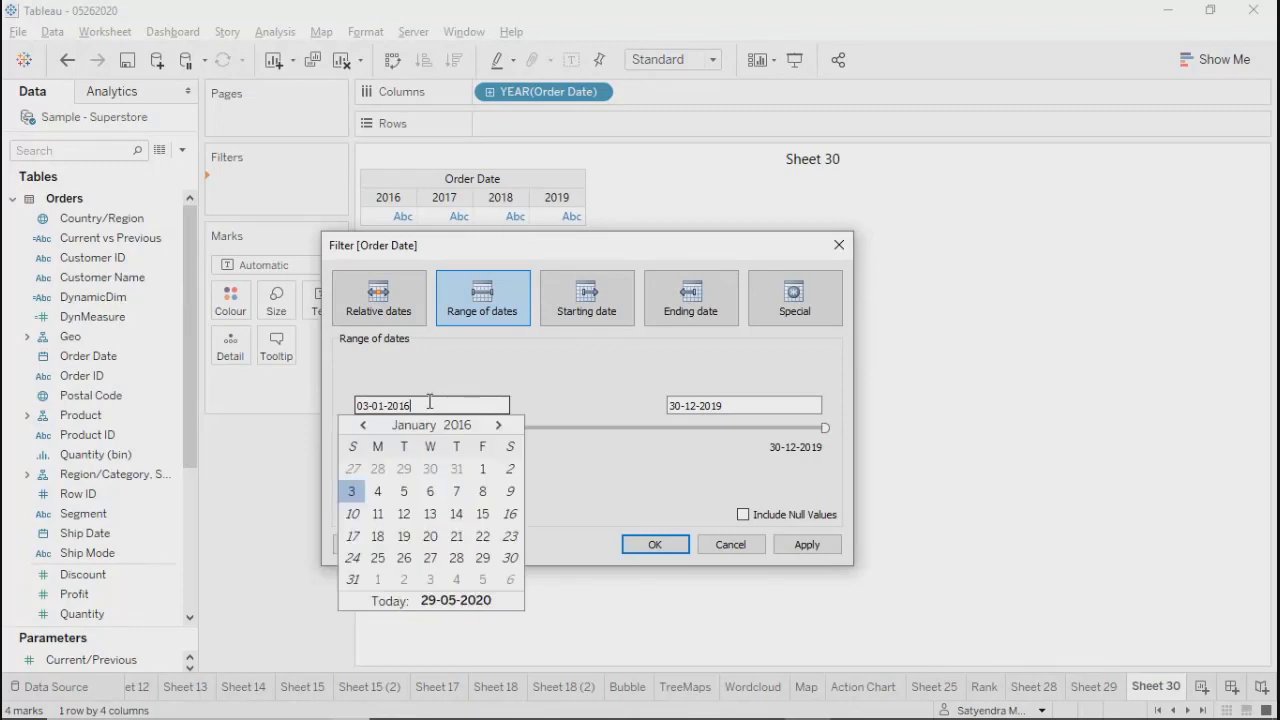
Step: Filter the sheet on an Order Date range from 03-01-2016 to 30-12-2019
click(729, 408)
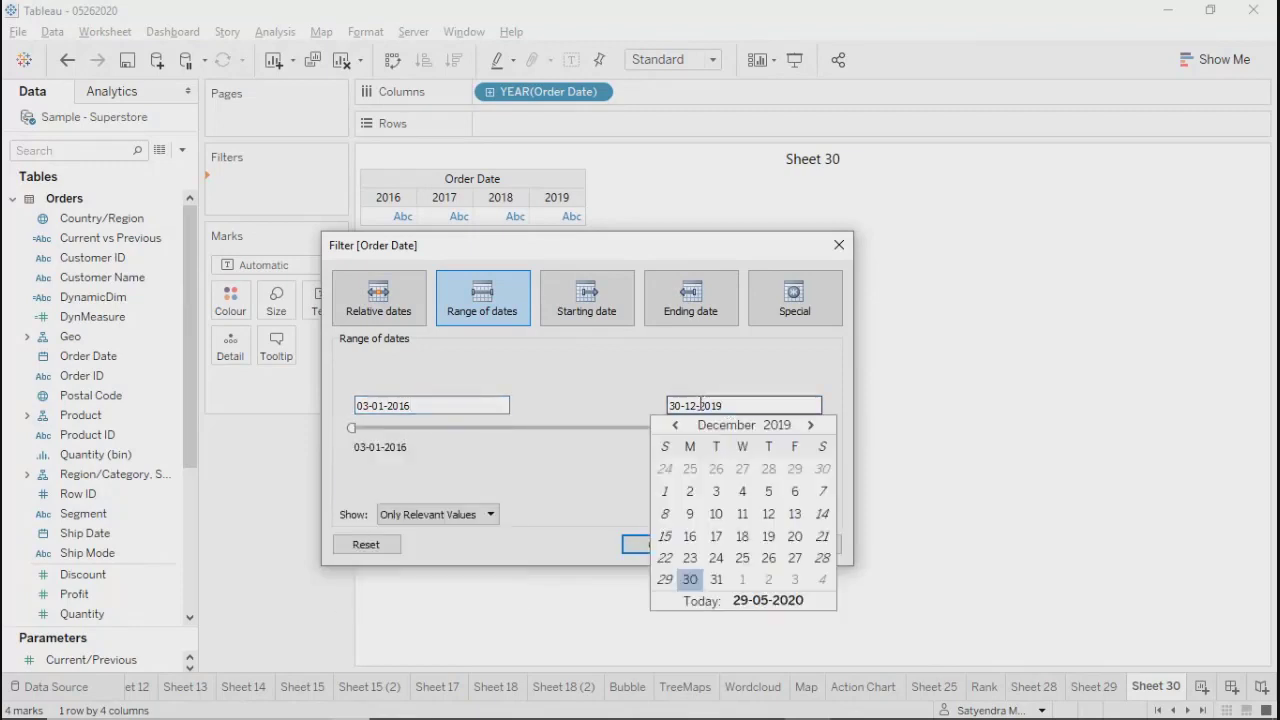
click(529, 520)
click(800, 546)
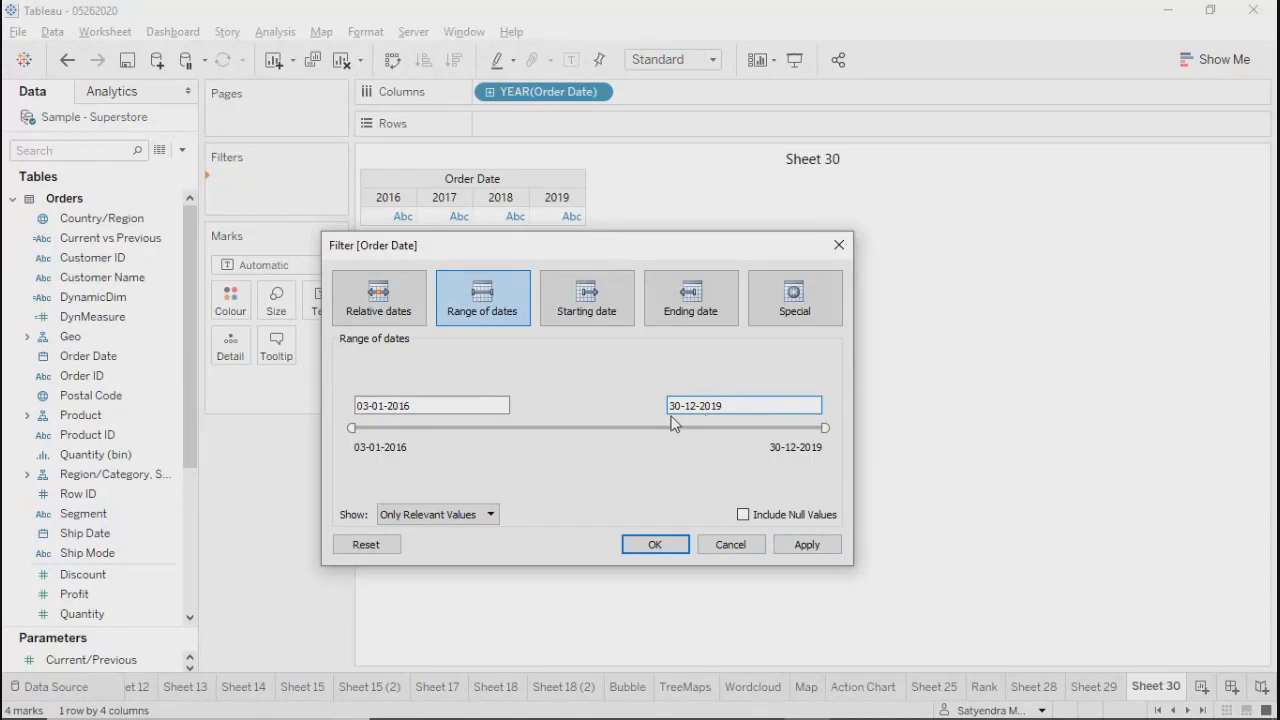
click(432, 405)
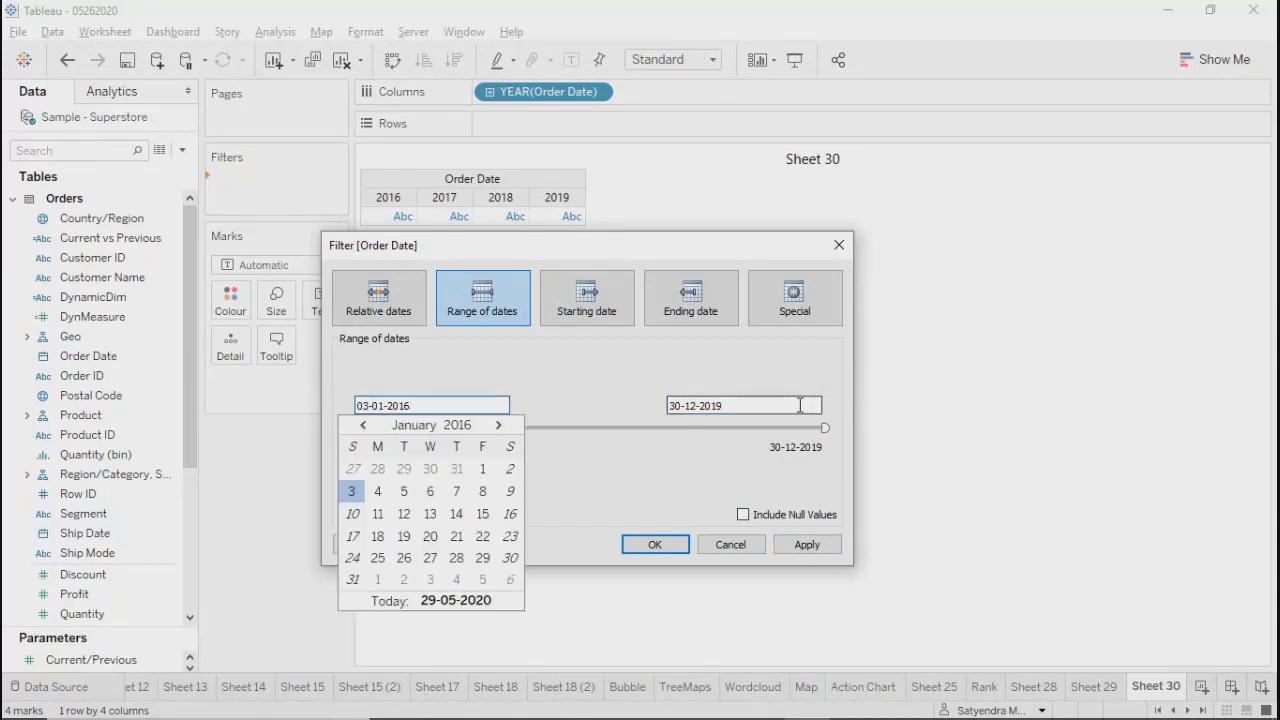
click(748, 405)
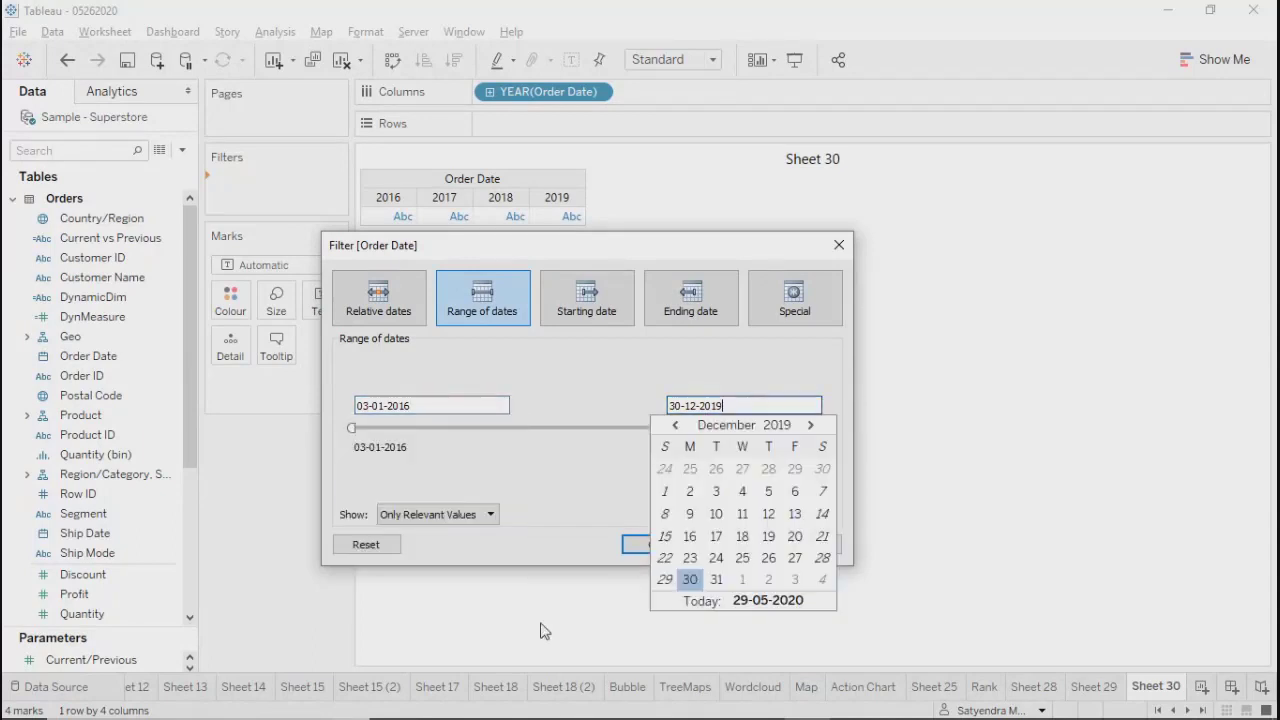
click(586, 527)
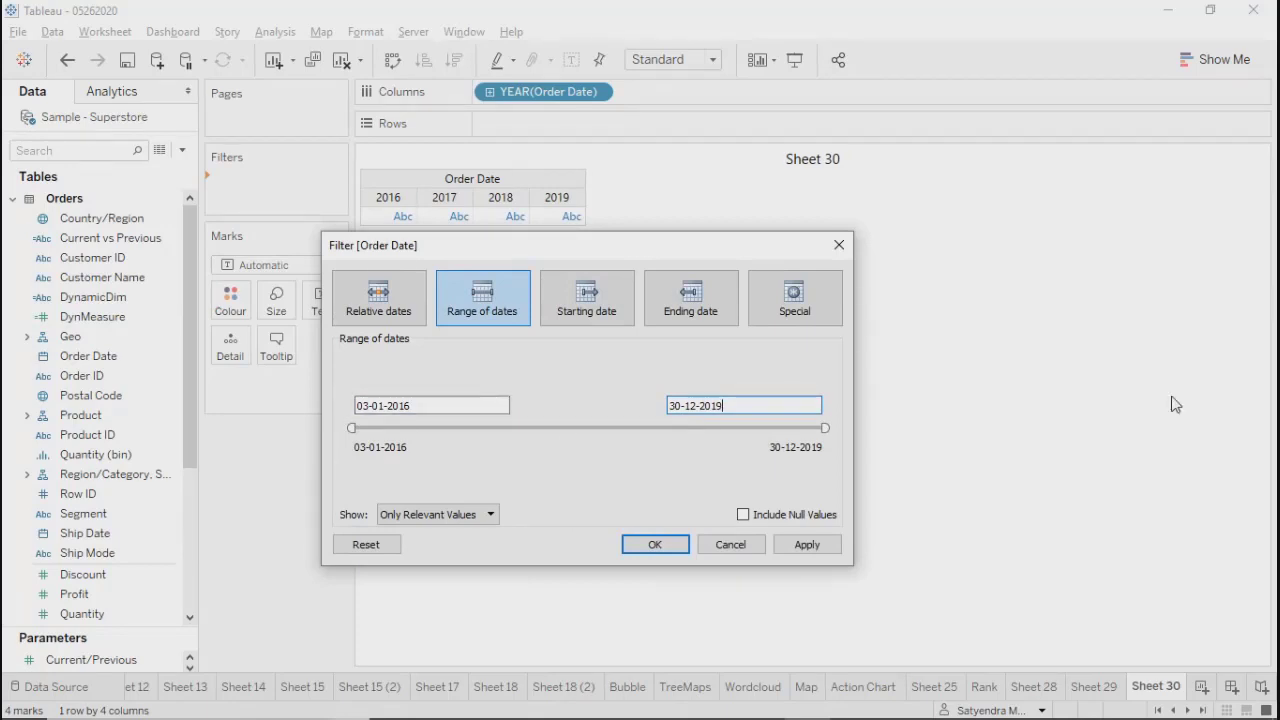
click(808, 545)
click(655, 545)
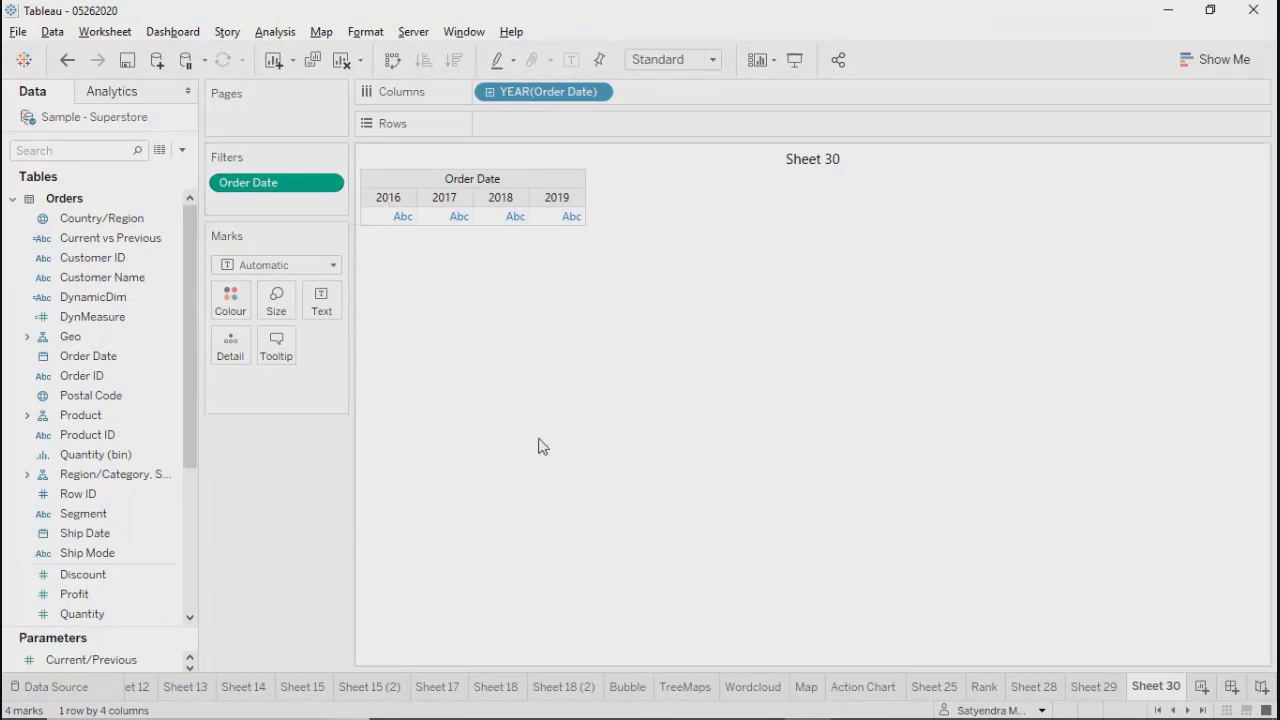
Step: Reopen the Order Date filter and review its Starting date, Ending date, Special and Range of dates options
double_click(330, 183)
click(640, 255)
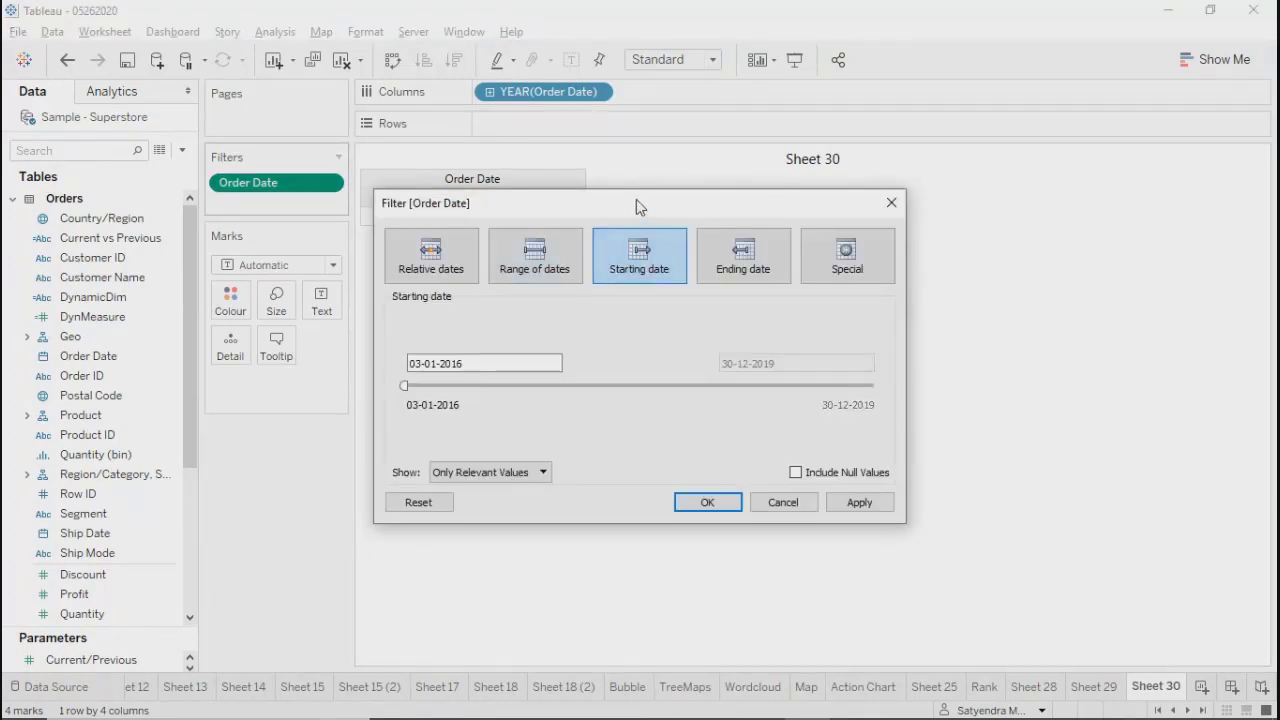
drag(636, 199, 602, 310)
click(450, 474)
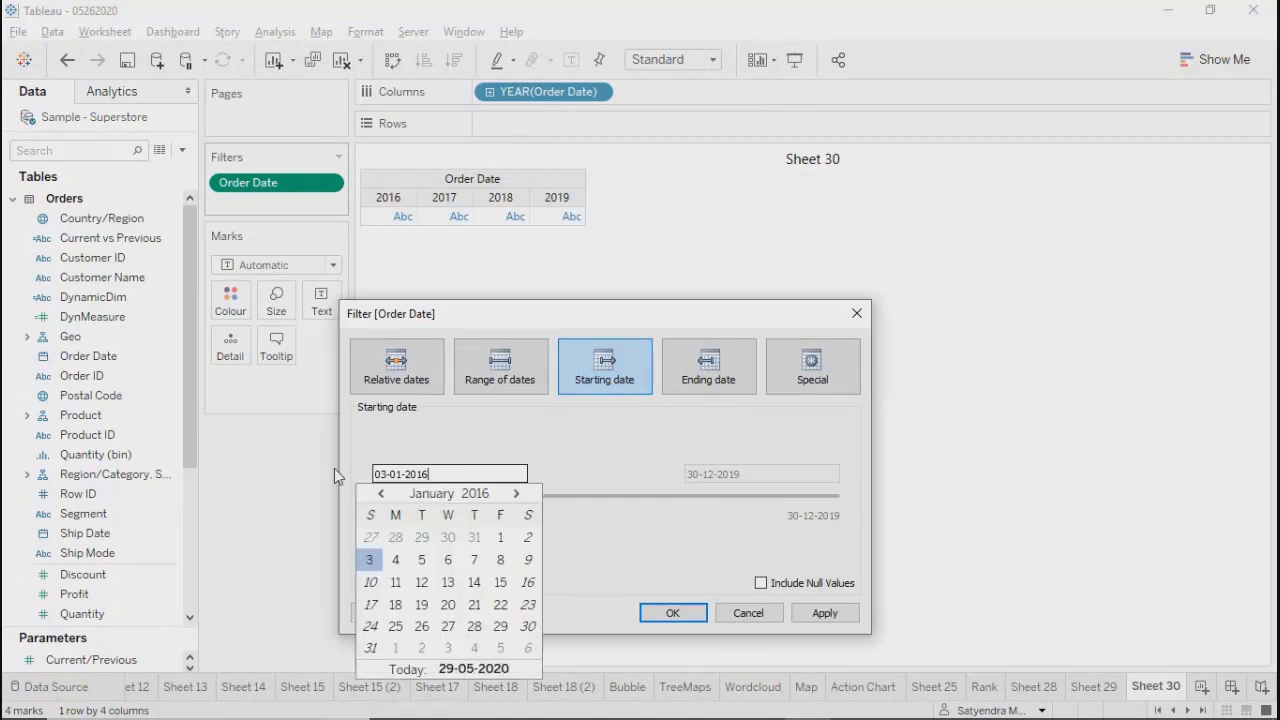
click(706, 368)
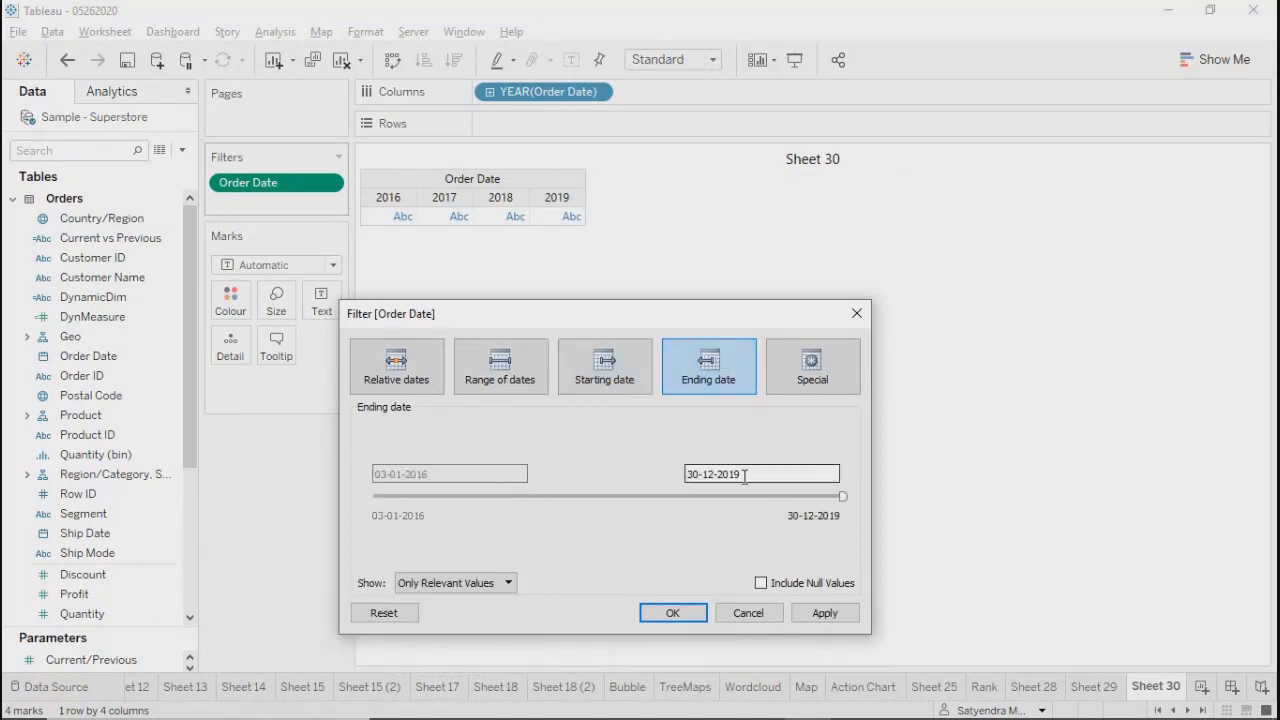
click(811, 365)
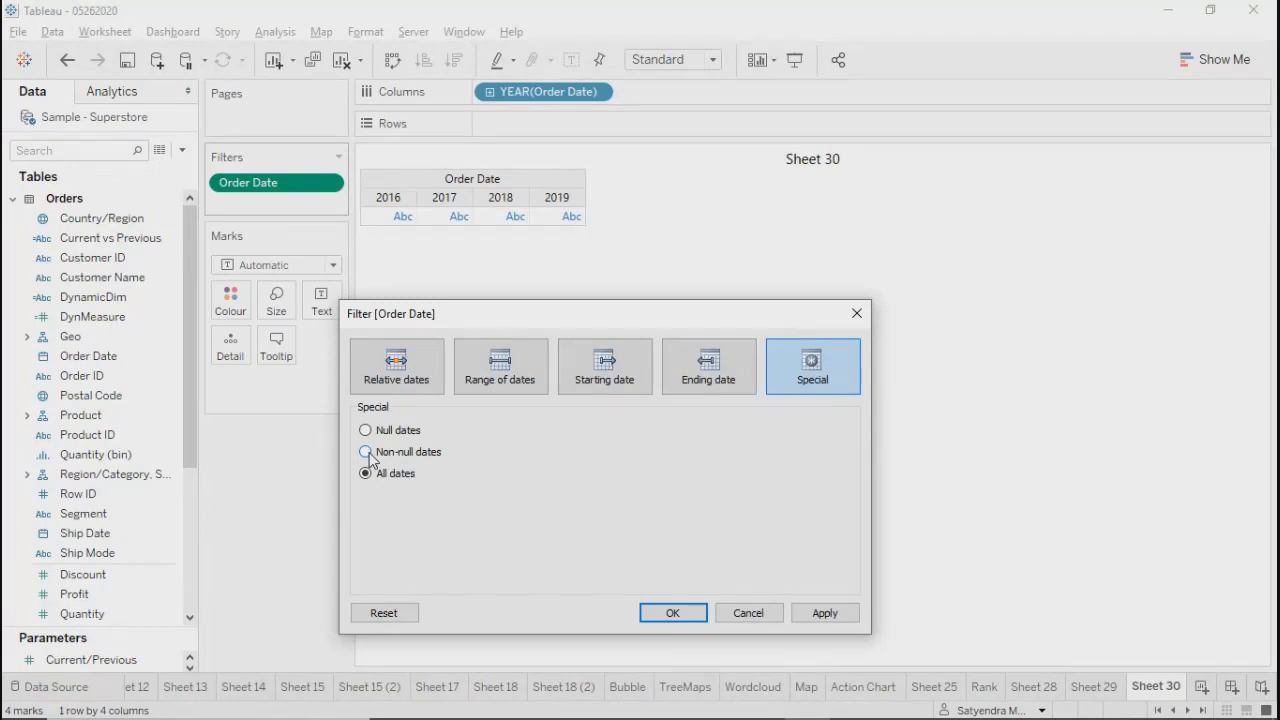
click(708, 365)
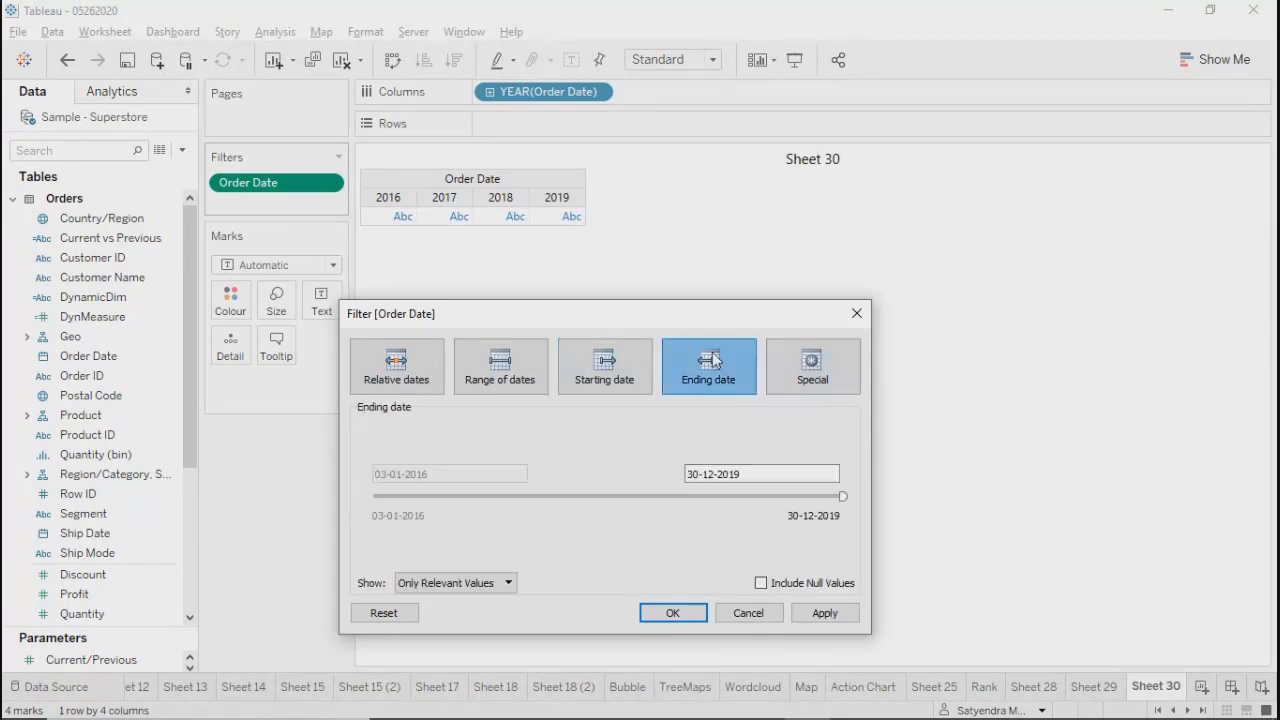
click(604, 365)
click(525, 382)
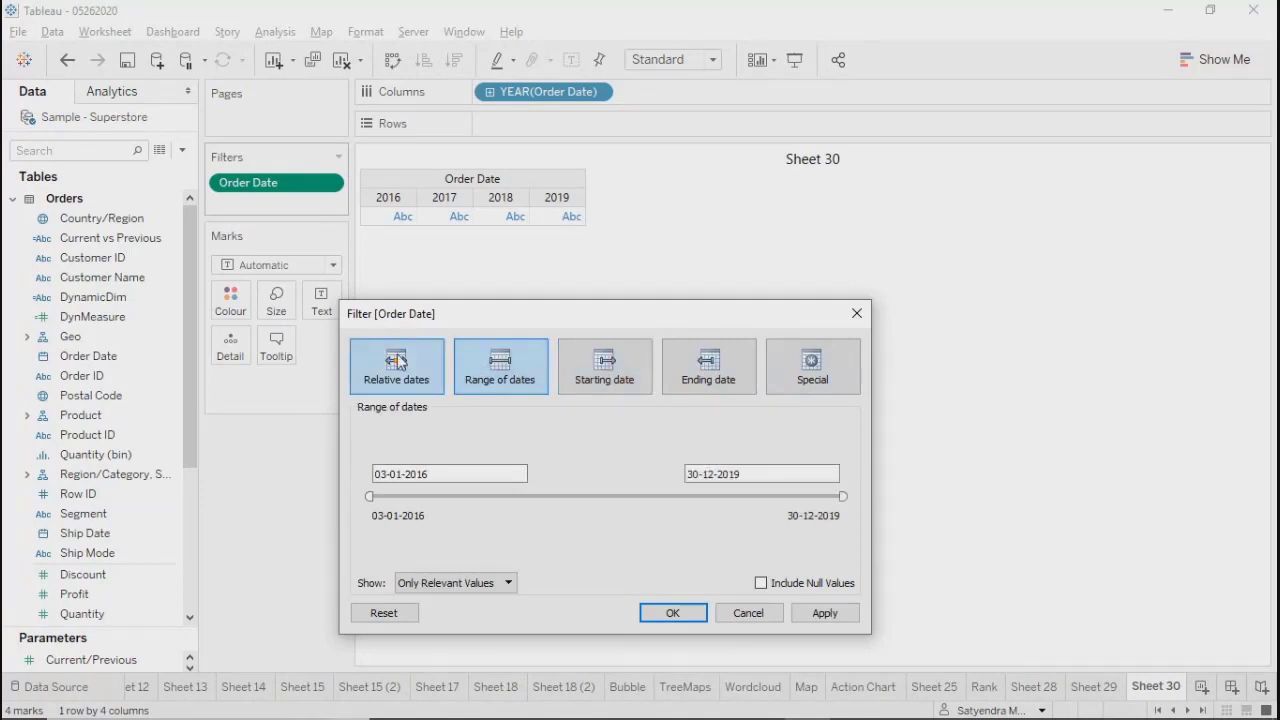
Step: Examine the filter's relative date options for years, quarters, months, weeks and days
click(396, 368)
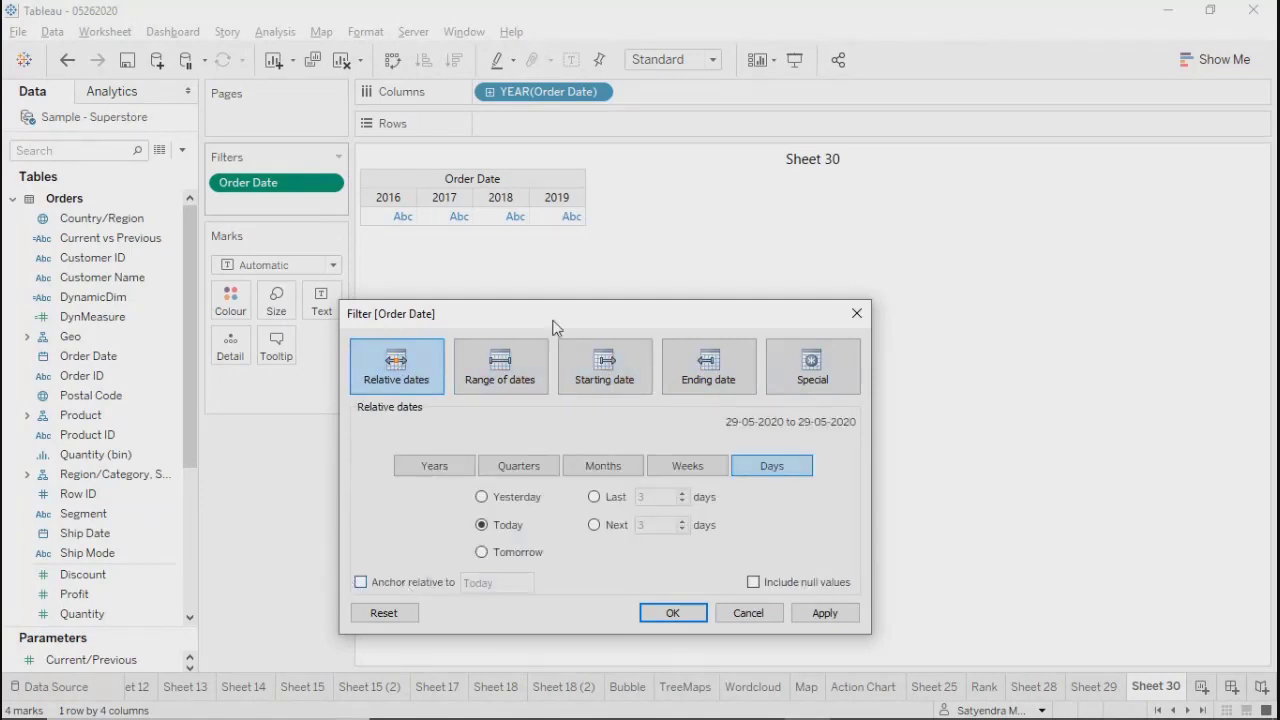
drag(553, 328, 517, 240)
click(398, 378)
click(505, 380)
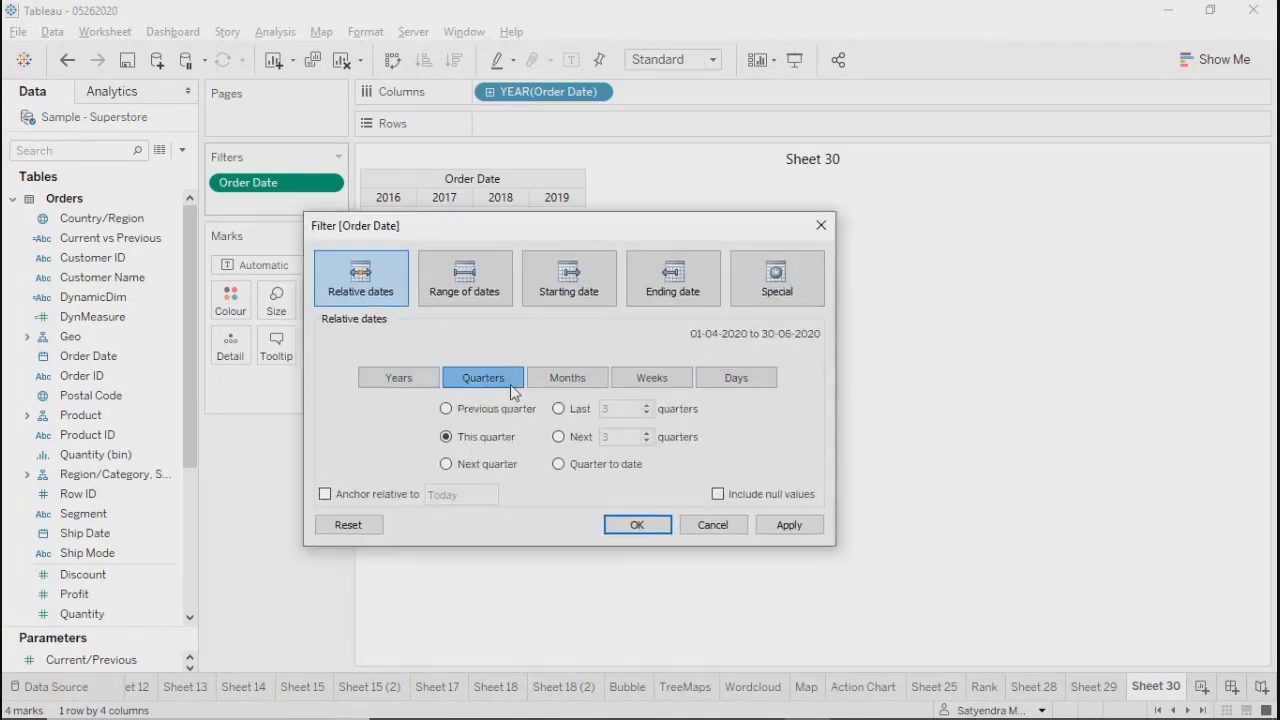
click(580, 390)
click(648, 386)
click(745, 380)
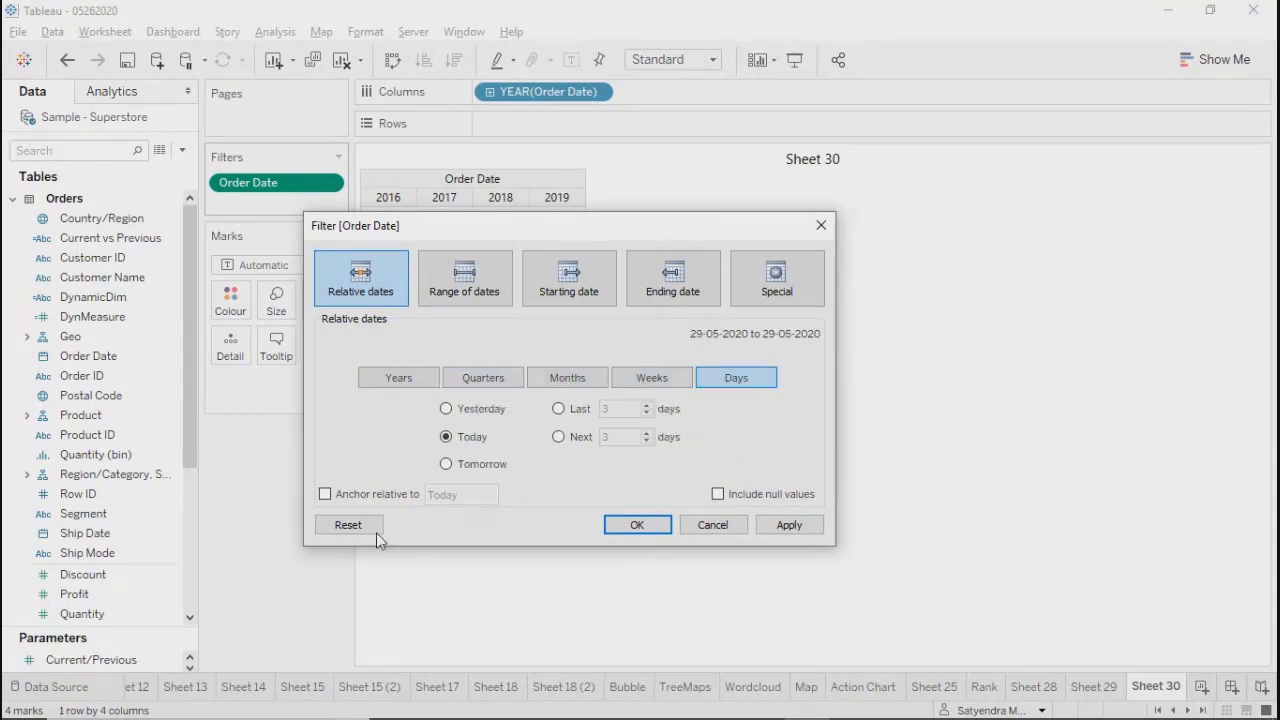
Step: Try anchoring the relative dates to 29-05-2020, switch to Starting date, and discard the filter edits
click(323, 495)
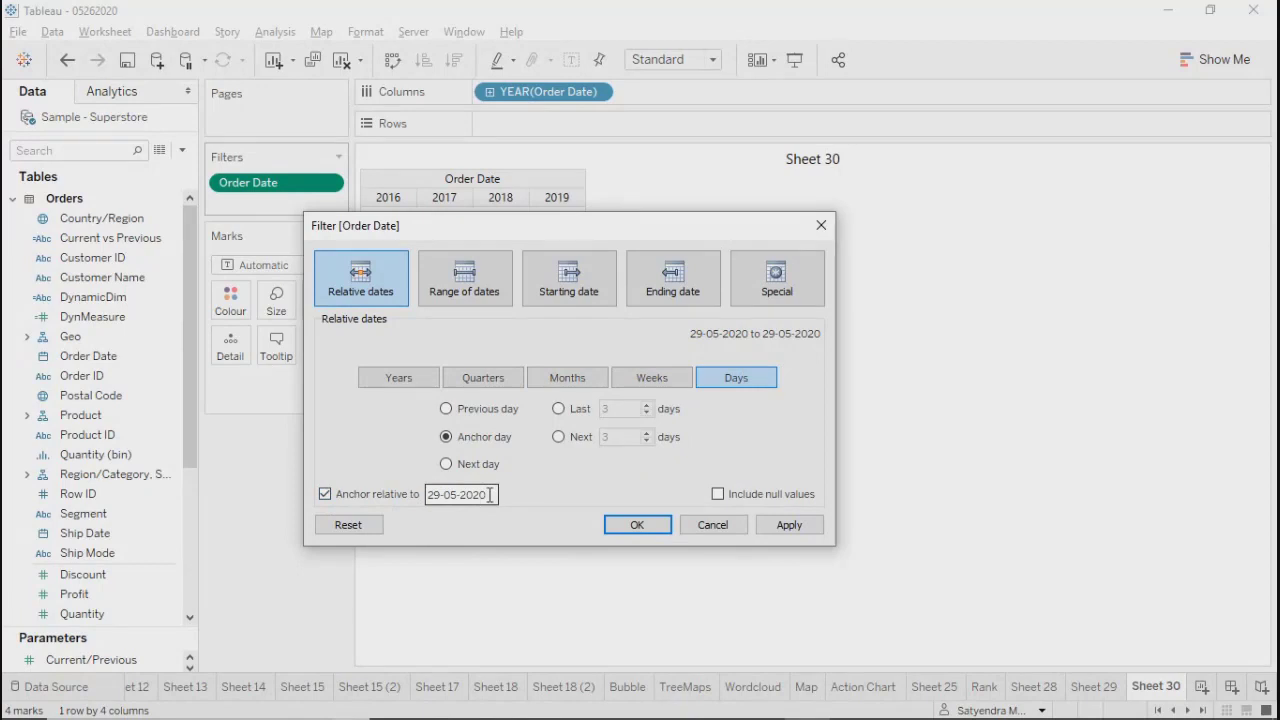
drag(489, 494, 426, 494)
click(530, 467)
click(569, 278)
drag(574, 226, 702, 246)
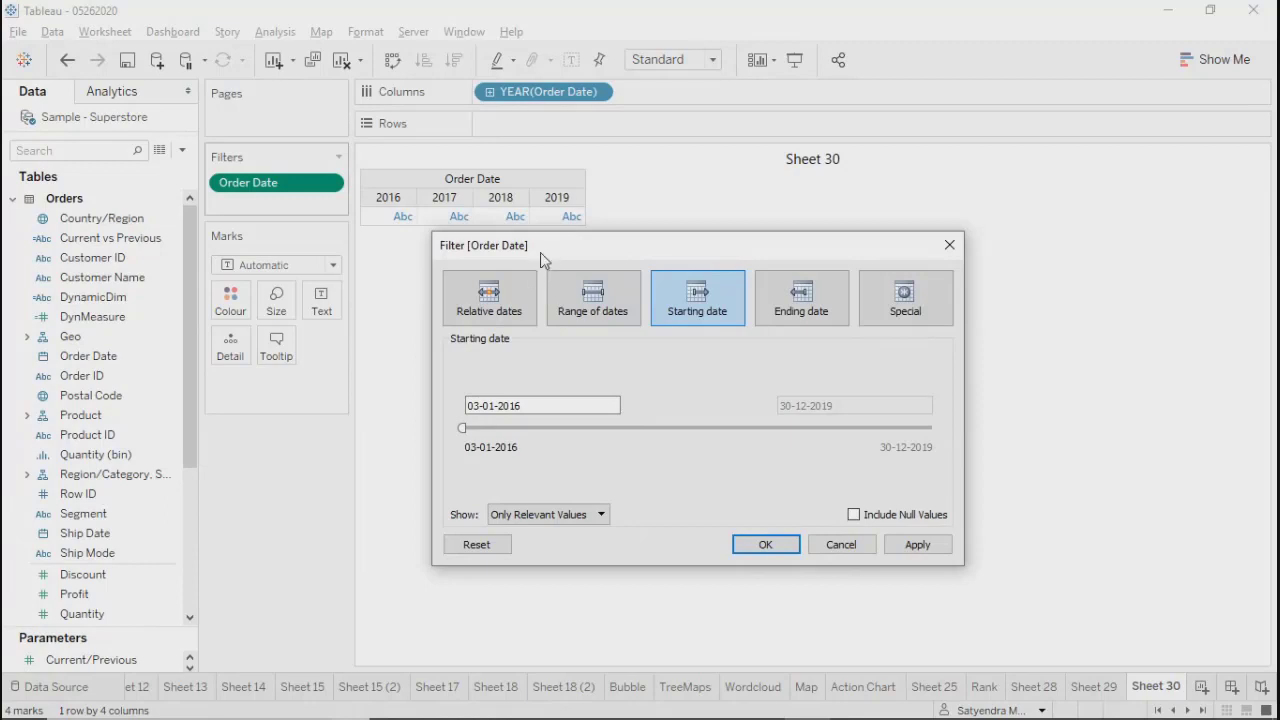
drag(546, 253, 474, 258)
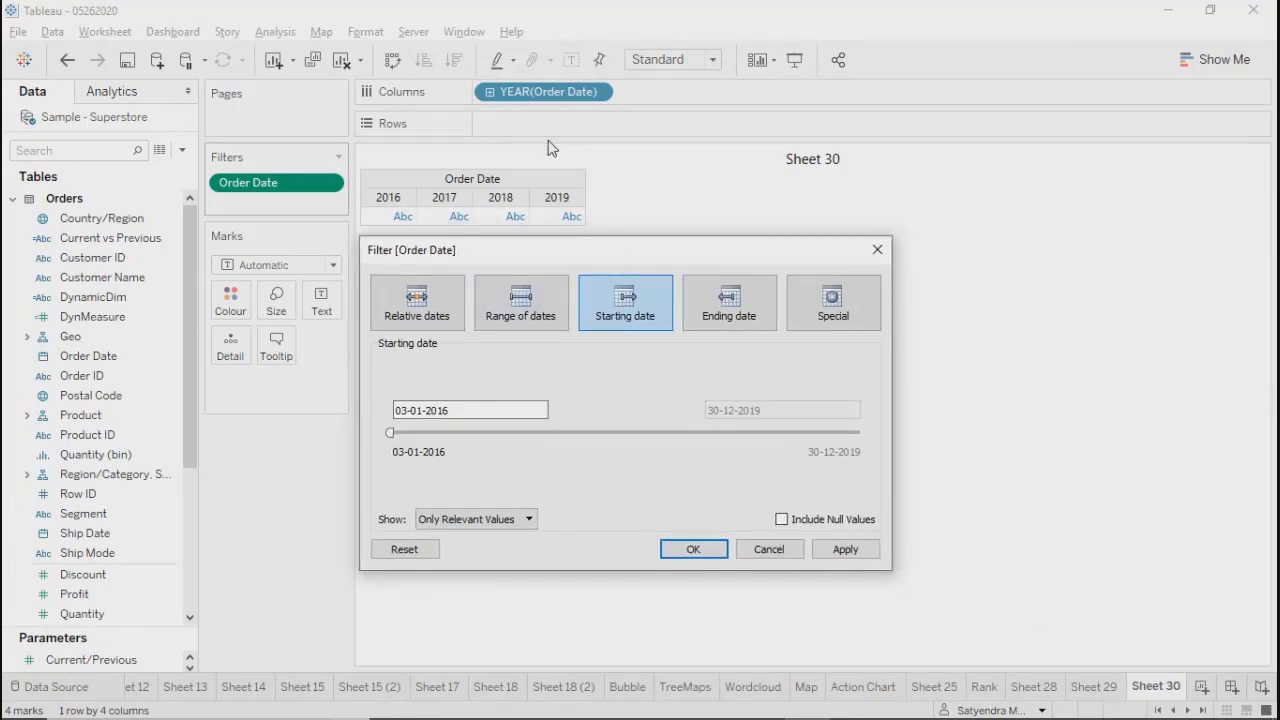
drag(549, 257, 580, 264)
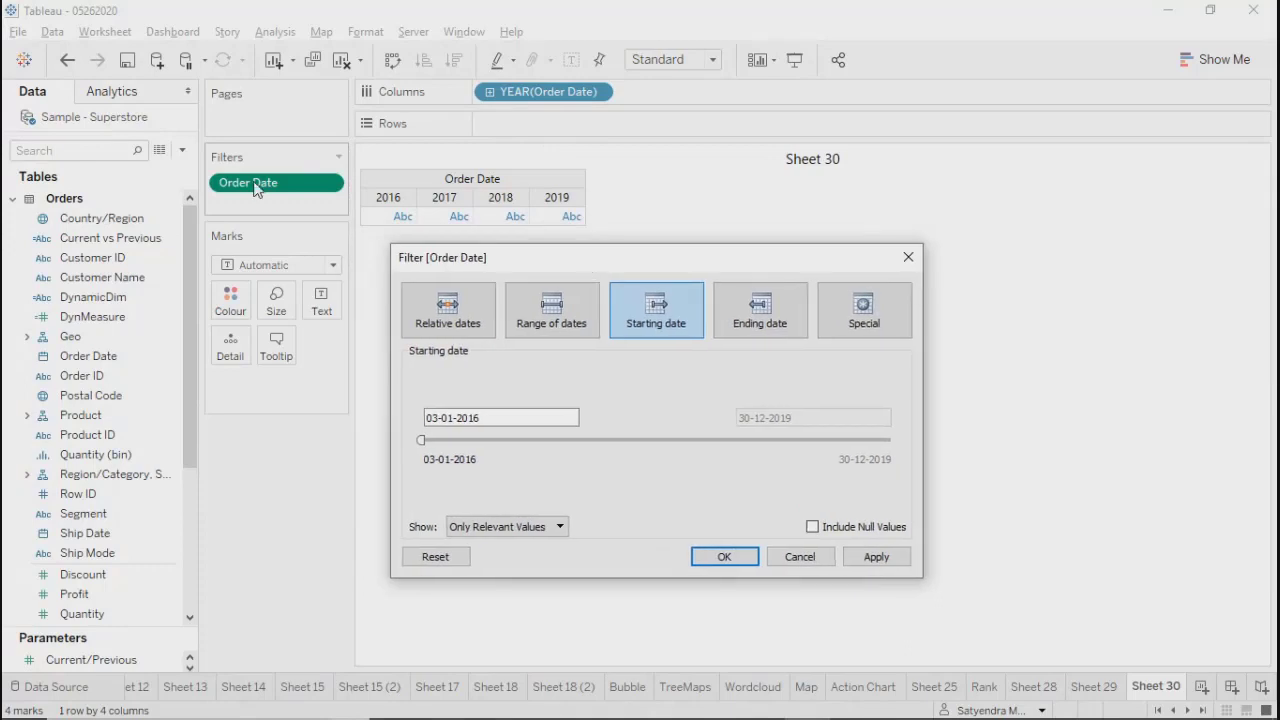
click(820, 557)
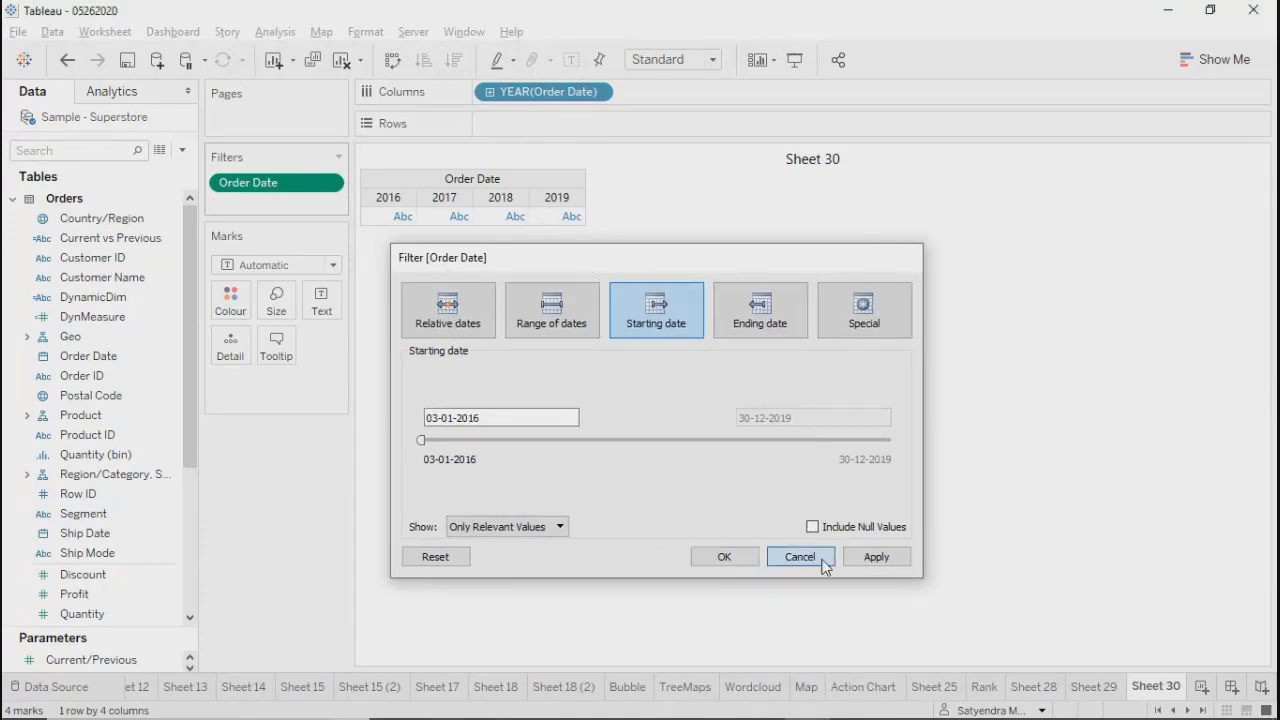
Step: Remove the Order Date filter from the sheet
click(330, 187)
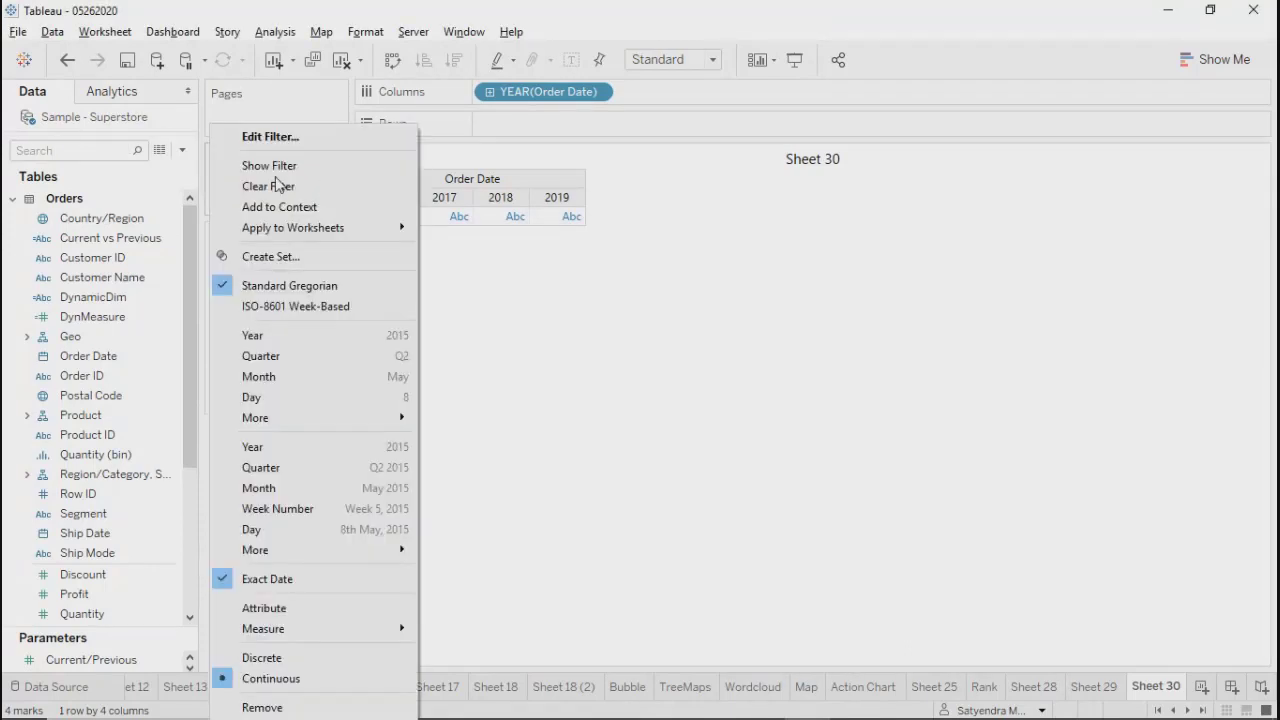
click(265, 706)
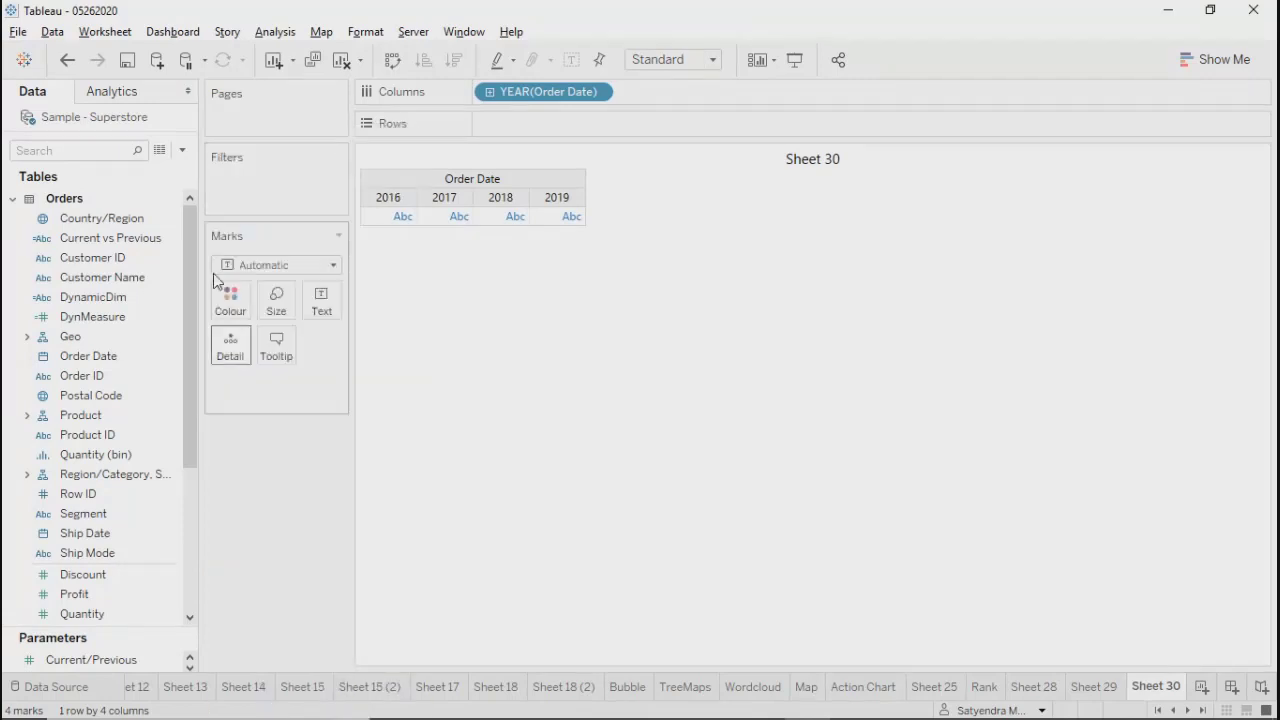
Step: Start a Range of Dates filter on Order Date, review its starting, ending and relative date modes, and close it without applying
click(72, 360)
drag(72, 372, 265, 180)
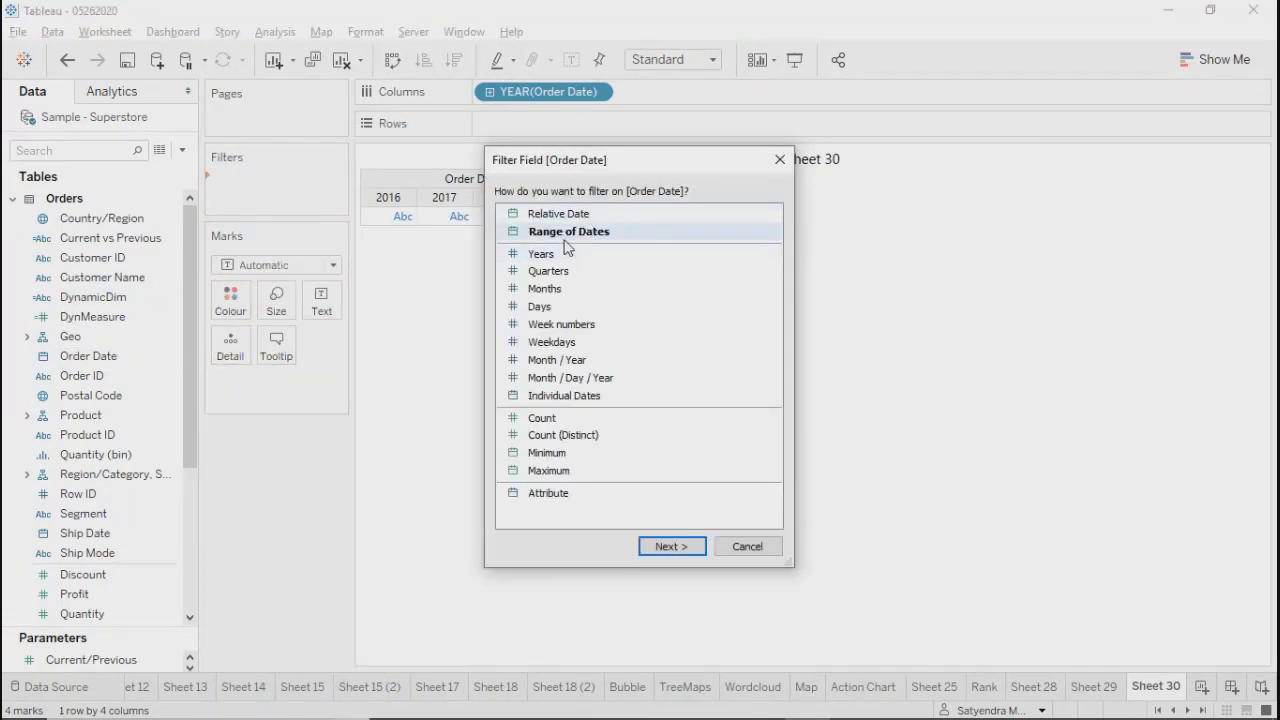
click(560, 234)
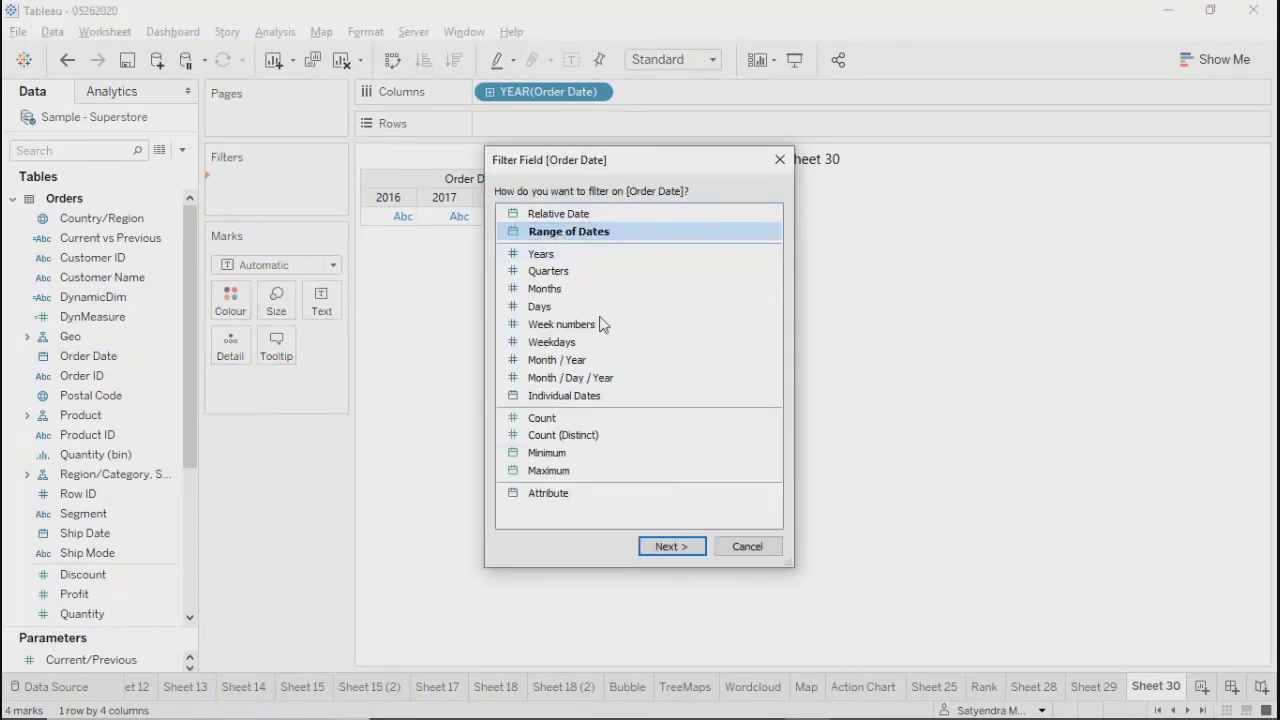
click(662, 549)
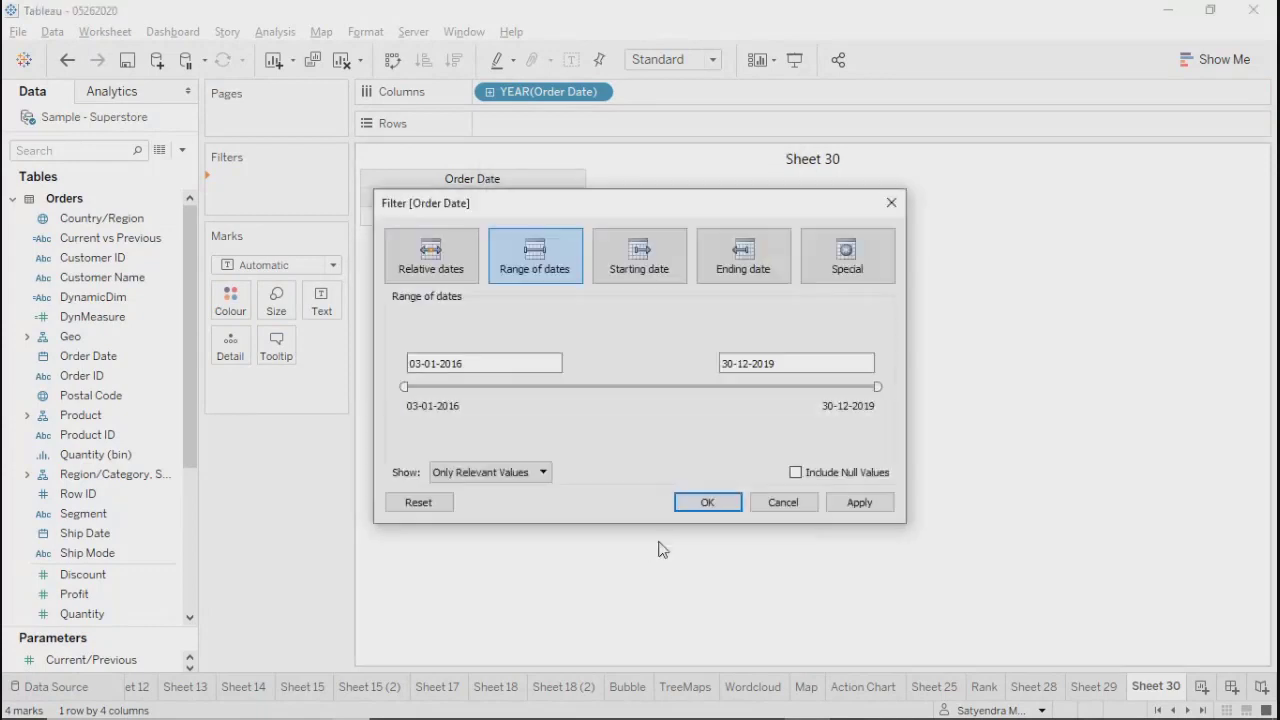
click(608, 245)
click(743, 255)
click(531, 266)
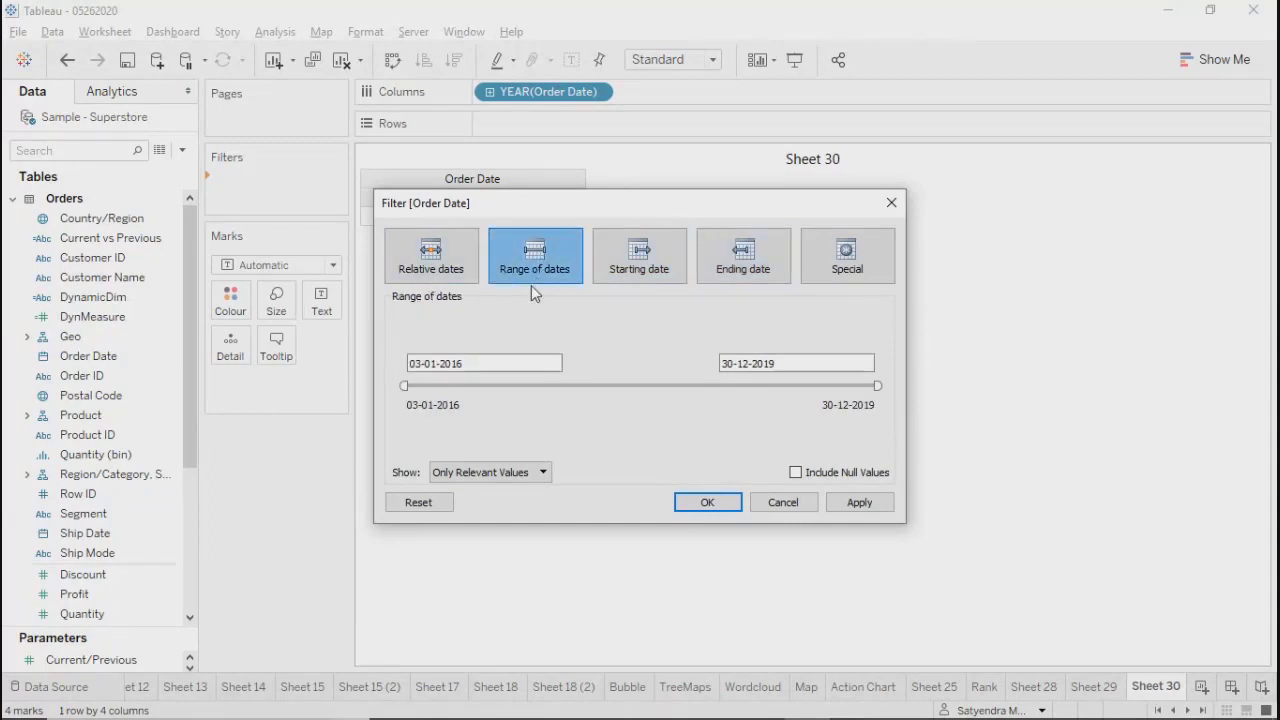
click(418, 266)
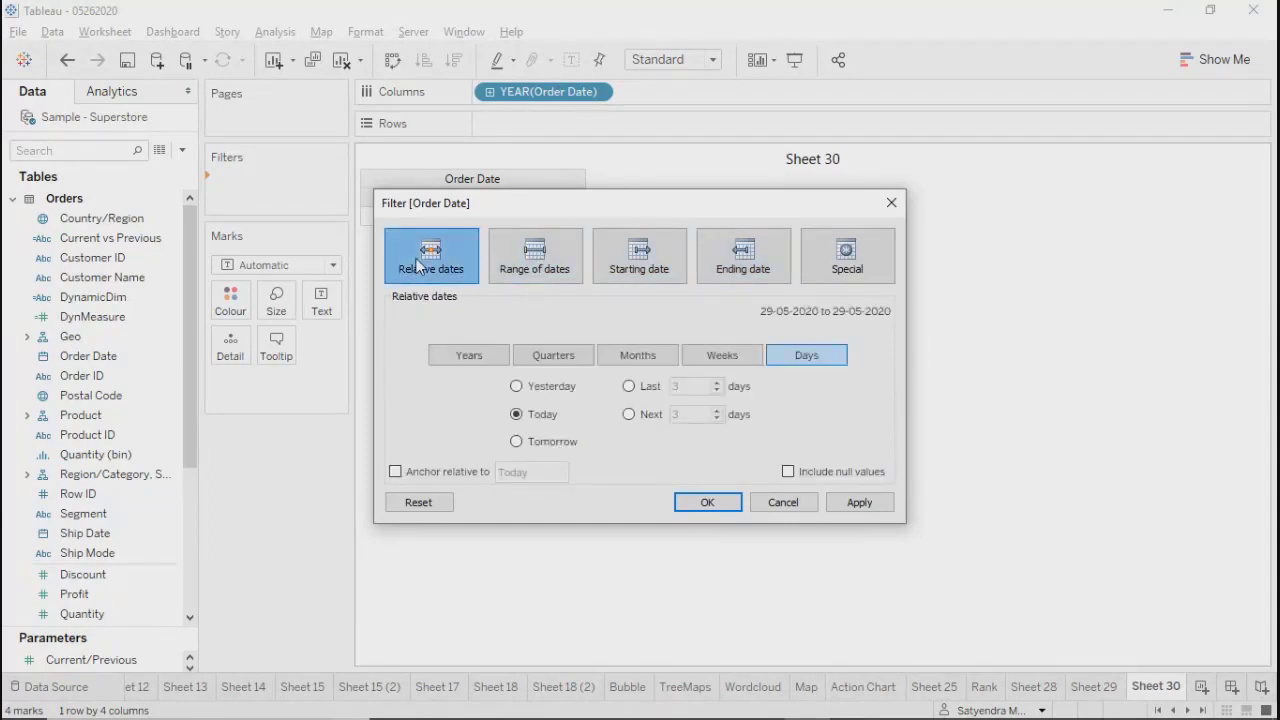
click(893, 206)
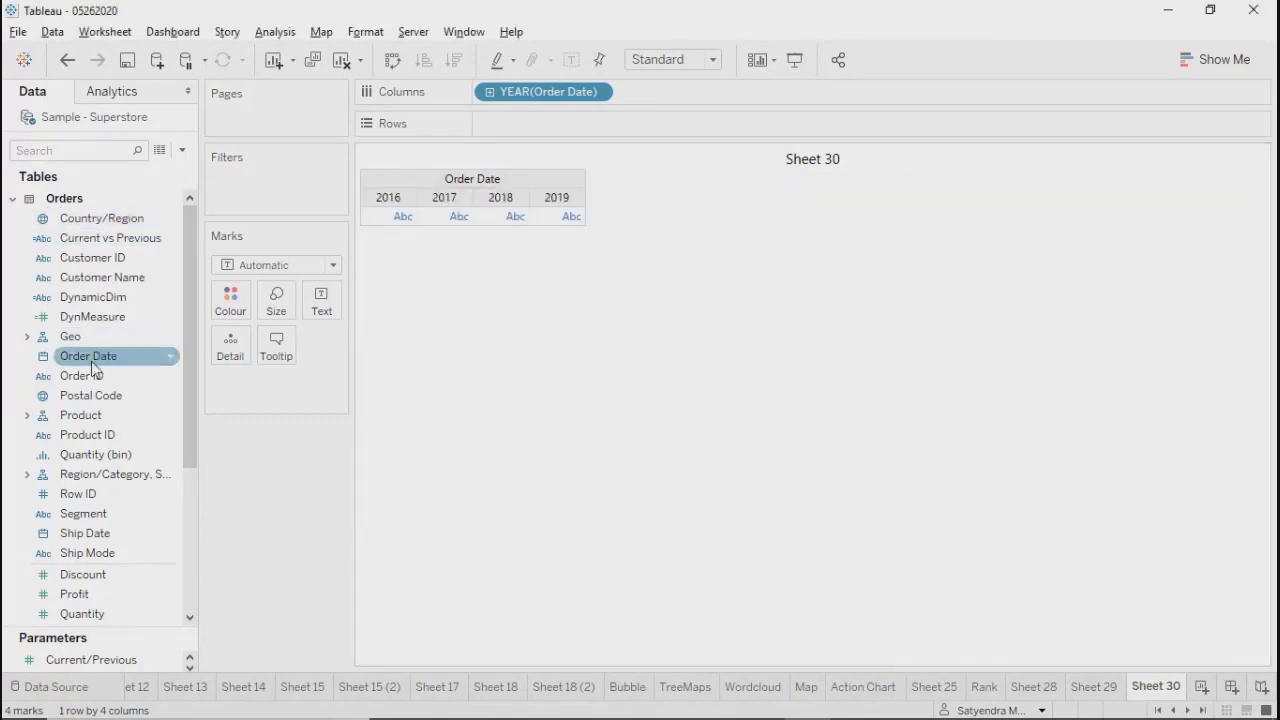
Step: Start an Order Date filter by Years, view its list of years, and cancel it
drag(91, 361, 243, 183)
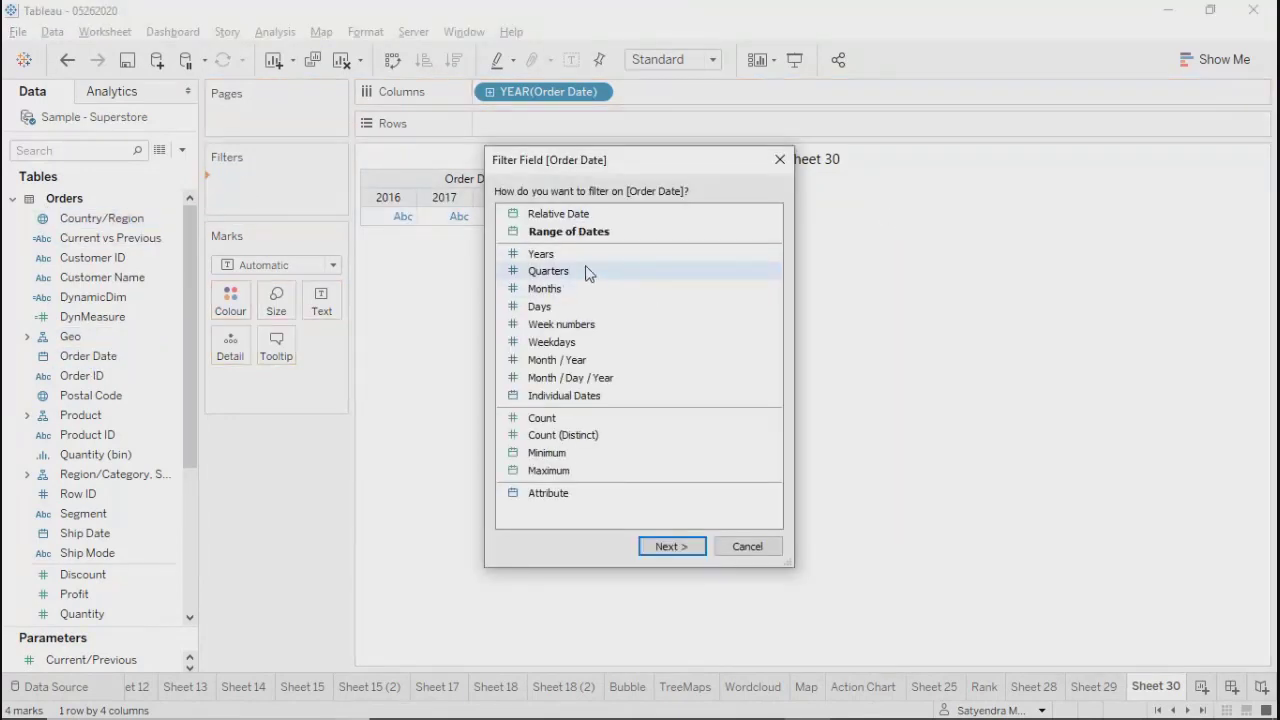
click(589, 256)
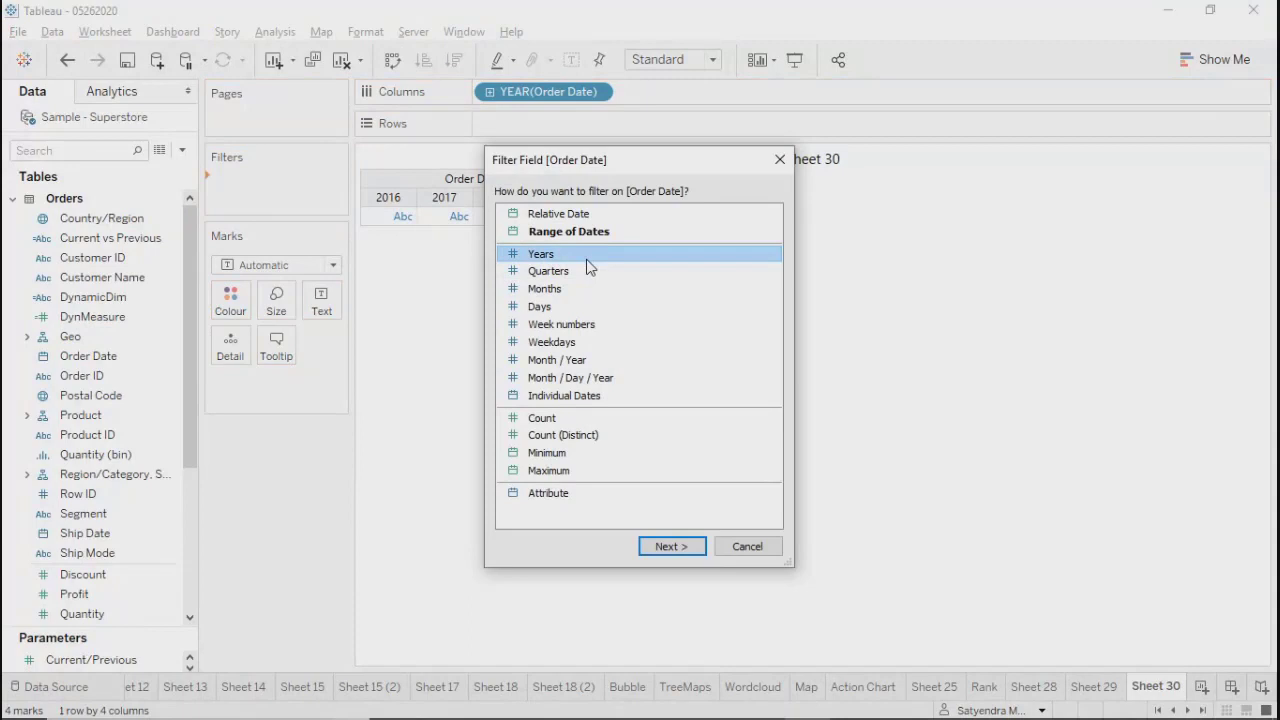
click(684, 546)
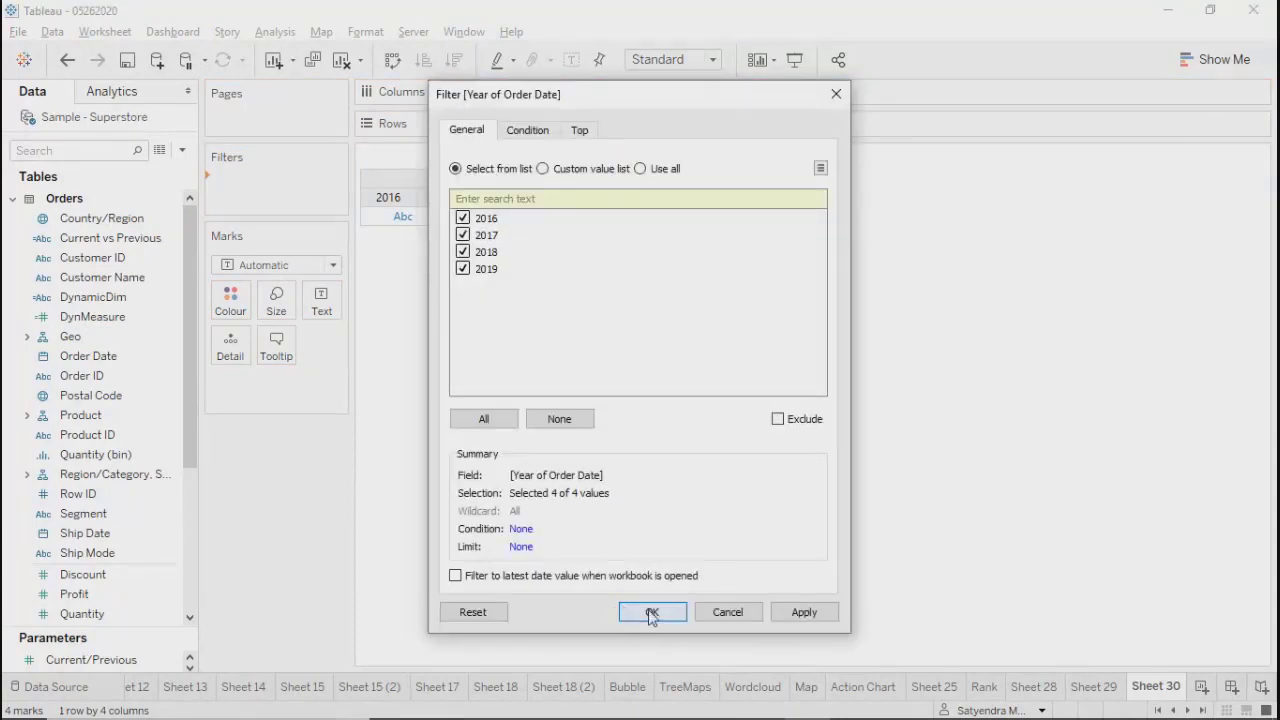
click(728, 612)
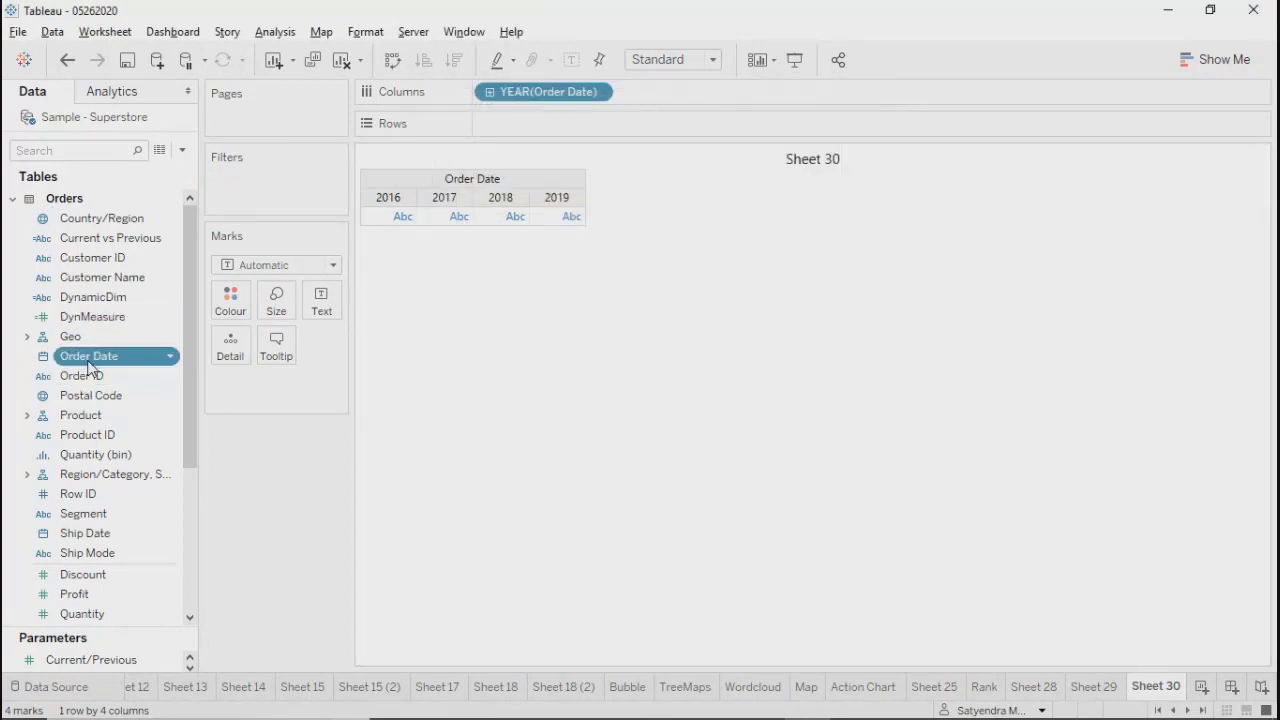
Step: Examine the available filter types for Order Date and cancel without adding a filter
drag(90, 364, 246, 200)
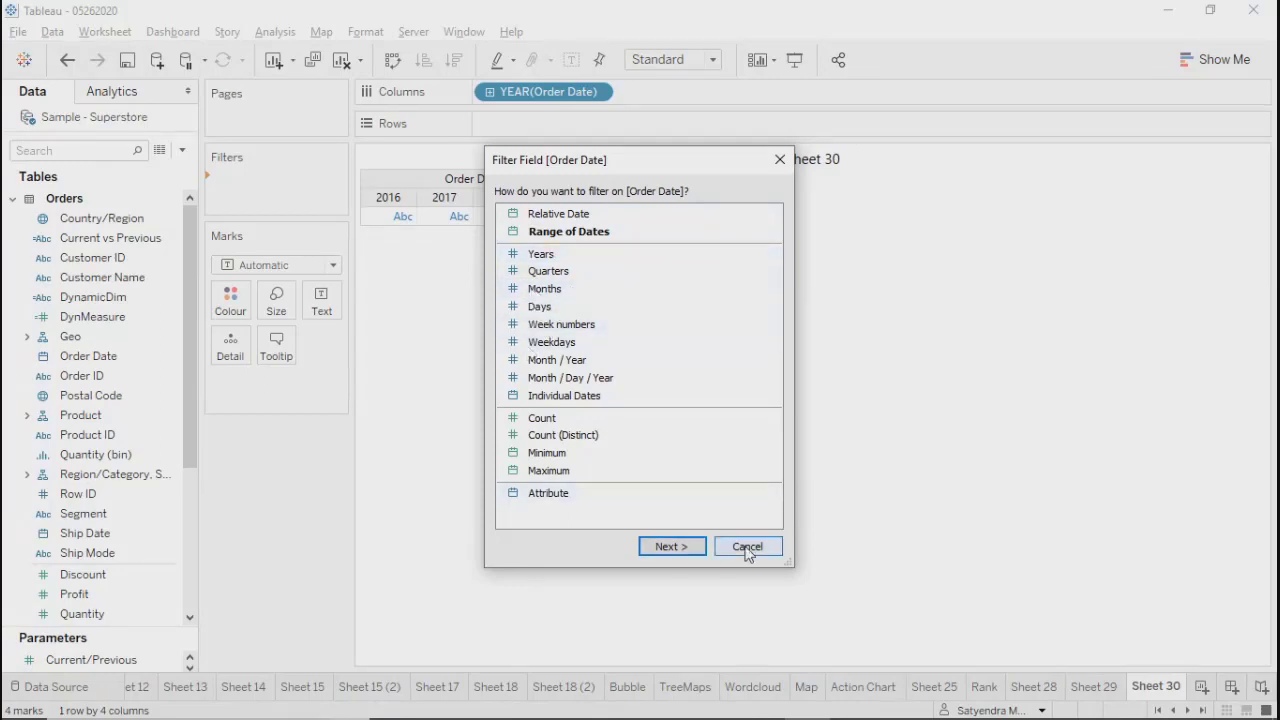
drag(603, 163, 683, 162)
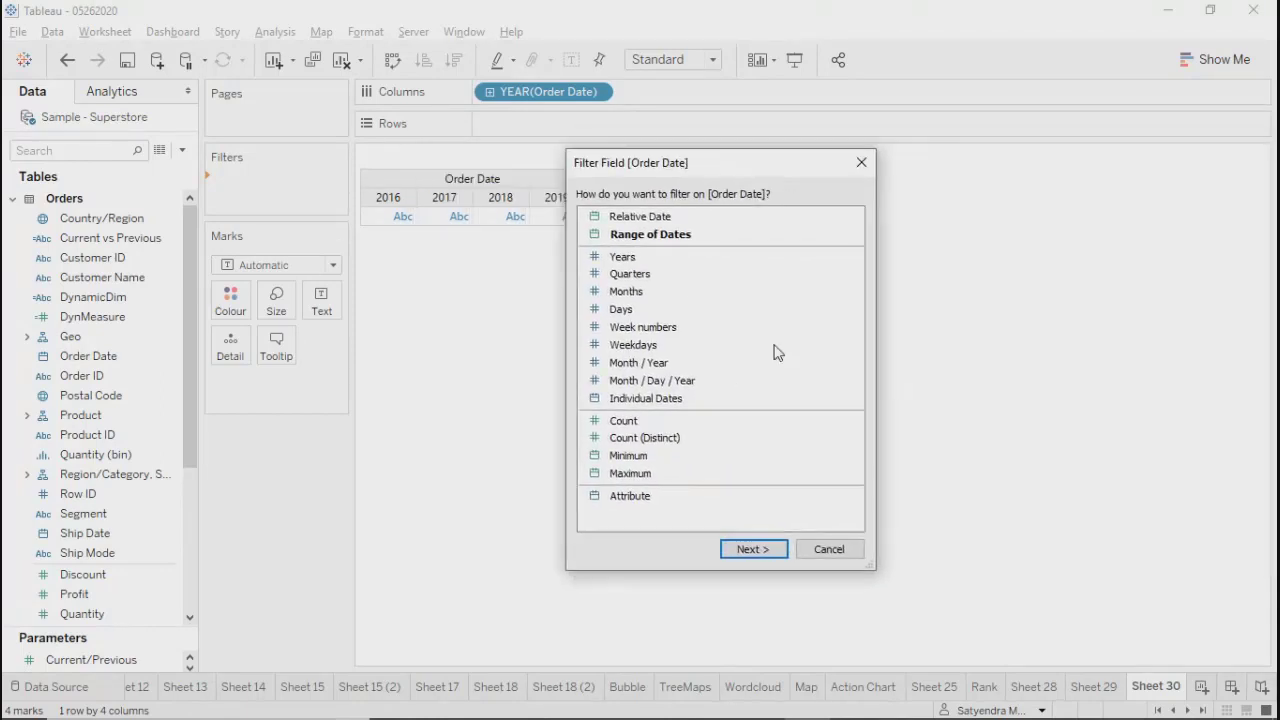
click(829, 549)
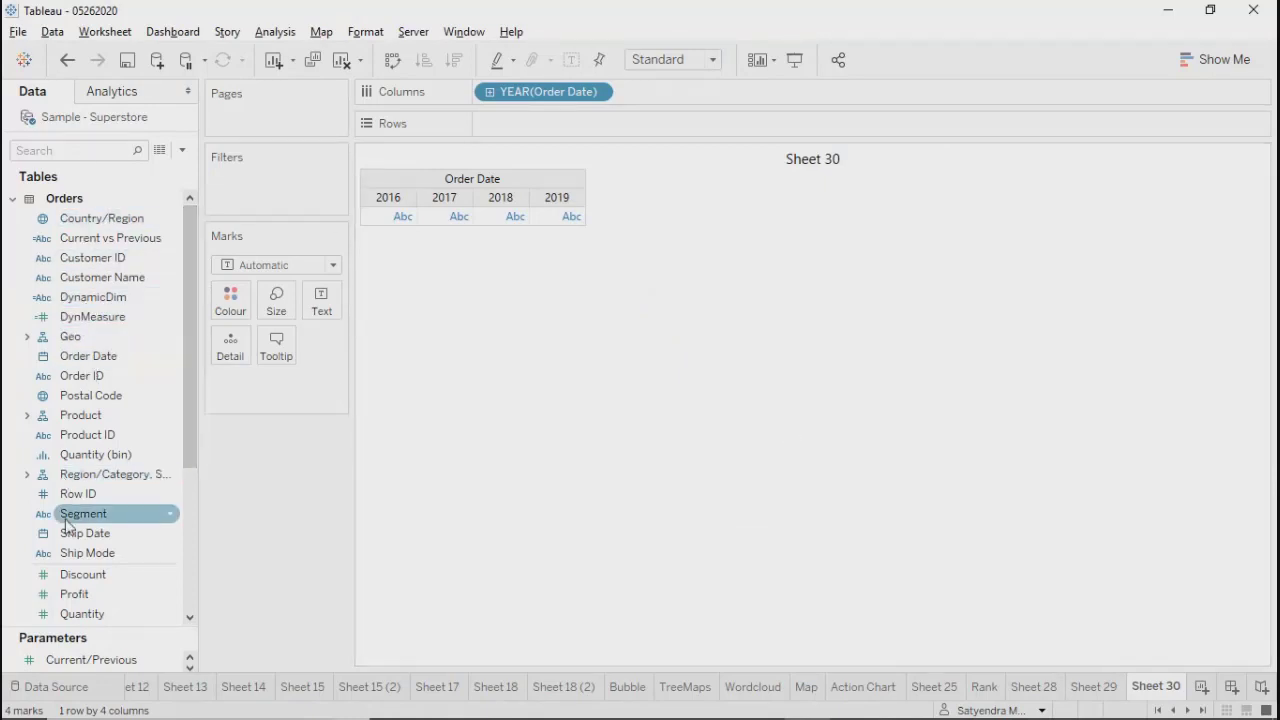
Step: Plot Sales on Rows and switch Order Date on Columns to the continuous Day level
scroll(70, 525, down, 5)
drag(70, 358, 490, 124)
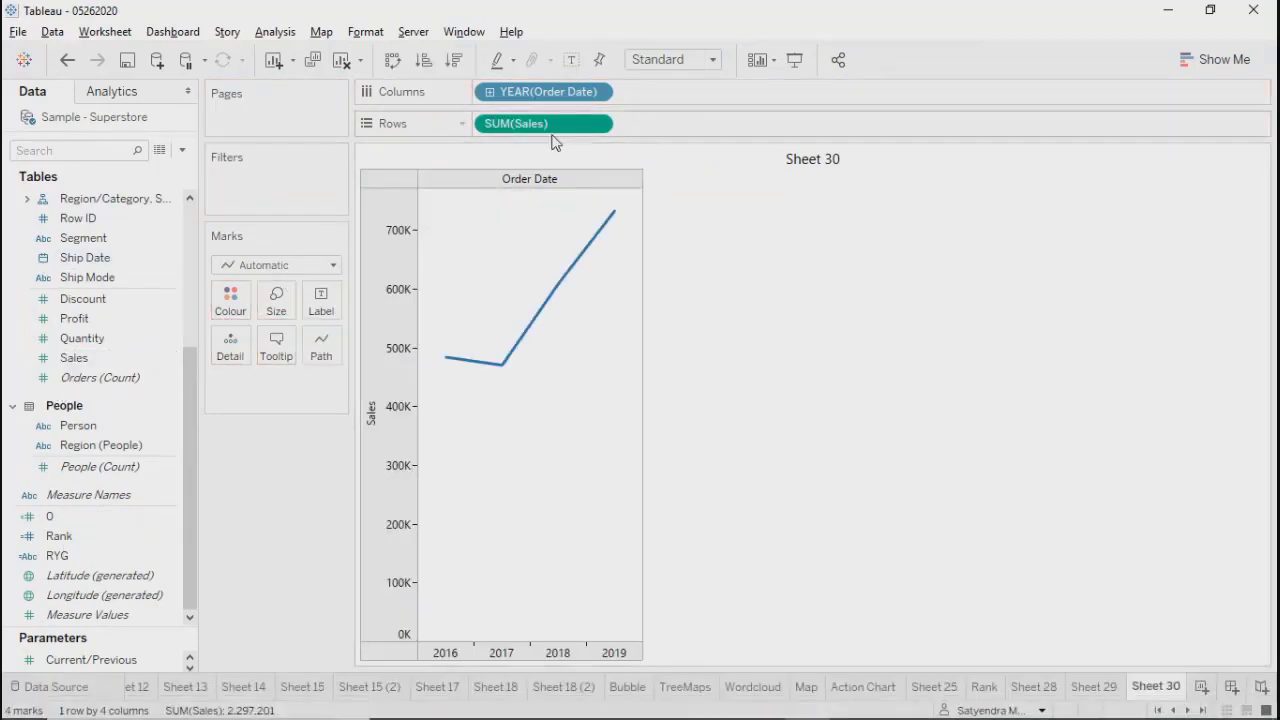
click(596, 93)
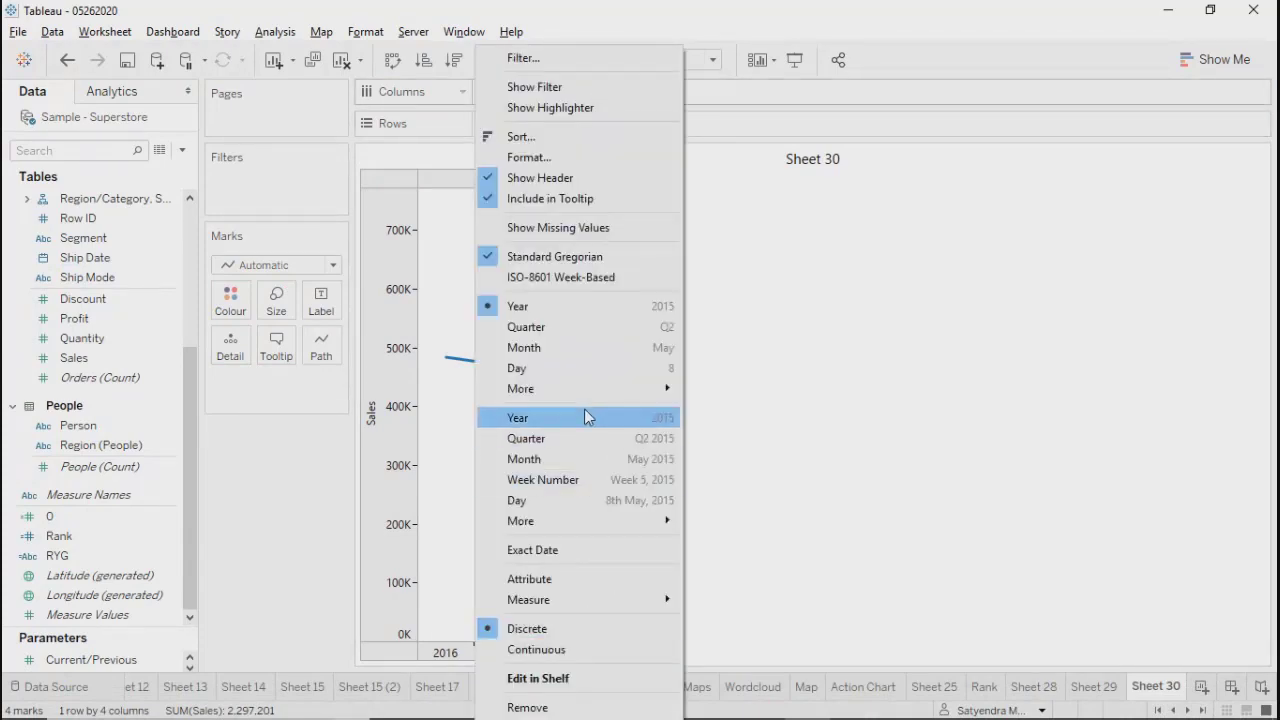
click(592, 502)
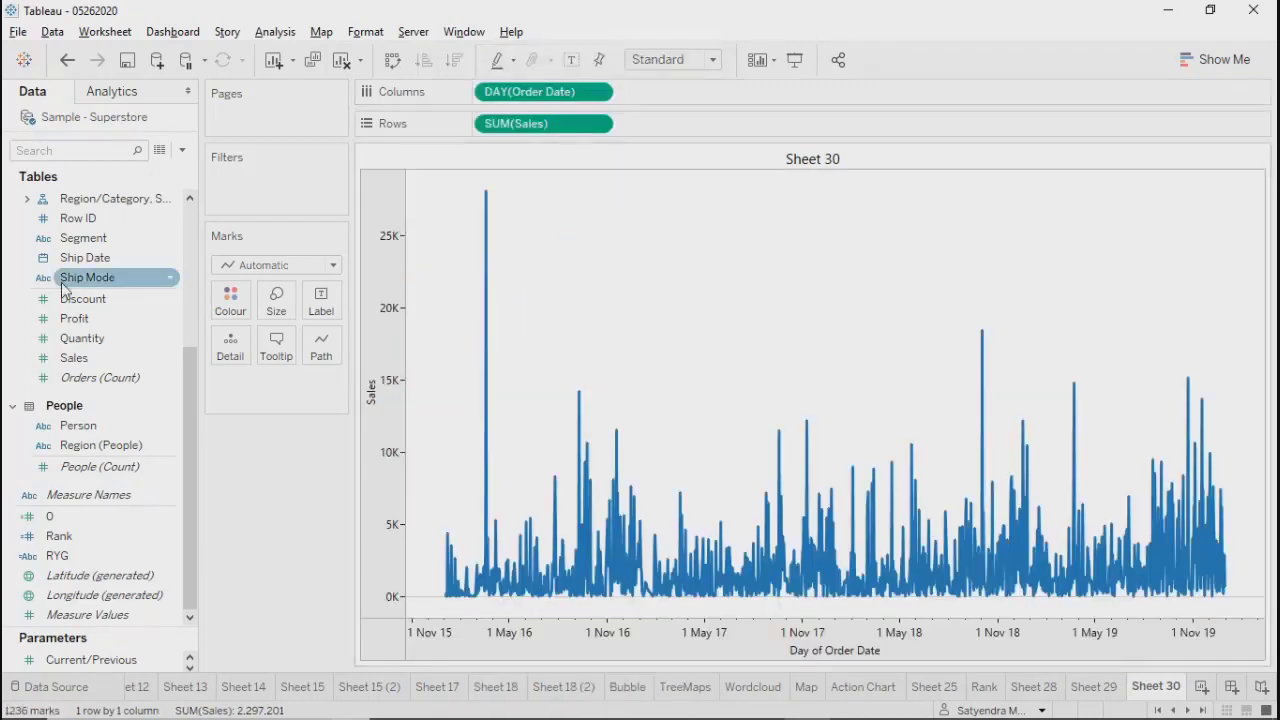
Step: Start an Order Date filter in Relative dates mode and set it to the last 3 days
scroll(82, 322, up, 5)
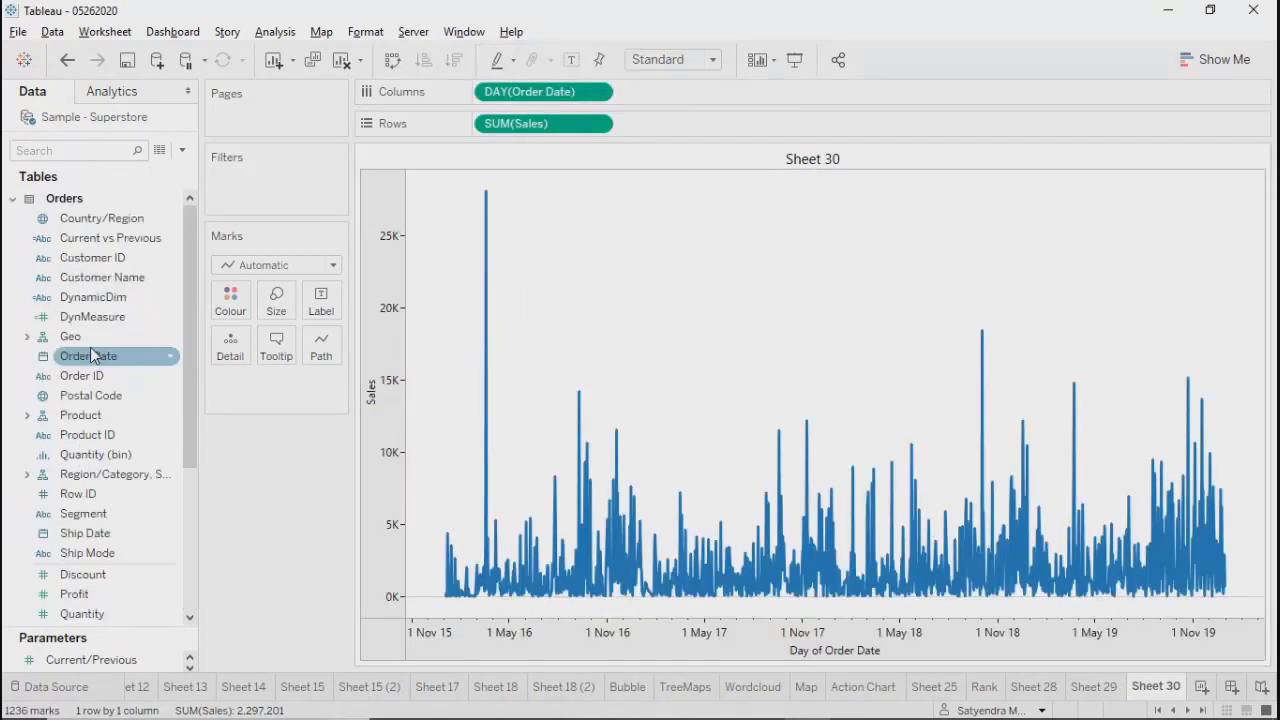
drag(86, 360, 238, 206)
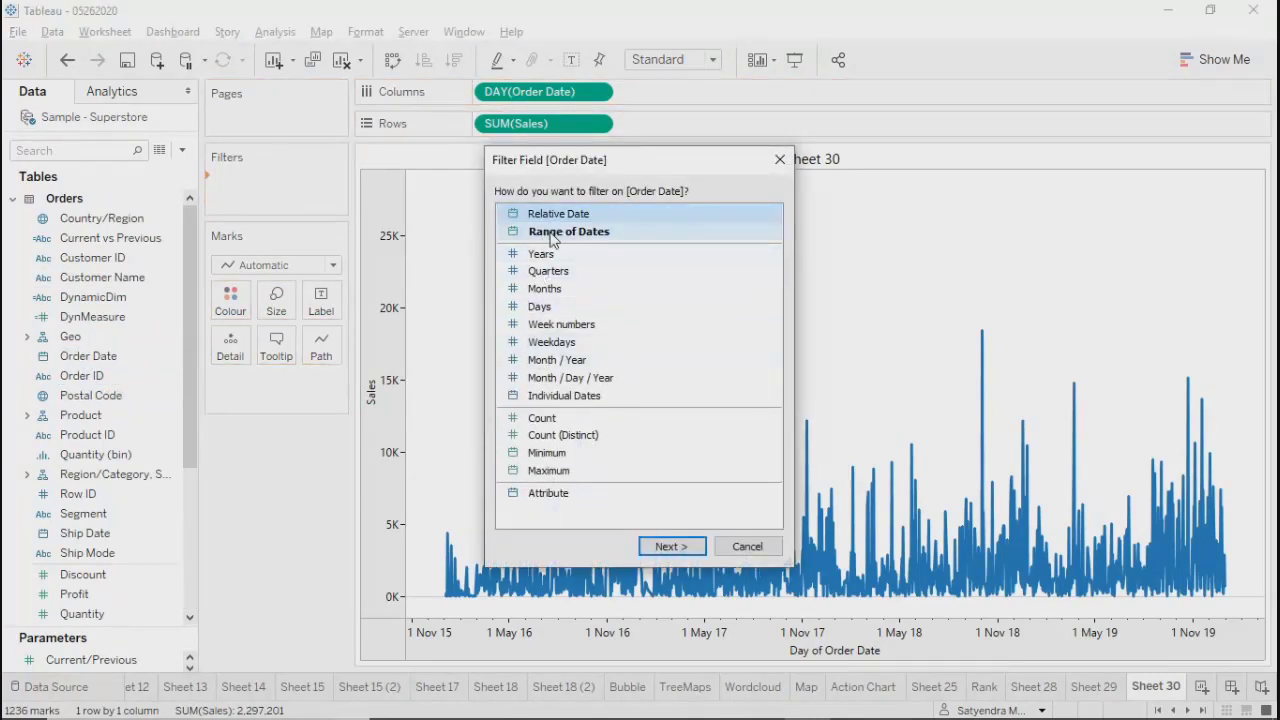
click(662, 546)
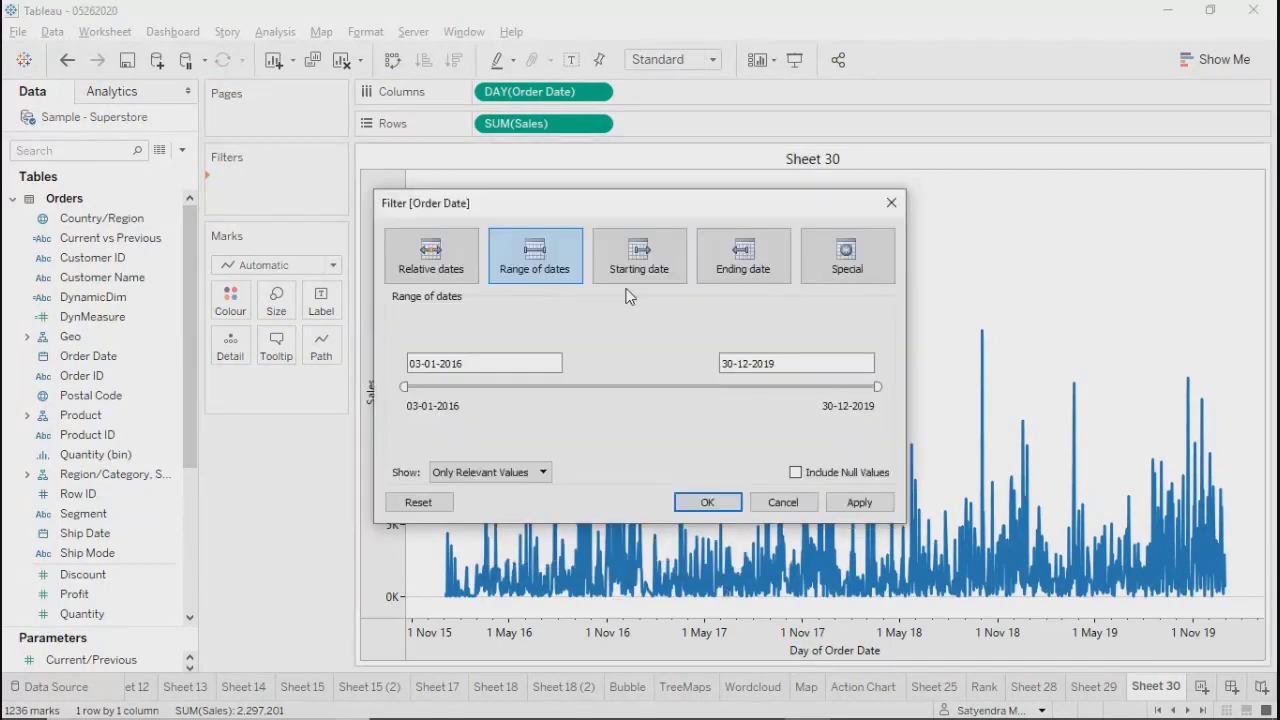
click(431, 258)
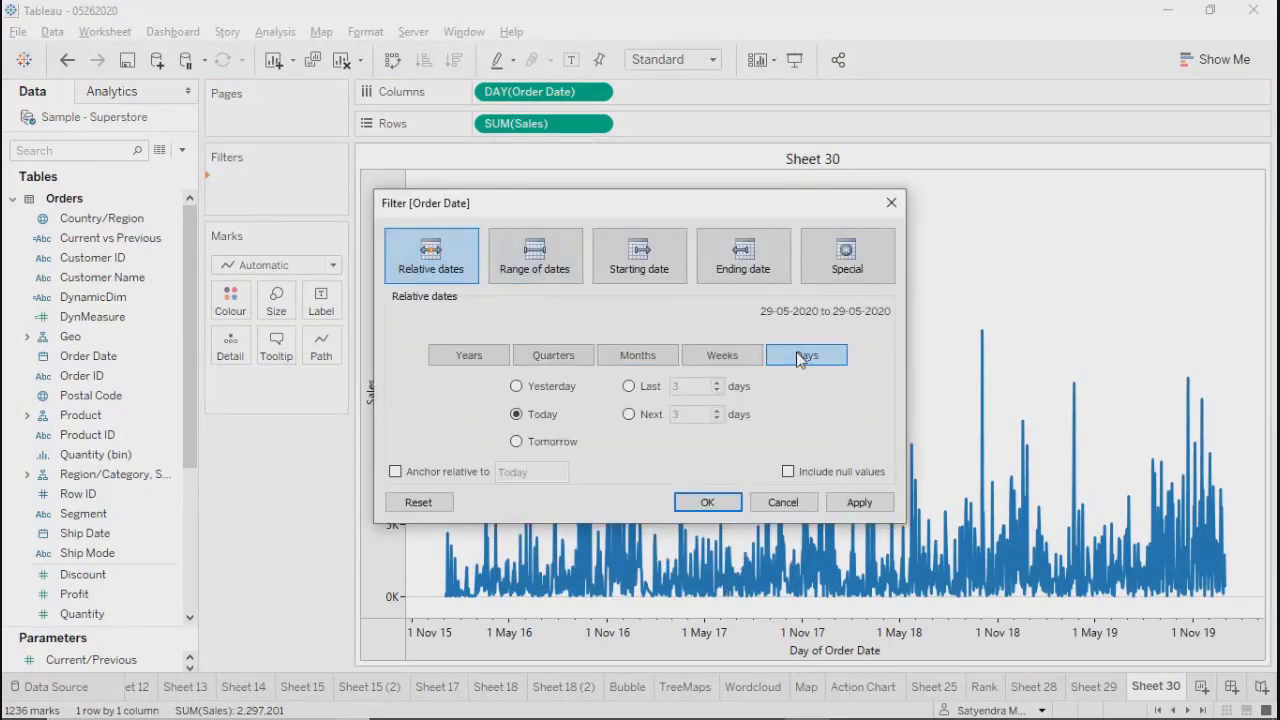
click(628, 387)
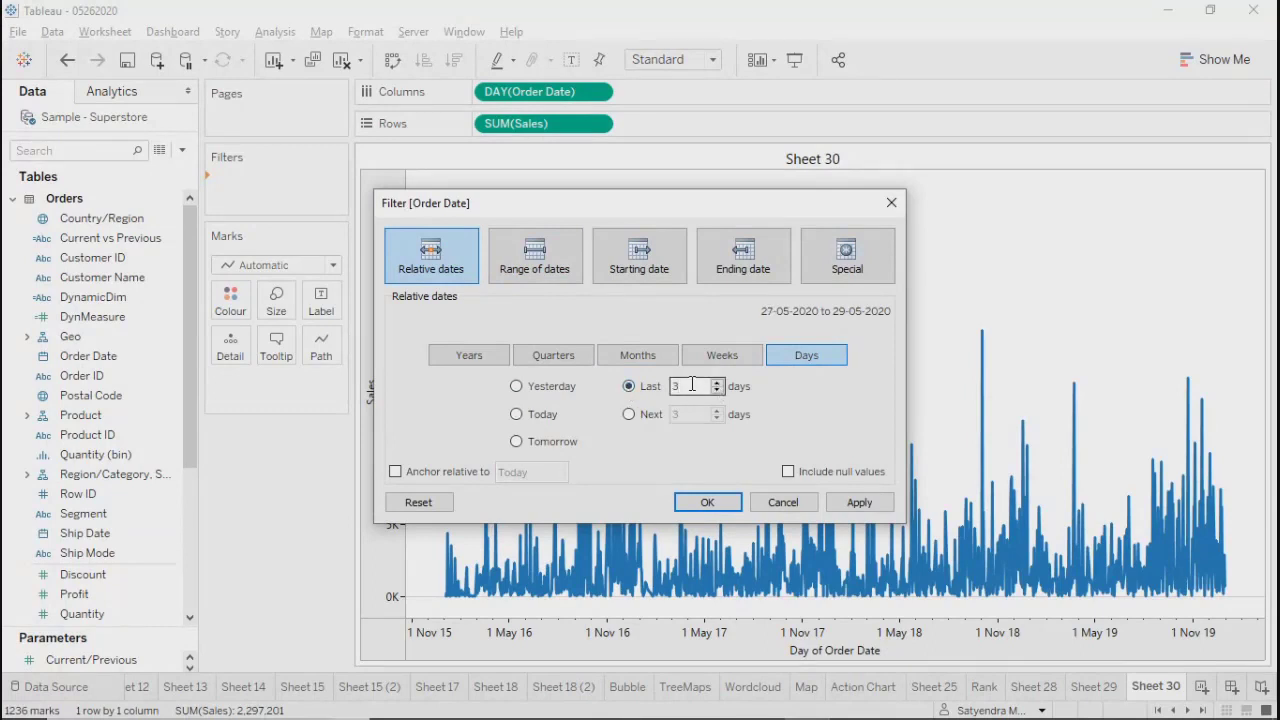
click(692, 386)
Step: Change the relative date filter to the last 10 months and apply it to the sheet
click(637, 358)
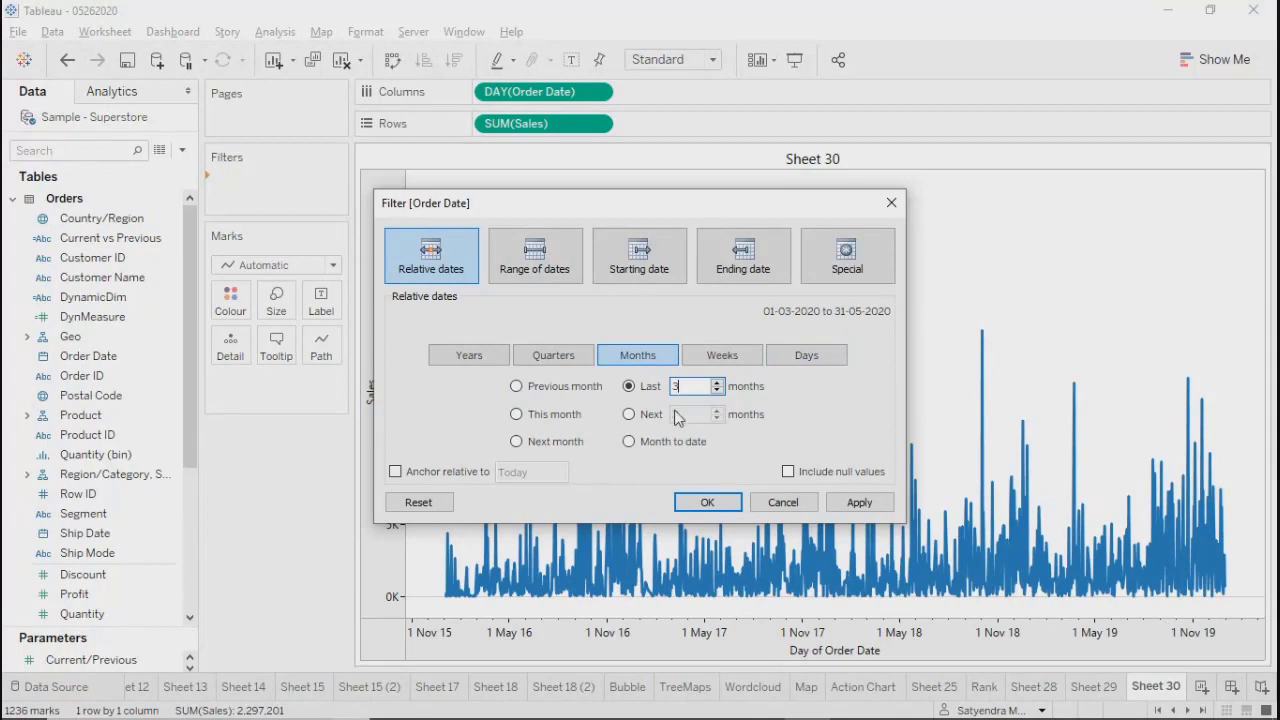
click(716, 382)
click(716, 382)
click(716, 382)
click(716, 382)
click(716, 382)
click(716, 382)
click(716, 382)
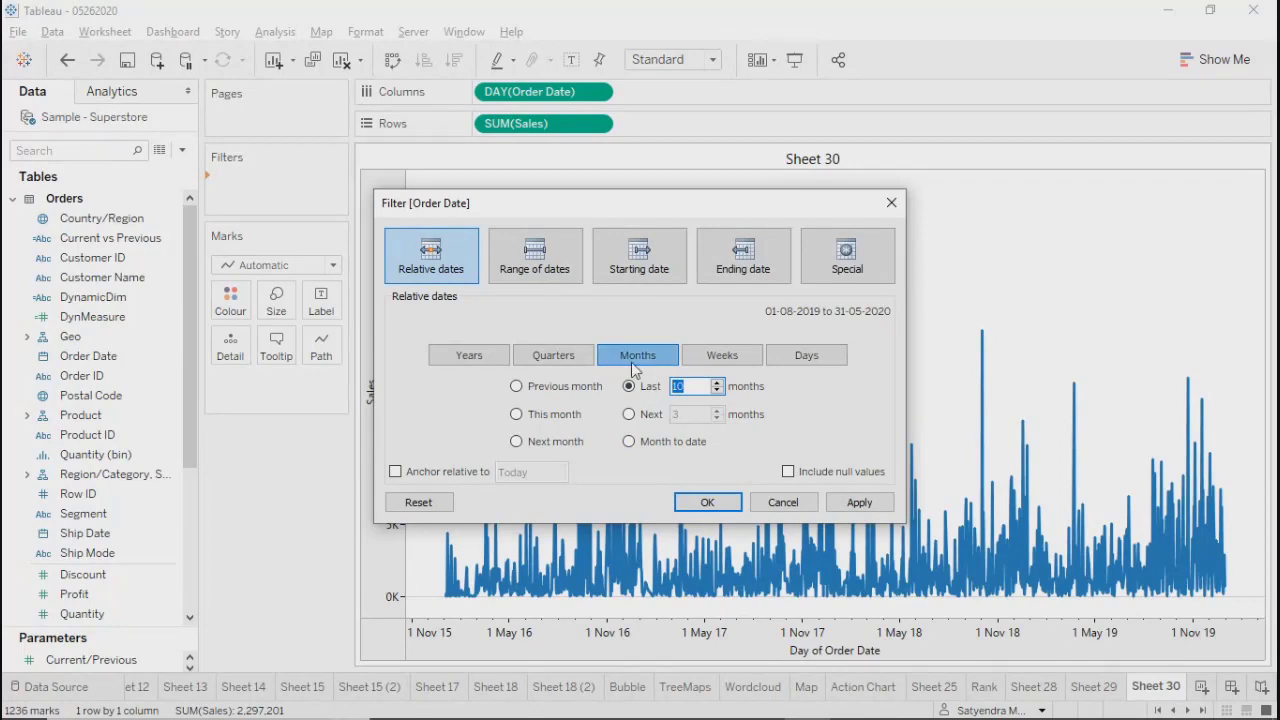
click(686, 387)
click(838, 508)
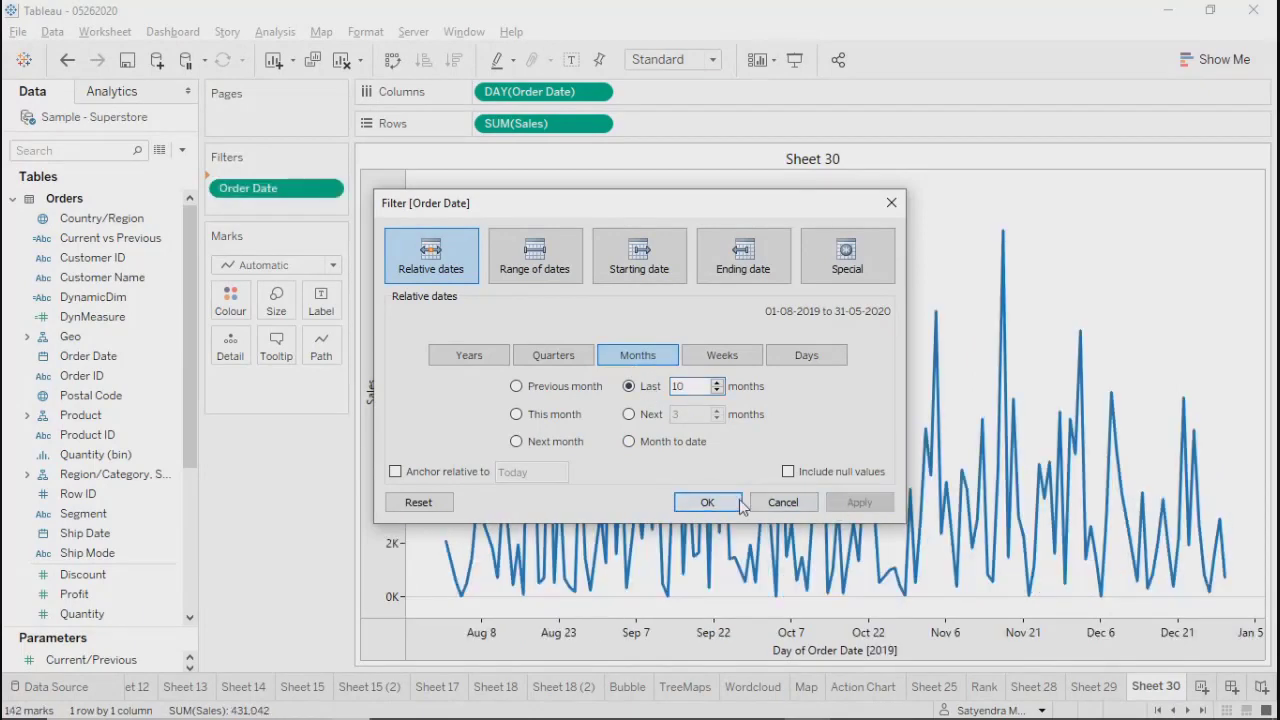
click(707, 502)
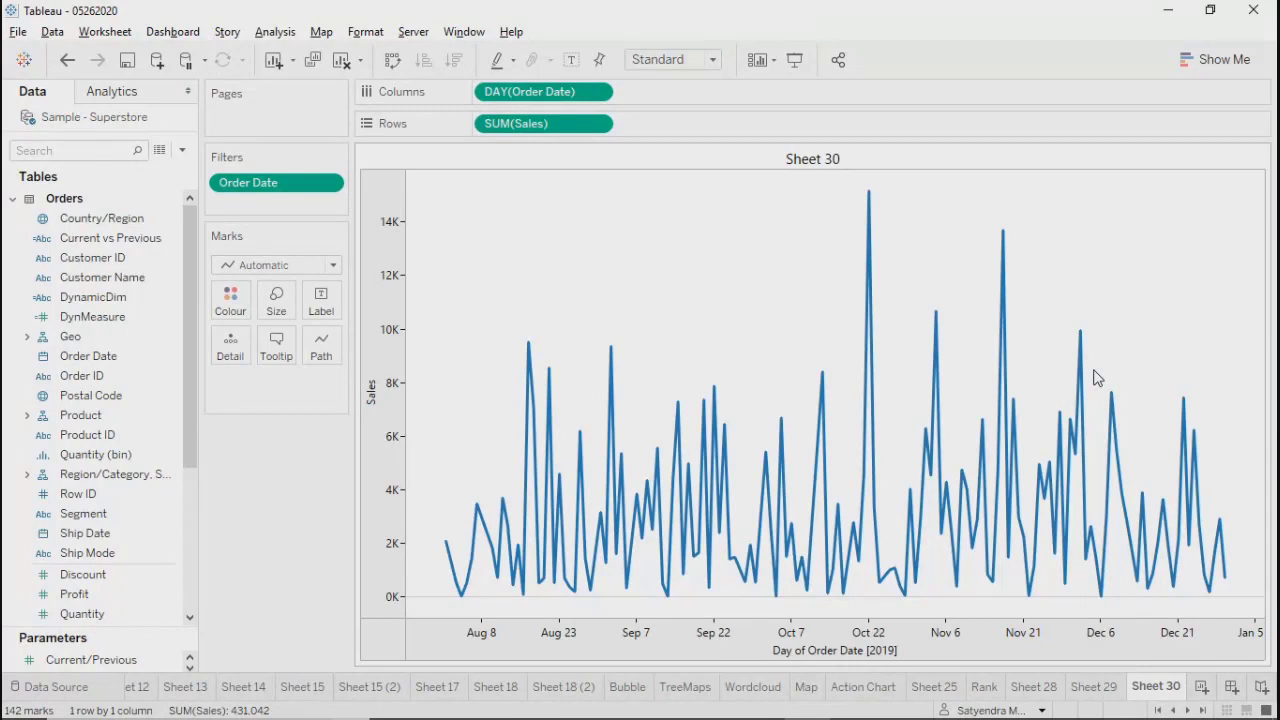
Step: Start a new parameter and name it Months Input
click(181, 150)
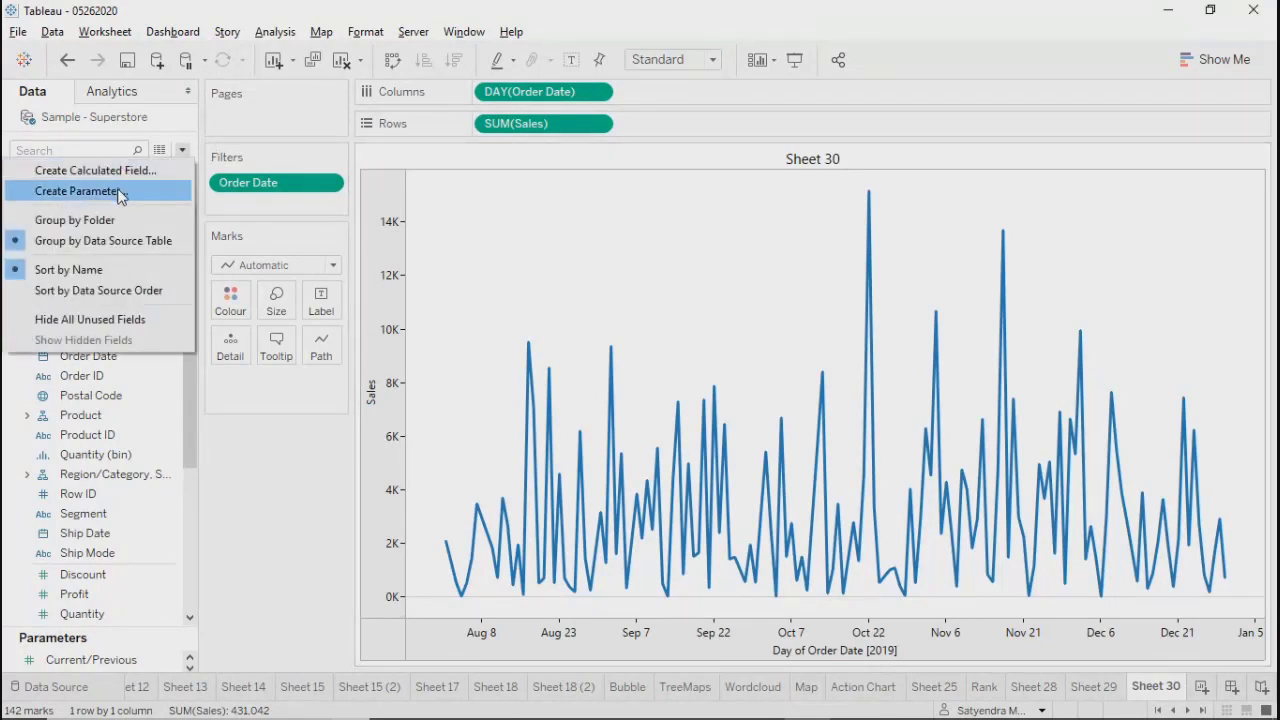
click(169, 256)
drag(707, 237, 723, 367)
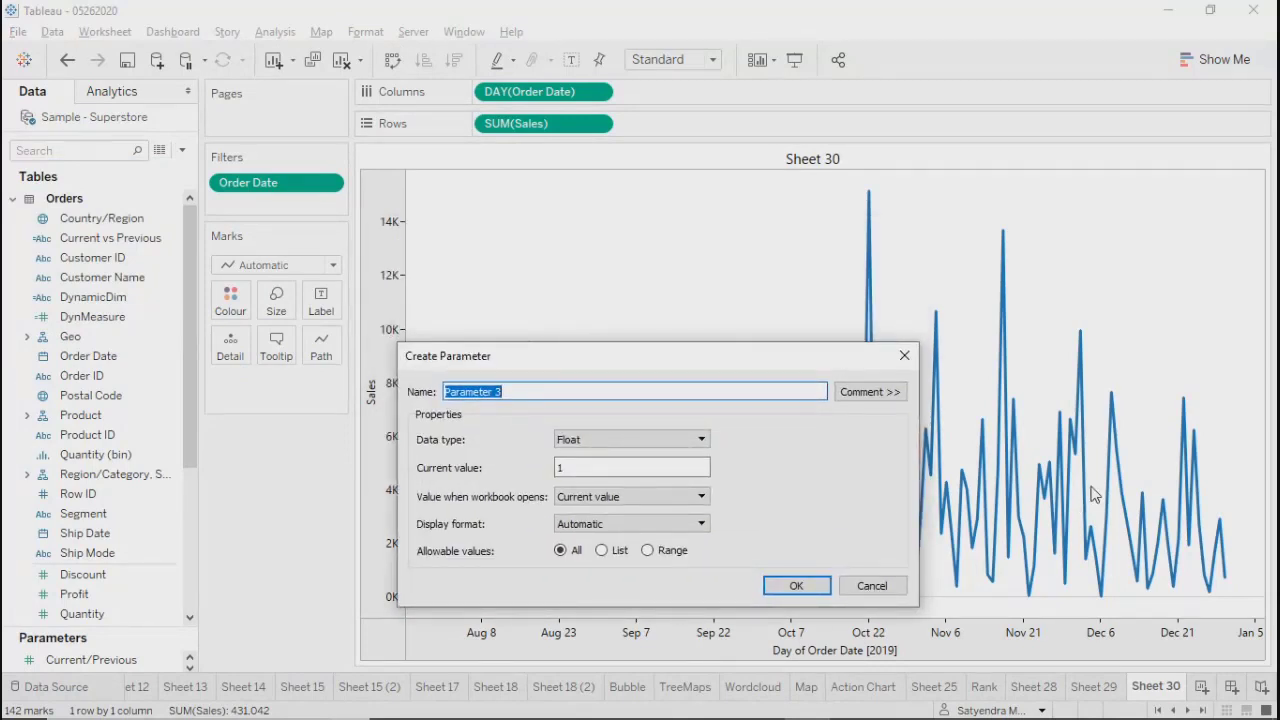
drag(605, 346, 585, 324)
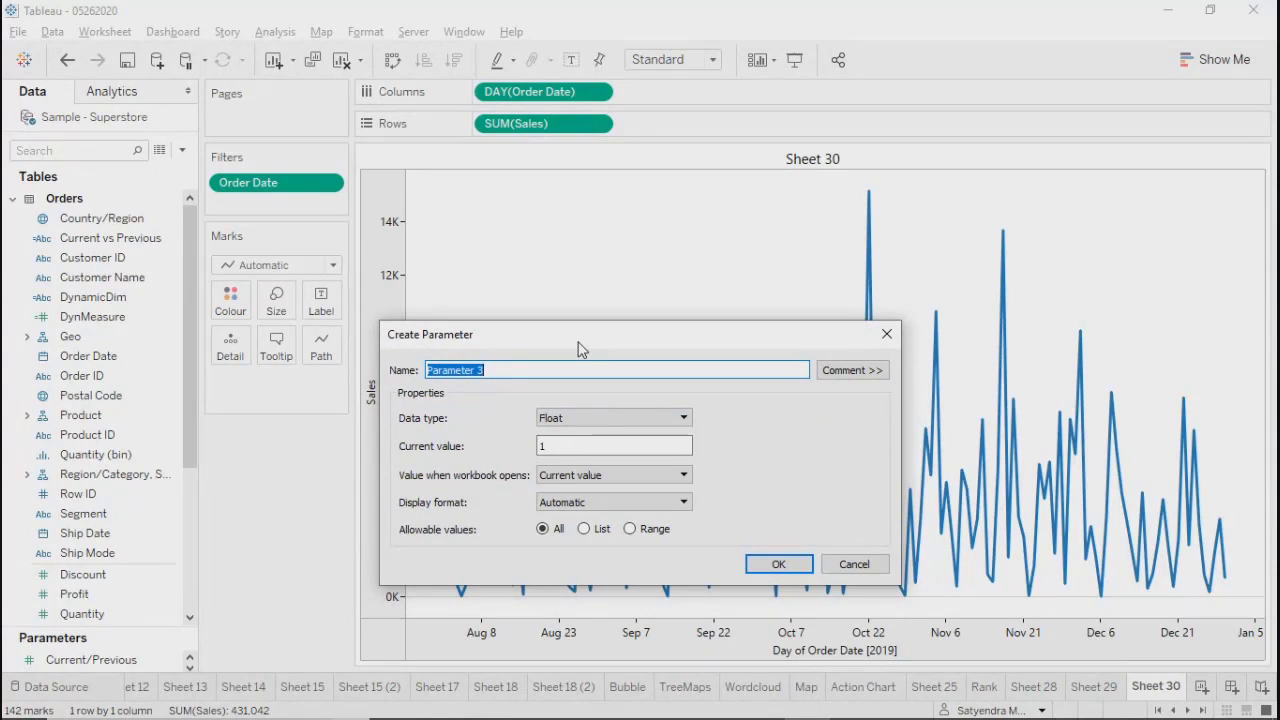
text(Months Inout)
click(502, 372)
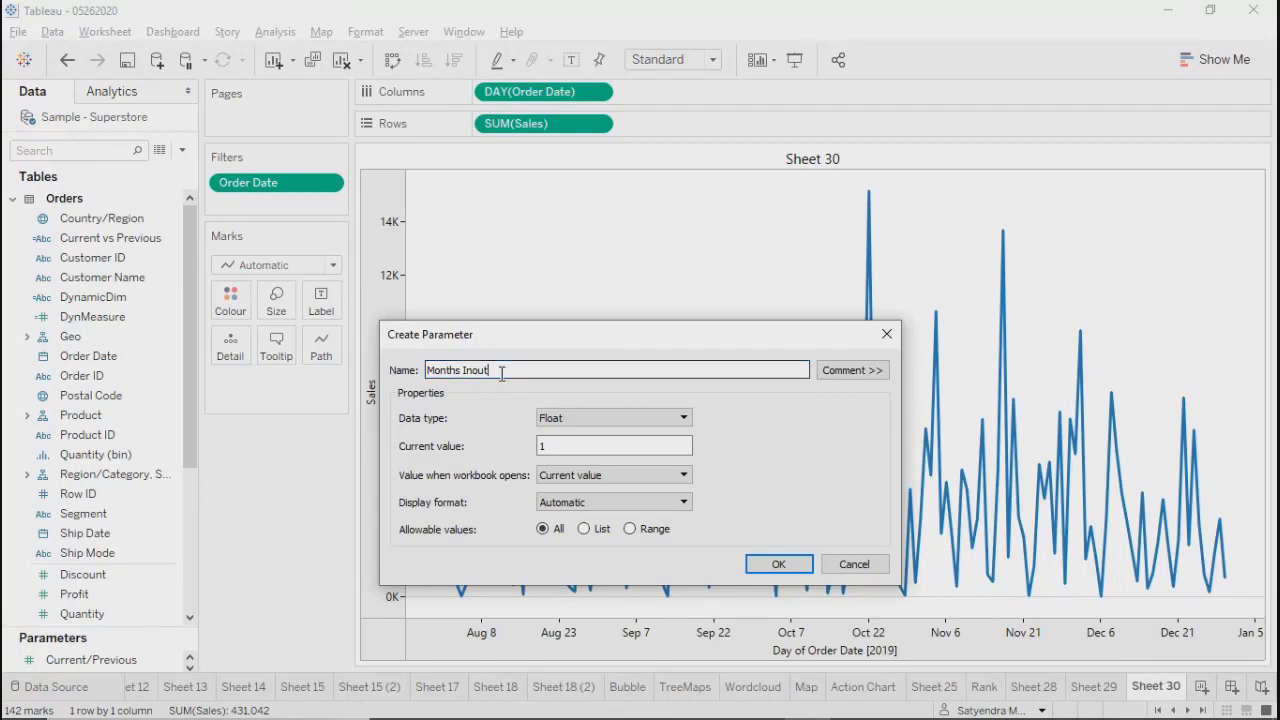
key(BackSpace)
key(BackSpace)
key(BackSpace)
text(puts)
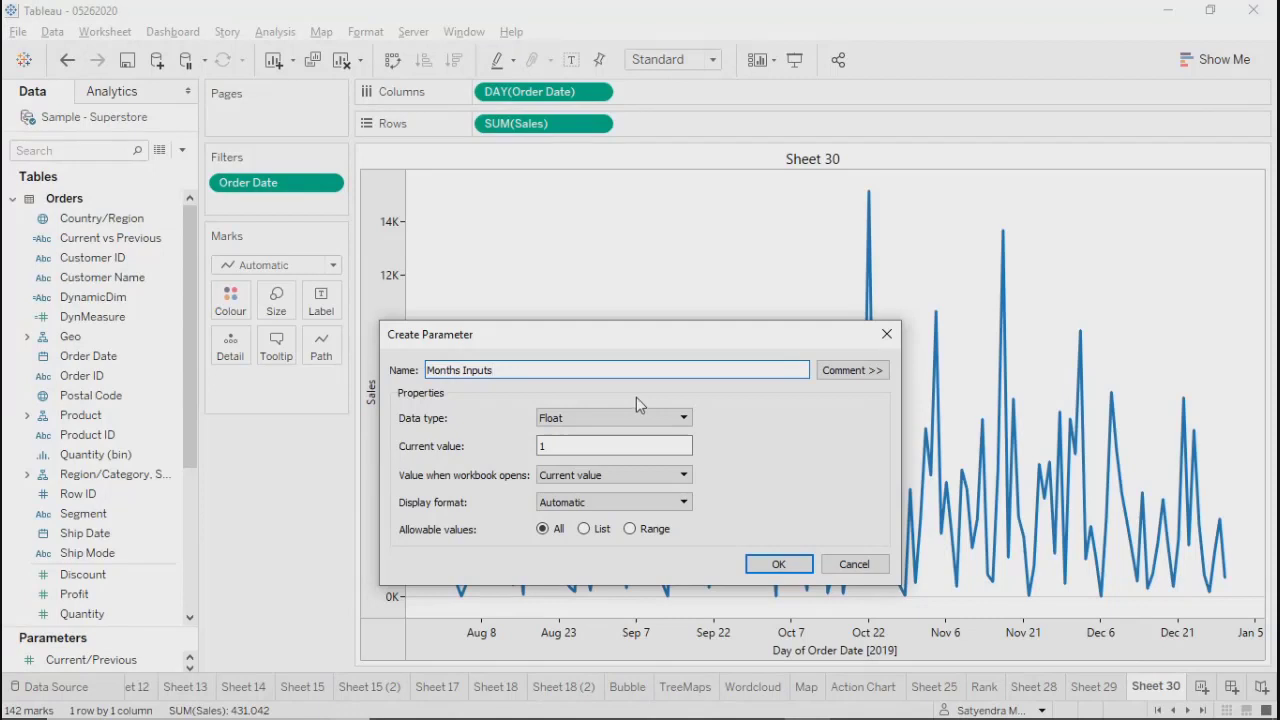
key(BackSpace)
Step: Set the Months Input parameter's data type to Integer with all values allowed, and create it
drag(655, 340, 616, 199)
click(547, 275)
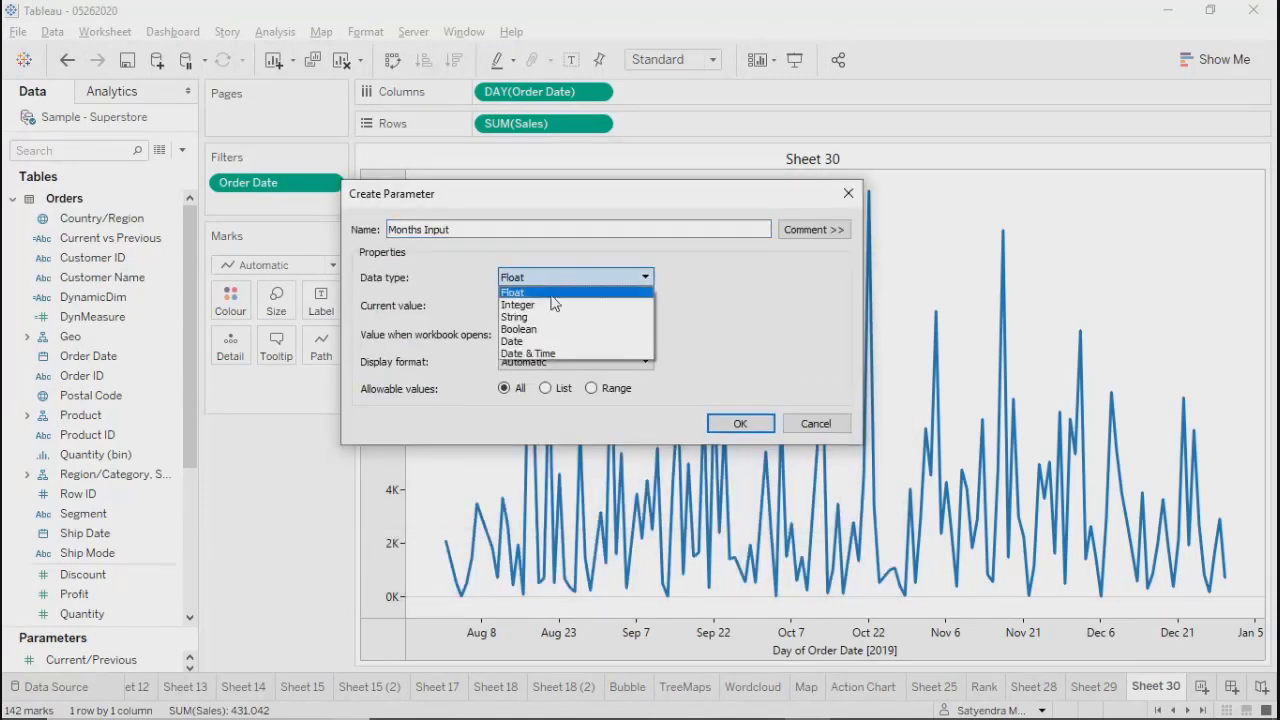
click(555, 304)
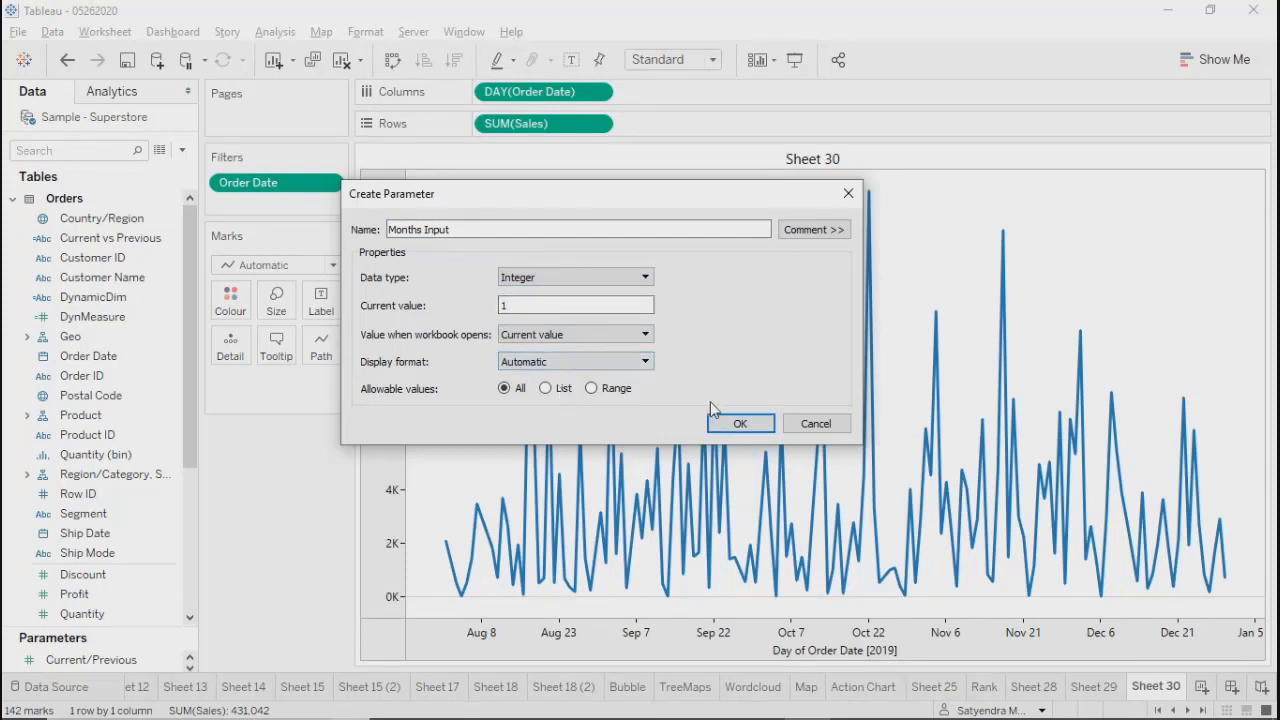
click(547, 389)
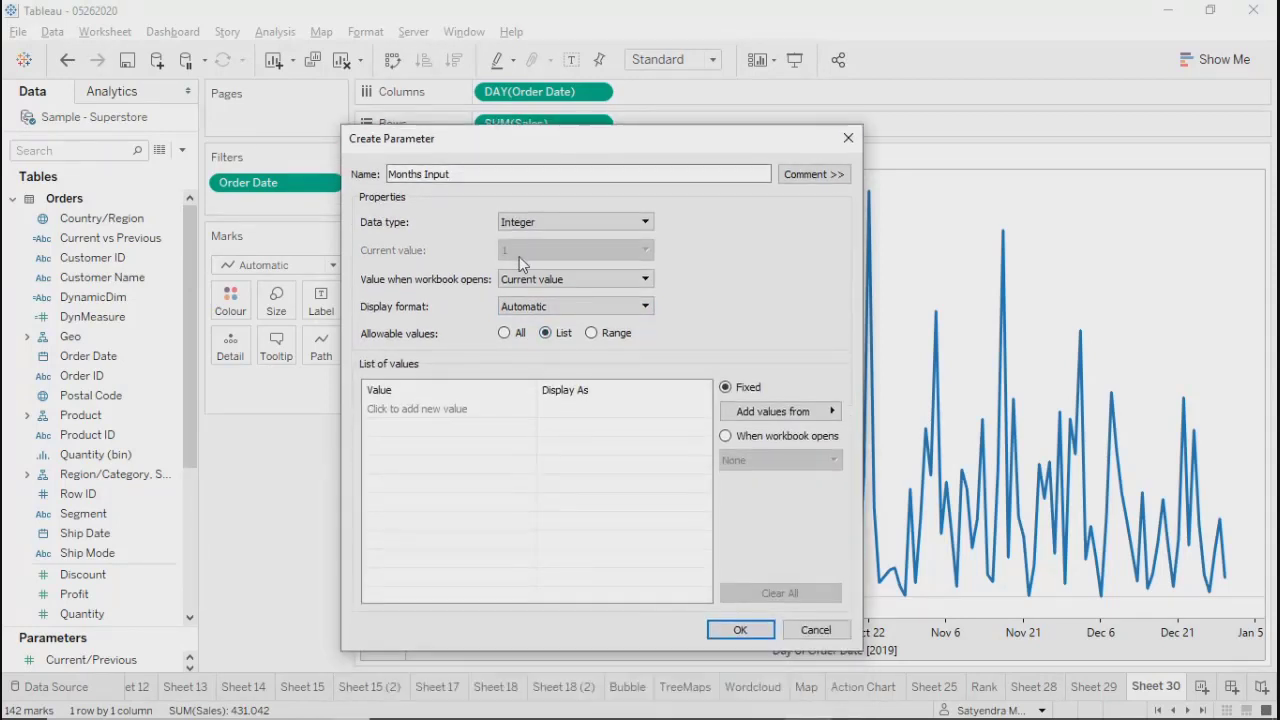
click(504, 333)
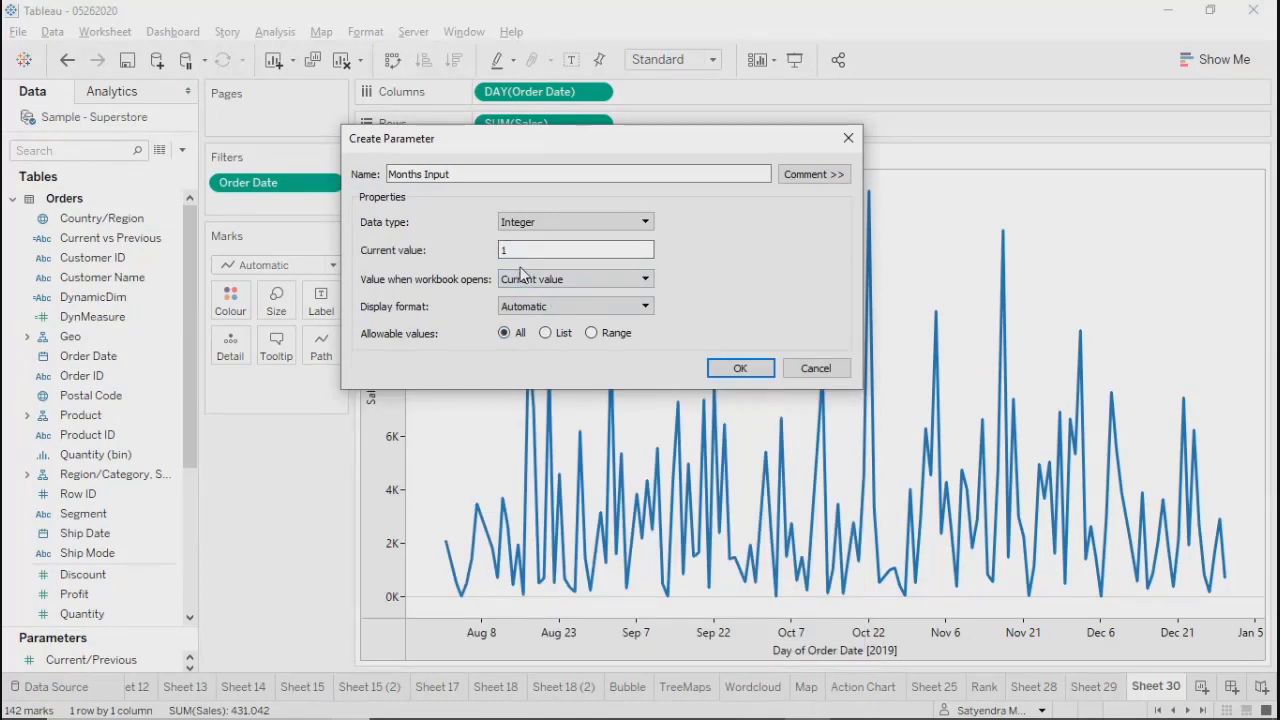
click(738, 368)
Step: Show the Months Input parameter control on the sheet and set its value to 10
right_click(134, 666)
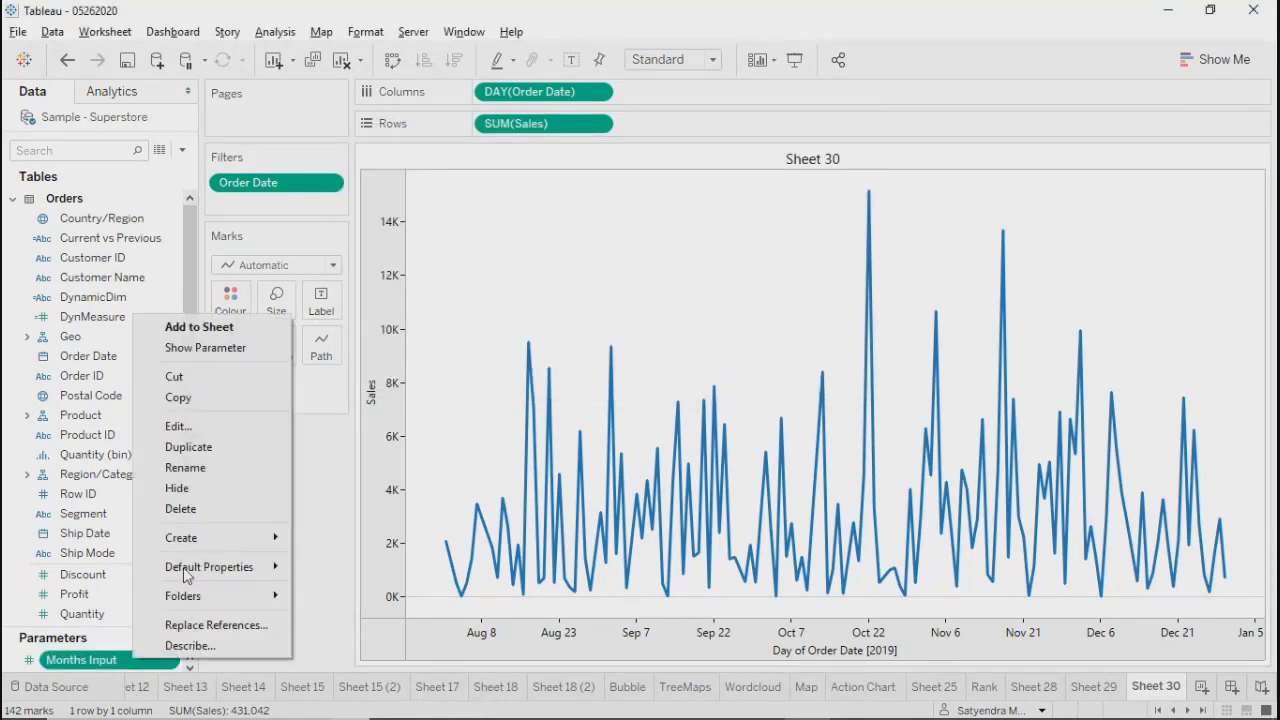
click(215, 270)
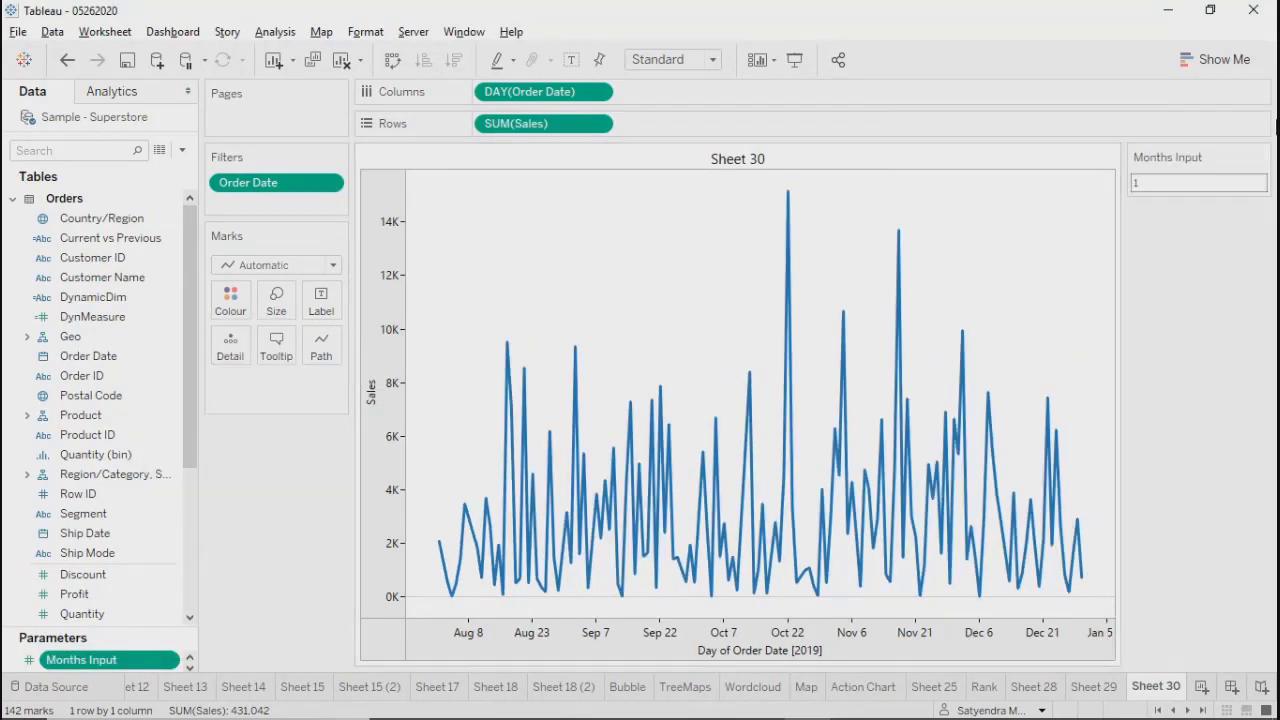
click(1155, 185)
text(10)
key(Return)
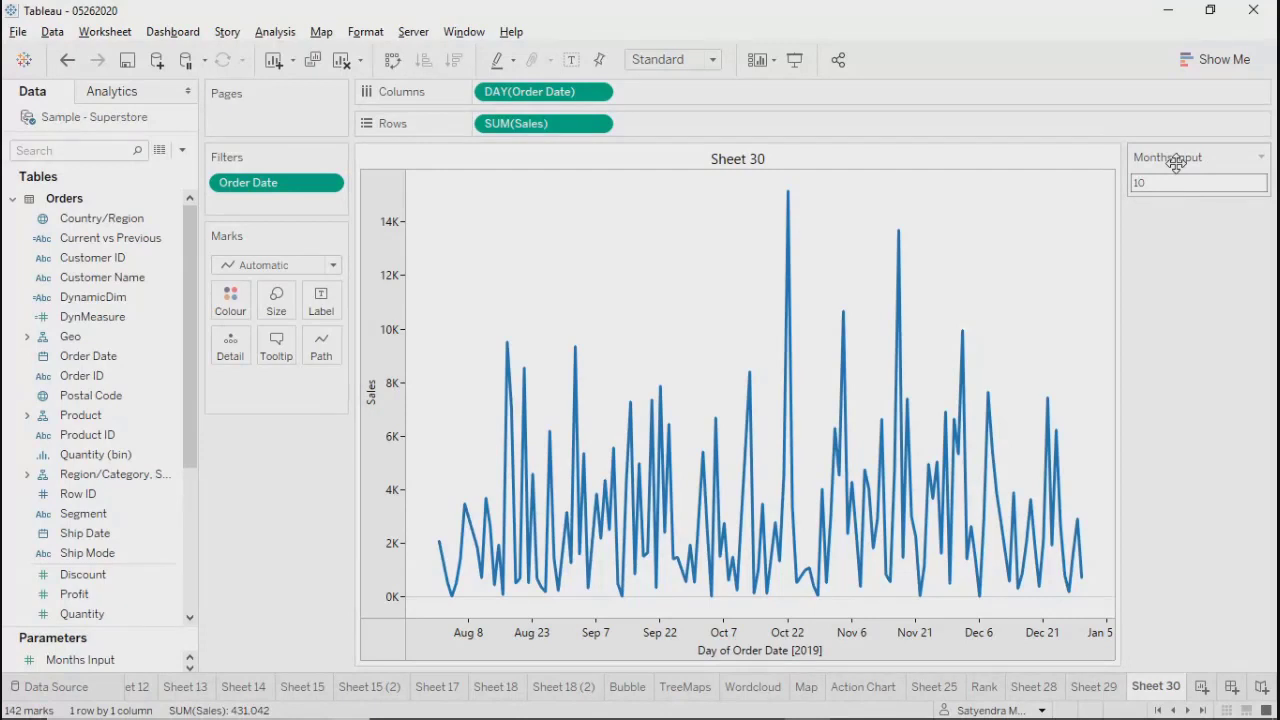
click(1165, 180)
click(1186, 340)
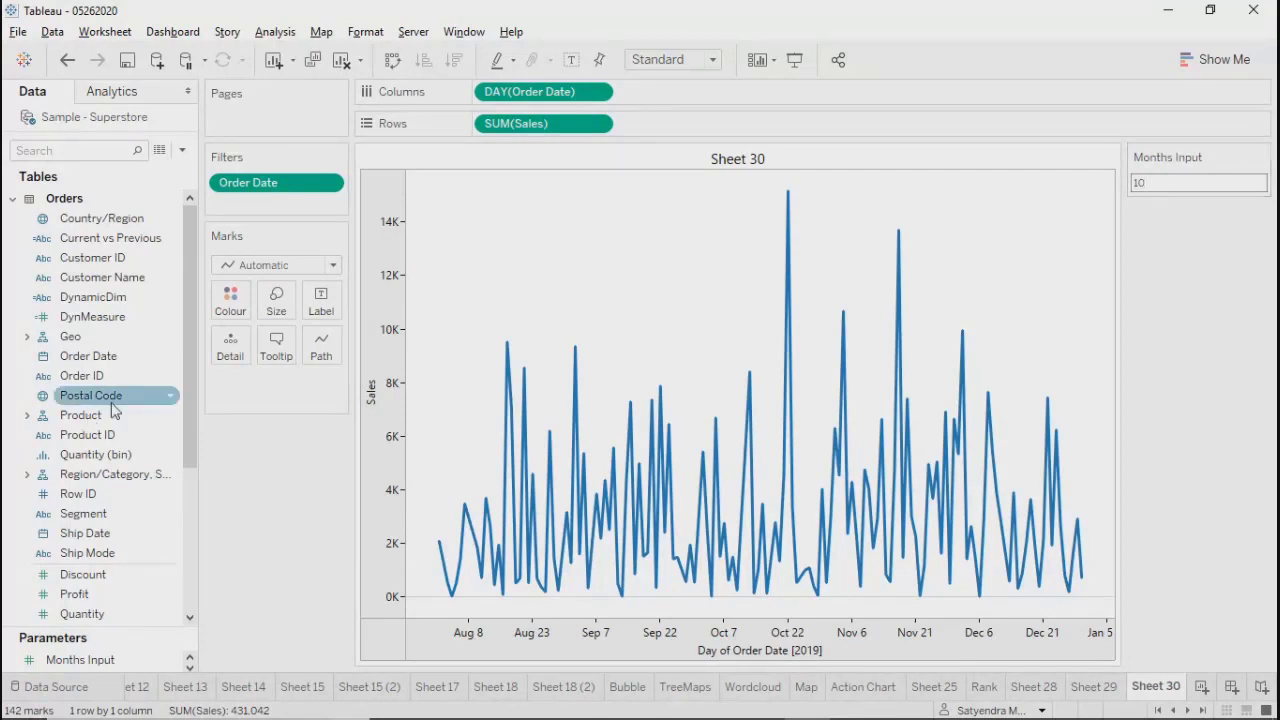
Step: Remove the Order Date filter from the sheet and start a new calculated field named Monthfilter
click(182, 150)
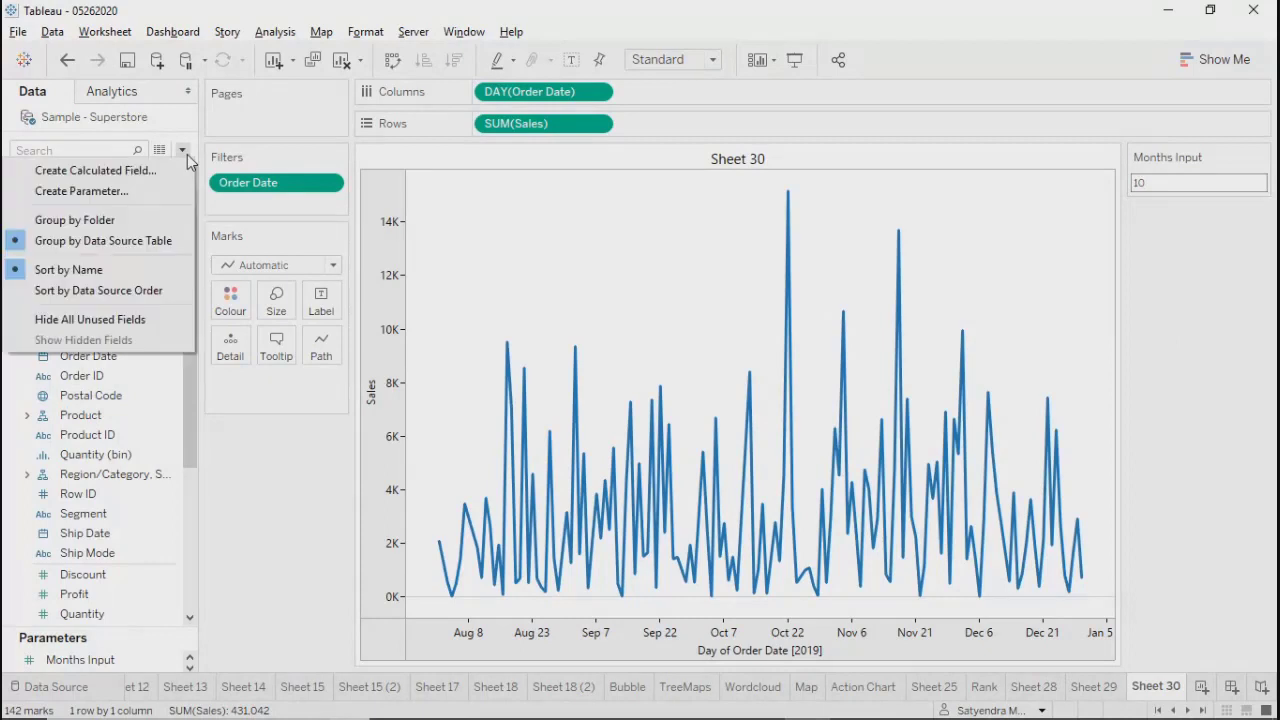
click(134, 177)
drag(626, 214, 676, 270)
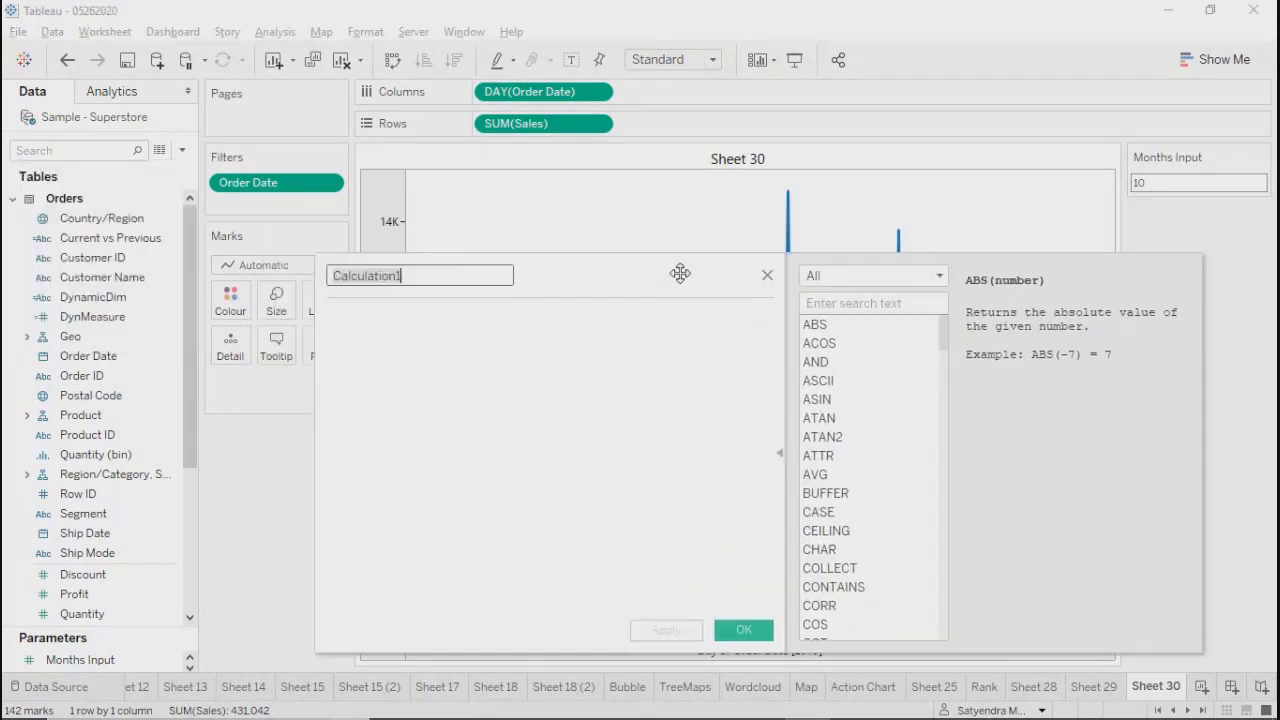
click(333, 183)
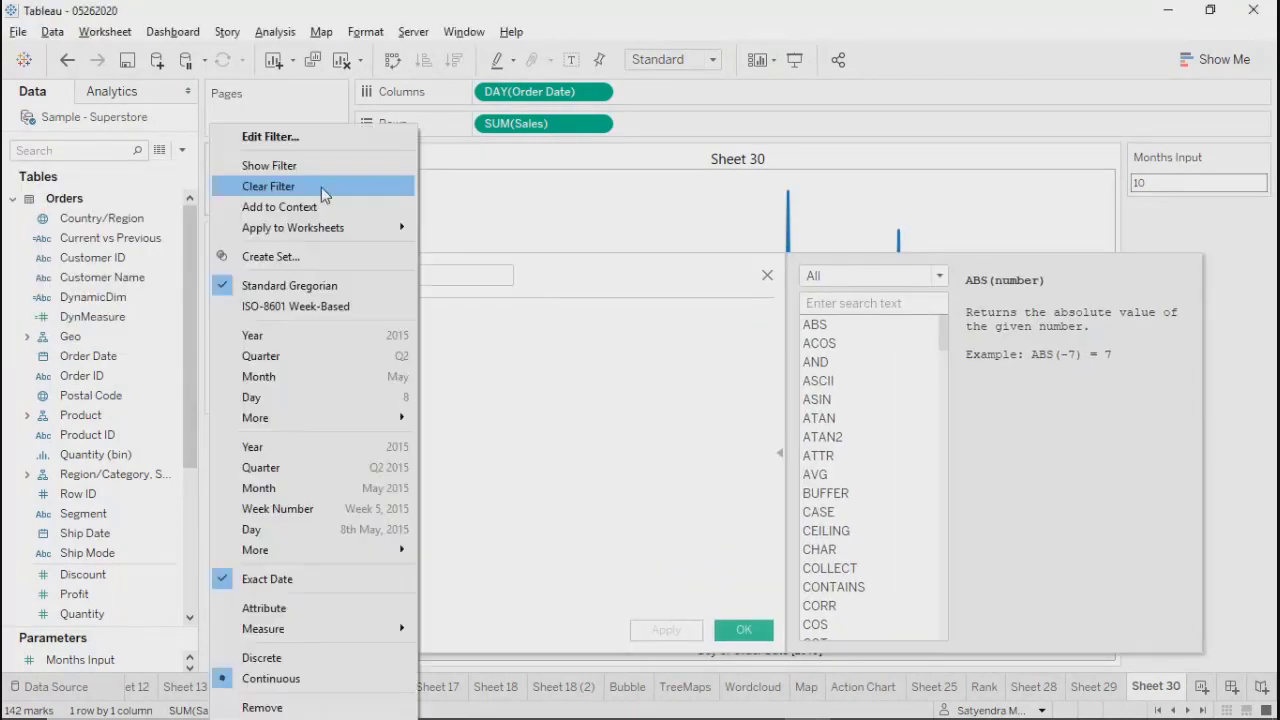
click(265, 707)
mouse_move(668, 260)
mouse_down()
mouse_move(763, 715)
mouse_move(651, 246)
mouse_move(671, 237)
mouse_move(686, 263)
mouse_up()
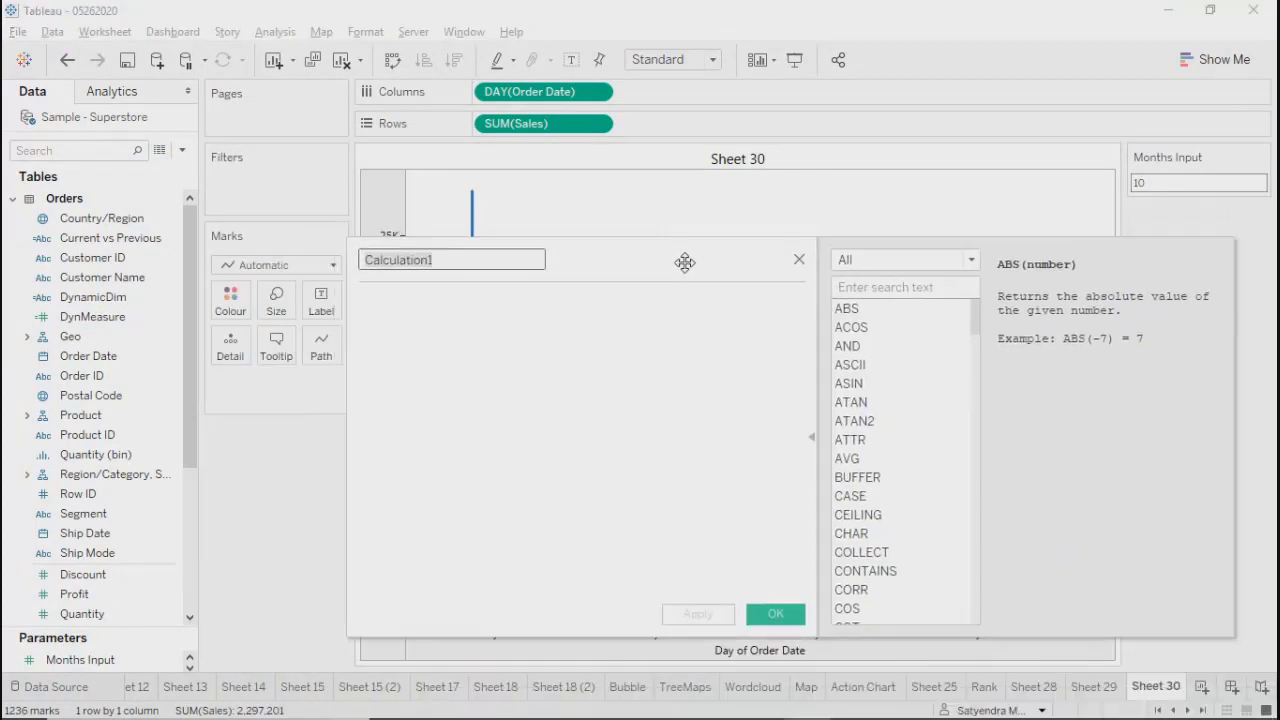
text(Mo)
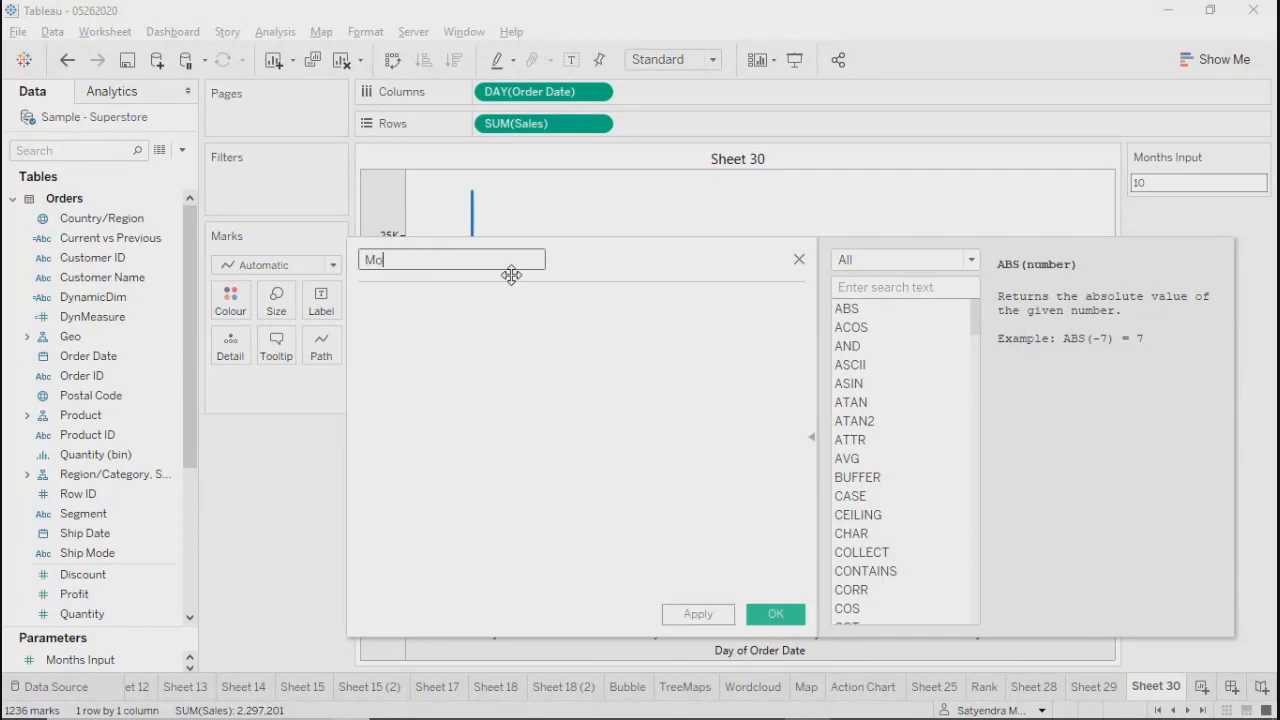
text(nthfilter)
click(470, 343)
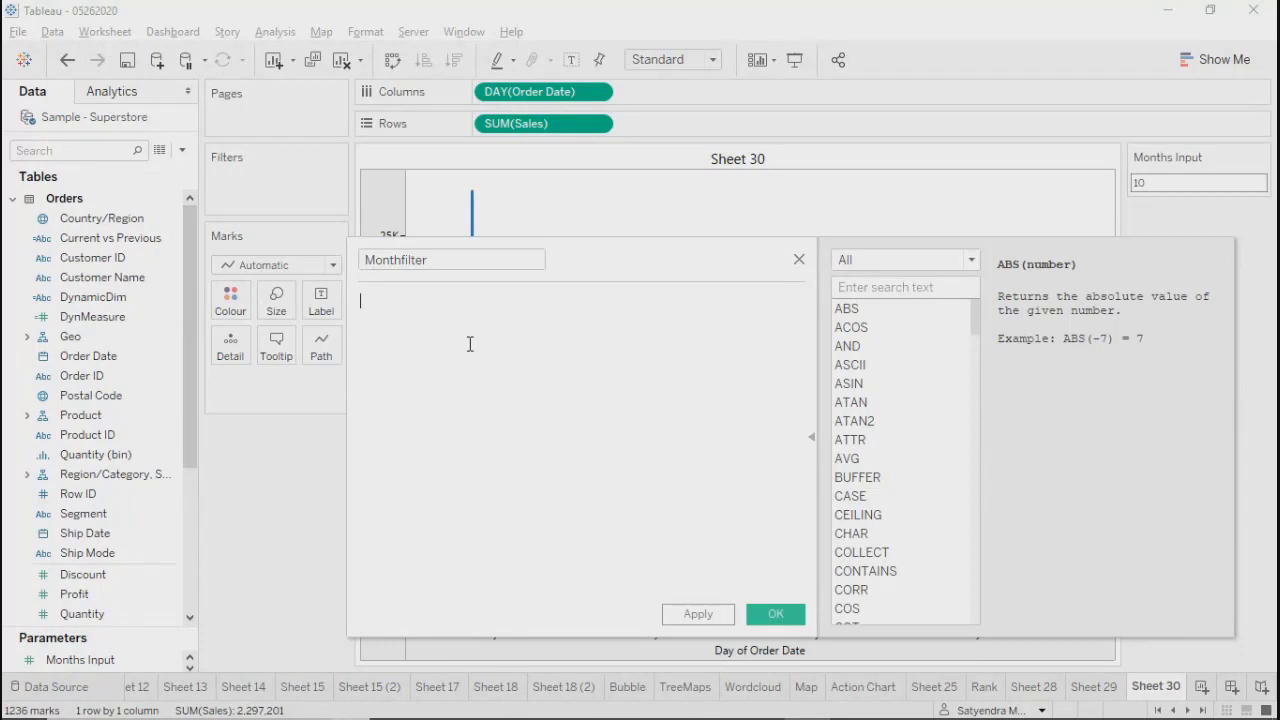
text(if )
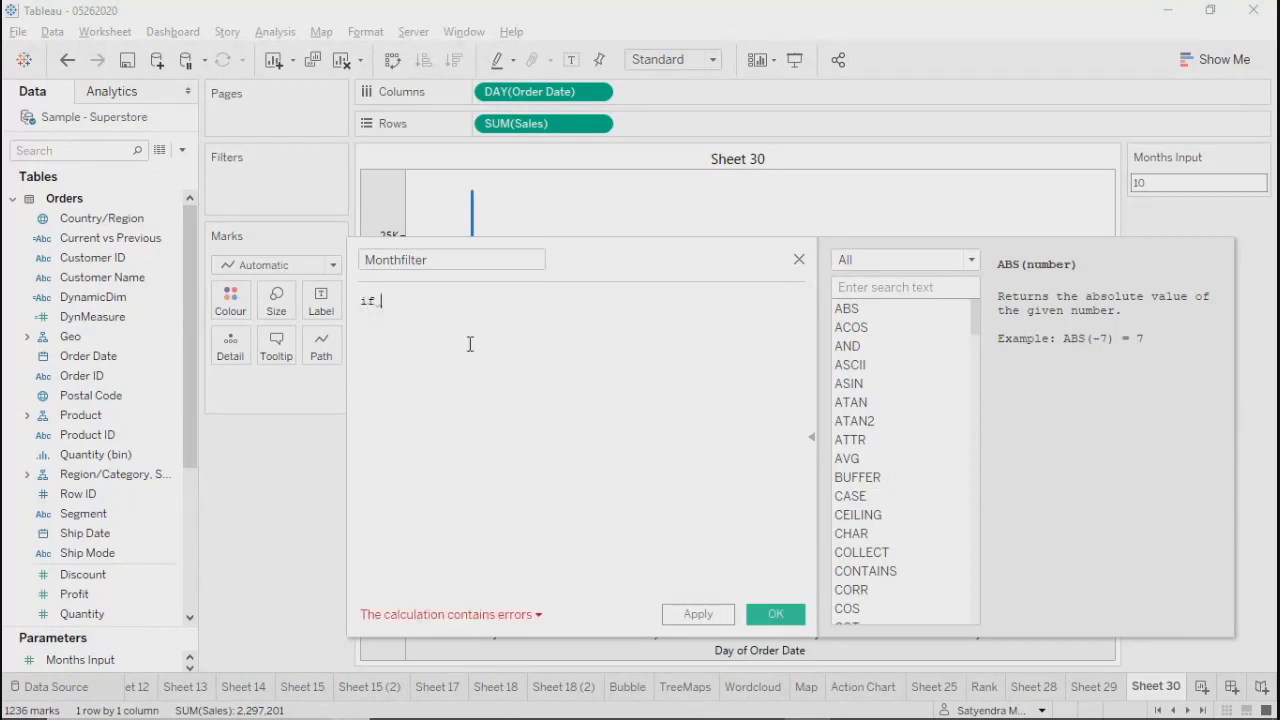
text(pa)
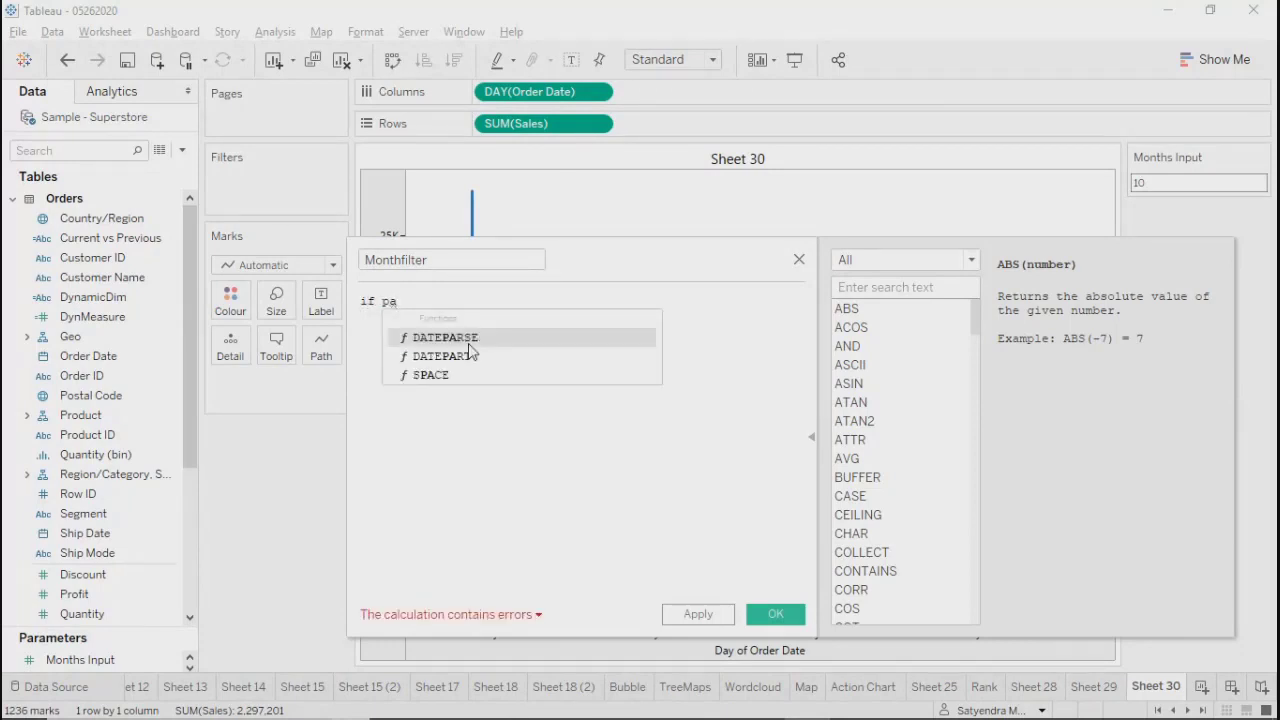
key(BackSpace)
key(BackSpace)
key(BackSpace)
key(BackSpace)
key(BackSpace)
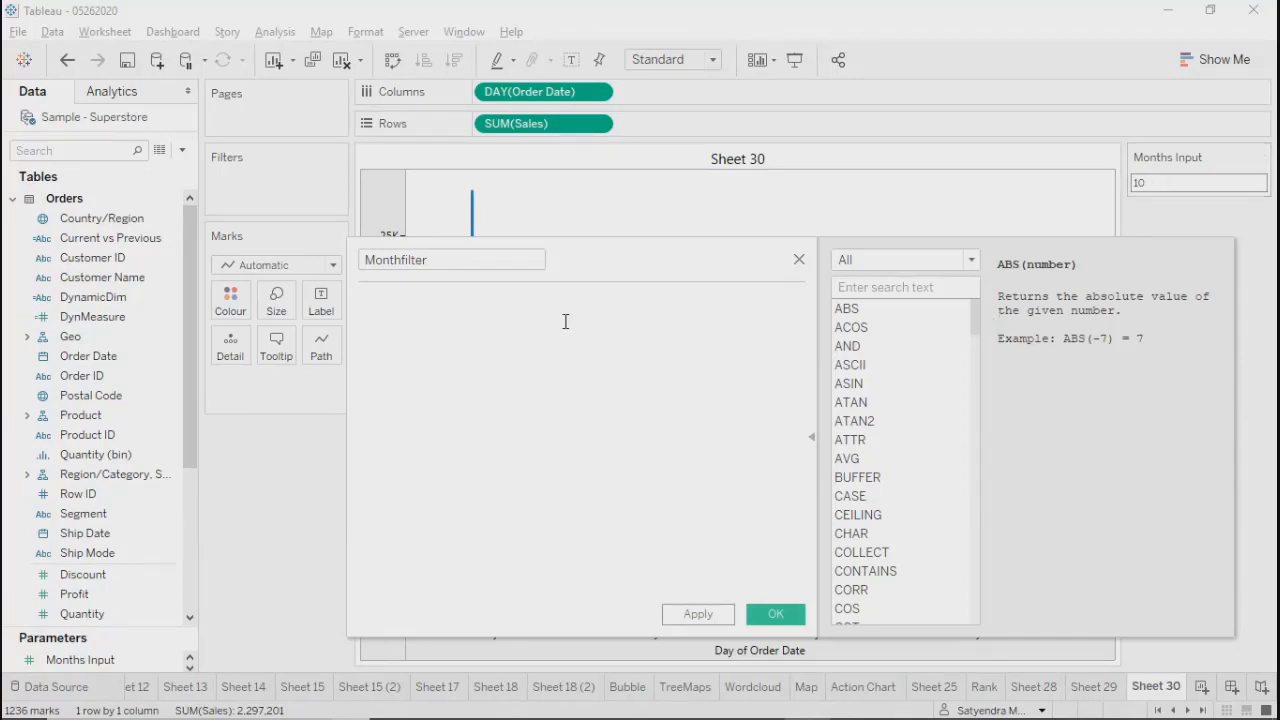
Step: Begin the Monthfilter formula with an if condition that compares the [Order Date] field
text(if )
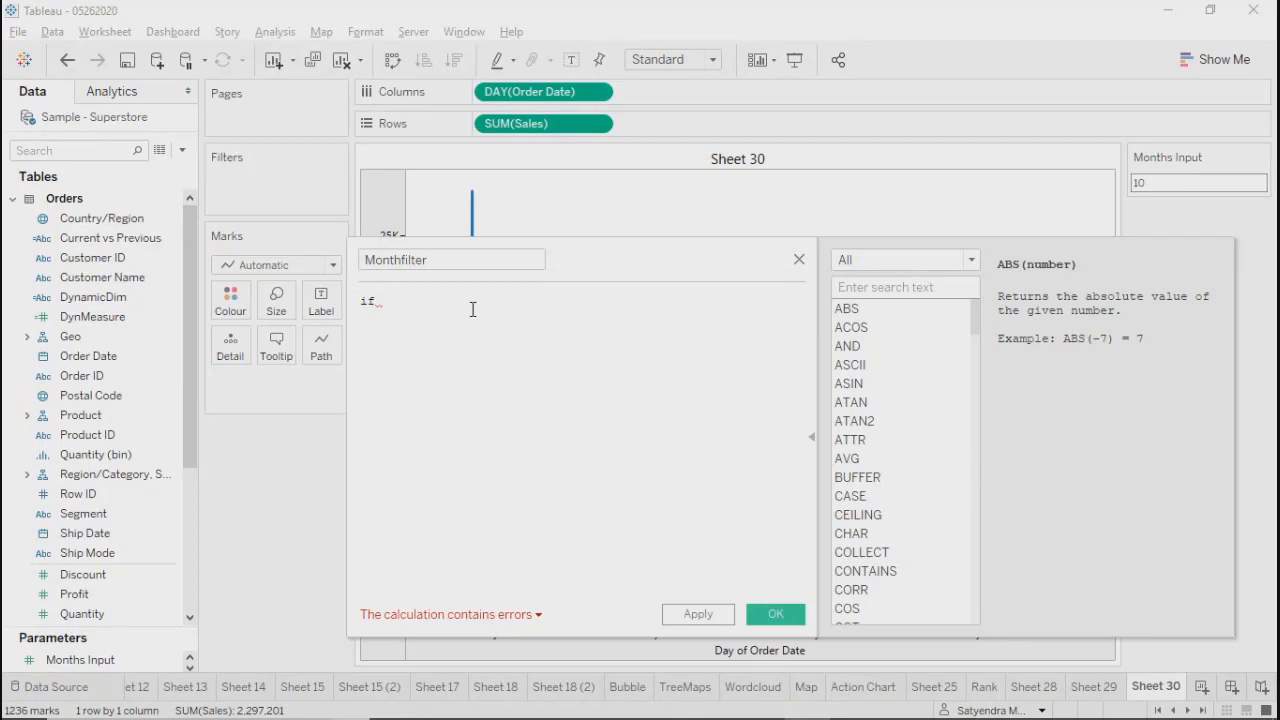
text([order)
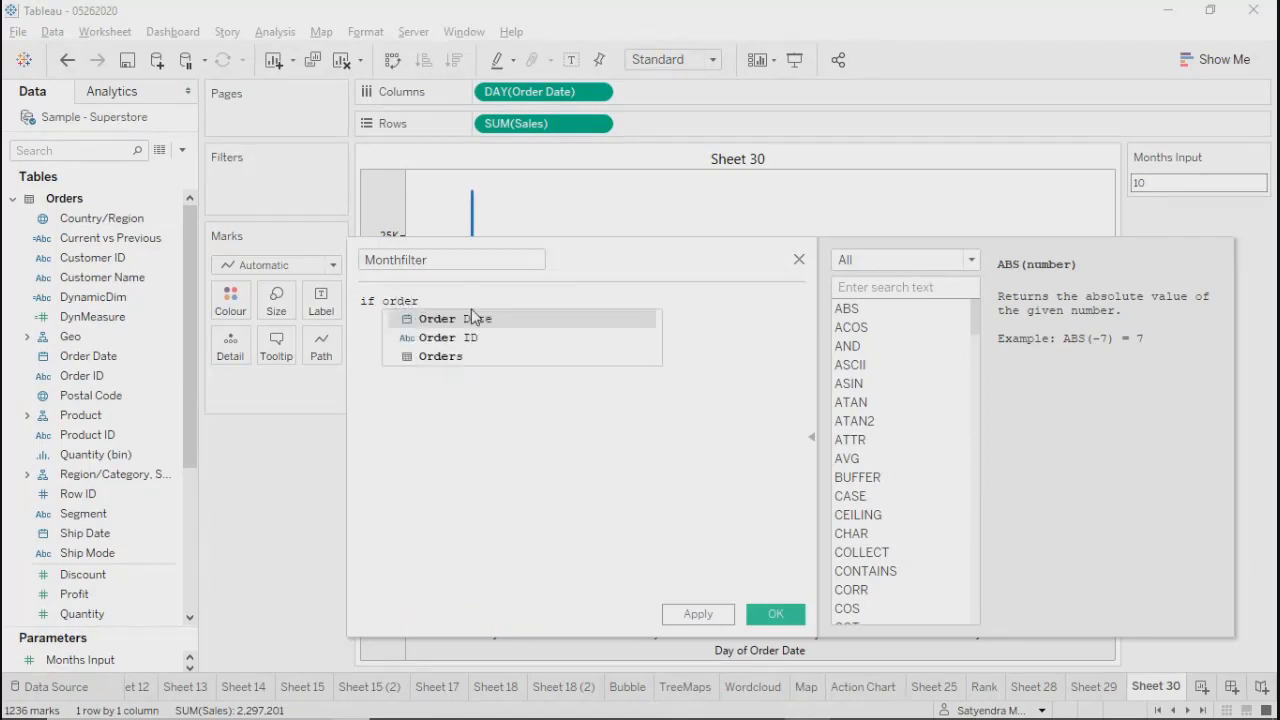
key(Return)
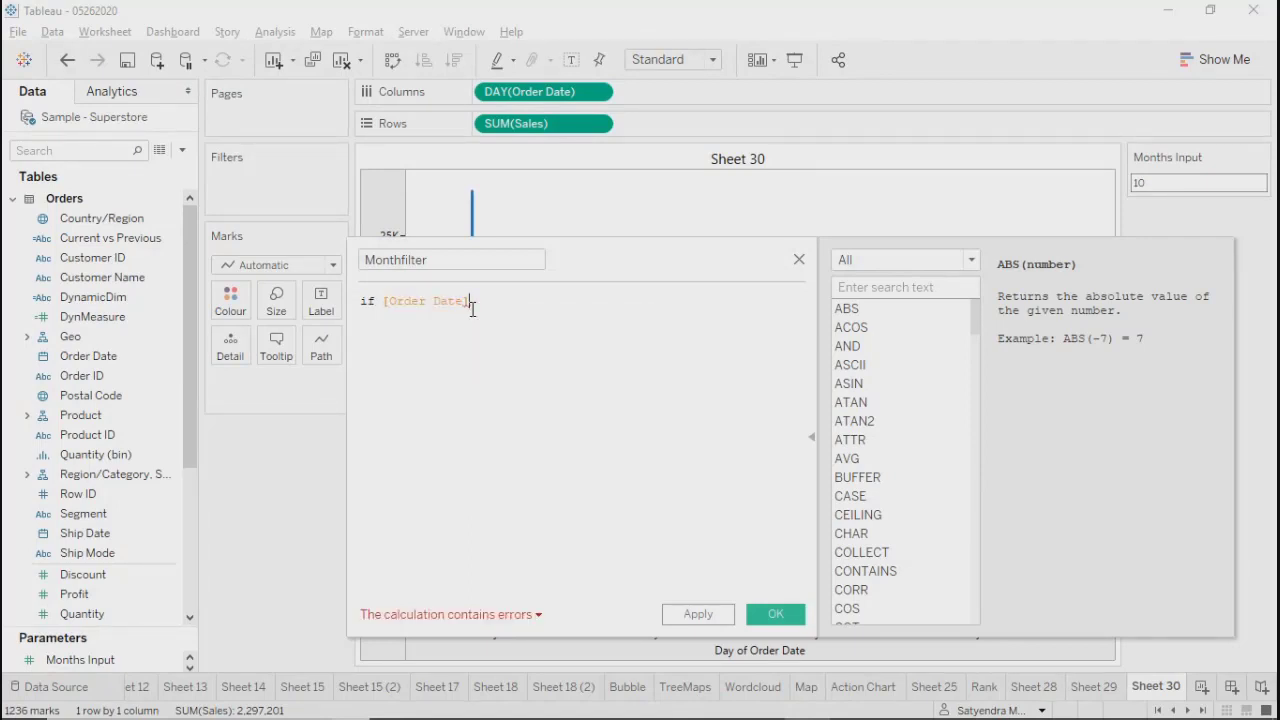
text(>)
key(BackSpace)
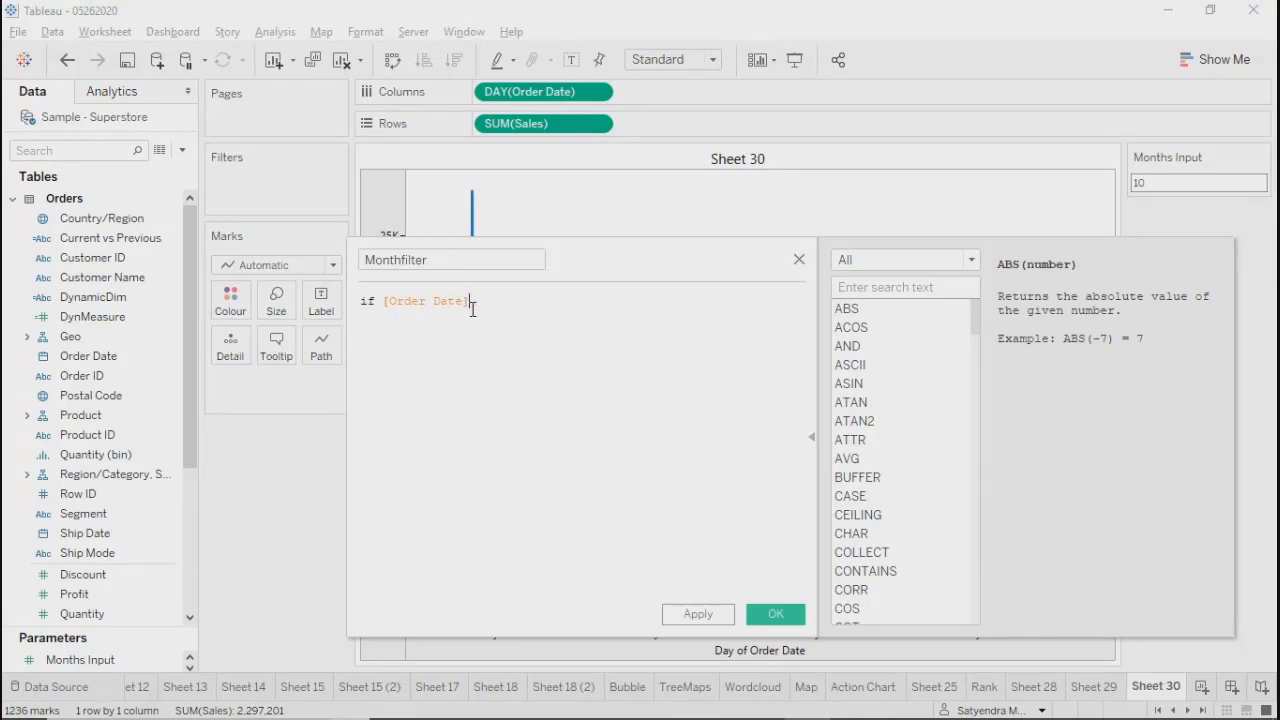
text(<)
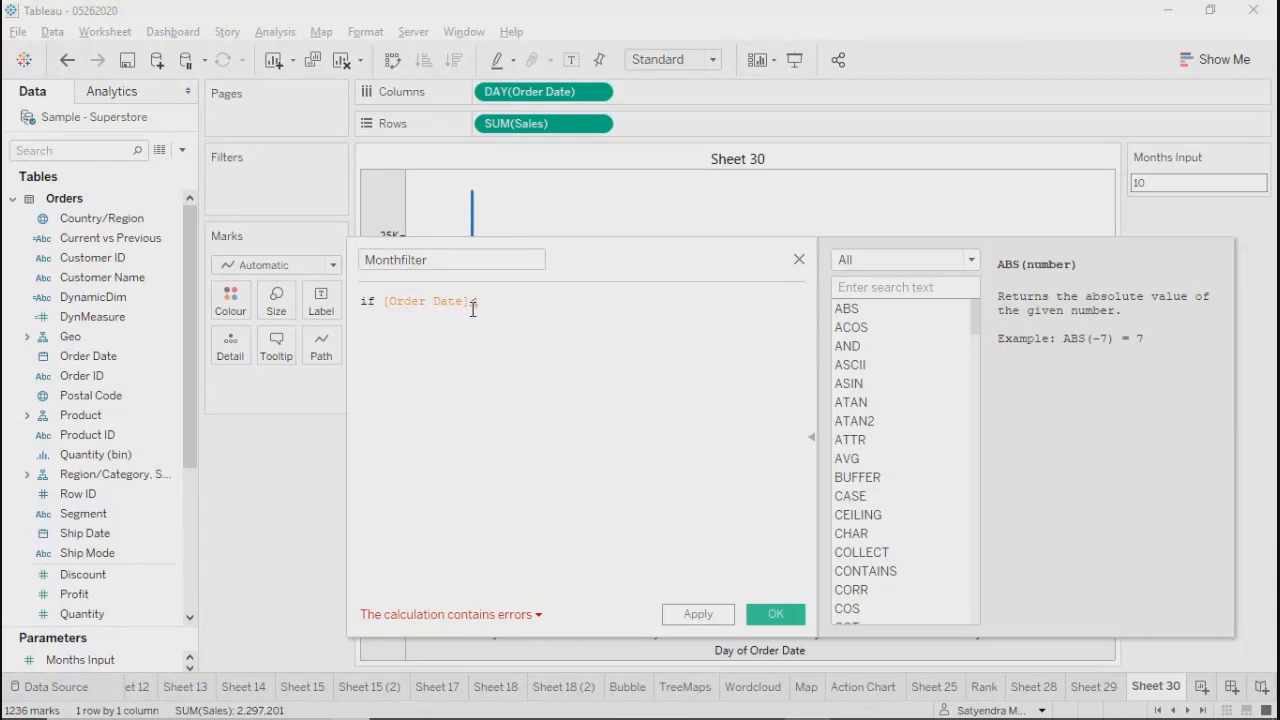
Step: Complete the condition so Order Date is >= DATEADD('month',-10,today())
text(=date)
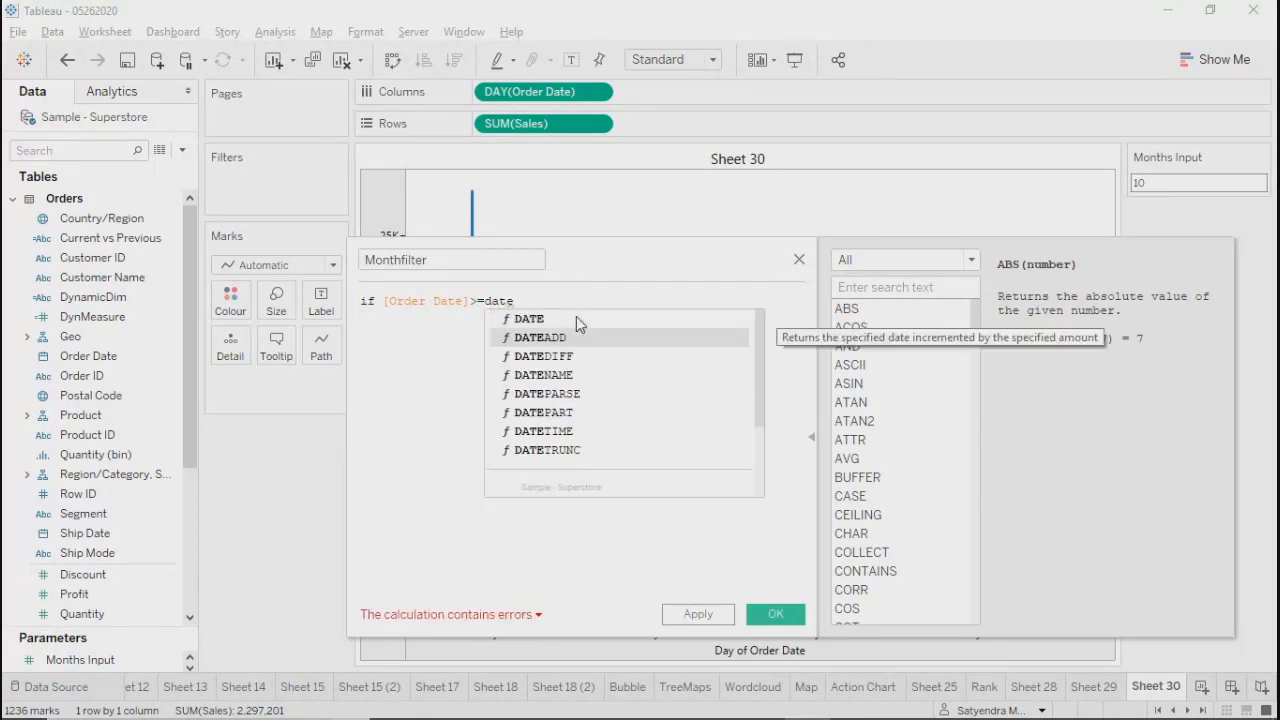
key(Return)
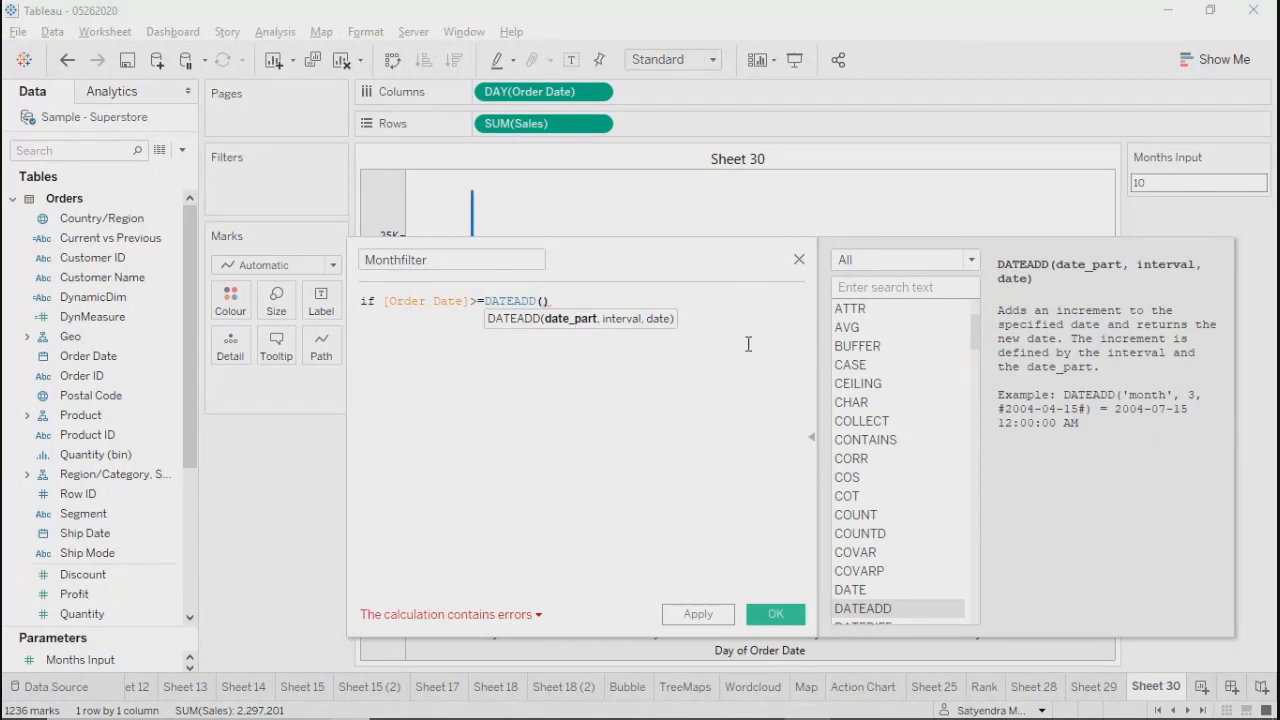
text('month',)
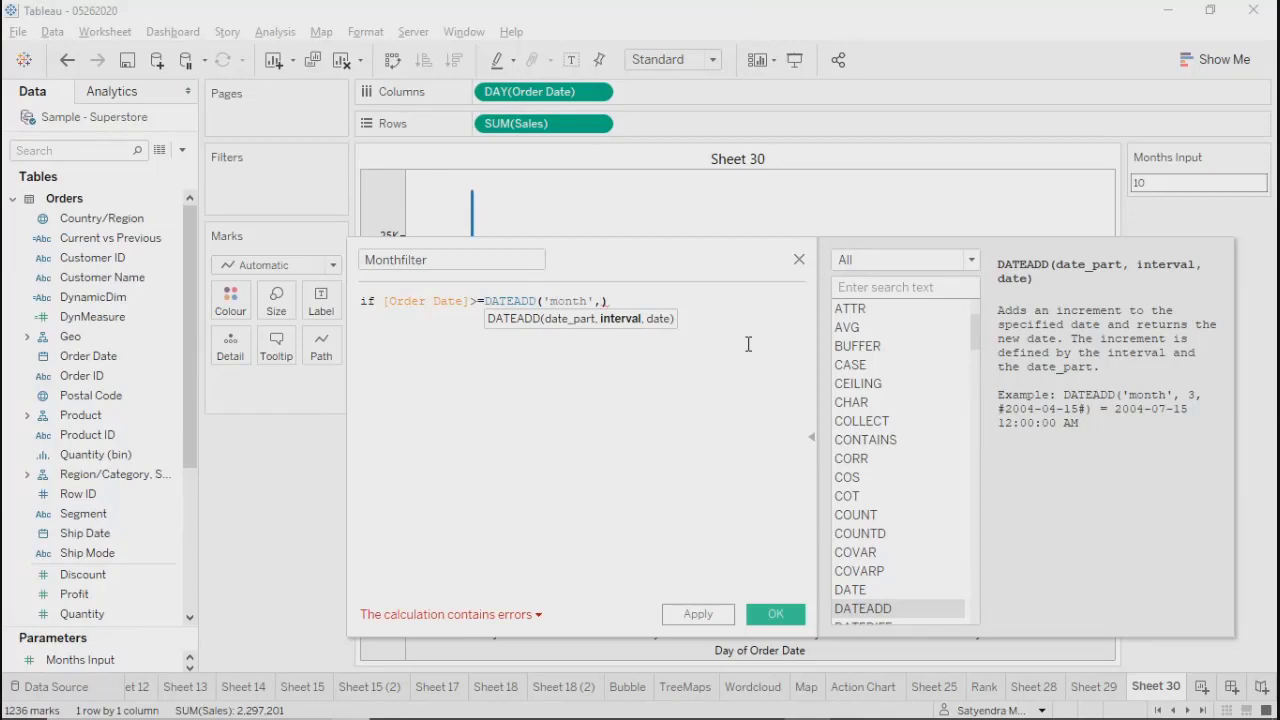
text(-10)
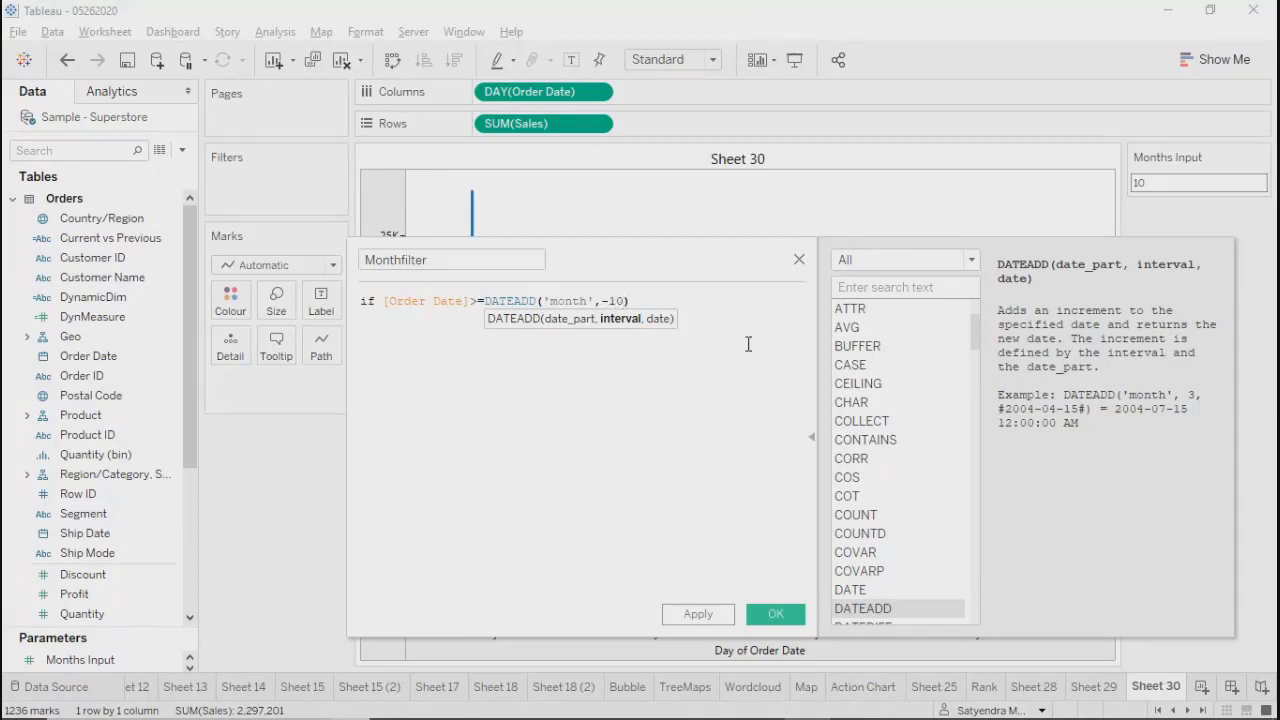
text(,)
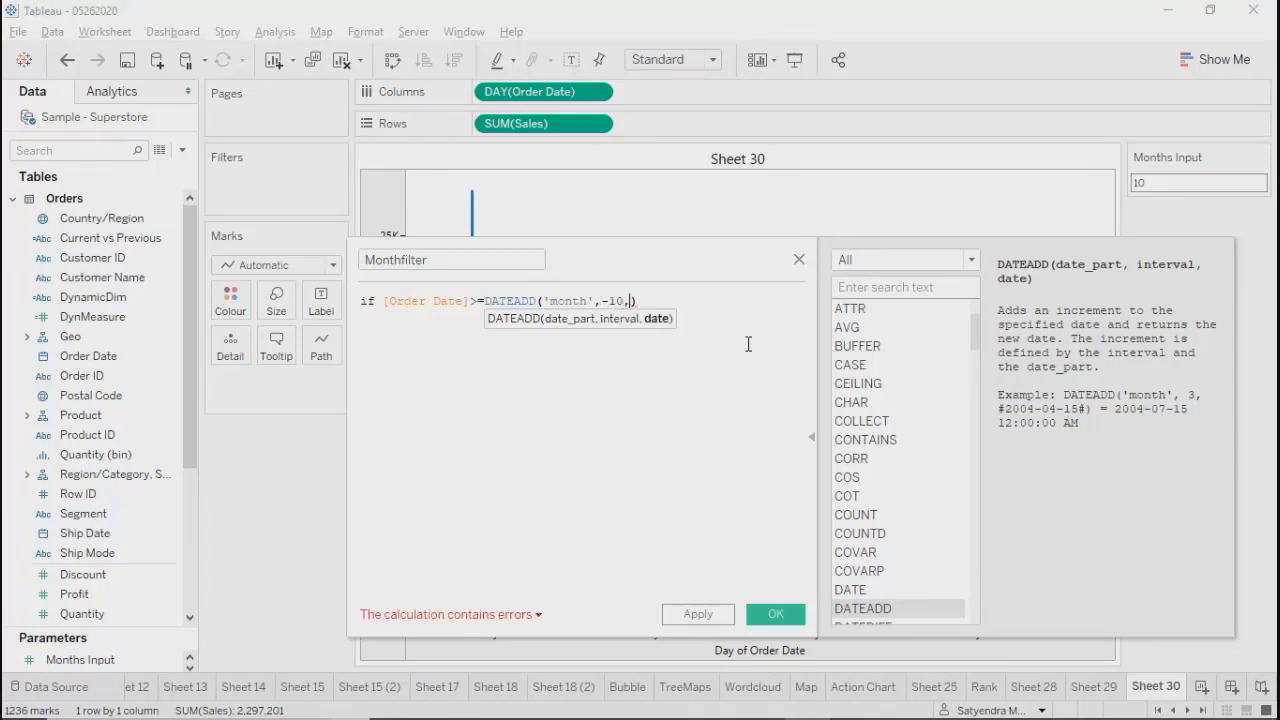
text(today())
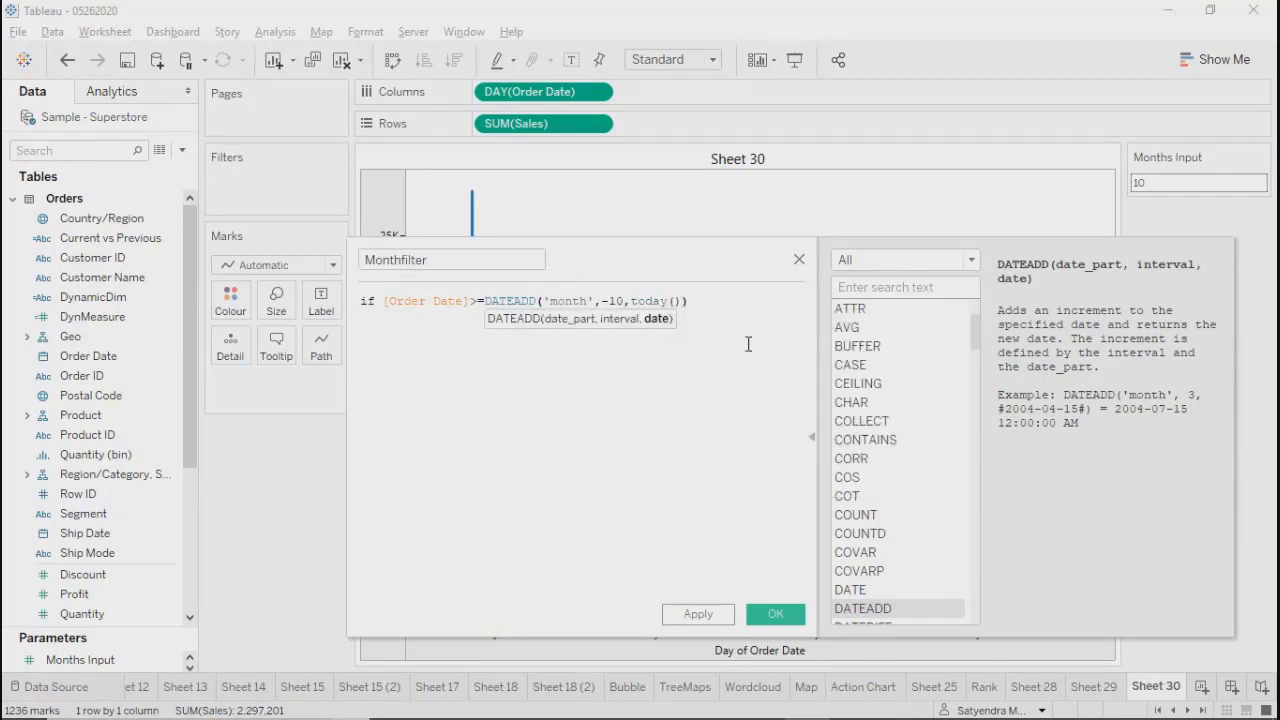
click(708, 304)
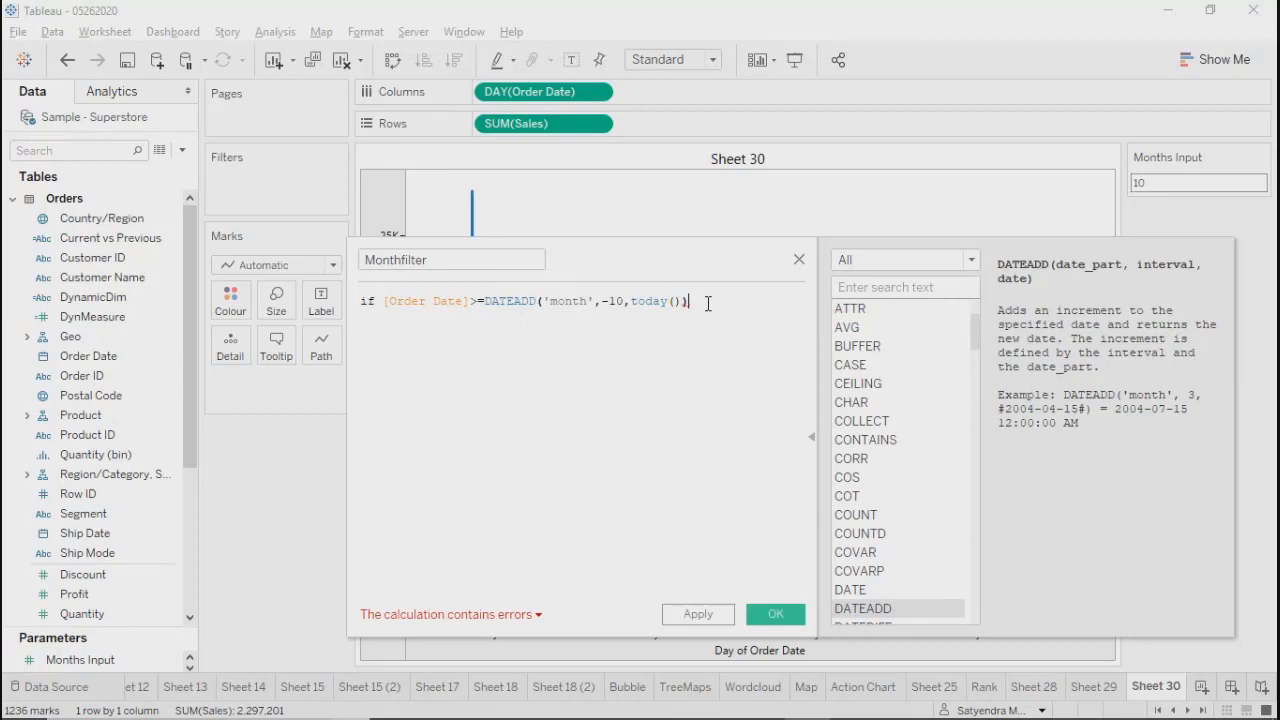
text())
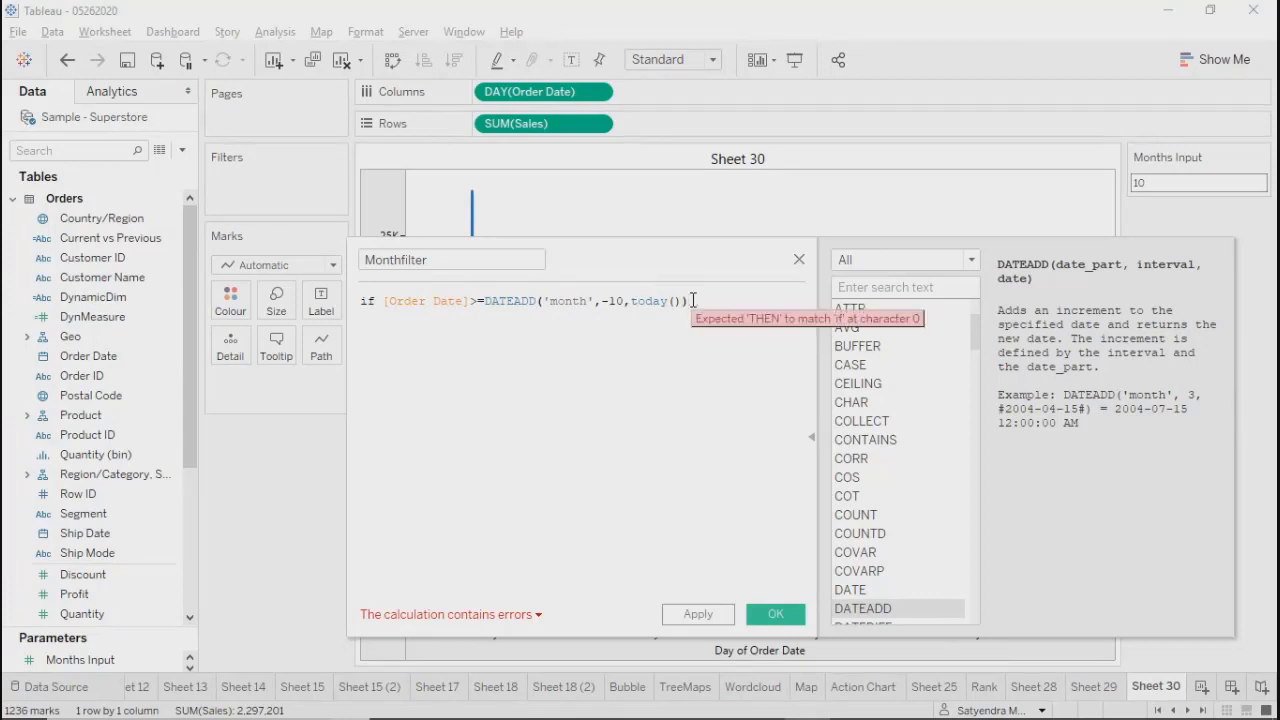
Step: Highlight the whole DATEADD expression in the Monthfilter formula to examine how the cutoff date is calculated
key(shift+Left)
key(shift+Left)
key(shift+Left)
key(shift+Left)
key(shift+Left)
key(shift+Left)
key(shift+Left)
key(shift+Left)
key(shift+Left)
key(shift+Left)
key(shift+Left)
key(shift+Left)
key(shift+Left)
key(shift+Left)
key(shift+Left)
key(shift+Left)
key(shift+Left)
key(shift+Left)
key(shift+Left)
key(shift+Left)
key(shift+Left)
key(shift+Left)
key(shift+Left)
key(shift+Left)
key(shift+Left)
key(shift+Left)
key(shift+Left)
key(shift+Left)
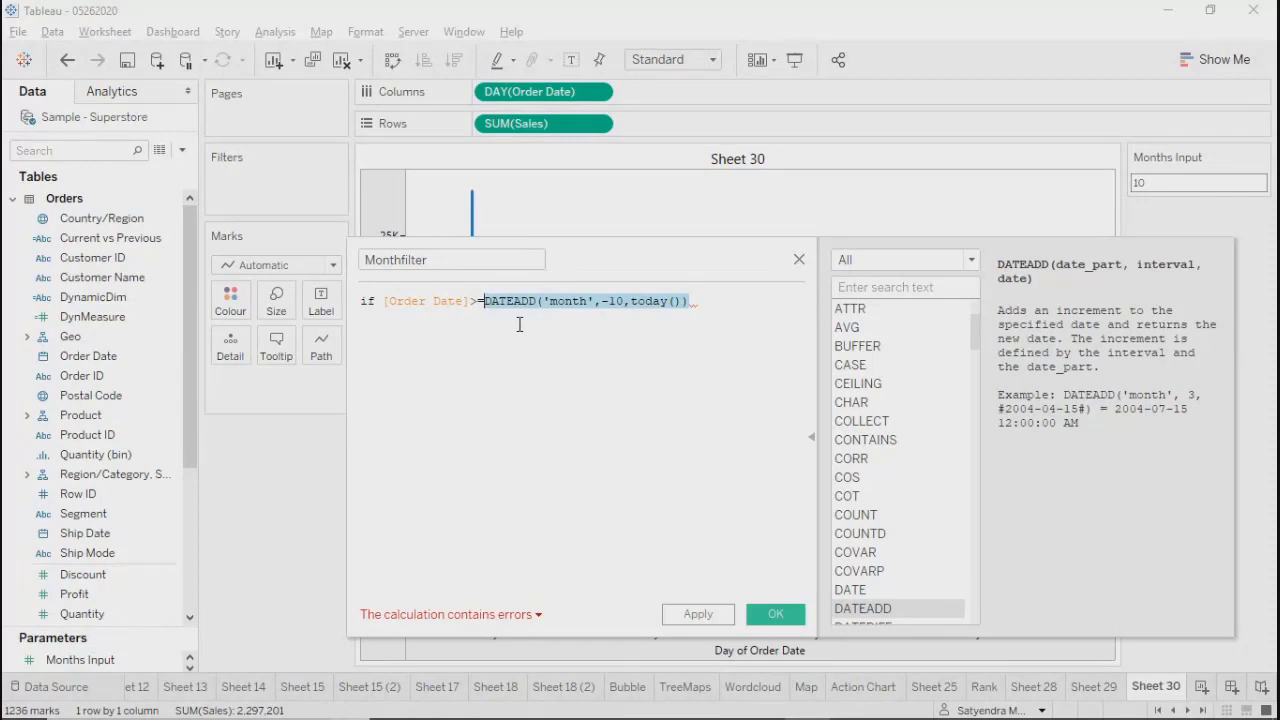
click(697, 301)
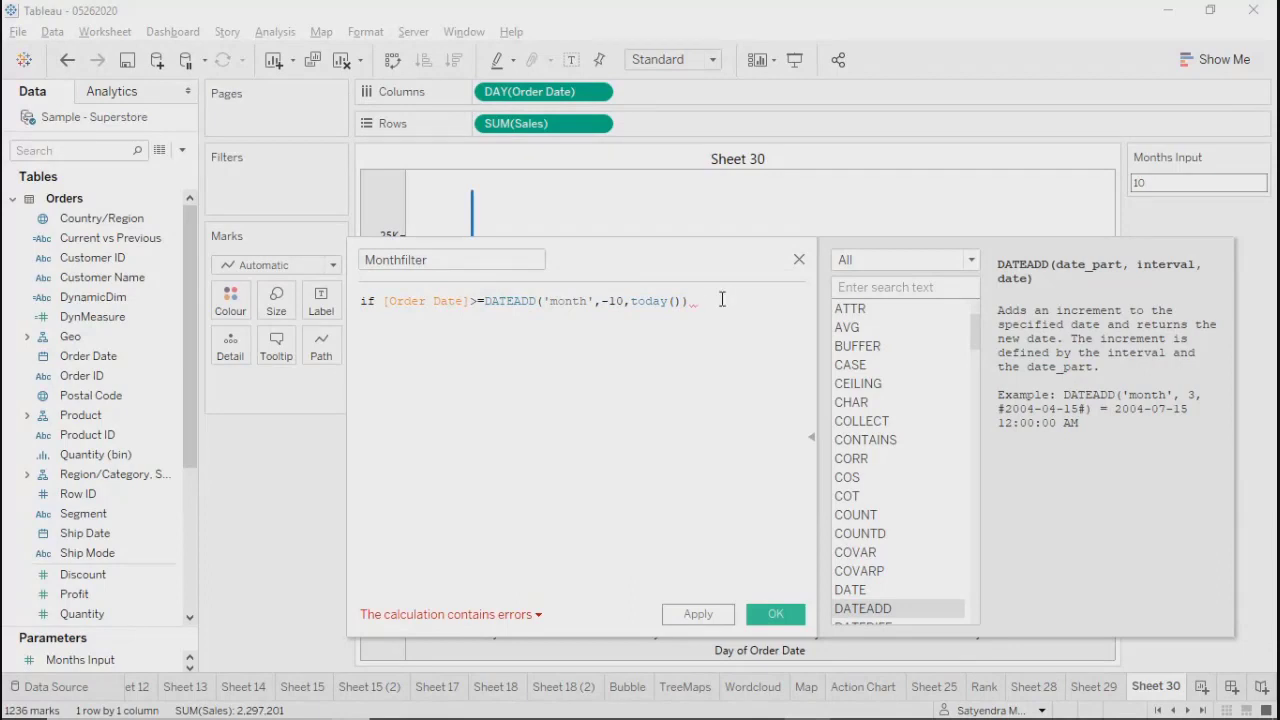
Step: Finish the Monthfilter formula with then '1' else '0' end, and save the calculated field
key(BackSpace)
text(the)
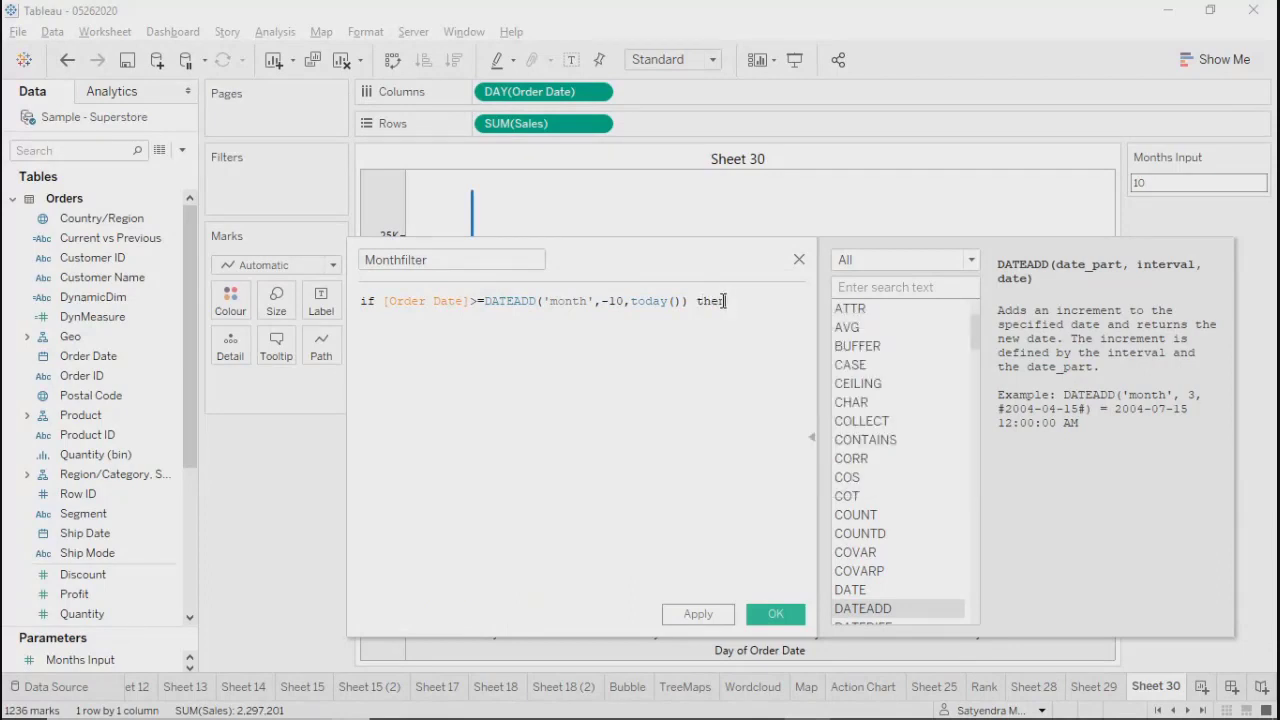
text(n '1' else ')
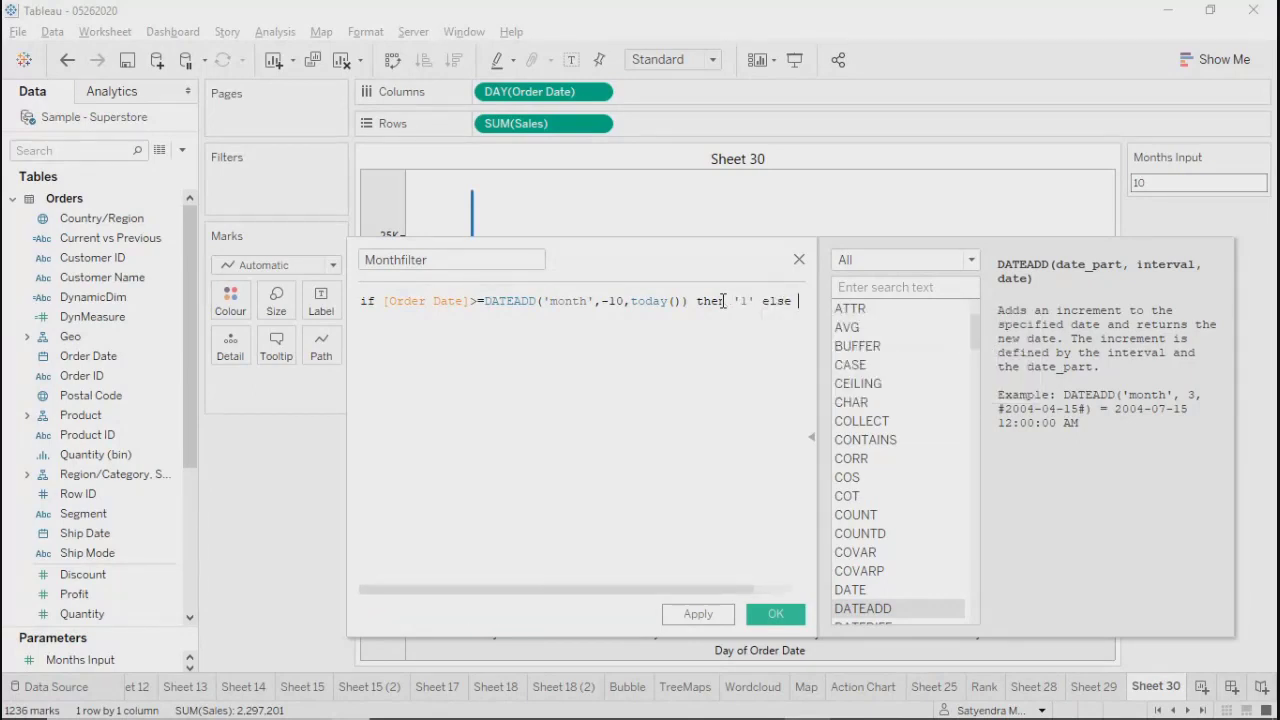
text(0')
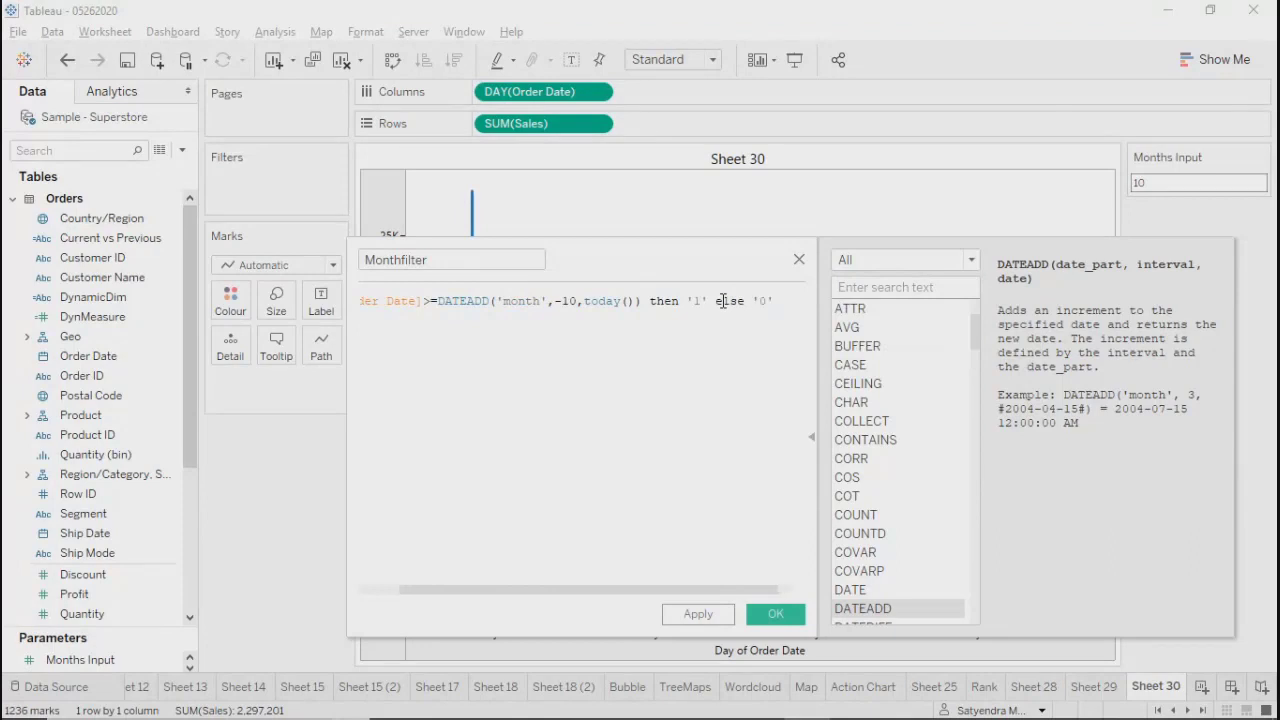
text( end)
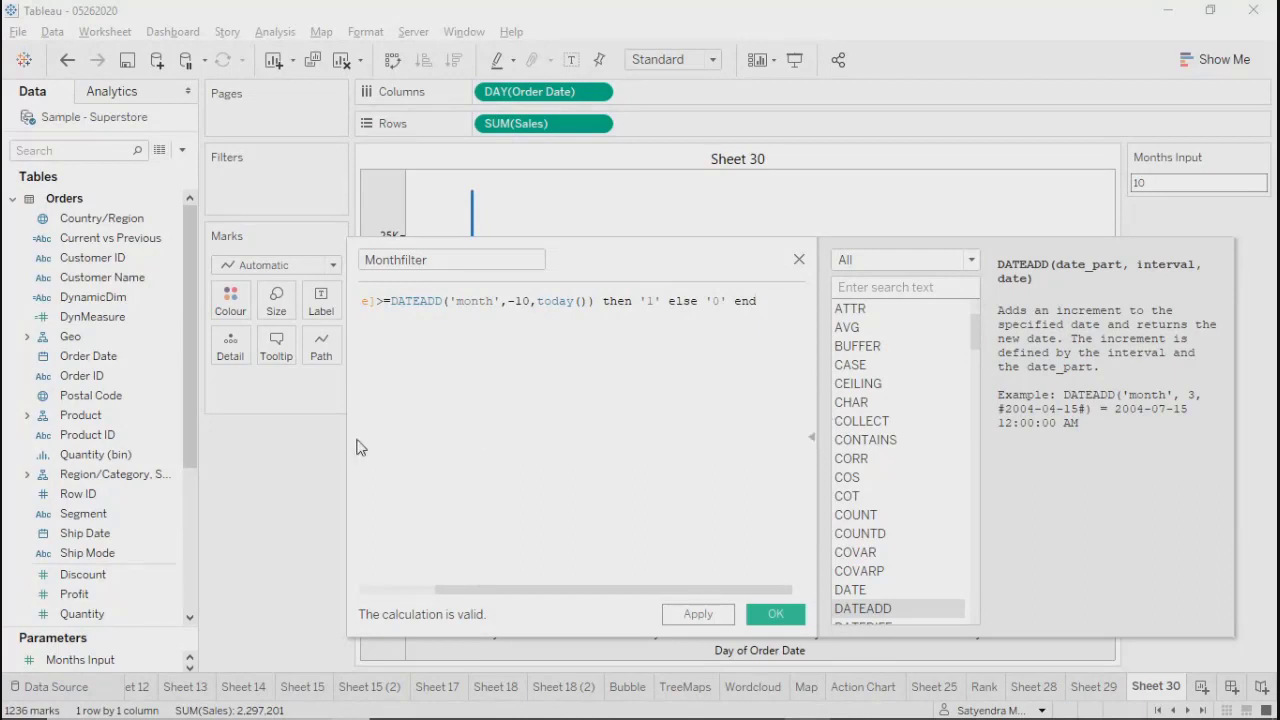
drag(346, 440, 170, 440)
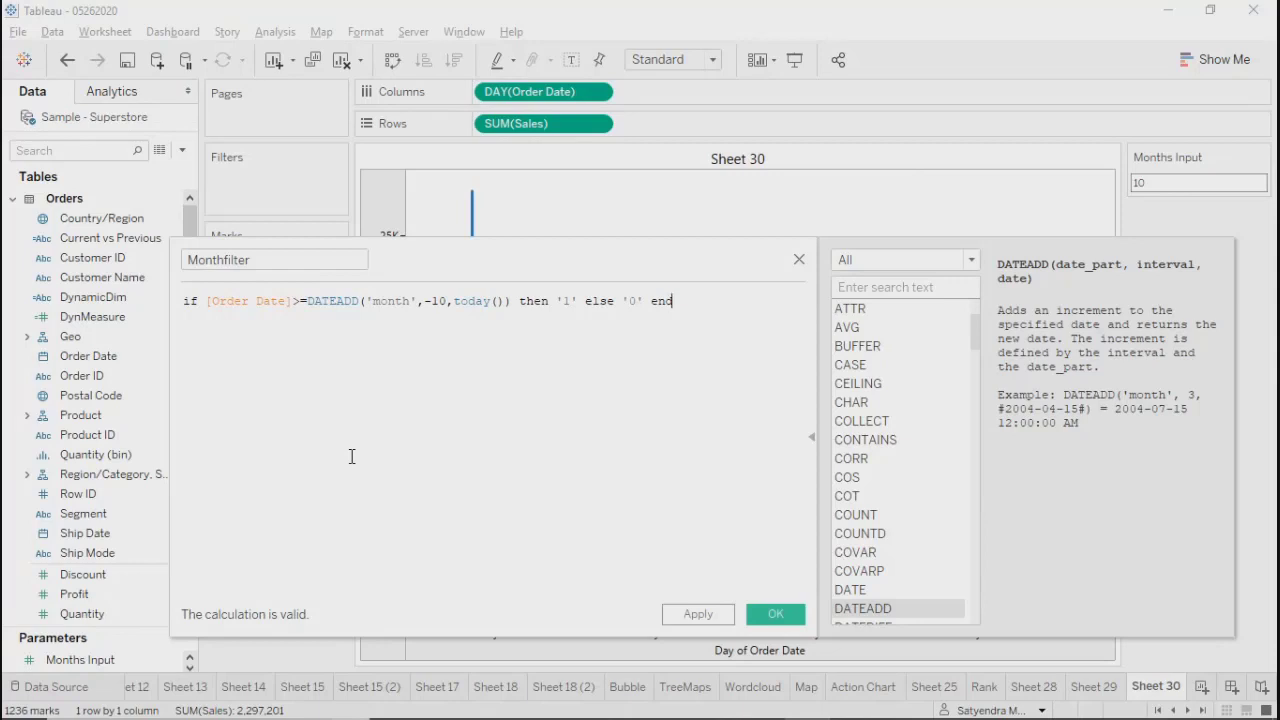
click(698, 614)
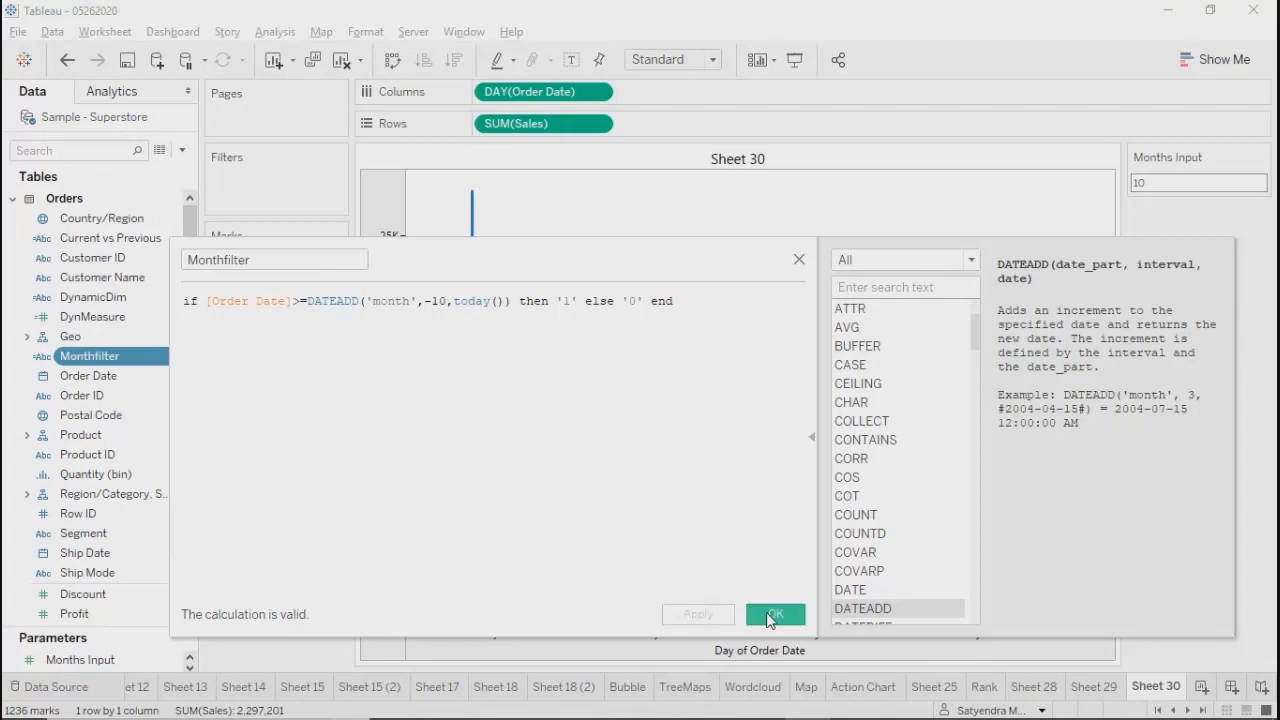
click(775, 614)
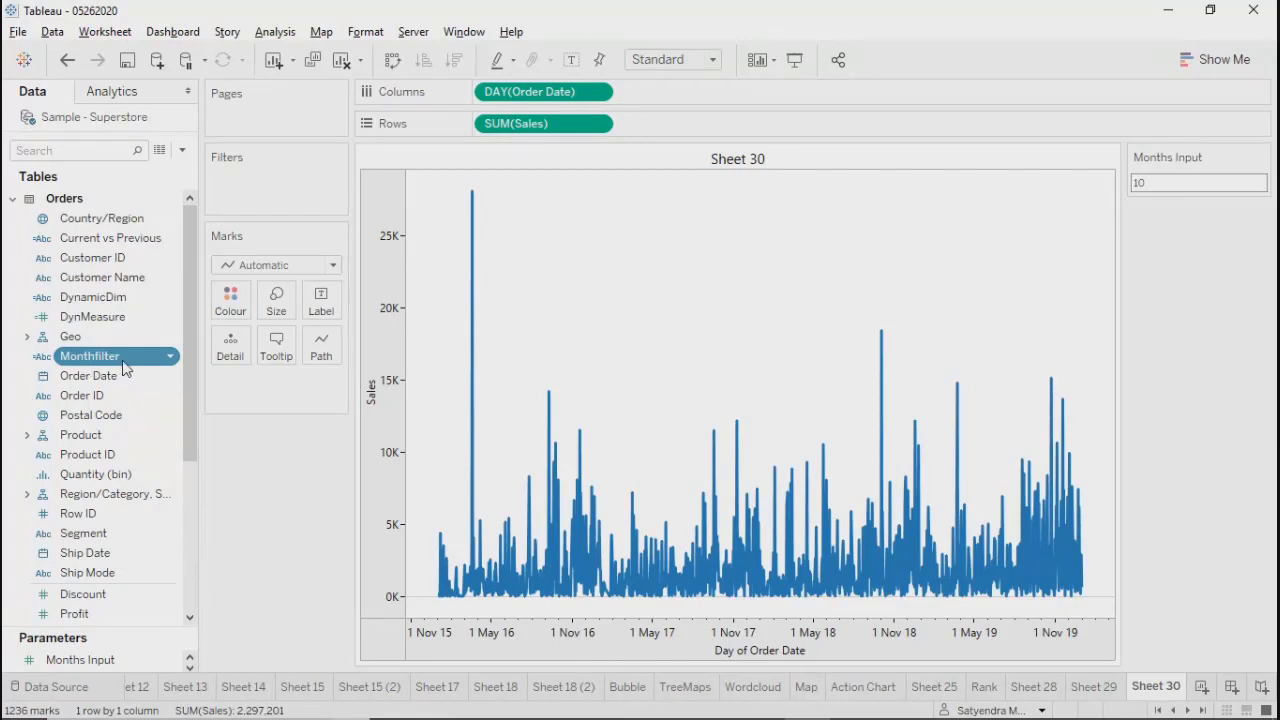
click(170, 356)
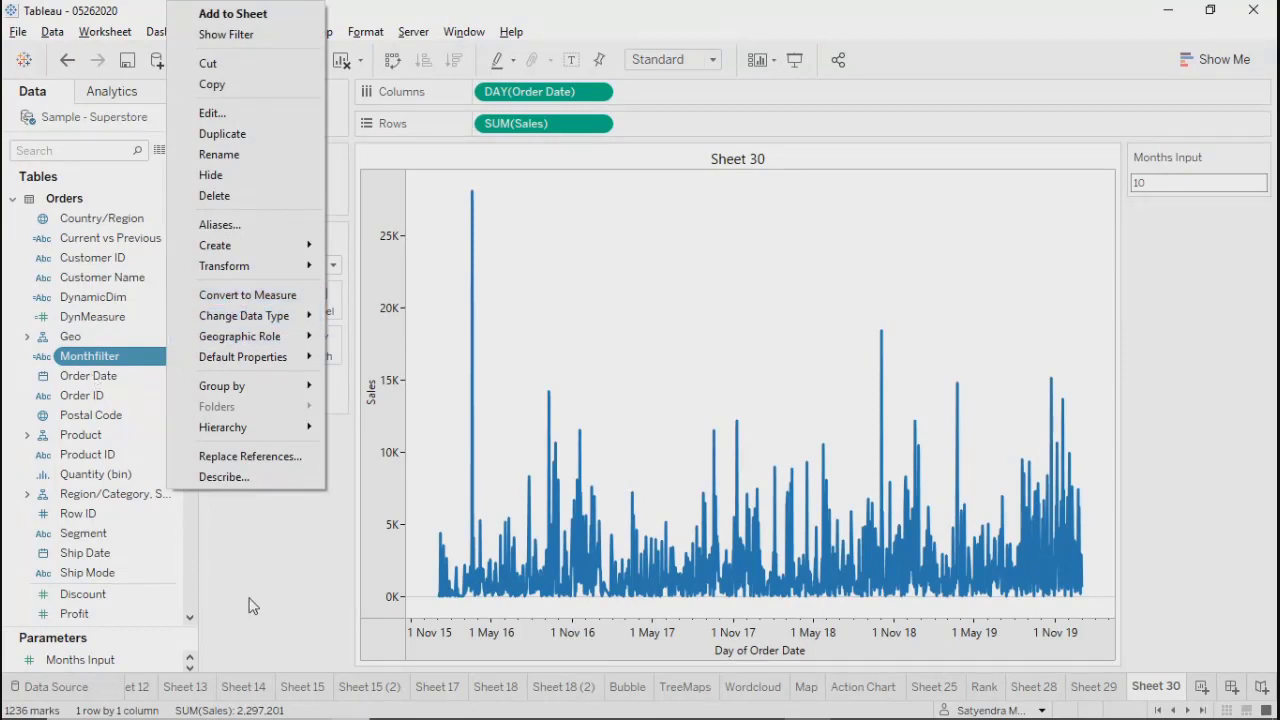
mouse_move(268, 318)
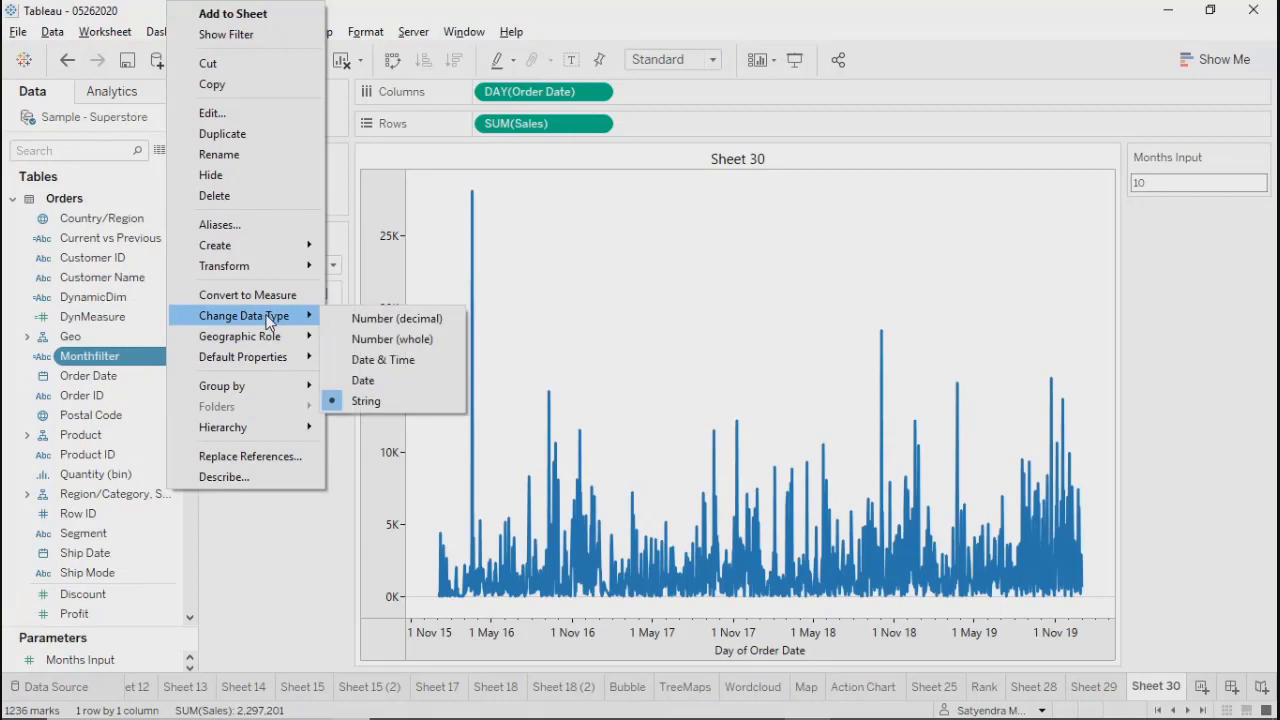
click(284, 587)
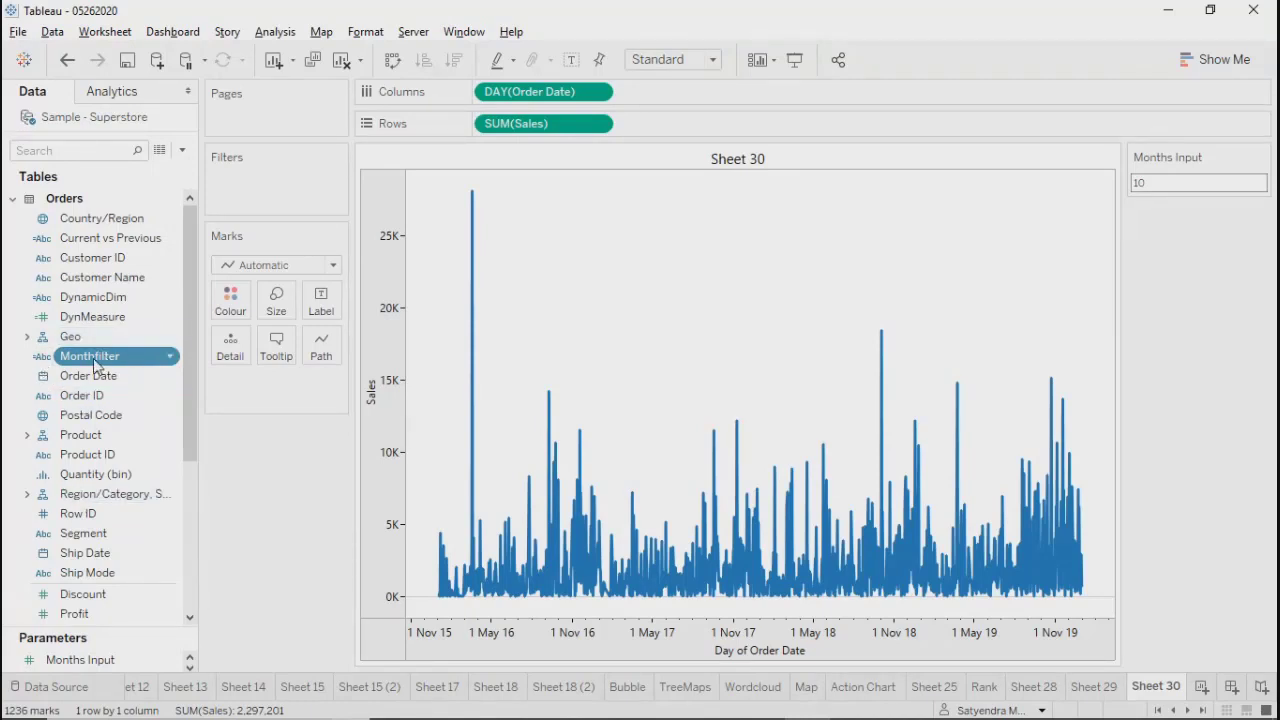
Step: Add Monthfilter as a filter on the sheet, keeping only the value 1
drag(93, 365, 256, 209)
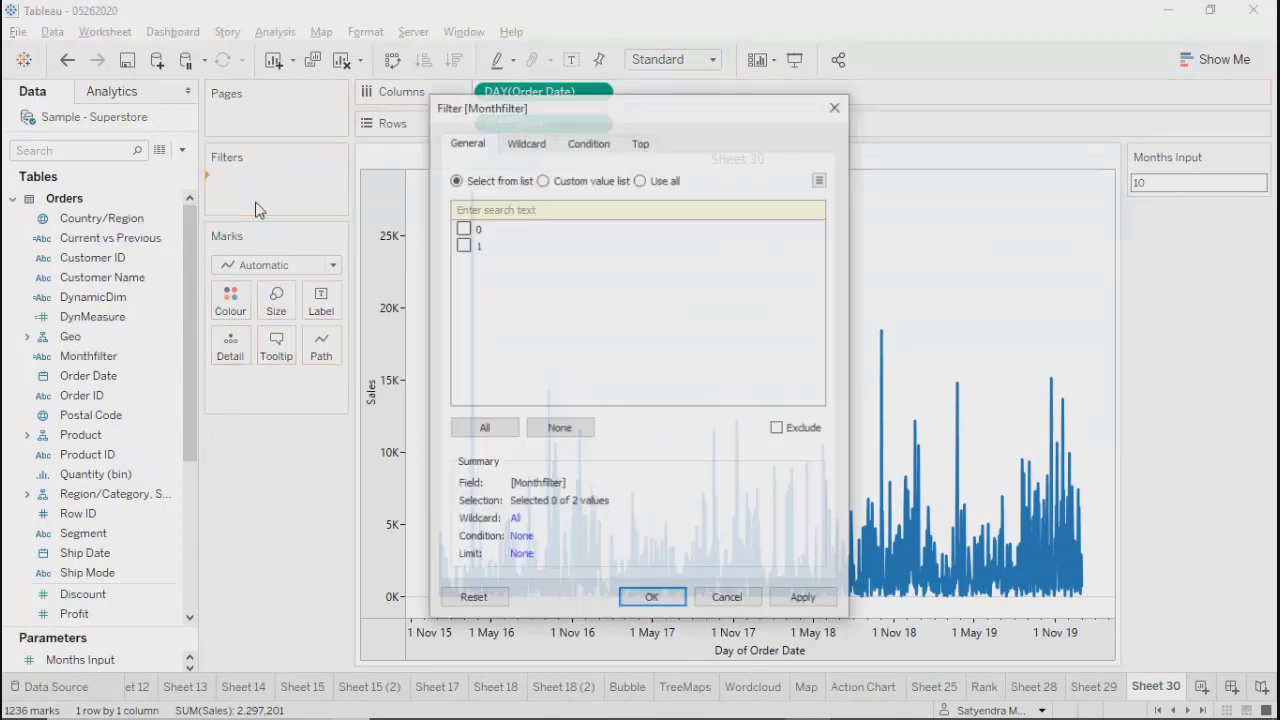
click(463, 246)
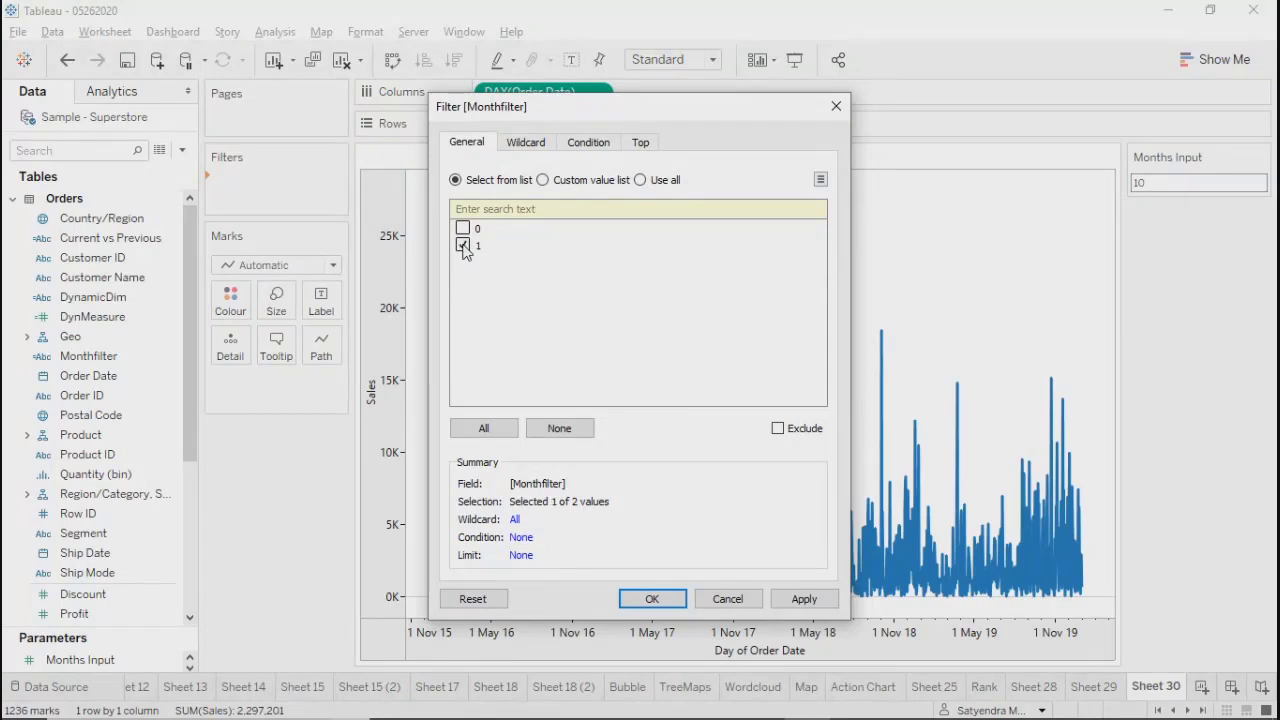
click(801, 603)
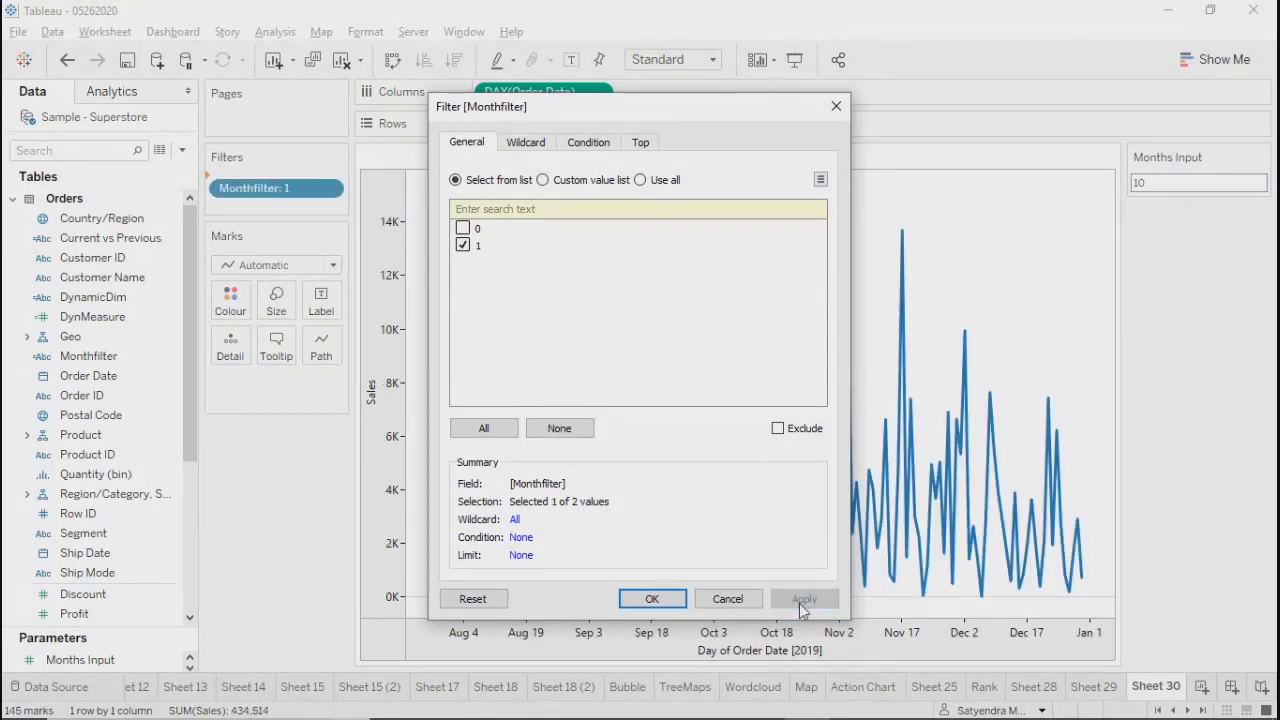
click(648, 598)
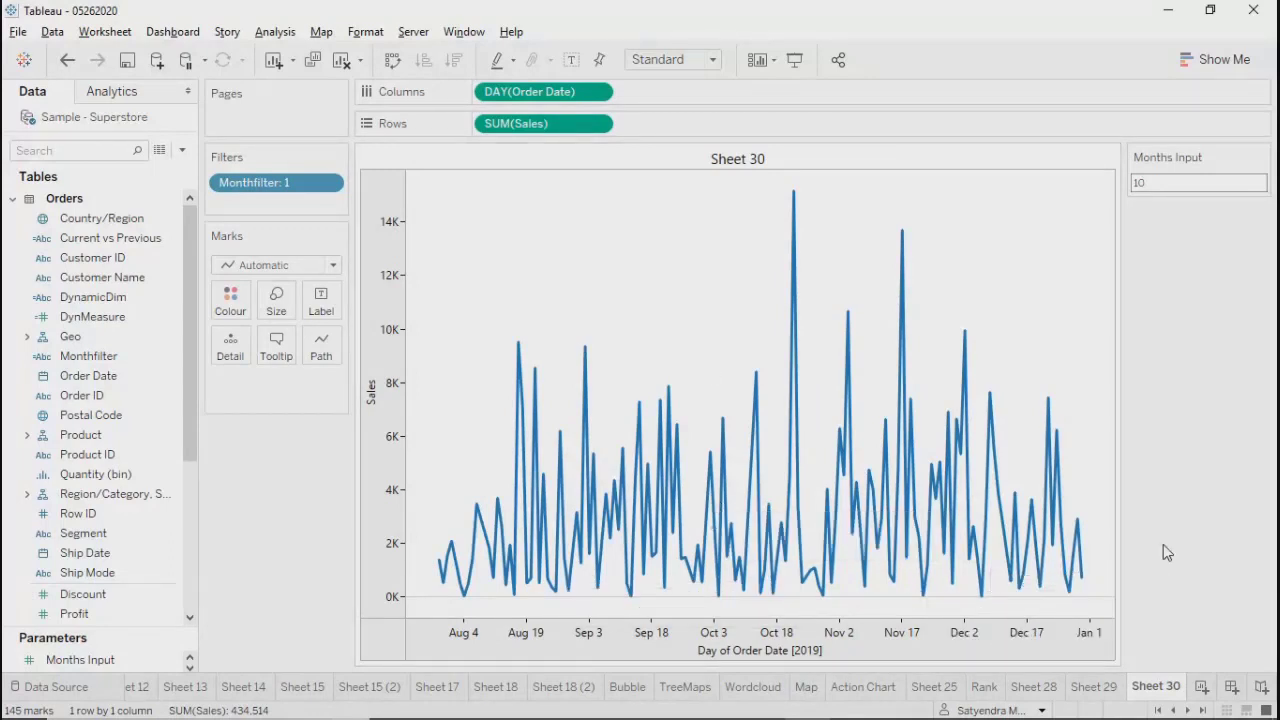
Step: Test the Months Input parameter on the chart with the value 8 and again with 2
double_click(1166, 185)
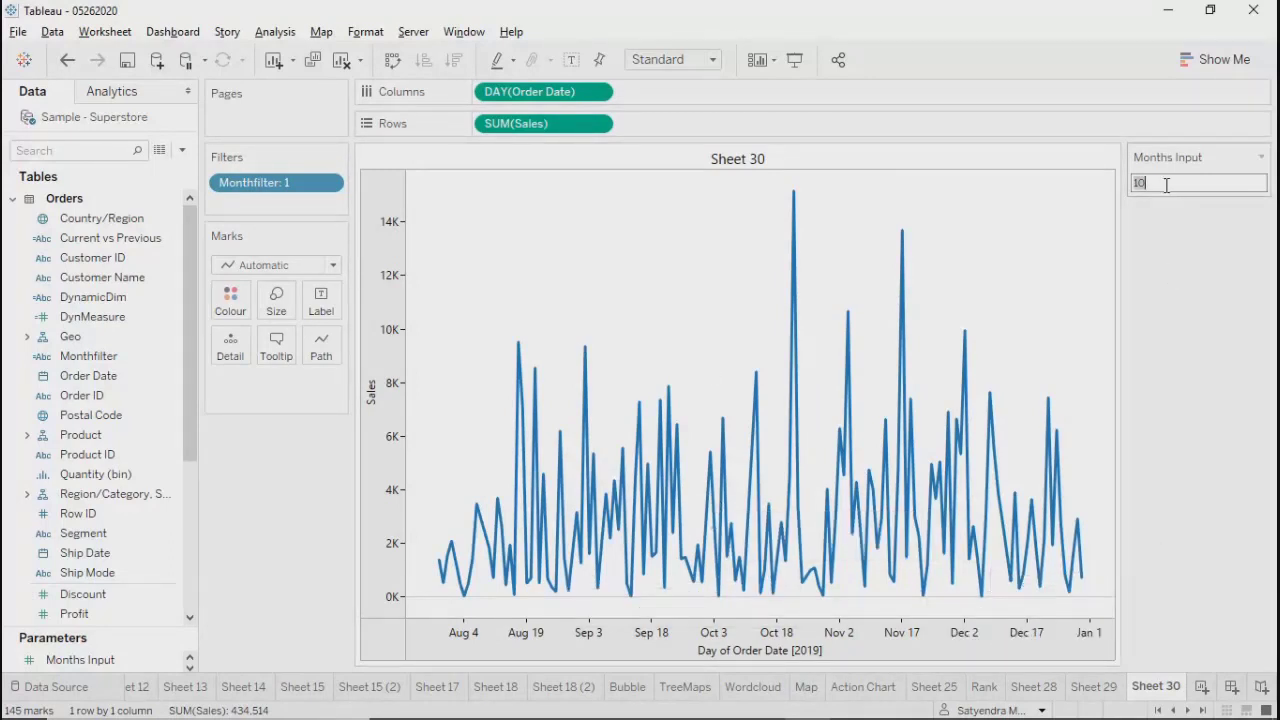
text(8)
key(Return)
double_click(1152, 186)
key(BackSpace)
text(2)
key(Return)
click(1155, 184)
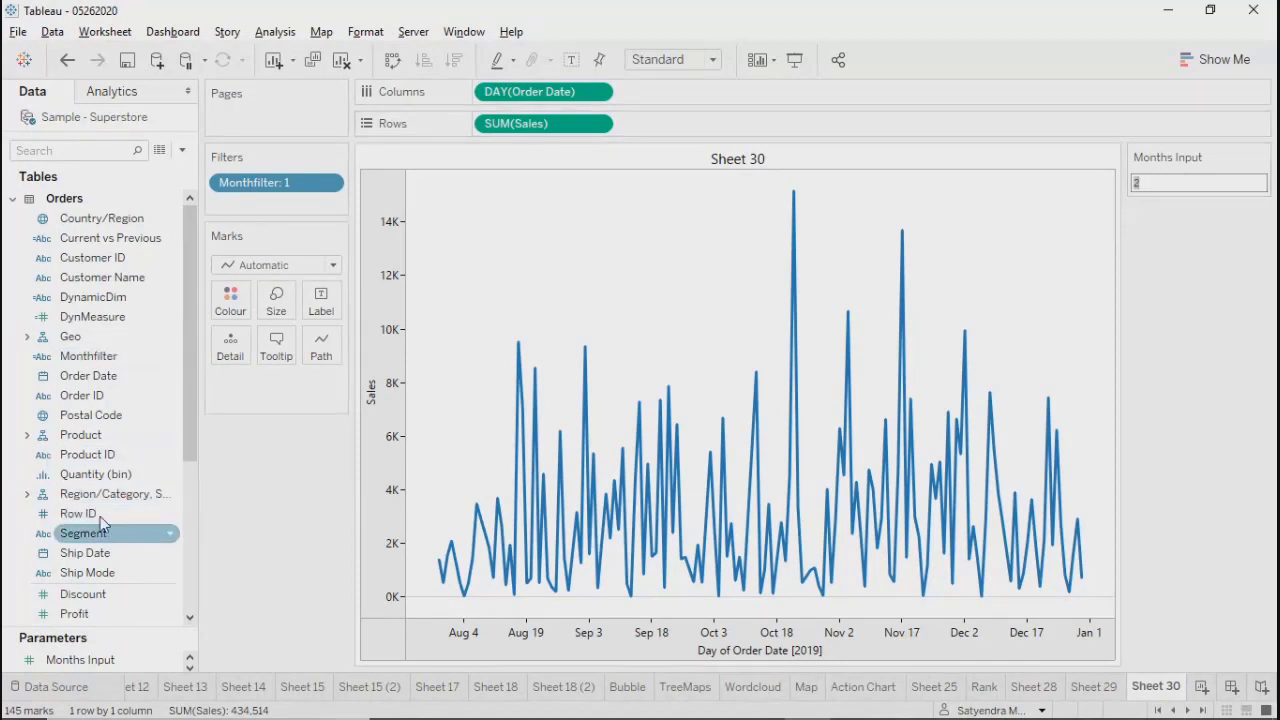
Step: Open the Monthfilter calculated field for editing and remove the fixed interval from its DATEADD function
click(100, 366)
right_click(100, 366)
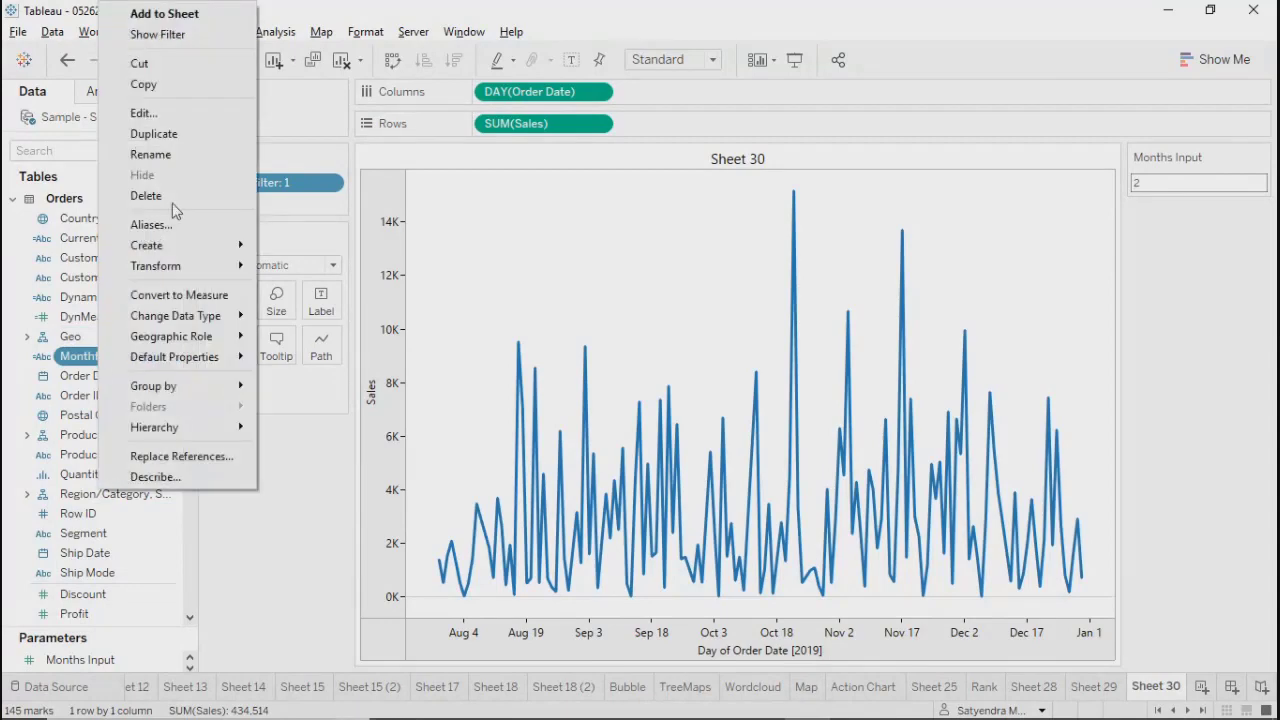
click(175, 111)
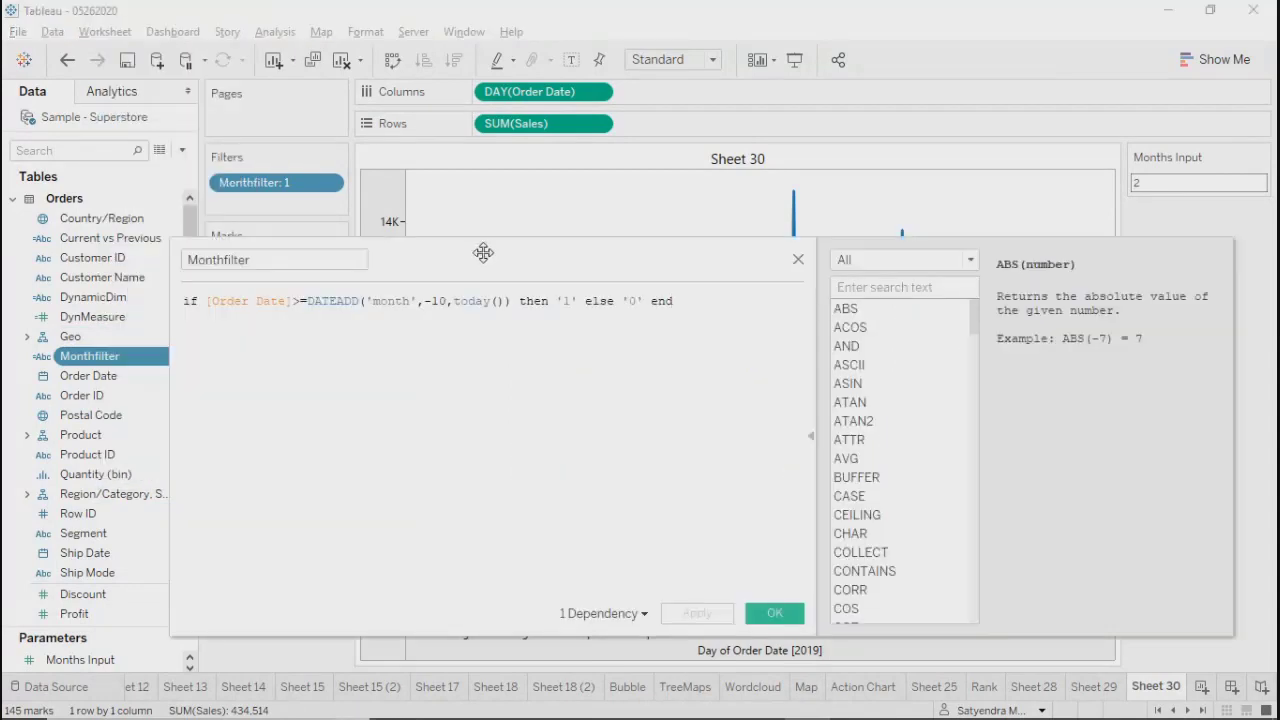
drag(484, 251, 615, 263)
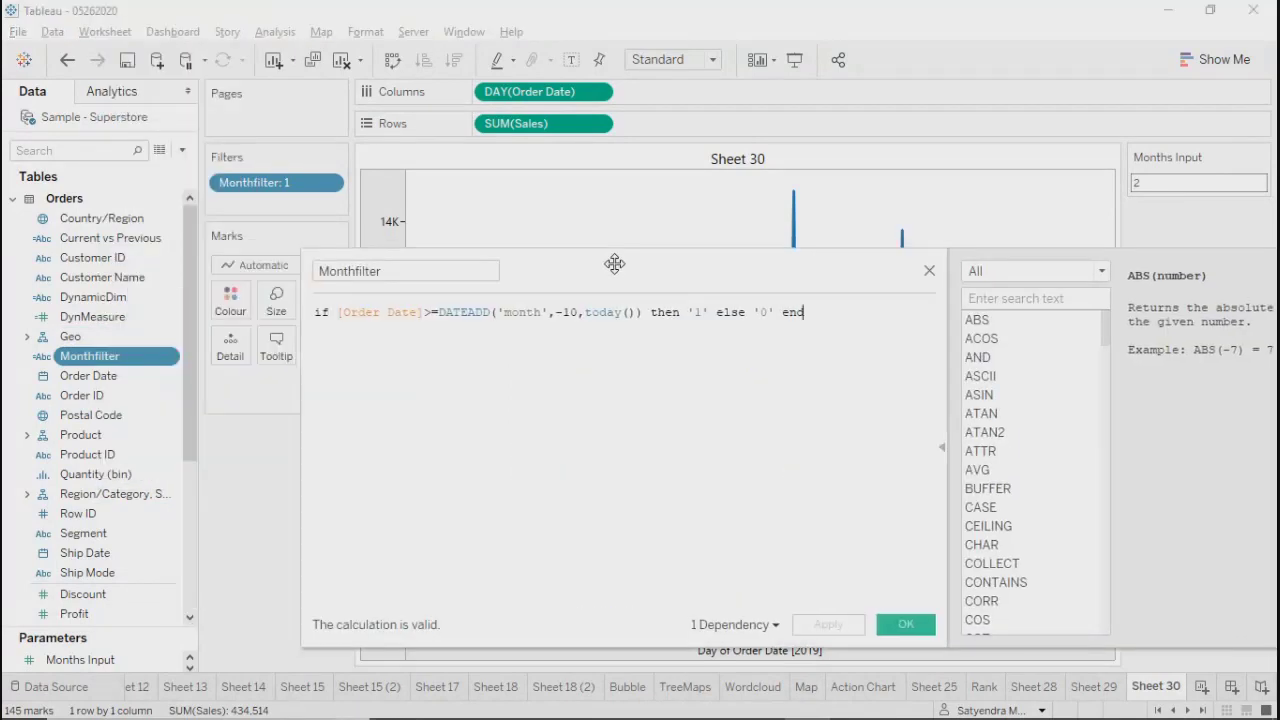
click(569, 313)
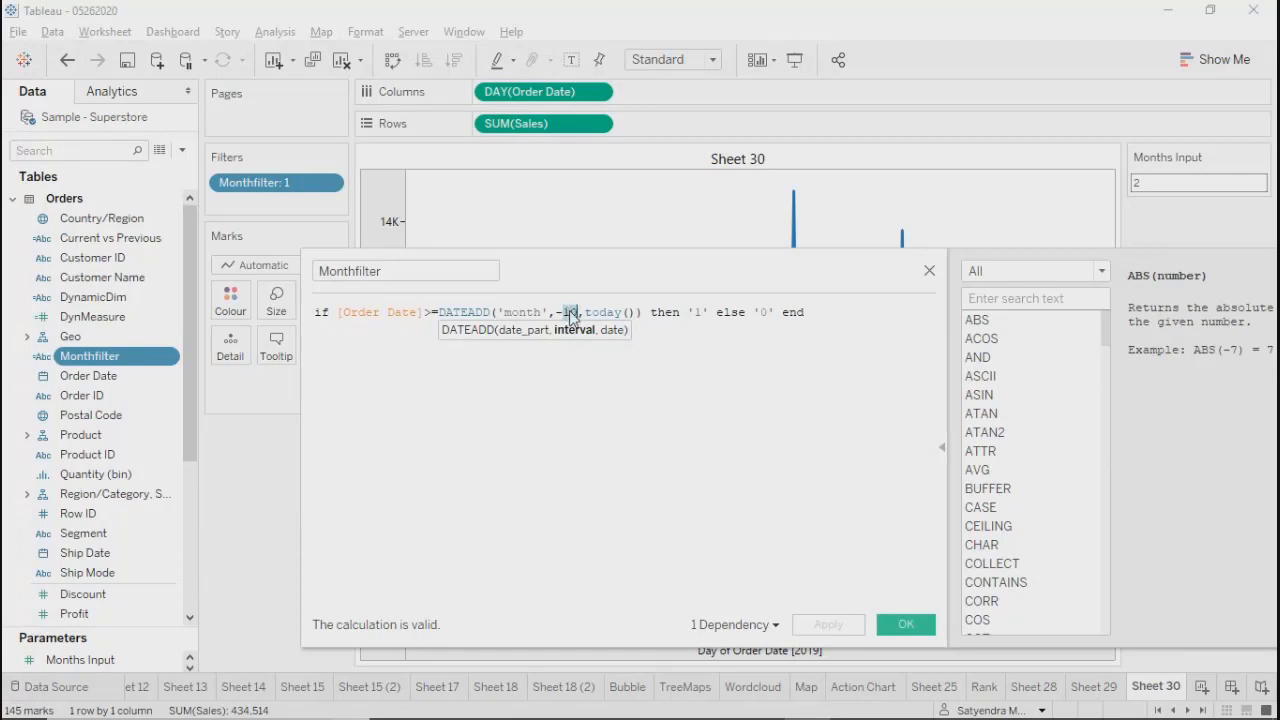
drag(600, 267, 603, 339)
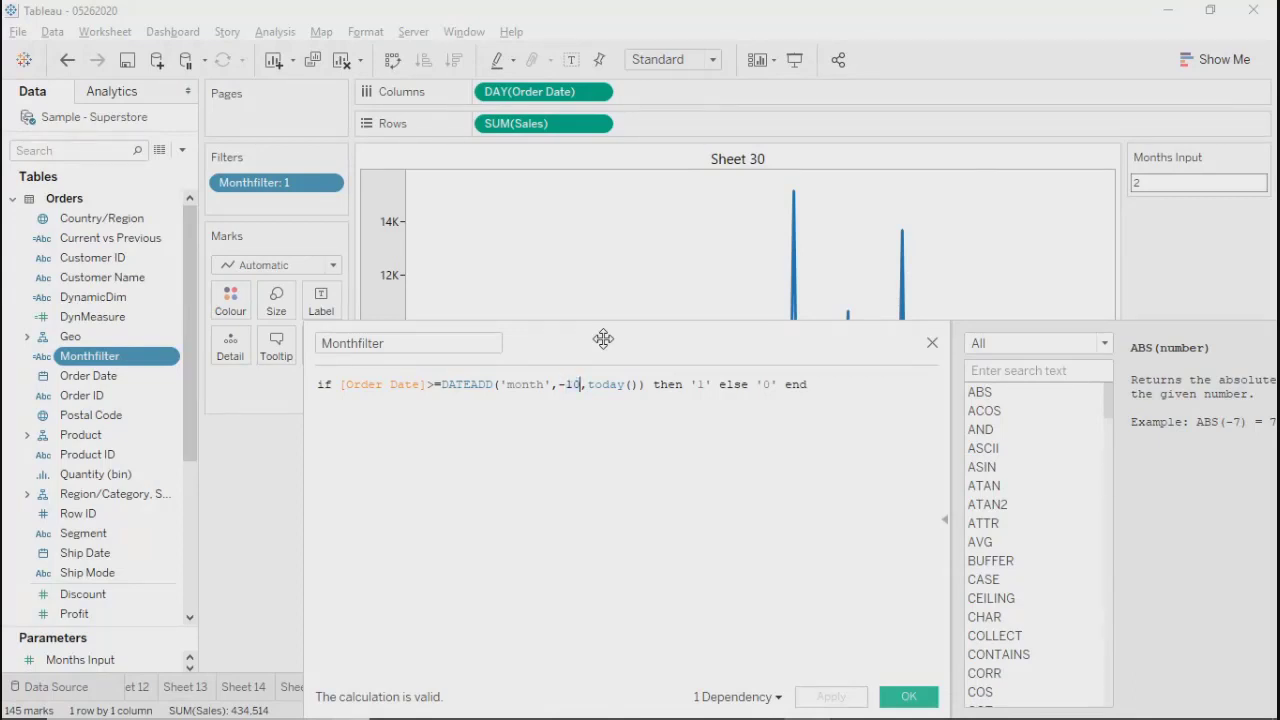
key(BackSpace)
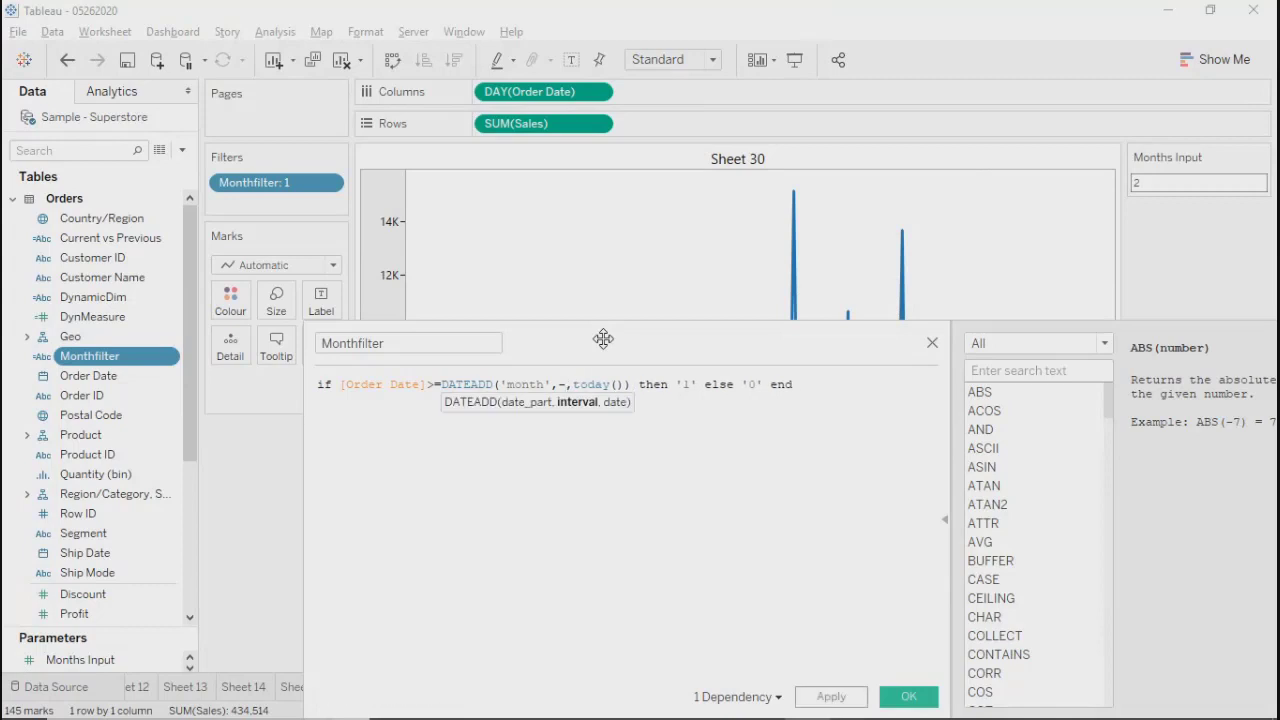
key(BackSpace)
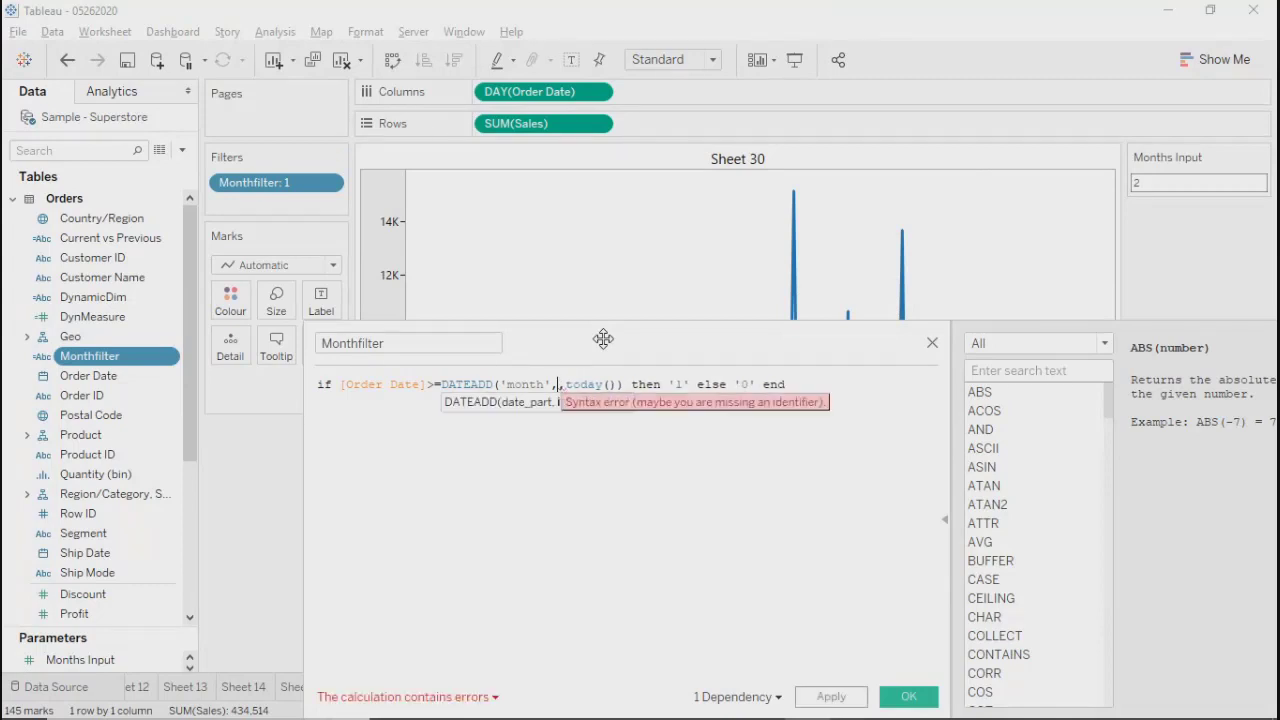
Step: Enter -1*[Months Input] as the DATEADD interval in the Monthfilter formula
text(1)
key(Left)
text(-)
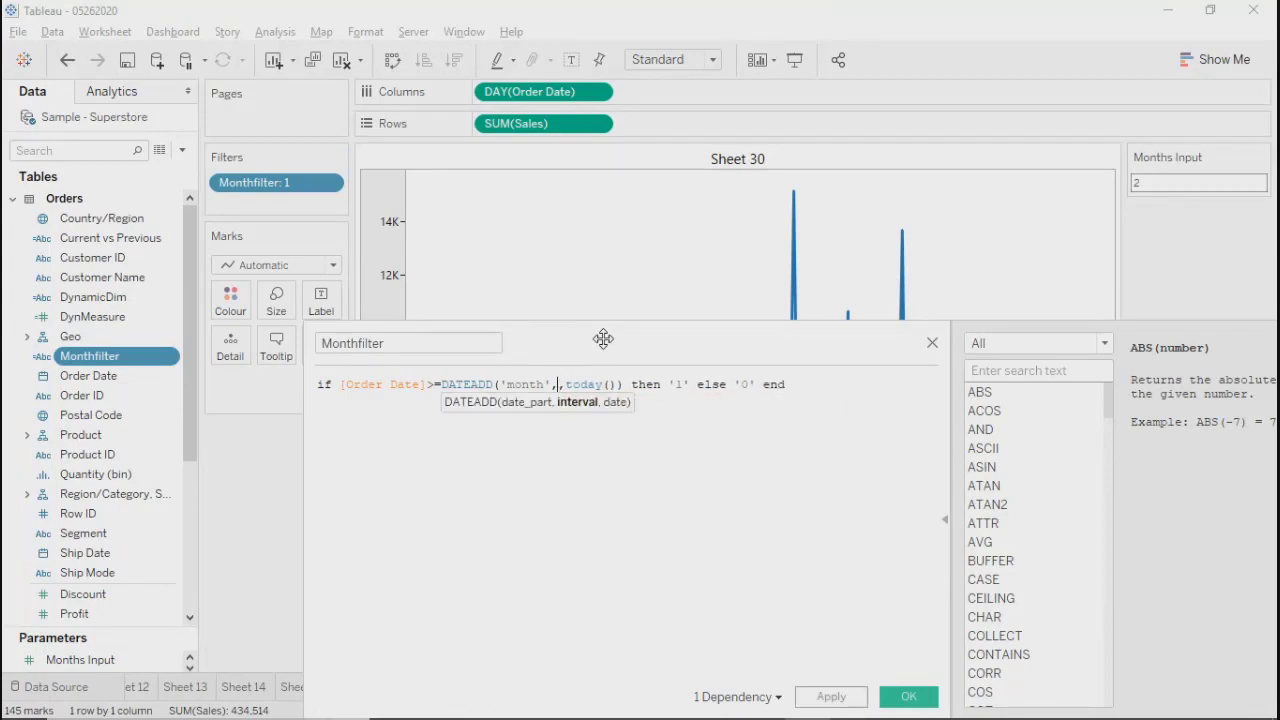
key(Right)
text(*)
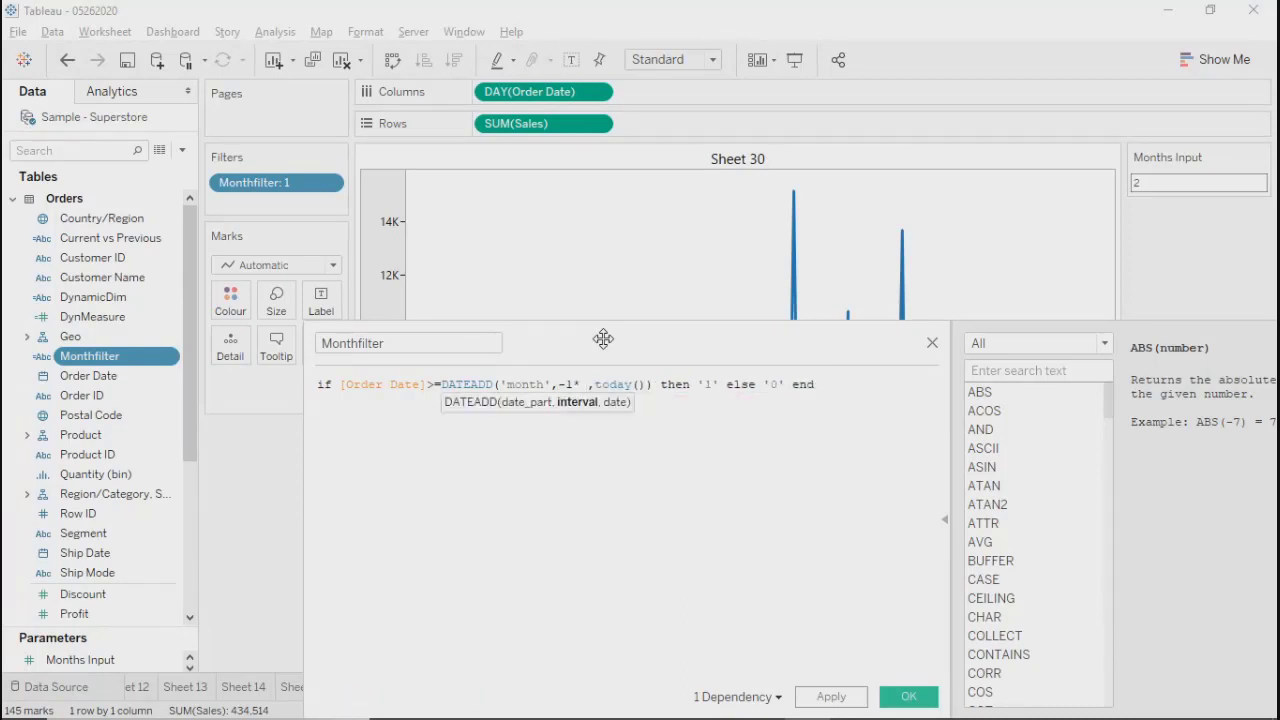
key(BackSpace)
text(mon)
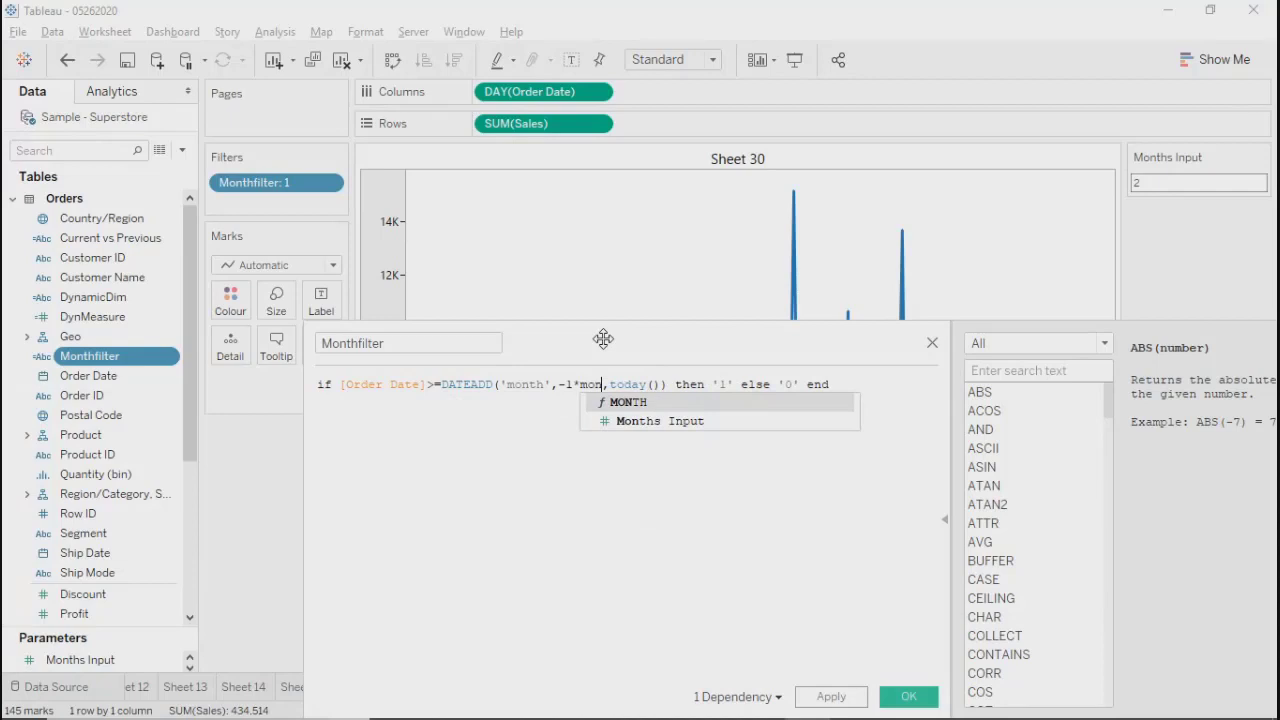
text(ths Input)
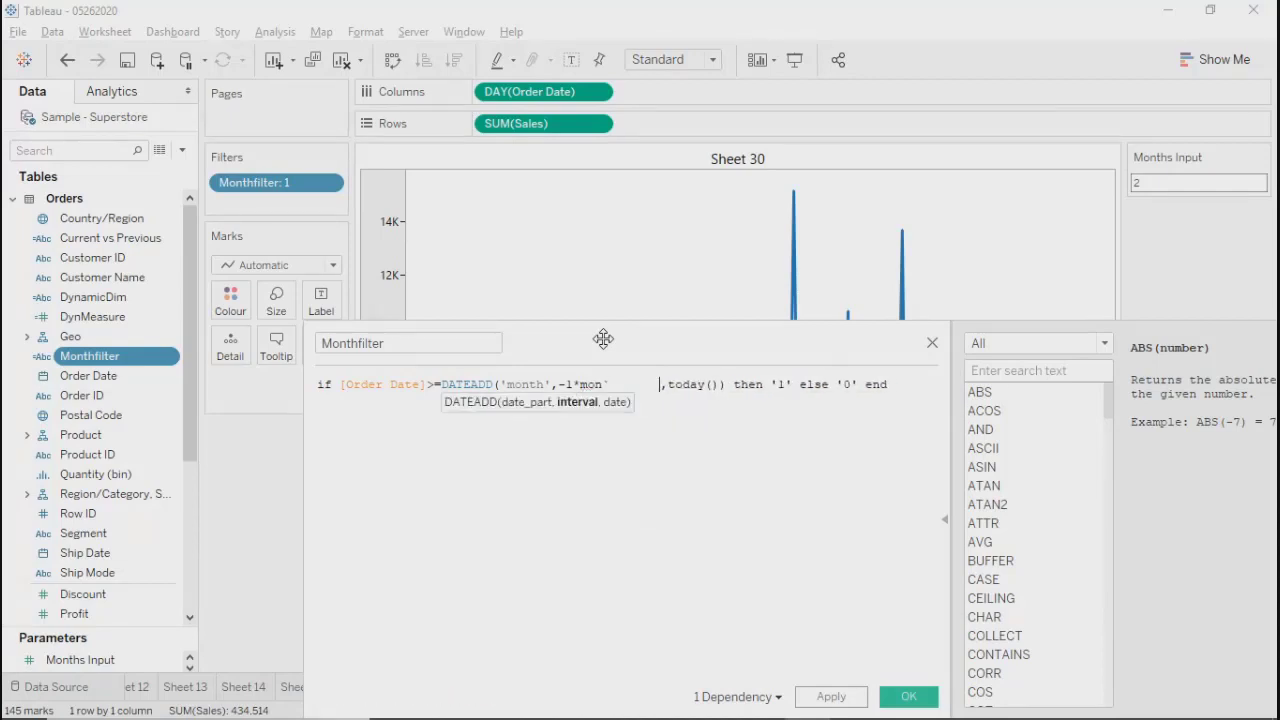
key(BackSpace)
key(BackSpace)
key(BackSpace)
key(BackSpace)
key(BackSpace)
key(BackSpace)
key(BackSpace)
key(BackSpace)
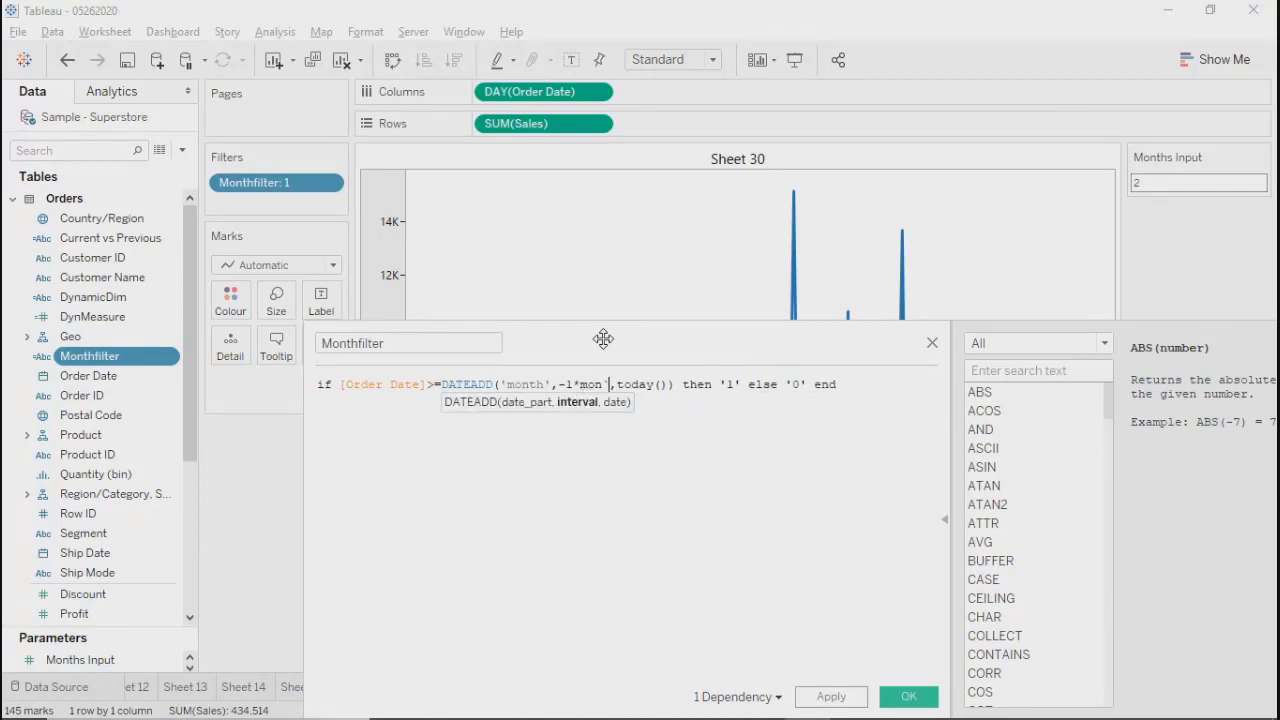
key(BackSpace)
key(Down)
key(Return)
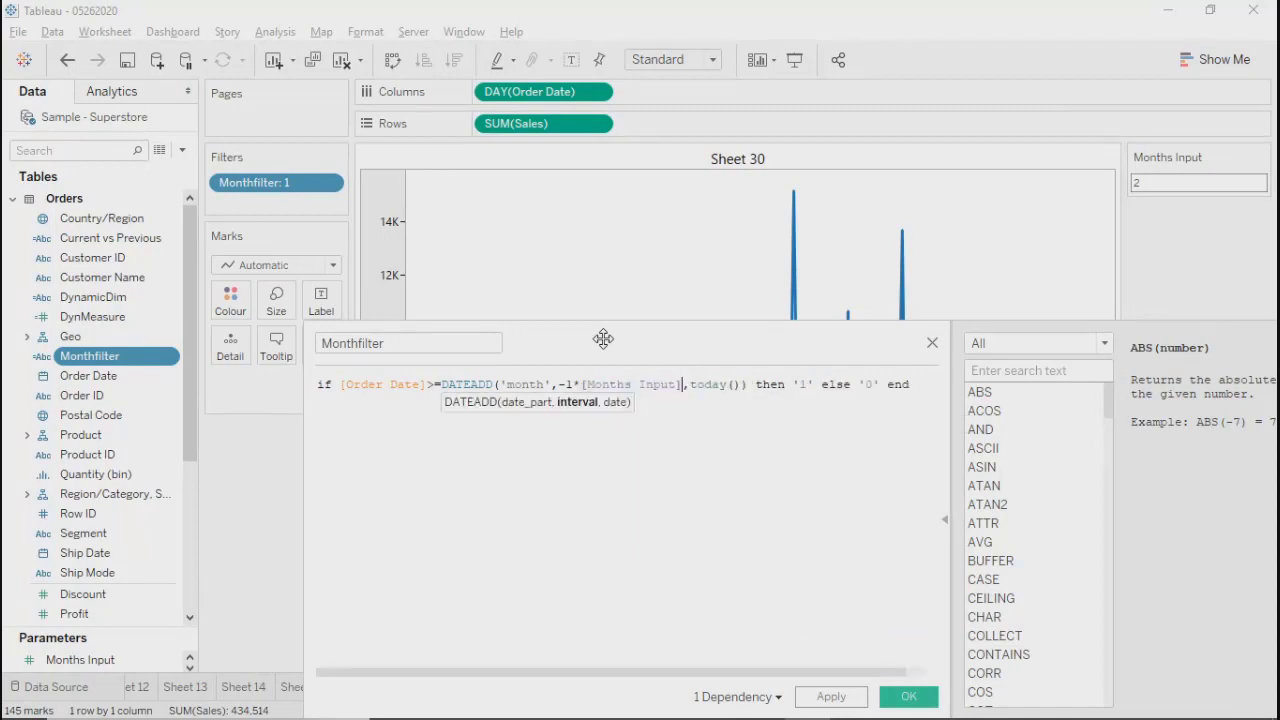
Step: Enclose -1*[Months Input] in parentheses in the Monthfilter formula, and save the calculated field
click(557, 384)
text(()
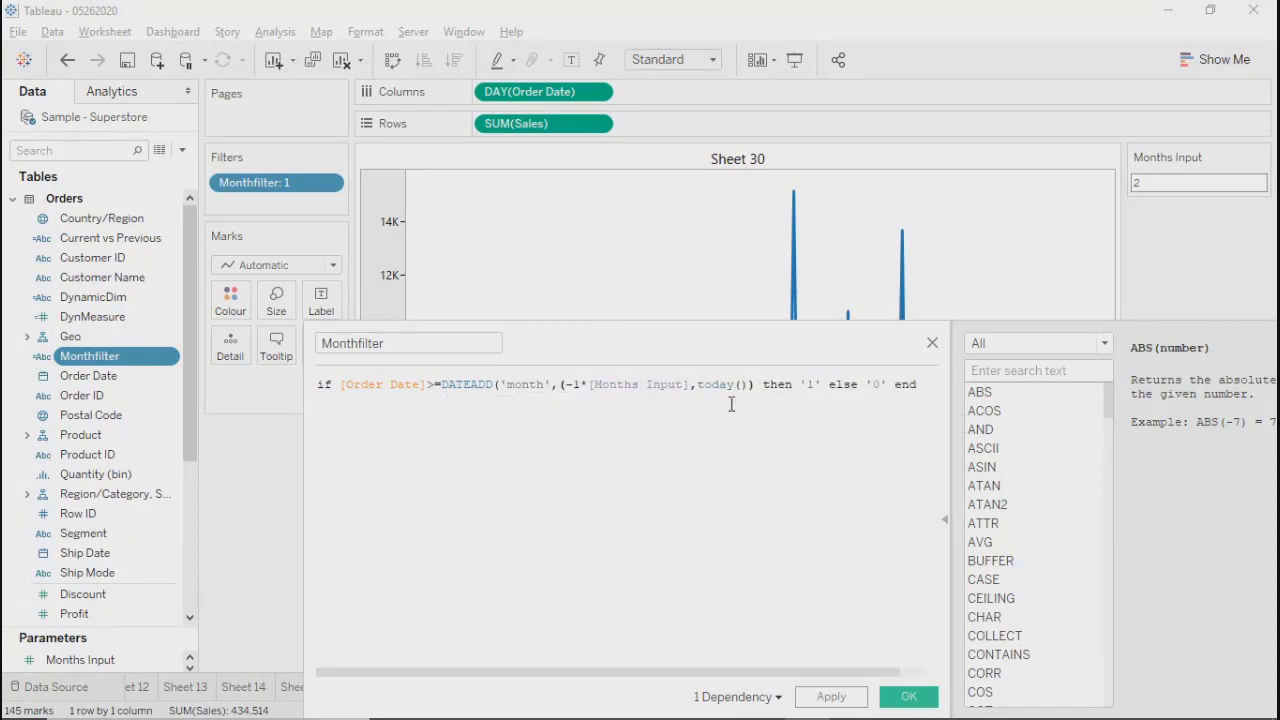
click(689, 386)
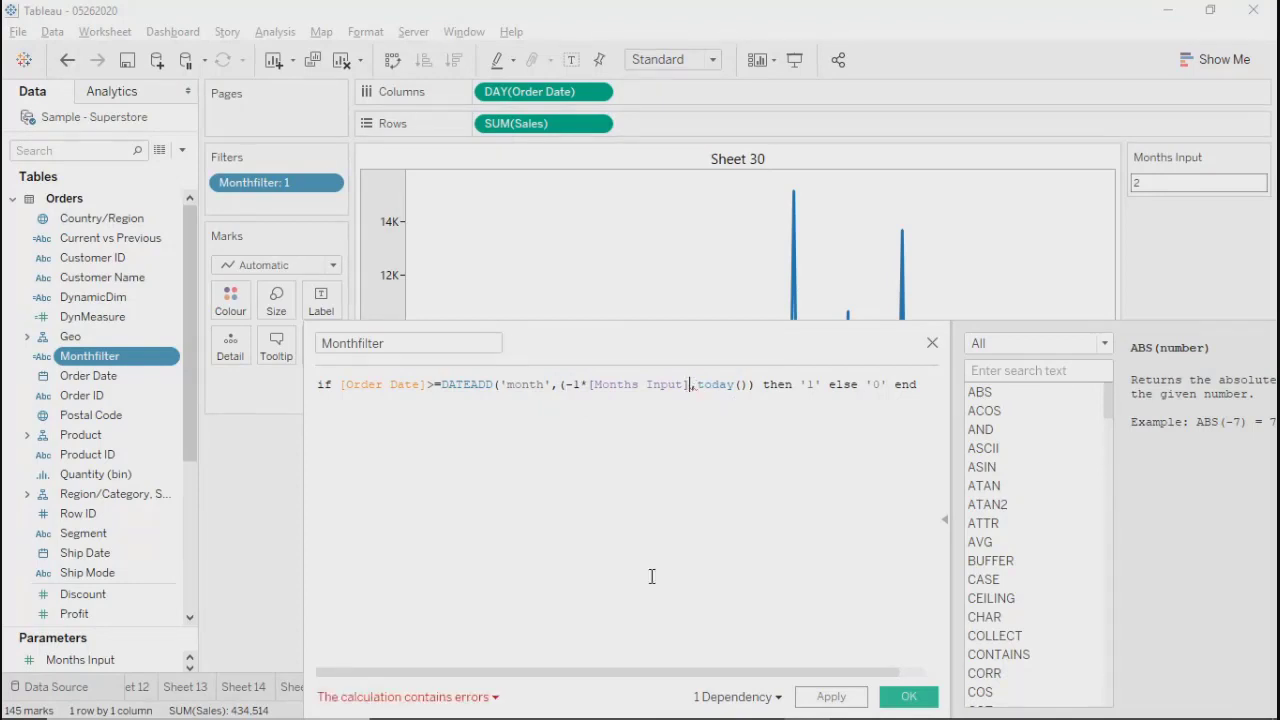
text())
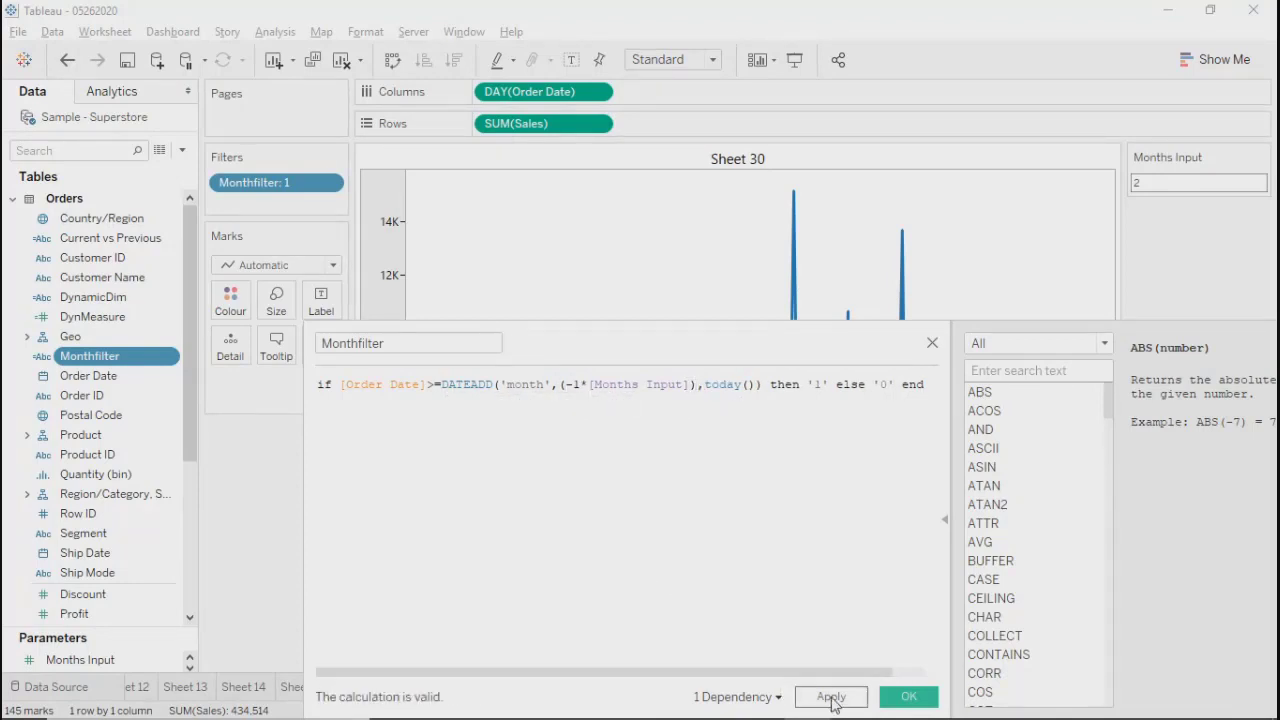
click(830, 697)
click(905, 697)
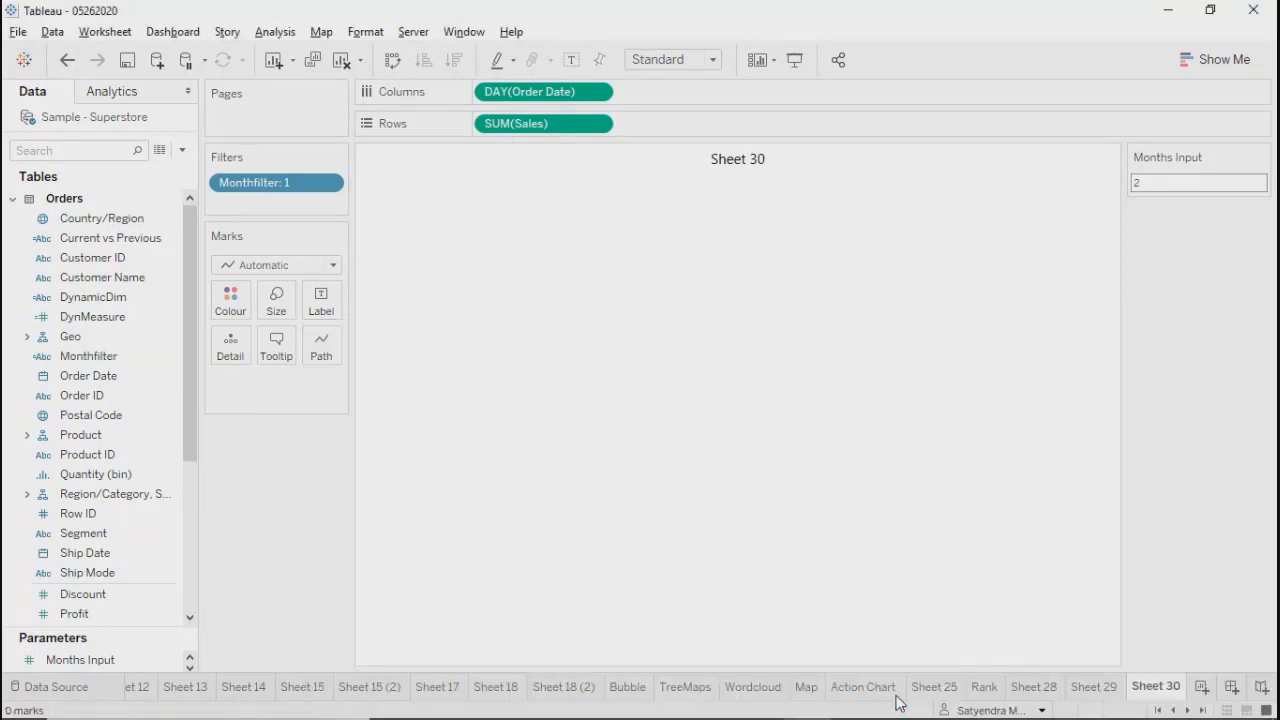
Step: Test the Months Input parameter on the chart with the values 5, 6 and 16
double_click(1170, 185)
text(5)
key(Return)
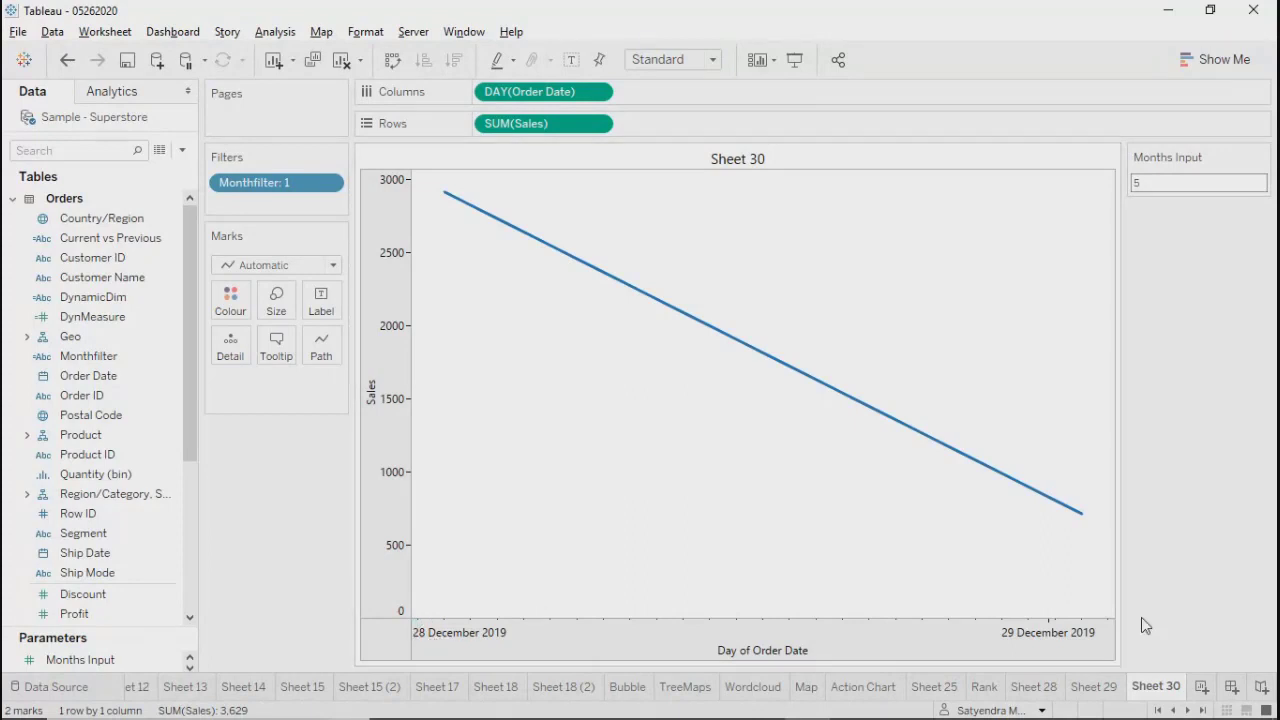
click(1166, 190)
text(6)
key(Return)
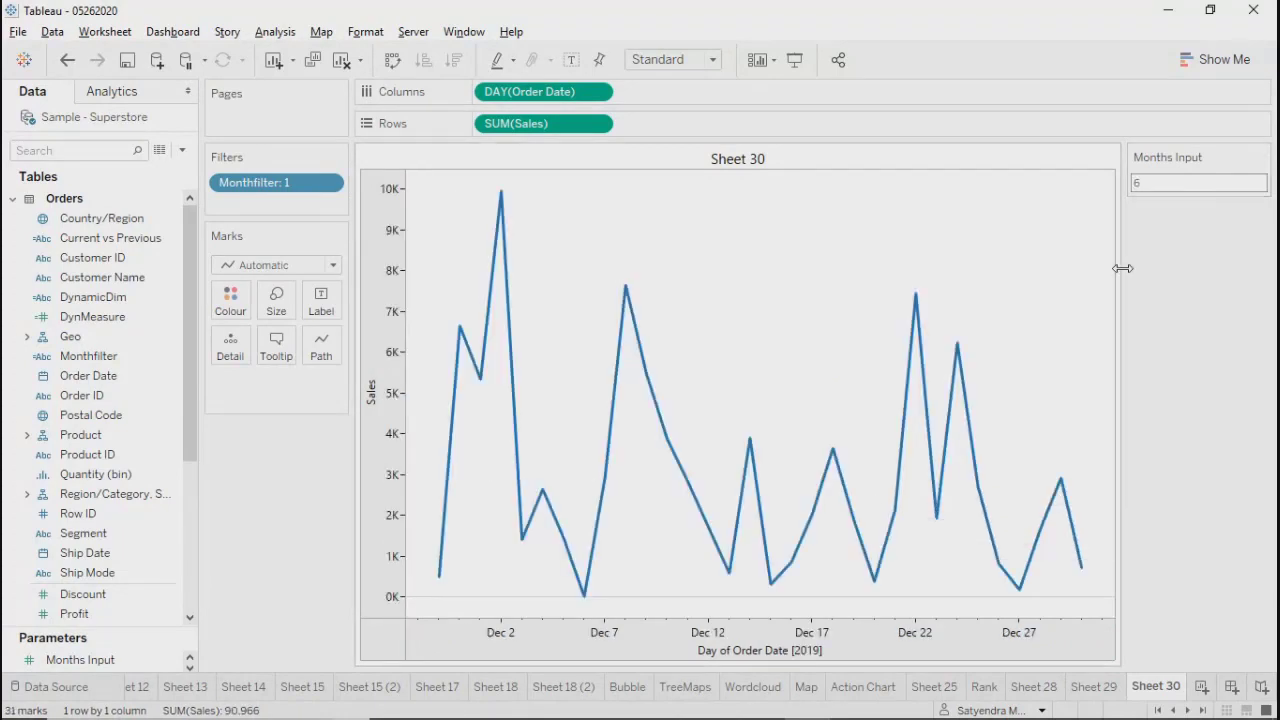
click(1150, 185)
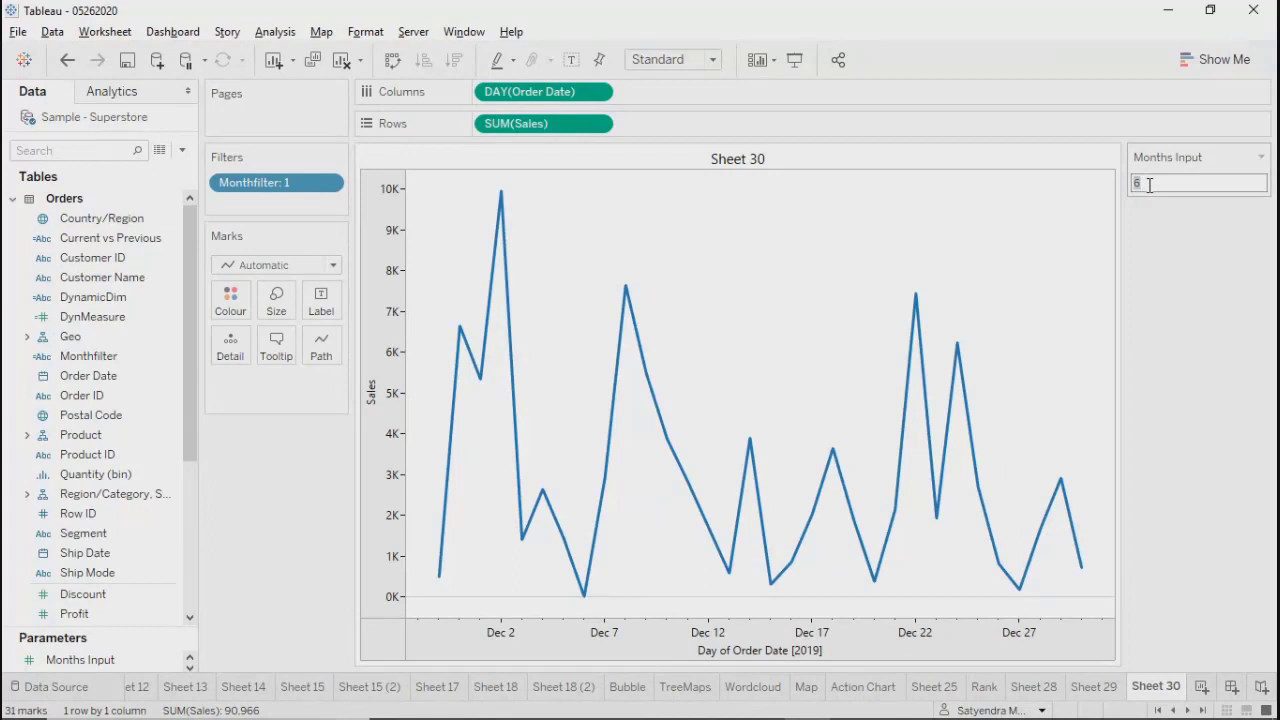
text(5)
key(Return)
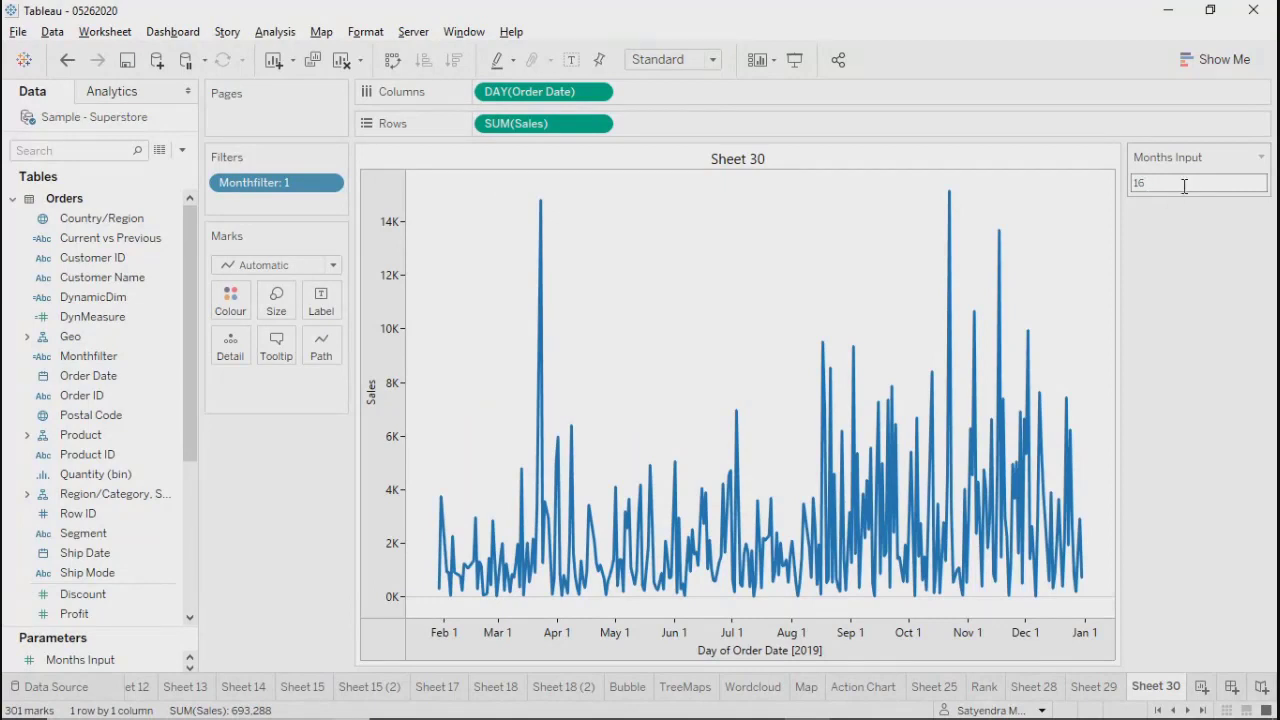
click(1165, 189)
Step: Rename Sheet 30 as Last N Month and add a new blank worksheet to the workbook
click(1145, 692)
double_click(1146, 690)
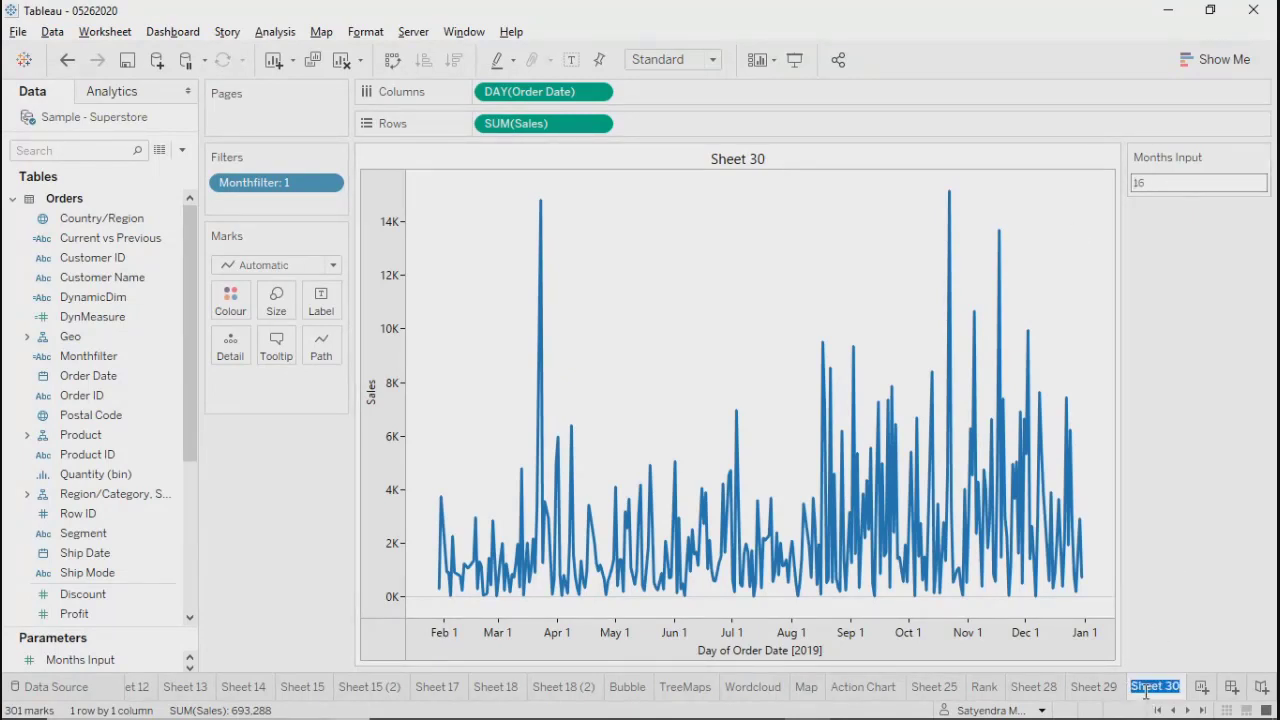
text(Last N Month)
key(Return)
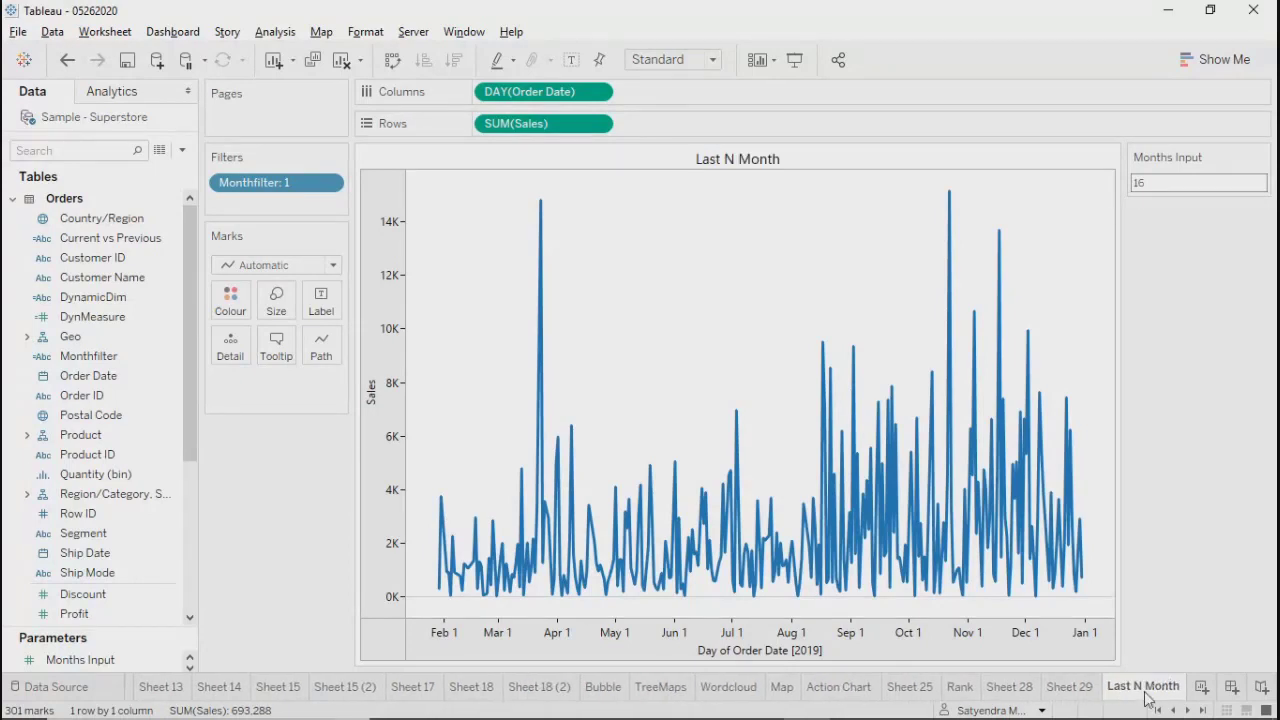
click(1201, 688)
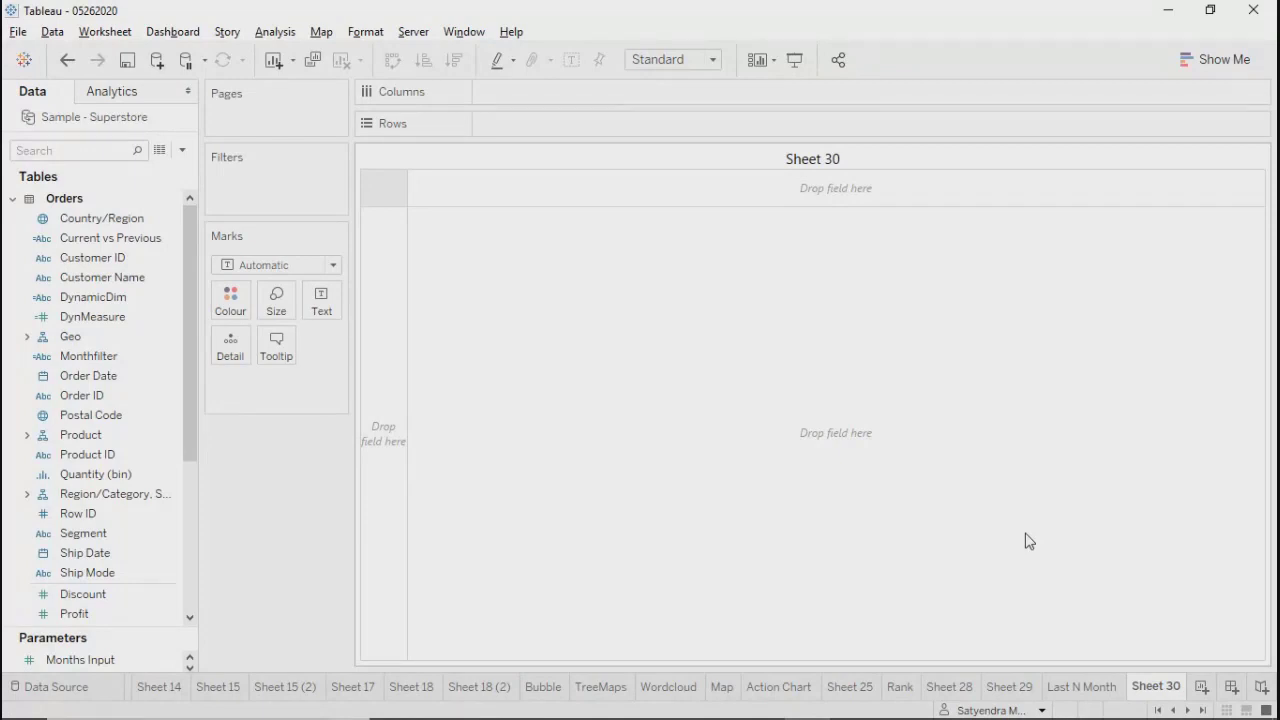
Step: On the Last N Month sheet, add Order Date as a Range of Dates filter from 29-01-2019 to 30-12-2019
click(1062, 688)
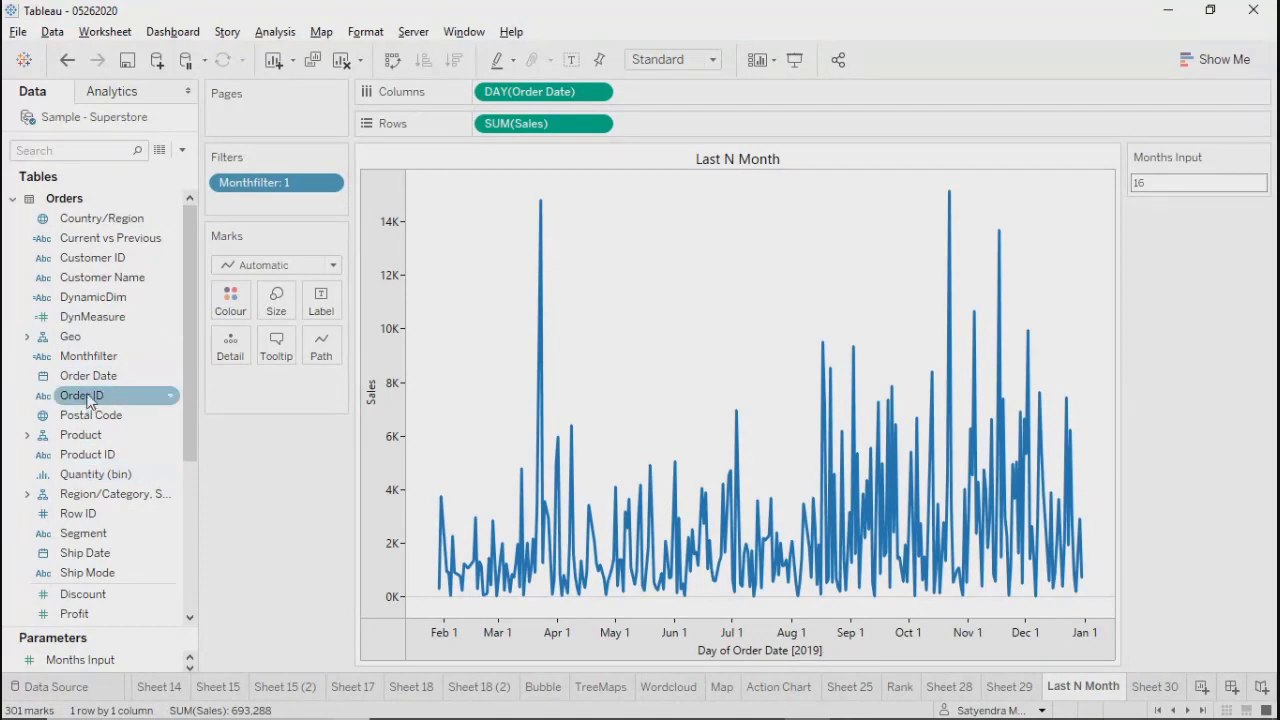
drag(75, 376, 260, 200)
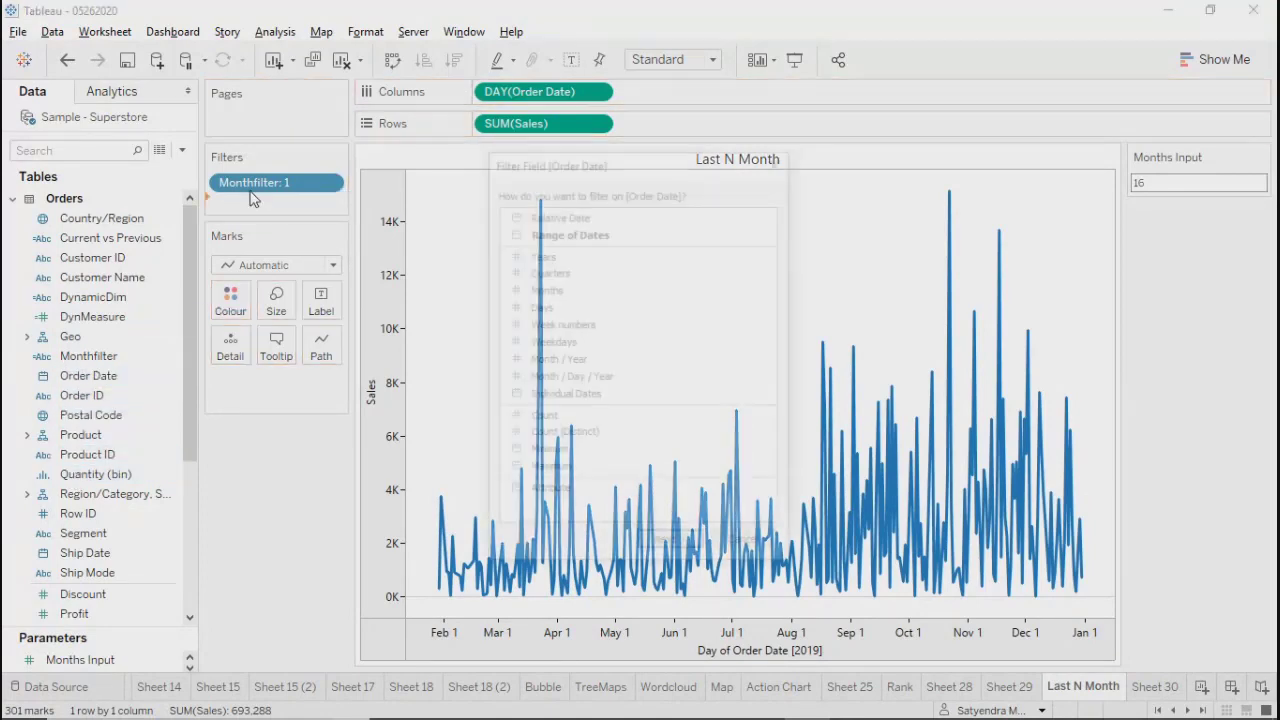
click(588, 232)
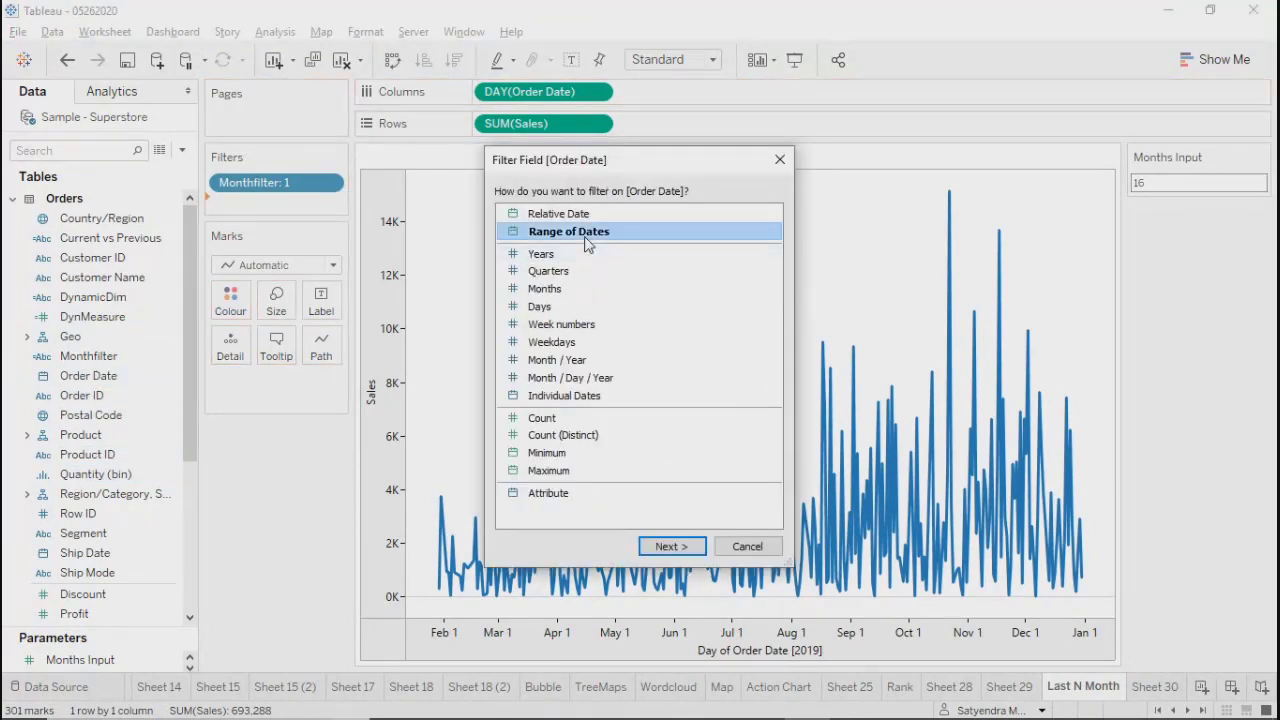
click(670, 546)
click(480, 365)
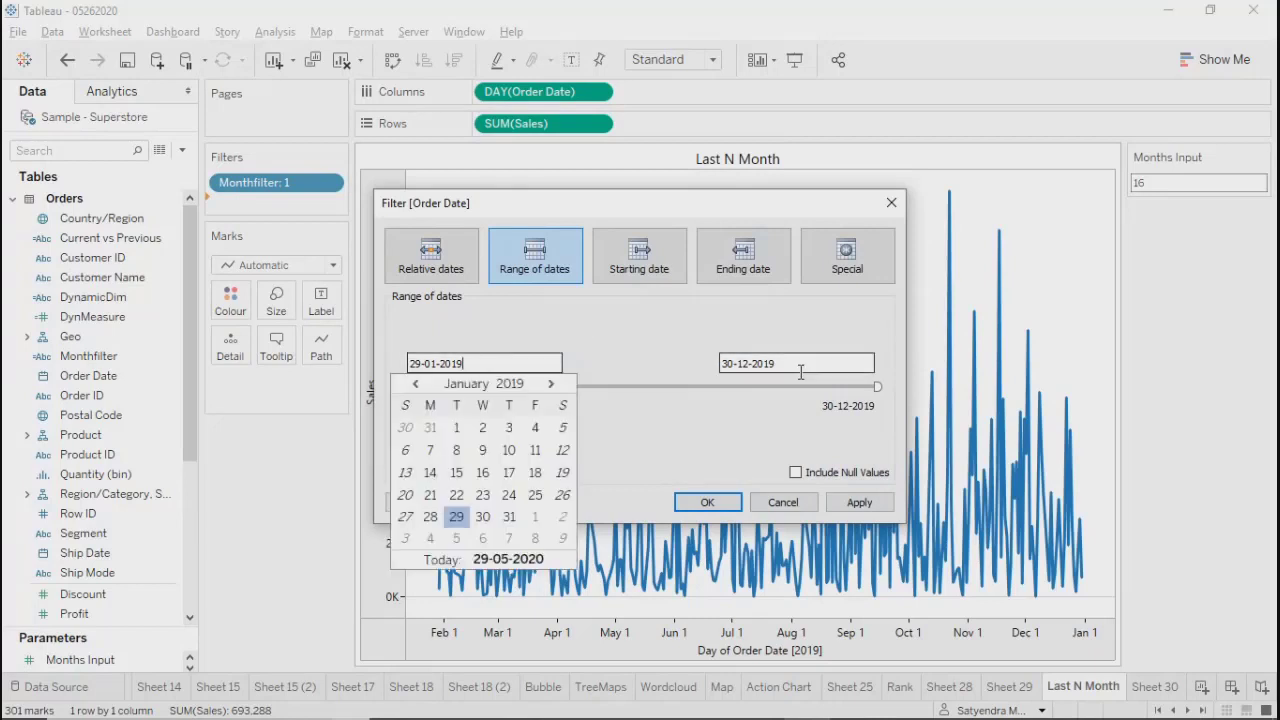
click(800, 370)
click(490, 365)
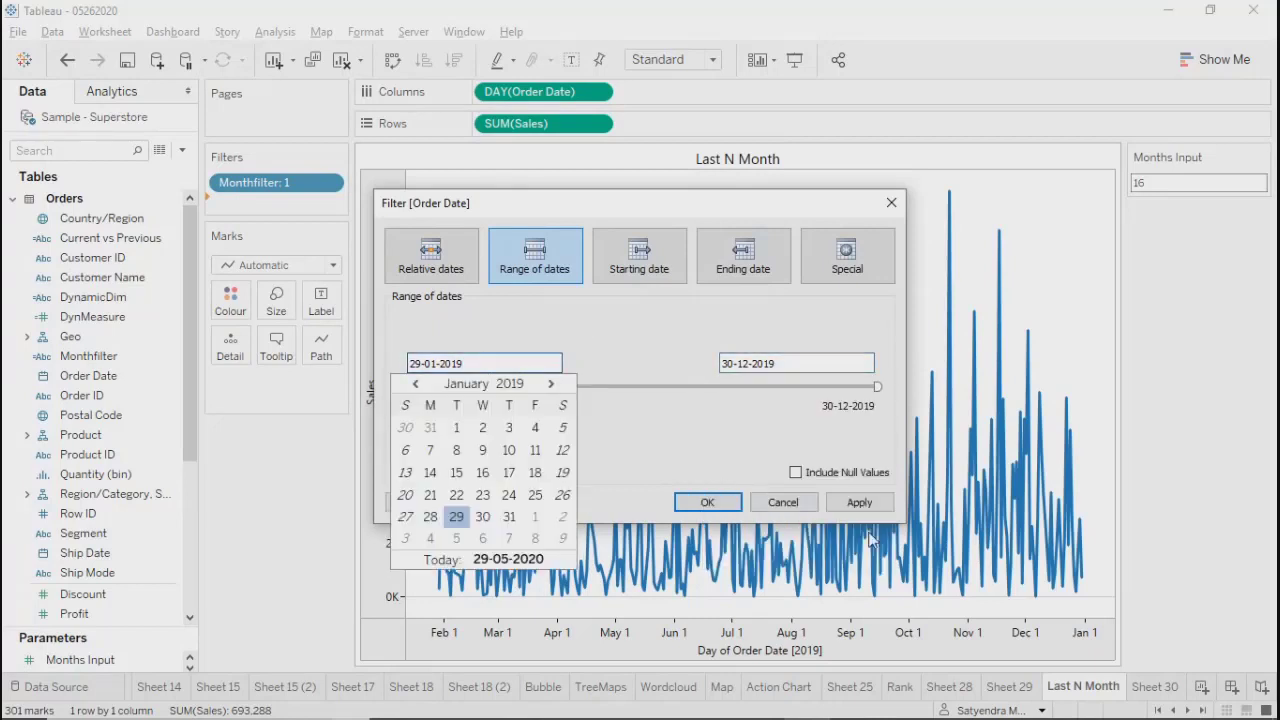
click(859, 502)
click(705, 501)
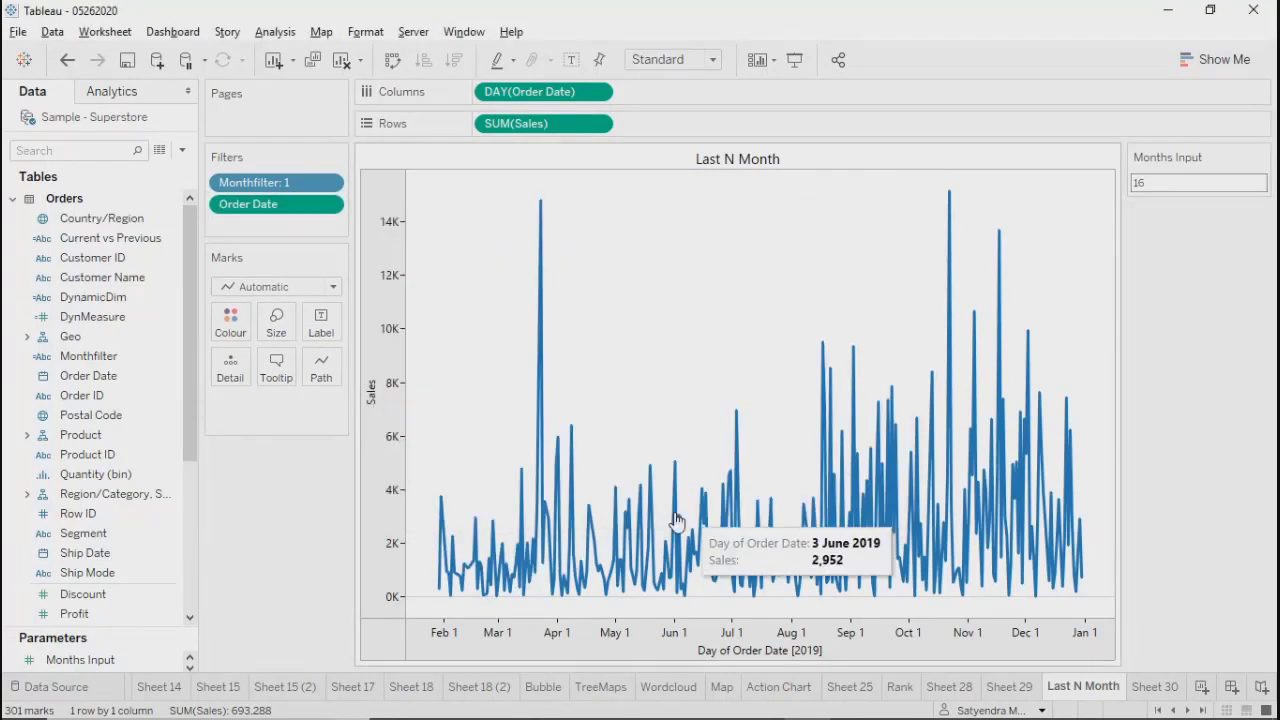
Step: Remove the Order Date filter from the Last N Month sheet
click(329, 205)
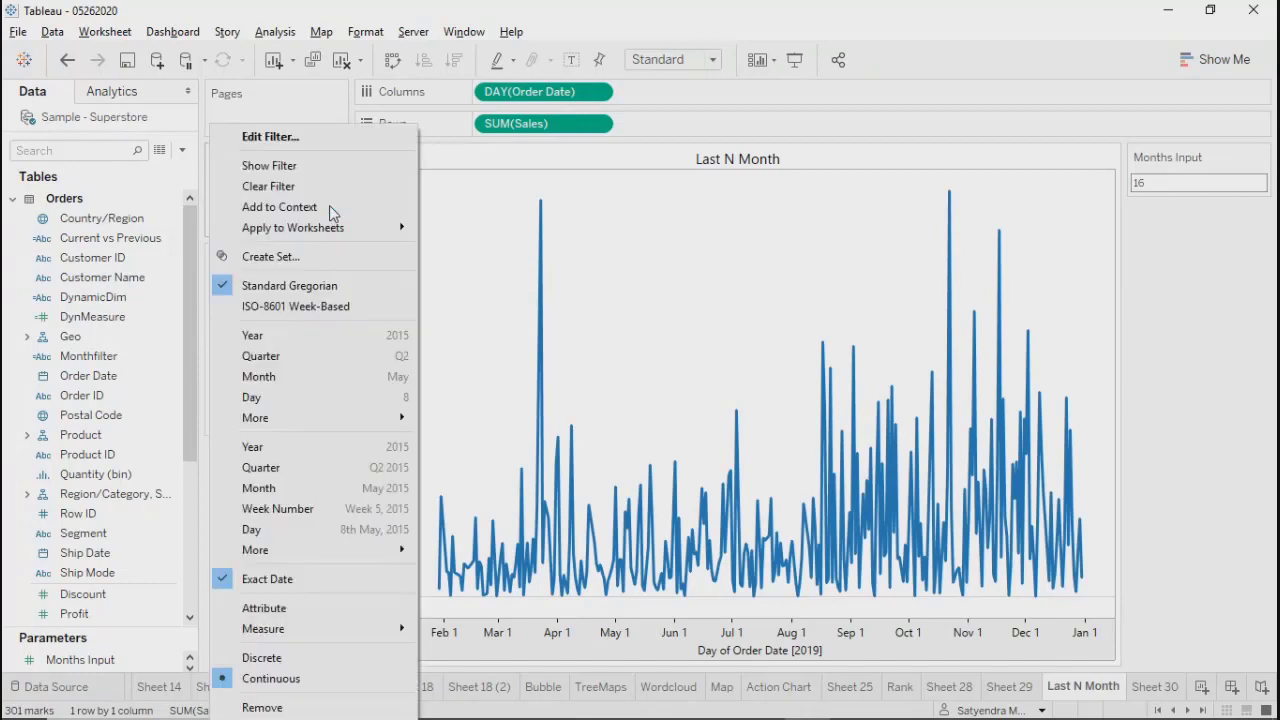
click(265, 707)
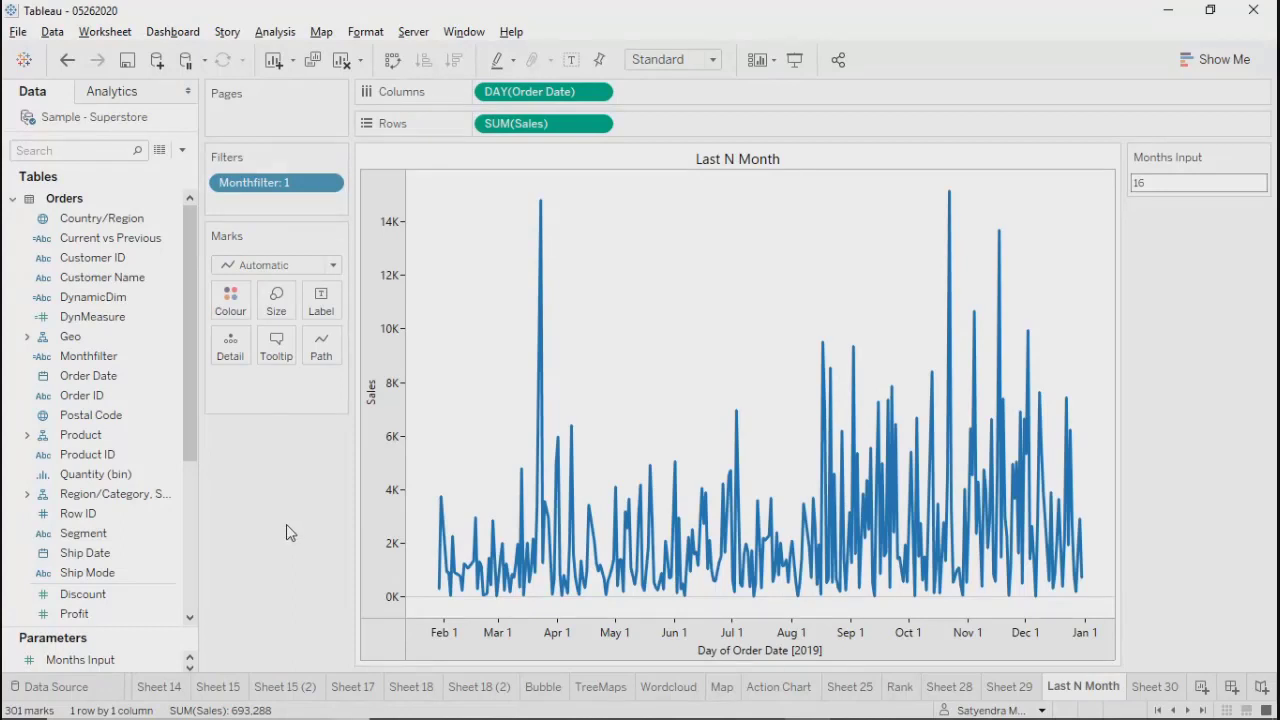
Step: Bring up the open Google Chrome windows and close the PRO Unlimited one
mouse_move(620, 716)
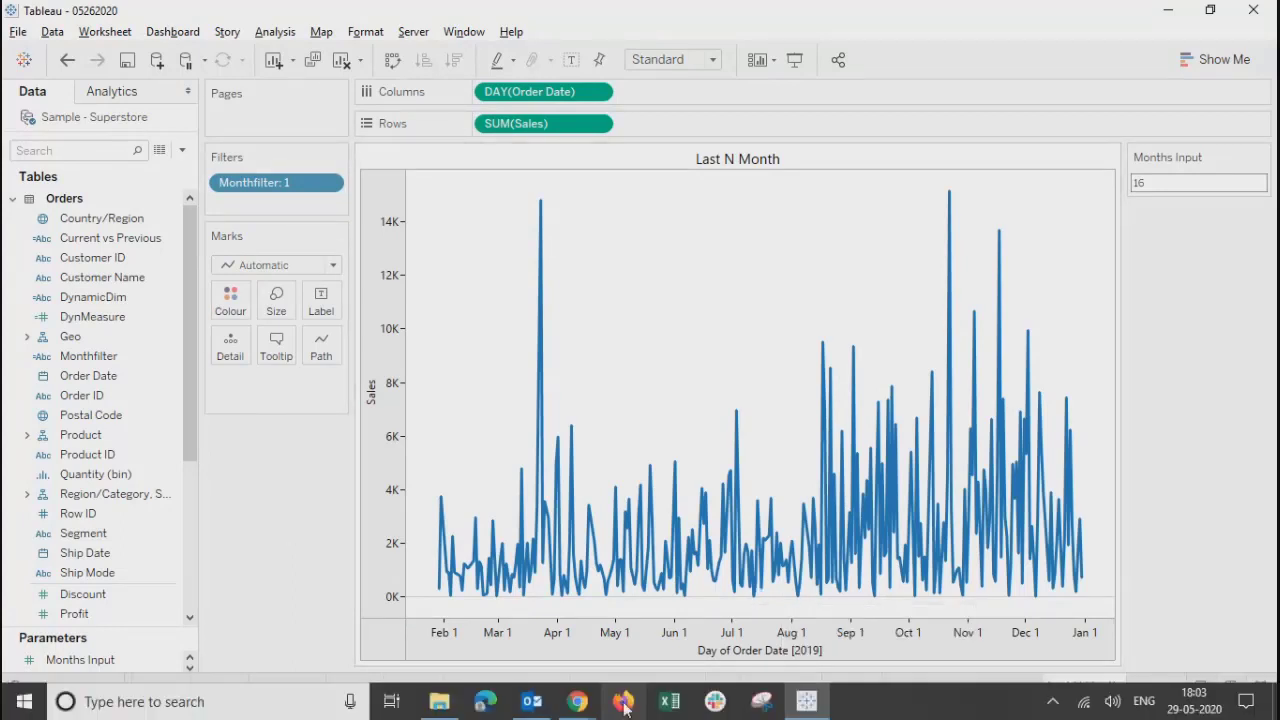
click(578, 702)
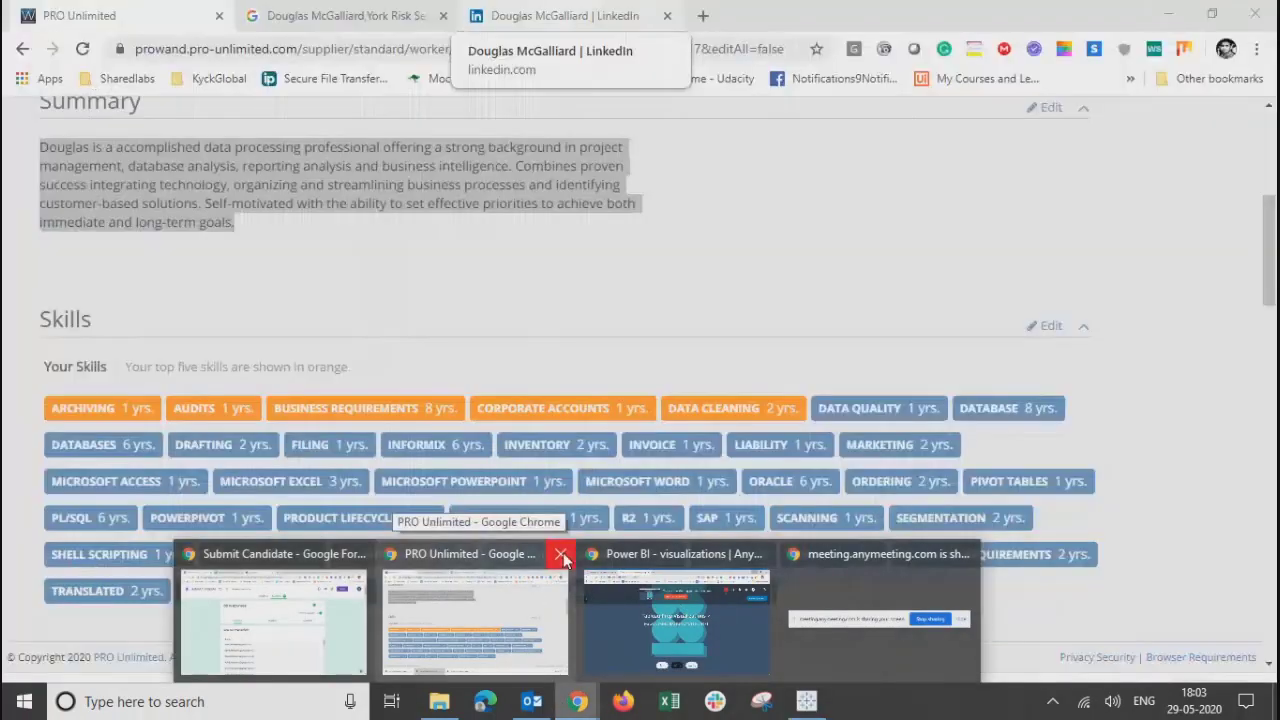
click(561, 553)
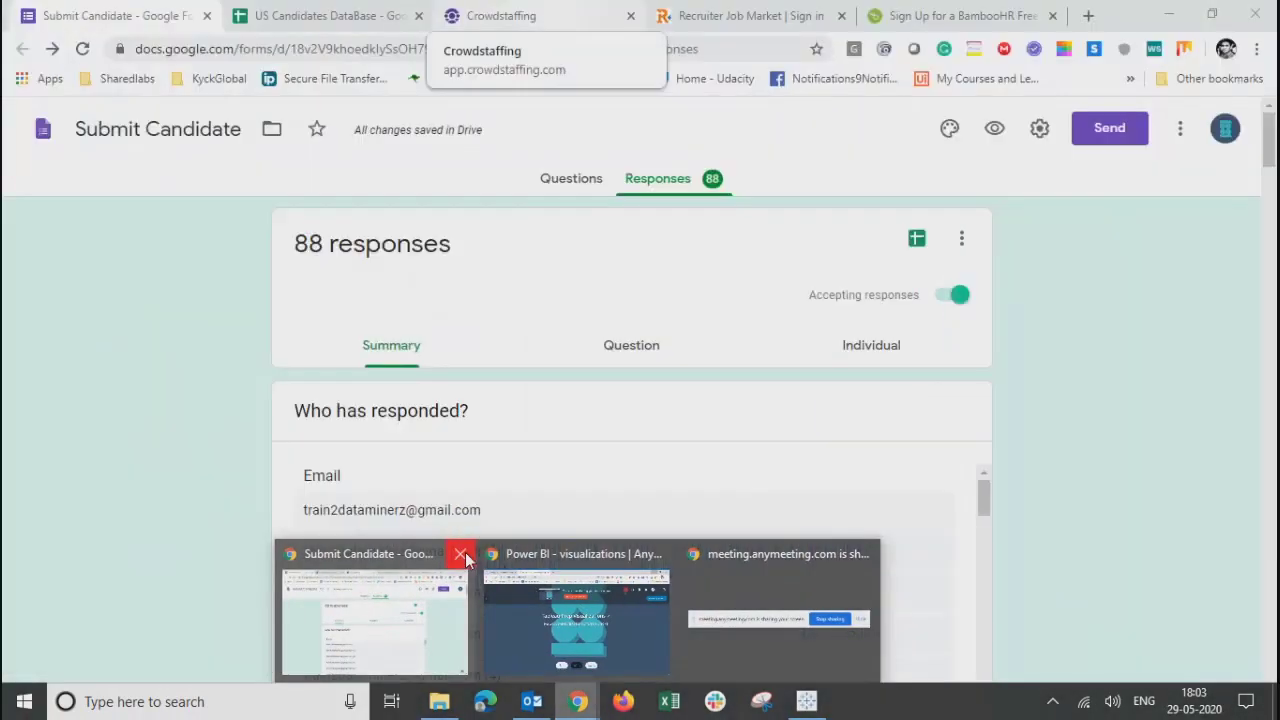
Step: Close the Submit Candidate browser window and switch back to Tableau on the blank Sheet 30
click(463, 553)
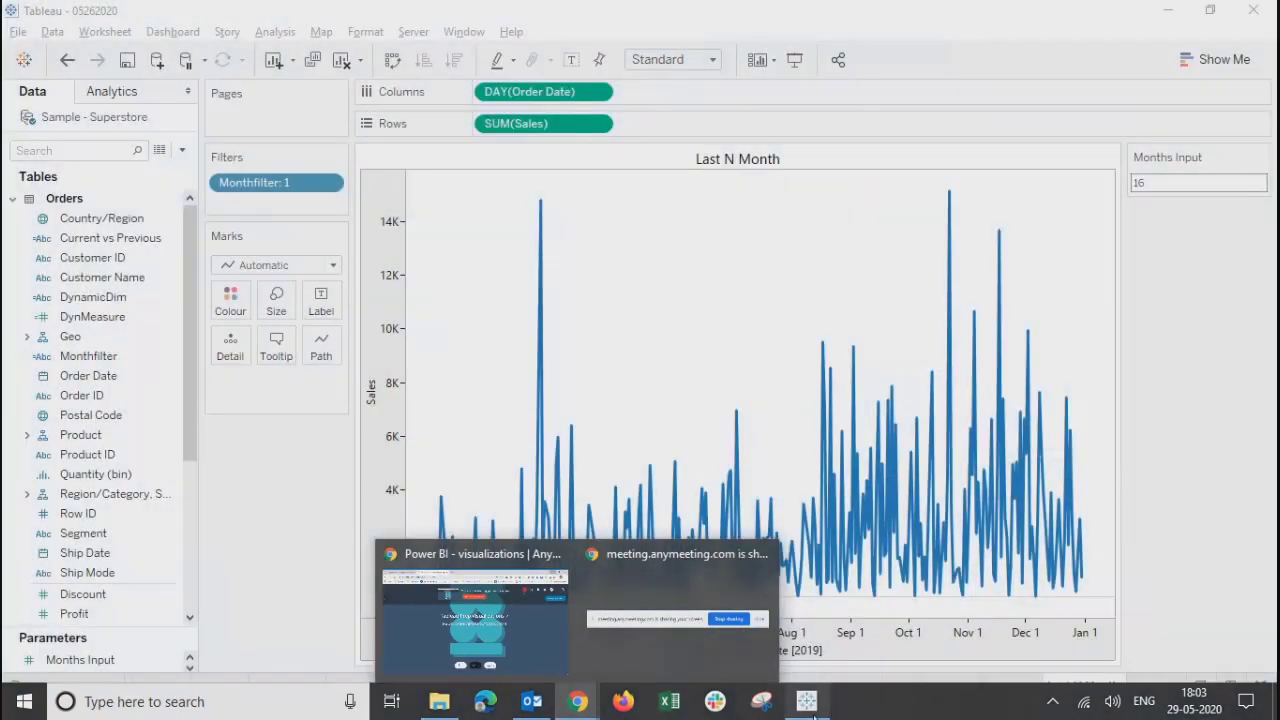
click(813, 715)
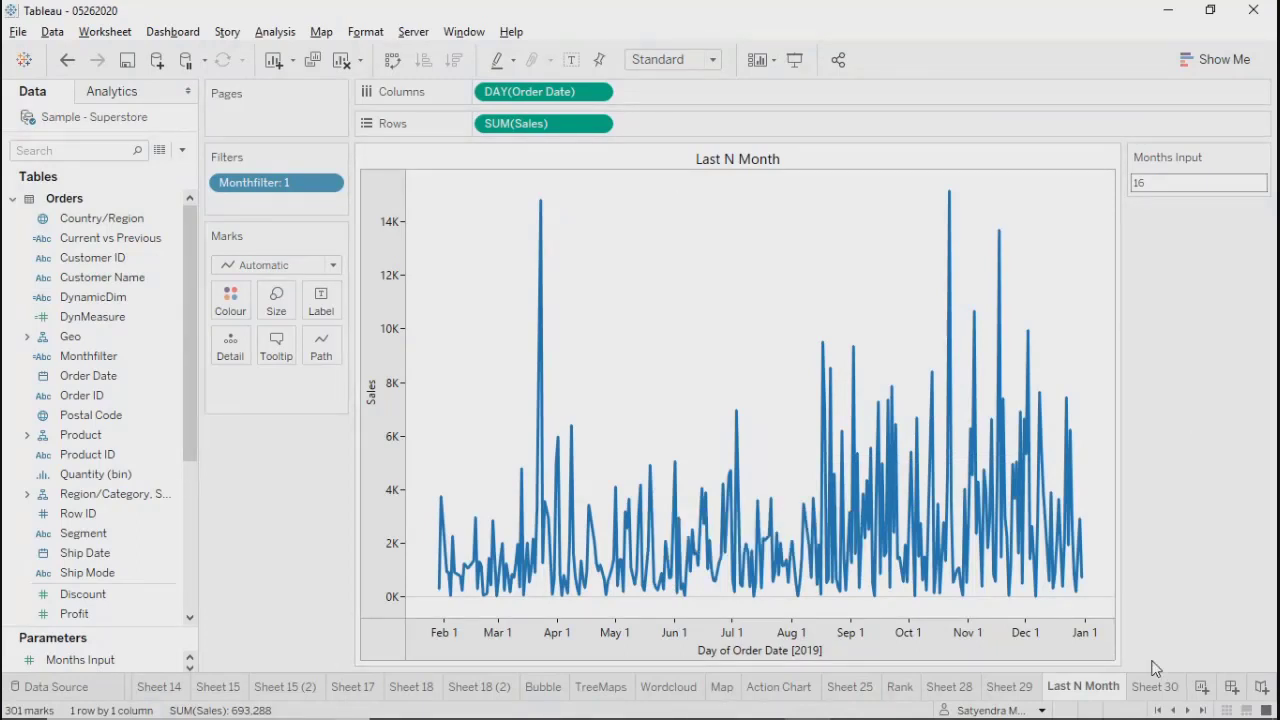
click(1143, 697)
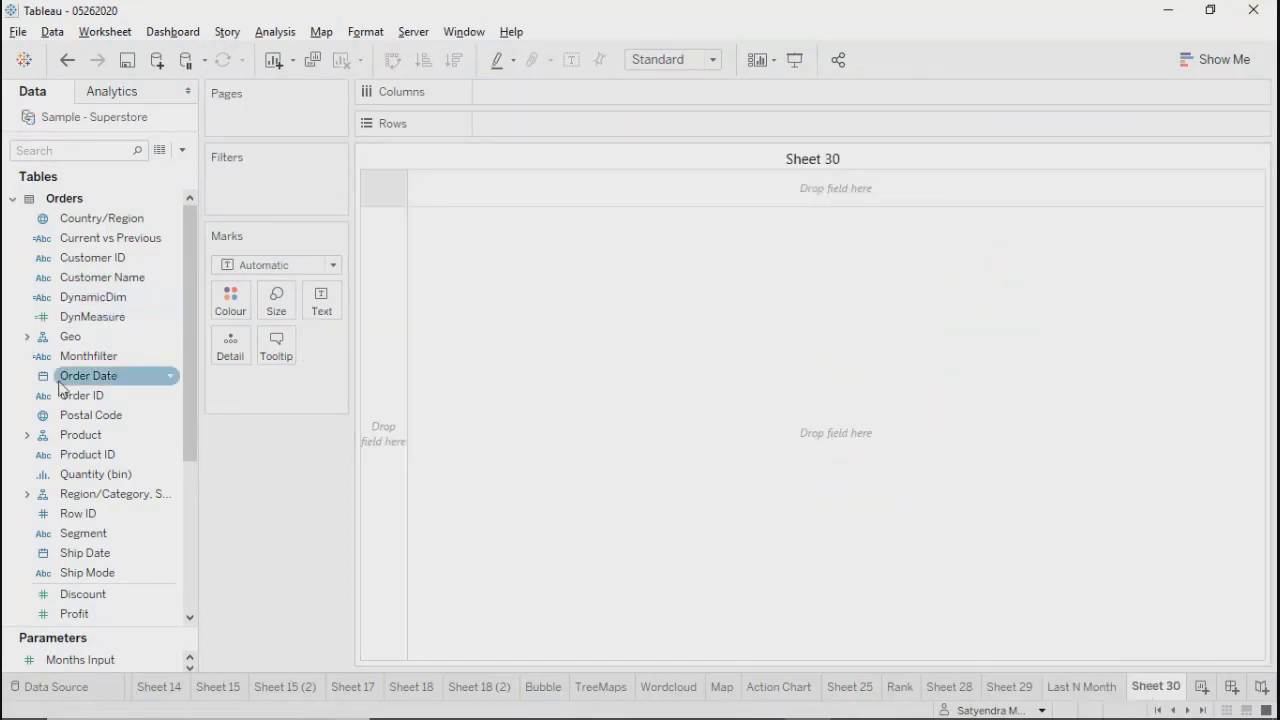
Step: Start a new parameter in the Sample - Superstore data source and name it Start Date
scroll(68, 403, down, 5)
scroll(75, 462, up, 5)
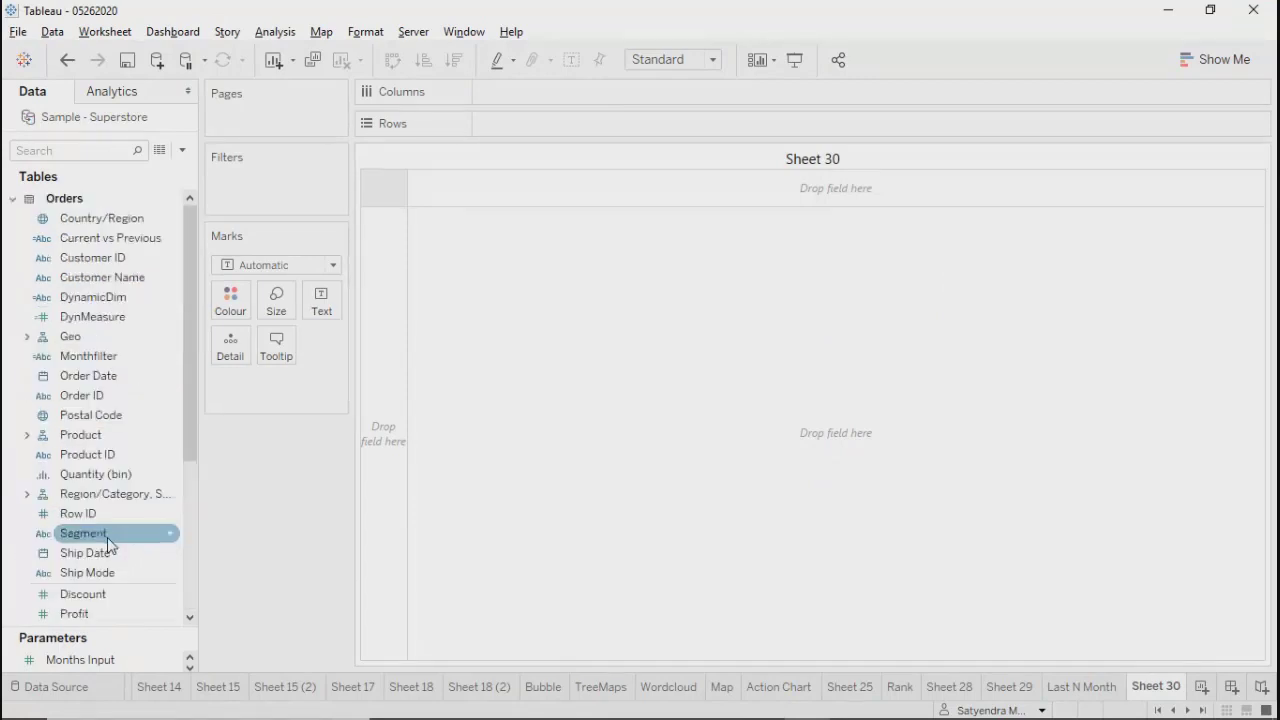
click(182, 150)
click(115, 189)
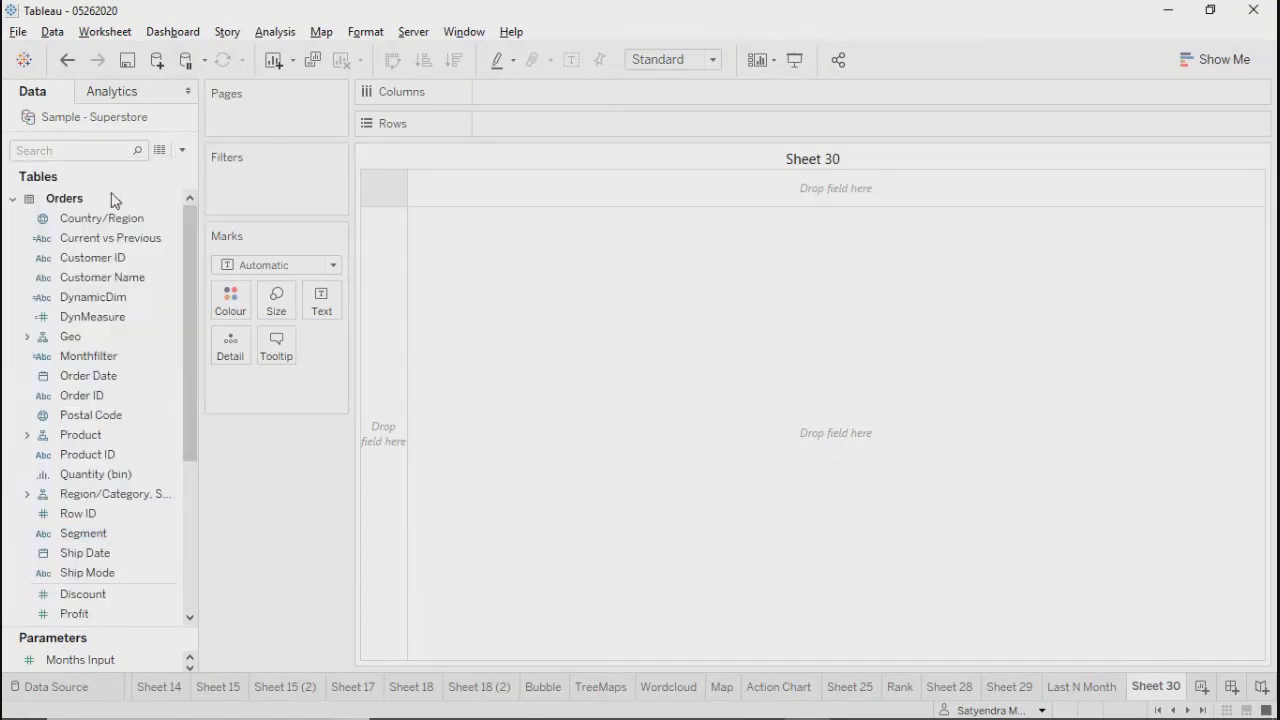
text(Sel)
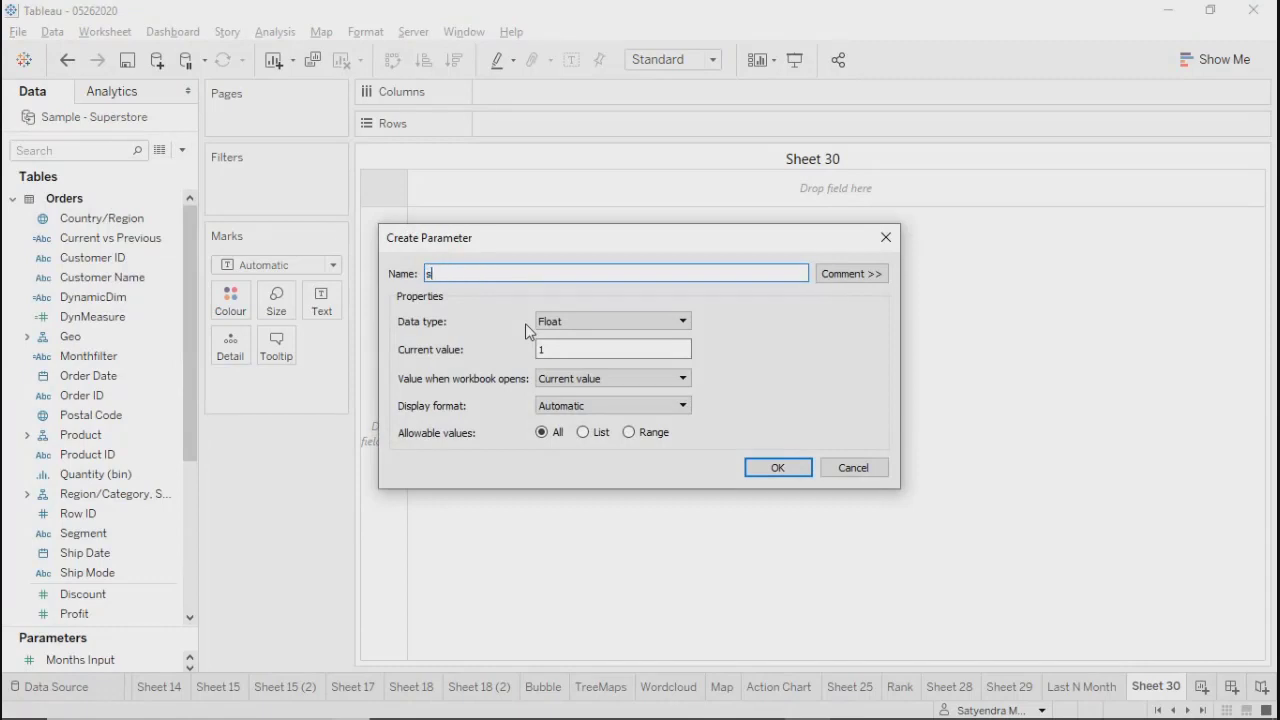
key(BackSpace)
key(BackSpace)
key(BackSpace)
text(start)
key(BackSpace)
key(BackSpace)
key(BackSpace)
key(BackSpace)
key(BackSpace)
text(Start Date)
drag(516, 241, 500, 224)
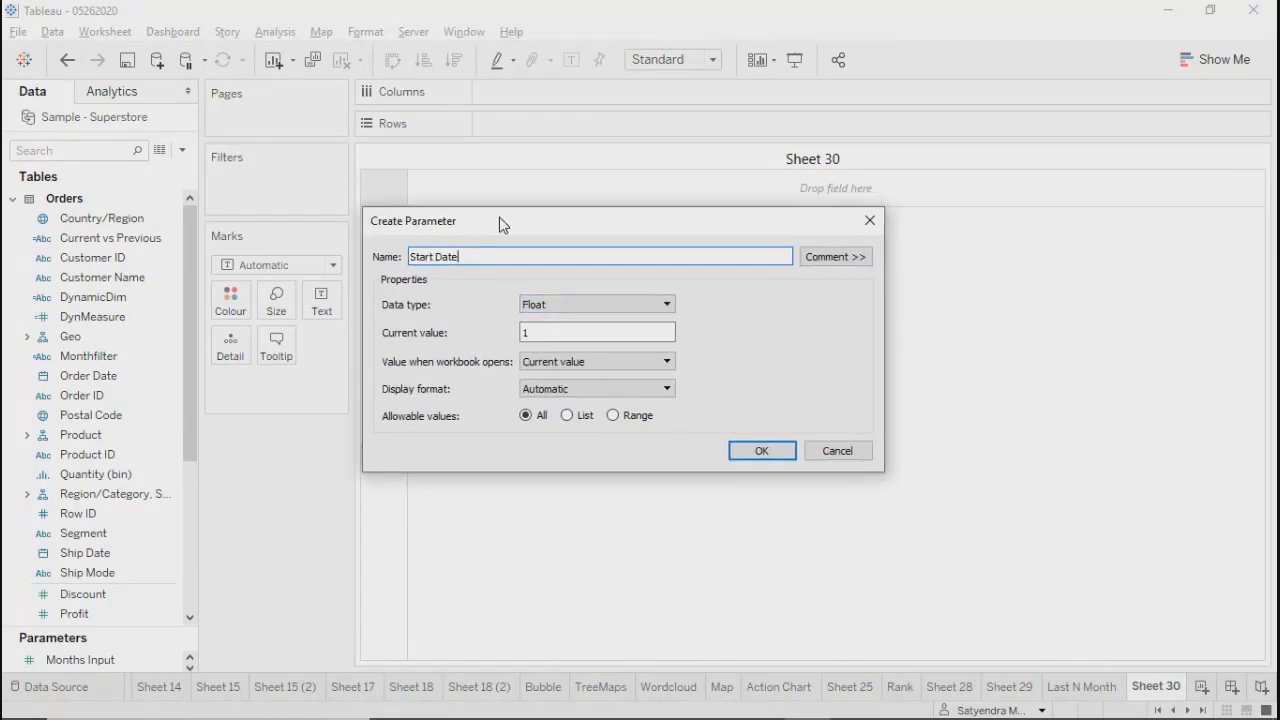
Step: Set the Start Date parameter's data type to Date and create it
click(530, 305)
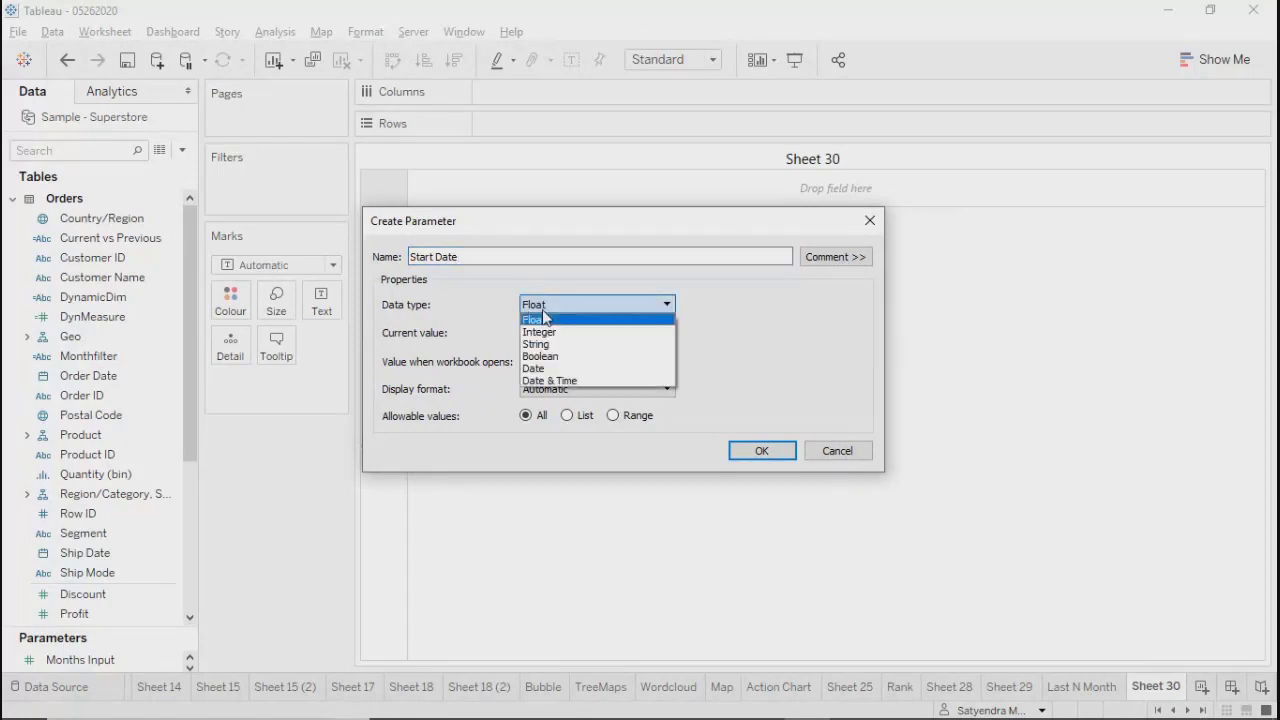
click(535, 368)
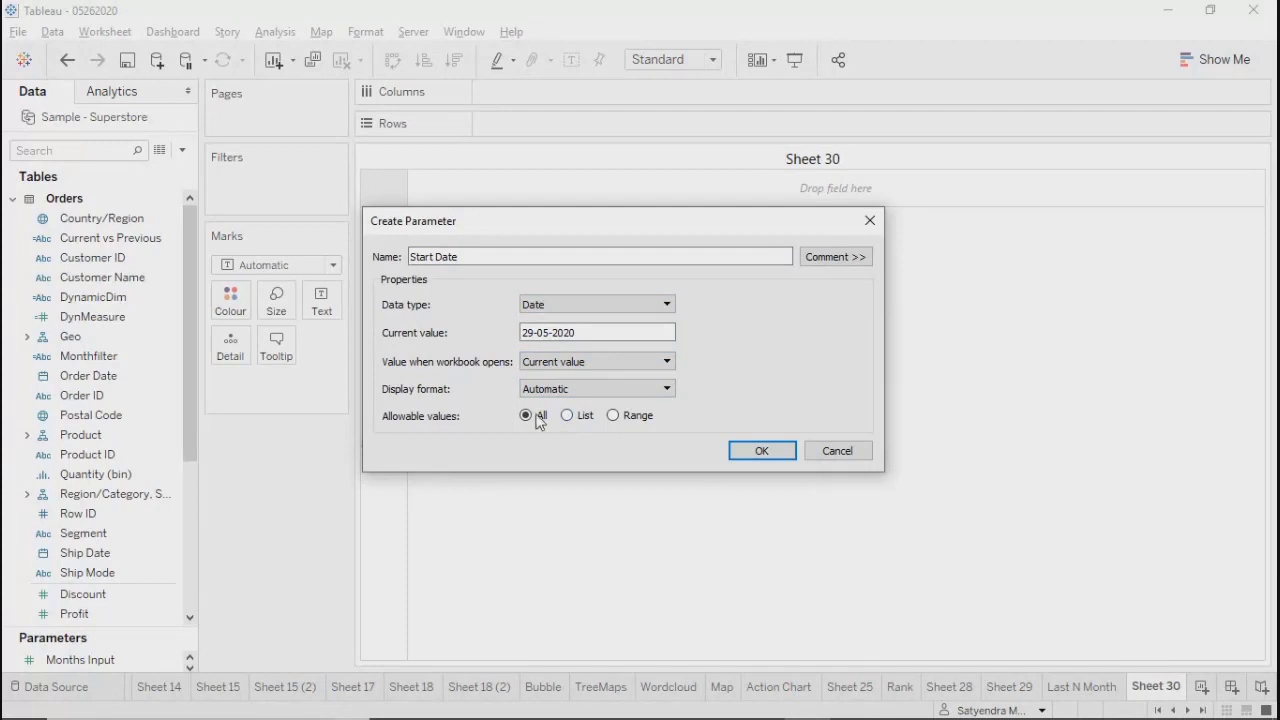
click(757, 451)
Step: Duplicate the Start Date parameter and rename the copy End Date
right_click(160, 660)
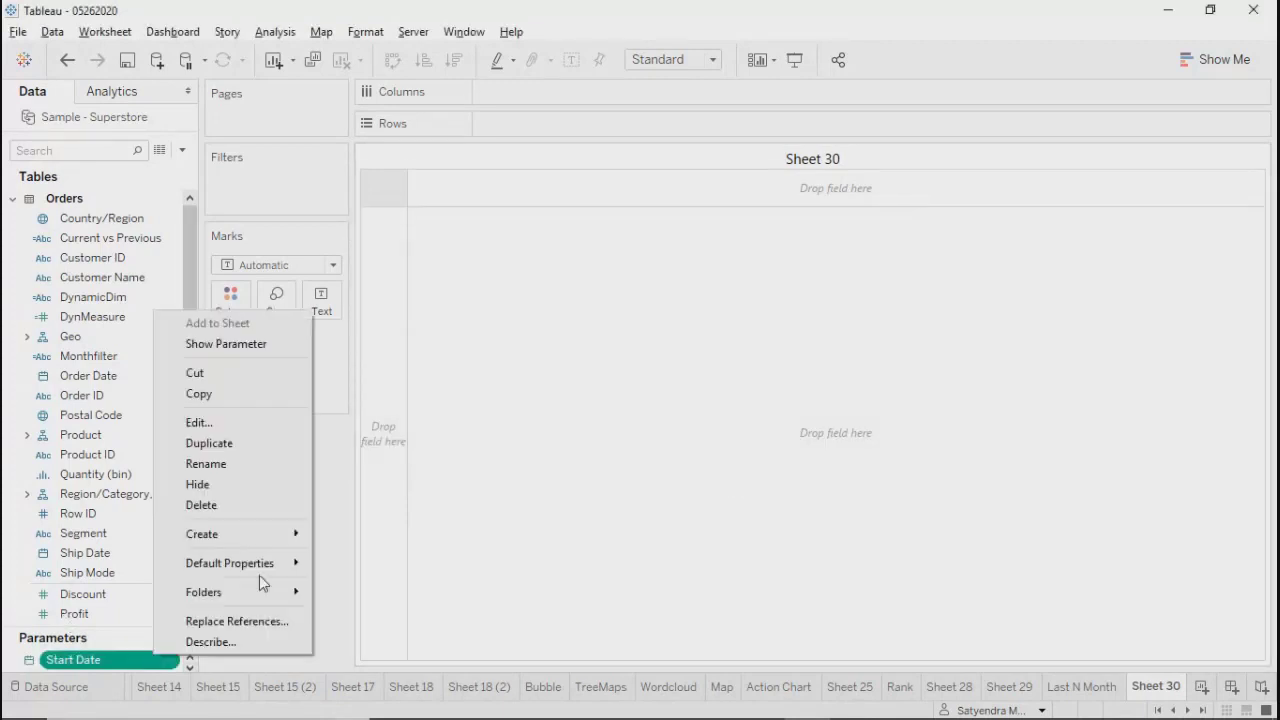
click(210, 443)
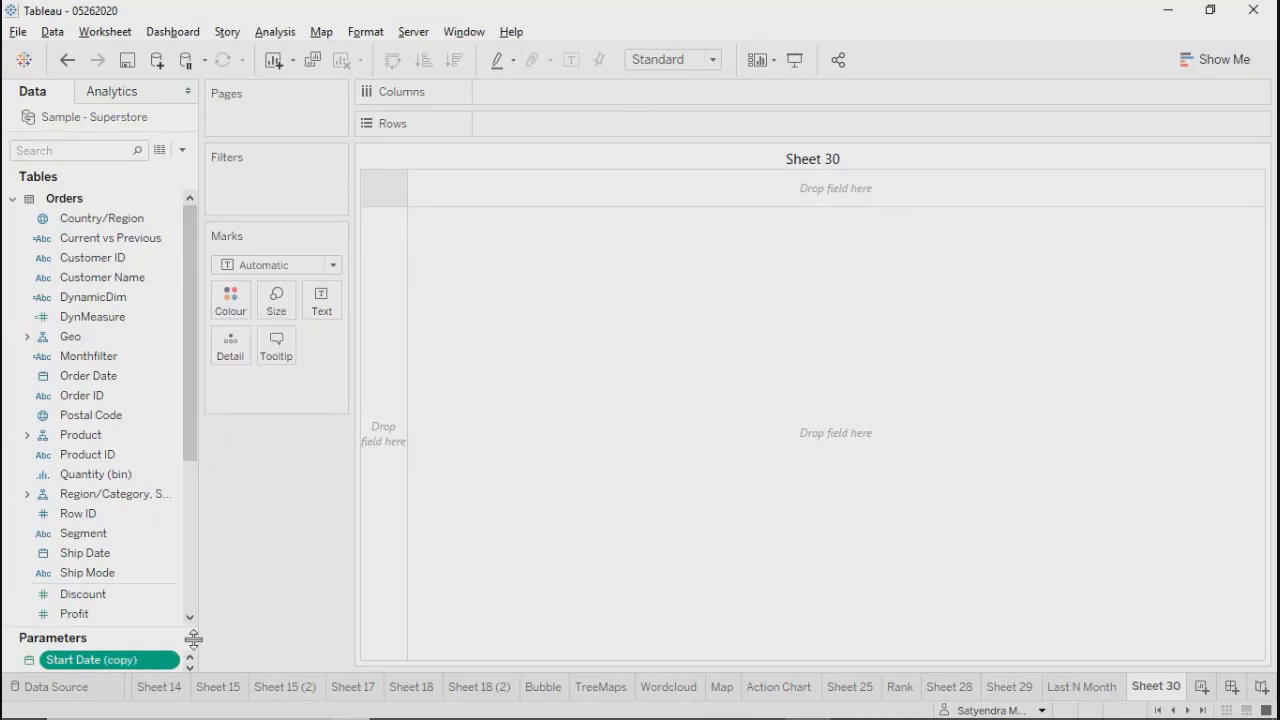
right_click(113, 668)
click(167, 470)
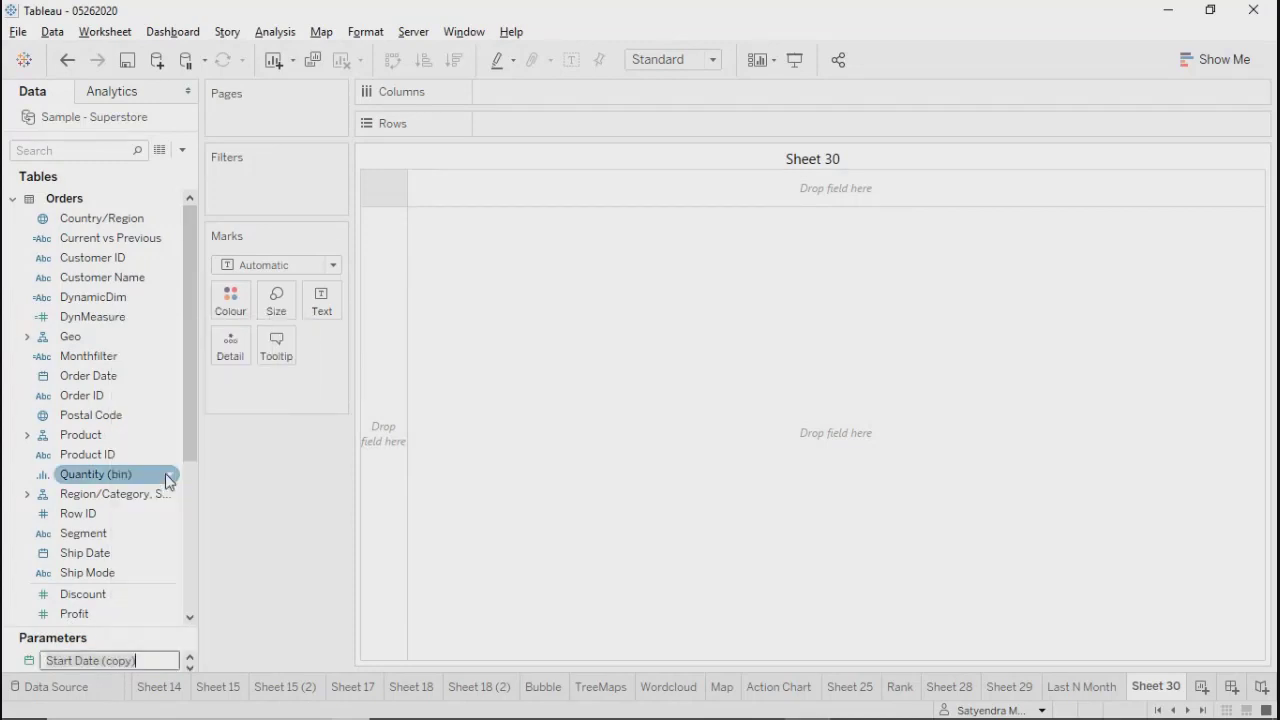
key(ctrl+a)
key(BackSpace)
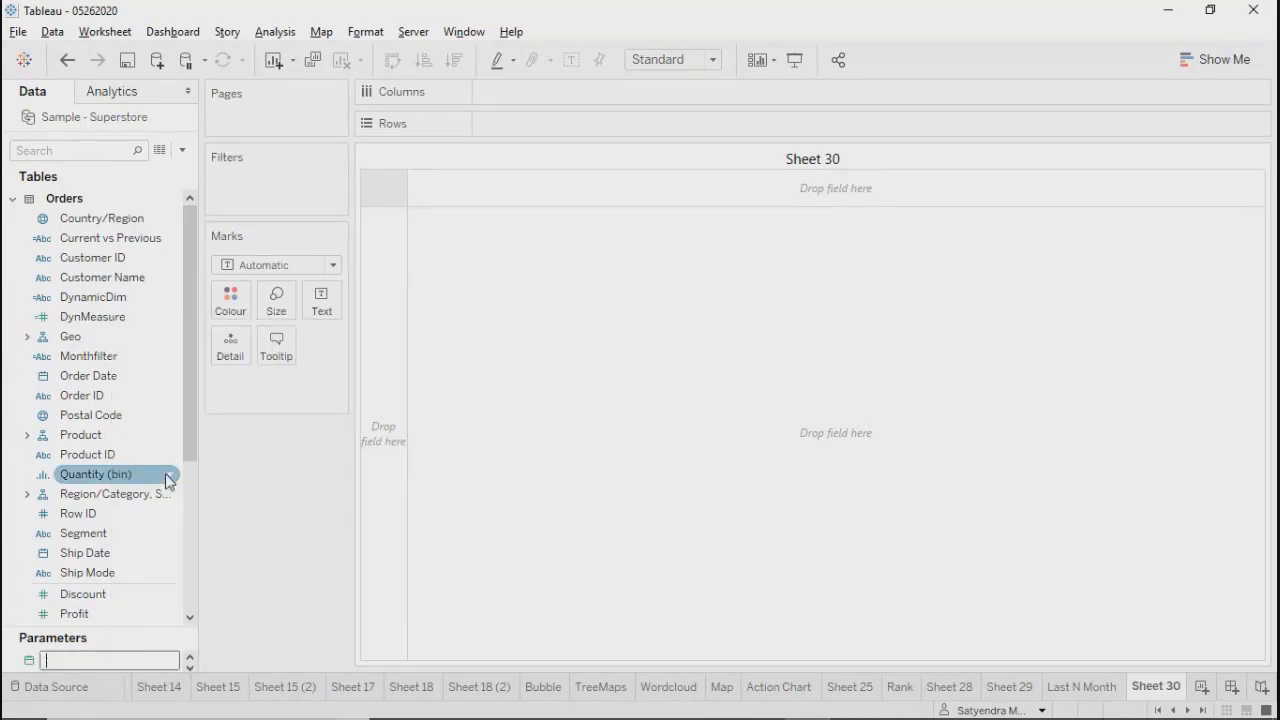
text(End Date)
key(Return)
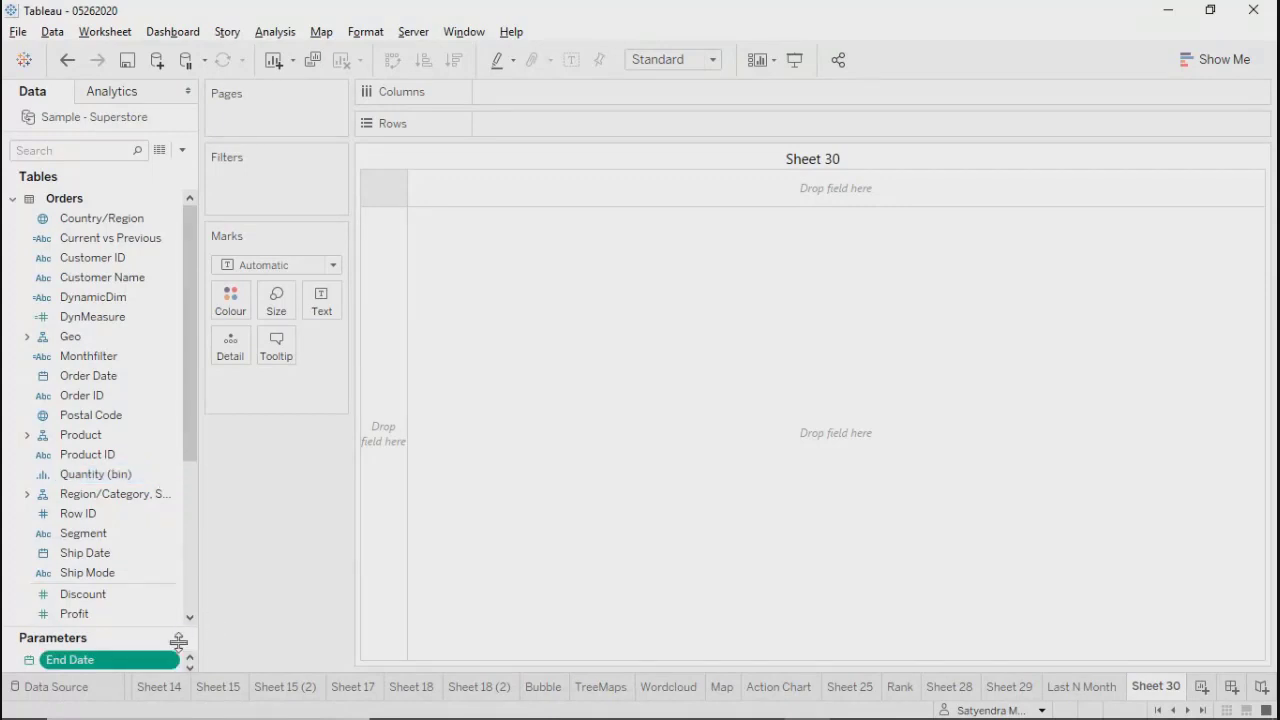
Step: Show the End Date and Start Date parameter controls on Sheet 30, with Start Date placed above End Date
drag(177, 632, 189, 541)
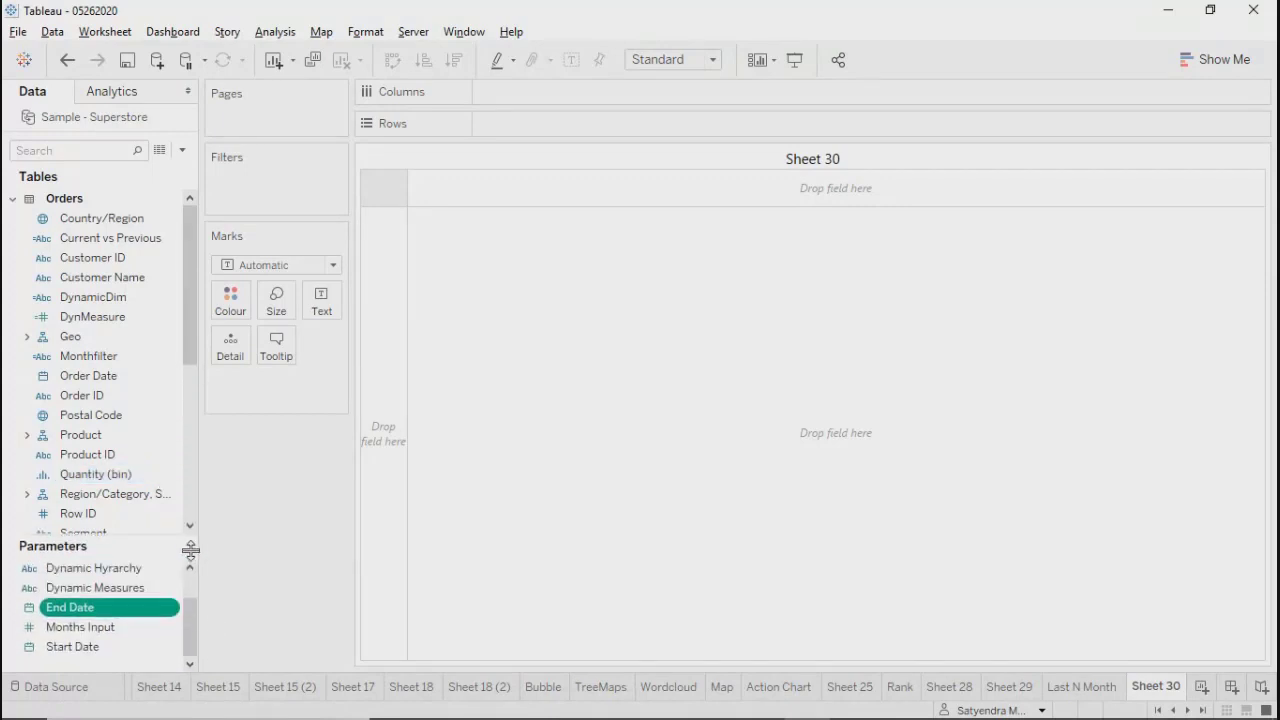
right_click(108, 607)
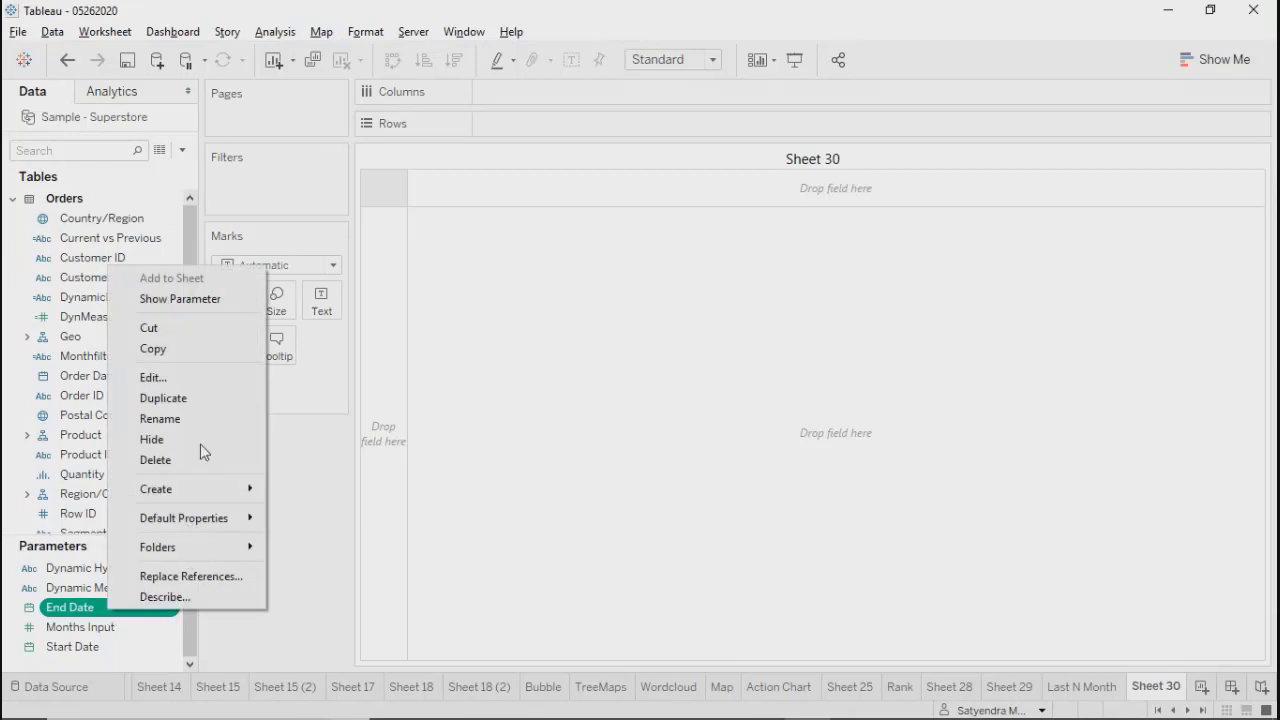
click(181, 297)
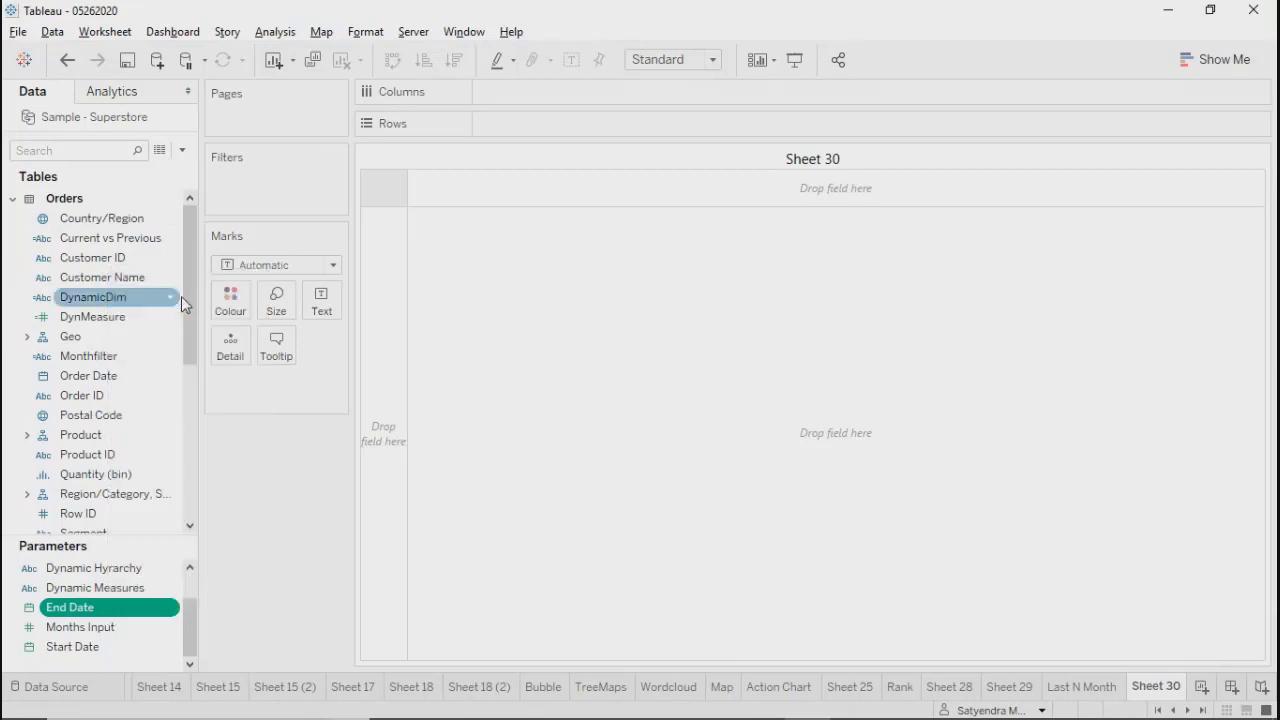
right_click(88, 646)
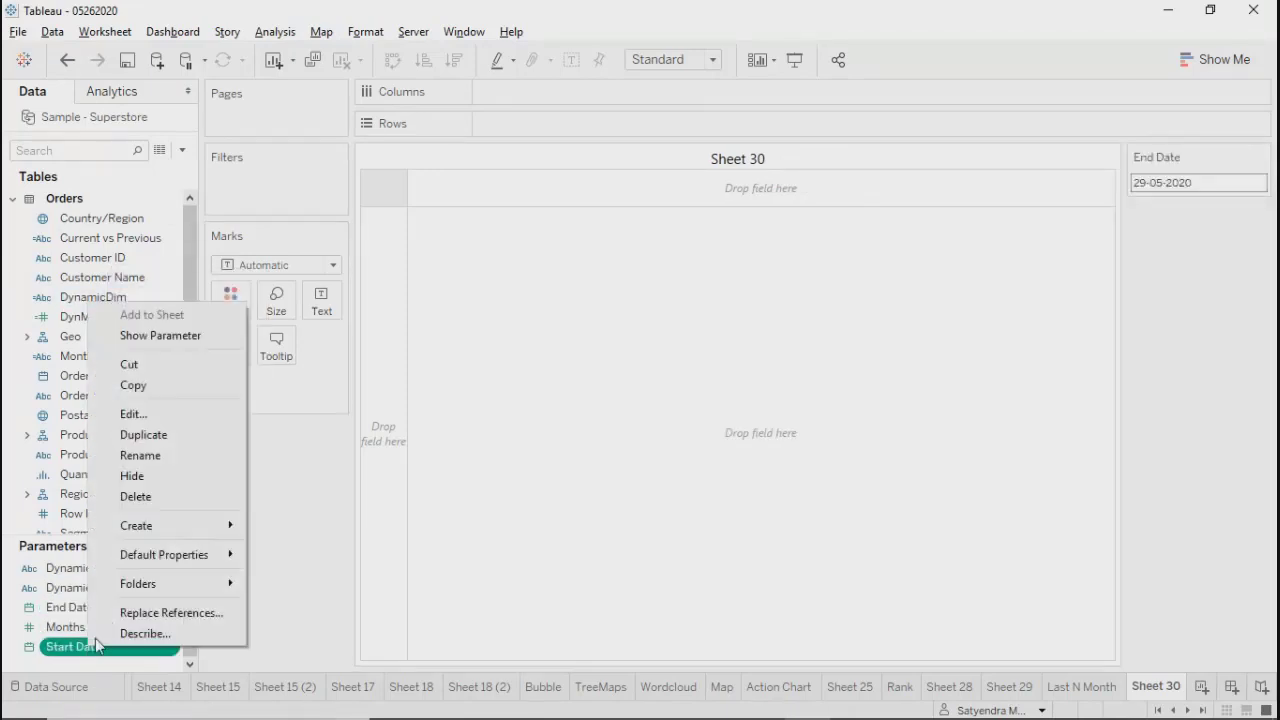
click(172, 340)
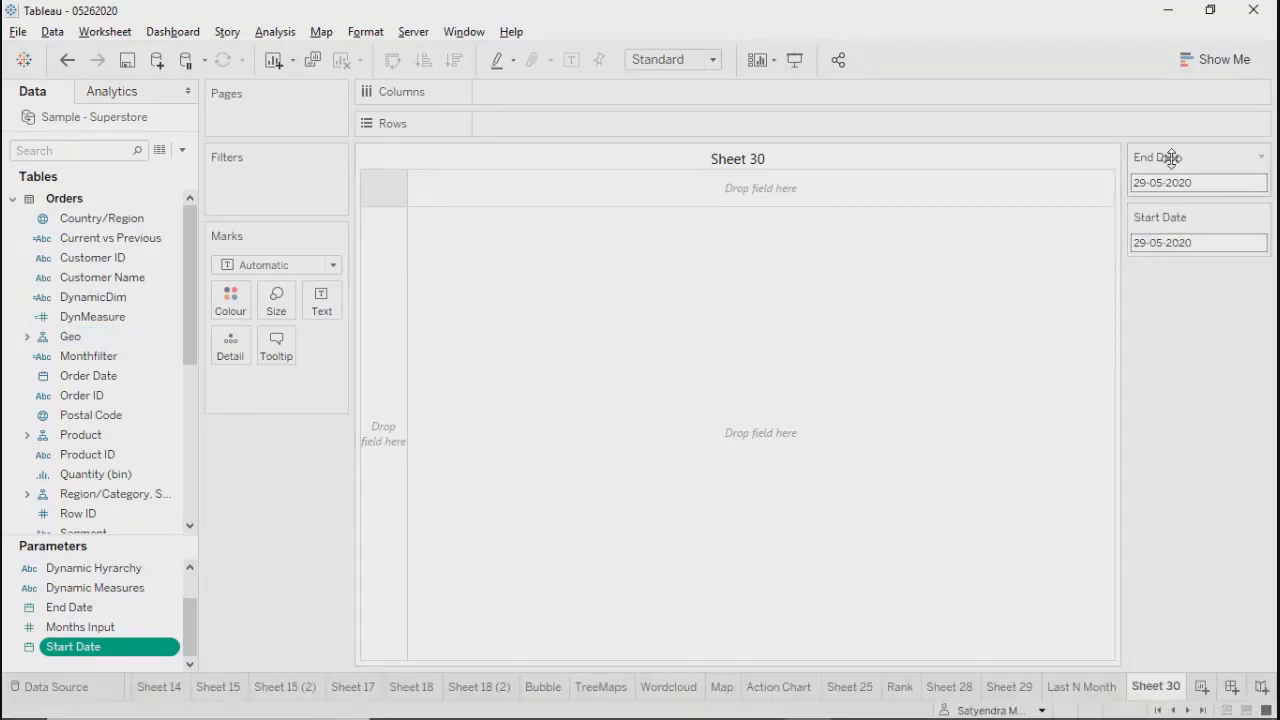
drag(1171, 157, 1074, 274)
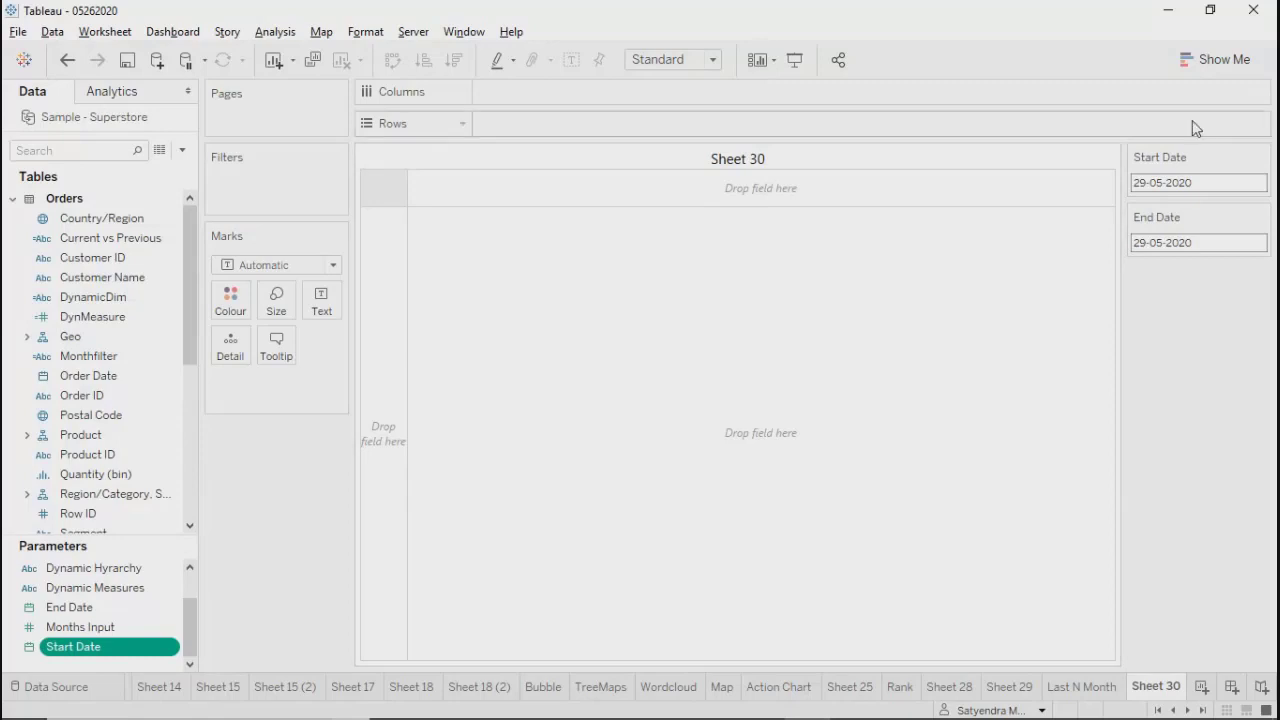
Step: Examine the calendar pickers of the Start Date and End Date parameter controls
click(1206, 182)
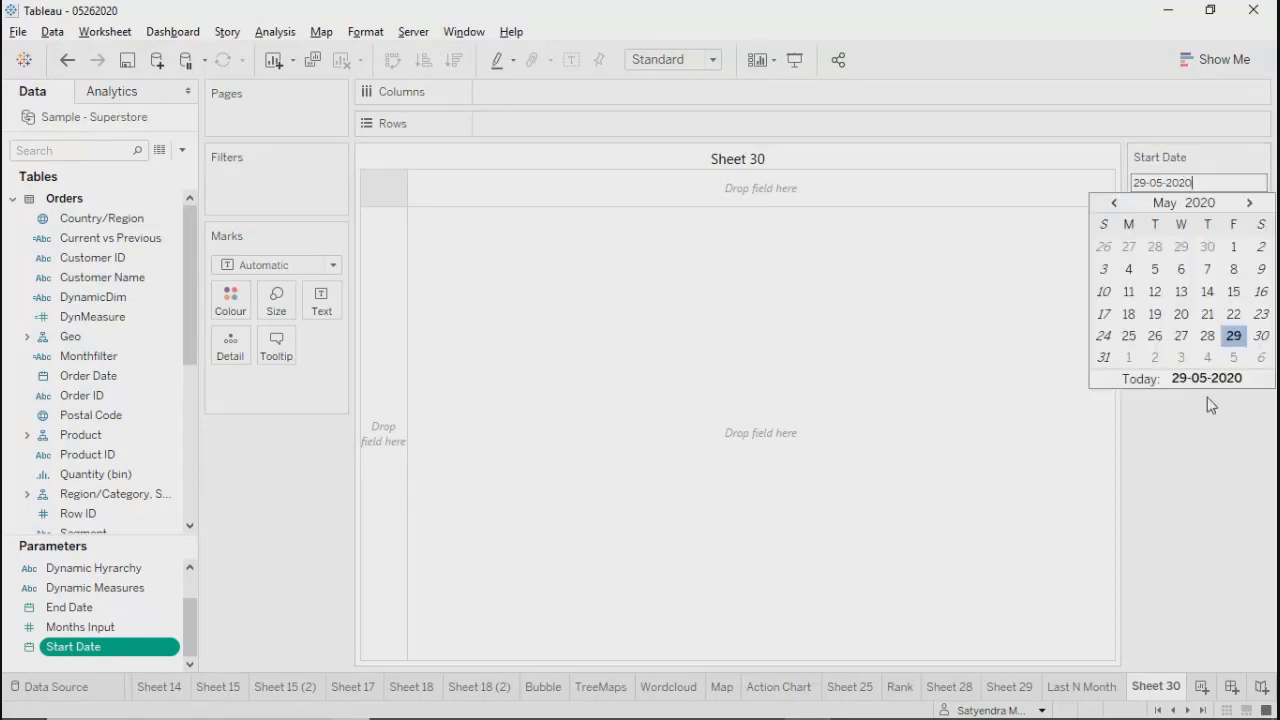
click(1203, 243)
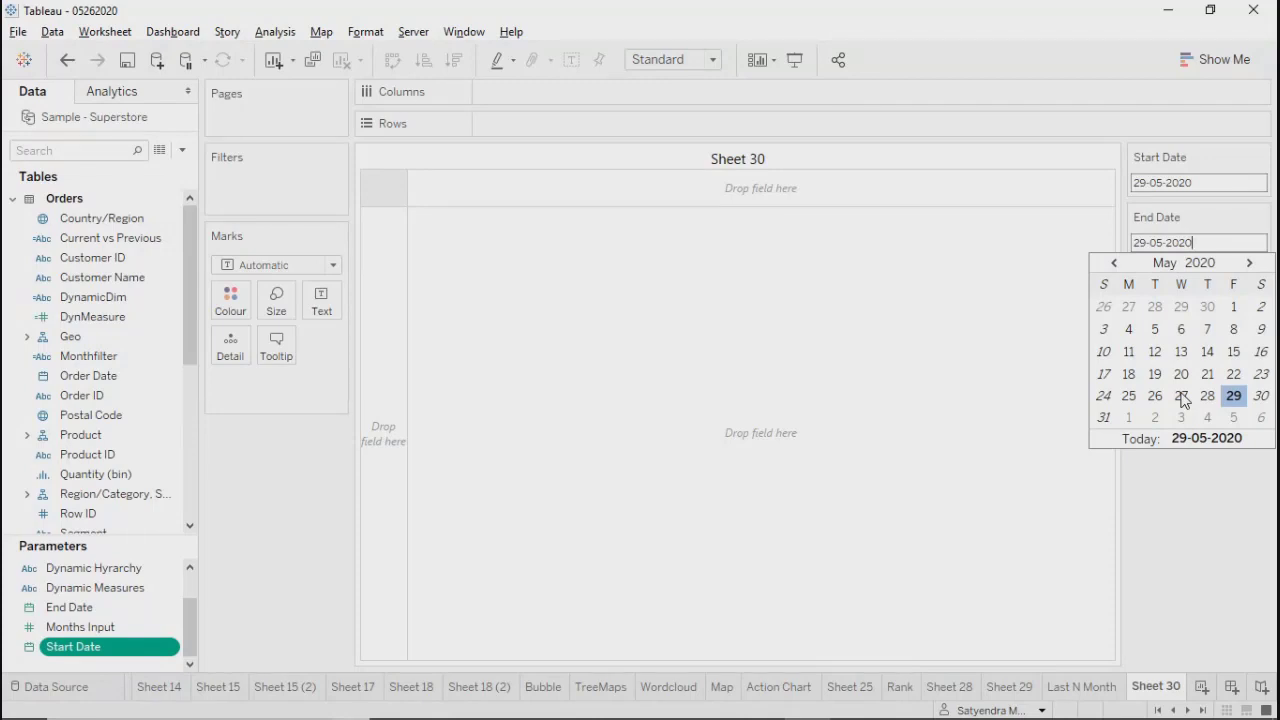
click(1220, 596)
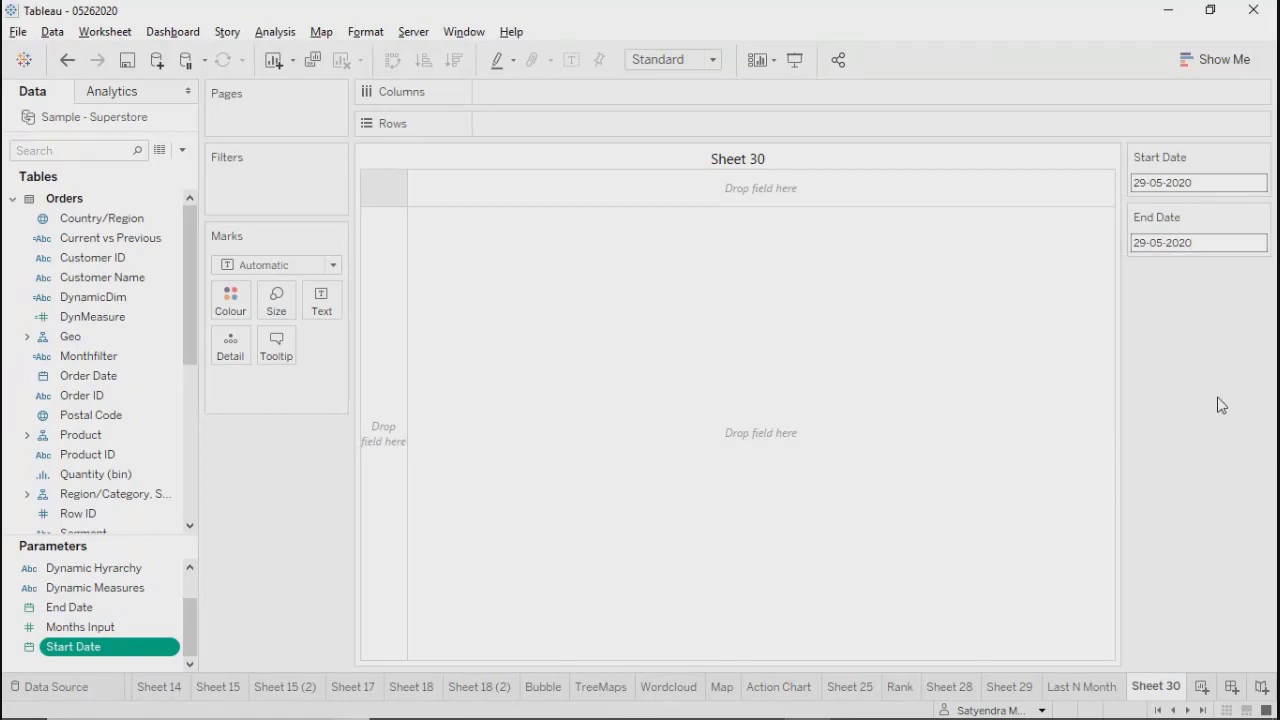
click(1198, 243)
click(1194, 182)
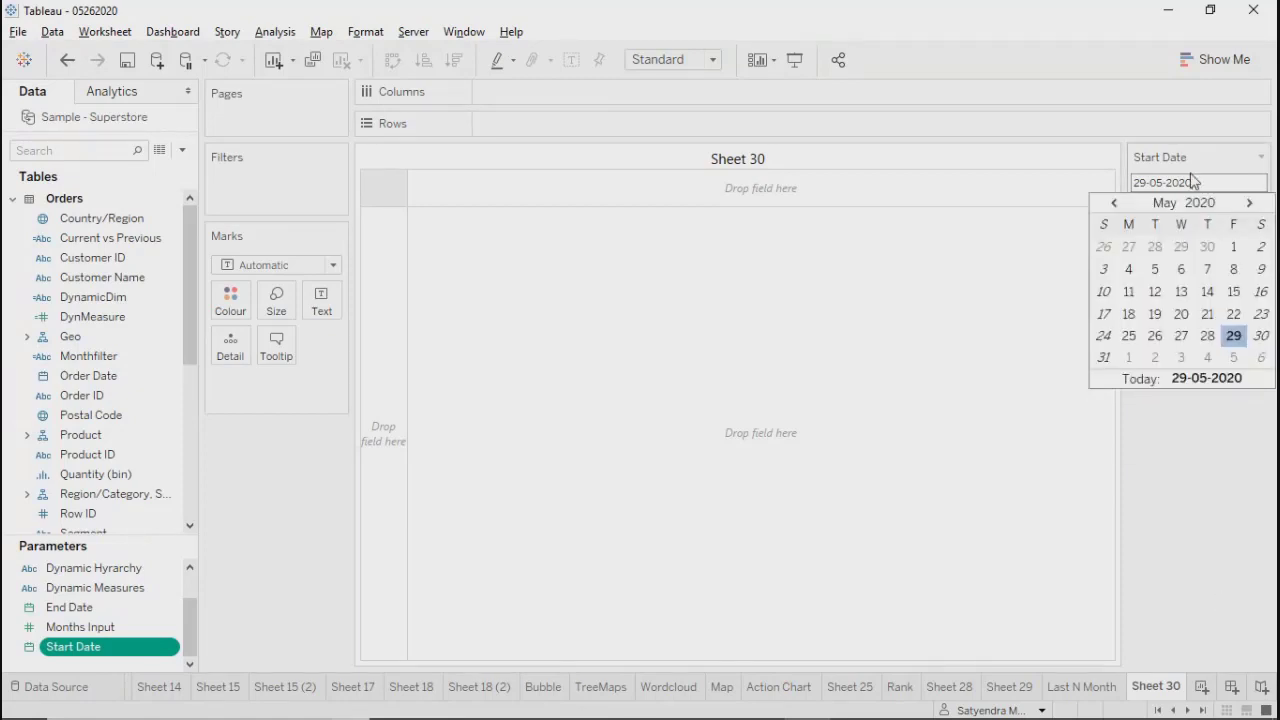
click(1115, 204)
click(1183, 477)
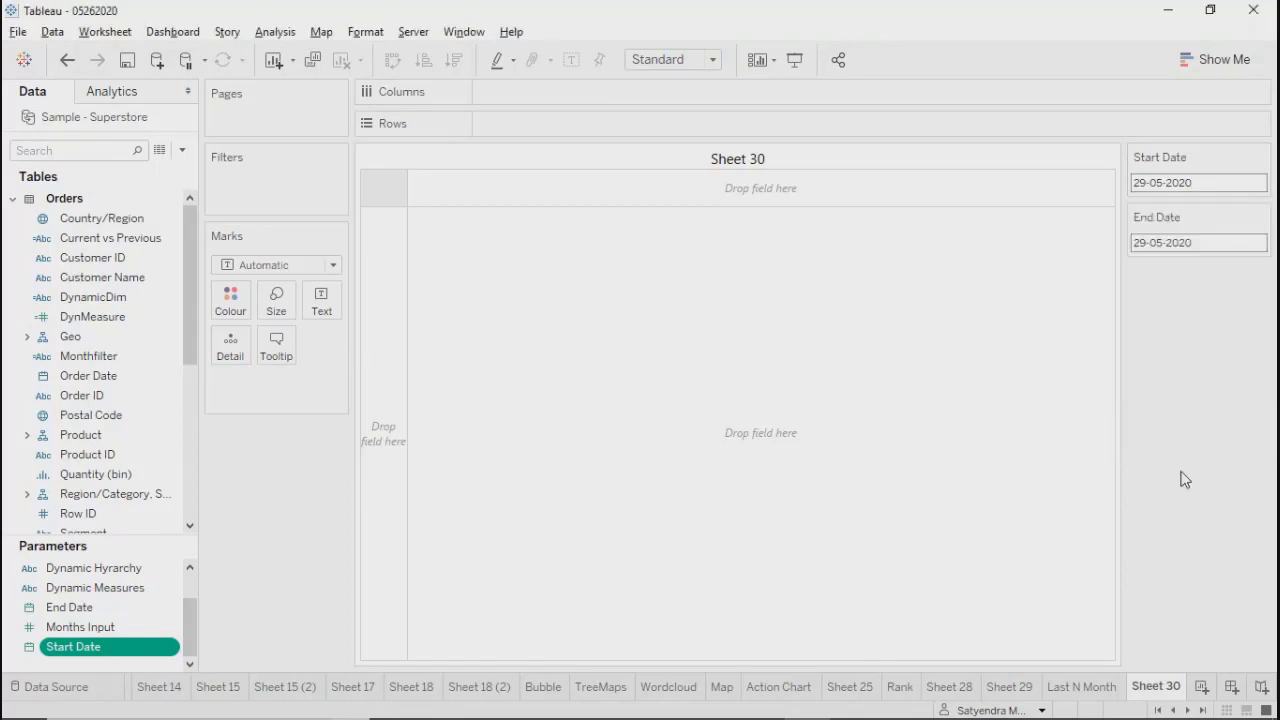
Step: Open the Start Date parameter for editing, review its value options, and set its allowable values to Range
click(1261, 157)
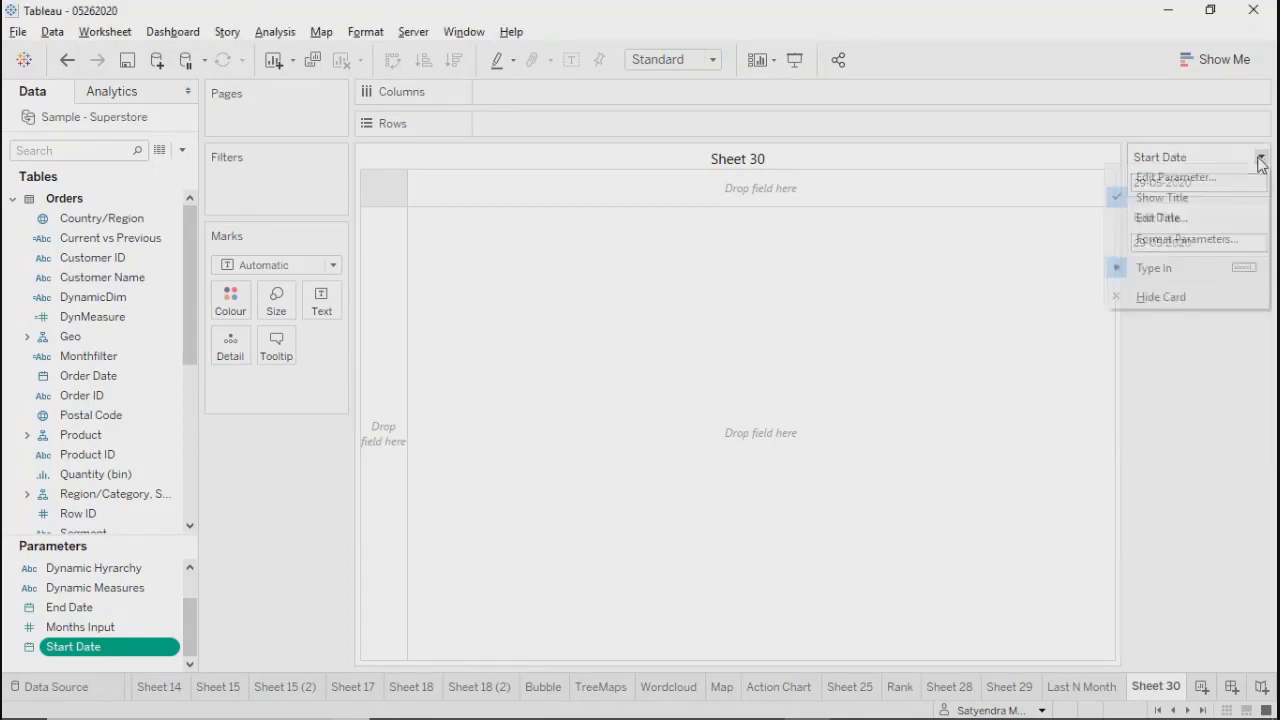
click(1161, 176)
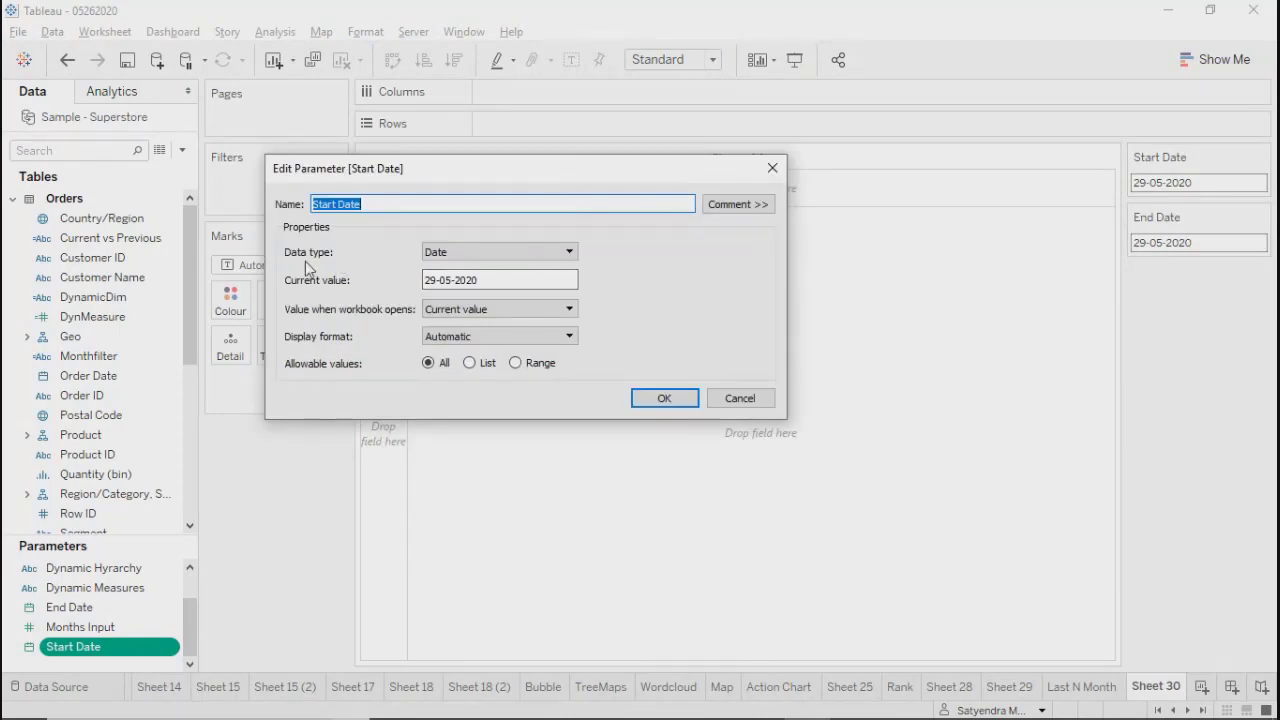
click(503, 279)
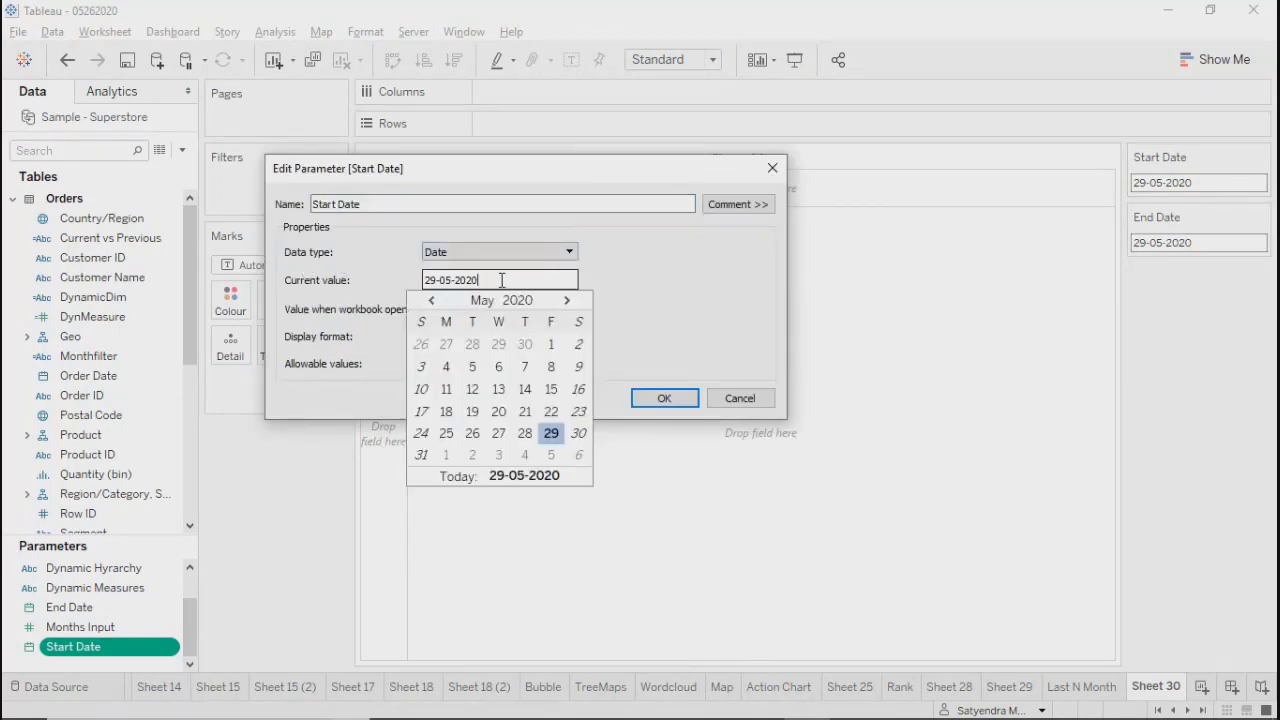
click(730, 303)
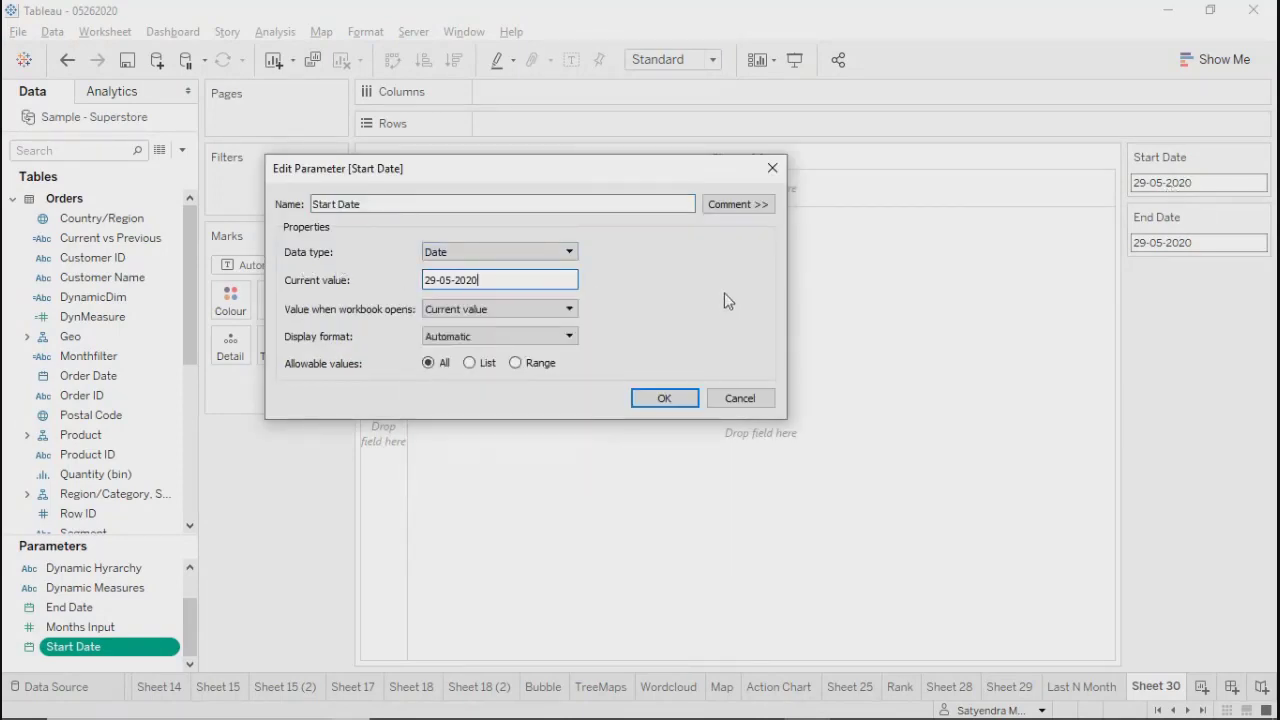
click(430, 318)
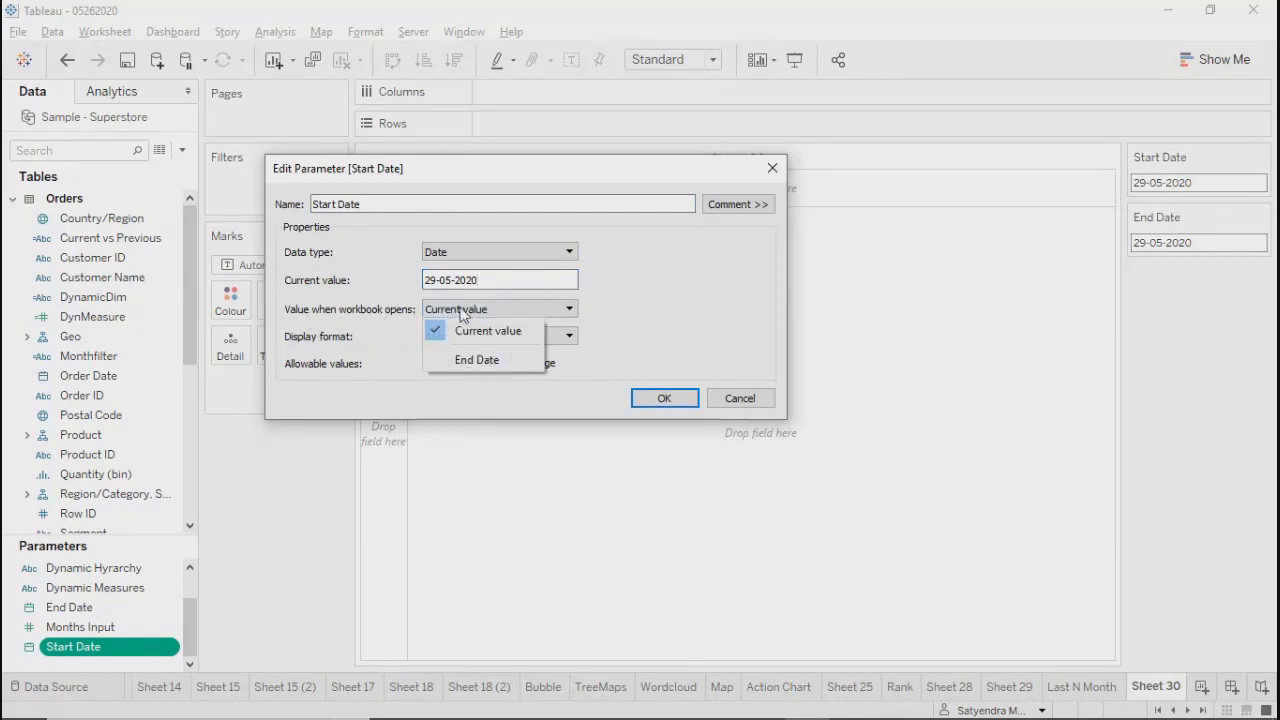
click(649, 327)
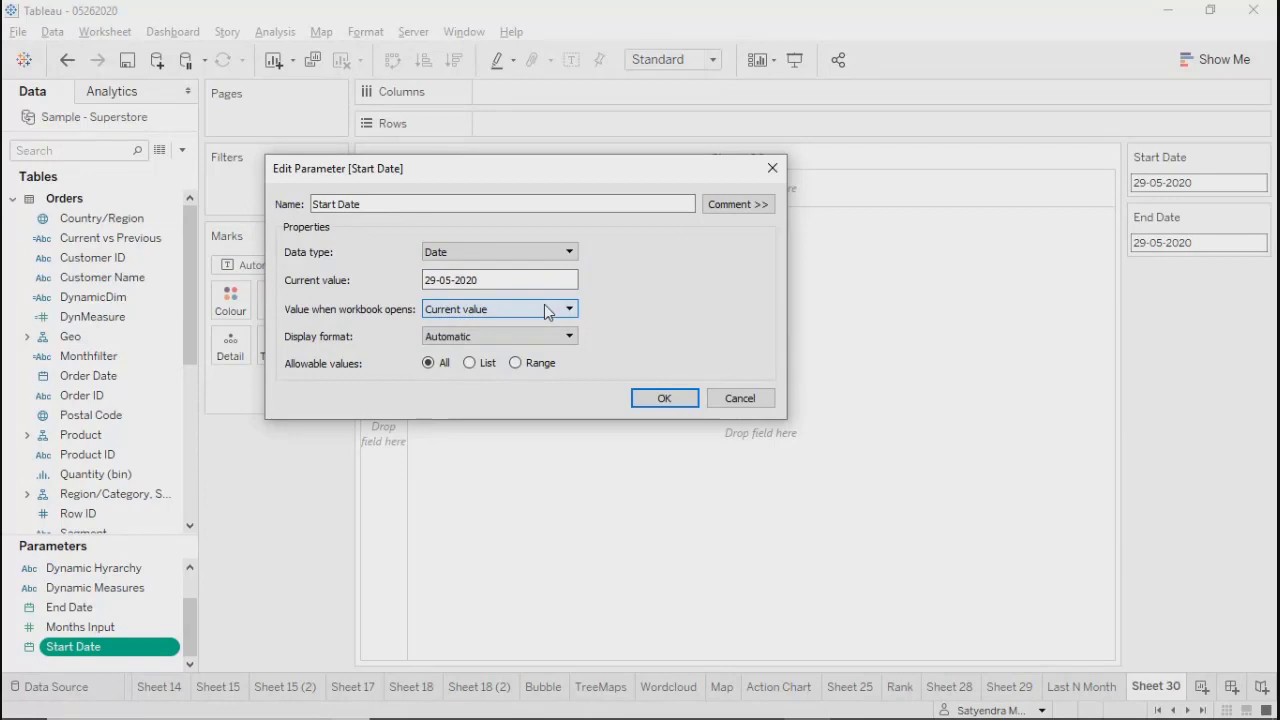
click(469, 363)
click(516, 364)
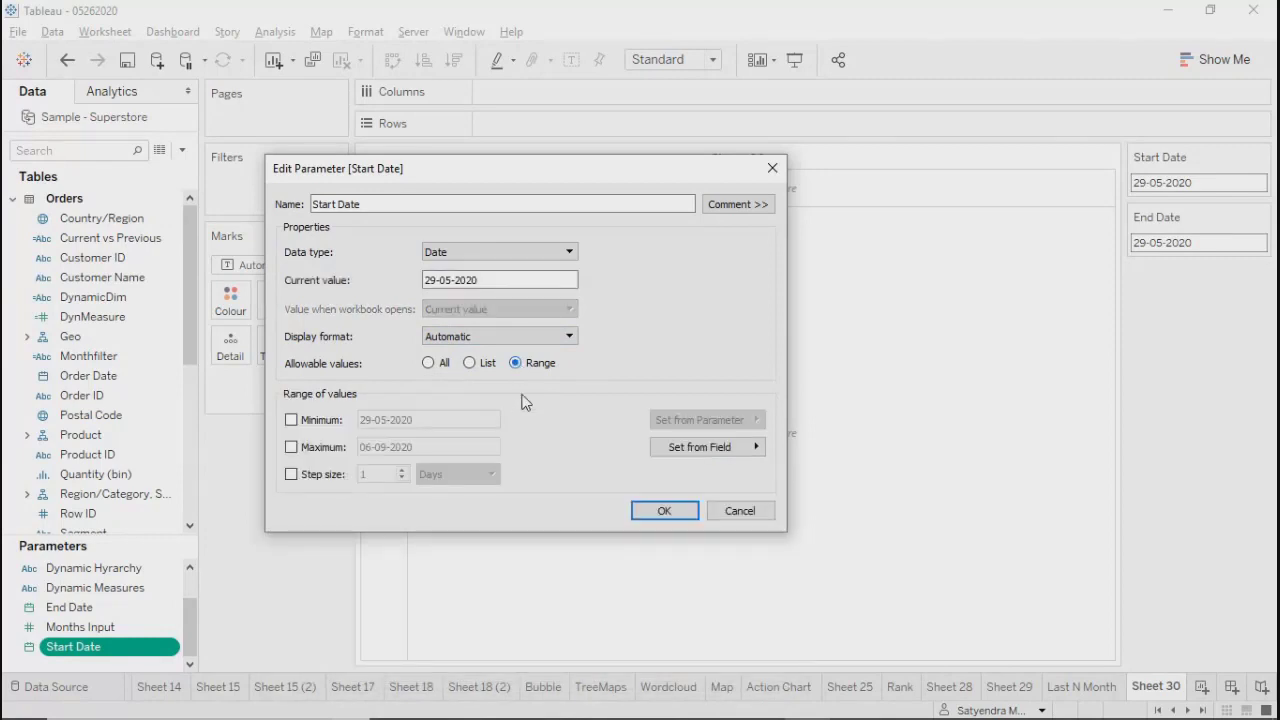
Step: Enable the minimum limit of the Start Date parameter's range and set it to 01-01-2016
click(291, 420)
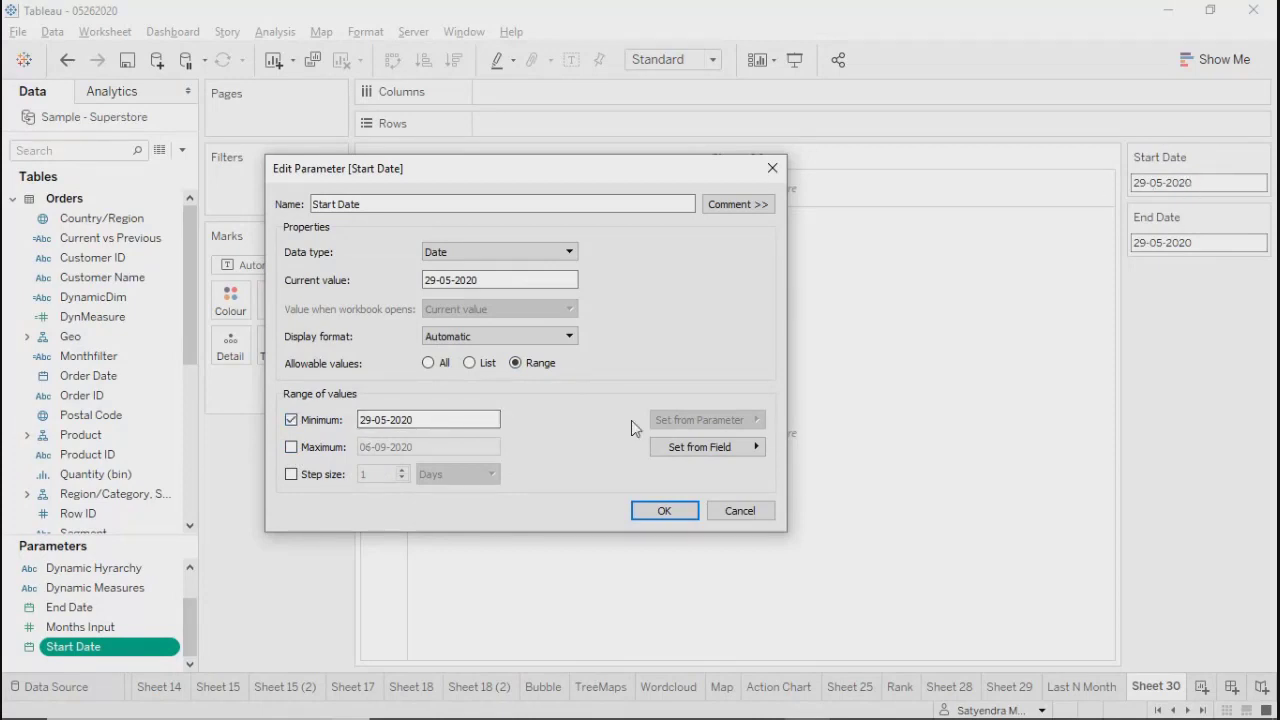
click(431, 421)
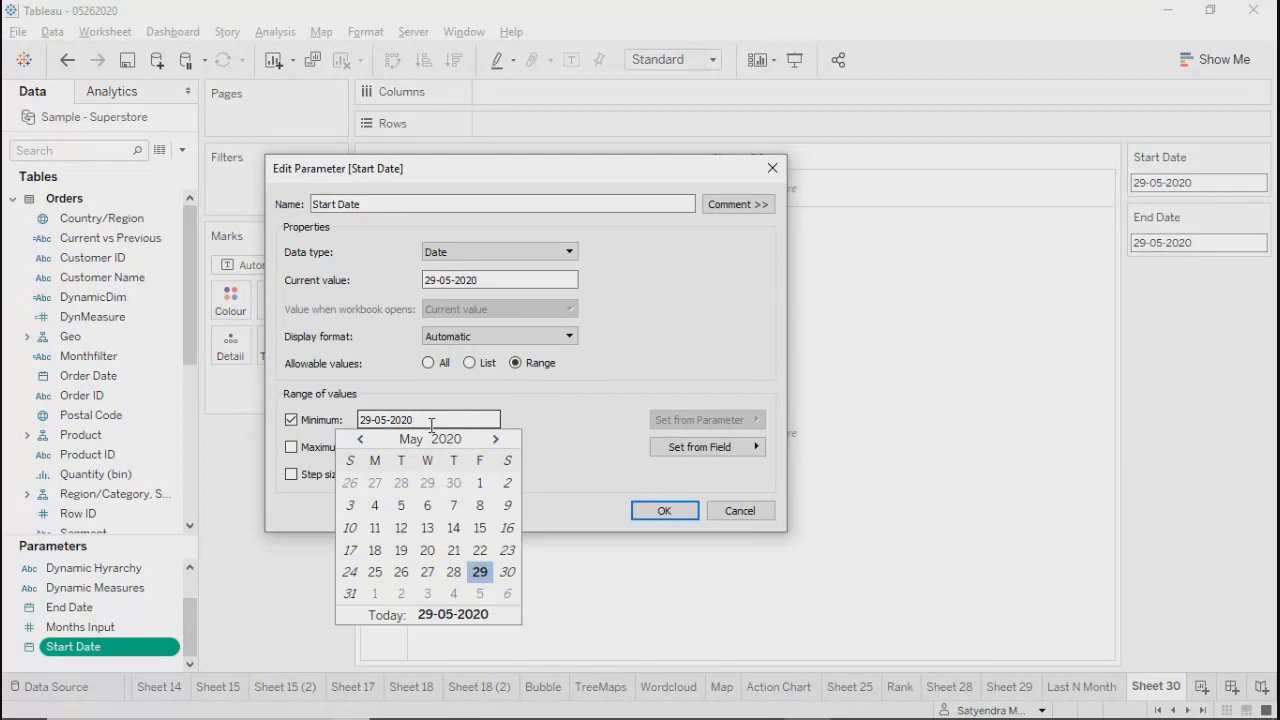
click(360, 439)
click(360, 439)
click(360, 439)
click(360, 439)
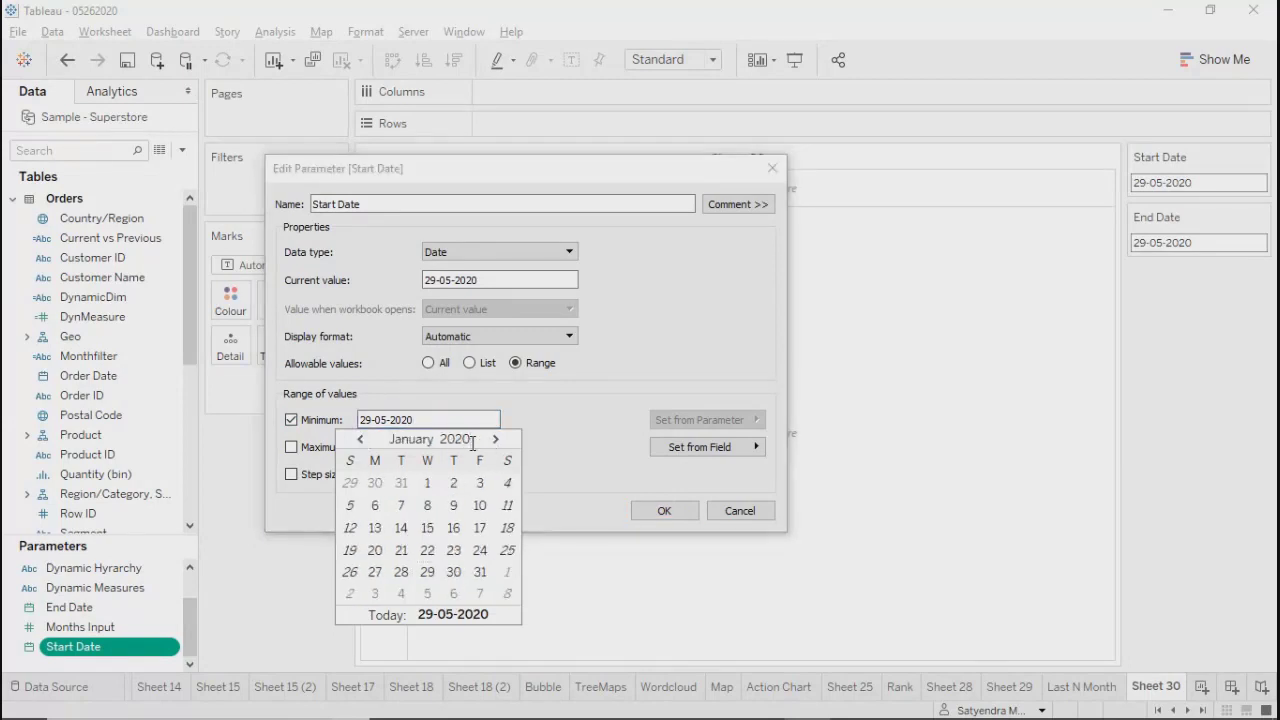
text(2016)
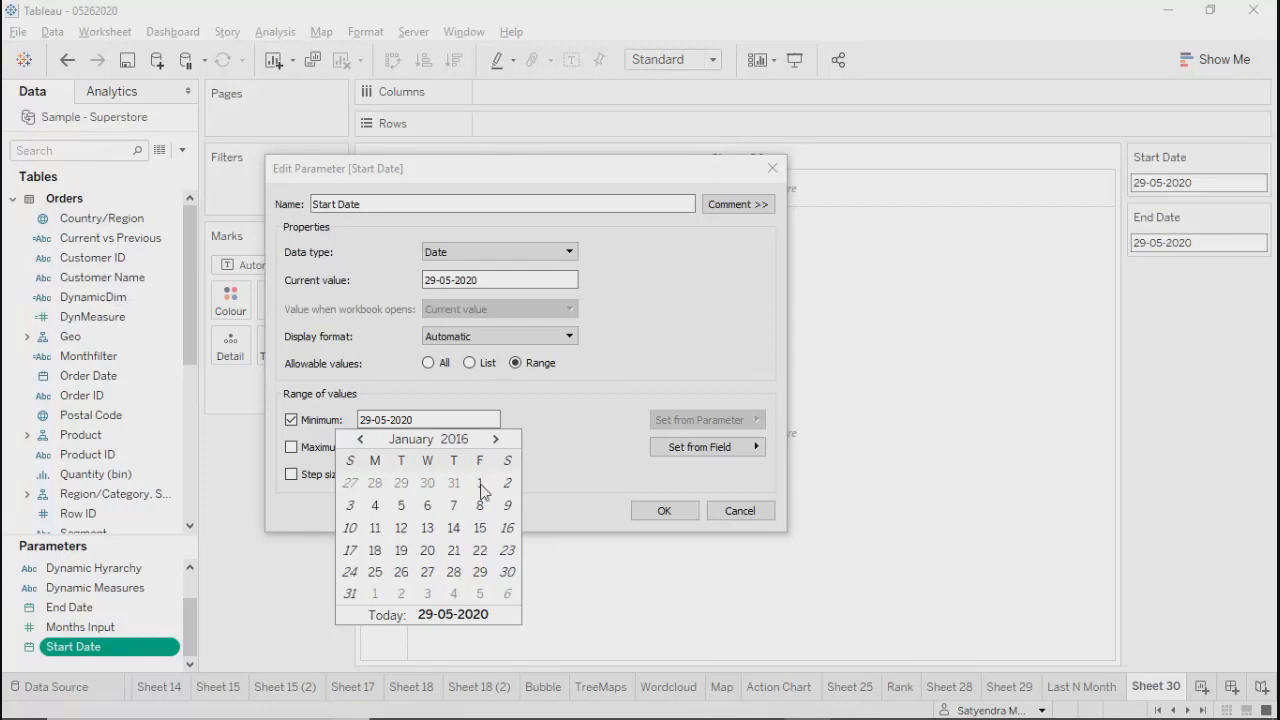
click(486, 482)
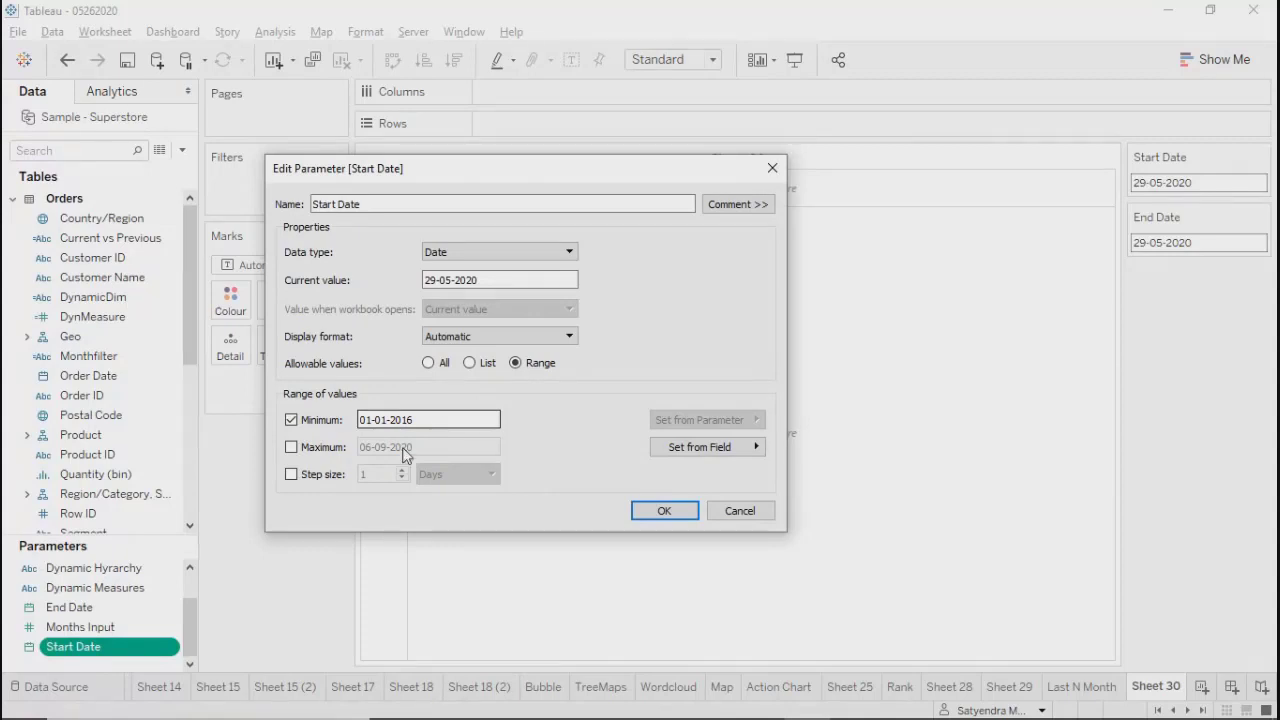
Step: Enable the maximum limit of the Start Date range, set it to 31-01-2020 and apply the parameter changes
click(291, 447)
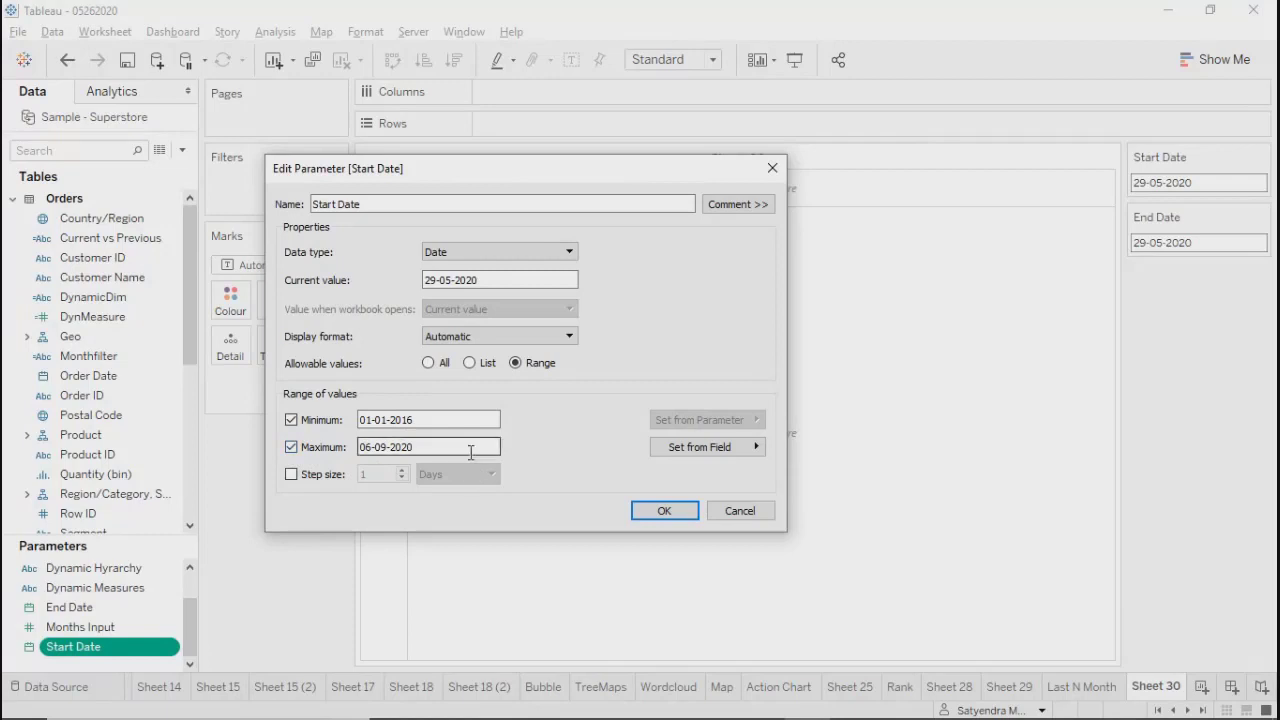
click(467, 449)
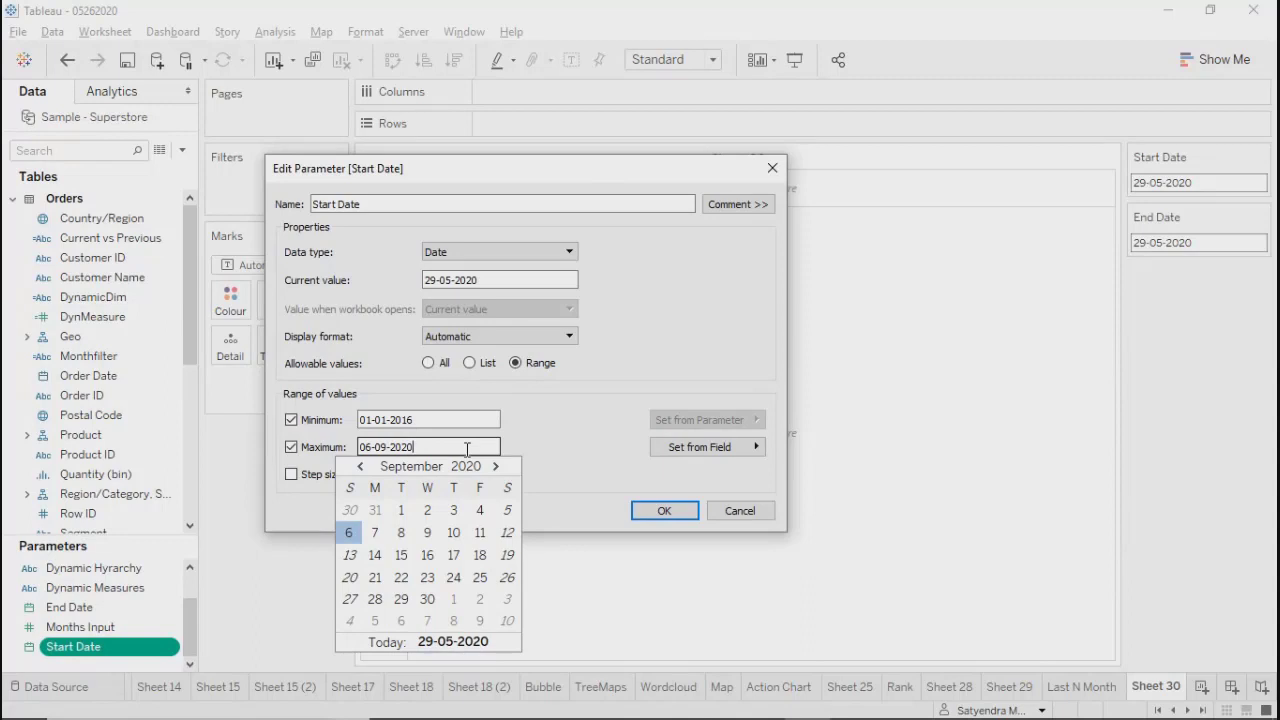
click(361, 467)
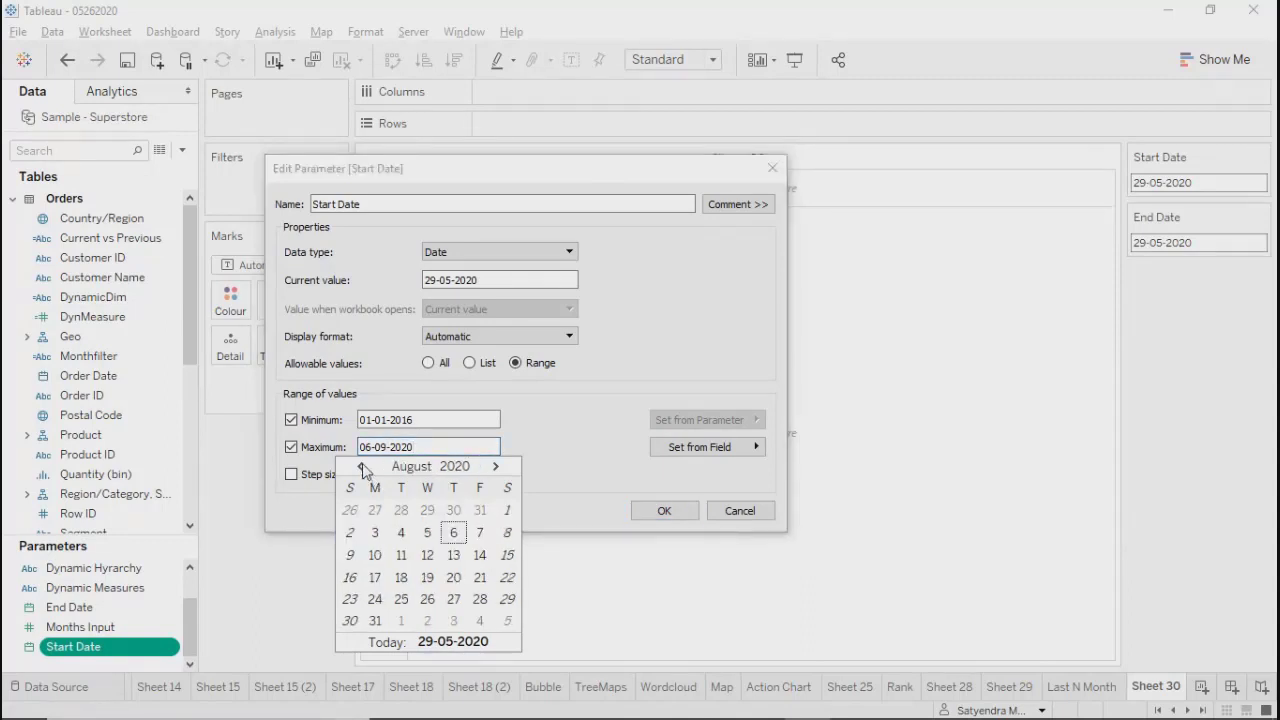
click(362, 467)
click(362, 467)
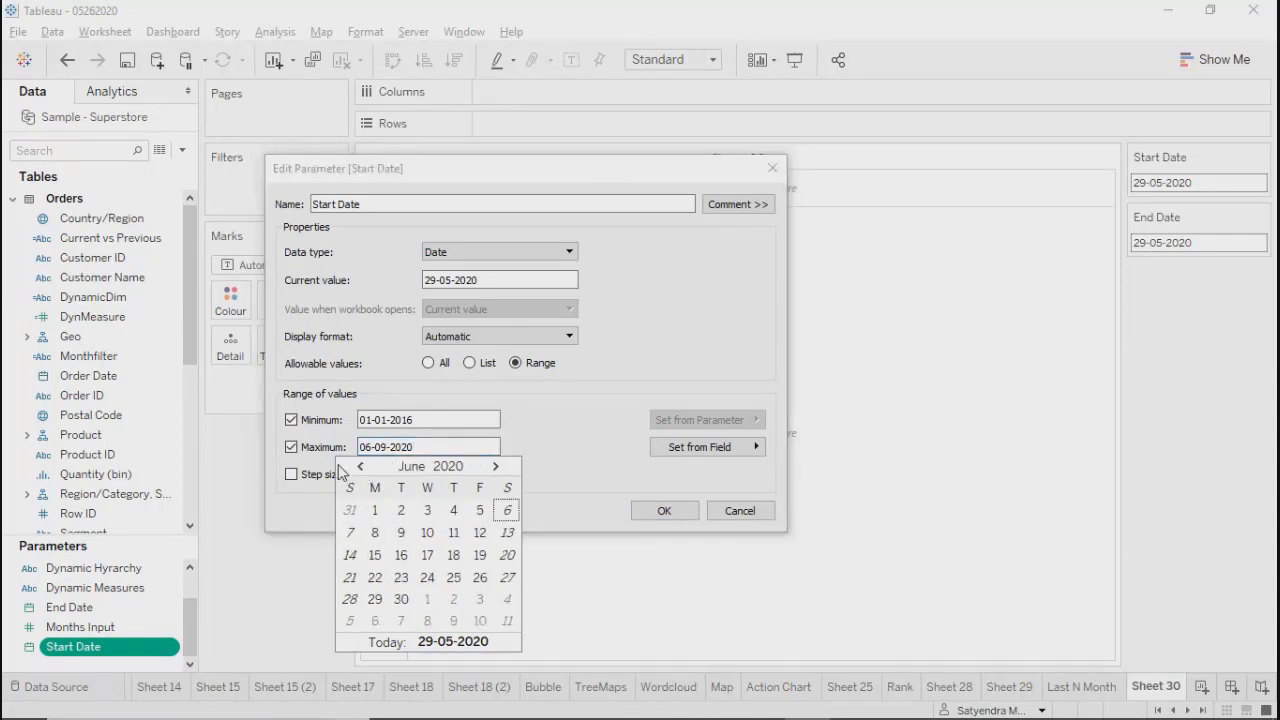
click(361, 467)
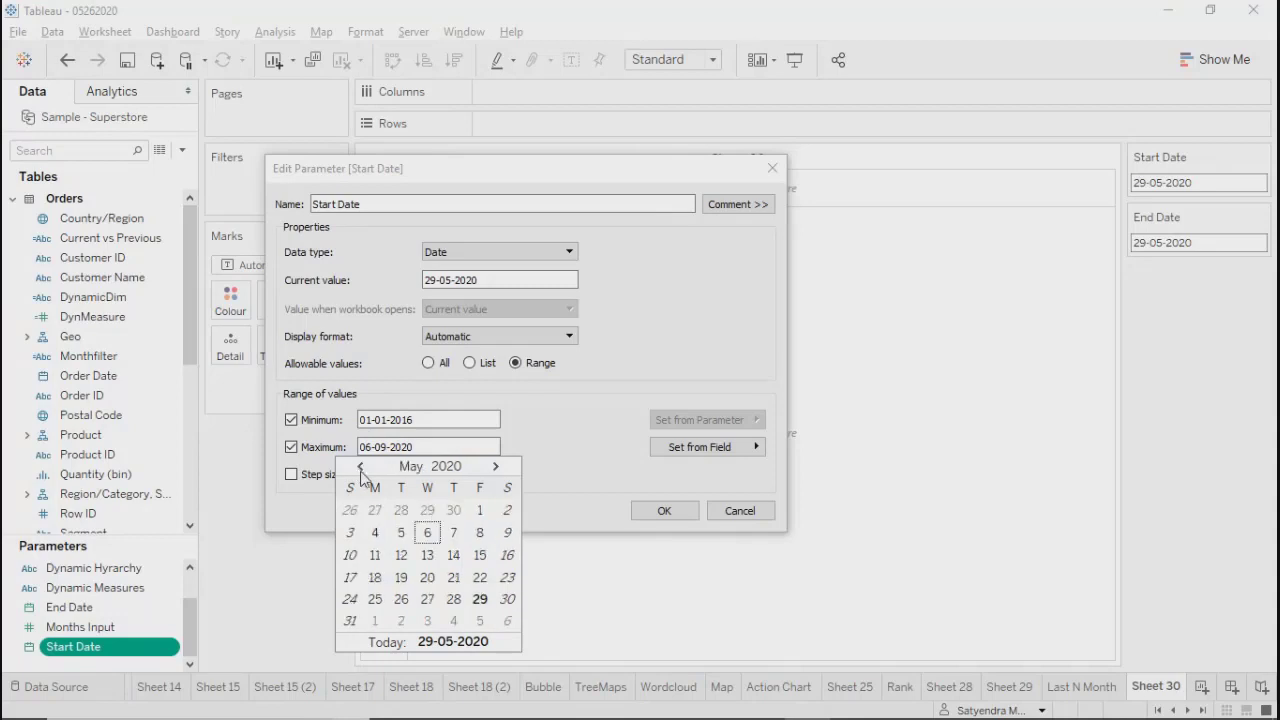
click(361, 467)
click(361, 467)
click(361, 467)
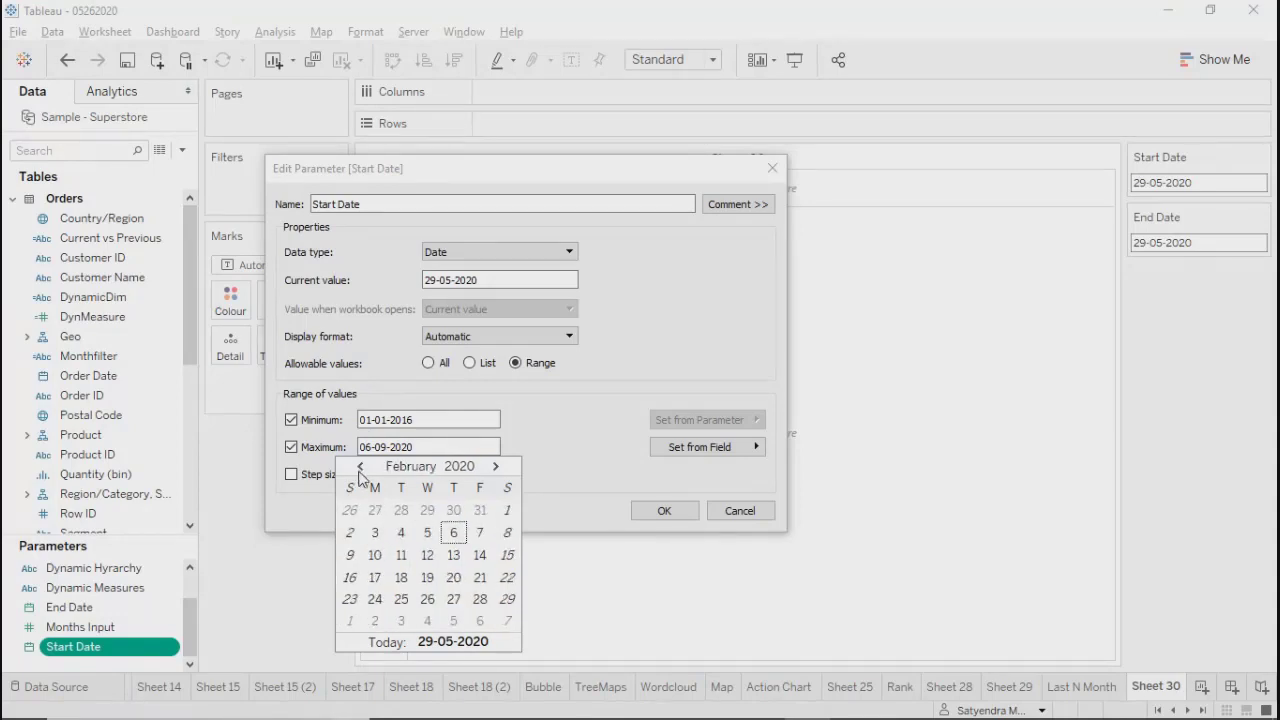
click(360, 467)
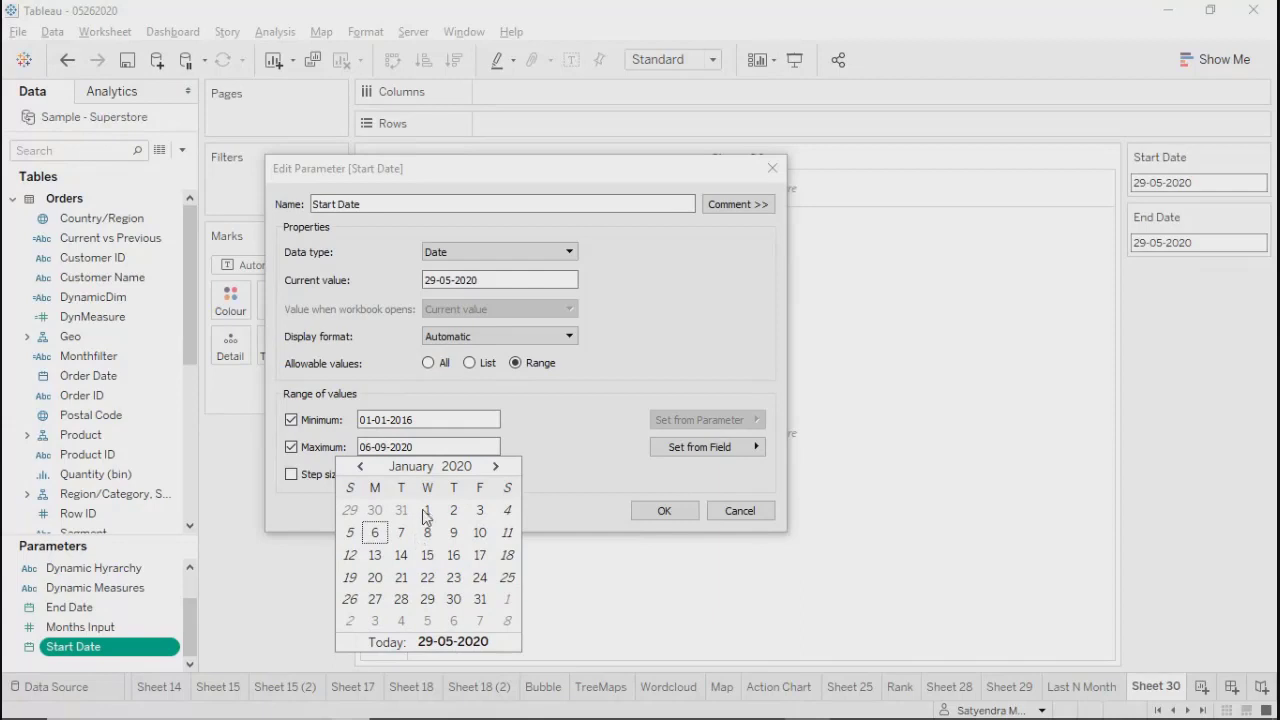
click(480, 599)
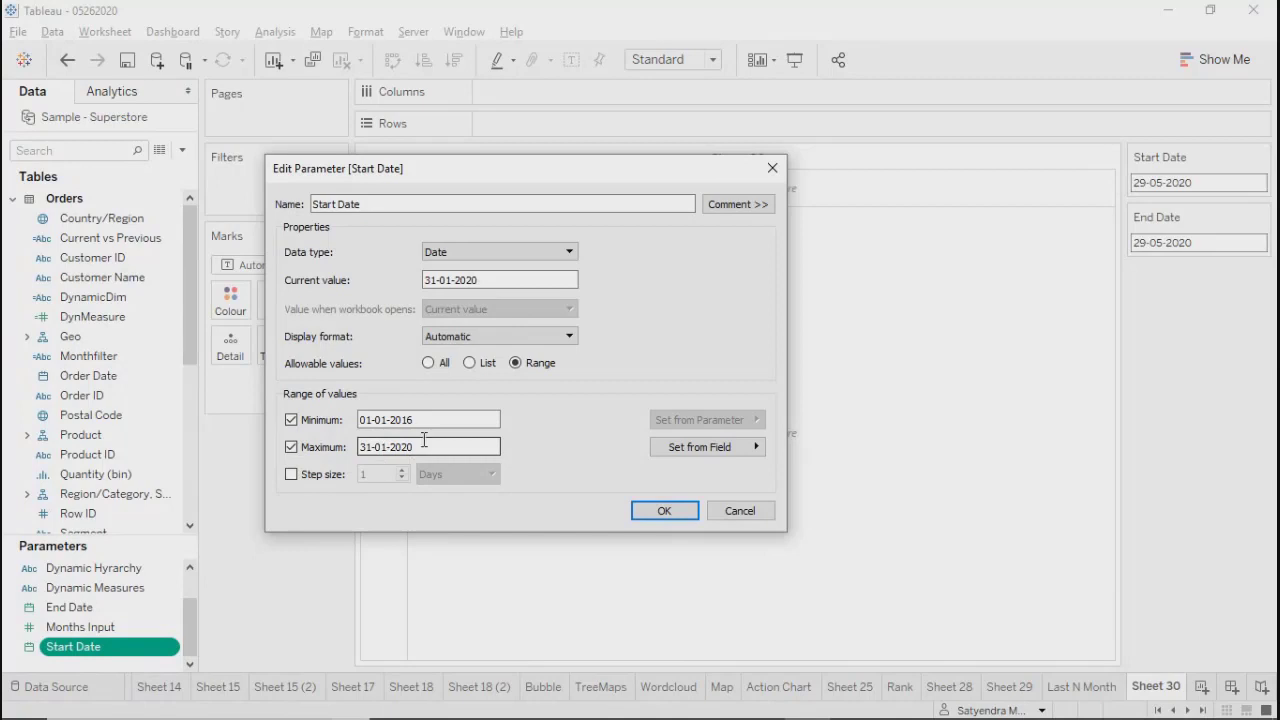
click(658, 510)
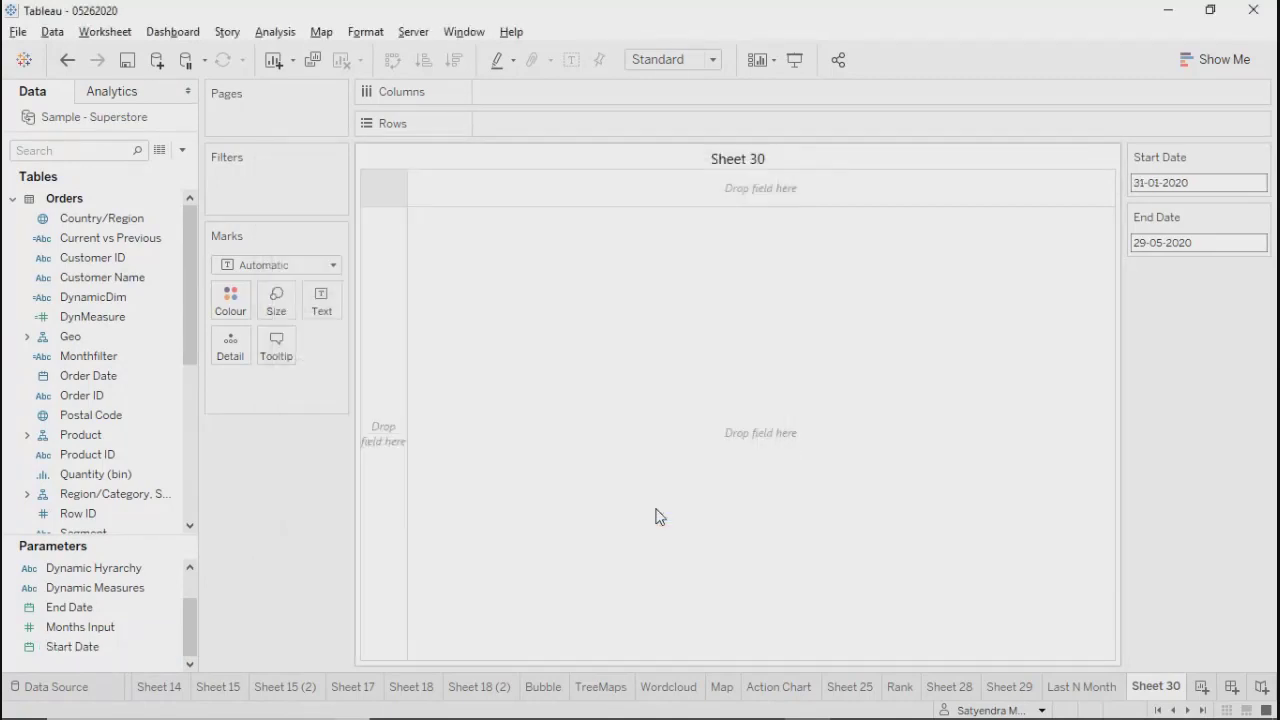
Step: Set the Start Date parameter control on Sheet 30 to 17-12-2019
click(1232, 183)
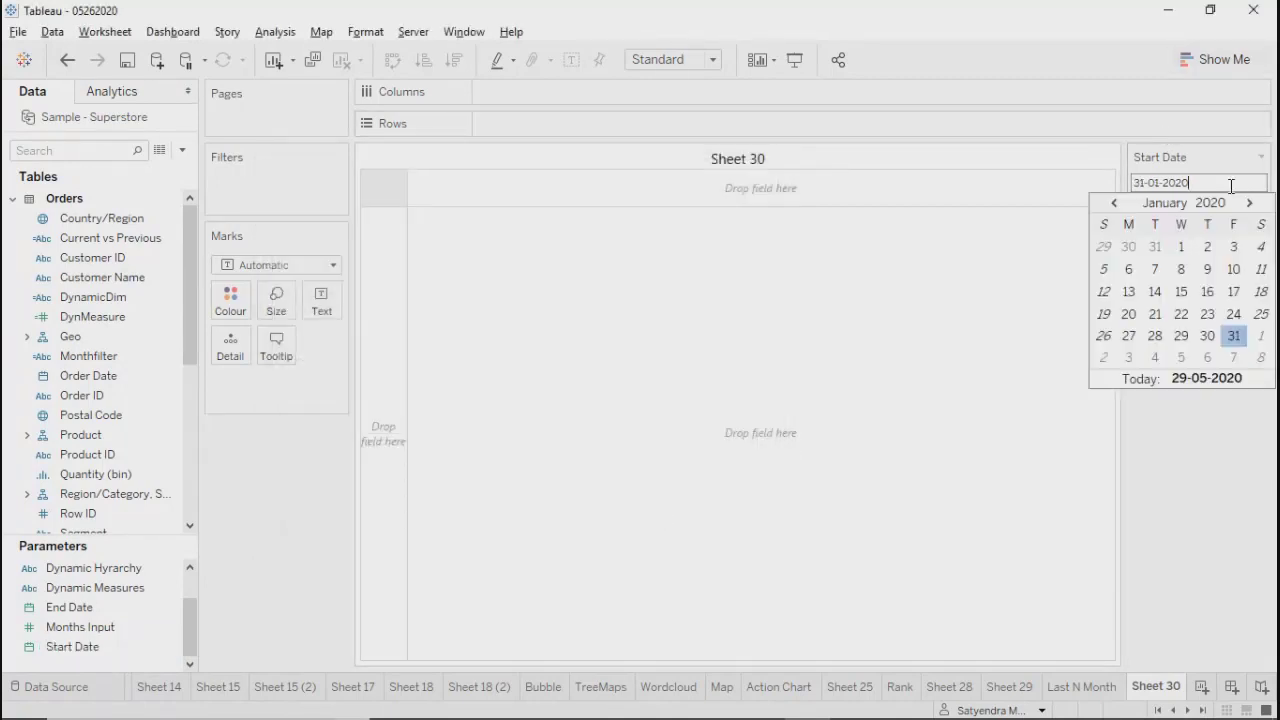
click(1115, 204)
click(1155, 314)
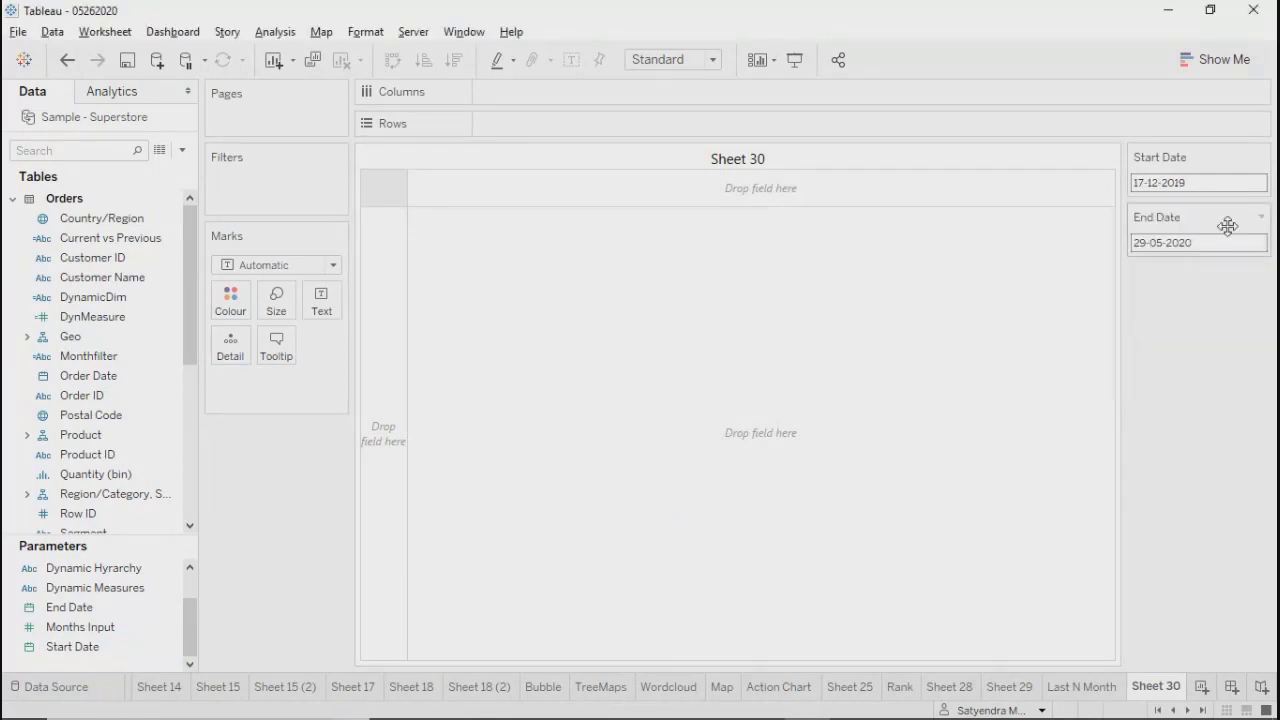
Step: Examine the Start Date control's calendar at both ends of its allowed range, January 2020 and January 2016, without picking a date
click(1214, 182)
click(1248, 204)
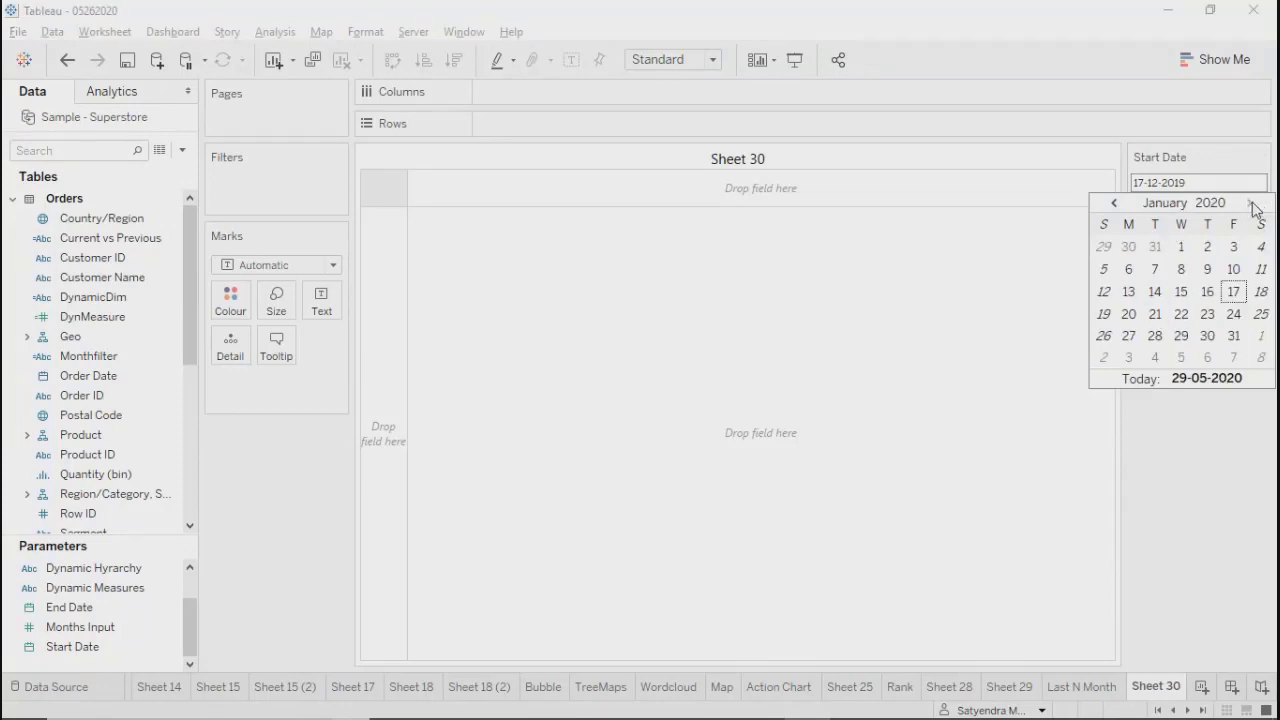
click(1212, 203)
key(BackSpace)
key(BackSpace)
text(17)
key(Down)
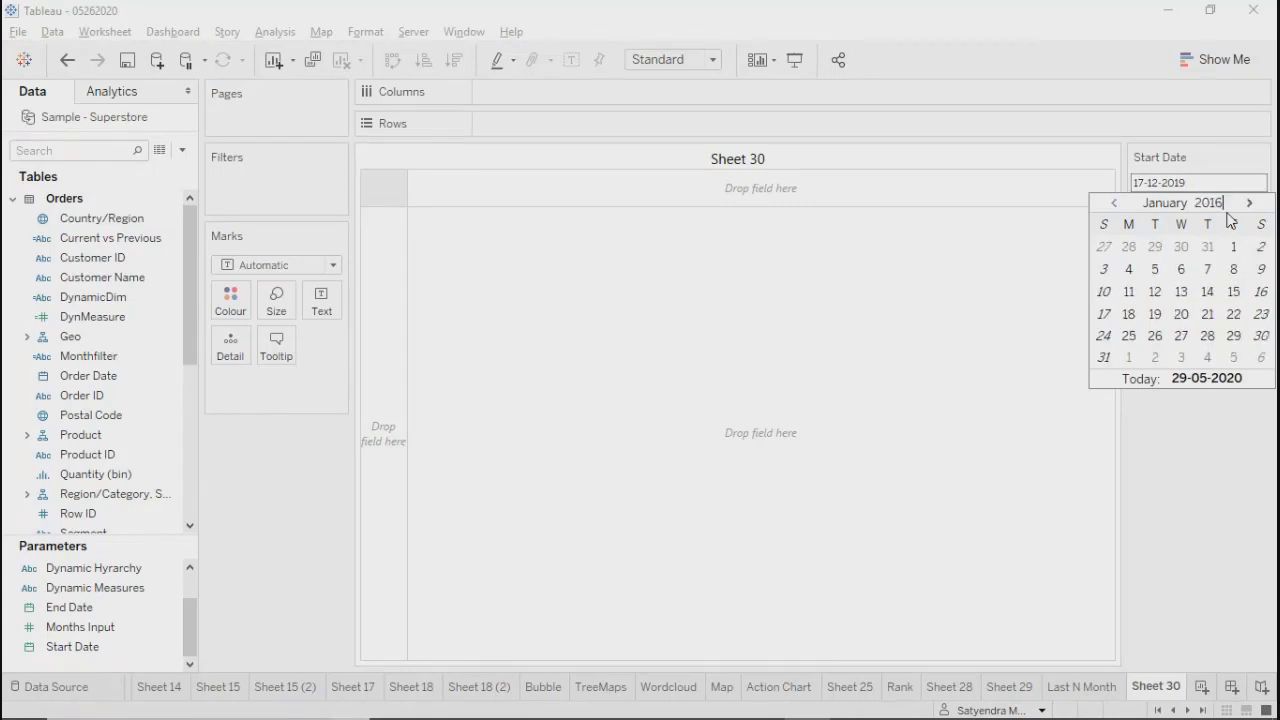
click(1114, 203)
click(1260, 486)
click(1216, 188)
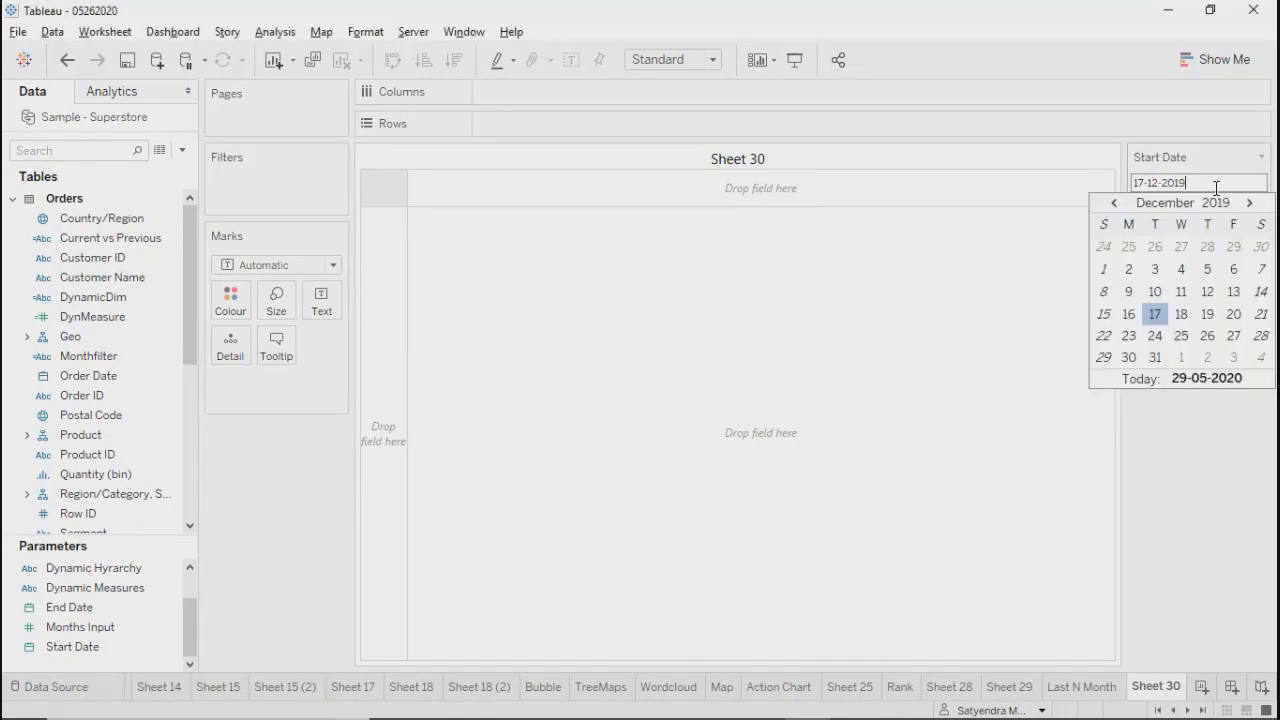
click(1186, 156)
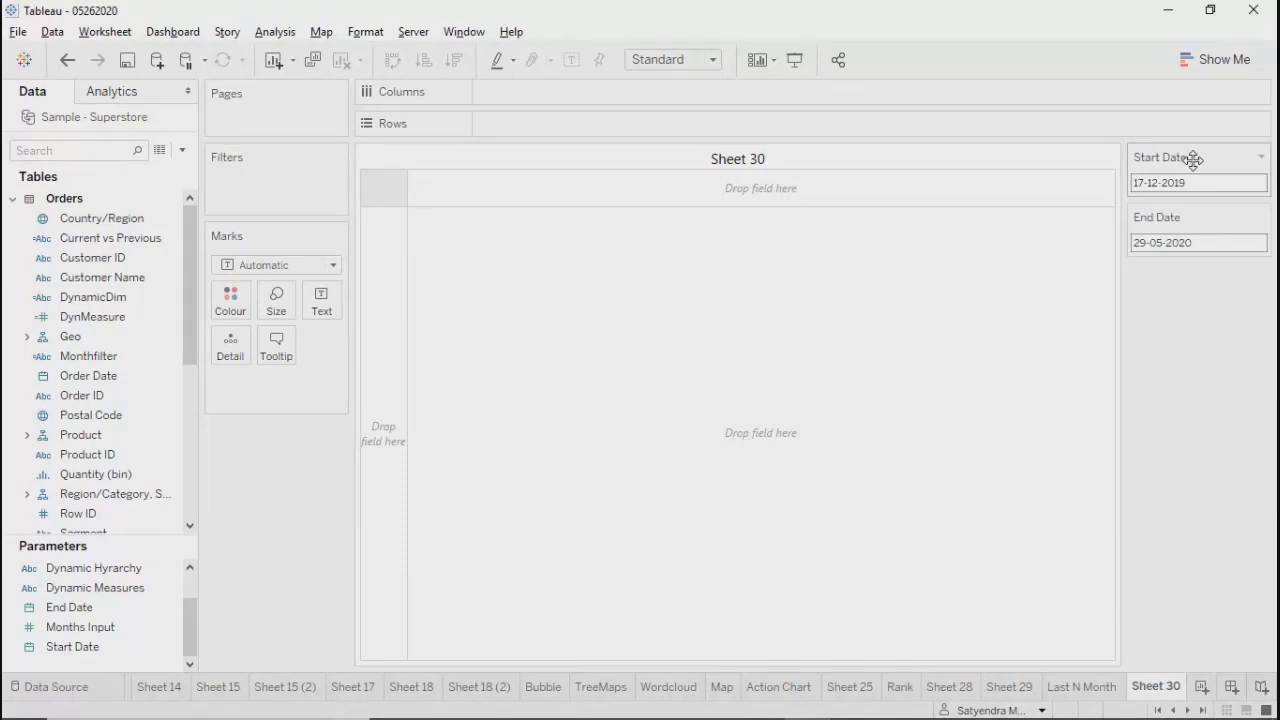
Step: Set the End Date parameter's allowable values to Range with no minimum or maximum limit and apply it
click(1217, 244)
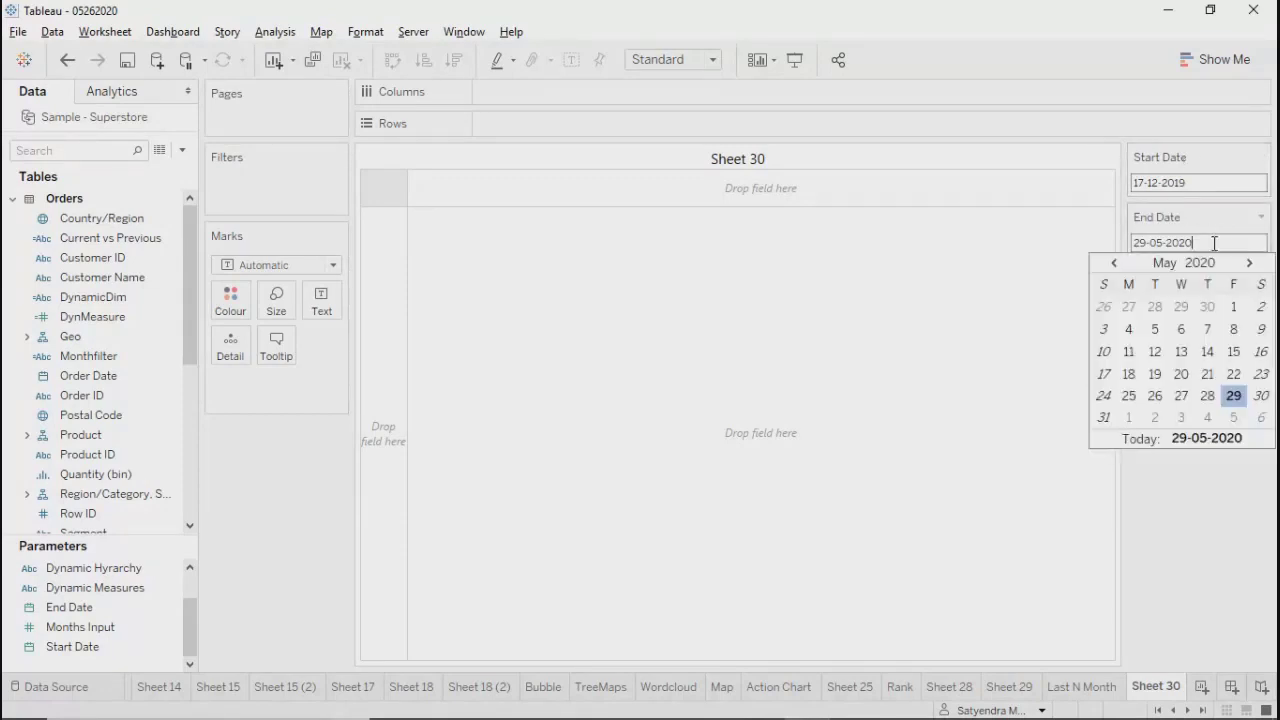
click(1262, 218)
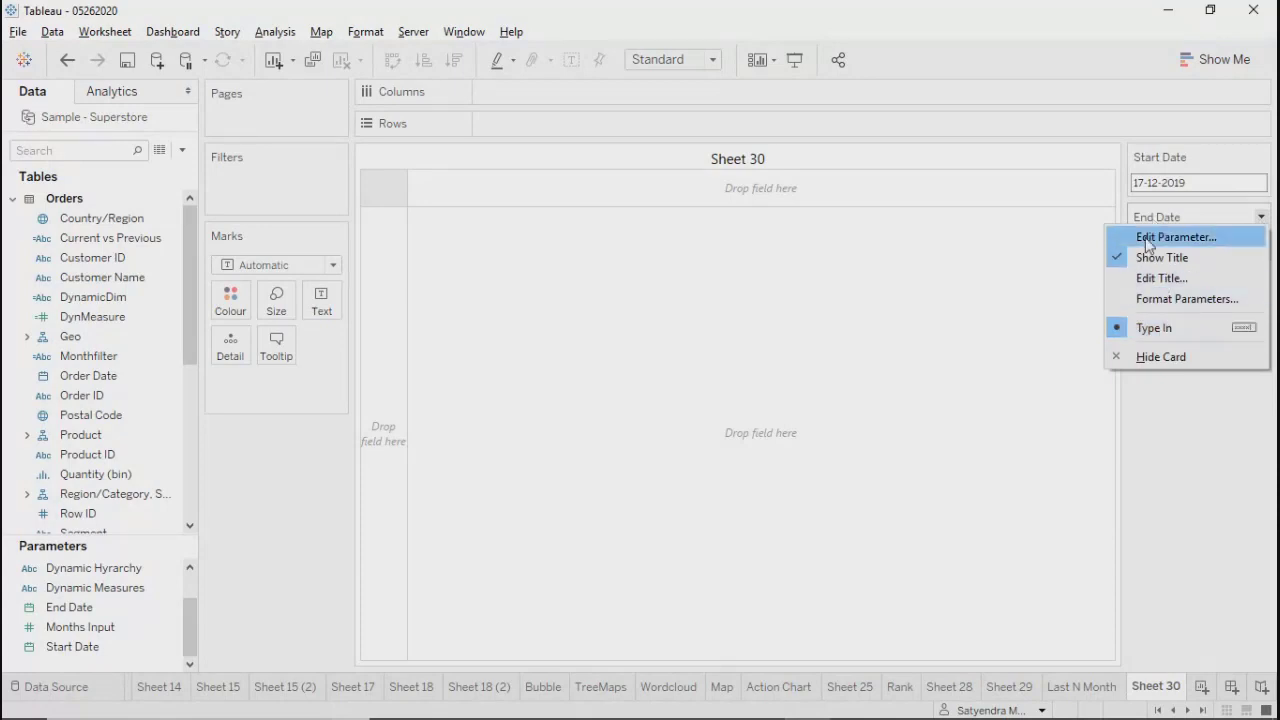
click(1150, 236)
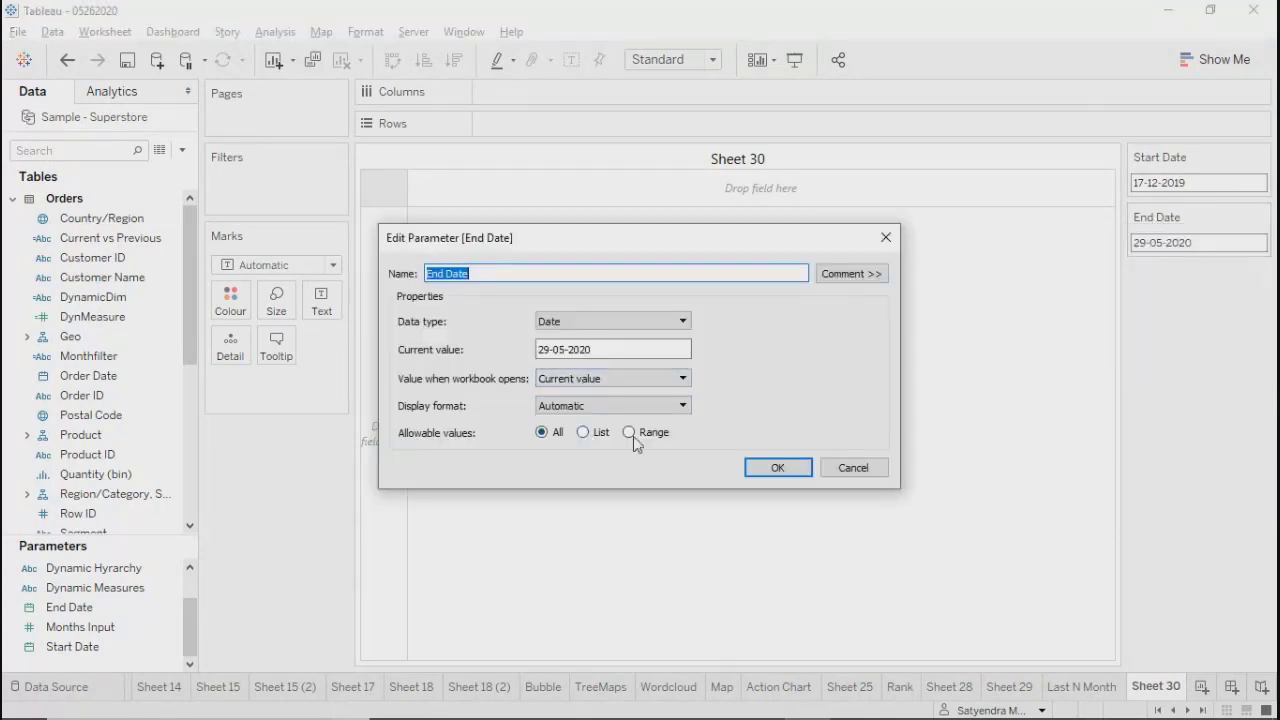
click(651, 438)
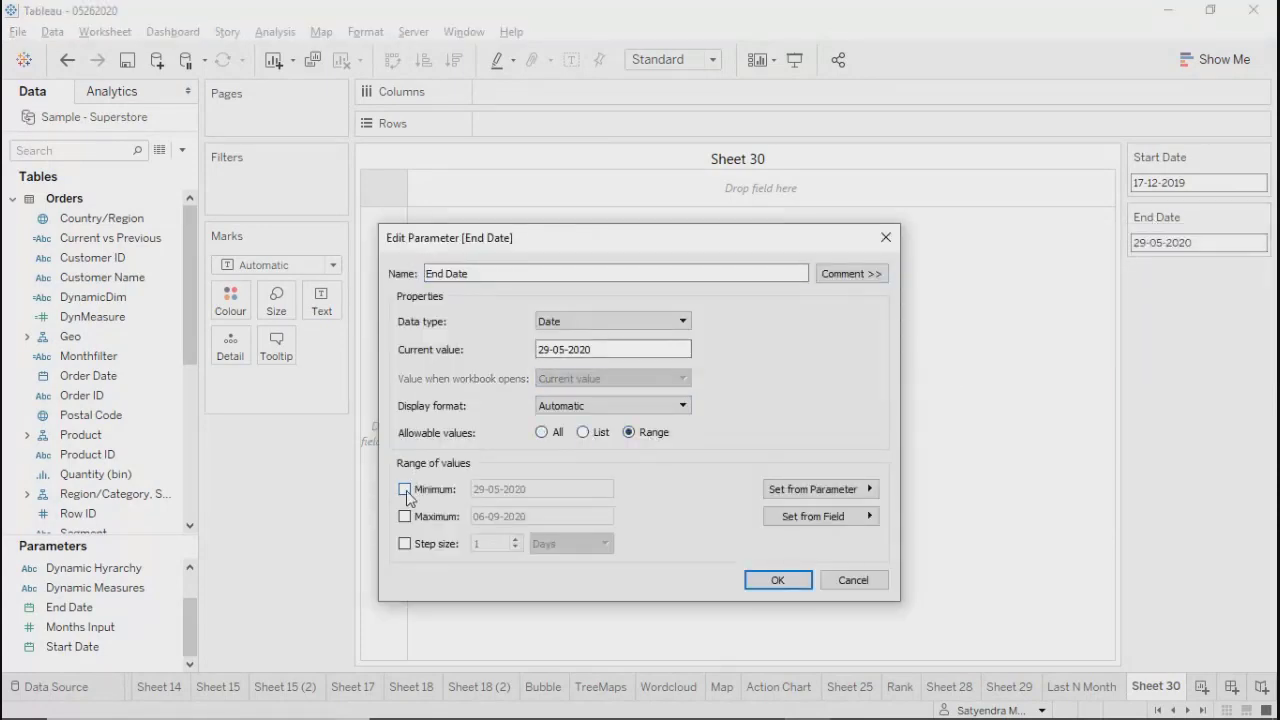
click(405, 489)
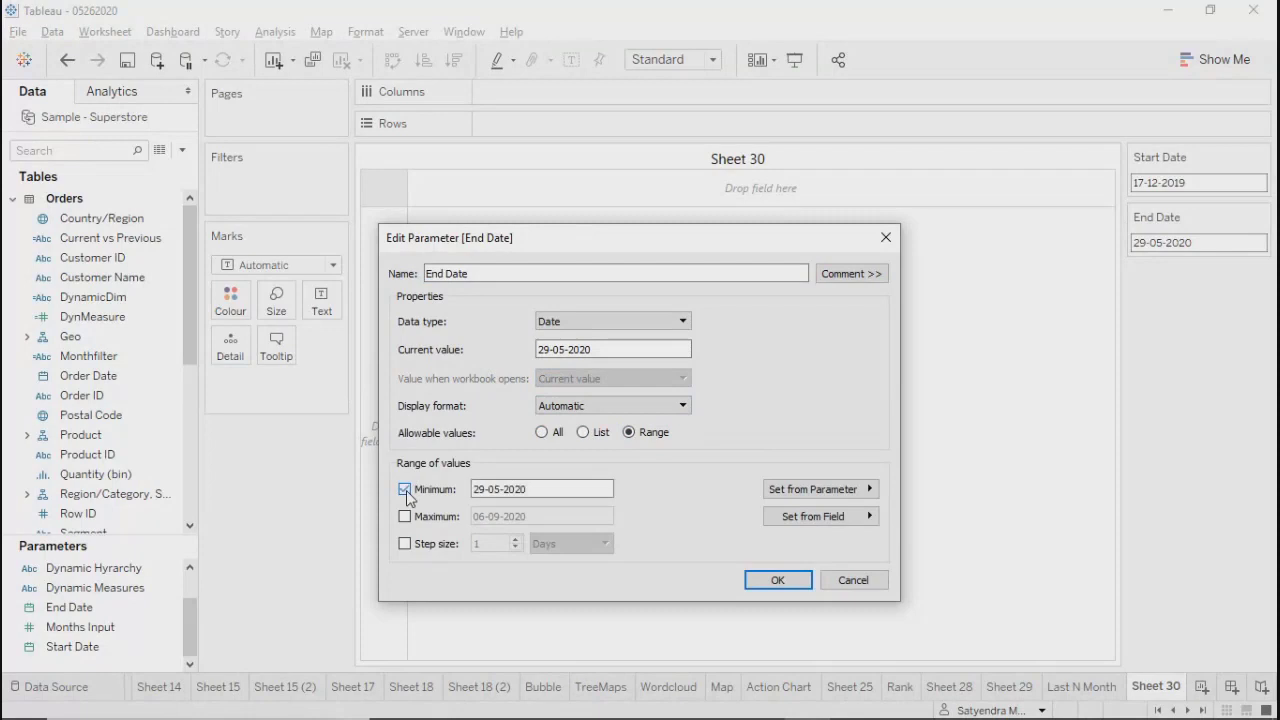
click(542, 489)
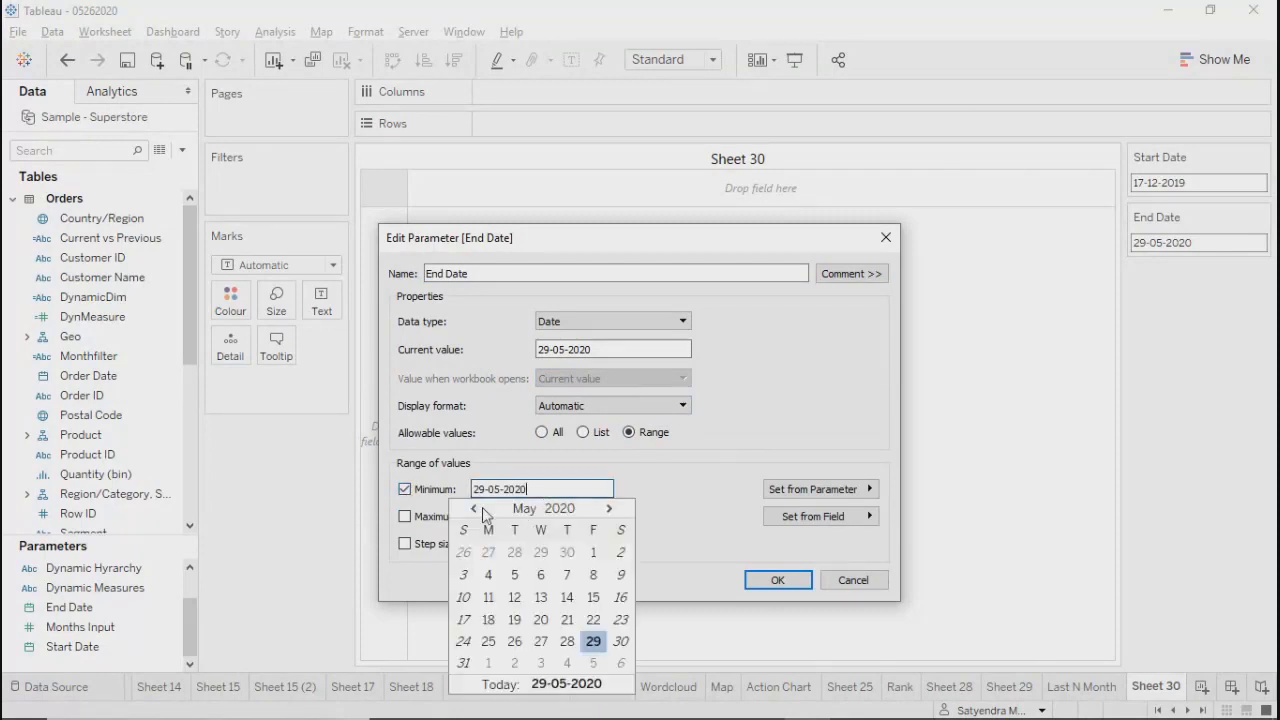
click(587, 494)
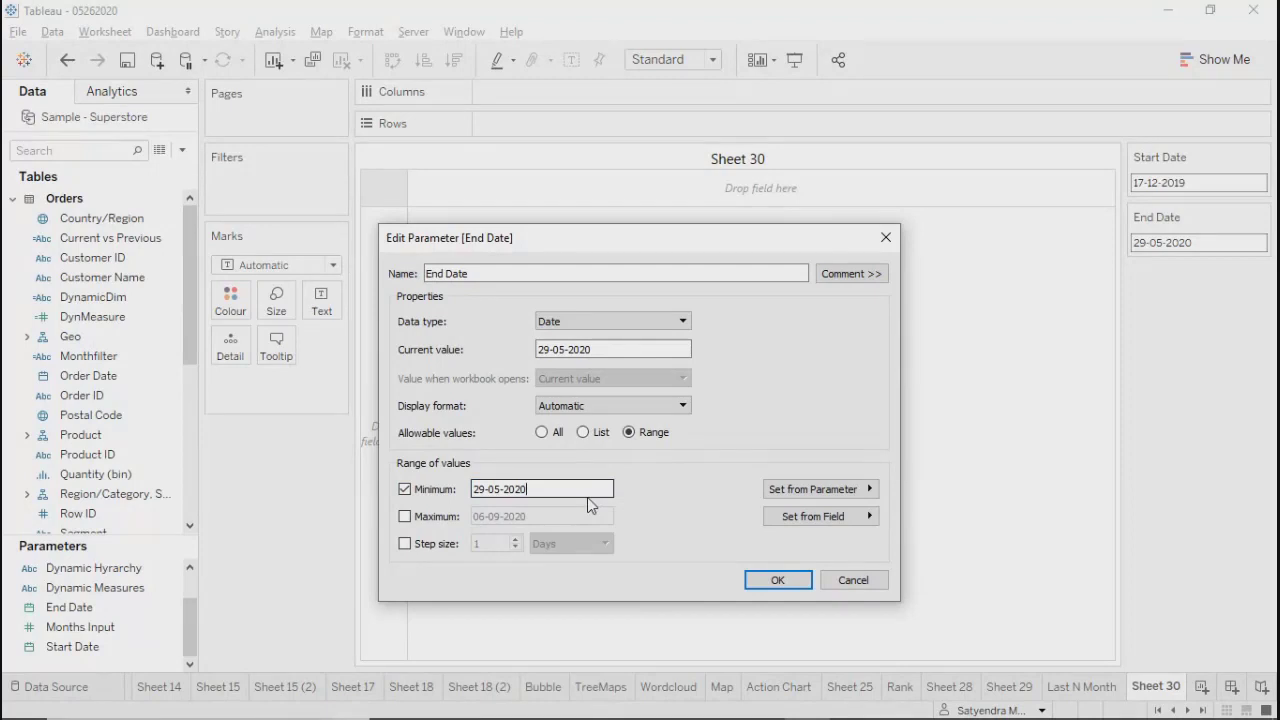
click(404, 491)
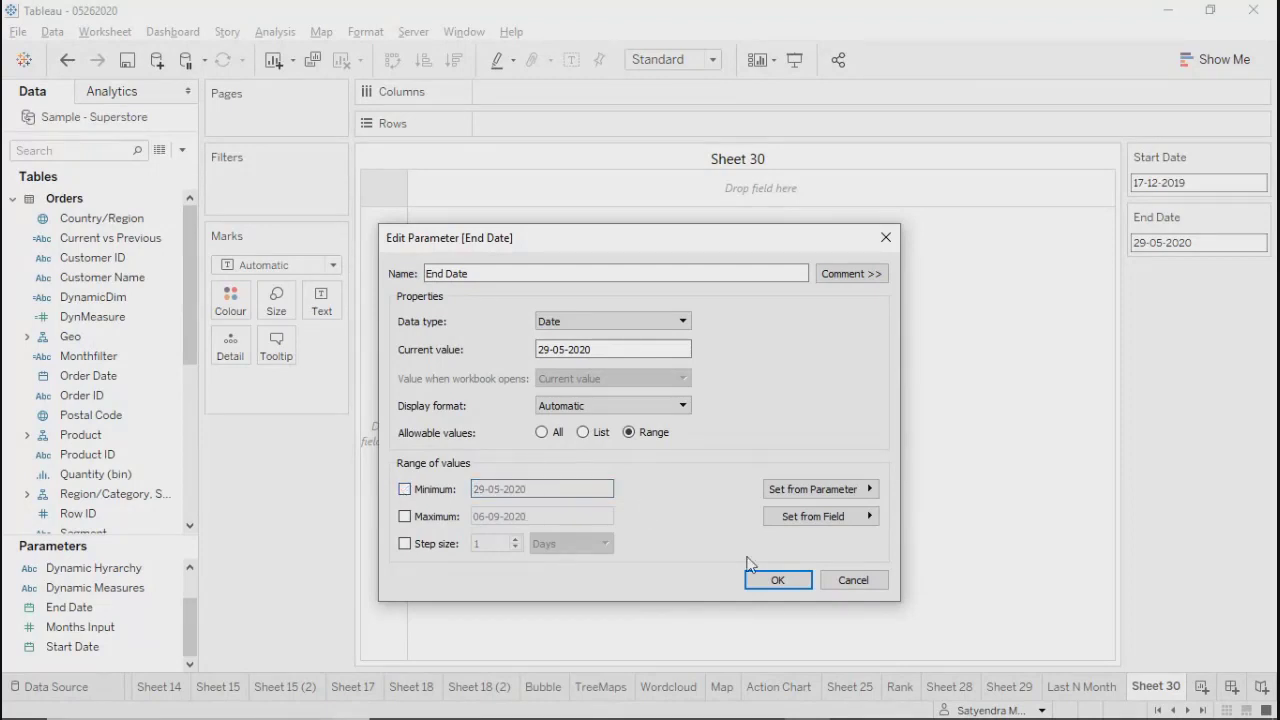
click(757, 587)
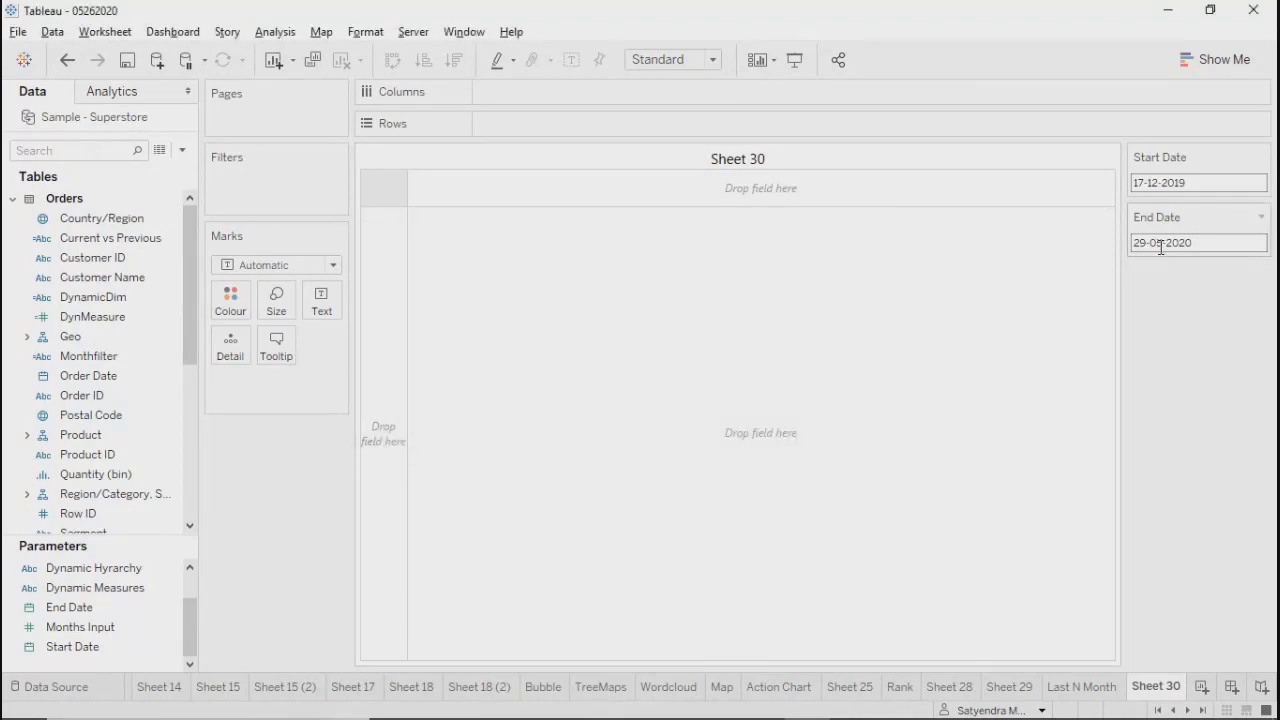
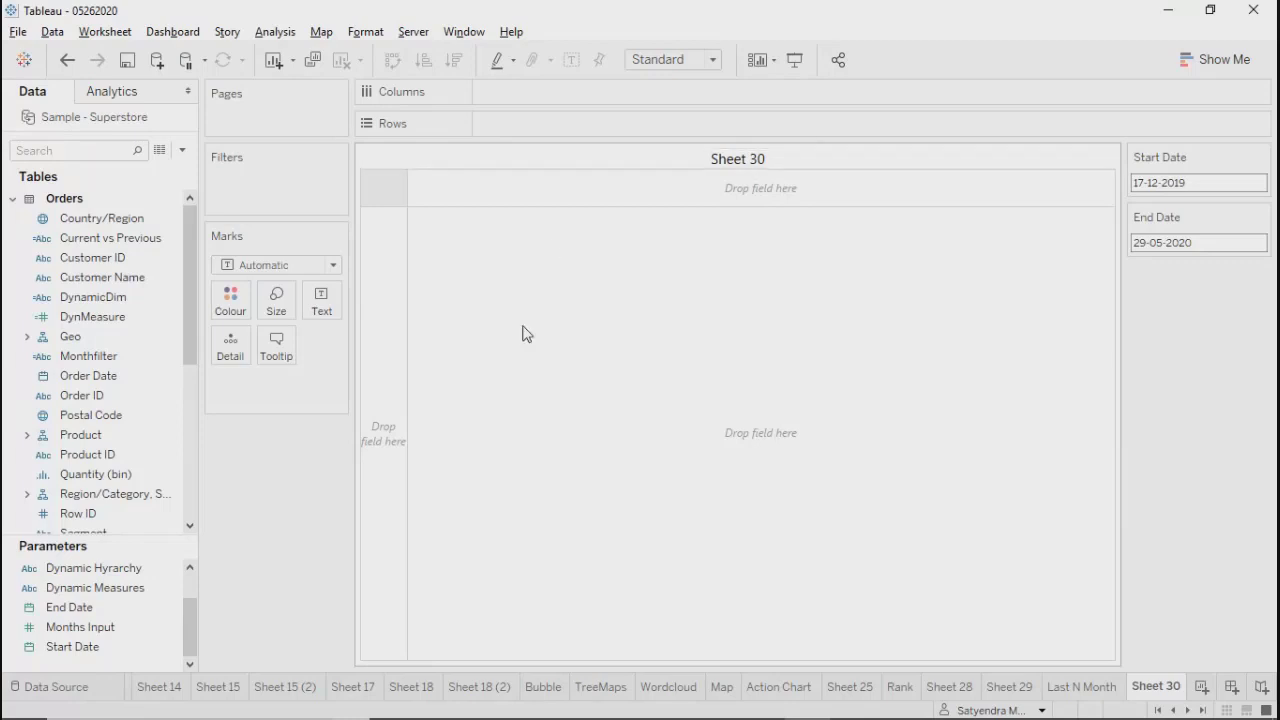
click(98, 377)
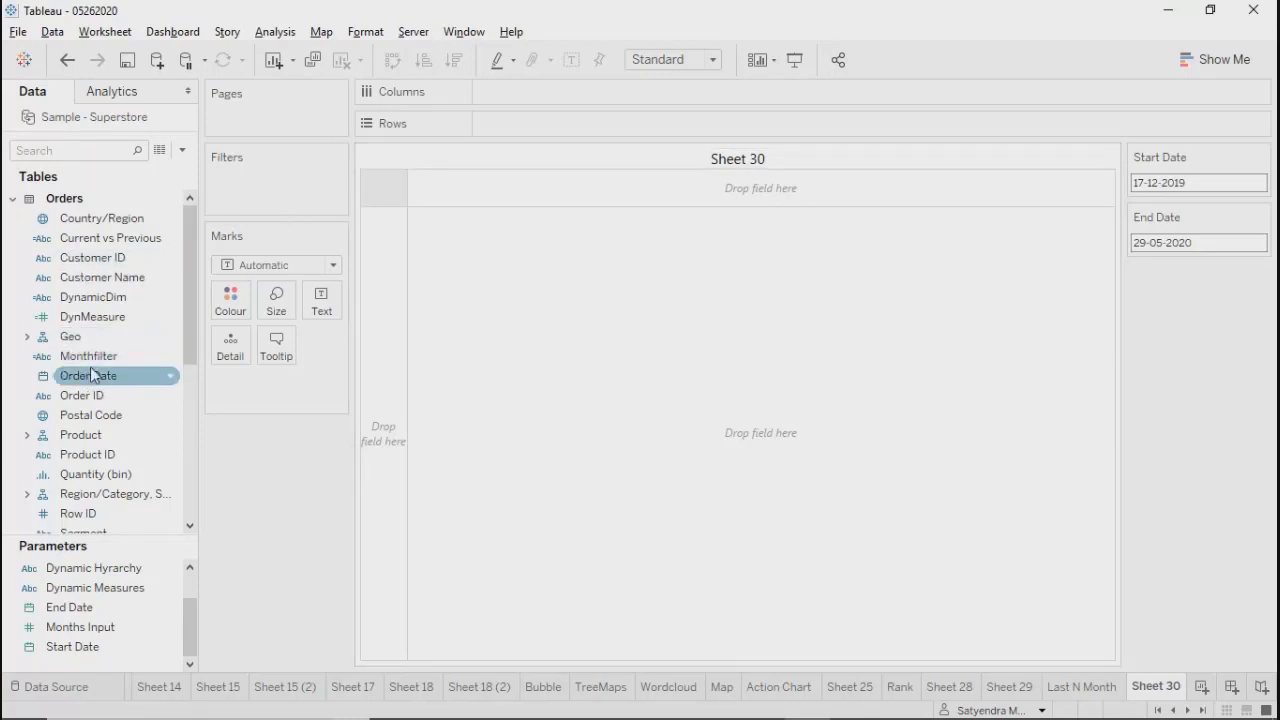
drag(90, 366, 258, 184)
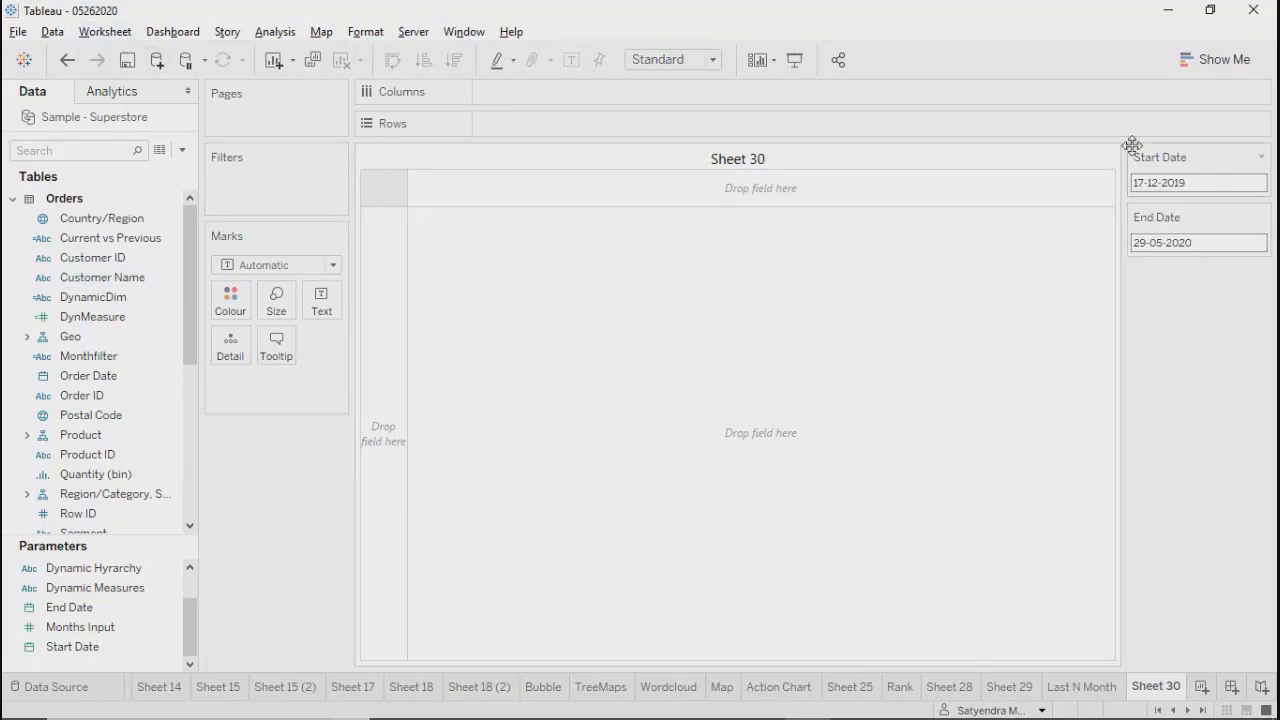
click(1149, 183)
click(1175, 445)
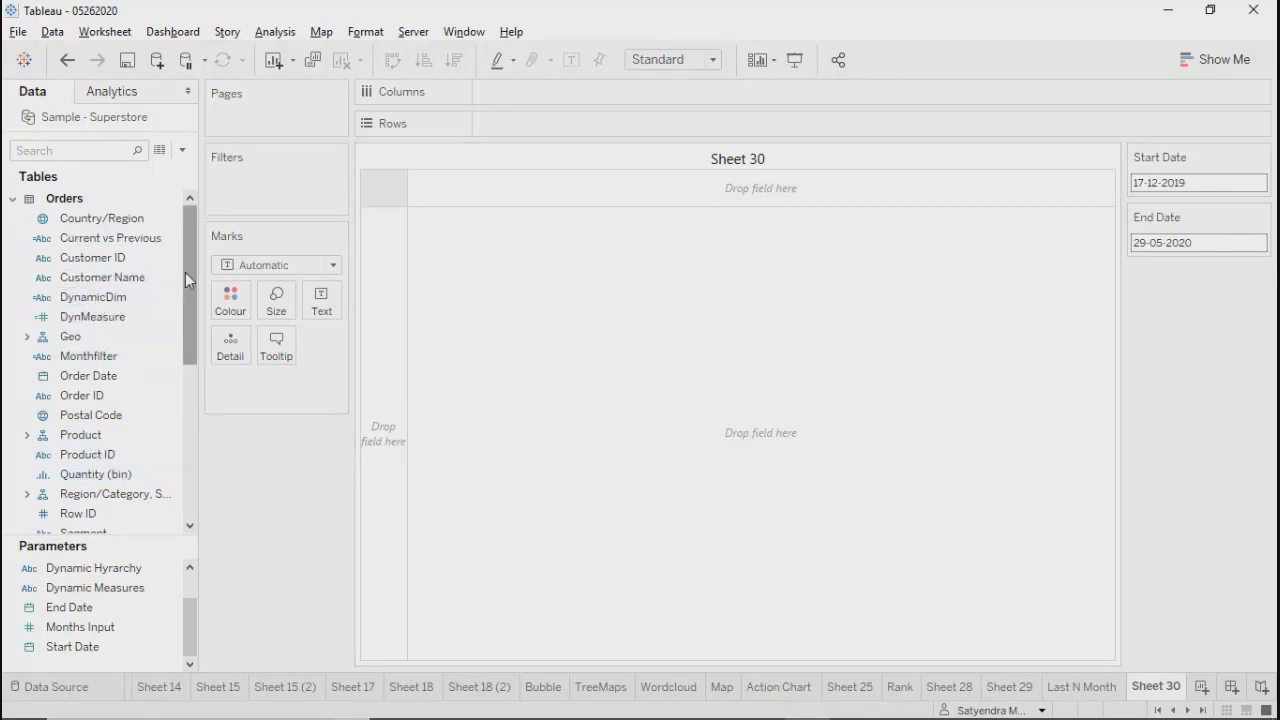
drag(185, 272, 187, 322)
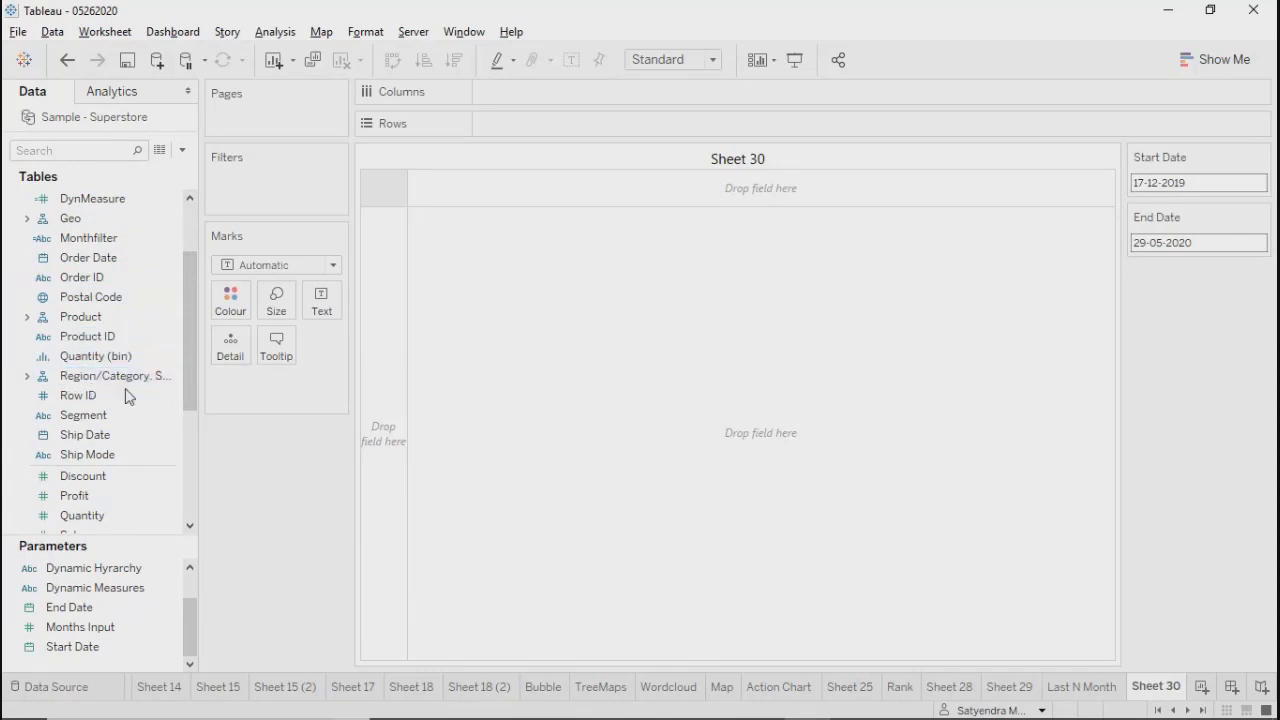
drag(187, 379, 186, 417)
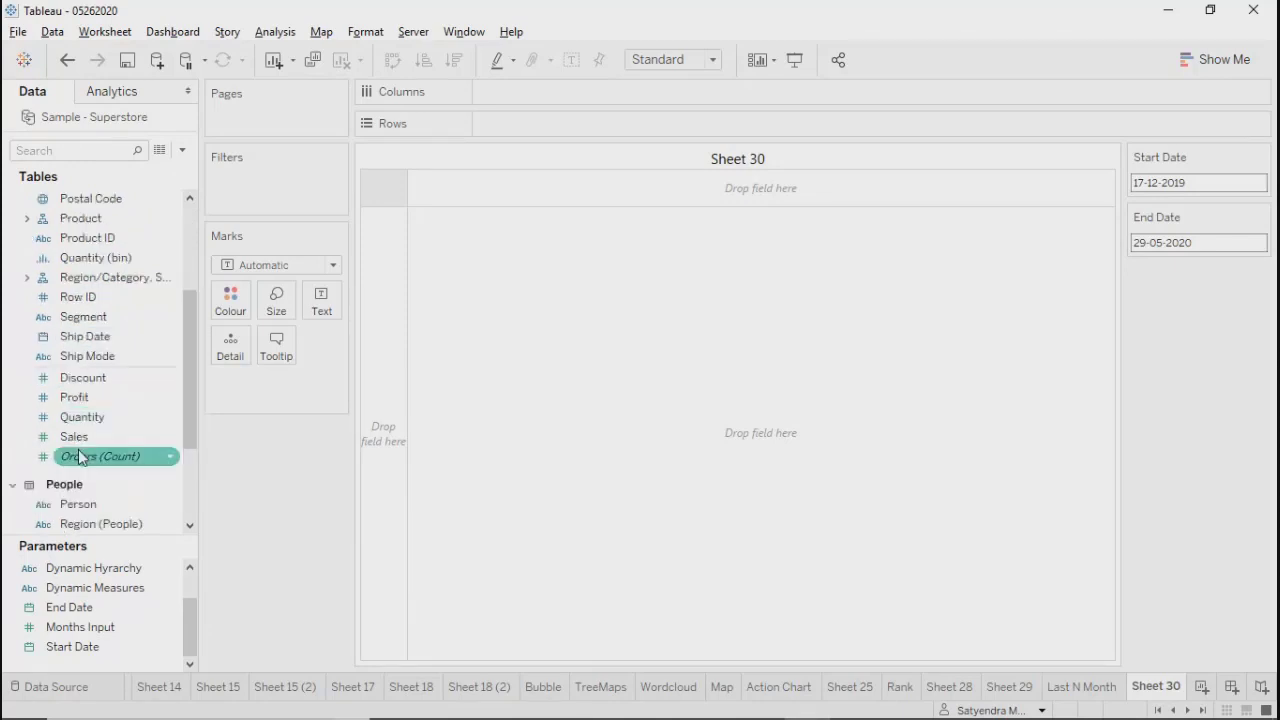
drag(83, 499, 498, 95)
drag(184, 417, 191, 306)
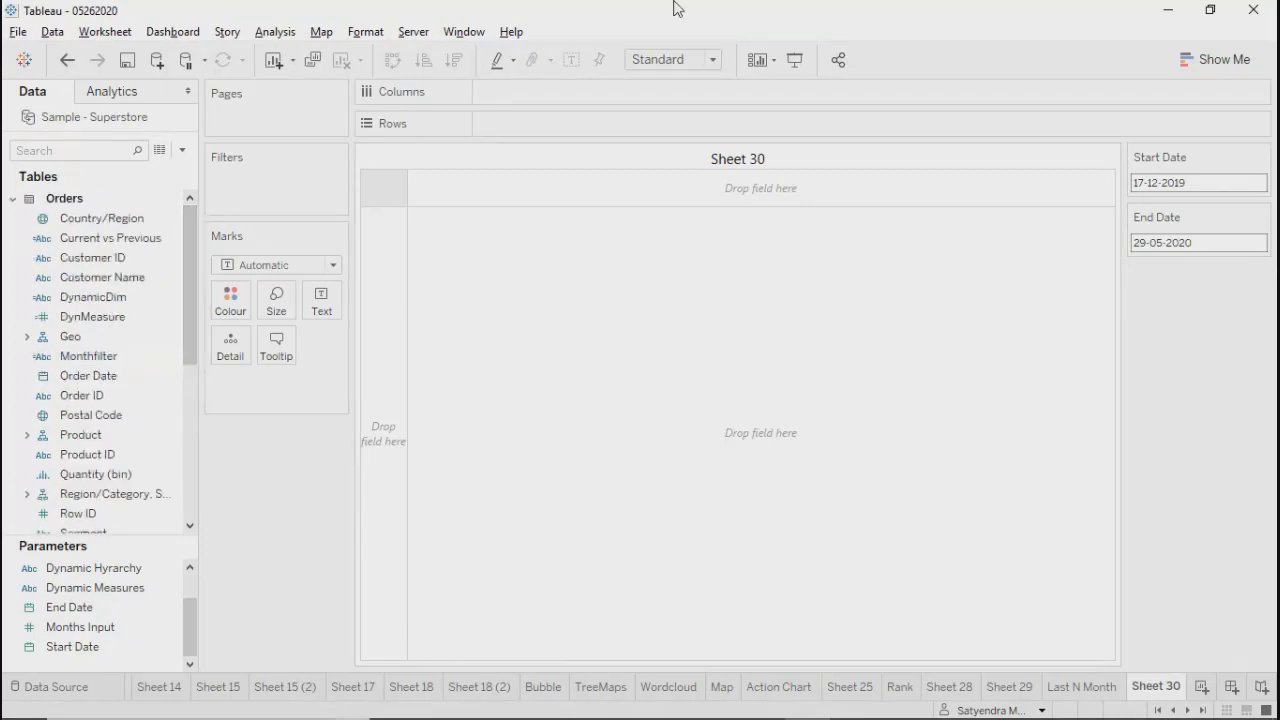
click(88, 150)
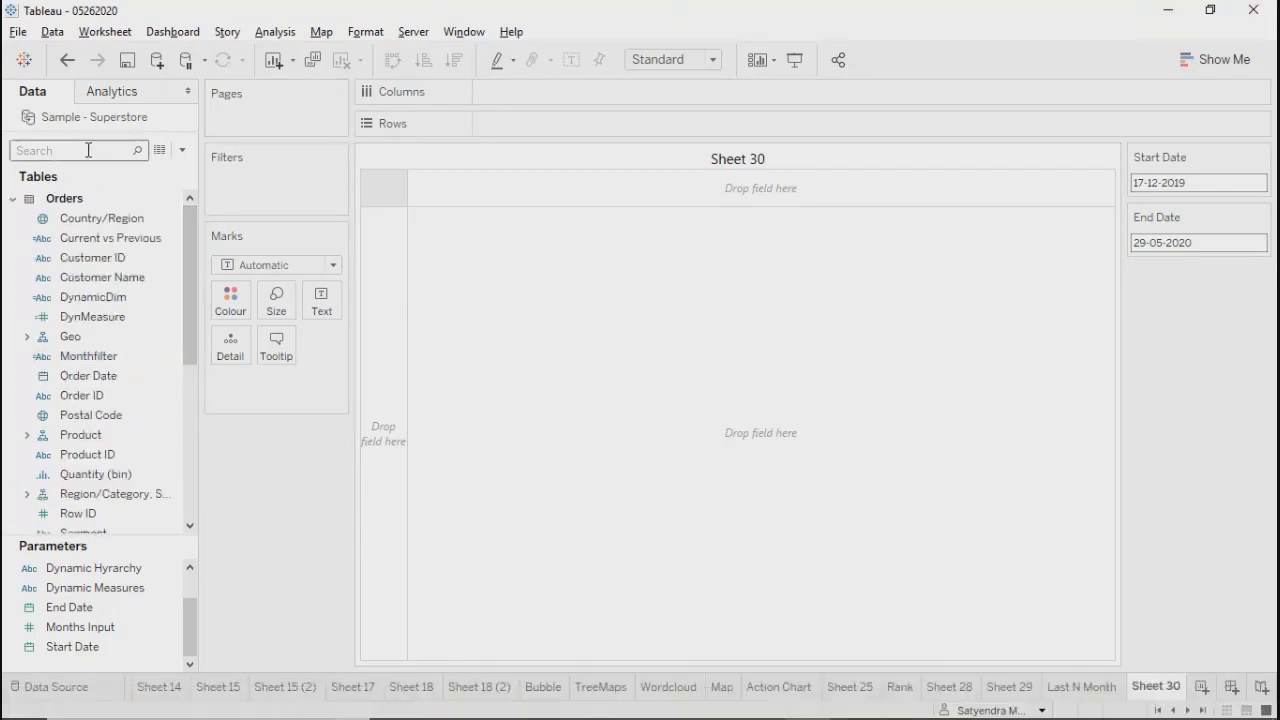
text(sales)
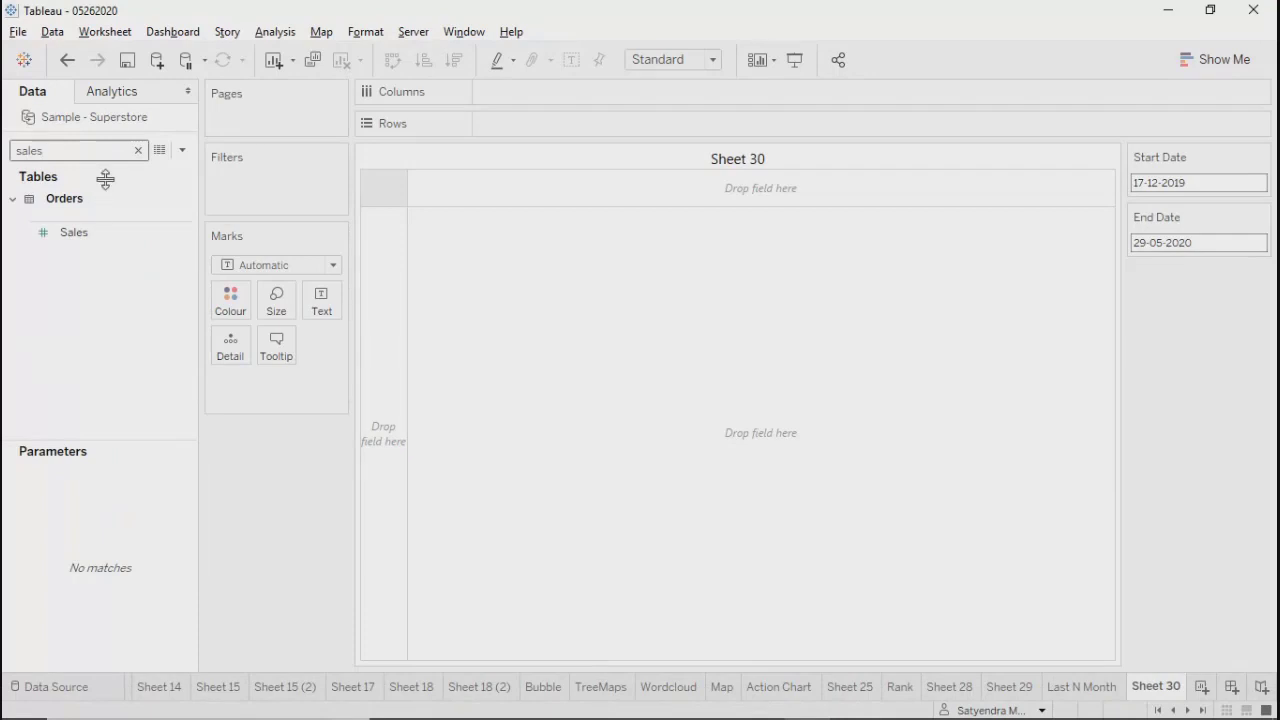
key(BackSpace)
key(BackSpace)
key(BackSpace)
key(BackSpace)
key(BackSpace)
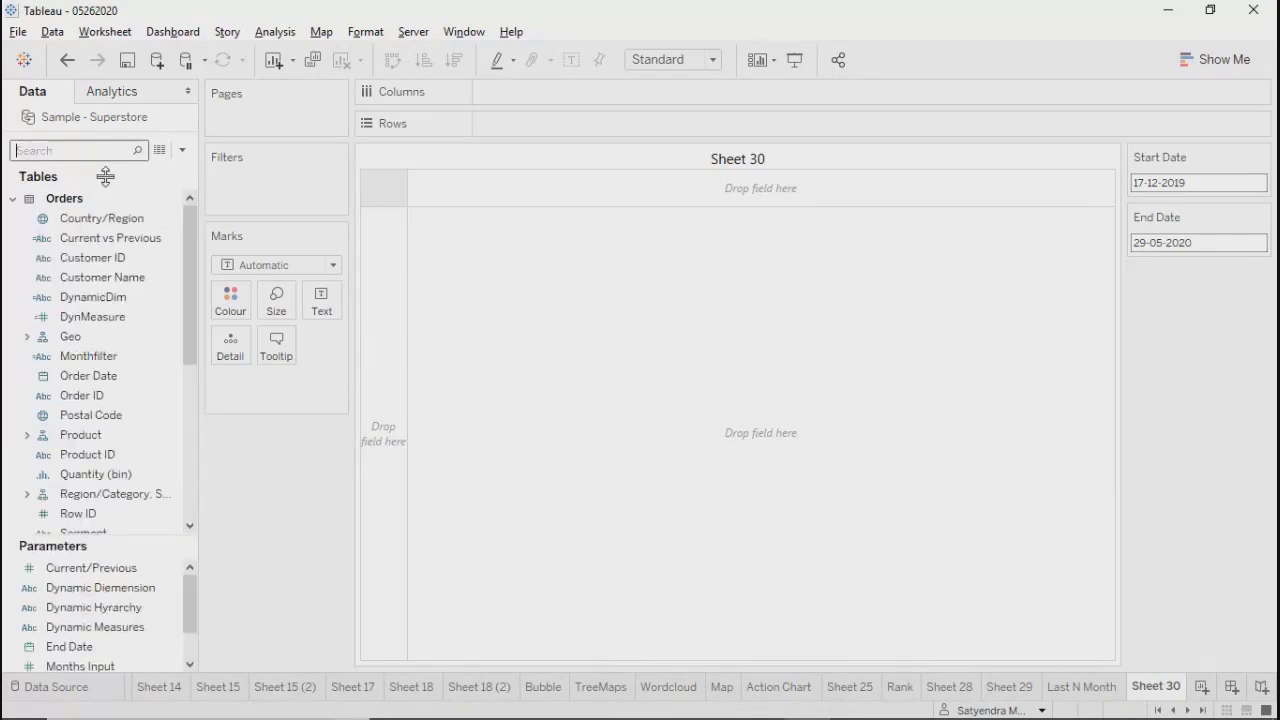
Step: Find the Ship Date field by searching for "shi", add it to Columns by year and clear the field search
text(shi)
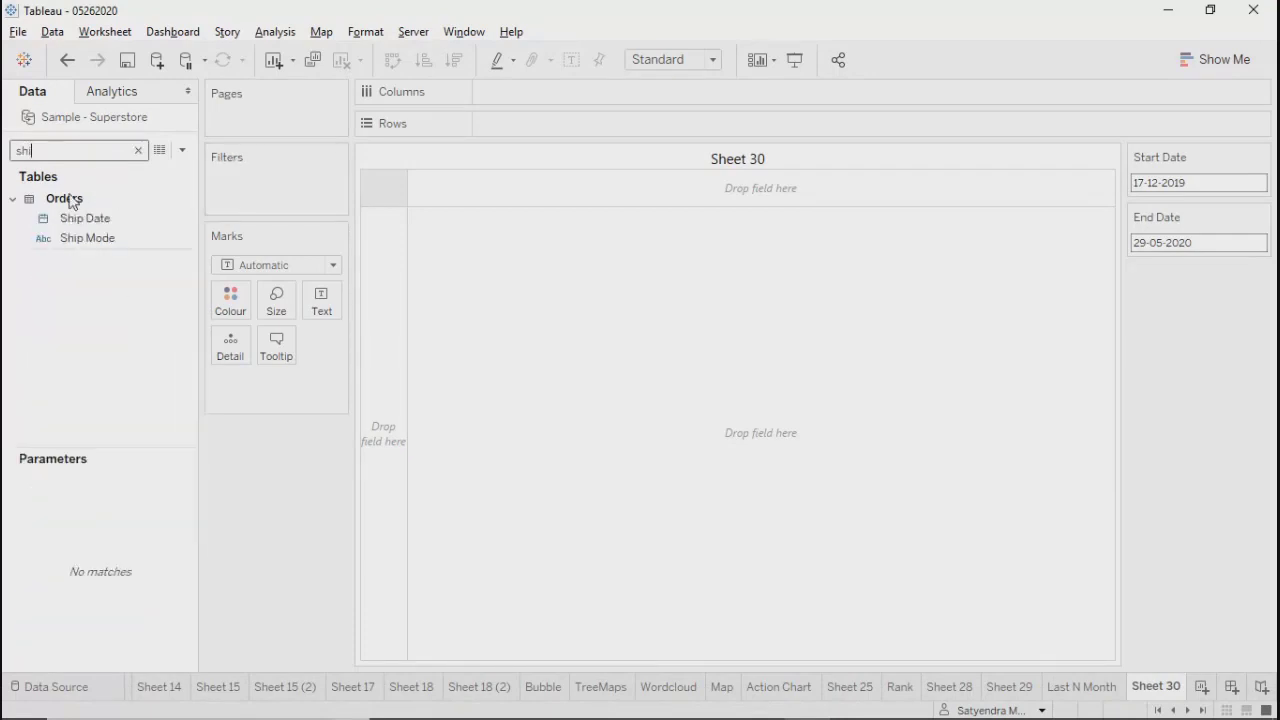
drag(85, 218, 514, 96)
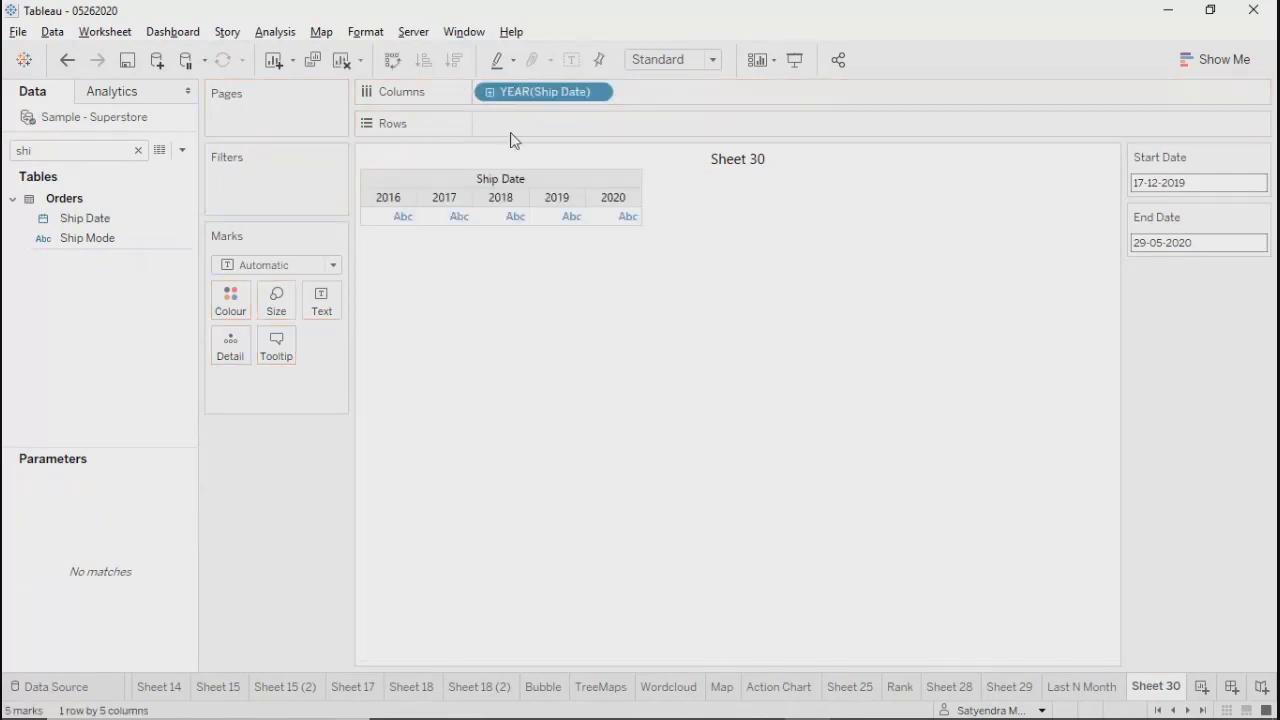
click(87, 149)
key(BackSpace)
key(BackSpace)
key(BackSpace)
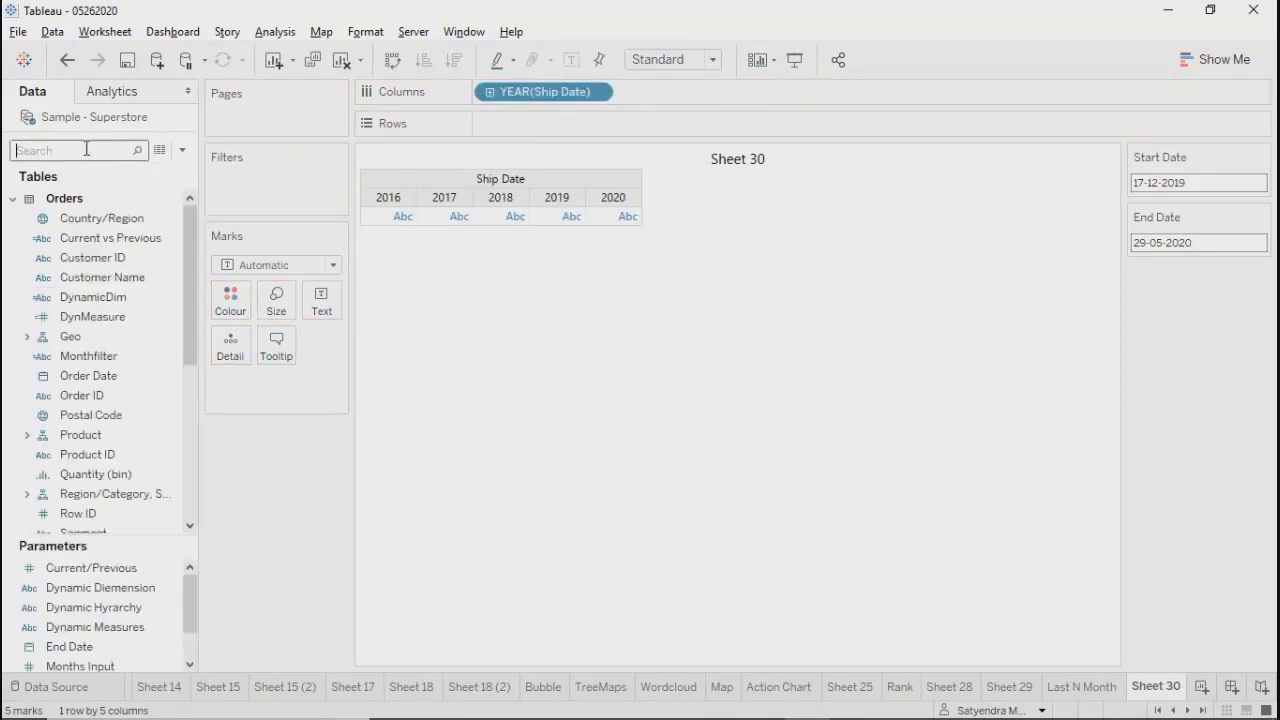
Step: Search the data source fields for "order" to locate Order Date
text(order)
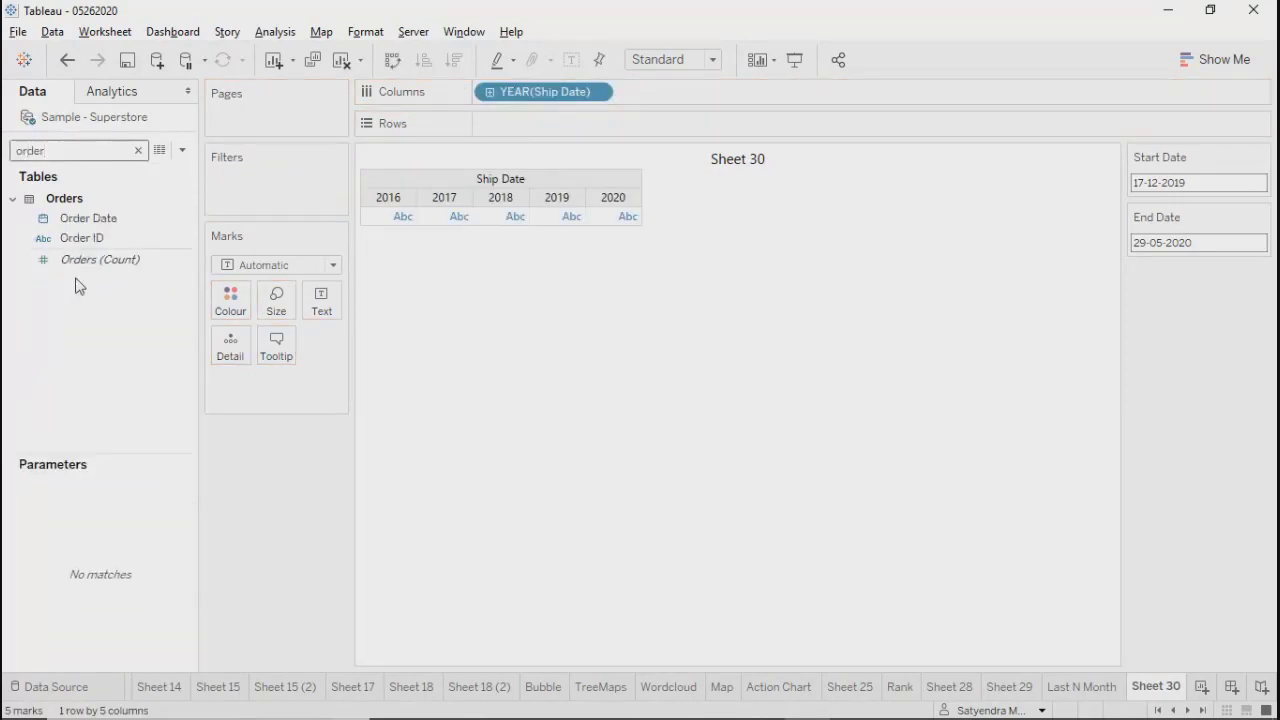
click(77, 220)
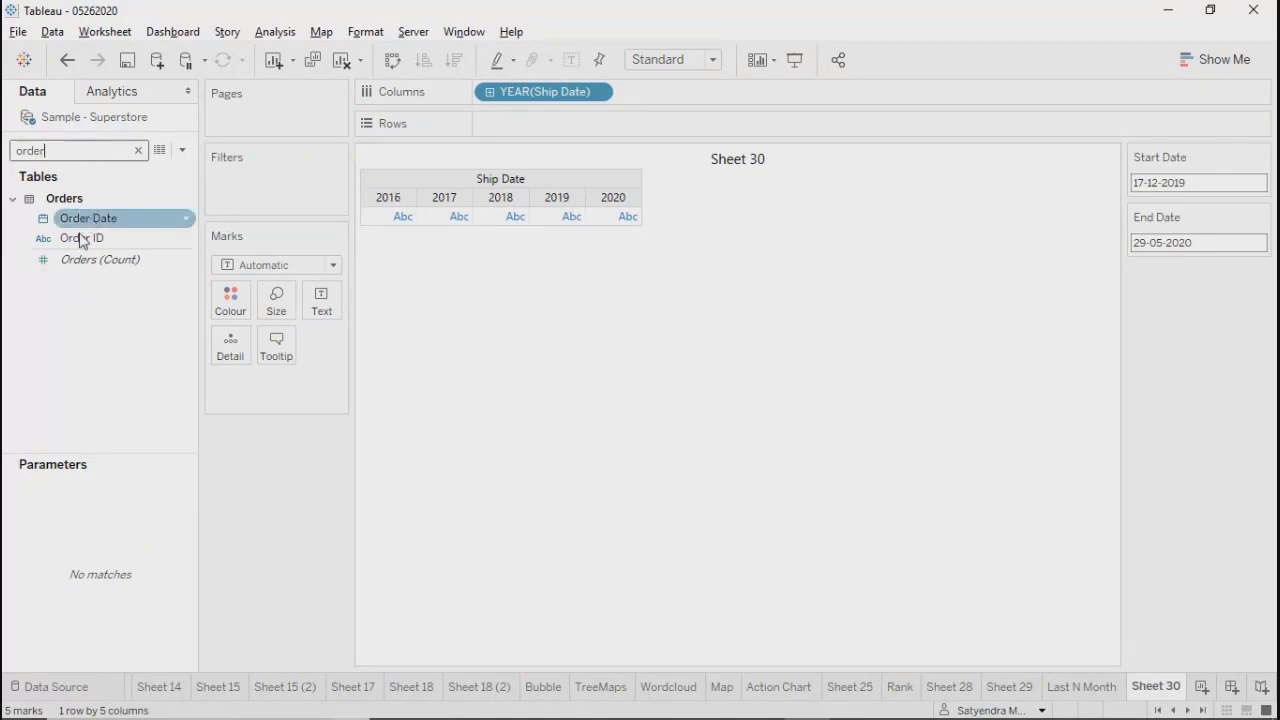
click(50, 150)
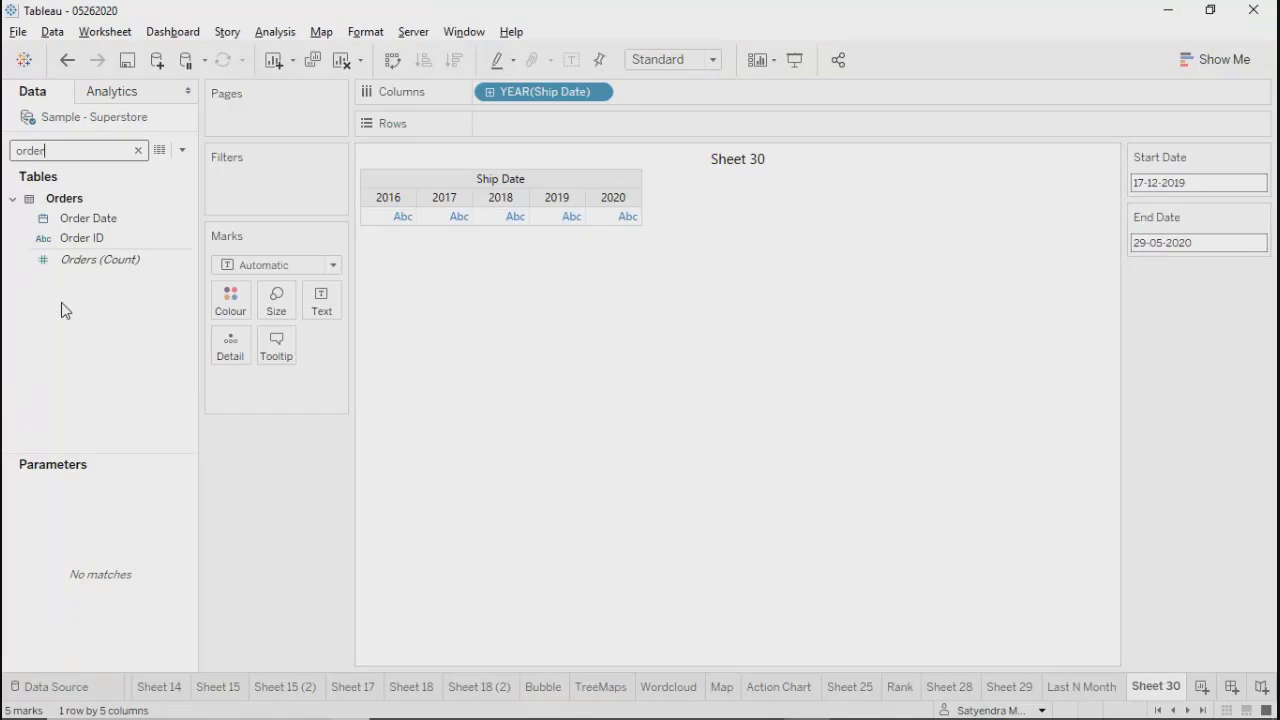
Step: Create a new calculated field named Date Range
click(183, 151)
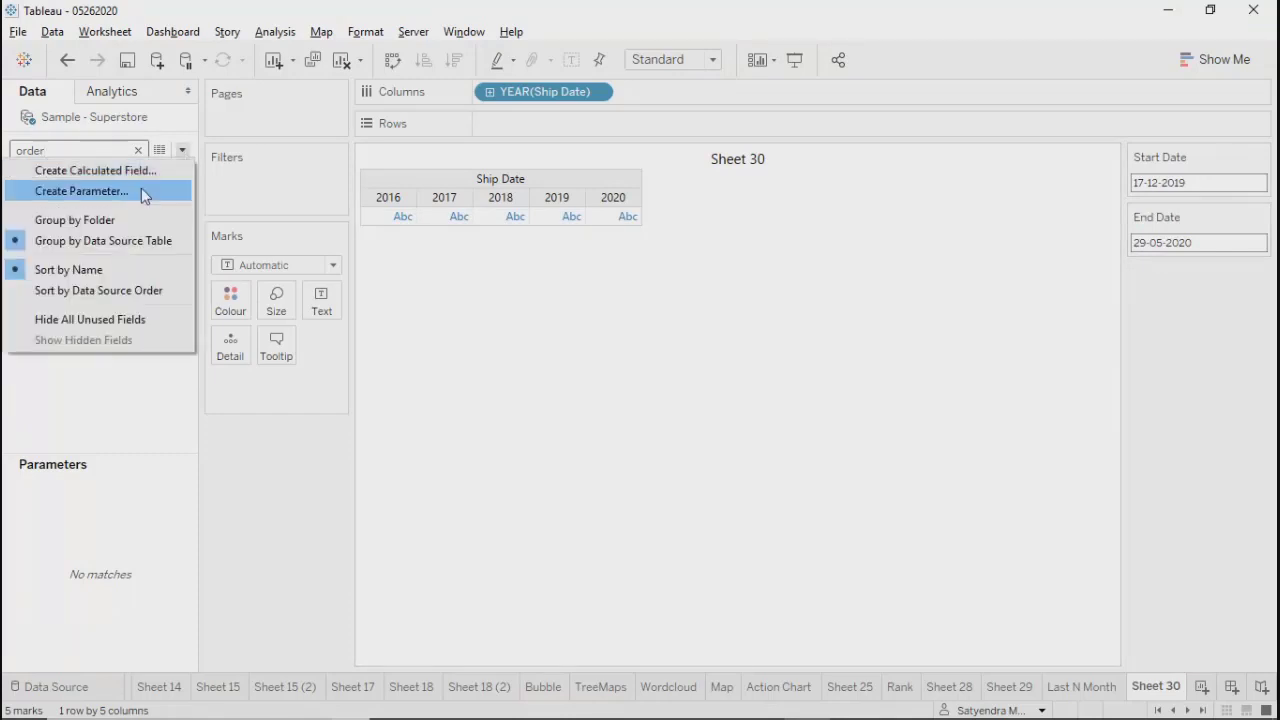
click(134, 170)
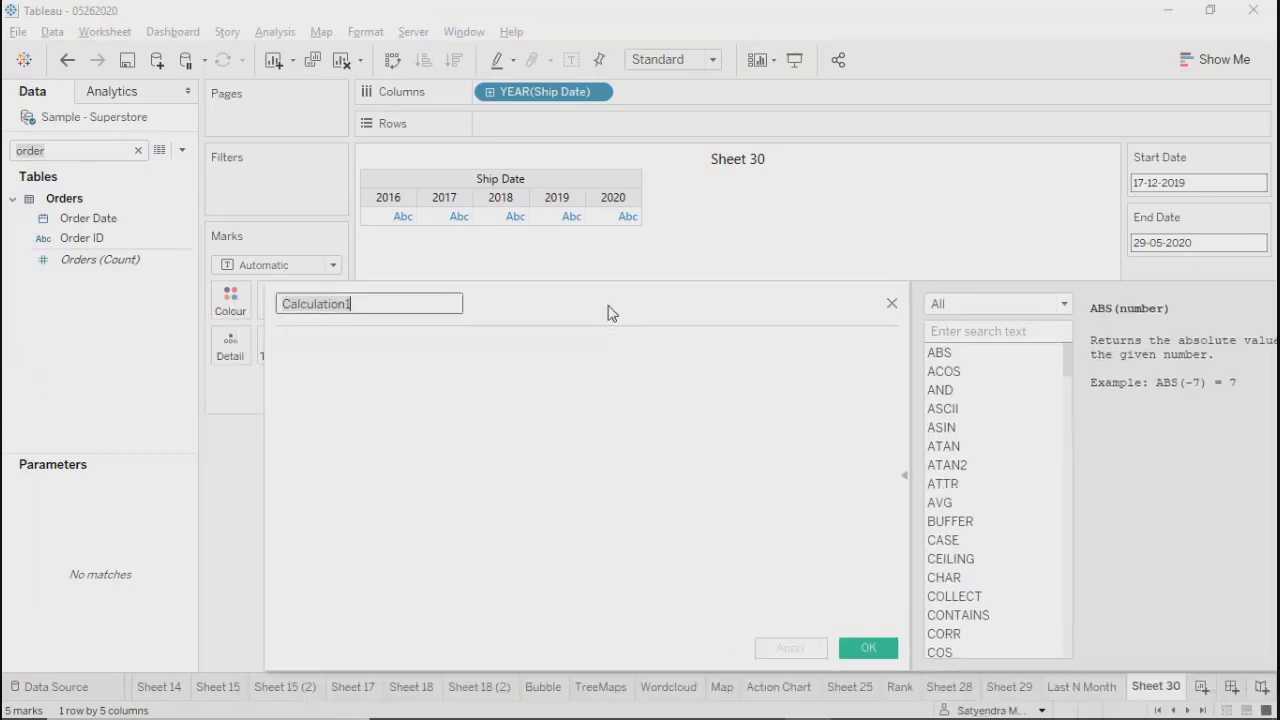
text(S)
key(BackSpace)
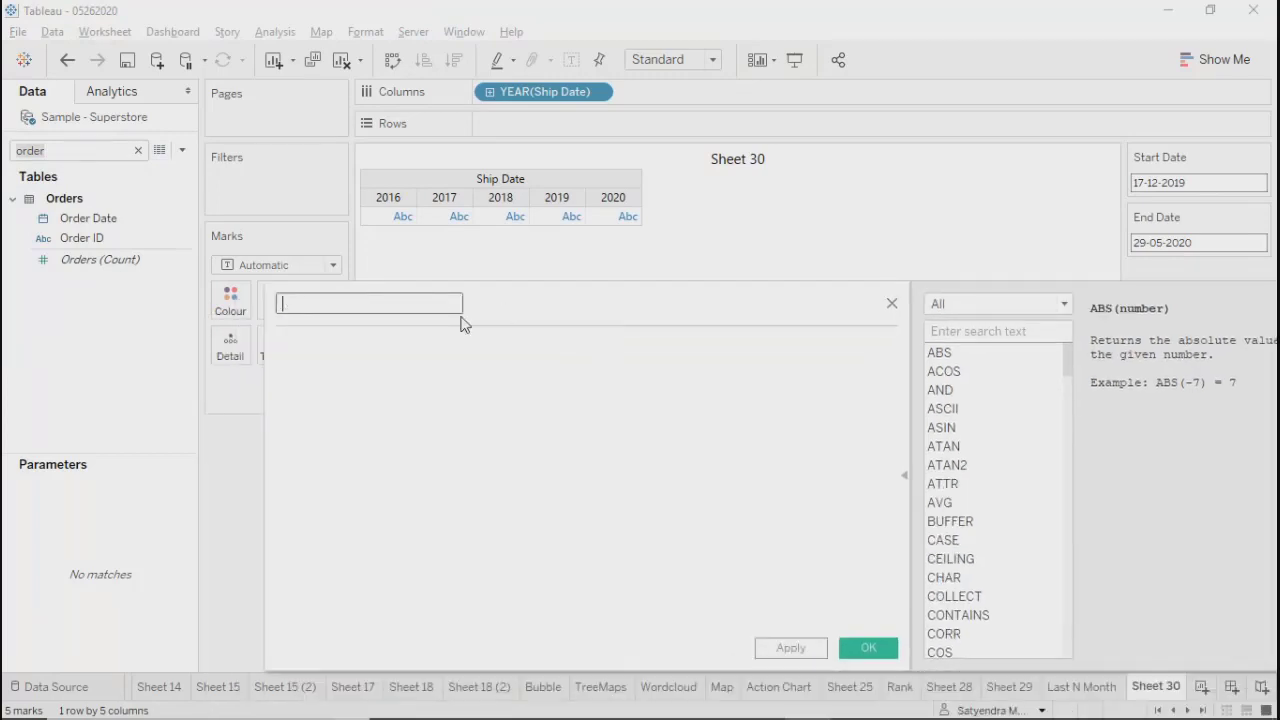
text(Date Range)
click(440, 353)
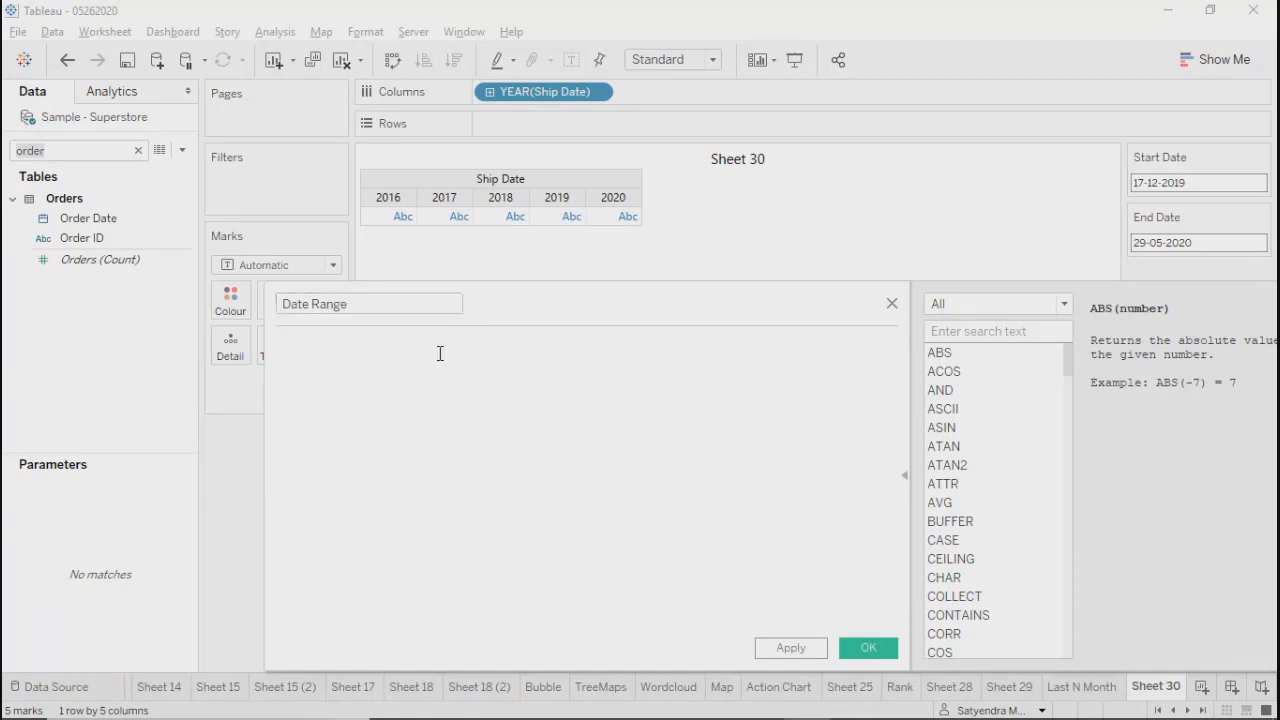
text(order)
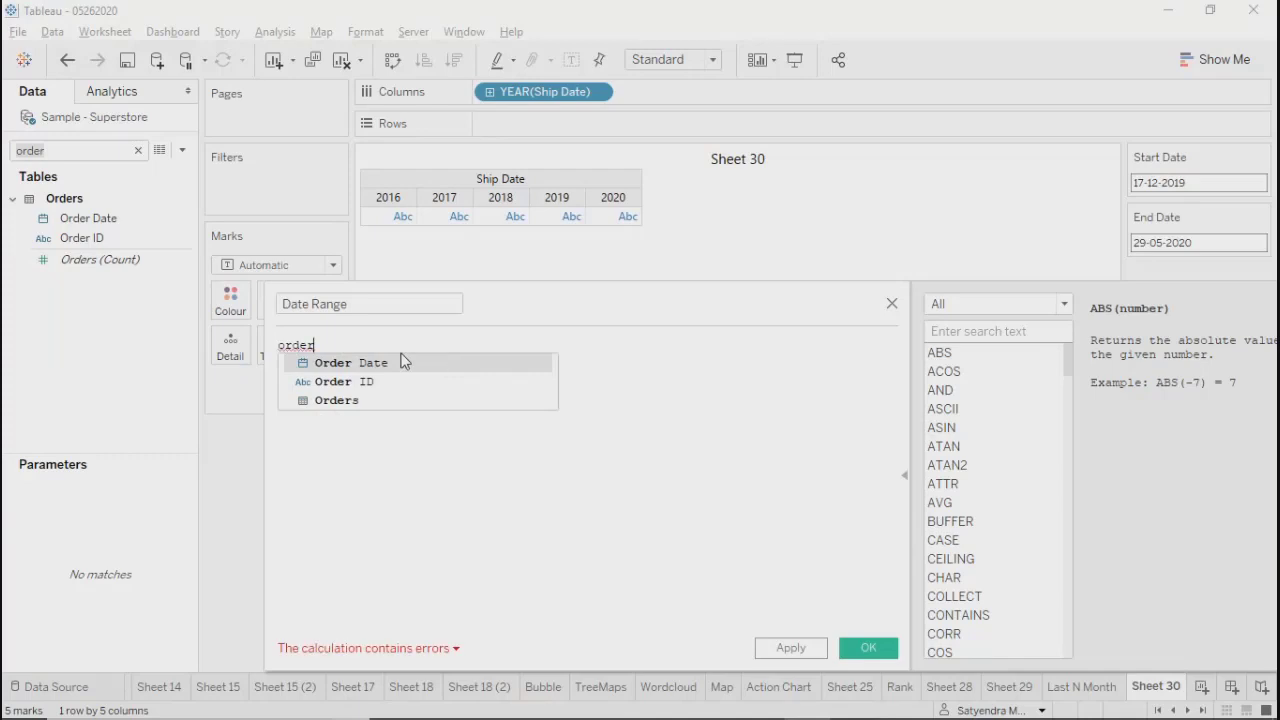
click(360, 362)
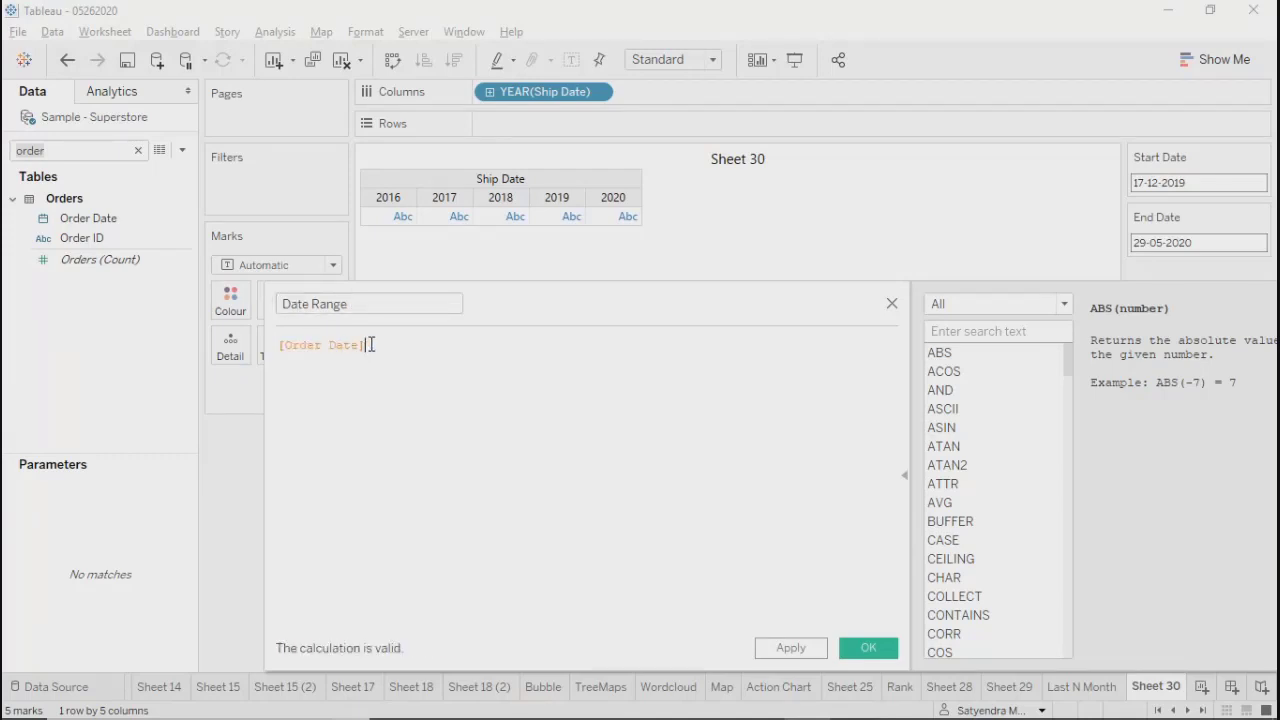
drag(366, 345, 276, 350)
mouse_move(409, 232)
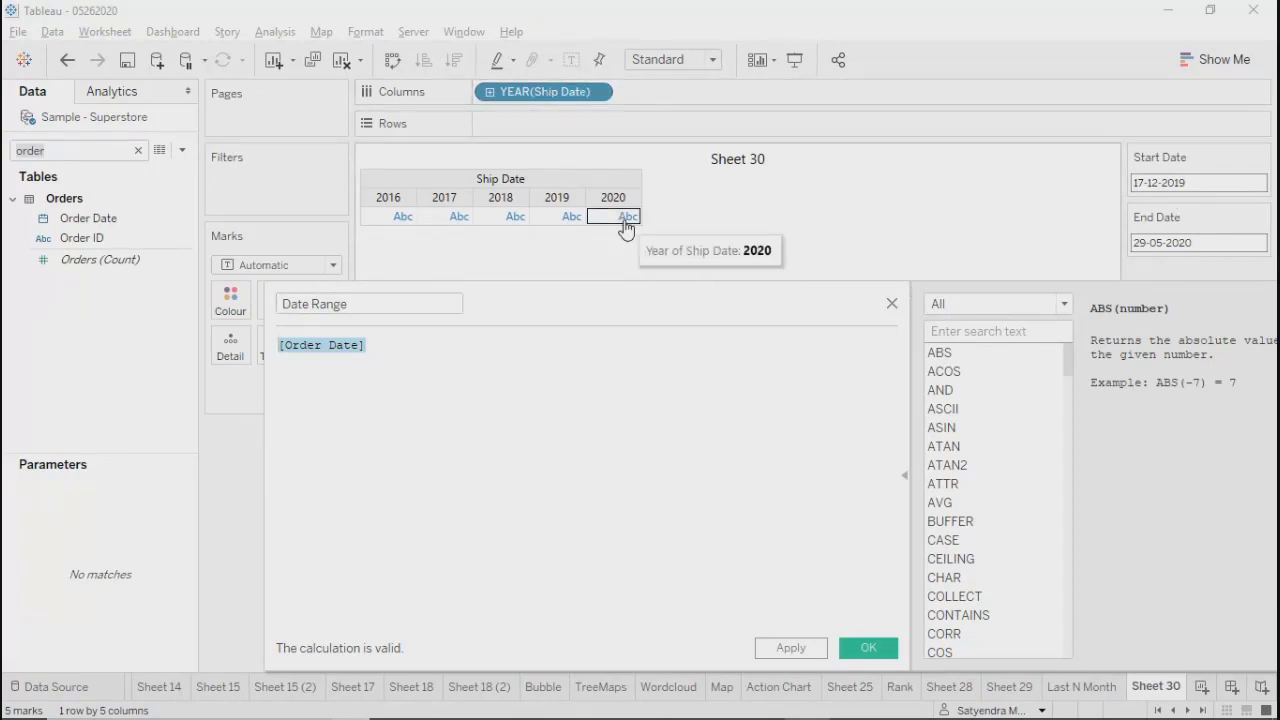
mouse_move(553, 219)
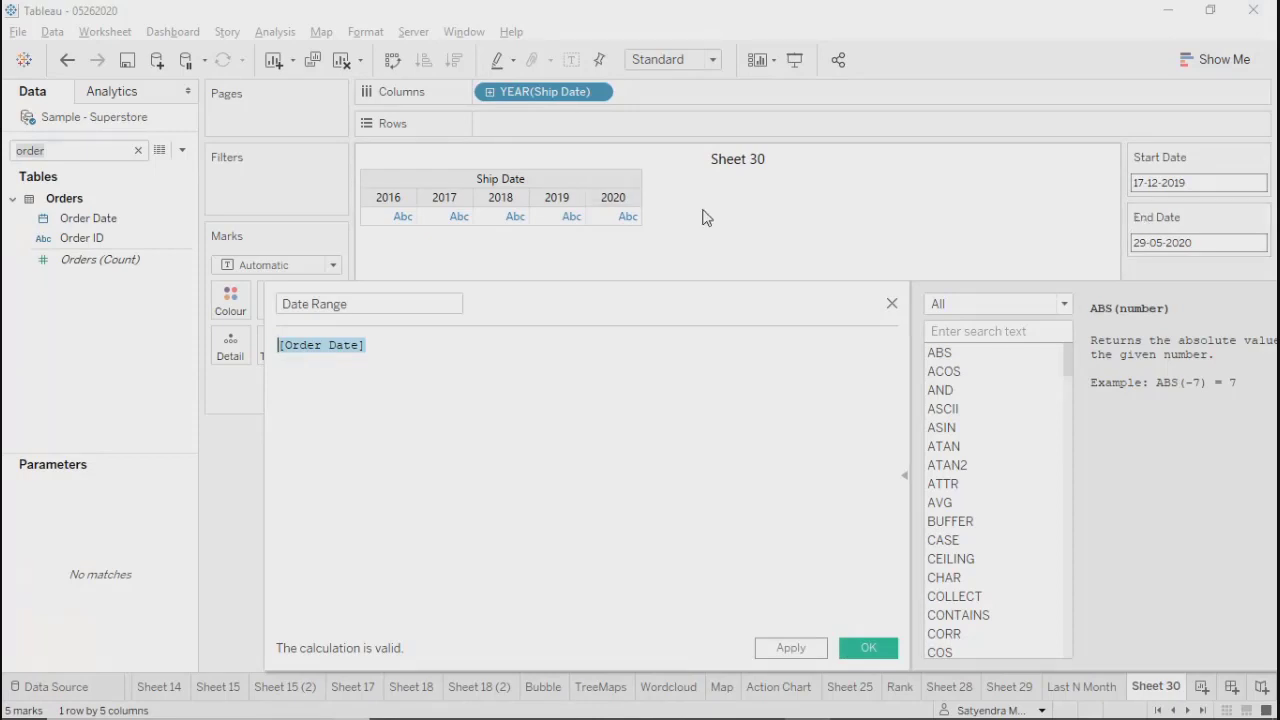
click(379, 347)
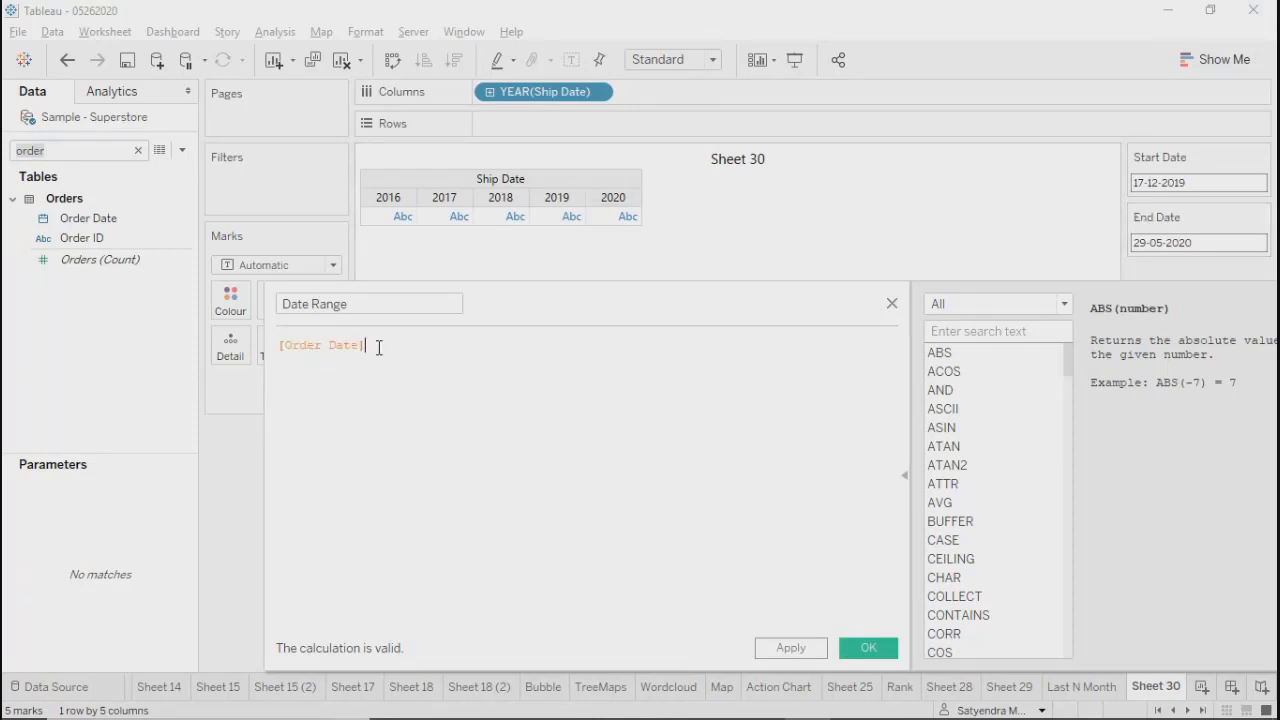
key(BackSpace)
key(BackSpace)
key(BackSpace)
key(BackSpace)
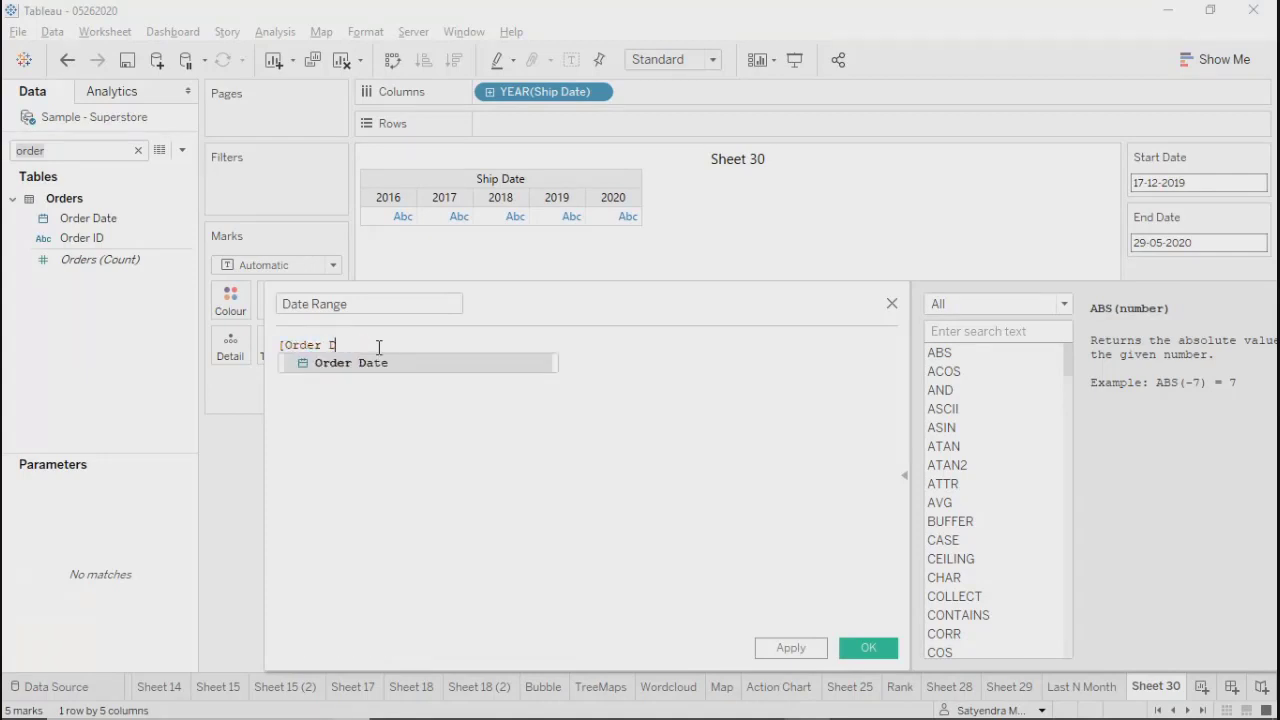
key(BackSpace)
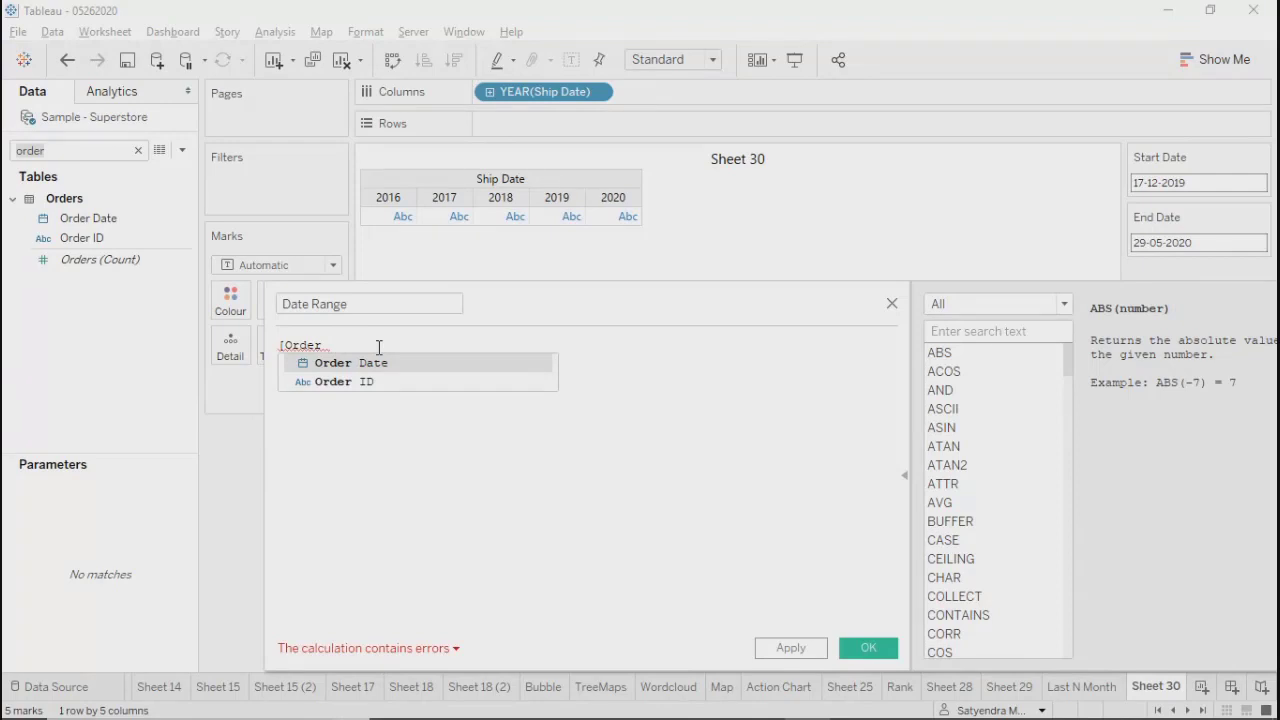
key(BackSpace)
key(BackSpace)
key(BackSpace)
key(BackSpace)
key(BackSpace)
key(BackSpace)
key(BackSpace)
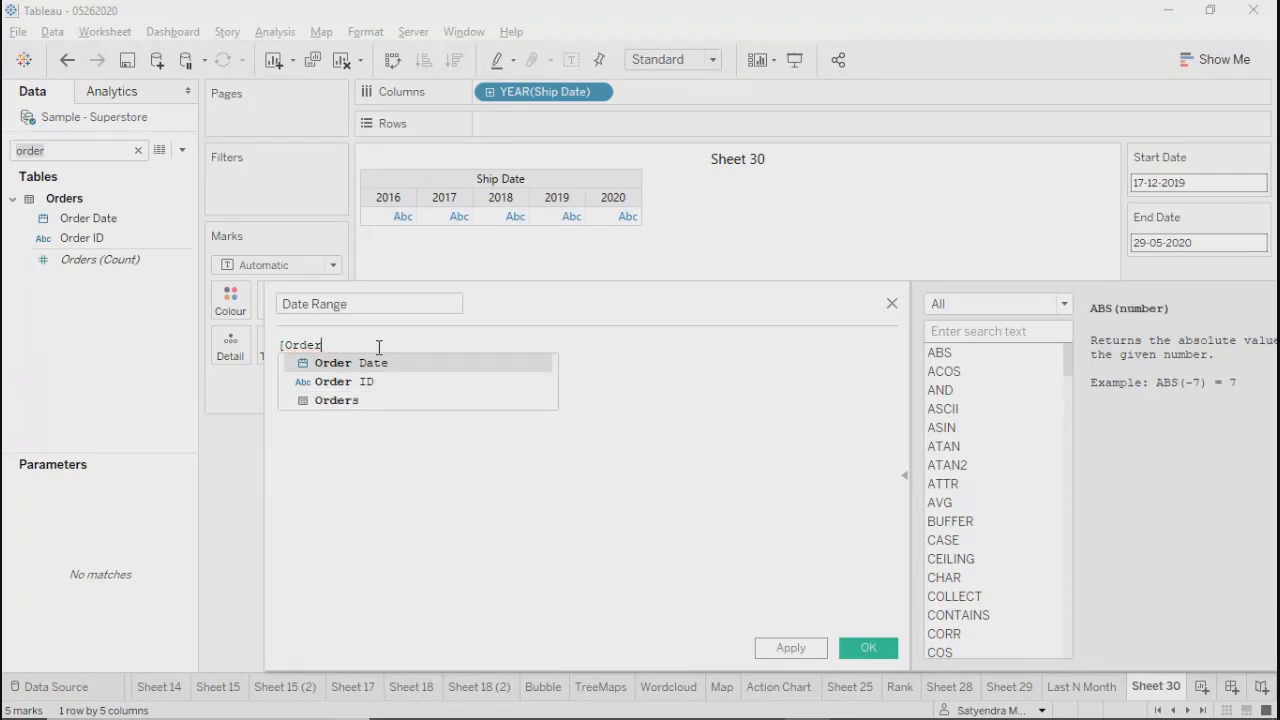
Step: Begin the Date Range formula with the lower-bound condition if [Order Date]>=[Start Date]
text(if )
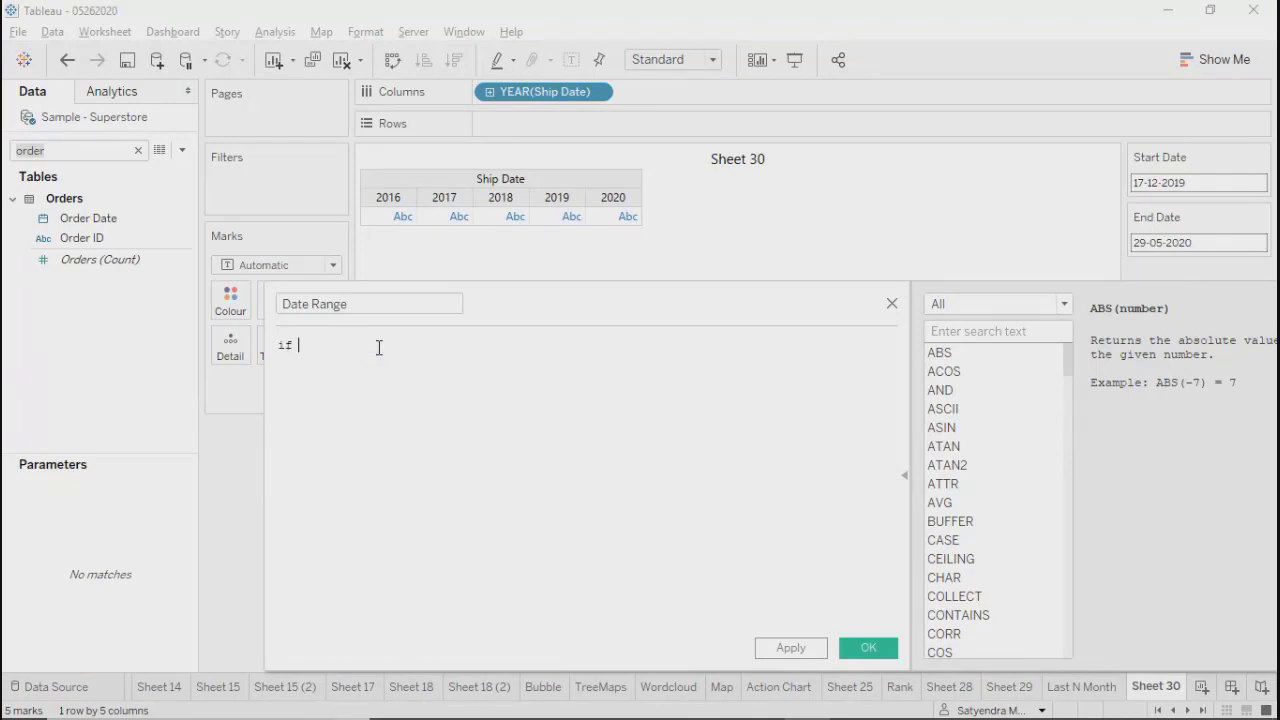
text(order)
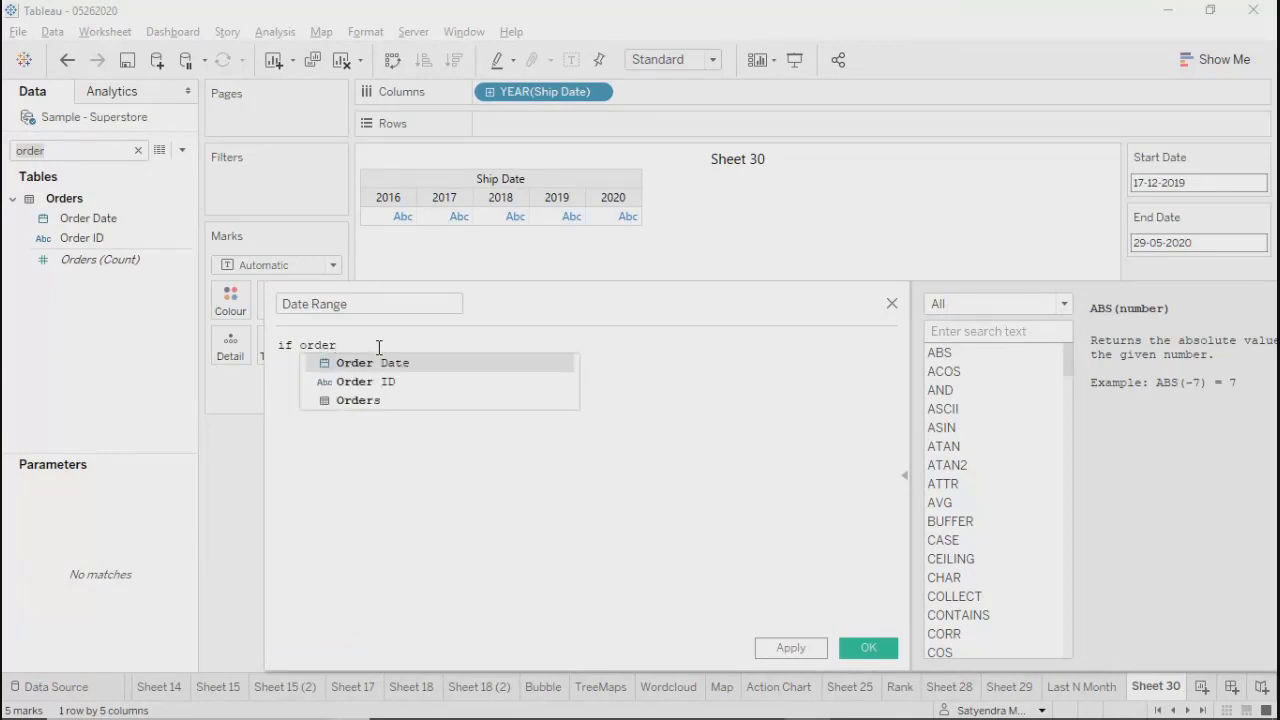
key(Return)
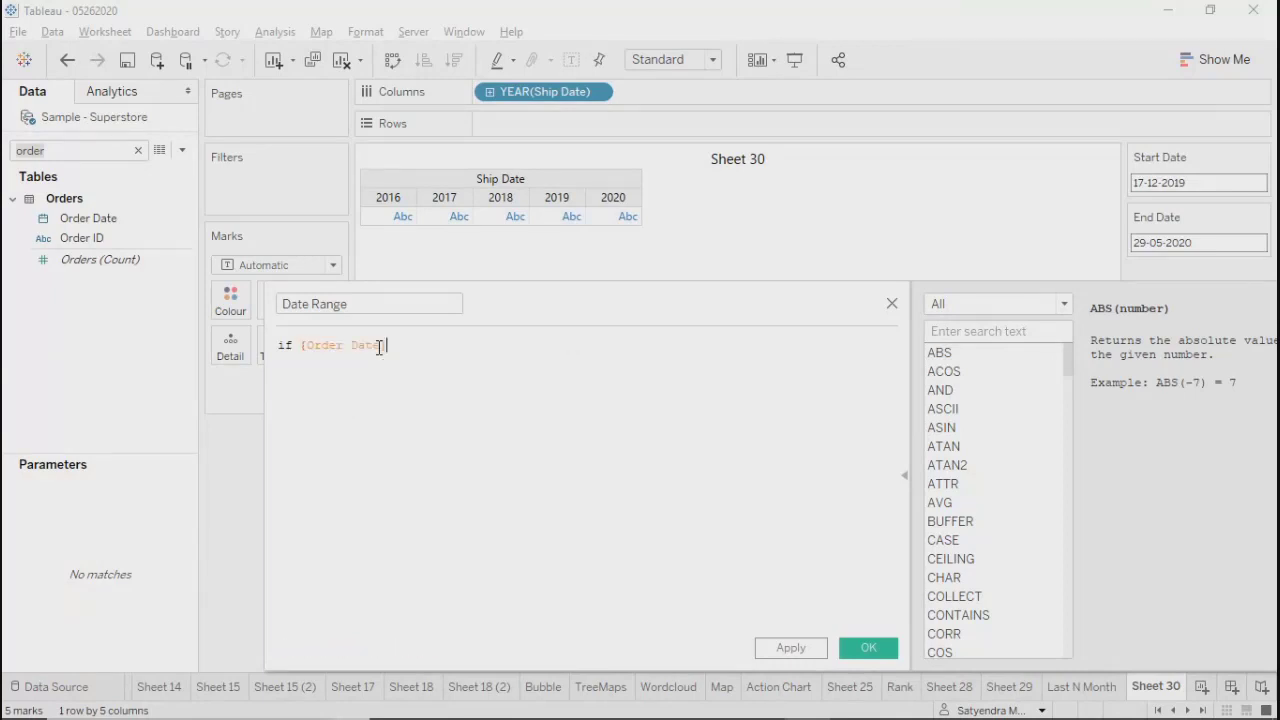
text(>=E)
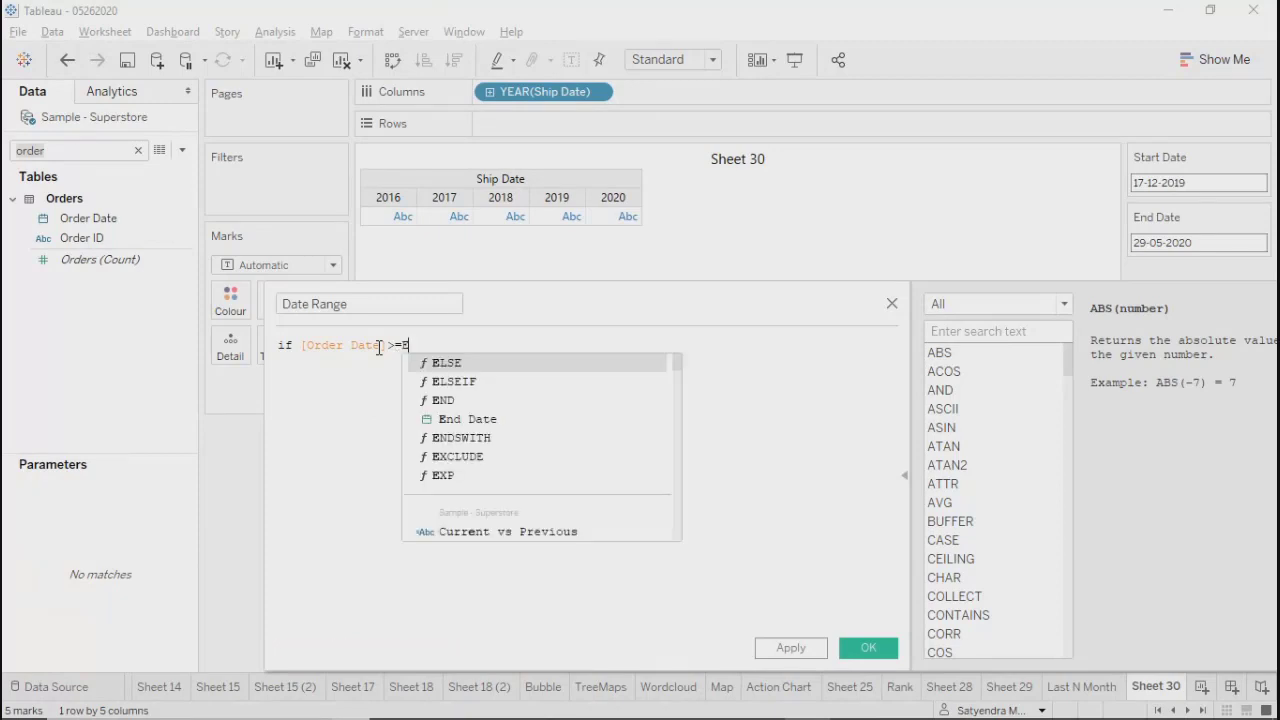
key(BackSpace)
text([Star)
key(Return)
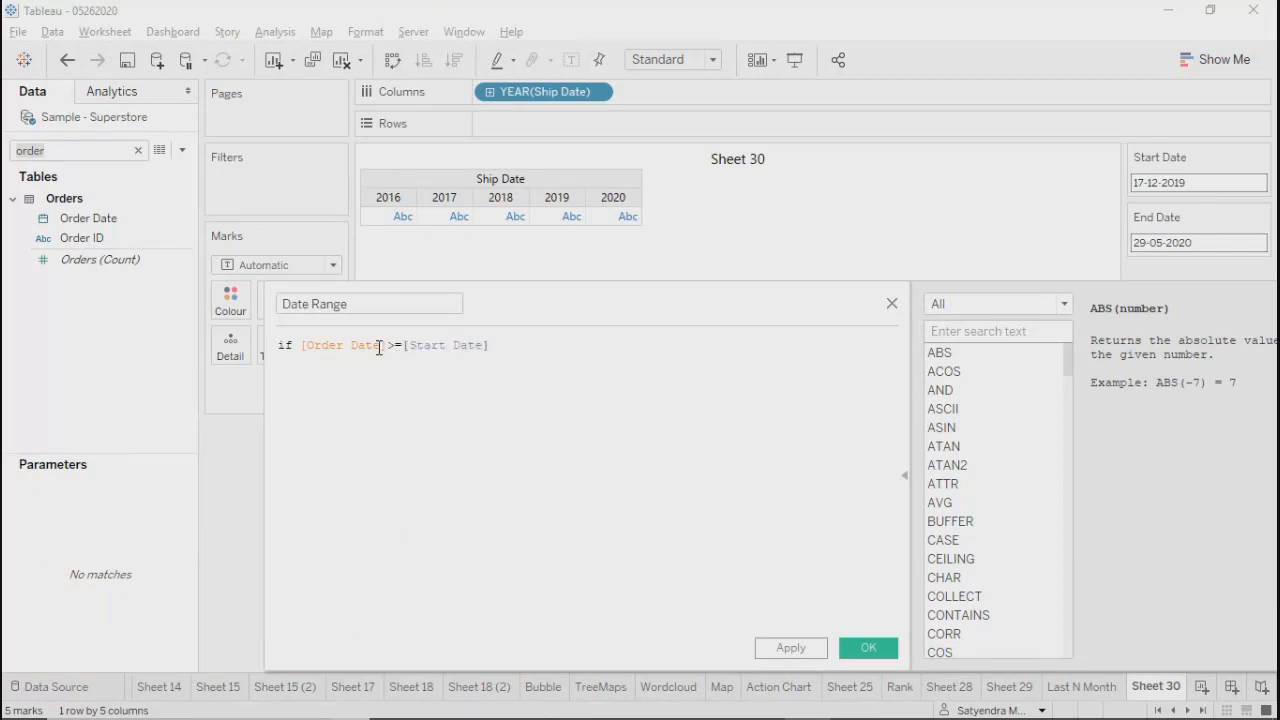
Step: Extend the Date Range formula with the upper-bound condition and [Order Date]<=[End Date]
text(and [Order)
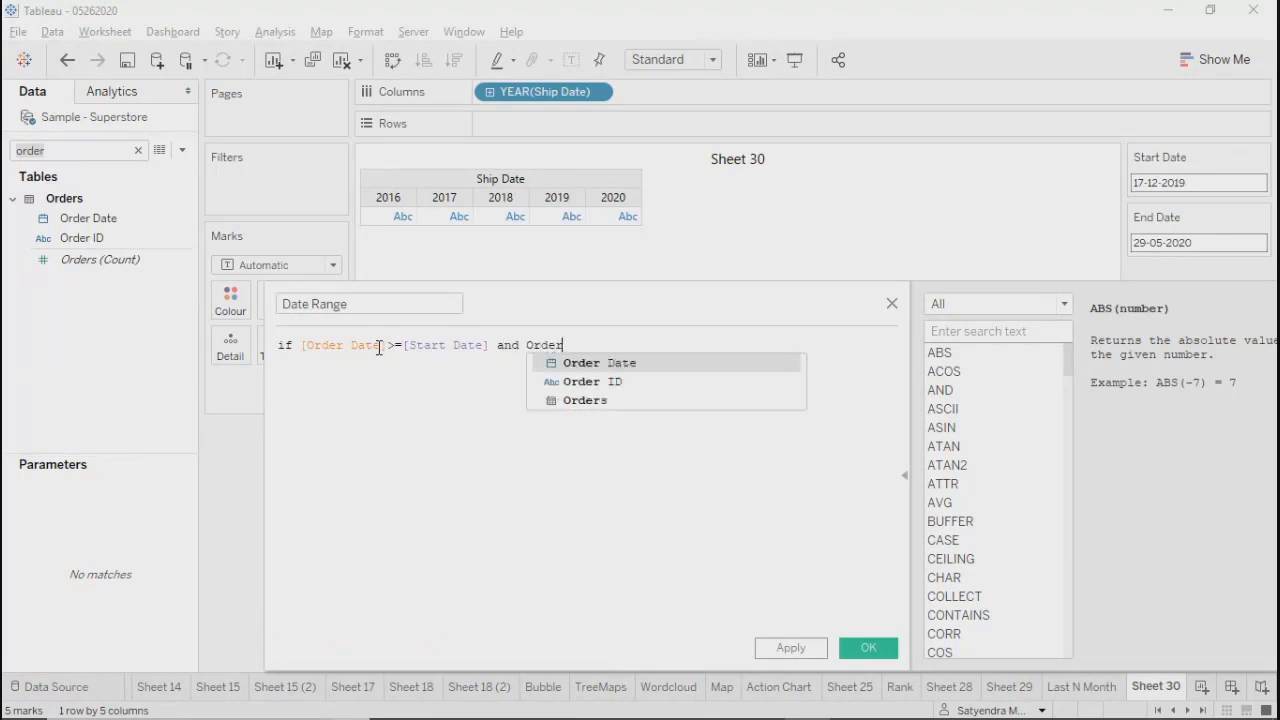
key(Return)
text(<=)
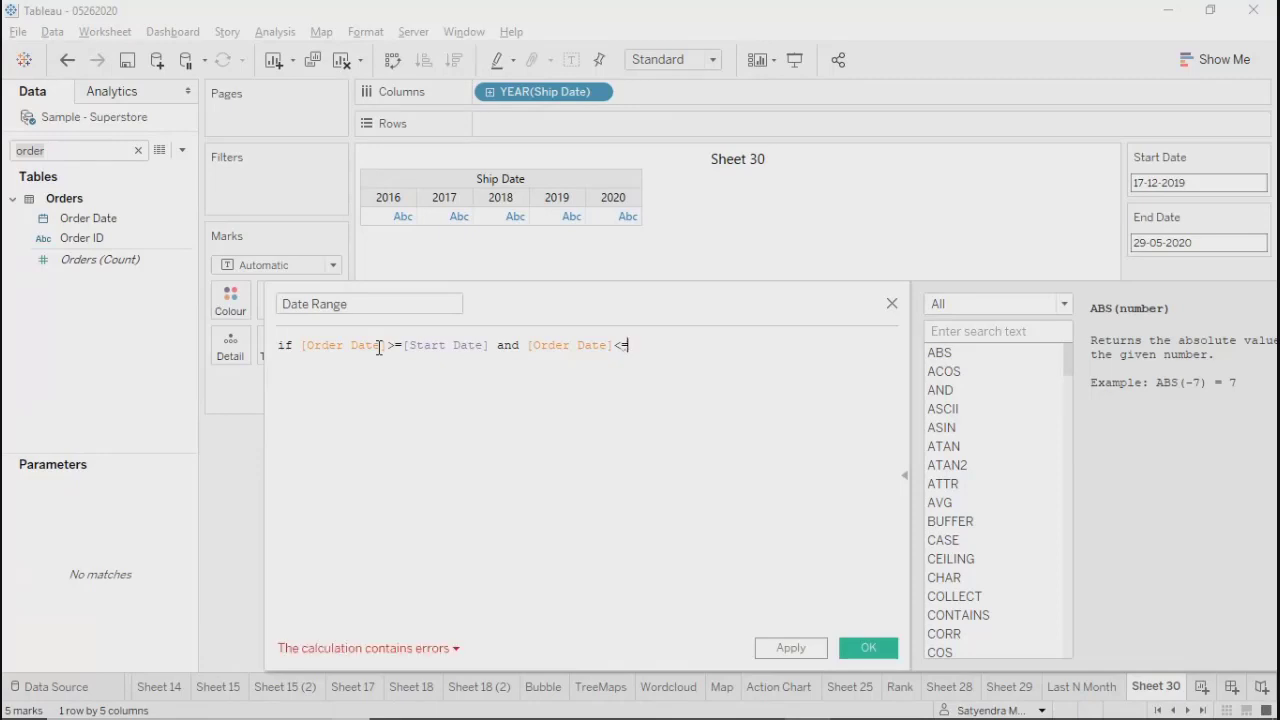
text(End)
key(Return)
Step: Complete the Date Range formula with then '1' else '0' end and apply the calculation
text(then )
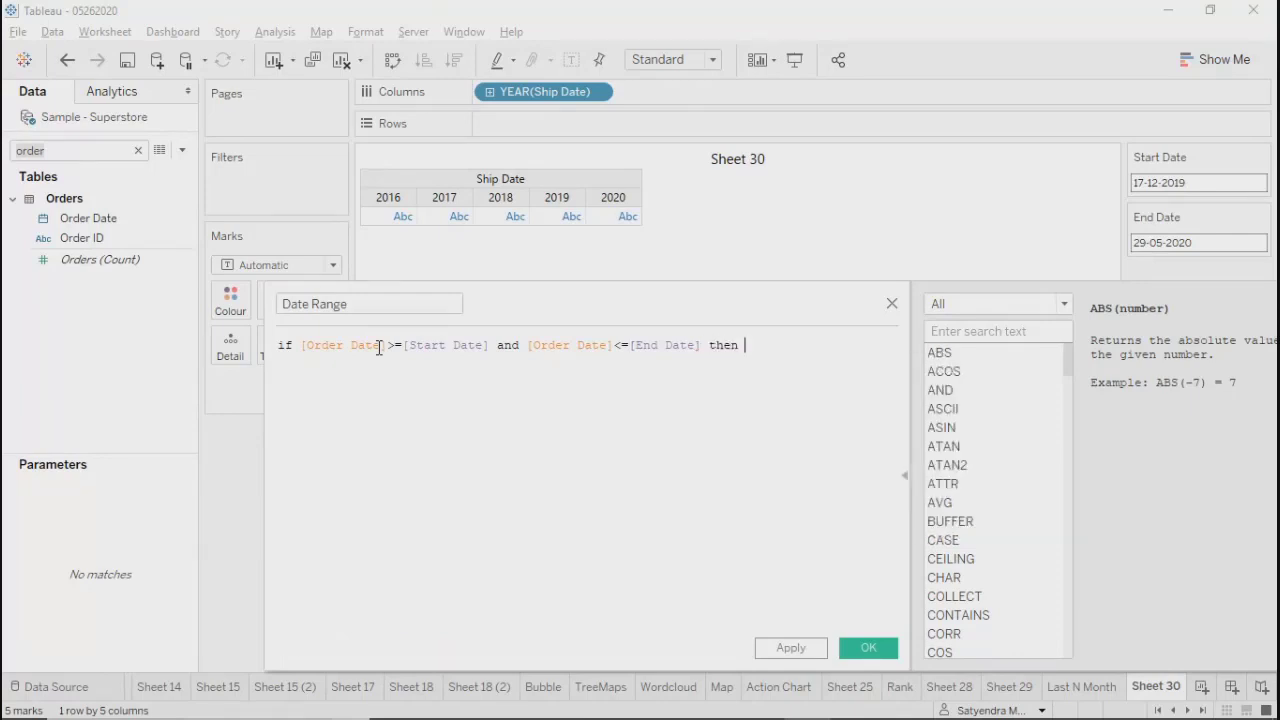
text('1' else 0)
key(BackSpace)
text('0' end)
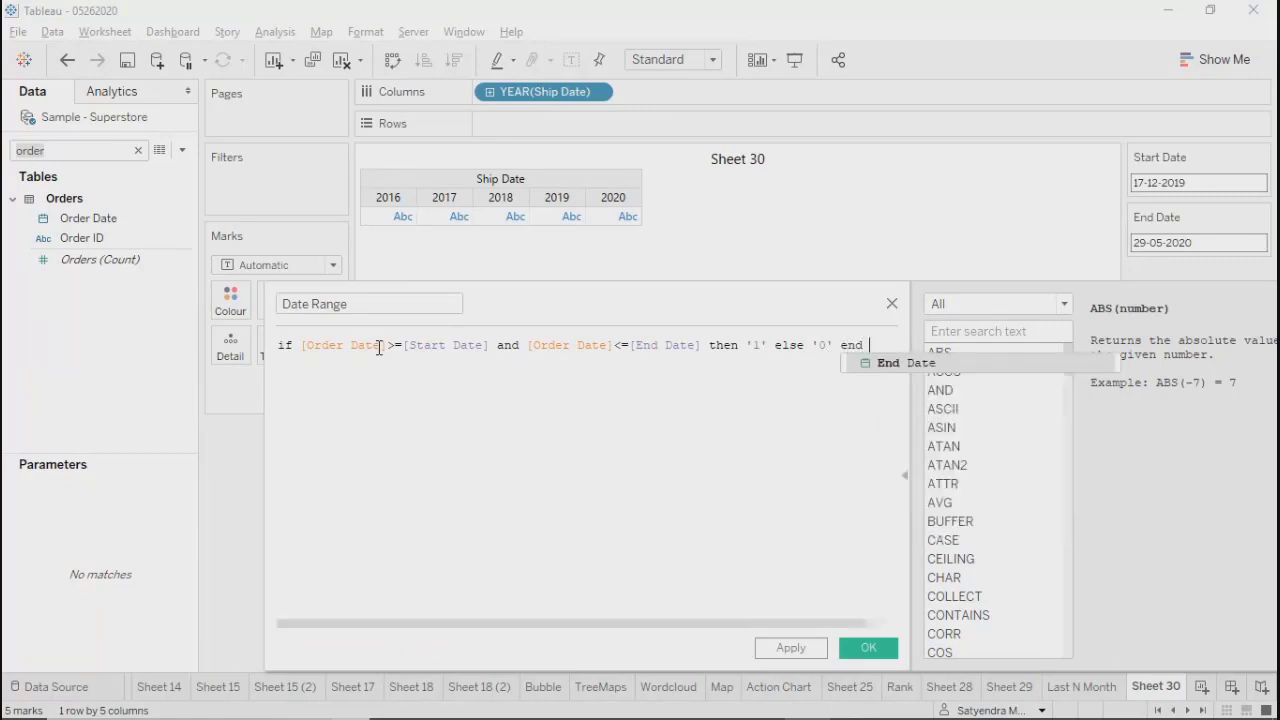
click(496, 429)
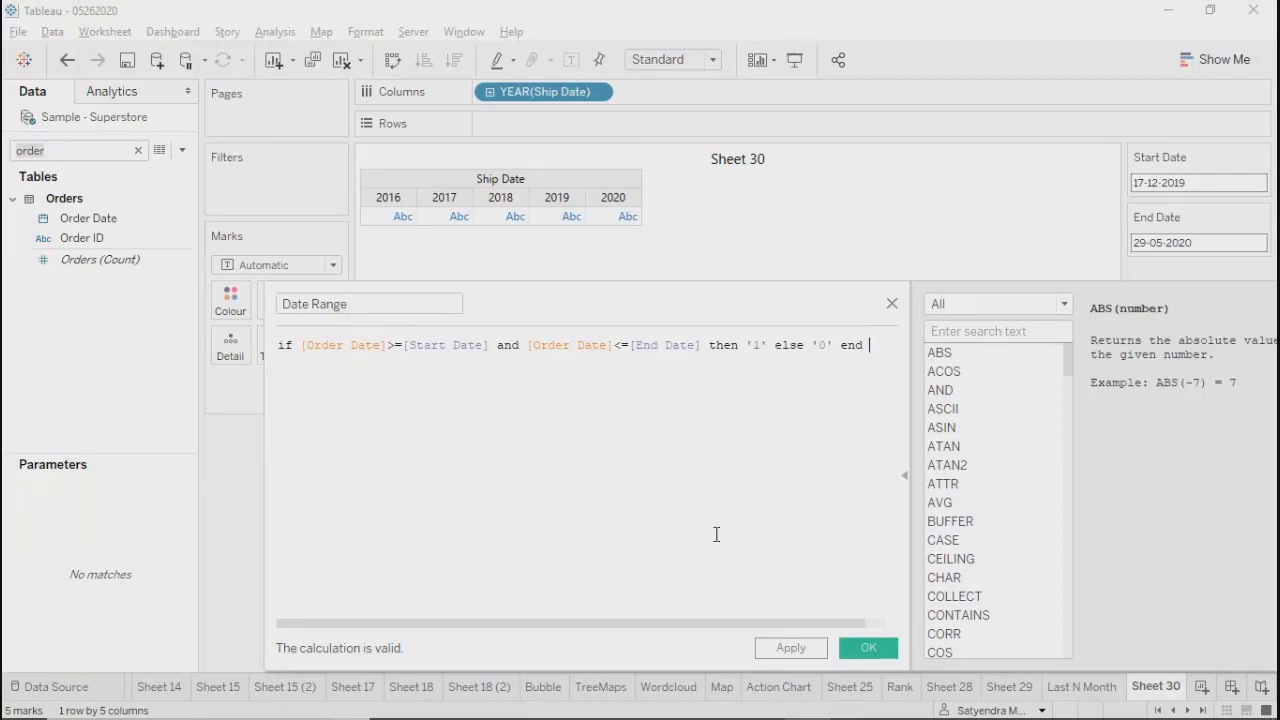
click(786, 647)
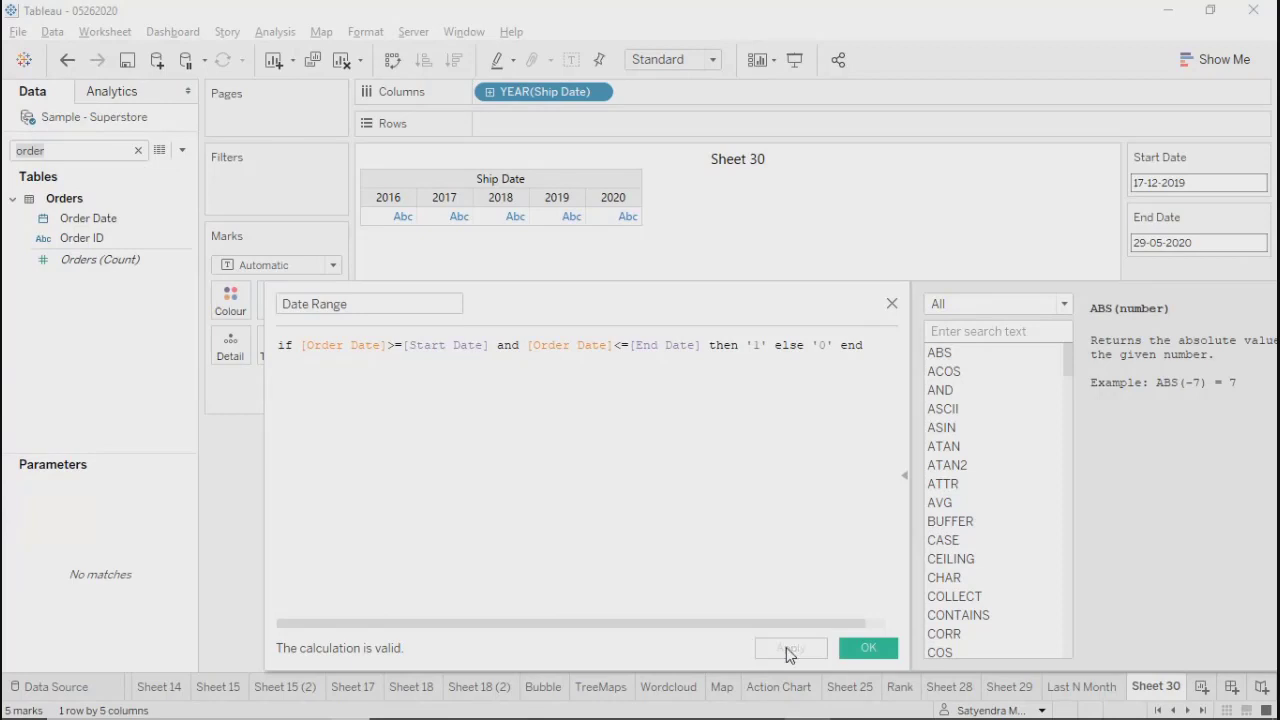
Step: Save the Date Range calculation, clear the field search, and filter the sheet by Date Range with only value 1 selected
click(866, 648)
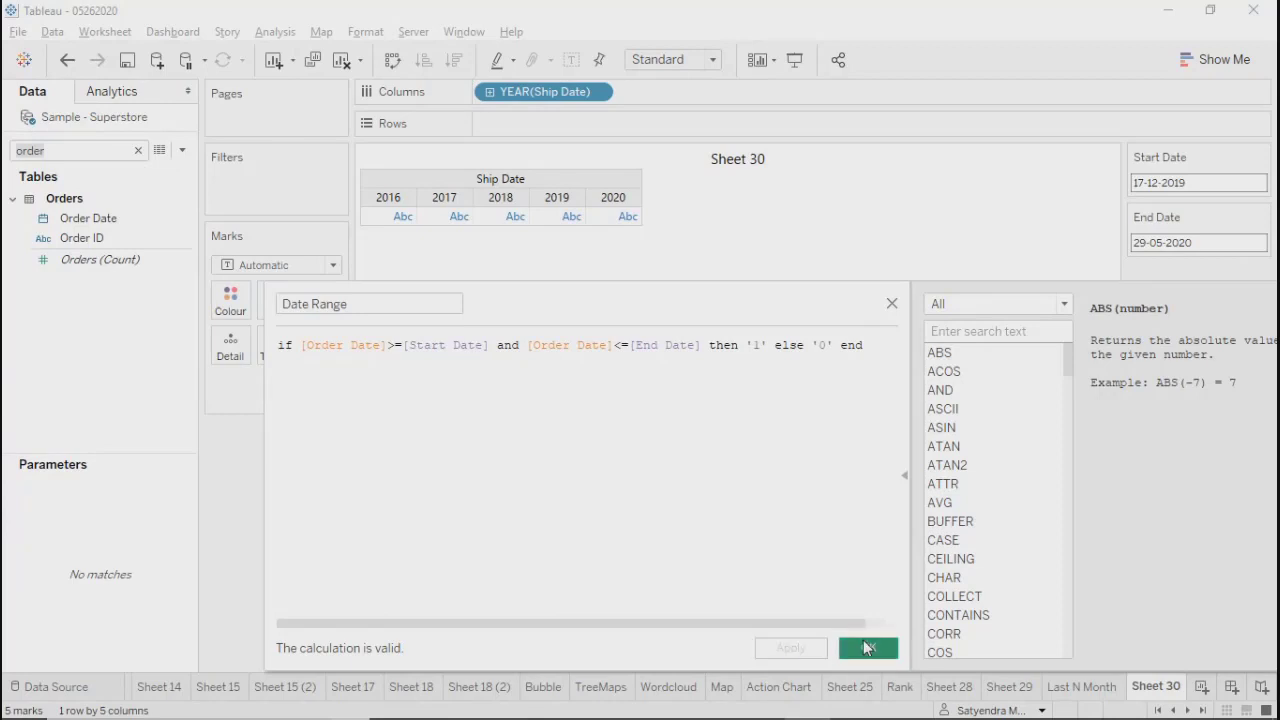
click(138, 150)
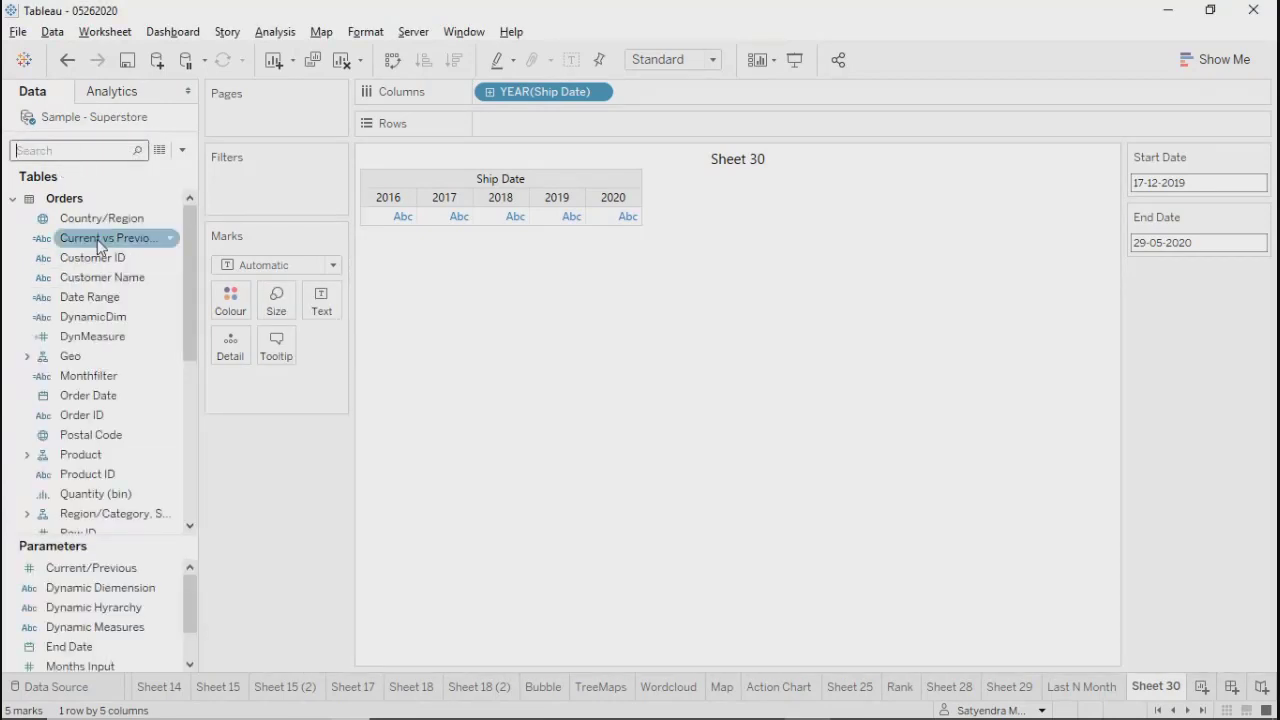
click(82, 301)
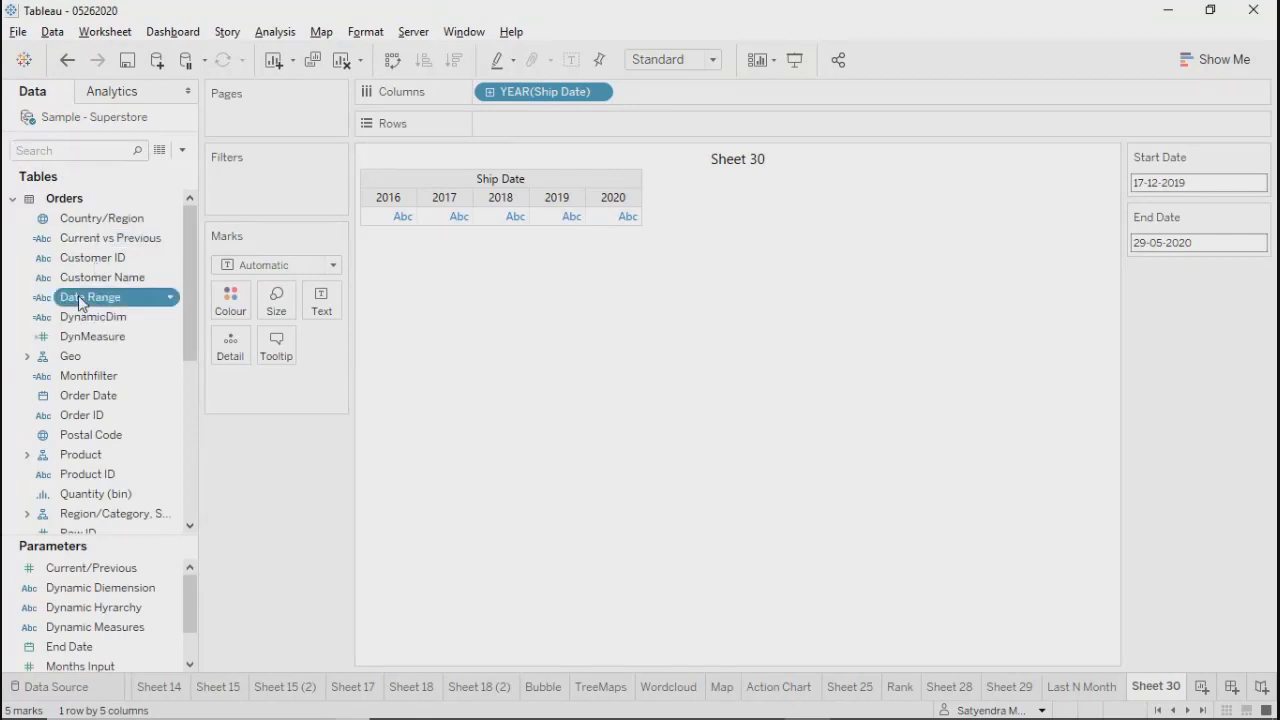
drag(80, 300, 253, 201)
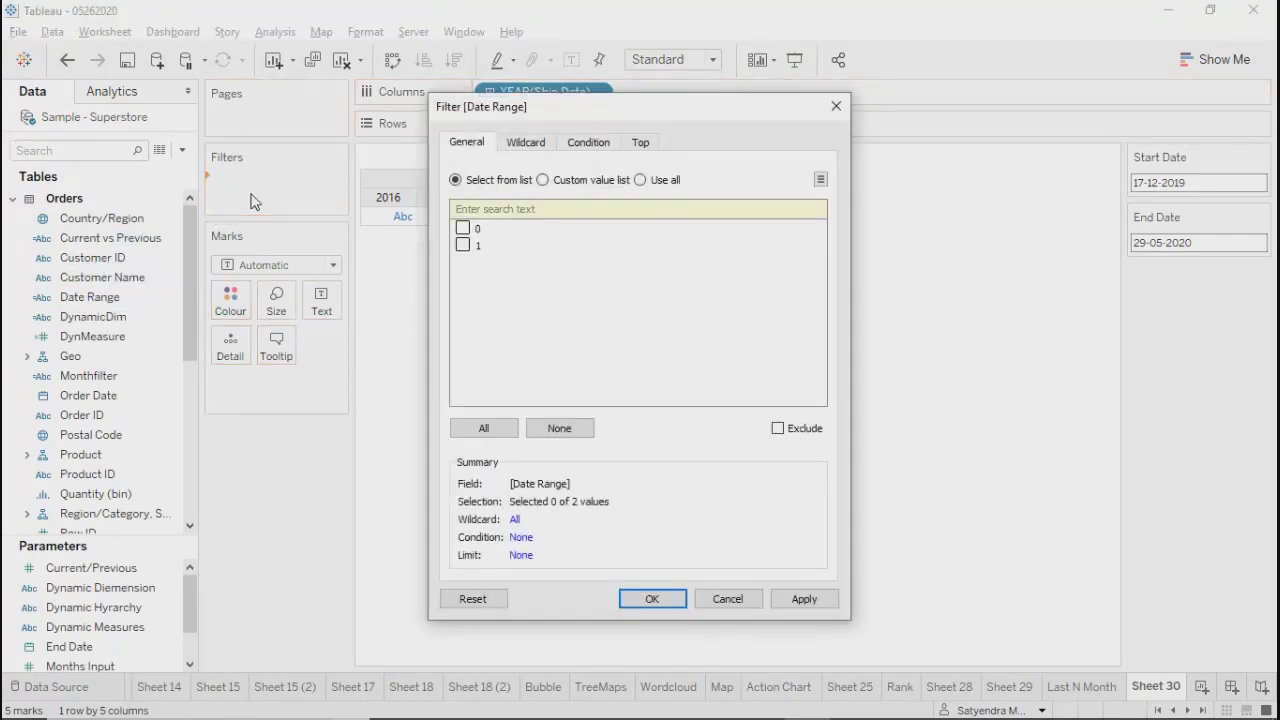
click(463, 245)
click(651, 599)
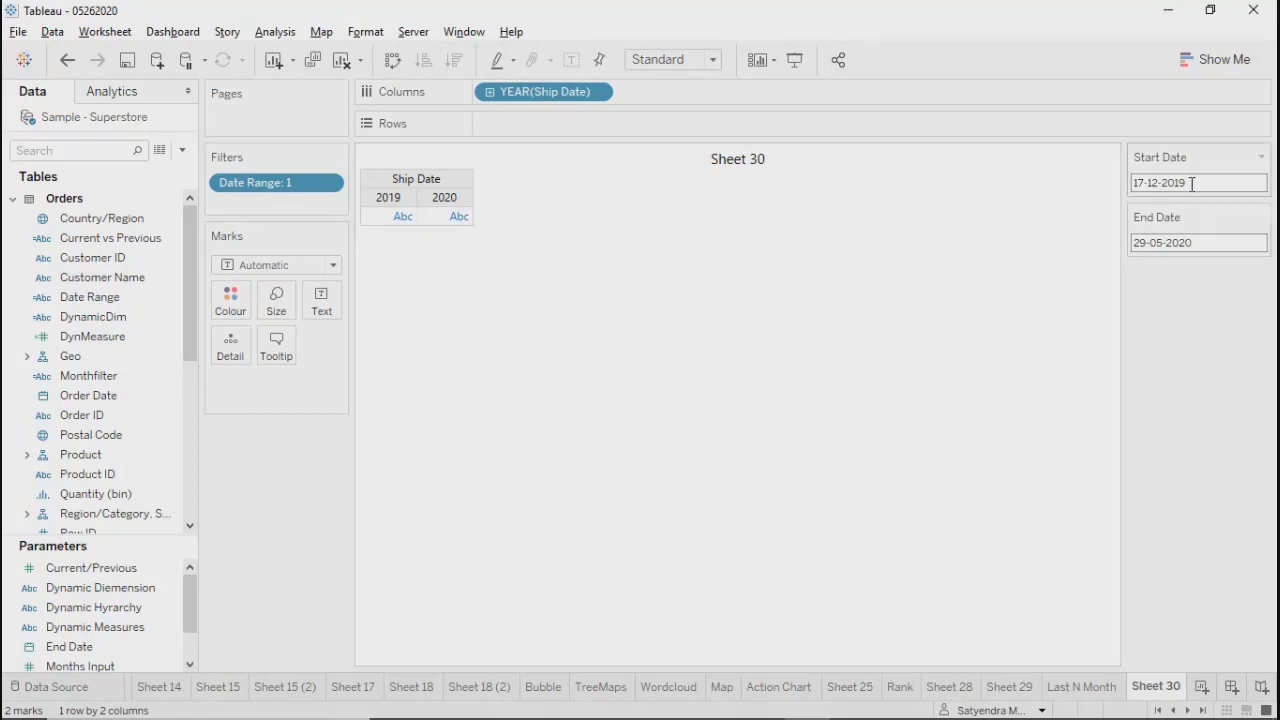
Step: Set the End Date parameter to 31-12-2019
click(1216, 245)
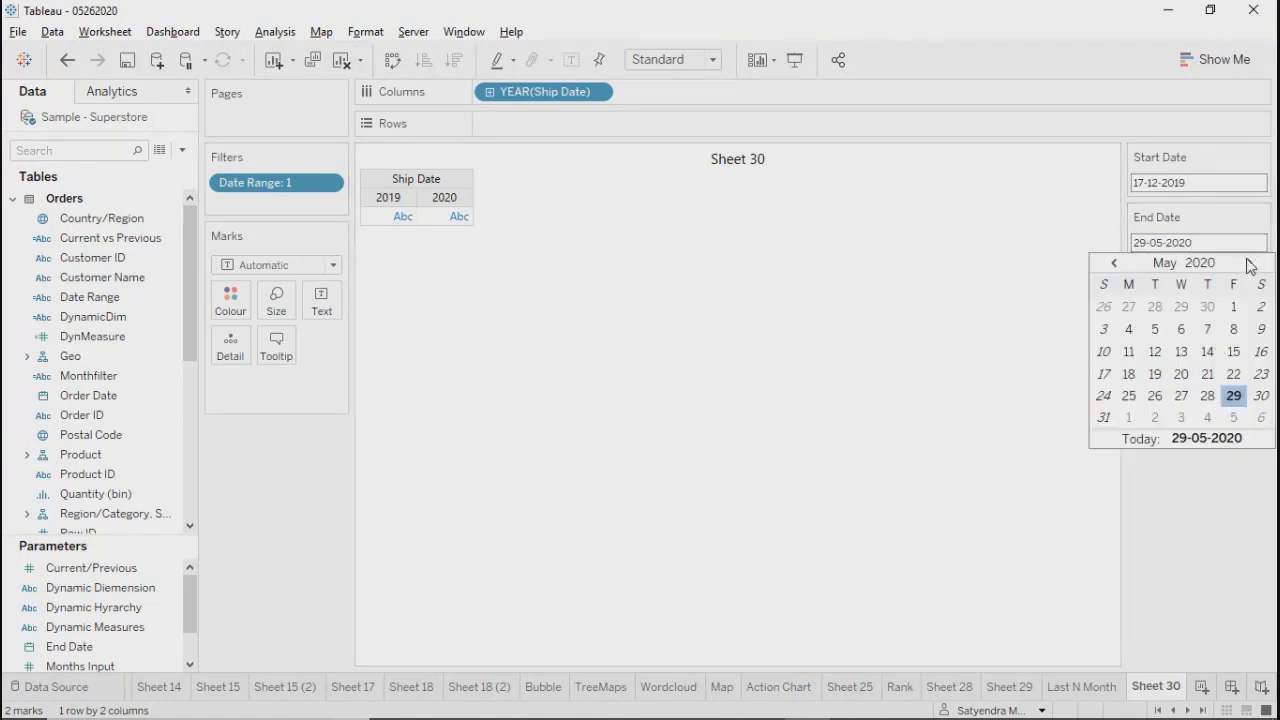
click(1113, 263)
click(1113, 263)
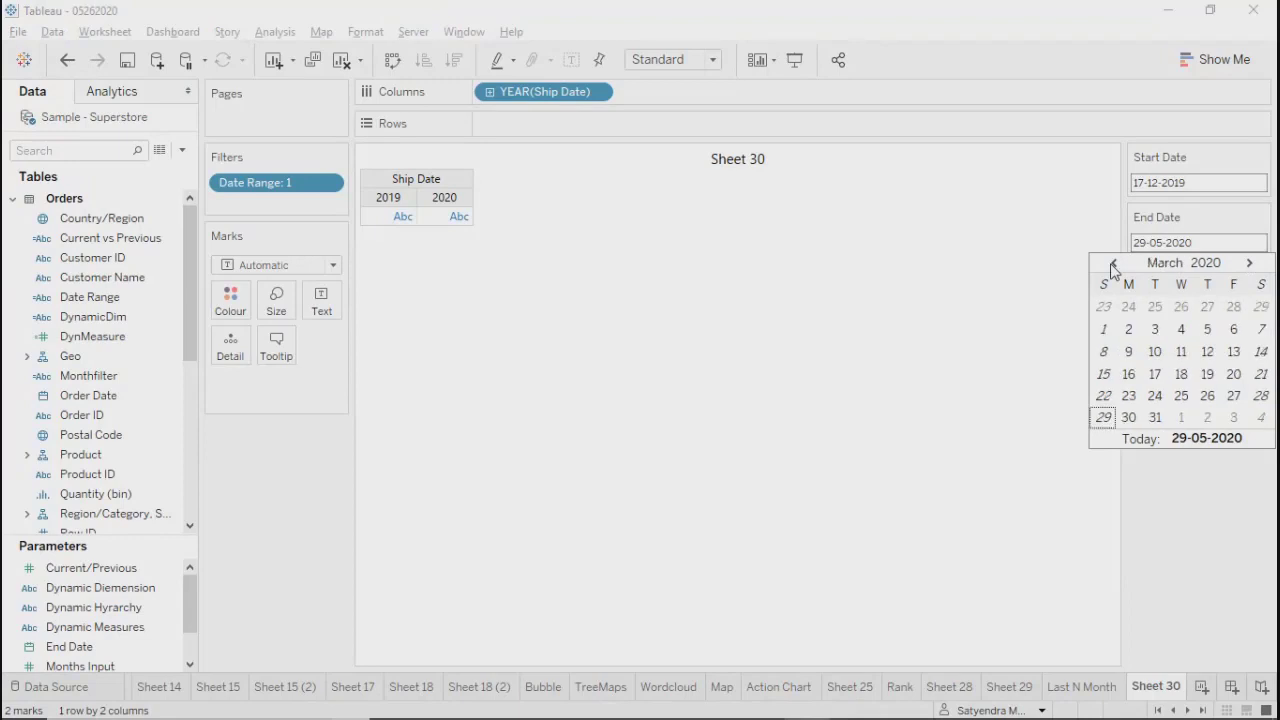
click(1113, 263)
click(1113, 263)
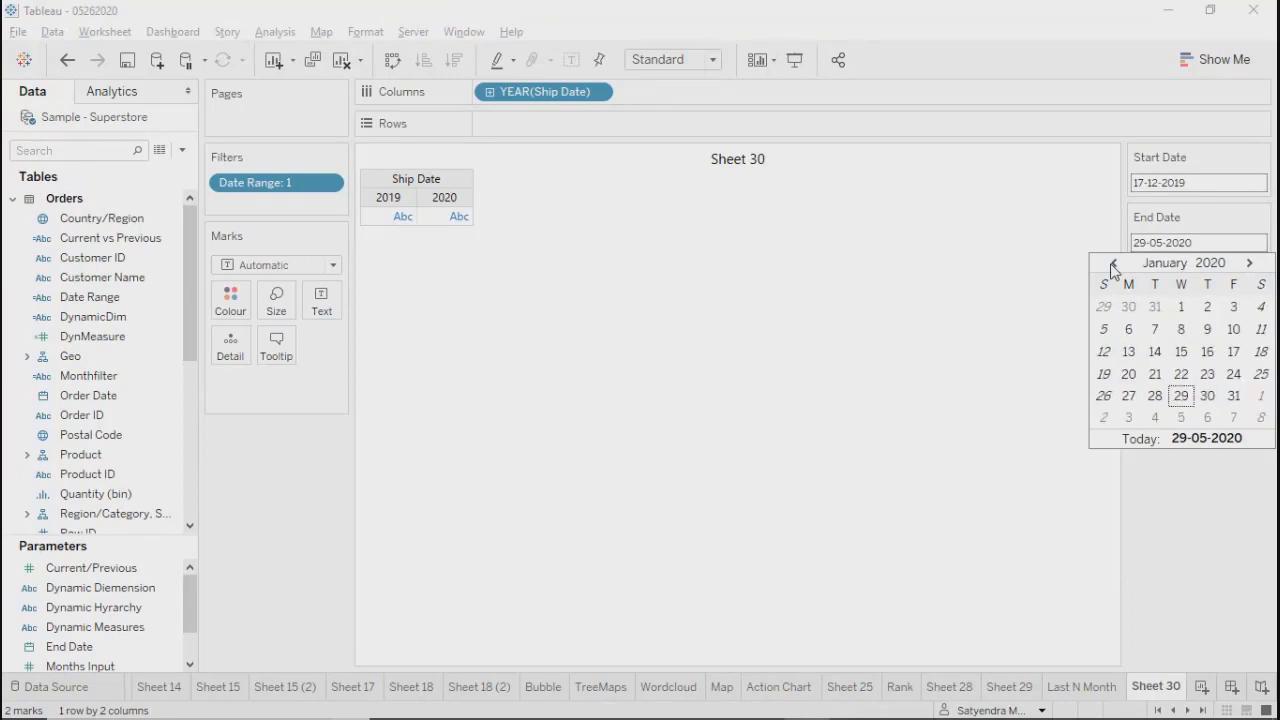
click(1156, 308)
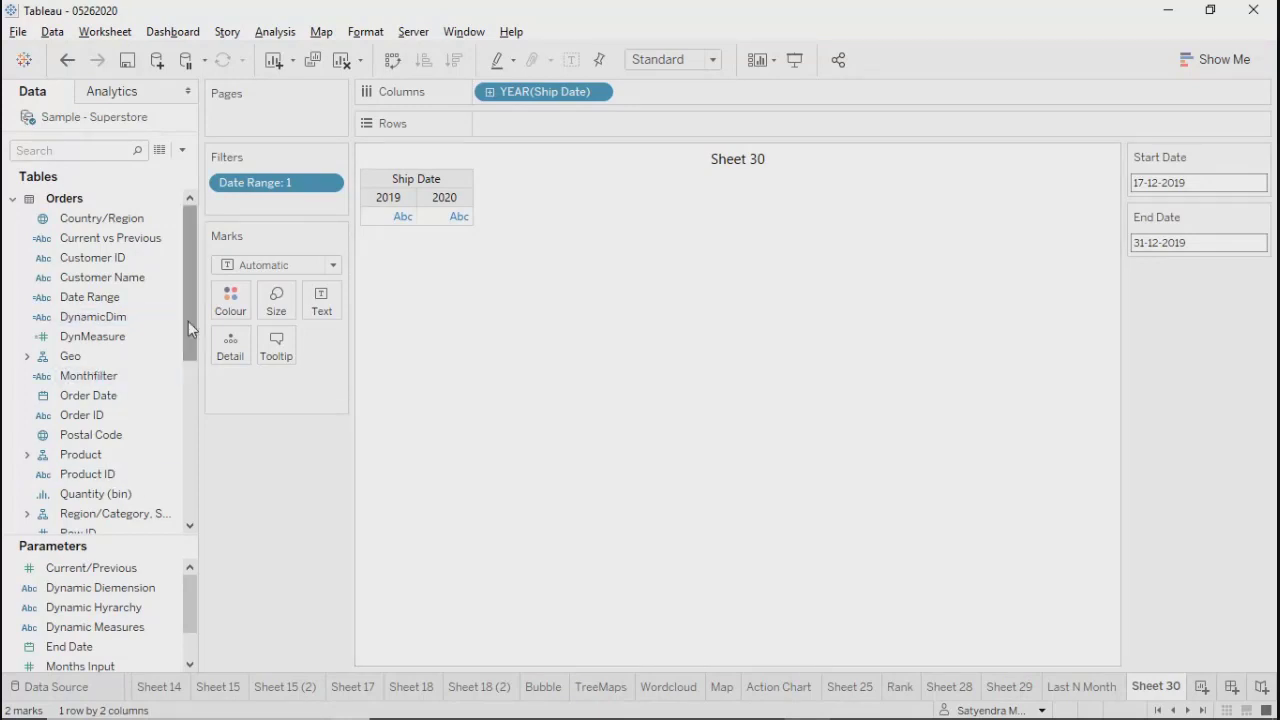
Step: Add Sales to Rows as a sum and place Segment ahead of it to split the chart by segment
drag(188, 321, 194, 352)
click(100, 479)
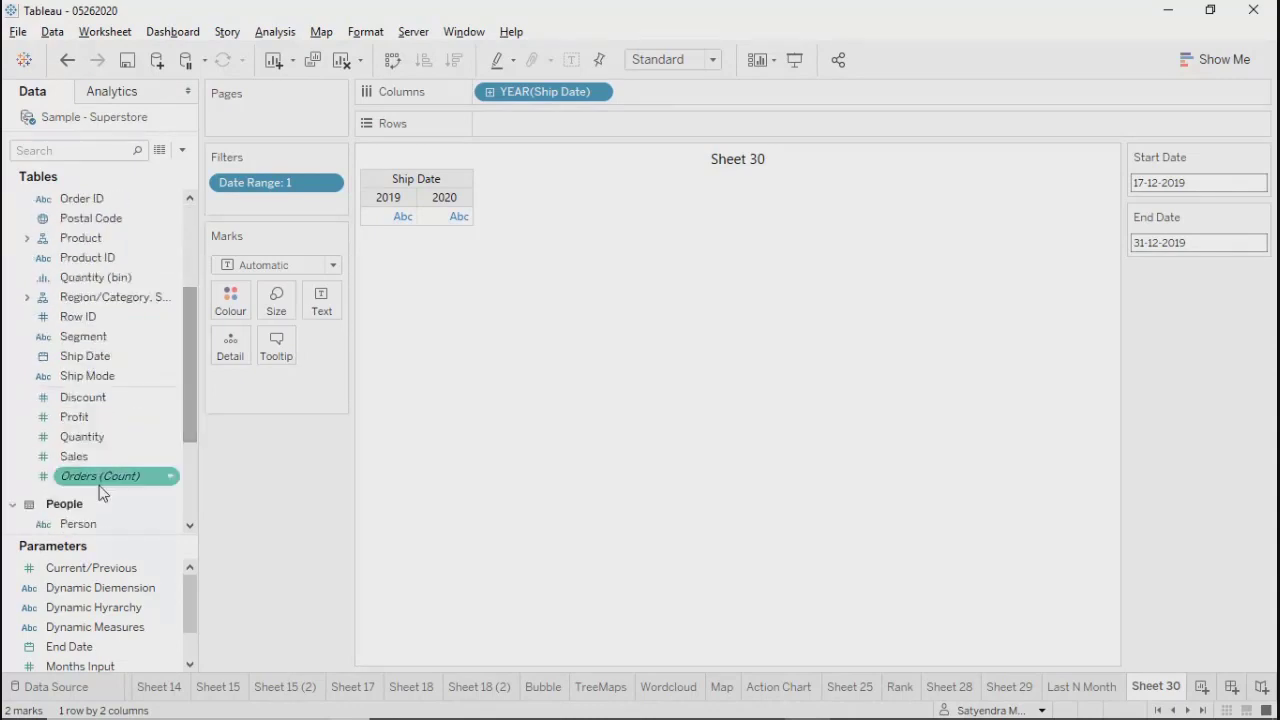
click(74, 456)
drag(74, 456, 558, 128)
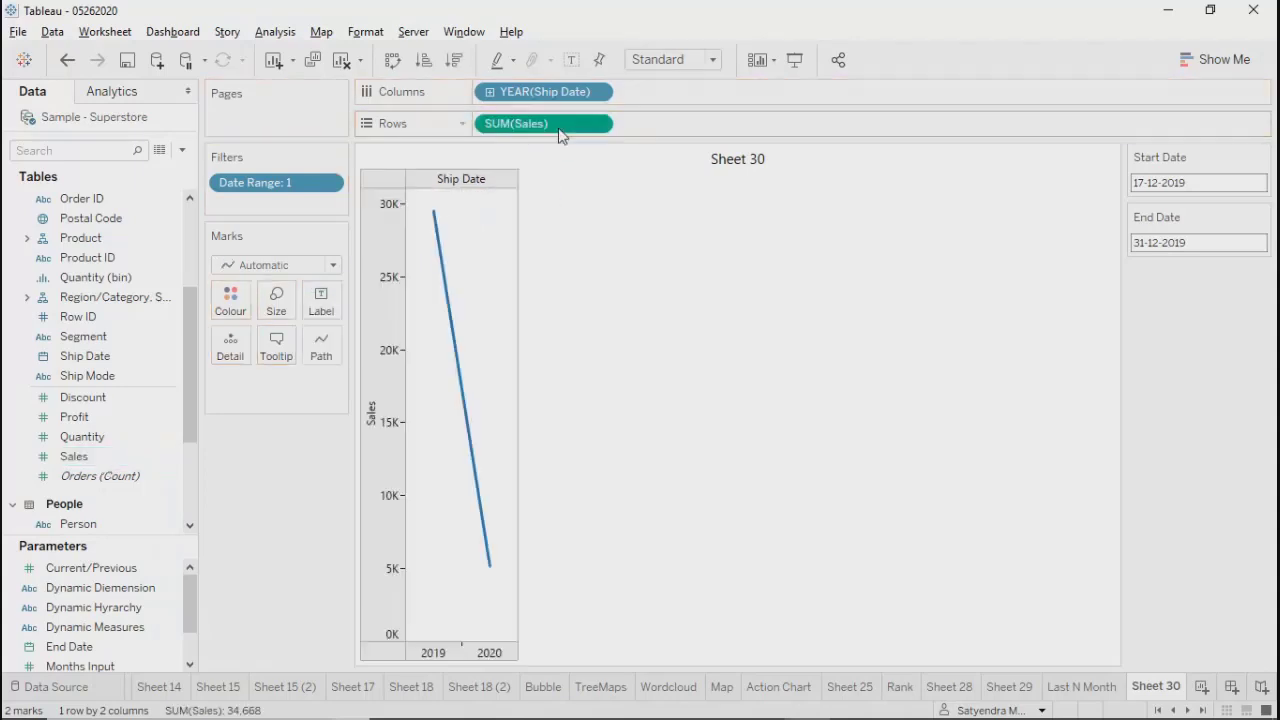
click(89, 331)
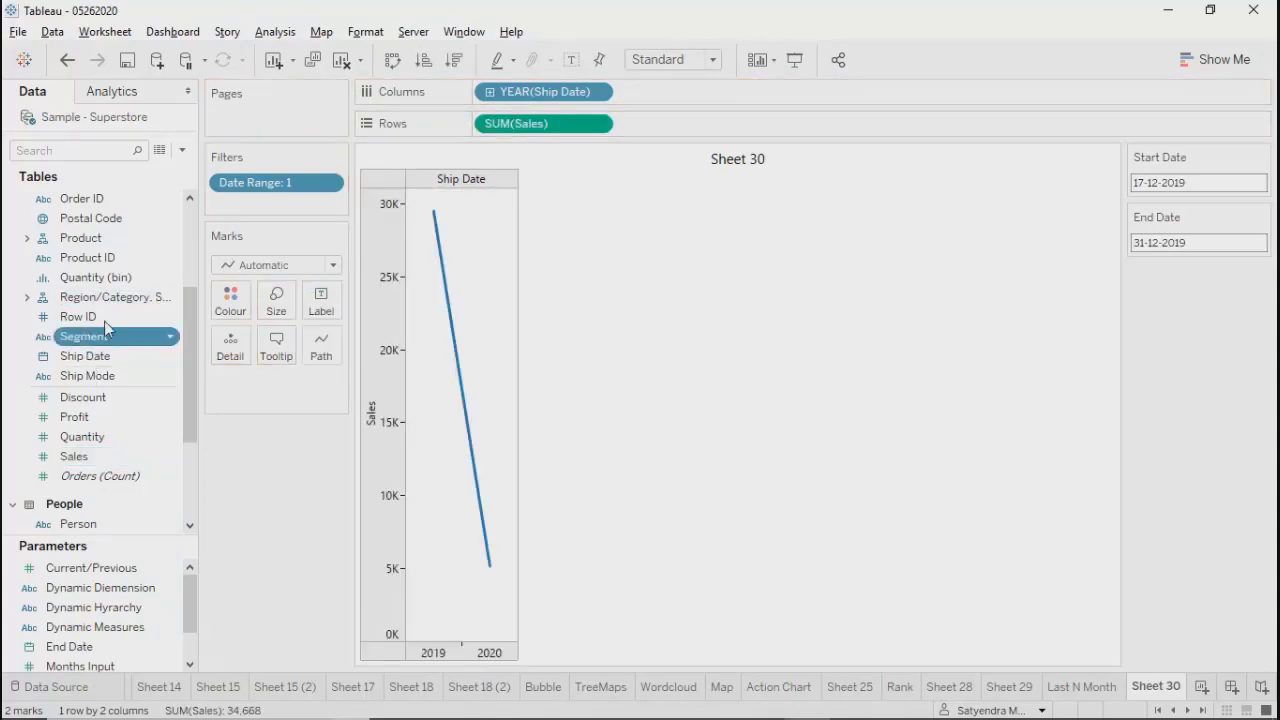
drag(104, 321, 478, 122)
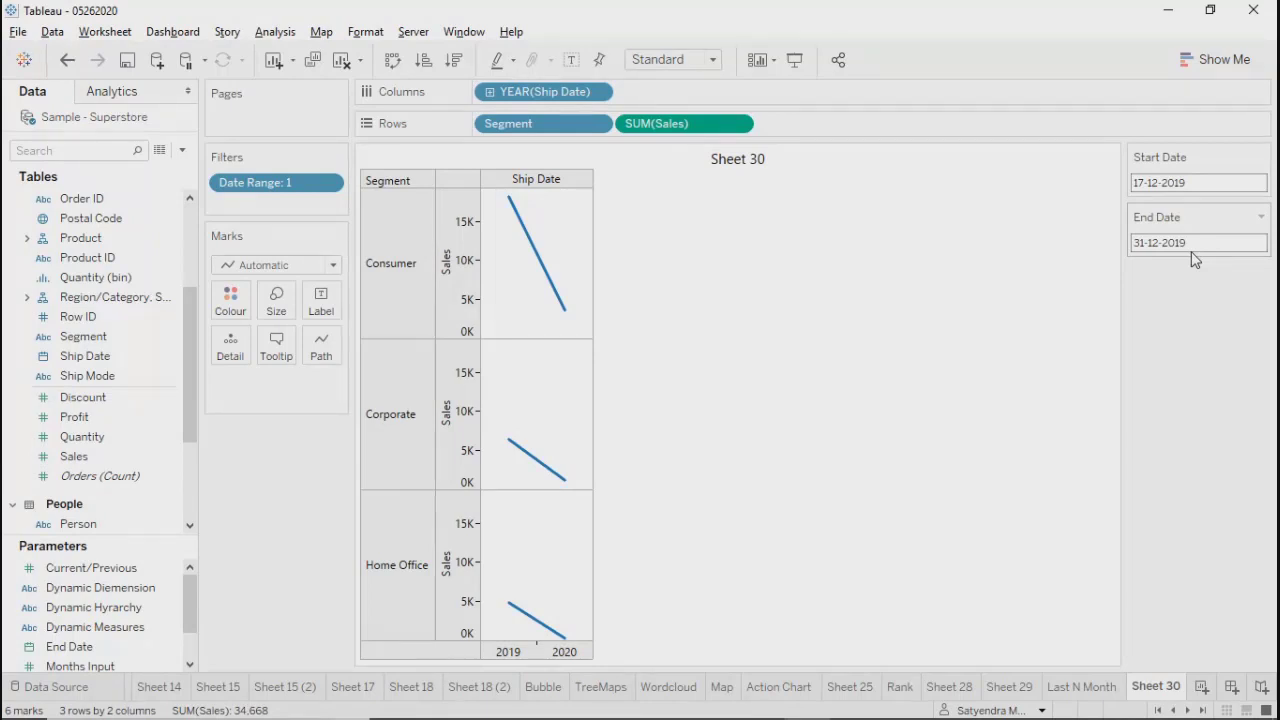
click(1228, 181)
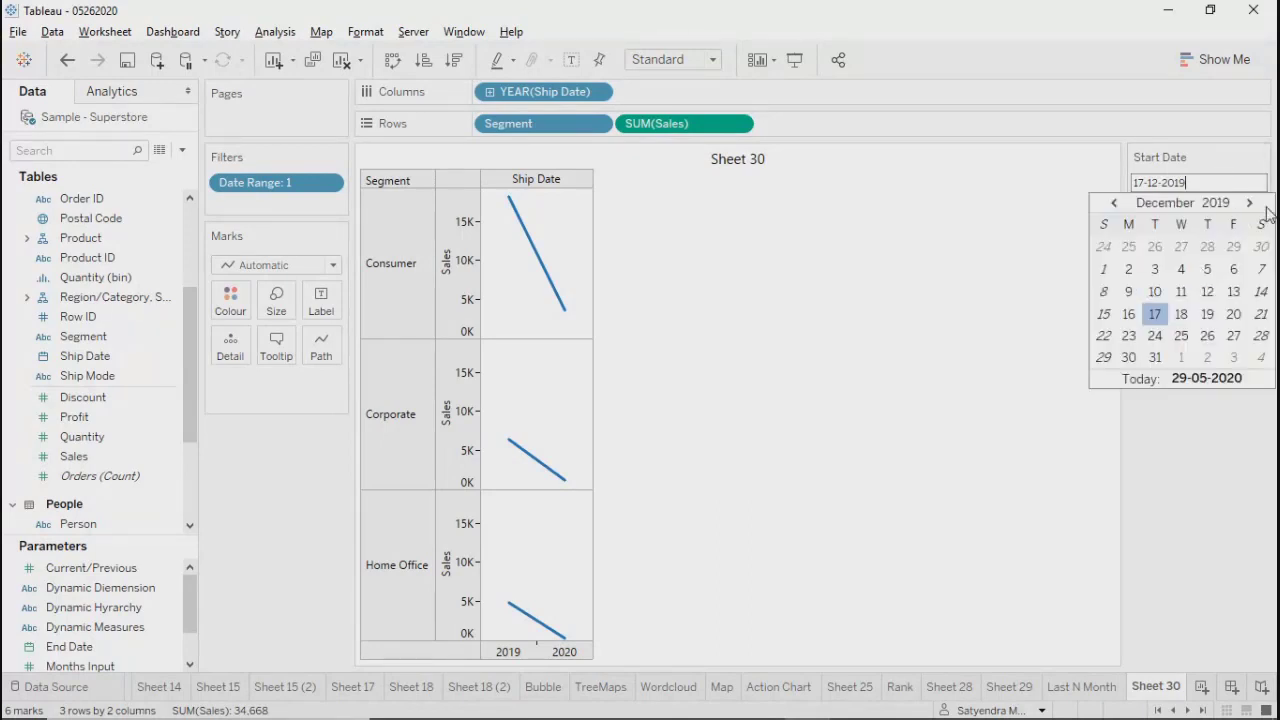
click(1243, 524)
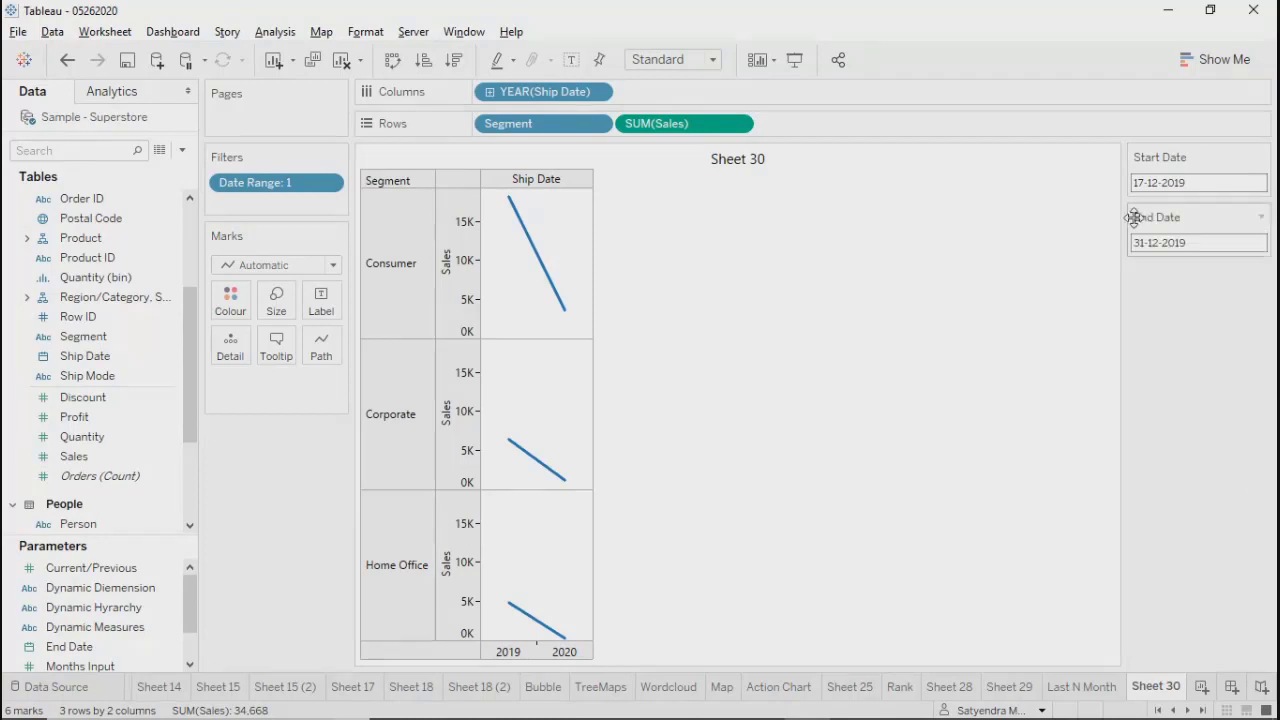
click(1208, 240)
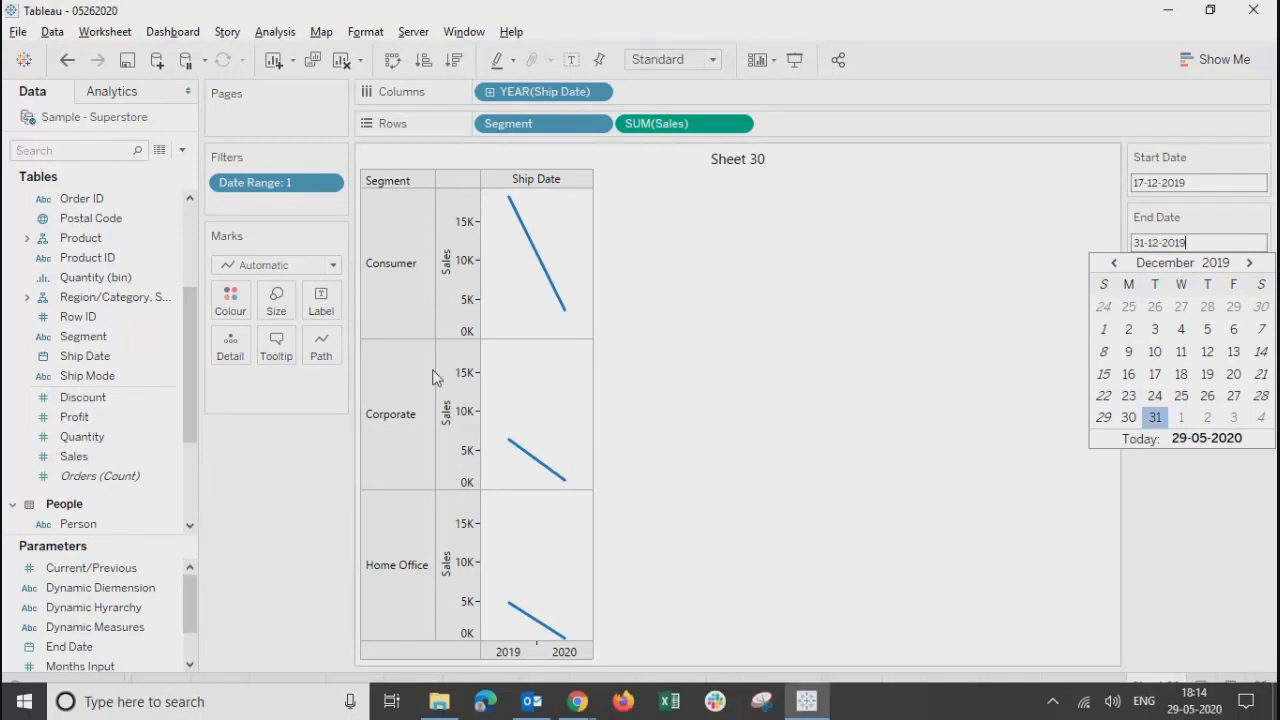
click(813, 479)
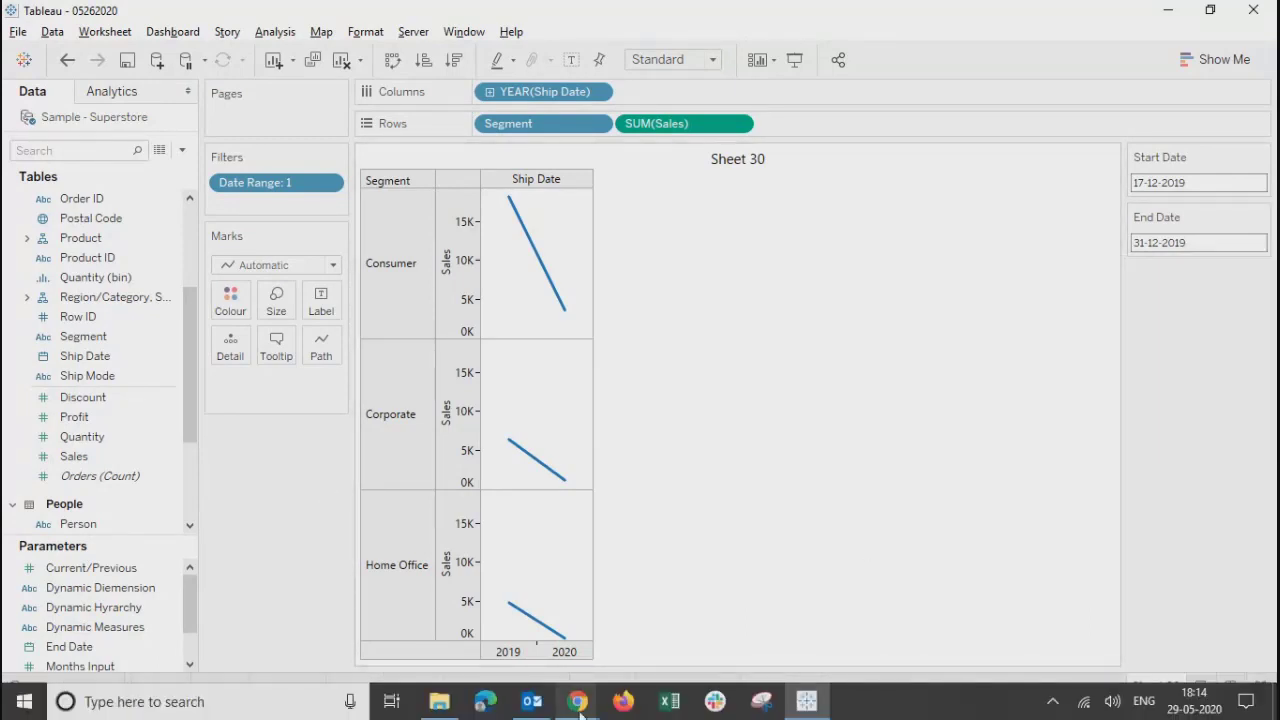
Step: Switch to the meeting in Chrome, show its attendee list, and return to Tableau
mouse_move(577, 701)
click(461, 597)
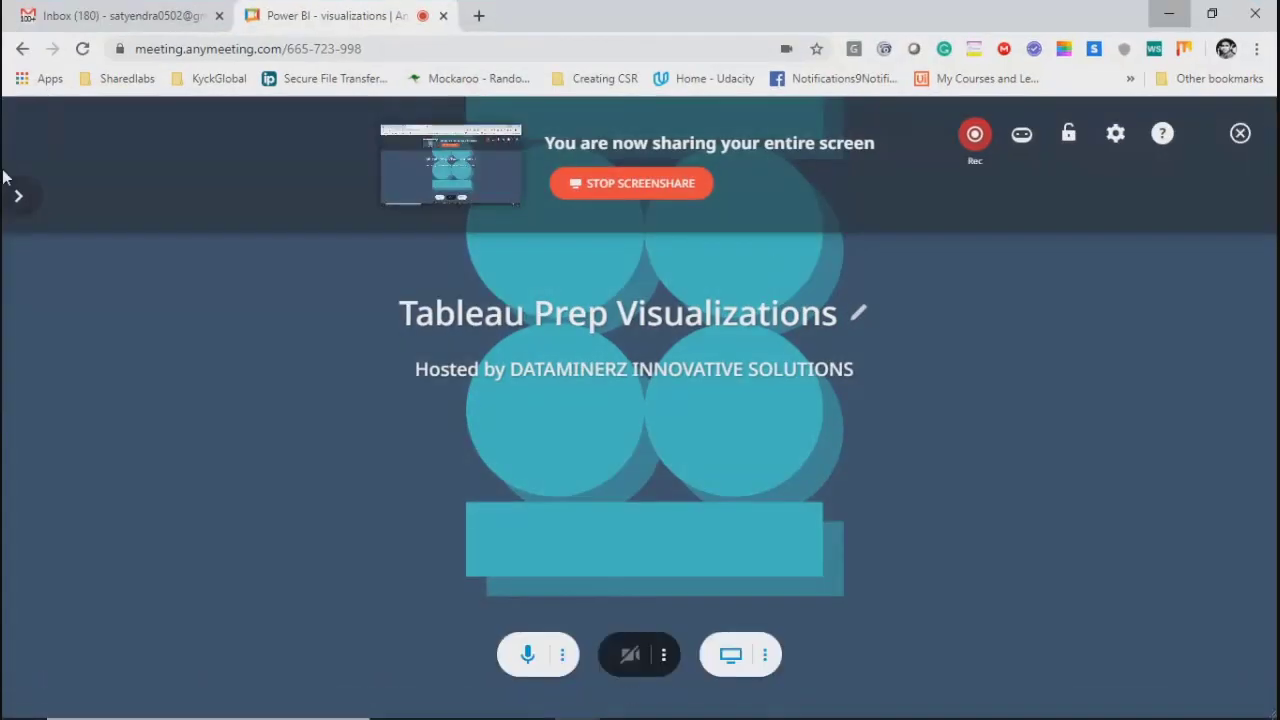
click(18, 200)
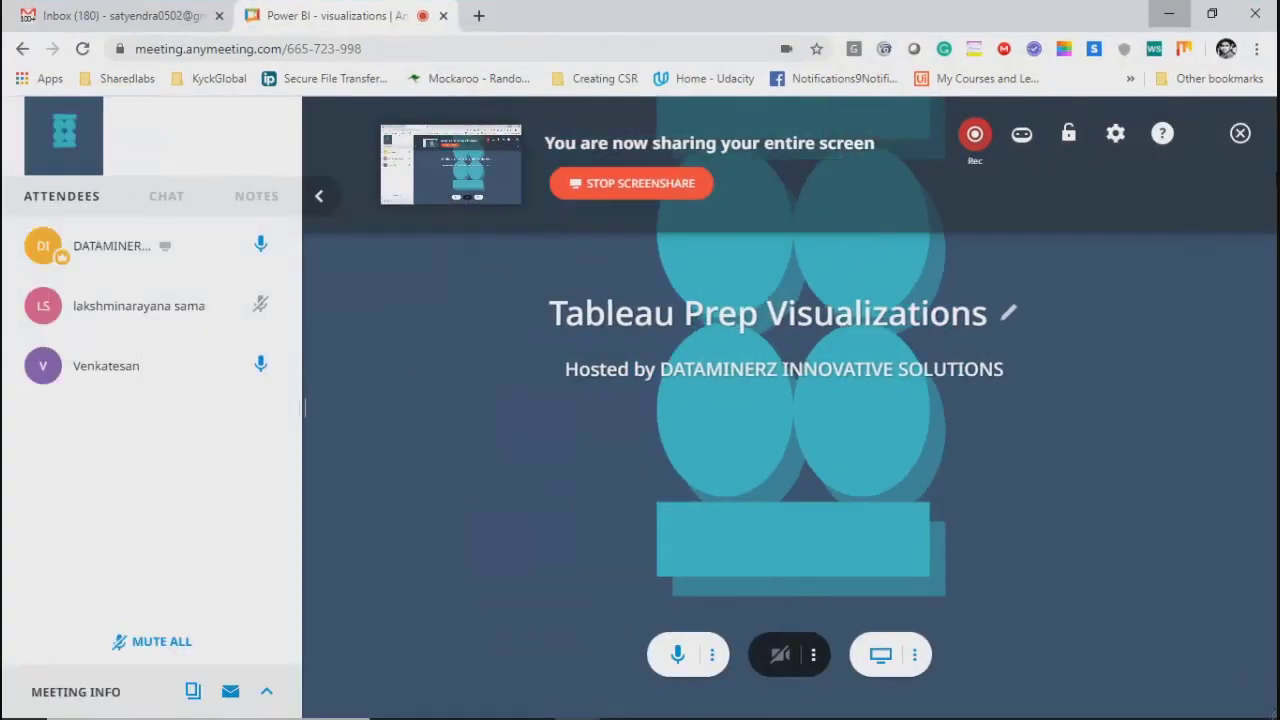
click(1168, 14)
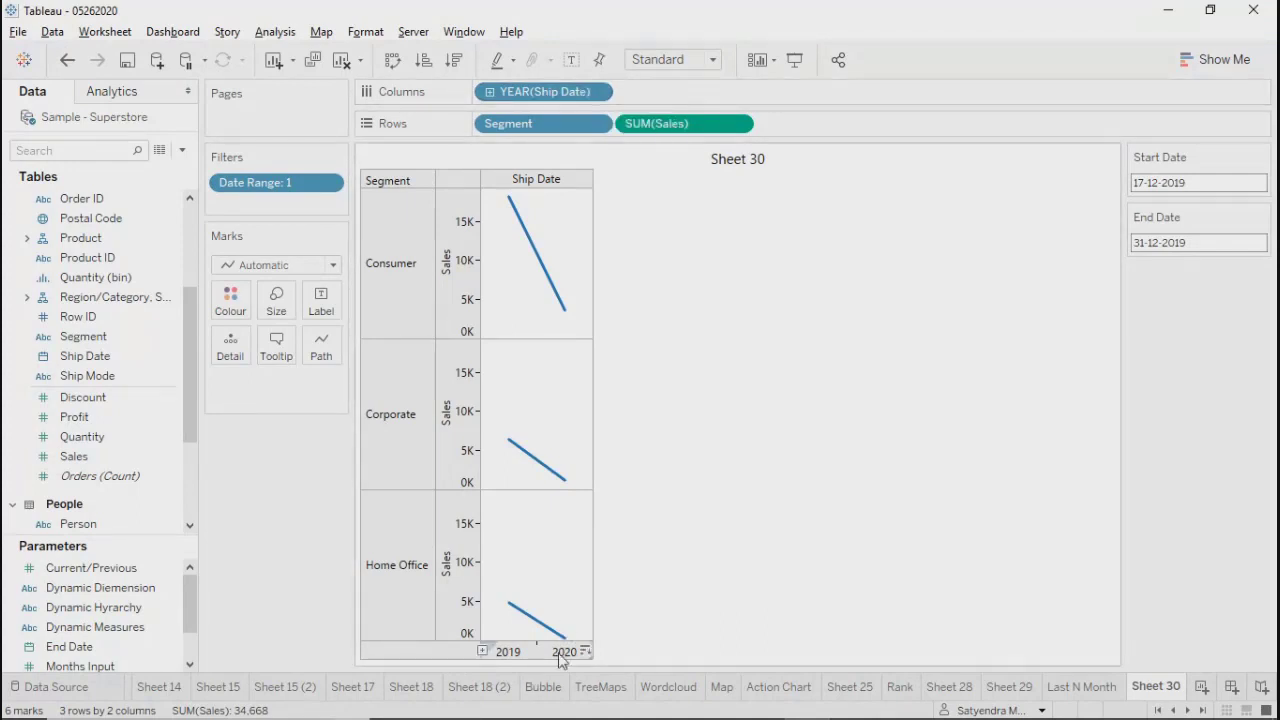
Step: Replace the year of Ship Date on Columns with Order Date
click(603, 92)
click(566, 705)
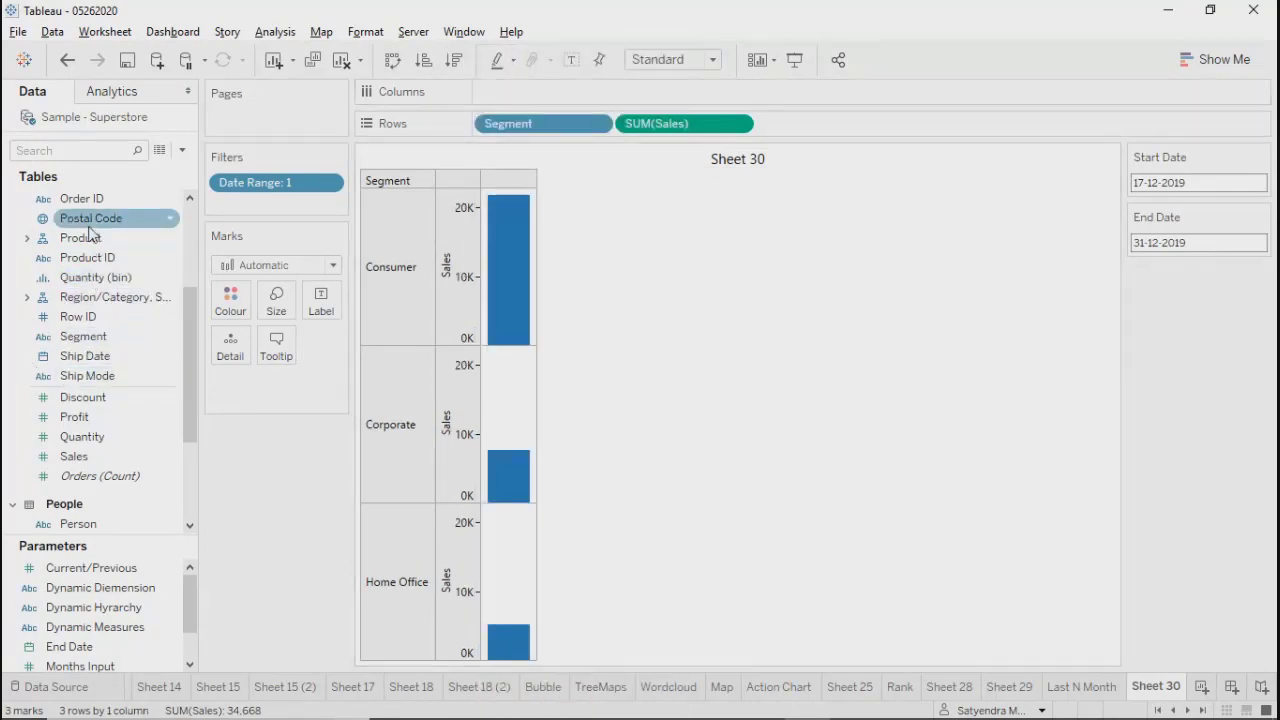
scroll(110, 390, up, 4)
drag(88, 395, 548, 94)
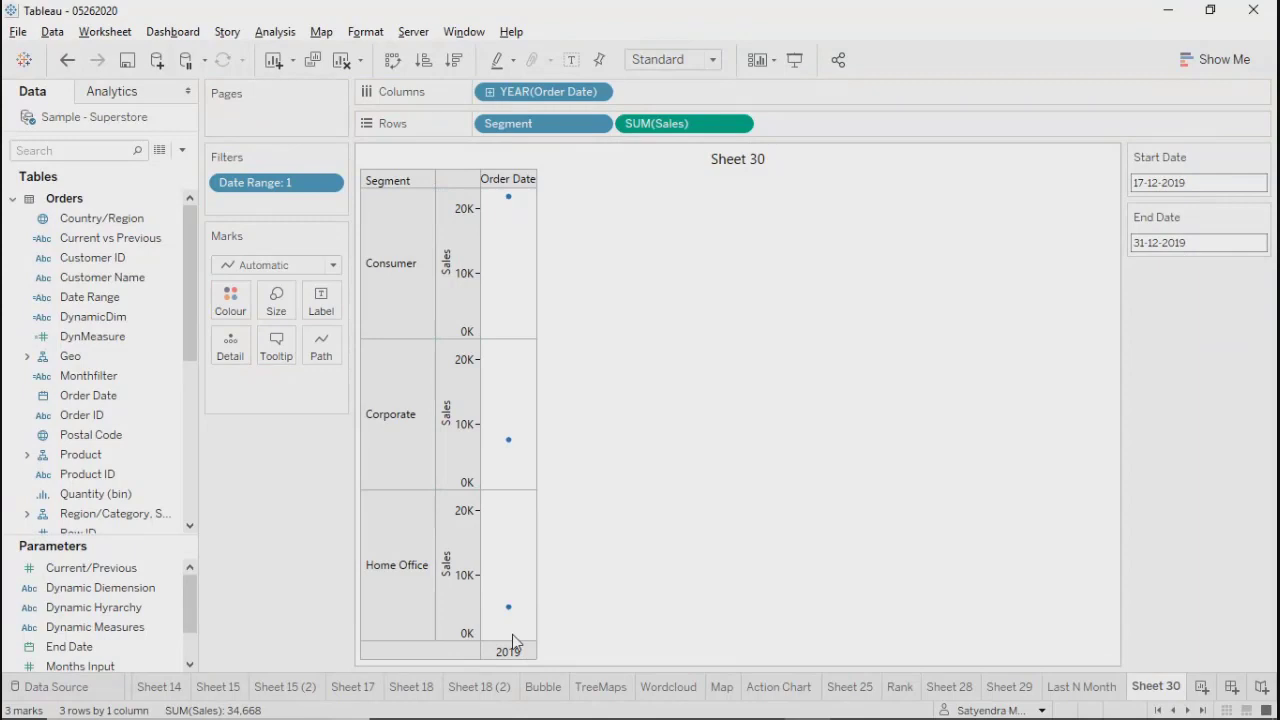
Step: Set the End Date parameter to 04-11-2019 and the Start Date parameter to 30-06-2019
click(1197, 243)
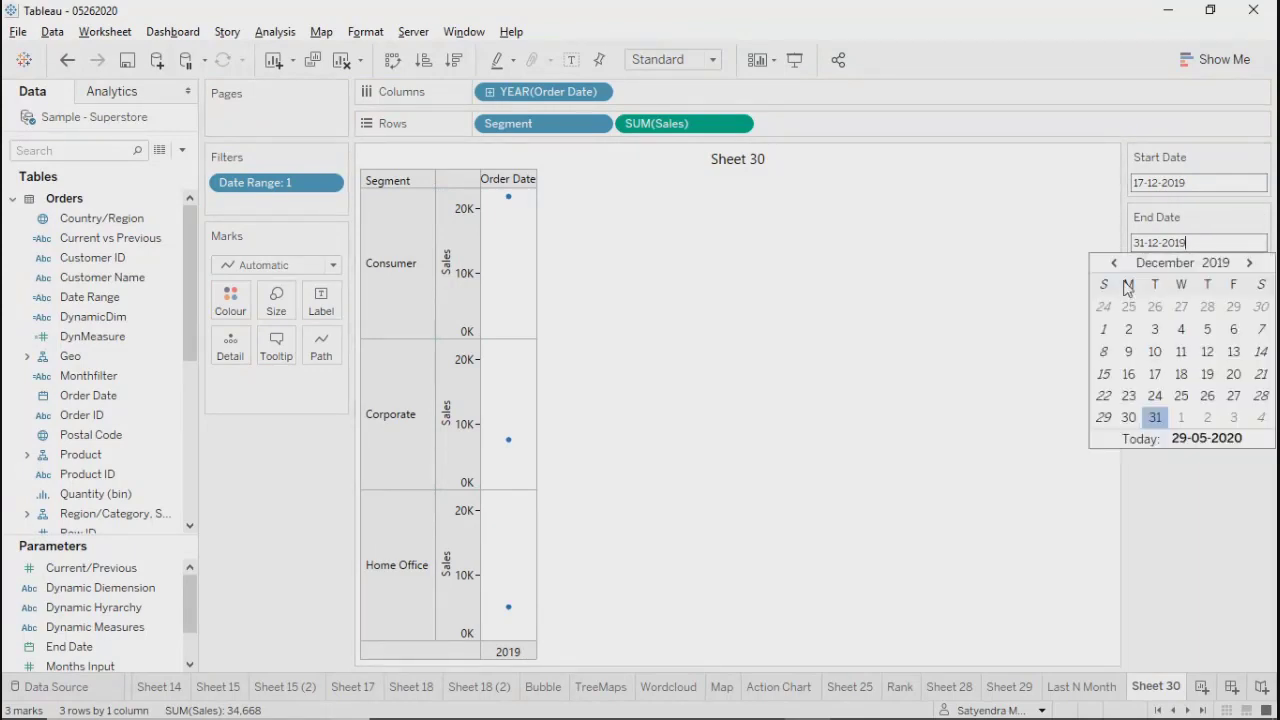
click(1114, 263)
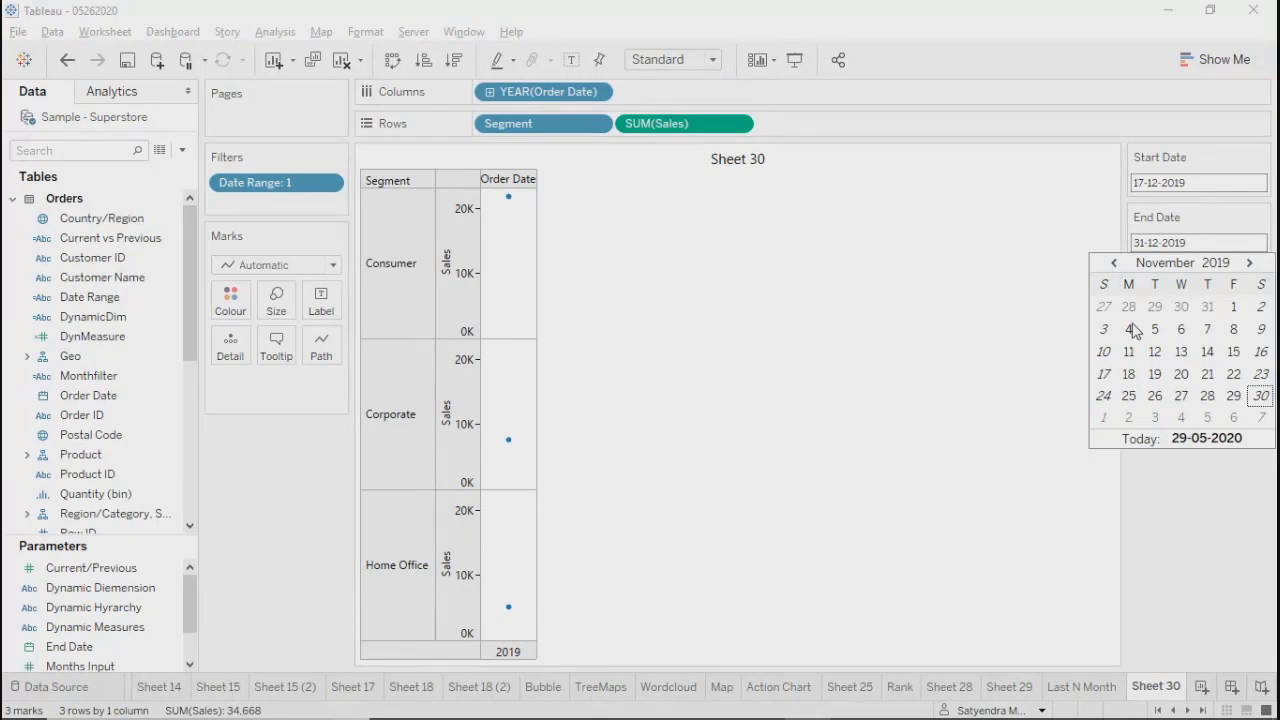
click(1128, 329)
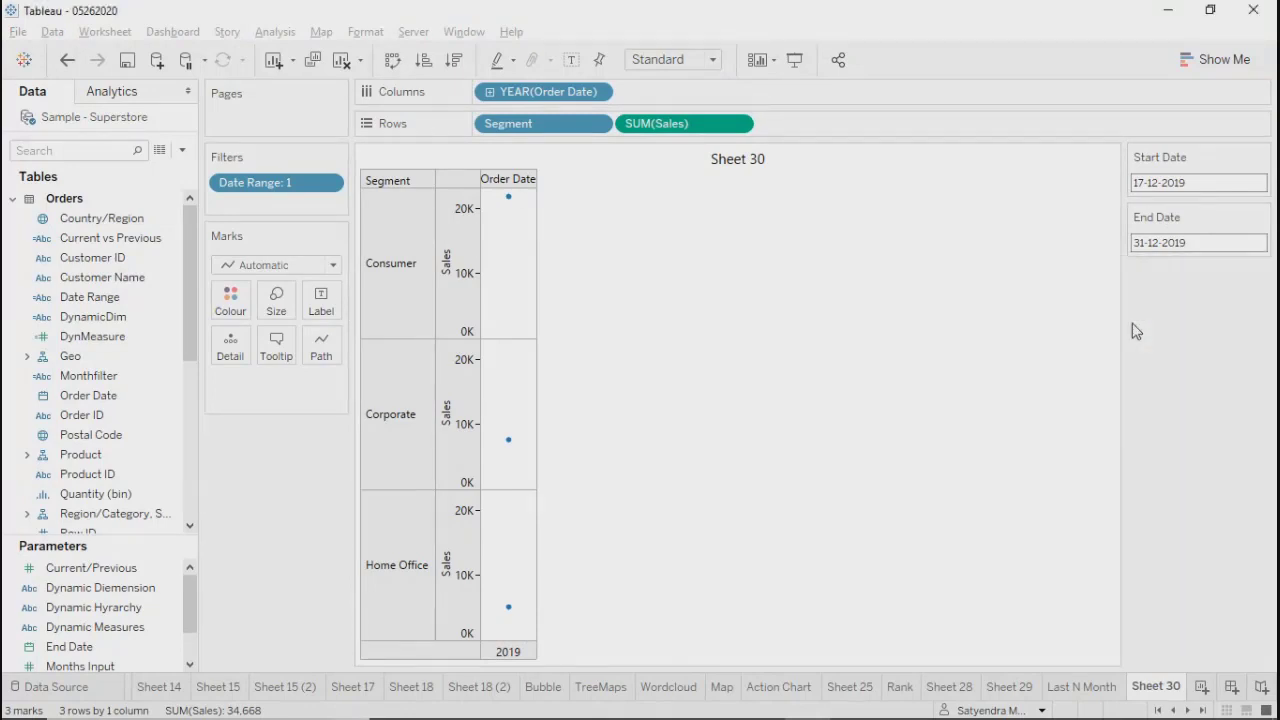
click(1206, 185)
click(1115, 204)
click(1115, 204)
click(1115, 204)
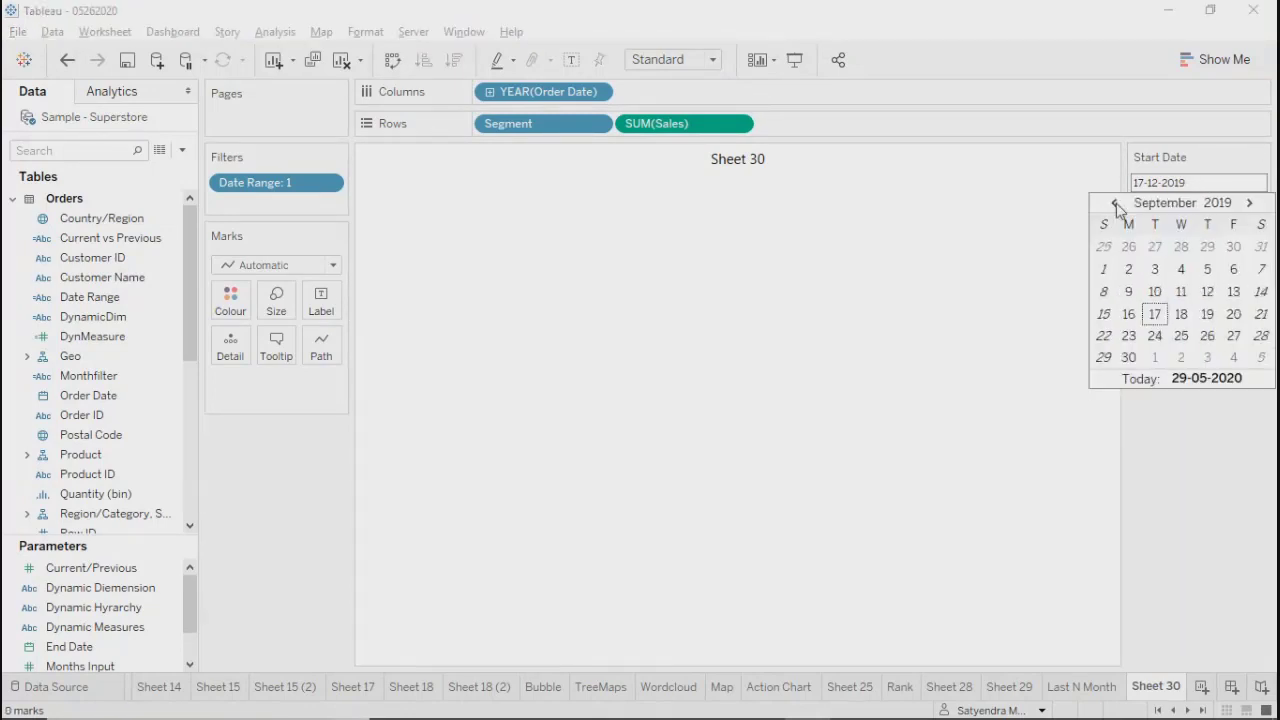
click(1115, 204)
click(1115, 204)
click(1101, 267)
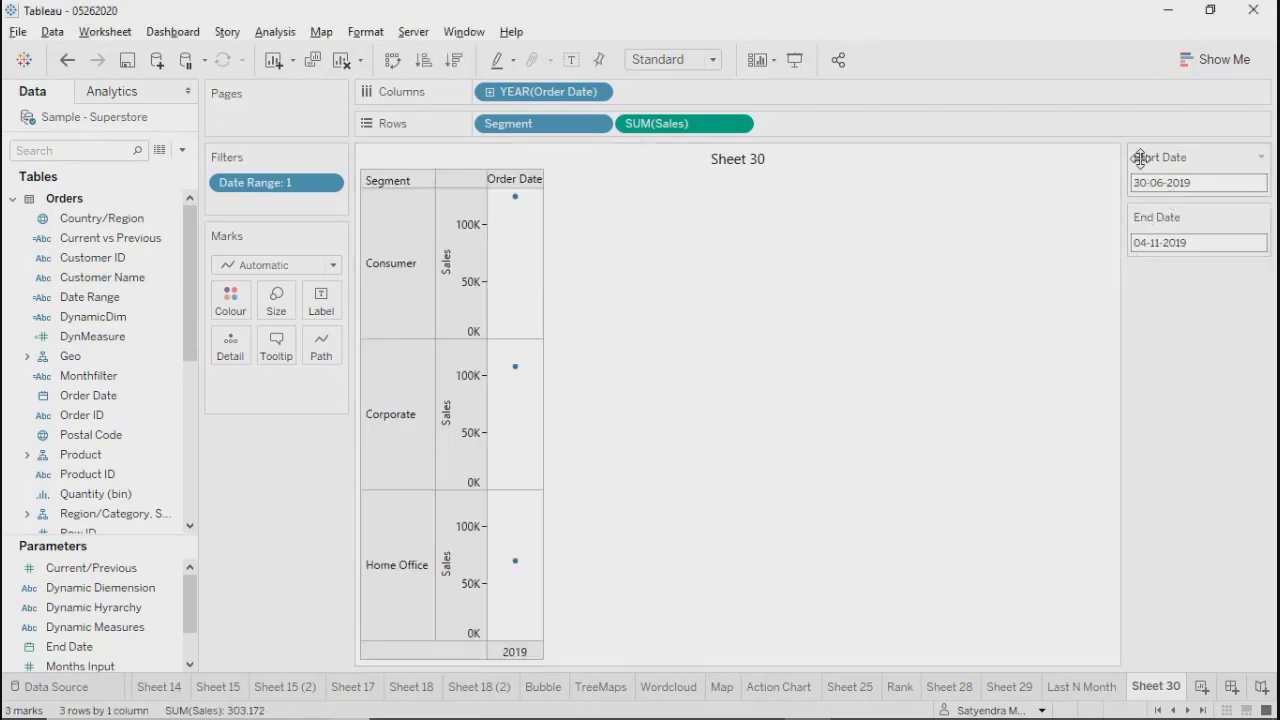
Step: Change Order Date on Columns from year to the continuous month-and-year level
click(597, 93)
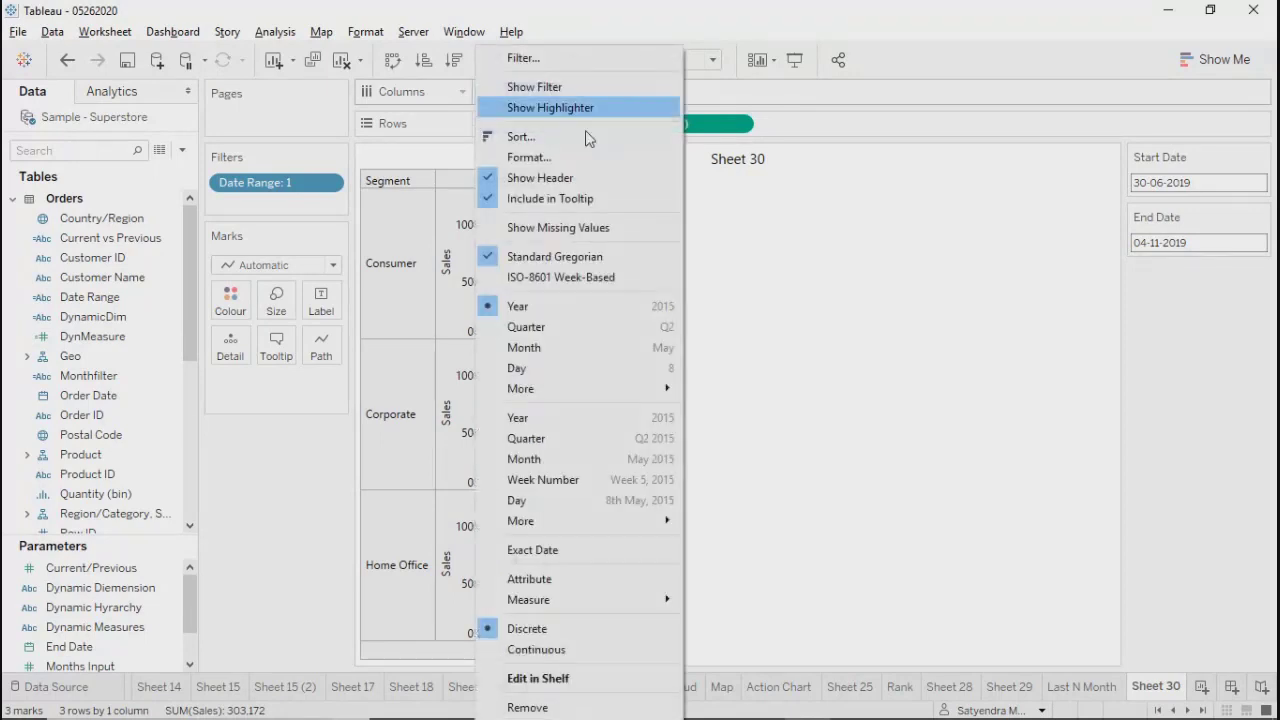
click(567, 462)
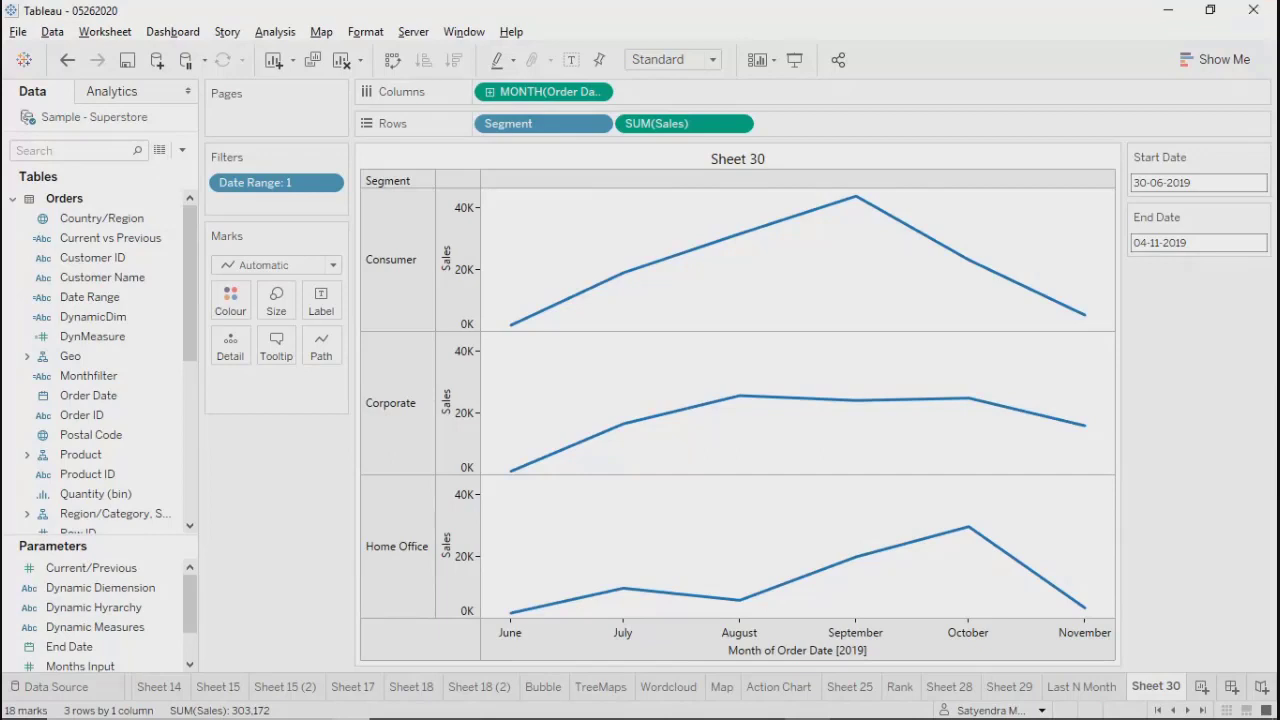
Step: Set the Start Date parameter to 09-10-2018
click(1226, 184)
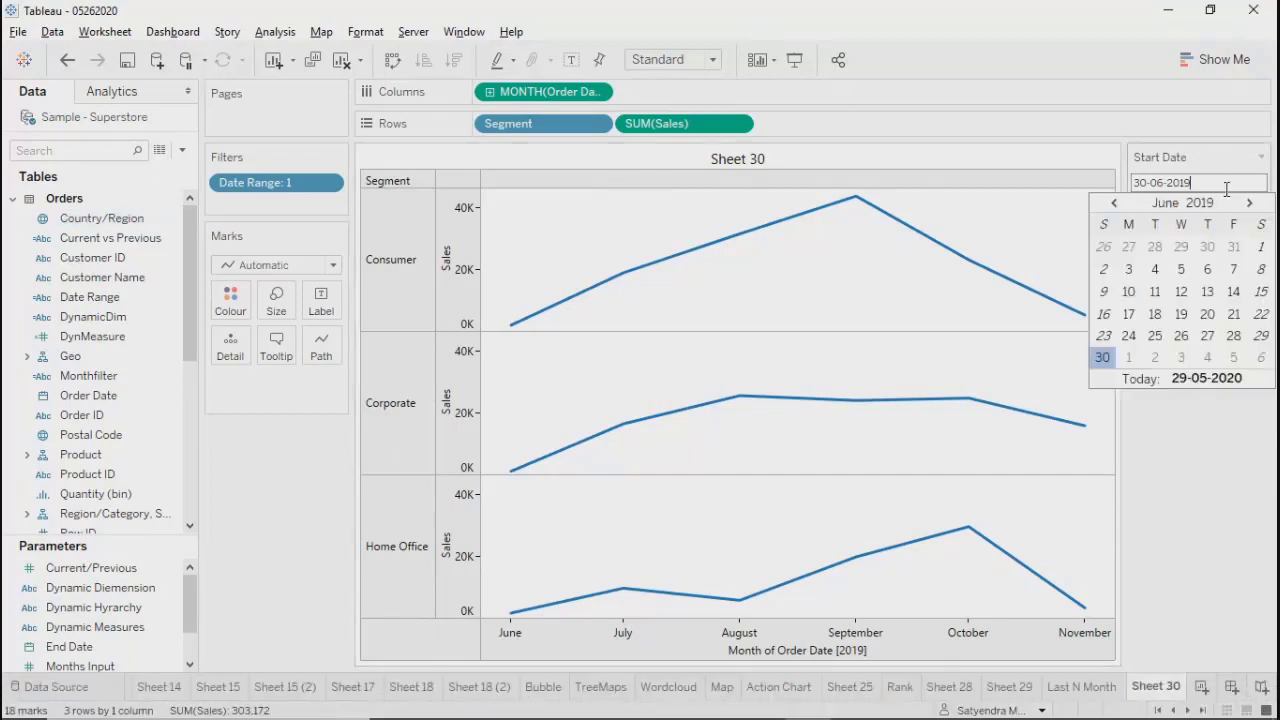
click(1113, 204)
click(1113, 204)
click(1113, 204)
click(1113, 204)
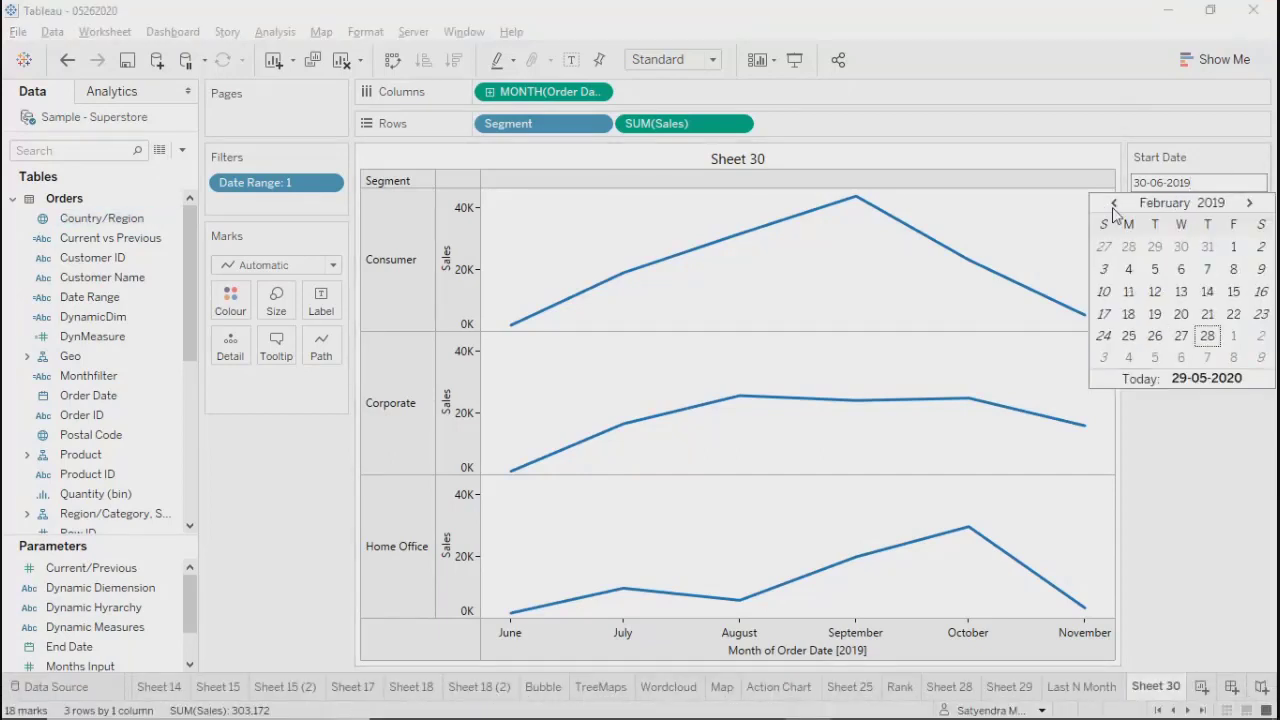
click(1113, 204)
click(1113, 204)
click(1113, 204)
click(1113, 204)
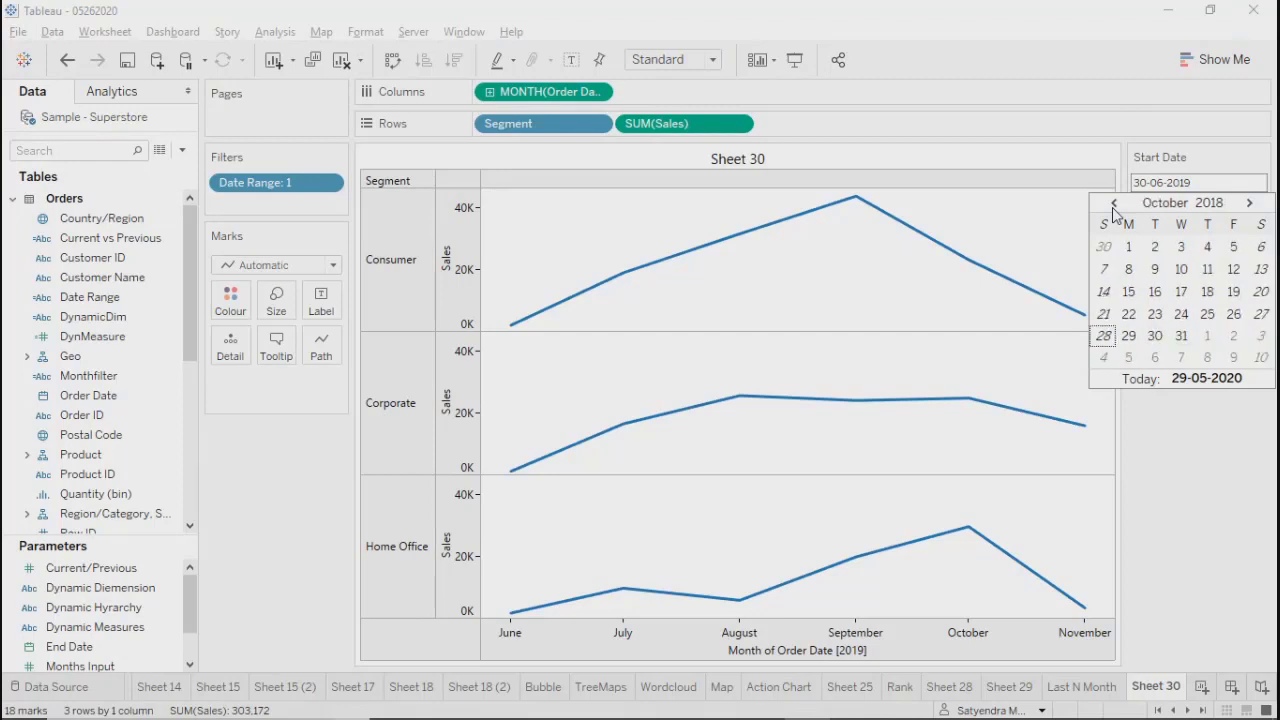
click(1154, 269)
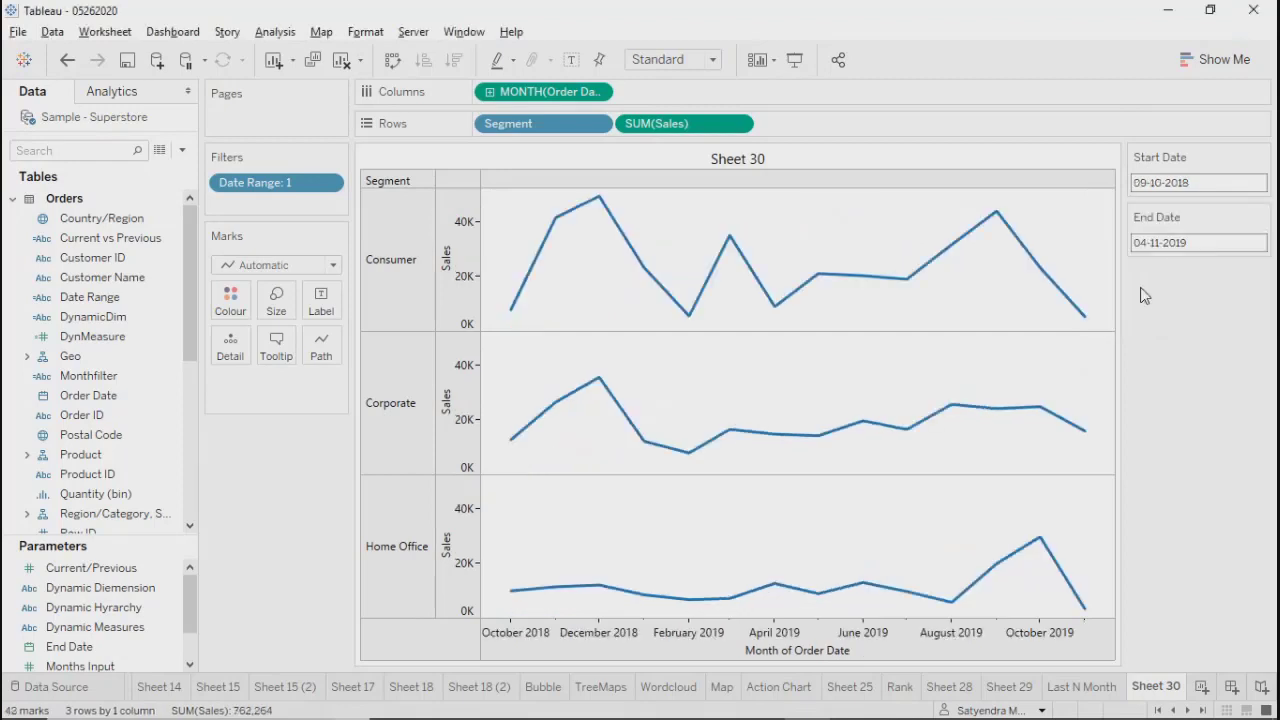
Step: Set the Start Date parameter to 09-10-2017
click(1197, 181)
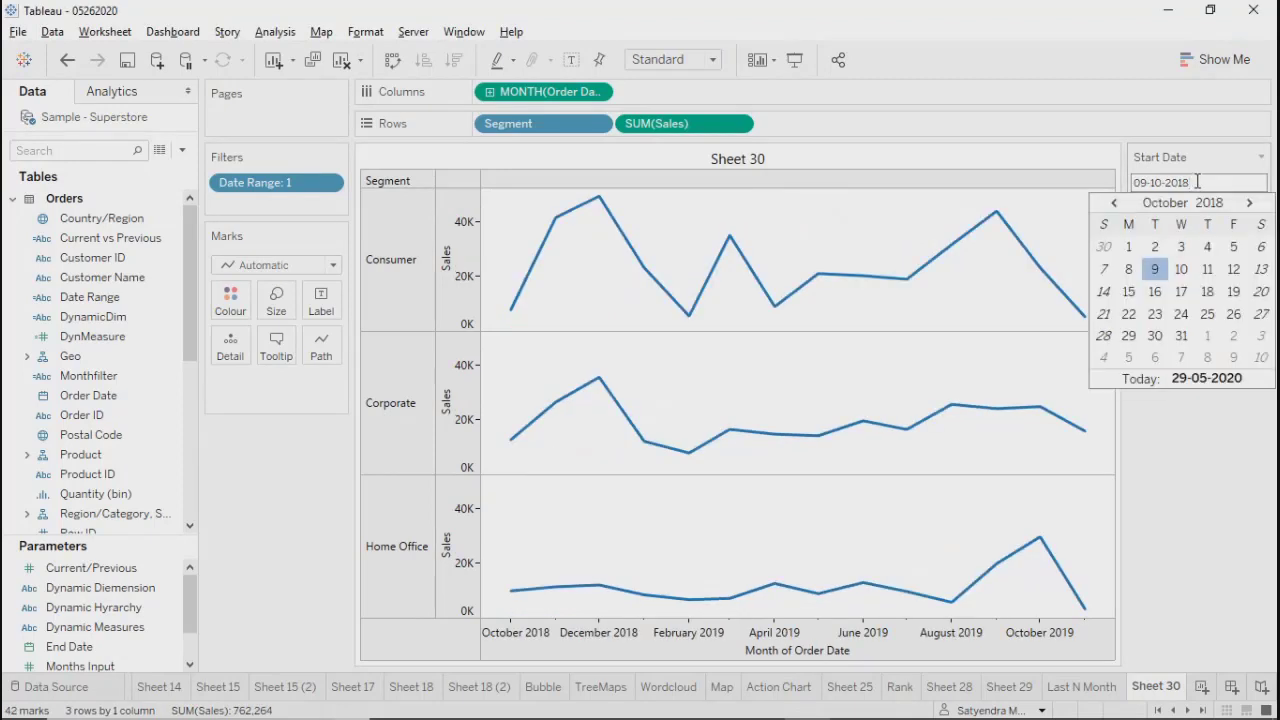
key(BackSpace)
text(7)
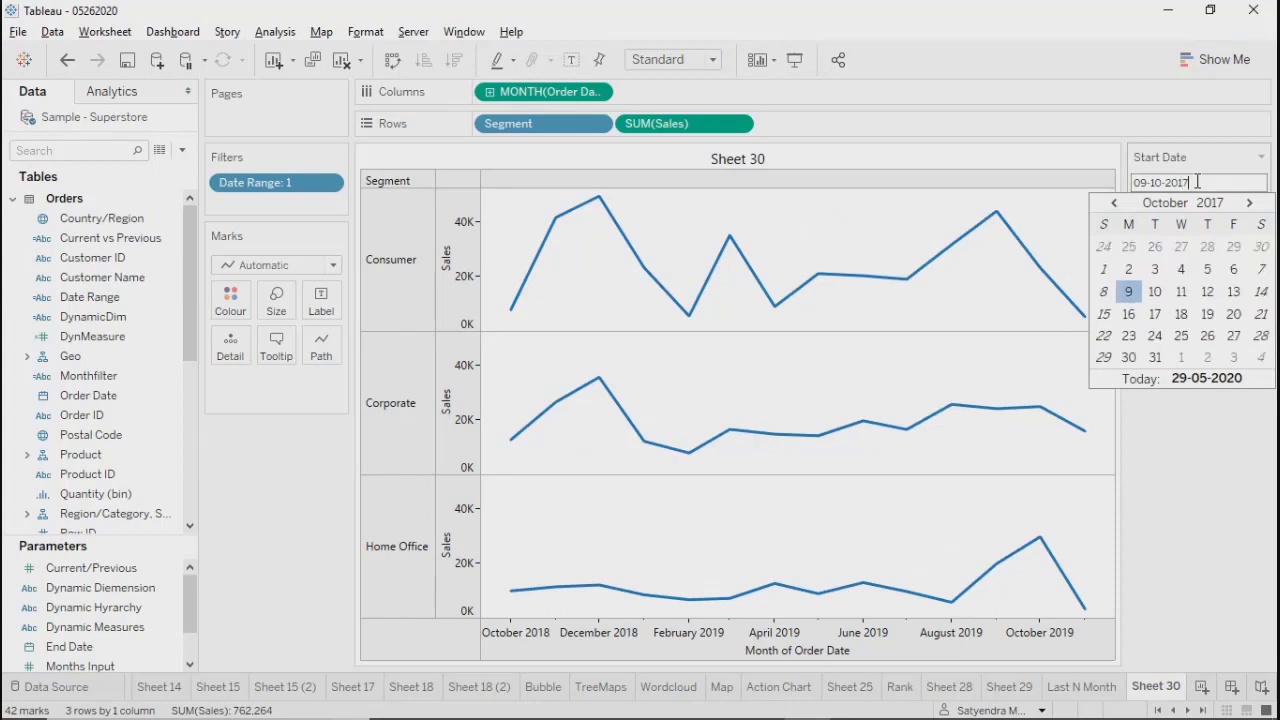
key(Return)
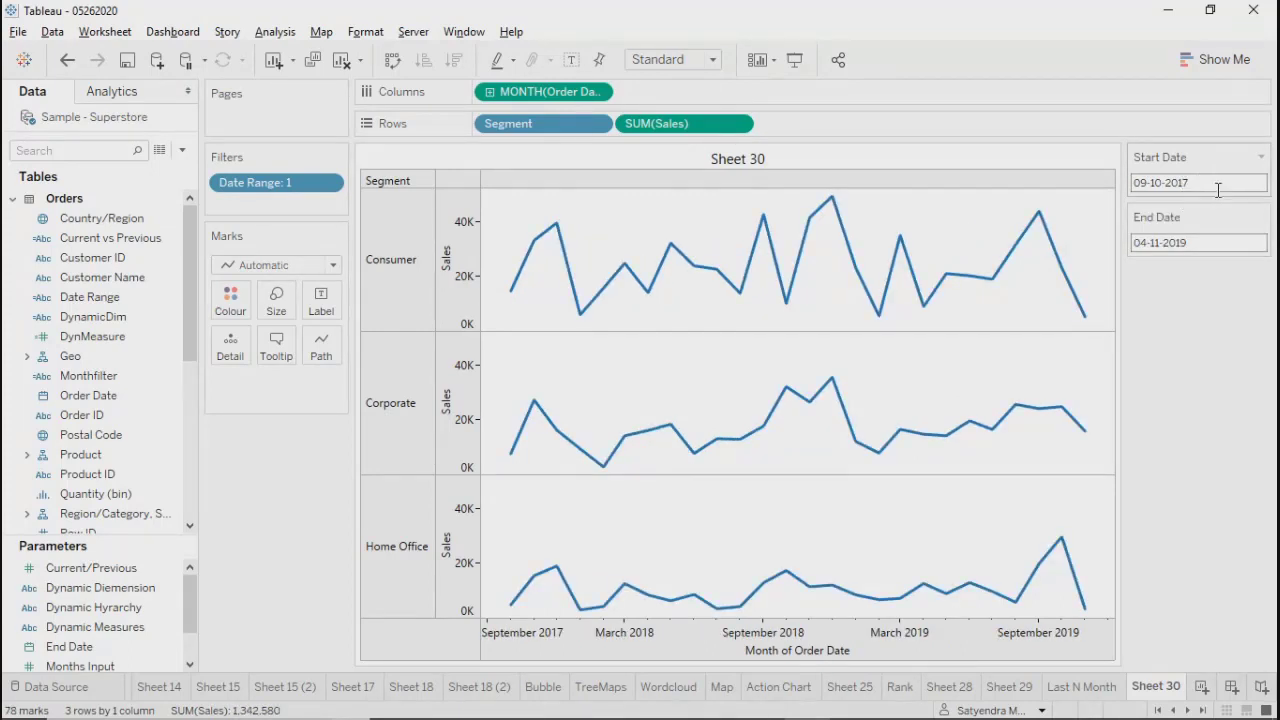
Step: Set the Start Date parameter to 09-10-2016
click(1217, 184)
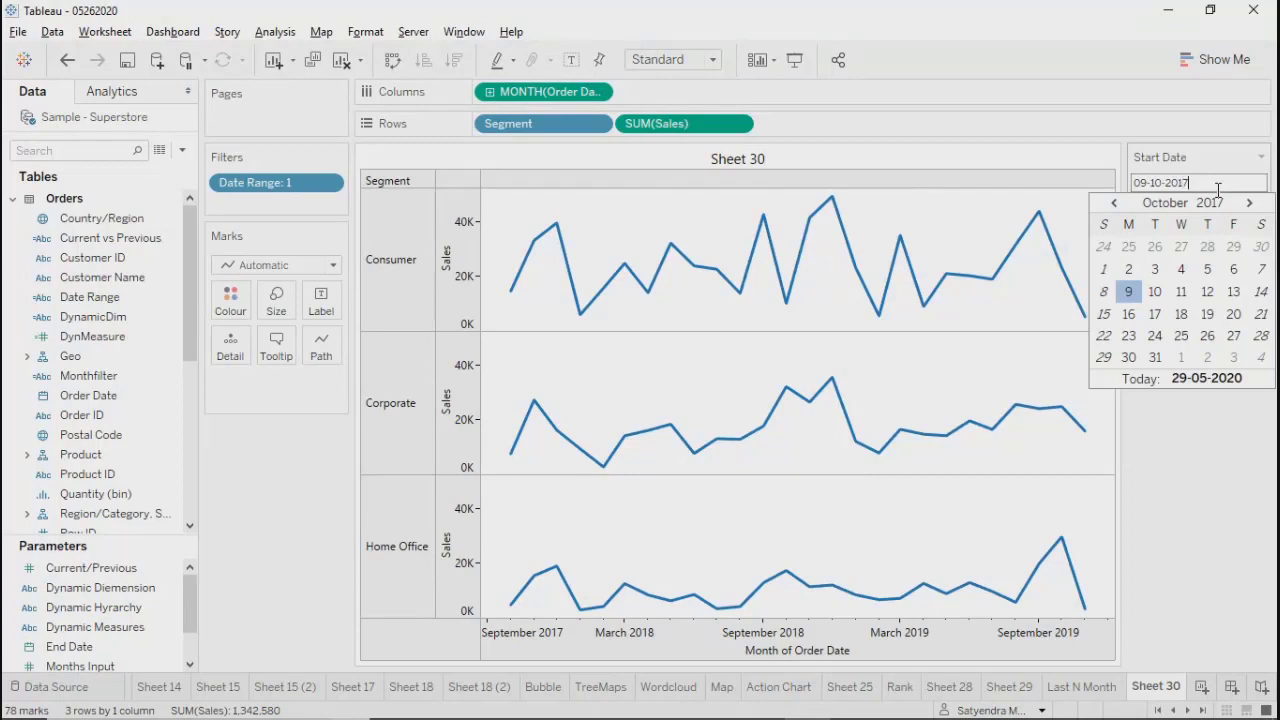
key(BackSpace)
text(6)
key(Return)
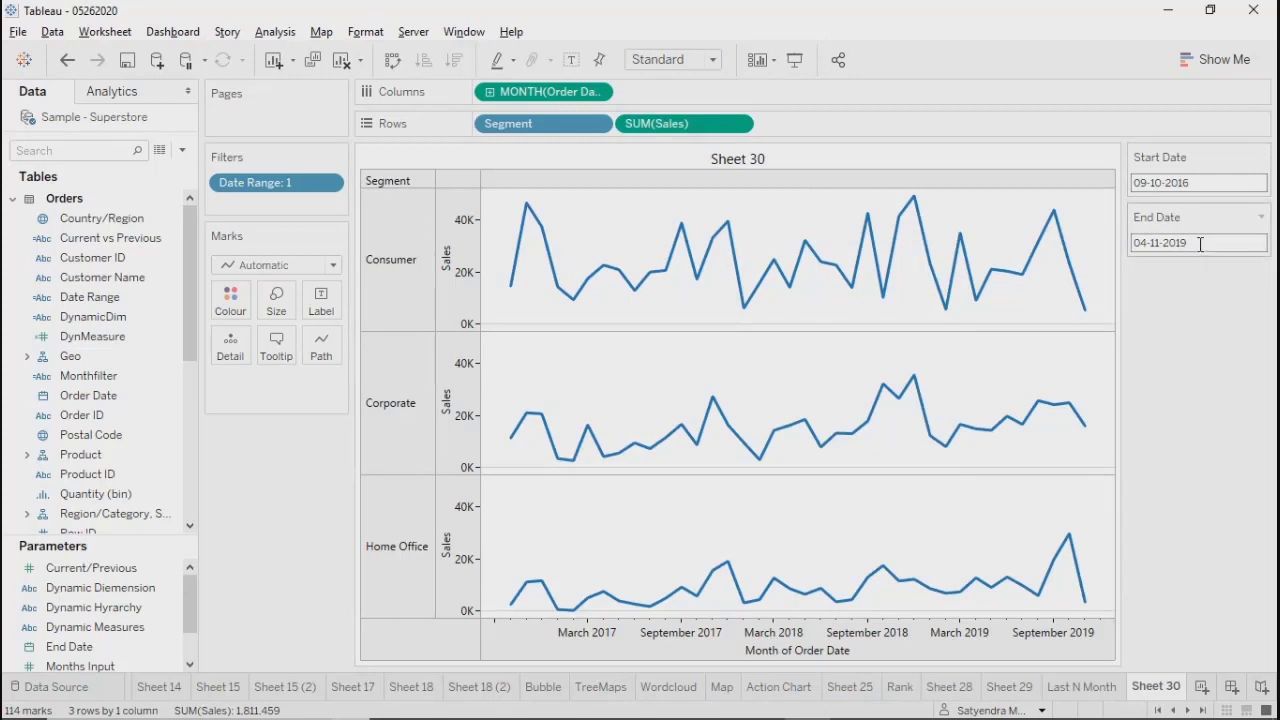
Step: Change Order Date on Columns from month to the continuous day level
click(604, 91)
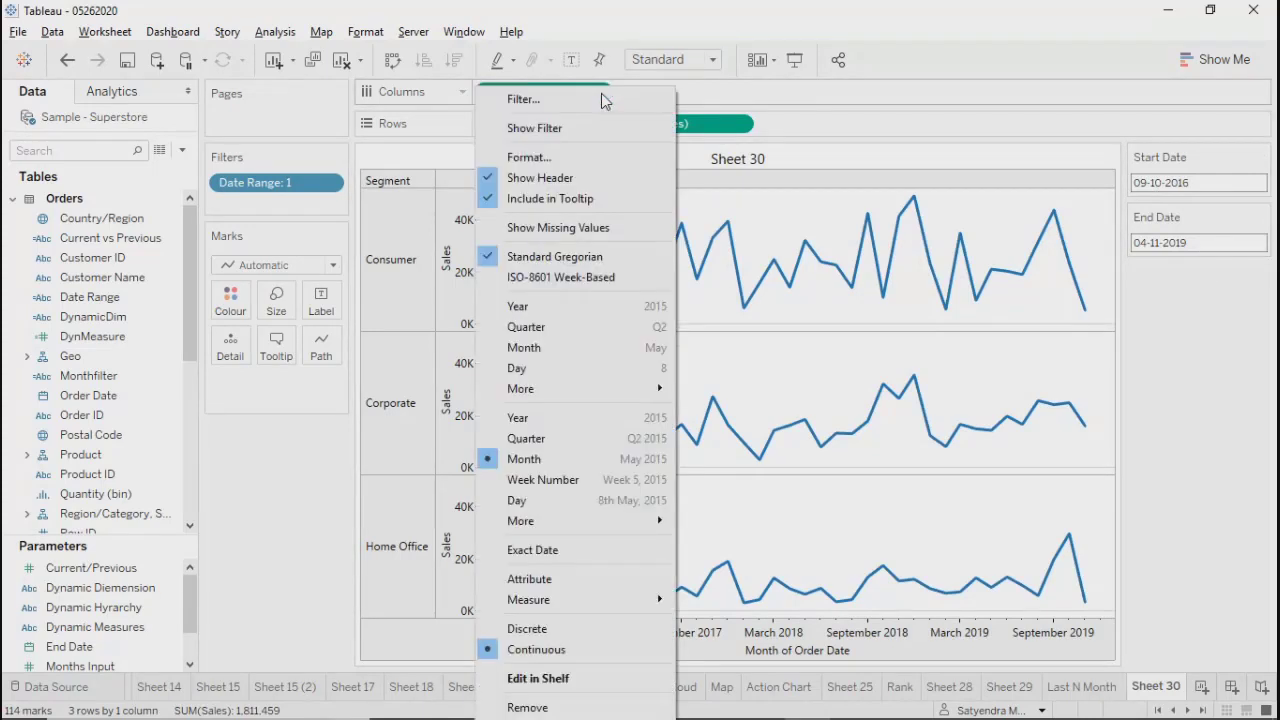
click(520, 500)
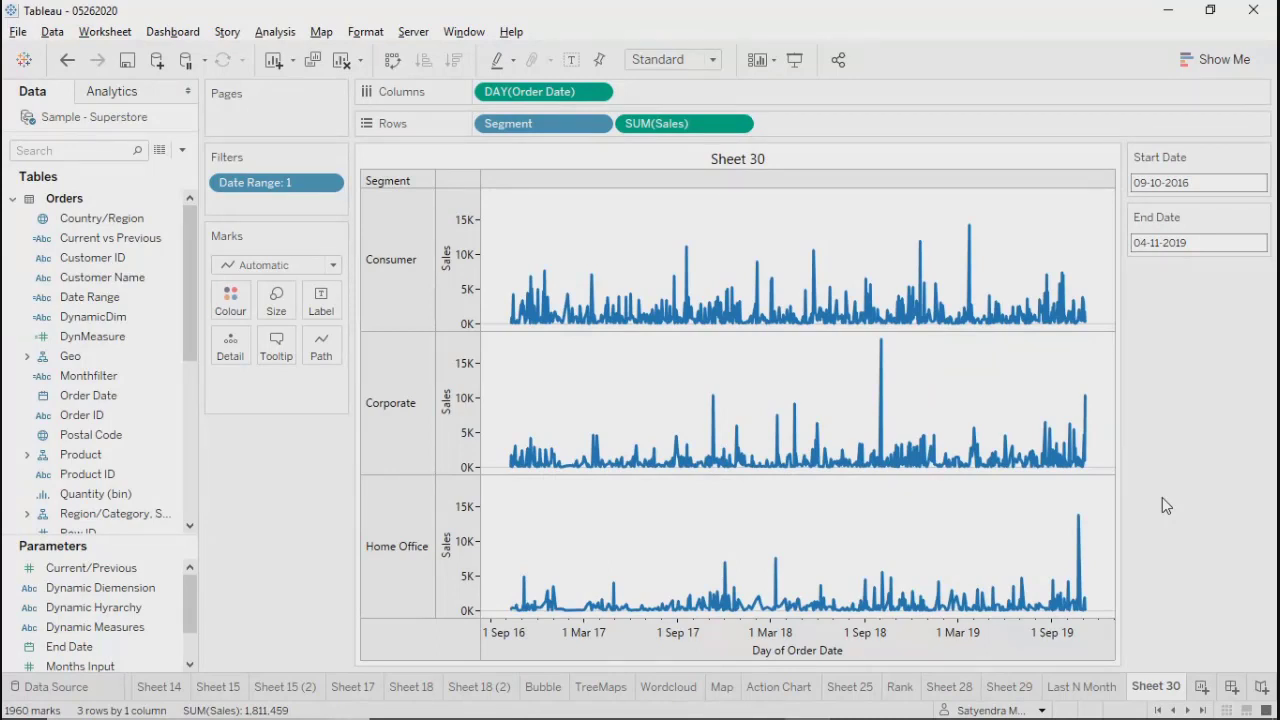
Step: Look at the Months Input parameter on the Last N Month sheet and return to Sheet 30
click(1089, 689)
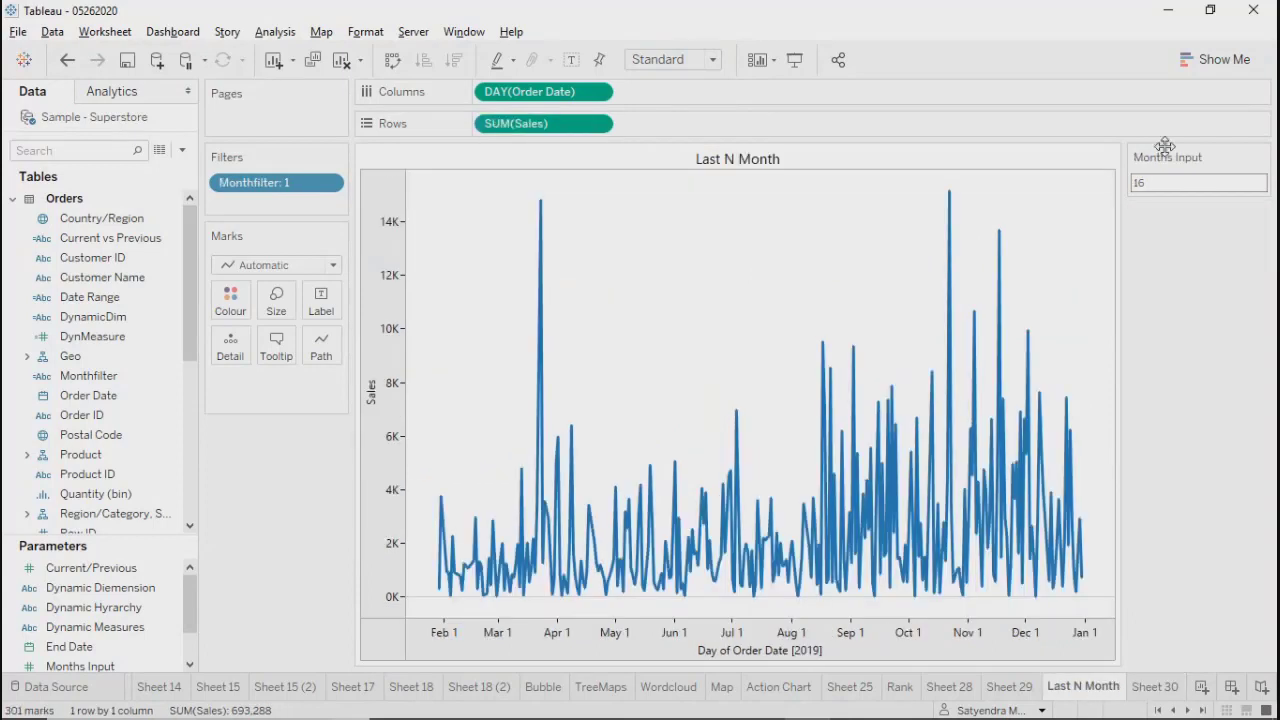
click(1167, 181)
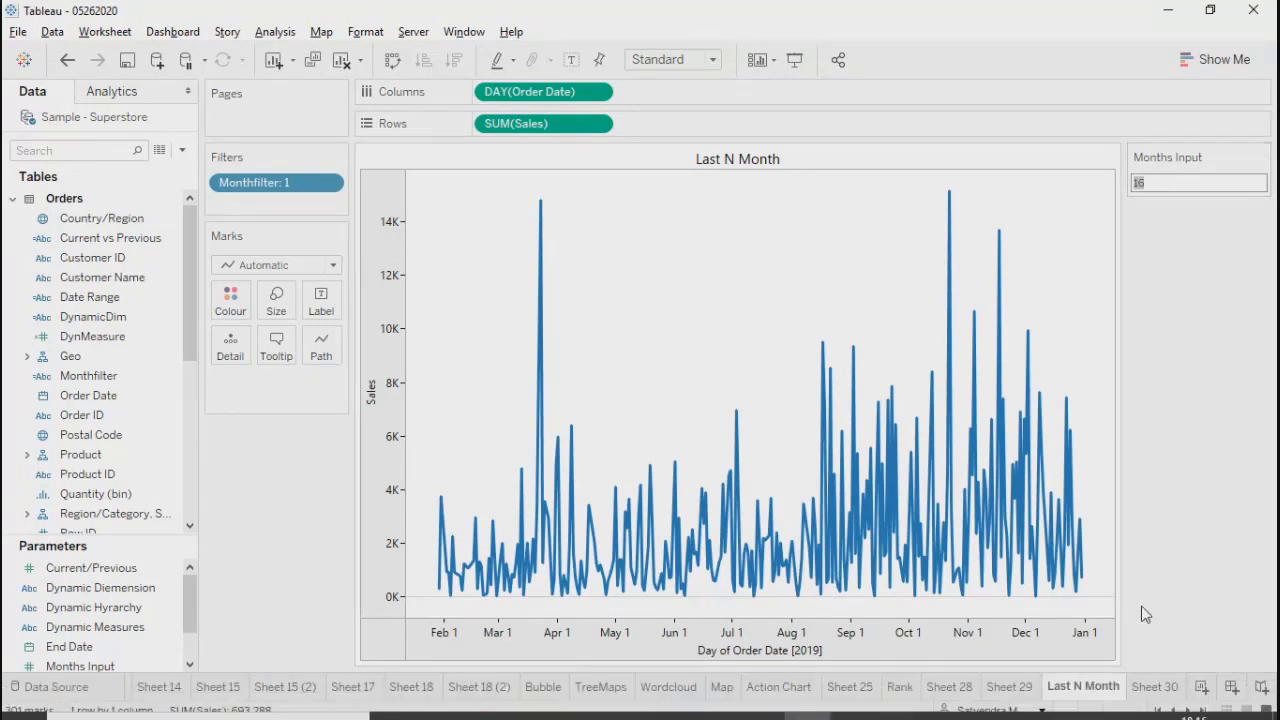
click(1152, 686)
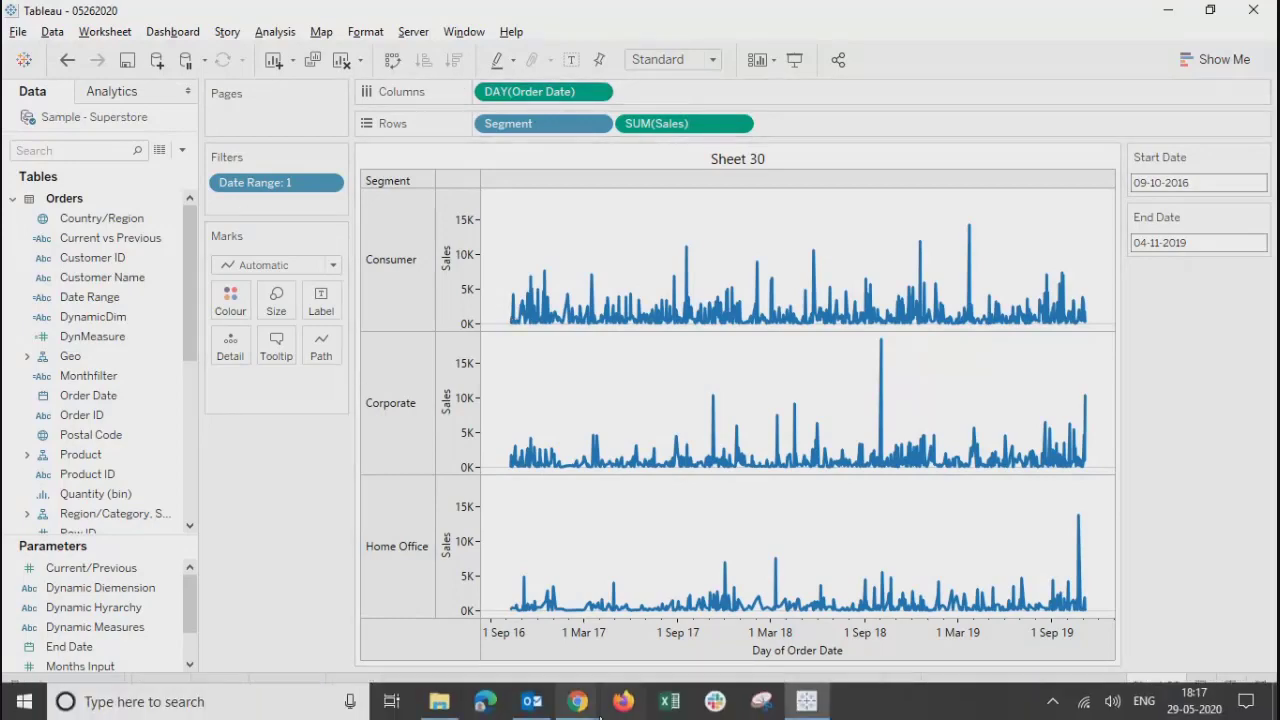
Step: Present Sheet 30 full screen, roll its Order Date axis up through weeks, months and quarters to years, and leave the presentation
mouse_move(580, 703)
mouse_move(488, 558)
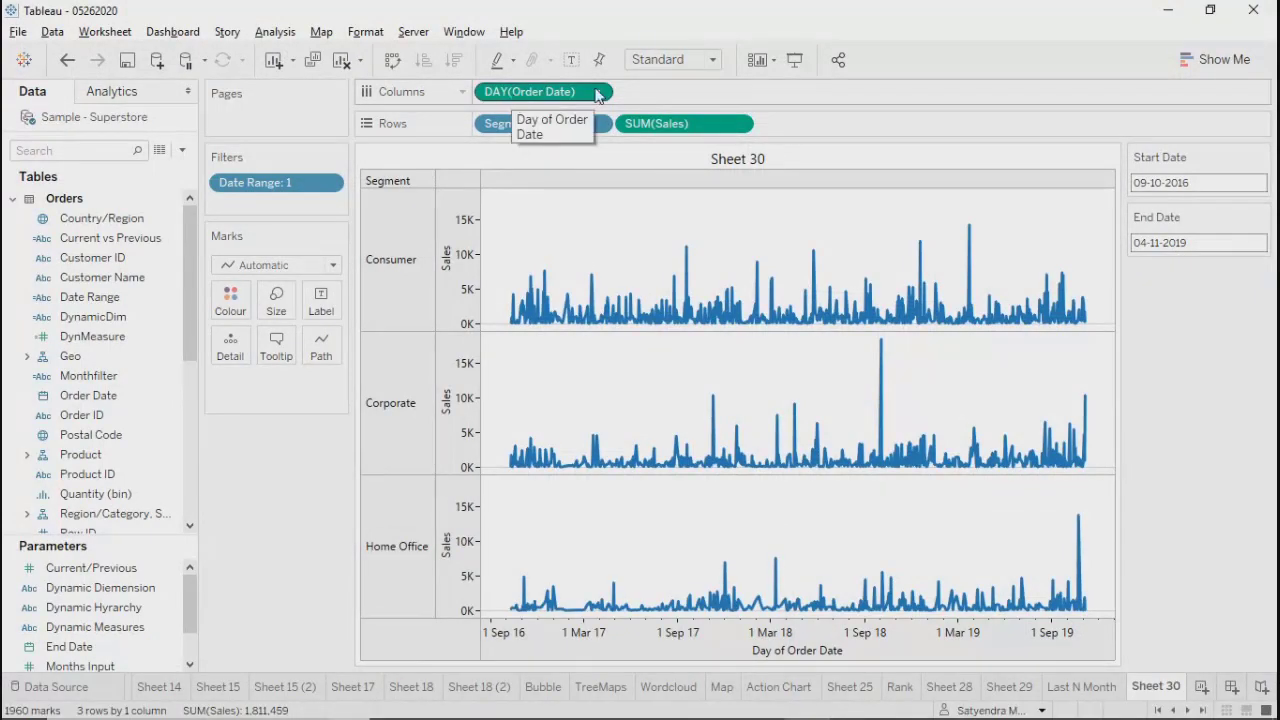
click(797, 60)
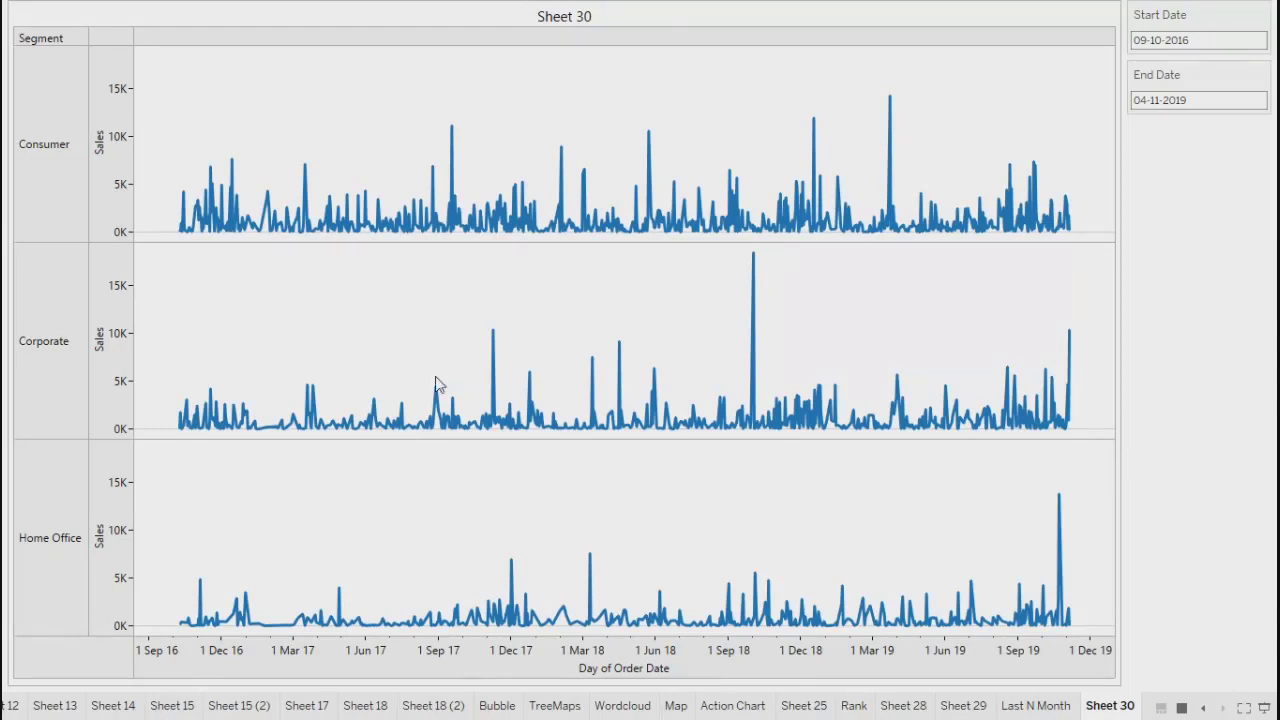
mouse_move(385, 207)
mouse_move(890, 386)
click(121, 657)
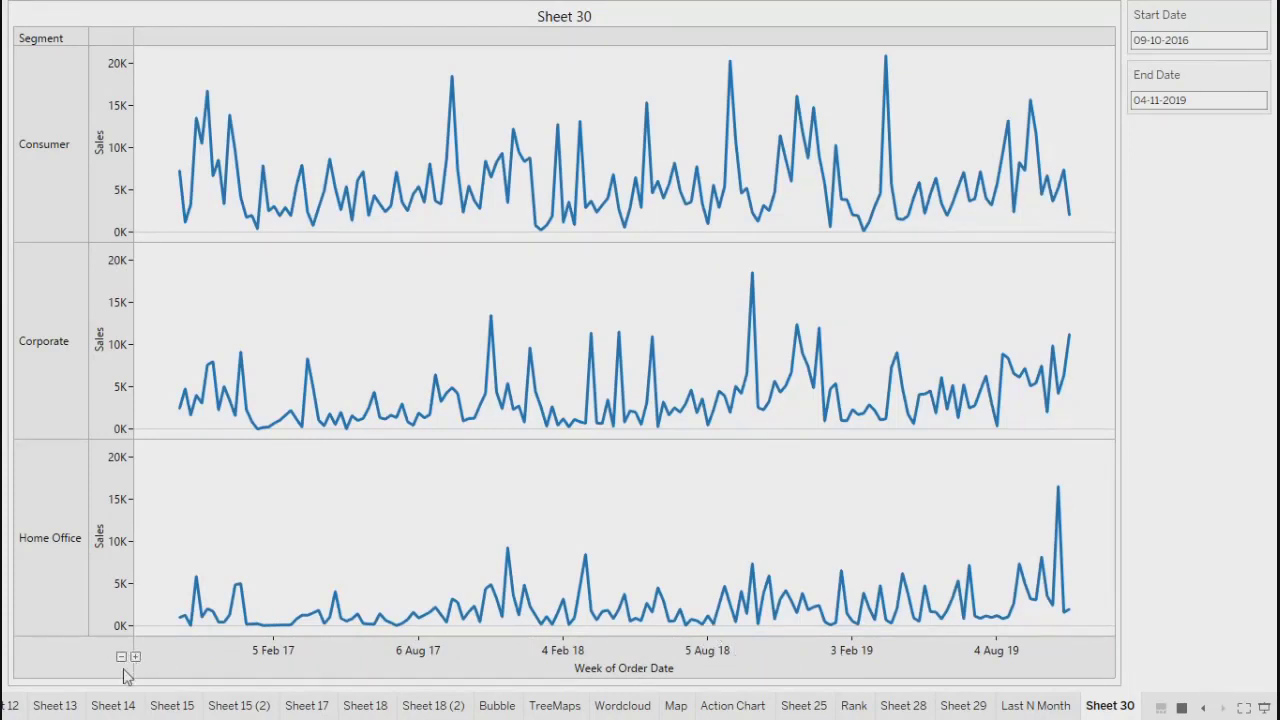
click(121, 657)
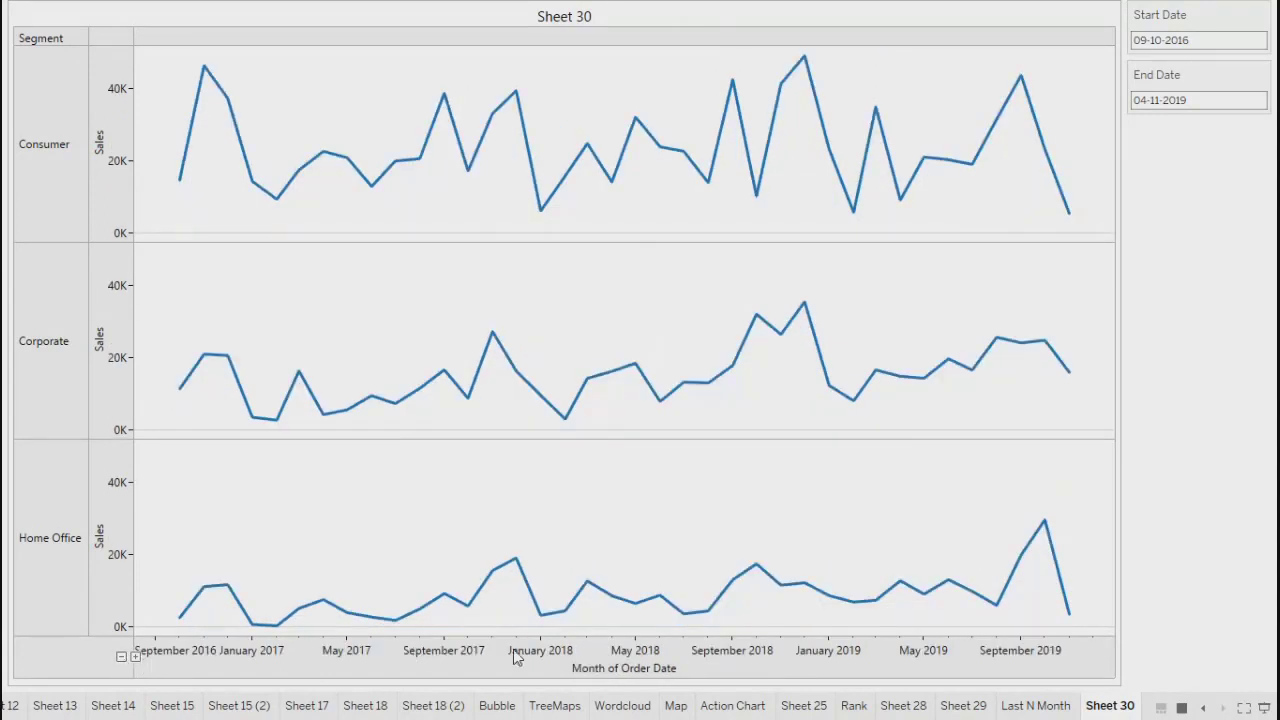
click(121, 657)
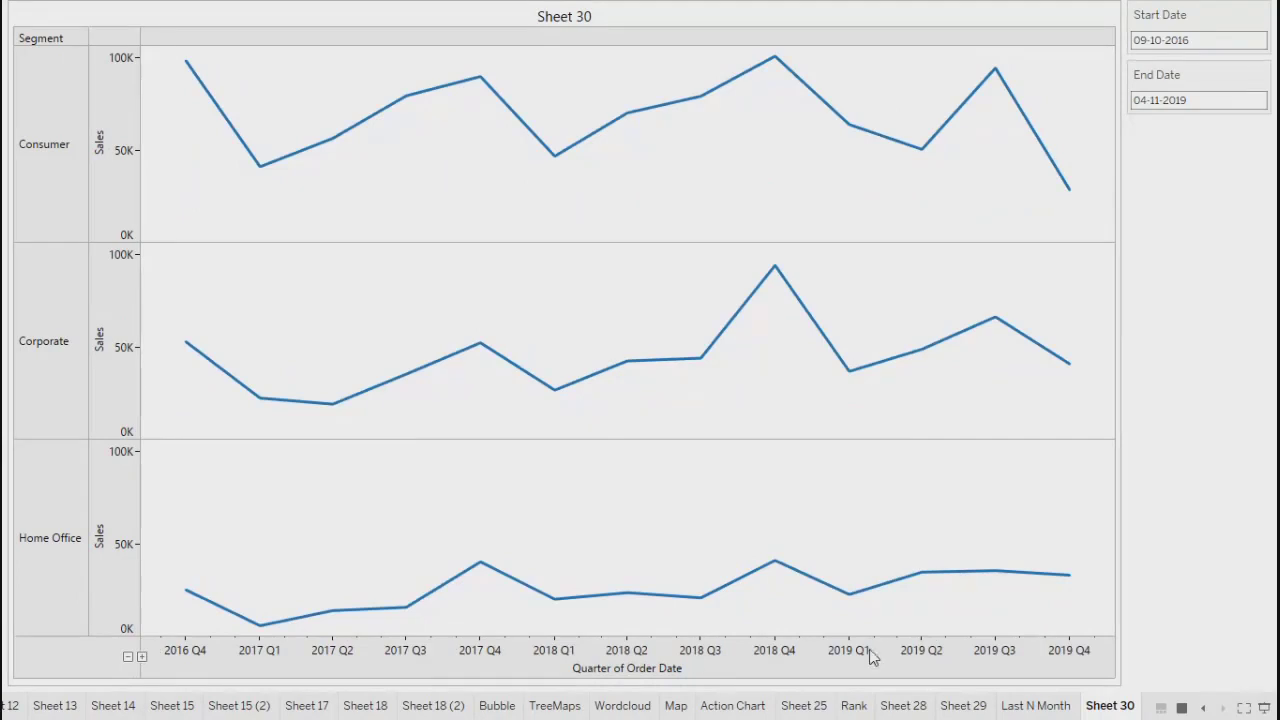
click(127, 658)
mouse_move(546, 346)
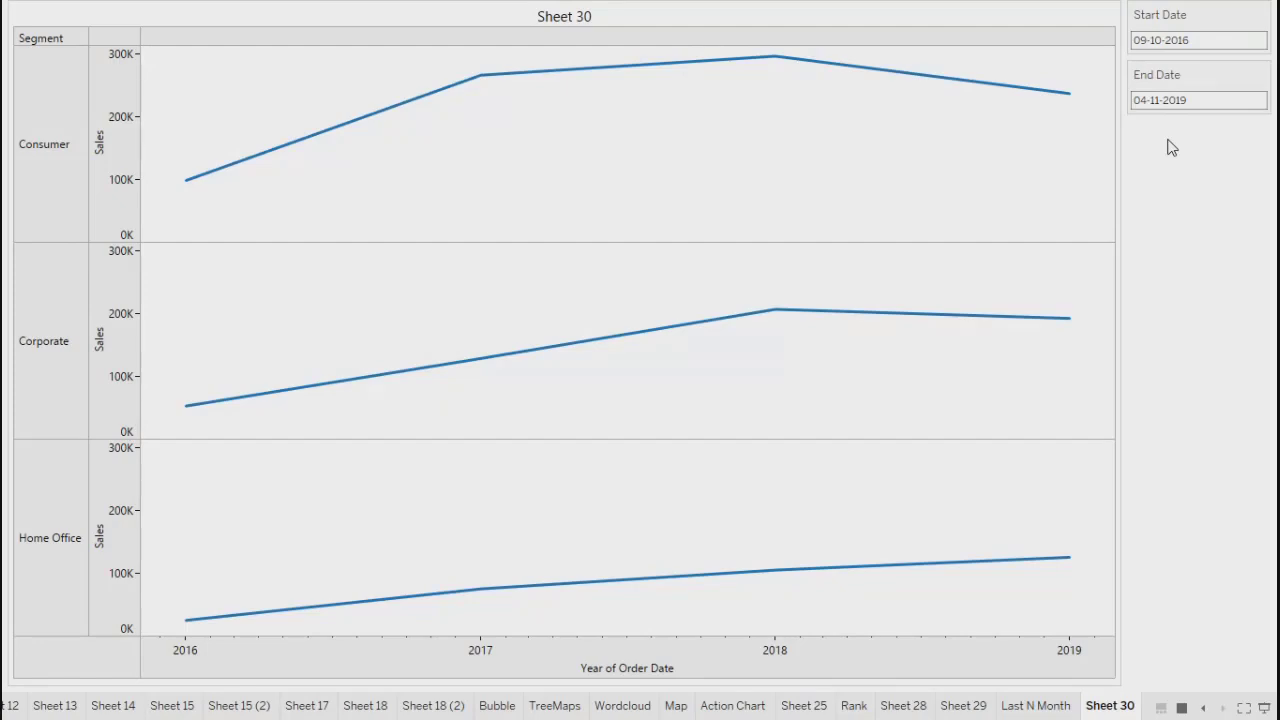
key(Escape)
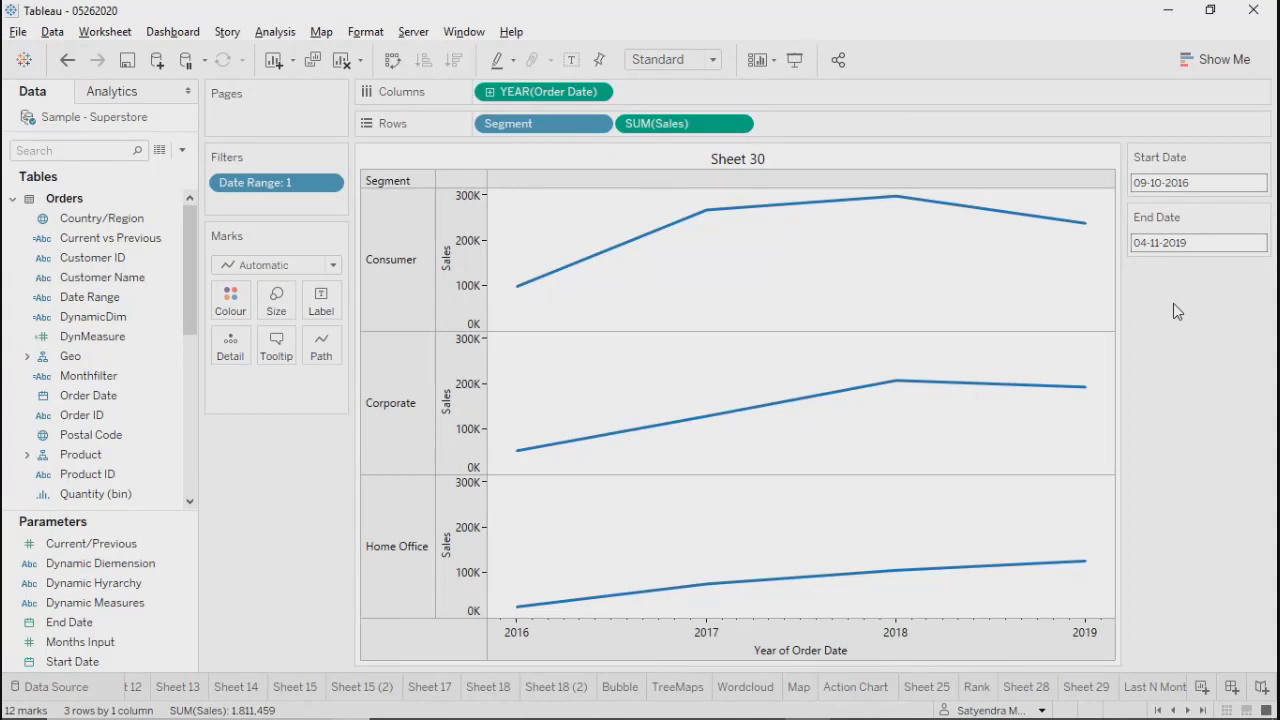
Step: Switch the Order Date axis between years and quarters, leaving it drilled down to quarters
click(489, 641)
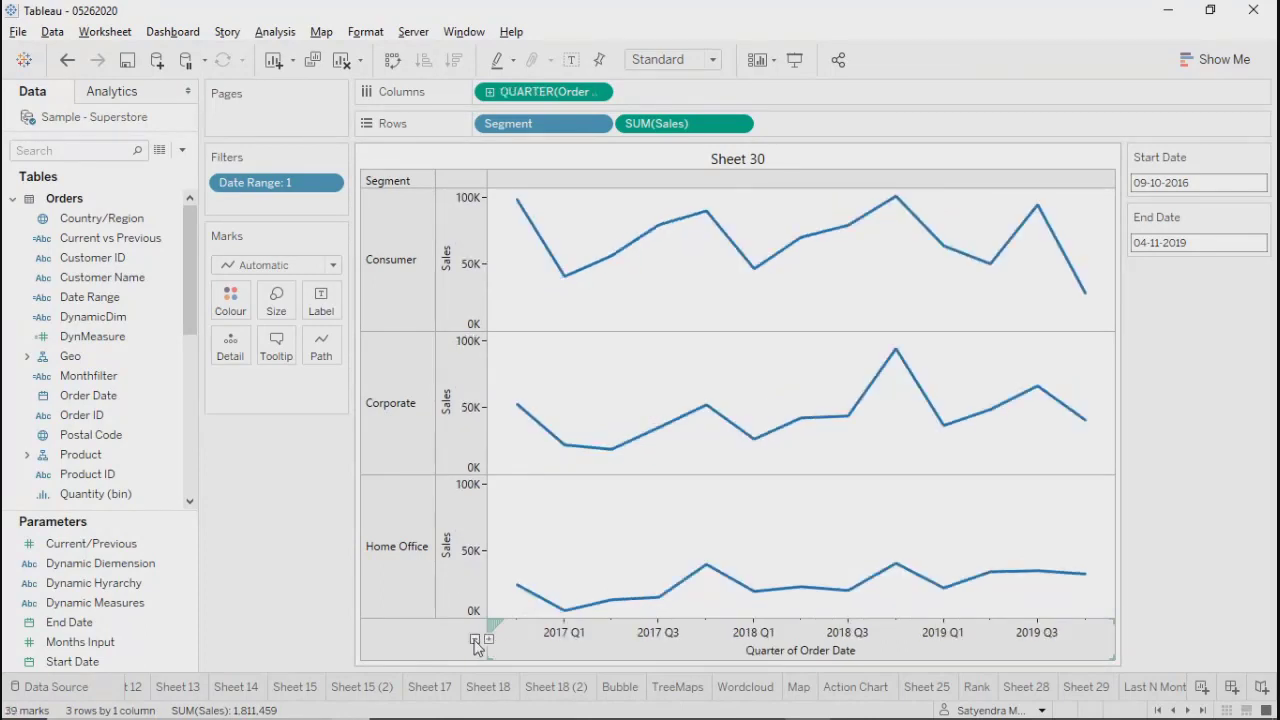
click(475, 640)
click(488, 639)
click(475, 641)
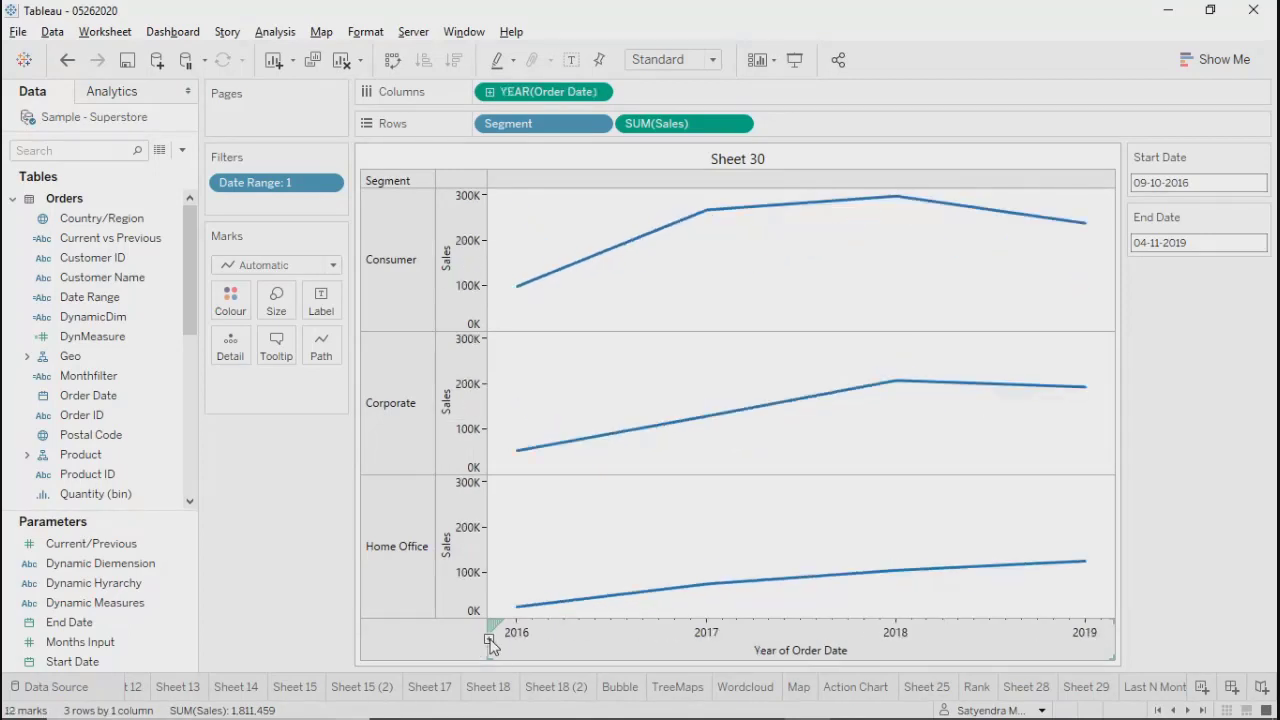
click(489, 640)
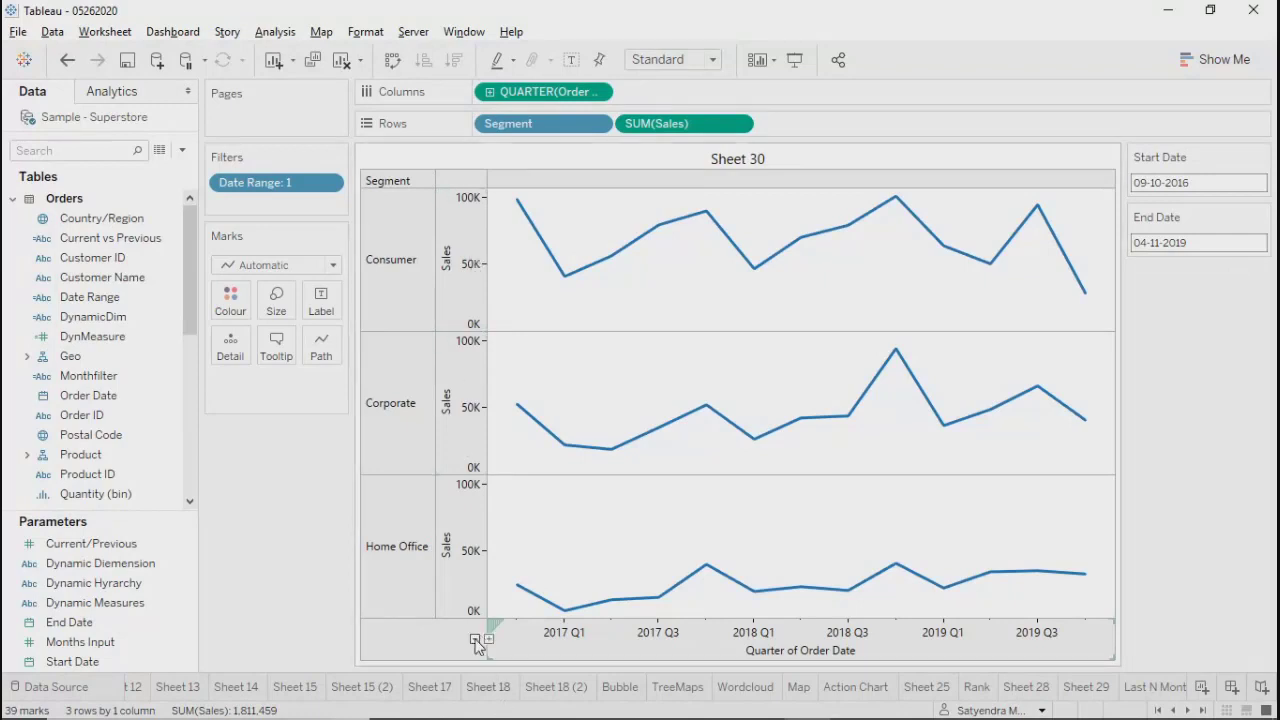
click(476, 640)
click(489, 640)
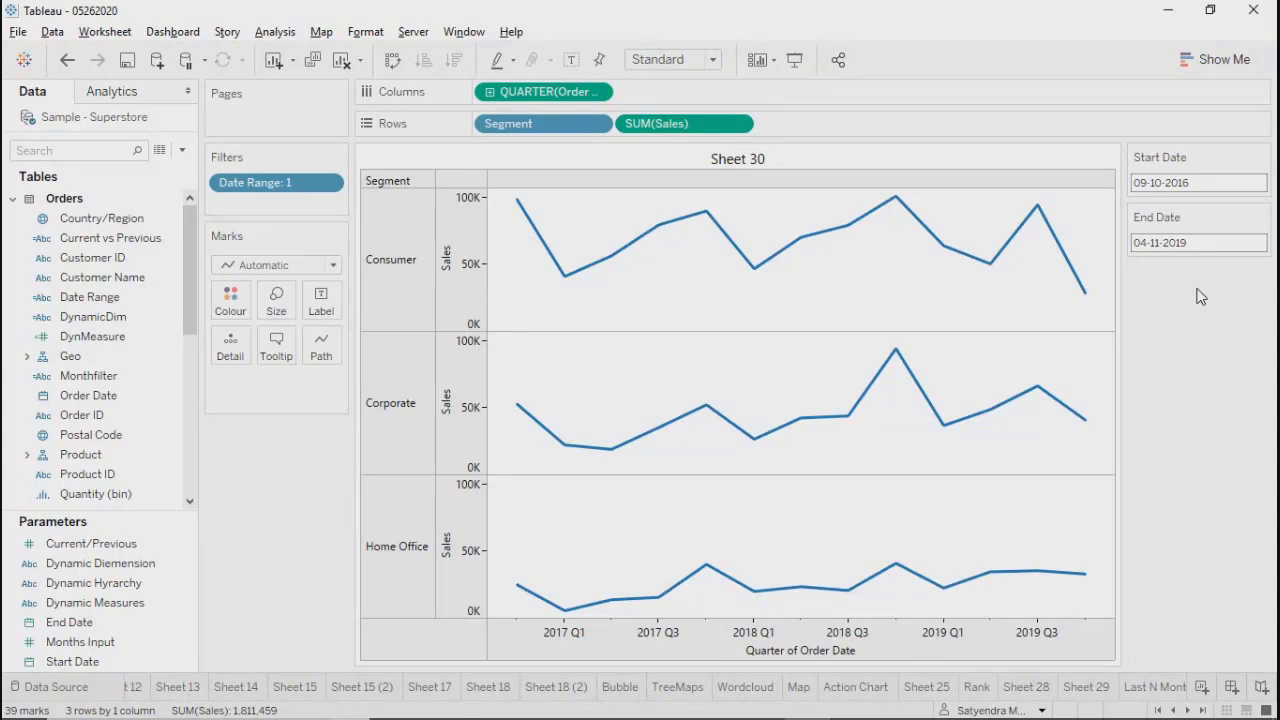
Step: Start a new parameter named Select Date Range and set its data type to String
click(100, 603)
click(182, 150)
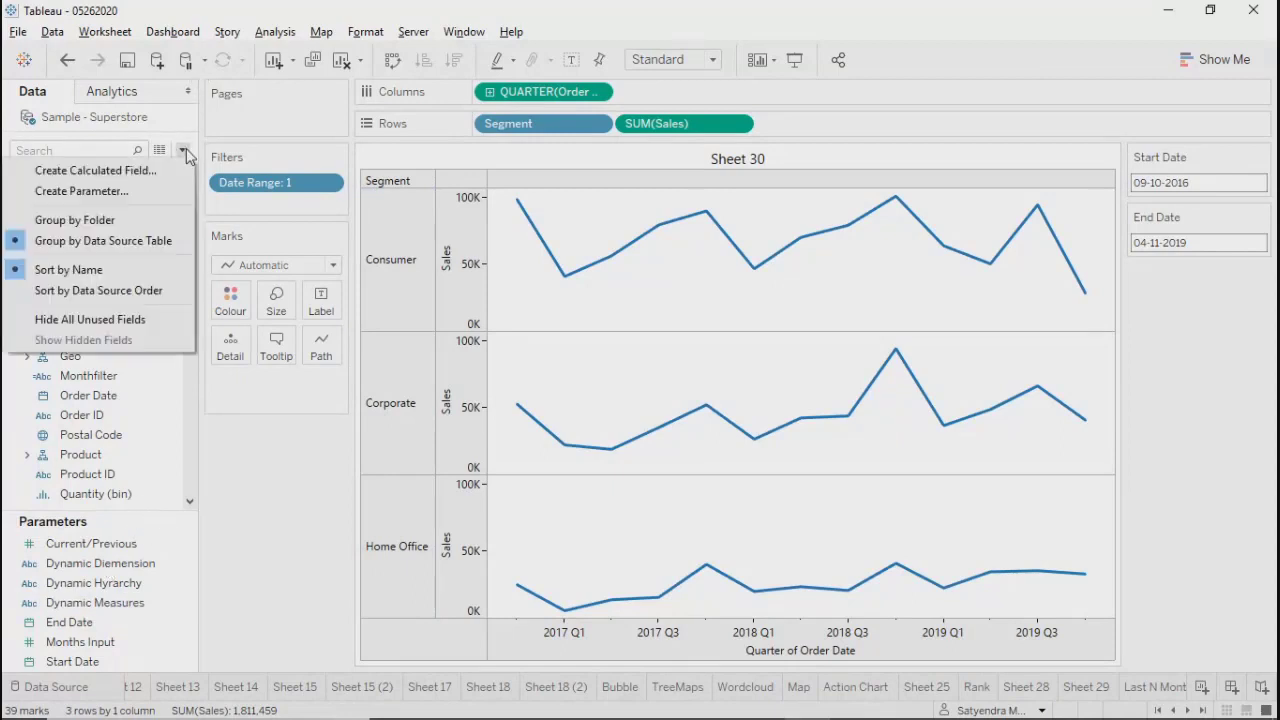
click(126, 190)
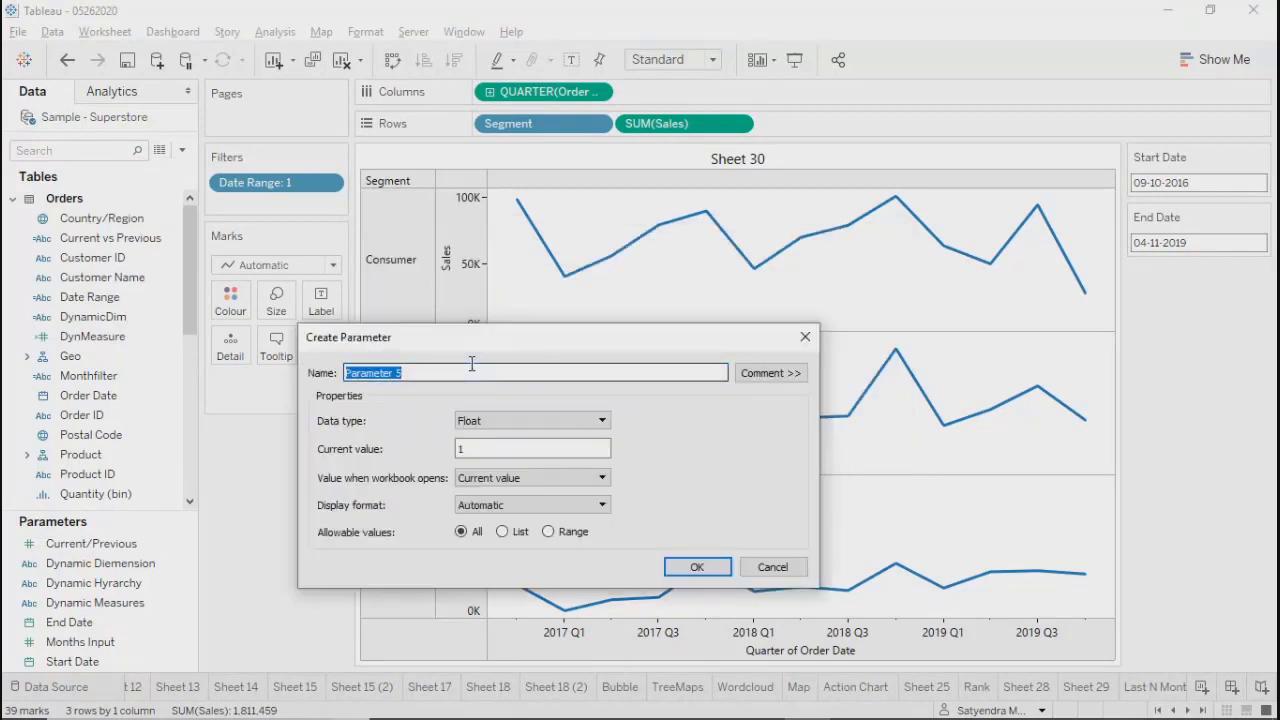
text(Date)
key(BackSpace)
key(BackSpace)
key(BackSpace)
key(BackSpace)
text(Select Date Range)
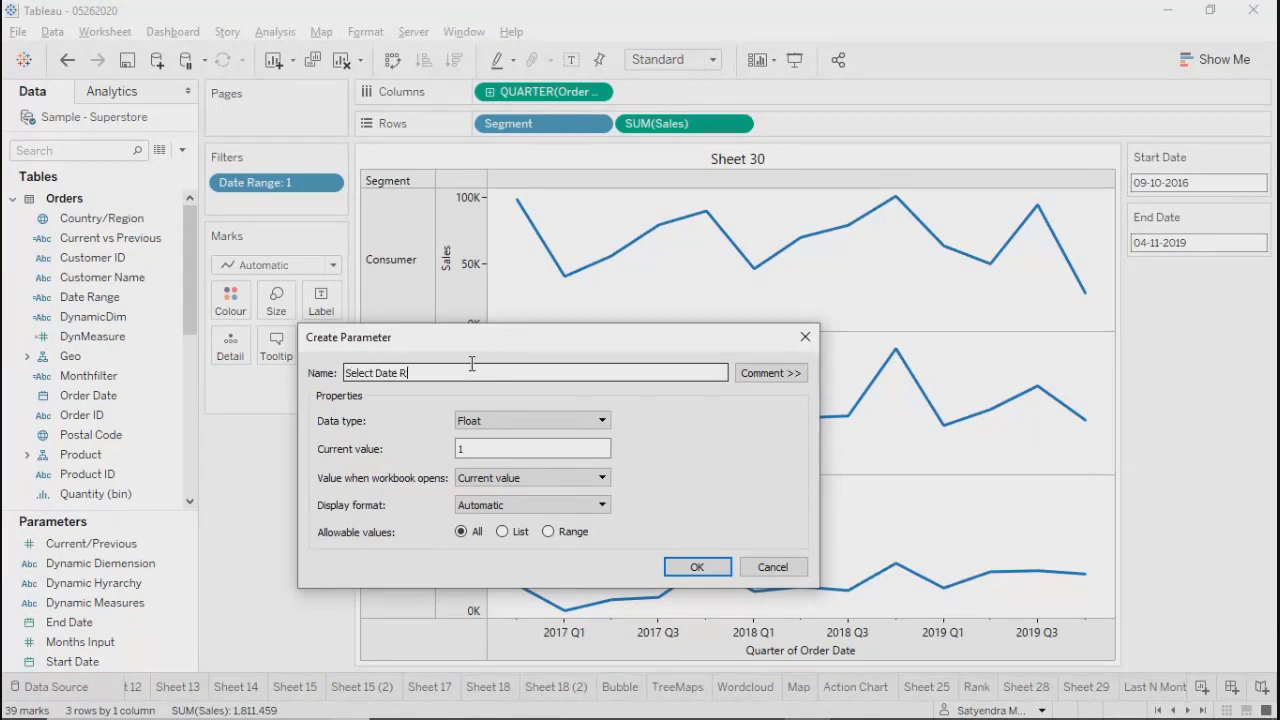
click(484, 424)
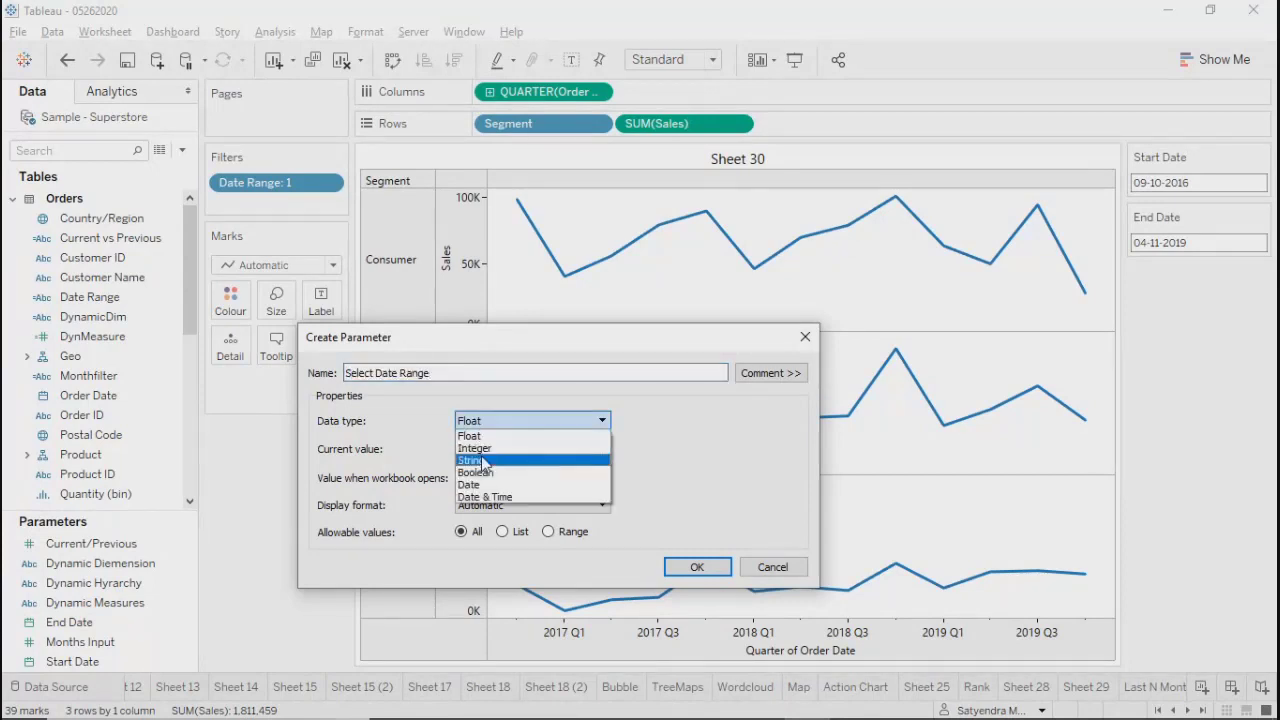
click(472, 460)
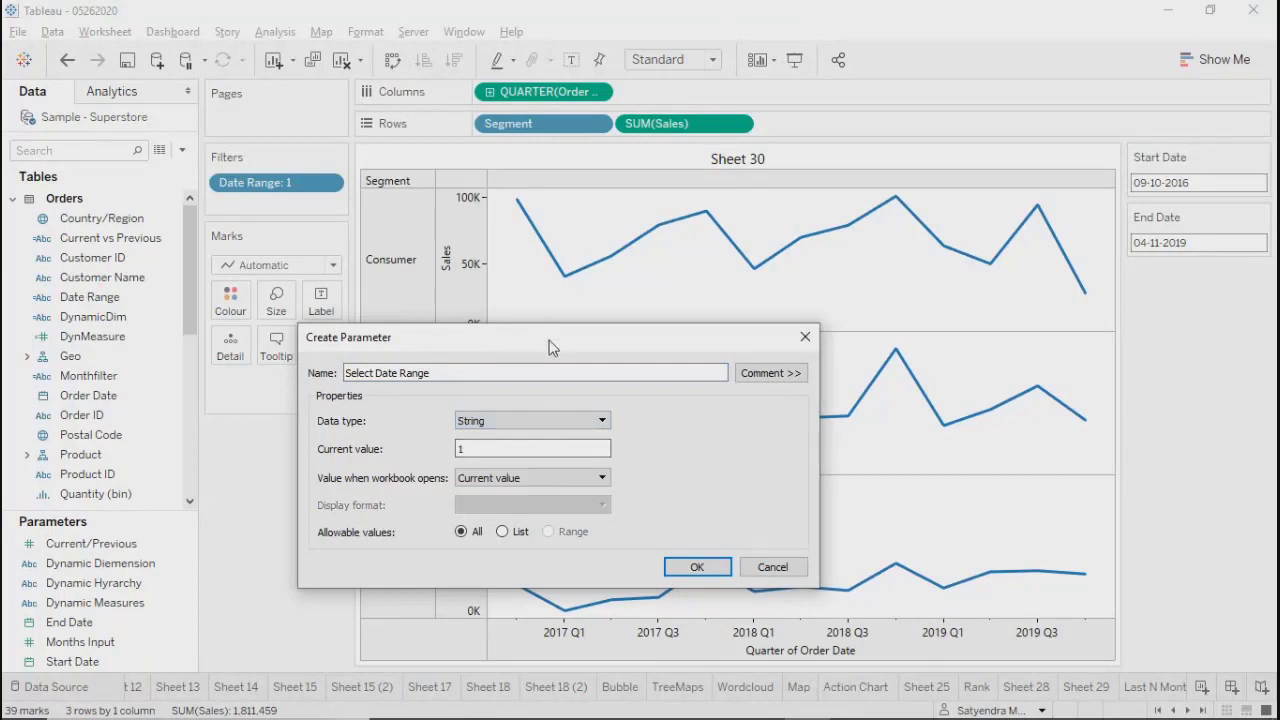
Step: Restrict the Select Date Range parameter to a list of values and add the entries Yearly and Quaterly
drag(557, 330, 595, 130)
click(497, 440)
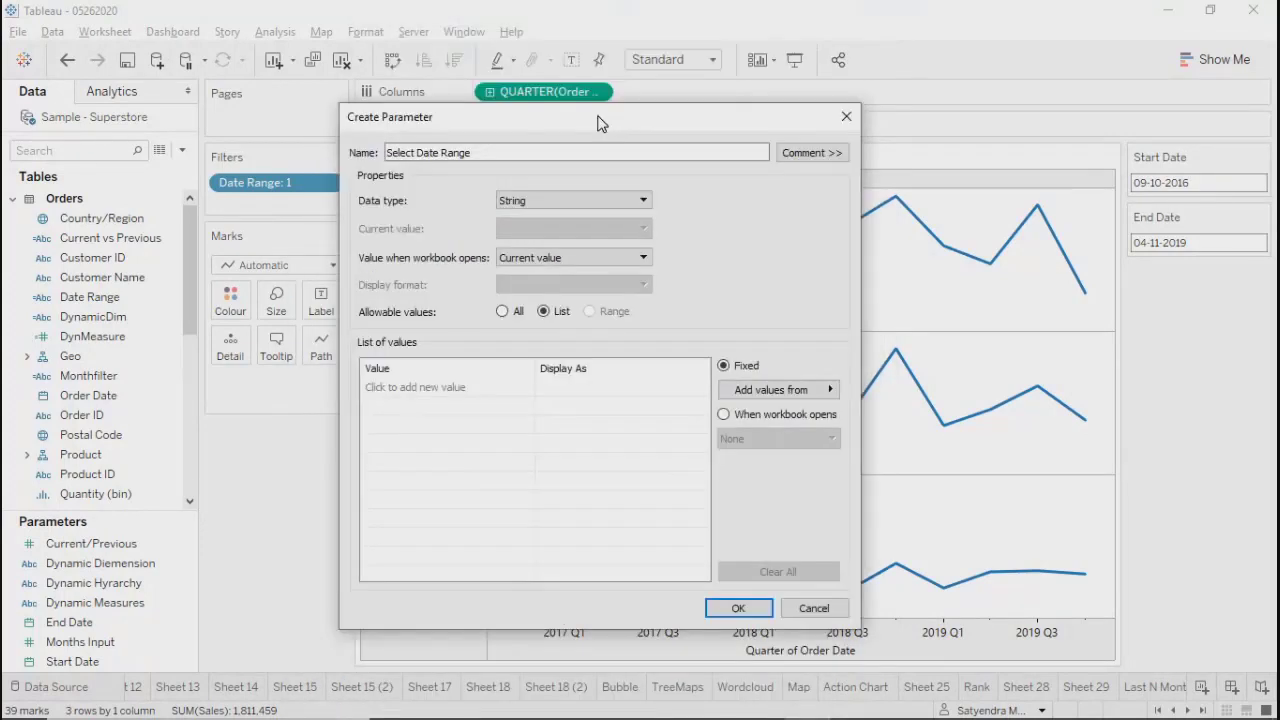
click(460, 388)
text(Yearly)
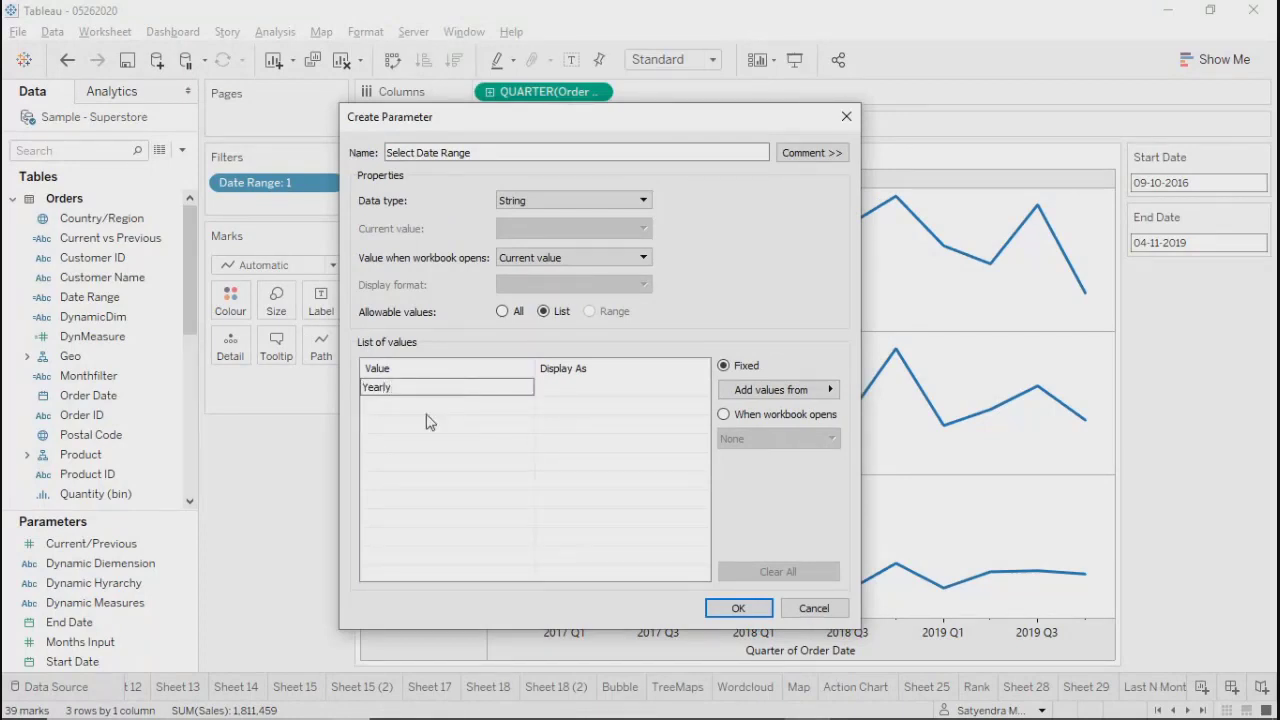
click(423, 412)
text(Q)
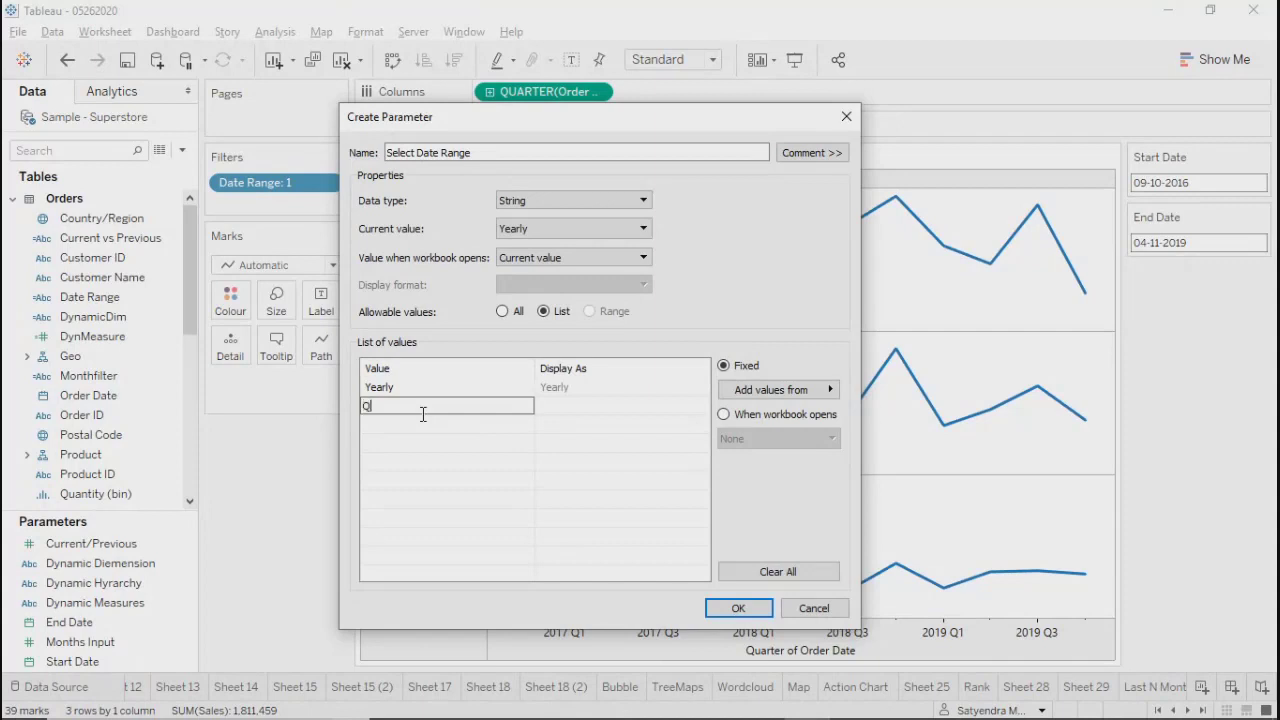
text(uterly)
key(BackSpace)
key(BackSpace)
key(BackSpace)
key(BackSpace)
key(BackSpace)
text(aterly)
Step: Add Monthly, Weekly and Daily to the parameter's value list and create the parameter
click(400, 425)
text(Month)
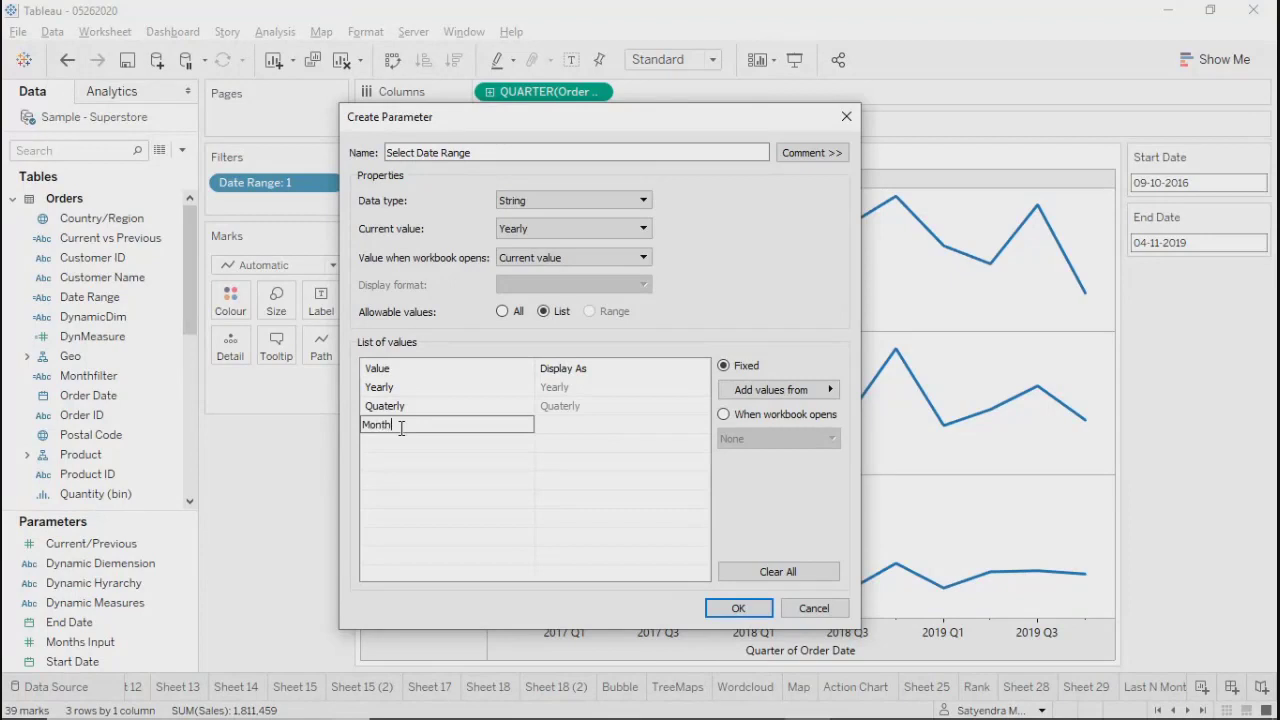
text(ly)
click(395, 444)
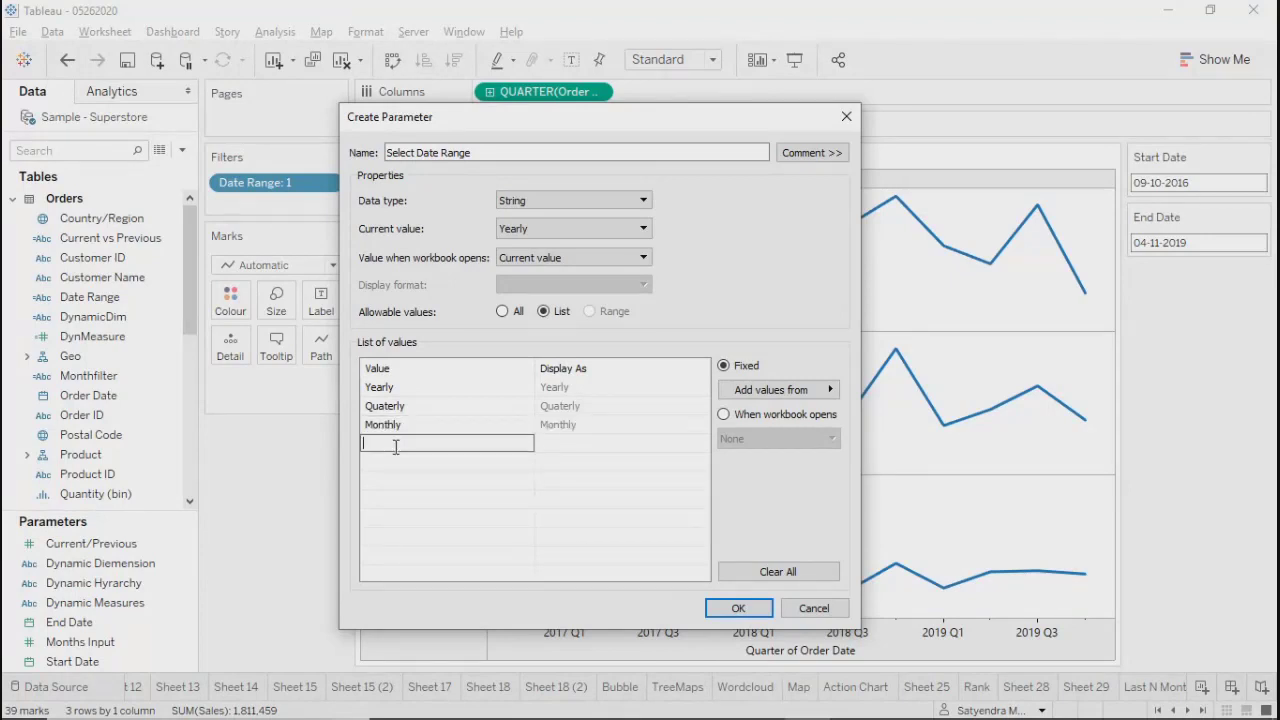
text(Dail)
key(BackSpace)
key(BackSpace)
key(BackSpace)
key(BackSpace)
text(Weekly)
click(379, 465)
text(Da)
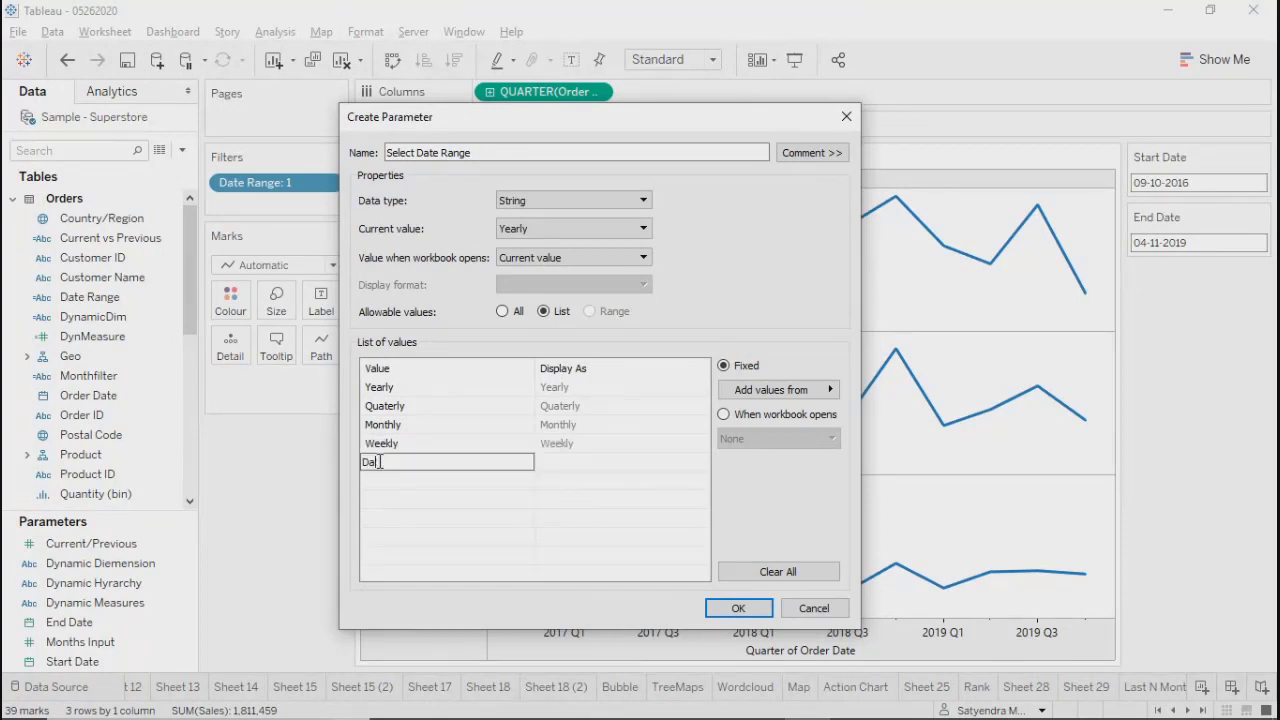
text(ily)
key(Return)
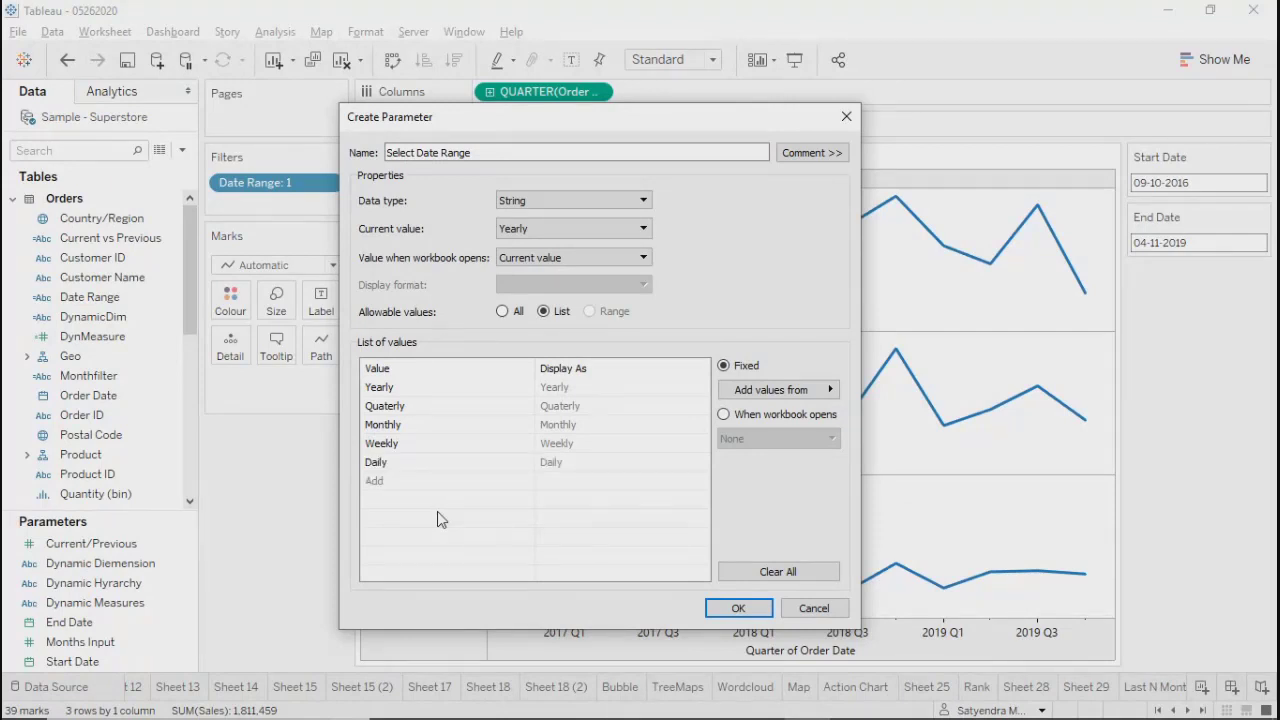
click(736, 607)
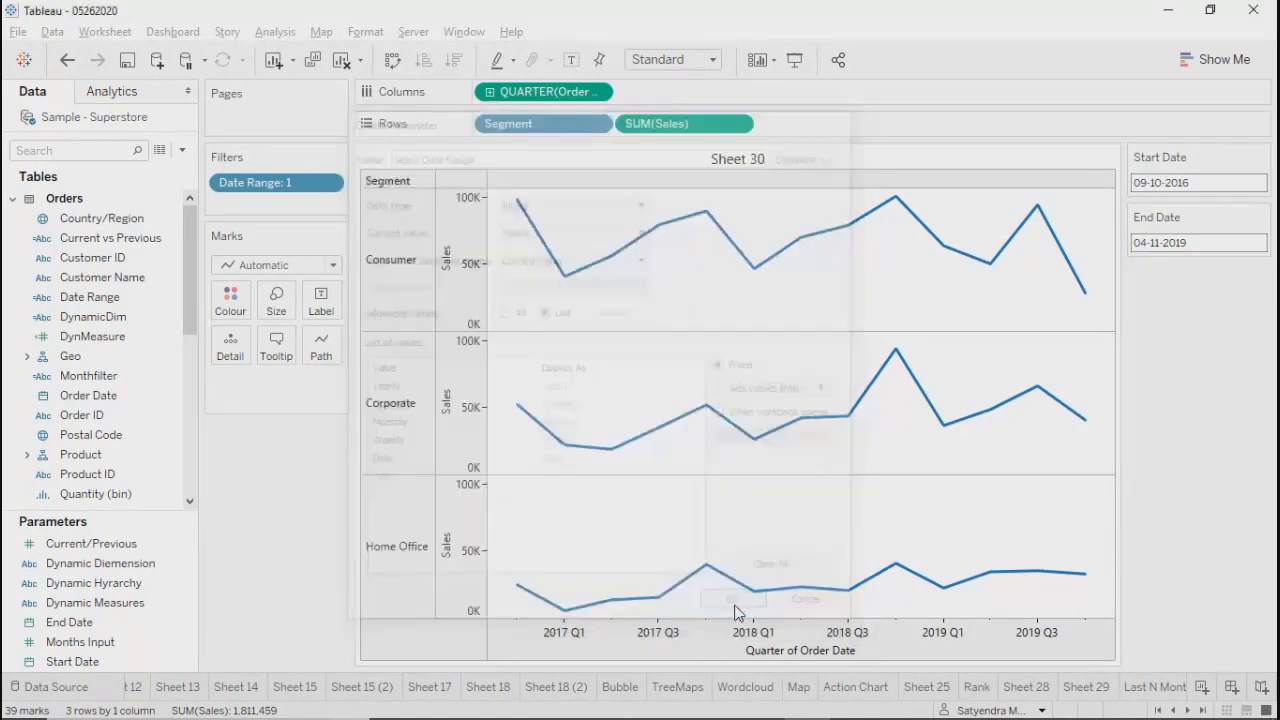
Step: Show the Select Date Range parameter control on the sheet and choose Quaterly
right_click(131, 645)
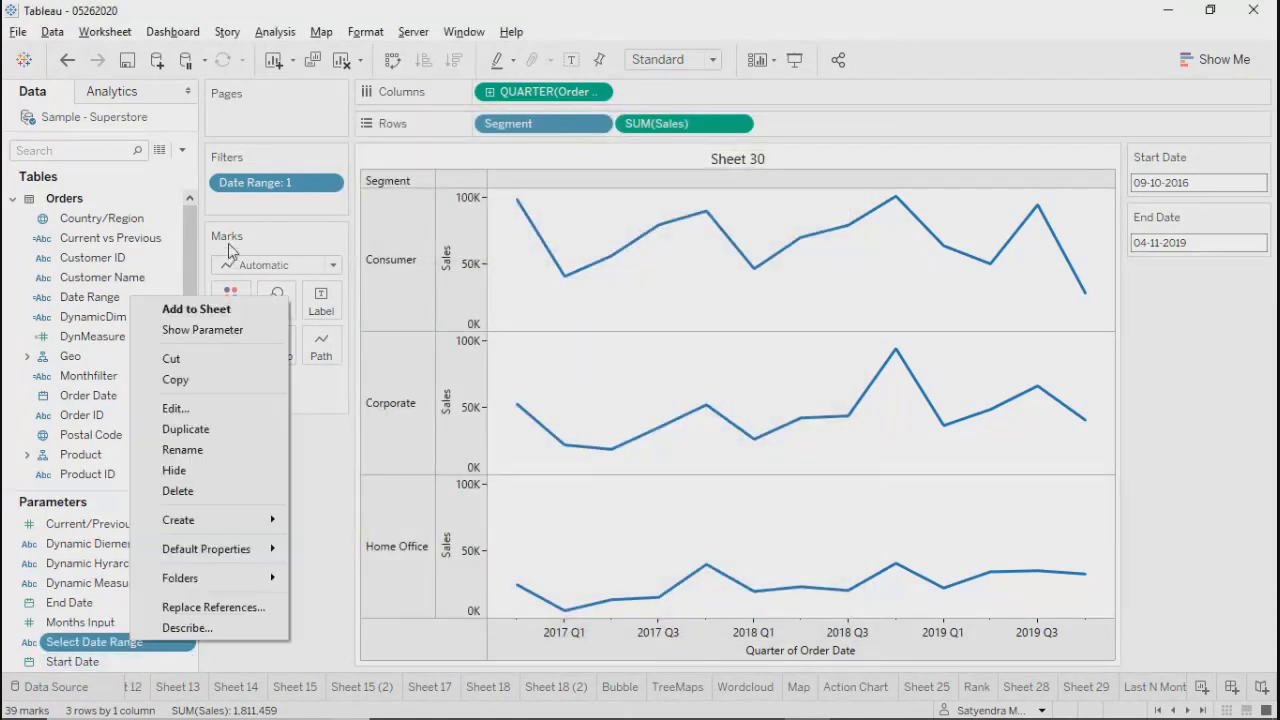
click(199, 332)
click(1207, 300)
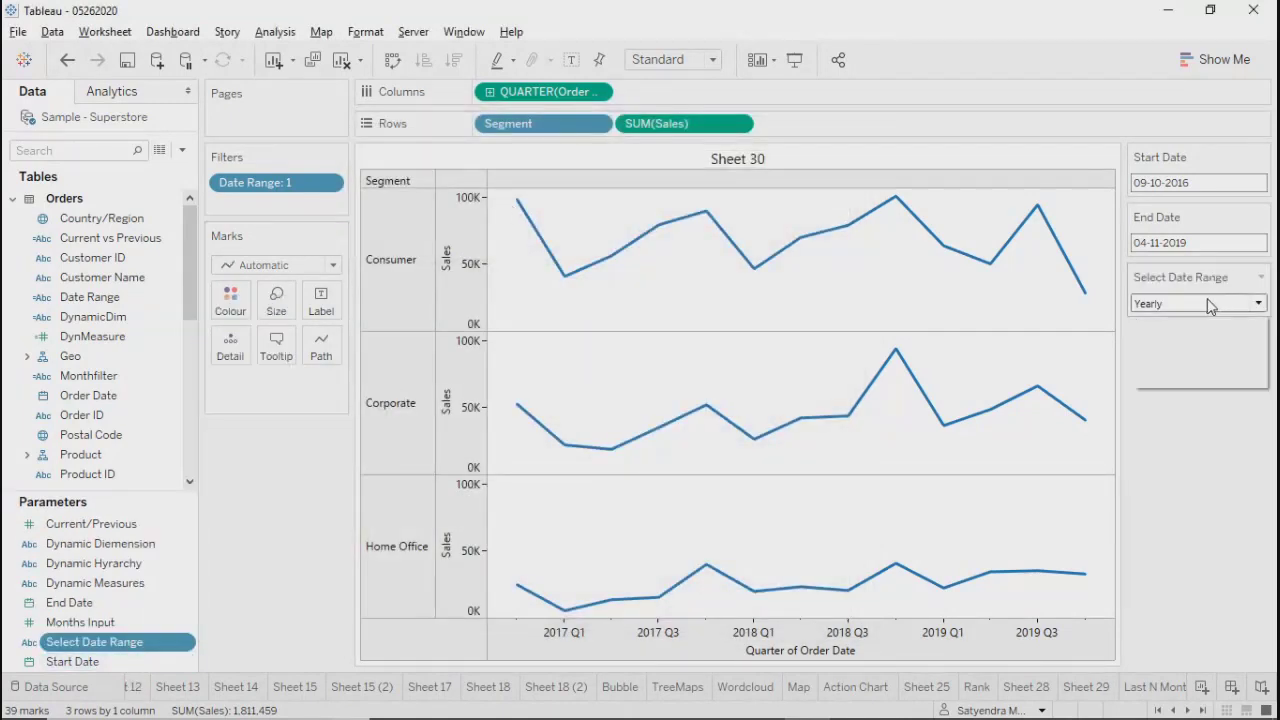
click(1175, 336)
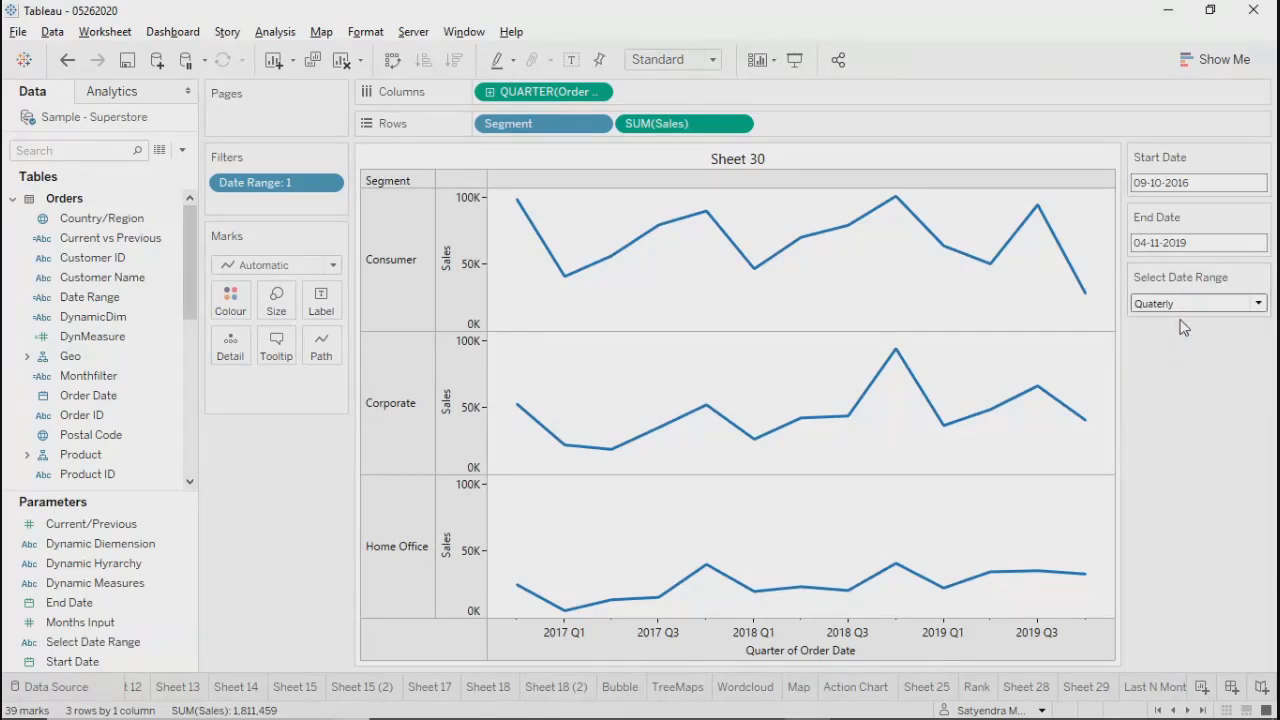
Step: Change the Select Date Range control's display to Single Value List
click(1188, 304)
key(Escape)
click(1261, 277)
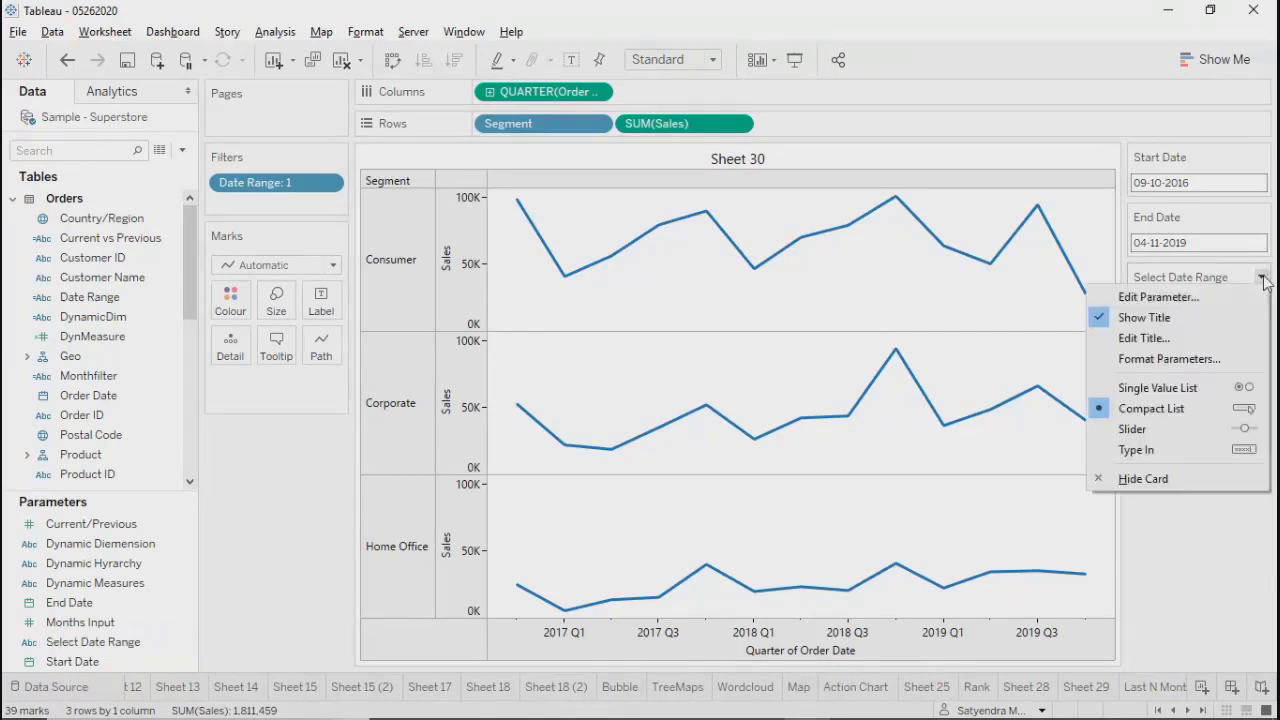
click(1175, 387)
Step: Try out the options of the Select Date Range control, finishing with Weekly selected
click(1140, 336)
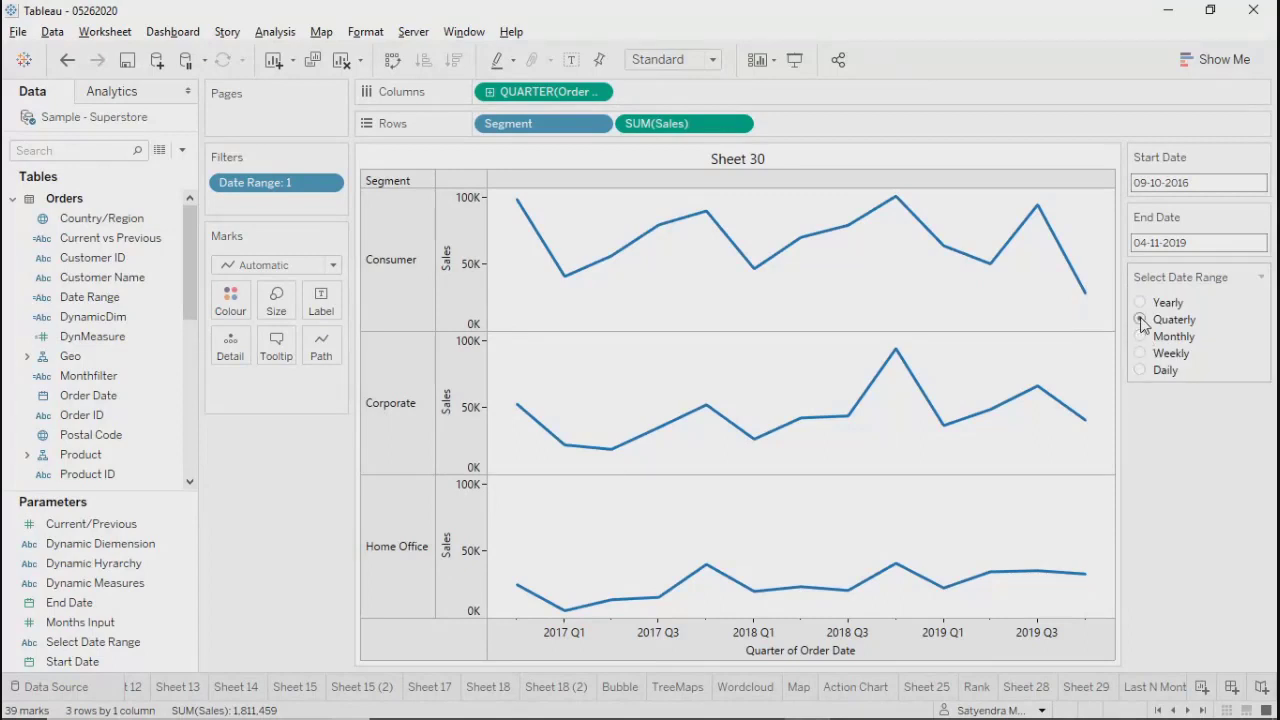
click(1141, 371)
click(1141, 355)
click(1141, 337)
click(1141, 320)
click(1141, 303)
click(1141, 320)
click(1141, 337)
click(1141, 354)
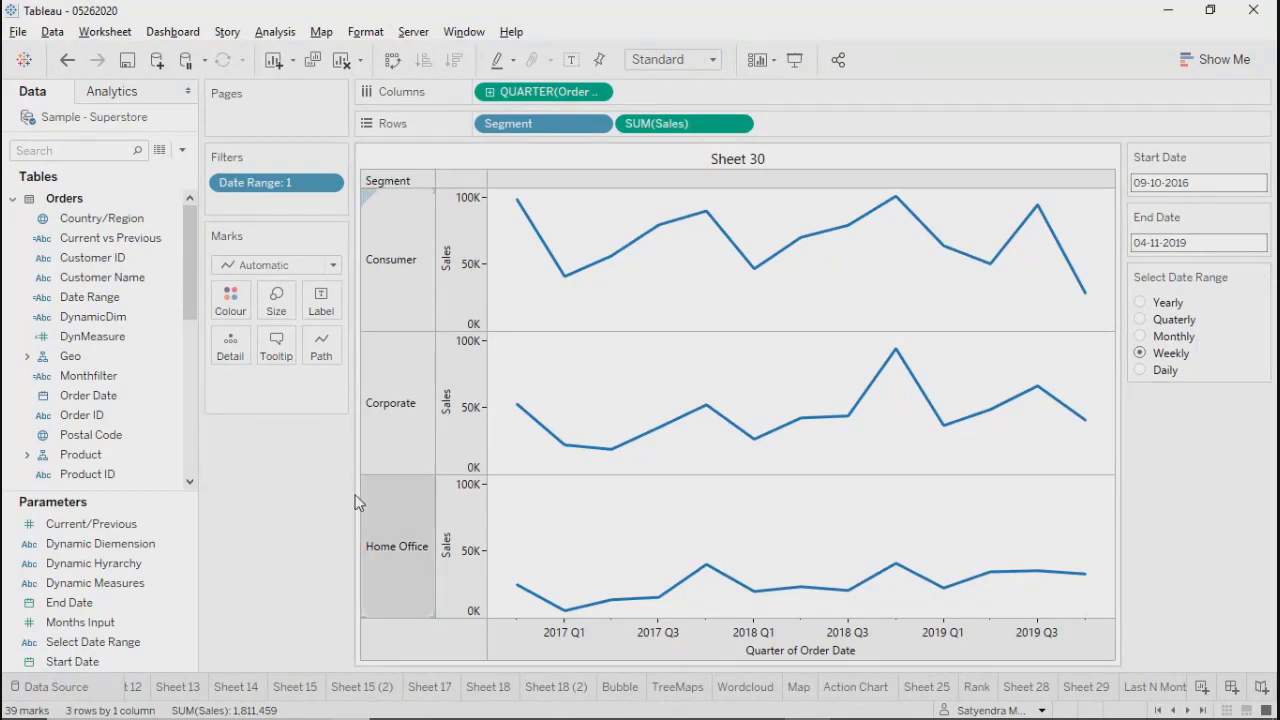
click(181, 150)
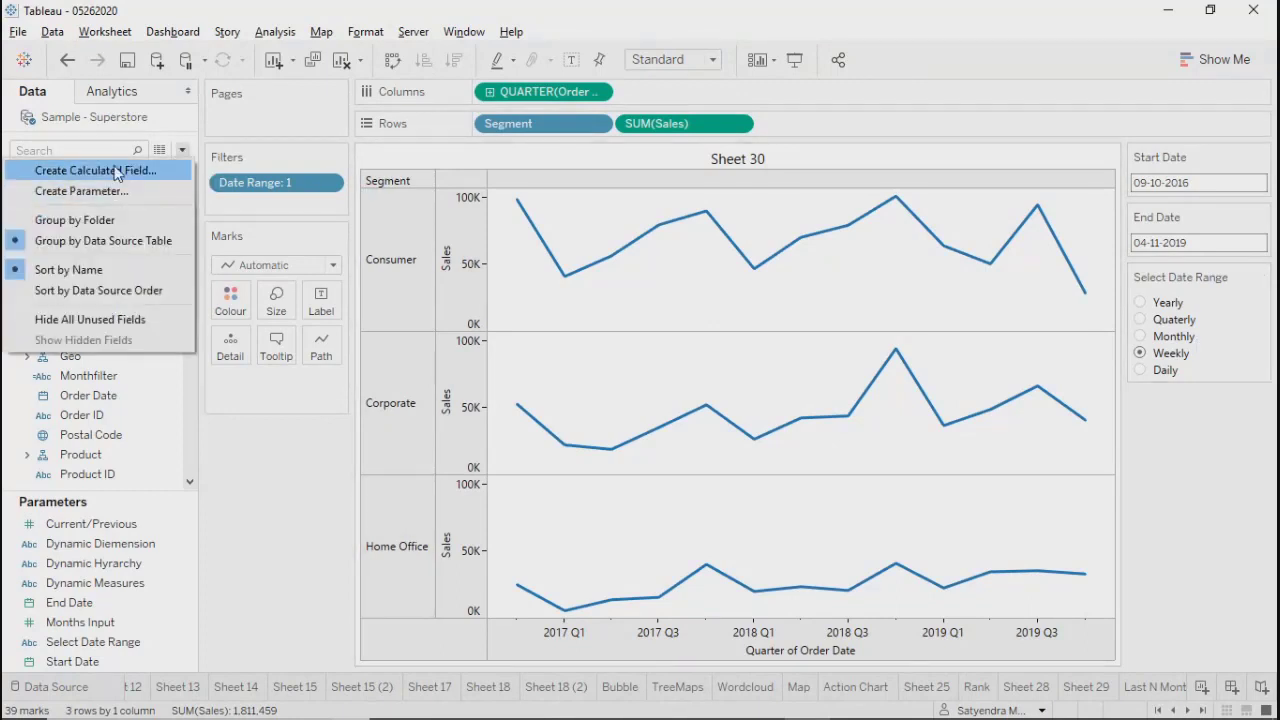
click(118, 170)
drag(556, 319, 597, 316)
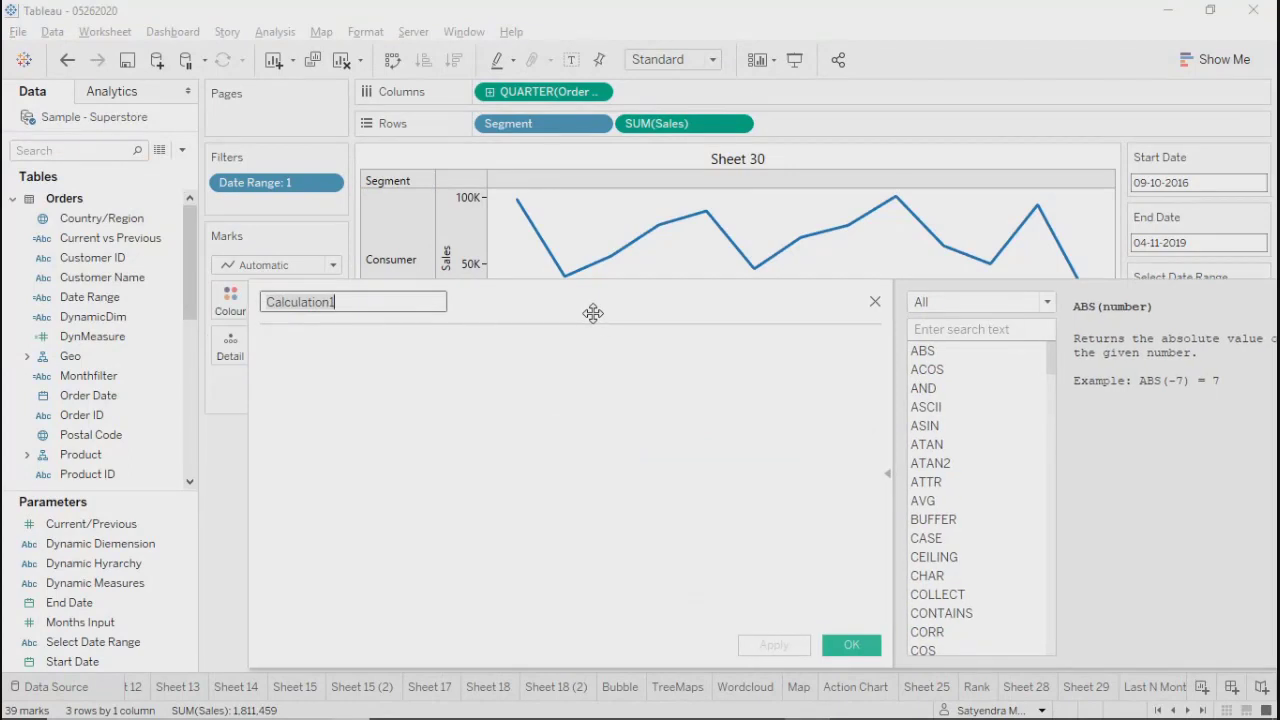
drag(644, 276, 575, 314)
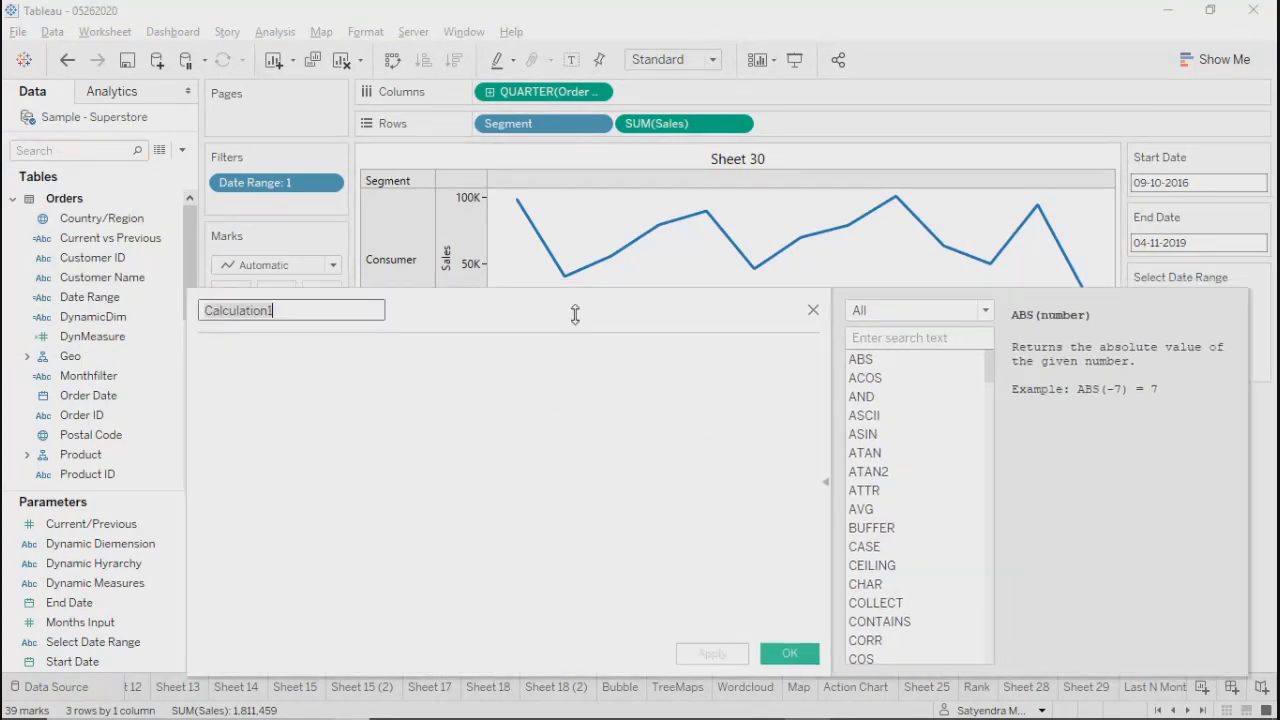
text(Date )
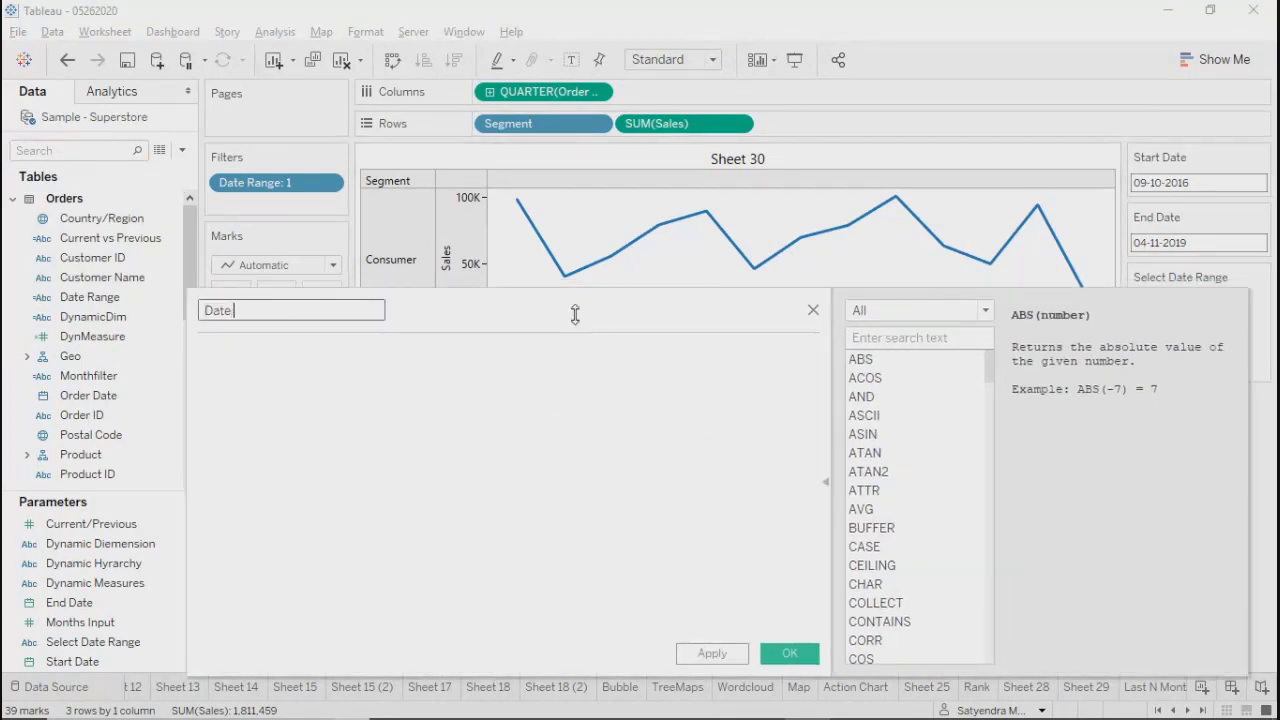
text(Format)
click(405, 349)
click(826, 481)
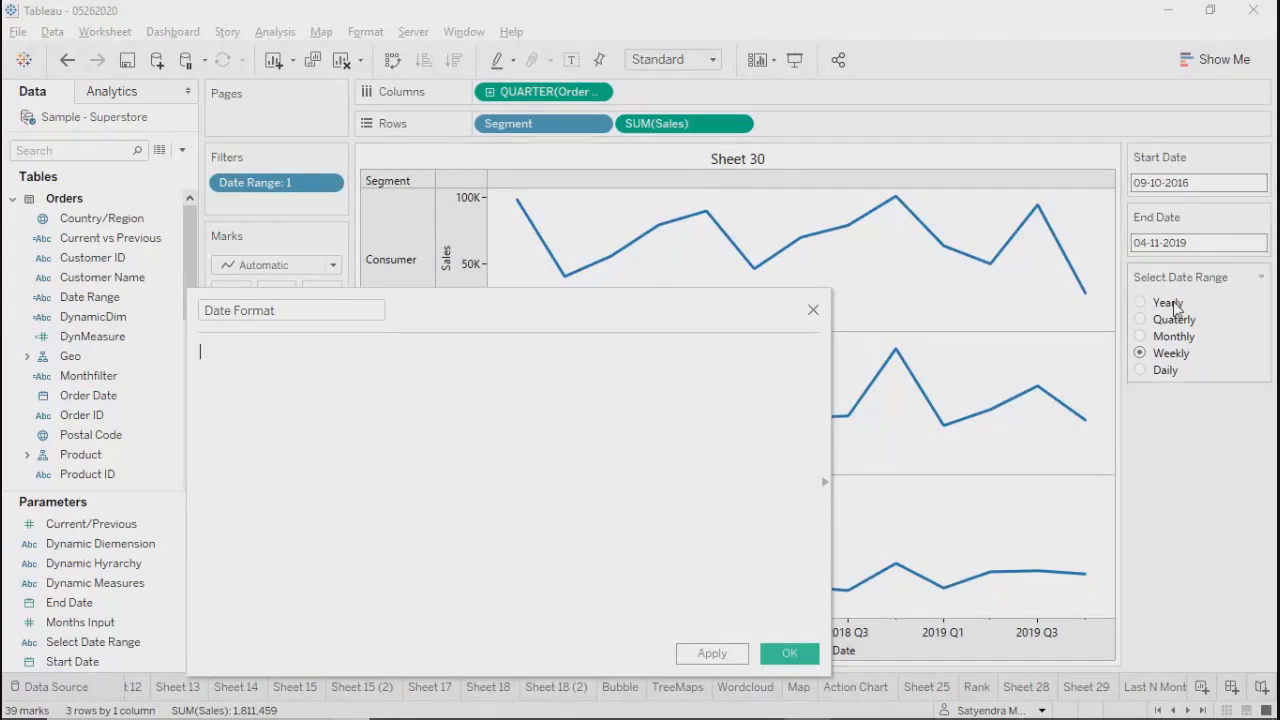
text(if)
key(BackSpace)
key(BackSpace)
key(Down)
key(Down)
key(Down)
key(Down)
key(Down)
key(Down)
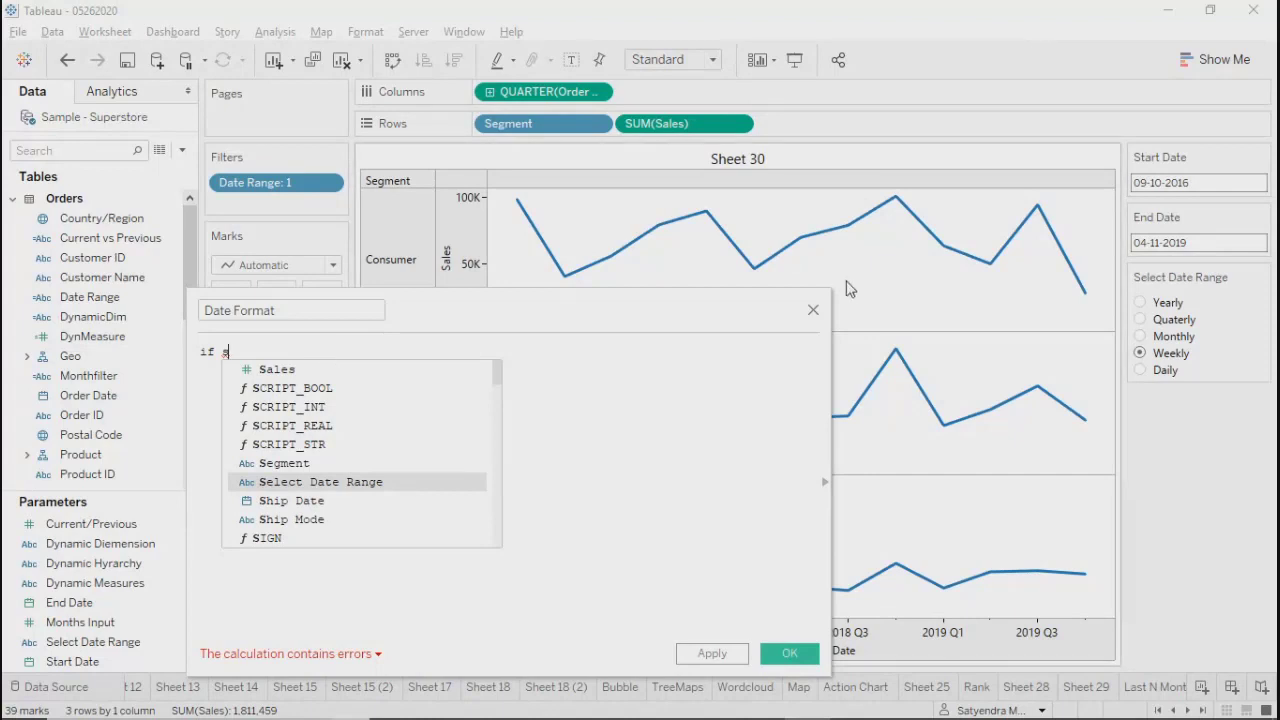
click(816, 312)
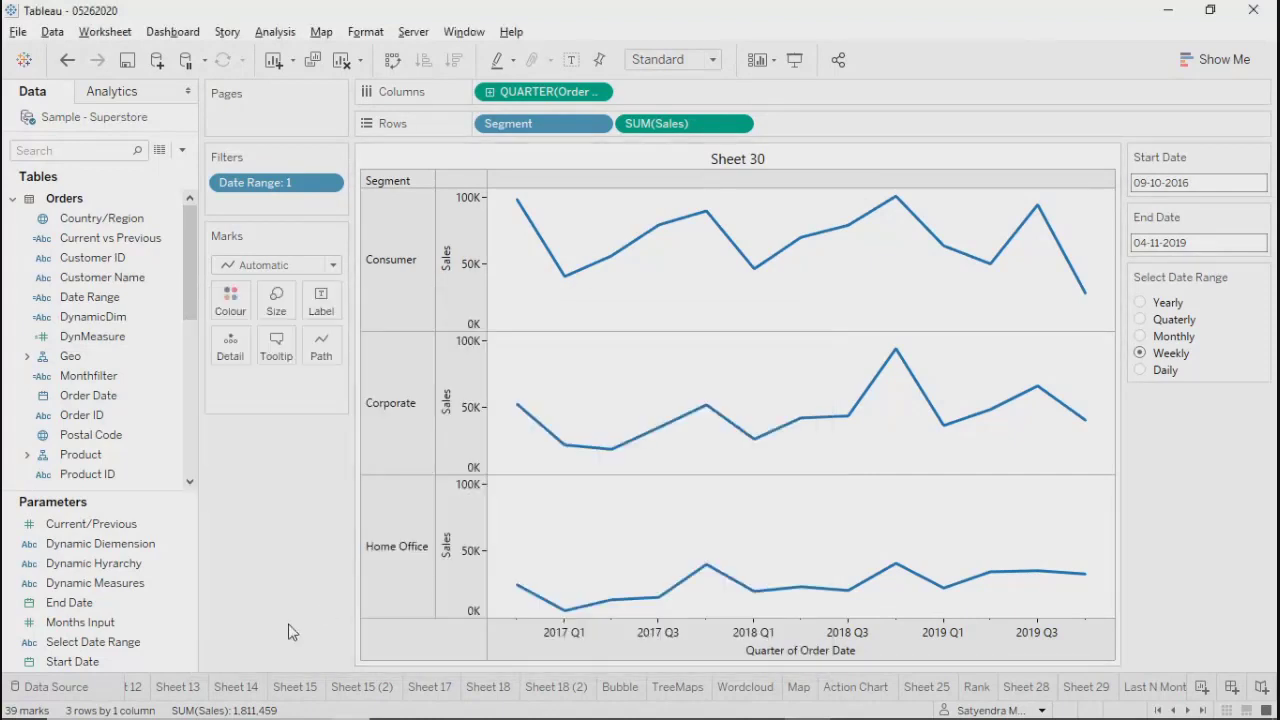
Step: Rename the Select Date Range parameter to Select Date Format
click(131, 645)
right_click(129, 645)
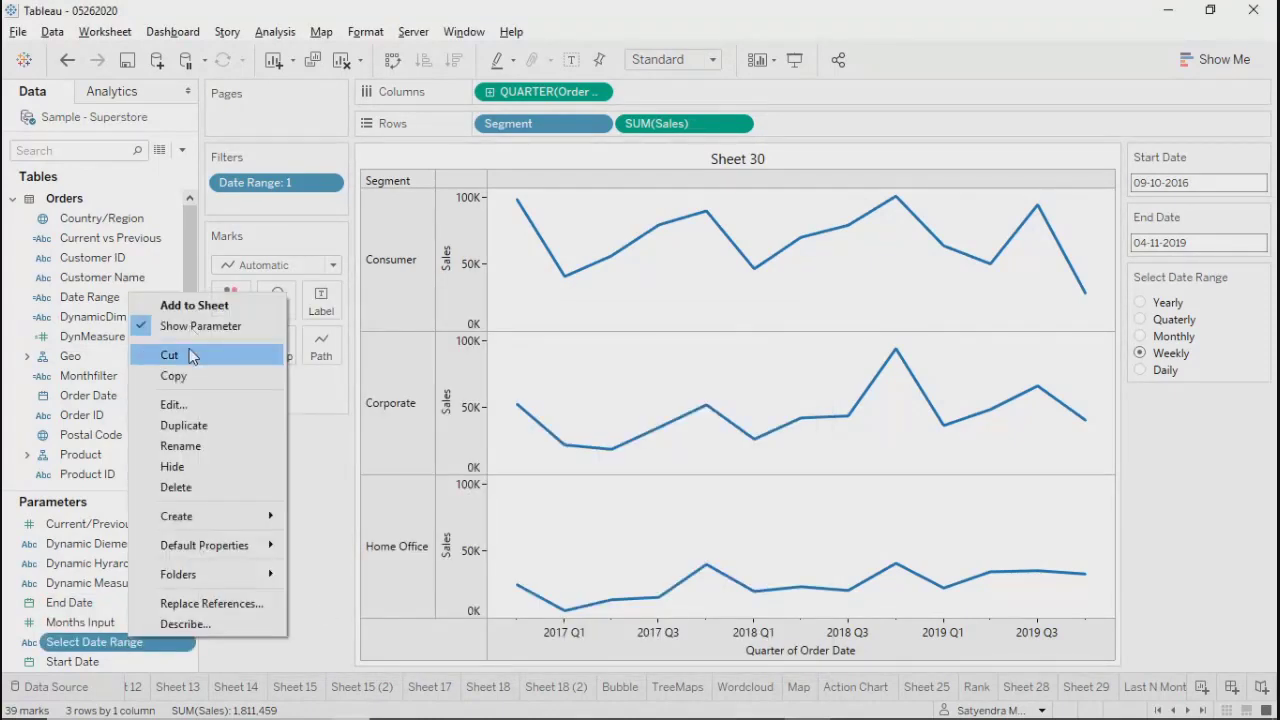
click(181, 446)
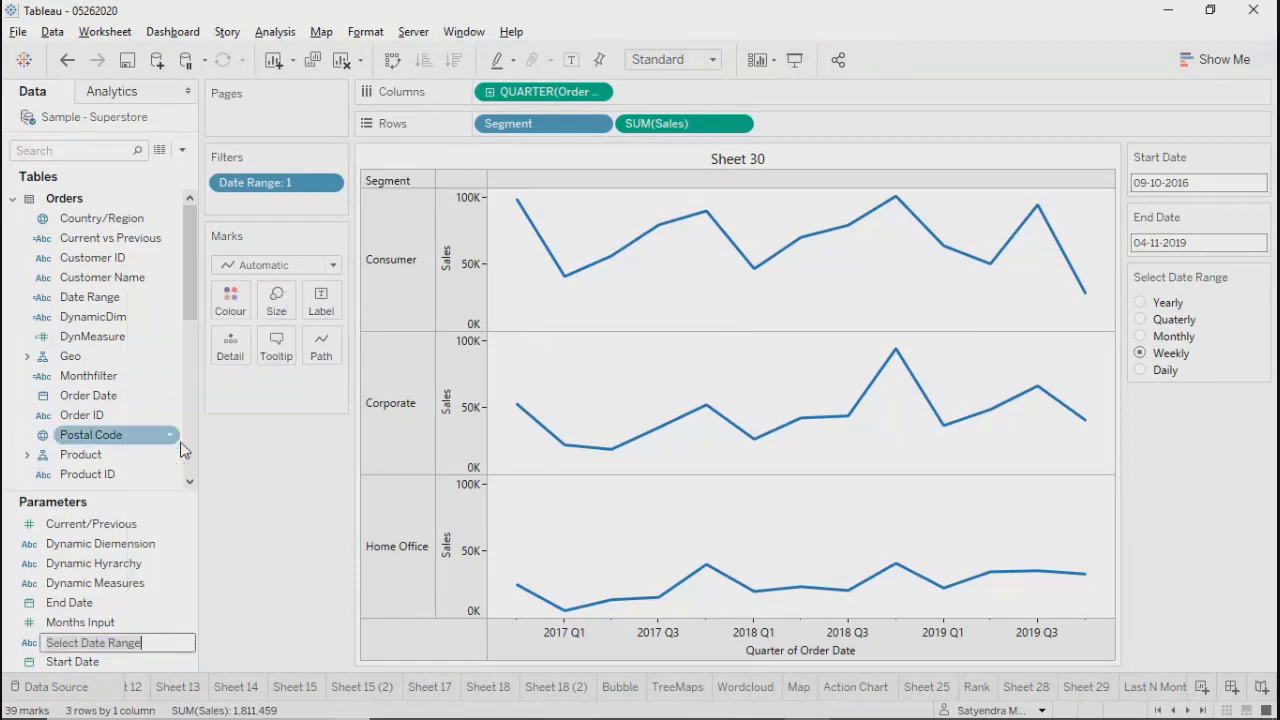
key(End)
key(BackSpace)
key(BackSpace)
key(BackSpace)
key(BackSpace)
key(BackSpace)
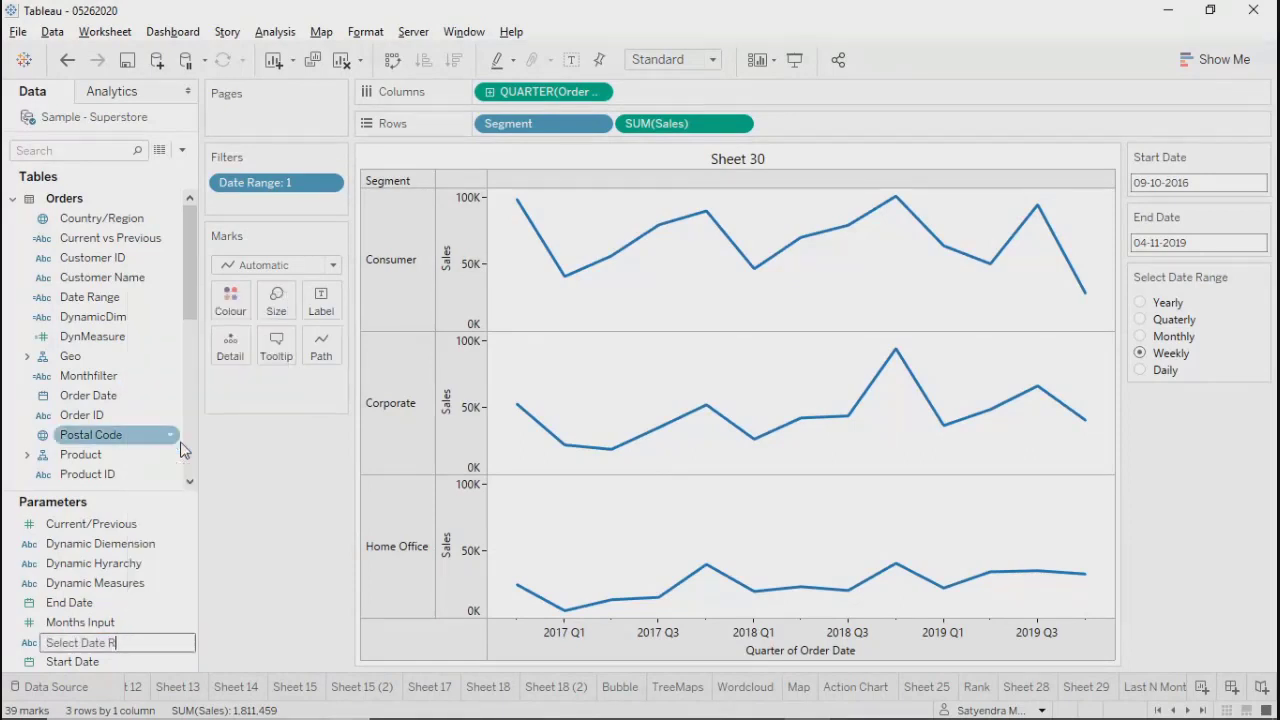
text(Format)
key(Return)
right_click(140, 645)
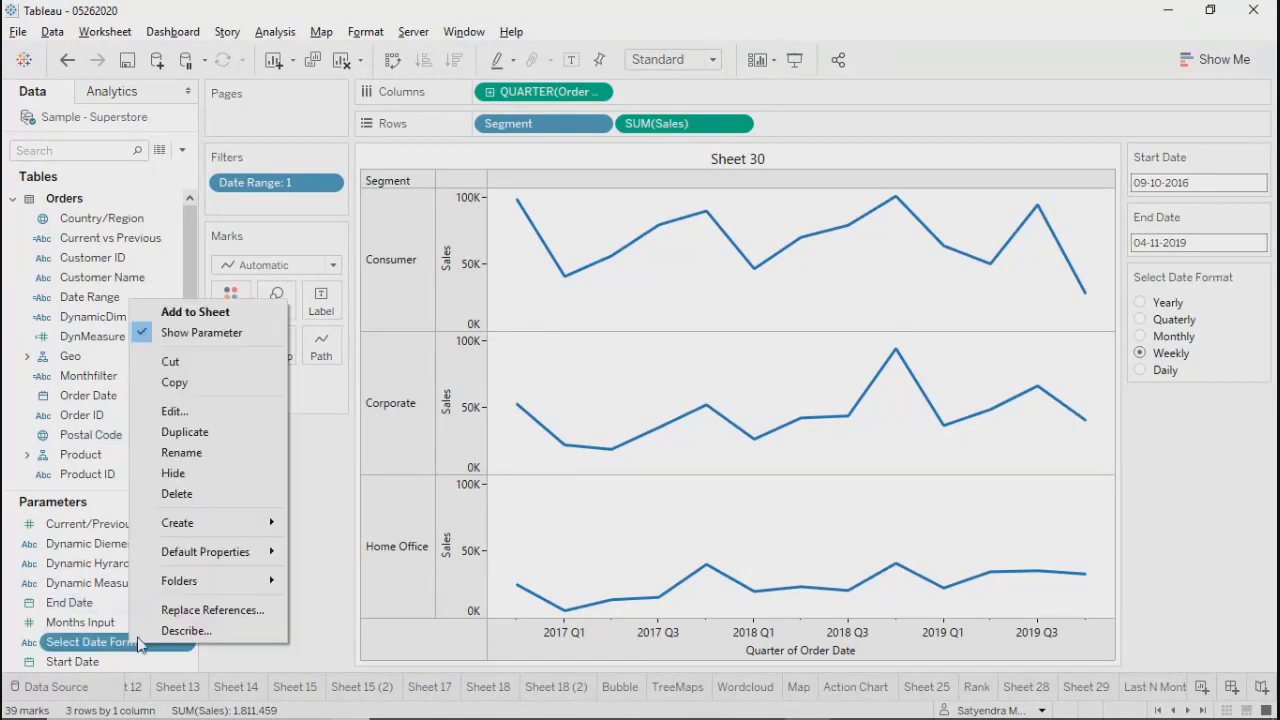
click(332, 526)
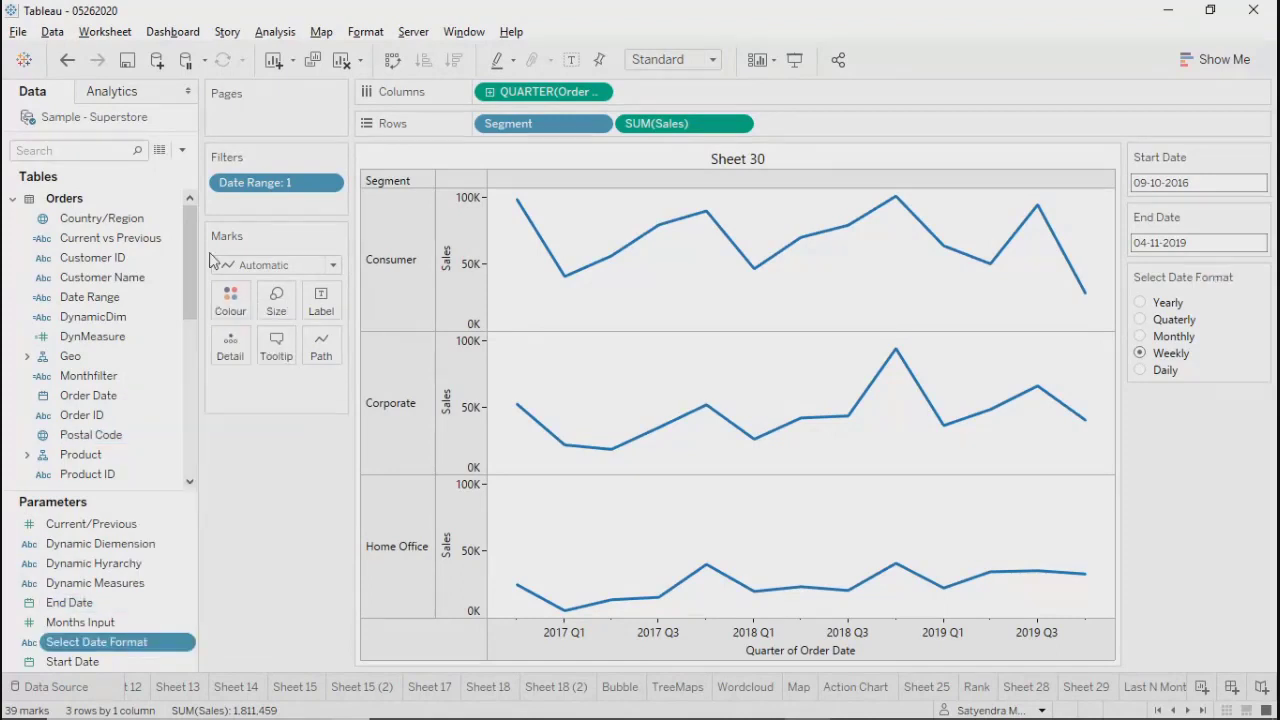
Step: Start a new calculated field named Date format
click(182, 150)
click(100, 166)
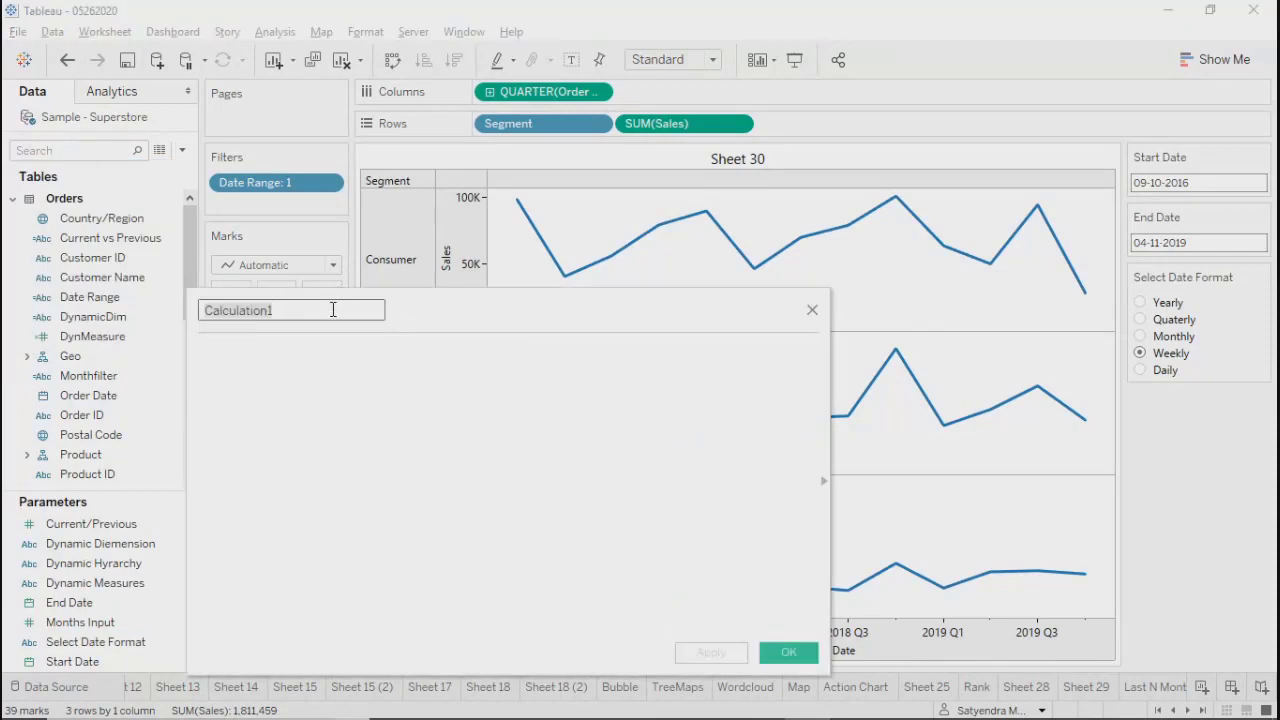
text(Date format)
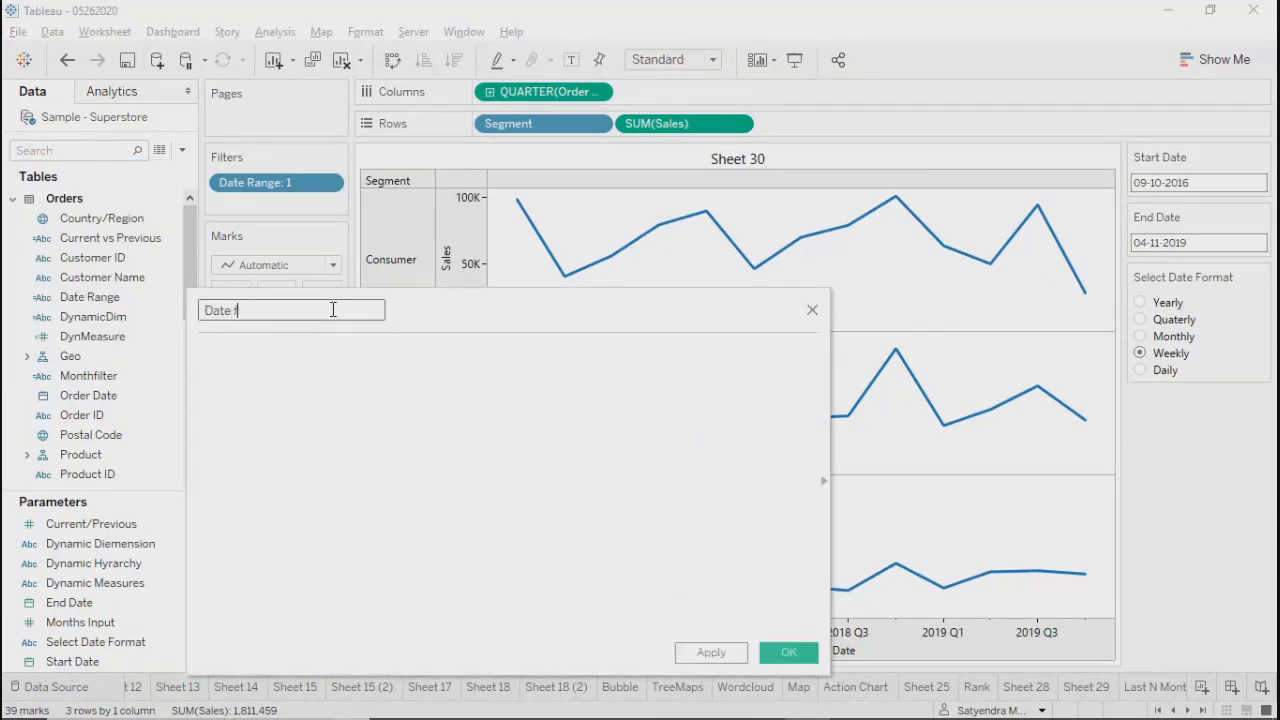
click(248, 395)
Step: Begin the formula with the condition if [Select Date Format]='Yearly'
text(if)
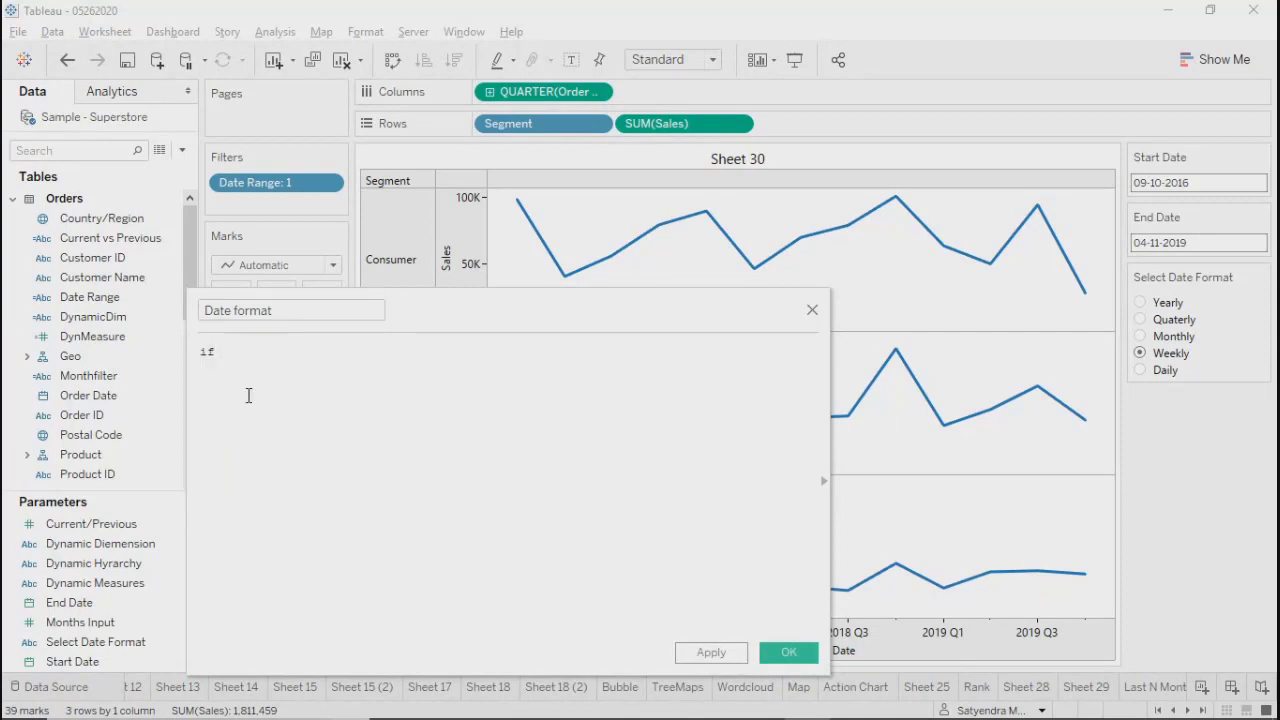
text( Sele)
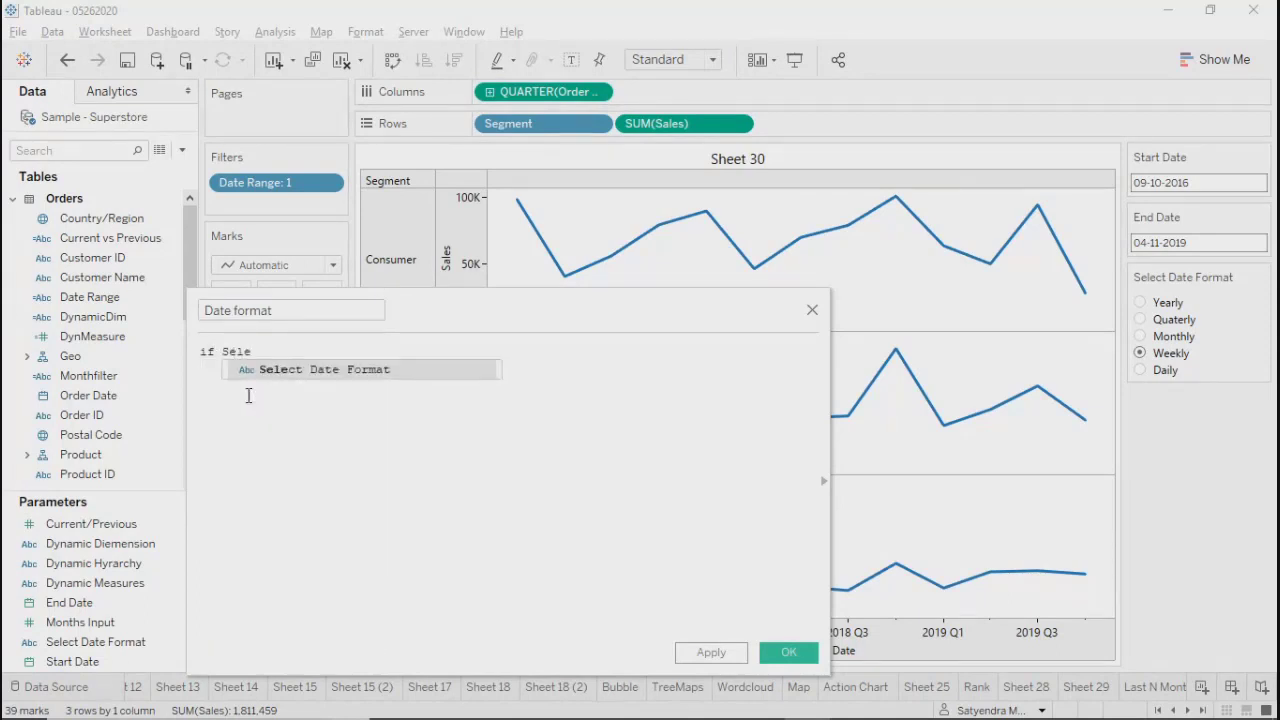
key(Return)
text(=)
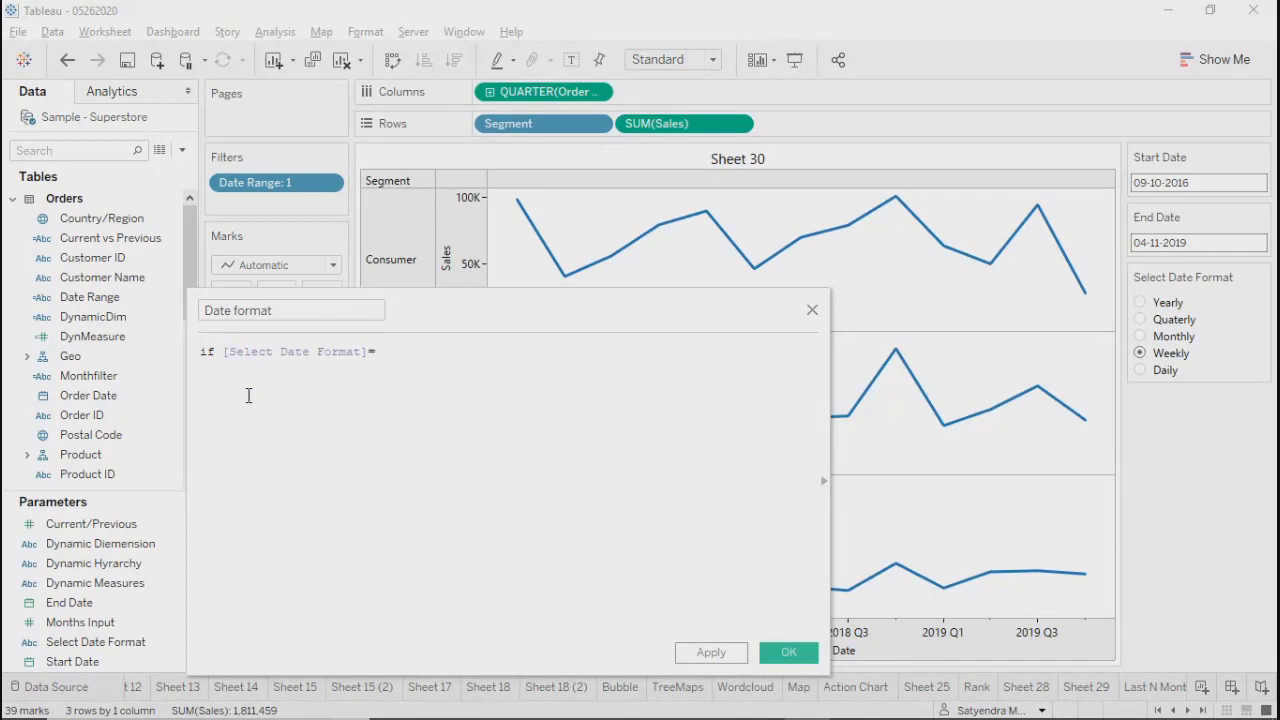
text('Yea)
text(rley)
key(BackSpace)
key(BackSpace)
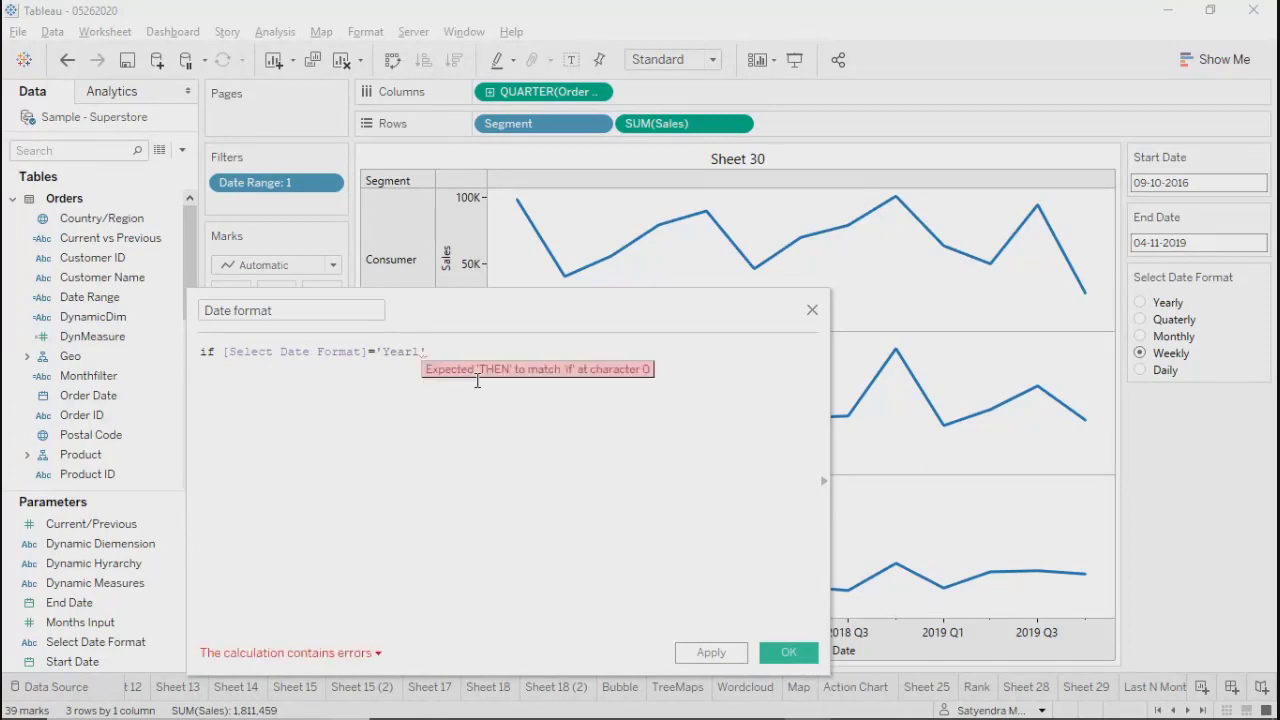
text(y)
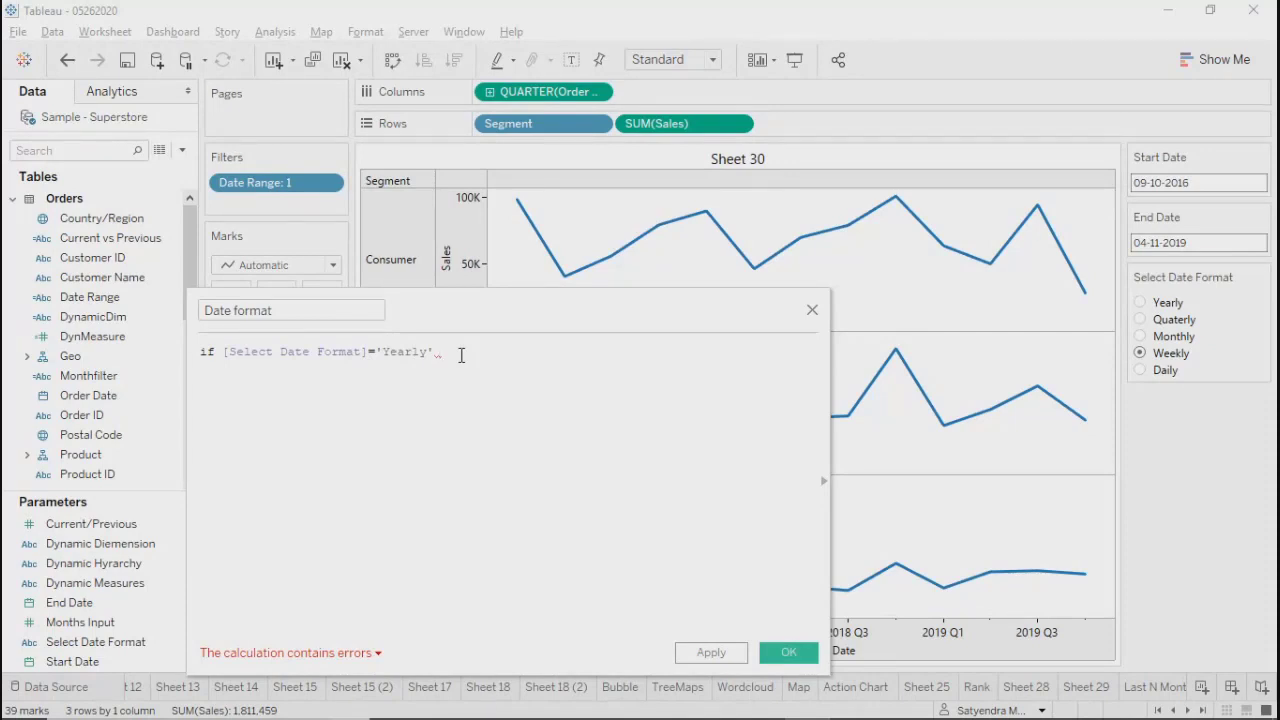
Step: Complete the Yearly condition with then YEAR([Order Date])
text(then)
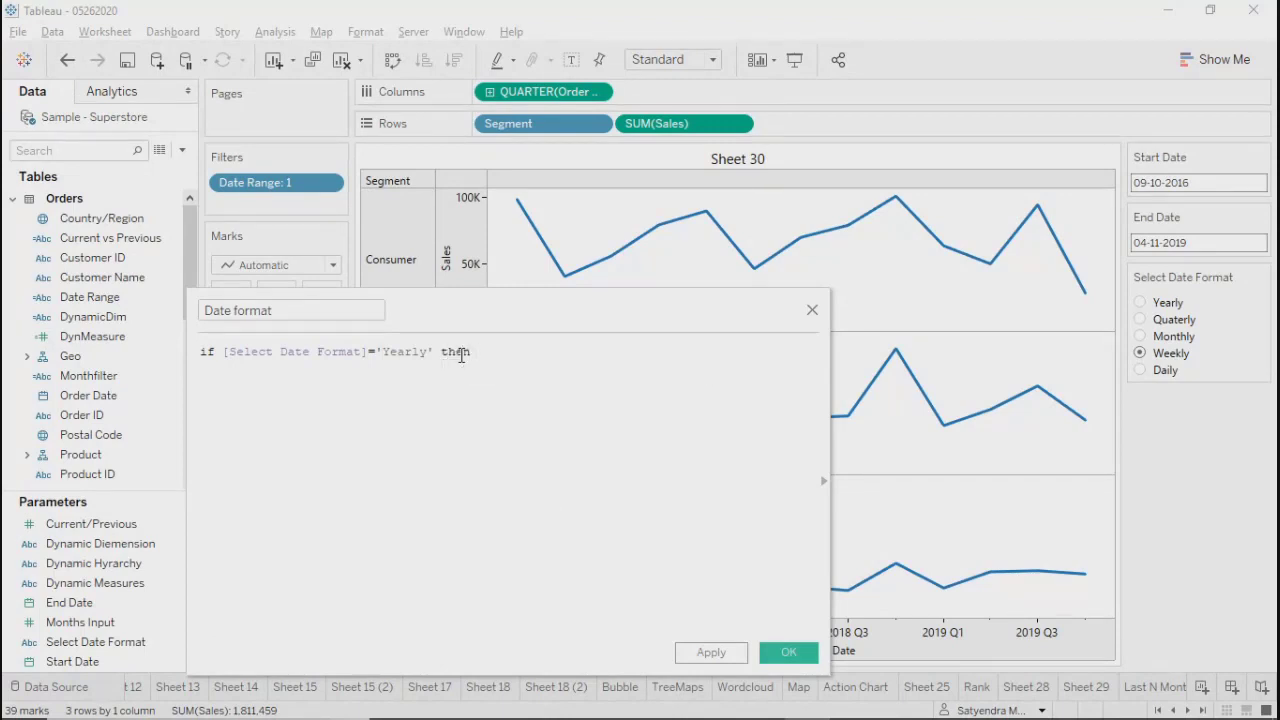
text( YEA)
key(Return)
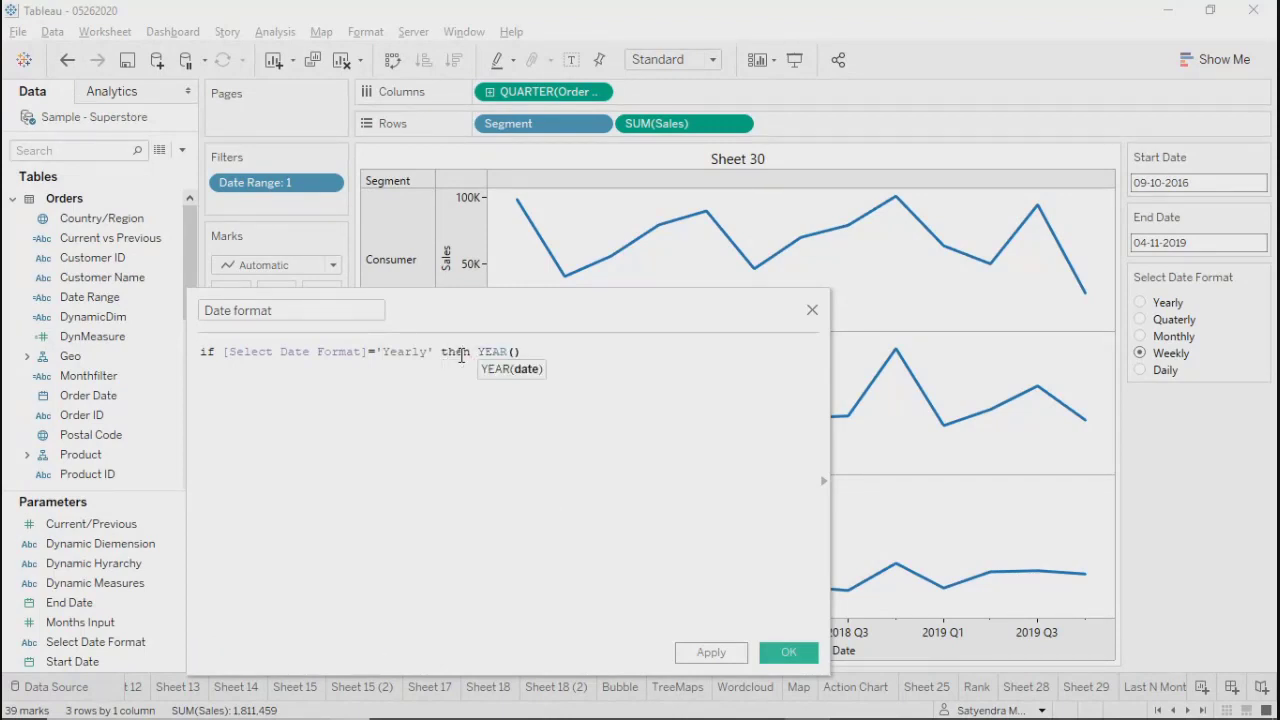
text(order)
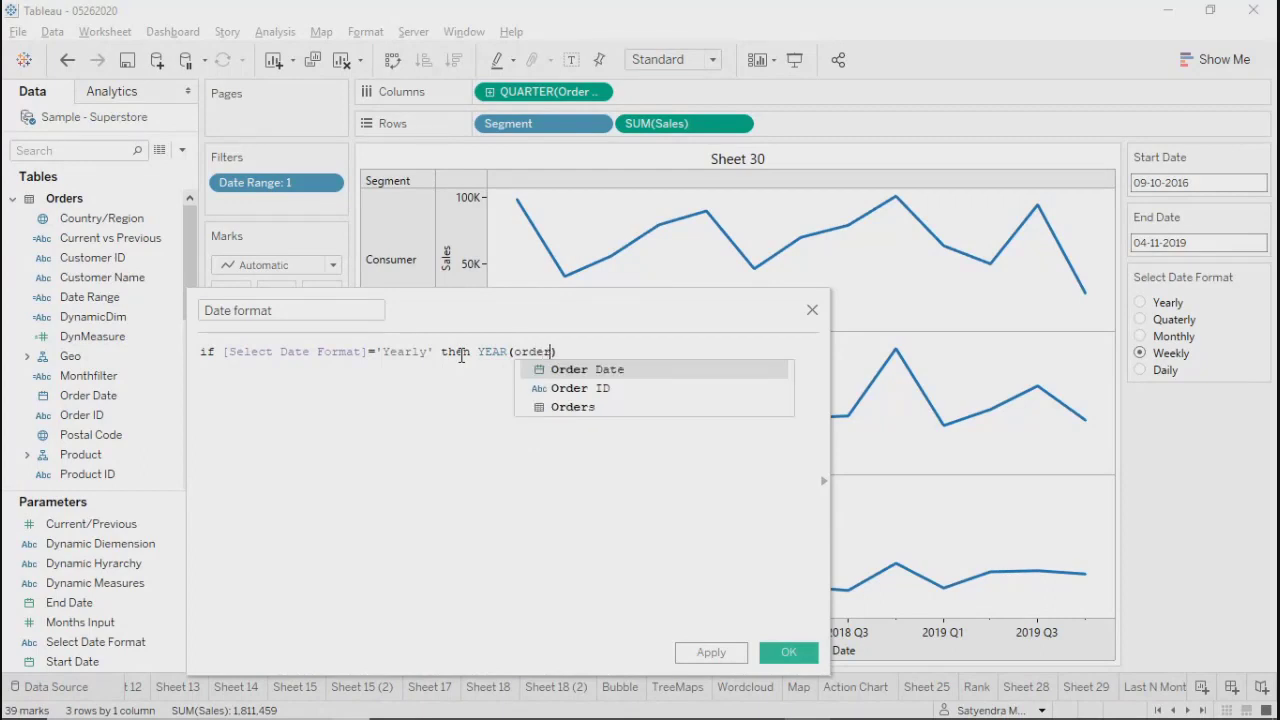
key(Return)
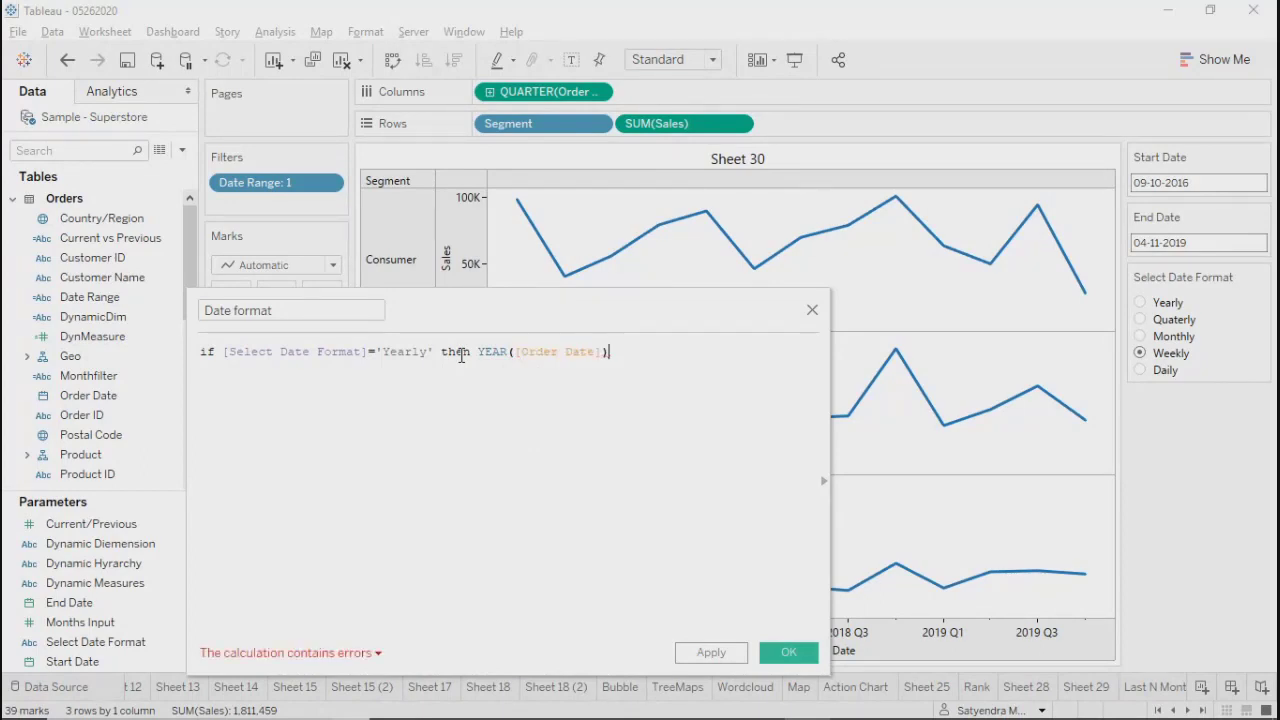
Step: Add a second formula line with ELSEIF [Select Date Format]='Quaterly' then, and begin the quarter function name
key(Return)
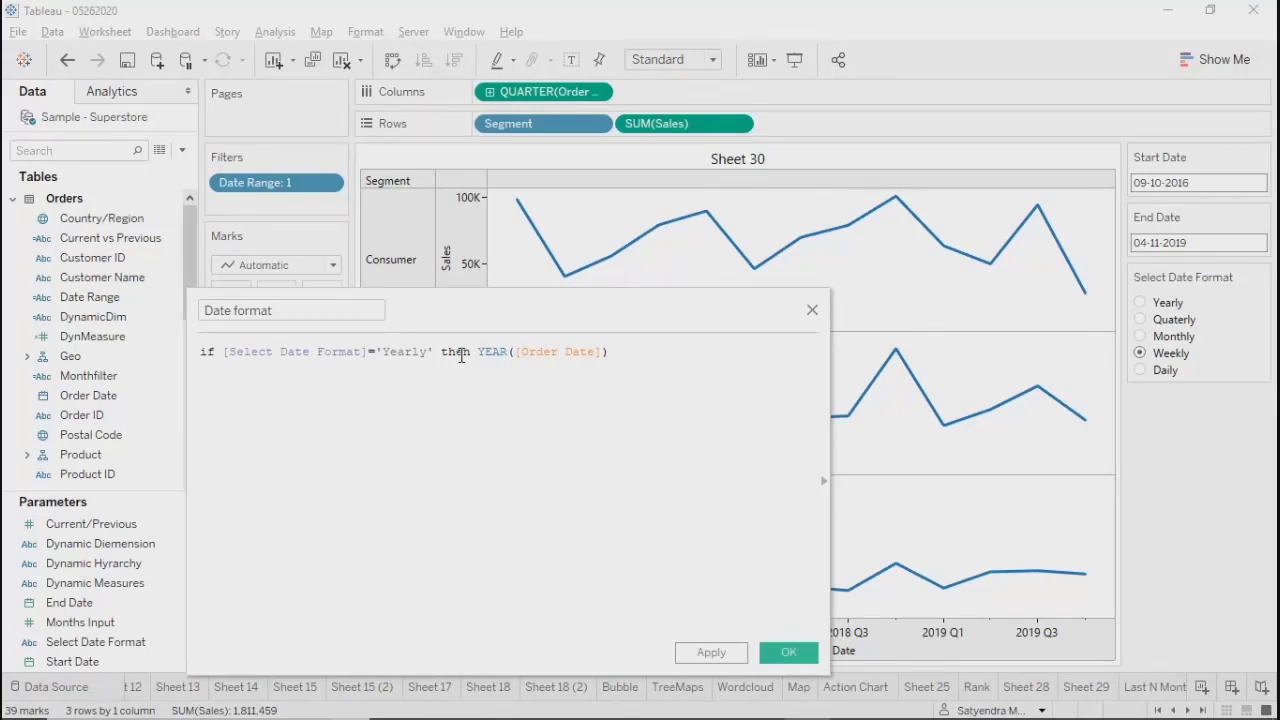
text(else)
key(Down)
key(Return)
text(slele)
key(Return)
text(=)
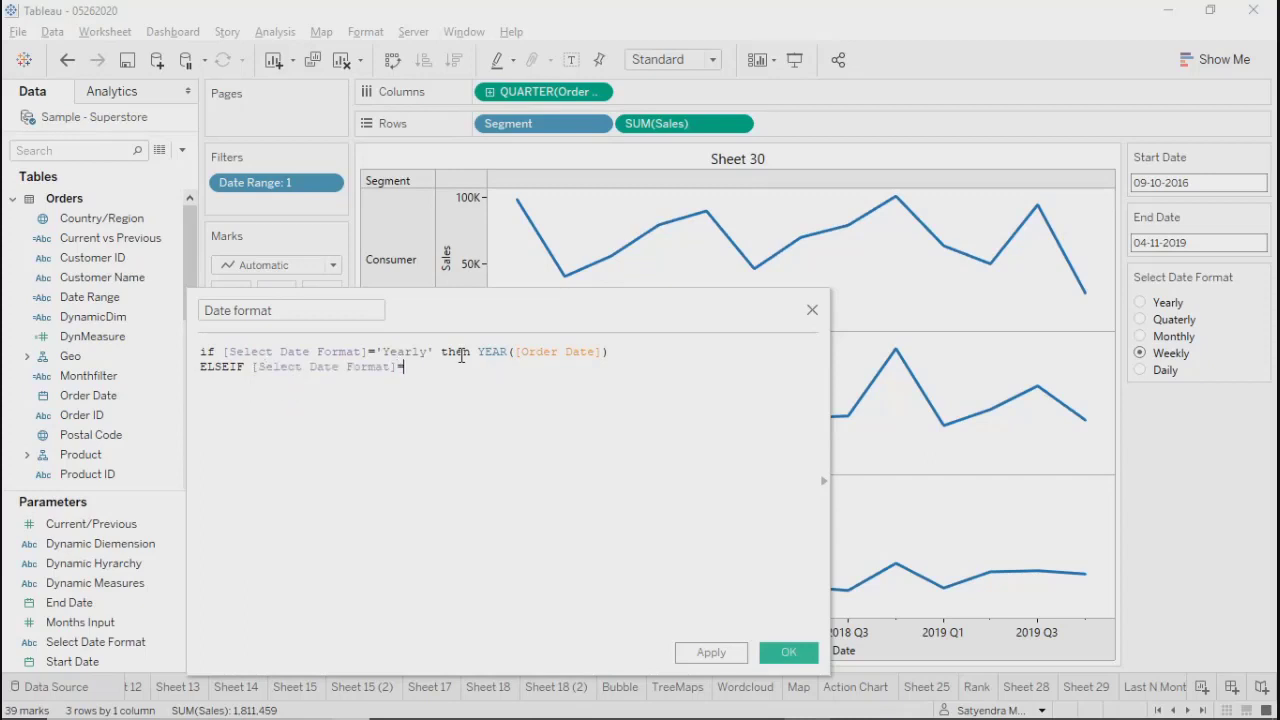
text('')
text(Qu)
key(BackSpace)
text(uater'ly)
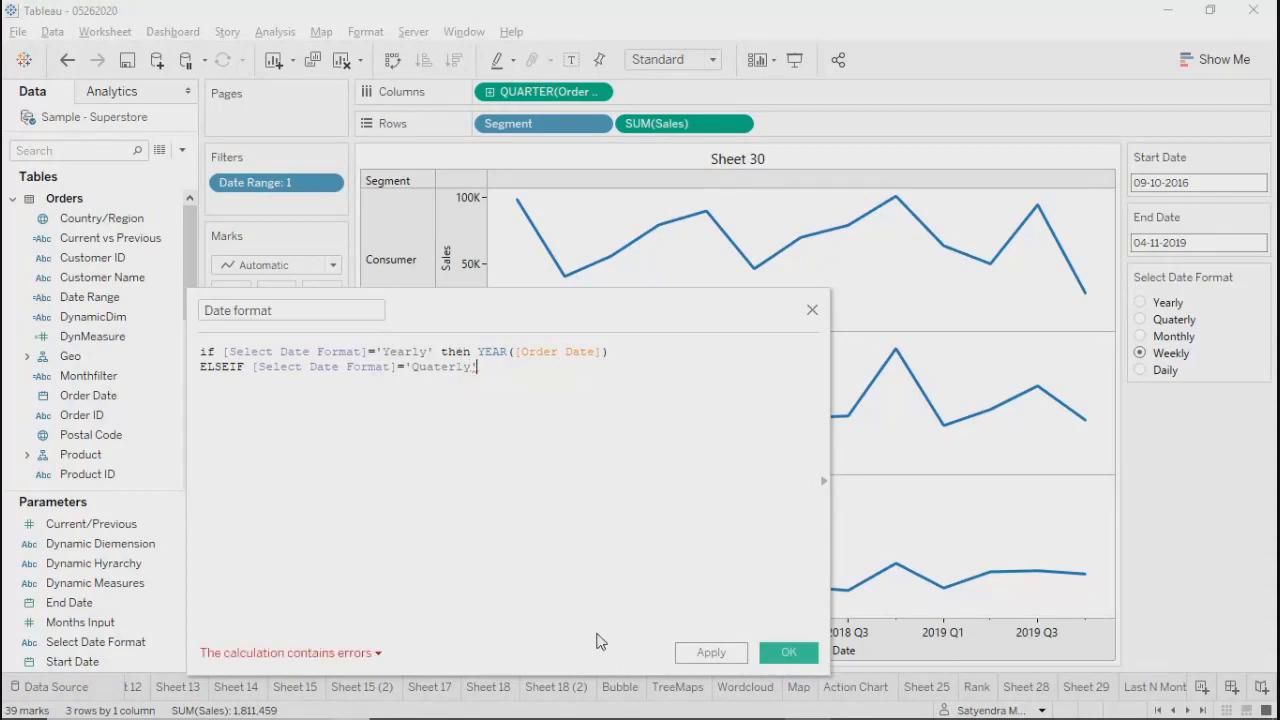
text( then)
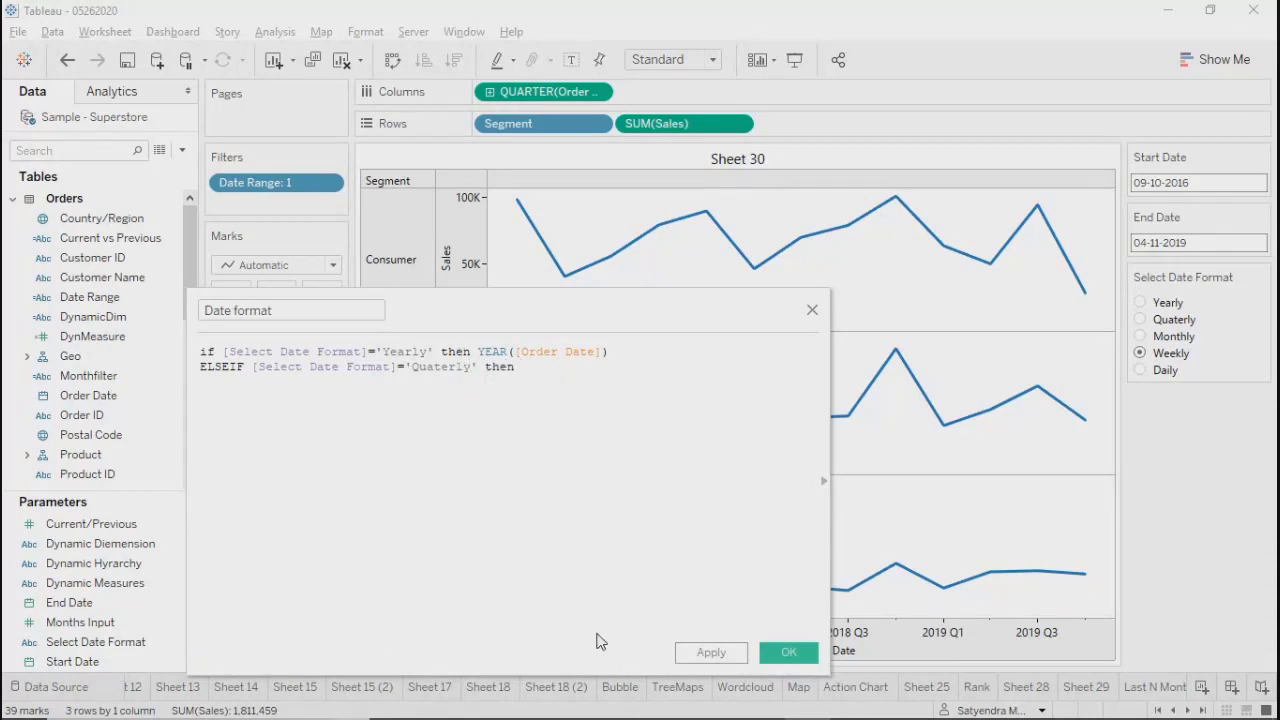
text( Qu)
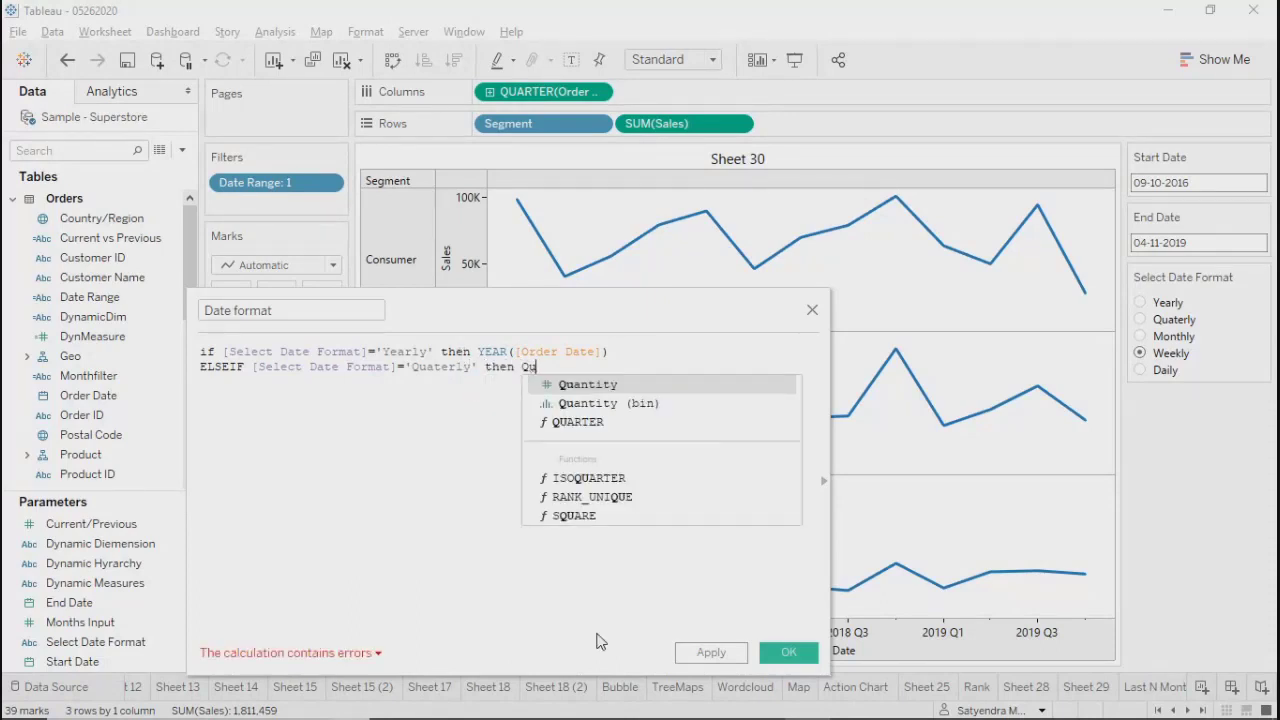
Step: Search the function reference for qua and read the description of the QUARTER function
click(824, 480)
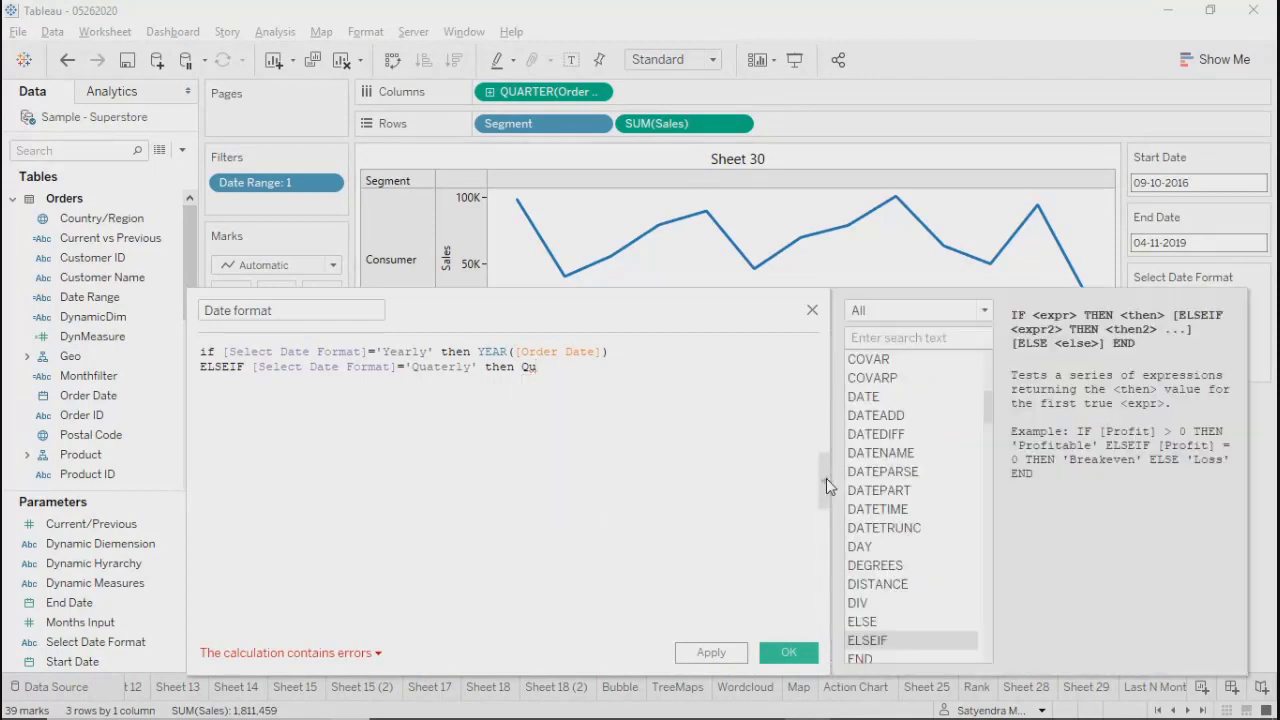
click(862, 338)
text(qua)
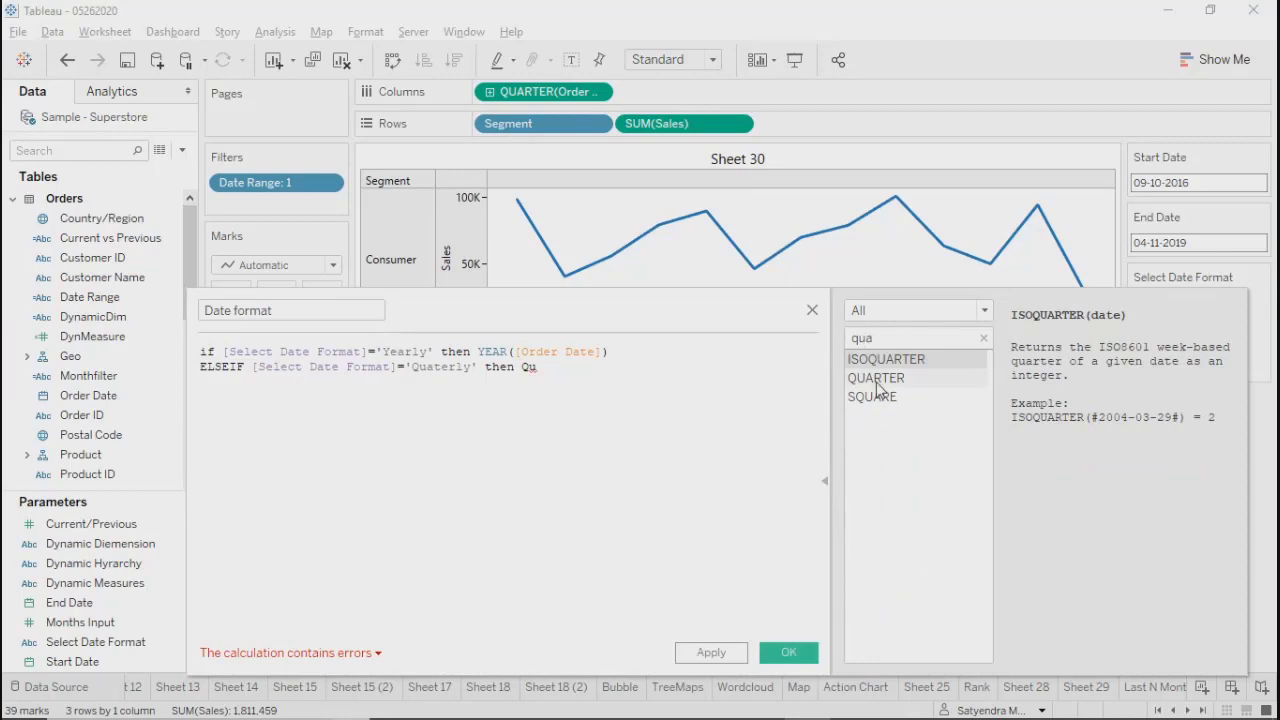
click(876, 381)
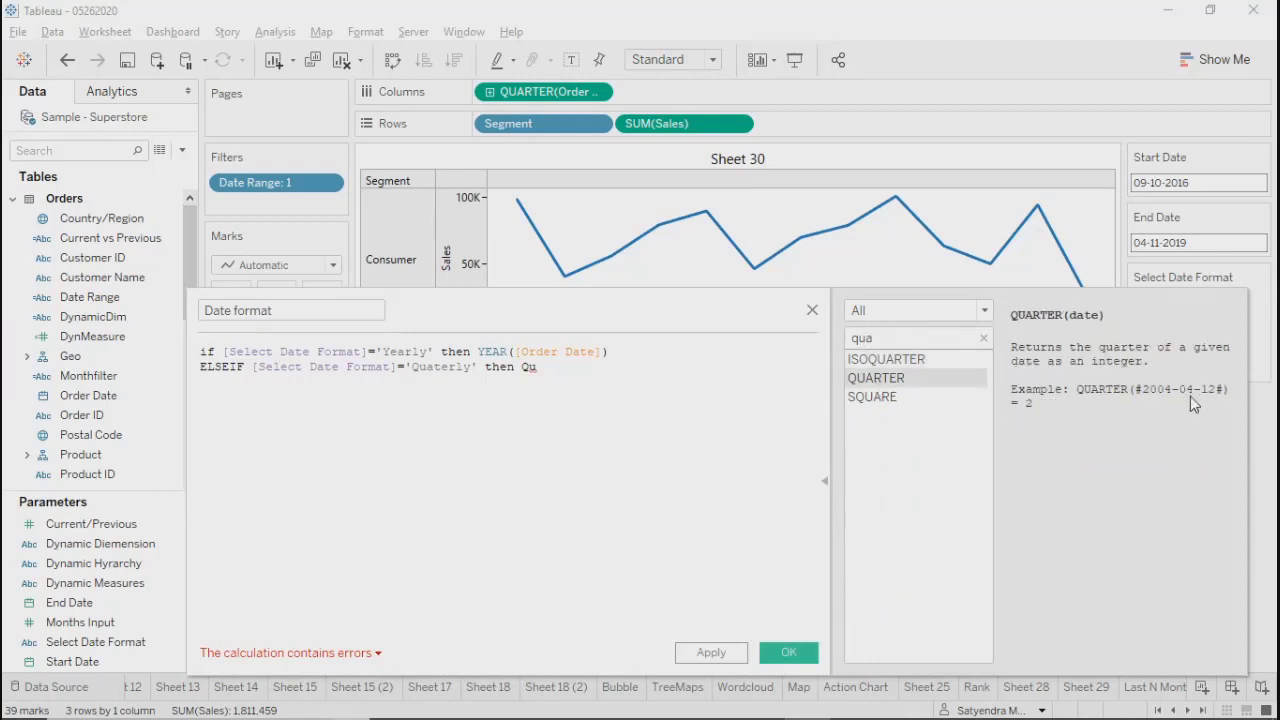
Step: Complete the Quaterly branch of the formula with QUARTER([Order Date])
click(545, 368)
text(a)
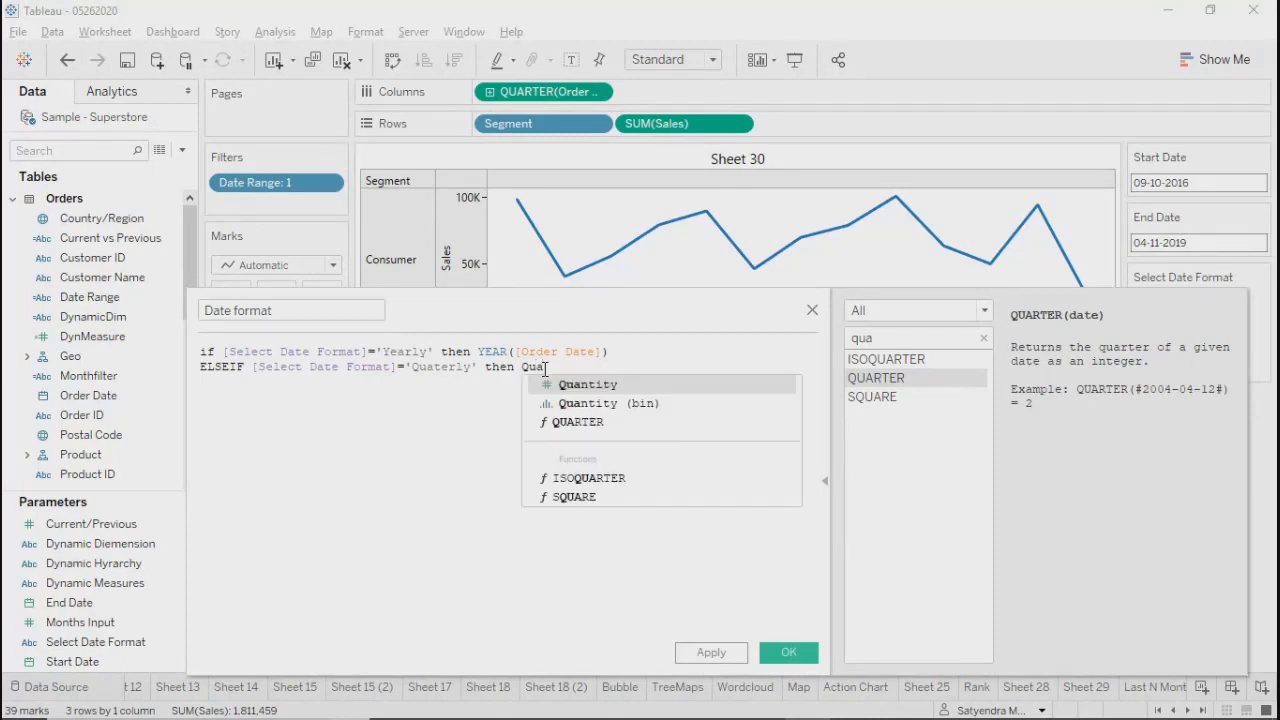
text(rter)
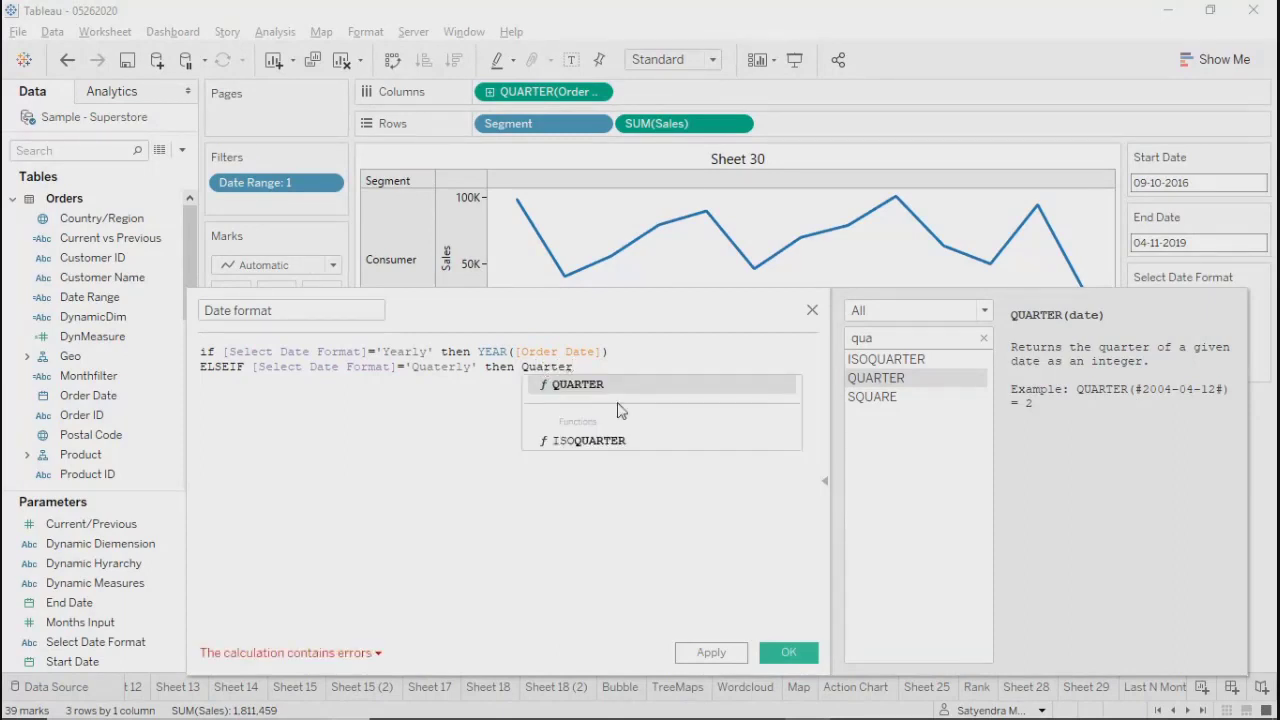
click(617, 383)
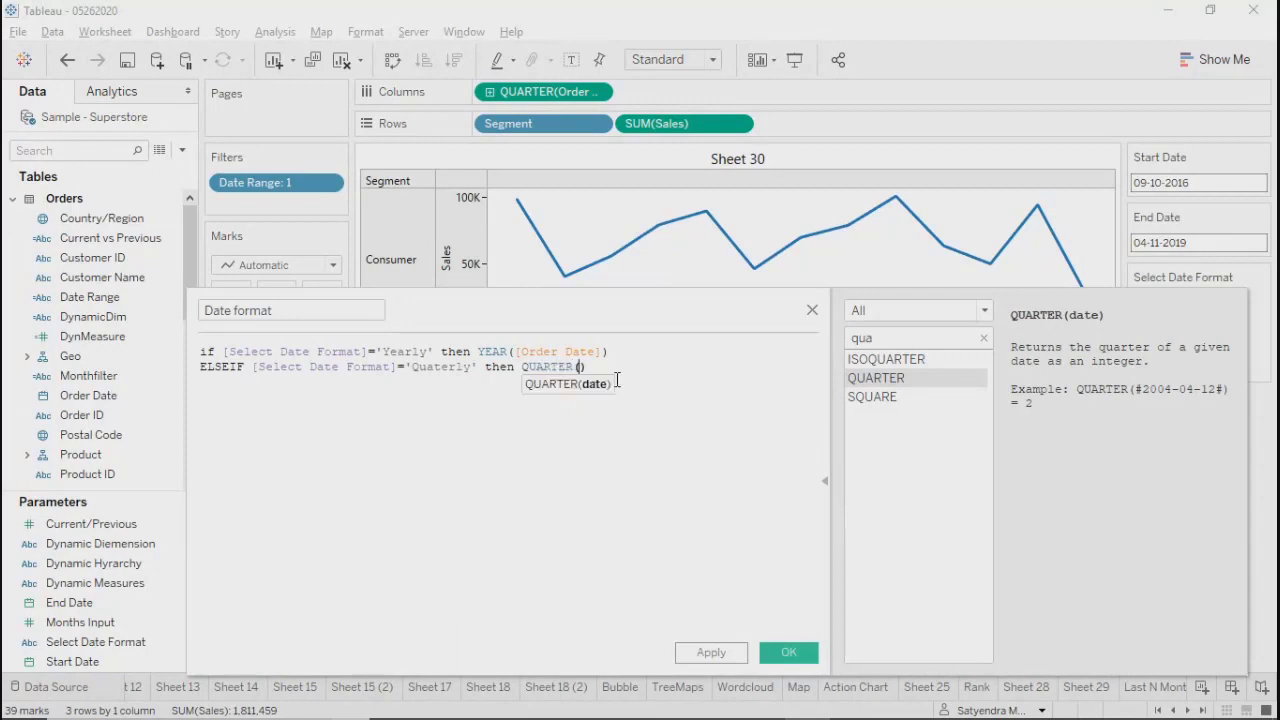
text(ore)
key(Down)
key(Return)
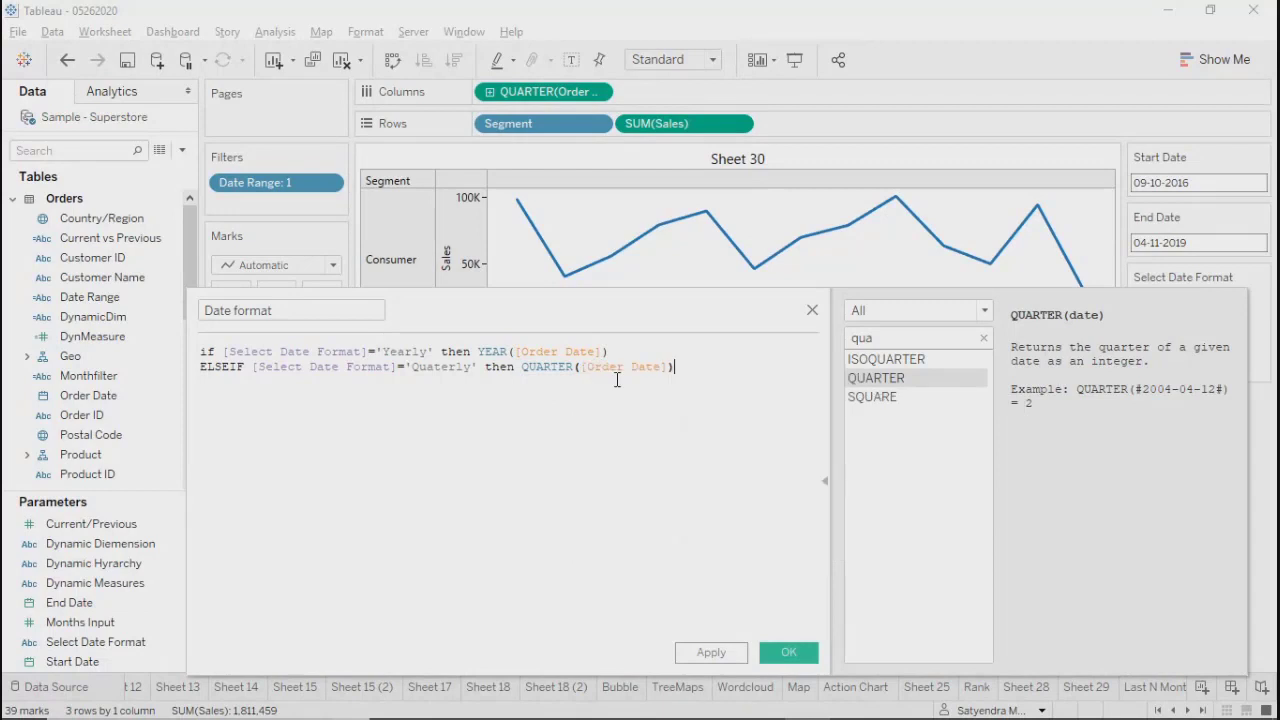
Step: Add a third formula line with the condition ELSEIF [Select Date Format]='Monthly'
key(Return)
text(else)
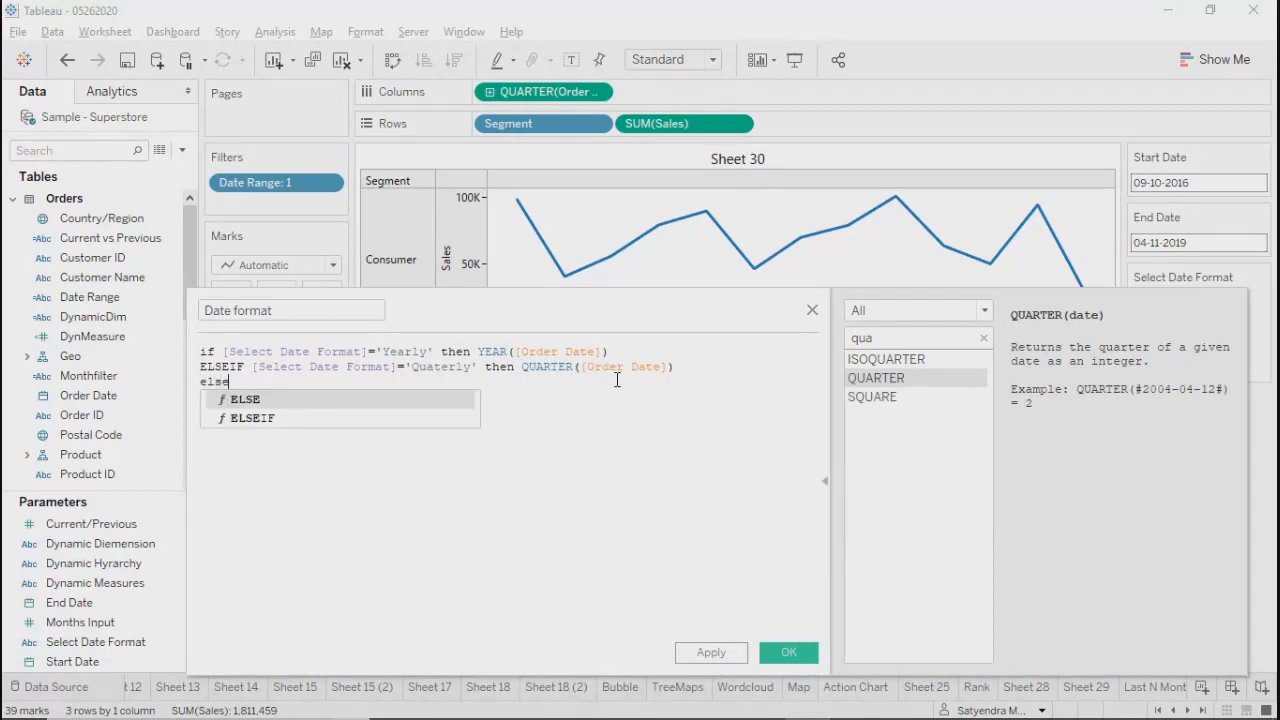
key(Down)
key(Return)
text(sle)
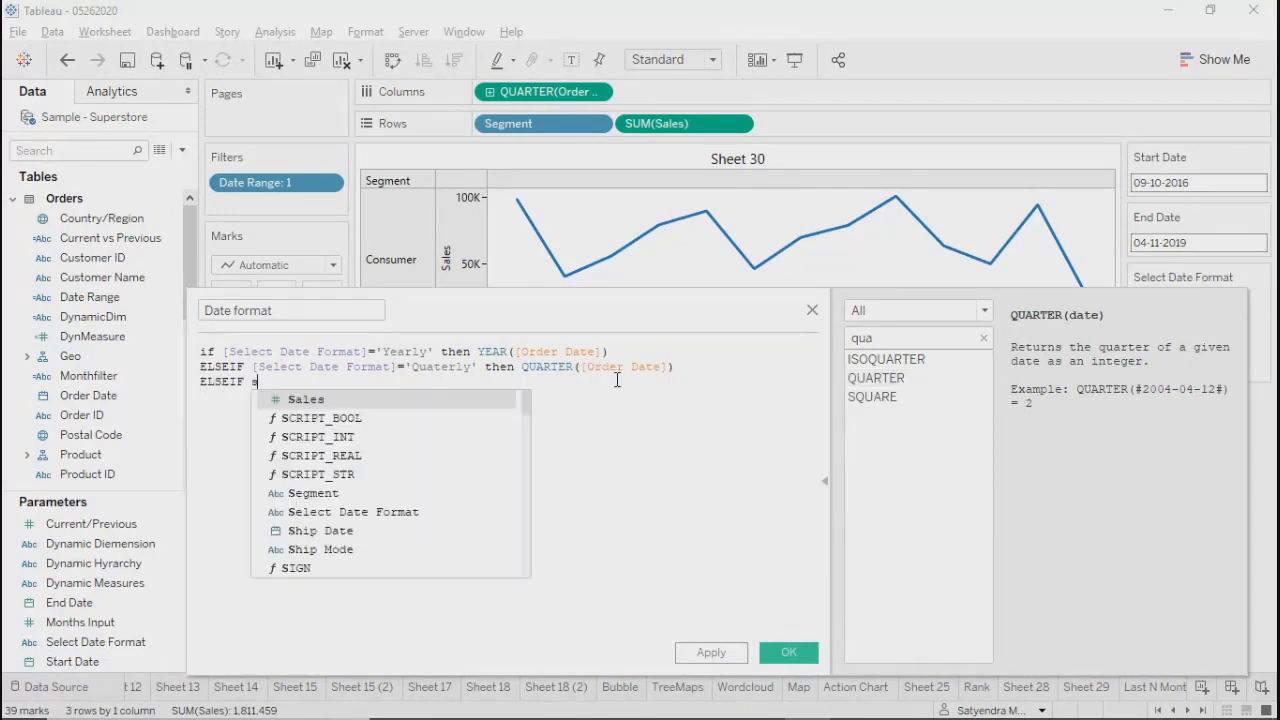
key(BackSpace)
key(BackSpace)
text(el)
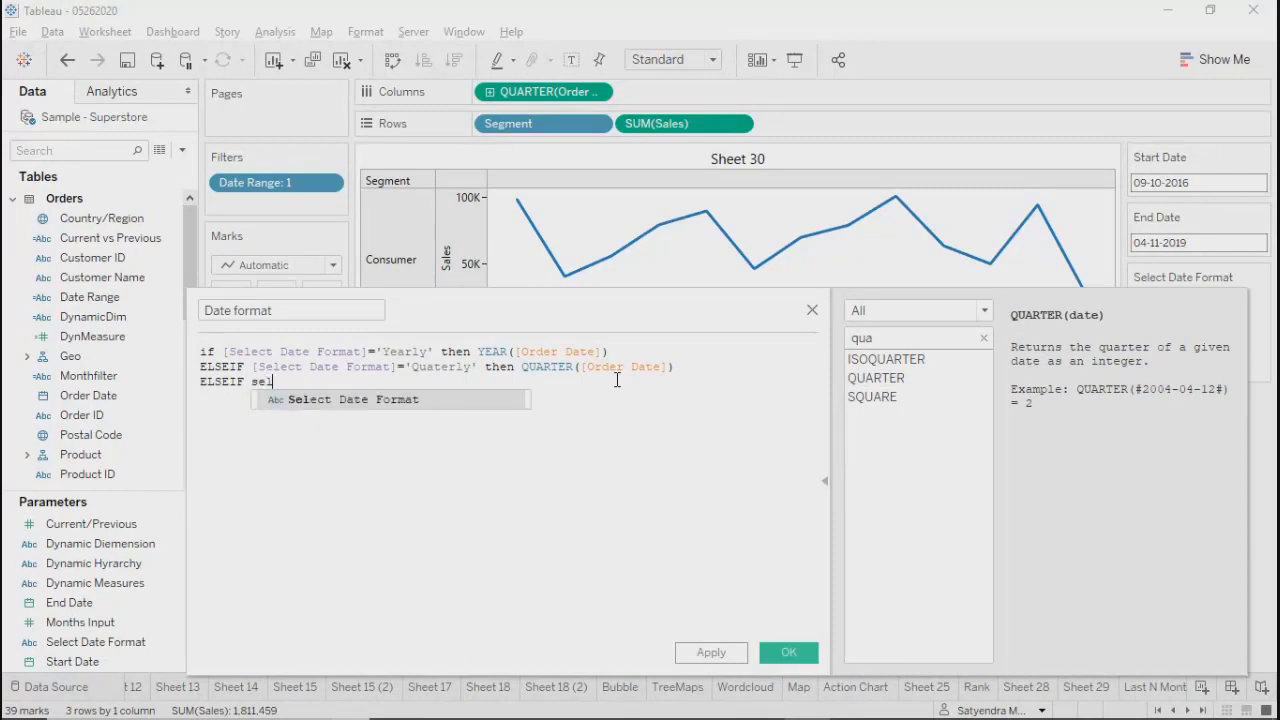
key(Return)
text(='')
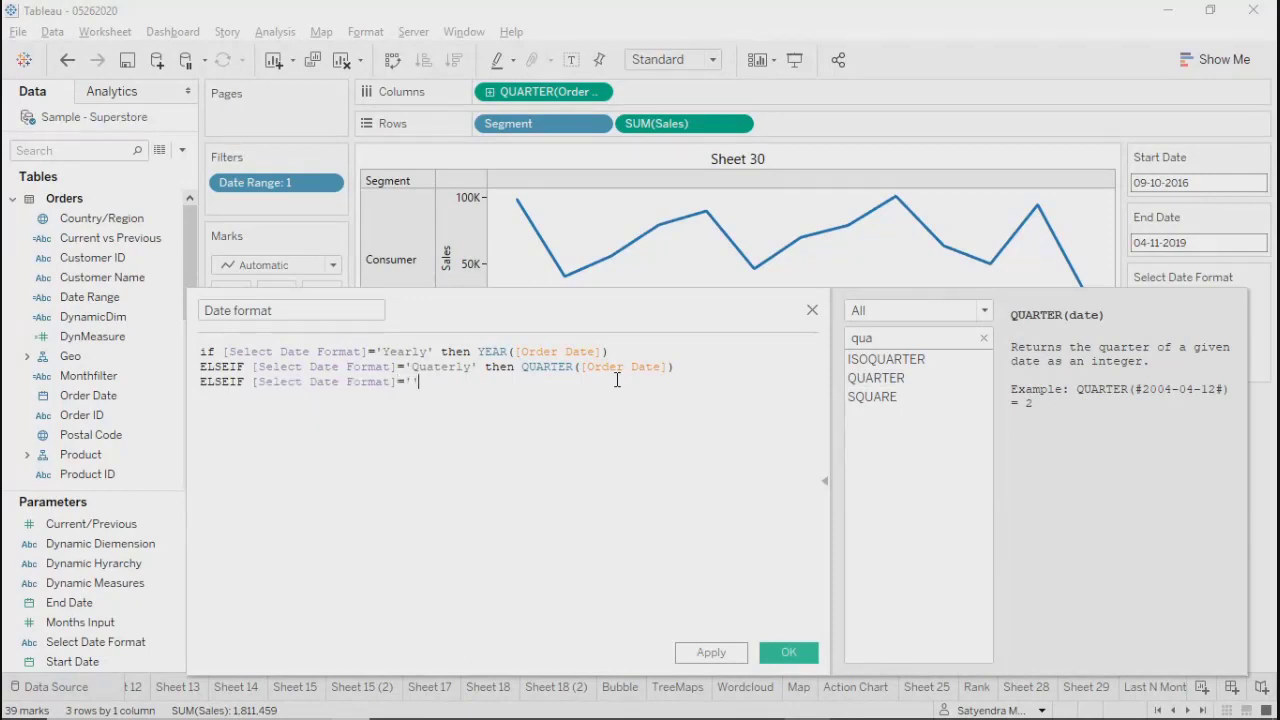
text(Mponthly)
key(Left)
key(Left)
key(Left)
key(Left)
key(Left)
key(BackSpace)
key(End)
Step: Complete the Monthly branch with then MONTH([Order Date])
text(then)
text( month)
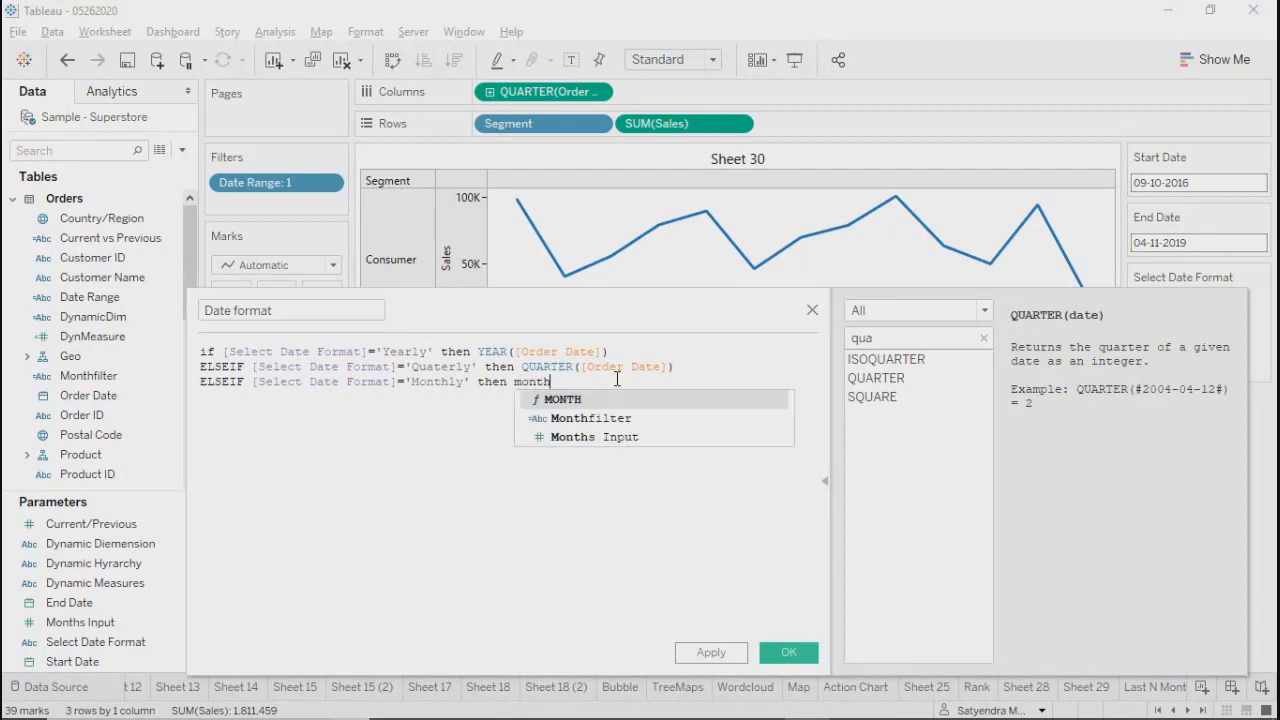
key(Return)
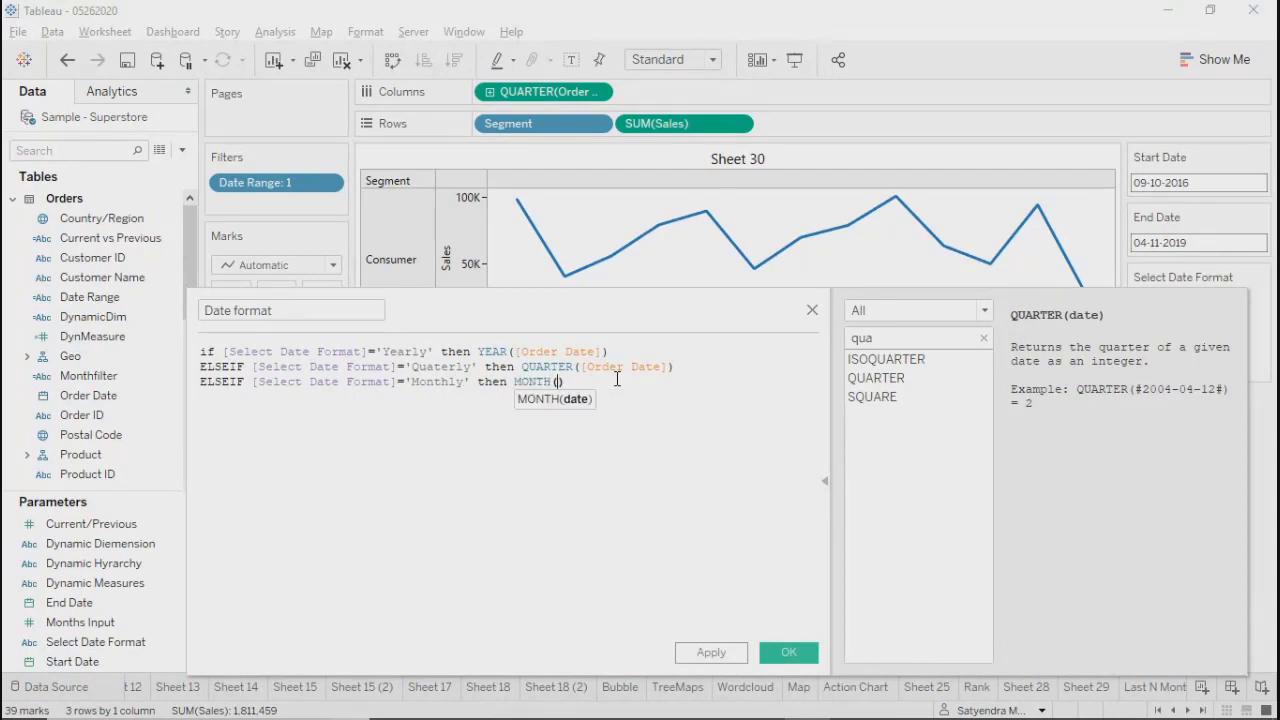
text(order)
key(Return)
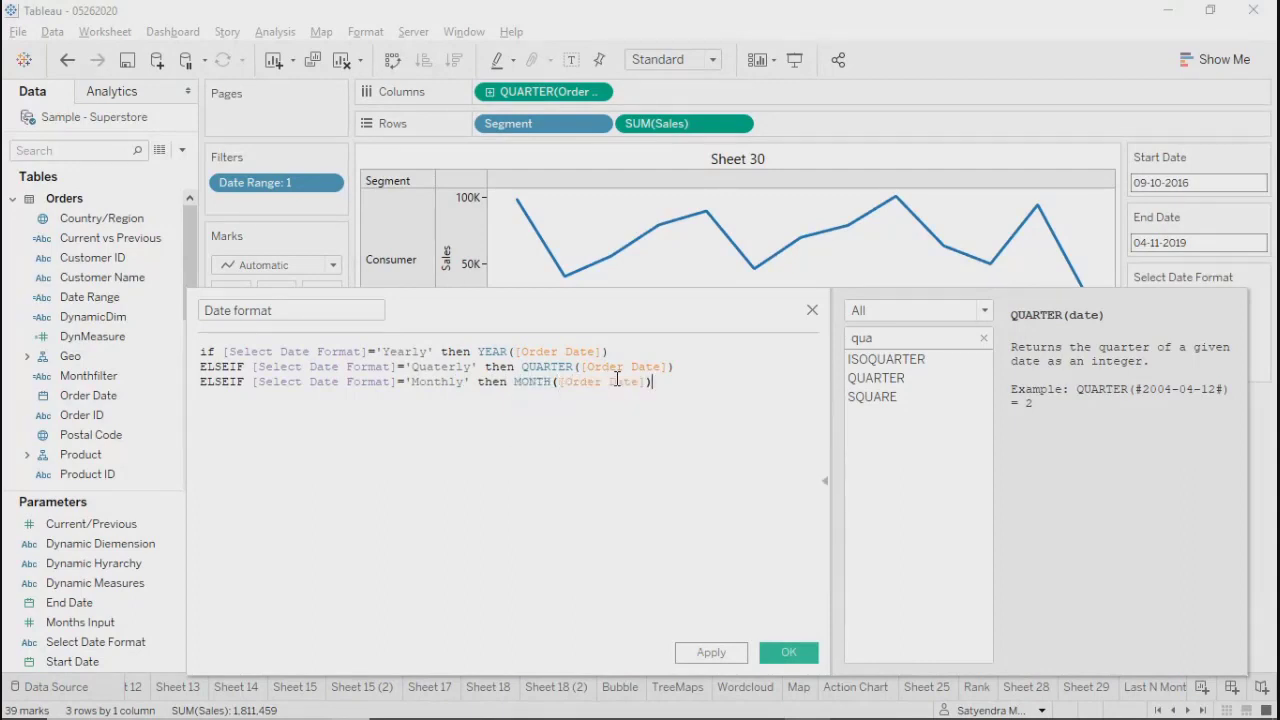
Step: Add a fourth formula line reading ELSEIF [Select Date Format]='Weekly' then WEEK([Order Date])
key(Return)
text(ele)
key(BackSpace)
key(Down)
key(Return)
text(sel)
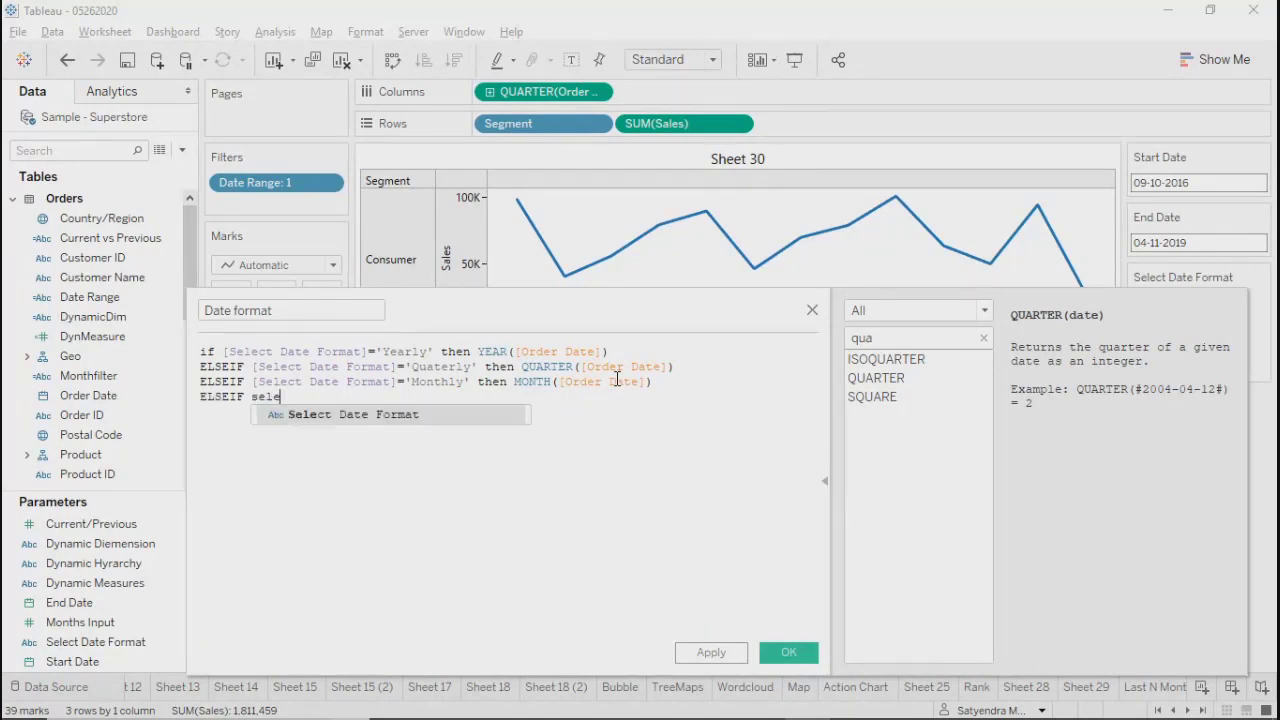
key(Return)
text(=')
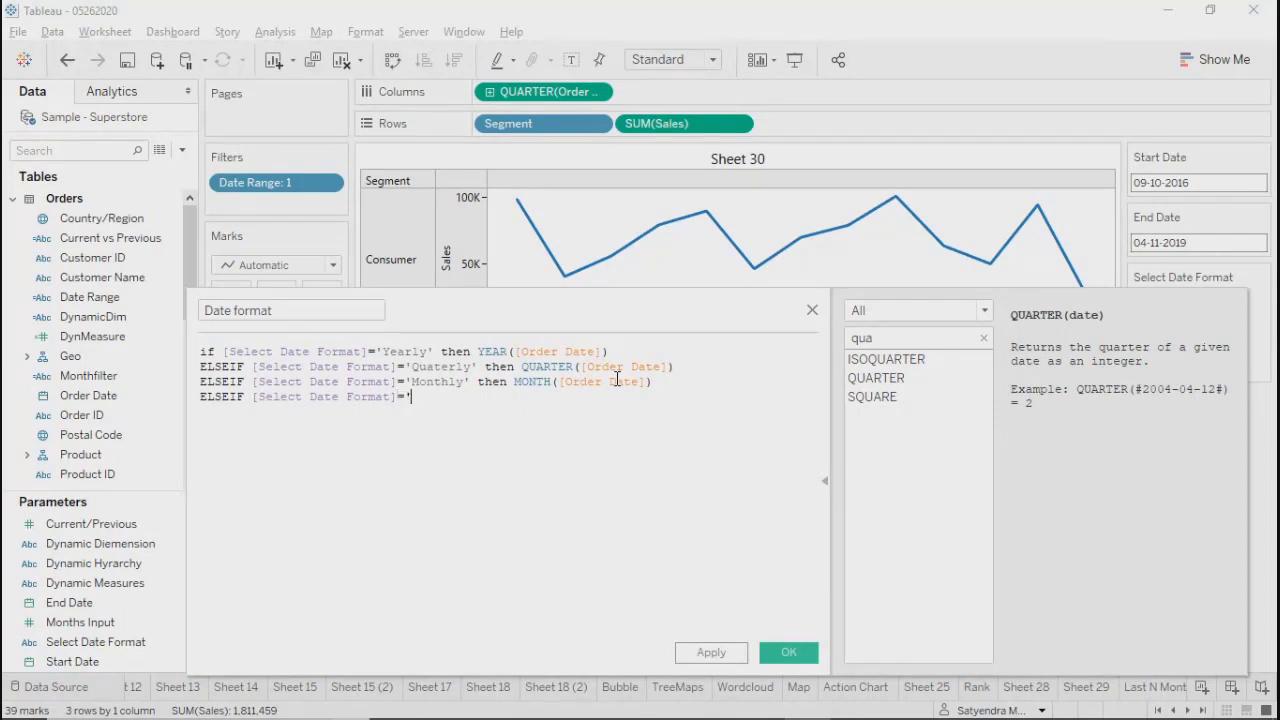
text(Weekly' then week)
key(Return)
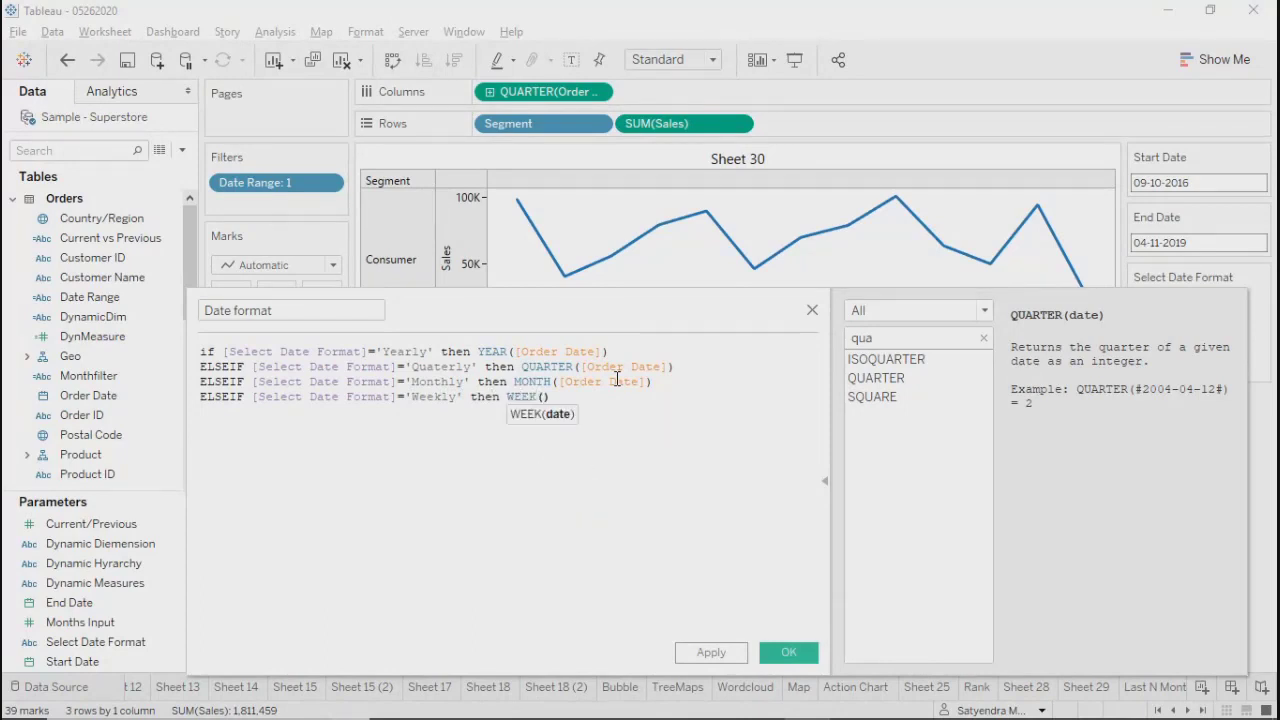
text(order)
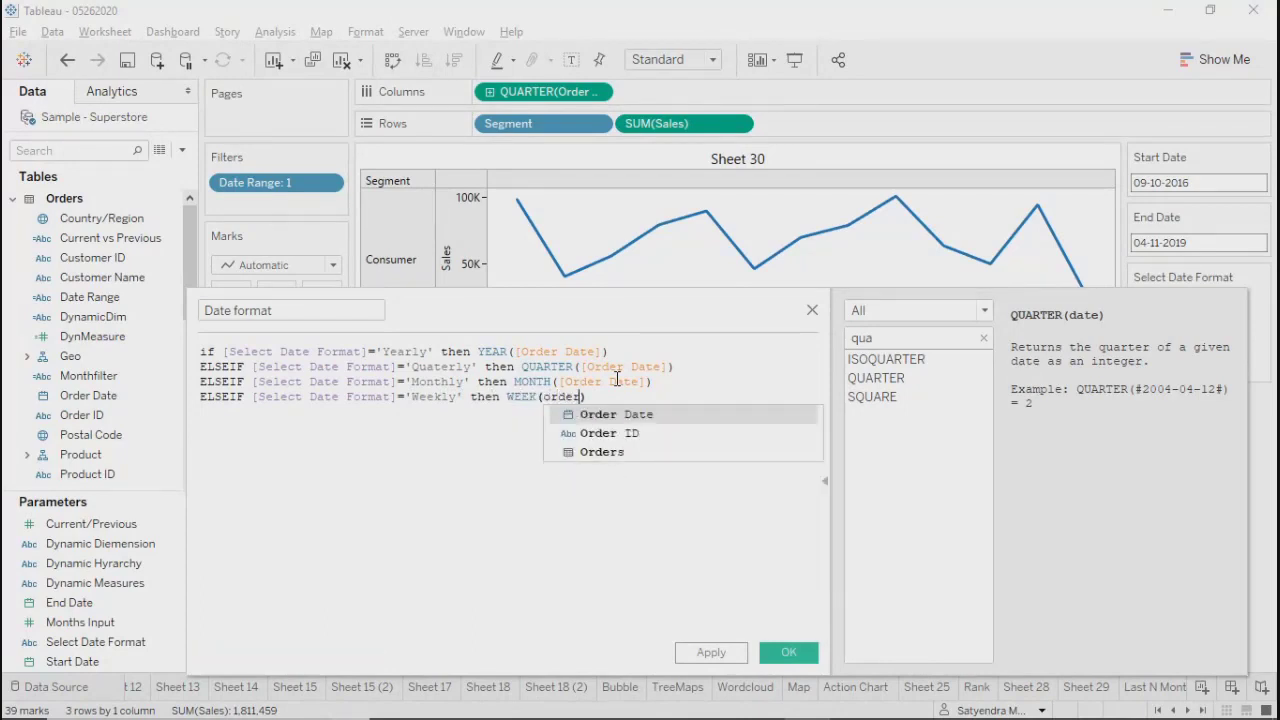
key(Return)
Step: Start a final ELSE branch on a new line of the formula
key(Return)
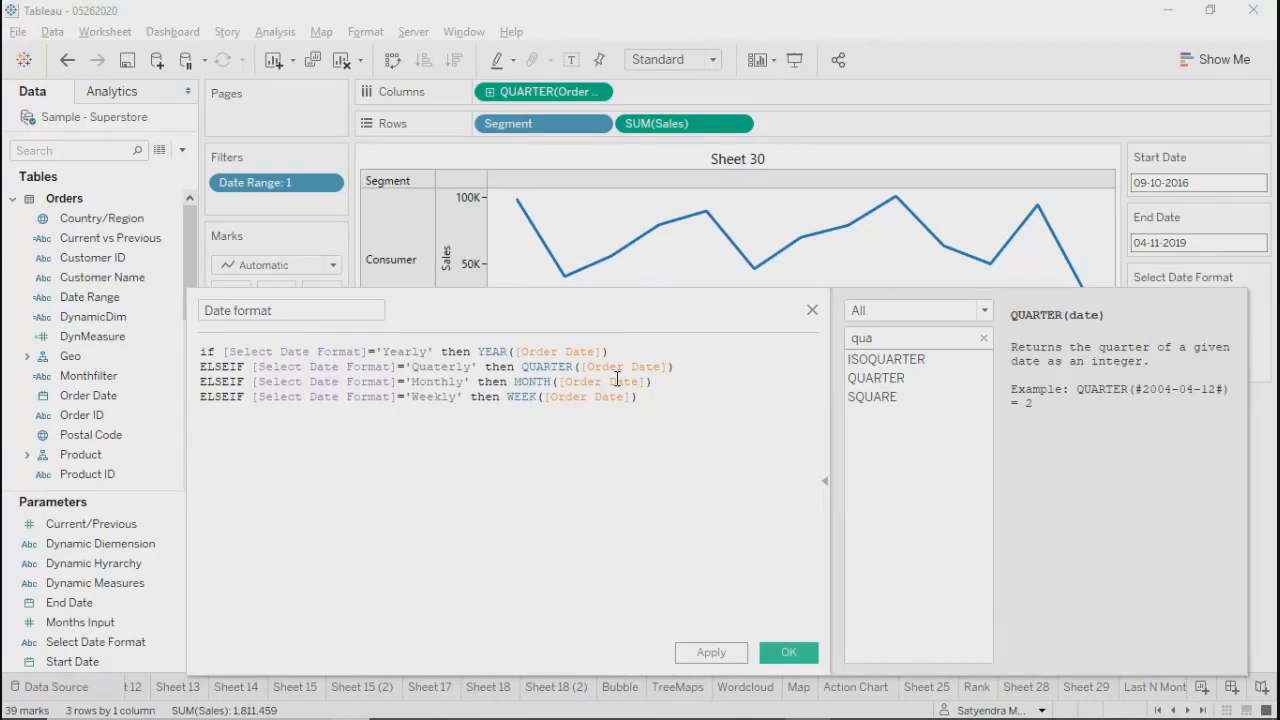
text(else)
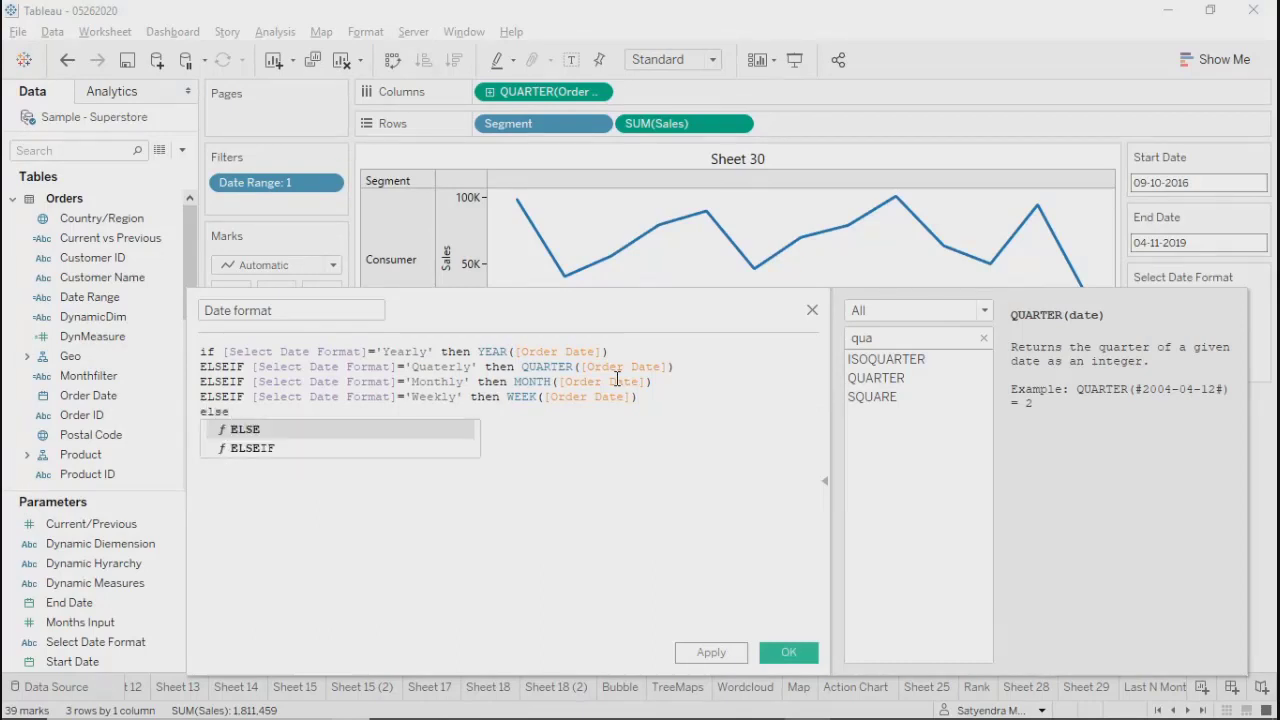
key(Return)
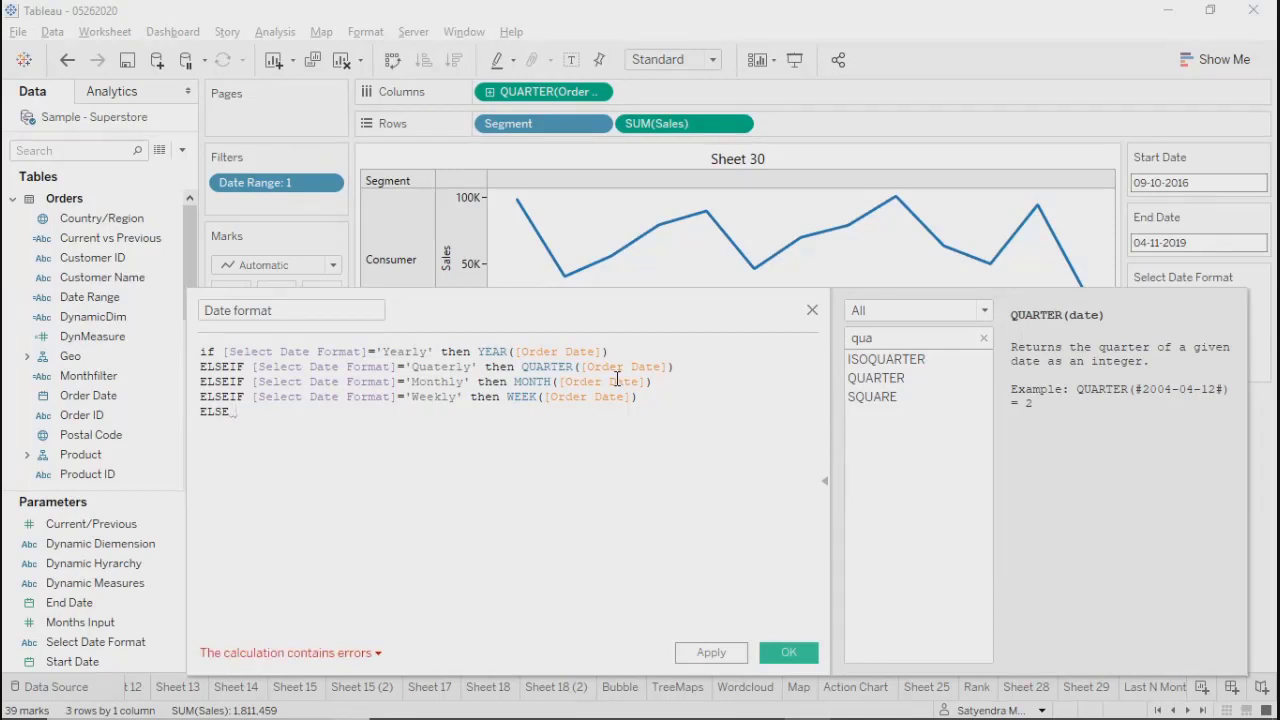
text(date)
key(Down)
key(Down)
key(Down)
key(Down)
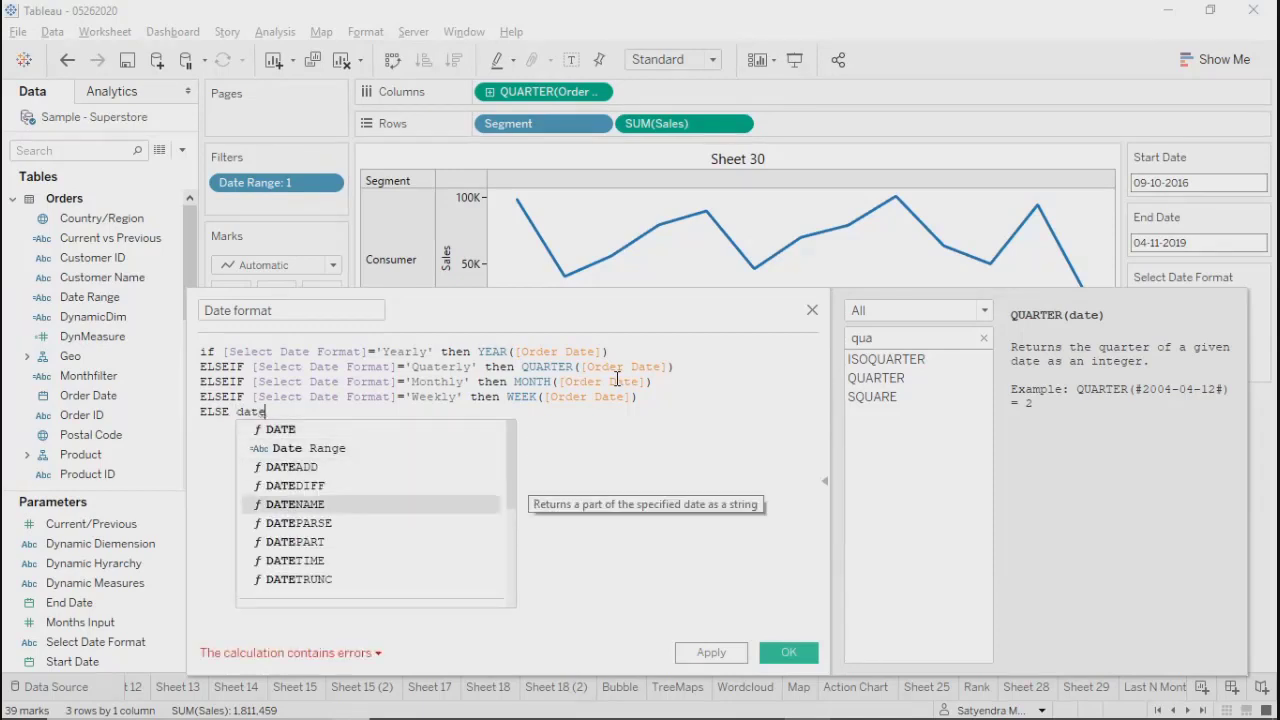
key(Up)
key(BackSpace)
key(BackSpace)
key(BackSpace)
key(BackSpace)
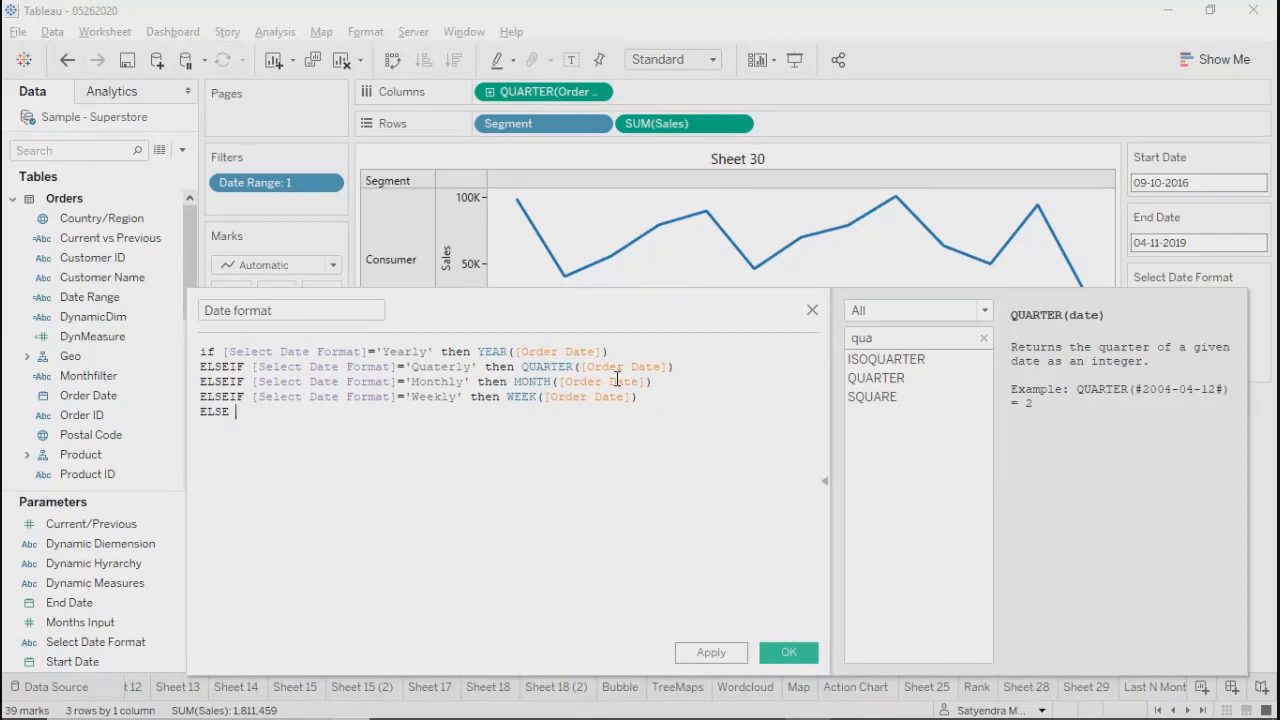
Step: Make the ELSE branch return [Order Date] and close the formula with end
text(orde)
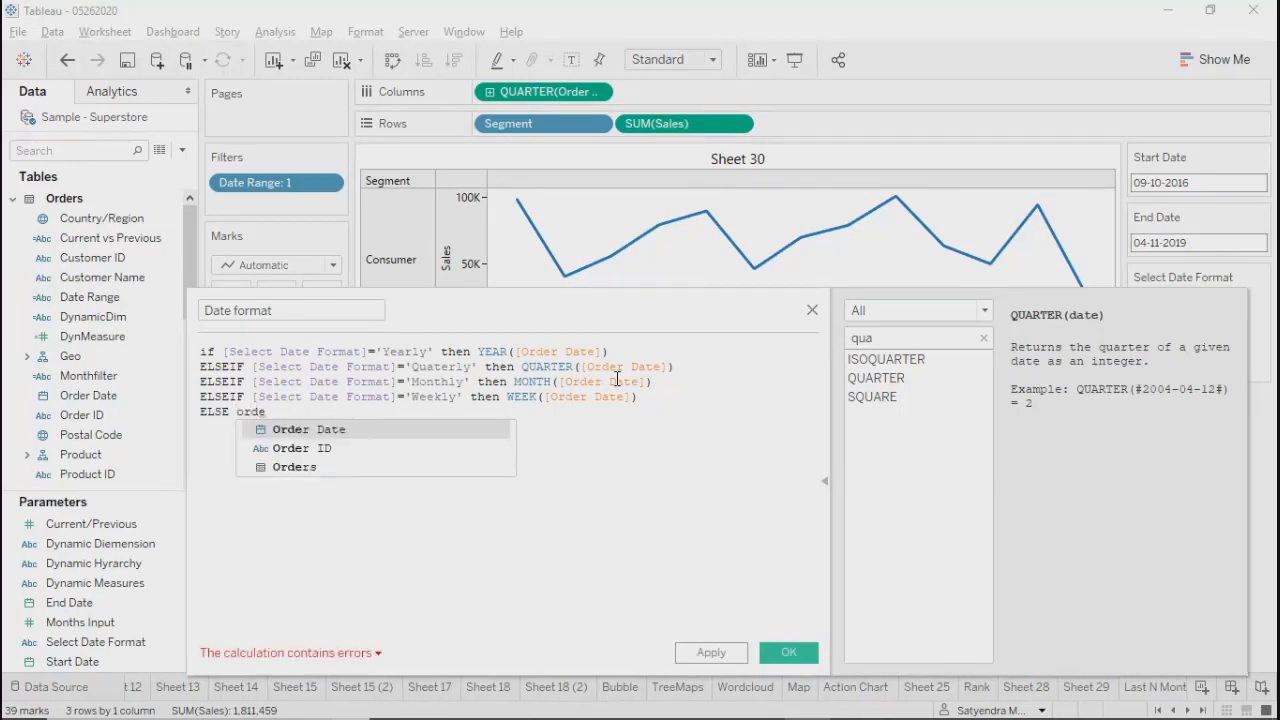
key(Return)
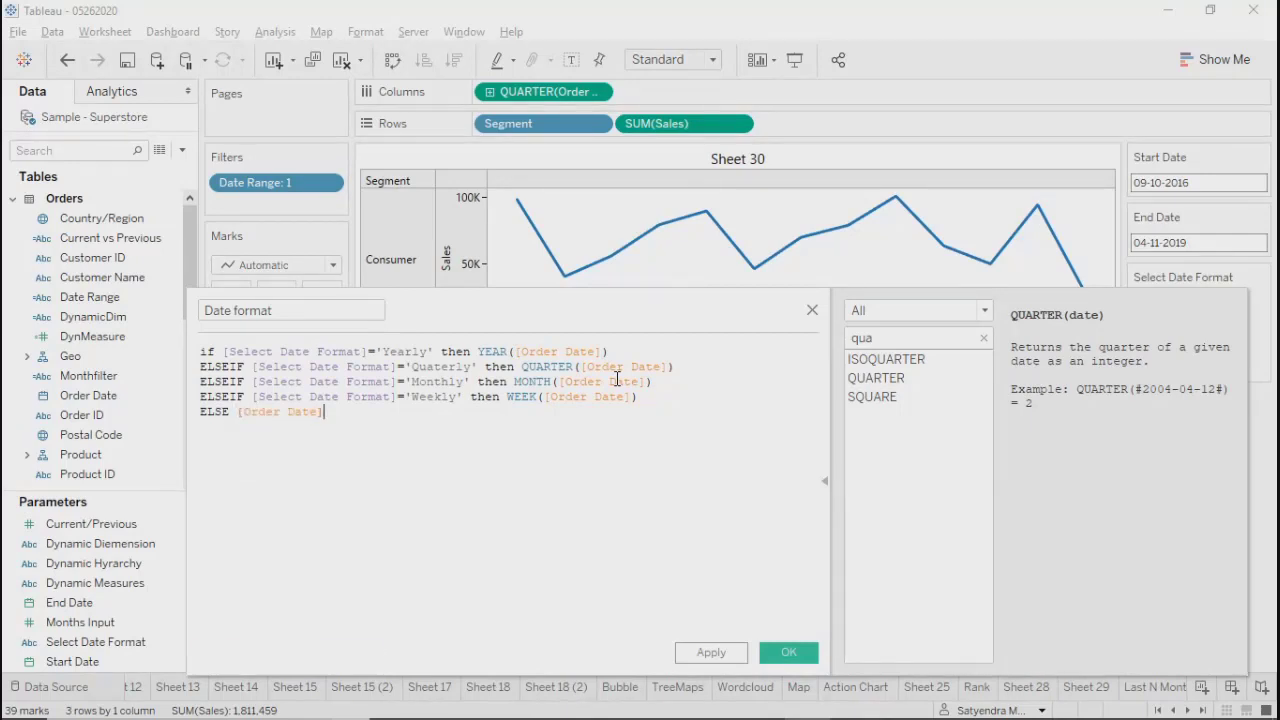
text(end)
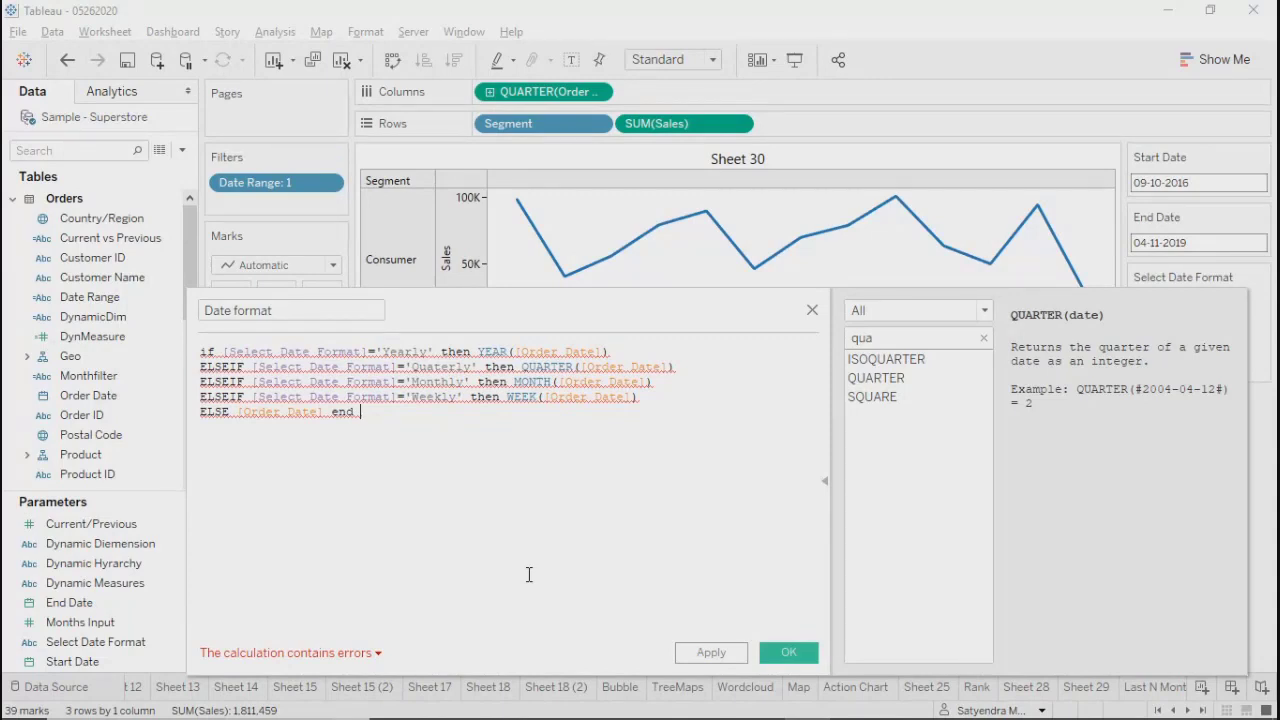
Step: Examine the calculation's error message and the YEAR and QUARTER functions used in the Date format formula
click(350, 656)
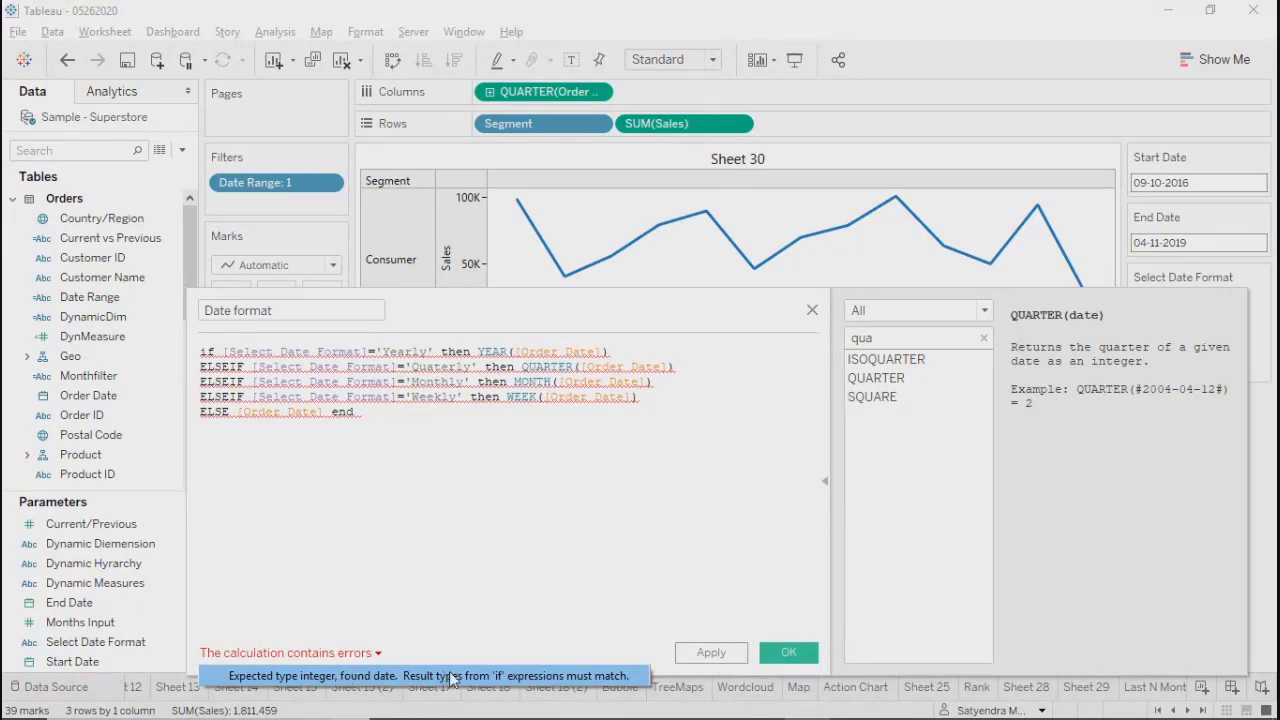
click(599, 616)
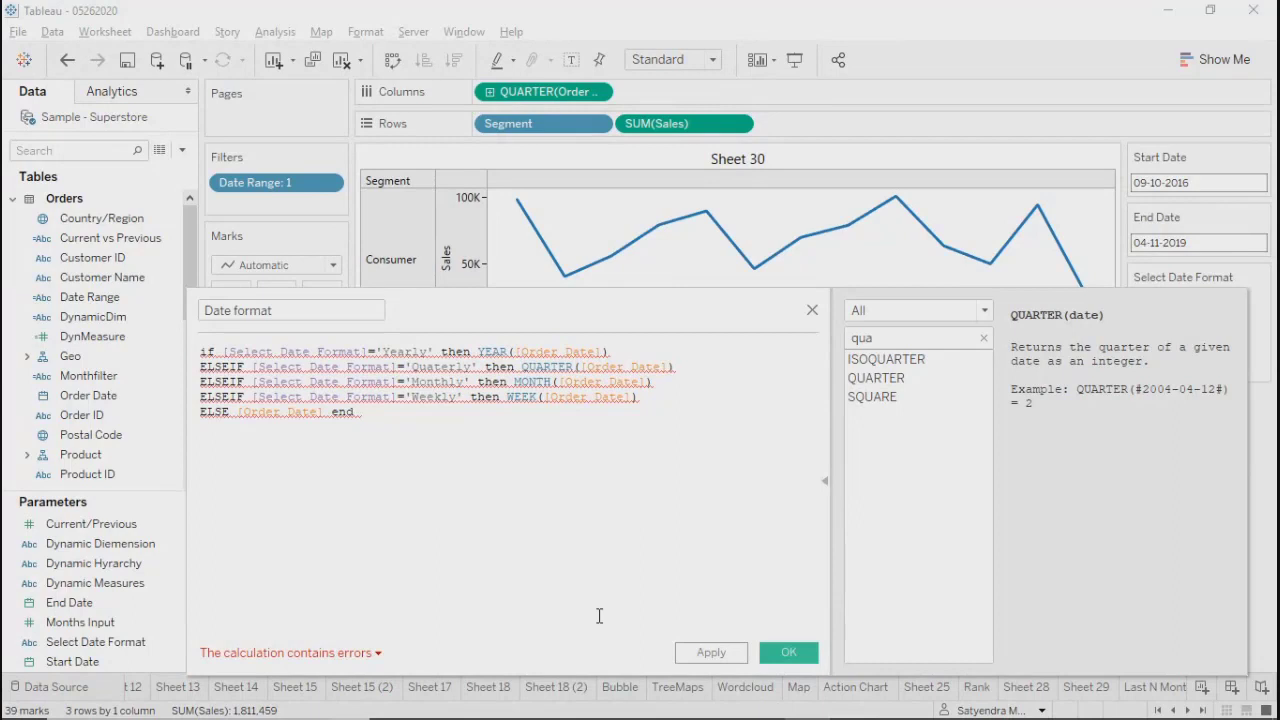
click(316, 652)
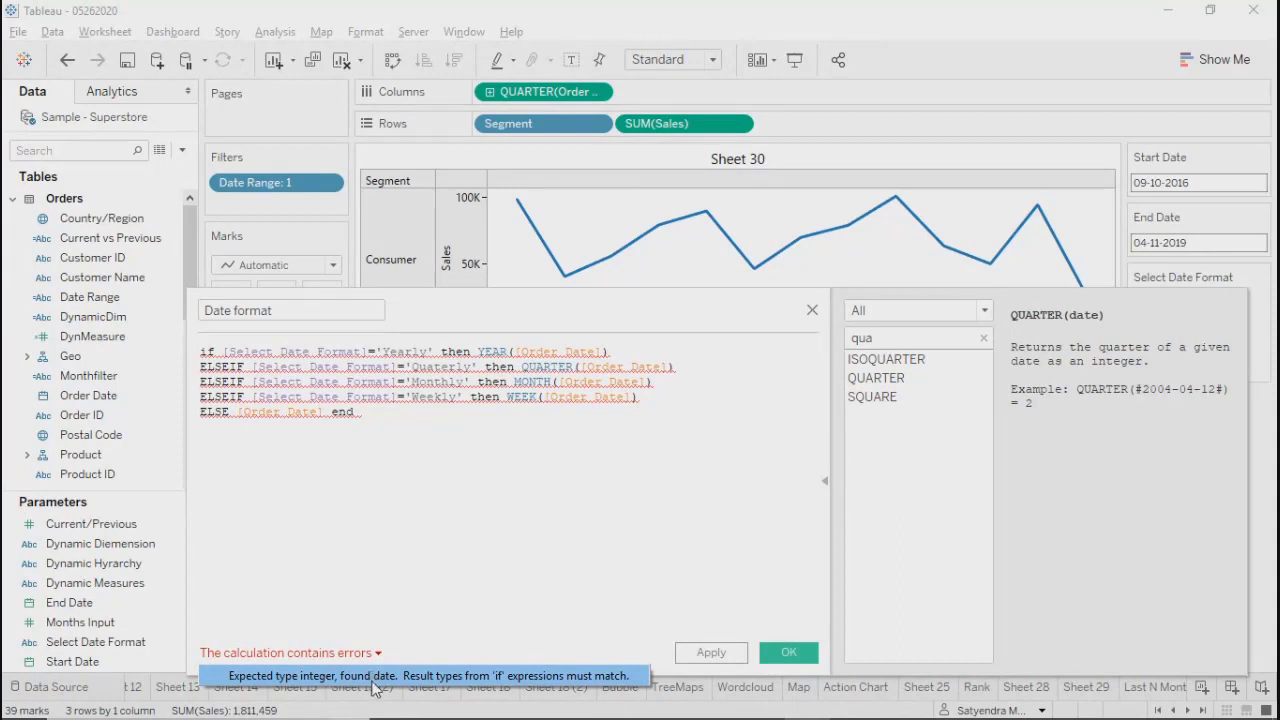
click(408, 500)
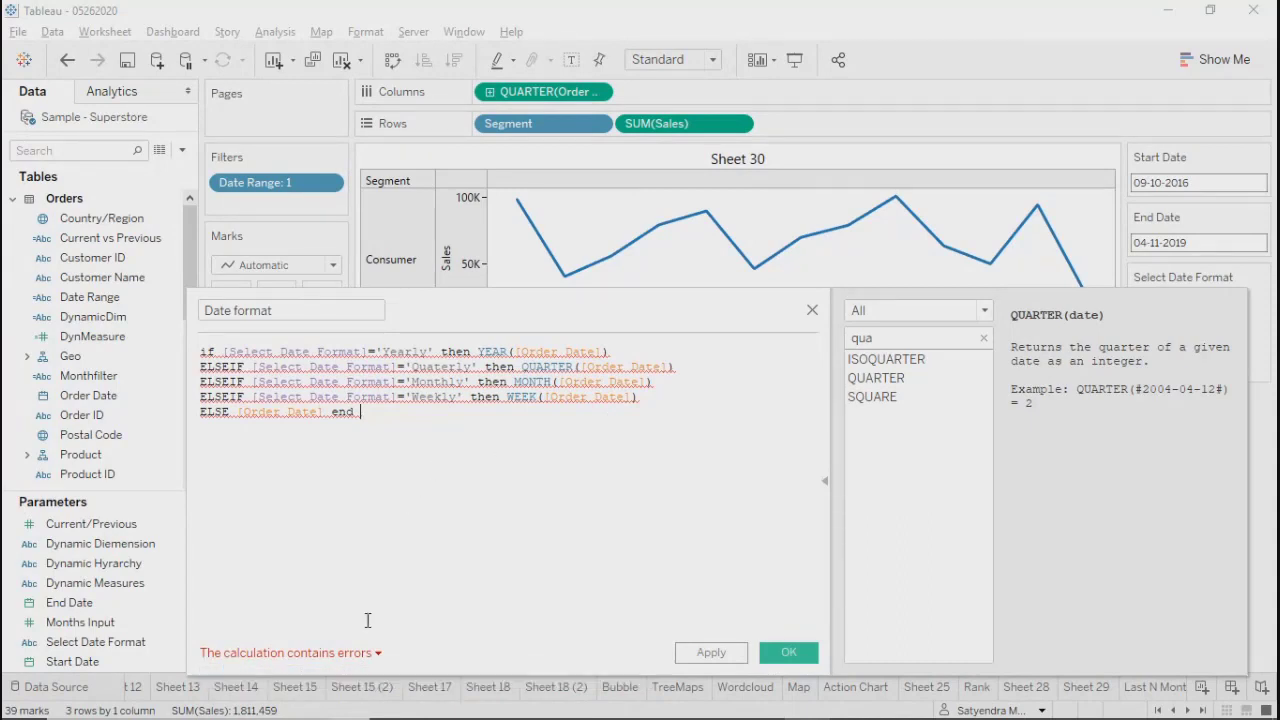
click(358, 663)
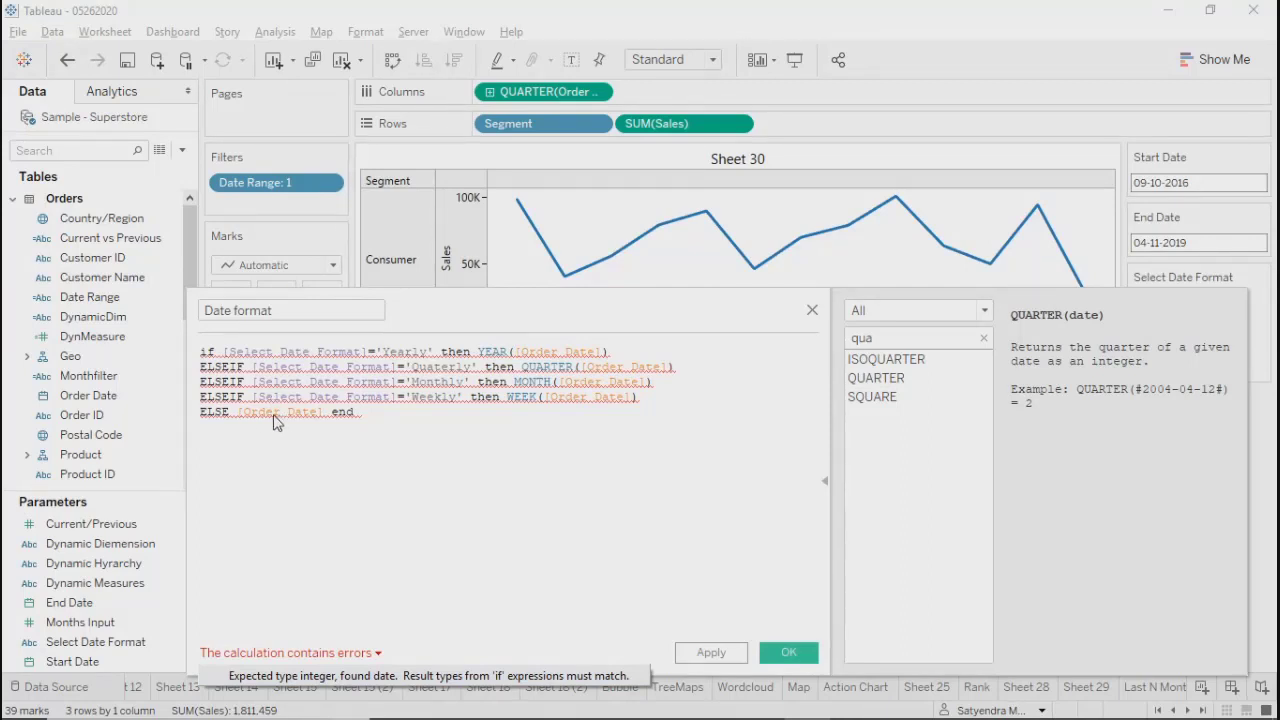
click(557, 349)
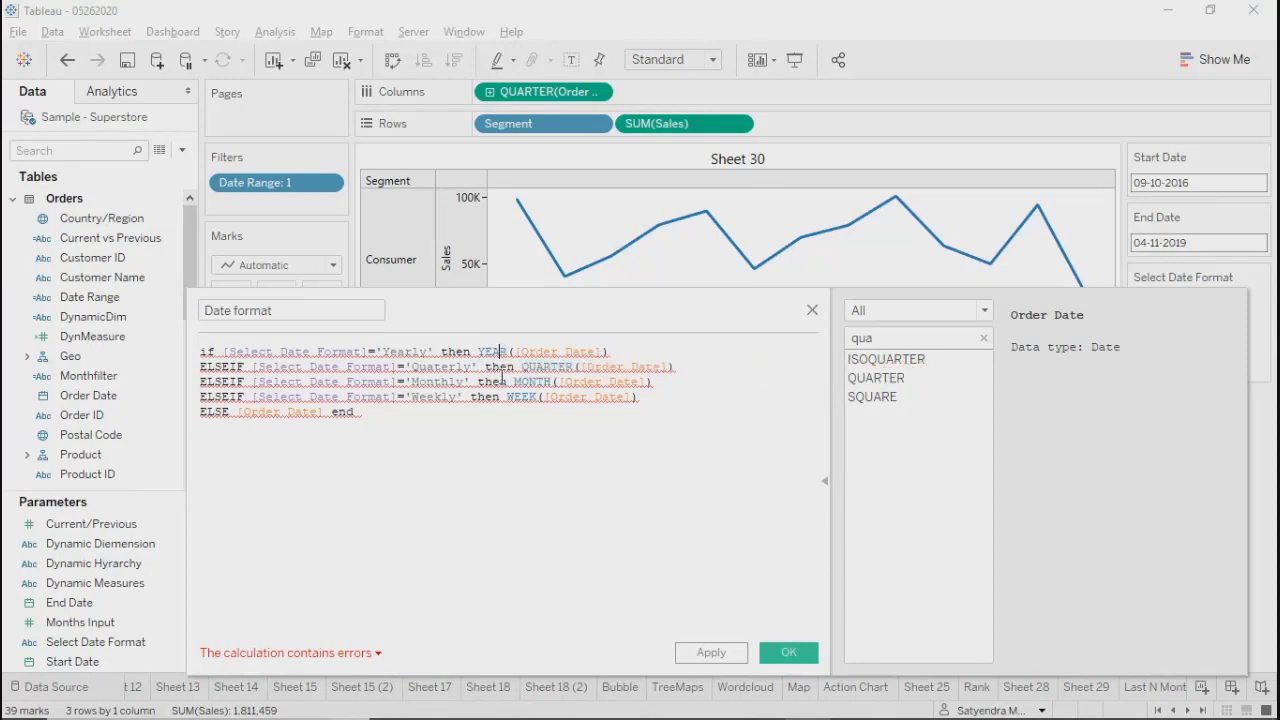
click(543, 366)
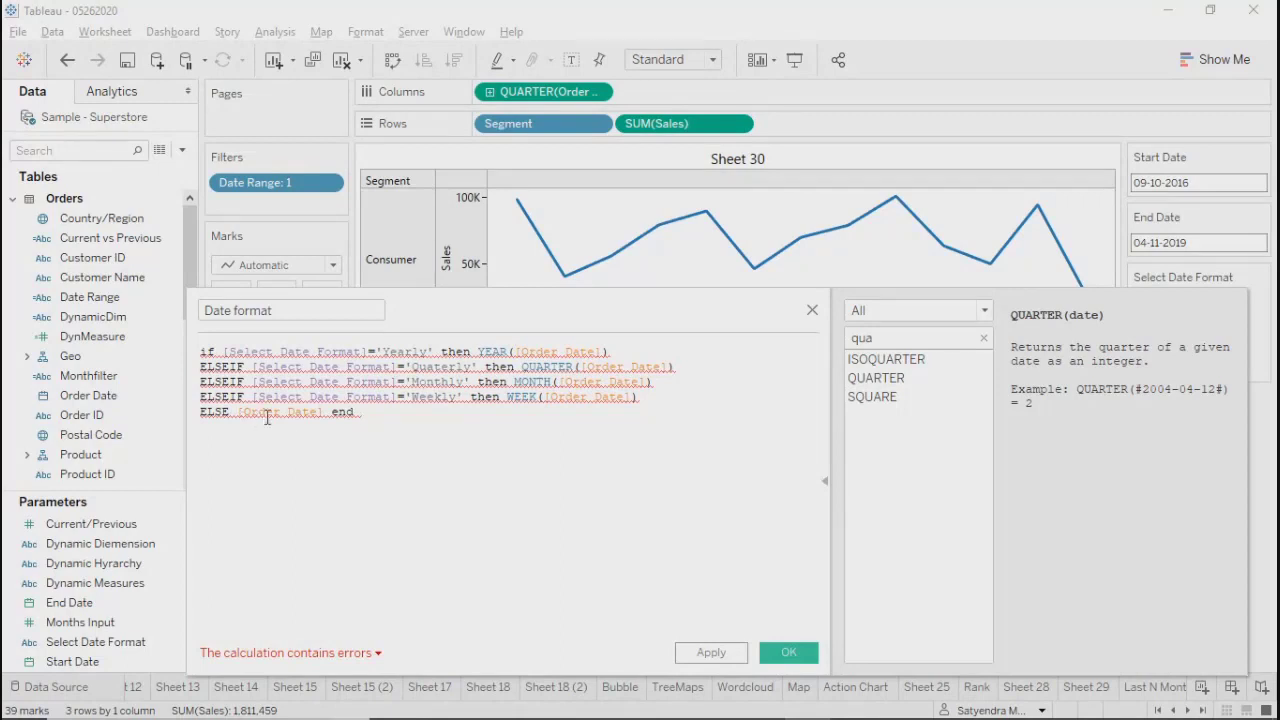
mouse_move(286, 418)
click(245, 413)
double_click(245, 413)
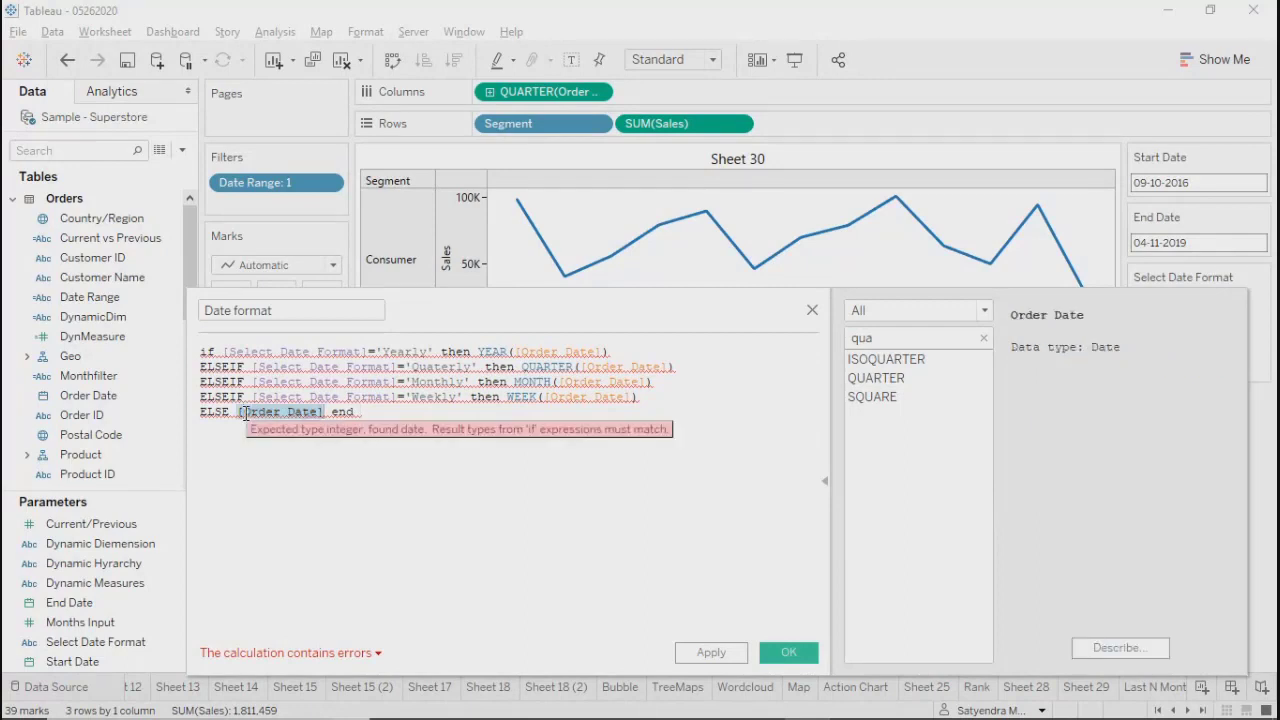
click(245, 413)
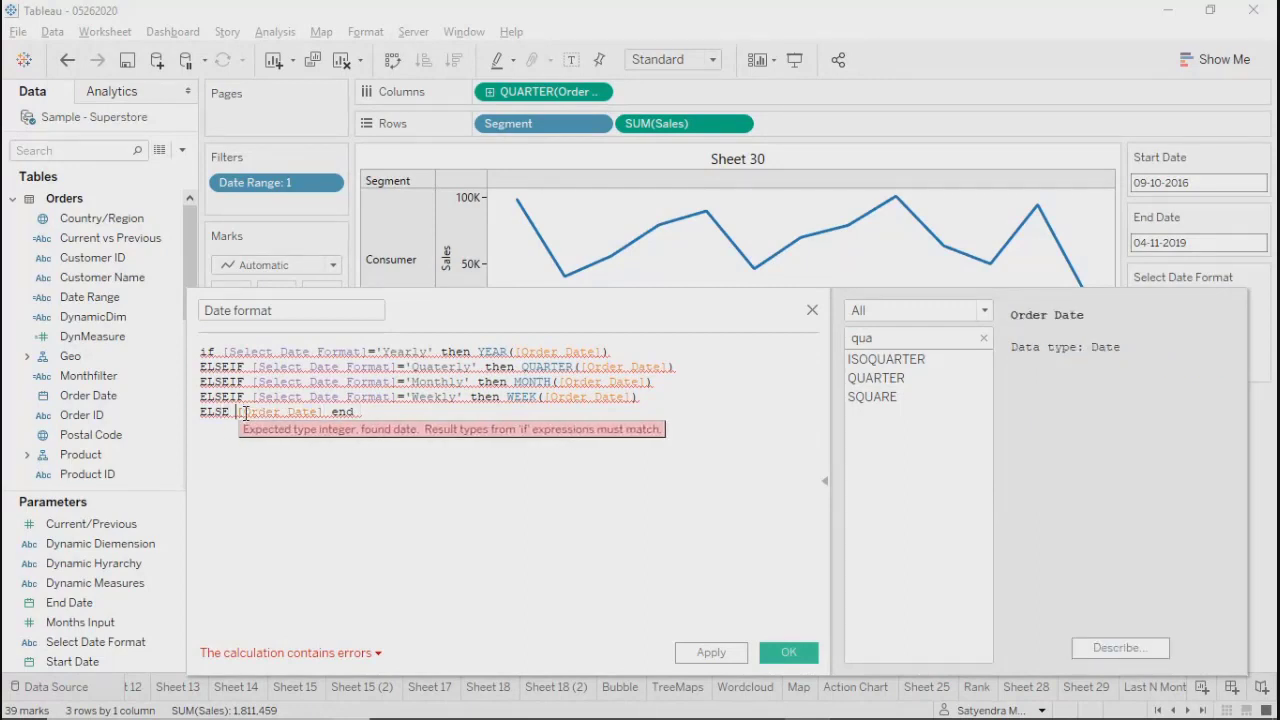
text(valu)
key(BackSpace)
key(BackSpace)
key(BackSpace)
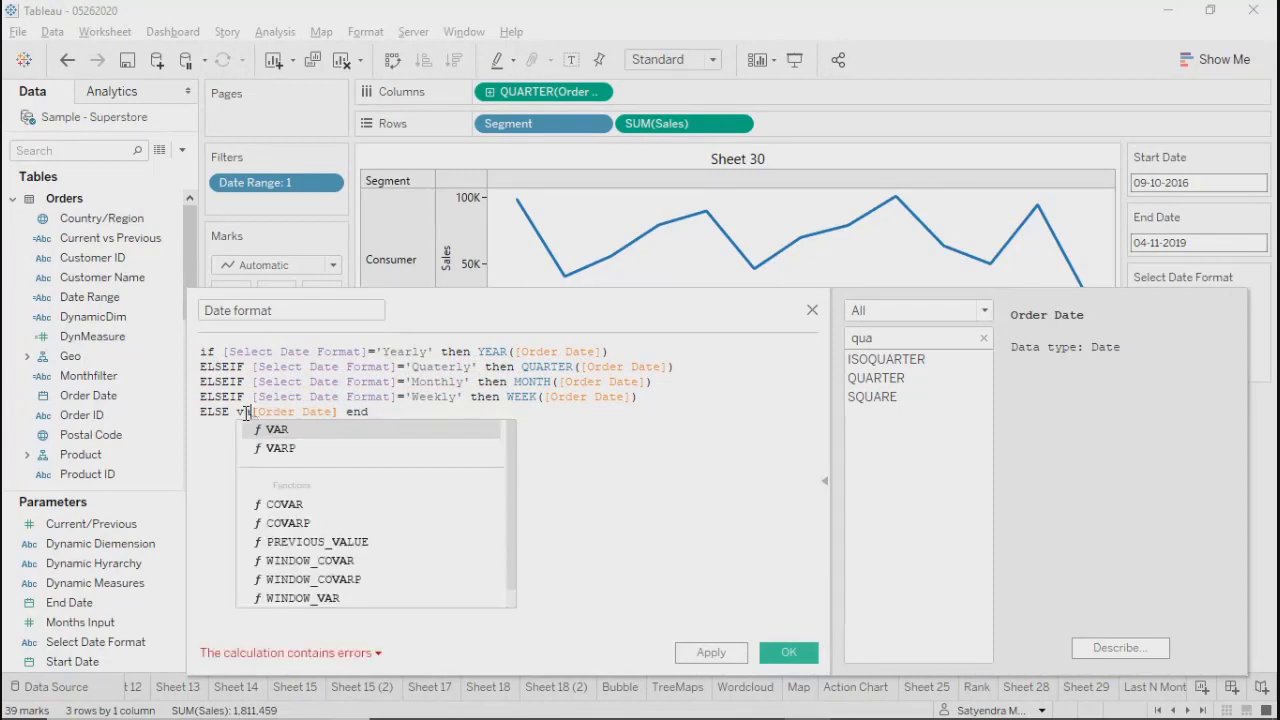
key(BackSpace)
Step: Wrap [Order Date] in the ELSE branch with the INT function and save the Date format calculated field
text(i)
key(Down)
key(Down)
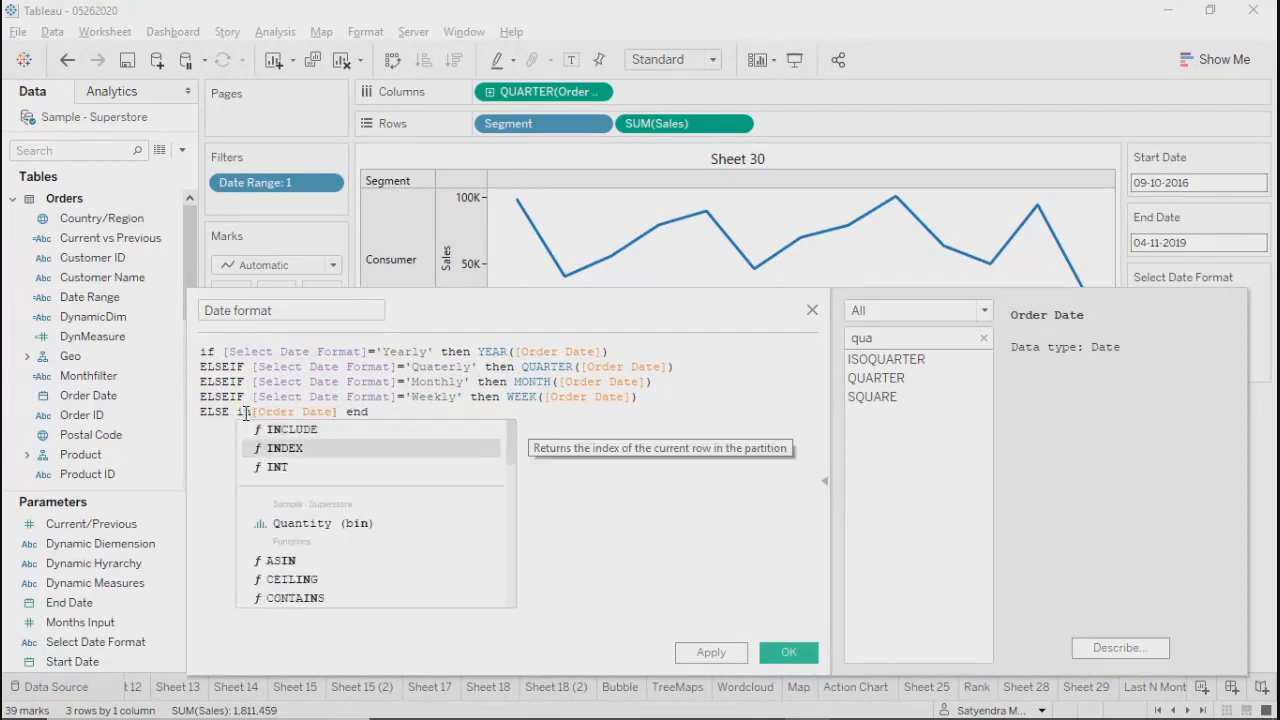
key(Return)
key(BackSpace)
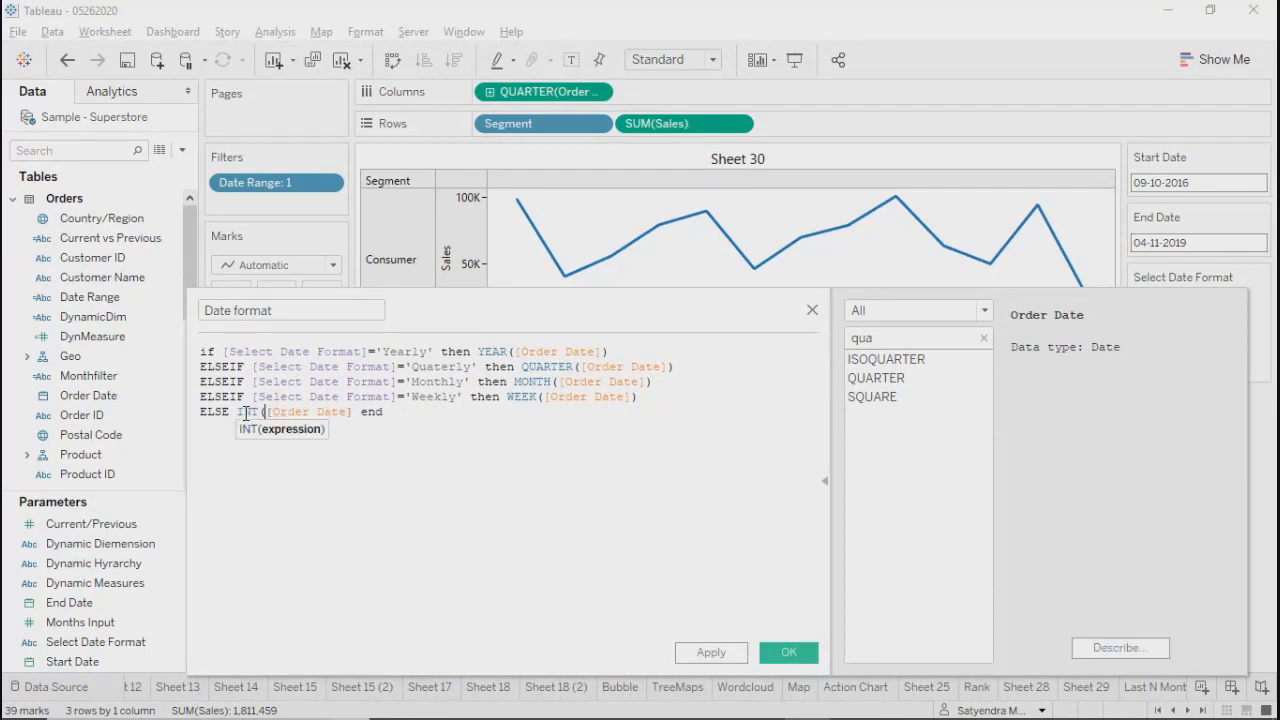
key(Right)
key(Right)
key(Right)
key(Right)
key(Right)
key(Right)
key(Right)
key(Right)
key(Right)
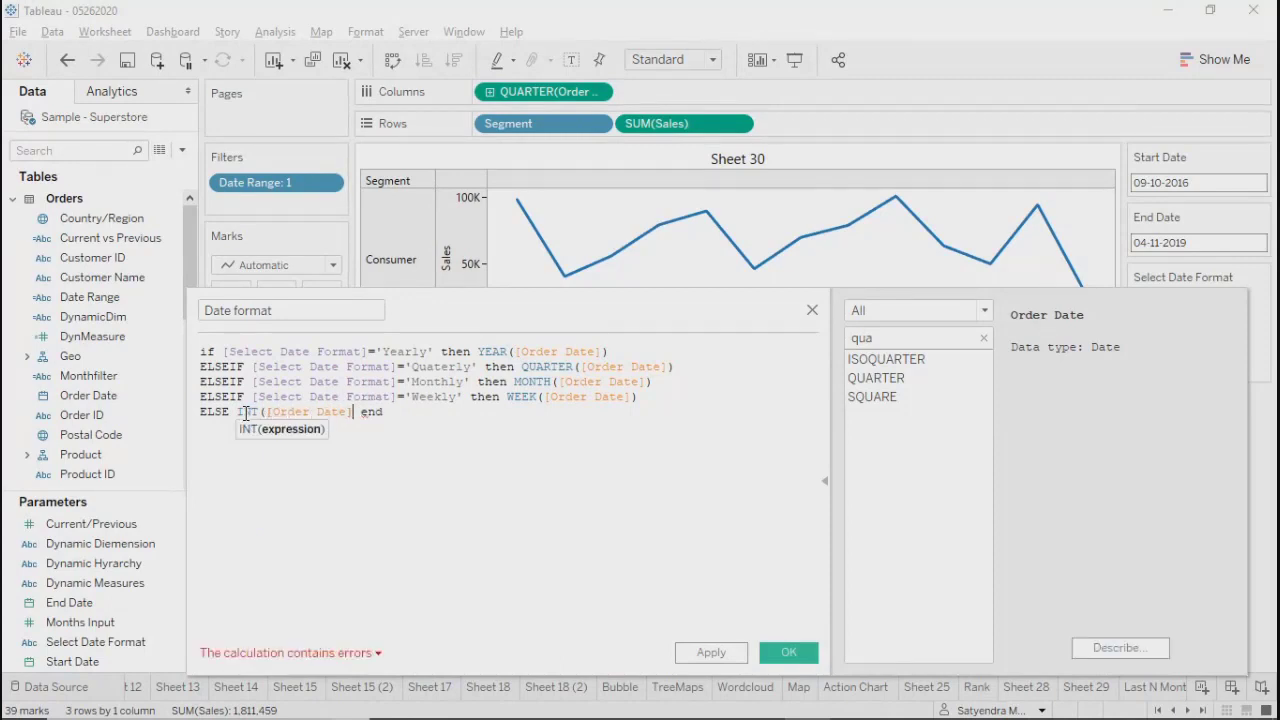
text())
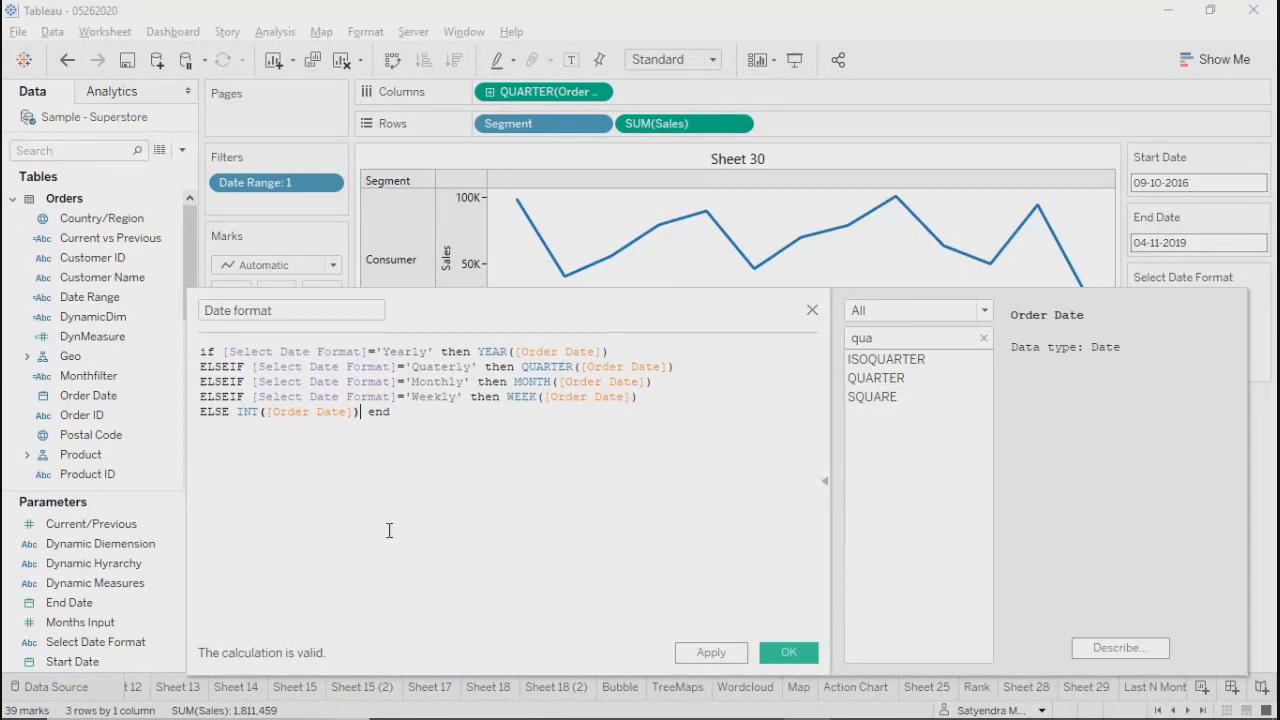
click(716, 654)
click(789, 652)
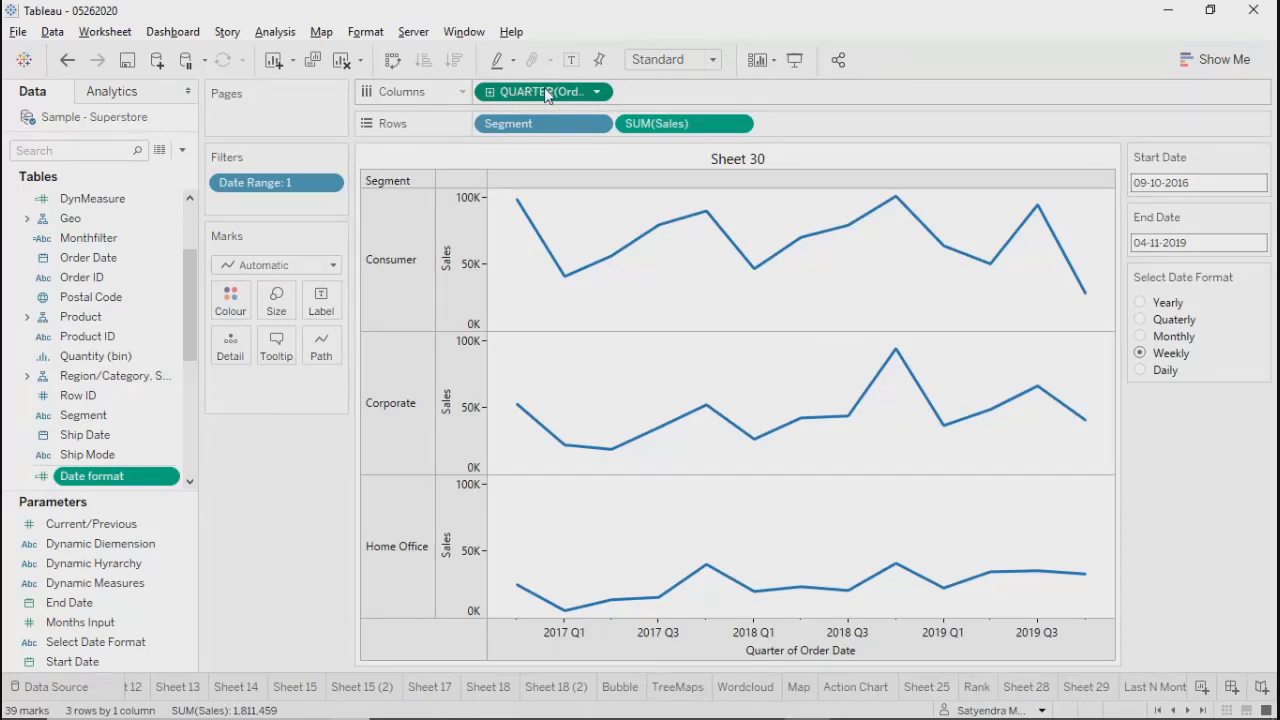
Step: Replace the quarterly Order Date on Columns with the Date format field and set Select Date Format to Yearly
drag(544, 87, 110, 342)
drag(90, 476, 525, 94)
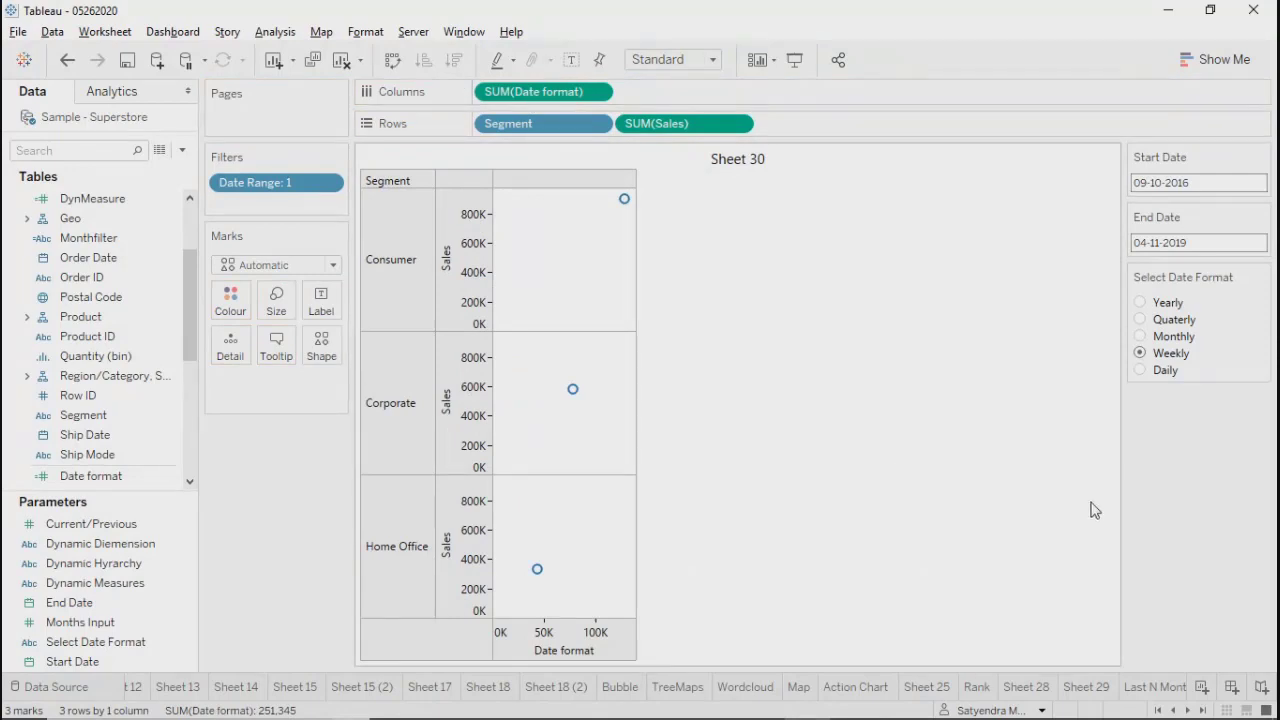
mouse_move(574, 392)
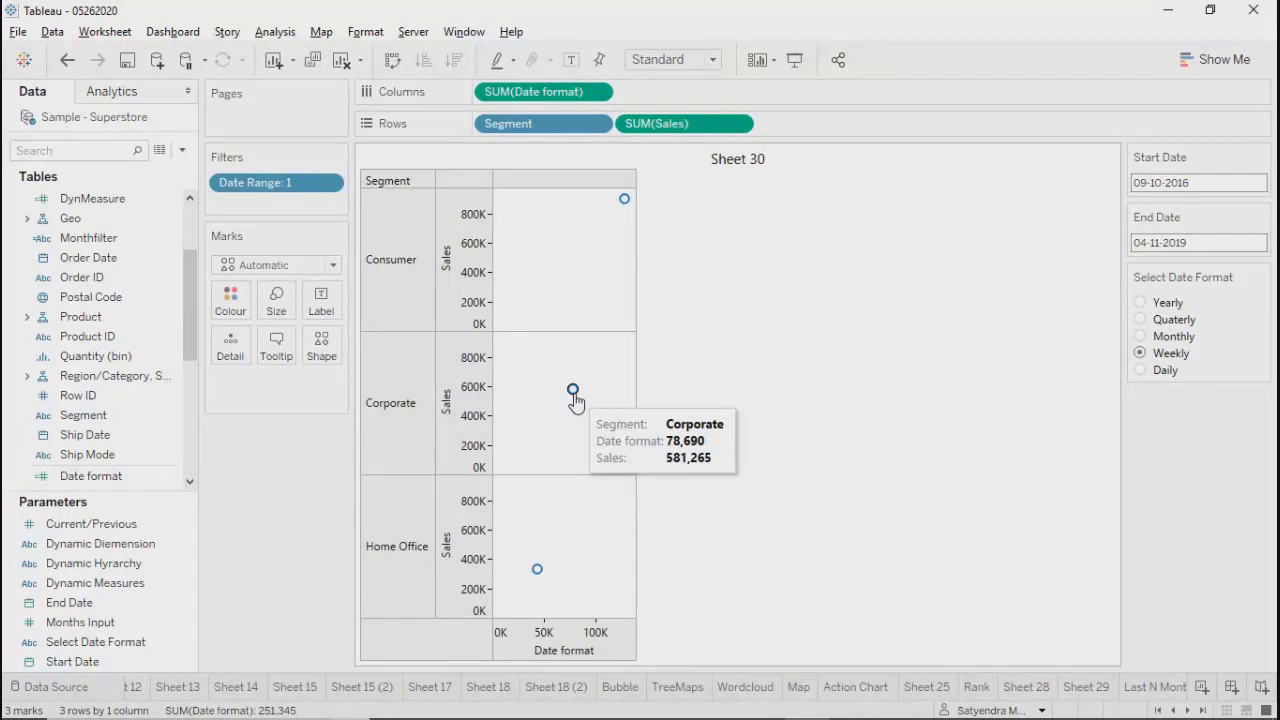
click(1141, 305)
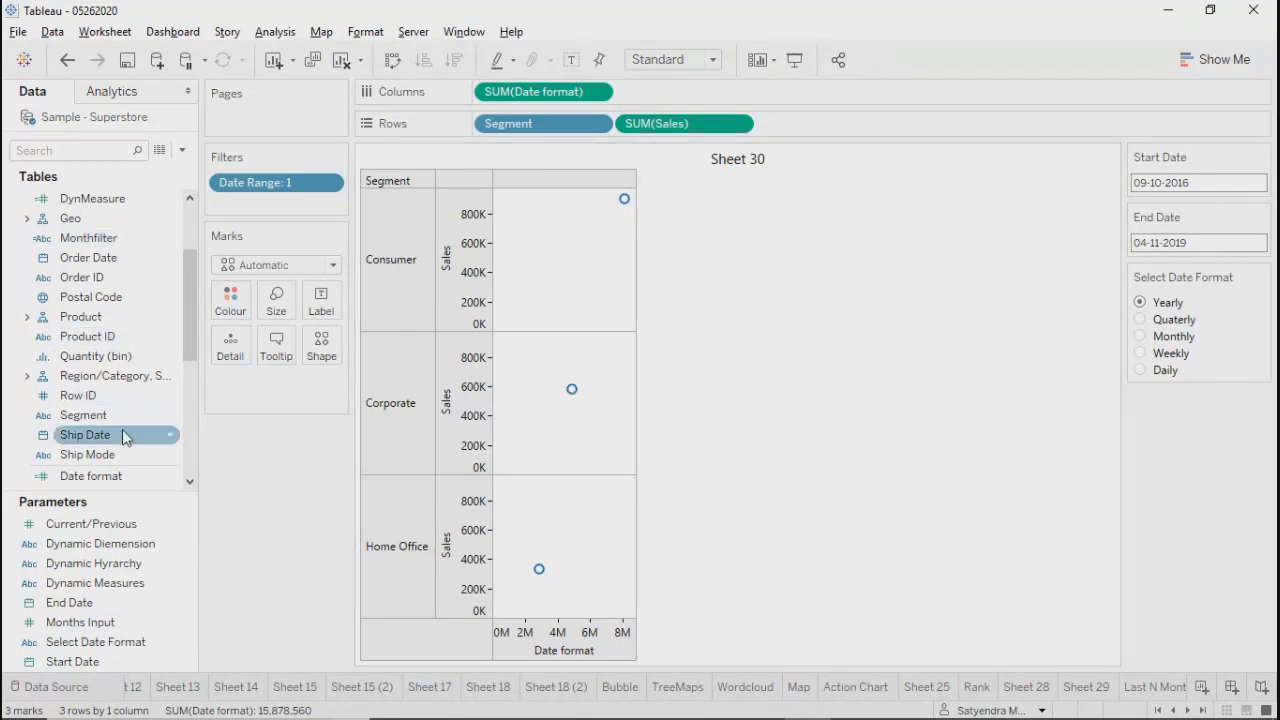
Step: Reopen the Date format calculated field and wrap YEAR([Order Date]) in the Yearly branch with str()
right_click(125, 476)
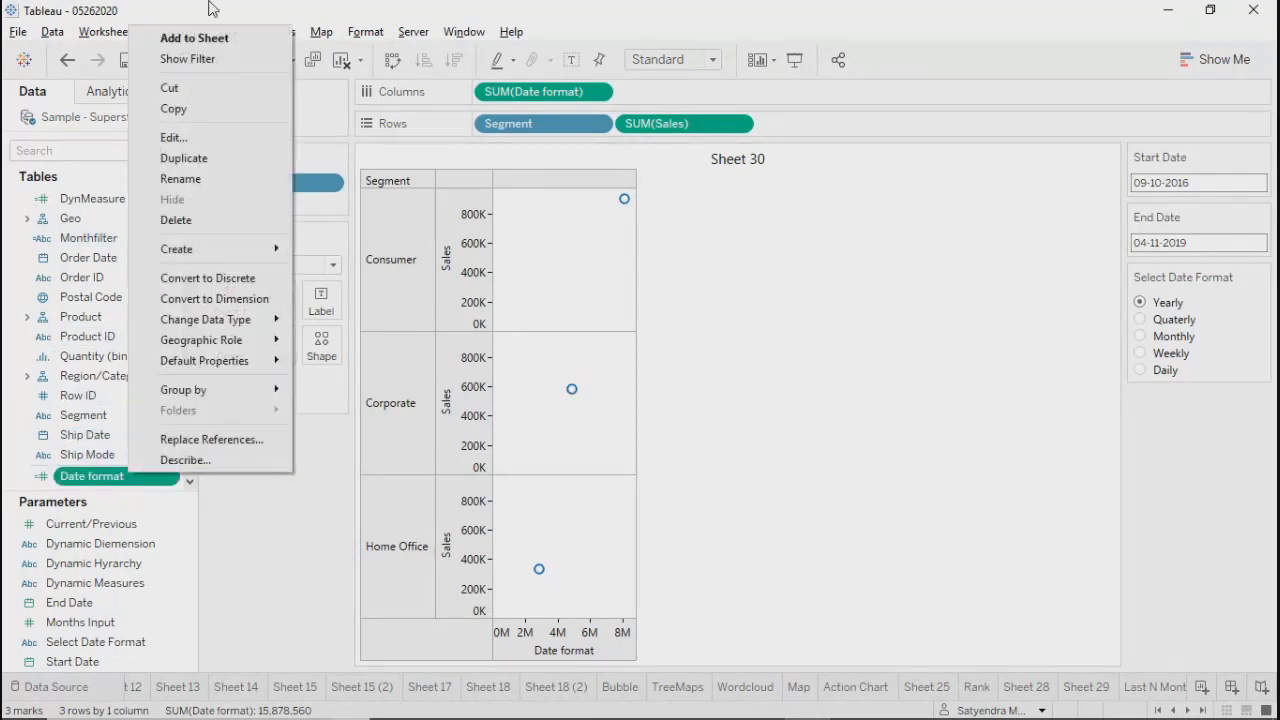
click(192, 139)
click(477, 352)
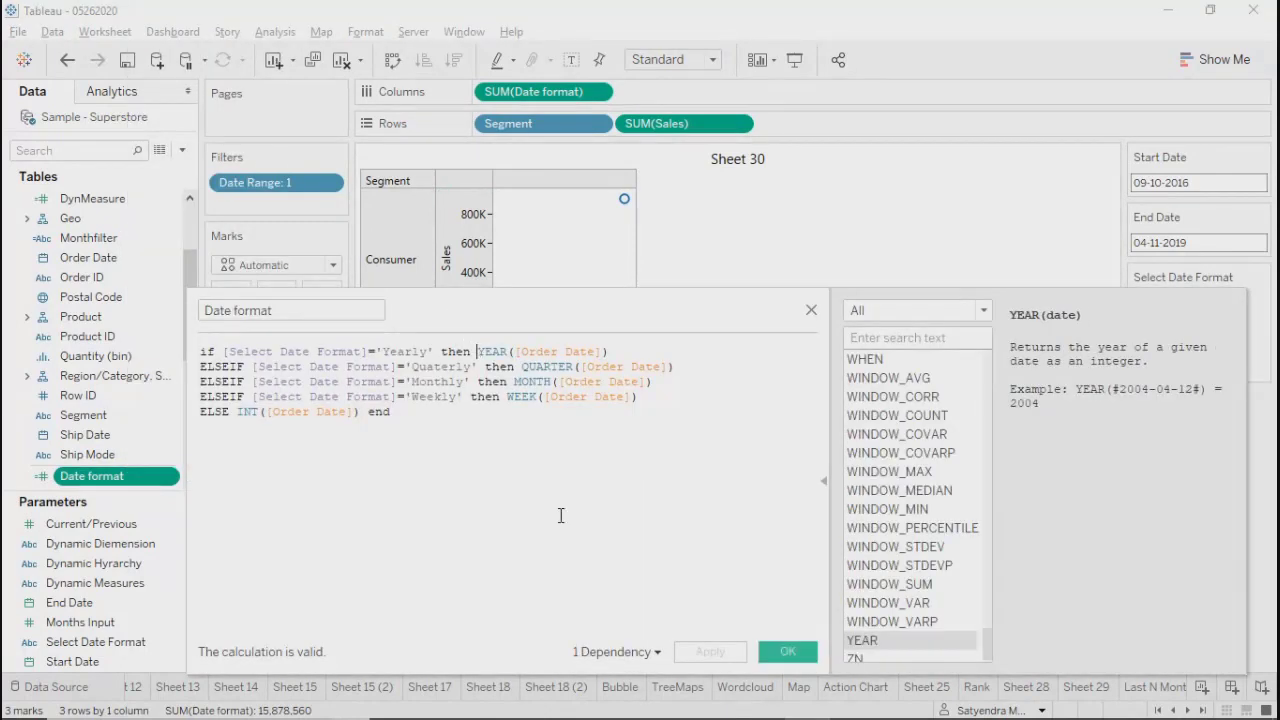
text(str)
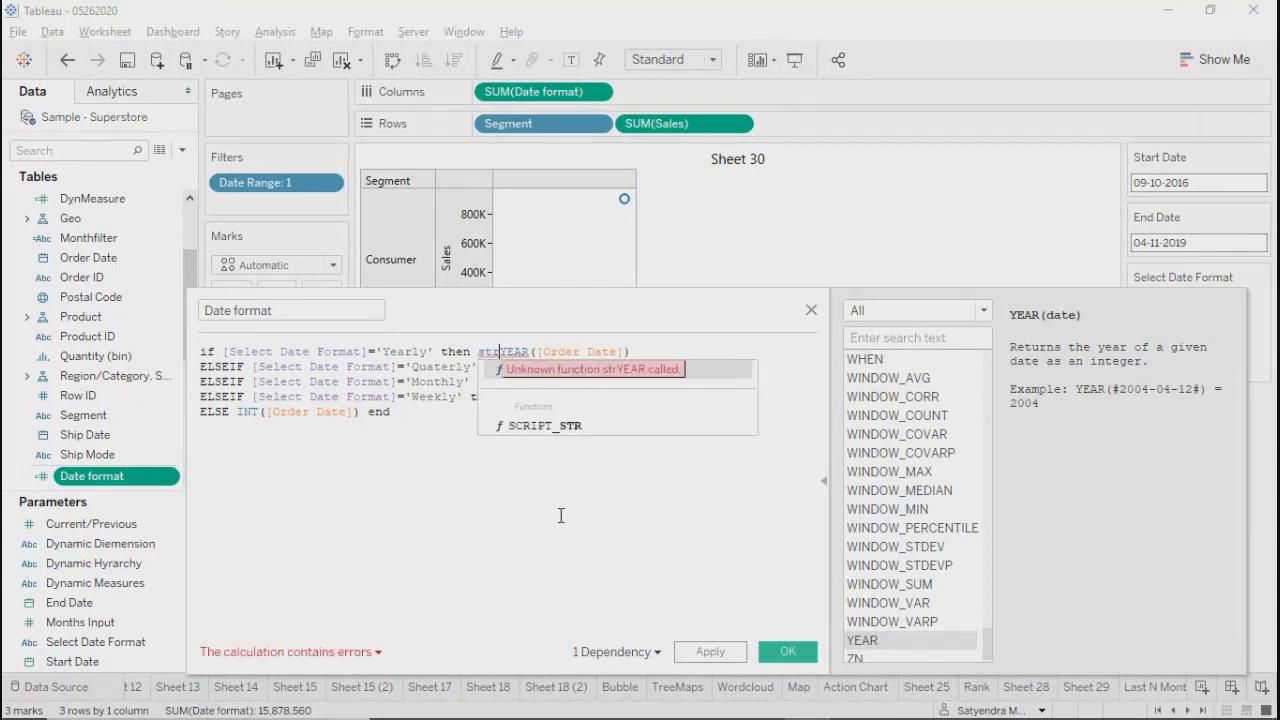
text(()
click(652, 350)
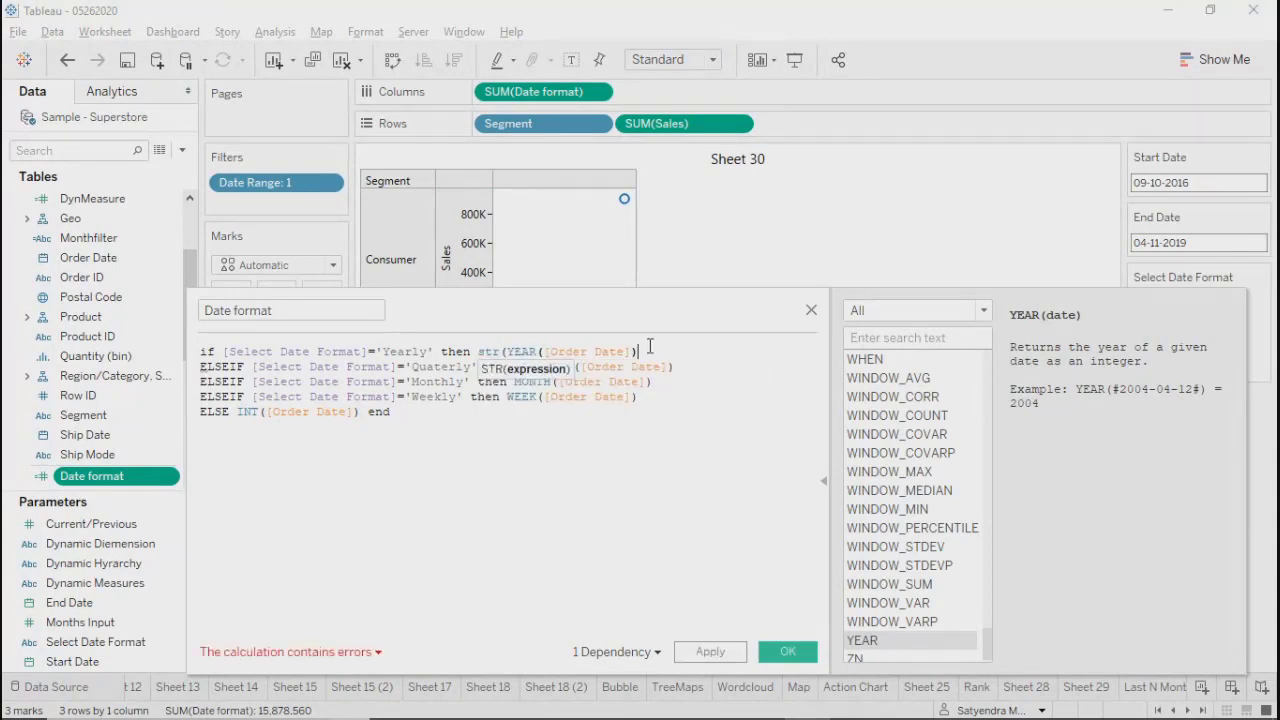
text())
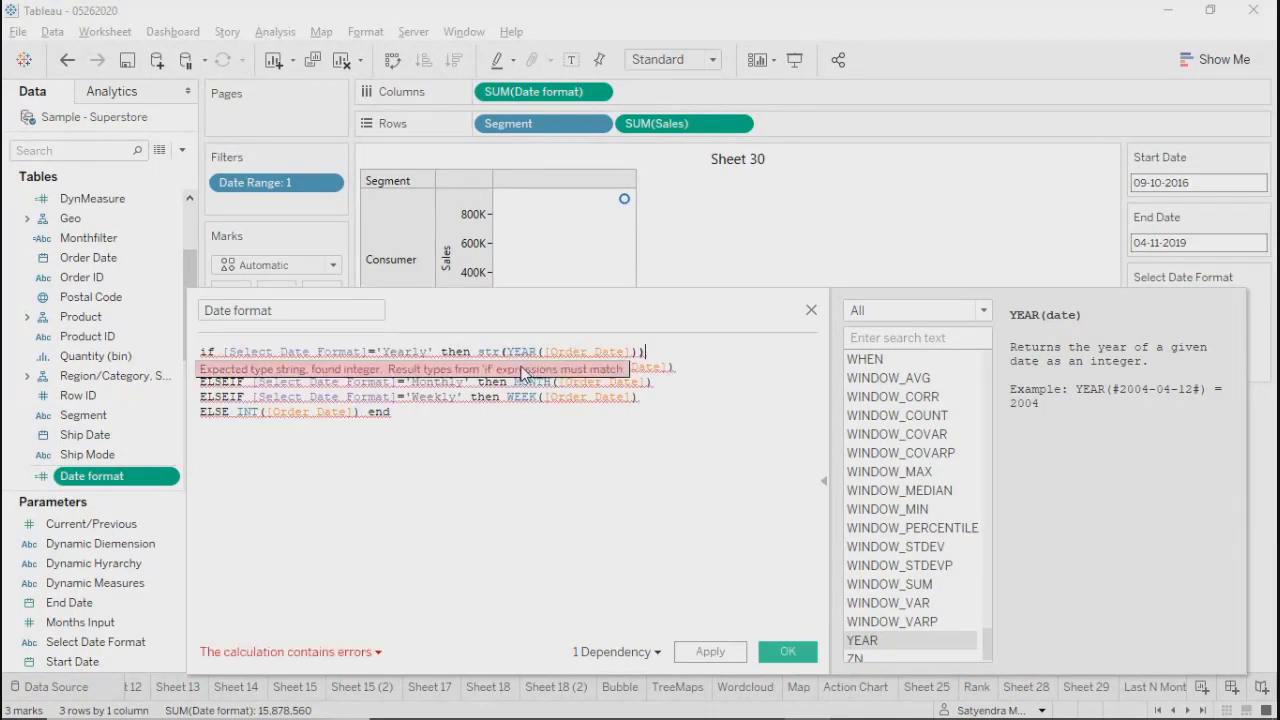
Step: Wrap QUARTER([Order Date]) and MONTH([Order Date]) in the Quaterly and Monthly branches with str()
click(520, 368)
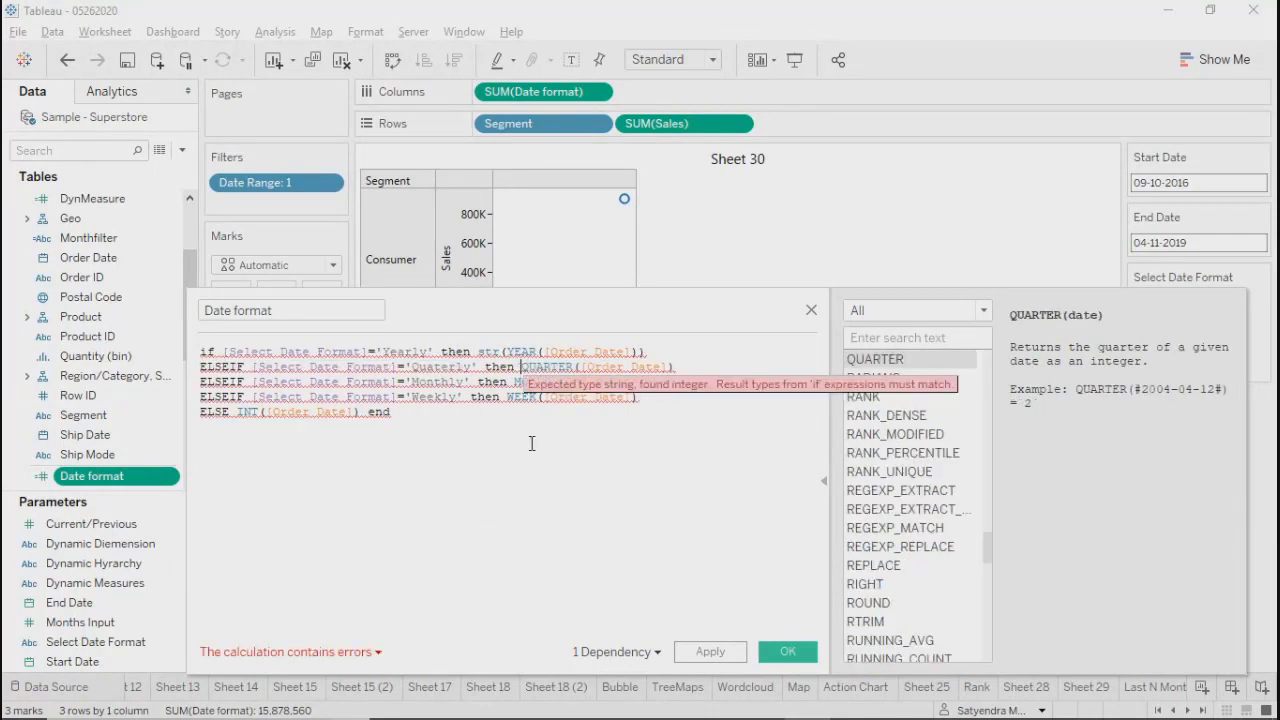
text(str()
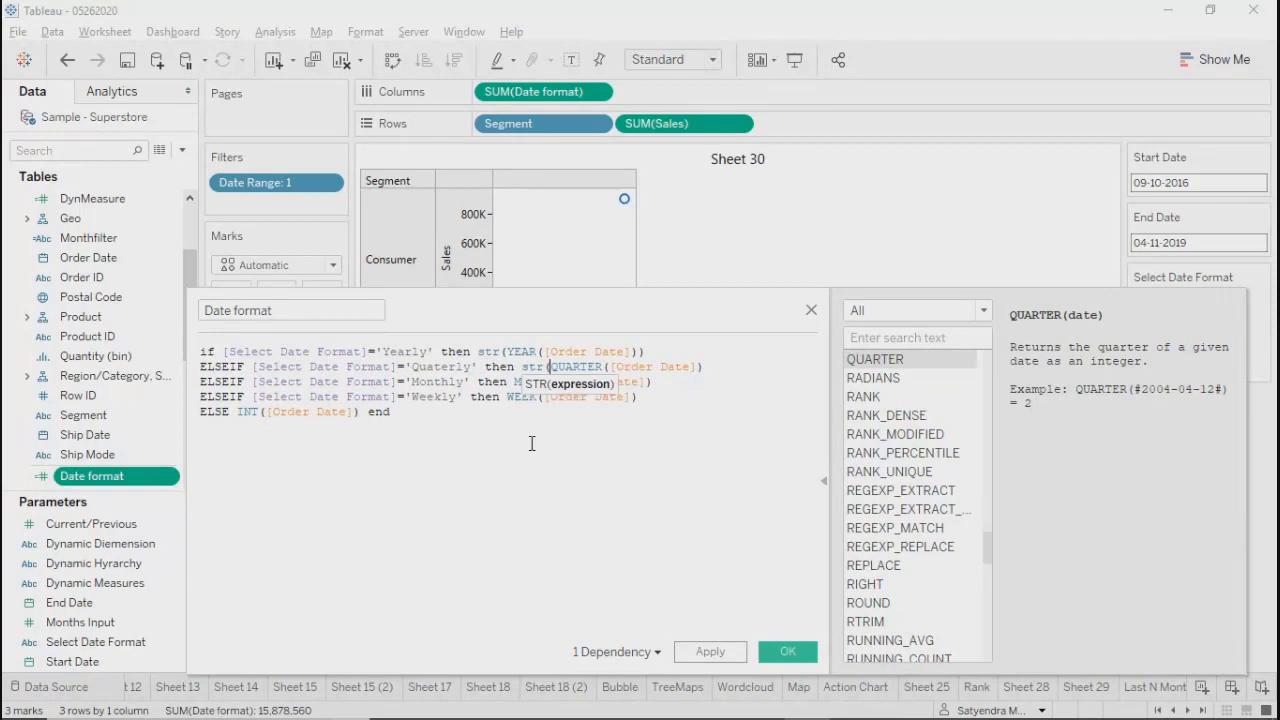
click(708, 367)
text())
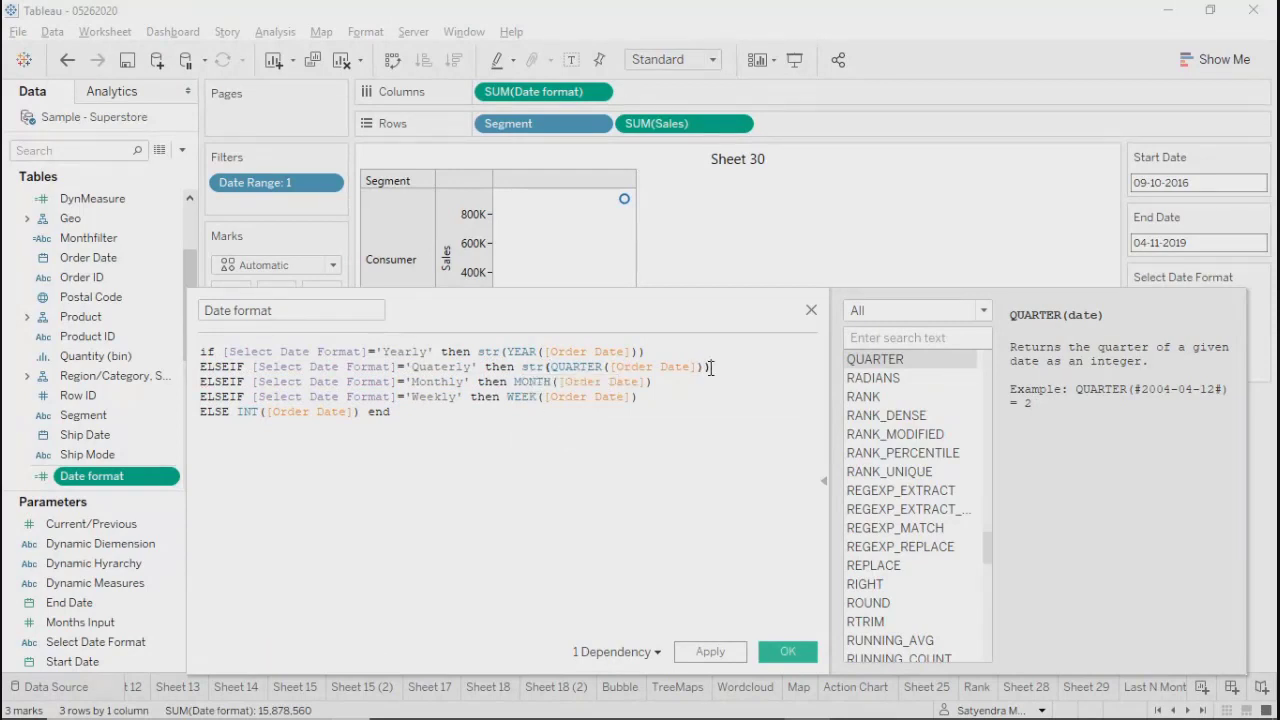
click(514, 382)
text(str()
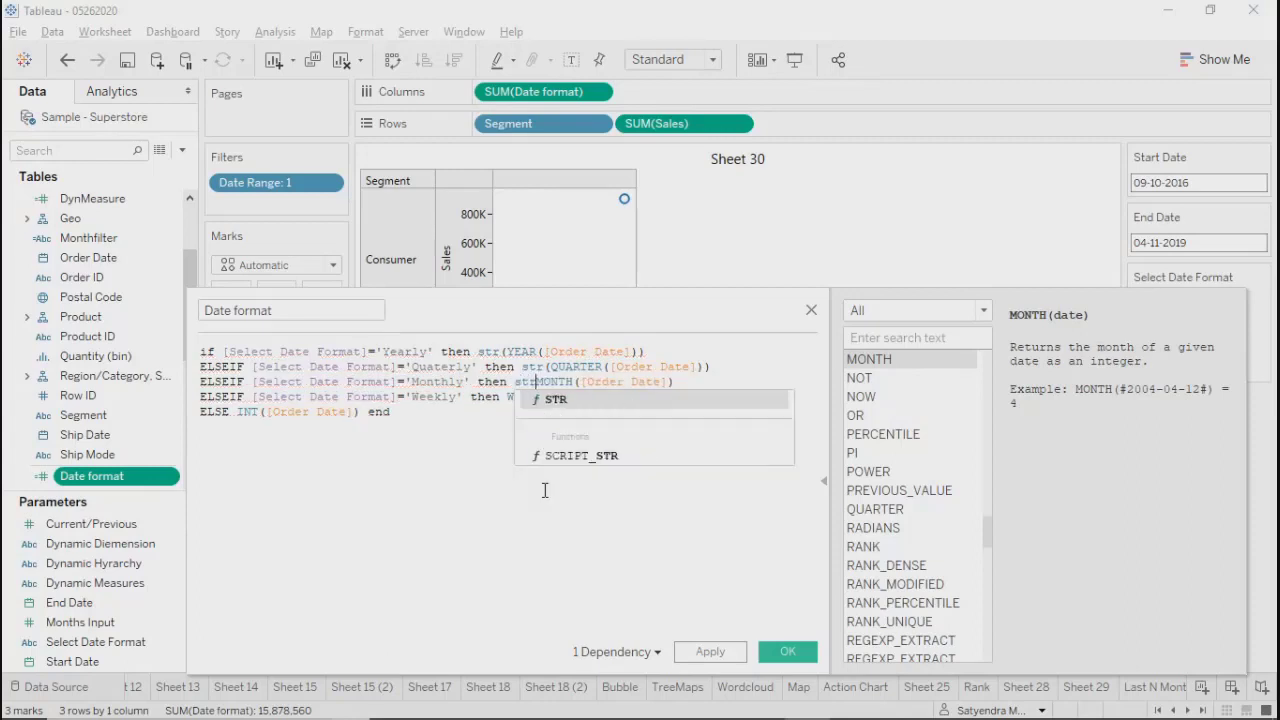
click(688, 382)
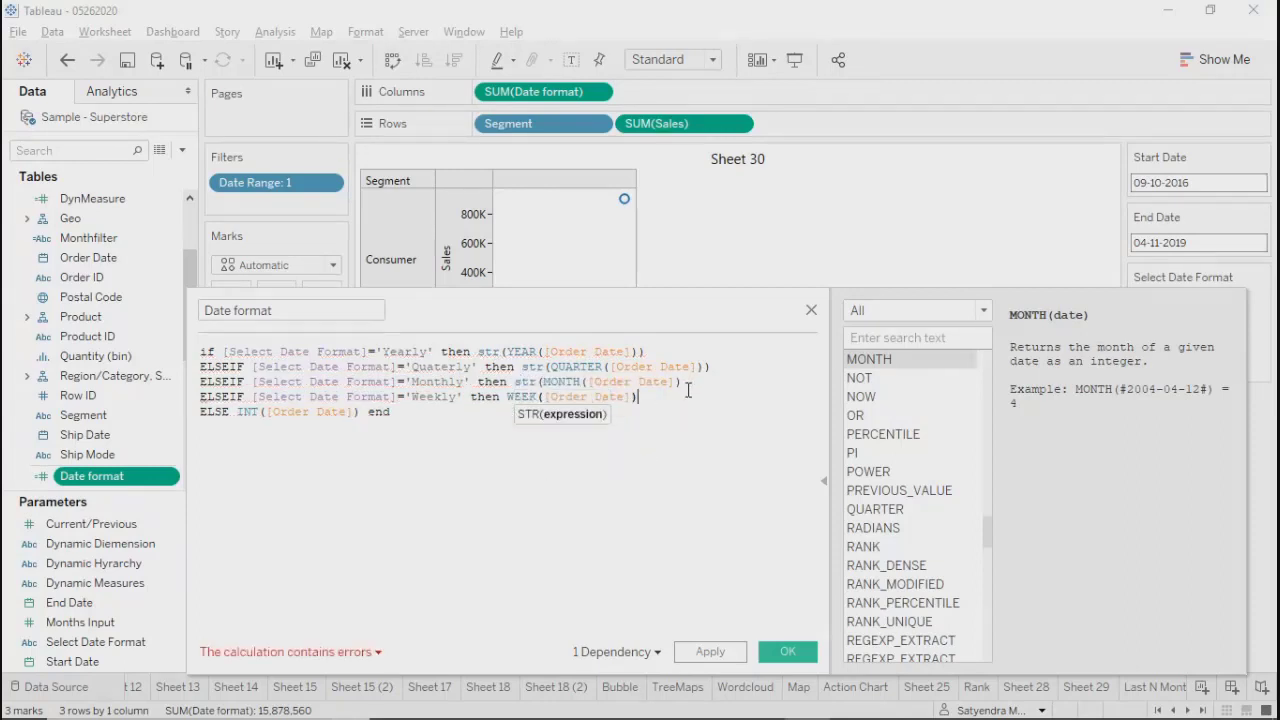
text())
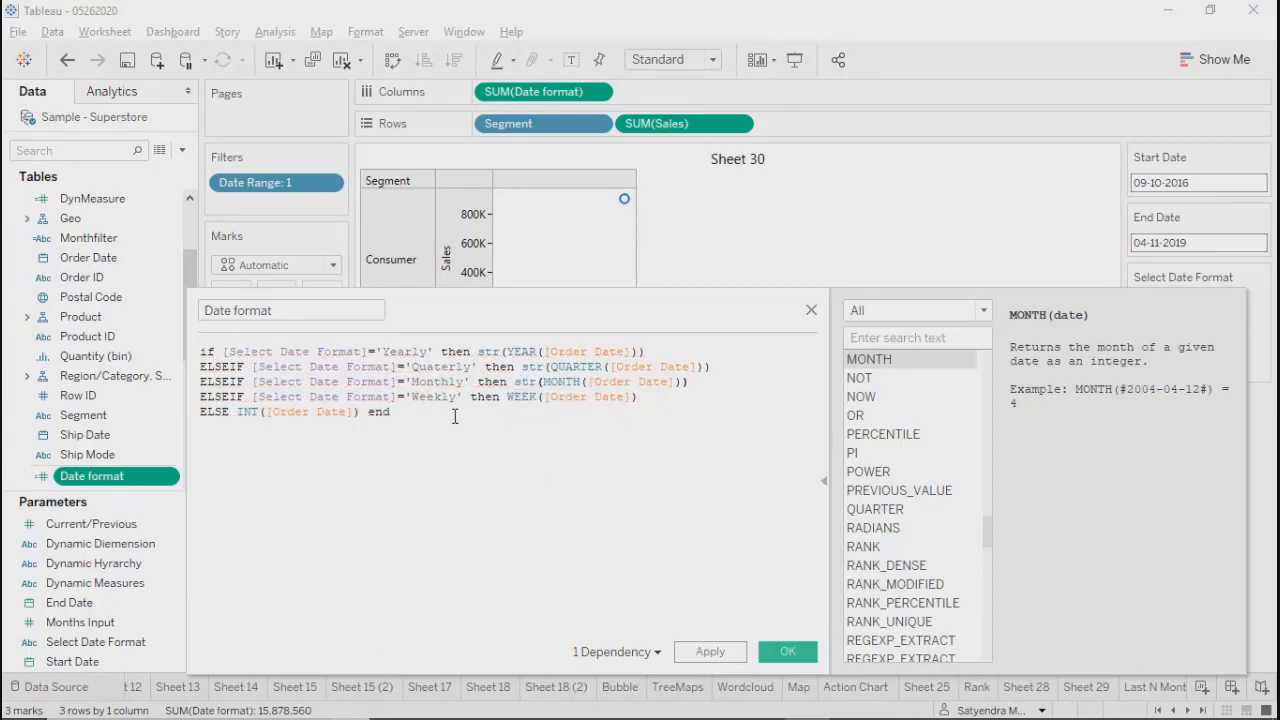
Step: Convert the Weekly branch's result to text as str(WEEK([Order Date]))
click(504, 397)
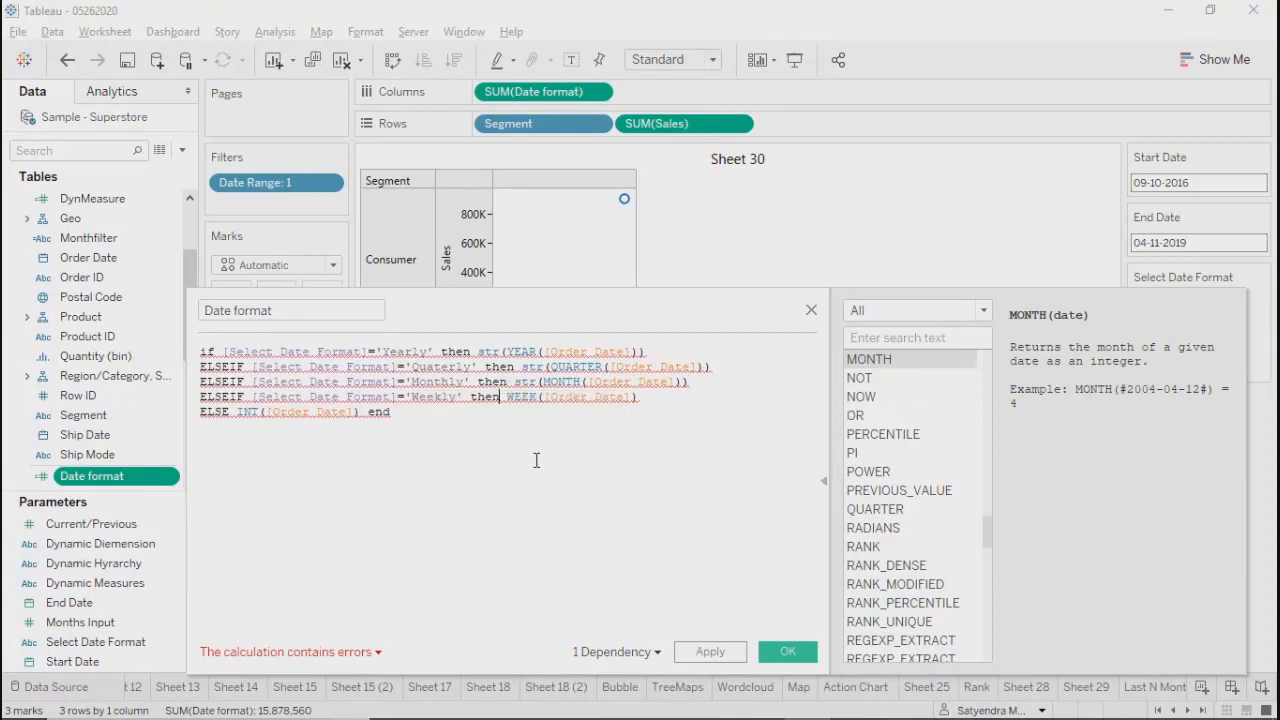
text(str()
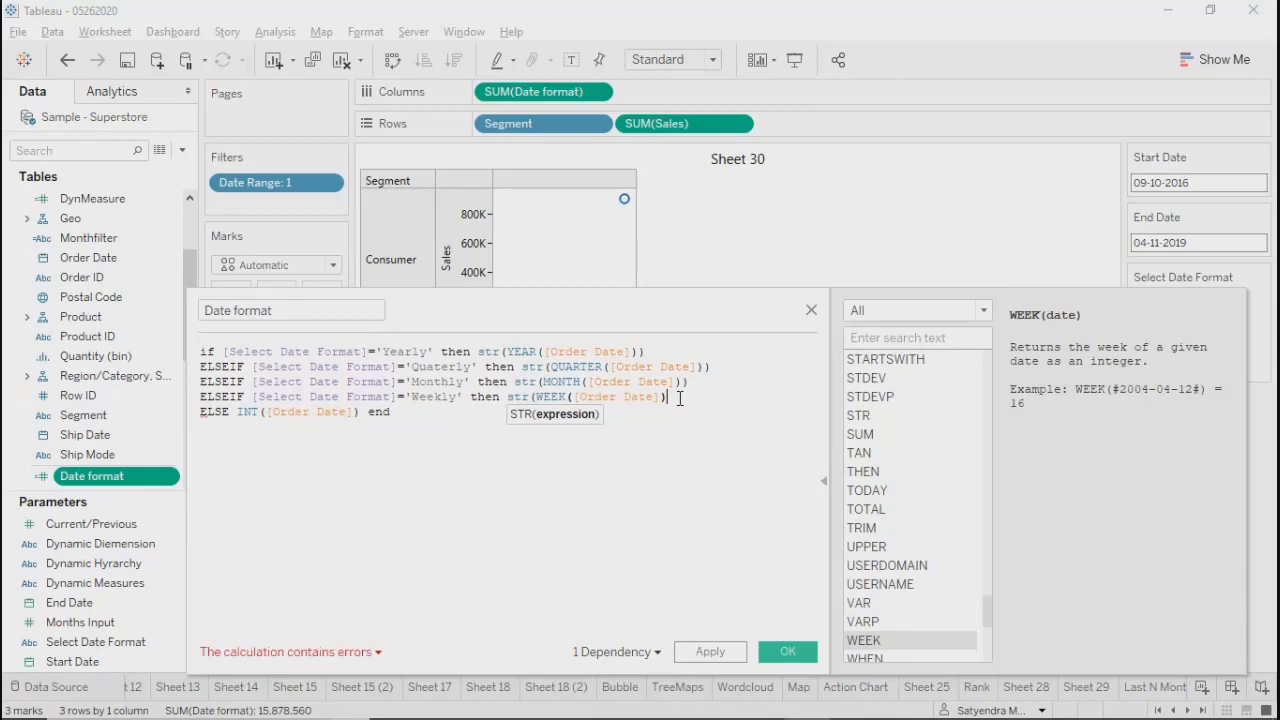
text())
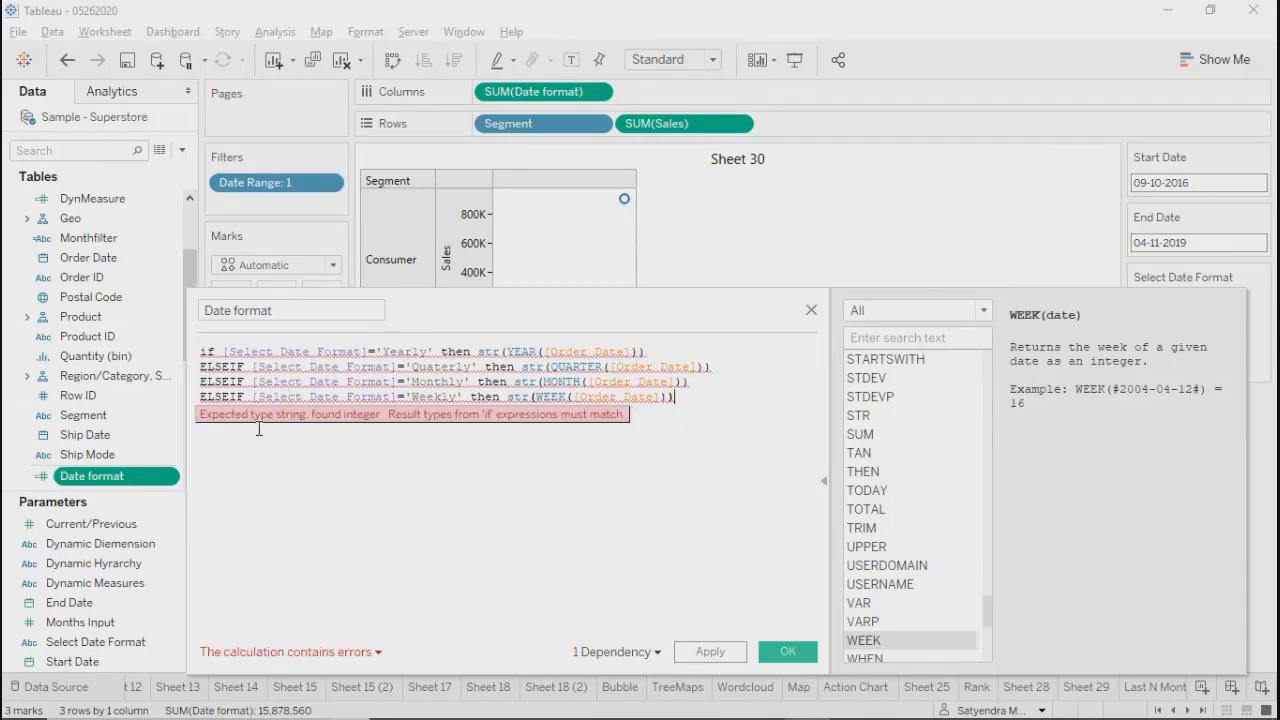
Step: Replace the INT function in the ELSE branch with str so it returns str([Order Date])
click(265, 412)
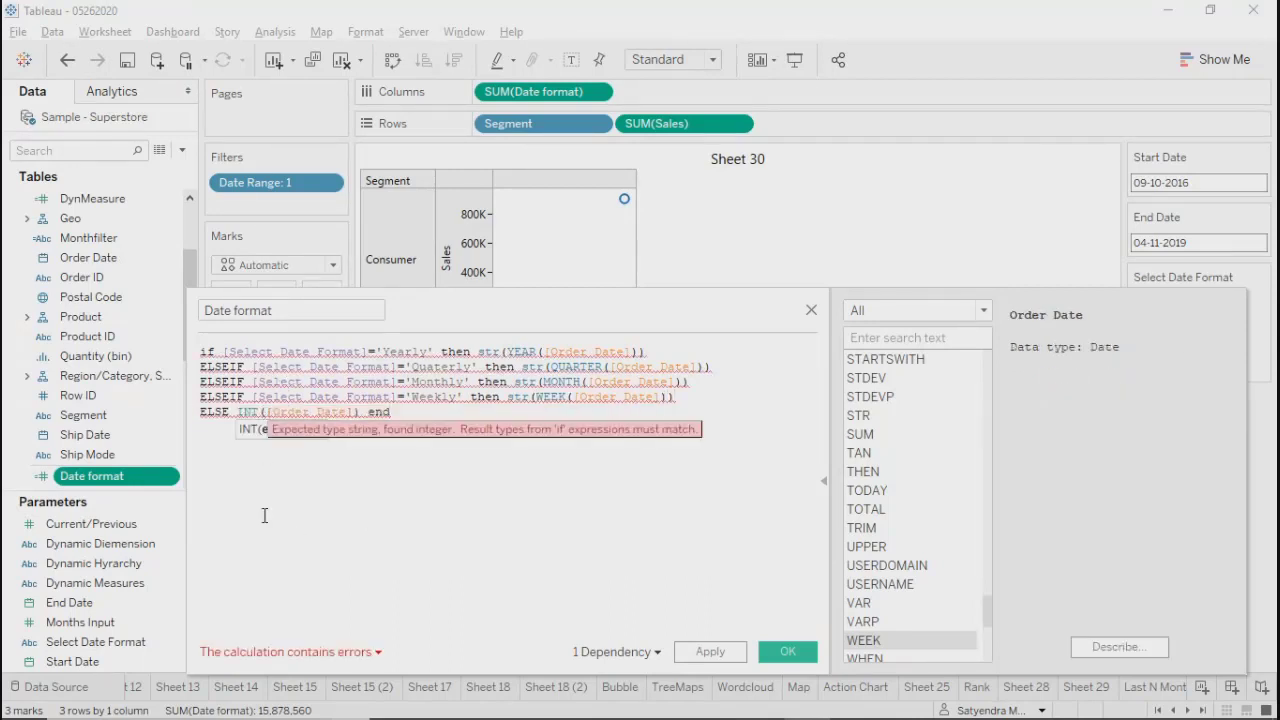
key(BackSpace)
key(BackSpace)
key(BackSpace)
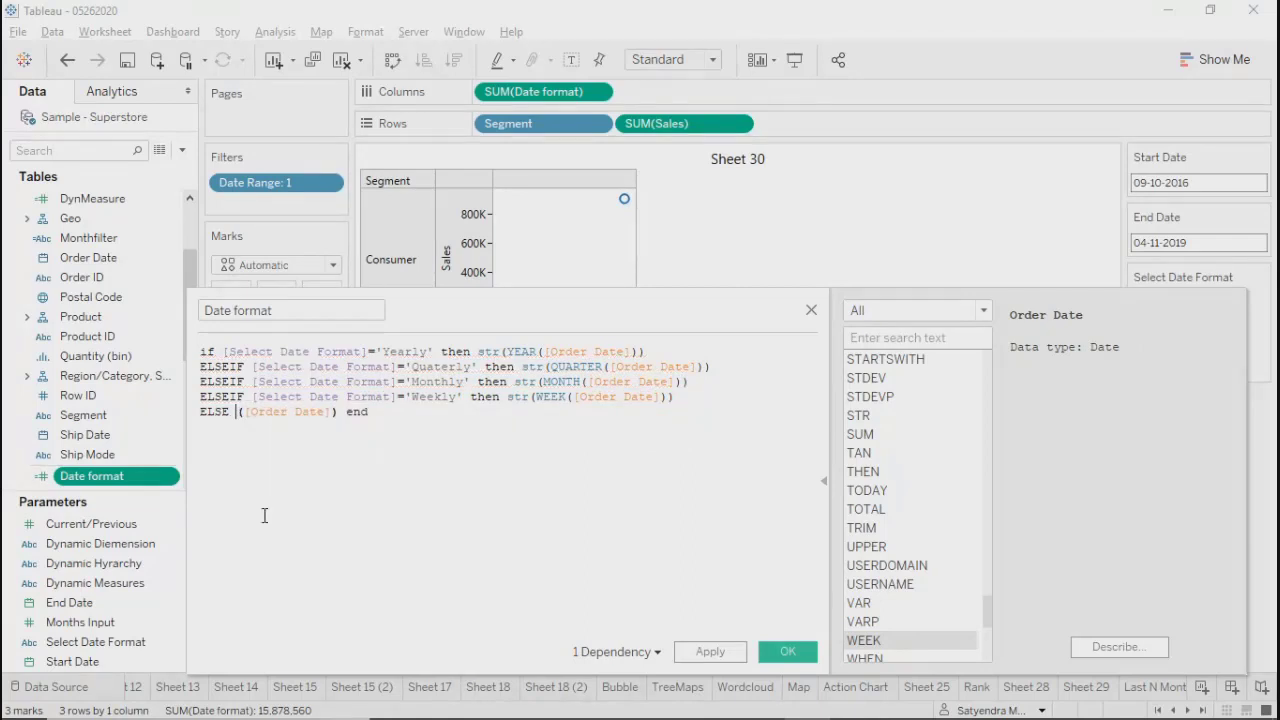
text(str)
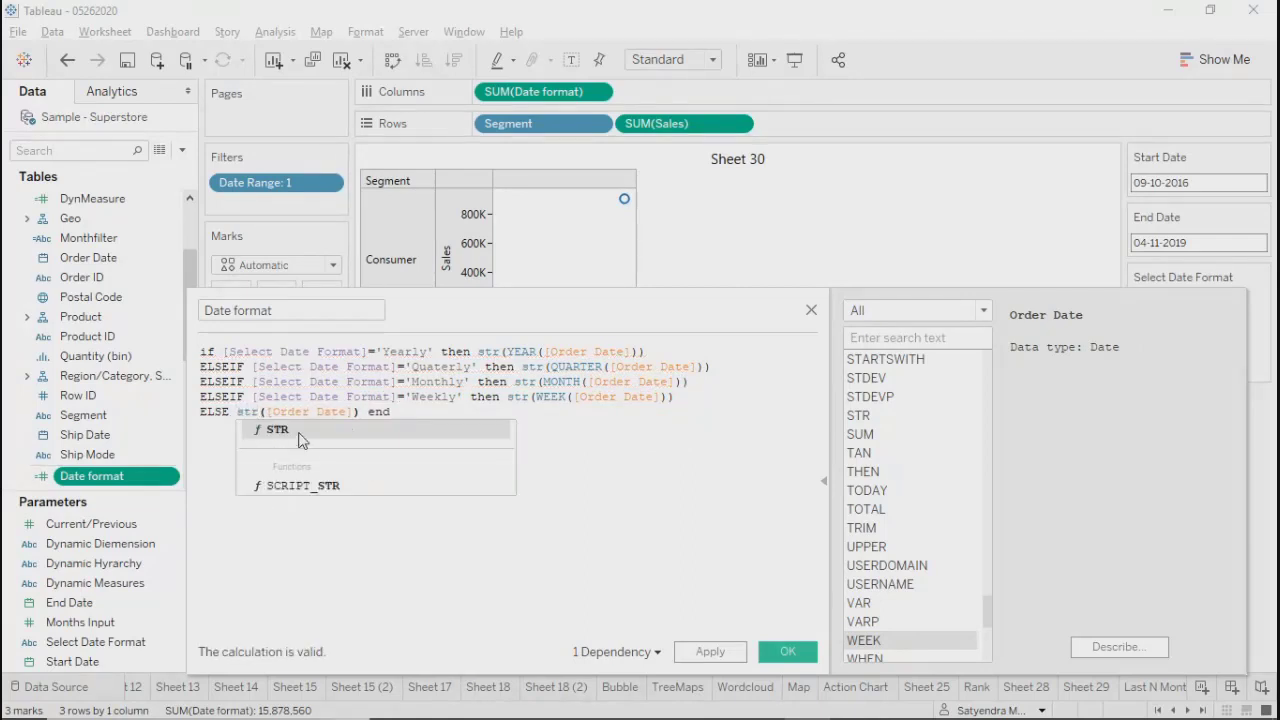
Step: Accept the STR function in the ELSE branch and save the Date format calculation
key(Return)
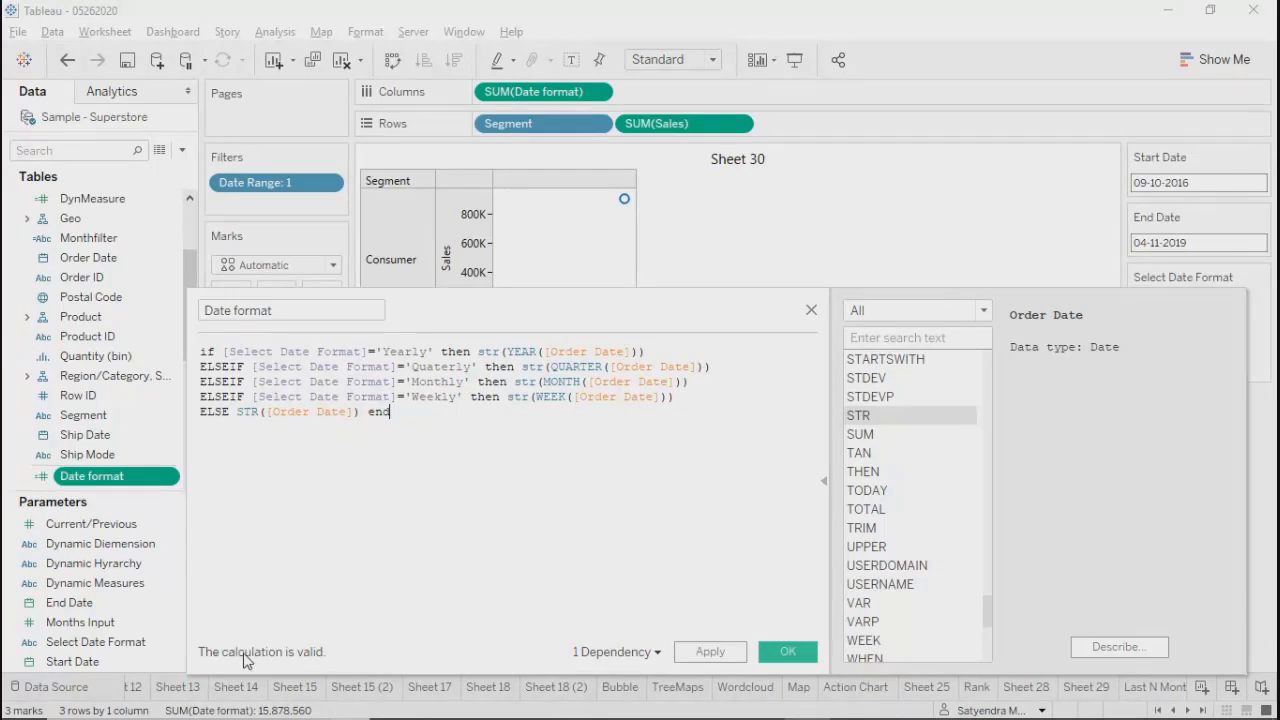
click(712, 652)
click(787, 652)
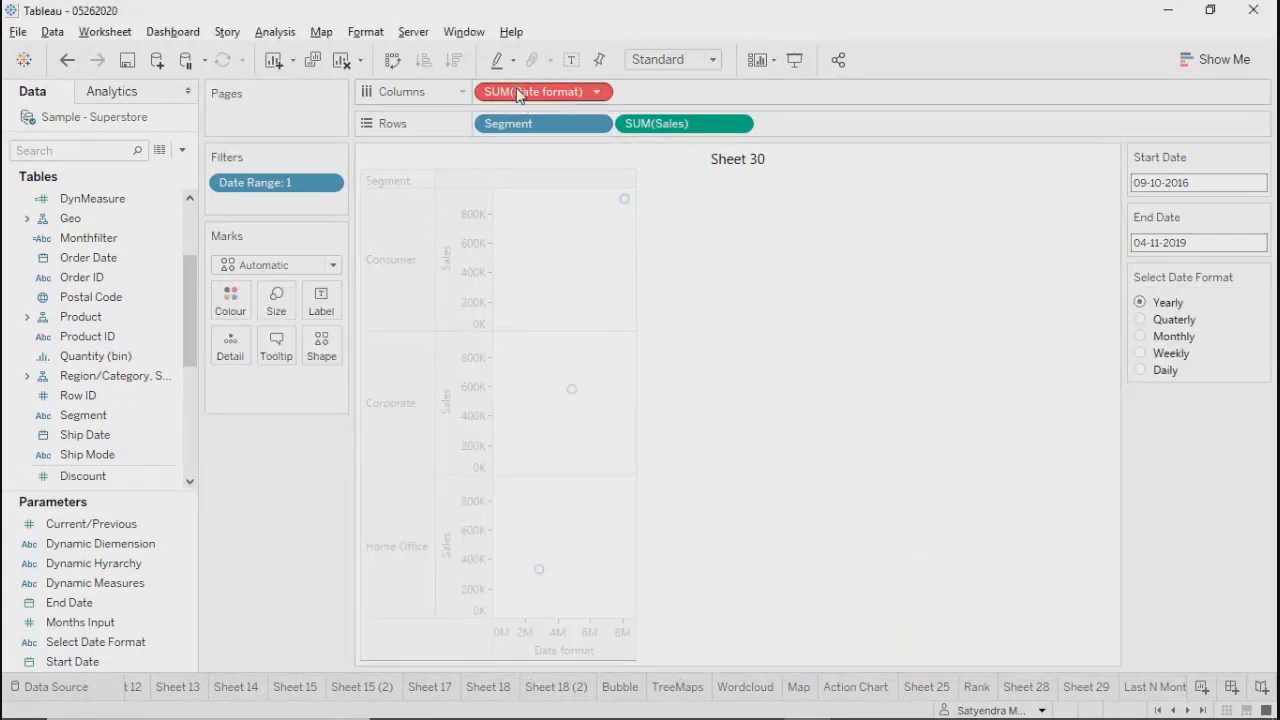
Step: Remove the invalid SUM(Date format) from Columns, find the Date format field by searching for "date", and place it on Columns
mouse_move(497, 94)
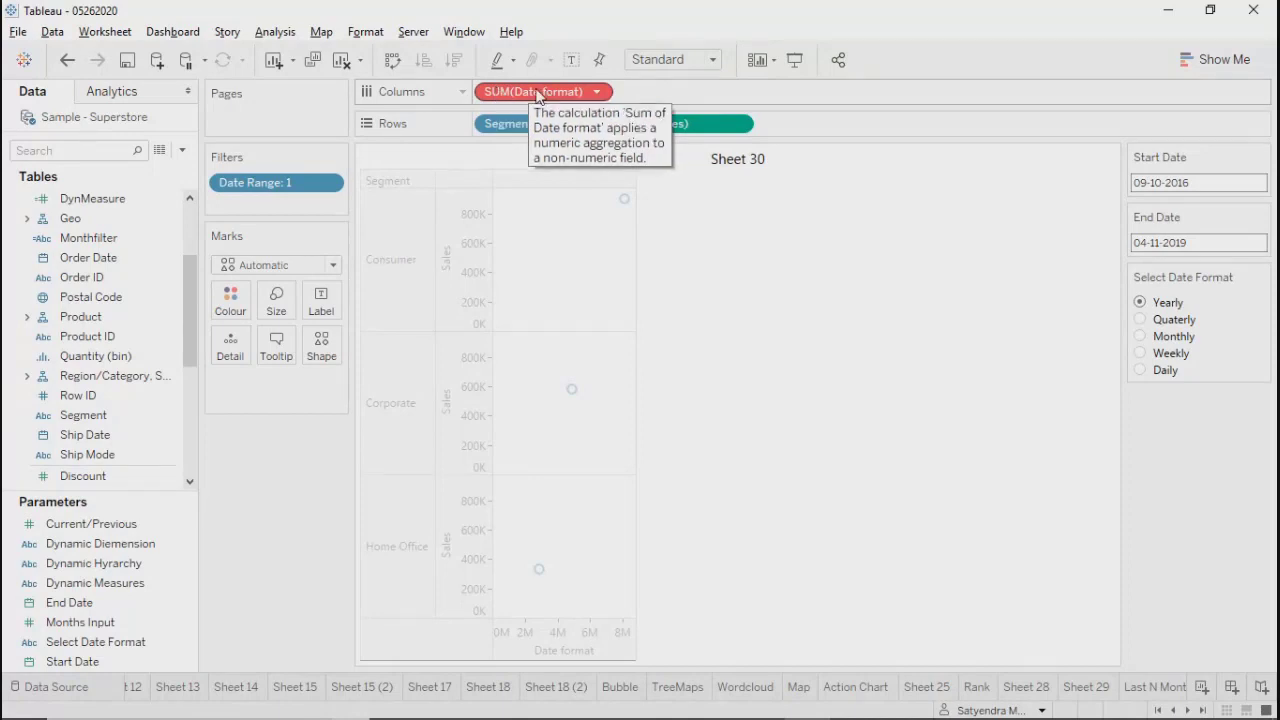
click(597, 91)
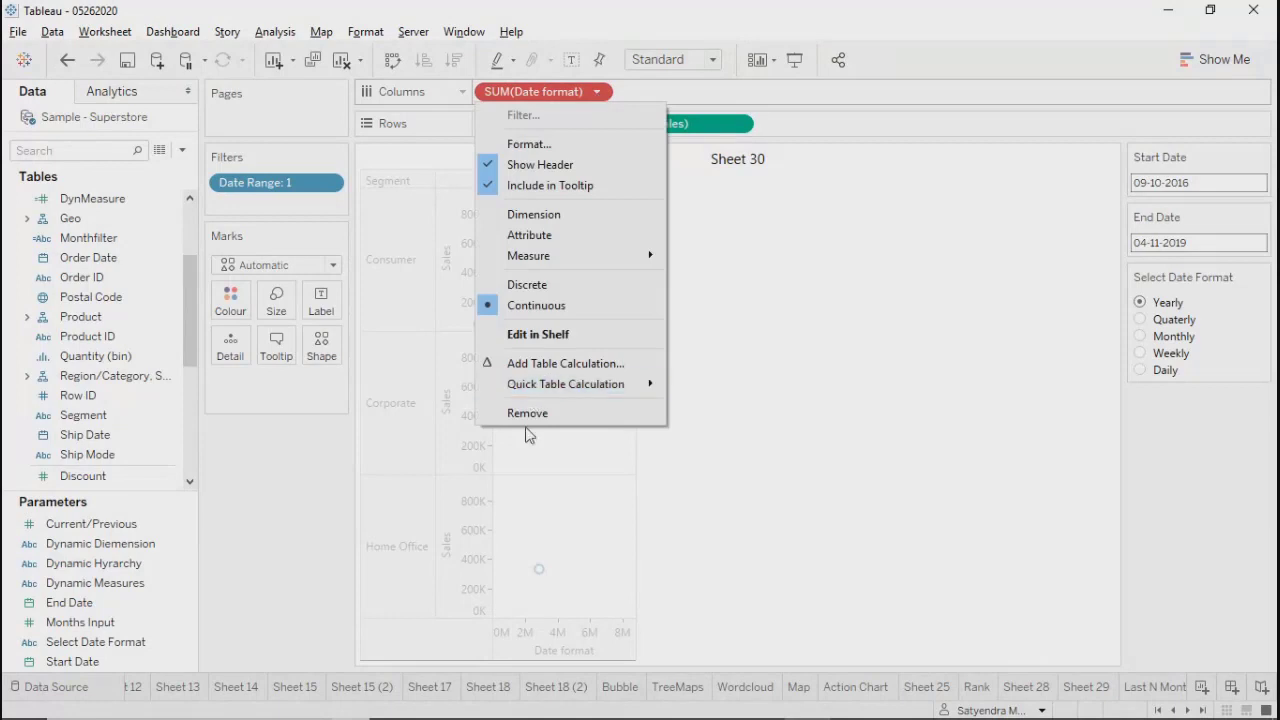
click(523, 414)
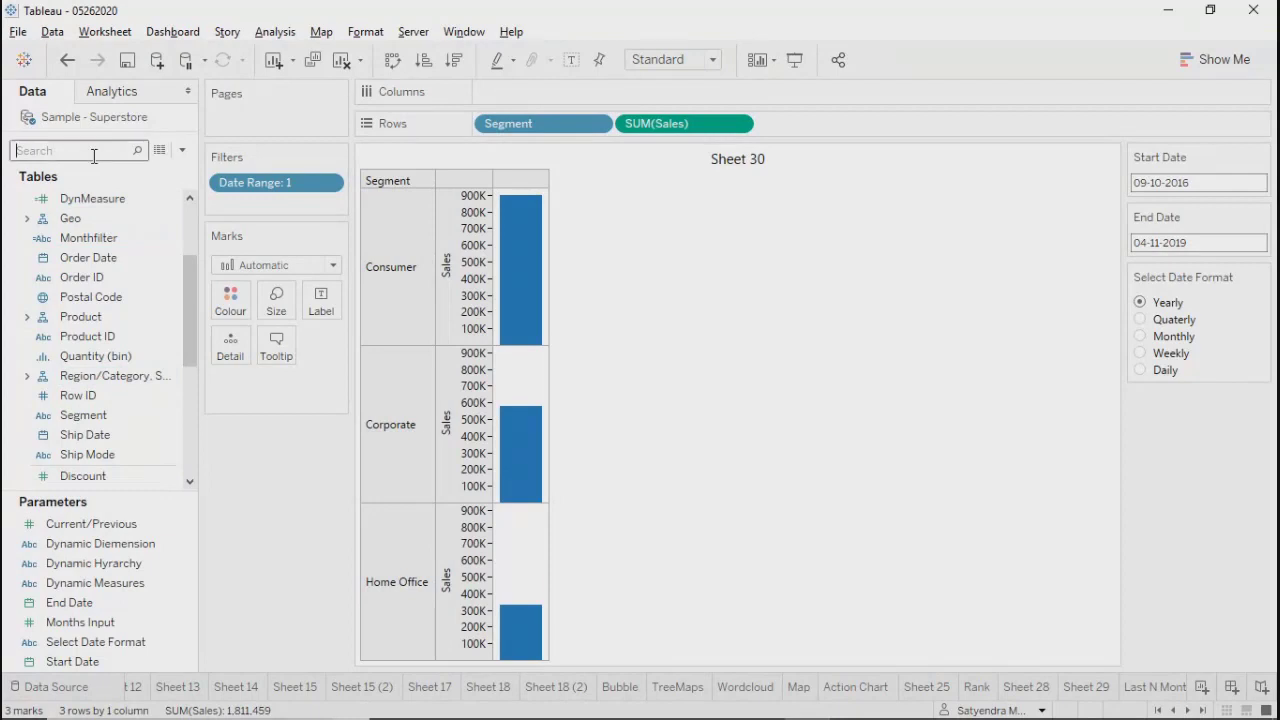
text(date)
drag(76, 224, 503, 97)
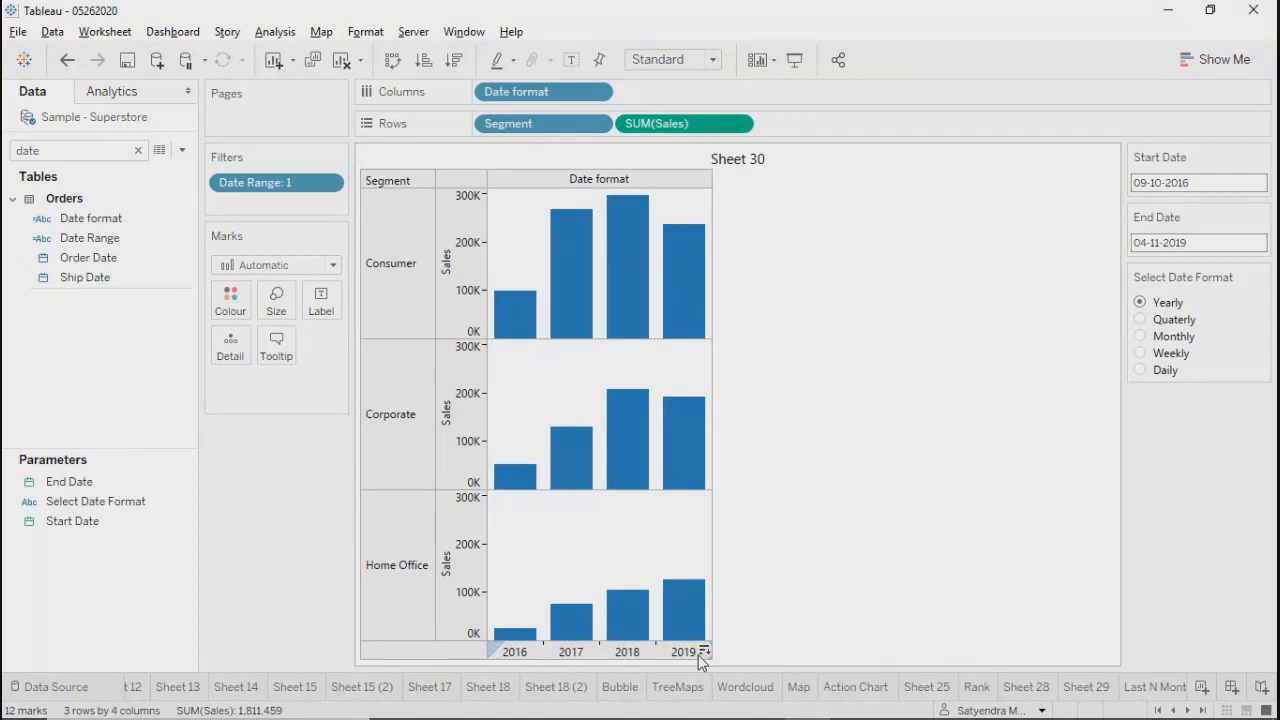
Step: Test the Quaterly, Monthly, Weekly and Daily options of Select Date Format and check the dates along the chart's axis
click(1141, 320)
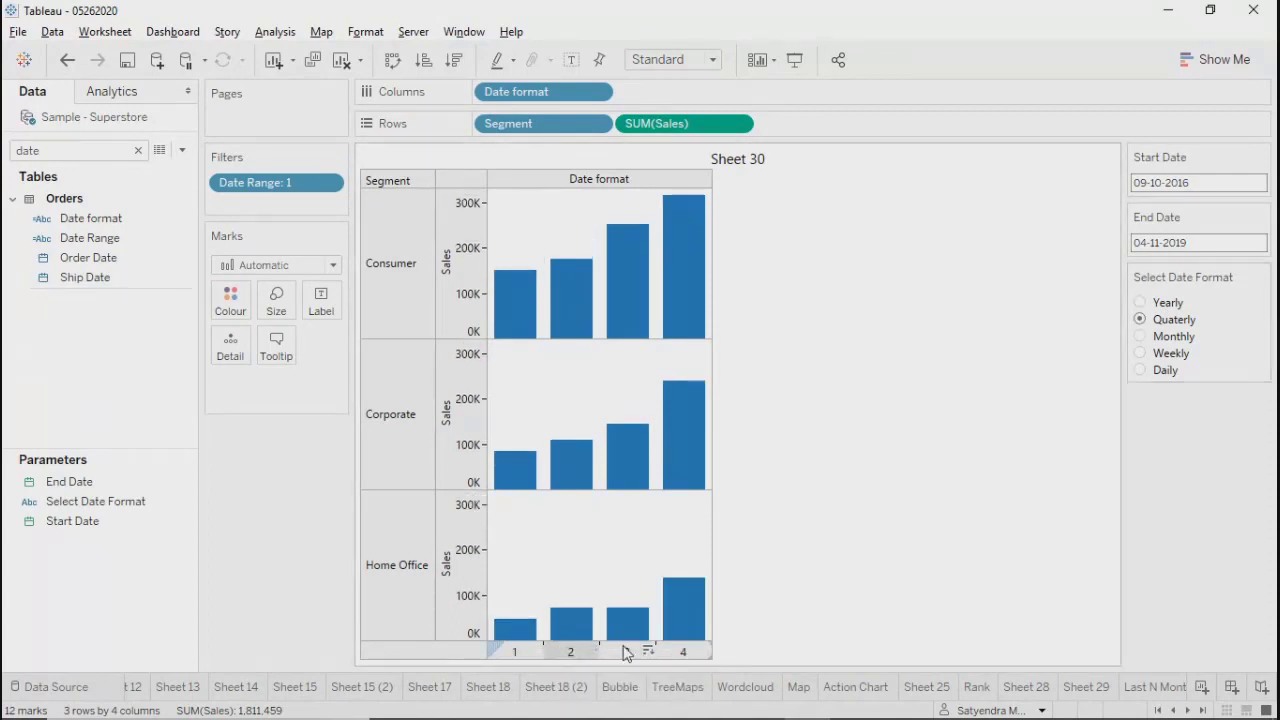
click(1140, 337)
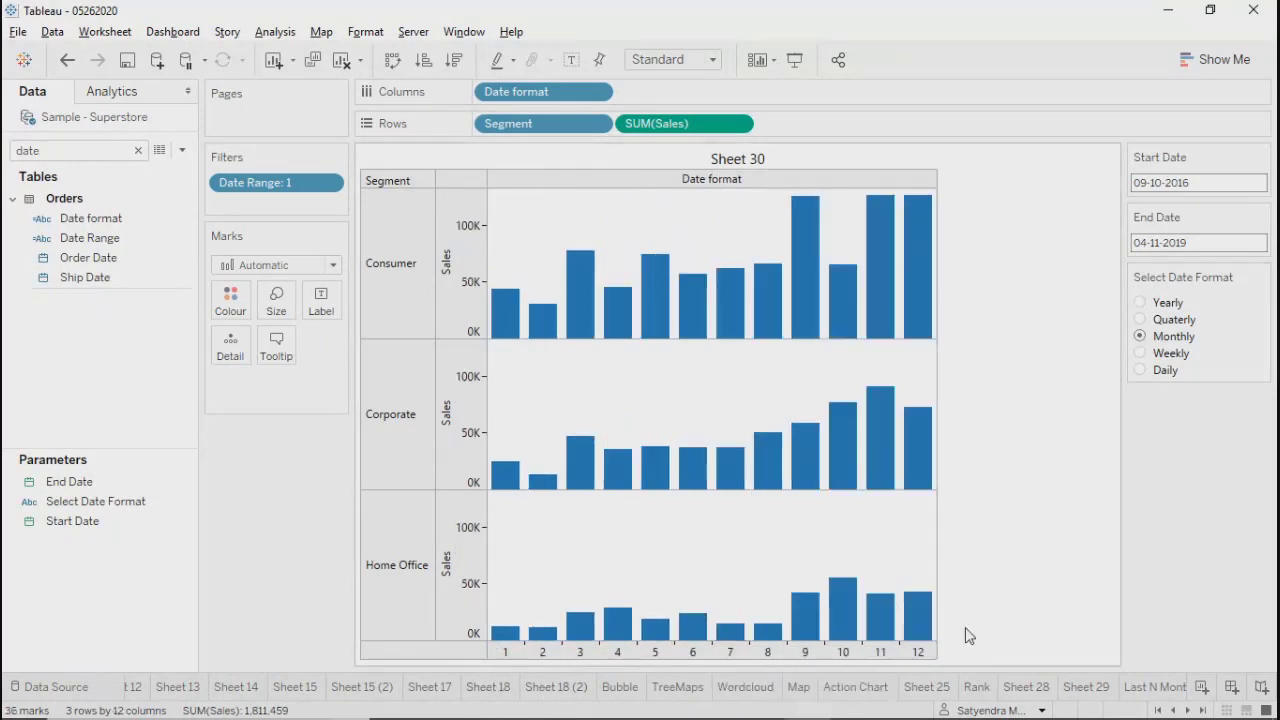
click(1140, 353)
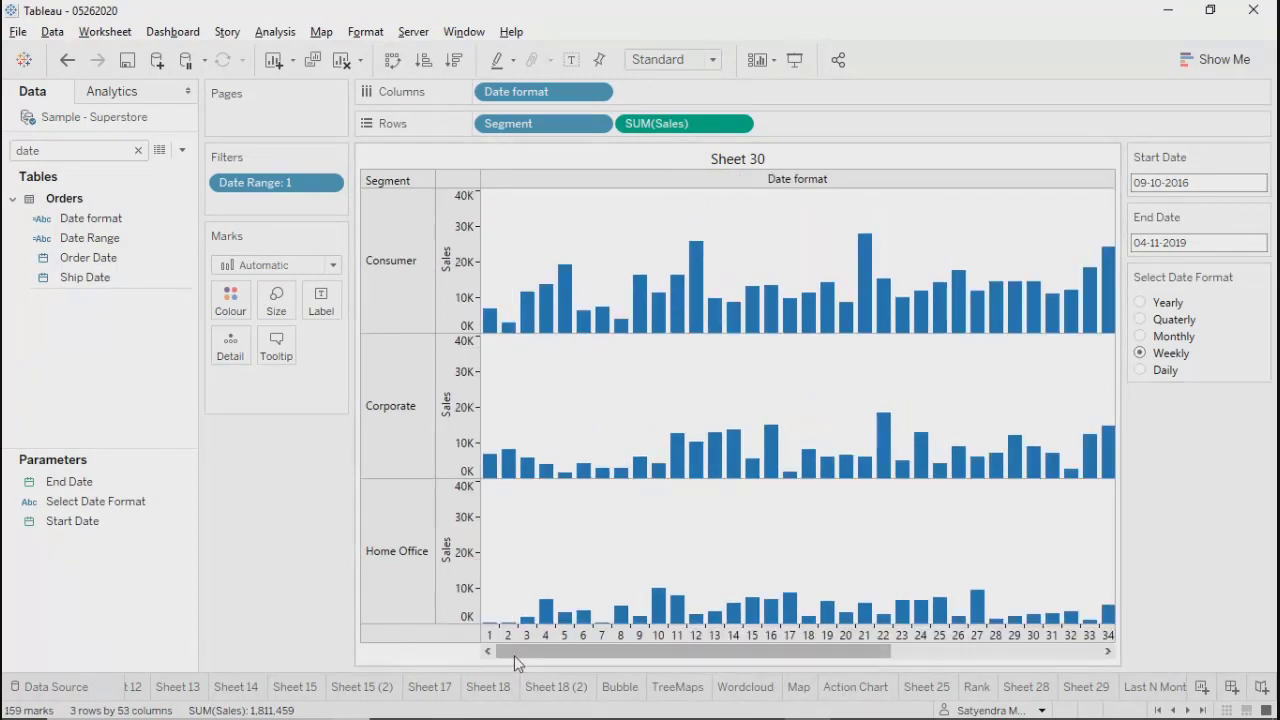
drag(517, 651, 824, 649)
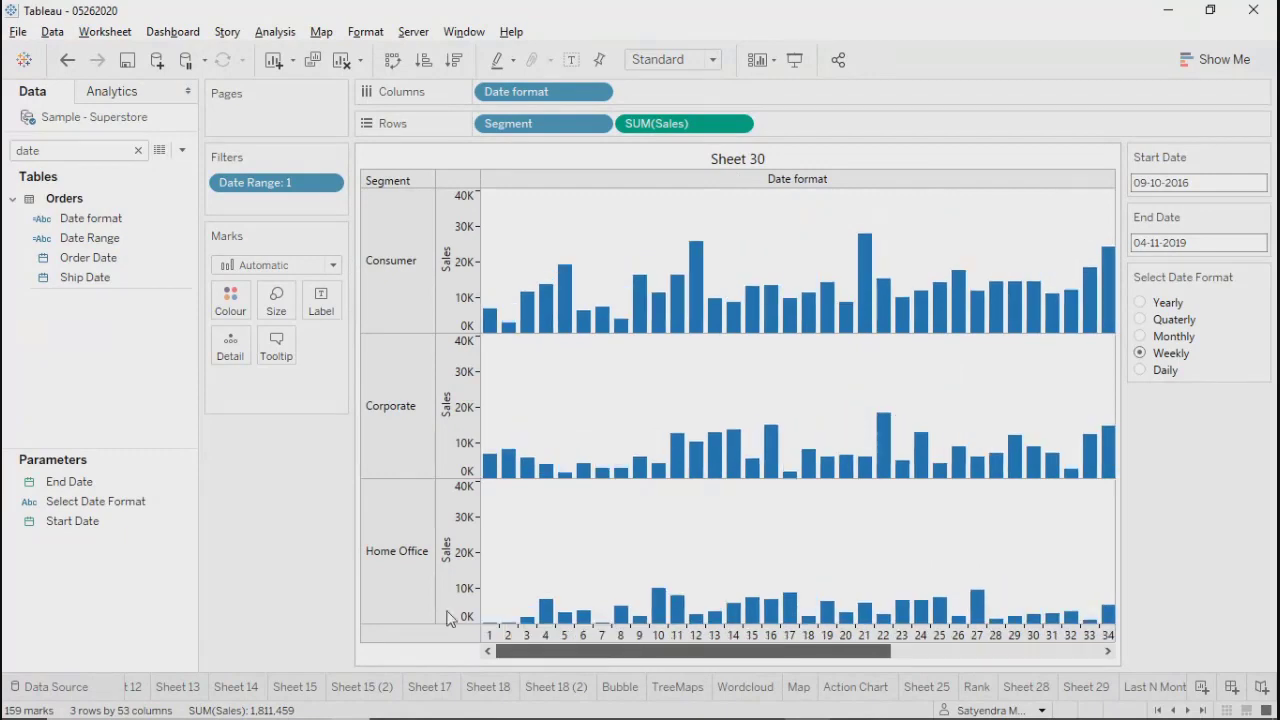
click(1141, 371)
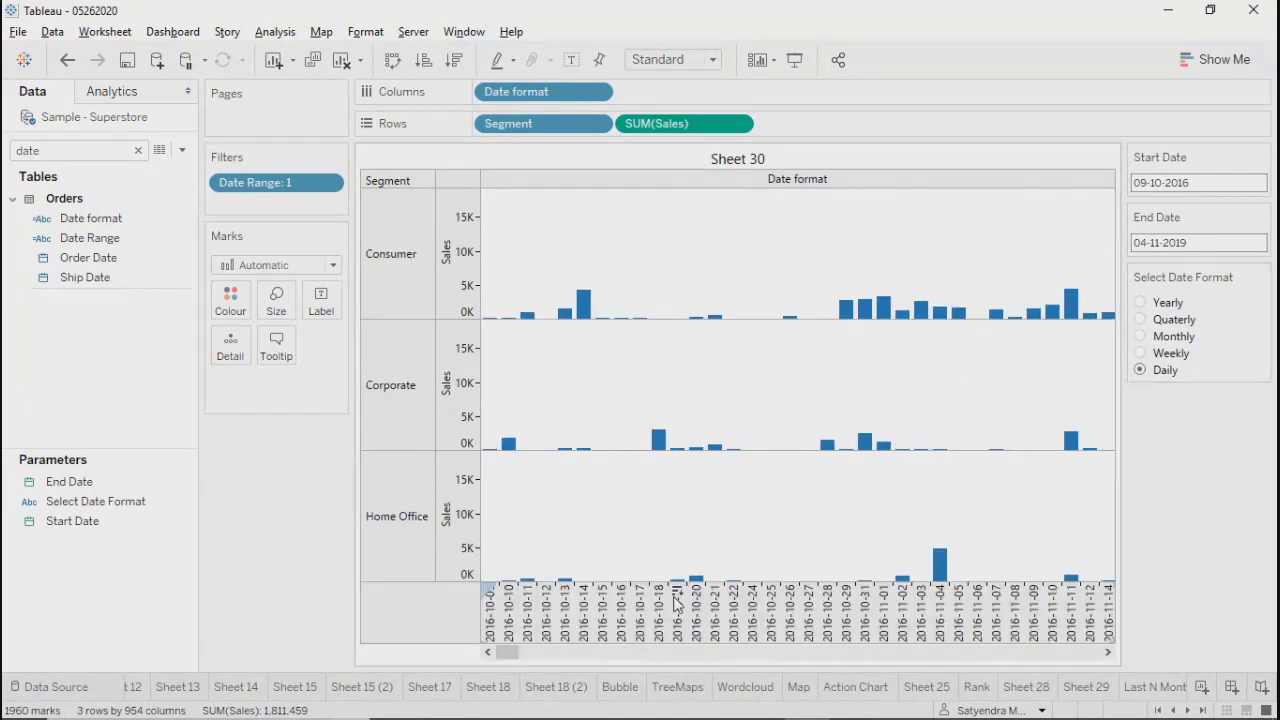
drag(545, 653, 1083, 597)
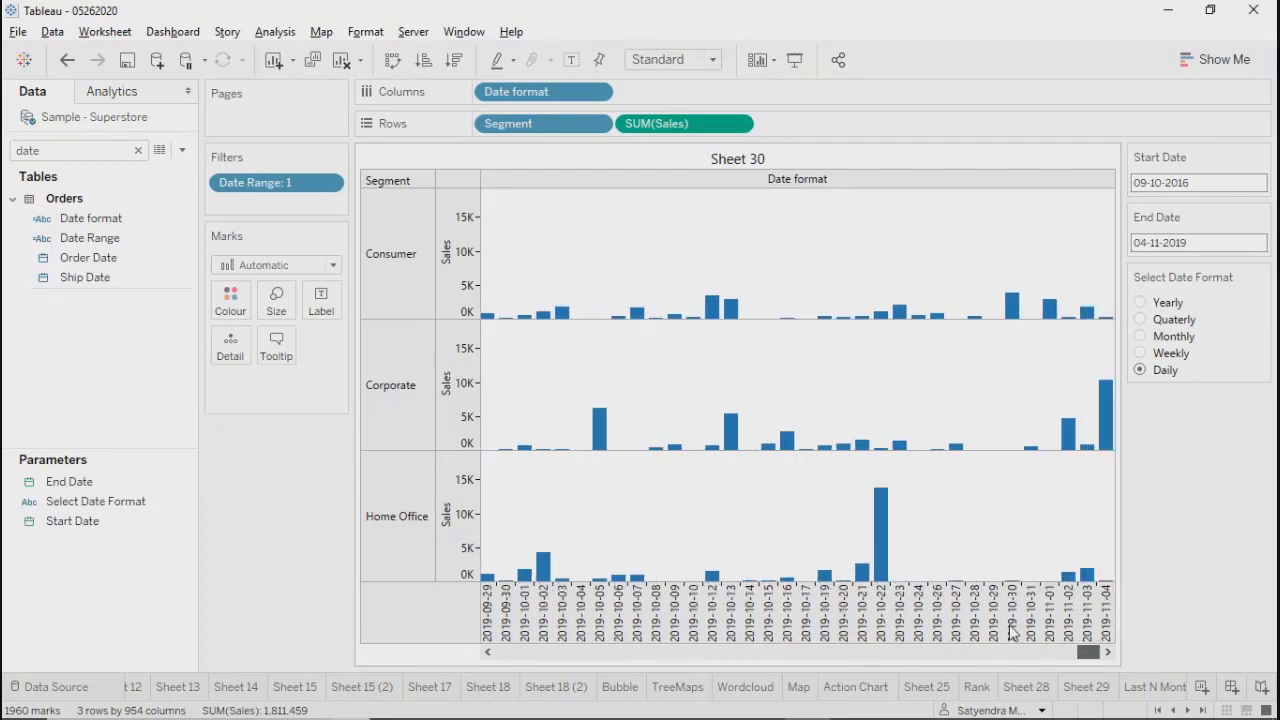
drag(1078, 652, 472, 632)
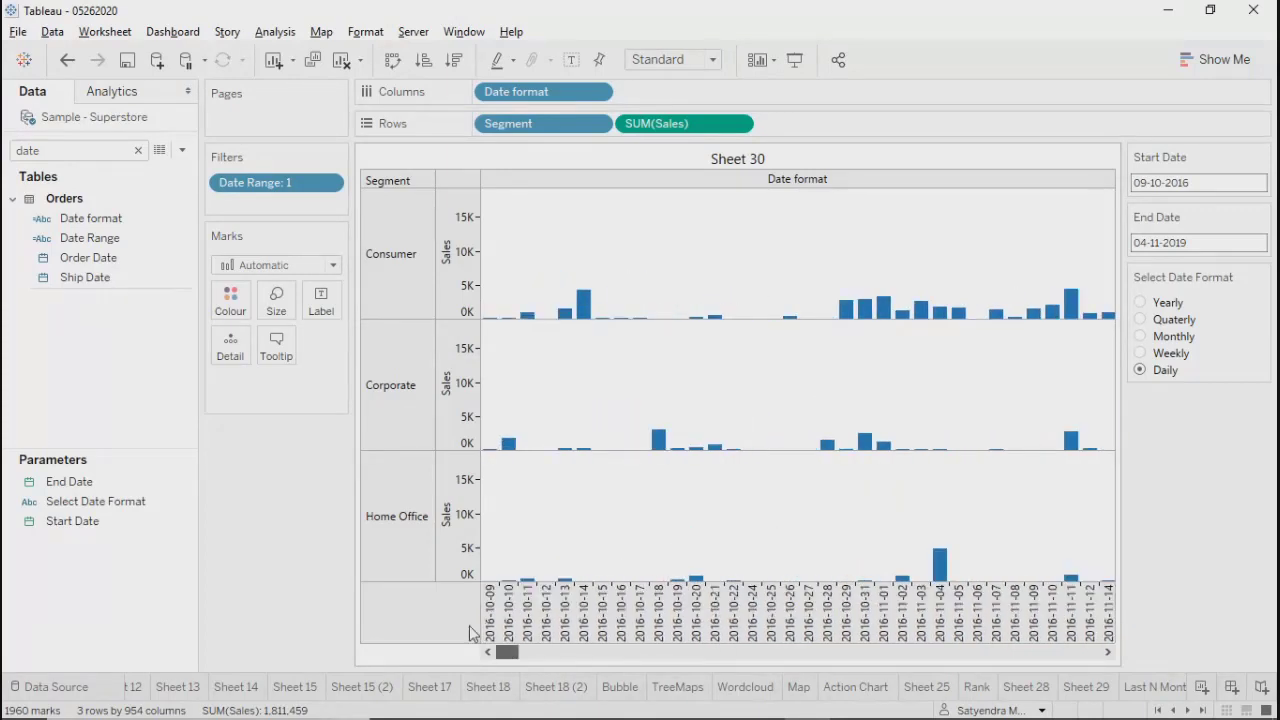
Step: Compare the chart at Weekly, Monthly and Quaterly level, inspect the Corporate quarter bars, and return Select Date Format to Weekly
click(1141, 353)
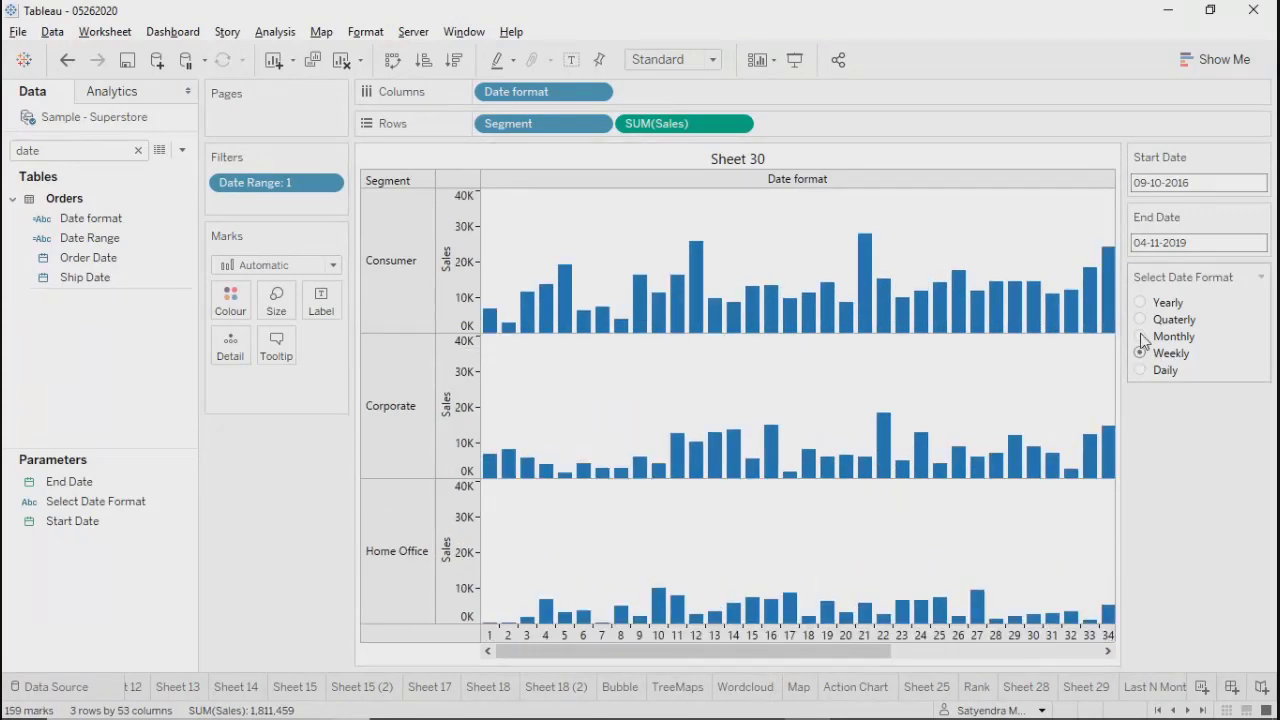
click(1141, 337)
click(1141, 320)
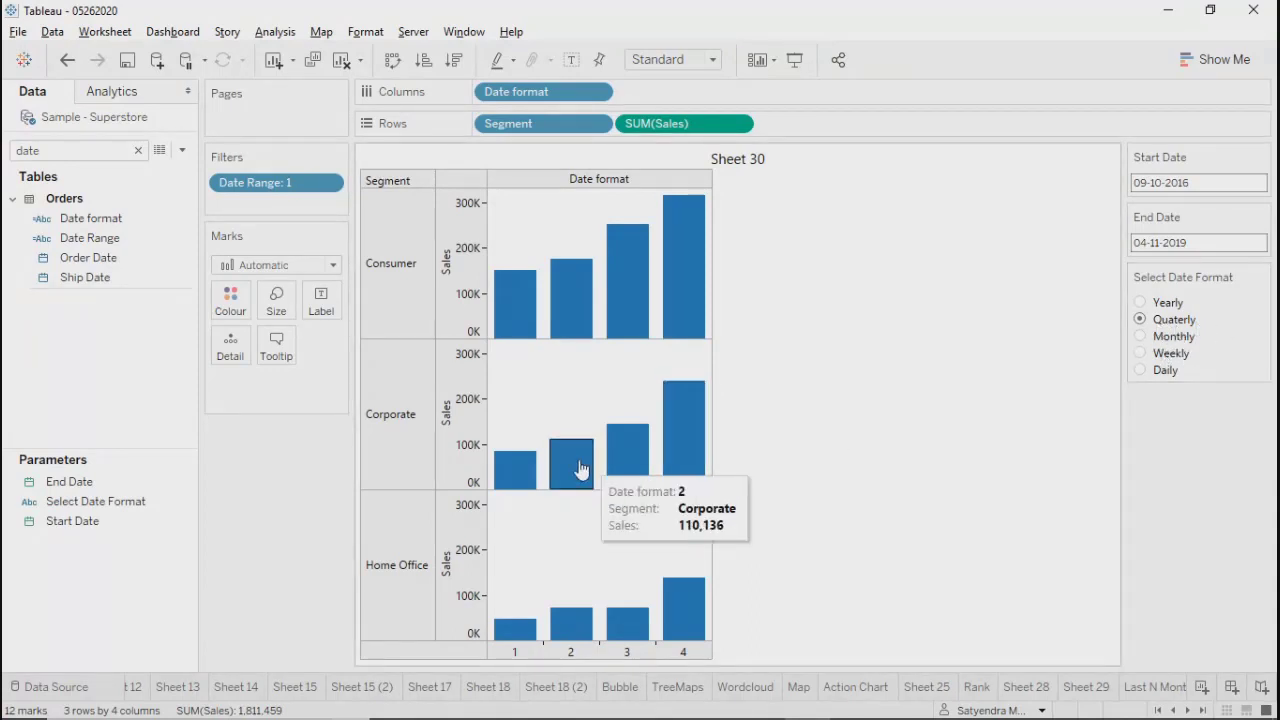
mouse_move(670, 470)
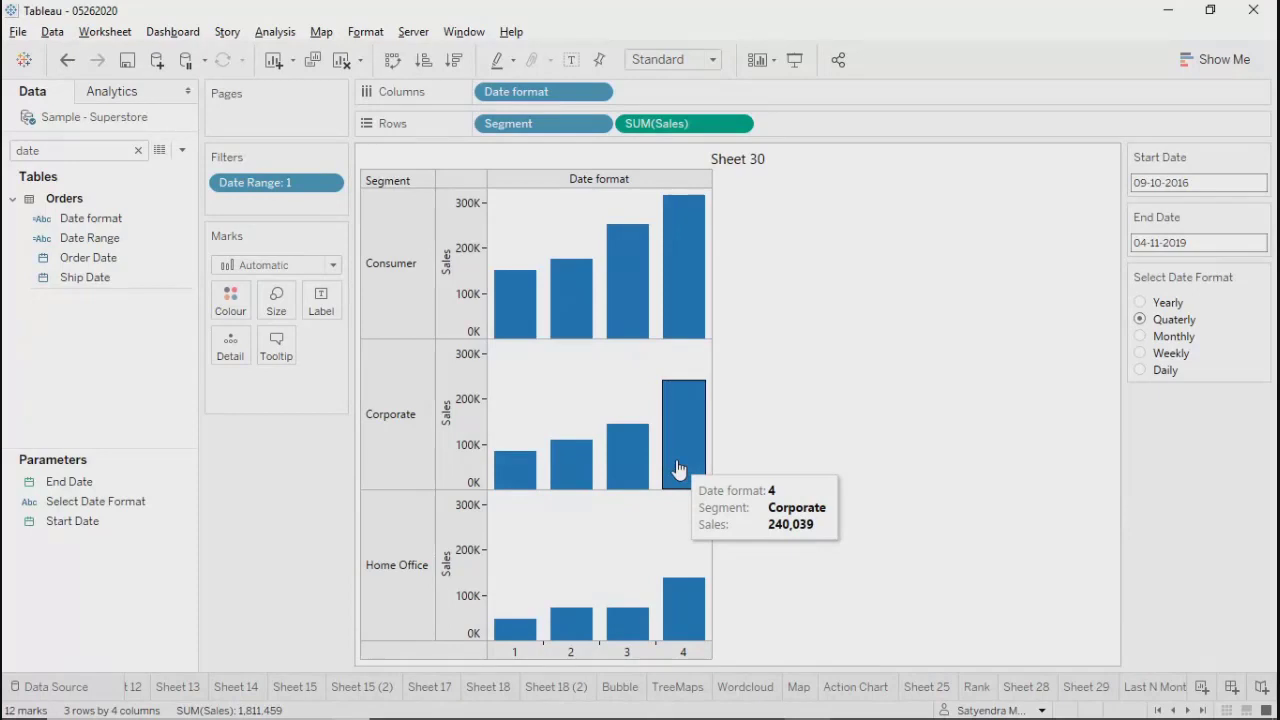
click(1144, 338)
click(1142, 355)
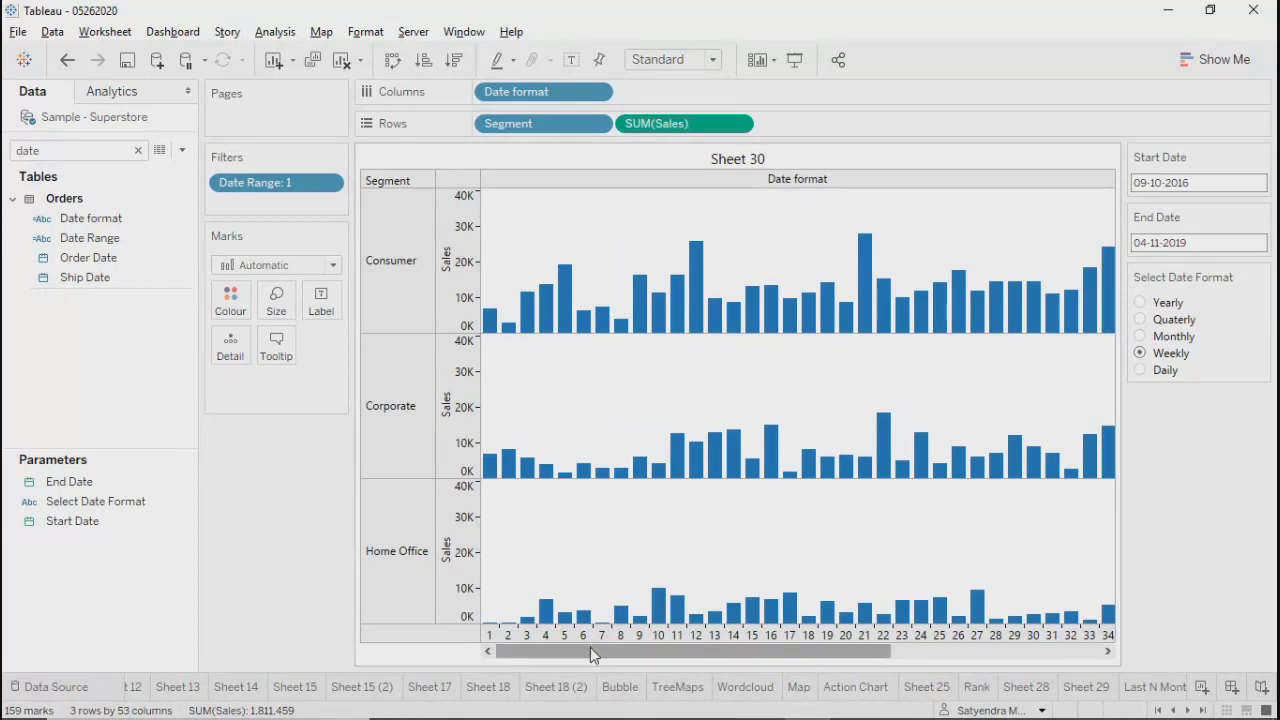
drag(590, 647, 705, 656)
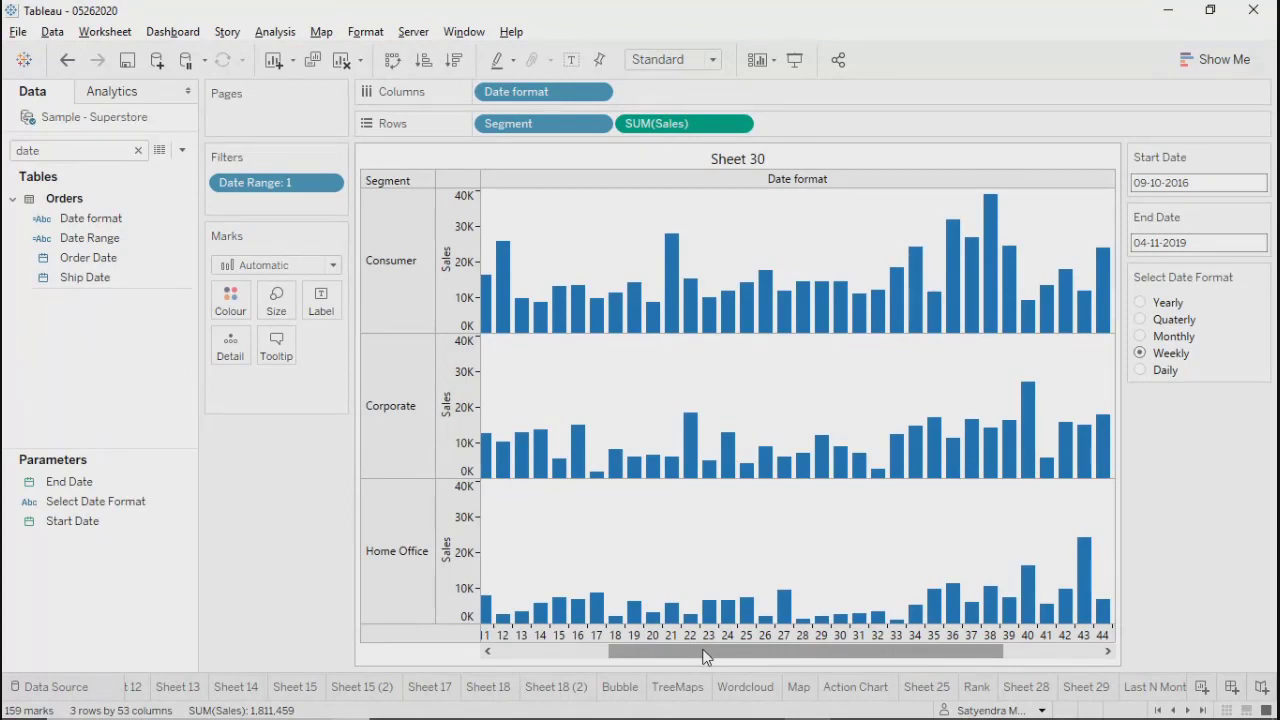
Step: Set the Start Date parameter to 22-02-2017
click(1212, 189)
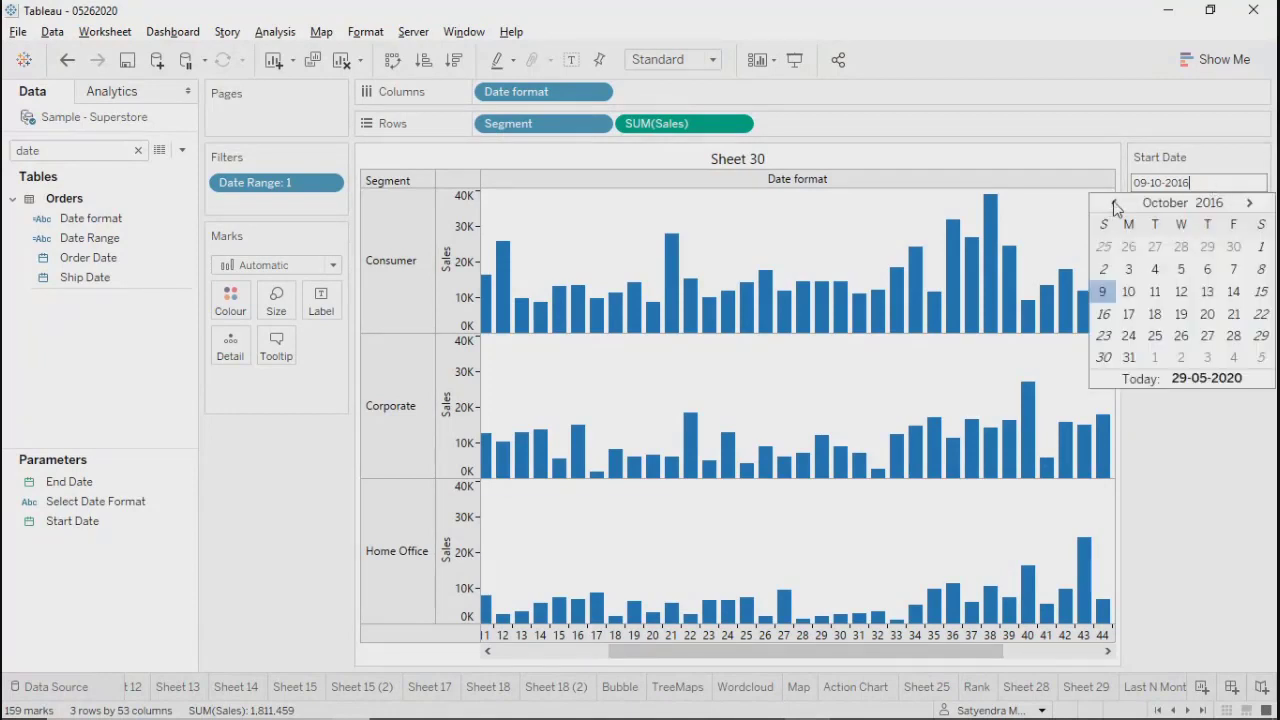
click(1249, 207)
click(1249, 207)
click(1250, 207)
click(1250, 207)
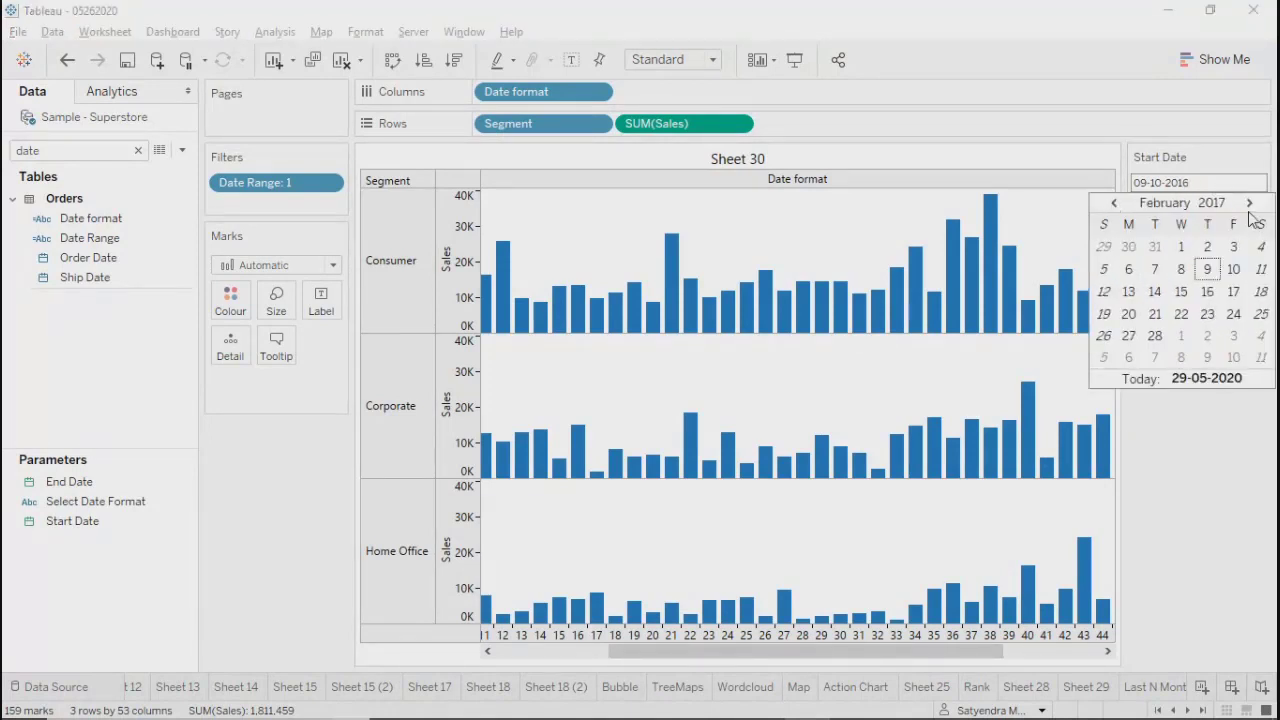
click(1183, 314)
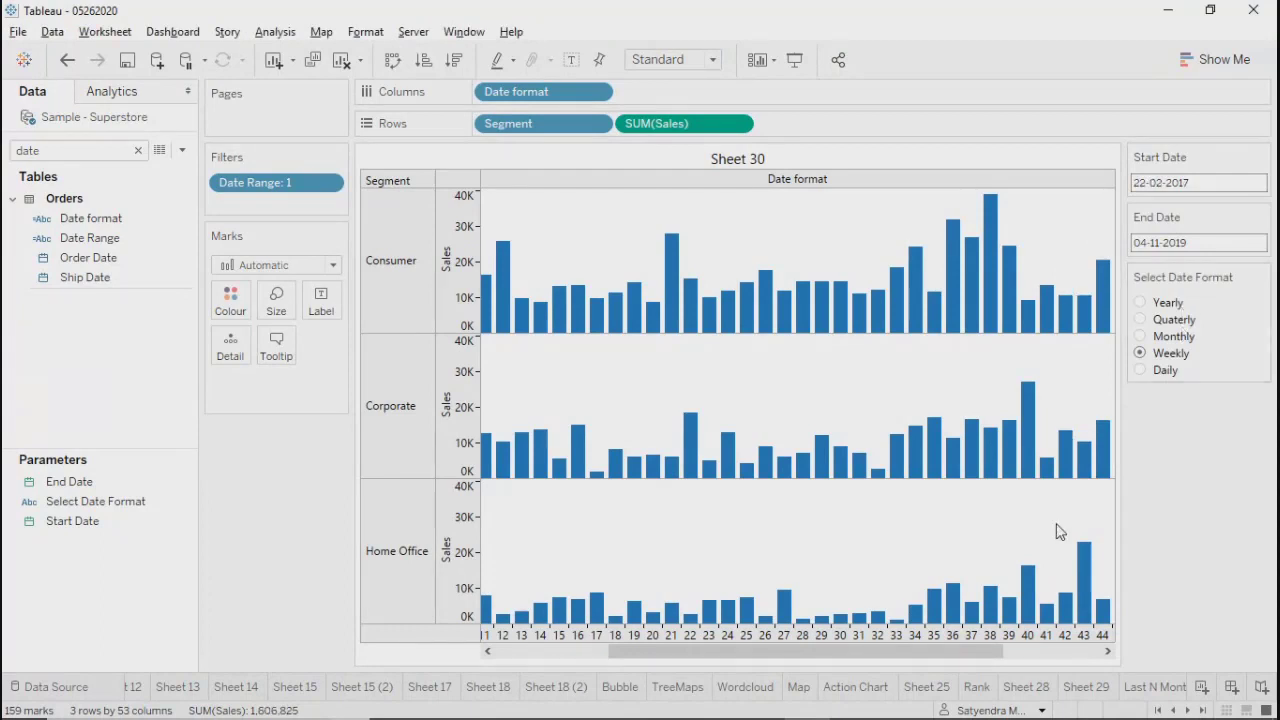
Step: Switch Select Date Format through Monthly to Yearly and inspect the 2017 Home Office bar
click(1146, 338)
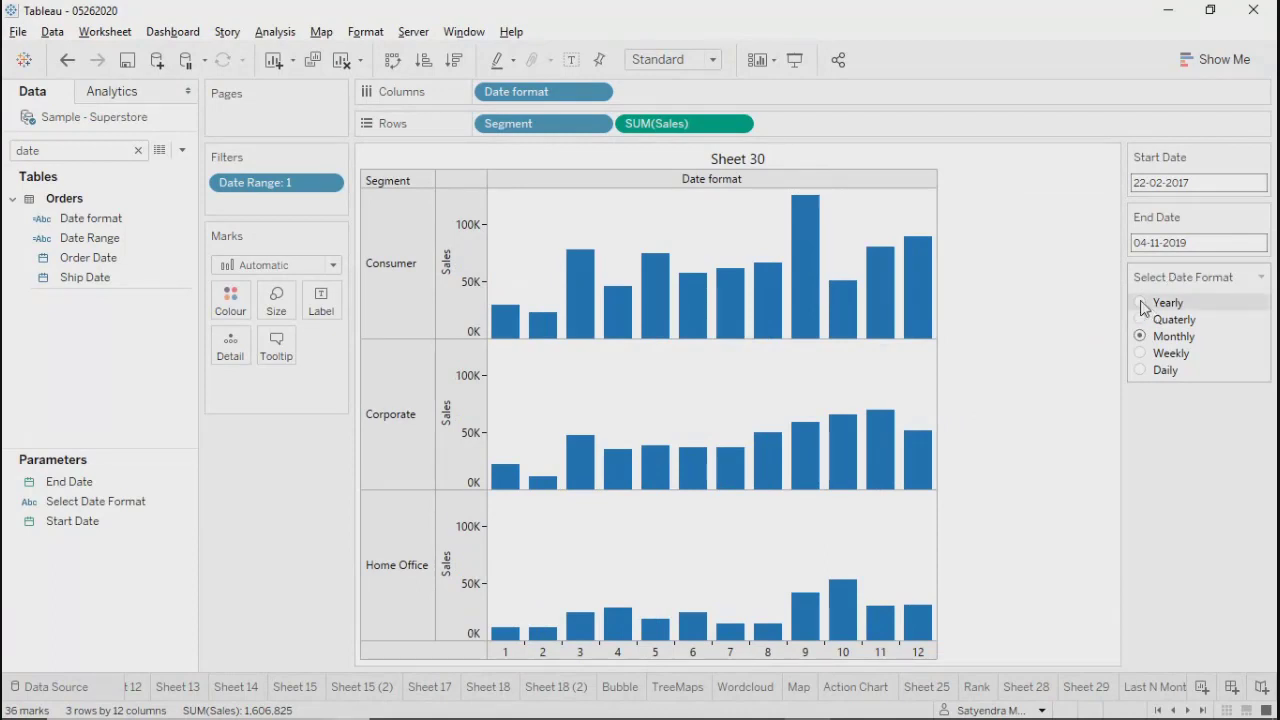
click(1140, 302)
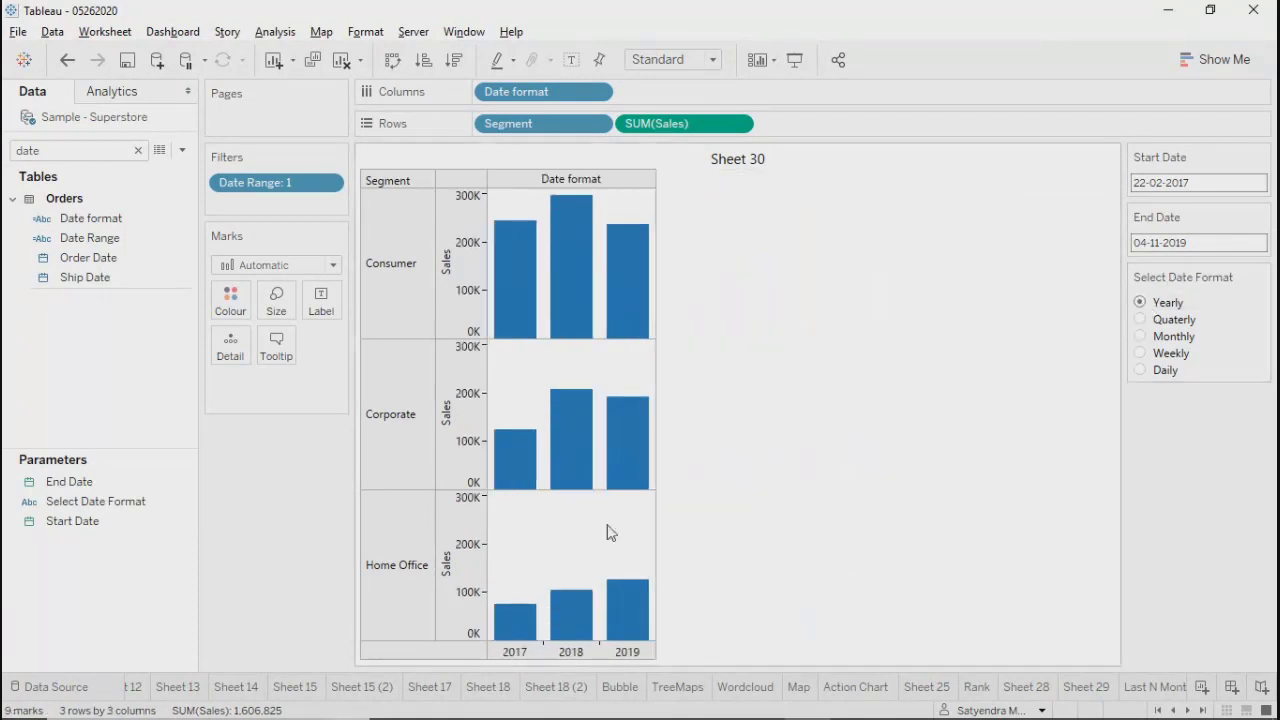
mouse_move(540, 632)
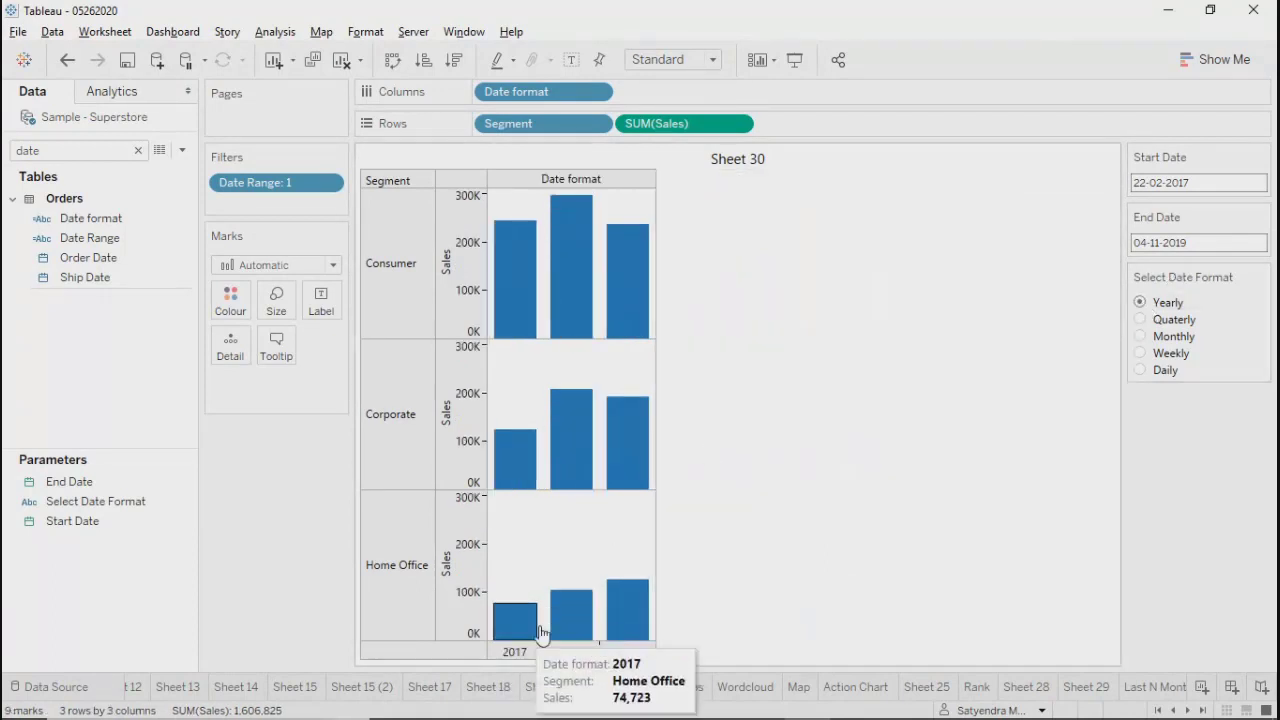
Step: Set the Start Date parameter to 13-06-2017
click(1206, 183)
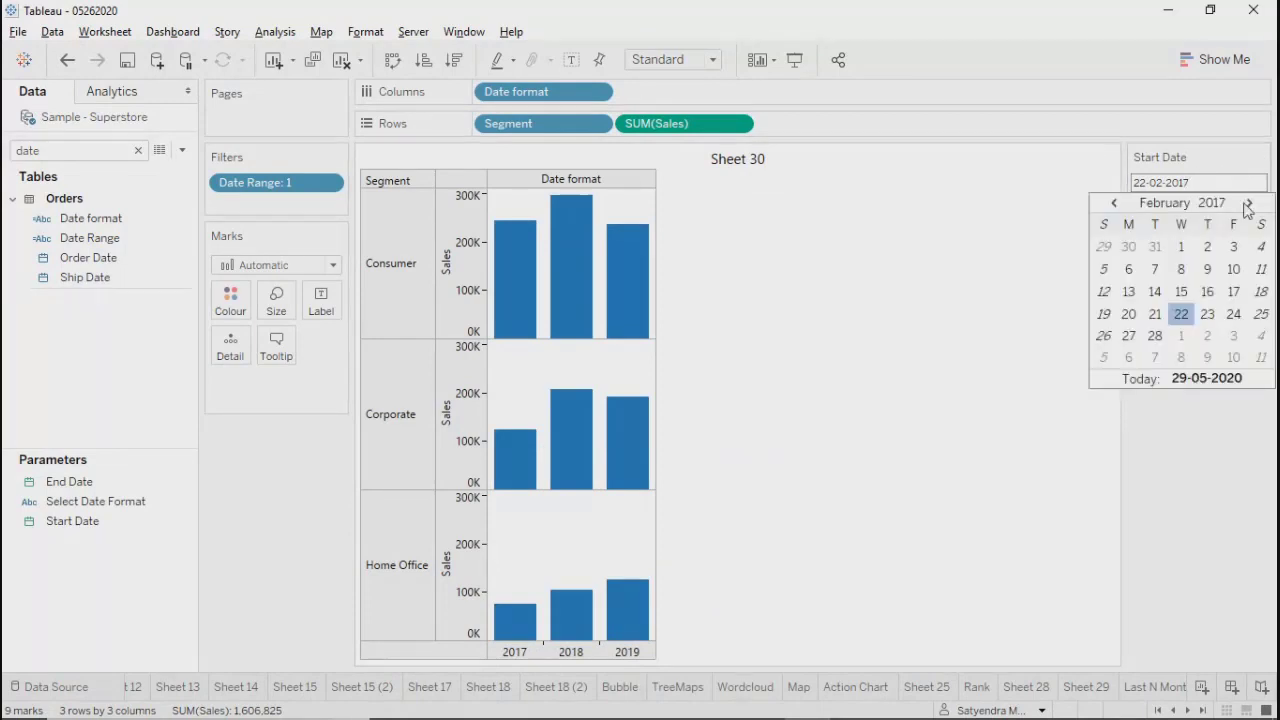
click(1250, 203)
click(1250, 203)
click(1250, 203)
click(1250, 203)
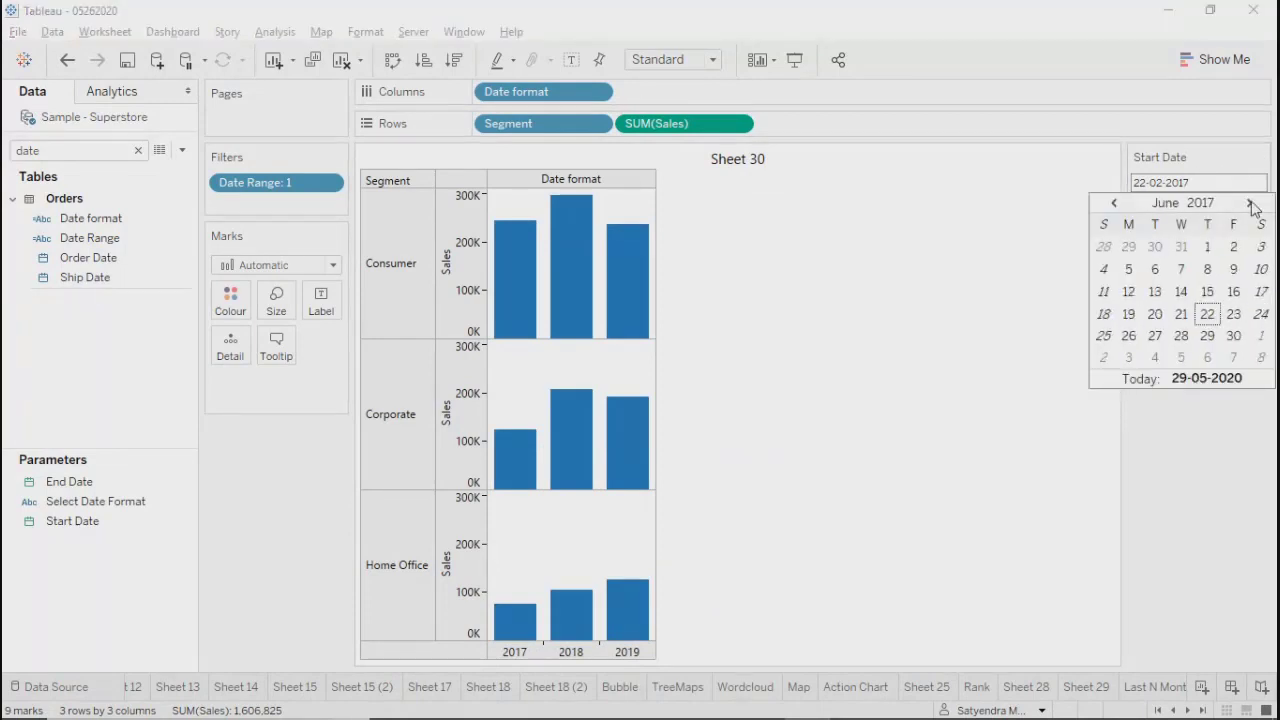
click(1160, 294)
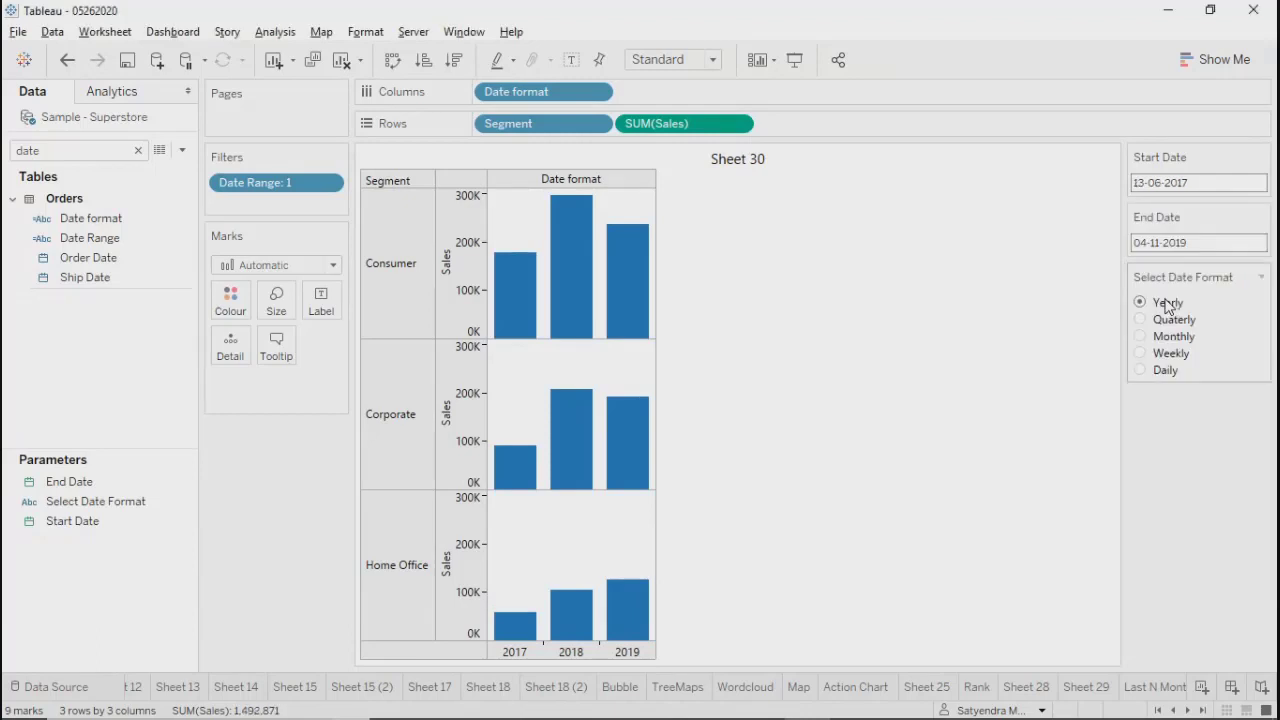
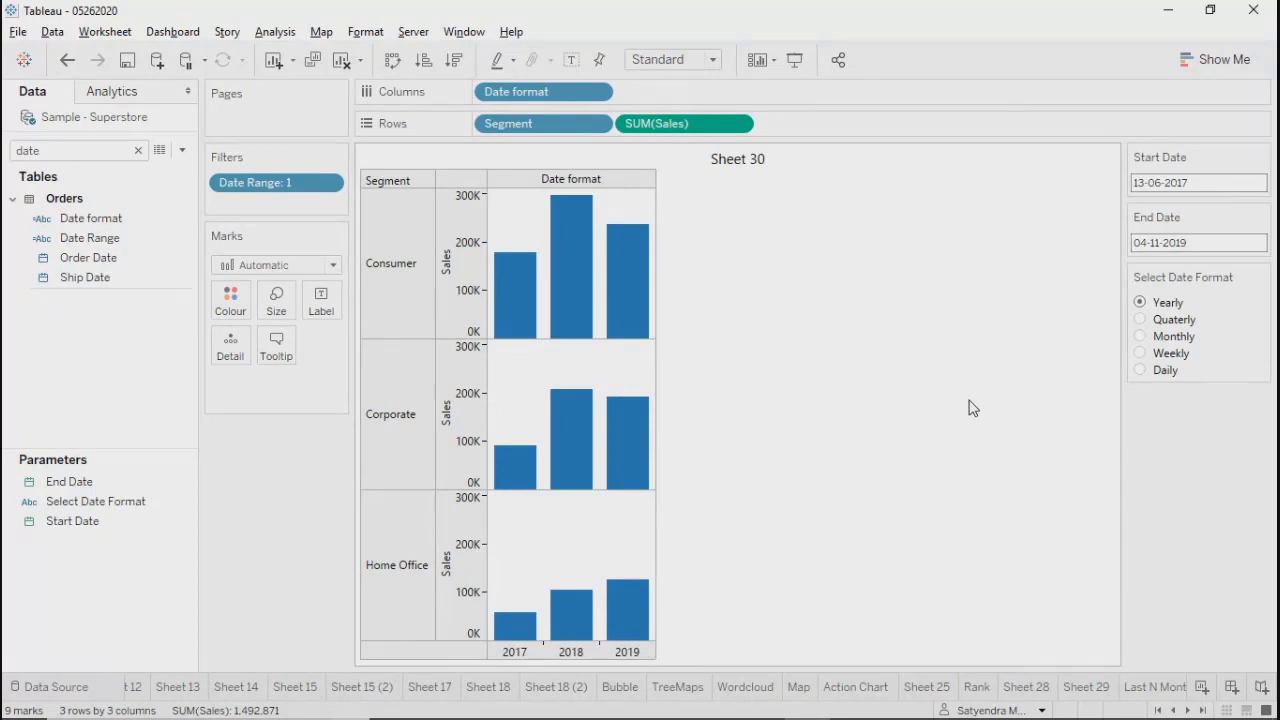
Step: Reopen the Date format calculation and prefix the Quaterly branch's result with str(YEAR([Order Date]))+ '-'+ ahead of the quarter
right_click(104, 222)
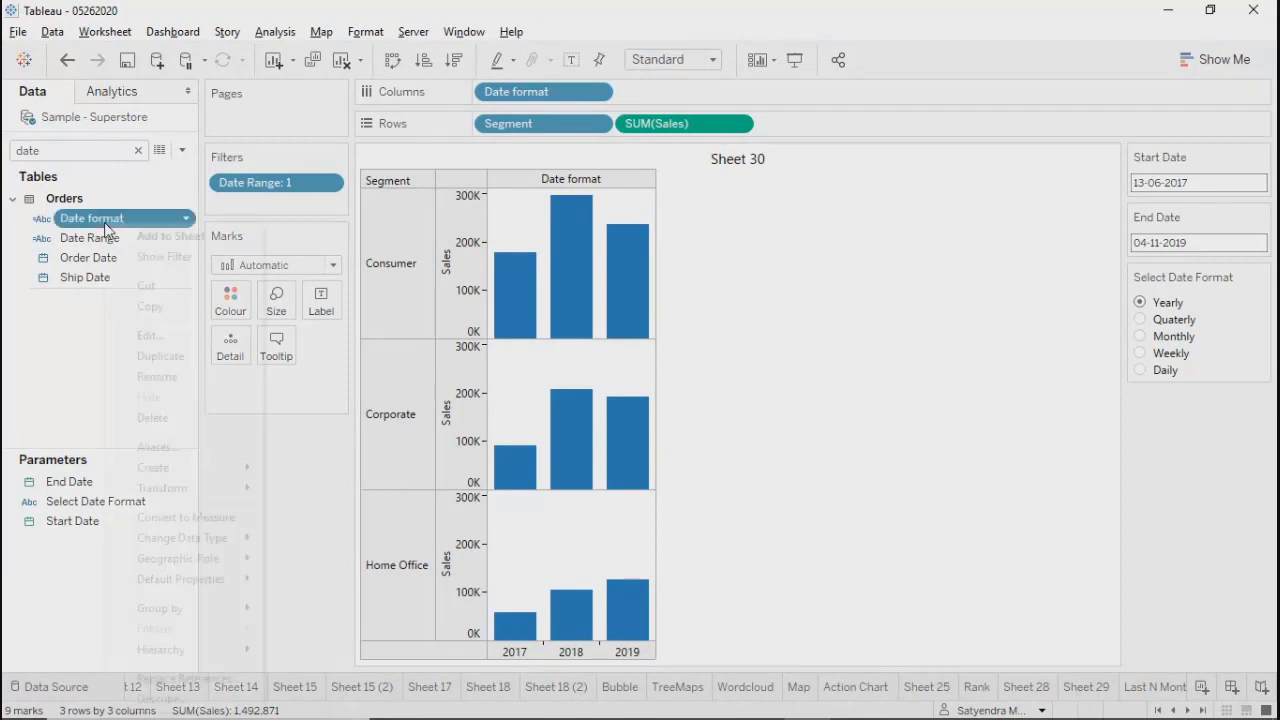
click(155, 335)
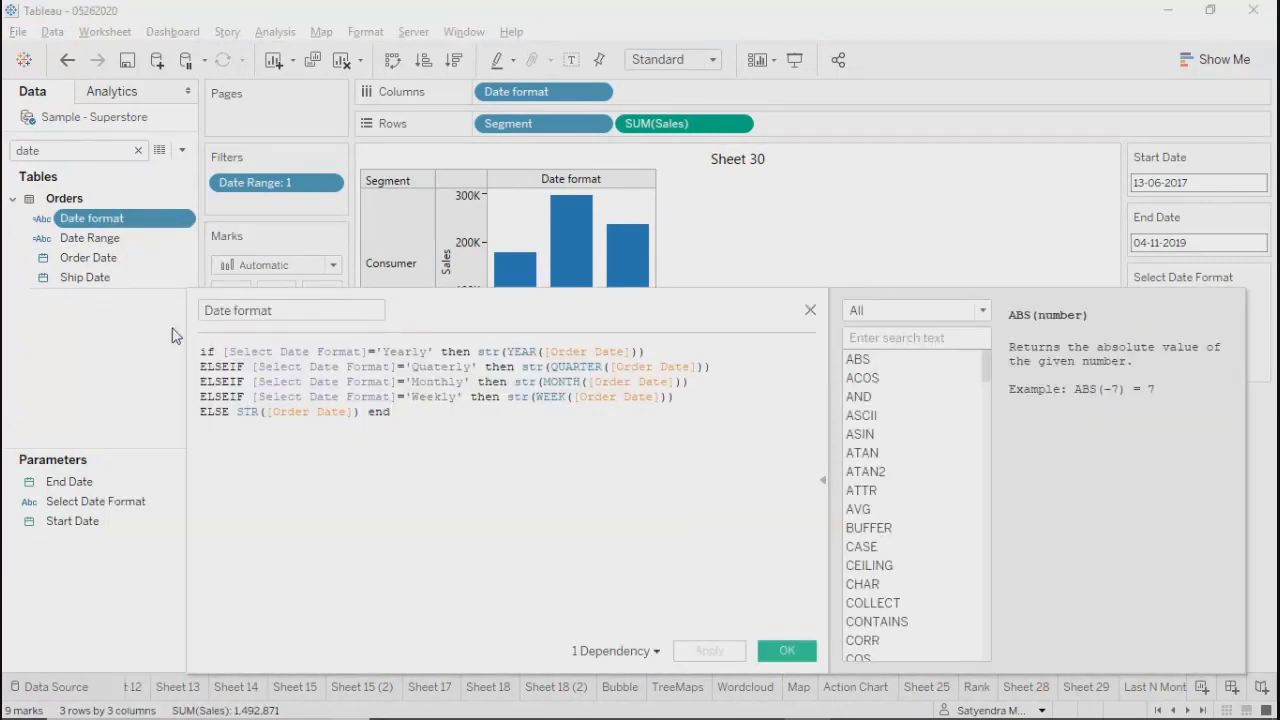
drag(498, 312, 498, 310)
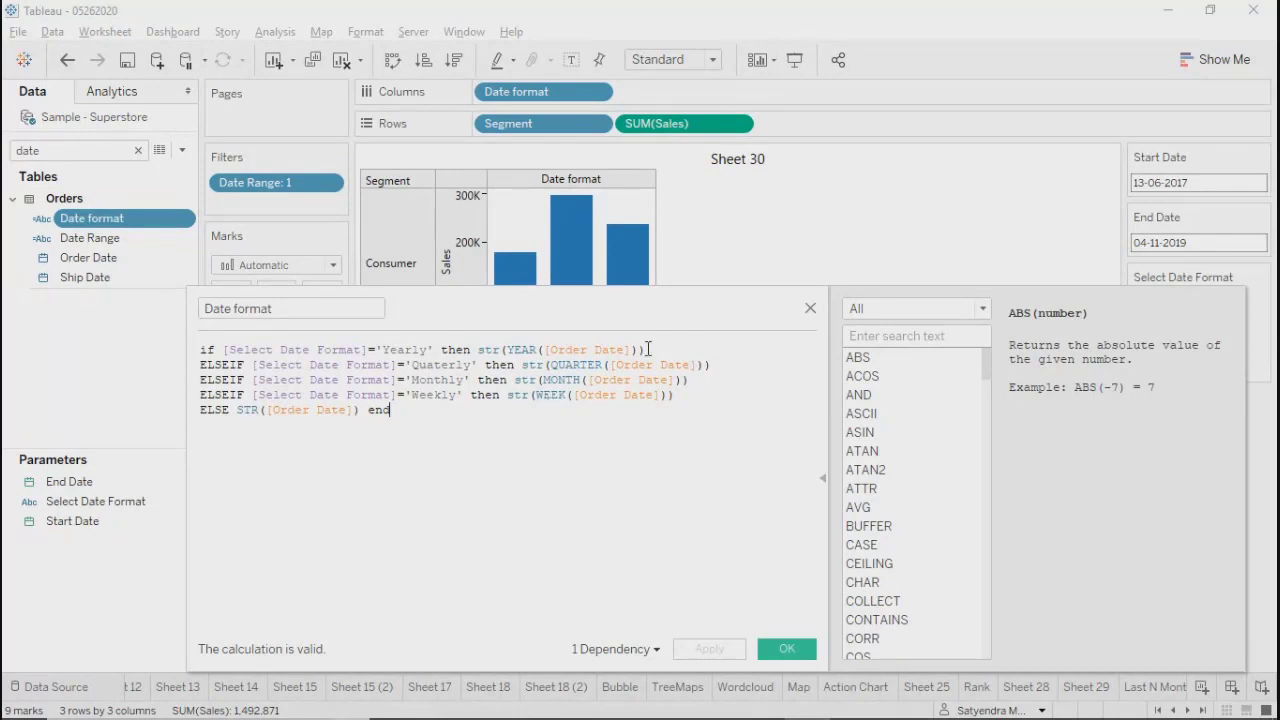
drag(647, 349, 477, 351)
key(ctrl+c)
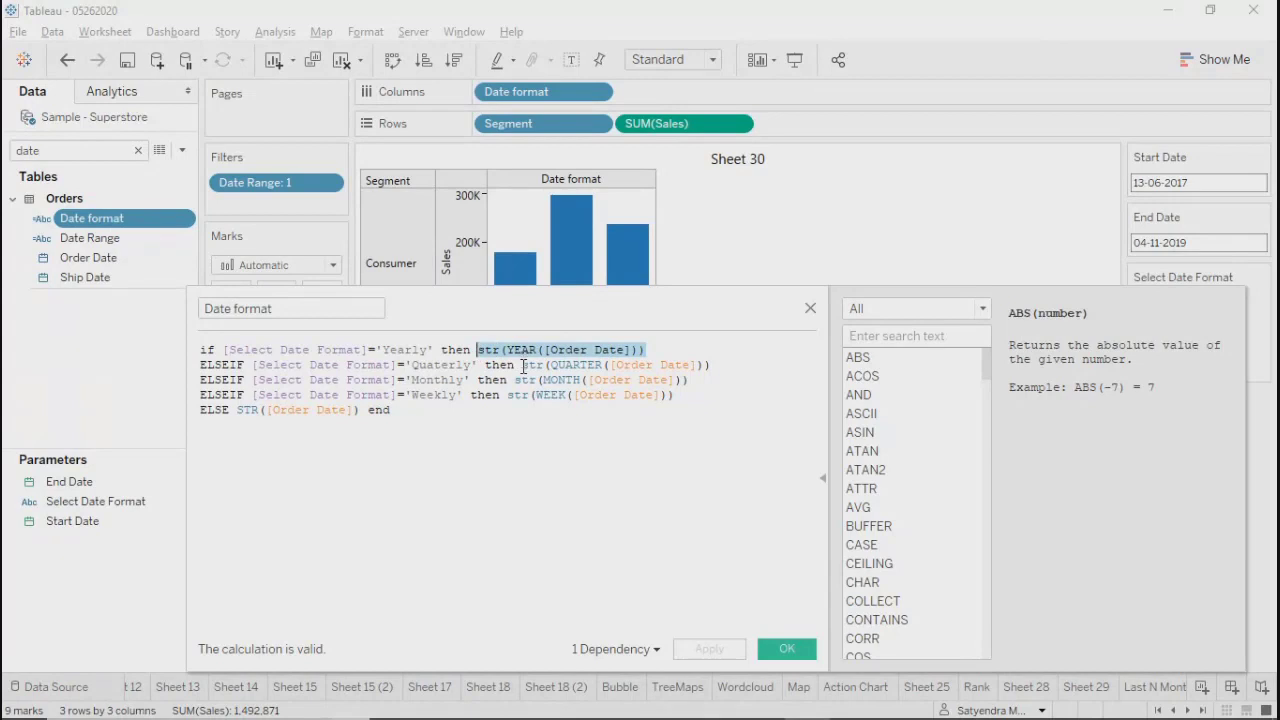
click(524, 365)
key(ctrl+v)
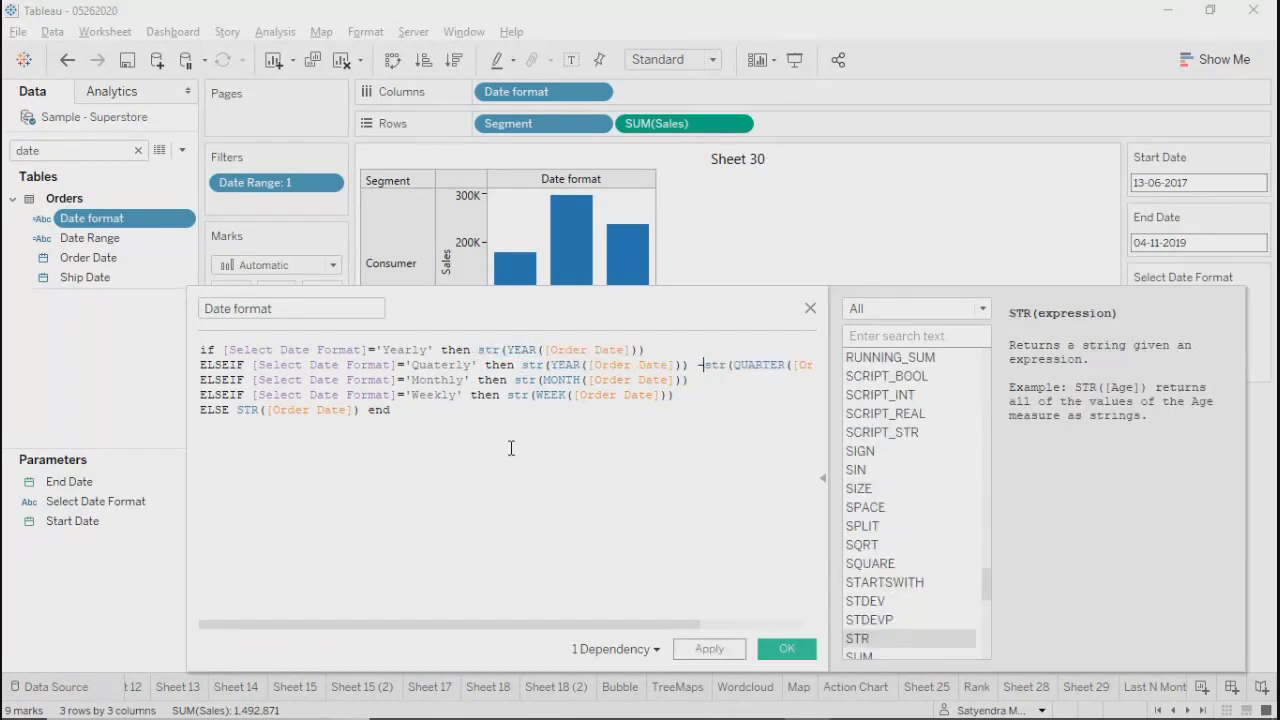
key(BackSpace)
text(+ ')
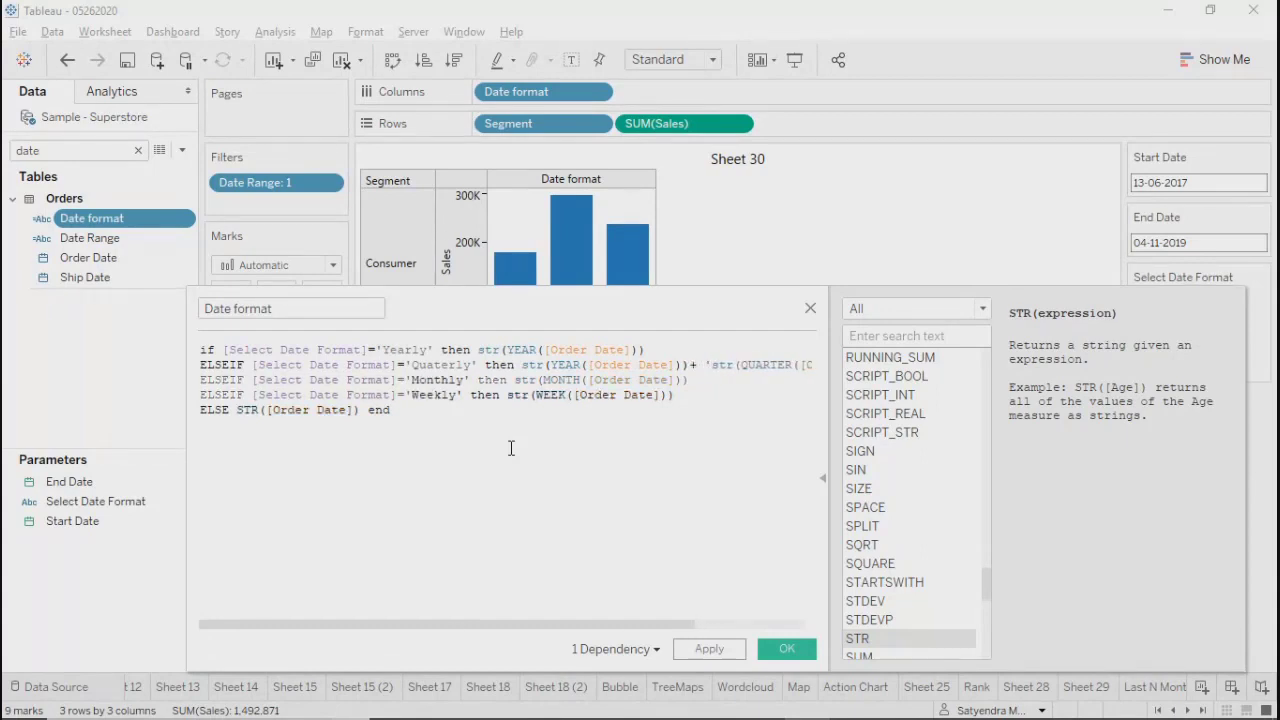
text(-'+)
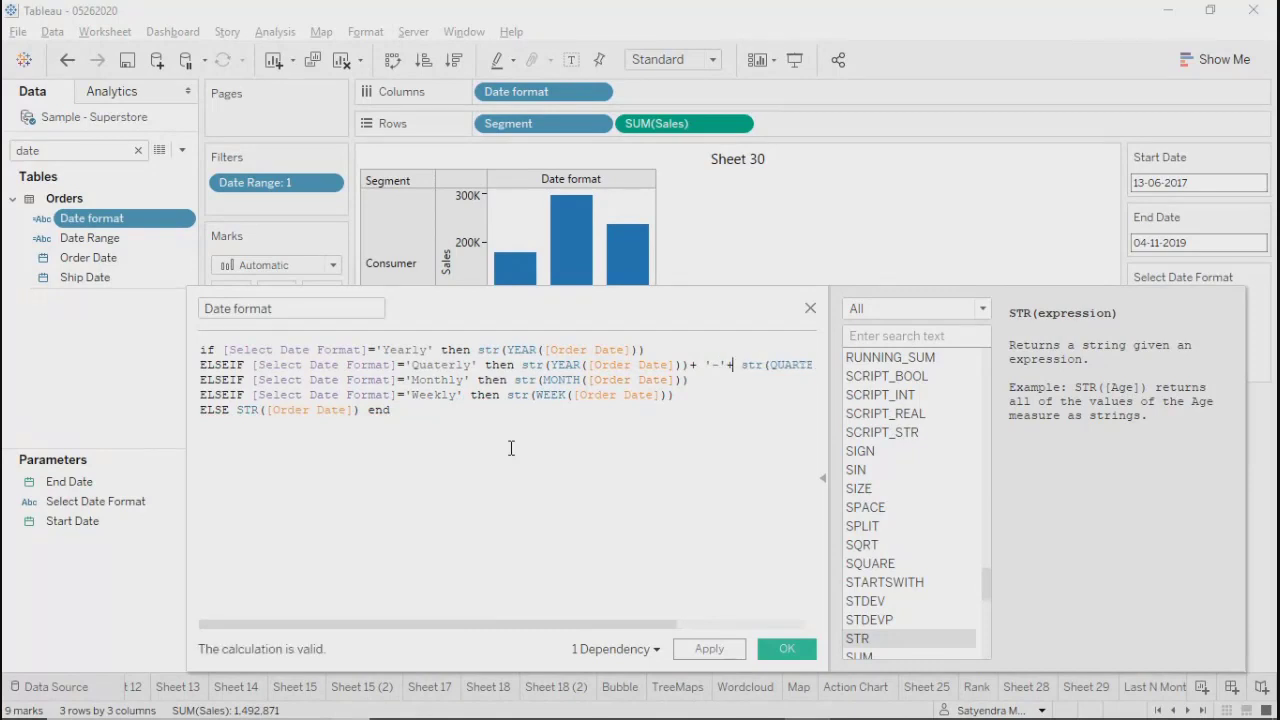
Step: Copy the year prefix str(YEAR([Order Date]))+ '-'+ from the Quaterly branch and insert it ahead of the Monthly branch's str(MONTH([Order Date]))
key(shift+Left)
key(shift+Left)
key(shift+Left)
key(shift+Left)
key(shift+Left)
key(shift+Left)
key(shift+Left)
key(shift+Left)
key(shift+Left)
key(shift+Left)
key(shift+Left)
key(shift+Left)
key(shift+Left)
key(shift+Left)
key(shift+Left)
key(shift+Left)
key(shift+Left)
key(shift+Left)
key(shift+Left)
key(shift+Left)
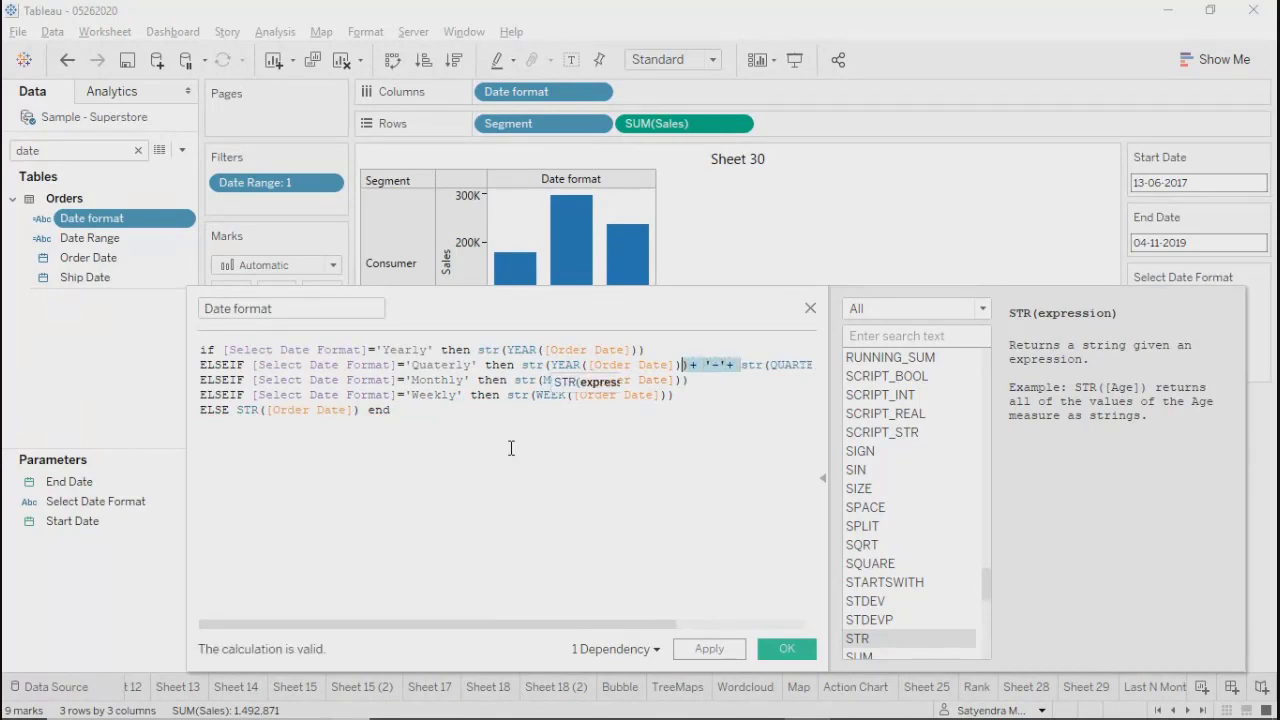
key(shift+Left)
key(shift+Left)
key(shift+Left)
key(shift+Left)
key(shift+Left)
key(shift+Left)
key(shift+Left)
key(shift+Left)
key(shift+Left)
key(shift+Left)
key(ctrl+c)
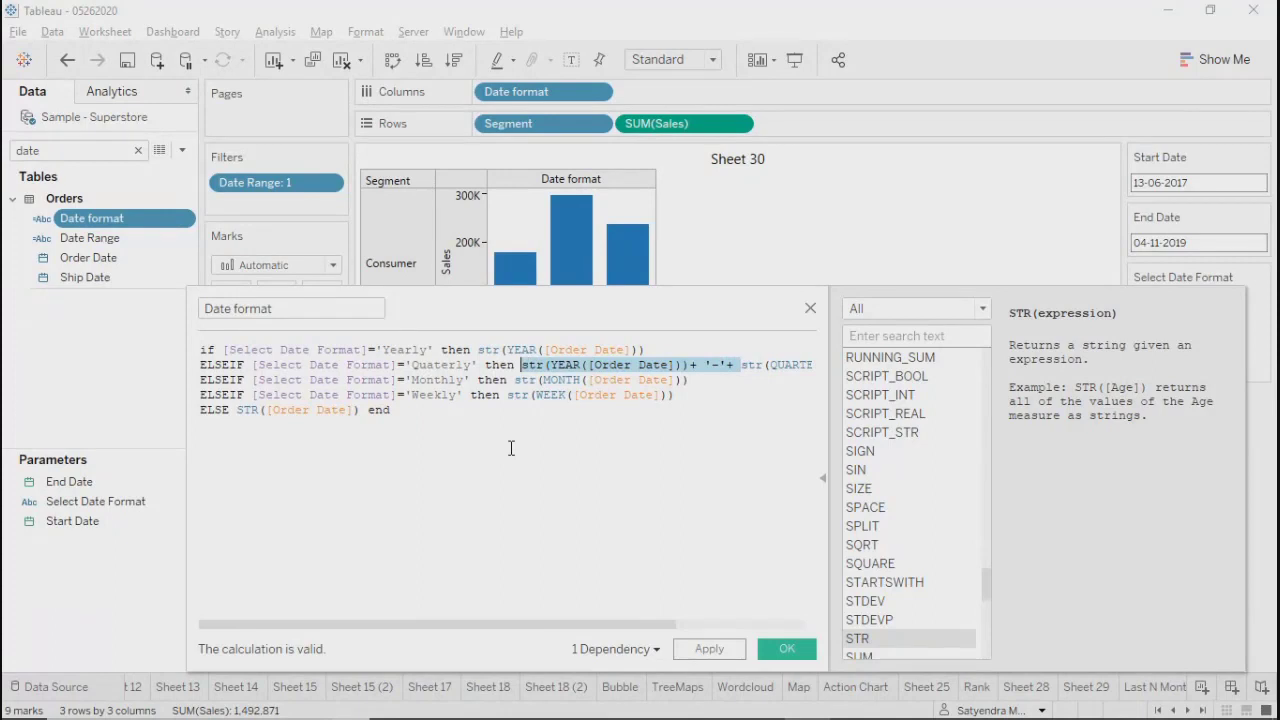
click(513, 380)
key(ctrl+v)
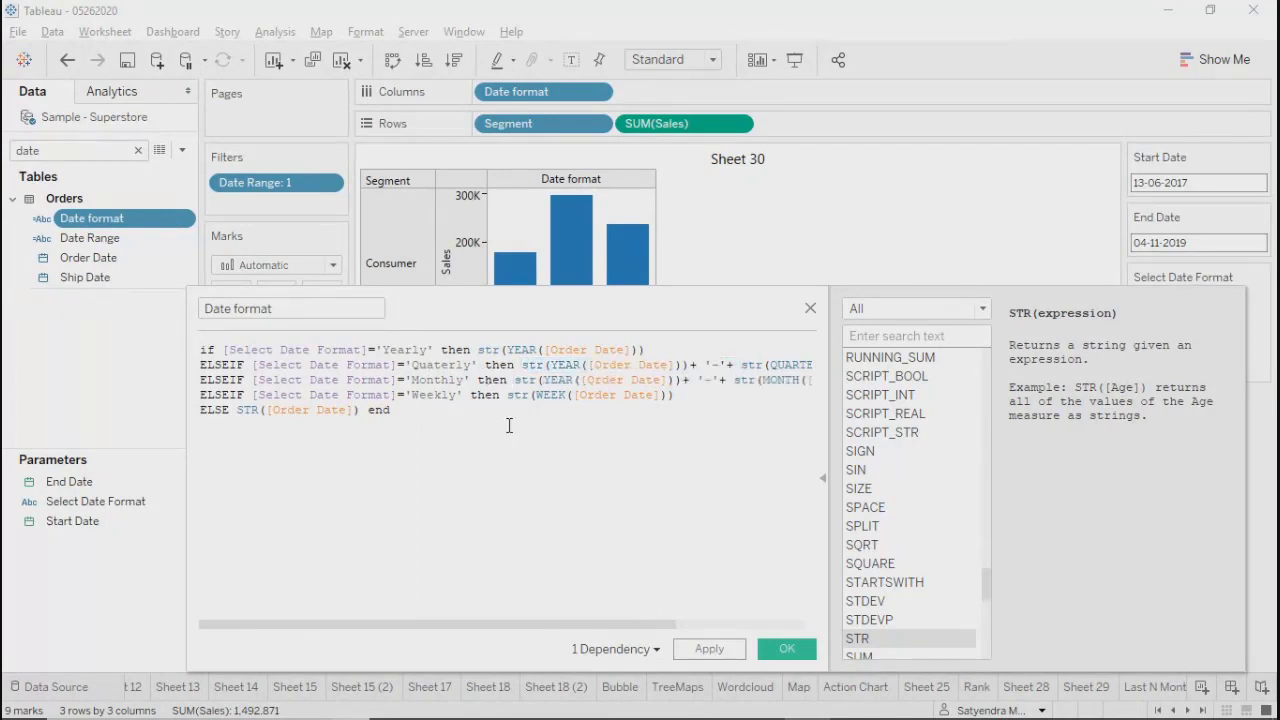
Step: Insert the same year prefix ahead of the Weekly branch's str(WEEK([Order Date])), widen the editor to check the full formula, and save the calculation
click(506, 395)
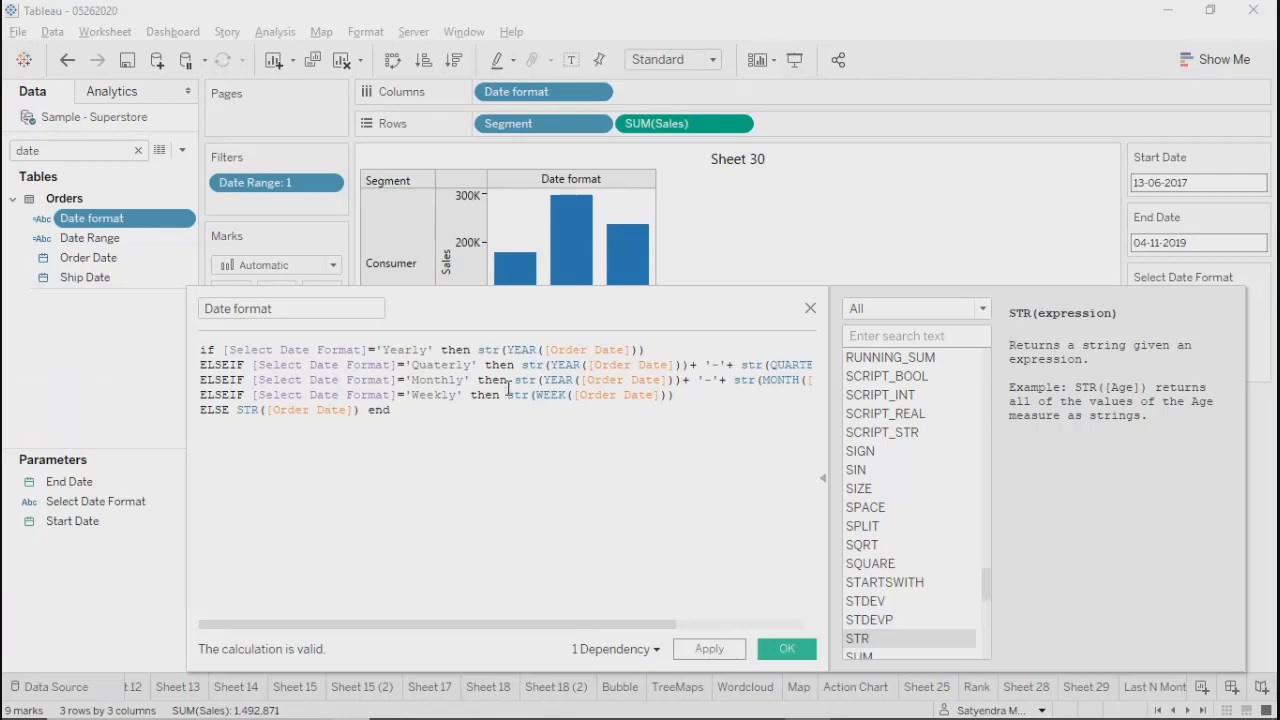
key(ctrl+v)
click(824, 483)
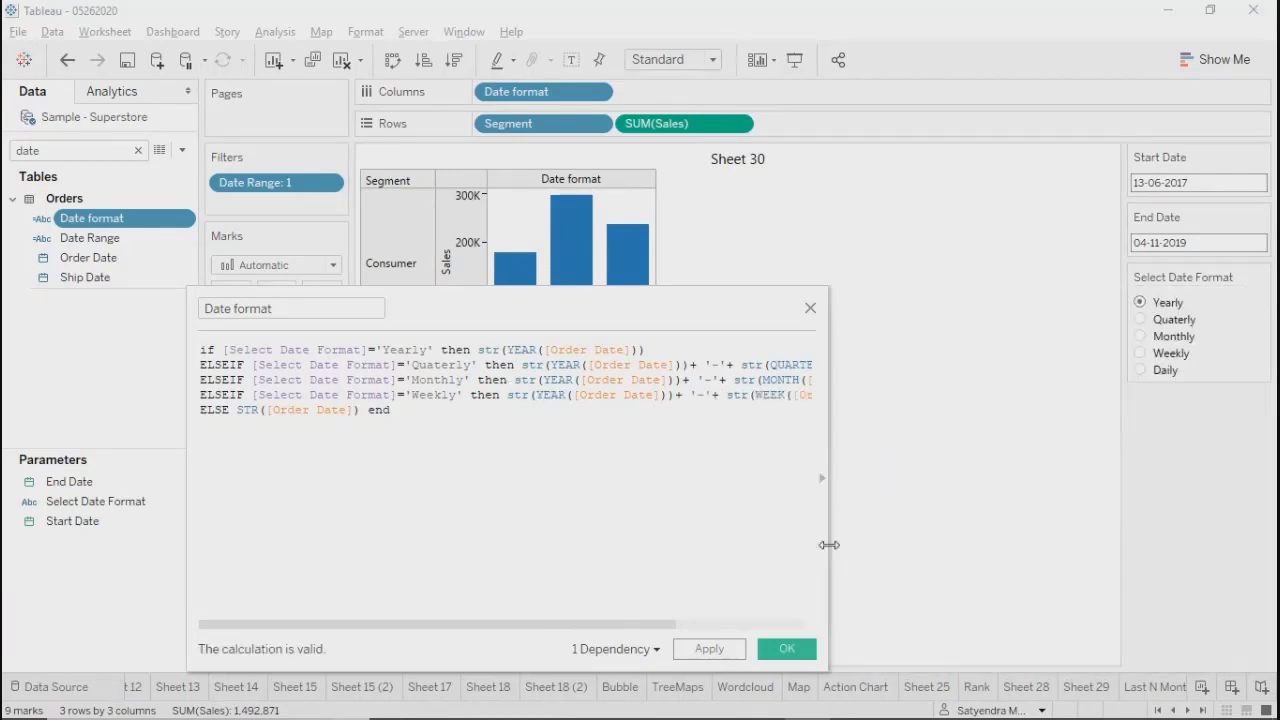
drag(826, 543, 1100, 548)
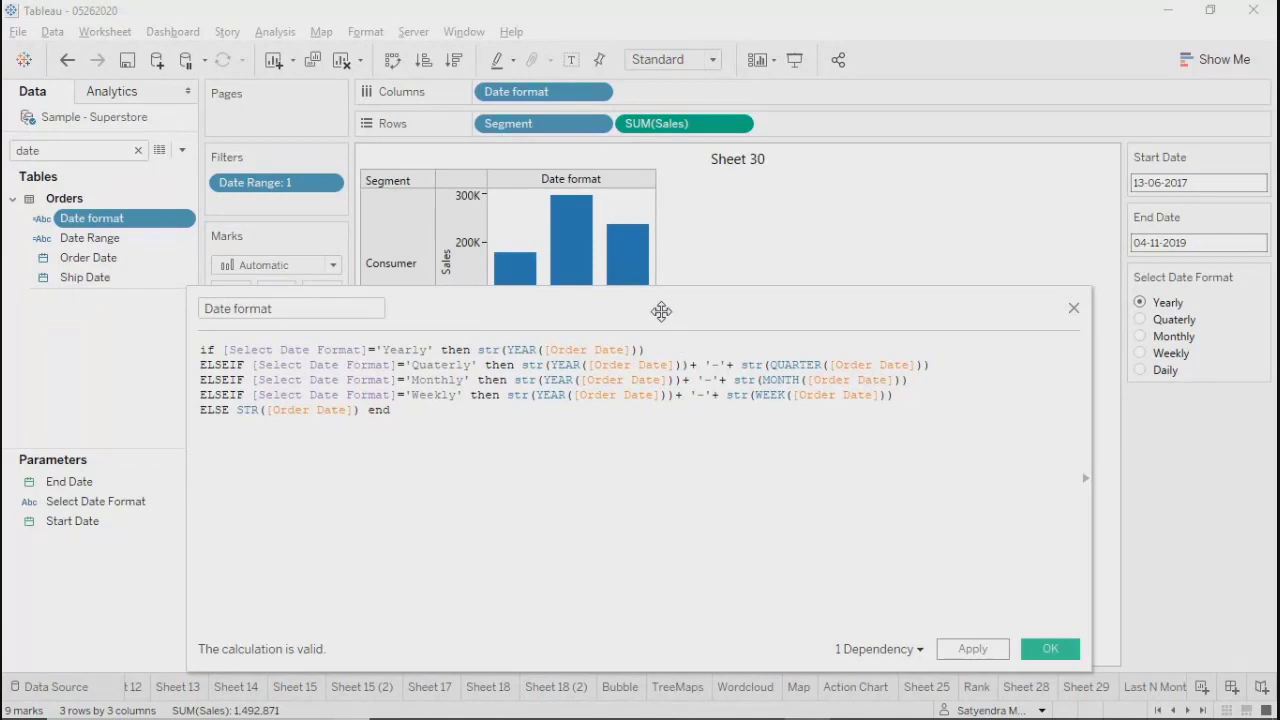
drag(661, 314, 624, 188)
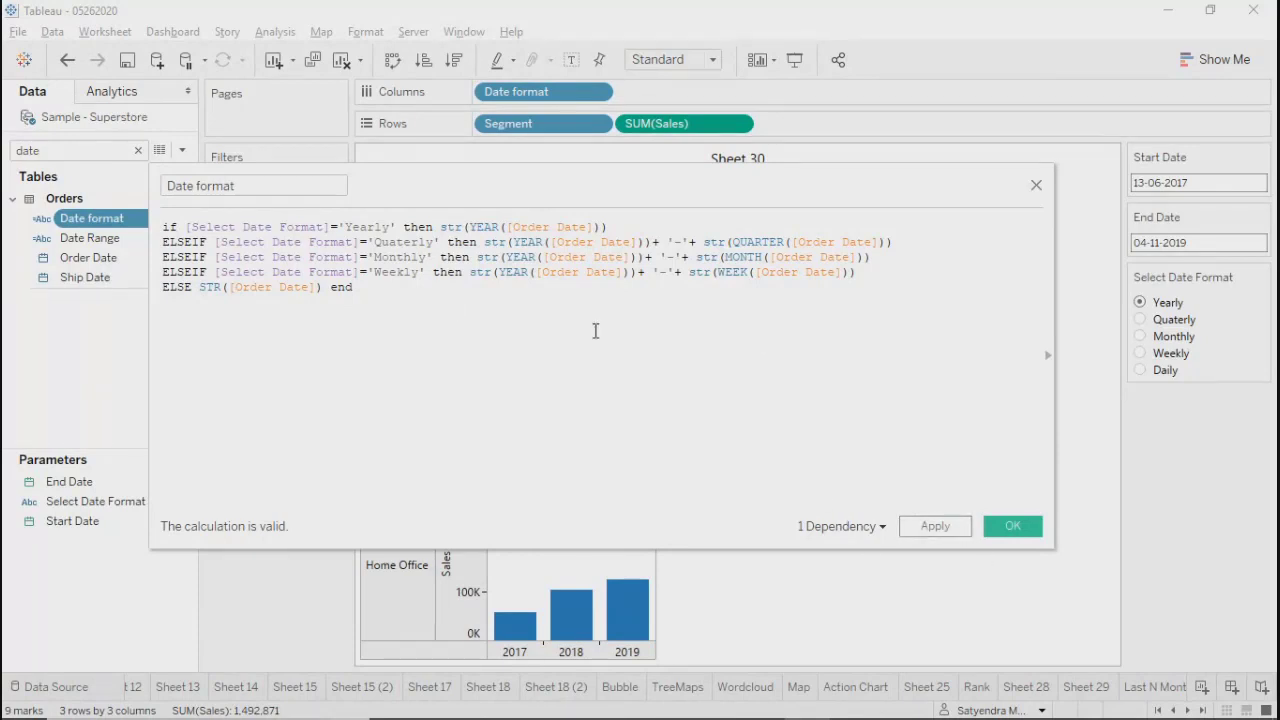
click(1020, 526)
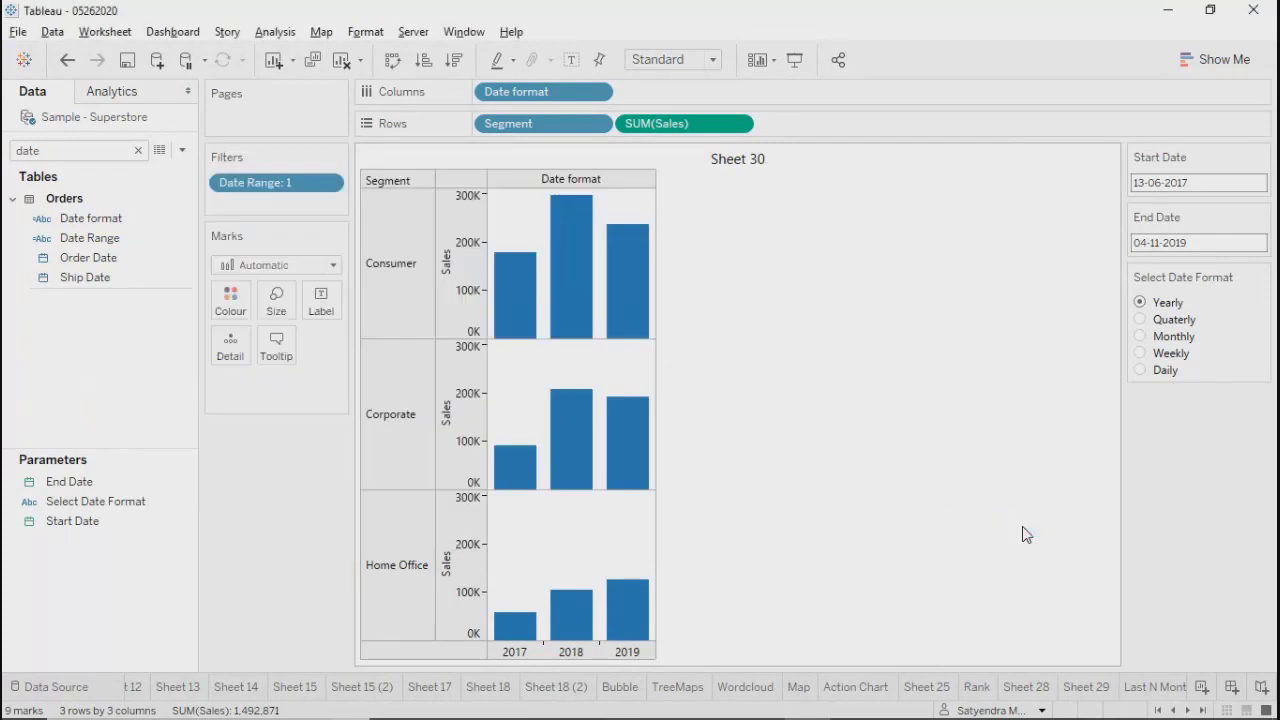
Step: Switch Select Date Format through Quaterly, Monthly, Weekly and Daily, then back to Monthly, and examine the chart's date labels
click(1141, 320)
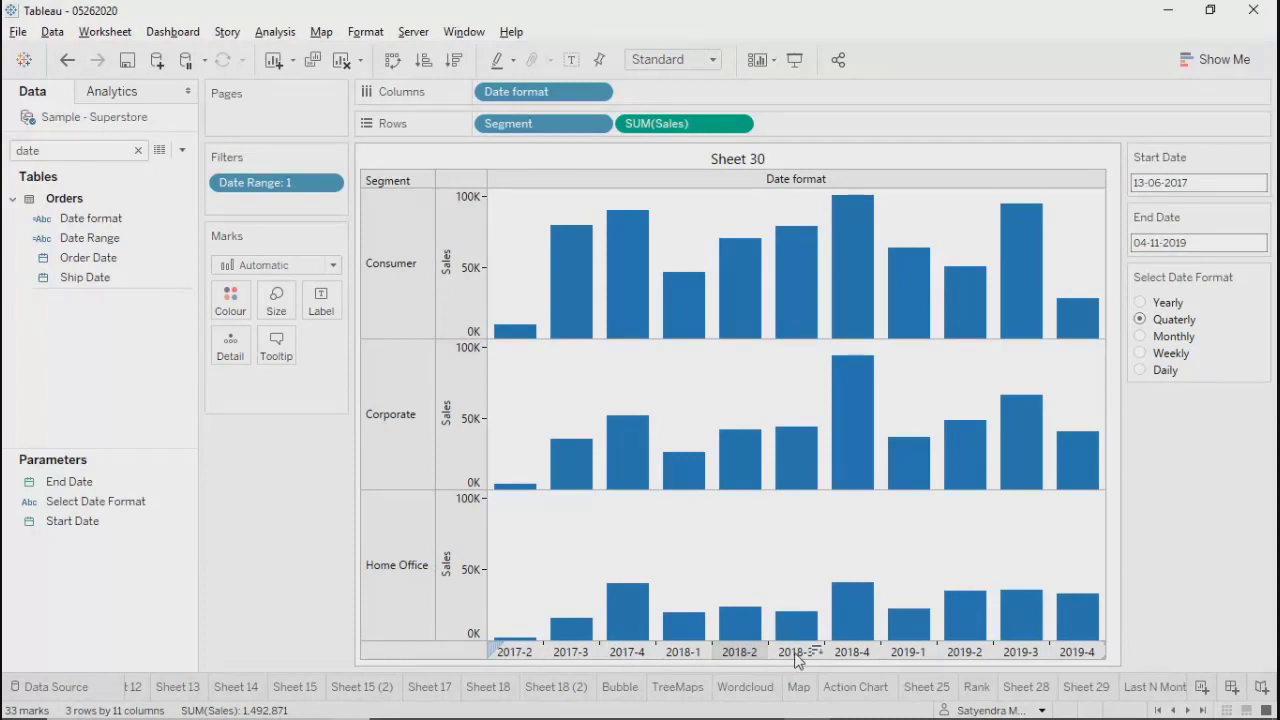
click(1141, 337)
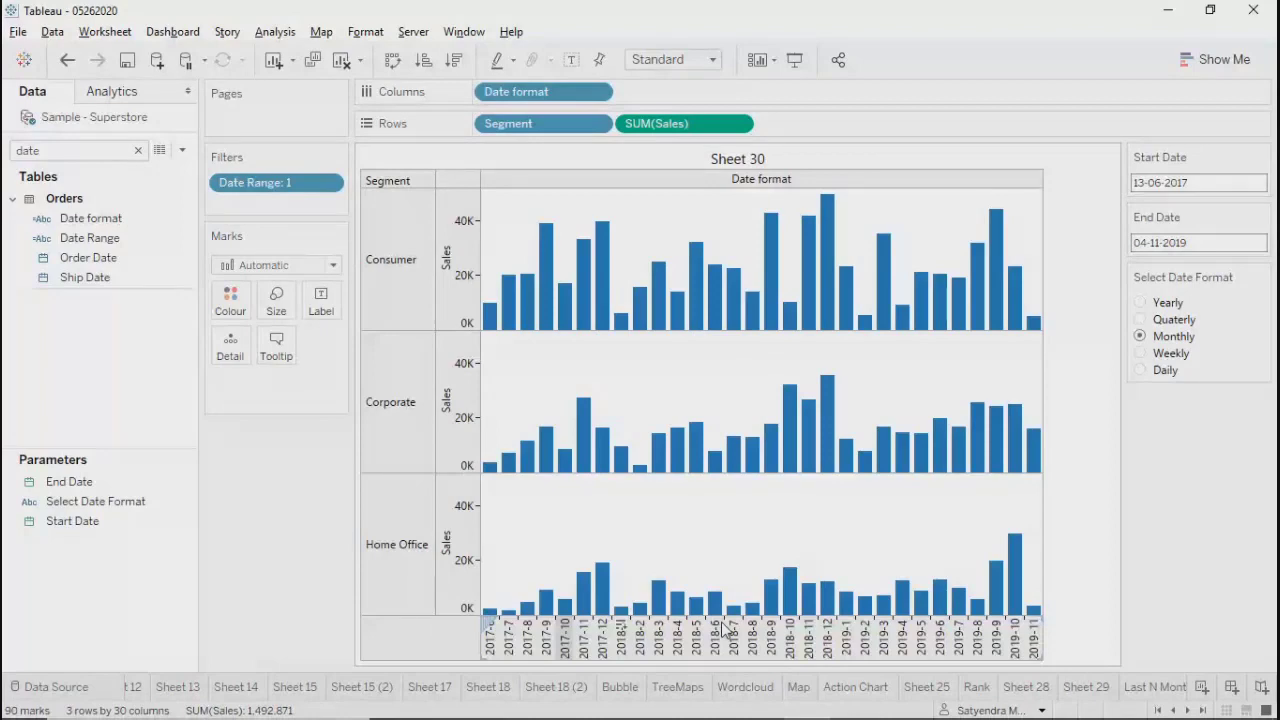
click(1141, 354)
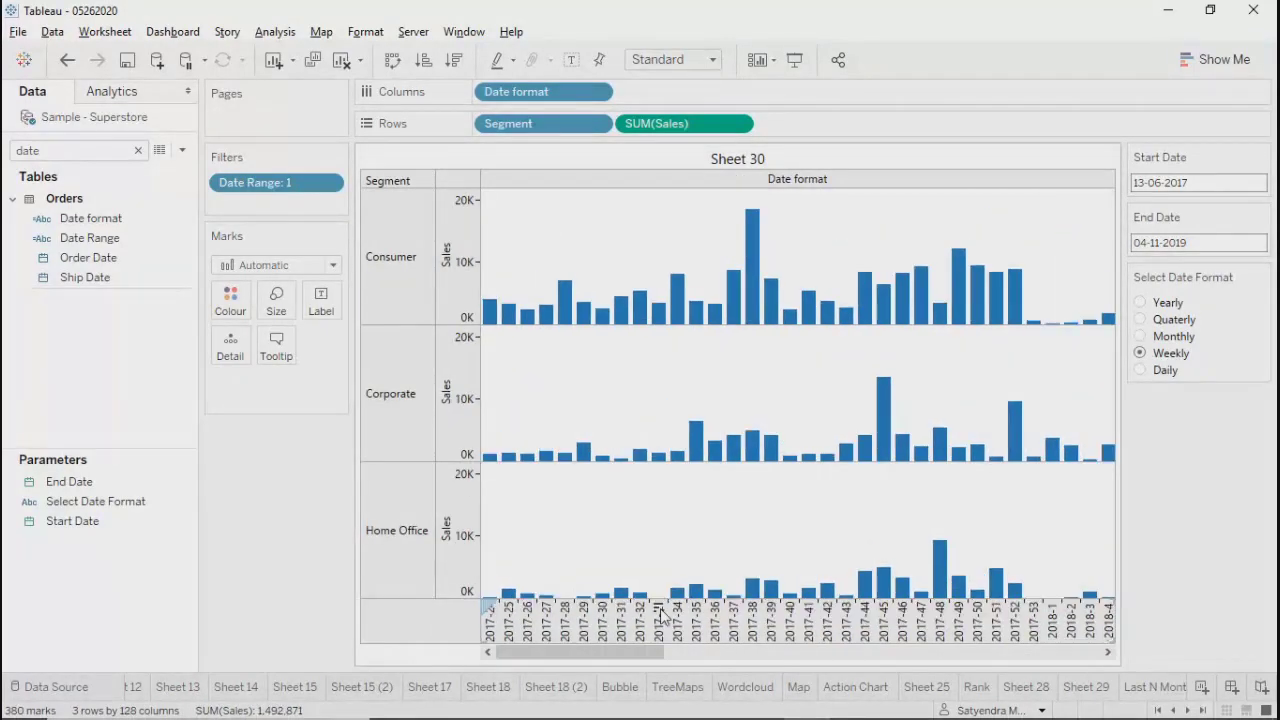
click(1141, 370)
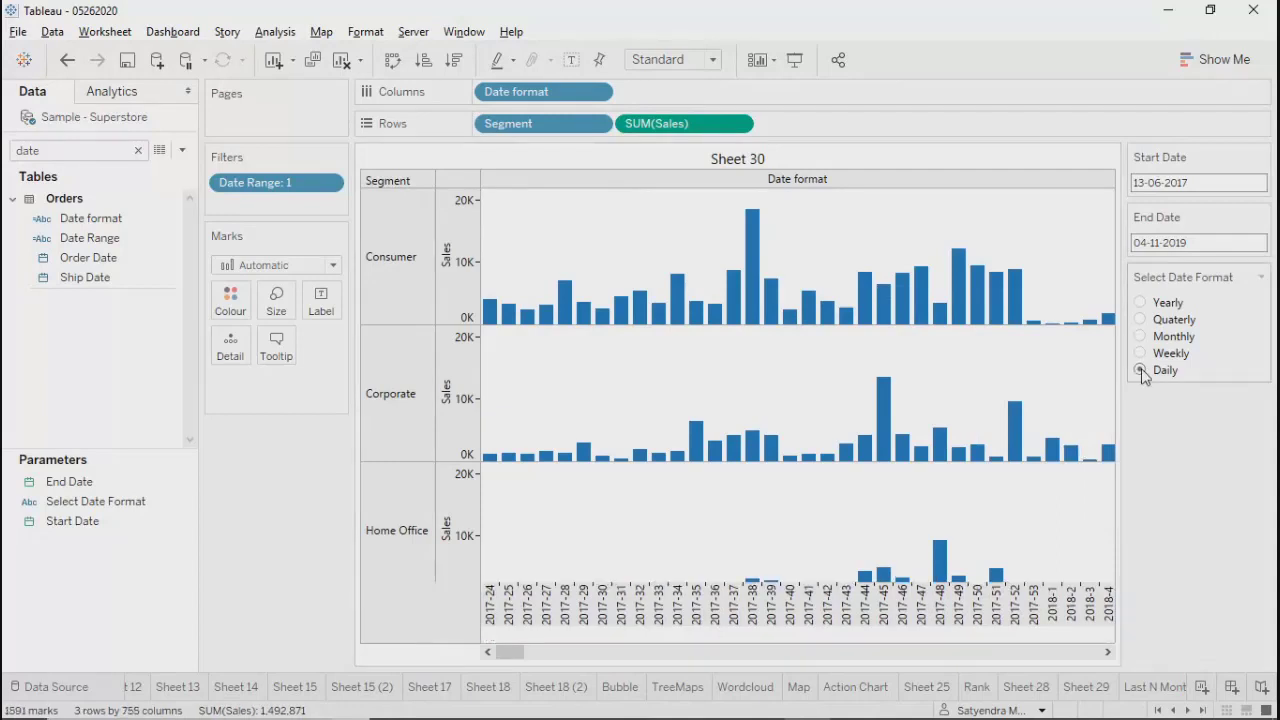
drag(510, 652, 377, 657)
click(1141, 336)
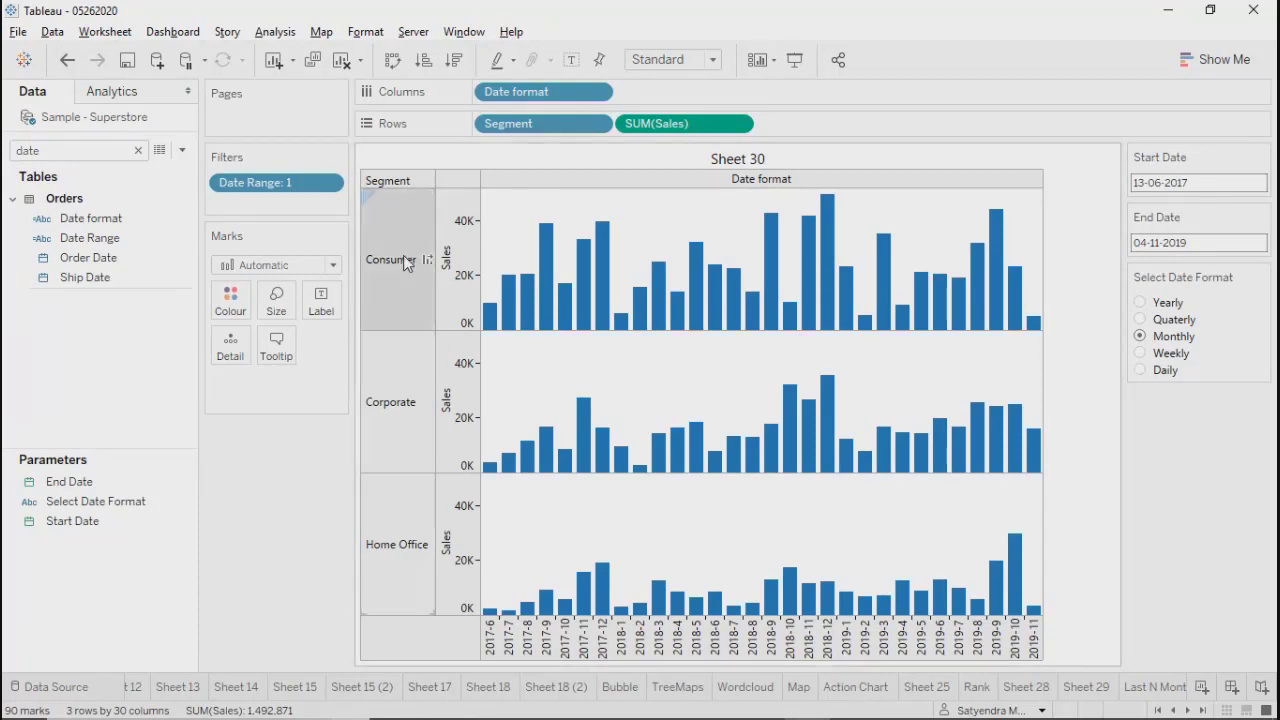
Step: Reopen the Date format calculation for editing and resize the editor so the function reference fits beside the formula
click(72, 224)
right_click(72, 226)
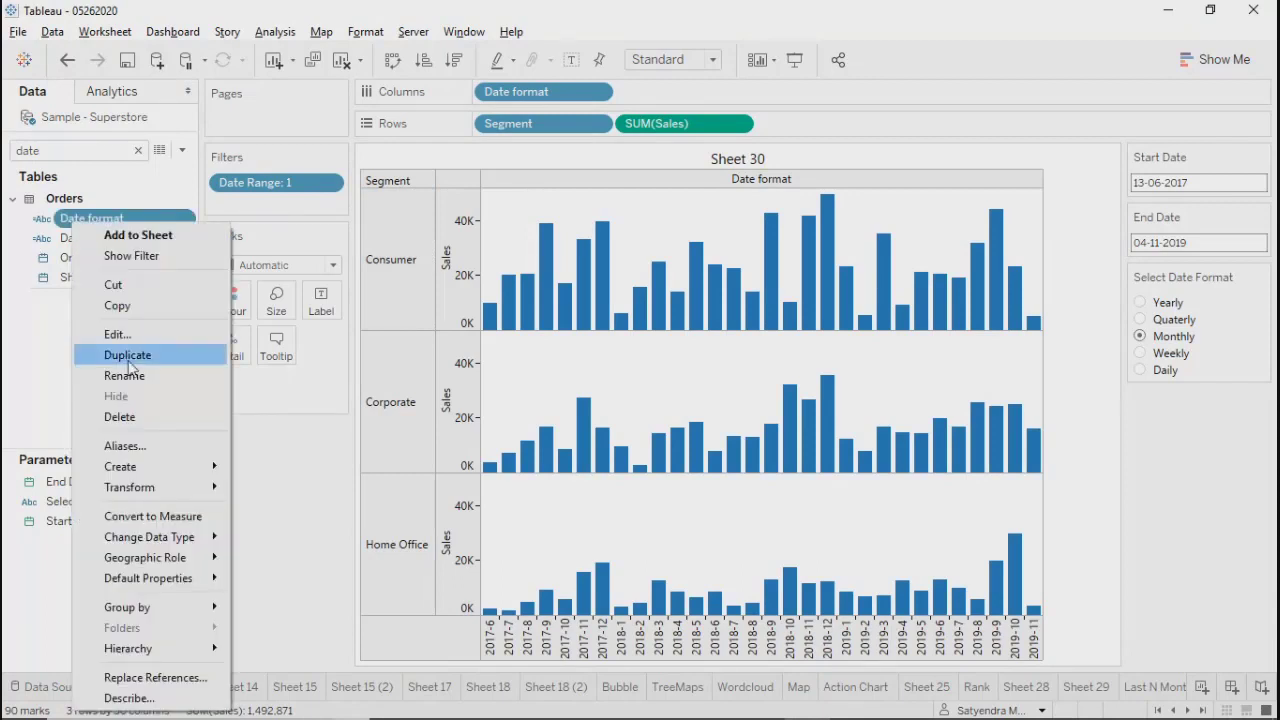
click(199, 330)
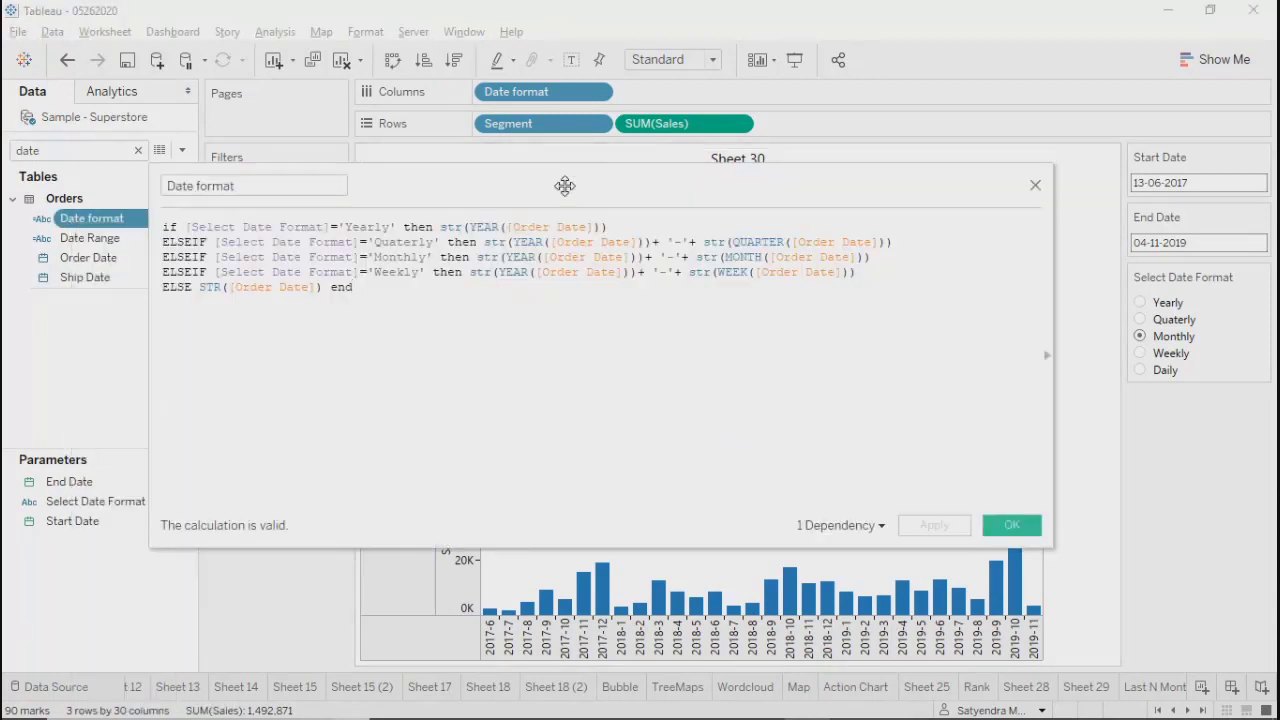
drag(569, 189, 436, 226)
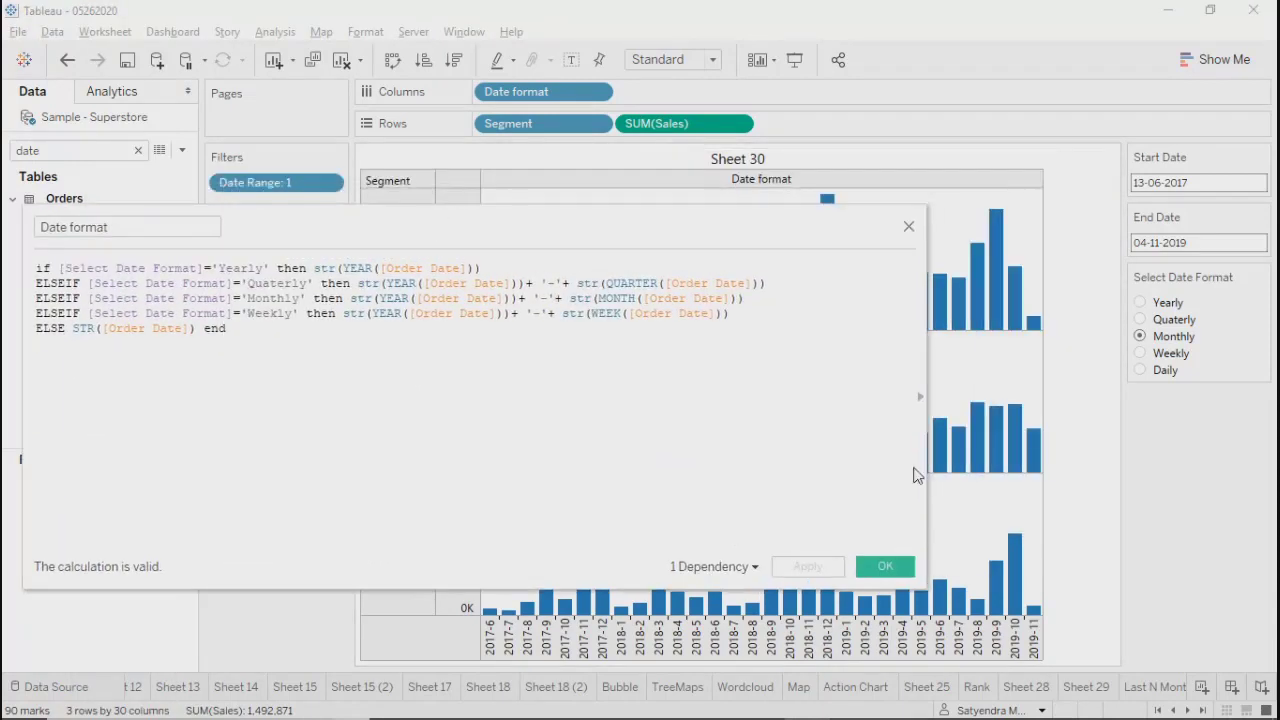
click(921, 396)
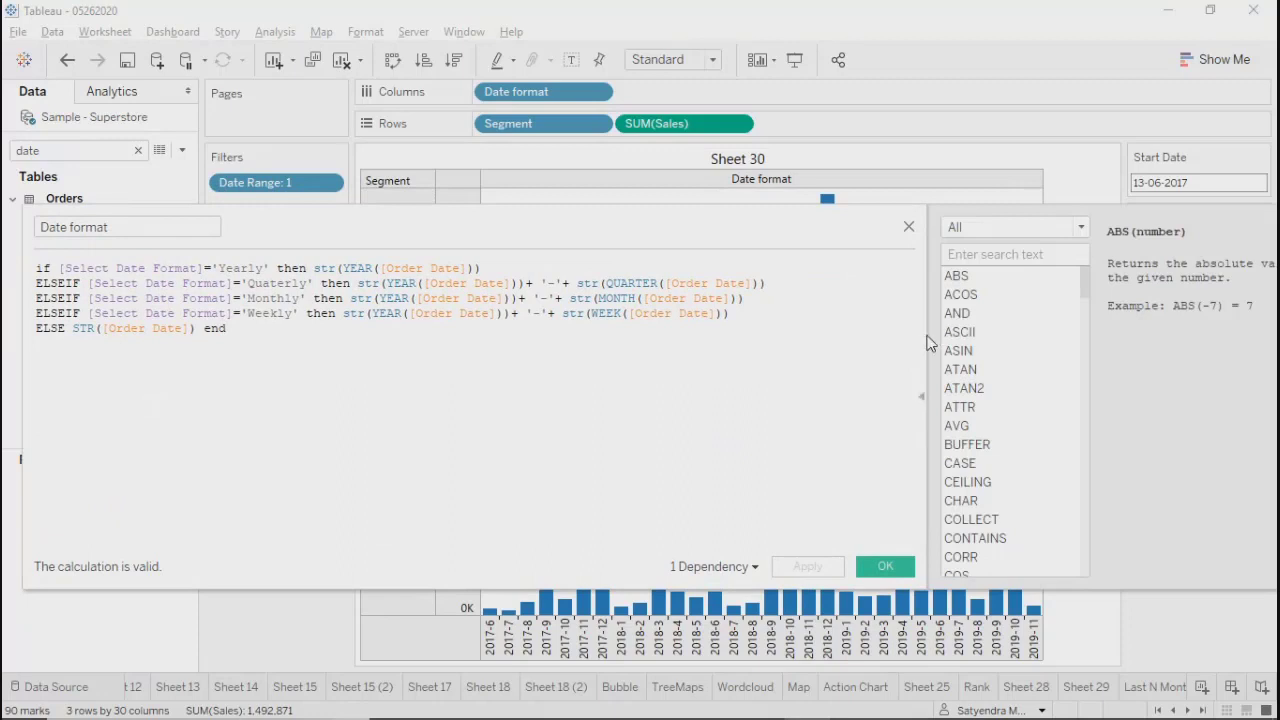
click(921, 397)
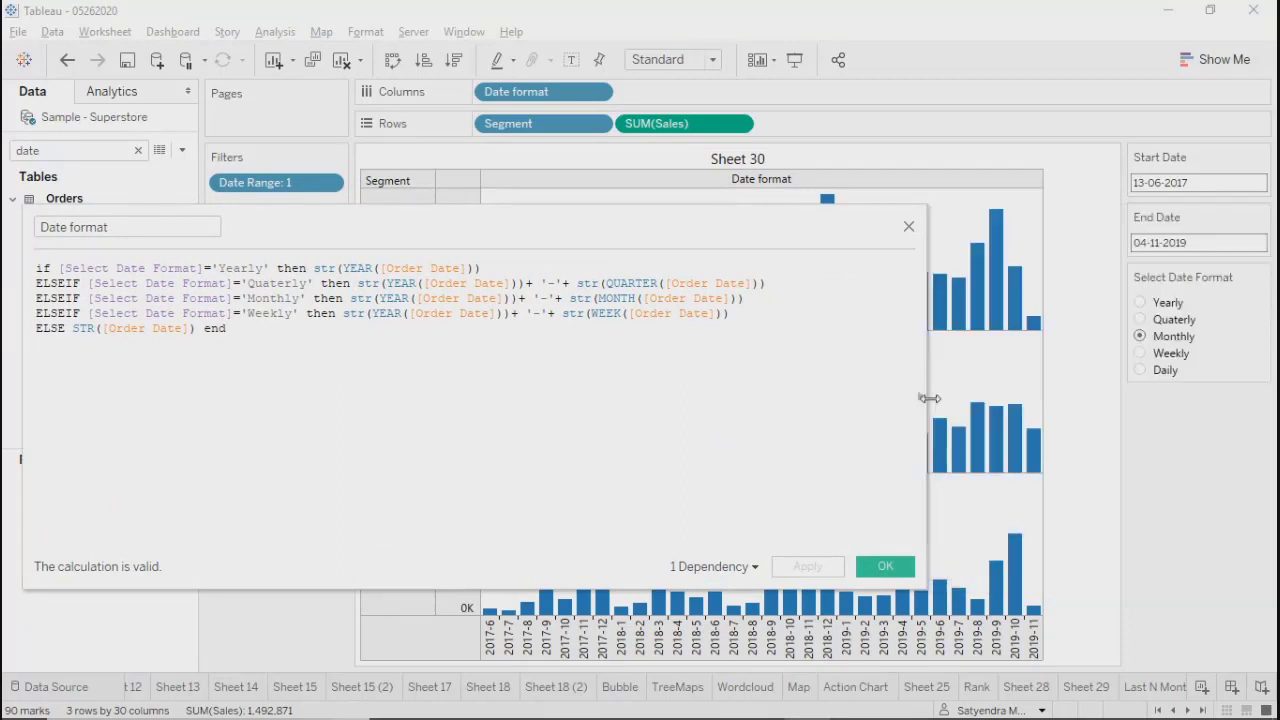
drag(929, 398, 766, 397)
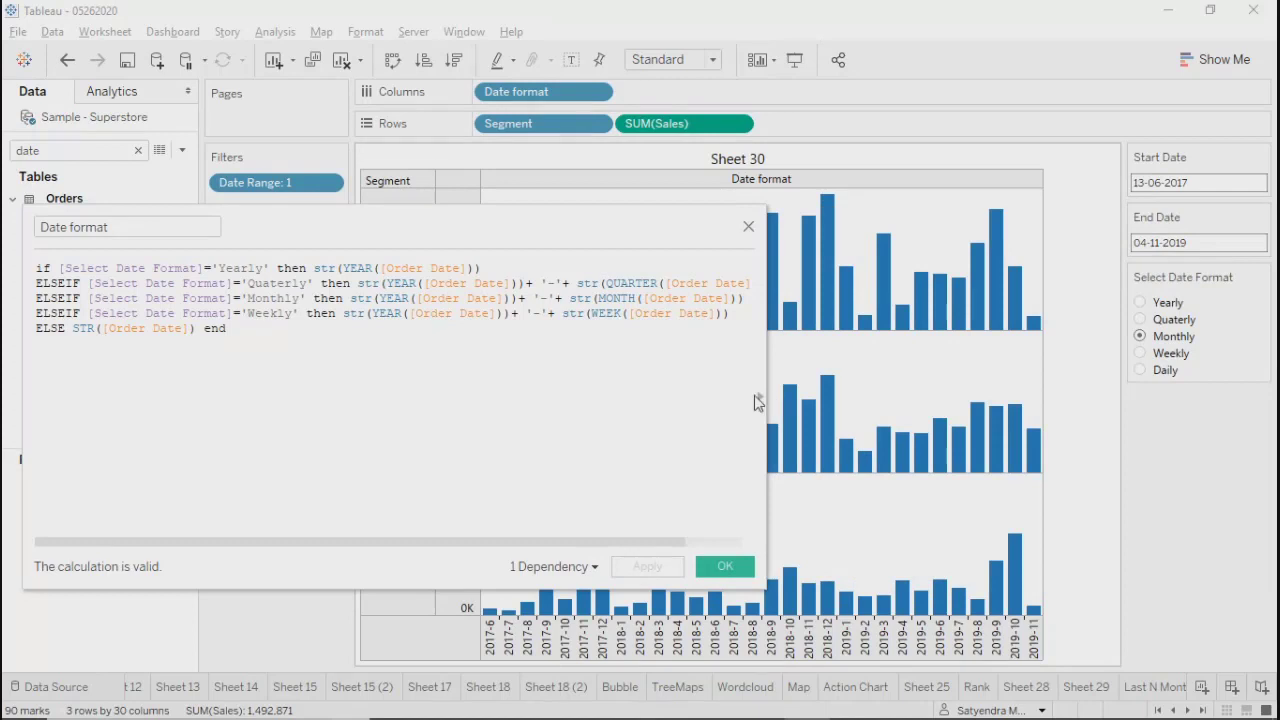
click(758, 396)
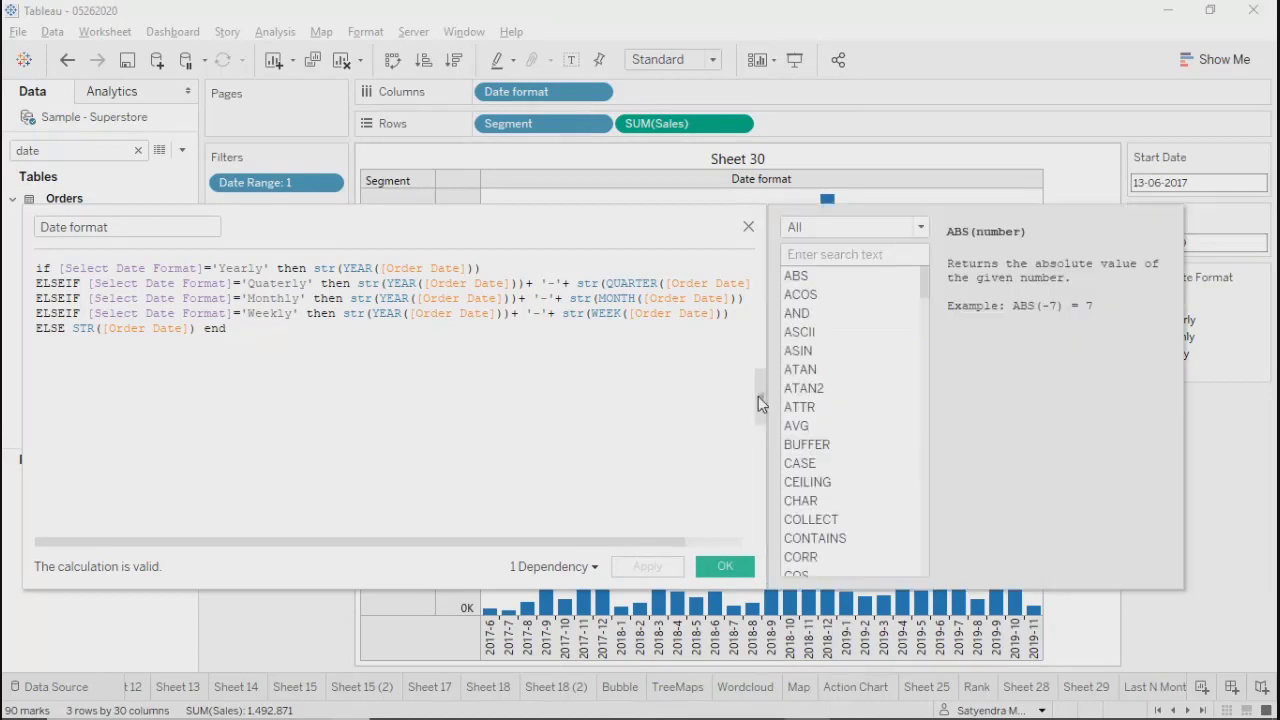
Step: Search the function reference for date and read the DATENAME, DATEPART and DATETRUNC descriptions, finishing on DATENAME, then hide the reference
click(835, 253)
text(date)
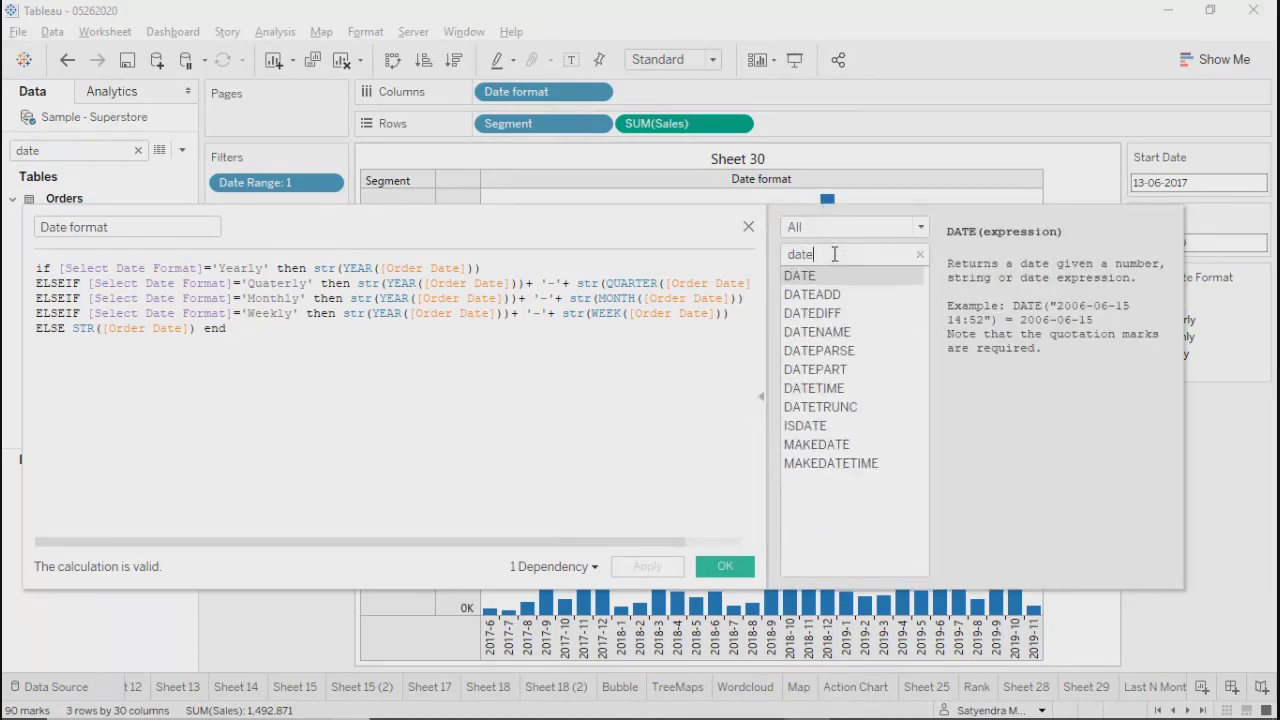
click(815, 334)
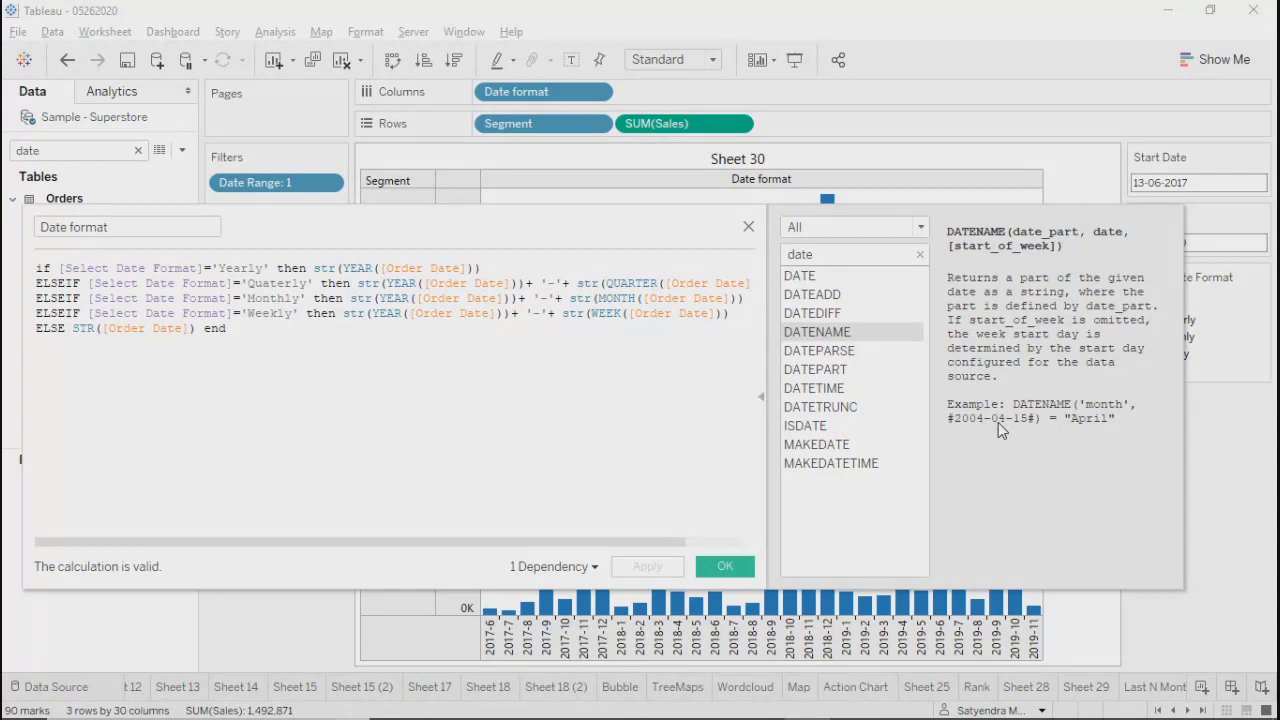
click(822, 373)
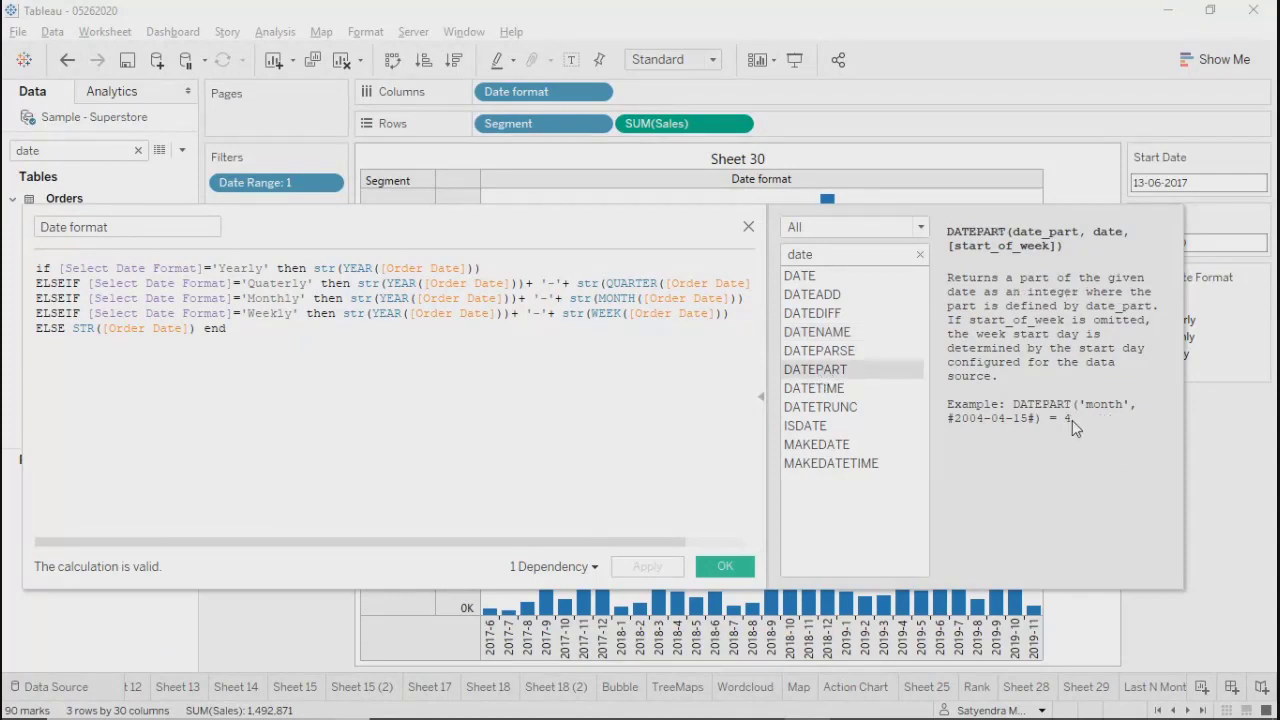
click(831, 410)
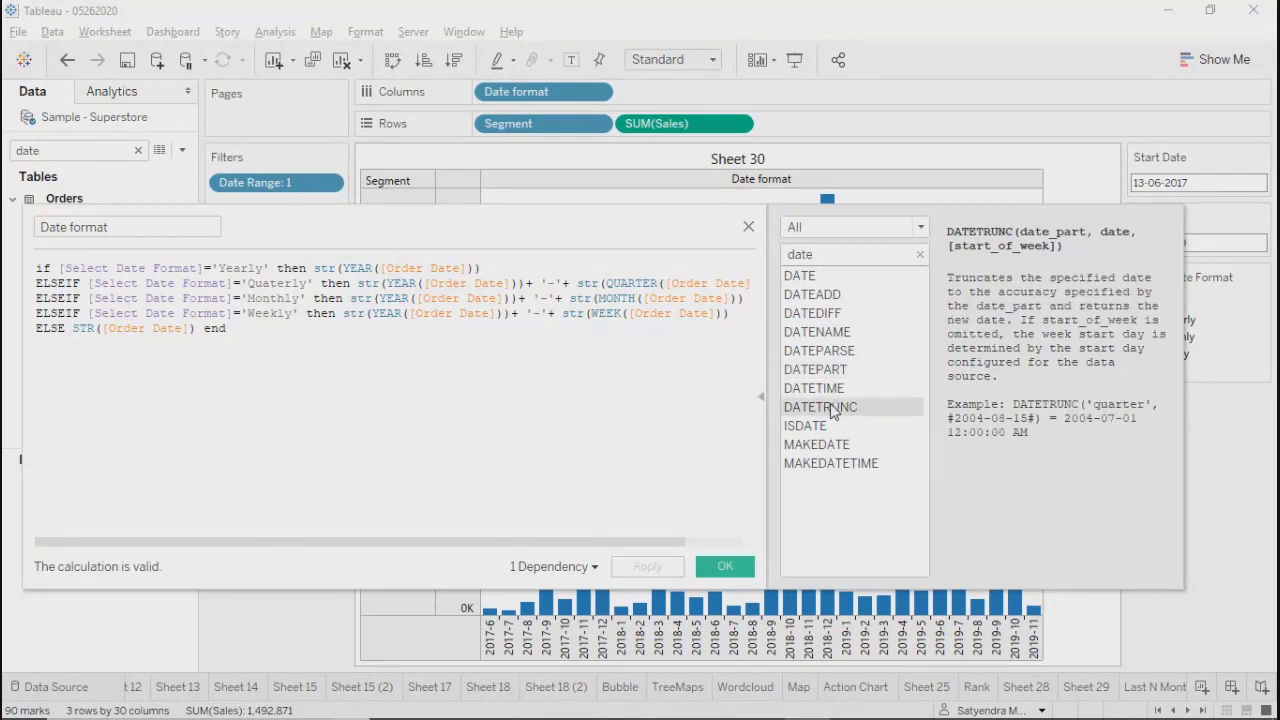
click(818, 332)
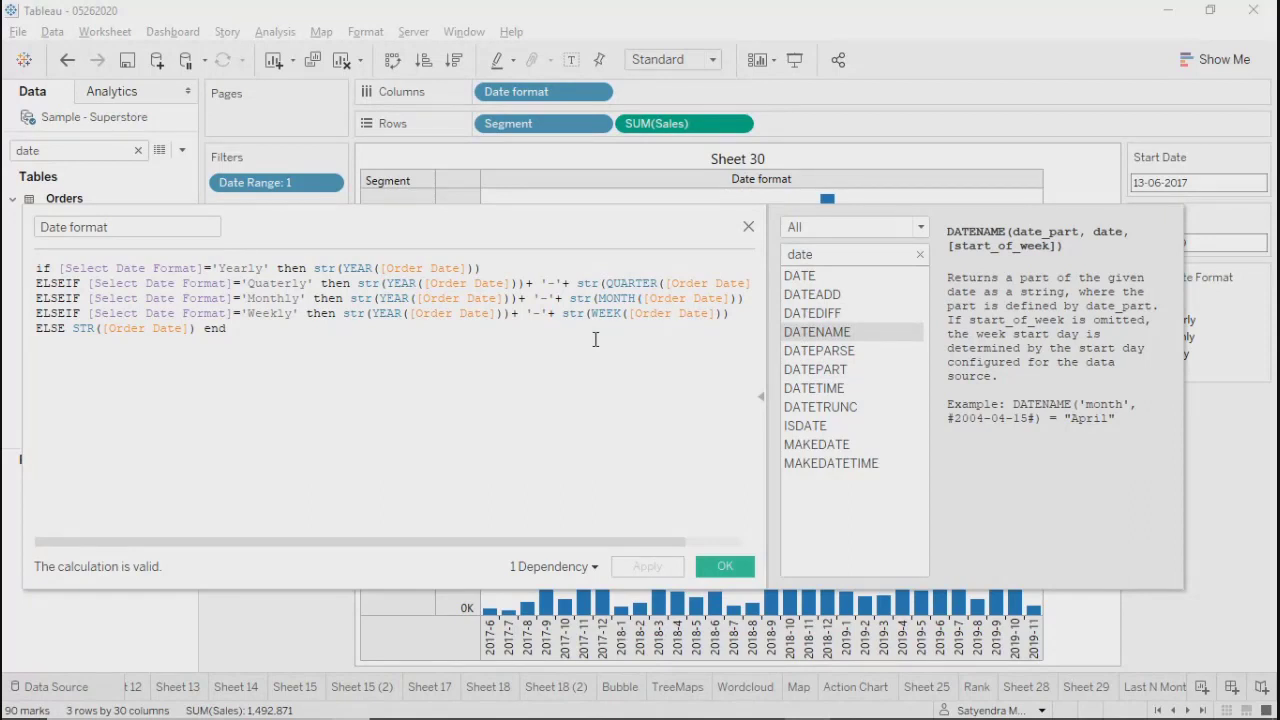
click(761, 400)
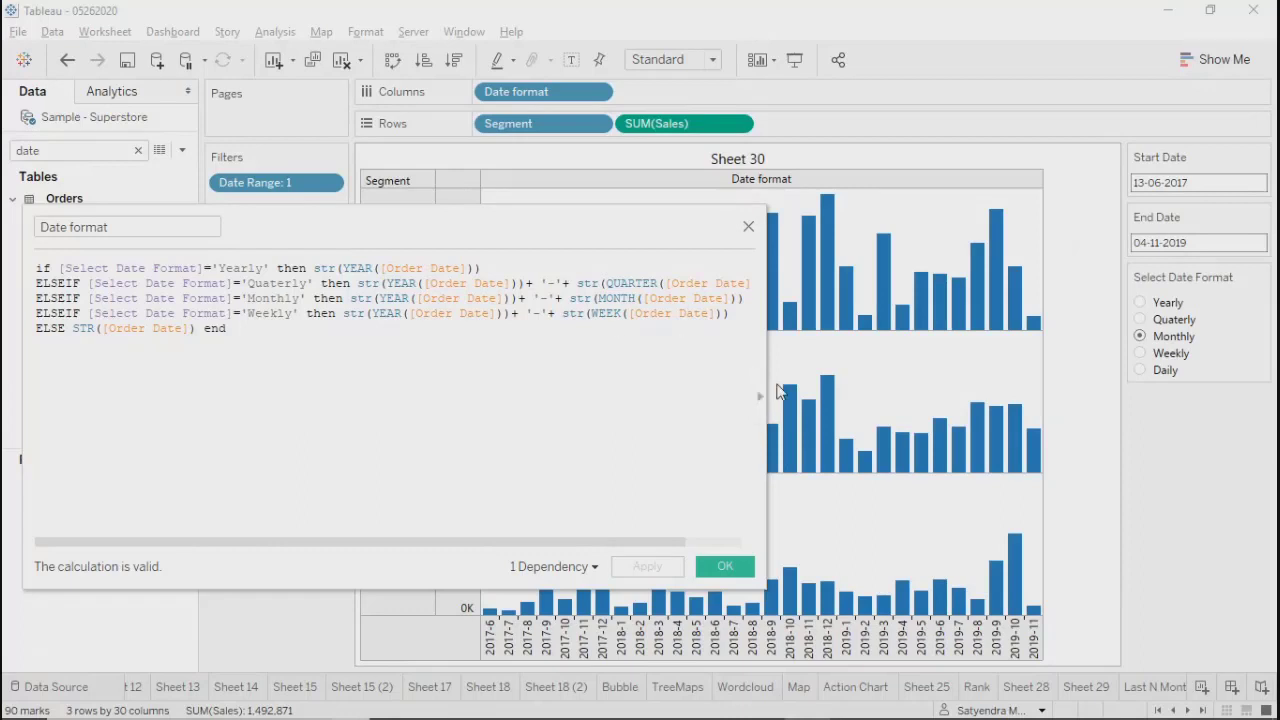
Step: Widen the editor and replace str(QUARTER([Order Date])) in the Quaterly branch with DATENAME('month',[Order Date])
drag(766, 381, 1050, 374)
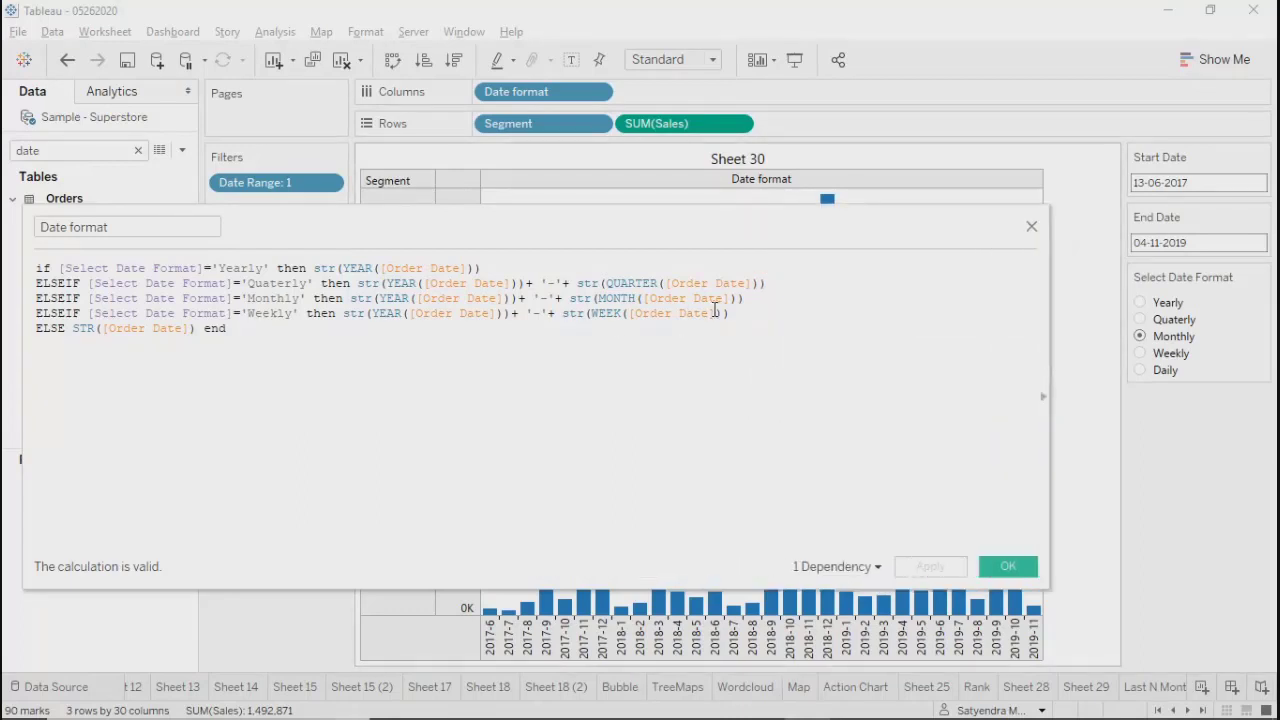
click(625, 273)
click(622, 284)
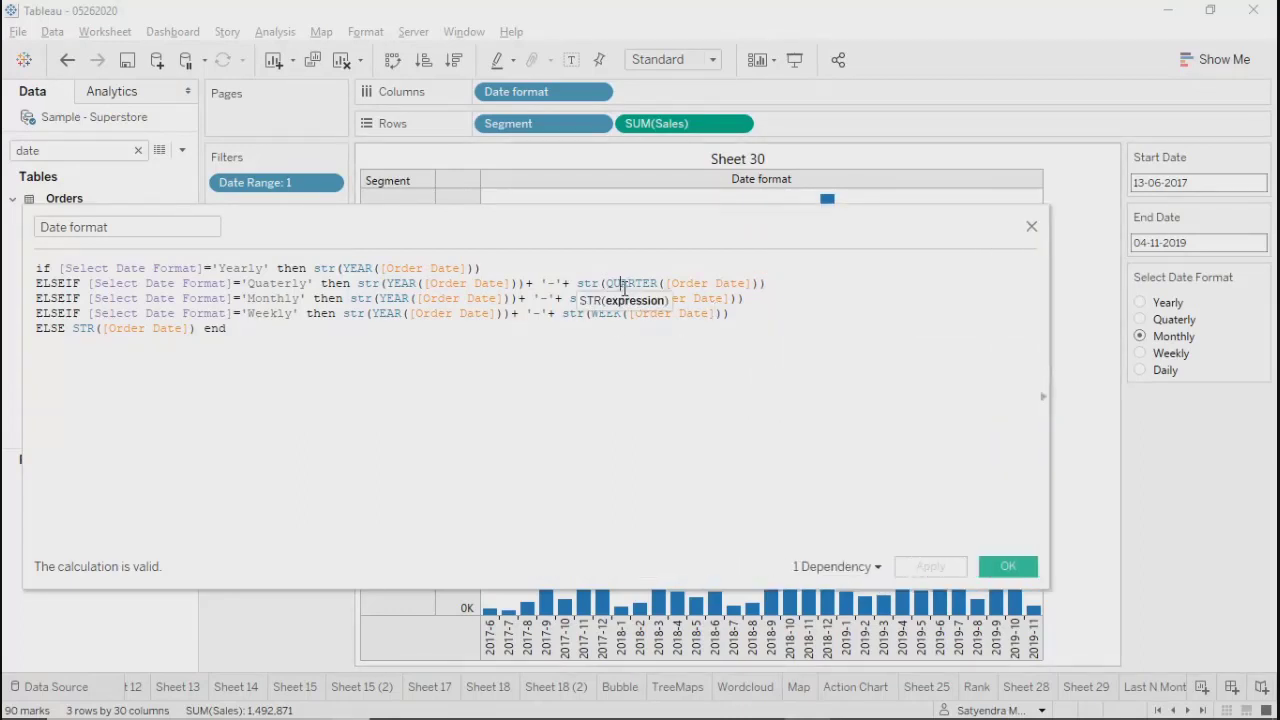
drag(578, 283, 768, 283)
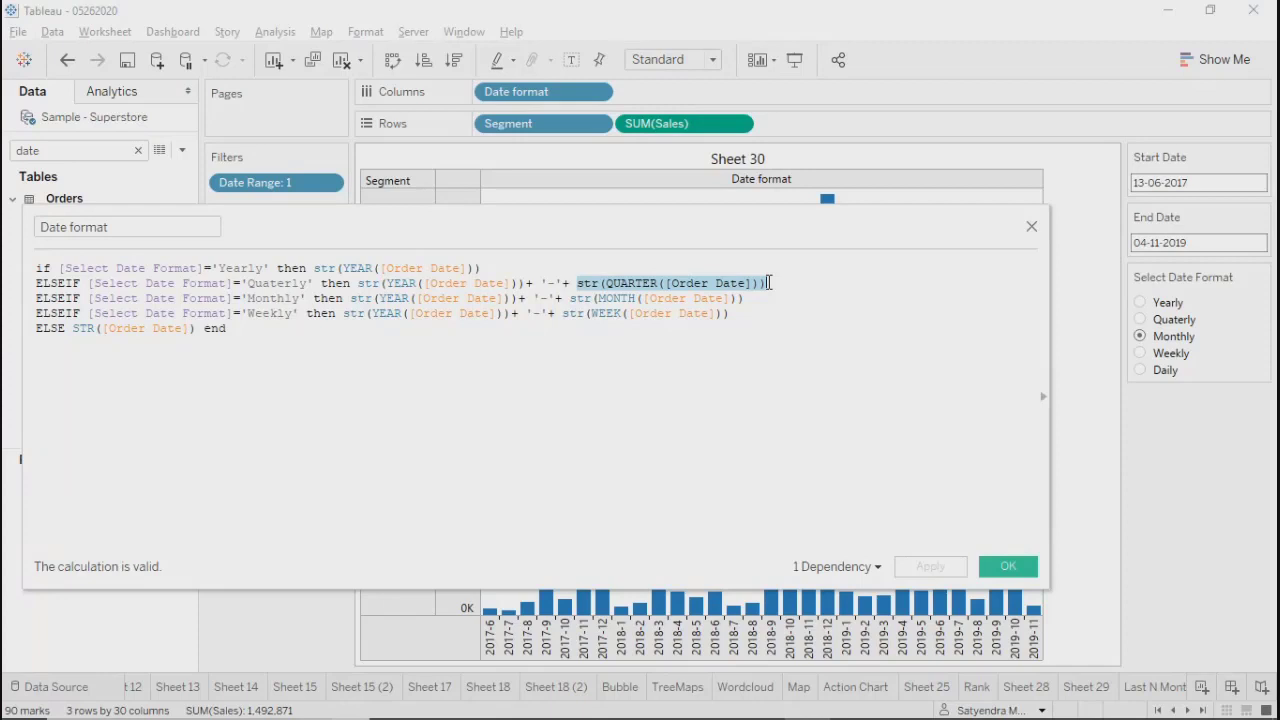
text(date)
key(Down)
key(Down)
key(Down)
key(Down)
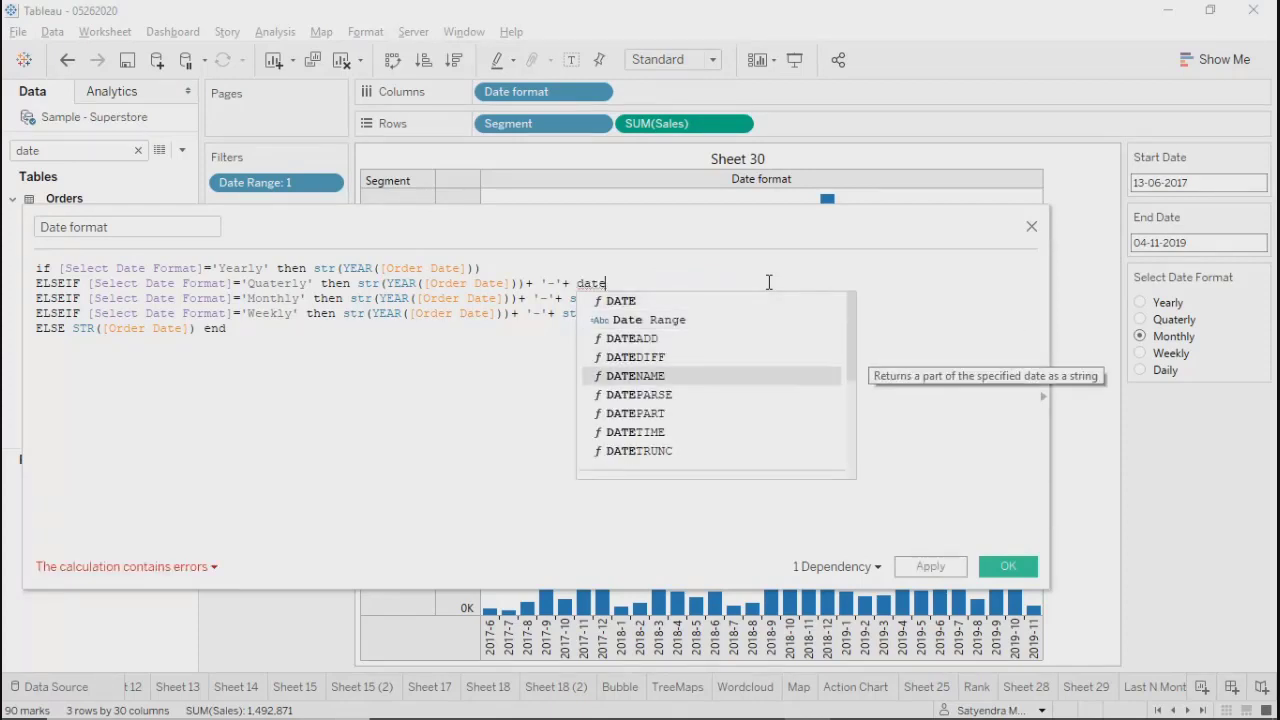
key(Return)
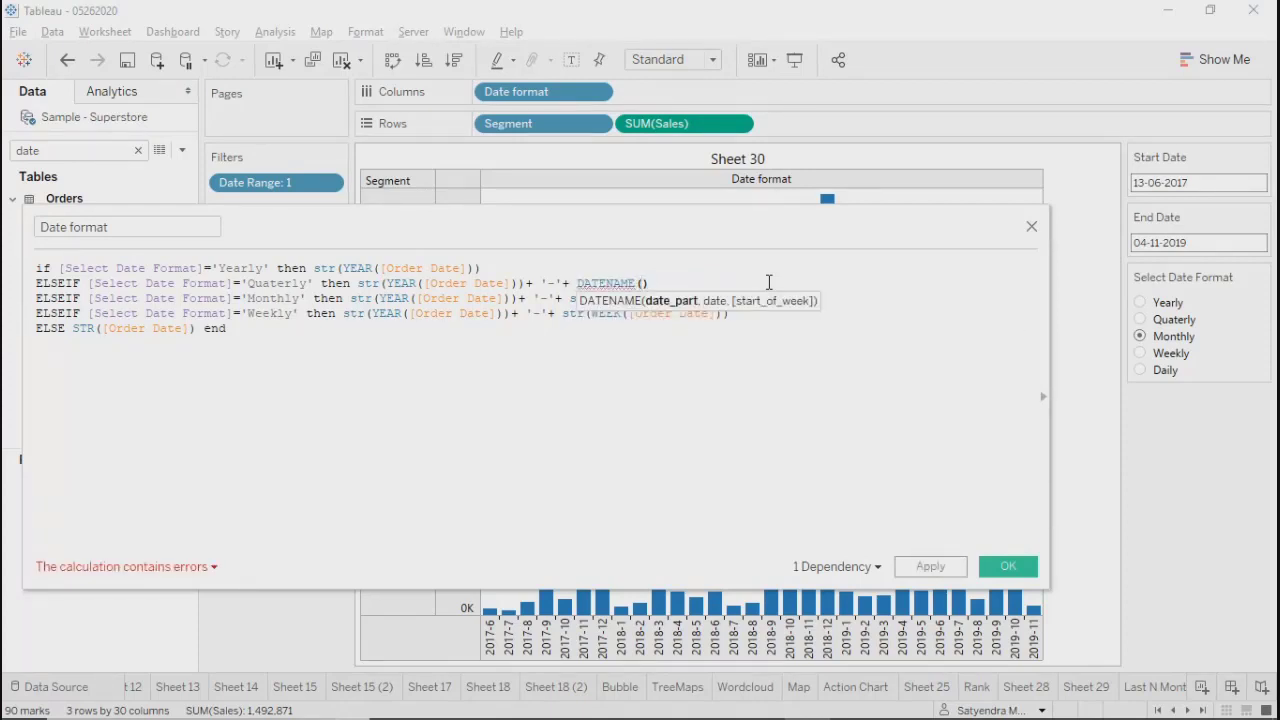
text('month',)
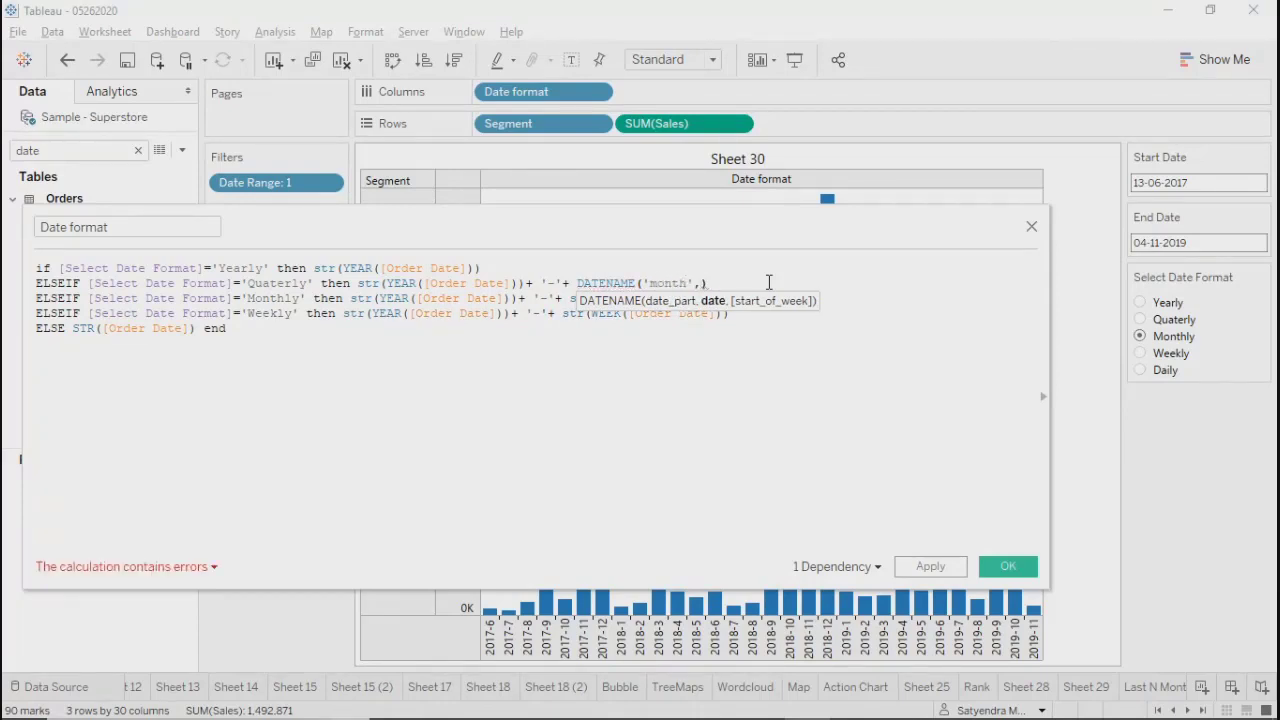
text([Ord)
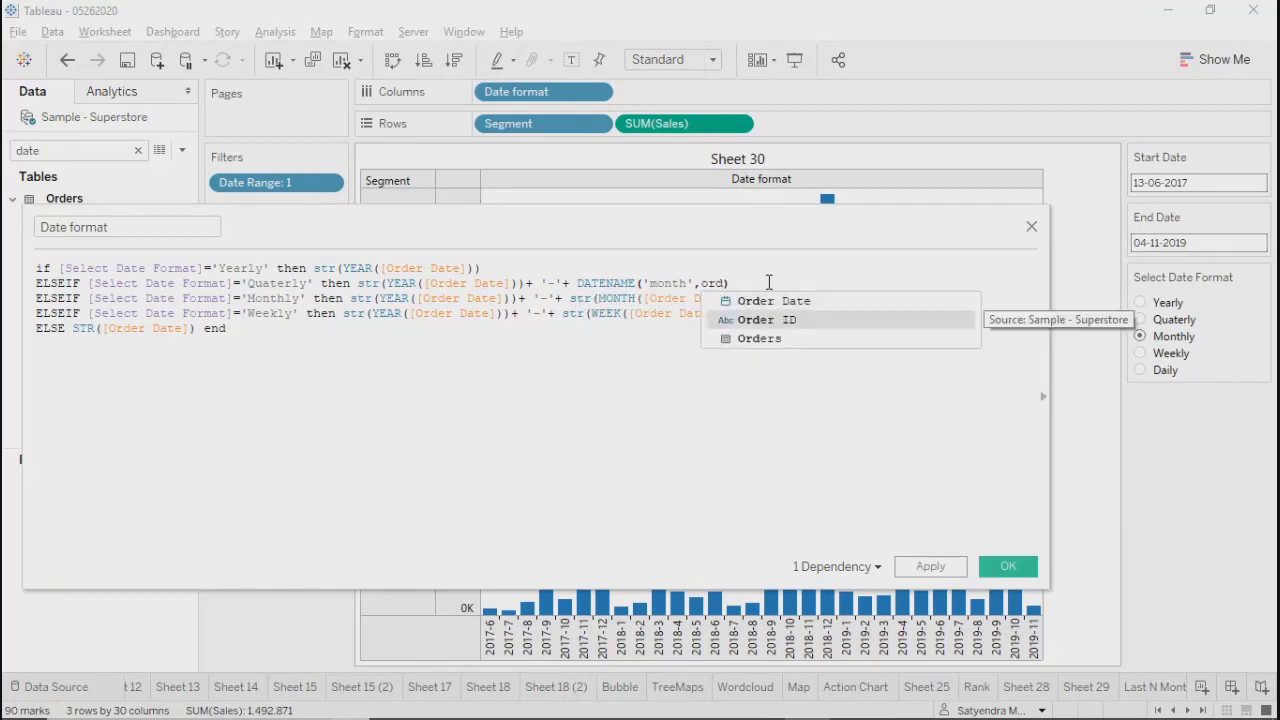
key(Return)
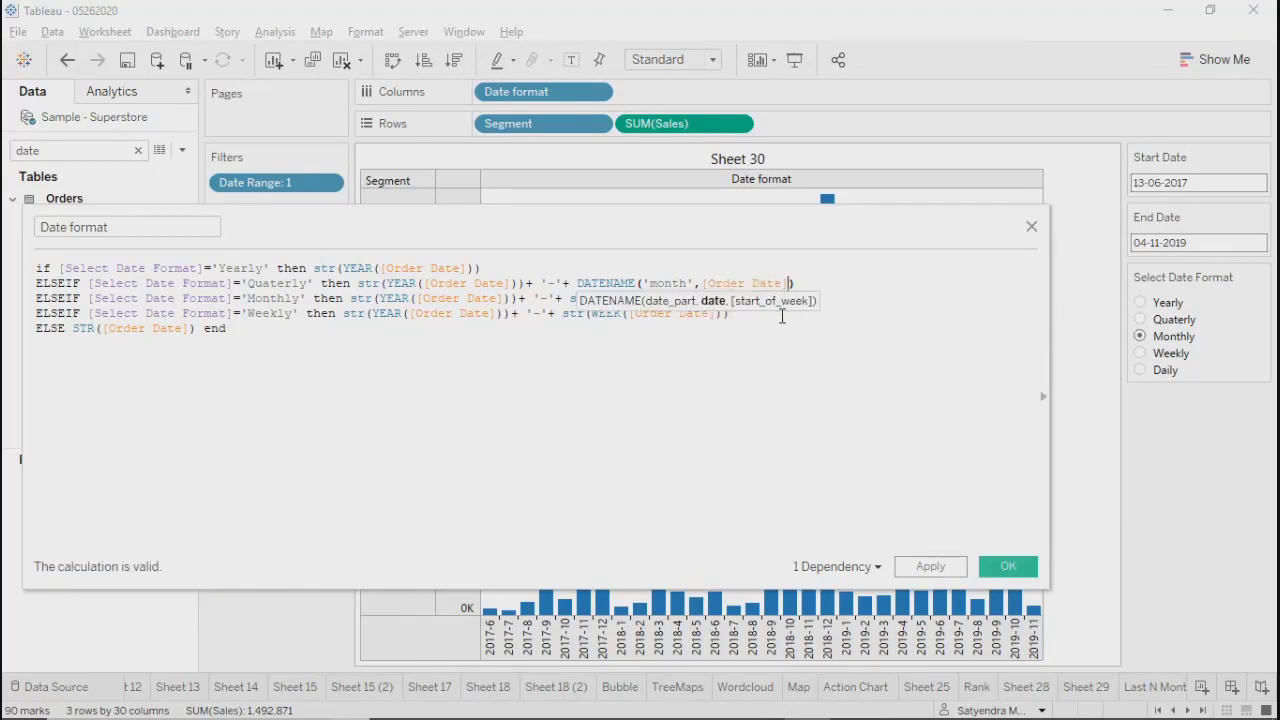
click(838, 283)
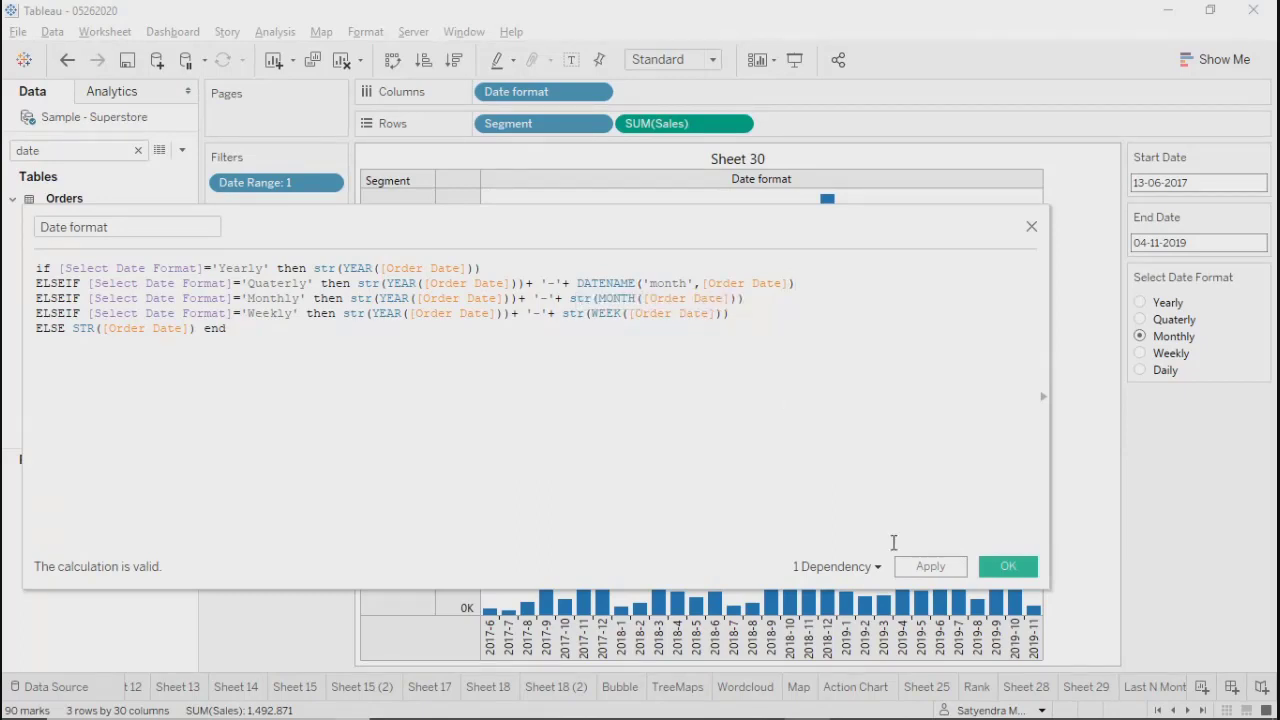
Step: Save the Date format calculation, then compare the chart's date labels with Select Date Format on Quaterly and back on Monthly
click(935, 574)
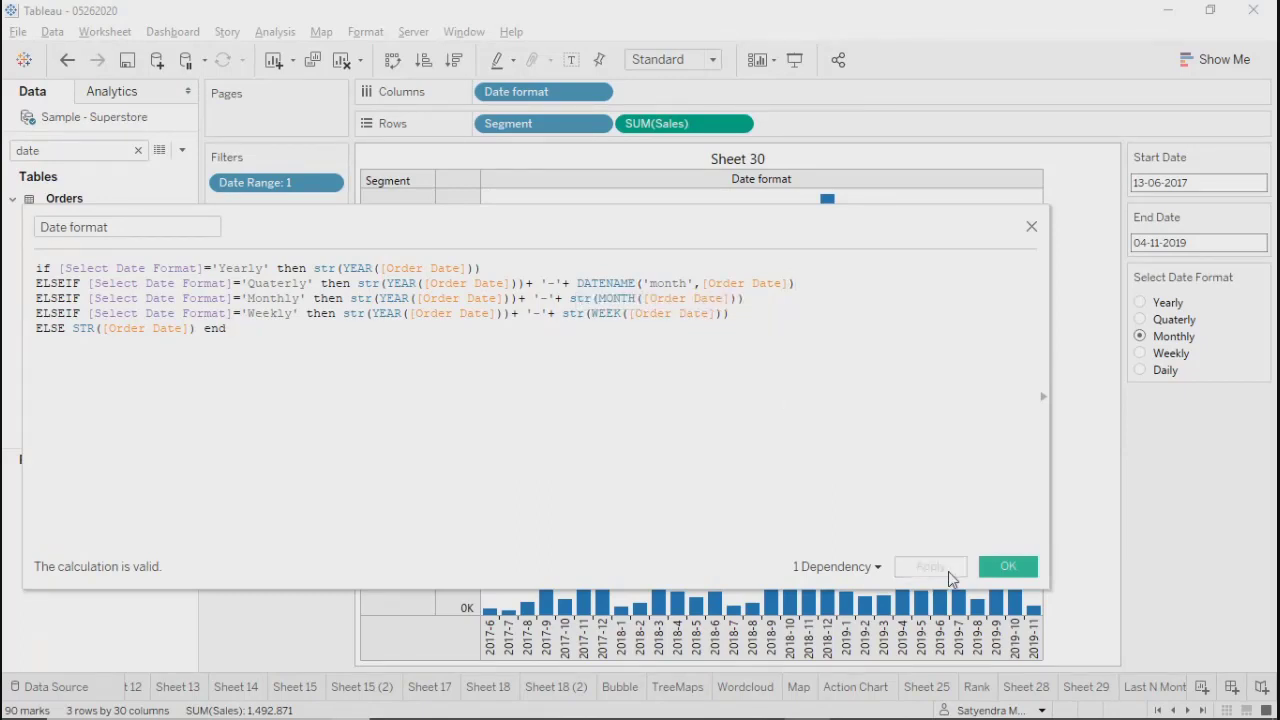
click(1007, 567)
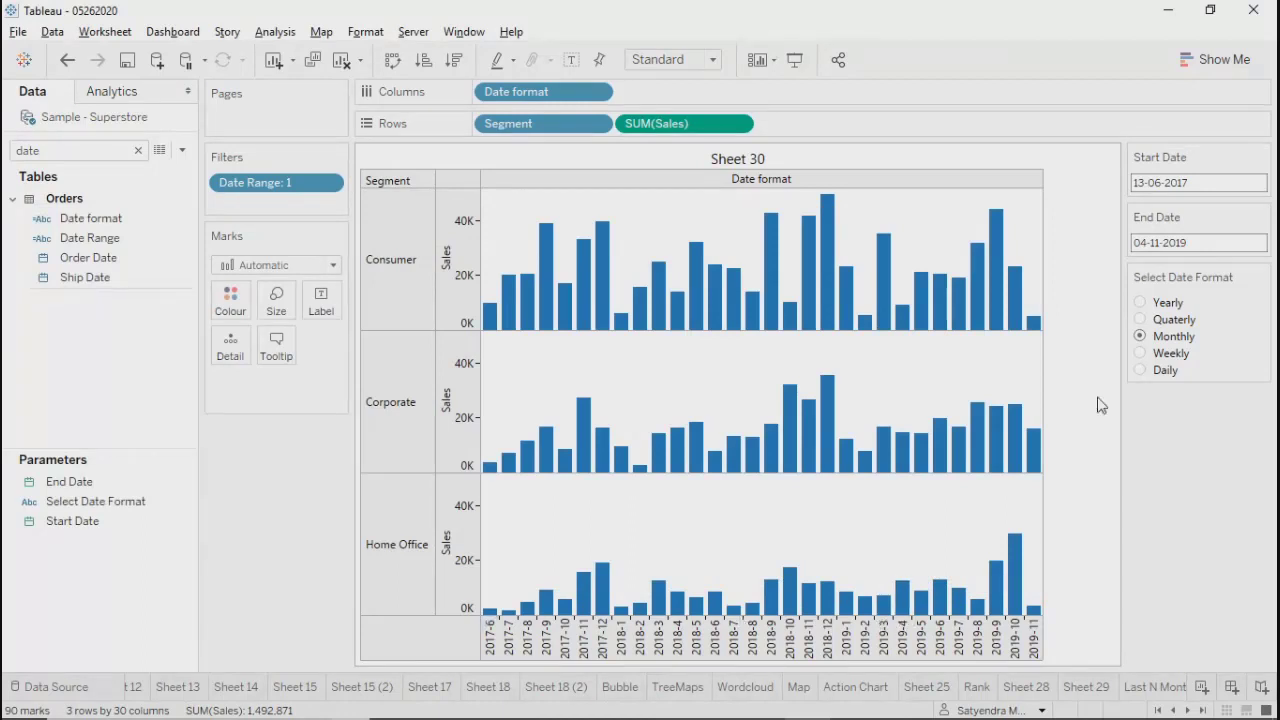
click(1143, 320)
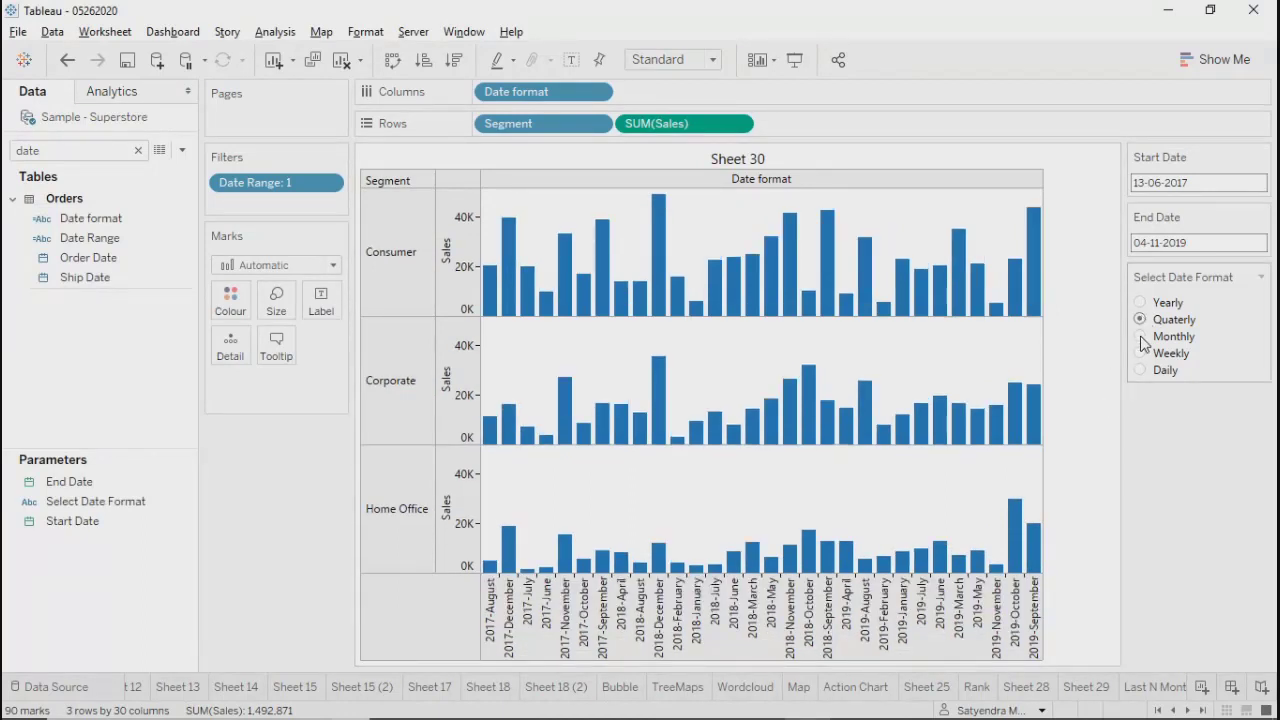
click(1141, 337)
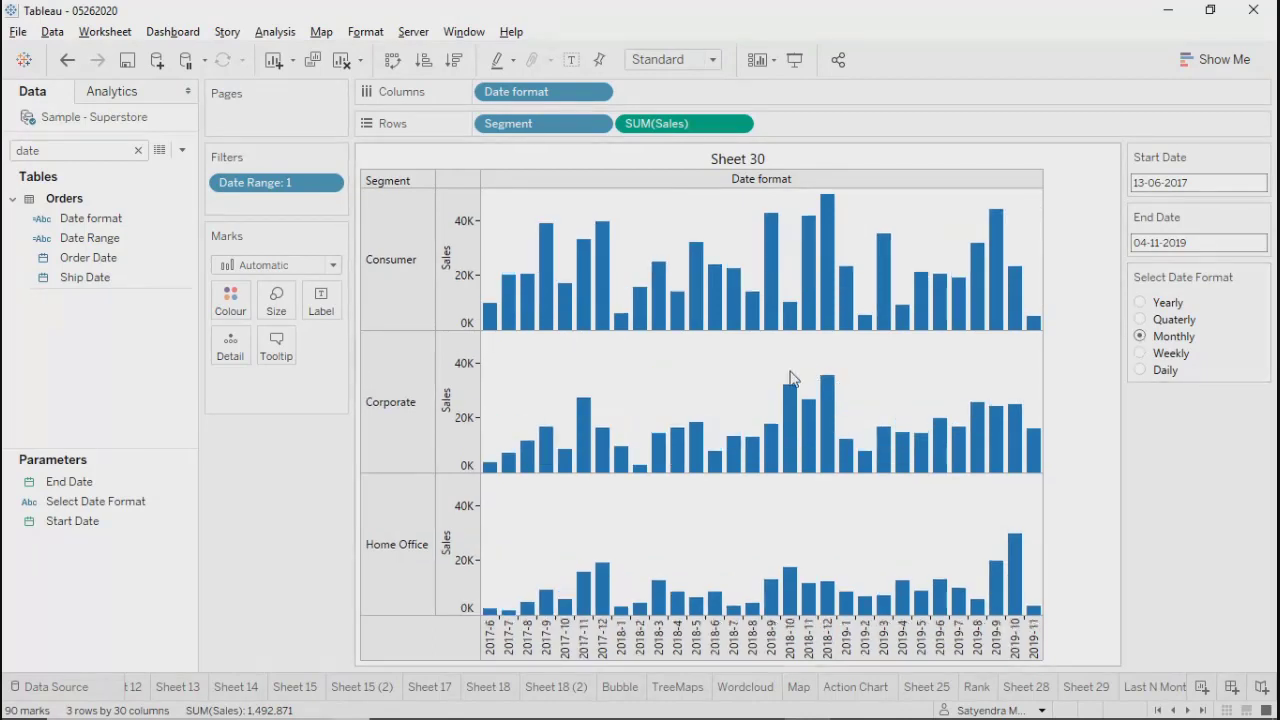
Step: Reopen the Date format calculation and move DATENAME('month',[Order Date]) from the Quaterly branch into the Monthly branch, replacing str(MONTH([Order Date]))
right_click(104, 221)
click(146, 333)
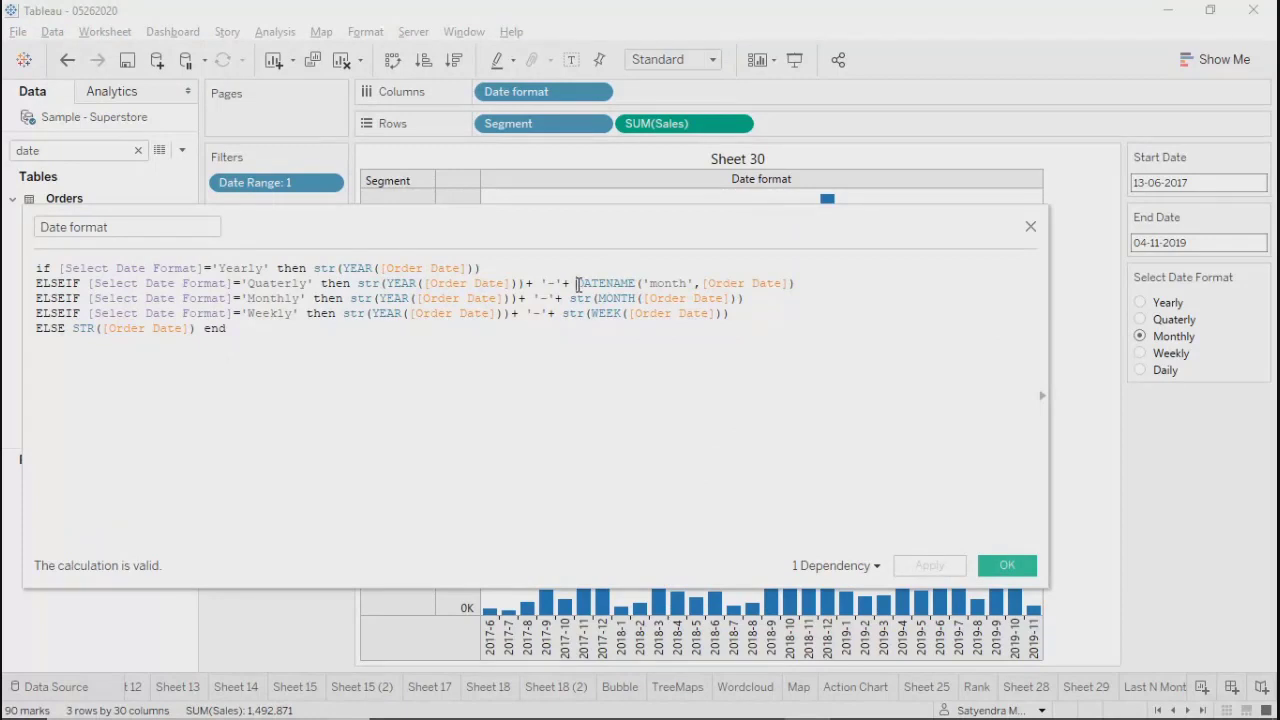
drag(577, 283, 796, 274)
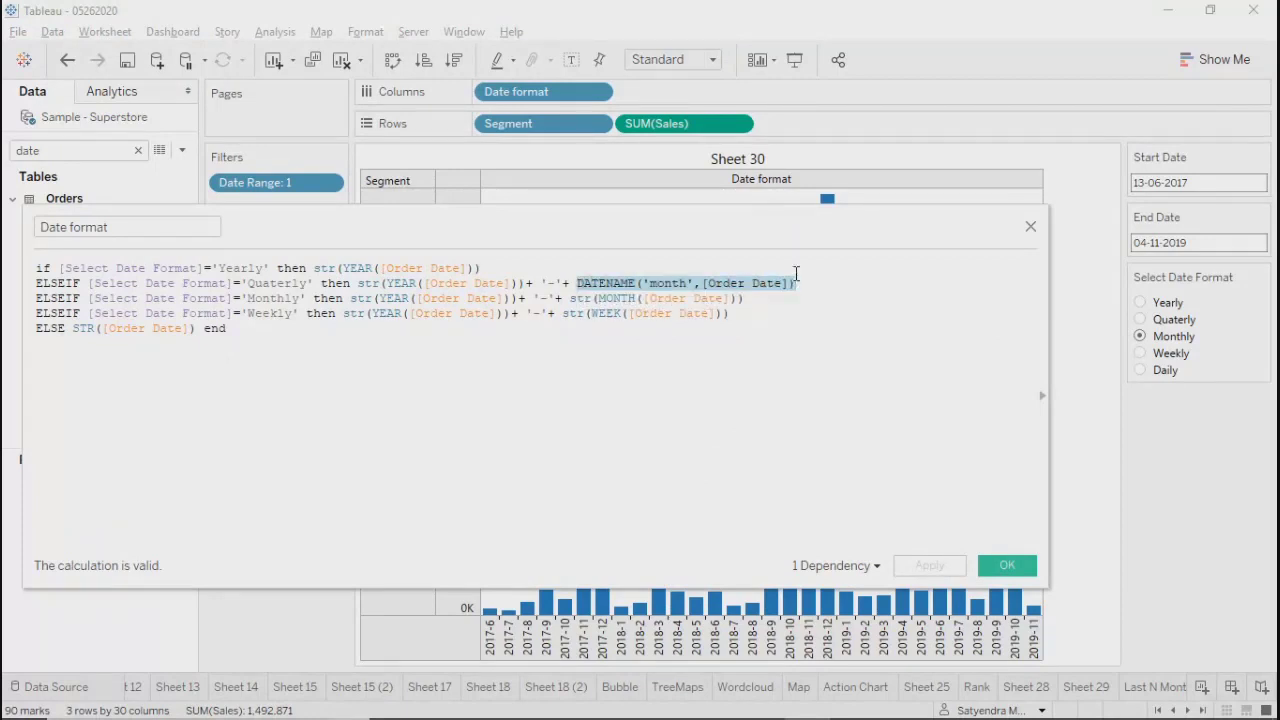
key(ctrl+x)
drag(571, 298, 745, 298)
key(ctrl+v)
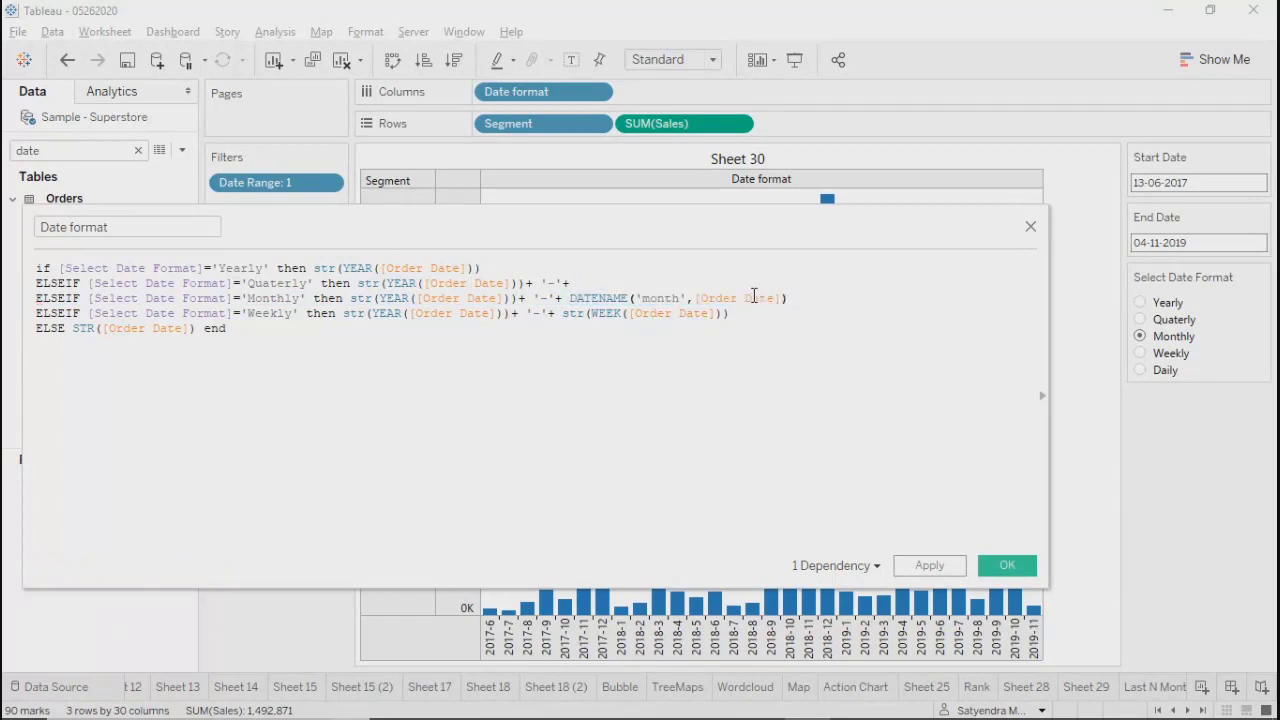
Step: Complete the Quaterly branch with the separator '- Q' followed by str(QUARTER([Order Date])), and save the calculation
click(587, 283)
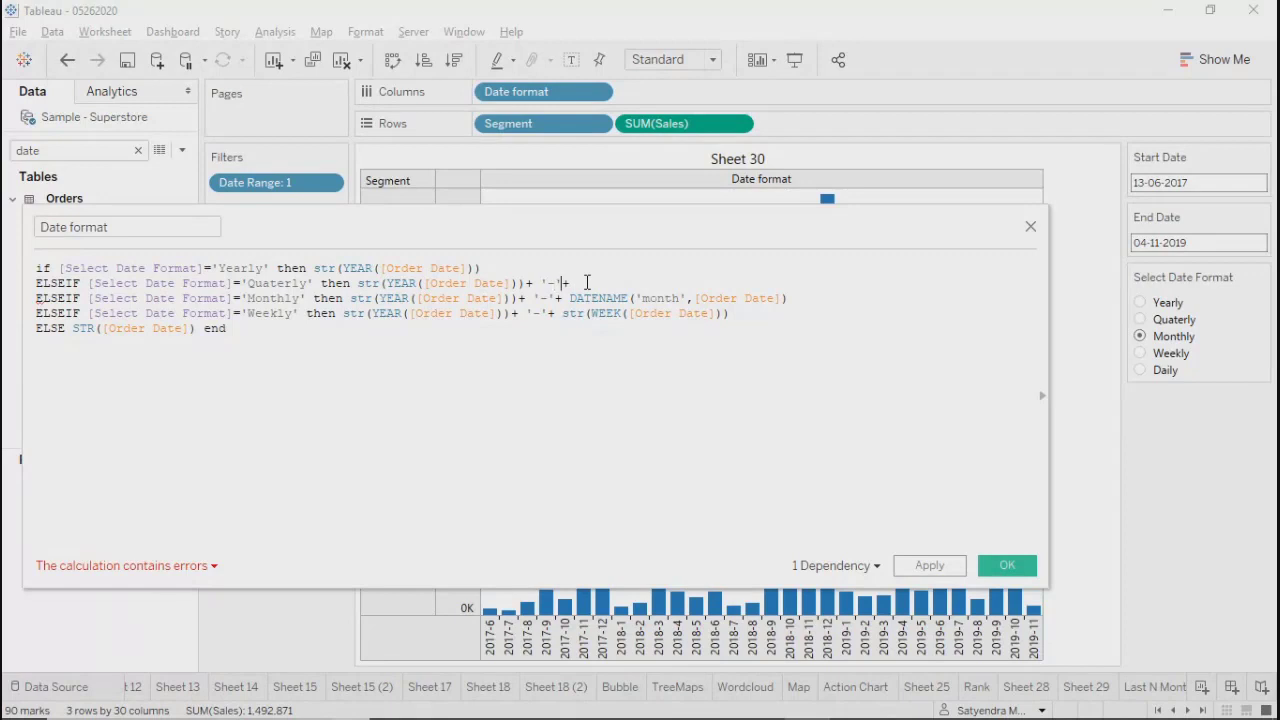
text(Q'+q)
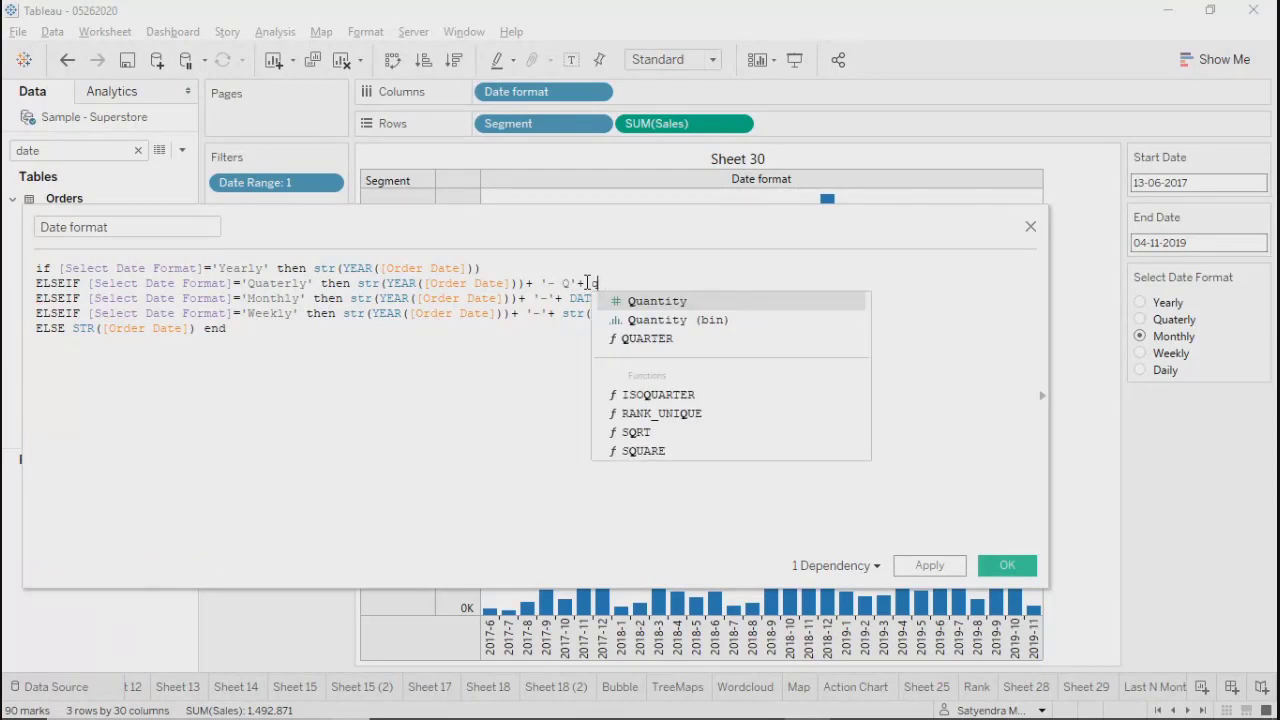
key(Down)
key(Down)
key(Return)
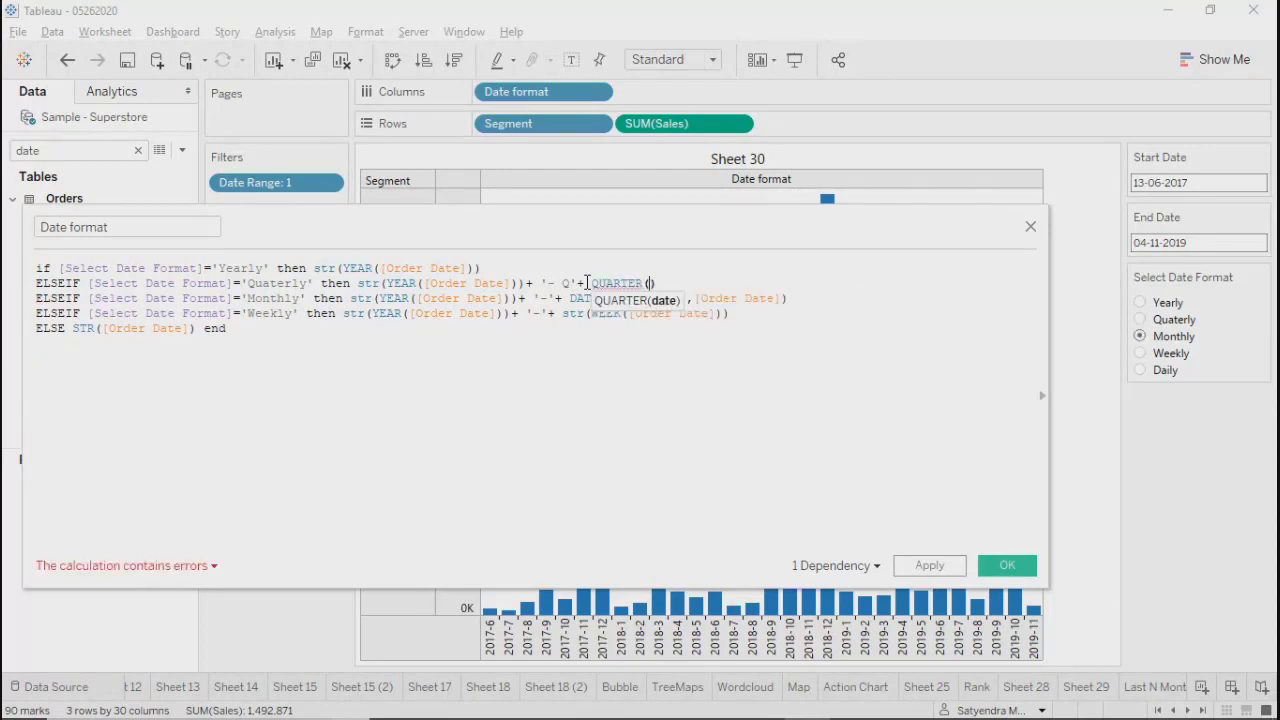
text(ord)
key(Return)
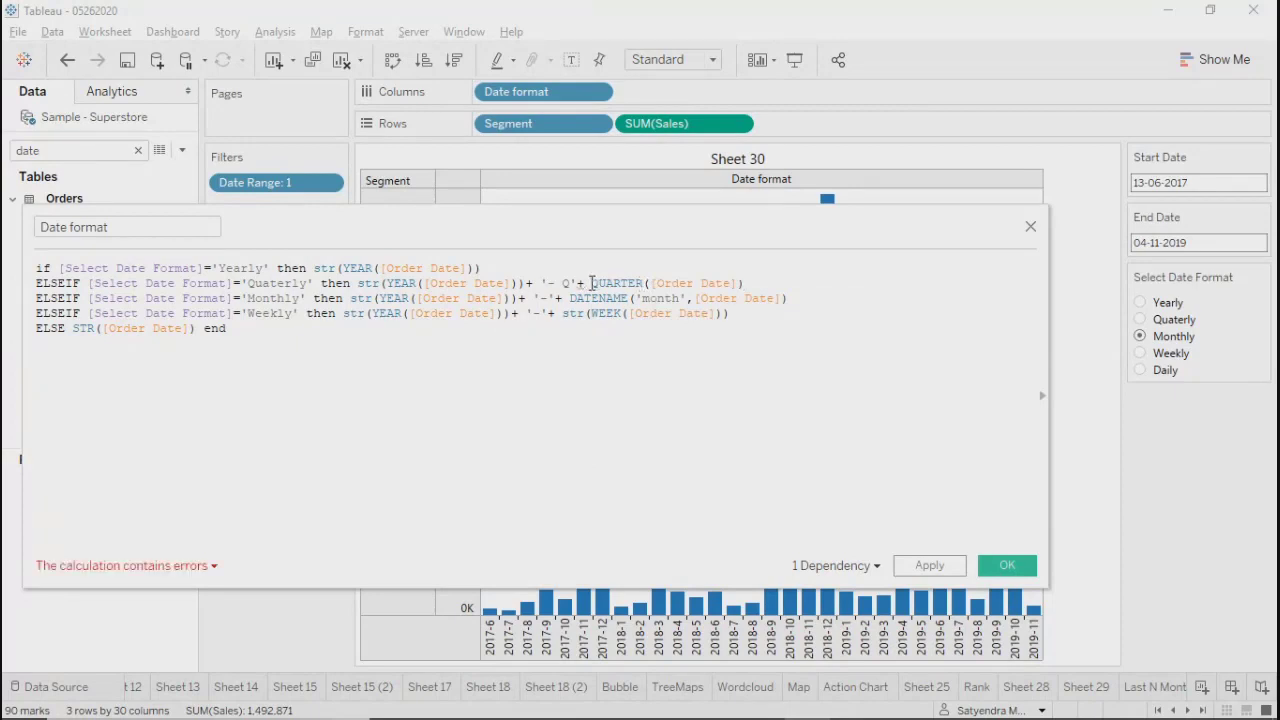
click(591, 283)
text(str()
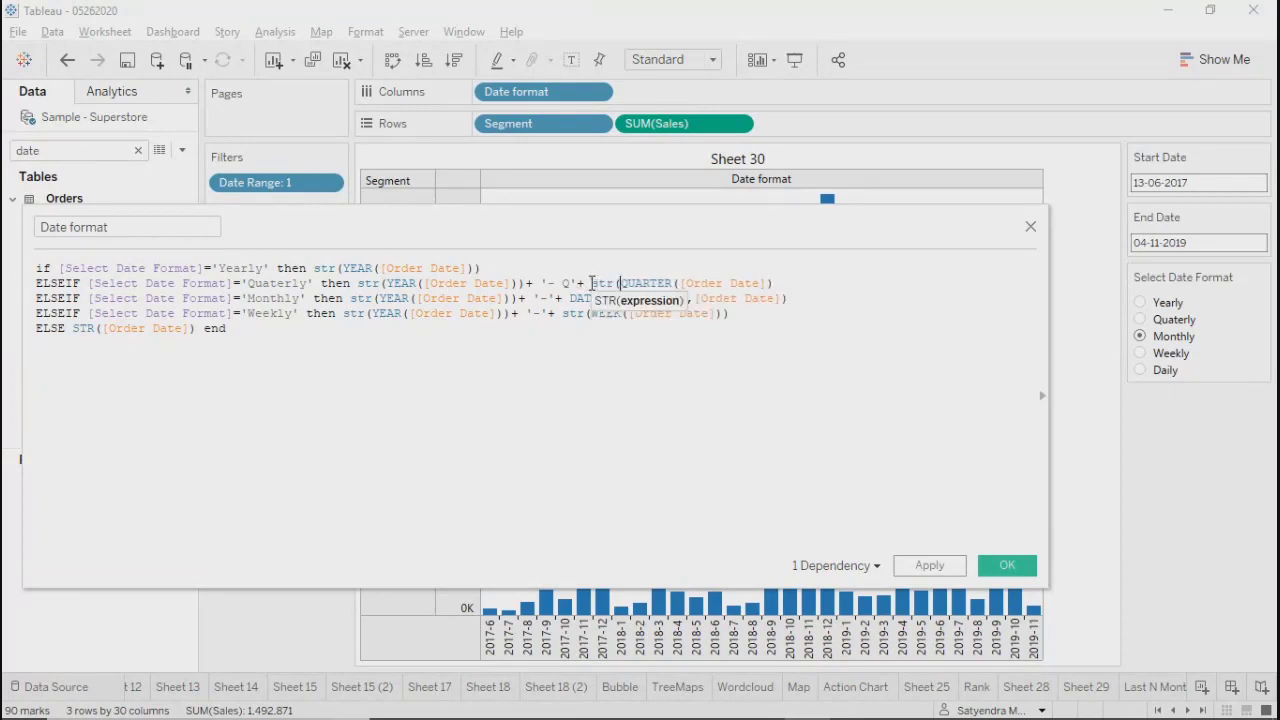
click(790, 284)
text())
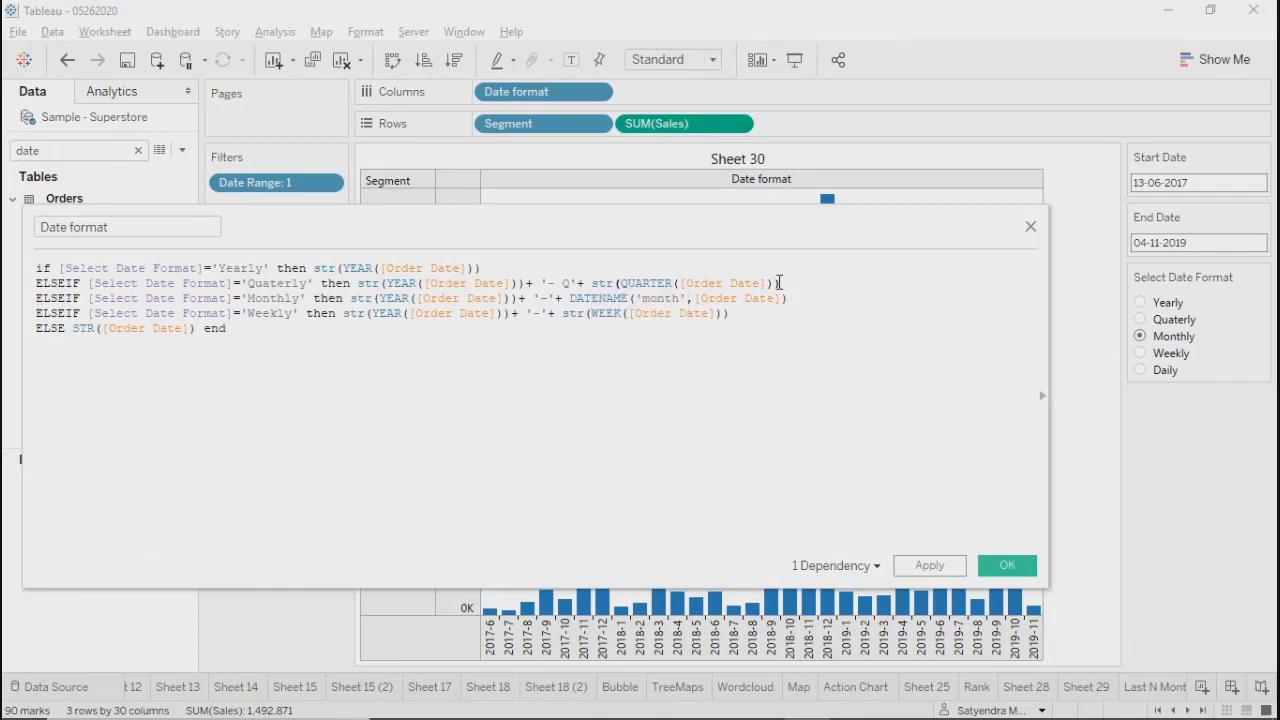
click(920, 565)
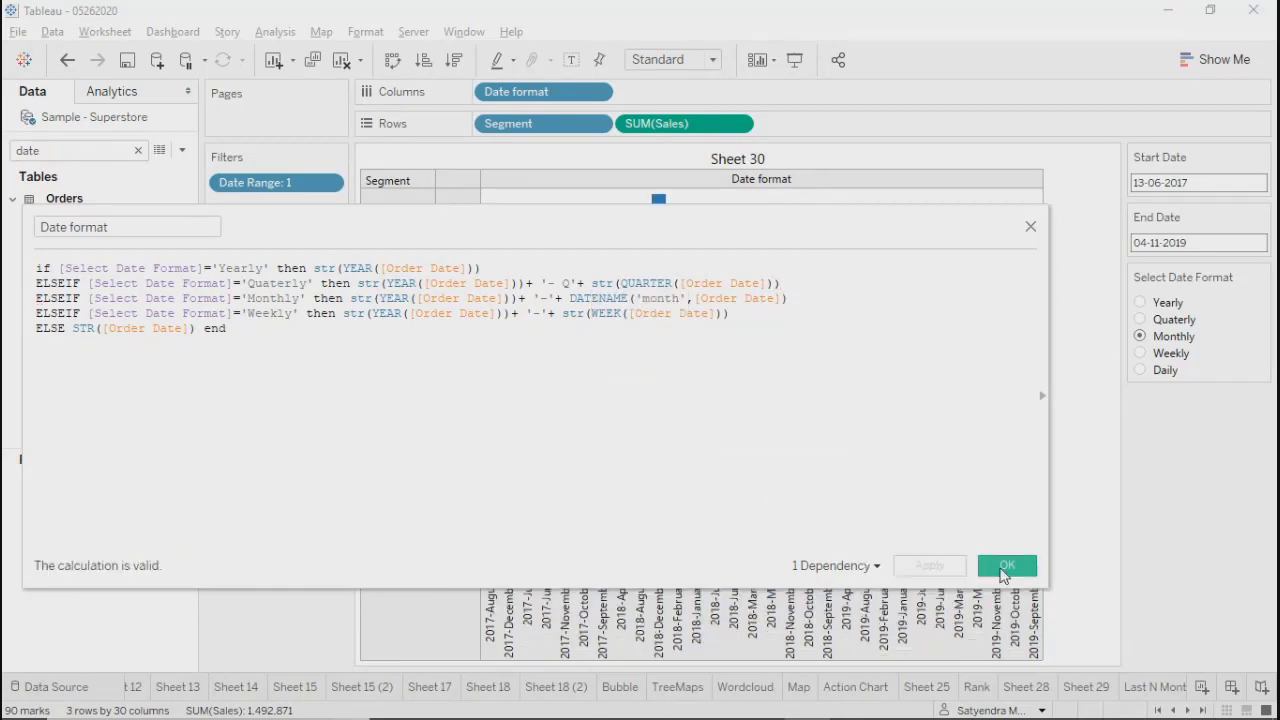
click(1015, 572)
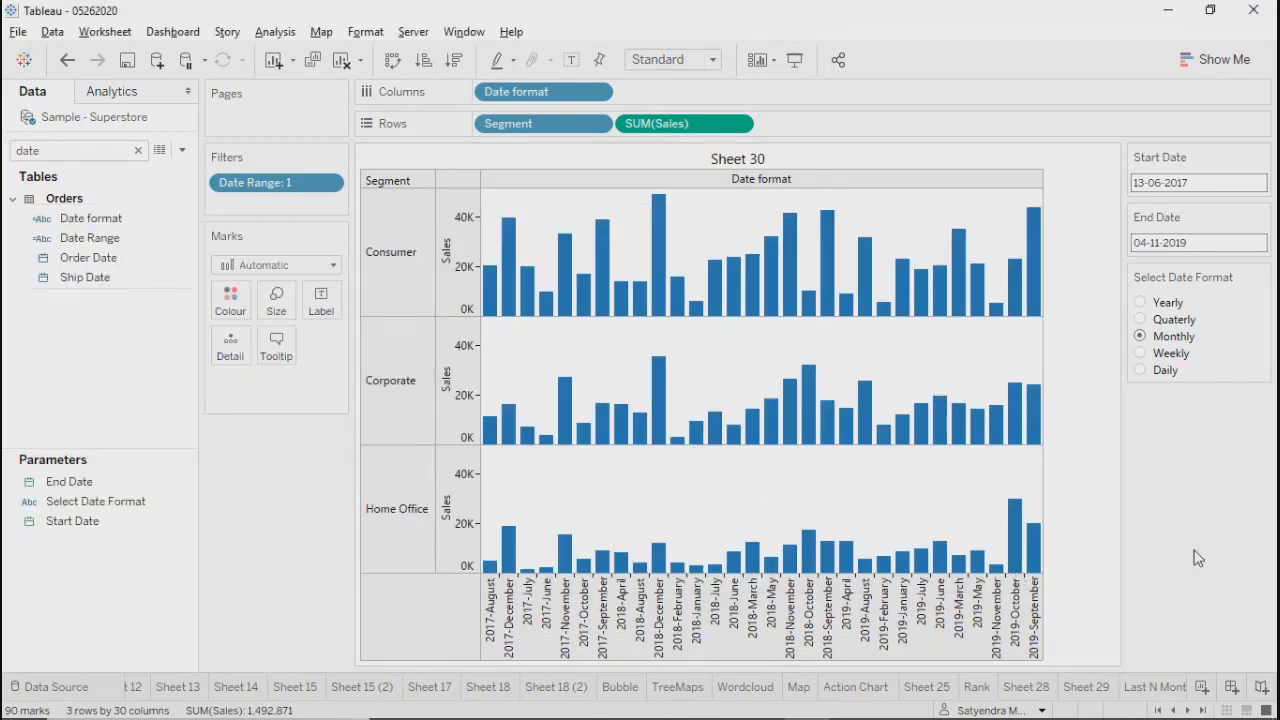
Step: Switch Select Date Format through Quaterly, Monthly and Weekly to check the chart's date labels
click(1142, 320)
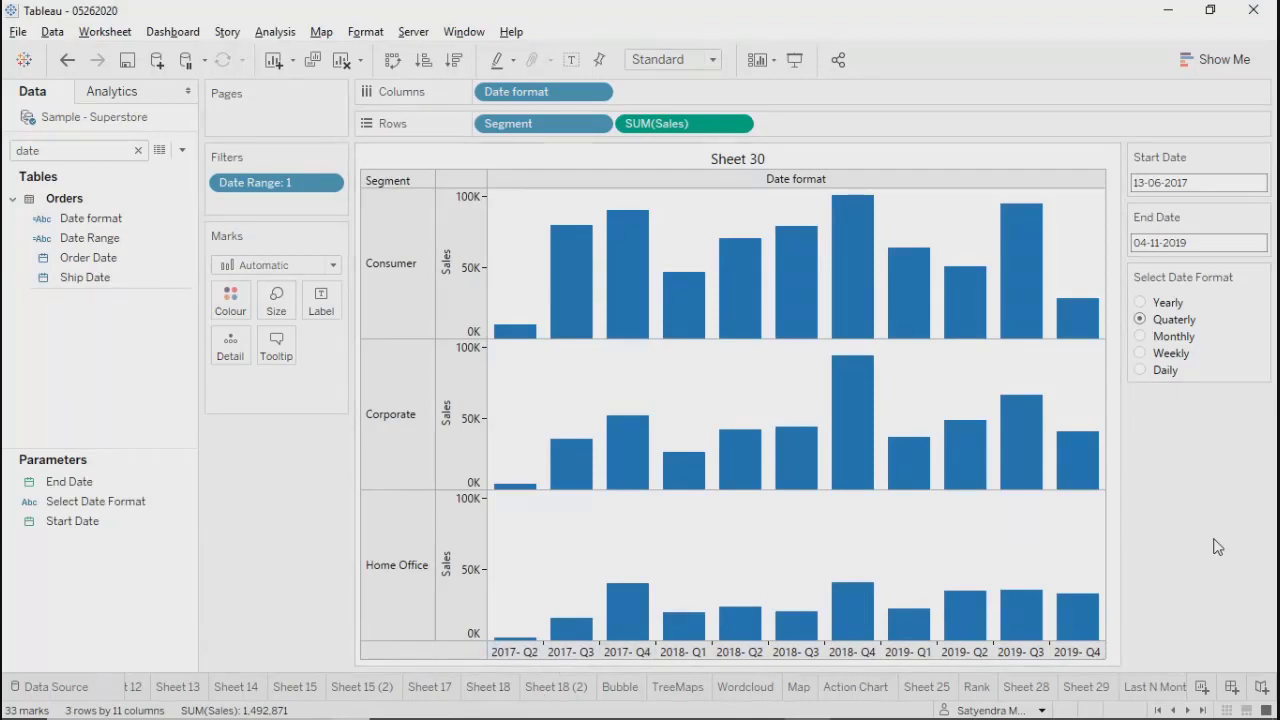
click(1153, 340)
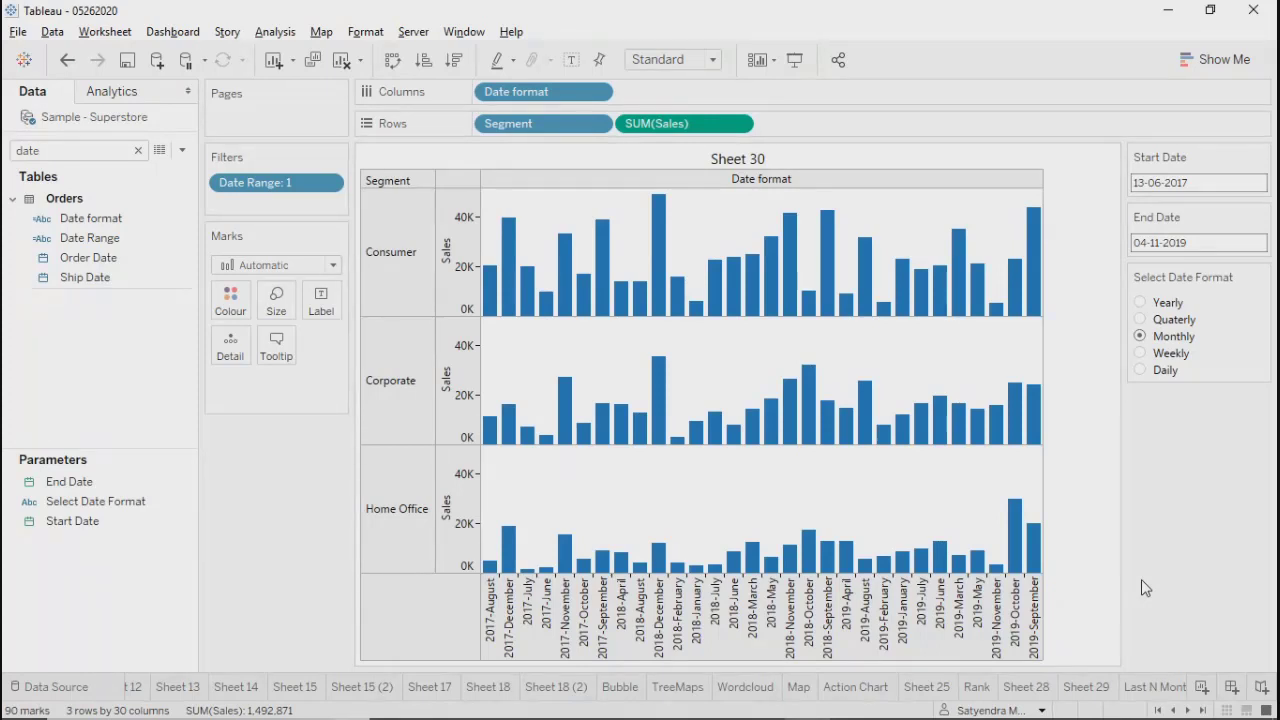
click(1143, 356)
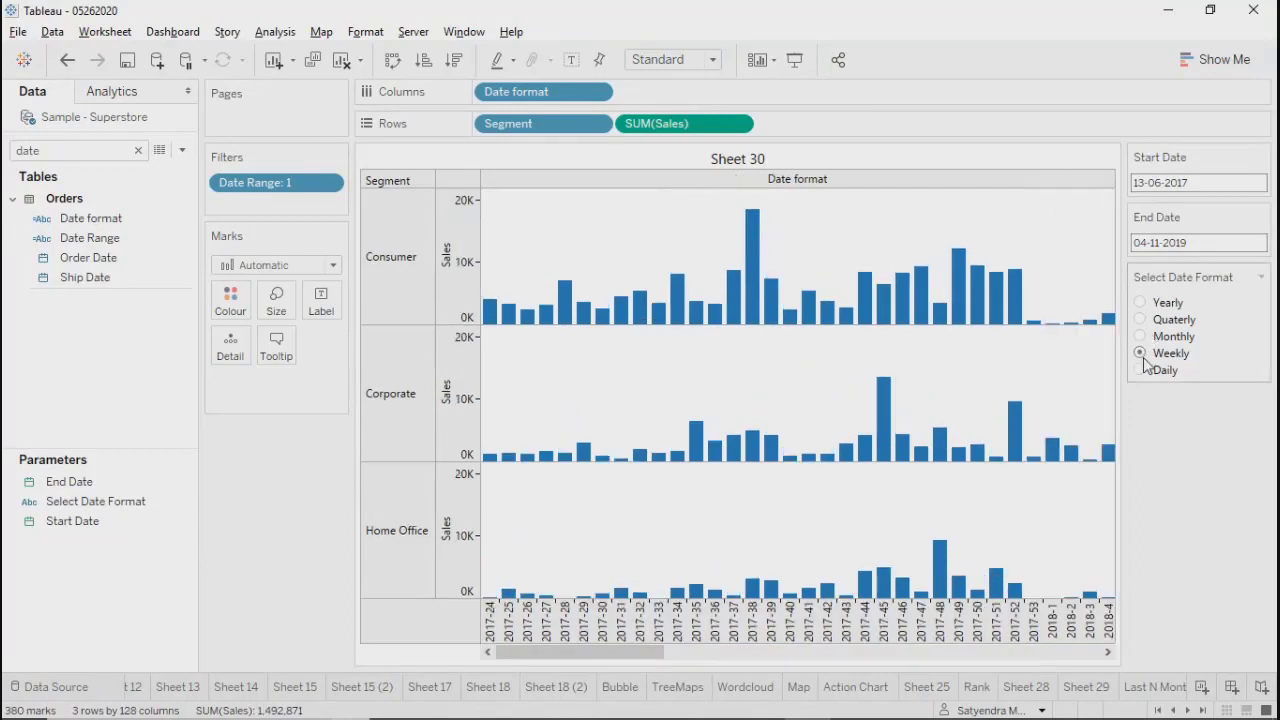
Step: Reopen the Date format calculation, change the Weekly branch's separator to '-W', and save it
right_click(103, 221)
click(148, 335)
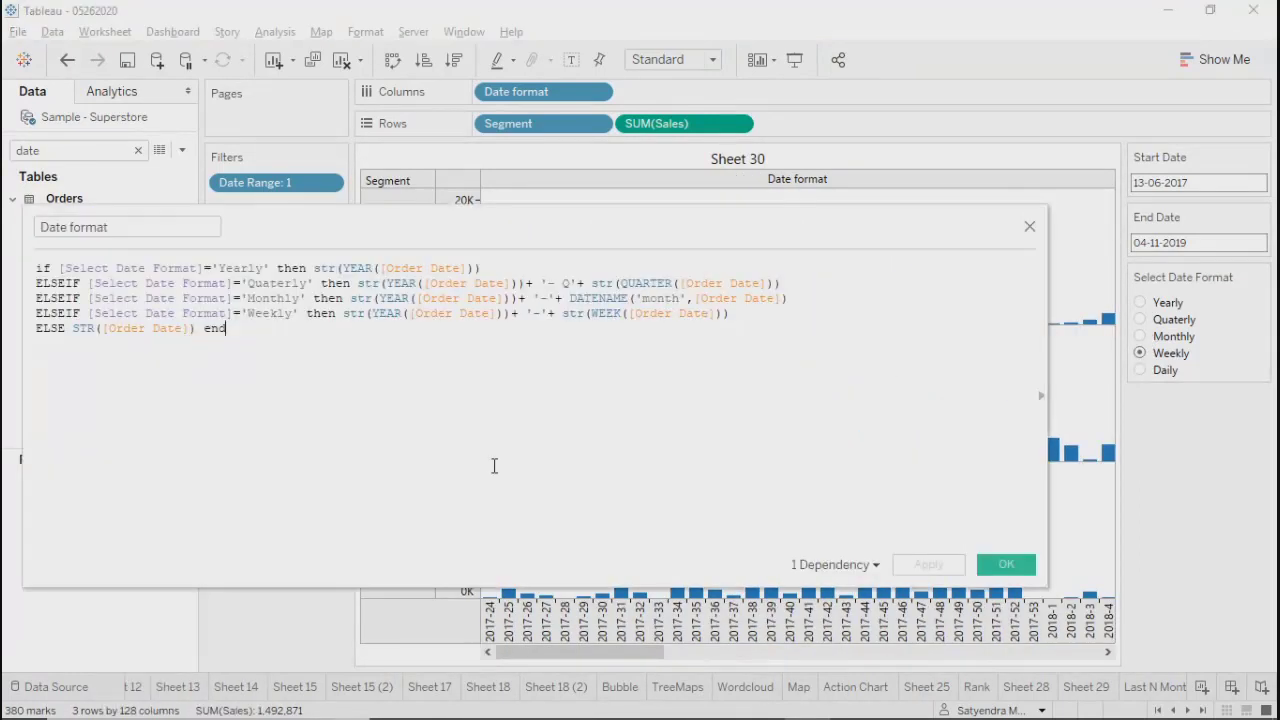
click(541, 313)
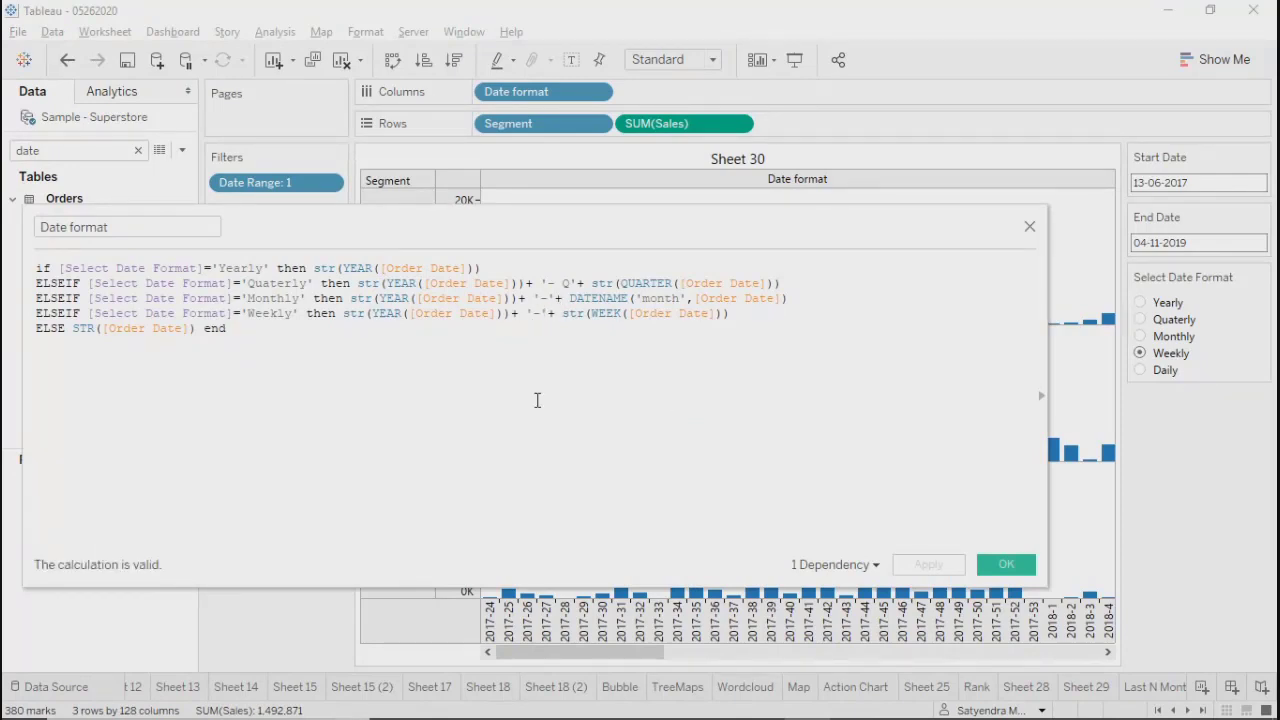
text(W)
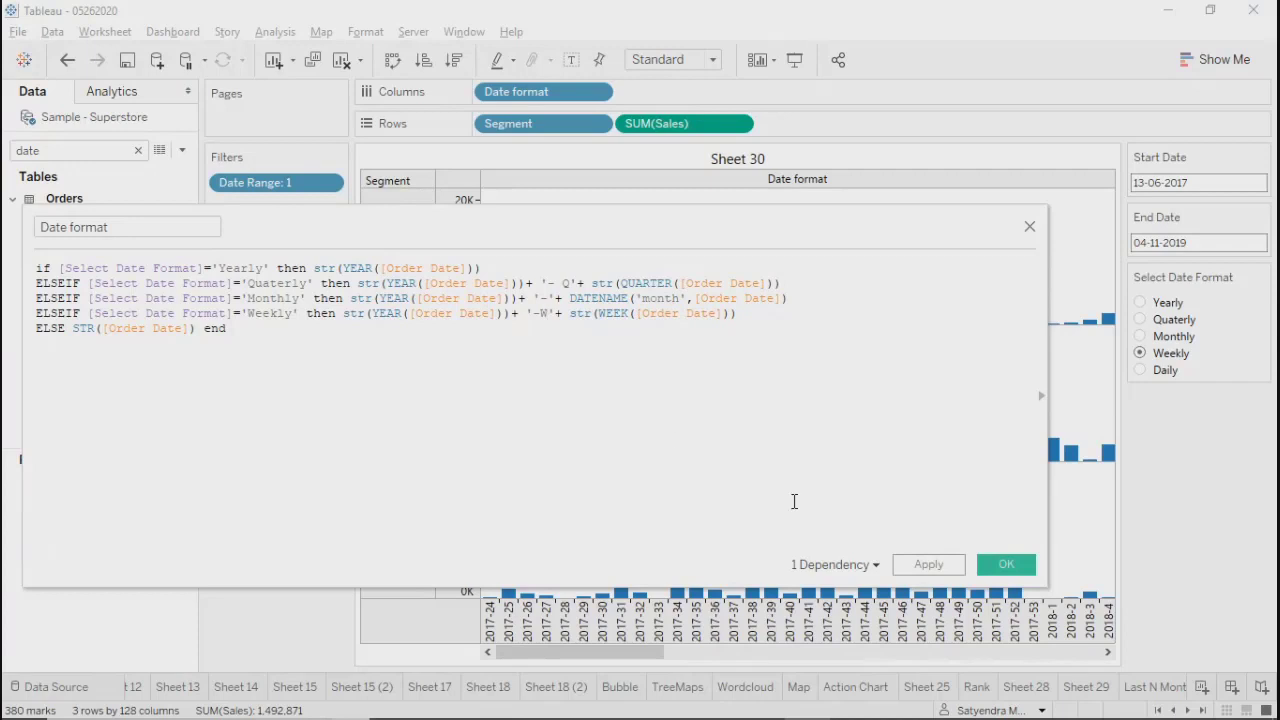
click(928, 564)
click(1006, 564)
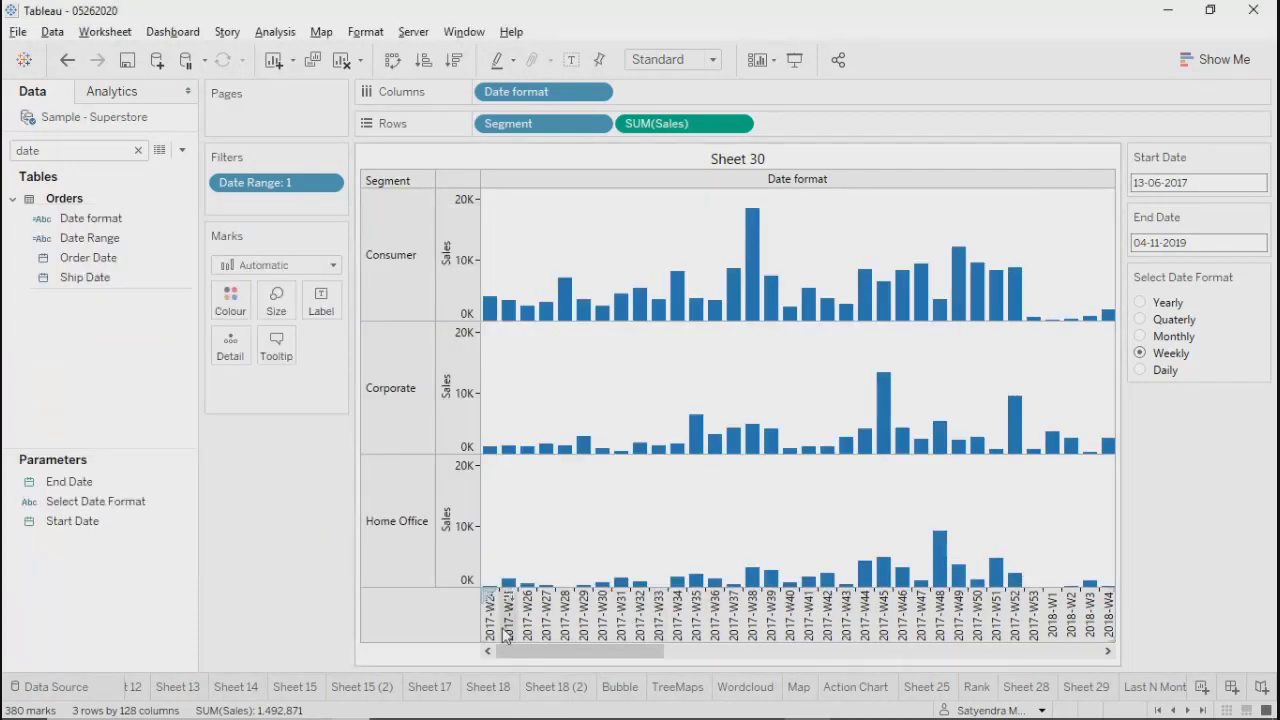
Step: Review the weekly chart labels, then switch Select Date Format through Daily, Yearly, Quaterly and Weekly, ending on Monthly
mouse_move(563, 660)
mouse_down()
mouse_move(905, 651)
mouse_move(561, 651)
mouse_up()
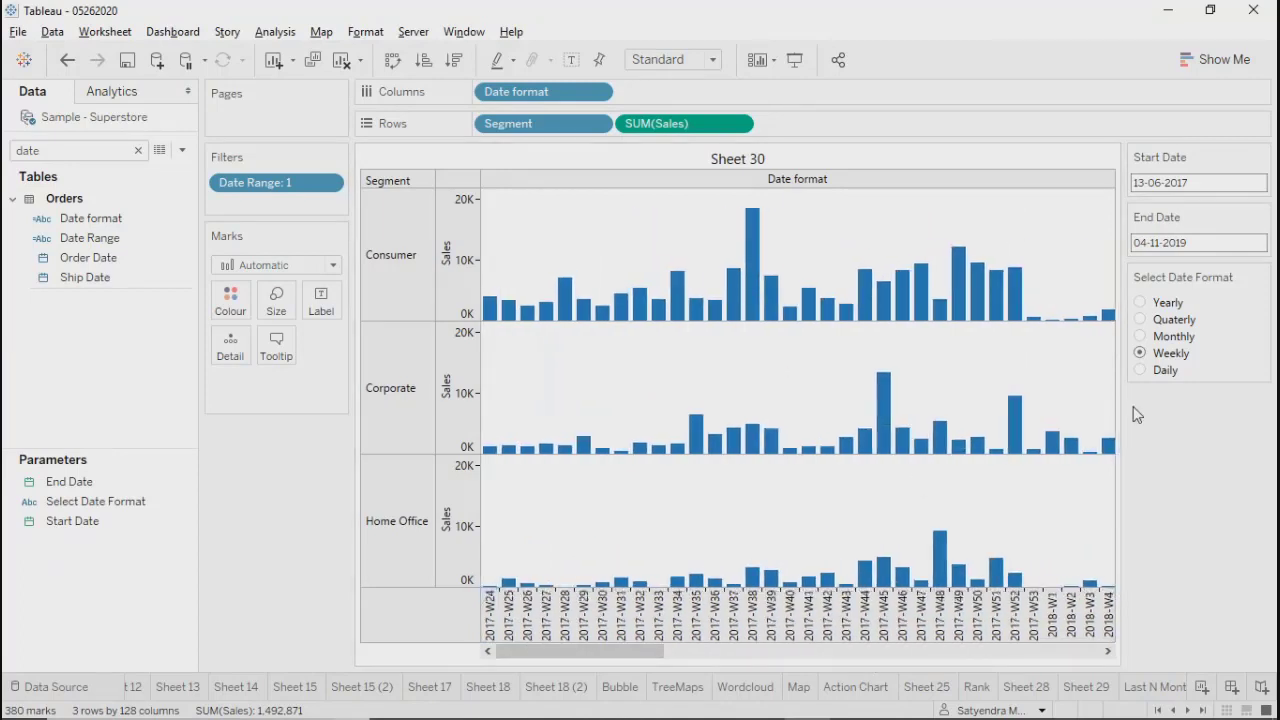
click(1140, 370)
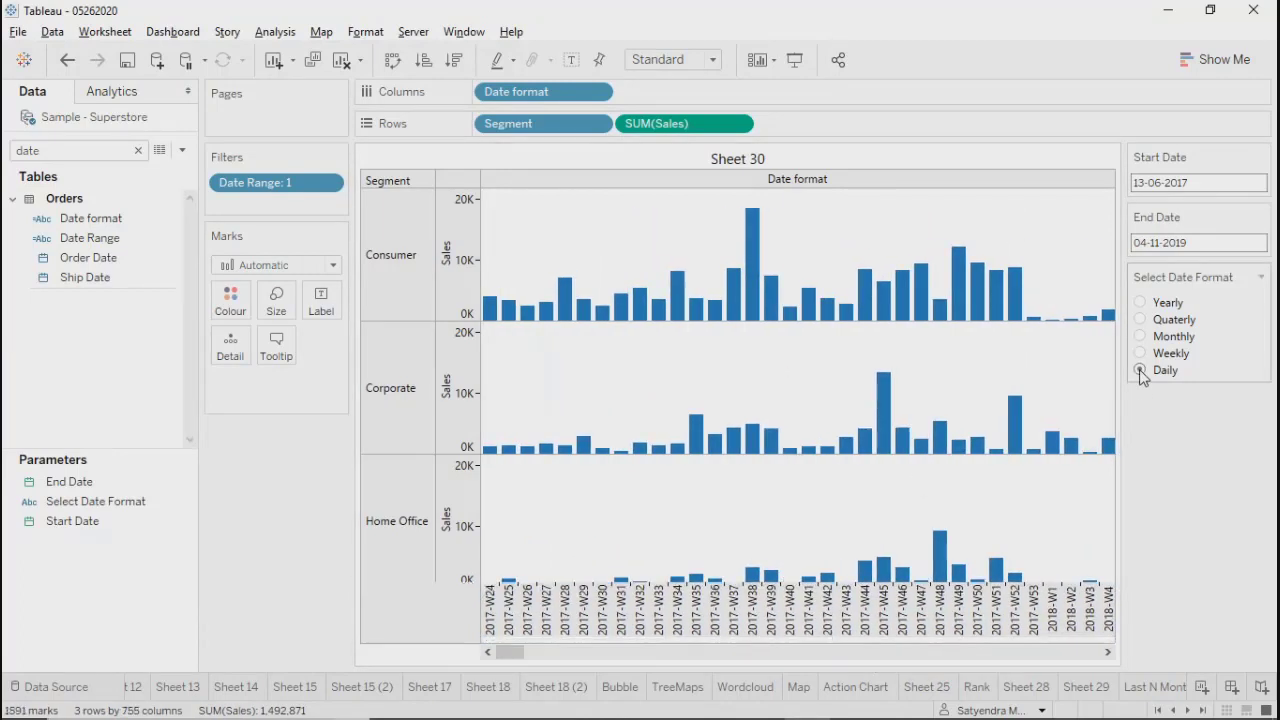
click(1141, 302)
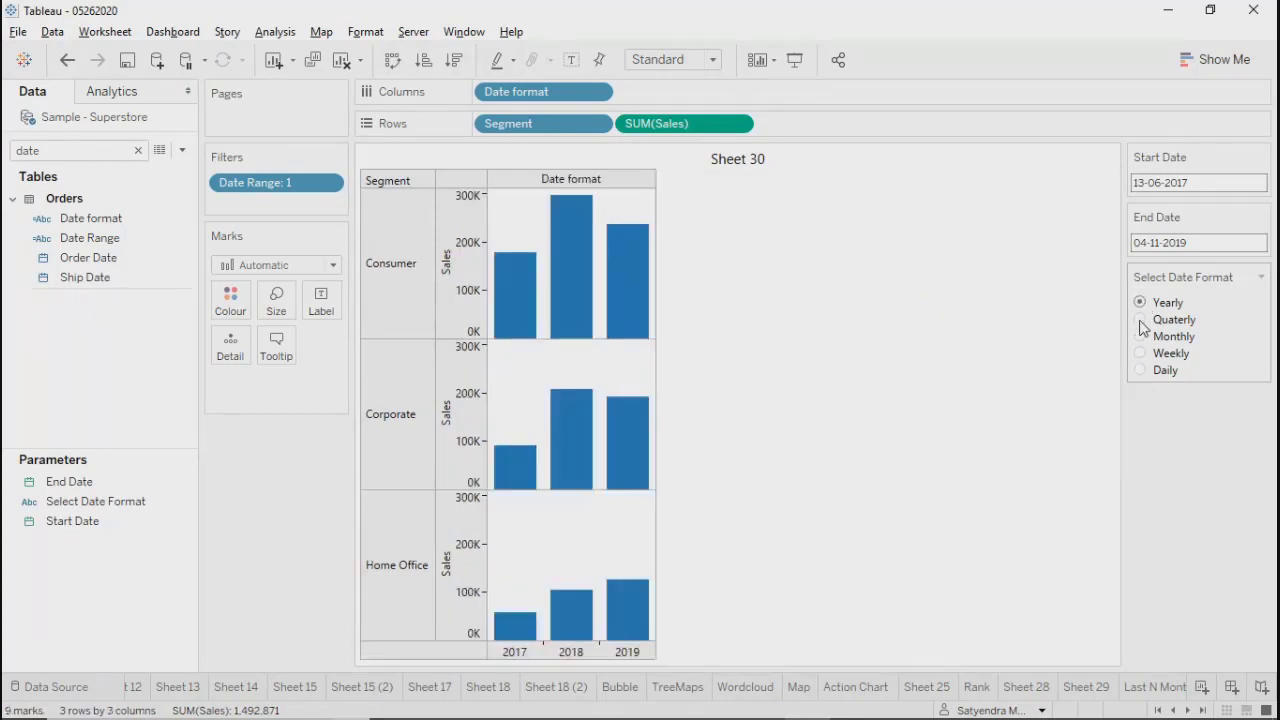
click(1141, 320)
click(1140, 353)
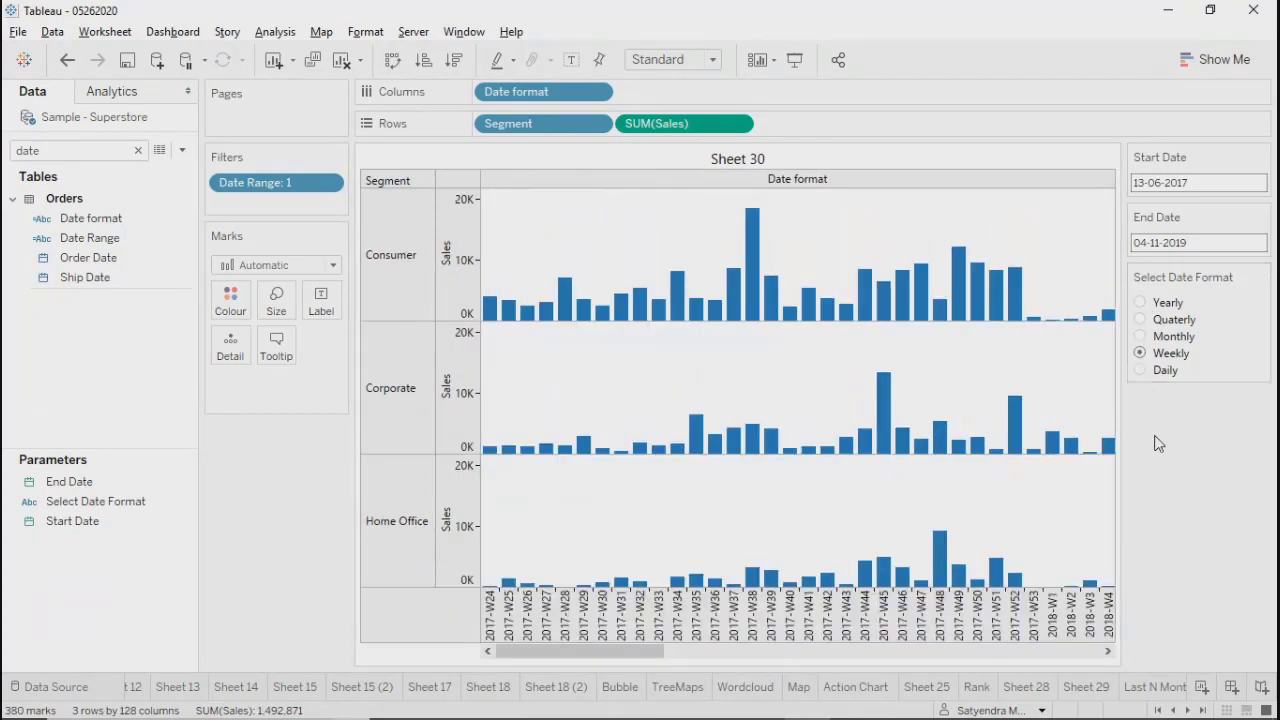
click(1141, 337)
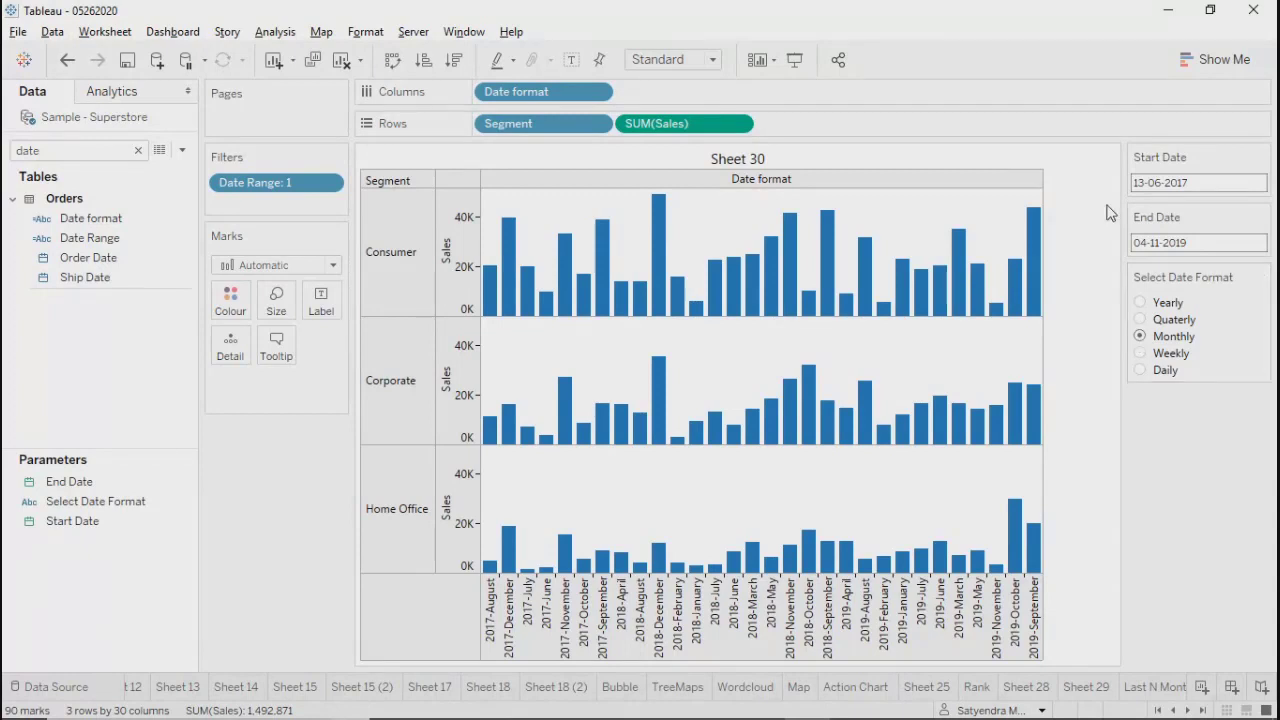
Step: Swap the chart's rows and columns, and try Minimum as the aggregation for sorting Date format by Order Date
click(396, 60)
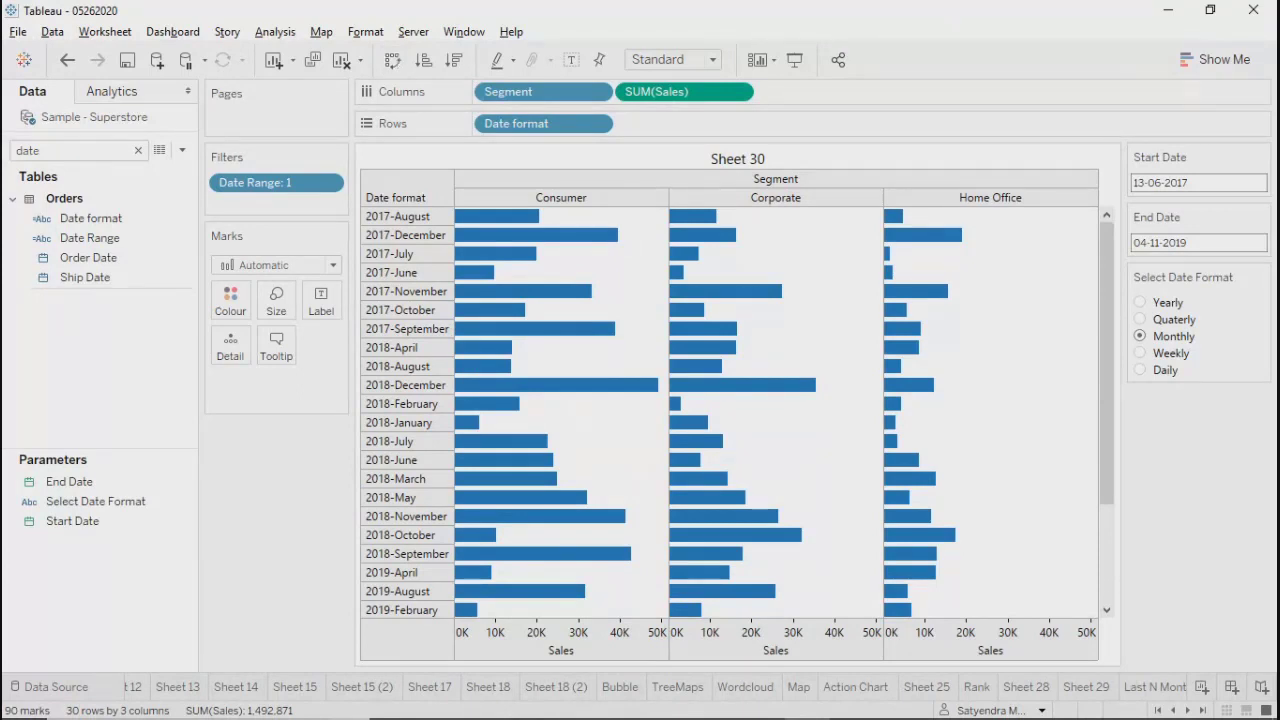
mouse_move(806, 718)
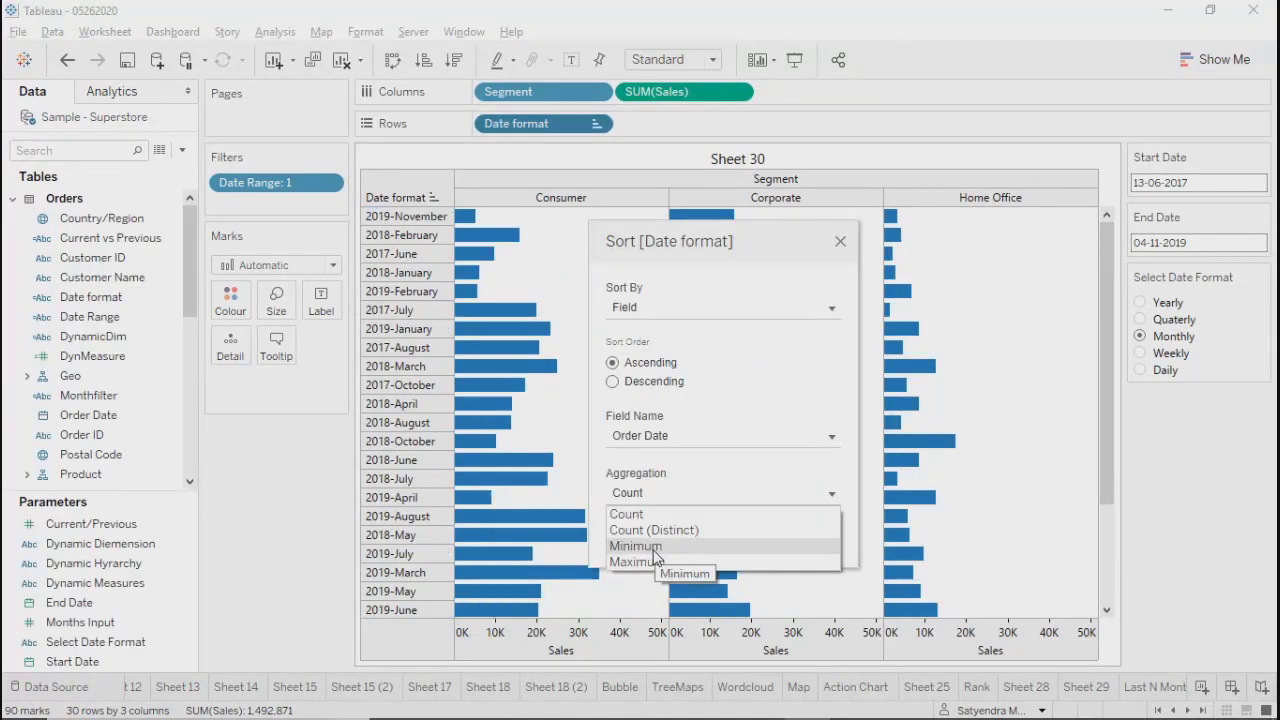
click(657, 557)
click(300, 548)
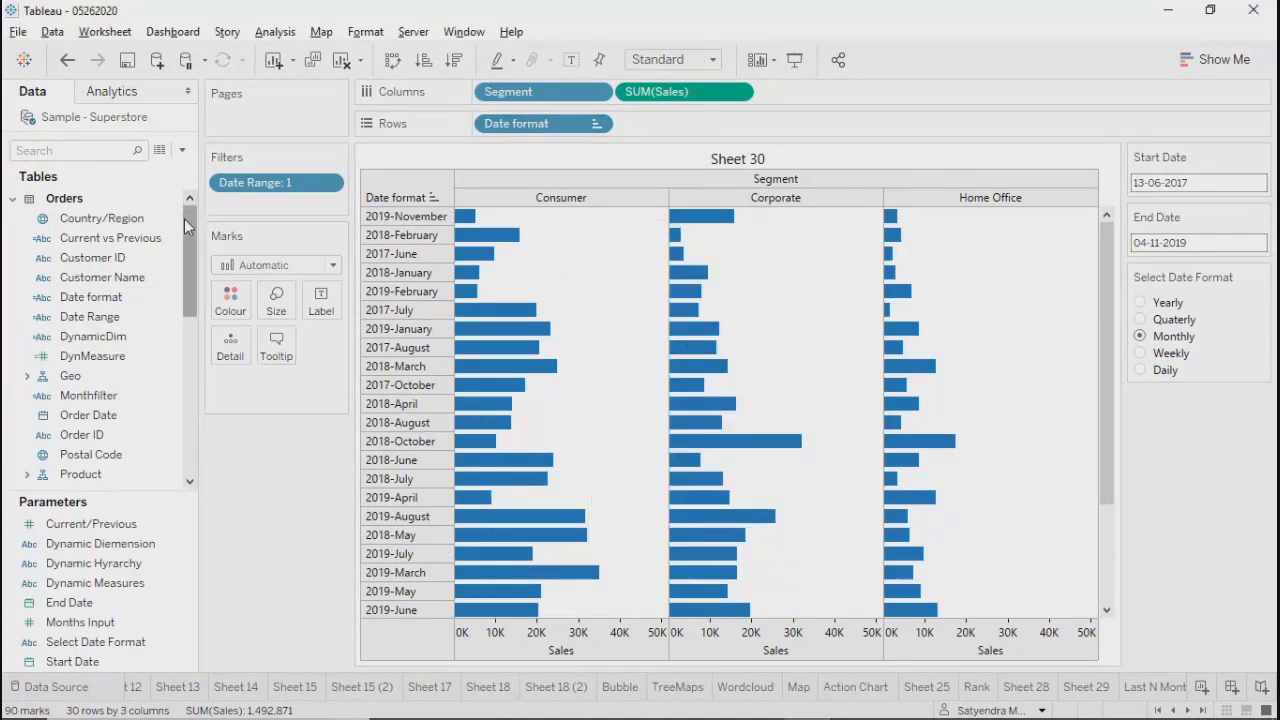
Step: Start a new calculated field in the Sample - Superstore data source
click(182, 150)
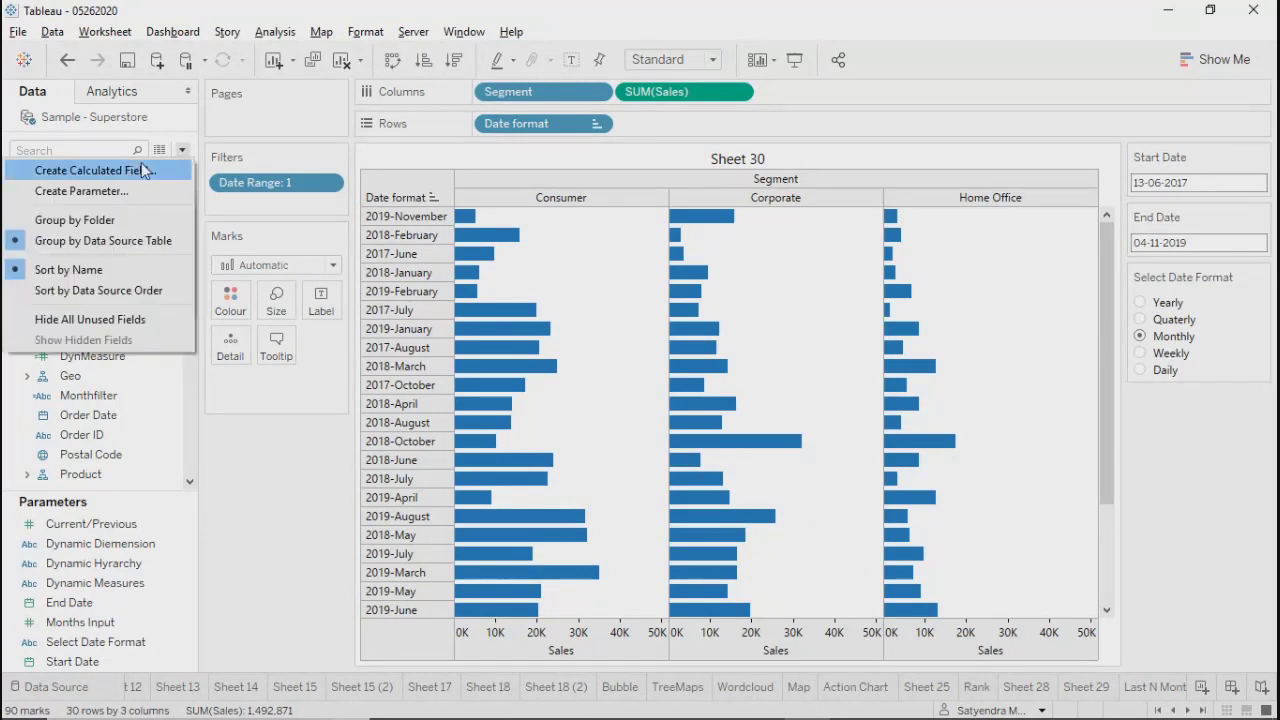
click(110, 172)
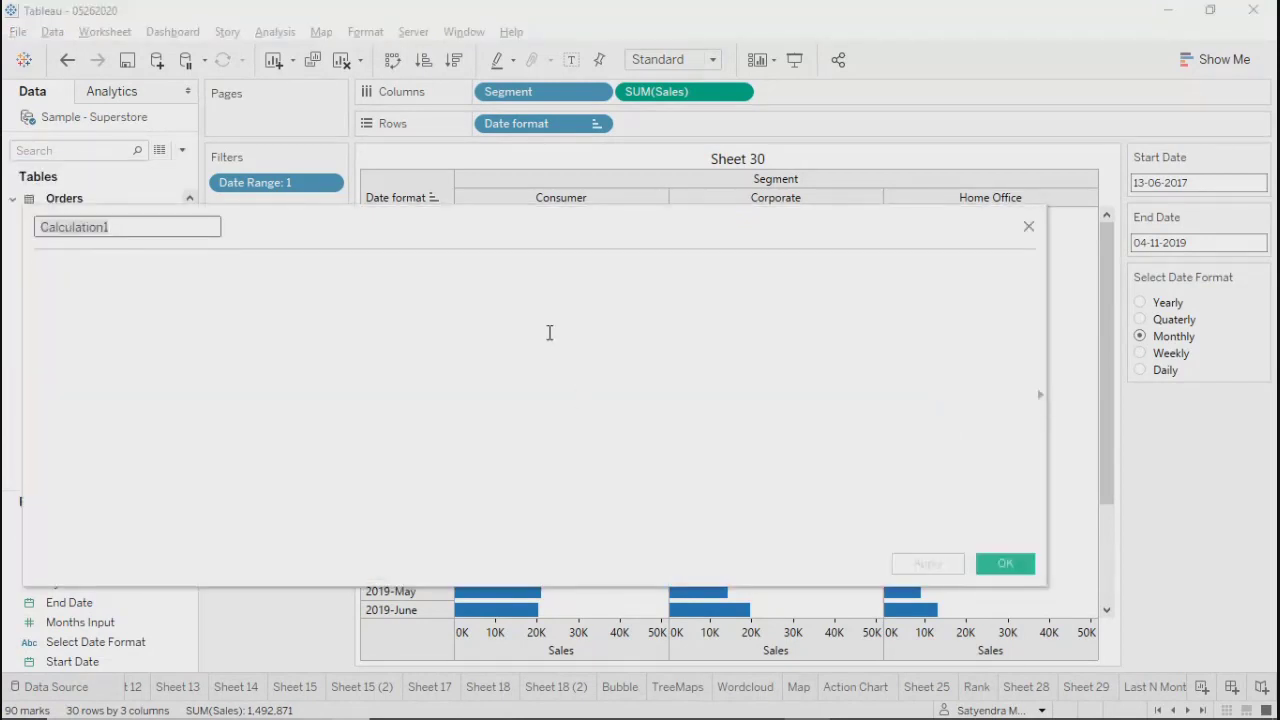
text(Month)
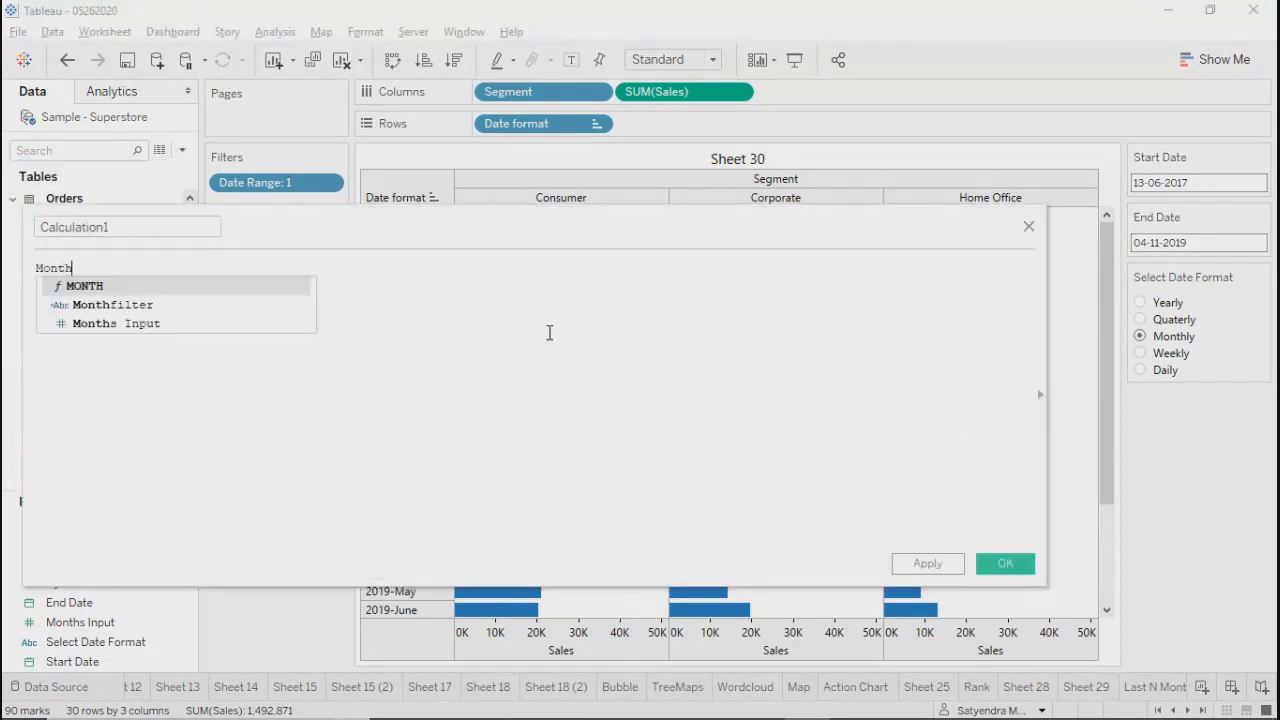
key(BackSpace)
key(BackSpace)
key(BackSpace)
key(BackSpace)
Step: Name the new calculated field MY
click(117, 228)
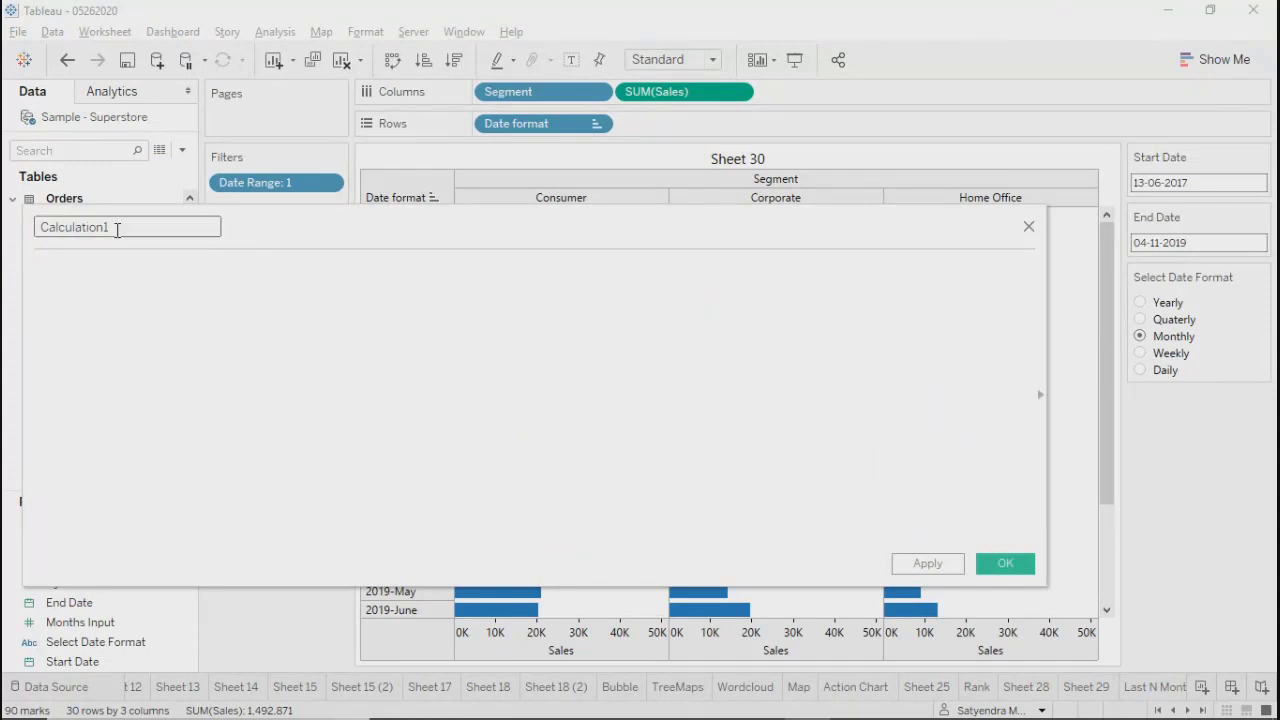
key(BackSpace)
key(BackSpace)
key(BackSpace)
key(BackSpace)
key(BackSpace)
key(BackSpace)
key(BackSpace)
key(BackSpace)
key(BackSpace)
key(BackSpace)
key(BackSpace)
text(Mponth)
click(103, 298)
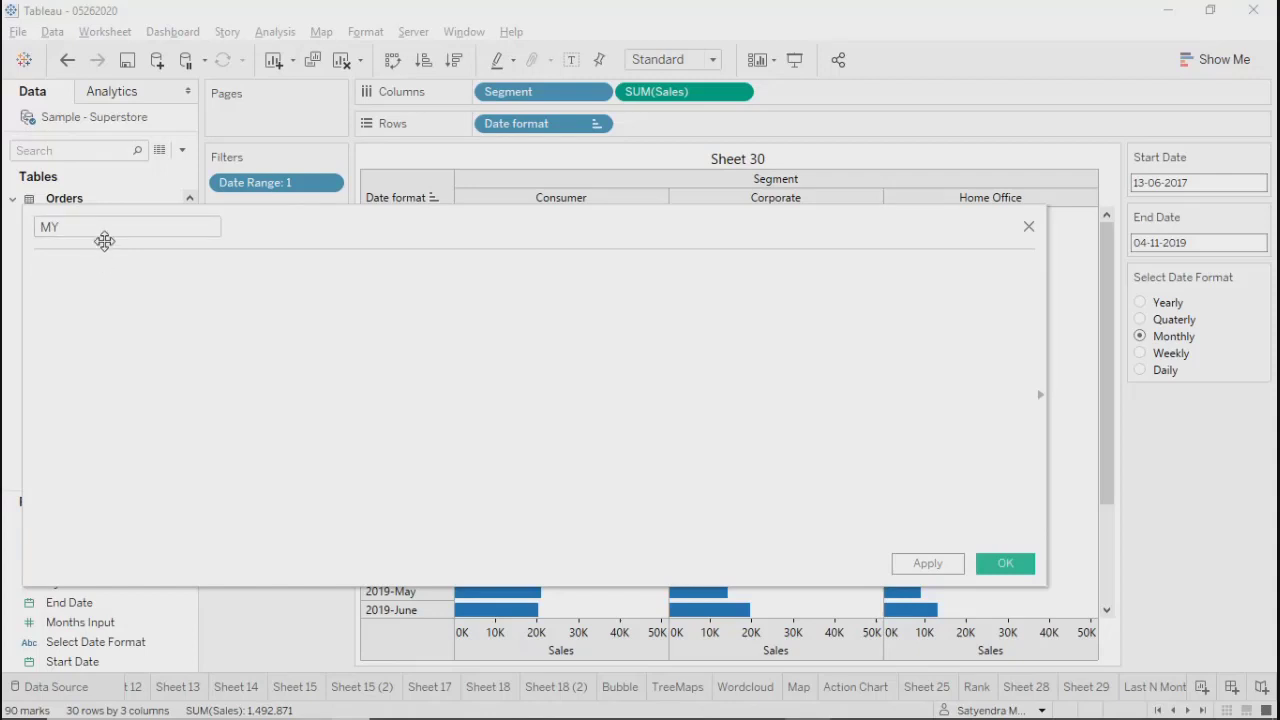
Step: Extend the new calculated field's name to MY_Order
drag(104, 240, 104, 239)
click(110, 227)
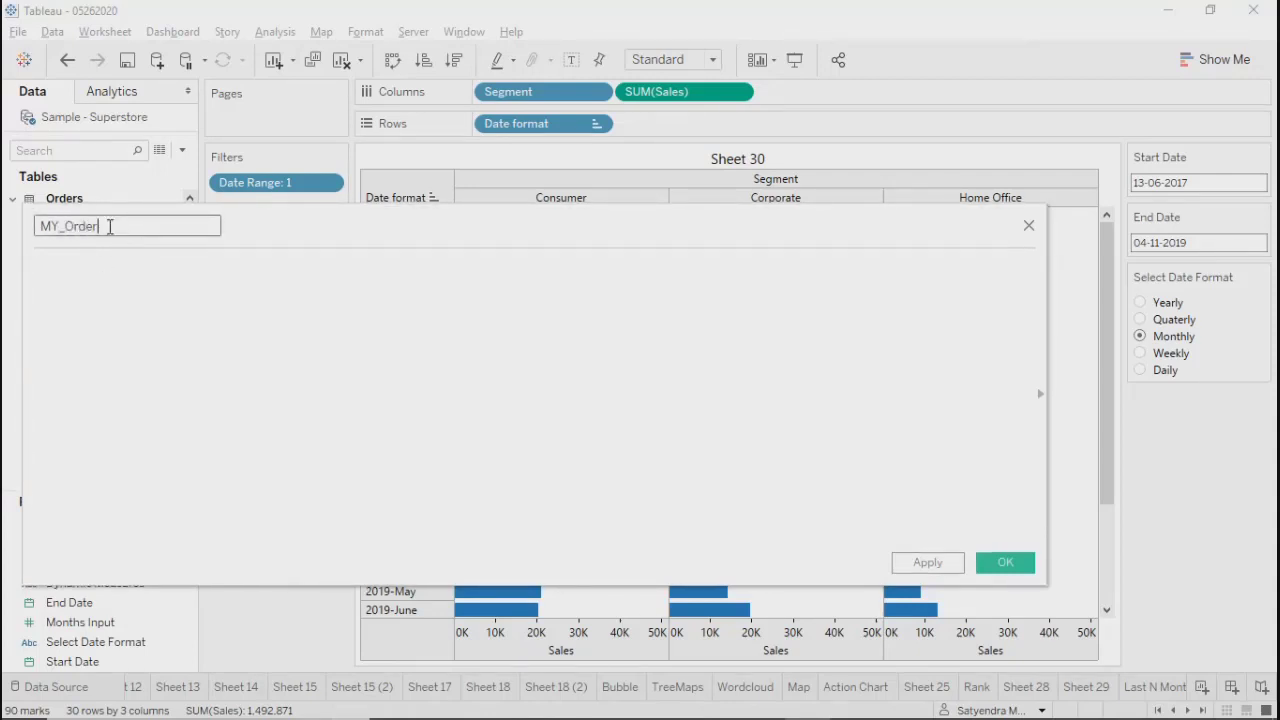
click(87, 270)
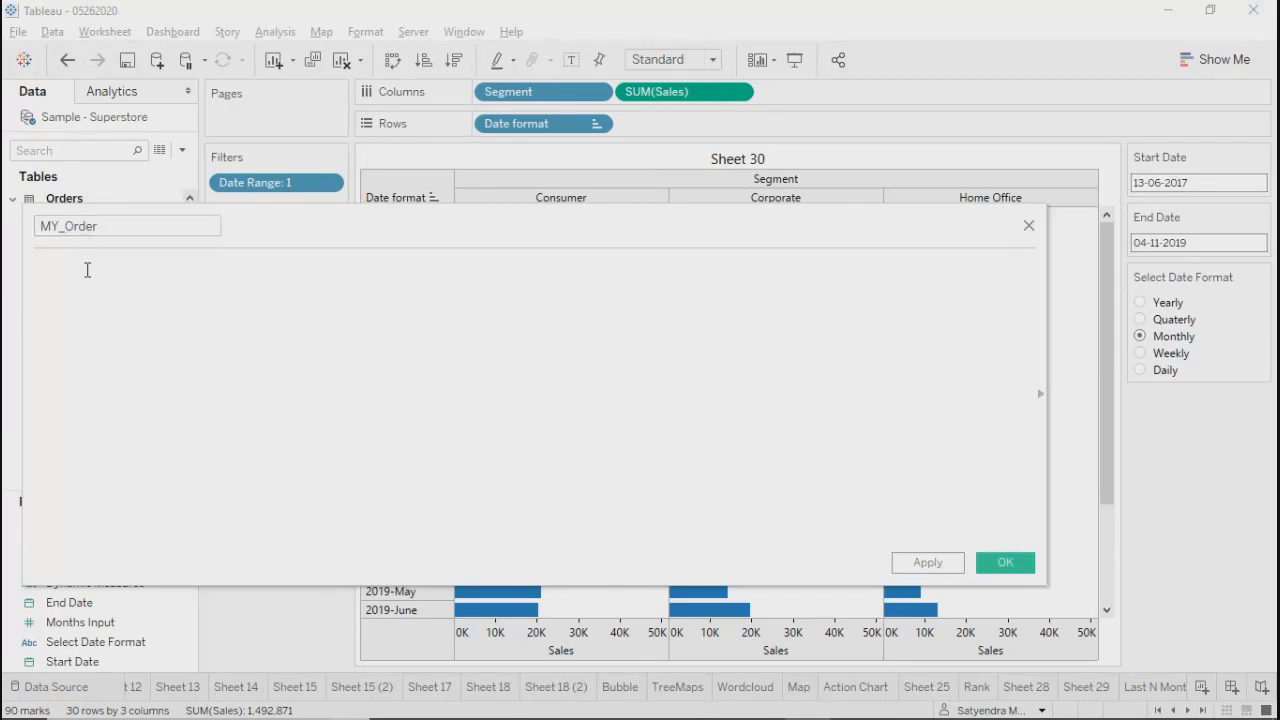
Step: Begin the MY_Order formula with YEAR([Order Date])
text(mo)
key(BackSpace)
key(BackSpace)
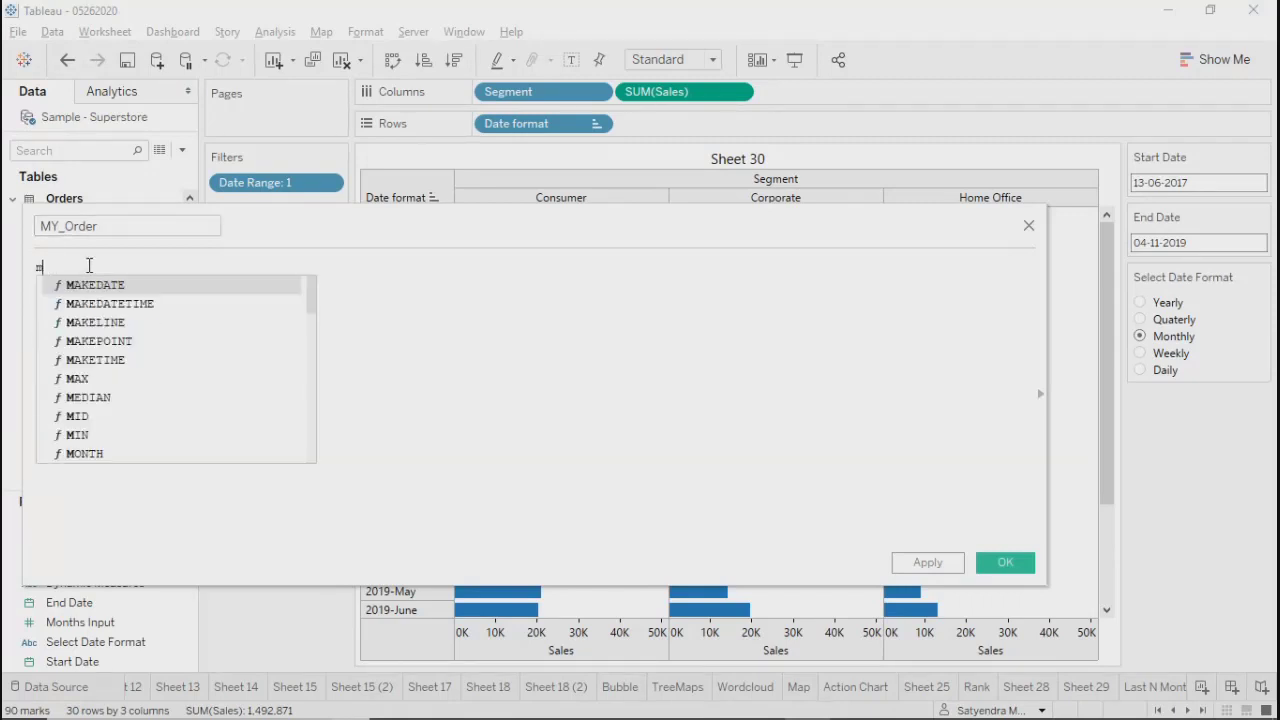
text(ye)
key(BackSpace)
key(BackSpace)
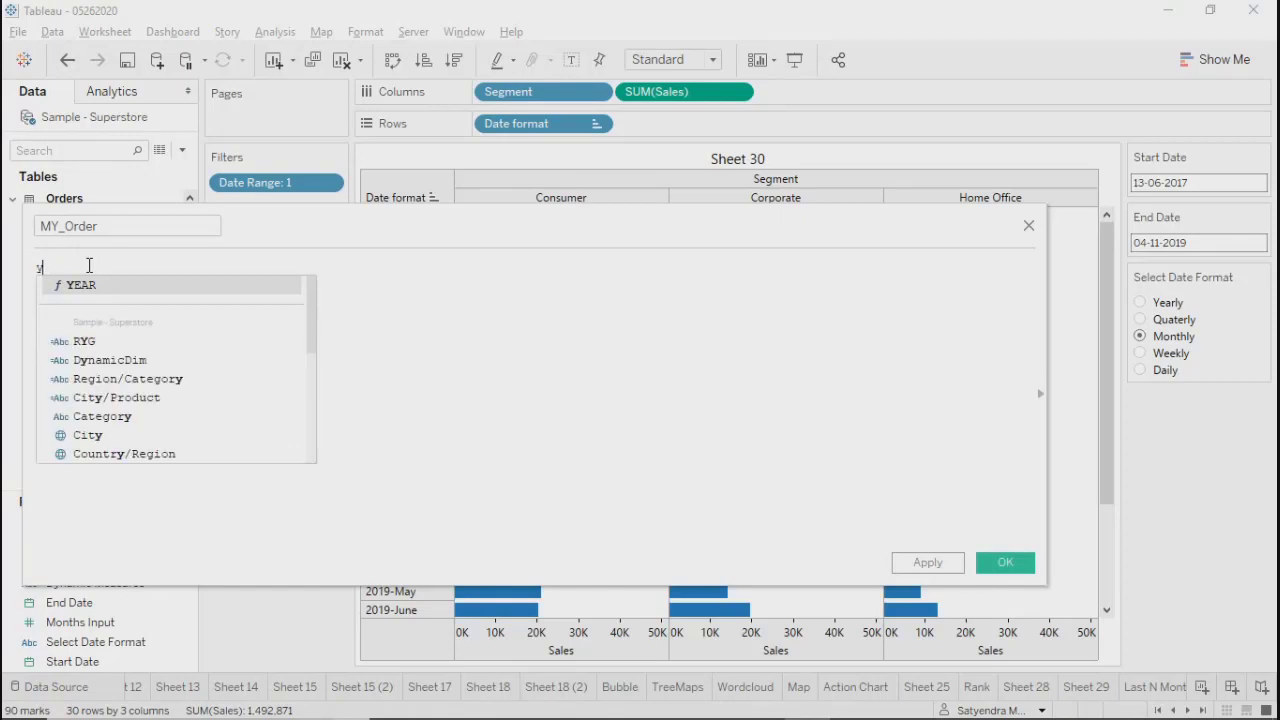
text(year)
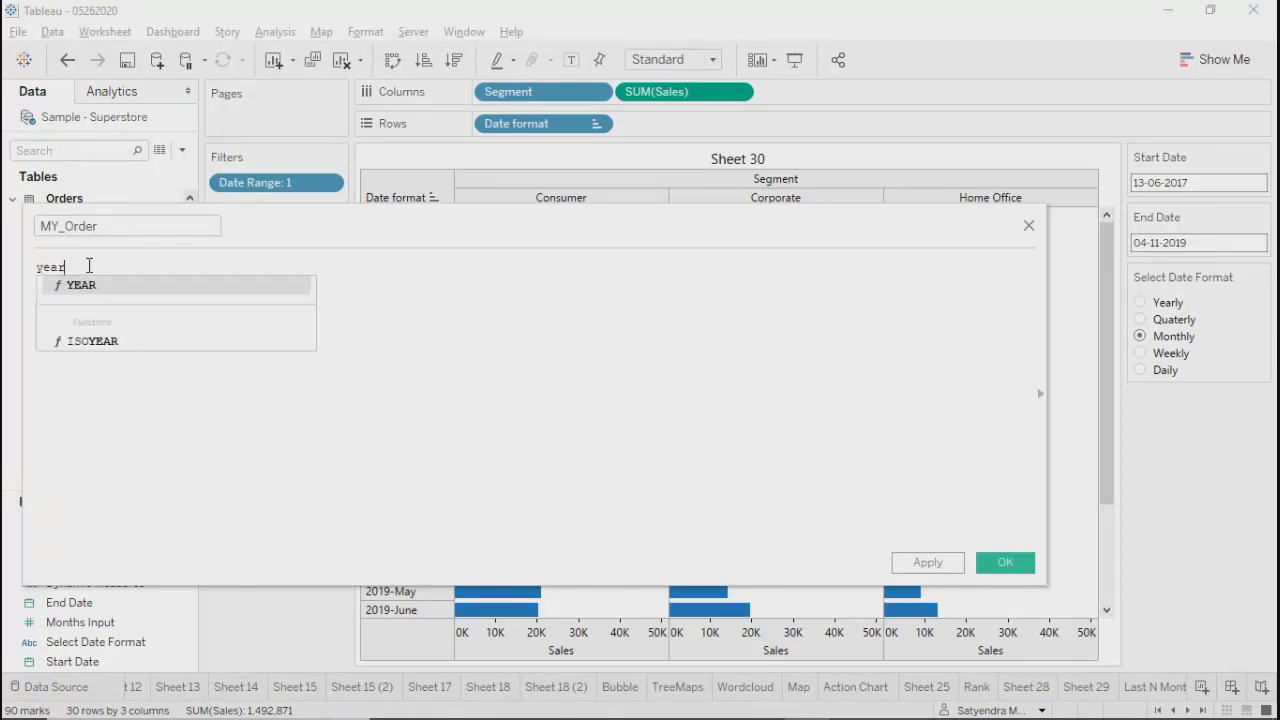
key(Return)
text(orde))
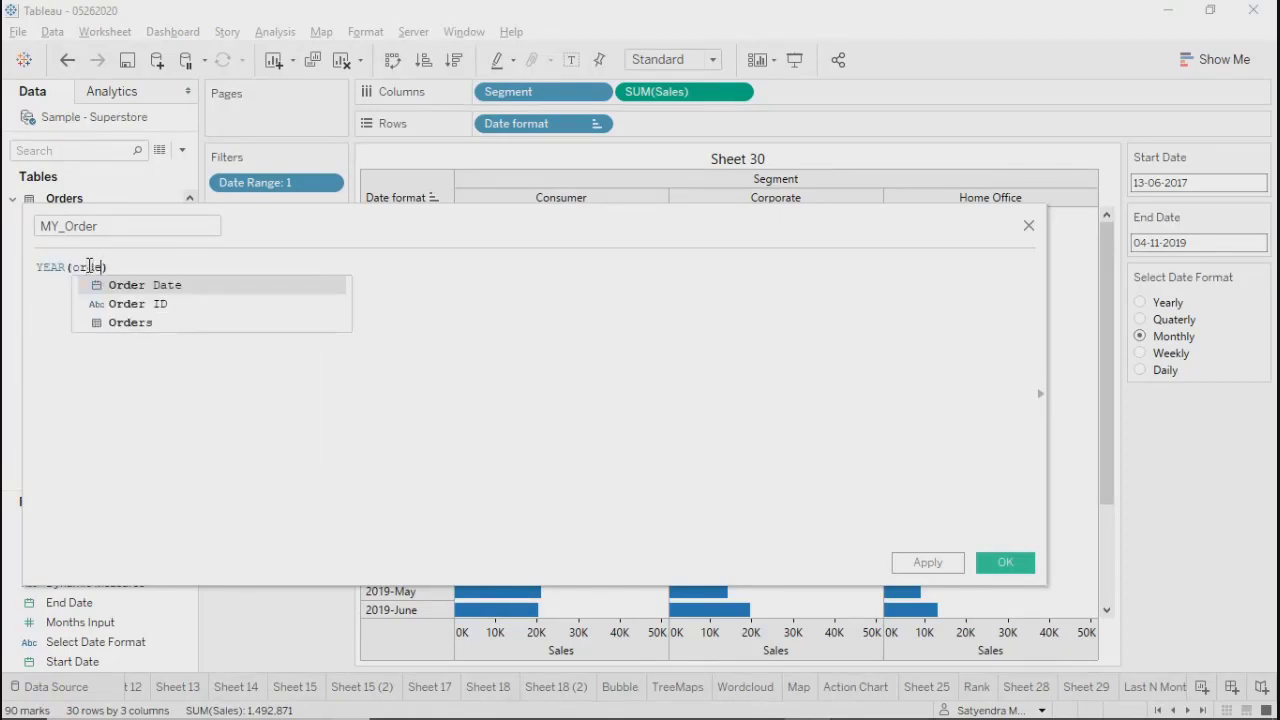
key(Return)
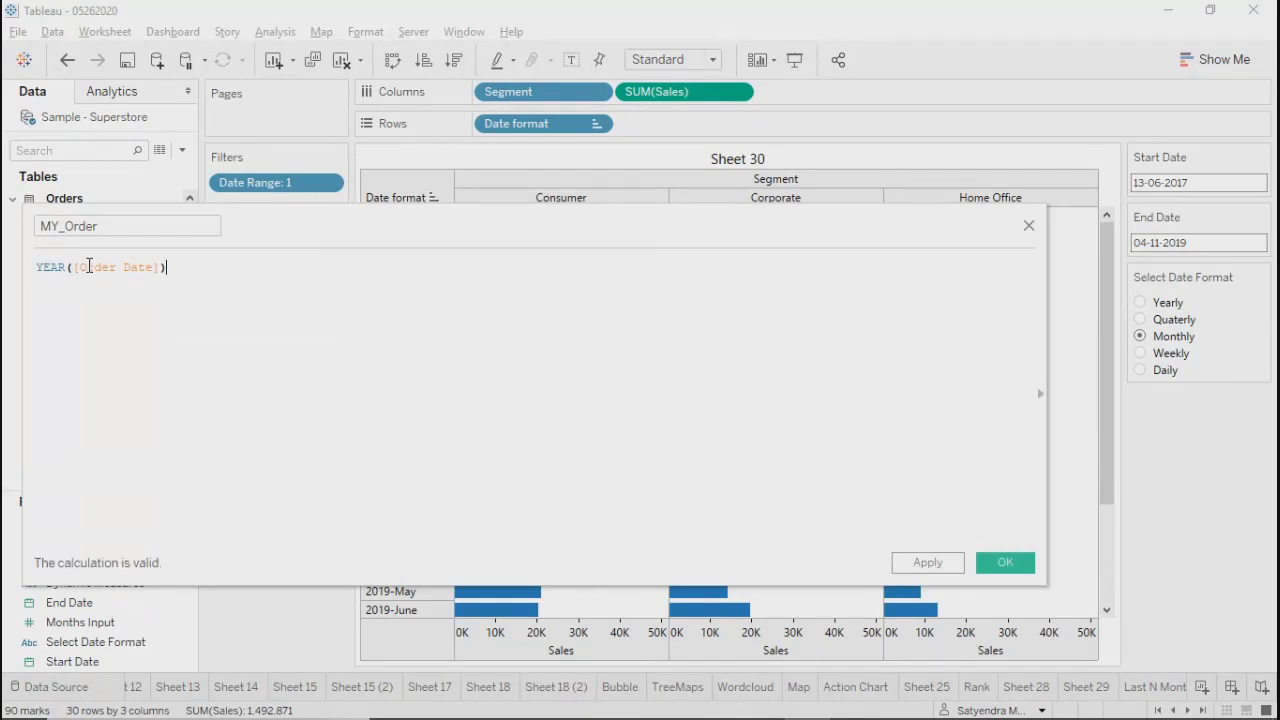
Step: Append & month([Order Date]) to the MY_Order formula
text(&)
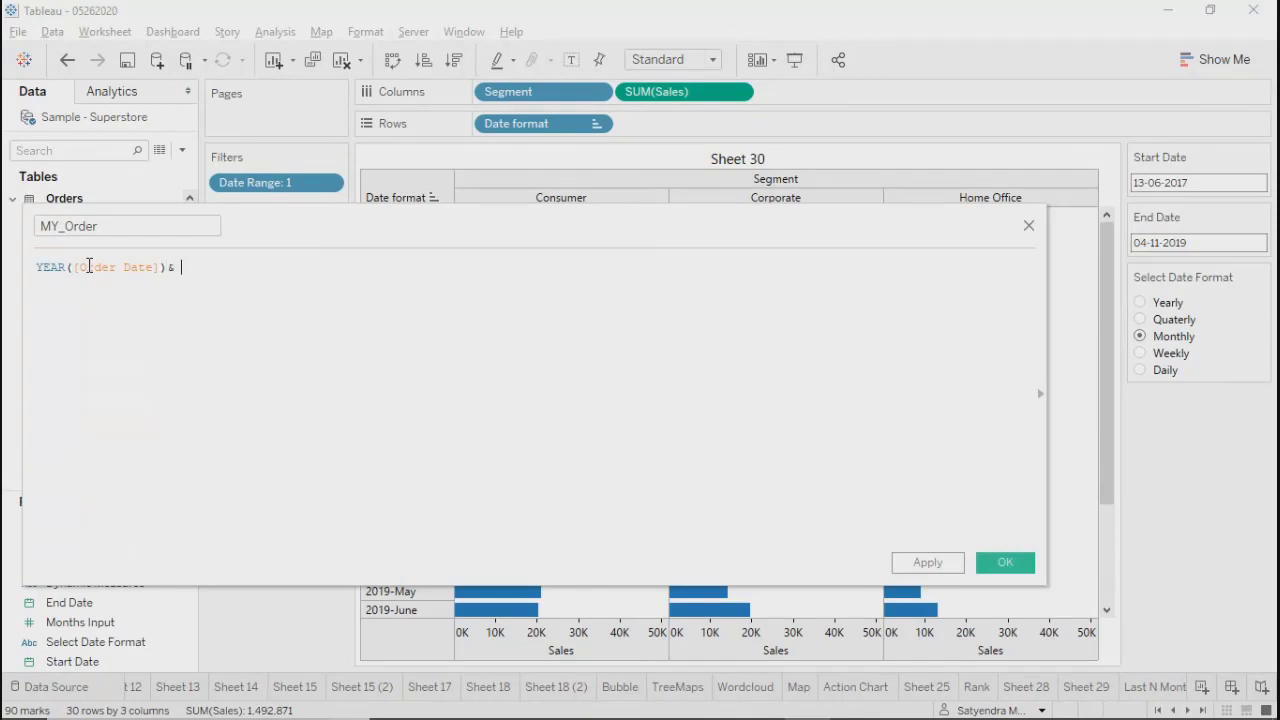
text( month()
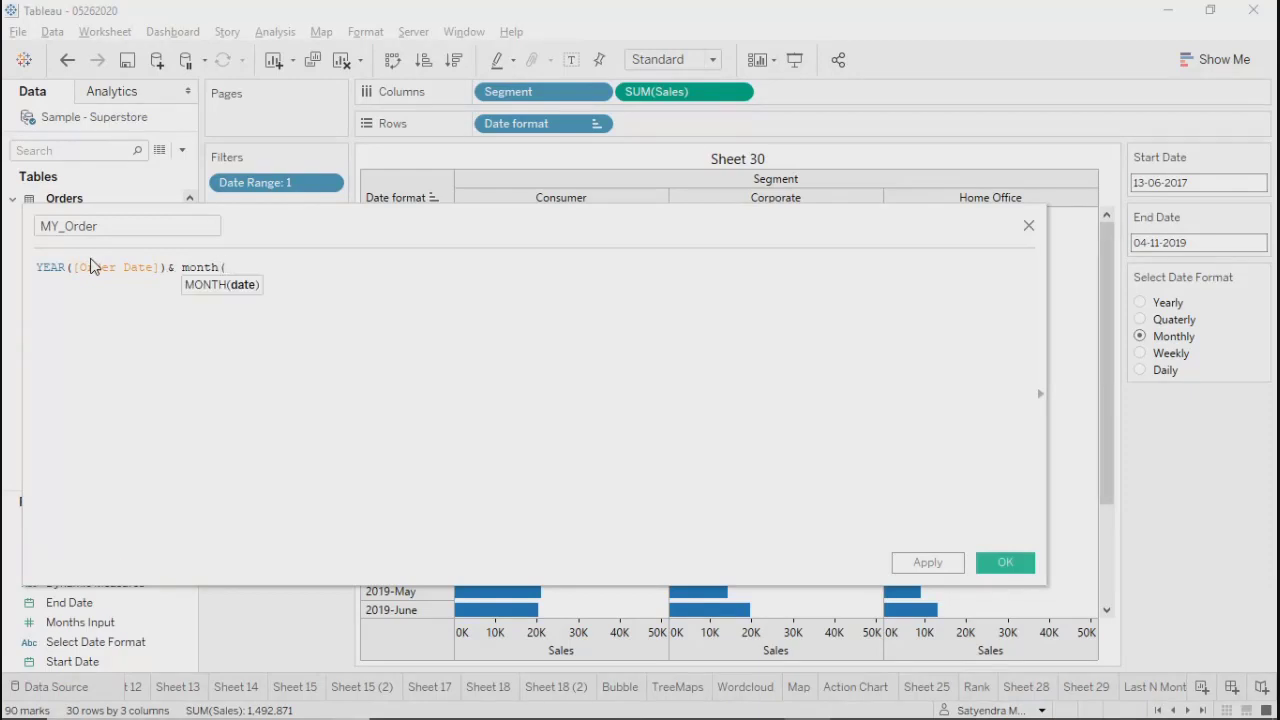
text(order)
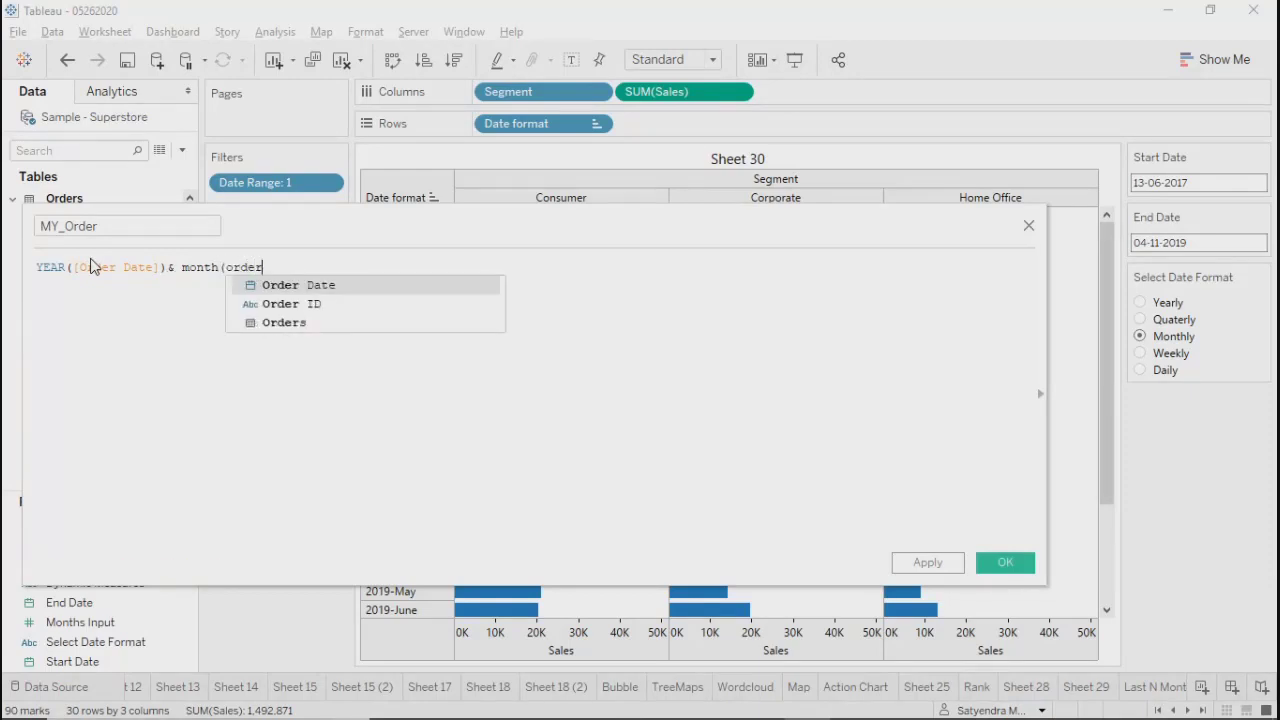
key(Return)
text())
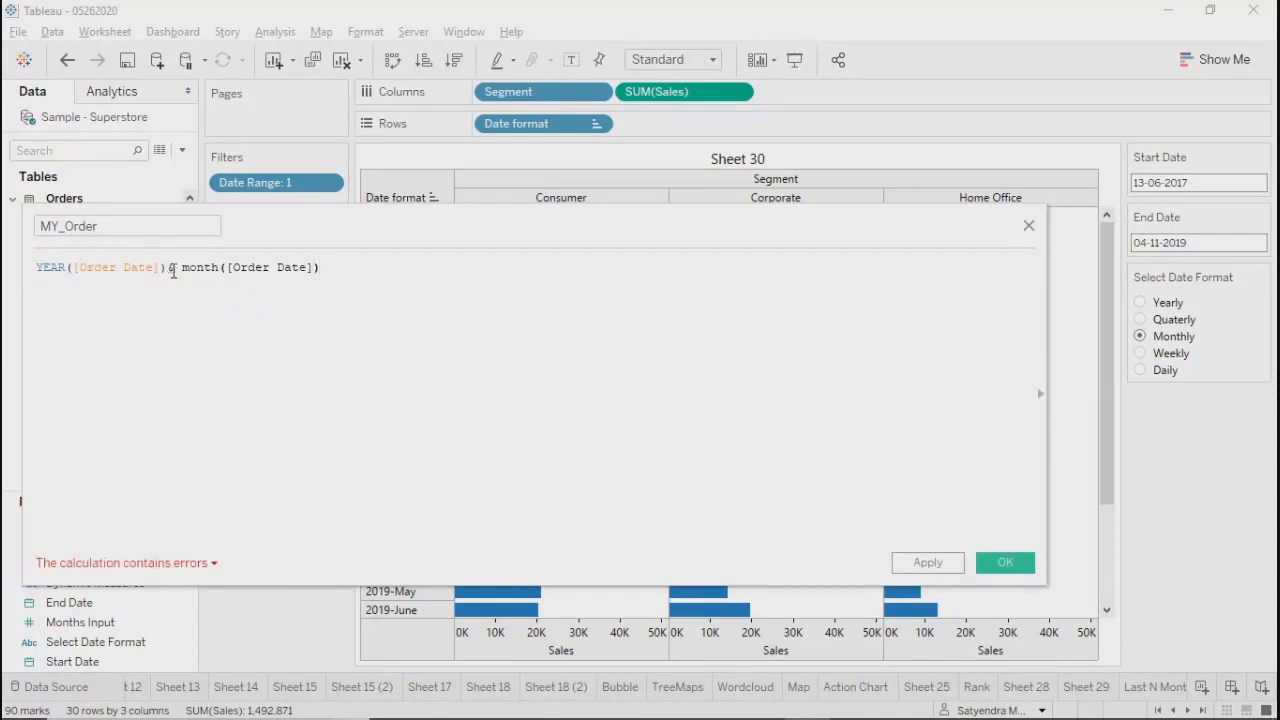
Step: Rework the formula to Str(YEAR([Order Date])) +'-'+ str(month([Order Date])) and save the calculated field
click(173, 270)
key(BackSpace)
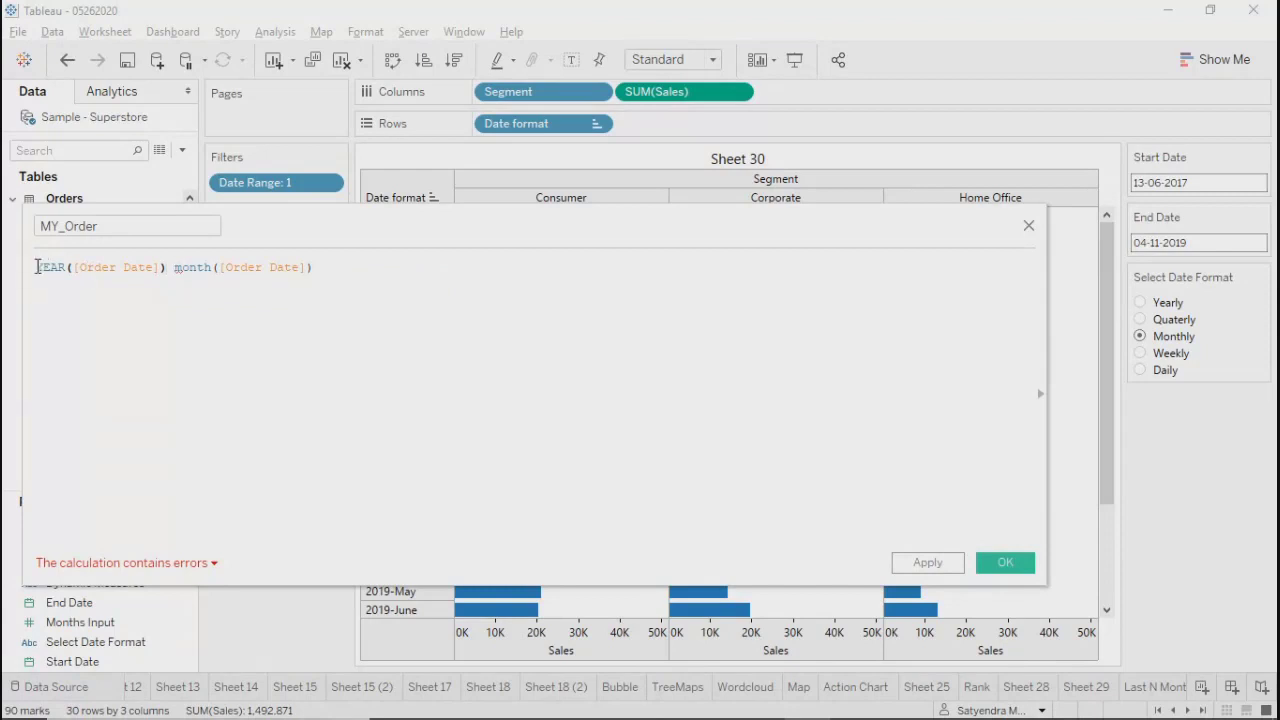
click(37, 267)
text(Str()
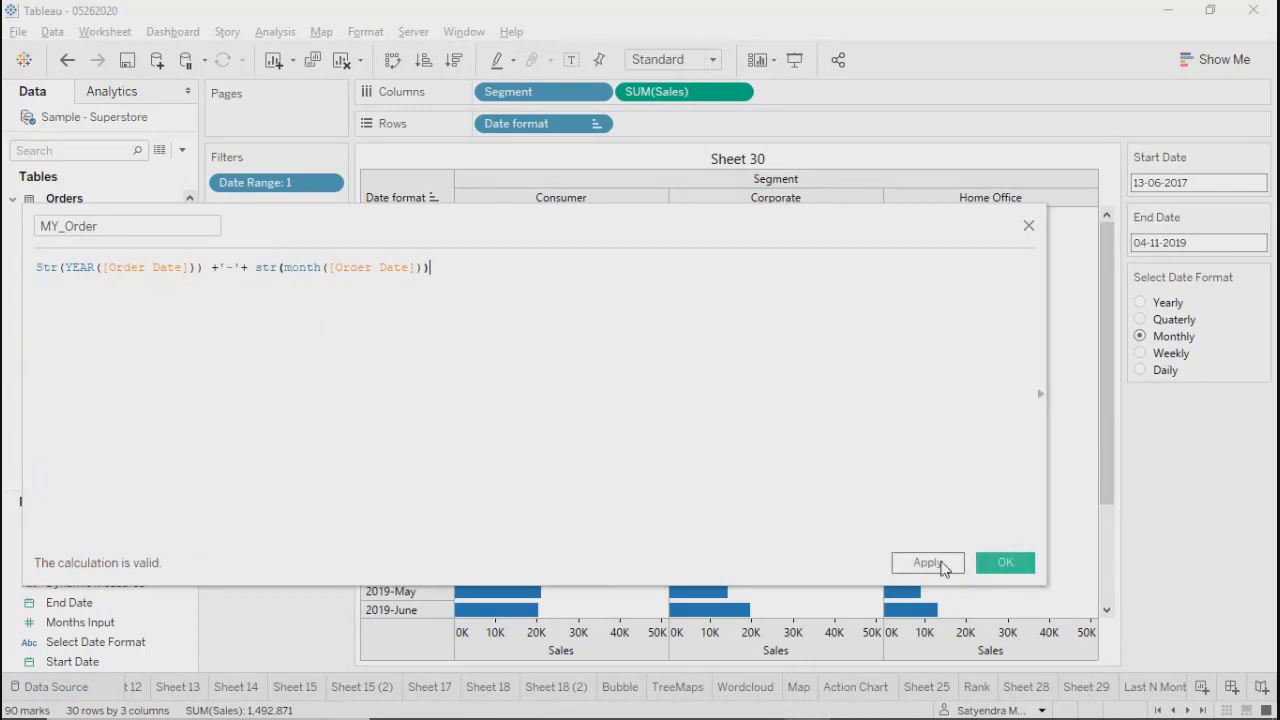
click(930, 563)
click(1006, 563)
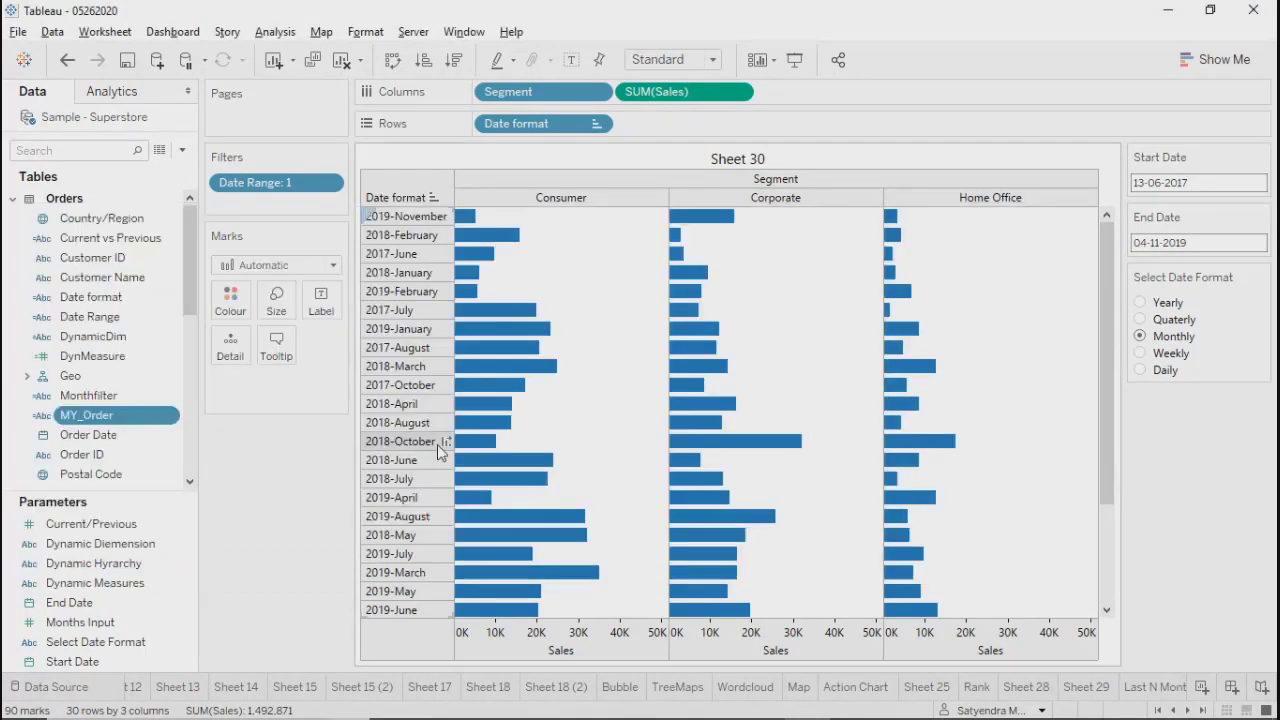
Step: Try grouping the rows by year of Order Date ahead of Date format, and remove that grouping again
drag(88, 434, 617, 125)
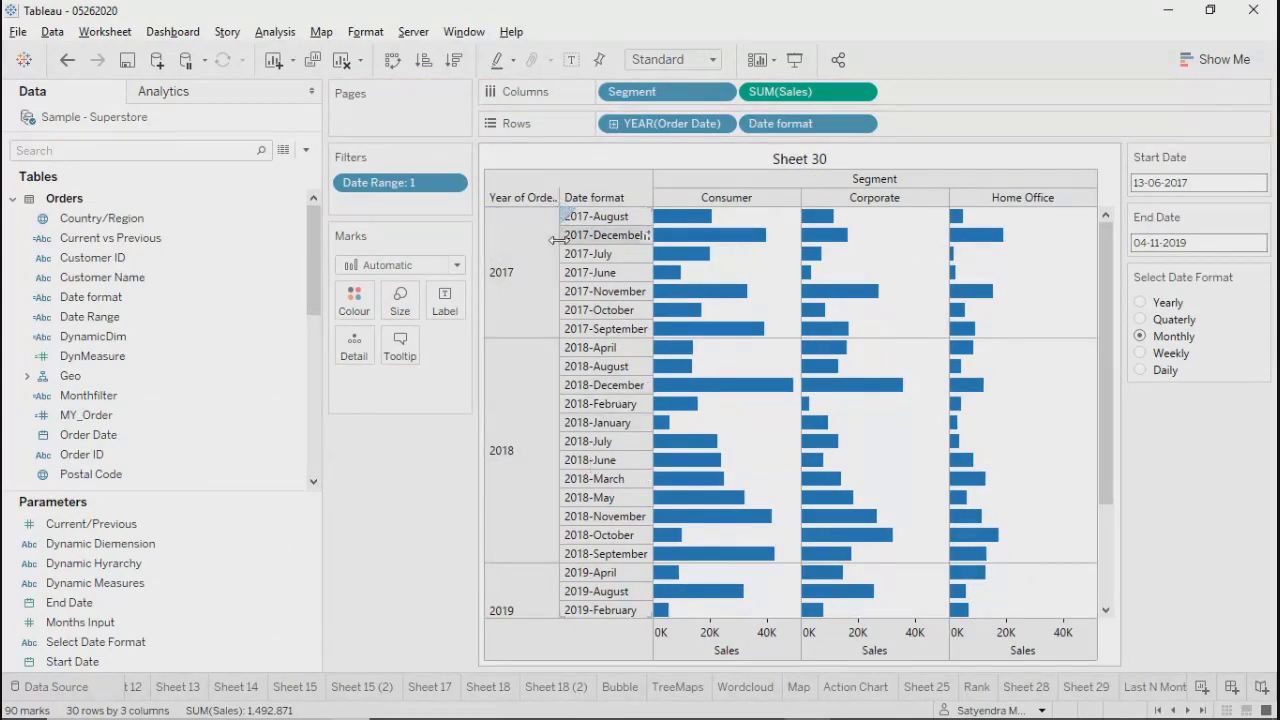
click(725, 125)
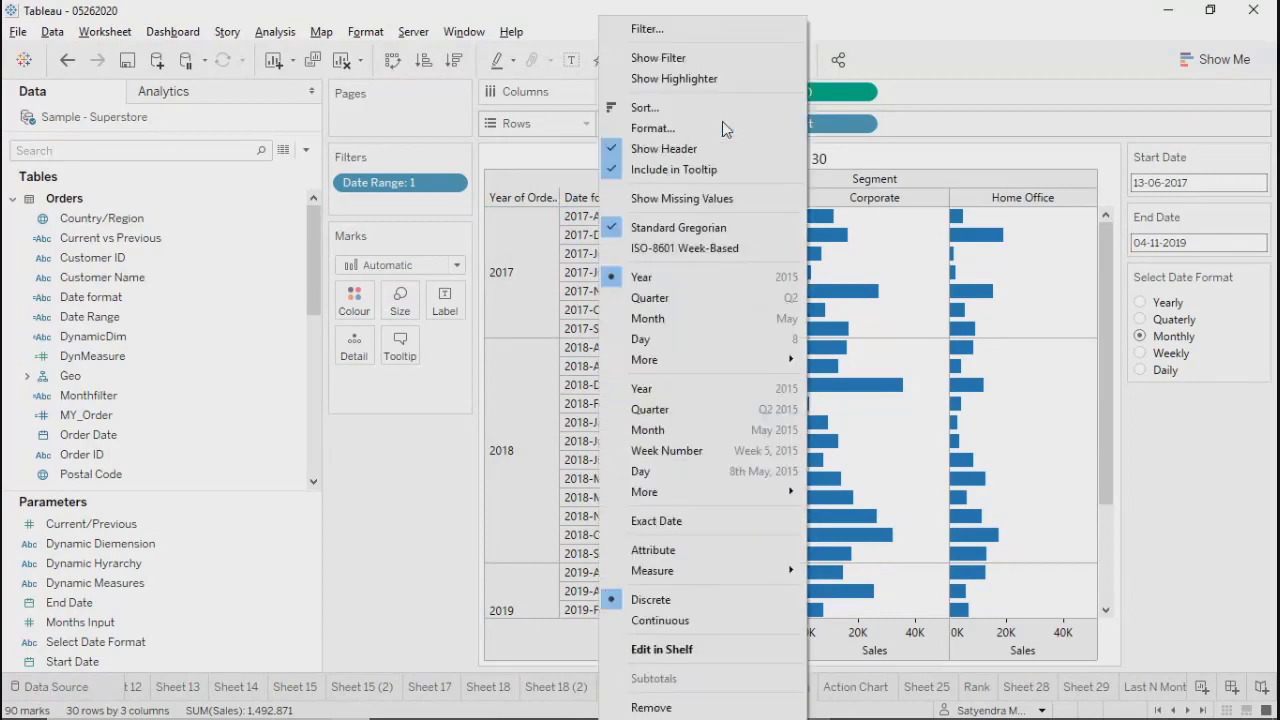
key(Escape)
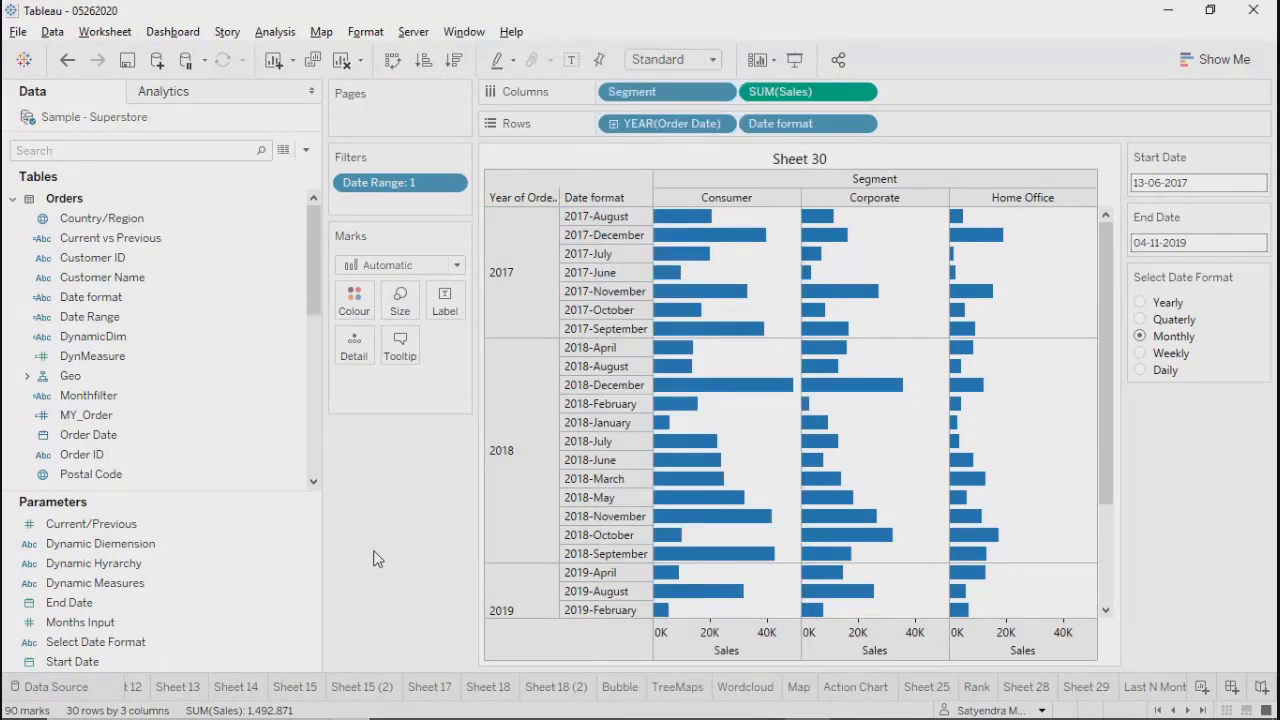
click(721, 125)
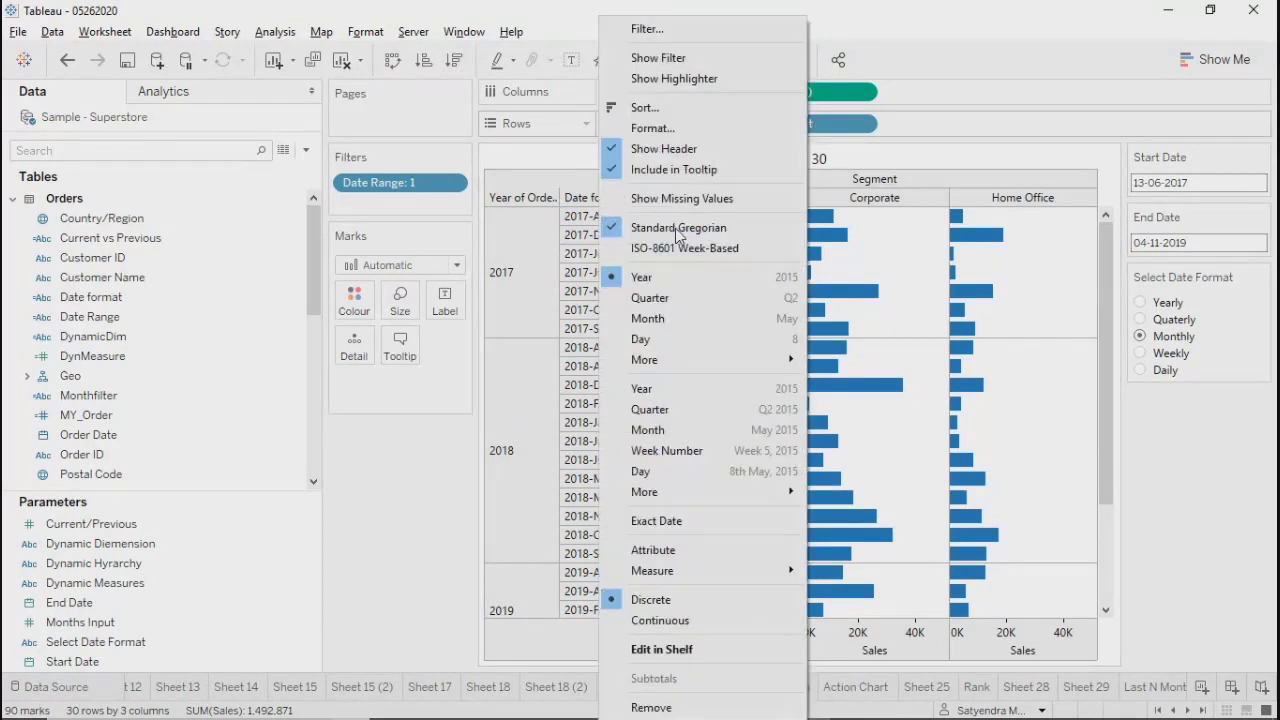
click(640, 708)
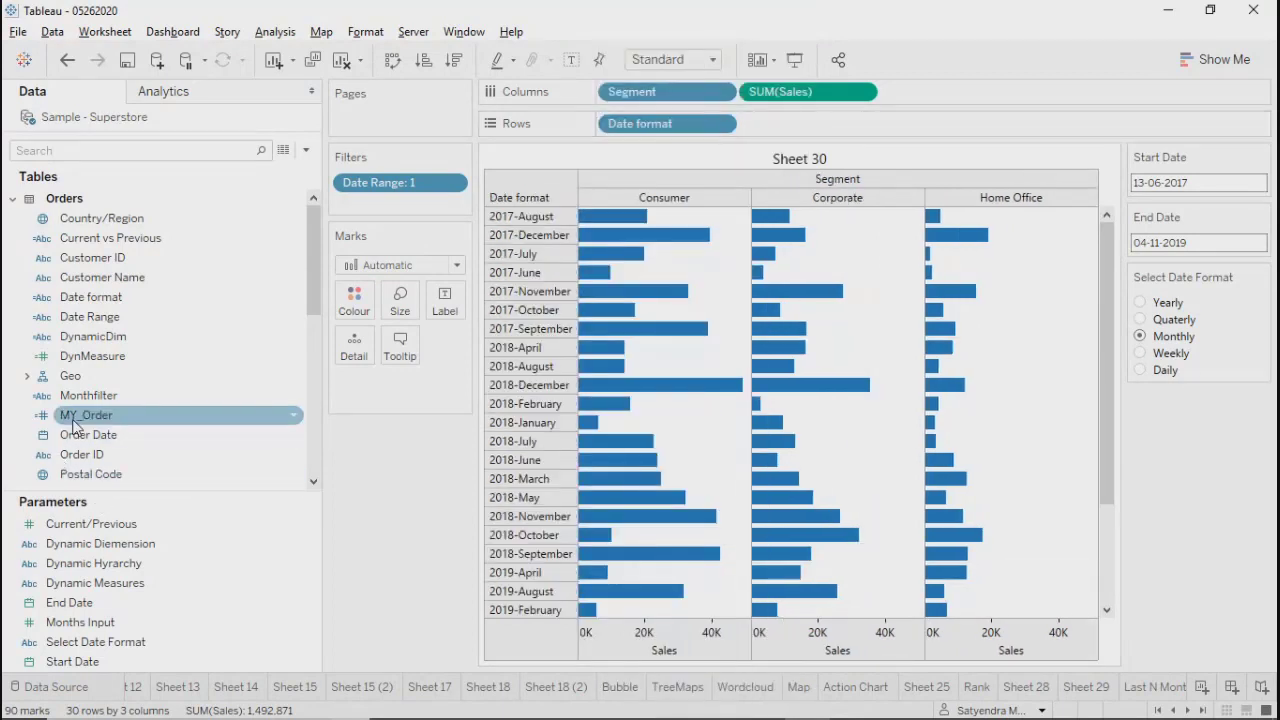
Step: Place MY_Order ahead of Date format on the chart's rows
drag(85, 415, 607, 135)
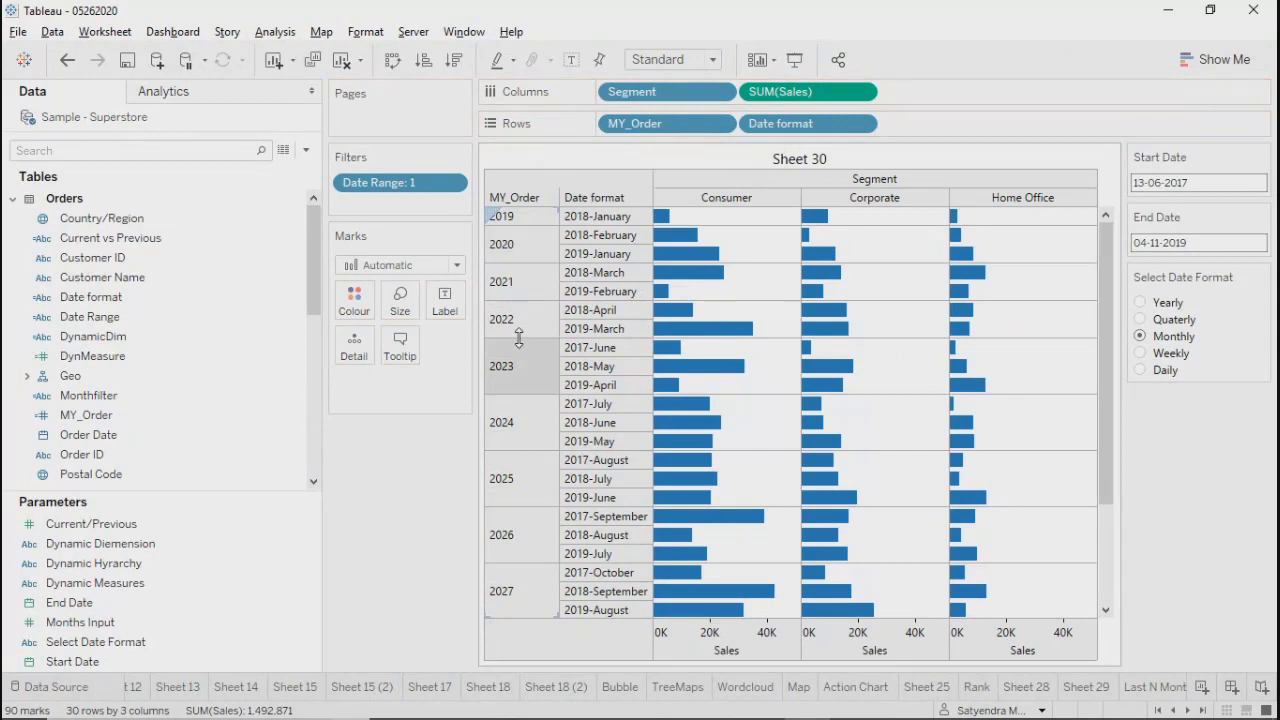
click(722, 127)
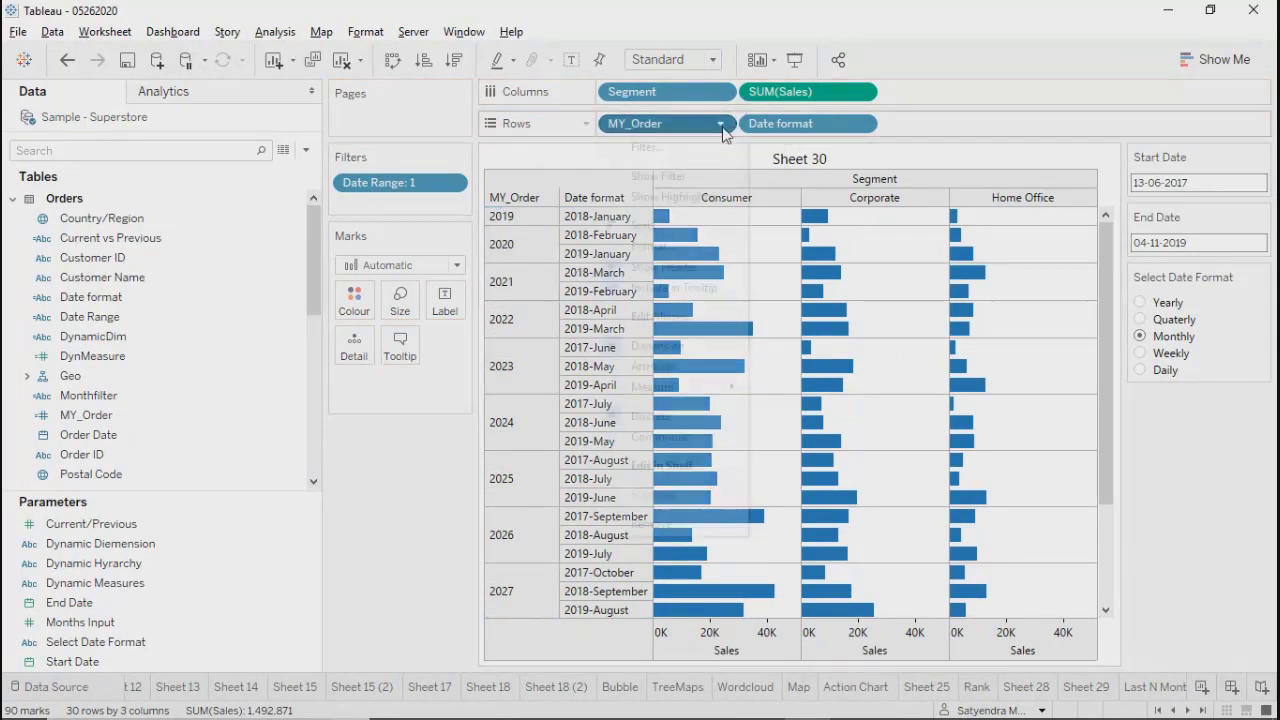
click(440, 481)
Step: Change the MY_Order formula to str(YEAR([Order Date]))+str(MONTH([Order Date])) and save it
right_click(86, 414)
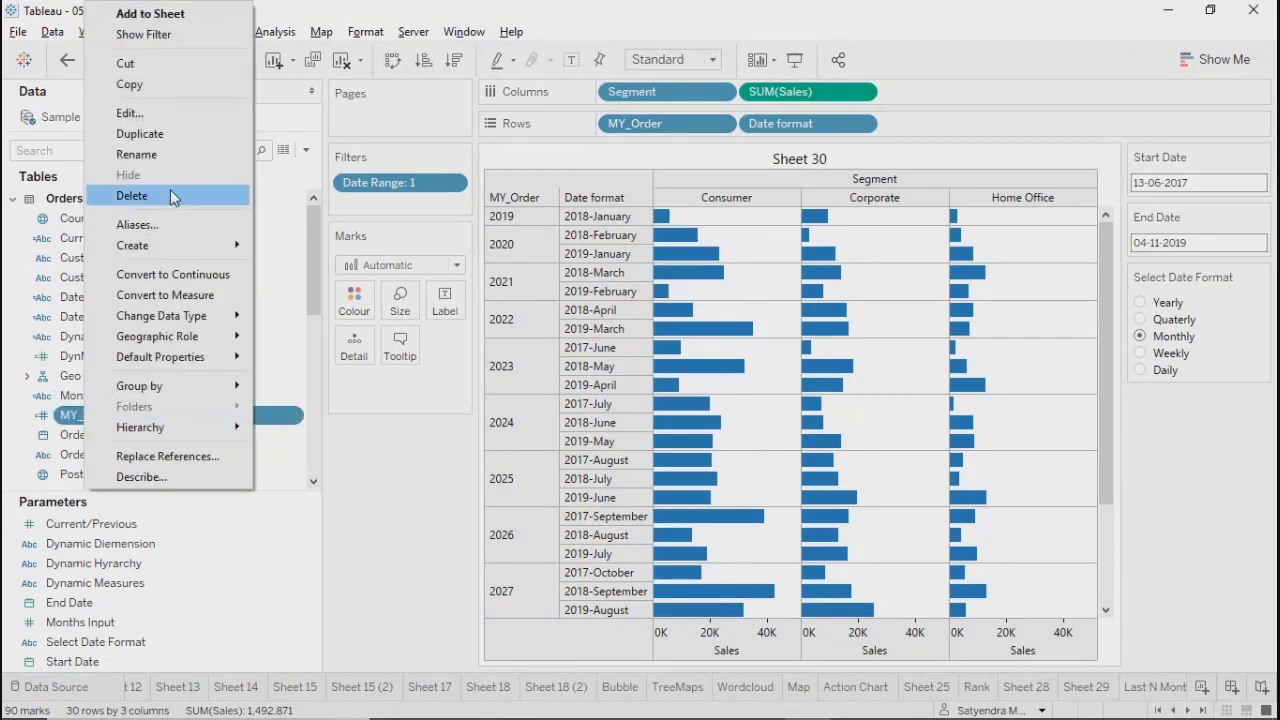
click(130, 113)
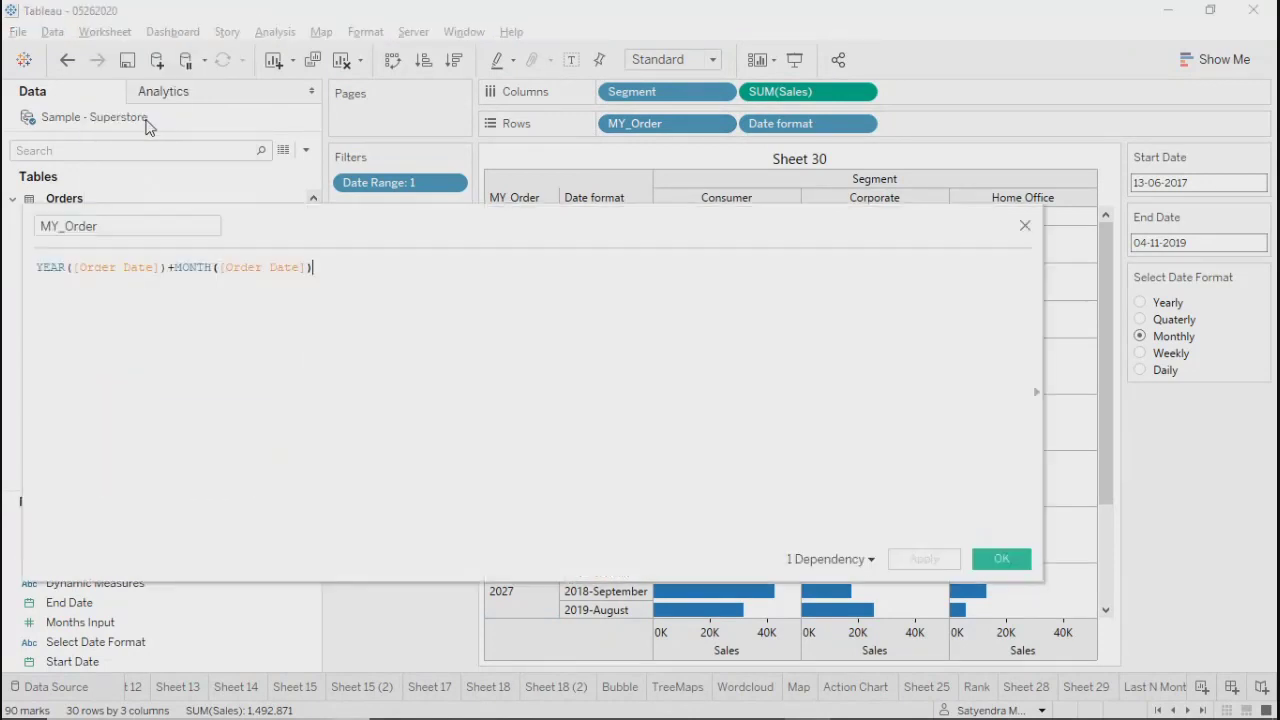
click(40, 270)
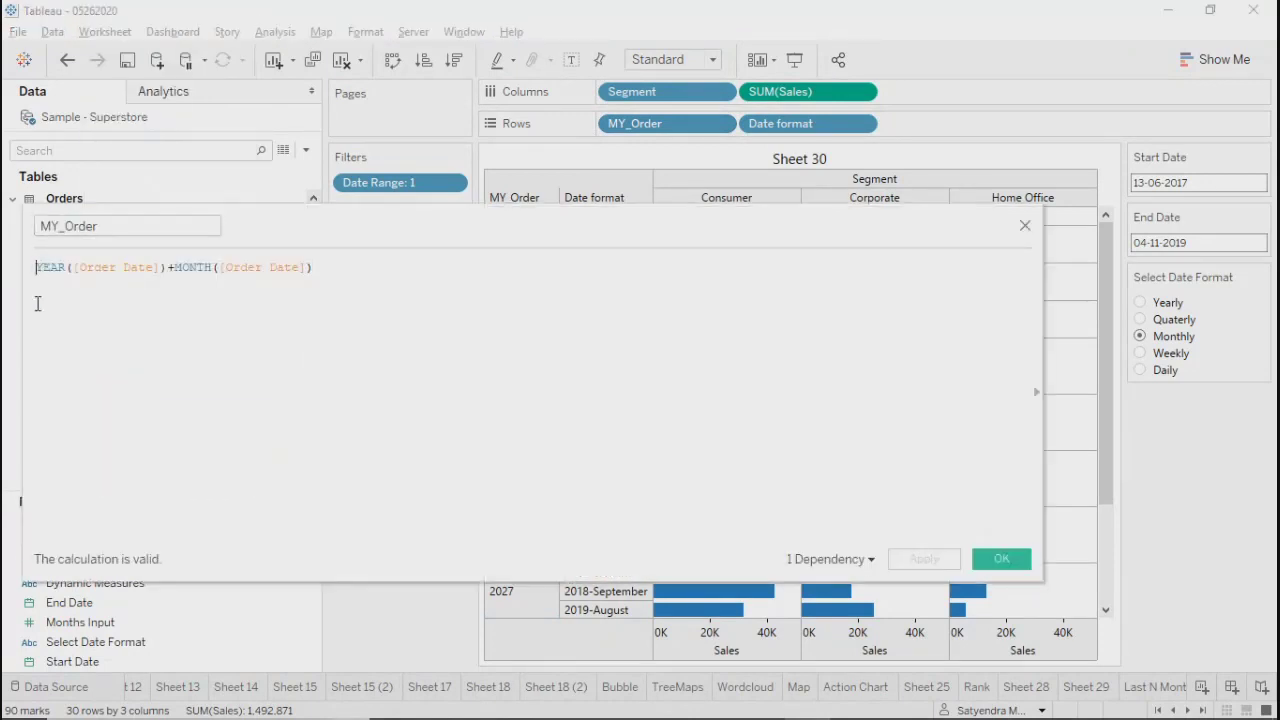
text(st)
key(BackSpace)
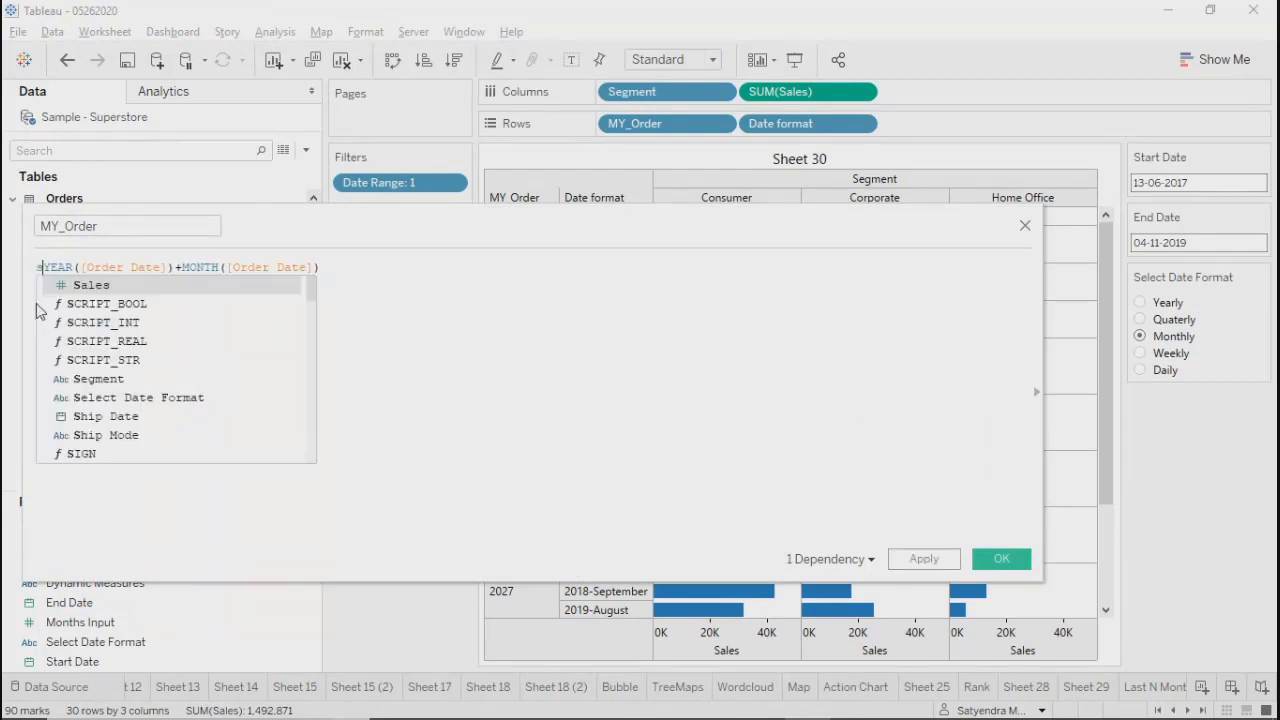
text(tr()
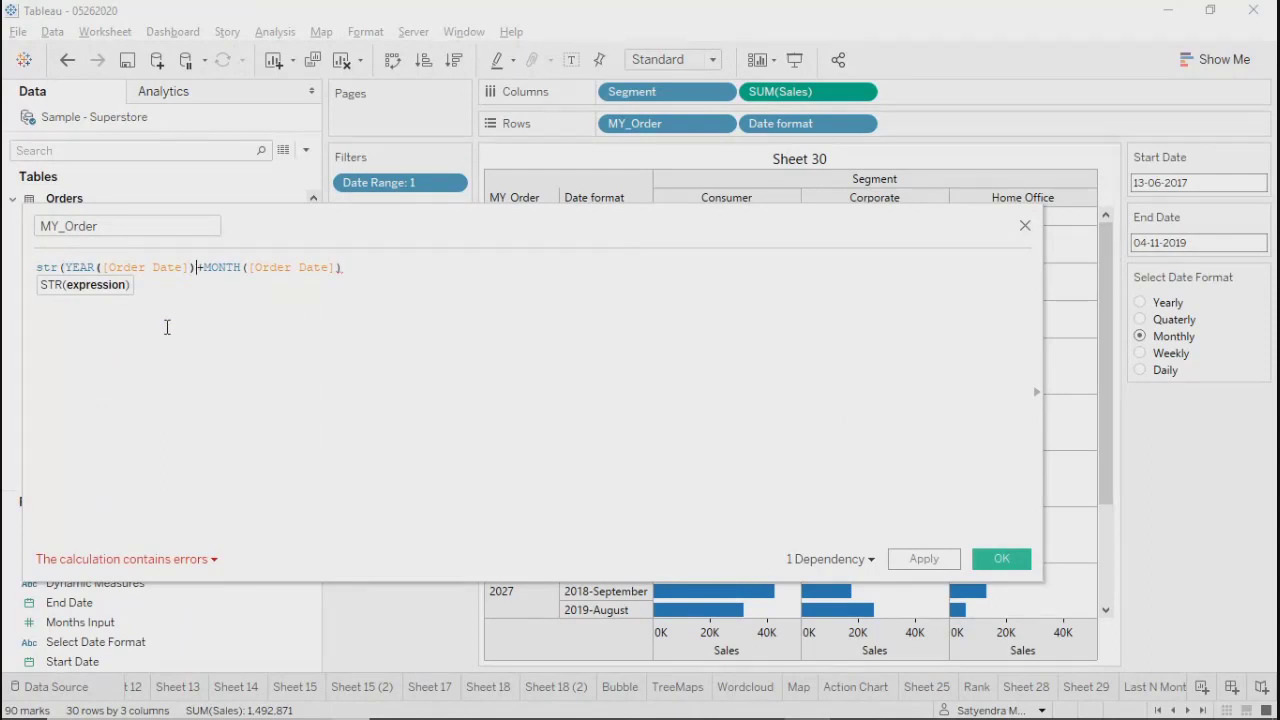
text())
text(str()
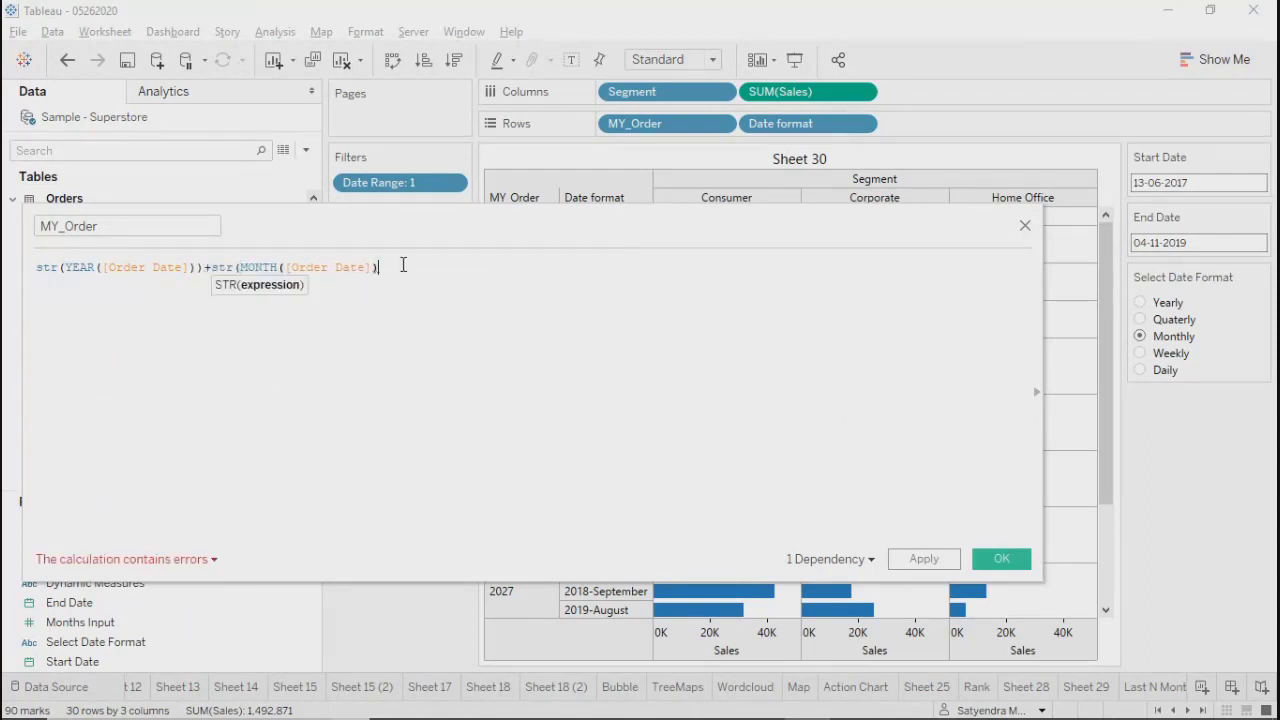
text())
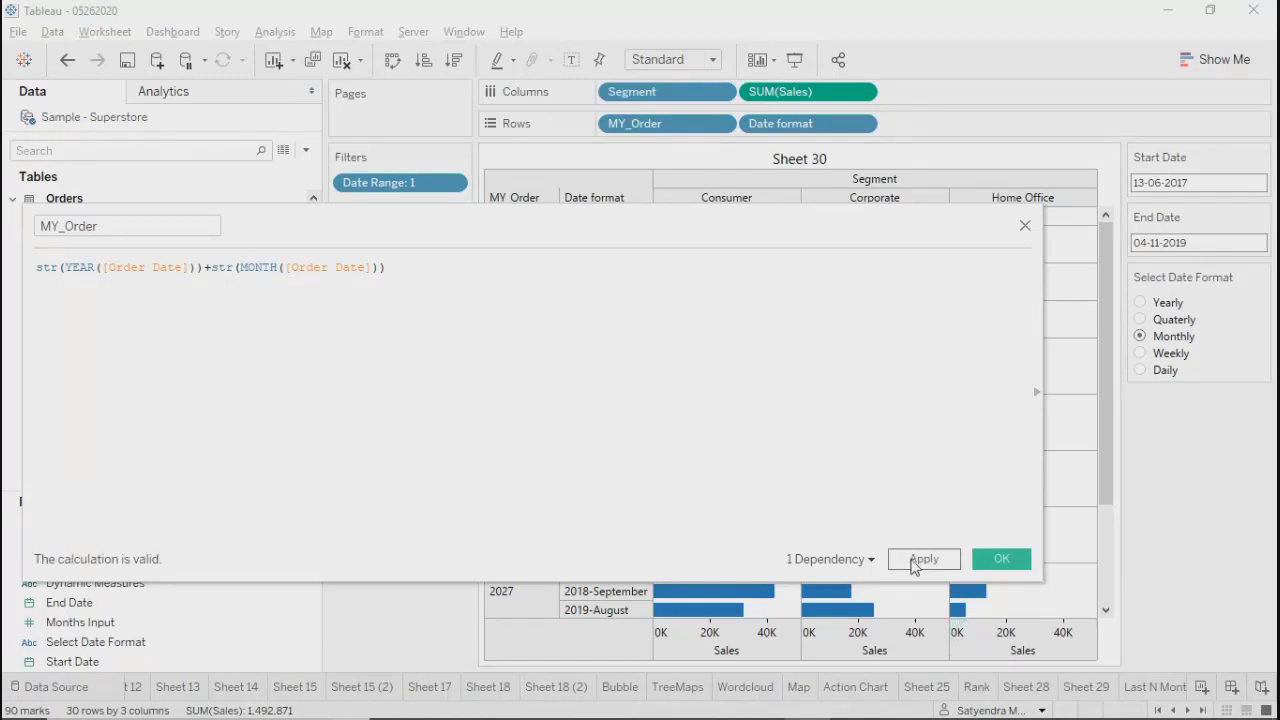
click(912, 558)
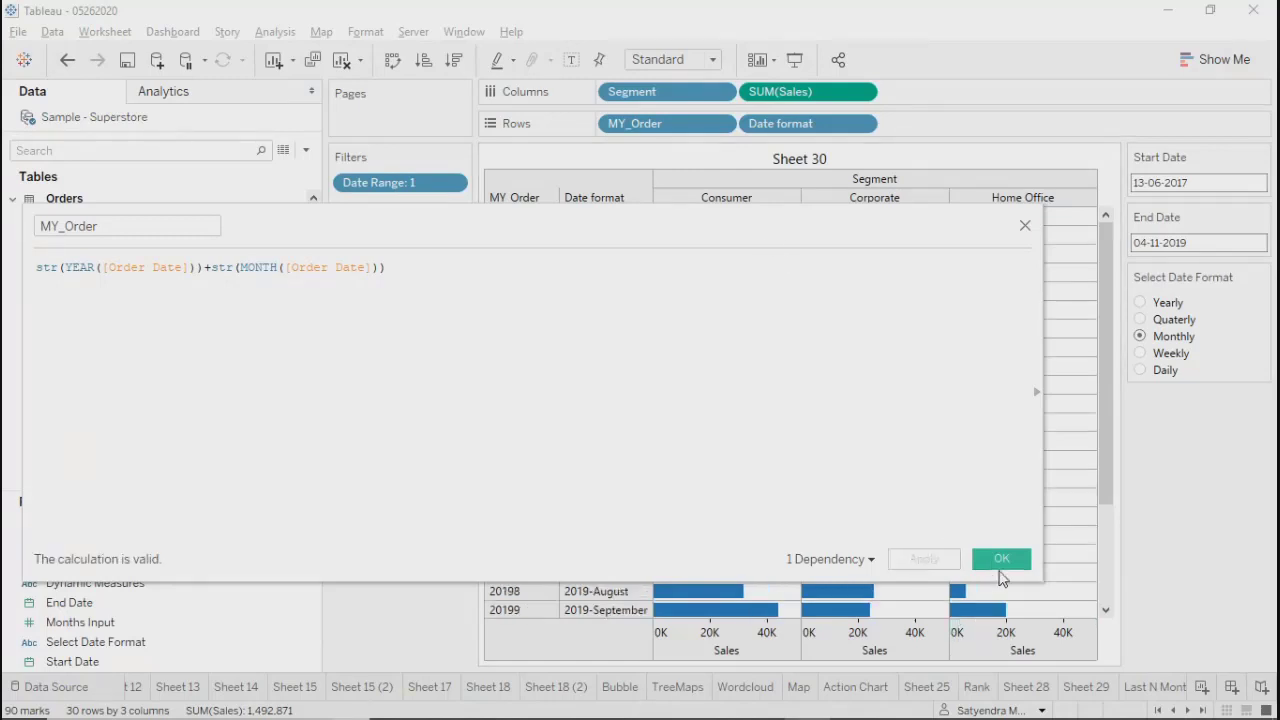
click(1000, 560)
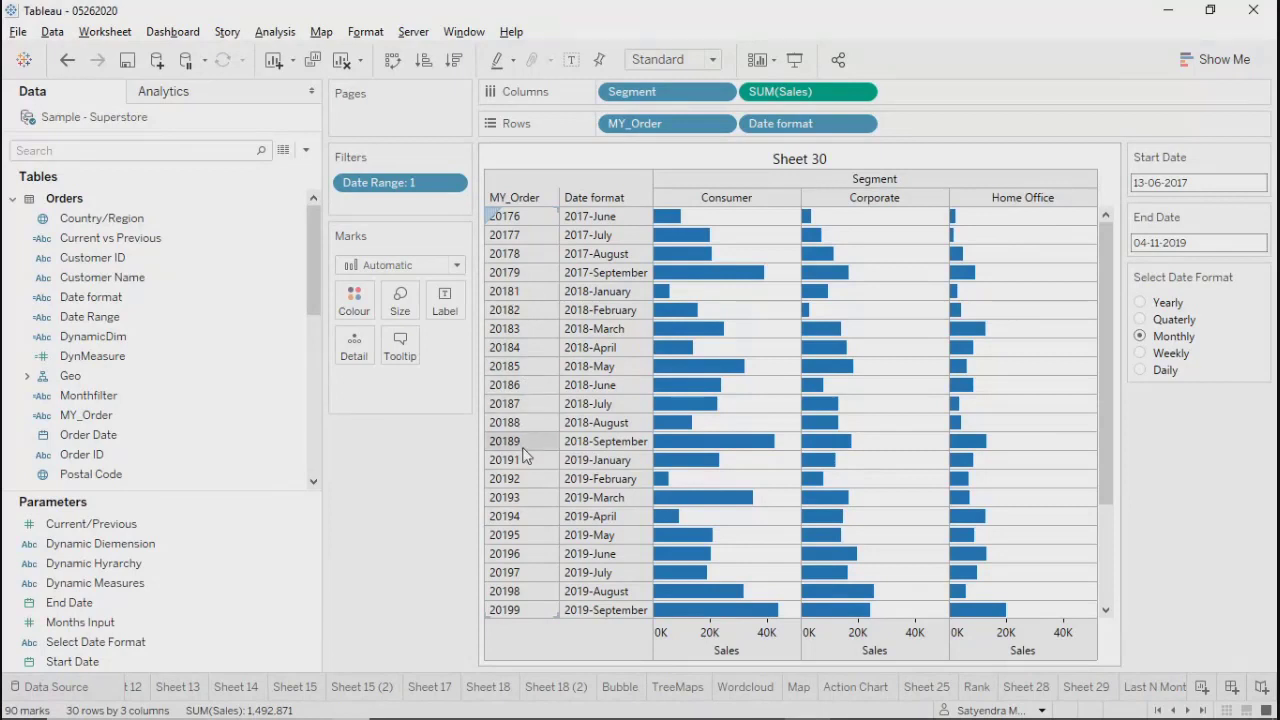
scroll(525, 505, down, 3)
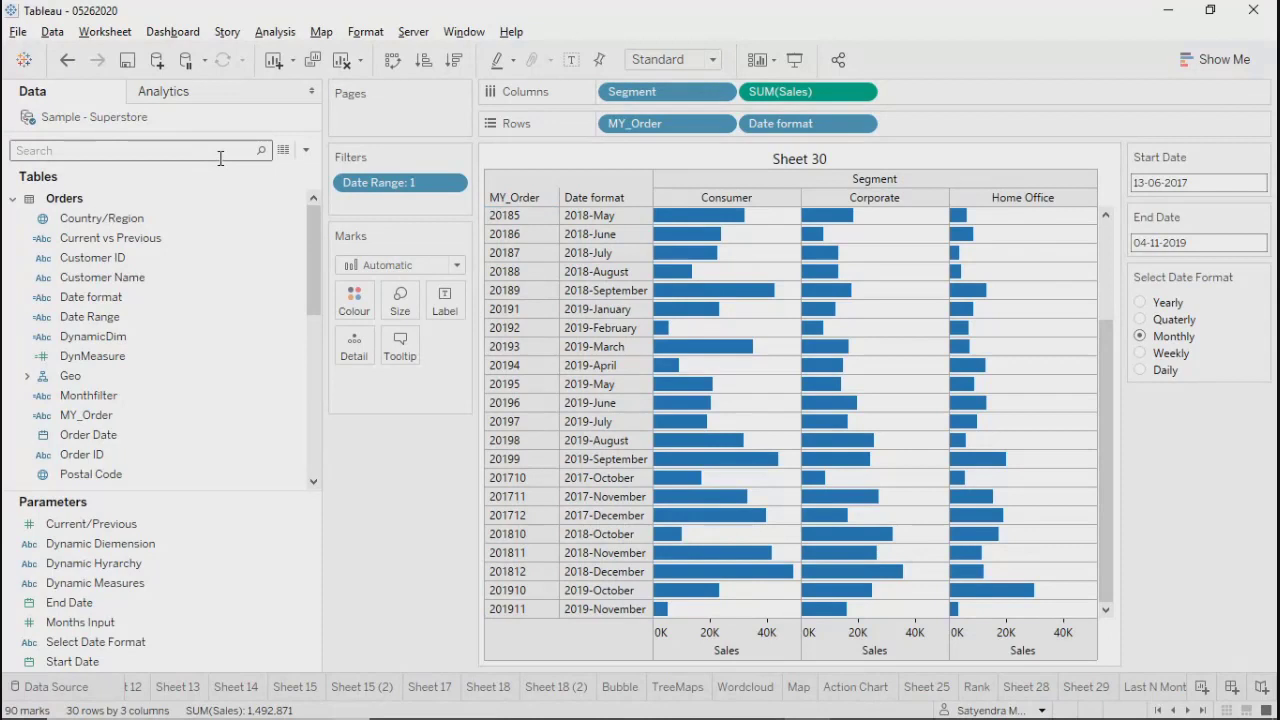
right_click(90, 415)
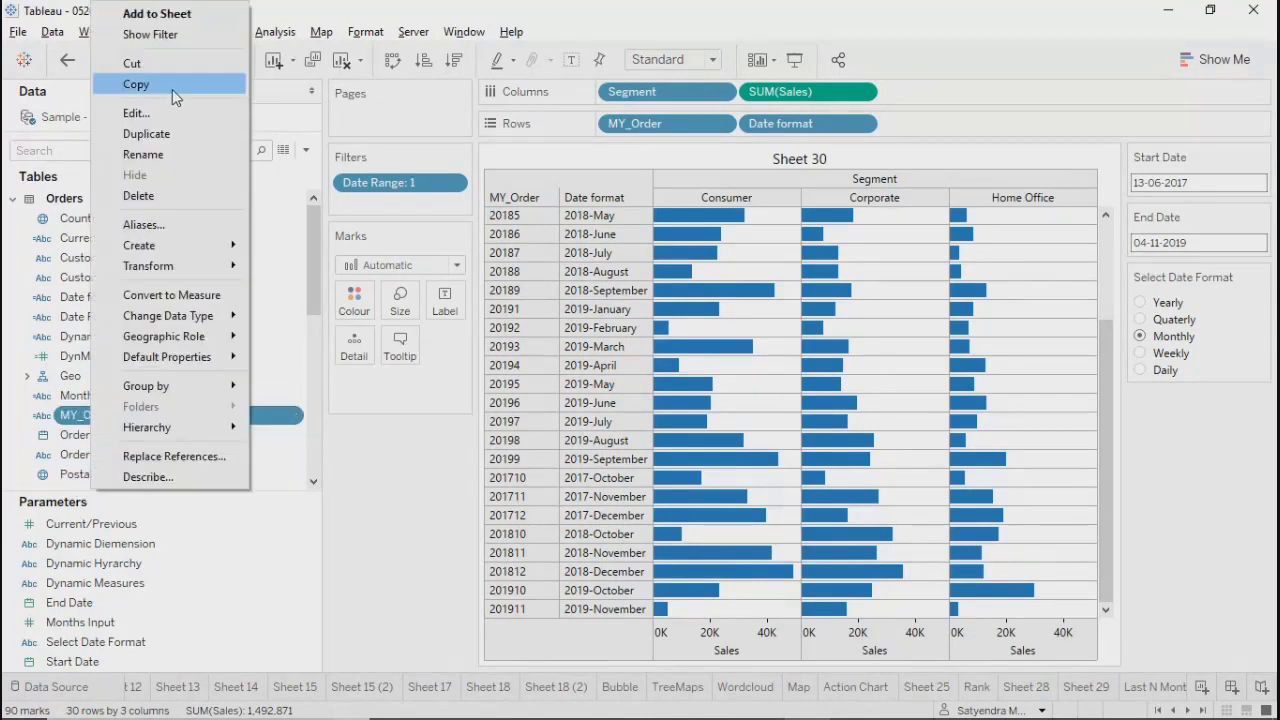
click(137, 113)
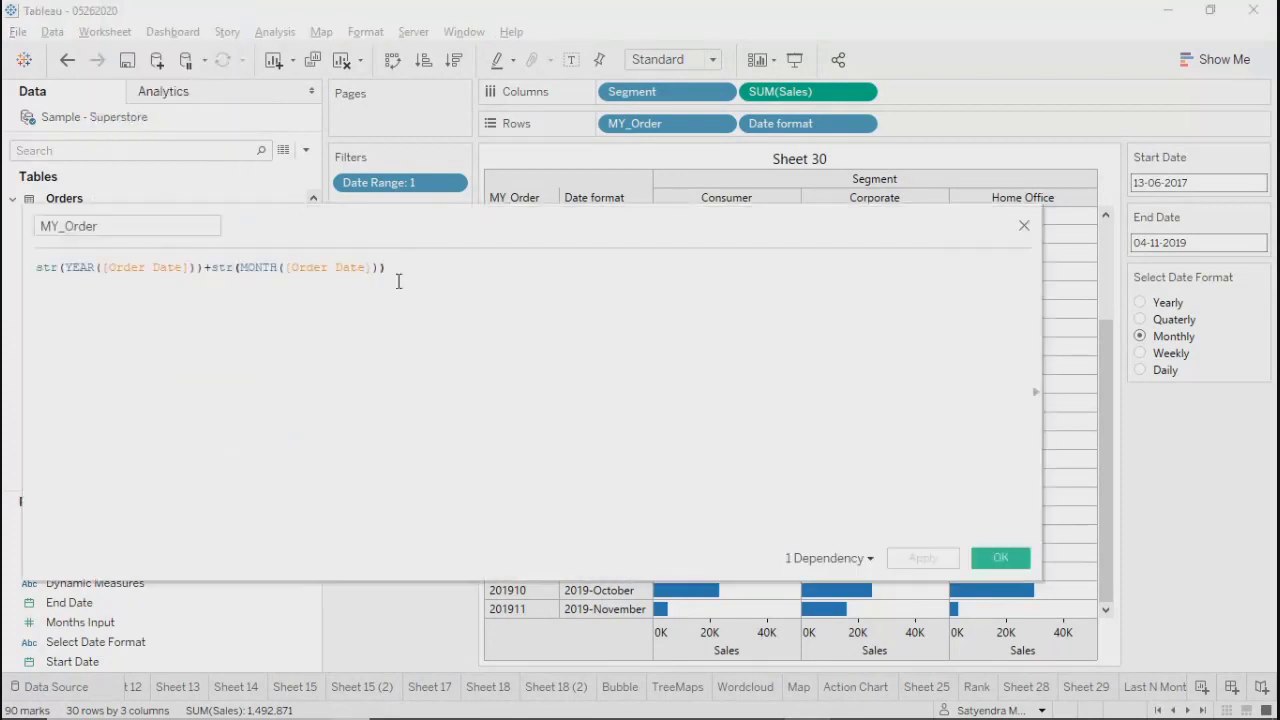
key(ctrl+a)
text(int)
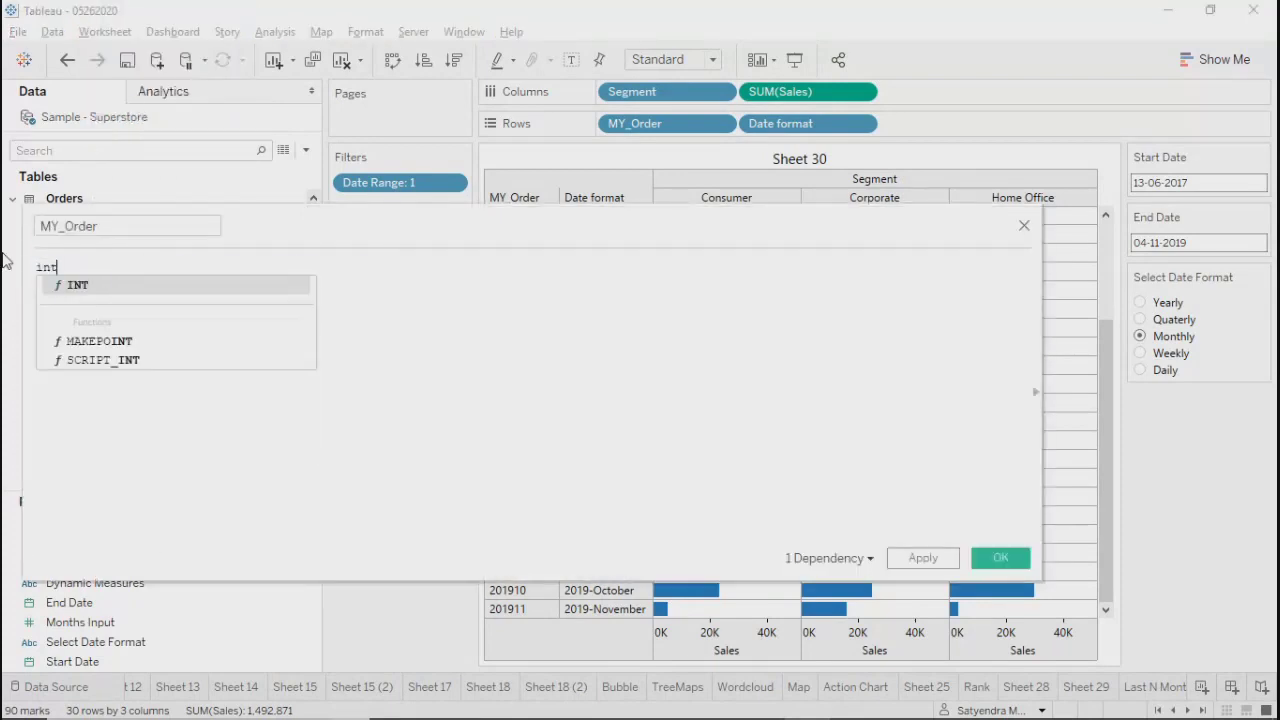
key(BackSpace)
key(BackSpace)
key(BackSpace)
text(date)
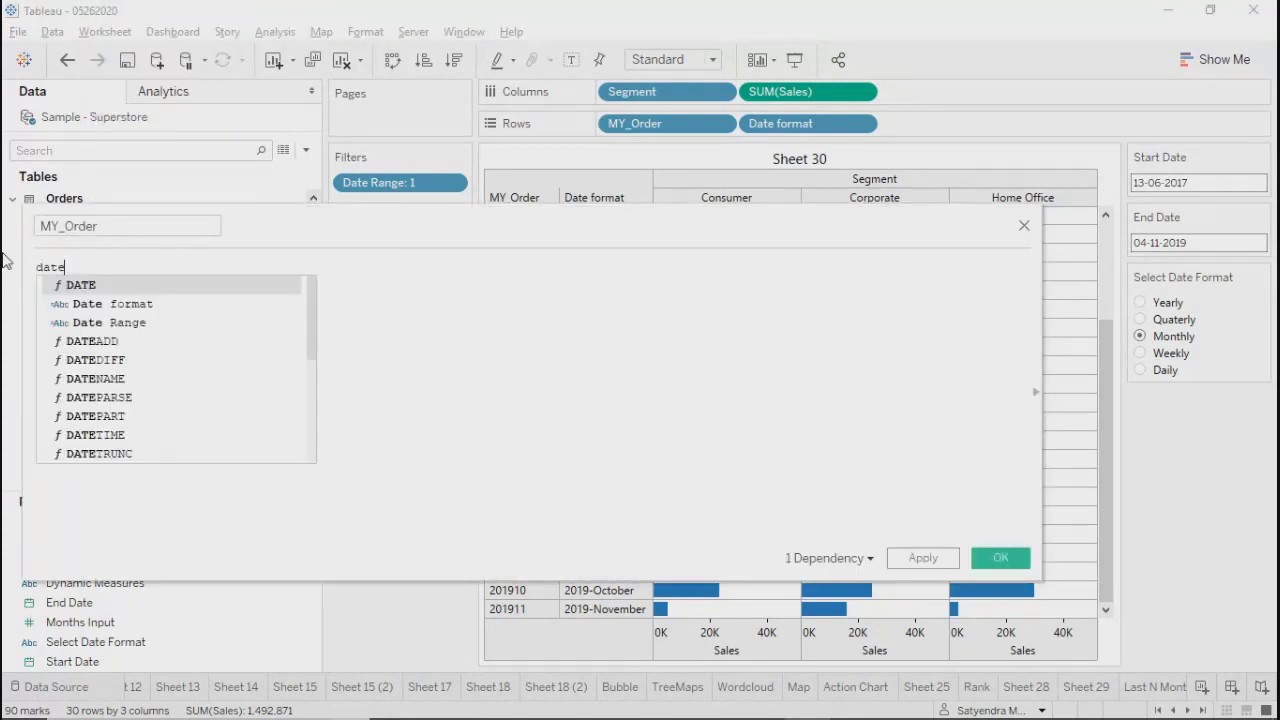
key(Down)
key(Down)
key(Down)
key(Down)
key(Down)
key(Down)
key(Down)
key(Down)
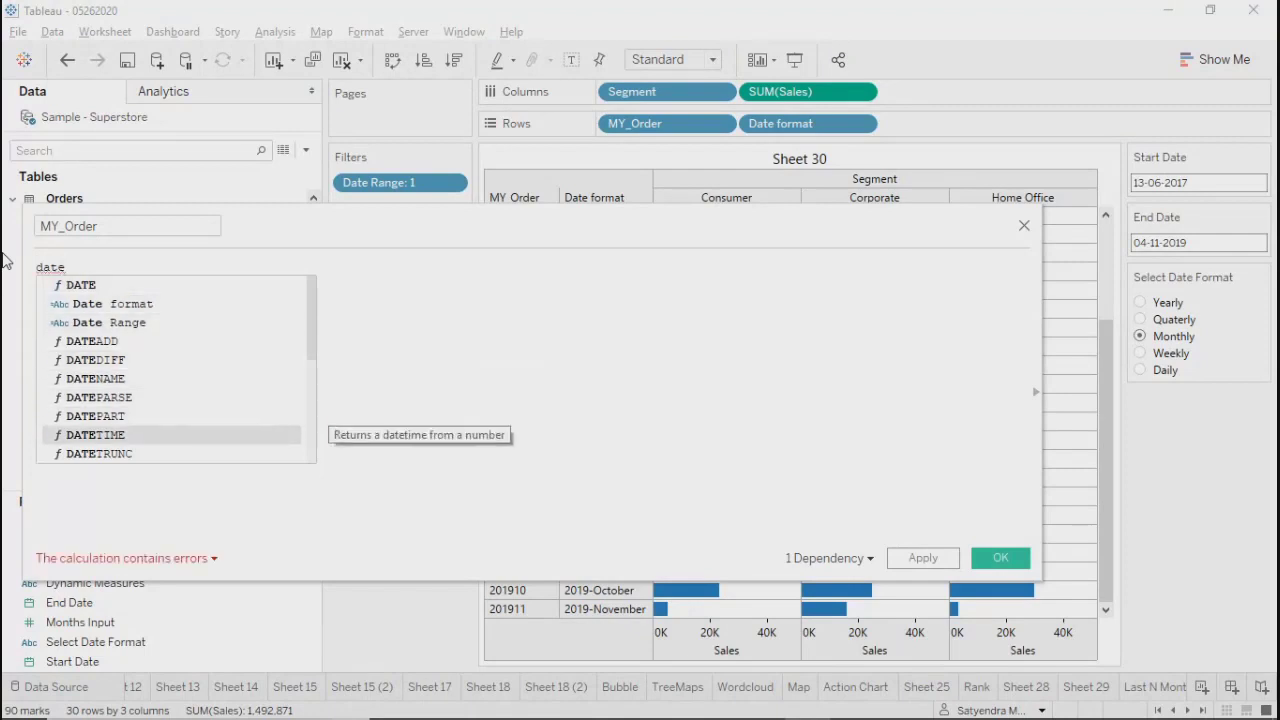
key(Down)
key(Up)
key(Up)
key(Up)
key(Up)
key(Up)
key(Up)
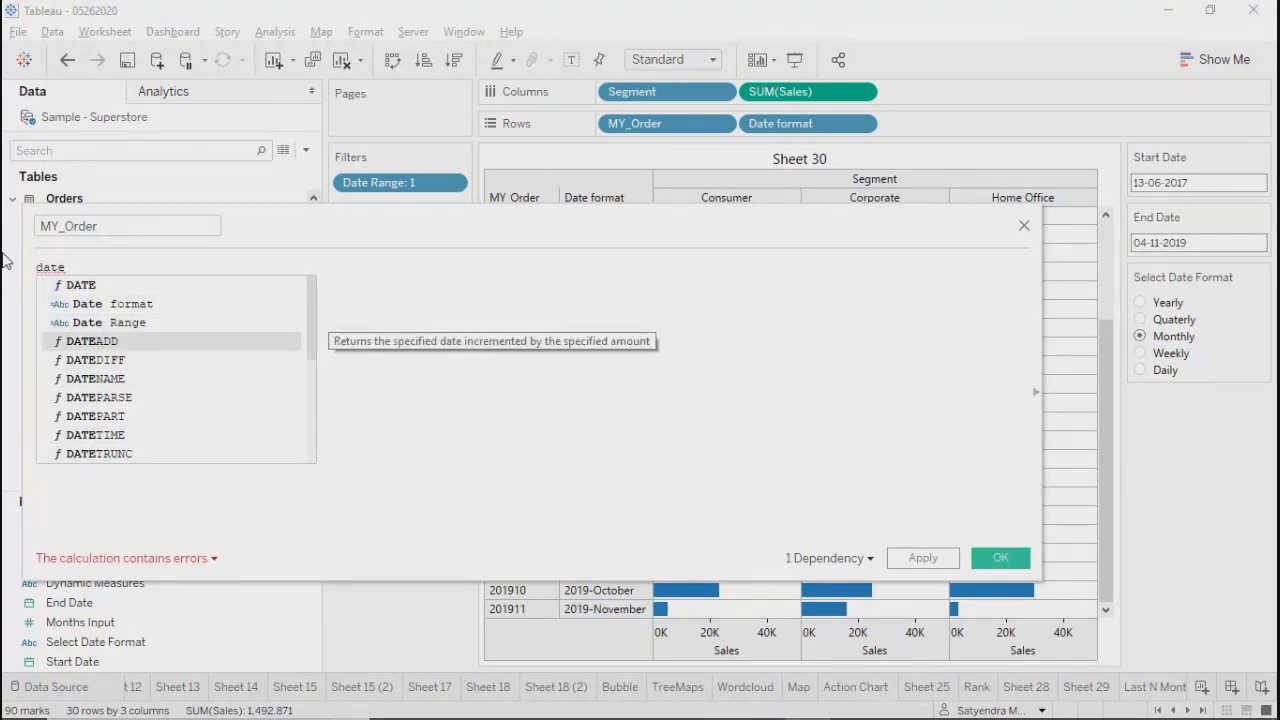
key(BackSpace)
key(BackSpace)
key(BackSpace)
key(BackSpace)
text(date)
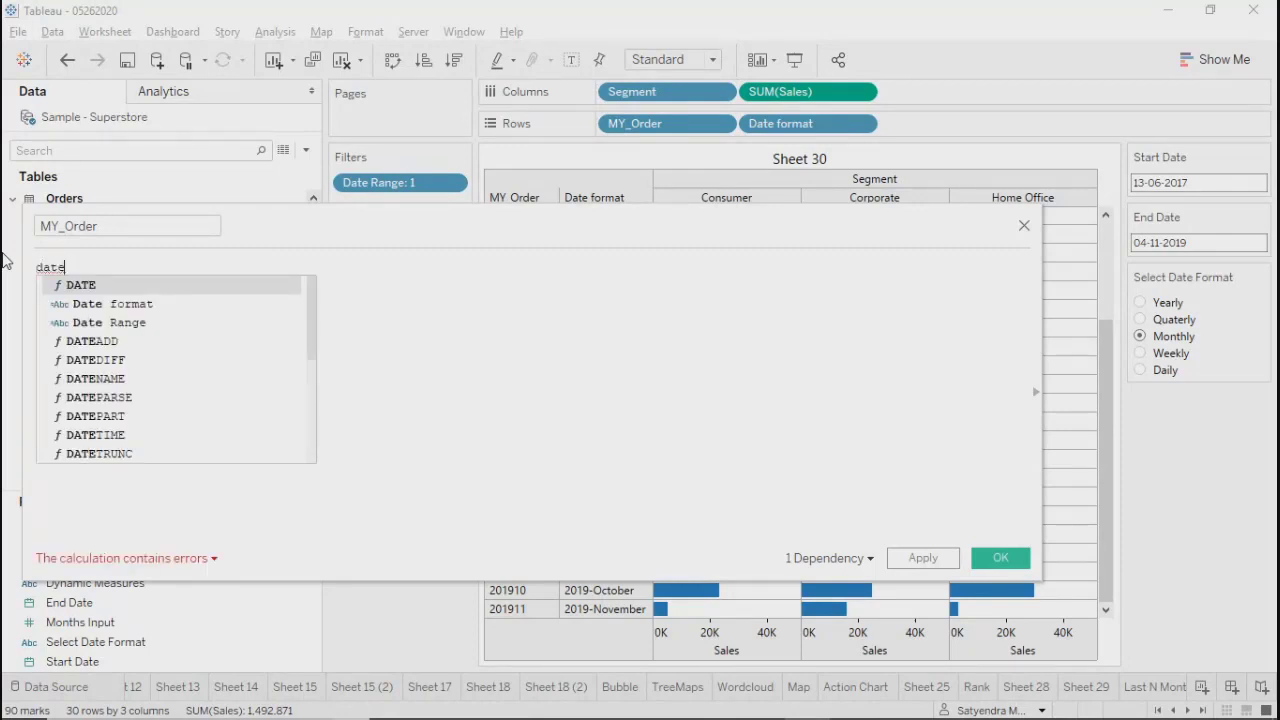
key(BackSpace)
key(BackSpace)
key(BackSpace)
key(BackSpace)
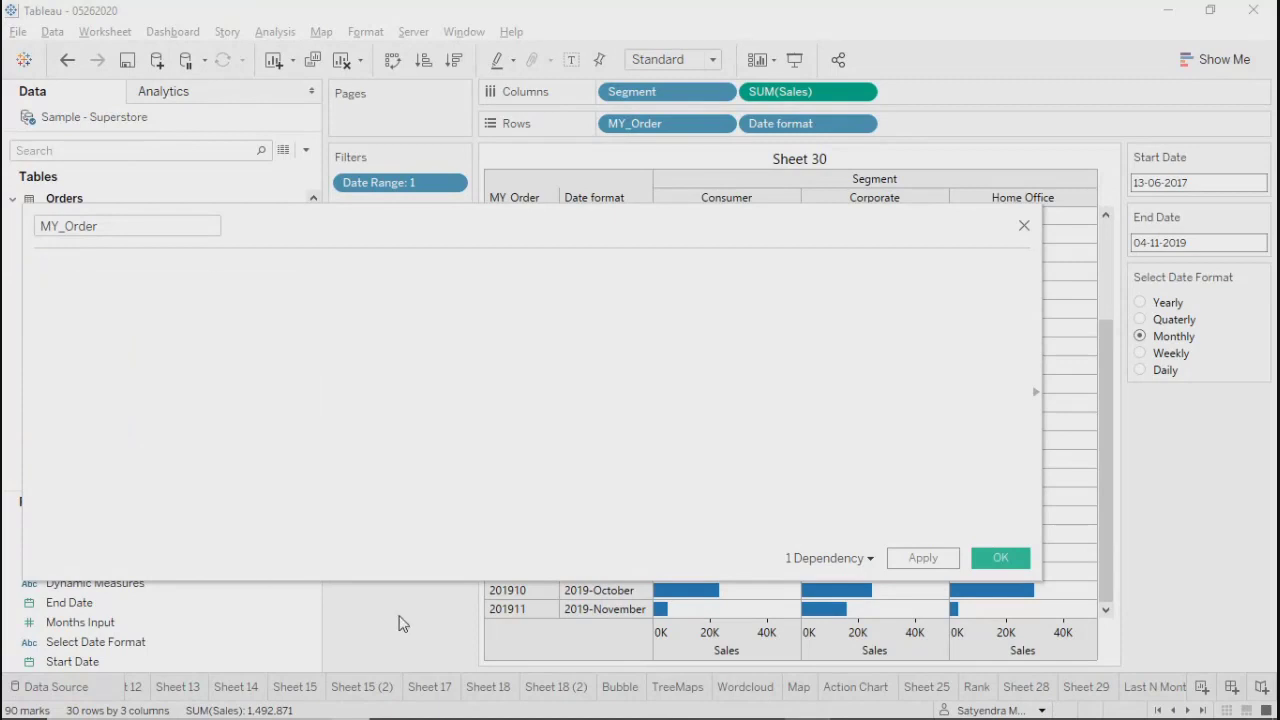
click(1024, 228)
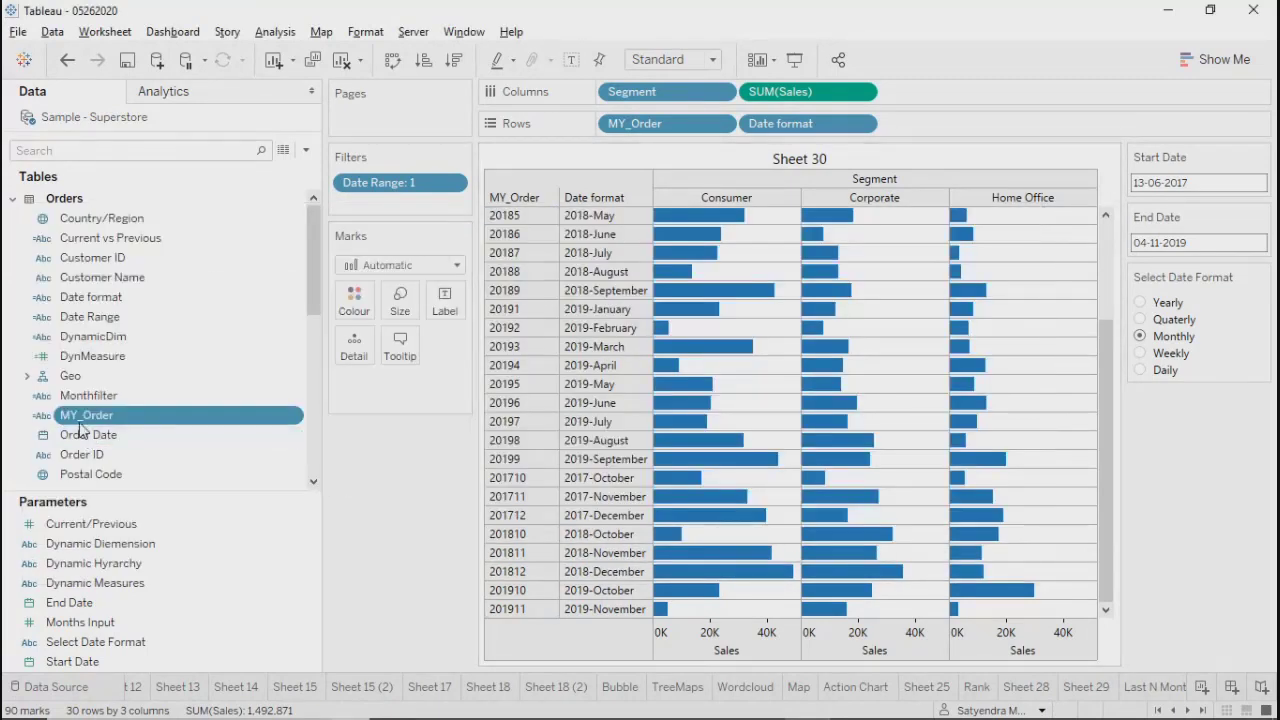
Step: Add Order Date as the first field on the chart's rows and remove MY_Order from them
drag(82, 428, 610, 128)
click(860, 124)
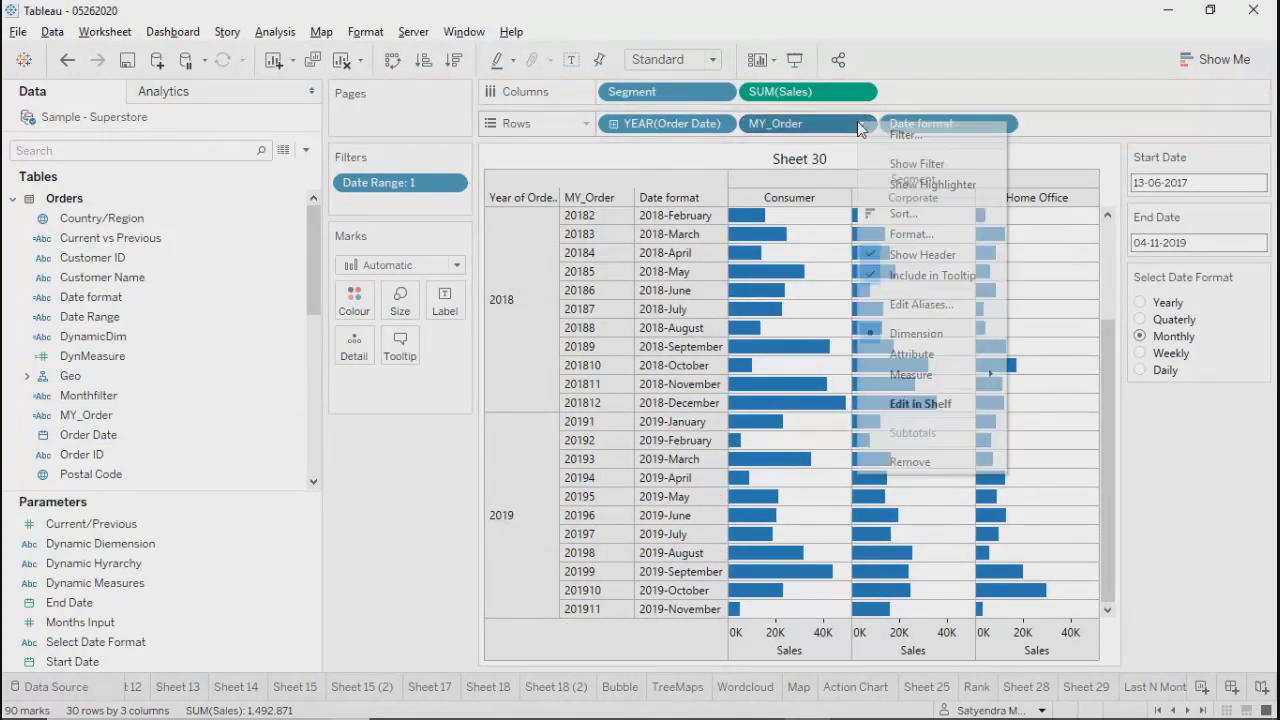
click(906, 461)
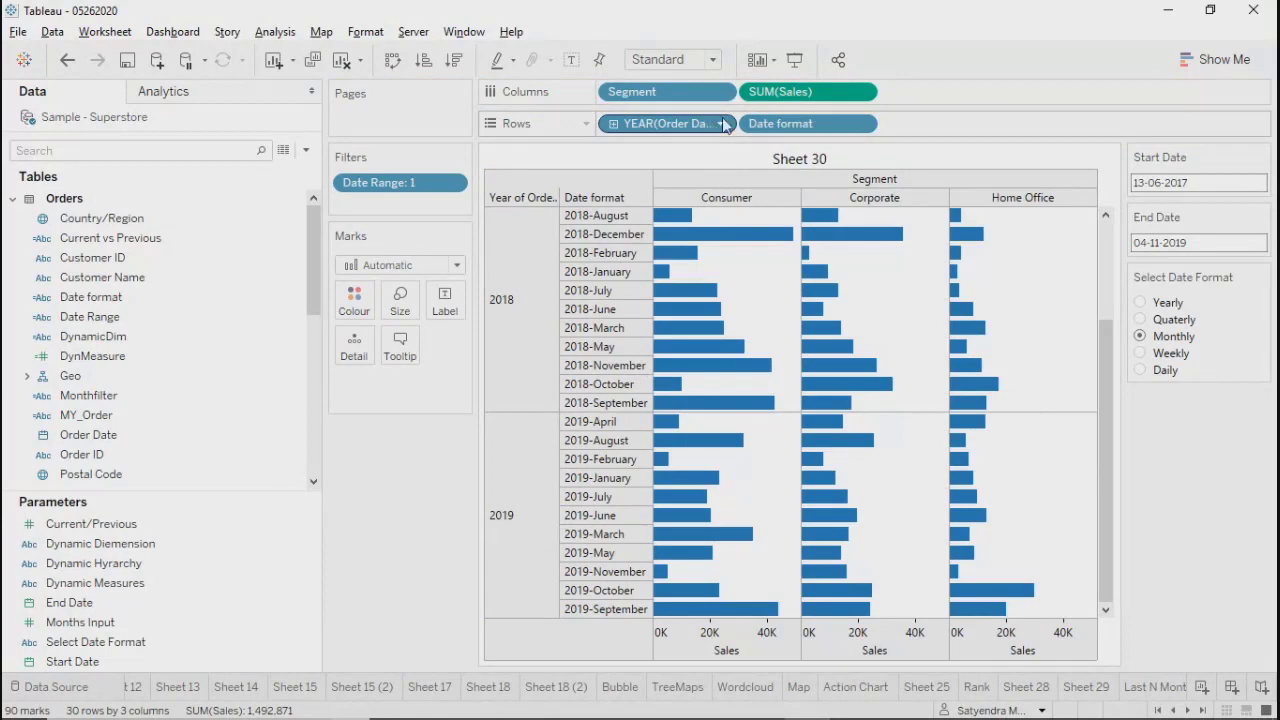
Step: Try changing Order Date on the rows to the continuous day level and moving it ahead of Date format
click(723, 123)
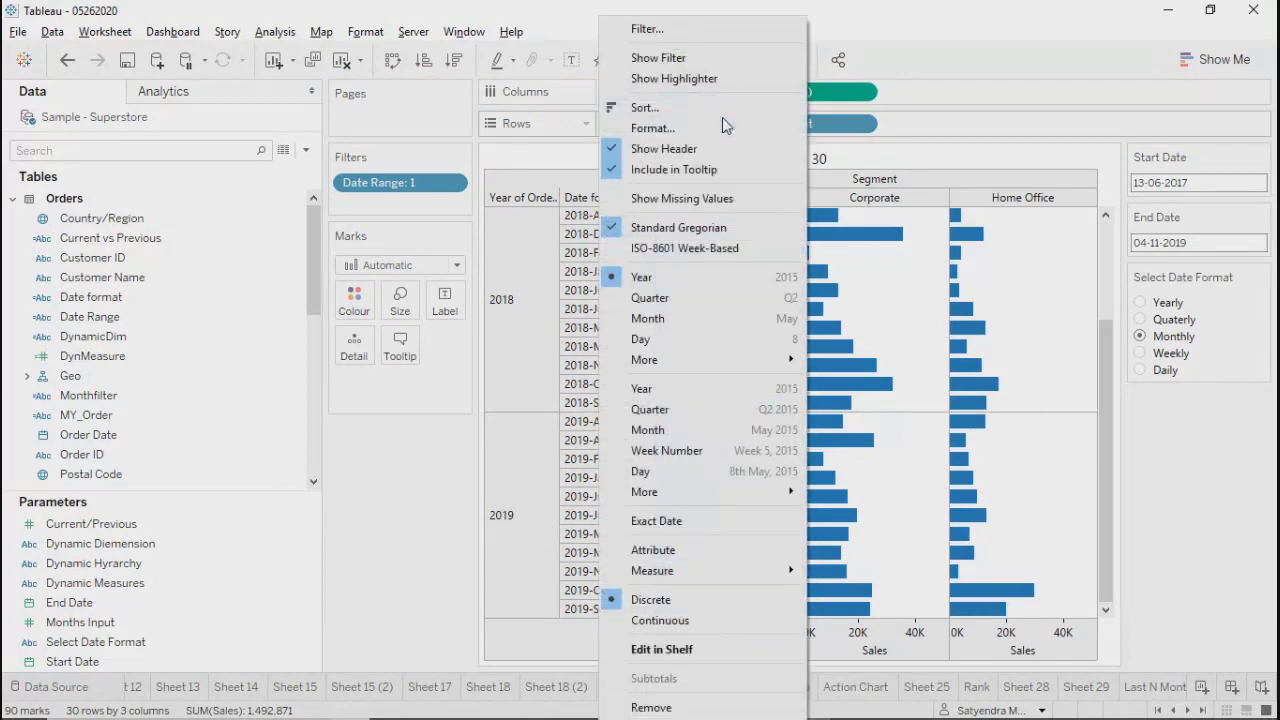
click(691, 470)
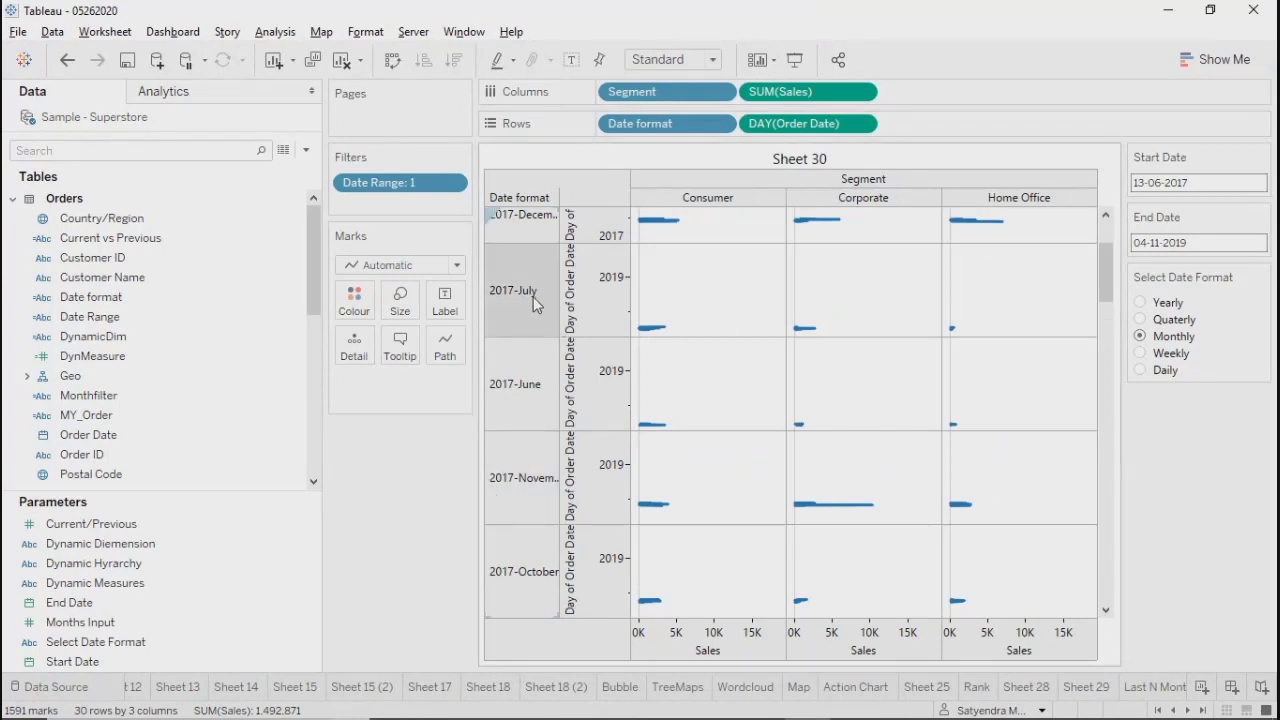
scroll(509, 478, down, 3)
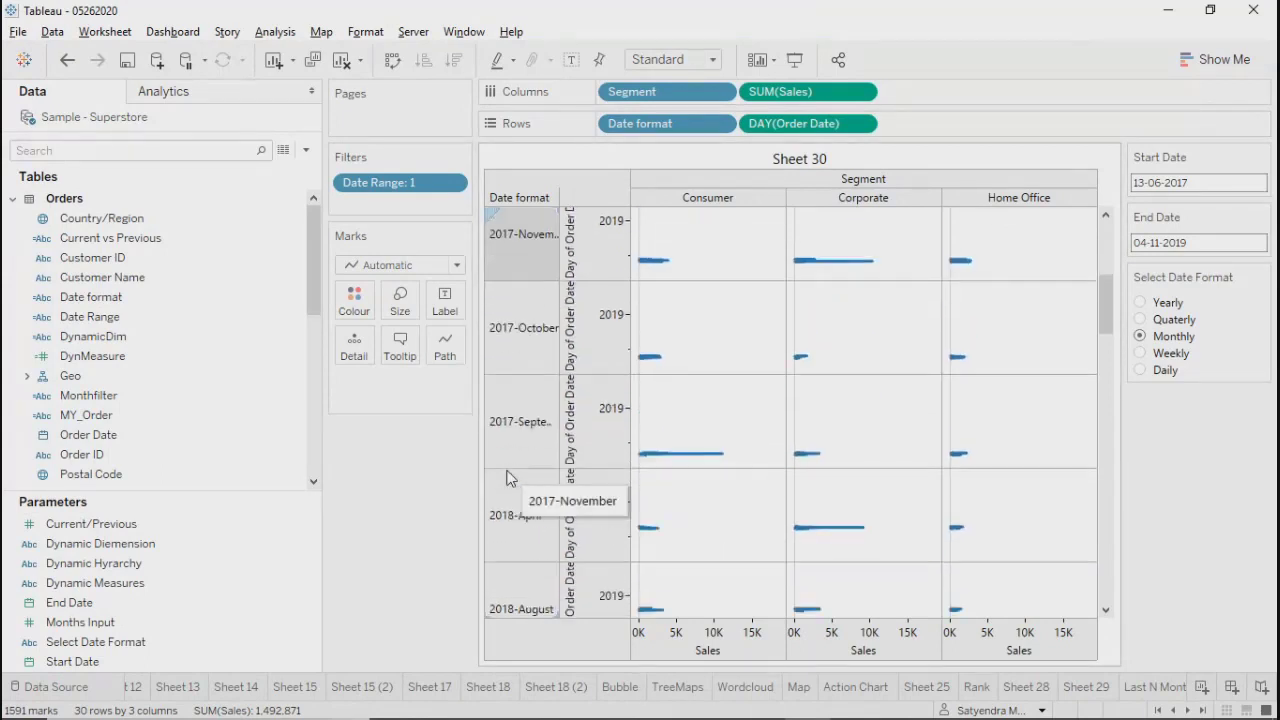
scroll(509, 478, up, 5)
mouse_move(810, 123)
mouse_down()
mouse_move(619, 128)
mouse_move(800, 128)
mouse_up()
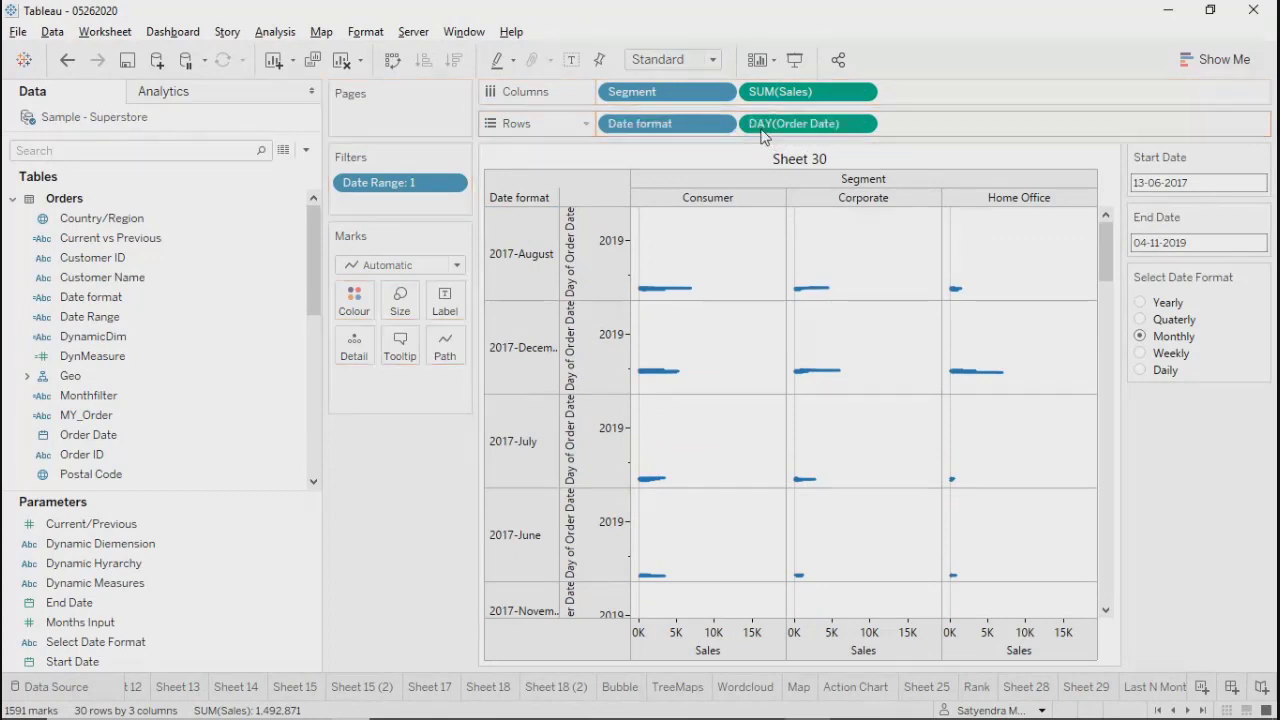
Step: Set Order Date on the rows to a custom Month / Year date part and place it ahead of Date format
click(866, 127)
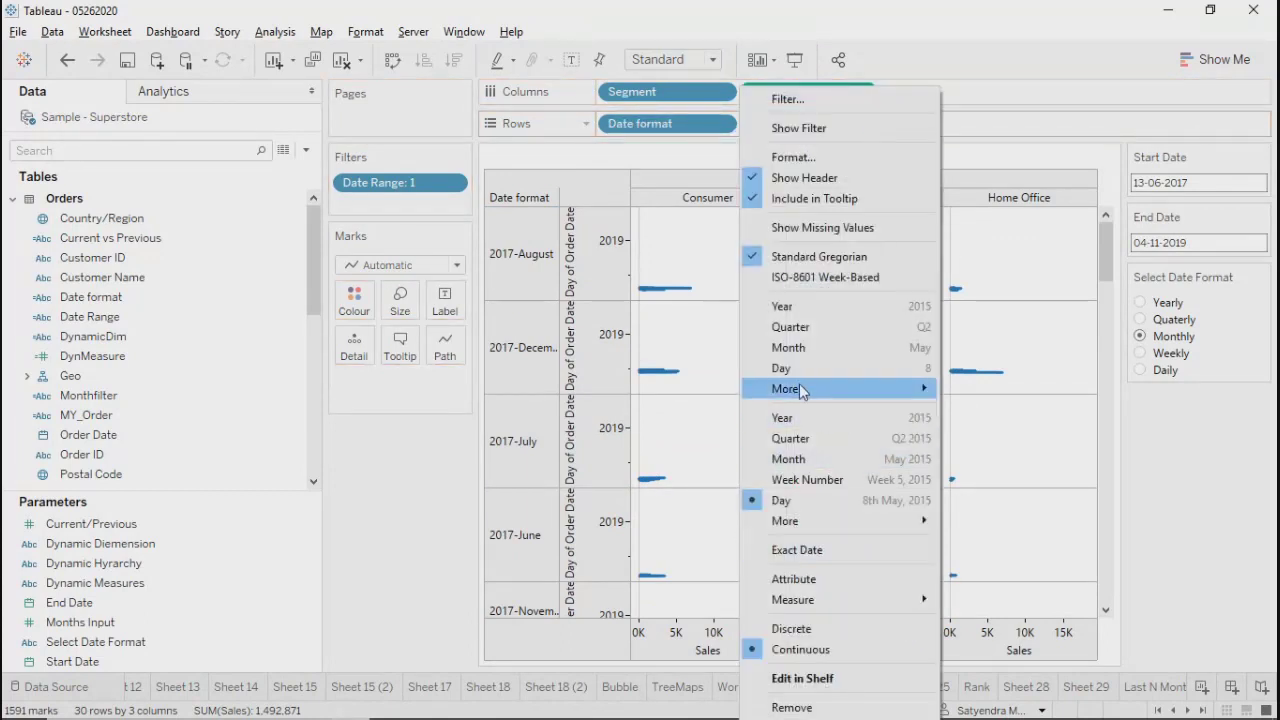
mouse_move(820, 389)
click(988, 441)
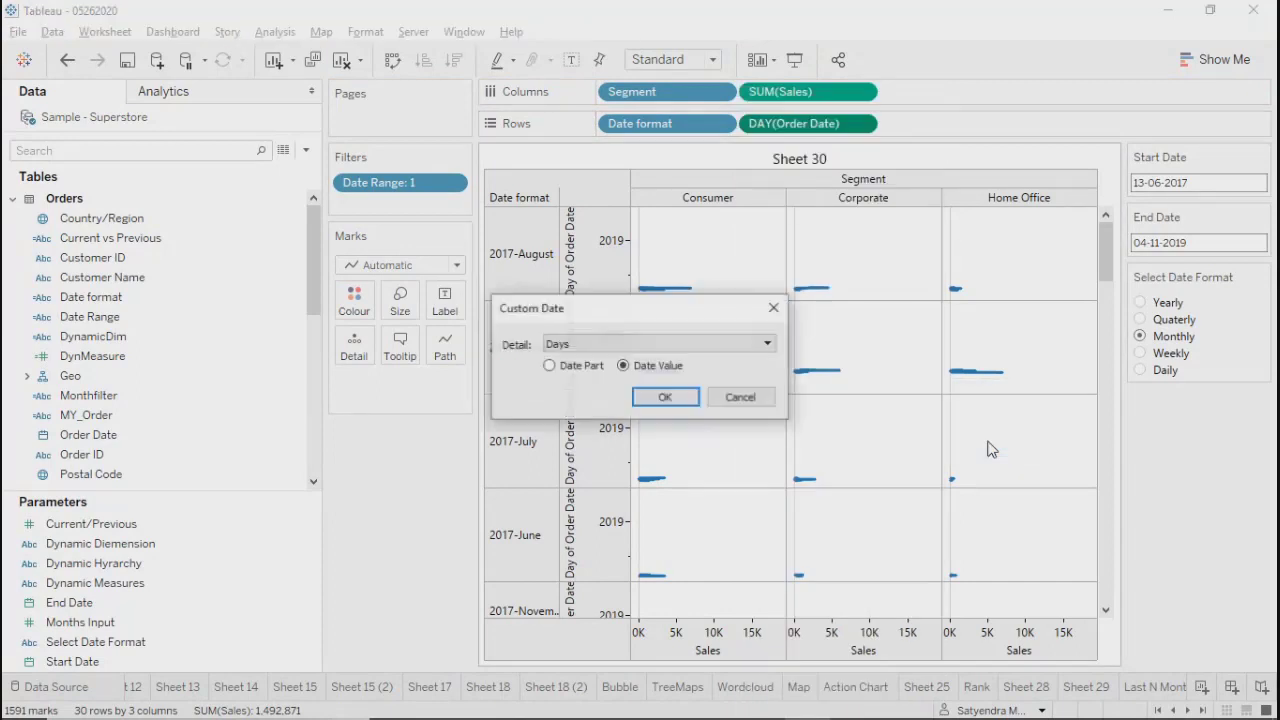
click(672, 345)
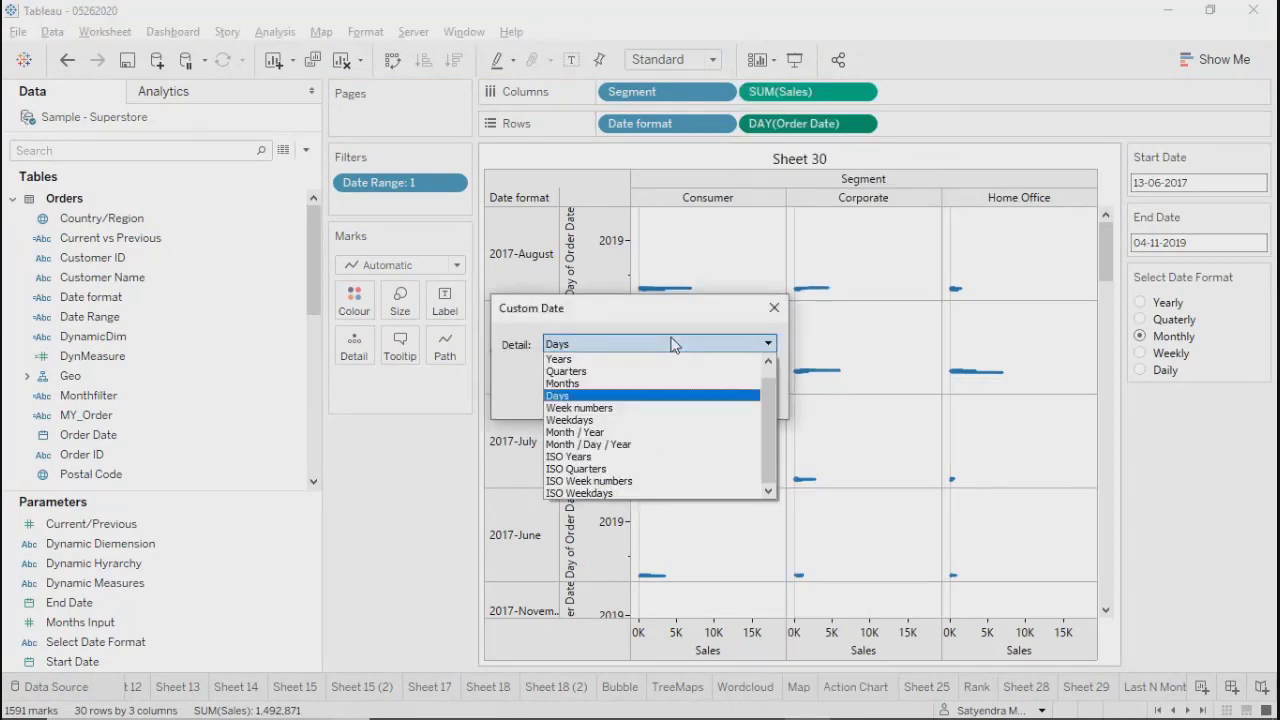
click(577, 432)
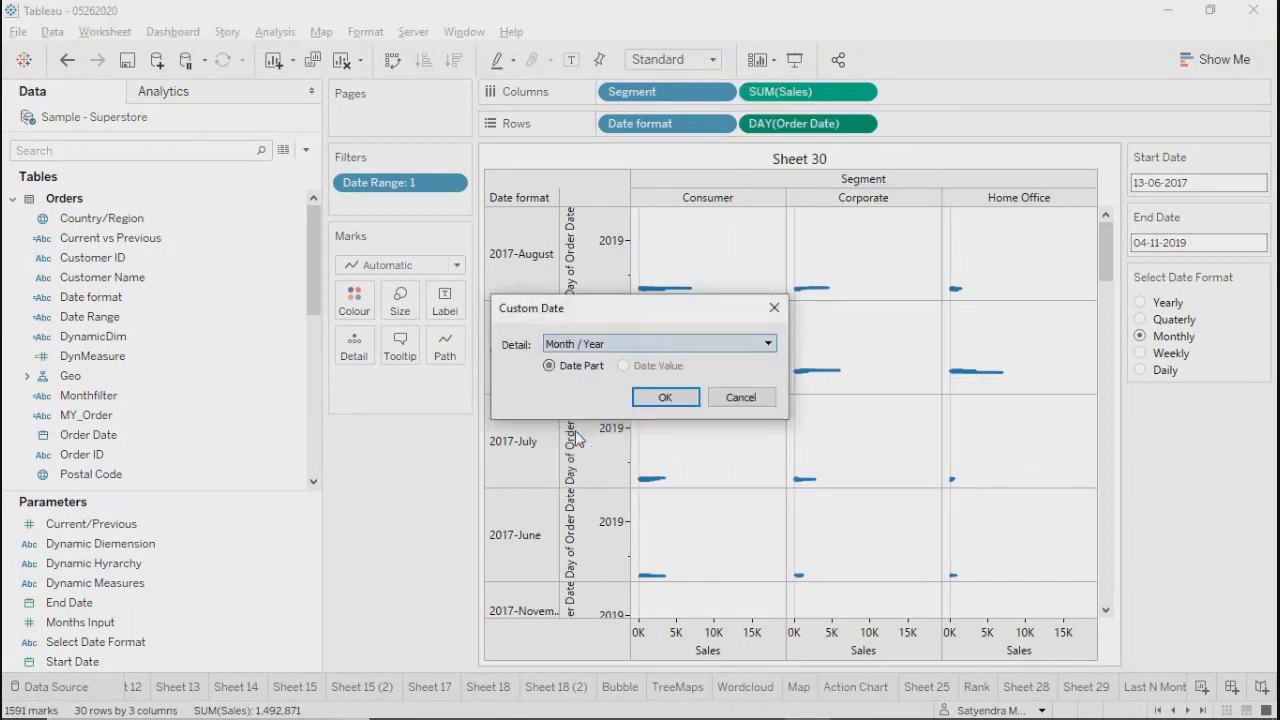
click(684, 404)
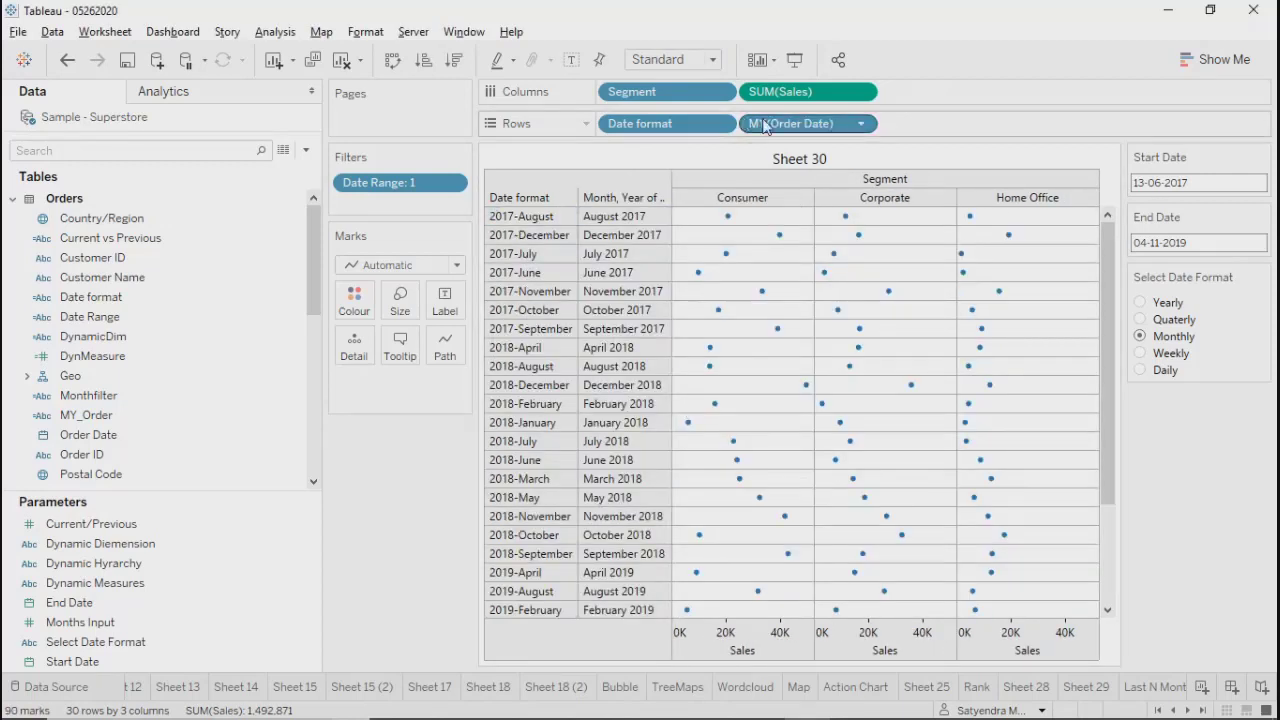
drag(766, 124, 606, 126)
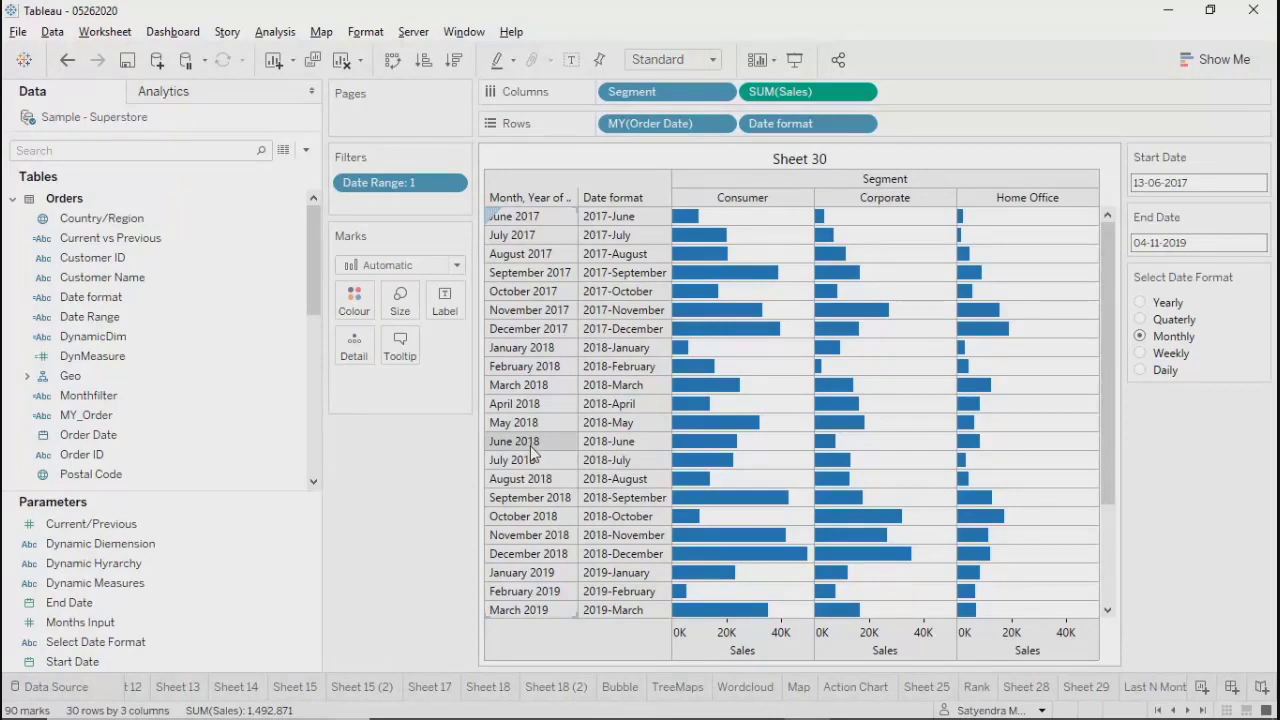
Step: Check the month order down the chart and hide the header of the month-year Order Date field
scroll(533, 453, down, 3)
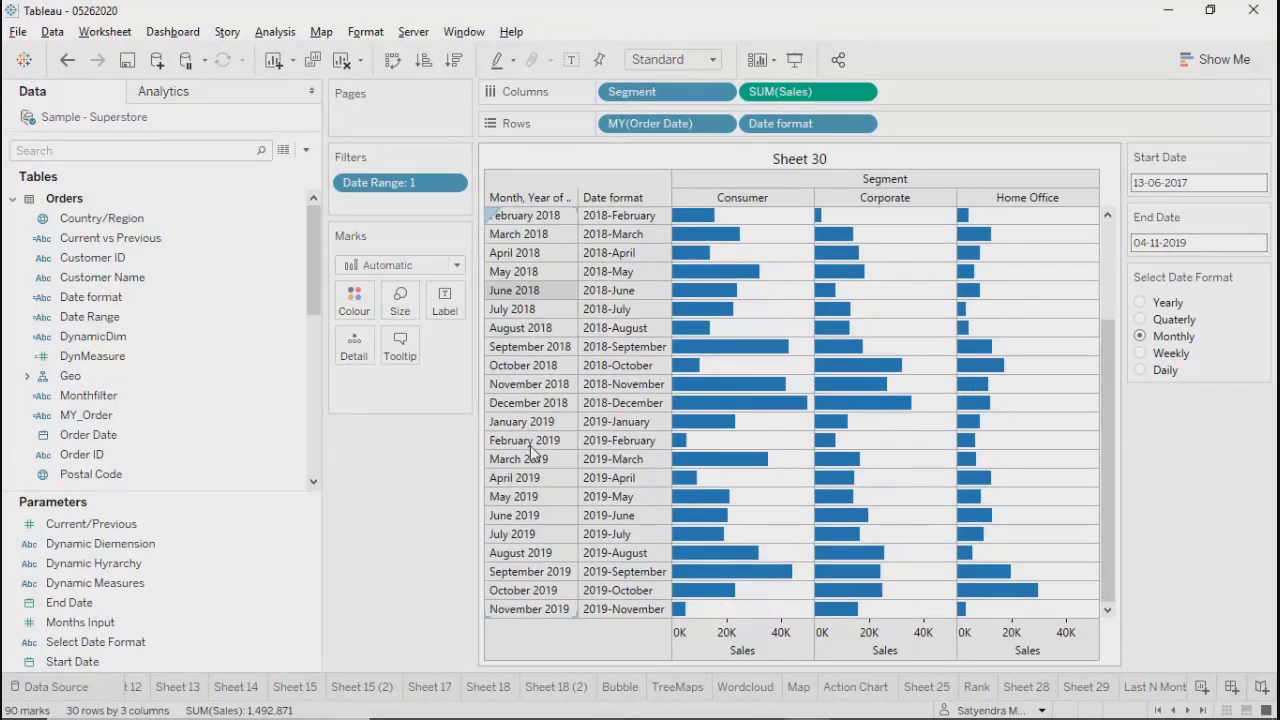
scroll(533, 453, up, 3)
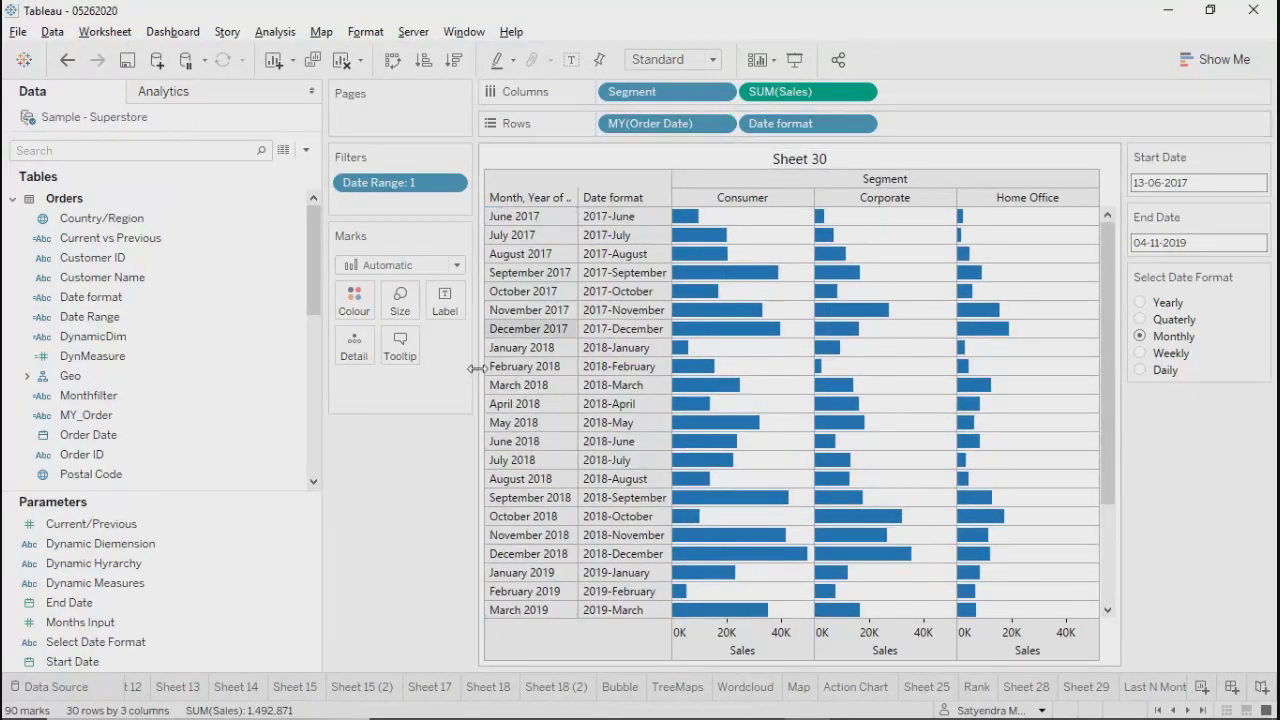
scroll(510, 346, down, 3)
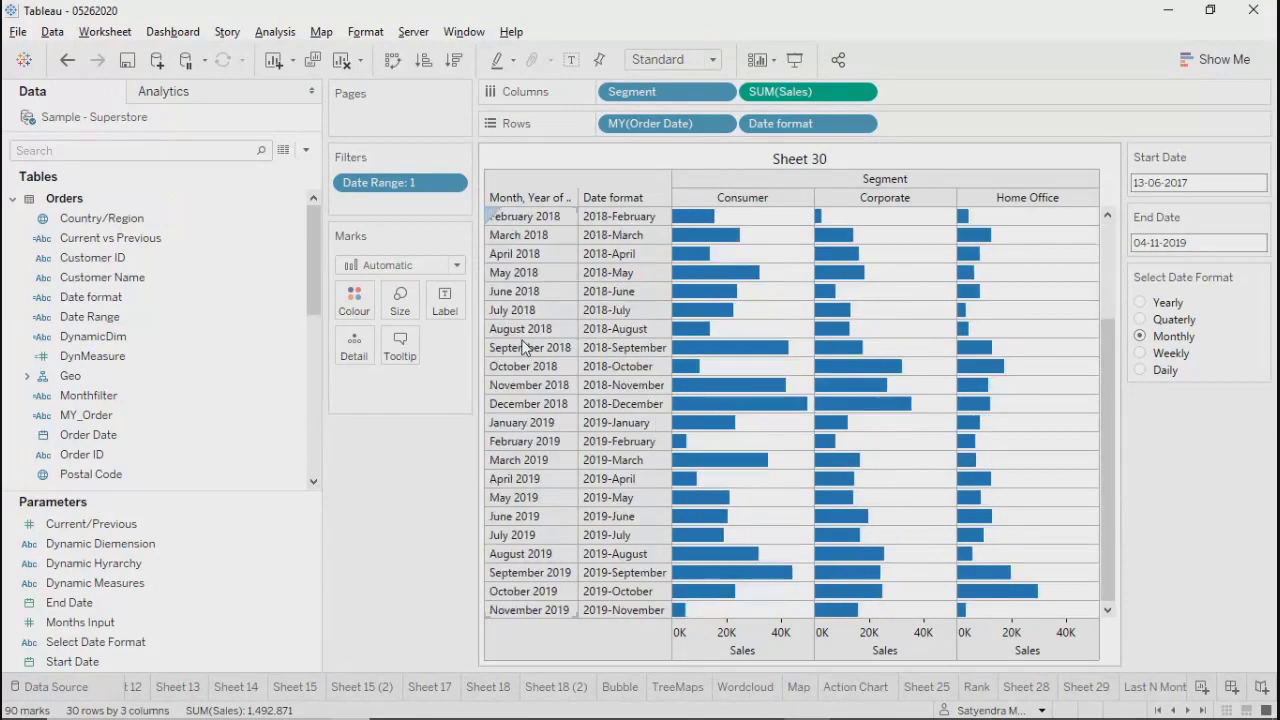
scroll(525, 346, up, 3)
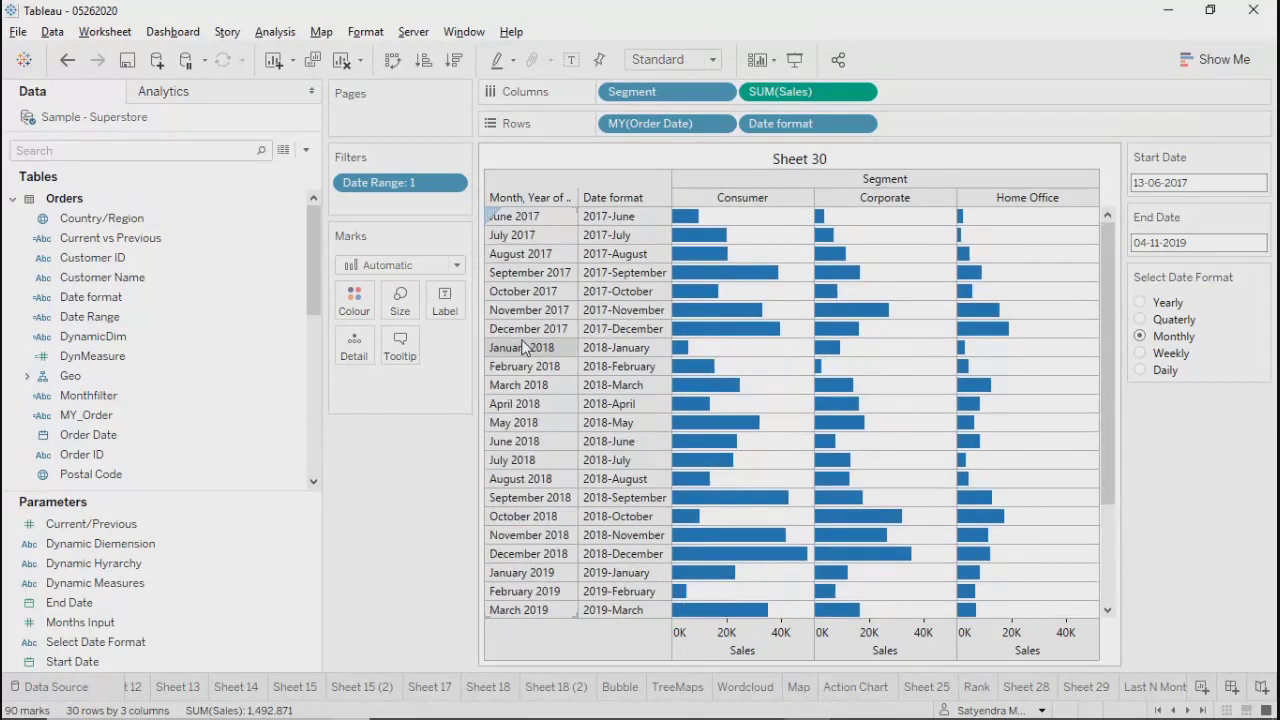
click(726, 126)
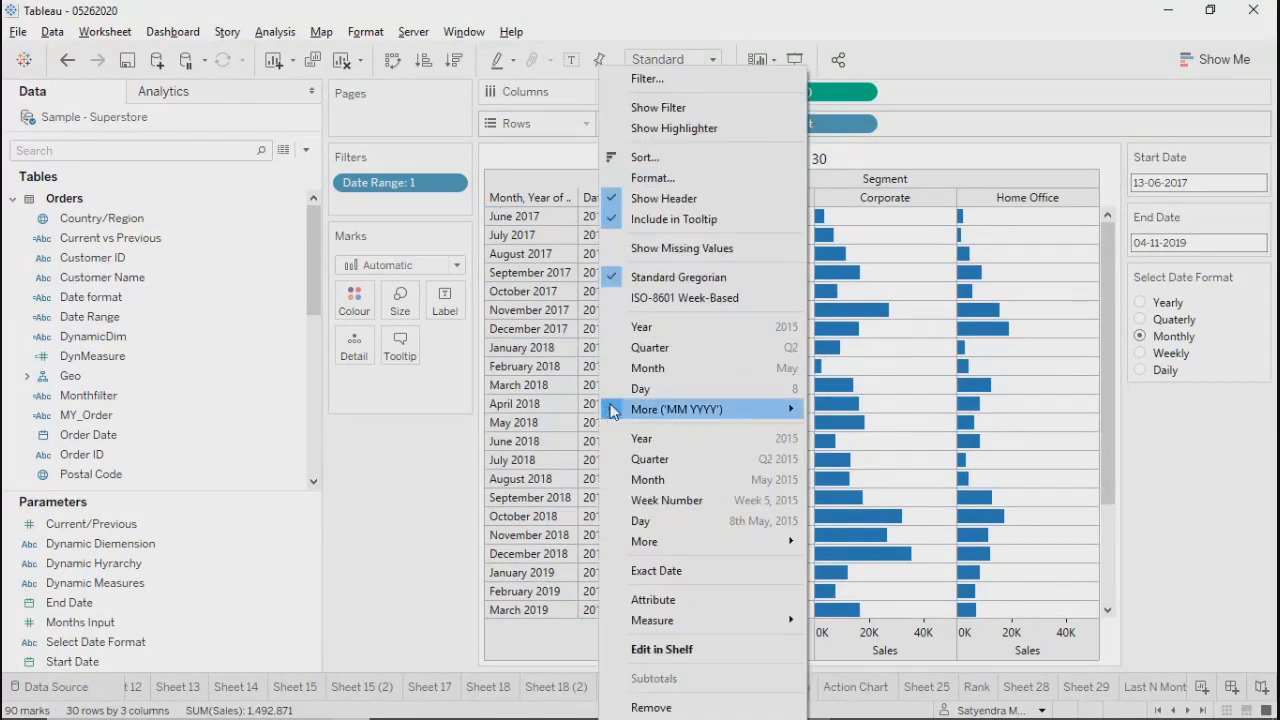
click(614, 198)
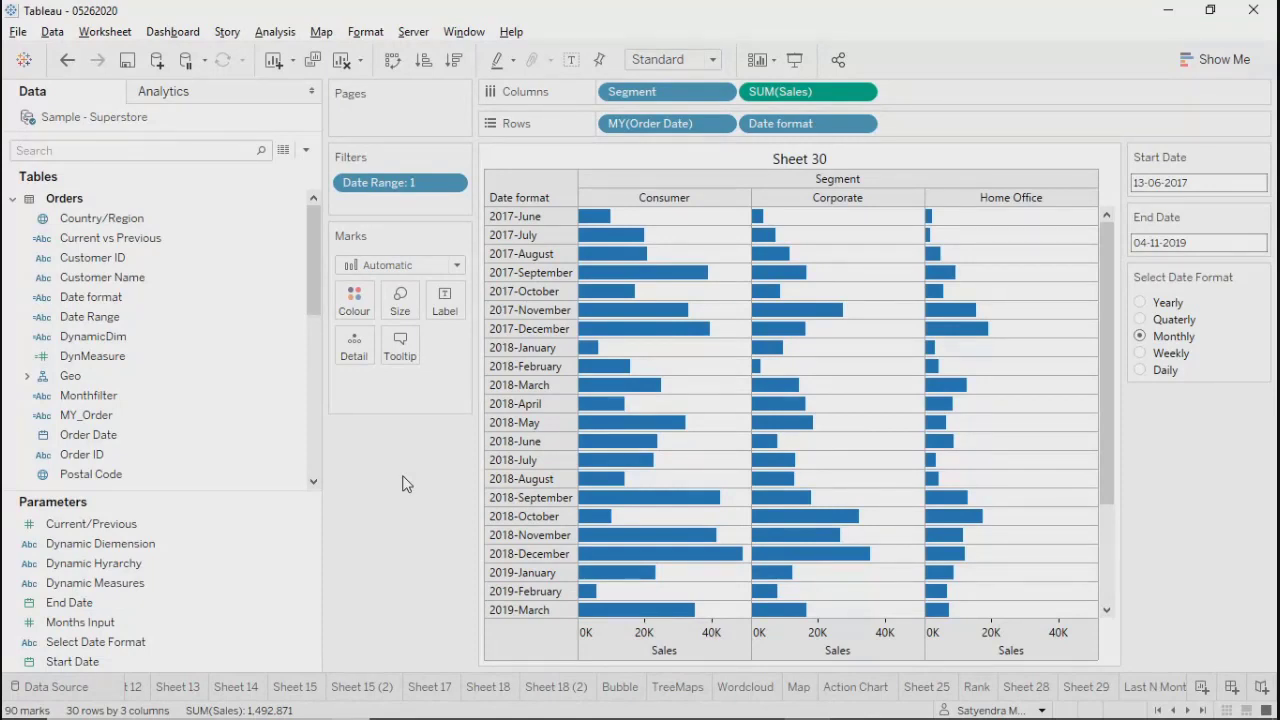
Step: Swap the chart's rows and columns and show the sheet in presentation mode
click(392, 60)
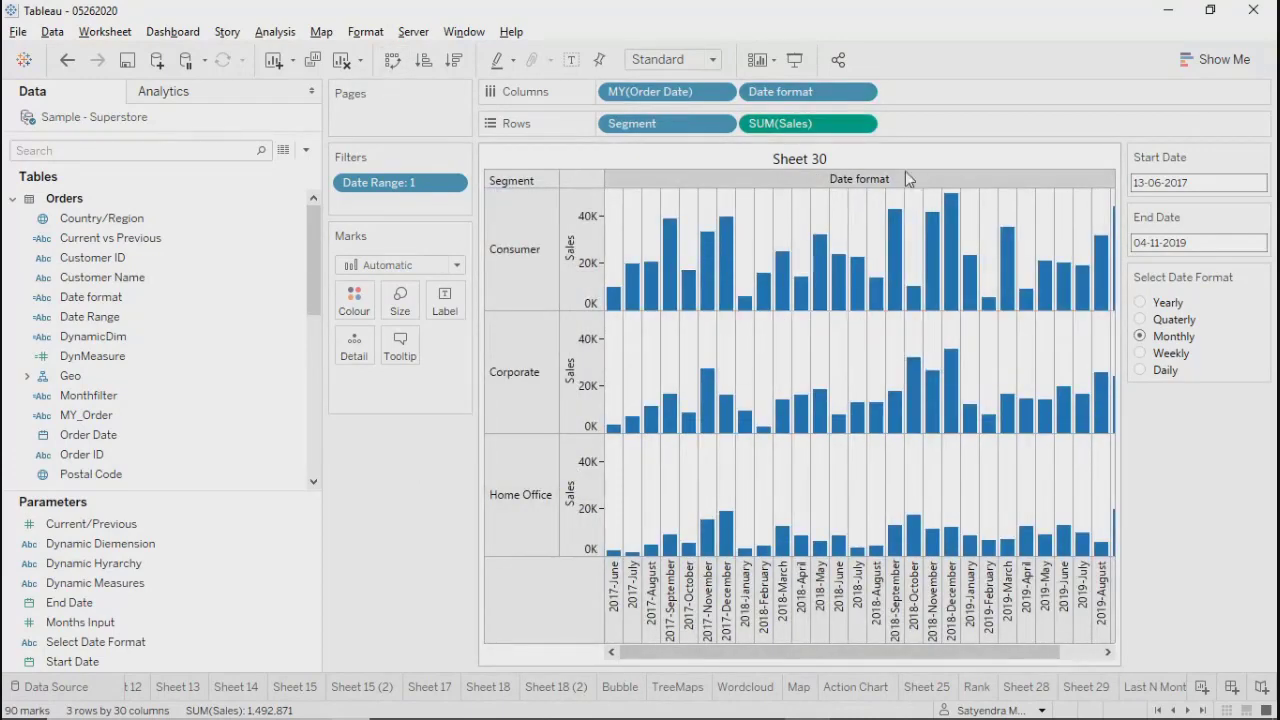
click(797, 59)
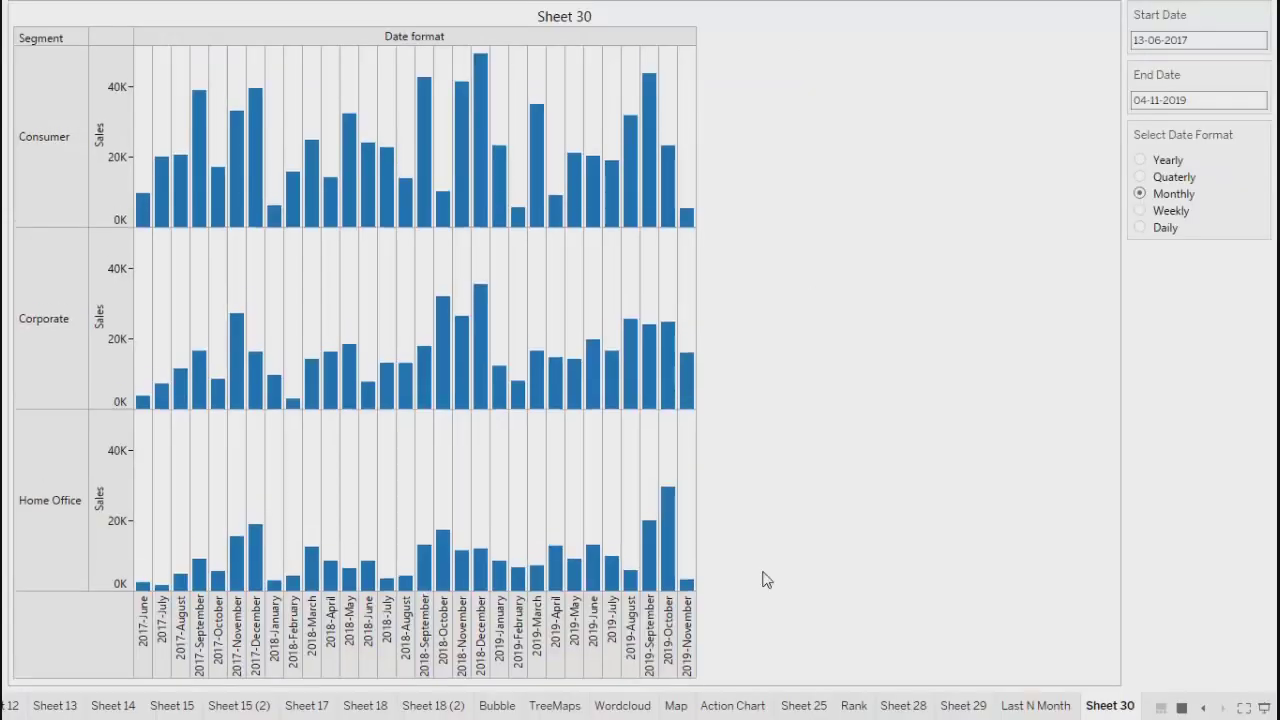
Step: Set the Start Date parameter to 06-03-2017
click(1193, 40)
click(1114, 60)
click(1114, 60)
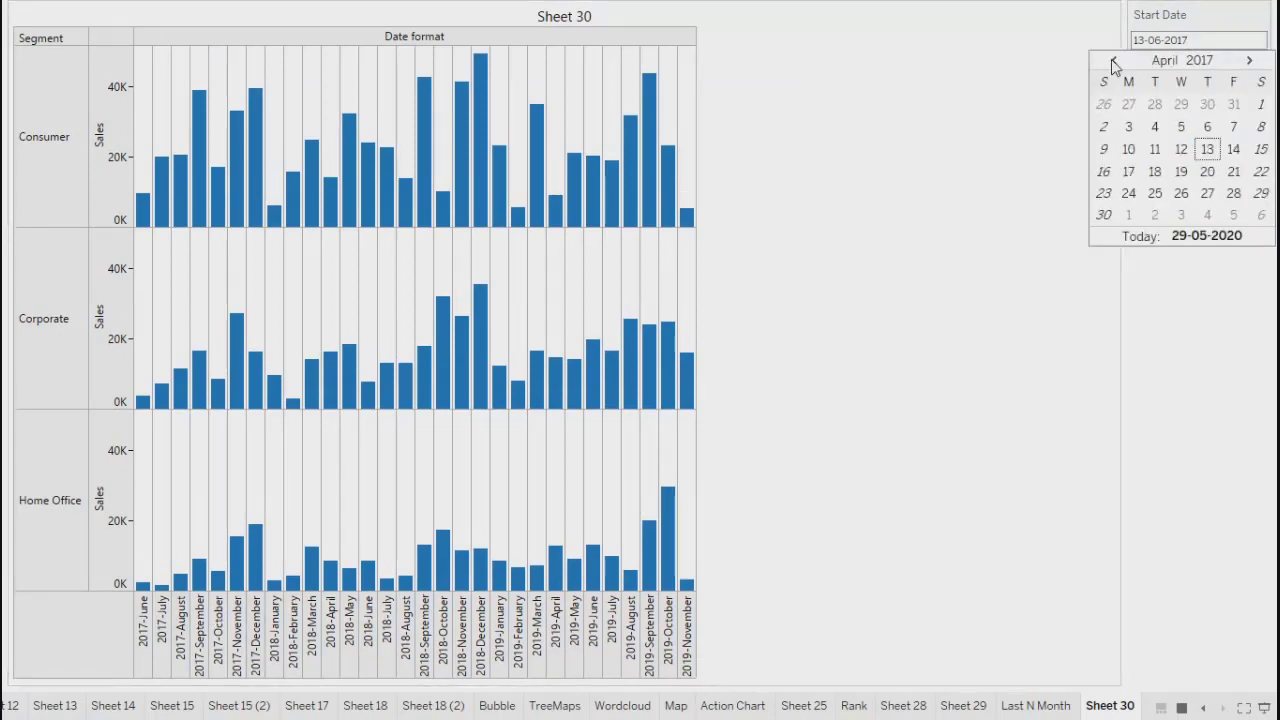
click(1114, 60)
click(1128, 126)
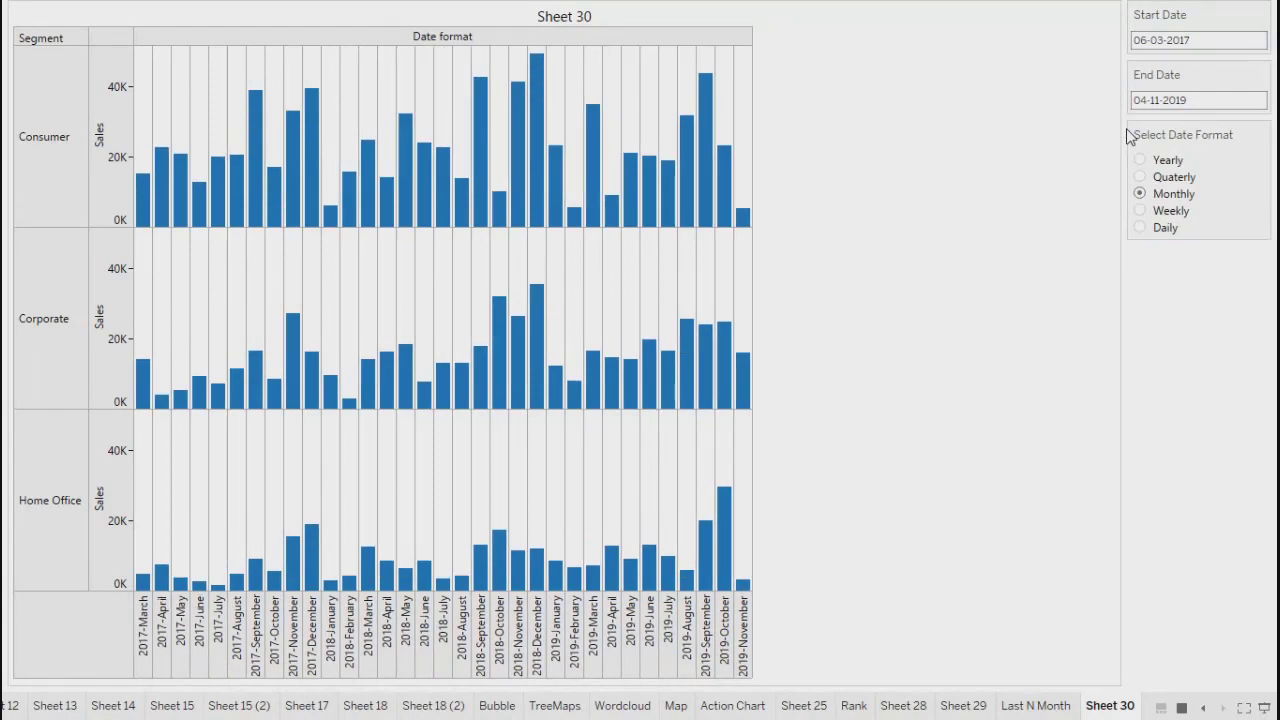
Step: Set the Start Date parameter to 01-11-2016
click(1199, 40)
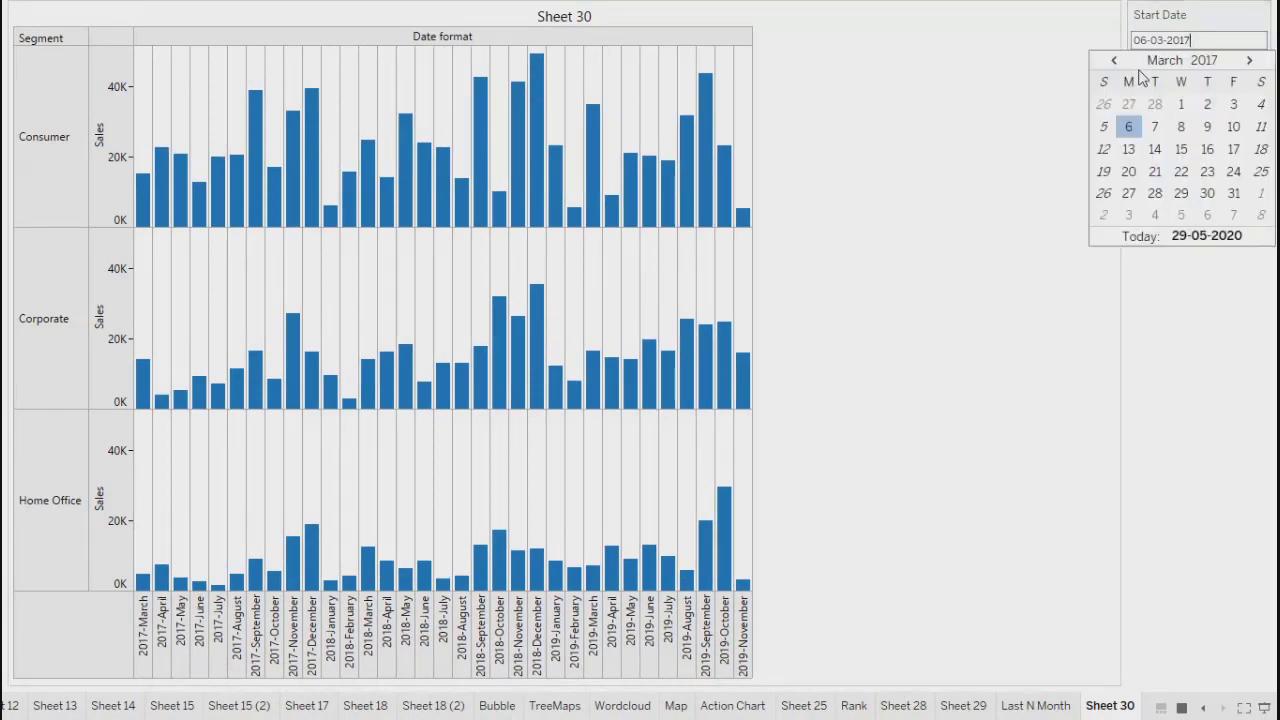
click(1115, 60)
click(1115, 60)
click(1115, 60)
click(1115, 60)
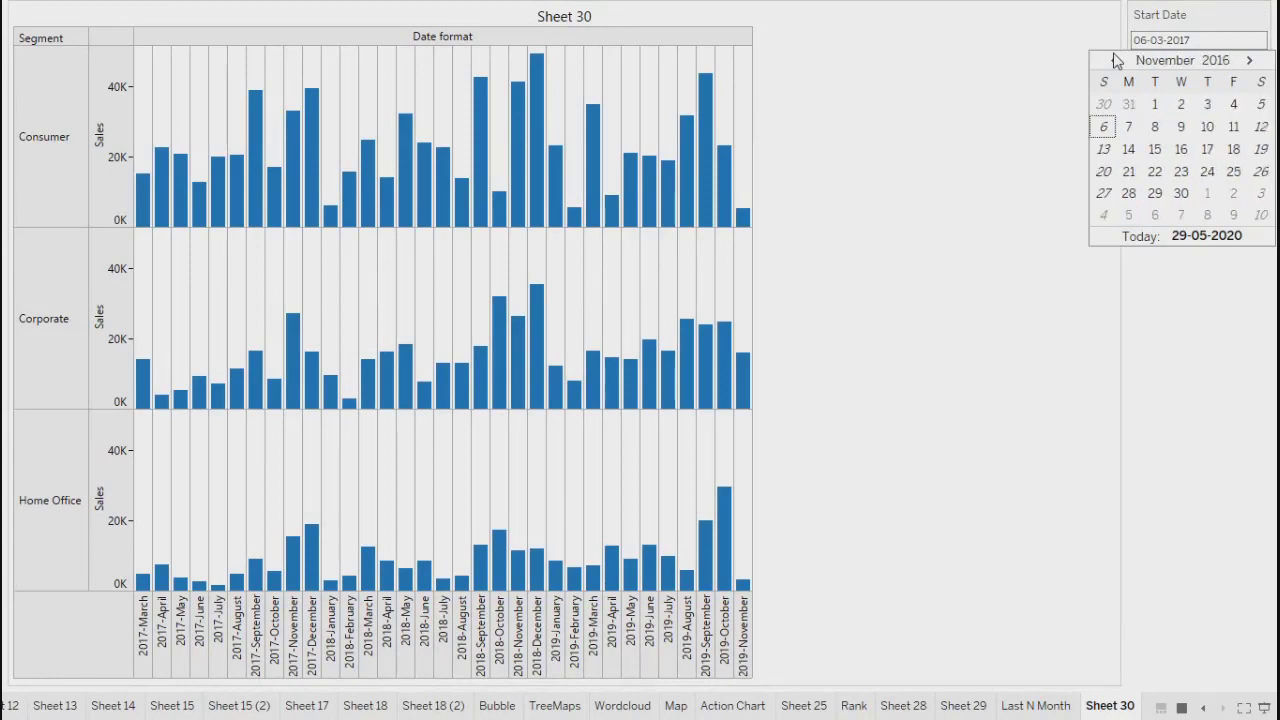
click(1155, 104)
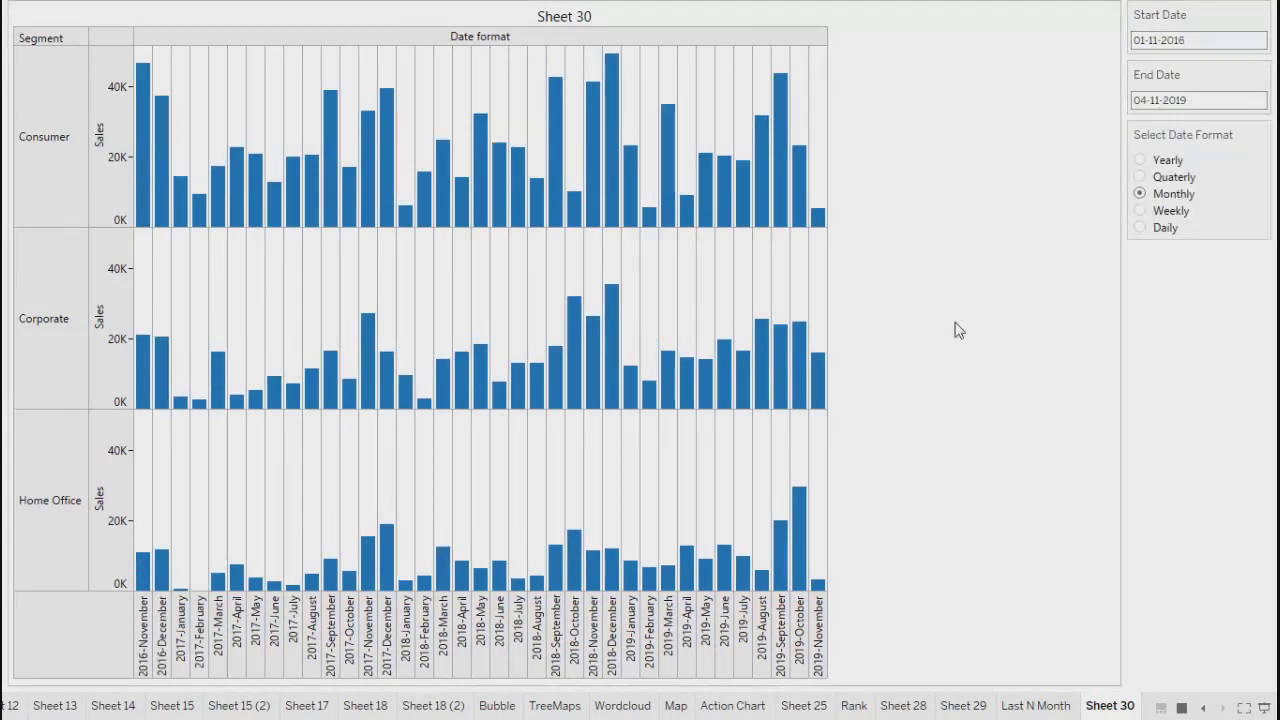
Step: Fit the chart to Entire View and show the sheet in presentation mode
key(Escape)
click(712, 60)
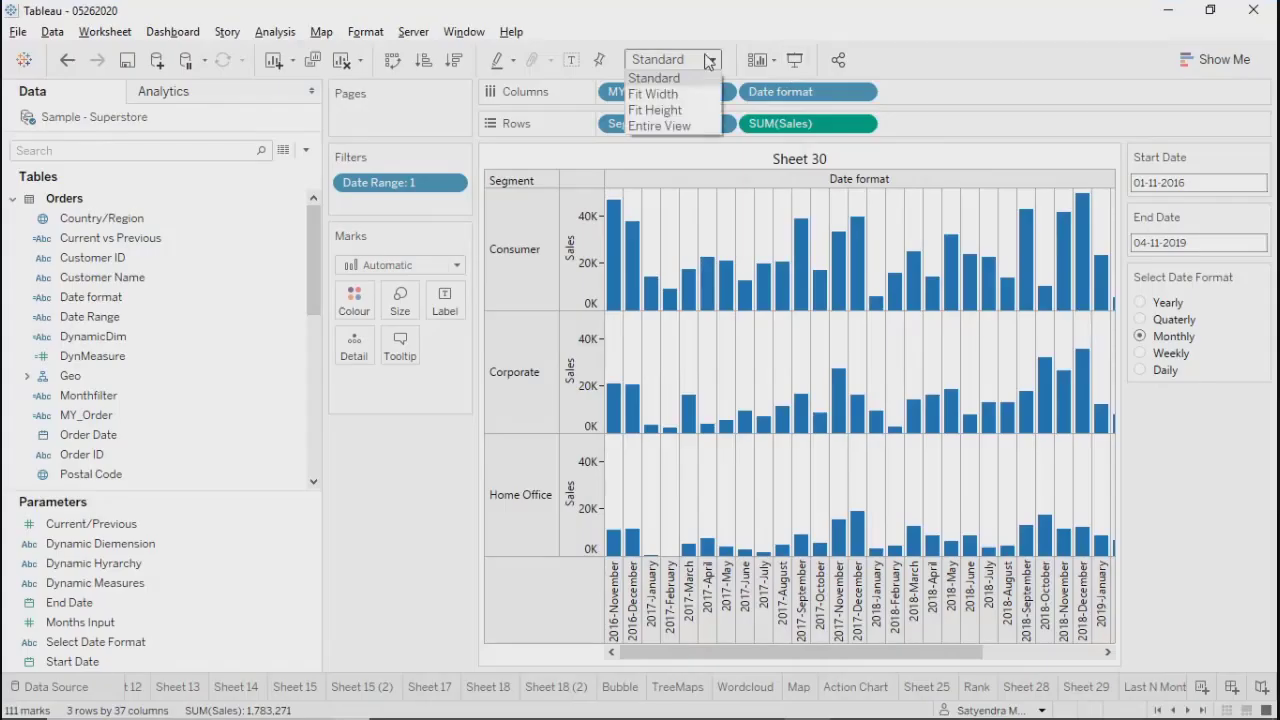
click(652, 126)
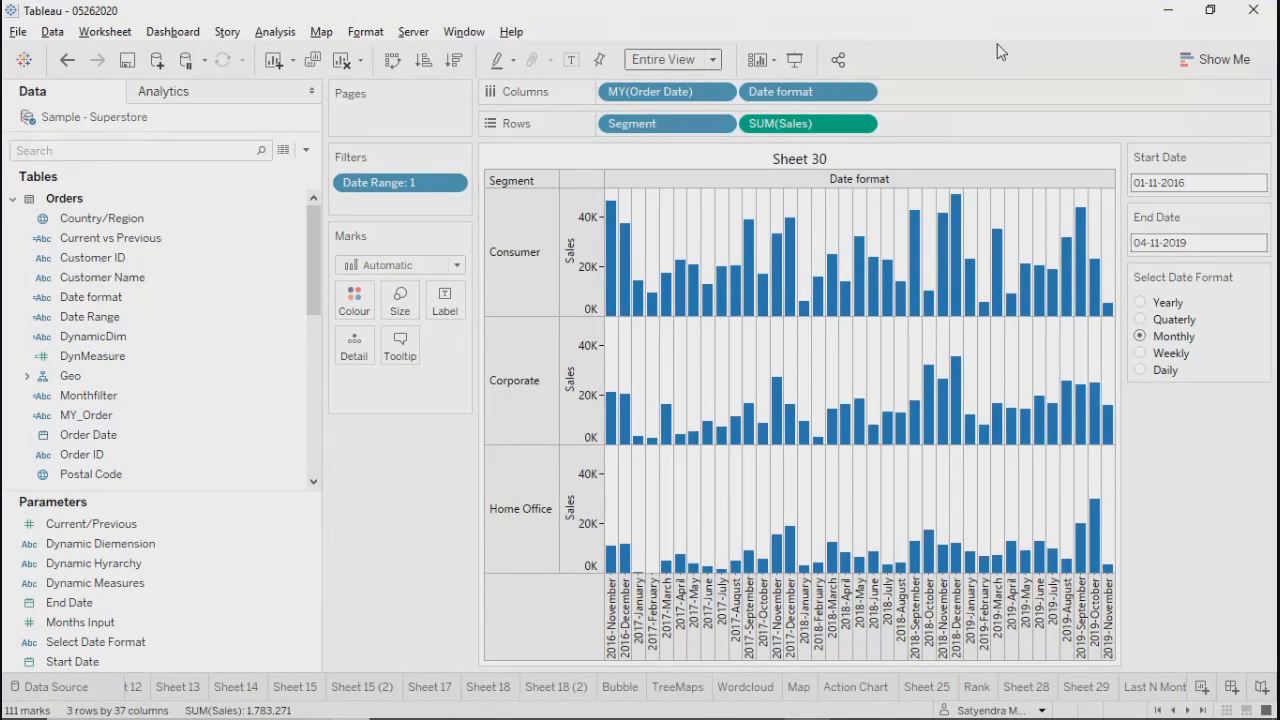
click(797, 61)
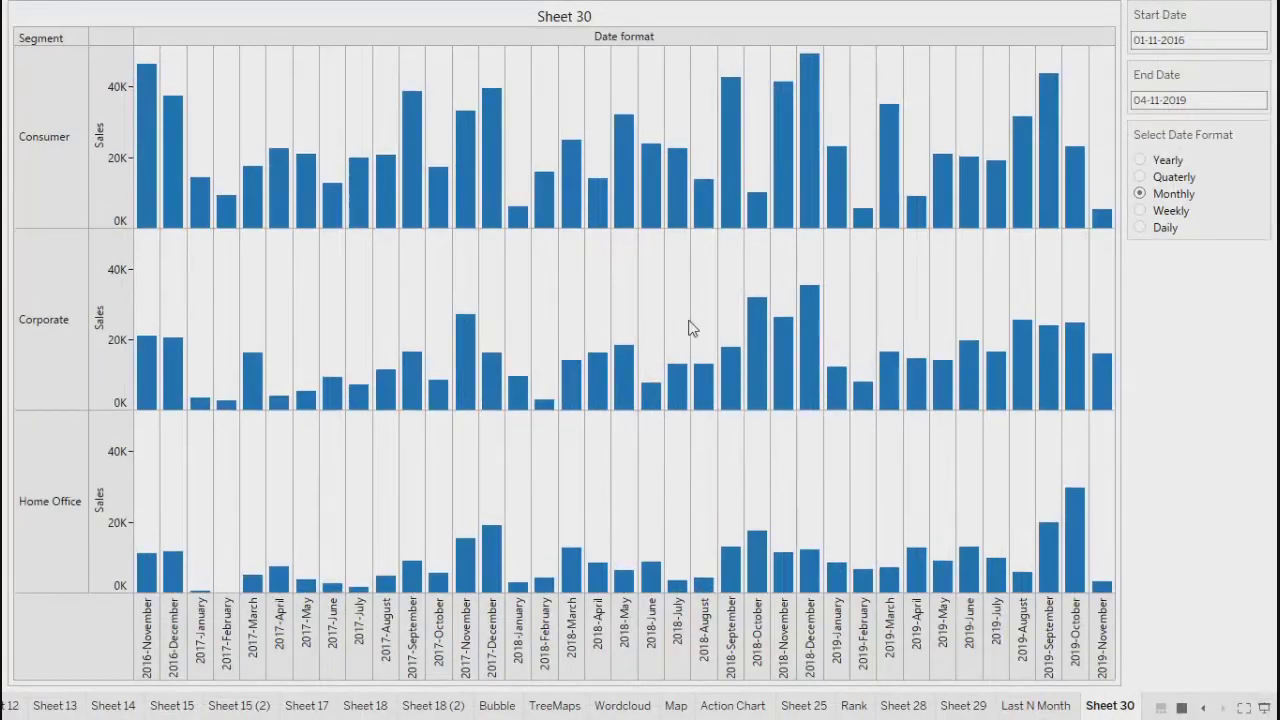
key(Escape)
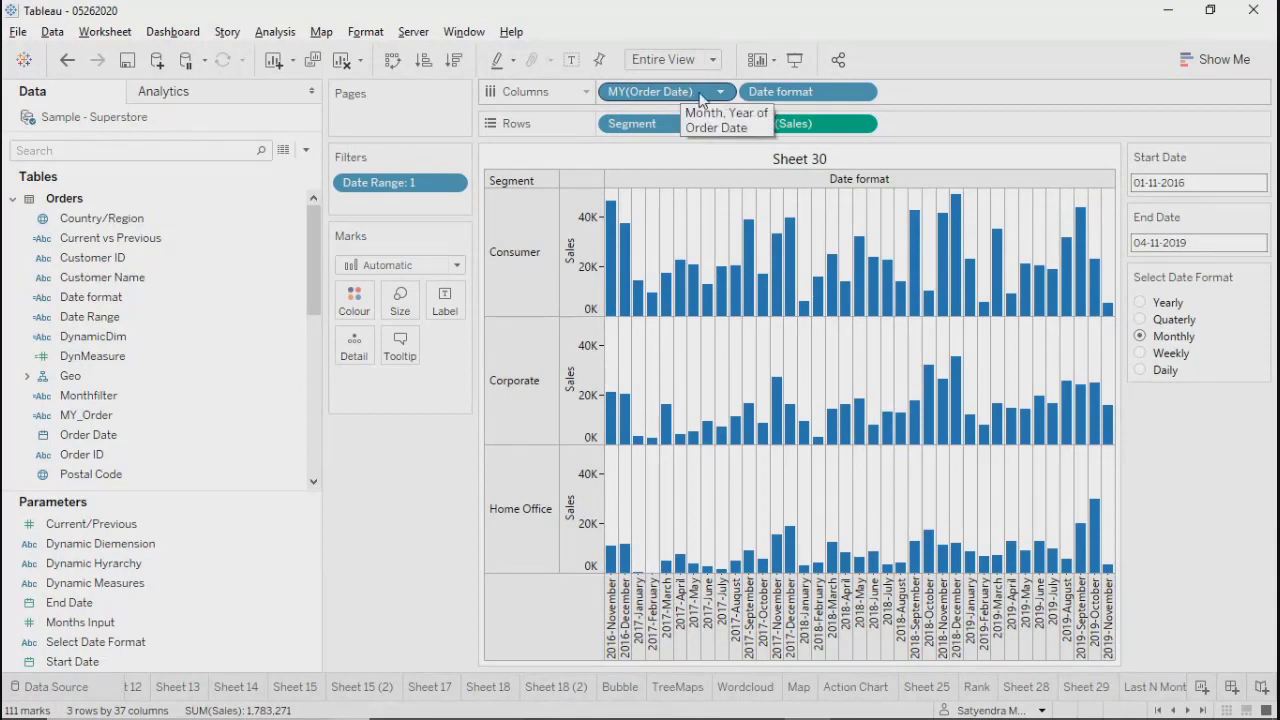
click(795, 60)
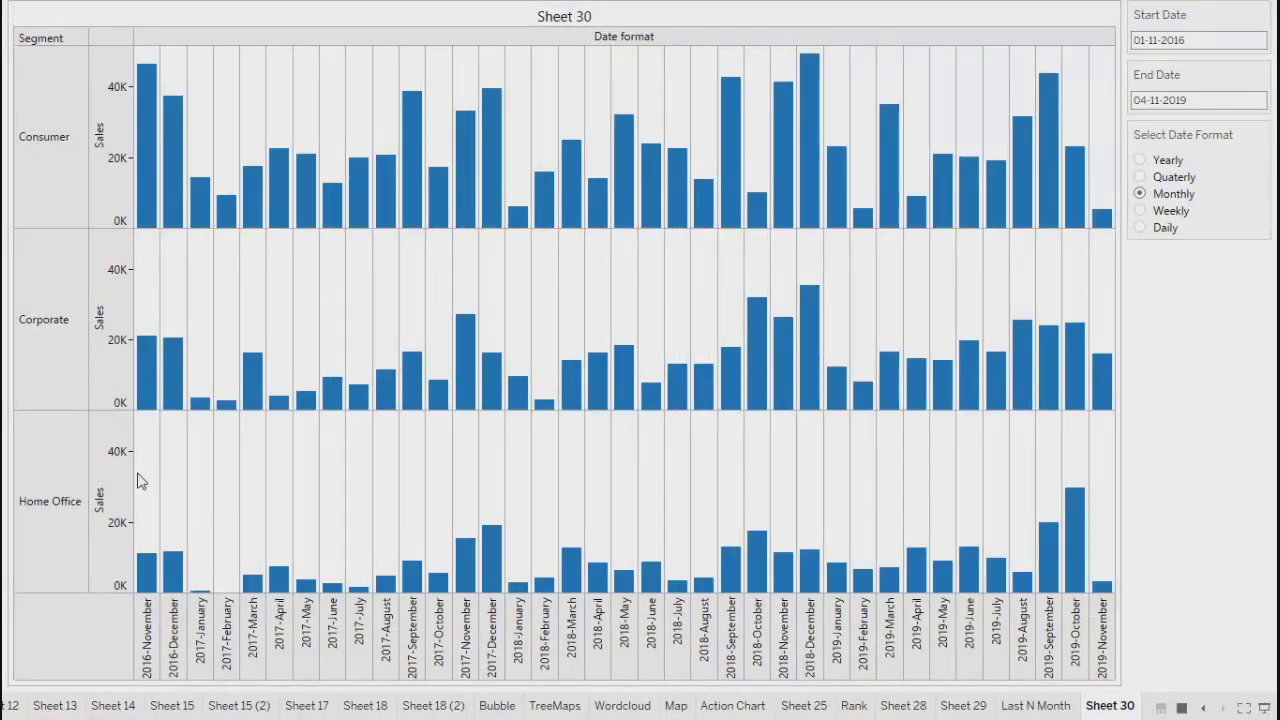
Step: Switch the Select Date Format parameter through Daily, Weekly, Monthly and Quaterly, finishing on Yearly
click(1141, 228)
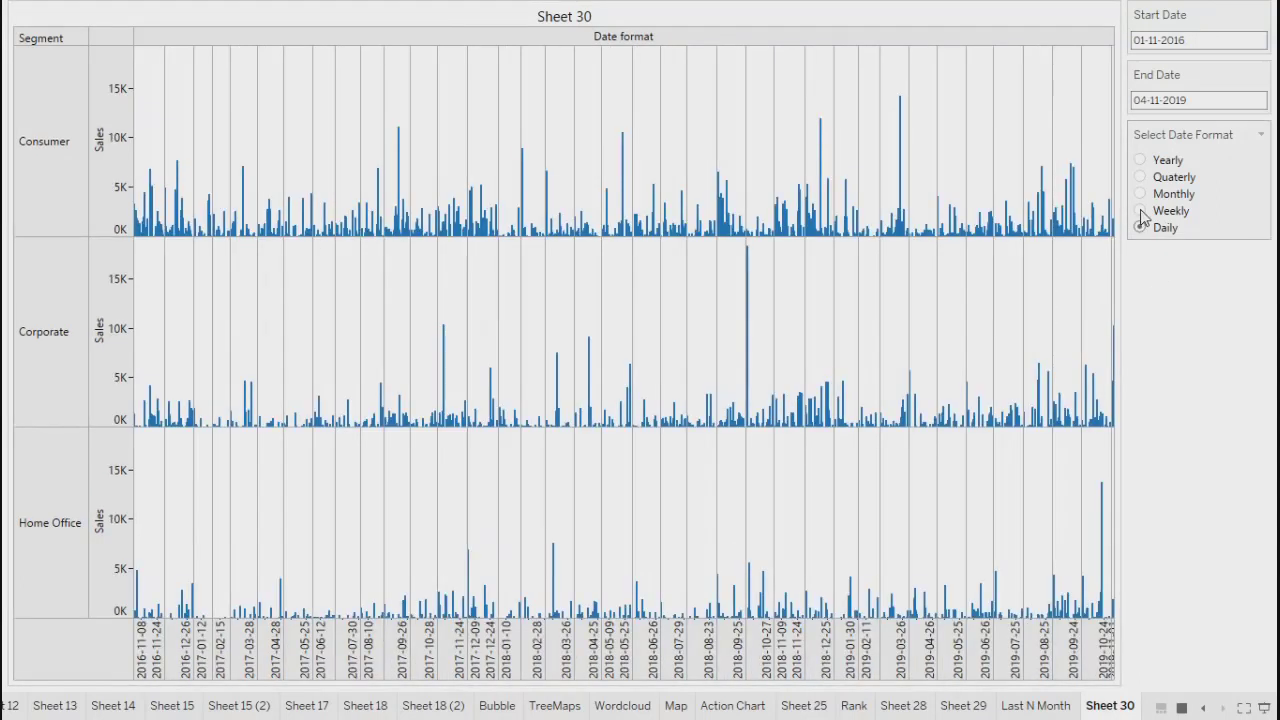
click(1140, 210)
click(1141, 194)
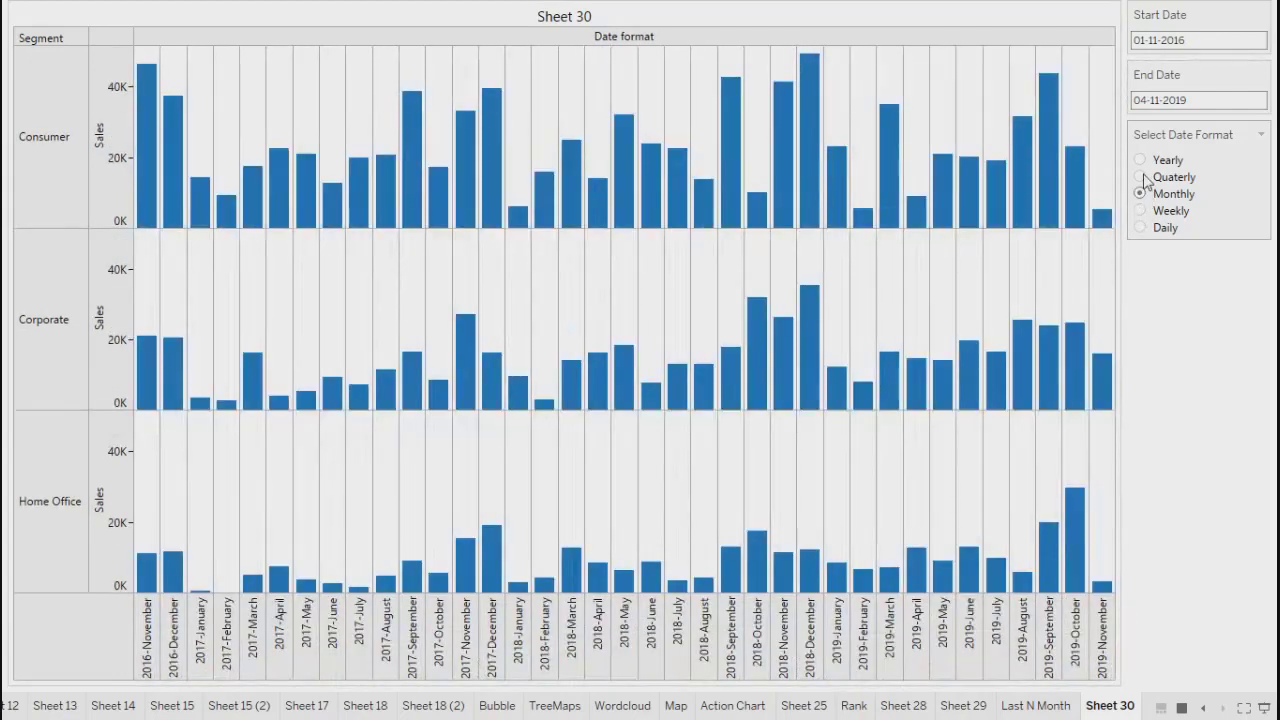
click(1142, 177)
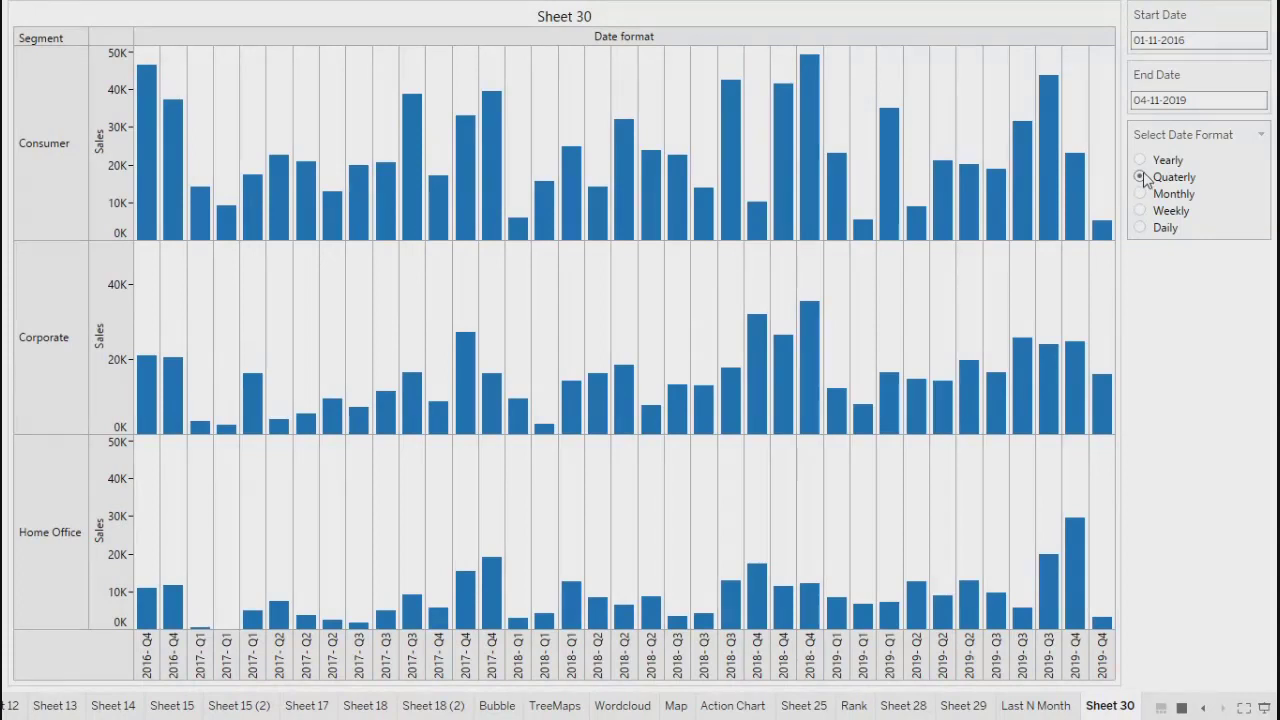
click(1140, 160)
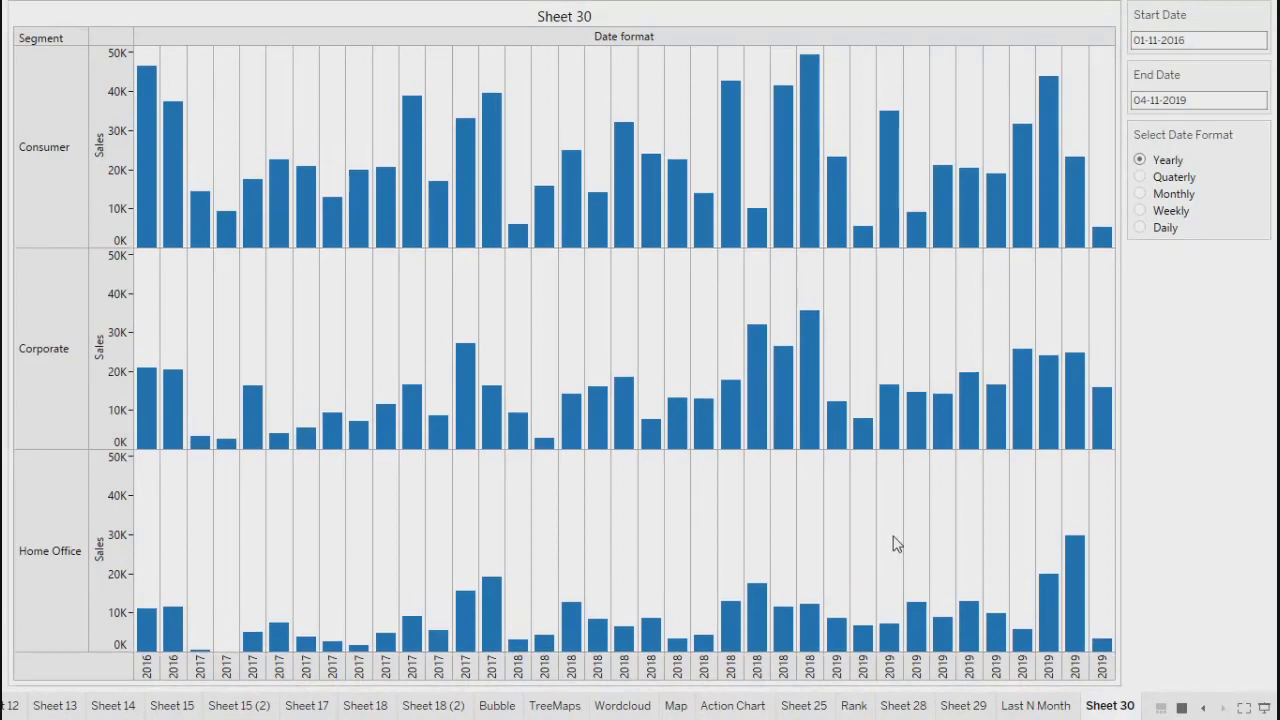
Step: Leave presentation mode, remove the month-year Order Date field from the columns and delete the MY_Order calculated field
key(Escape)
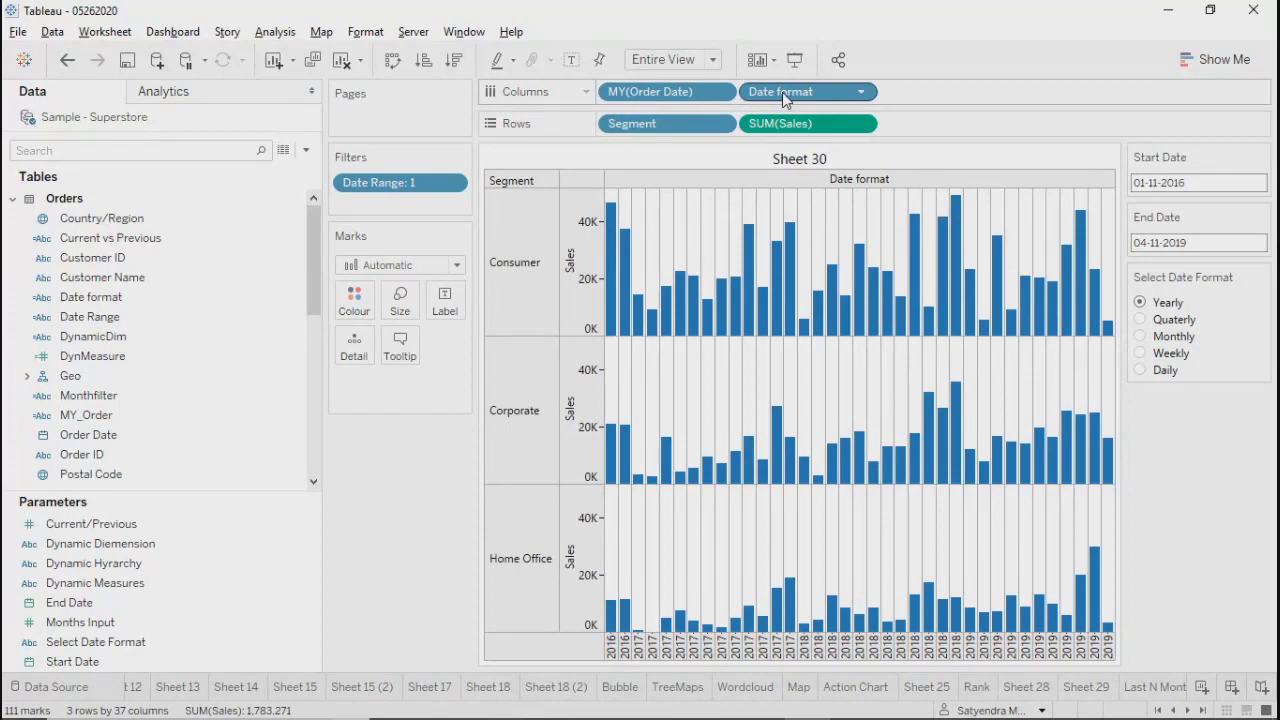
click(724, 92)
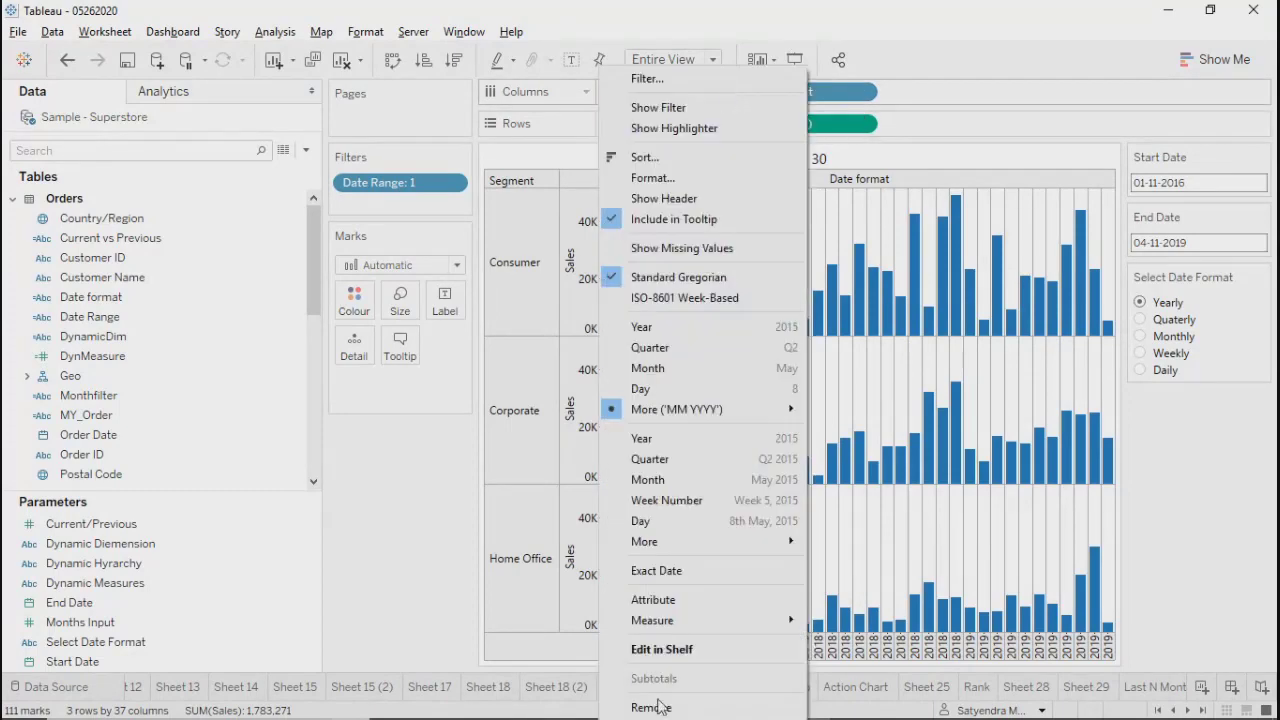
click(652, 707)
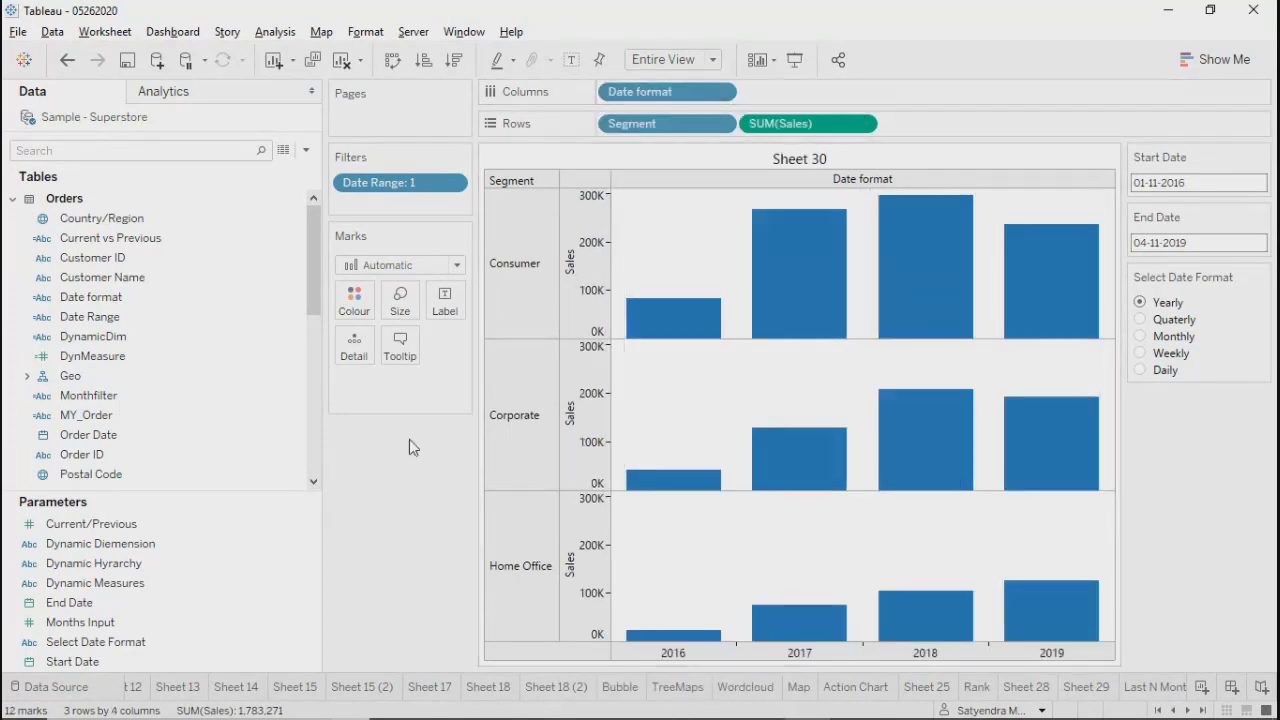
right_click(118, 417)
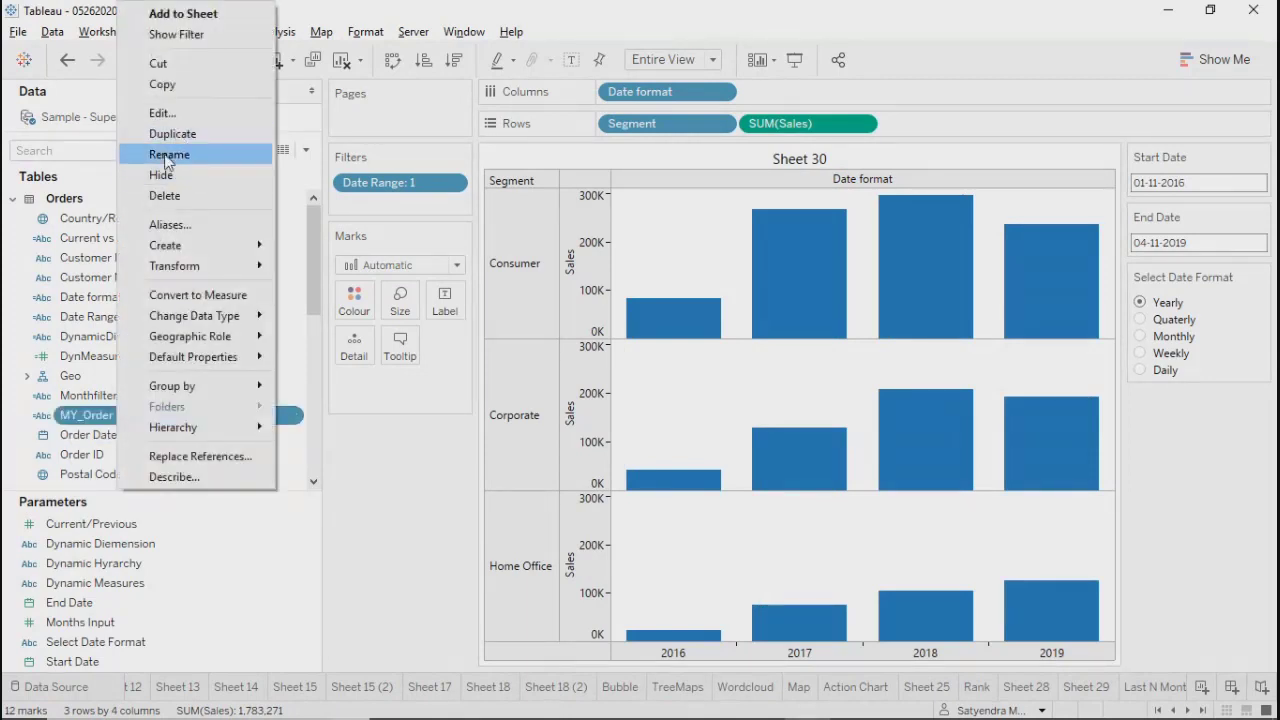
click(162, 196)
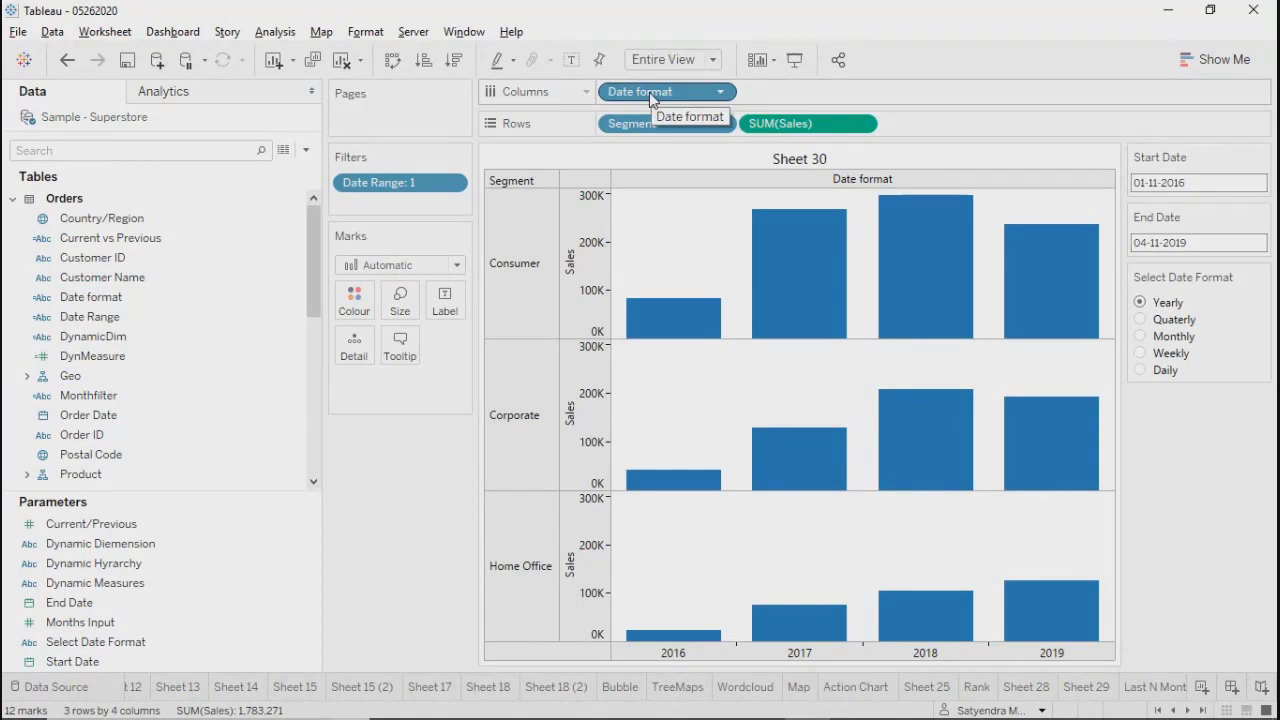
Step: Duplicate the Date format calculated field and open the copy's formula for editing
right_click(106, 298)
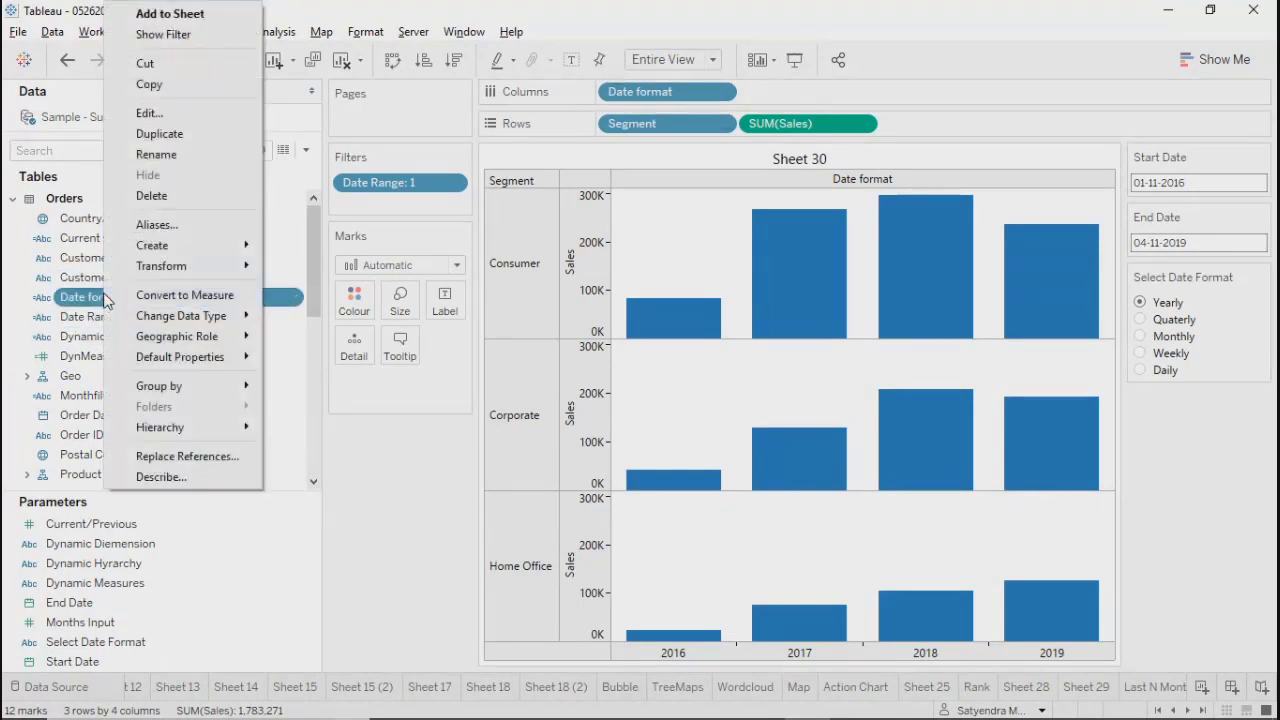
click(176, 134)
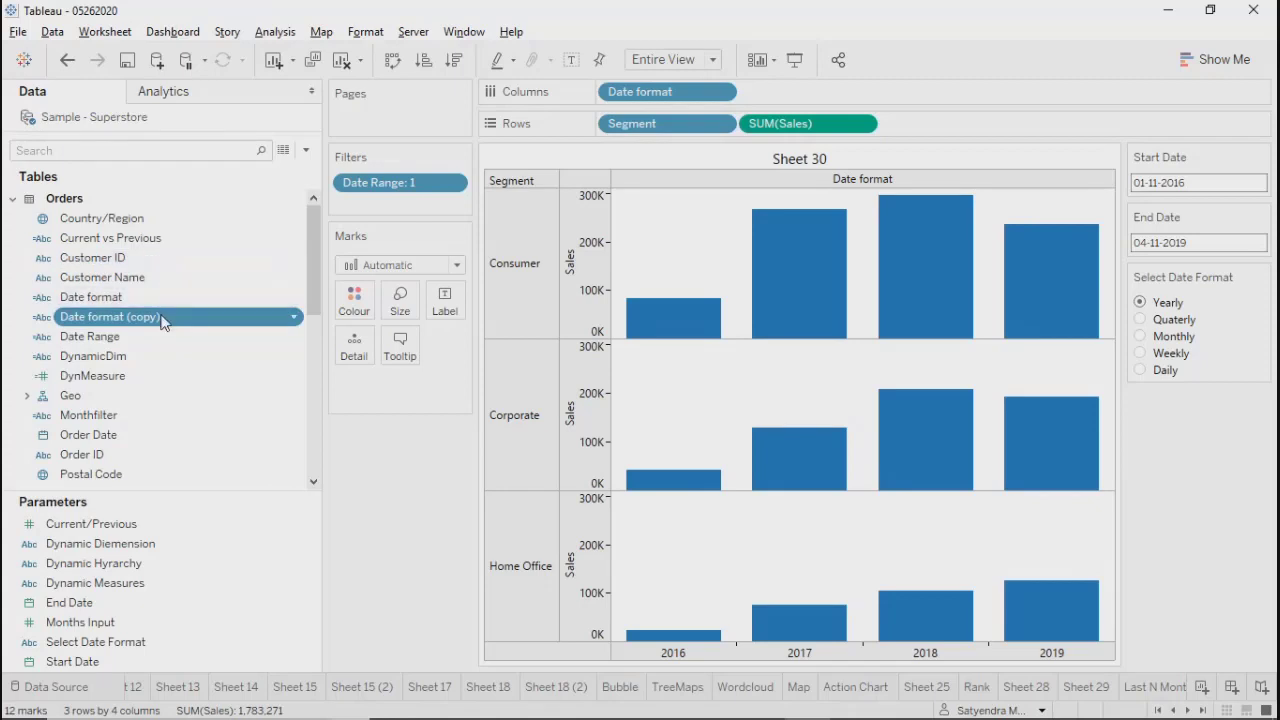
right_click(163, 320)
click(239, 113)
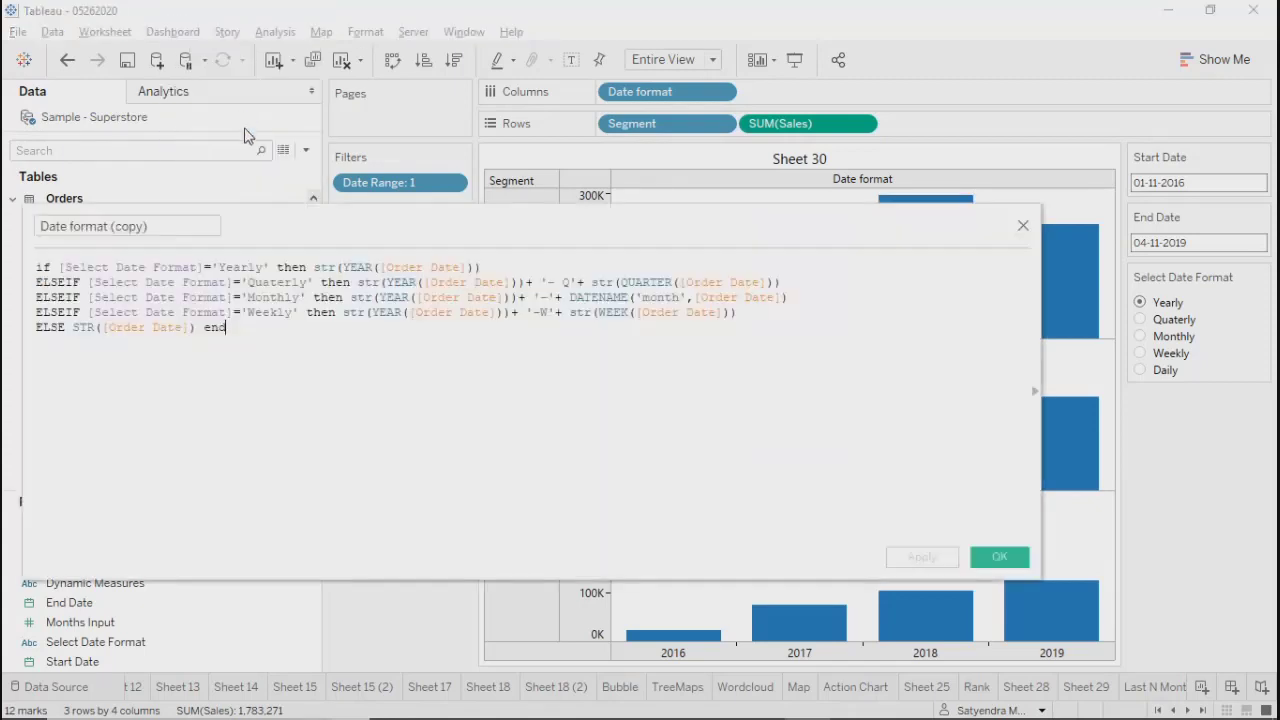
Step: Remove the DATENAME('month',[Order Date]) expression from the Monthly branch of the duplicated Date format formula
click(614, 280)
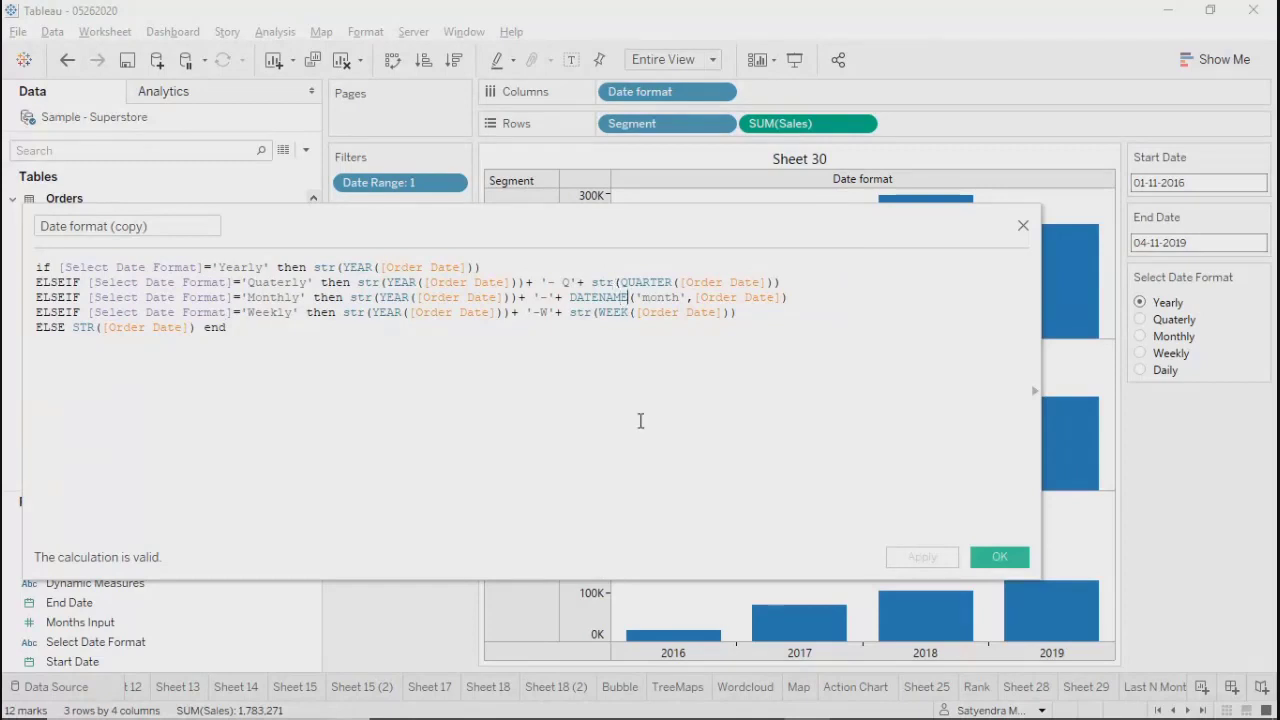
key(Right)
key(Right)
key(Right)
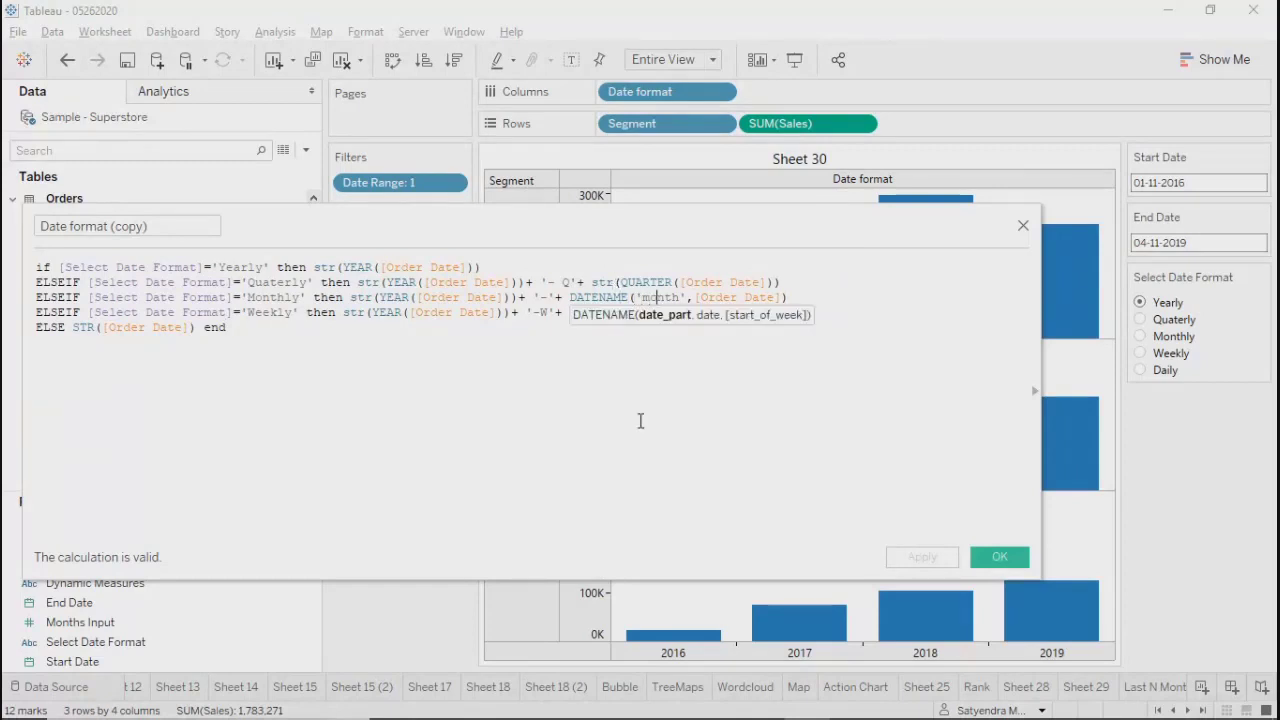
drag(789, 297, 571, 300)
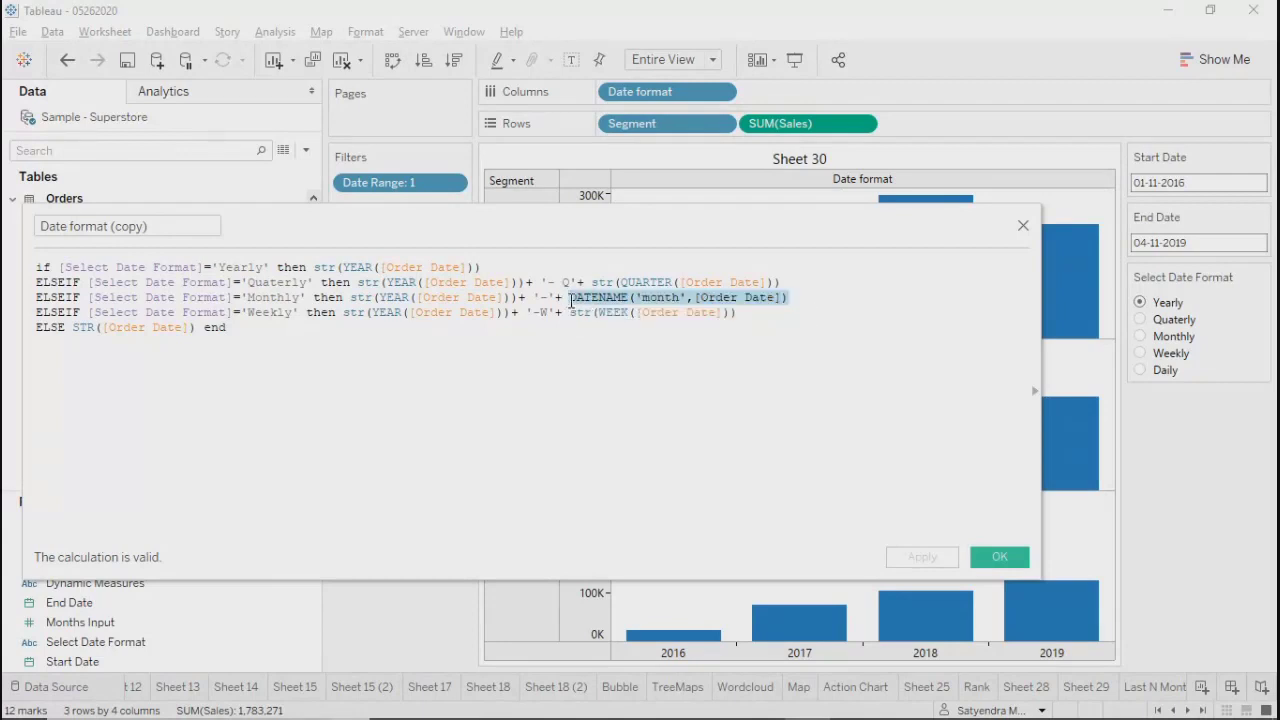
text(str)
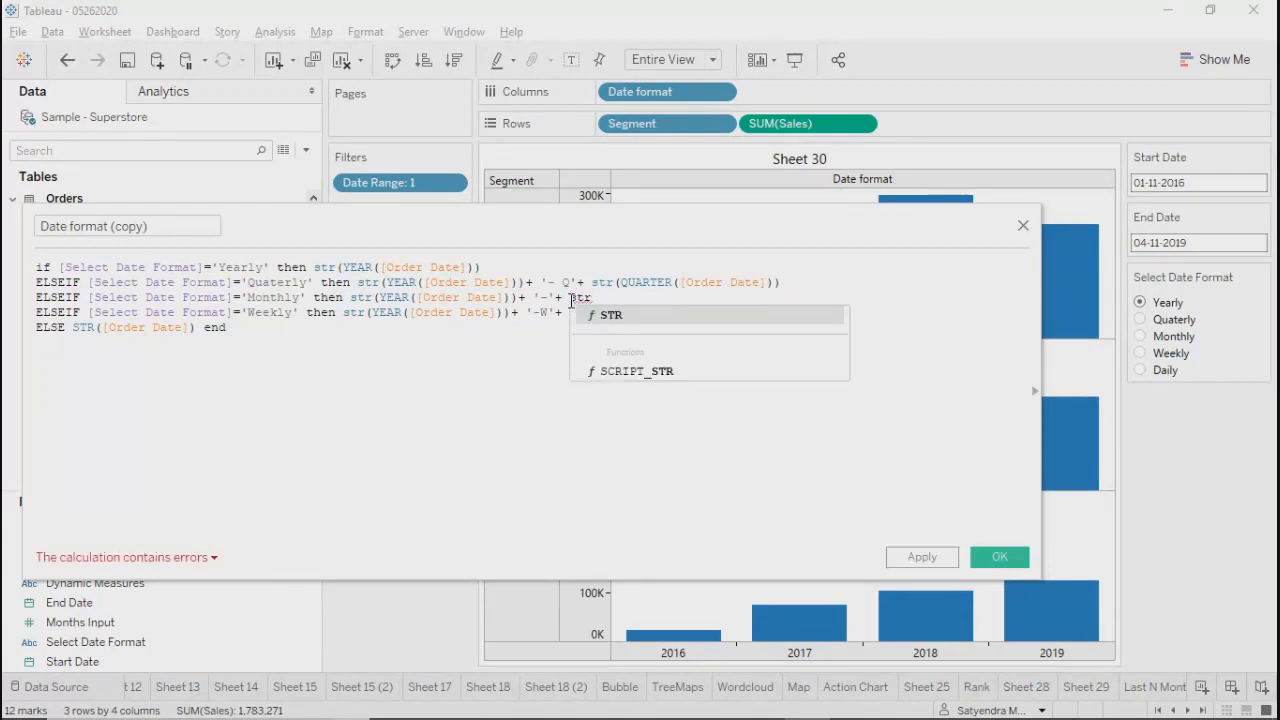
key(BackSpace)
key(BackSpace)
key(BackSpace)
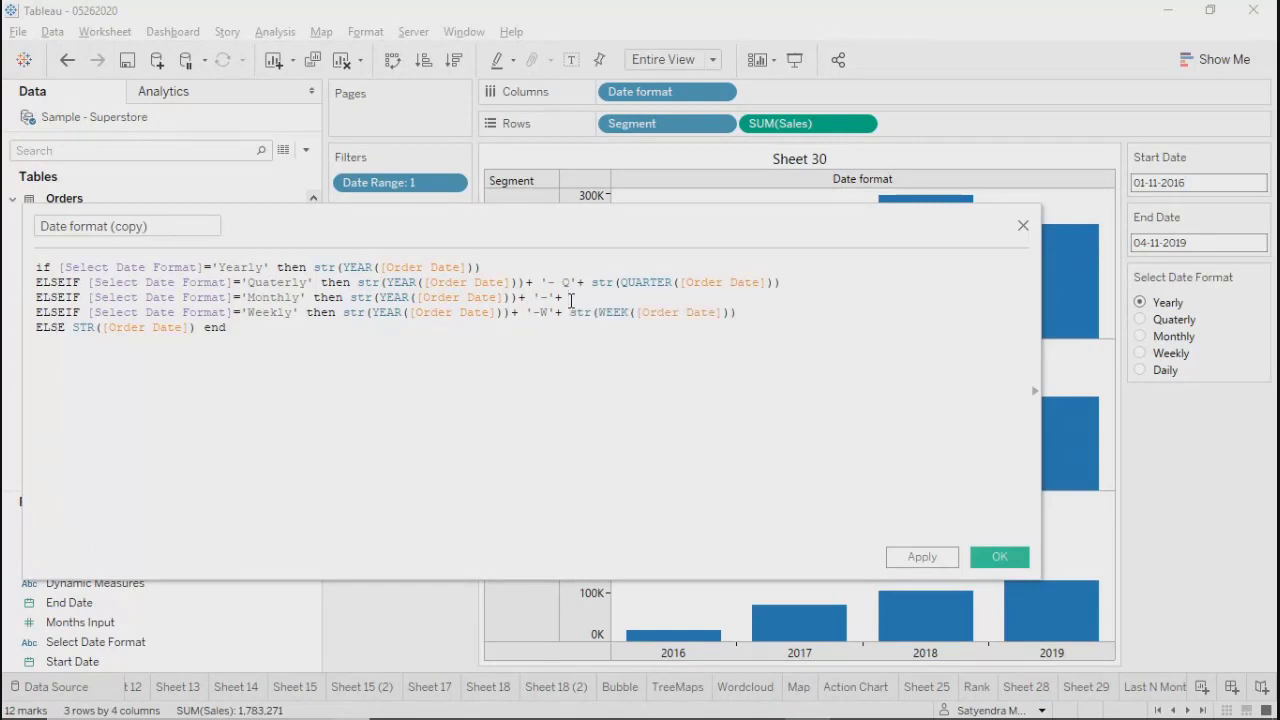
Step: Complete the Monthly branch of the Date format (copy) calculation with str(MONTH([Order Date])) and save the calculation
text(month)
key(Return)
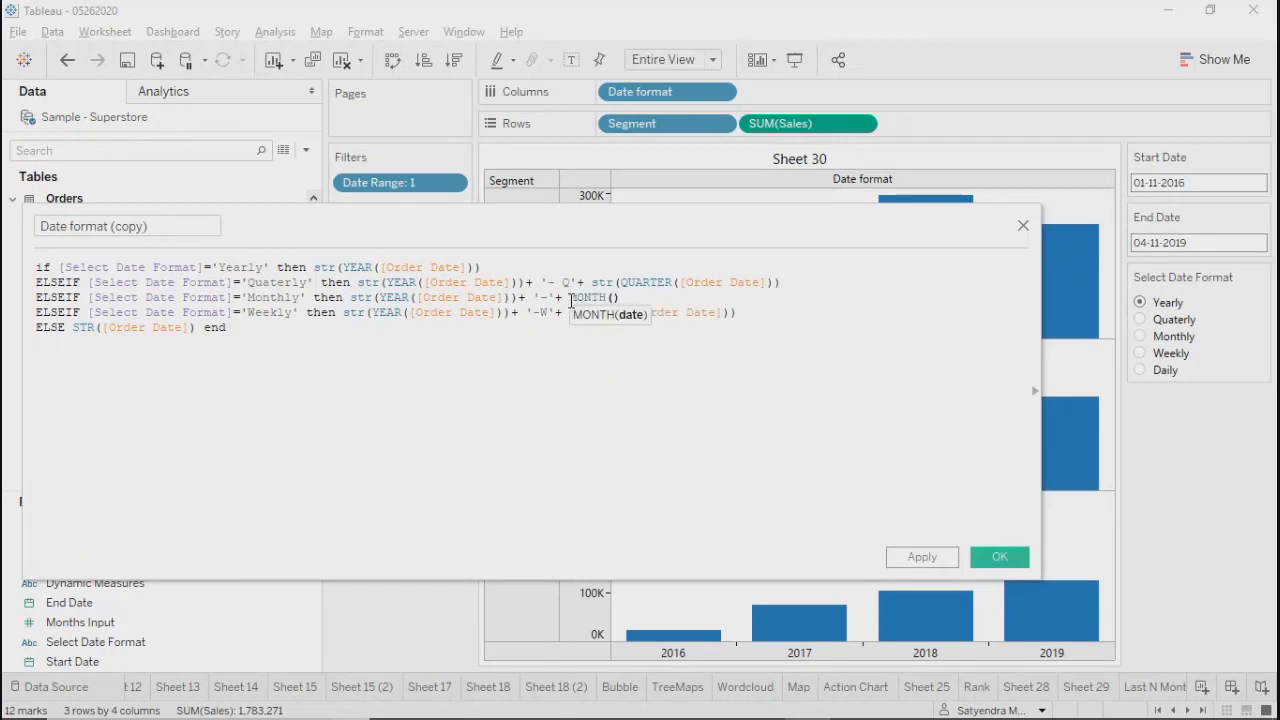
text([or)
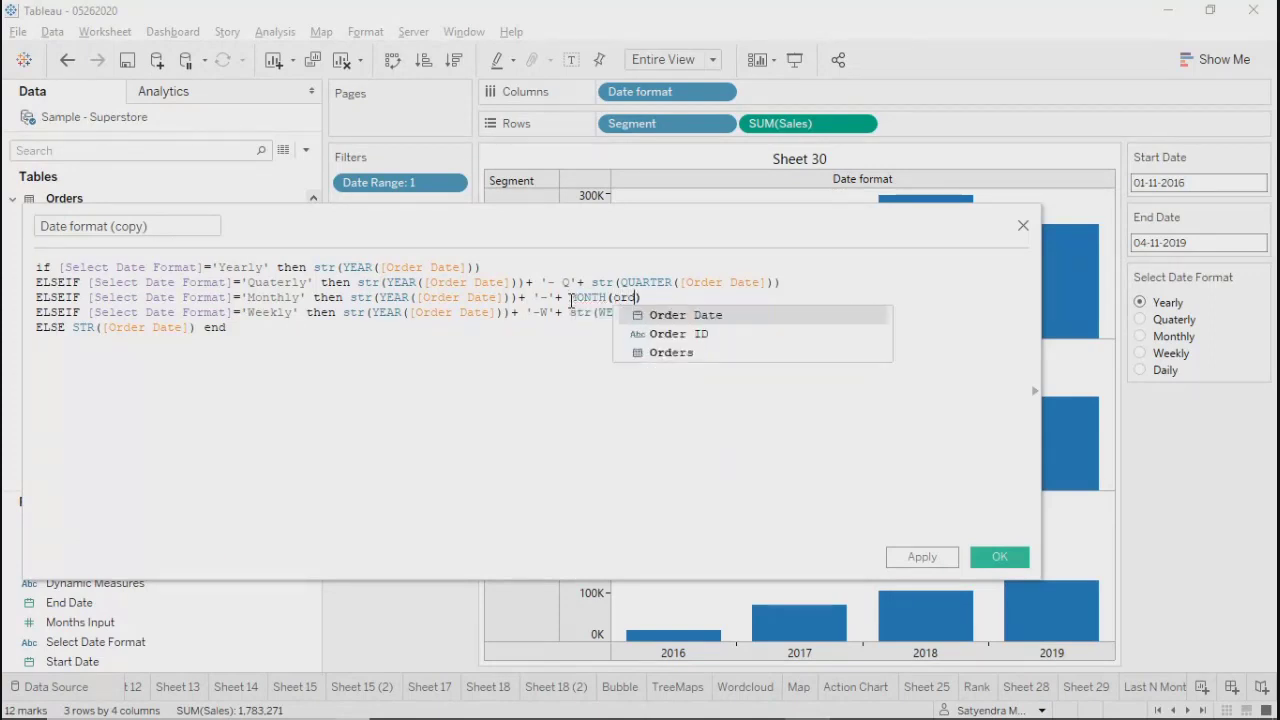
key(Return)
click(572, 300)
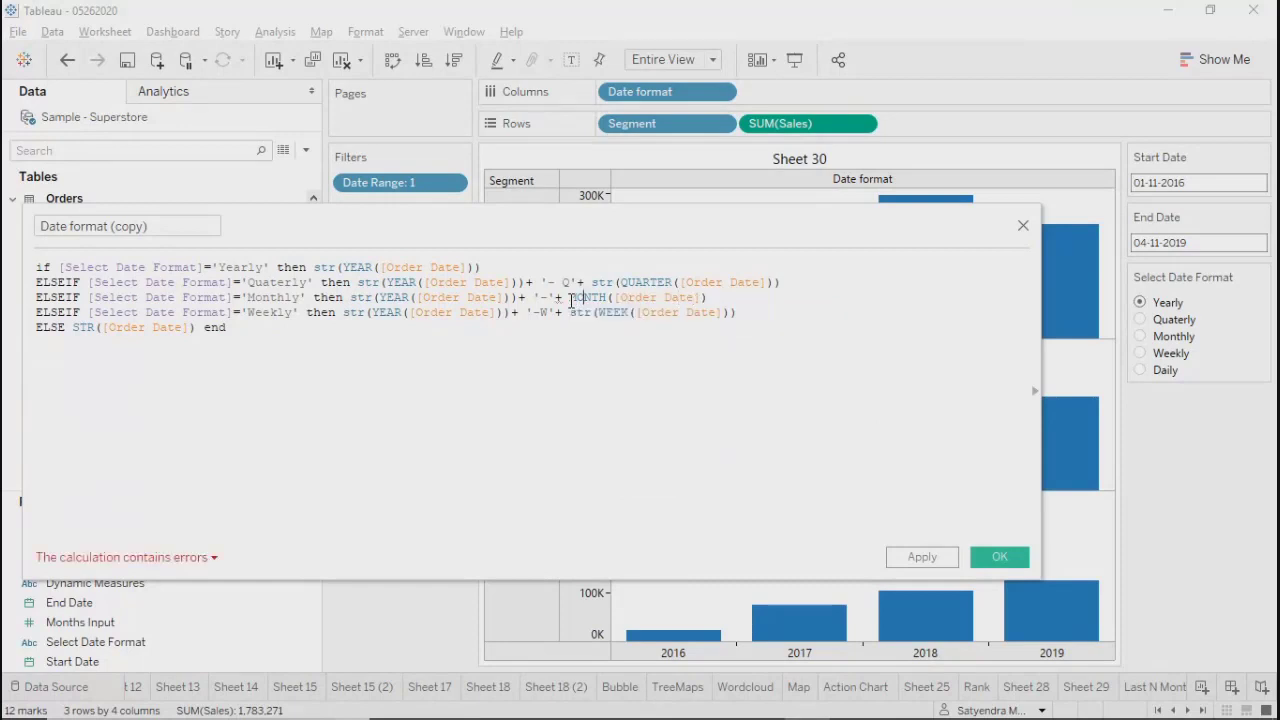
text(Str)
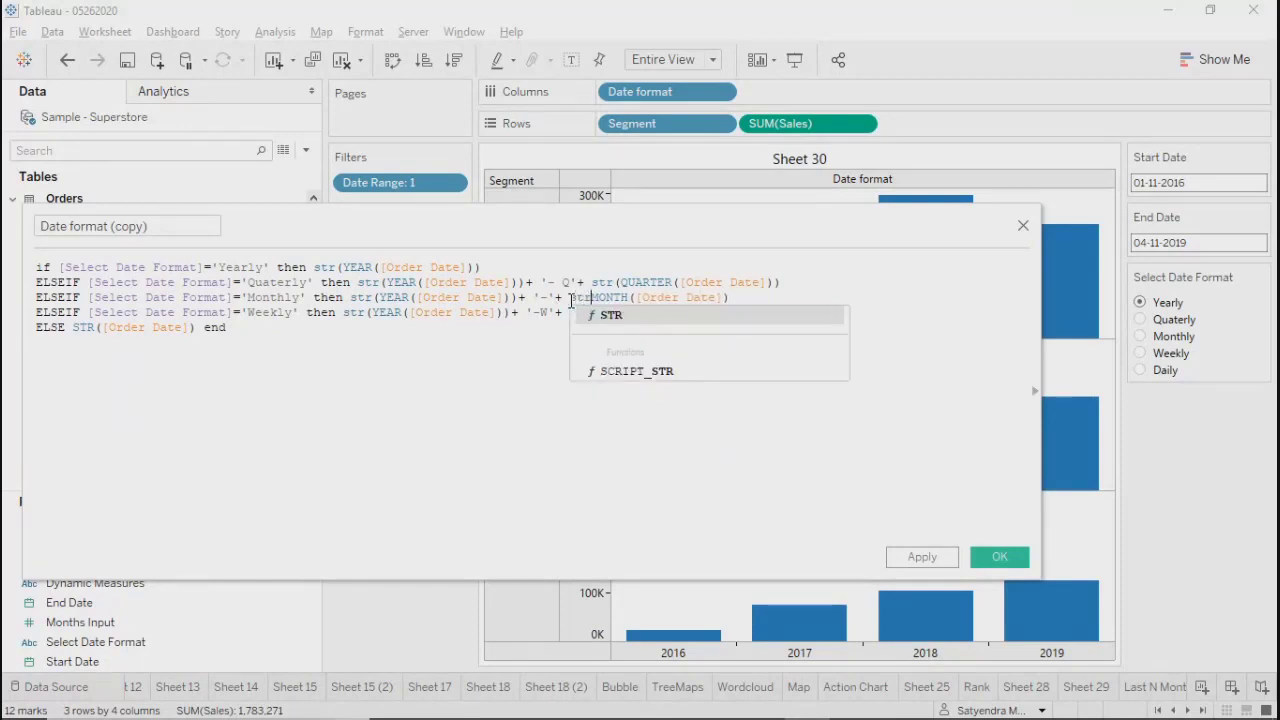
text(()
click(741, 300)
text())
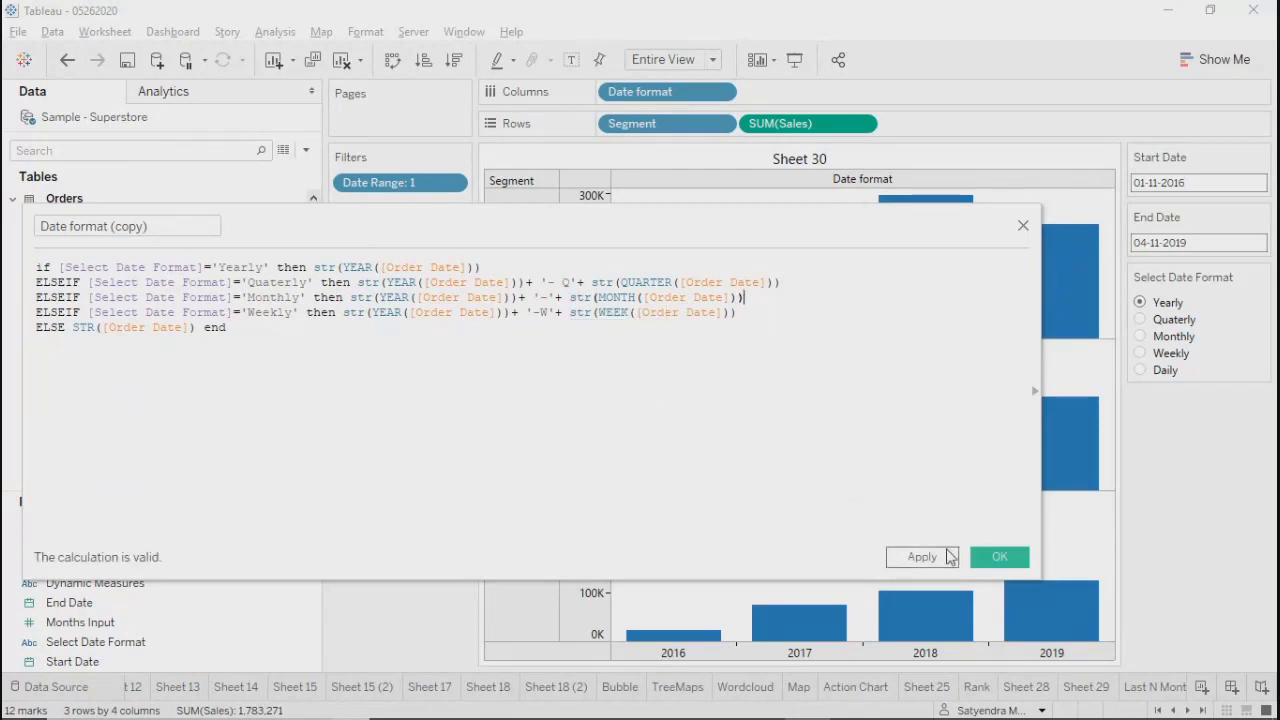
click(922, 557)
click(998, 557)
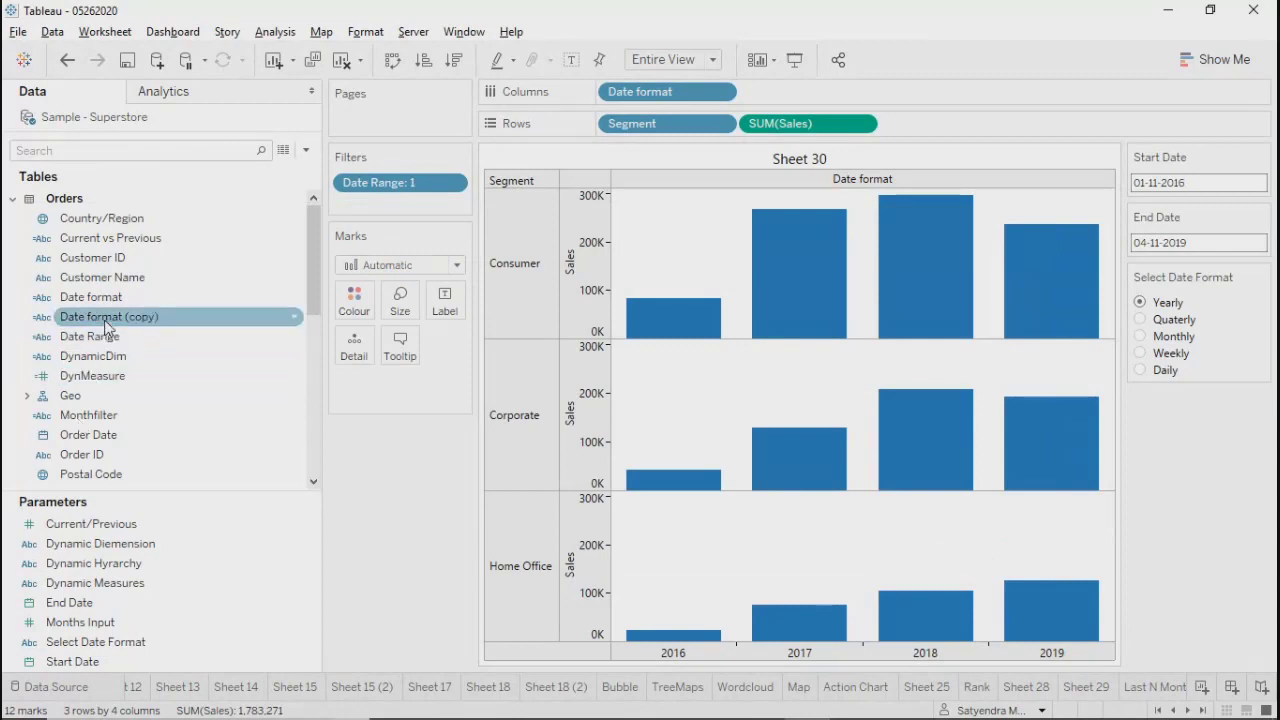
Step: Place Date format (copy) before Date format on Columns and hide its header
drag(108, 318, 600, 92)
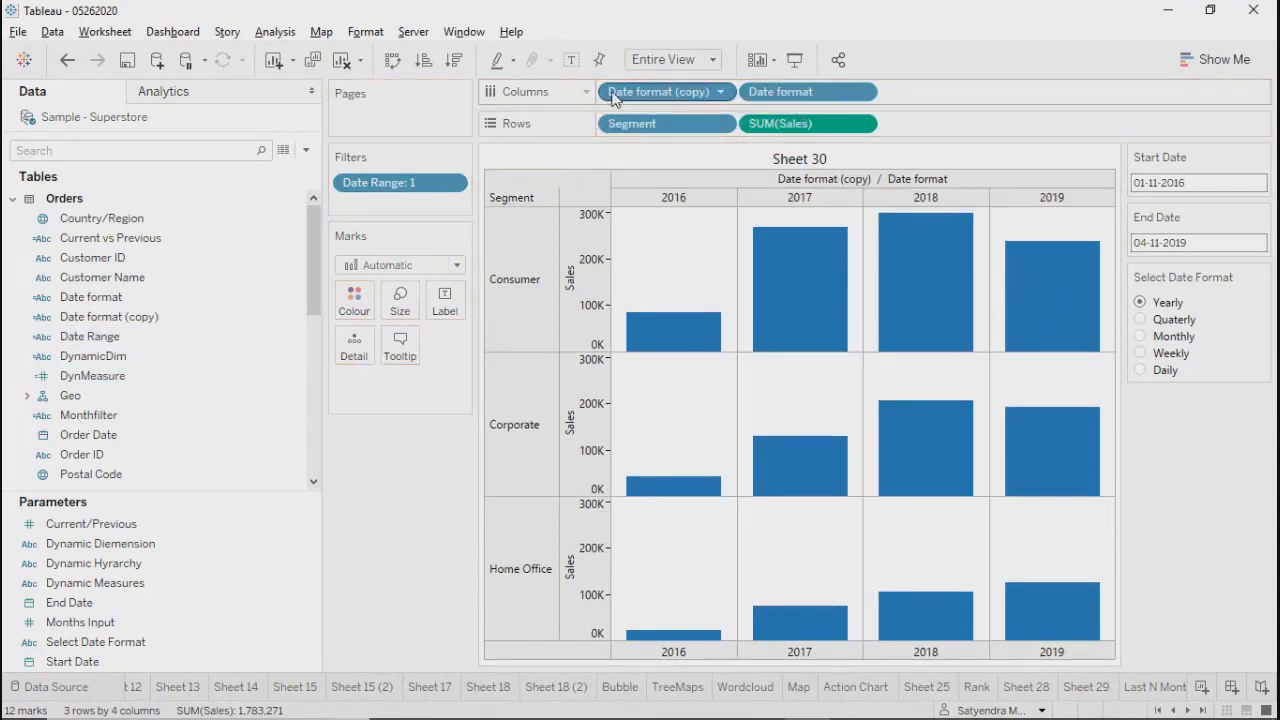
click(720, 92)
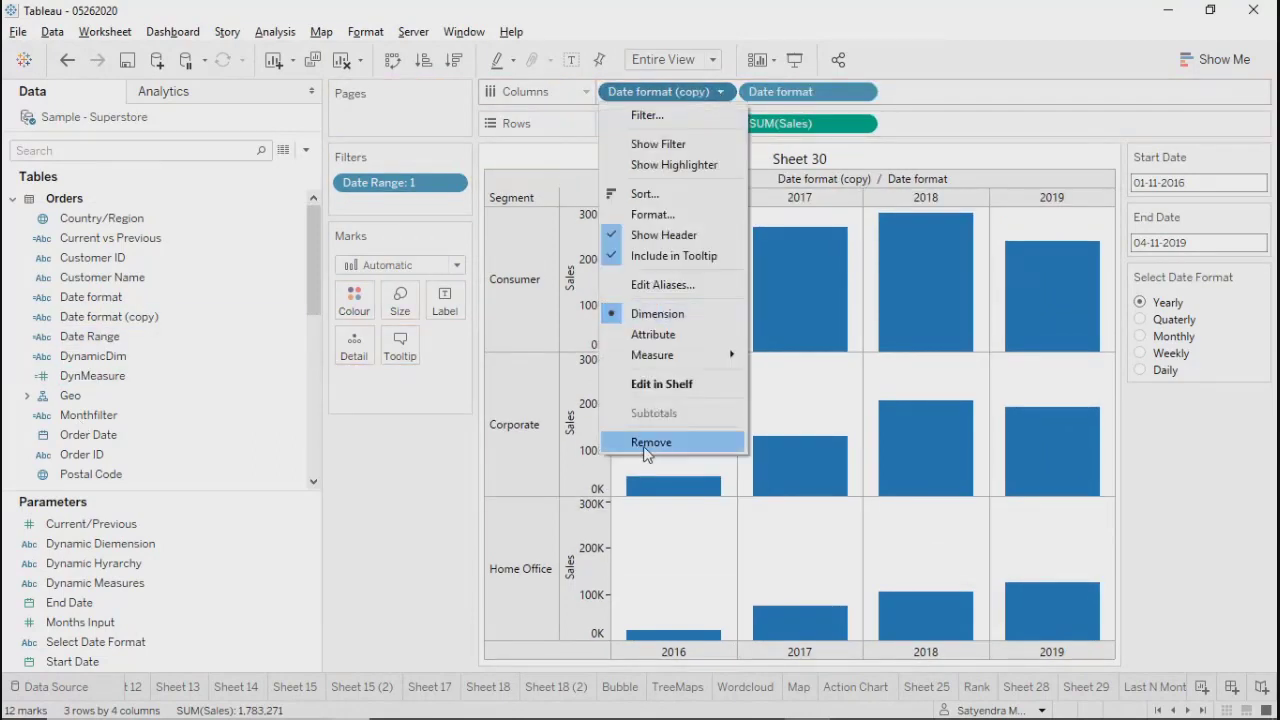
click(664, 236)
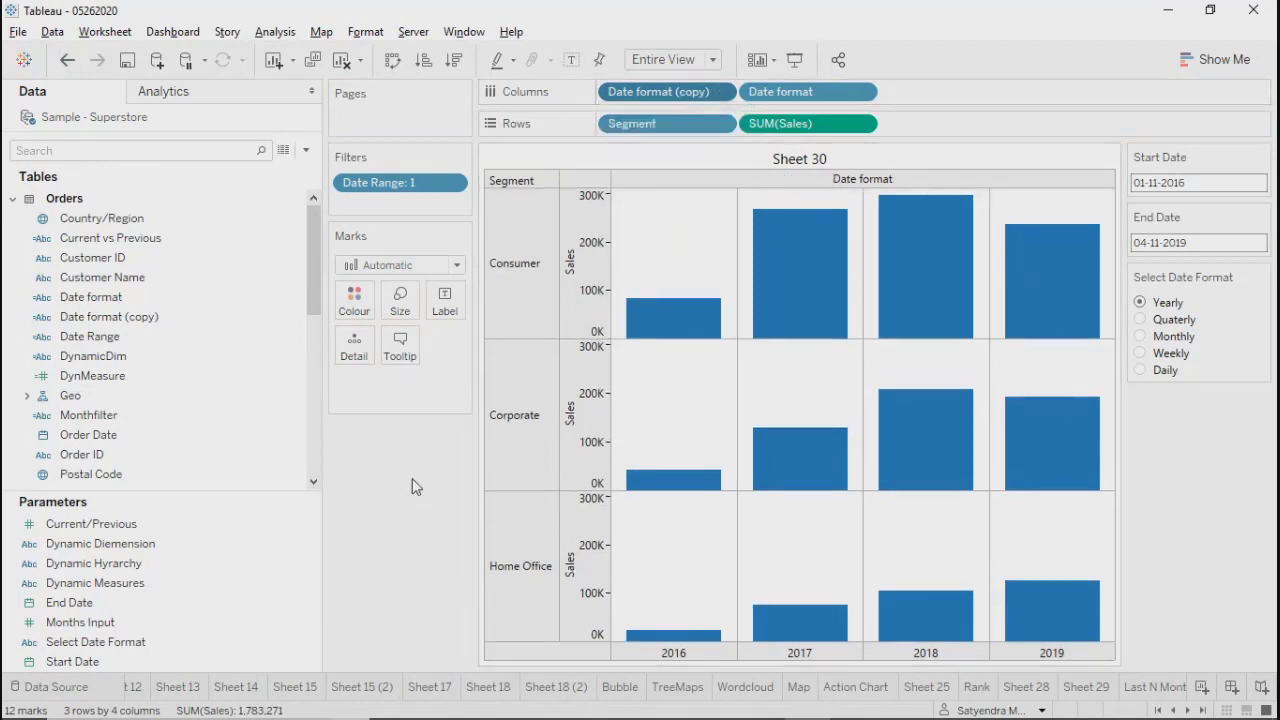
Step: View Sheet 30 in presentation mode while switching the date format through Quaterly and Monthly to Weekly, and inspect a Corporate bar's tooltip
click(1141, 320)
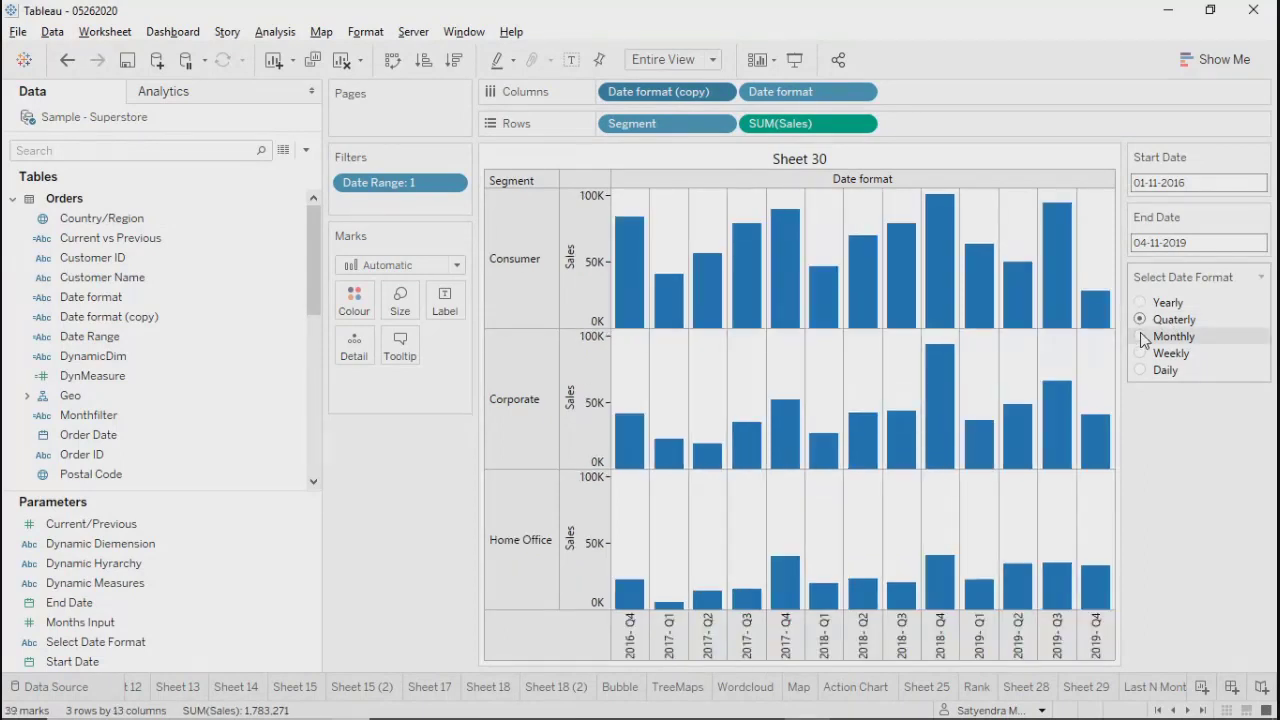
click(795, 60)
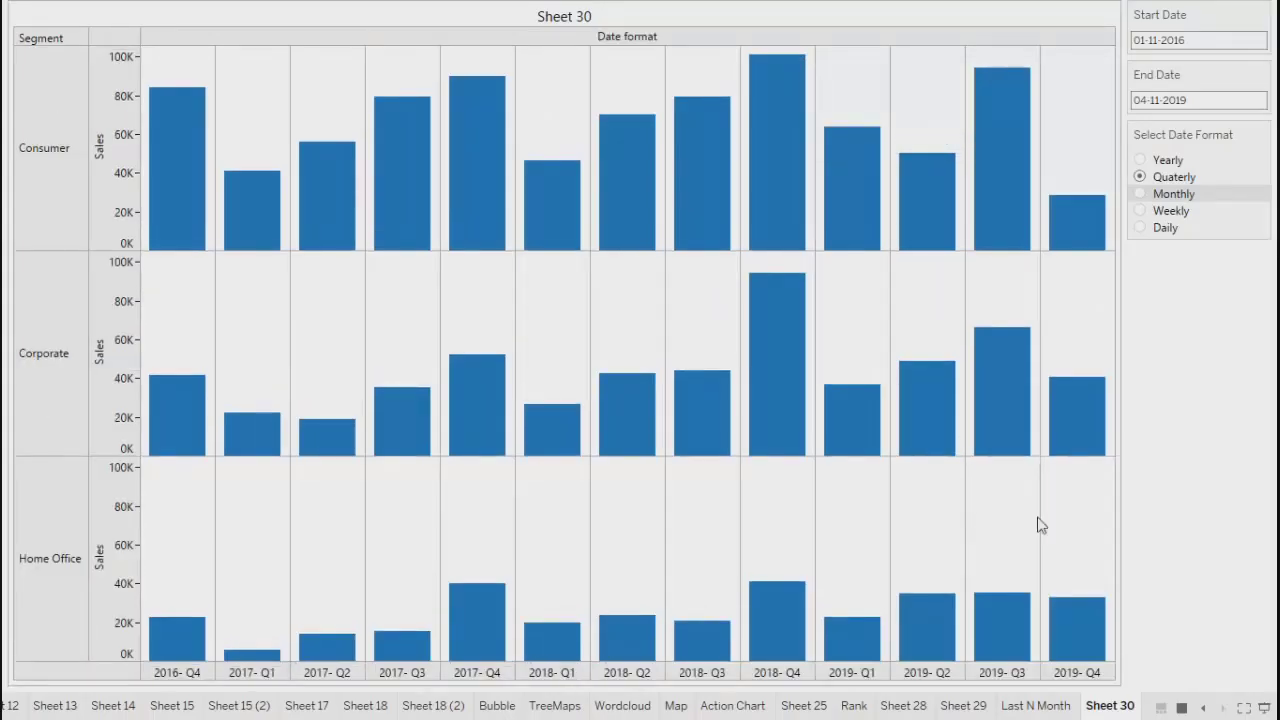
click(1140, 194)
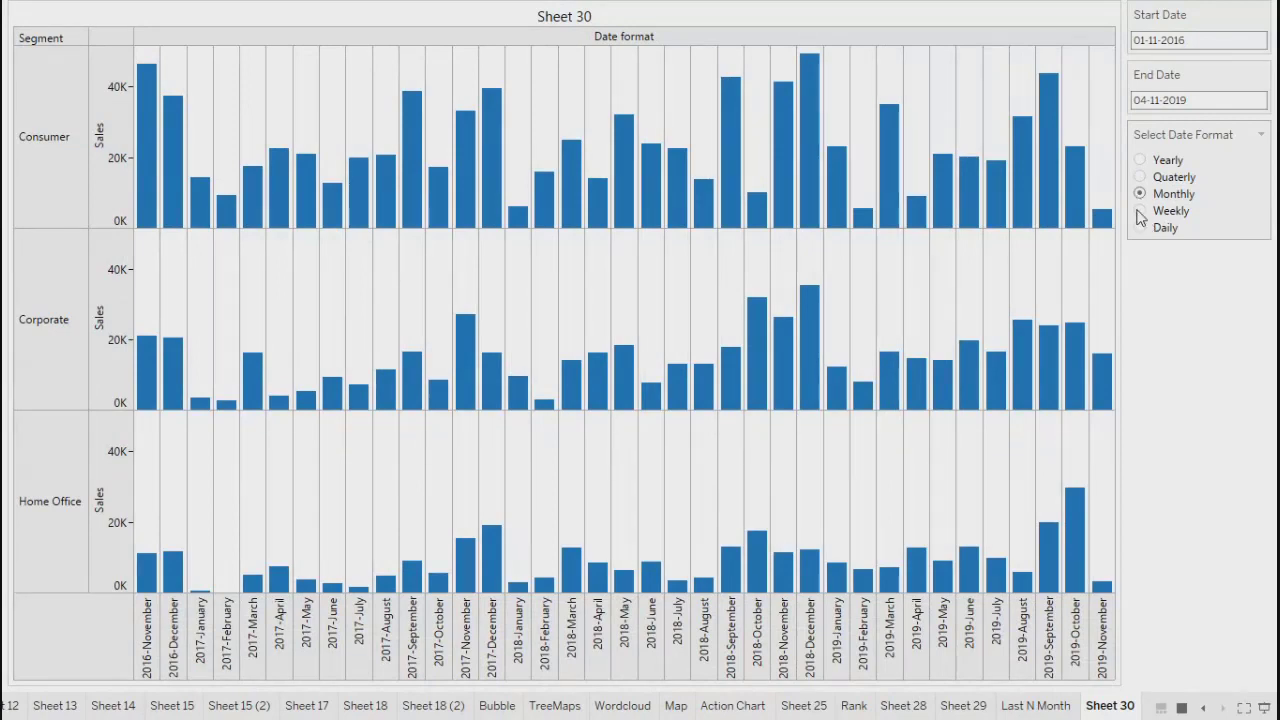
click(1140, 211)
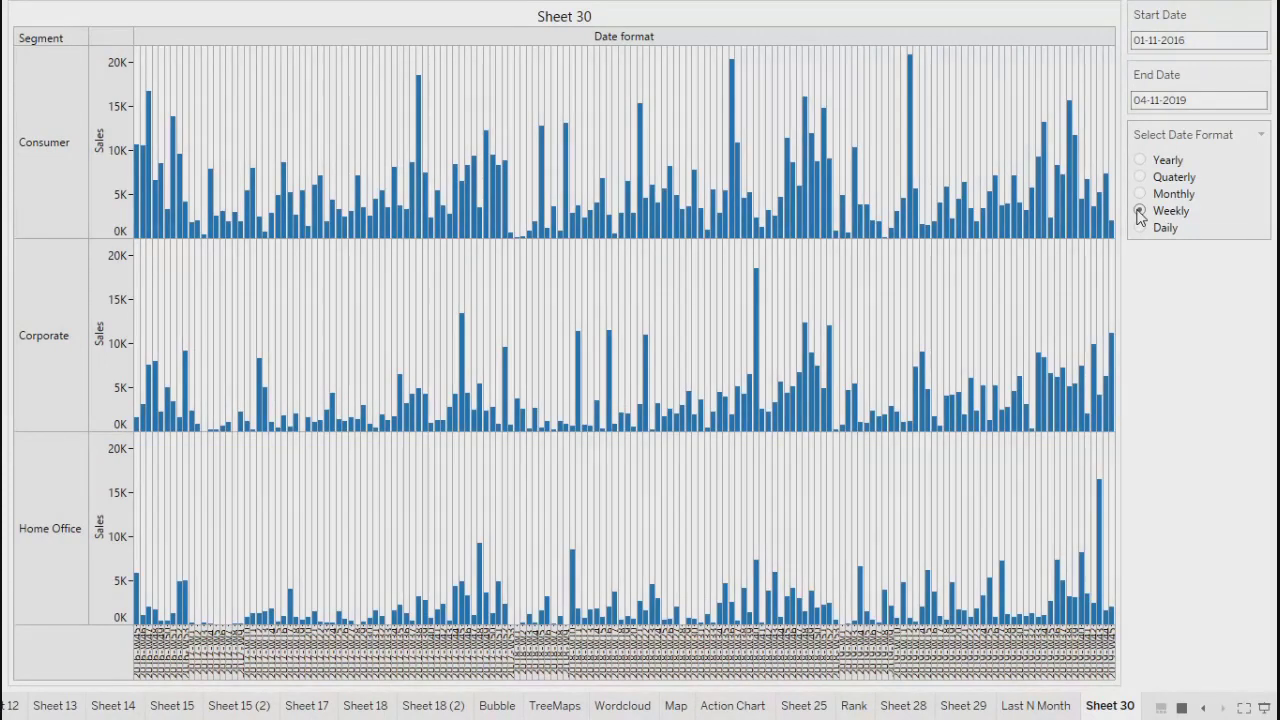
mouse_move(757, 400)
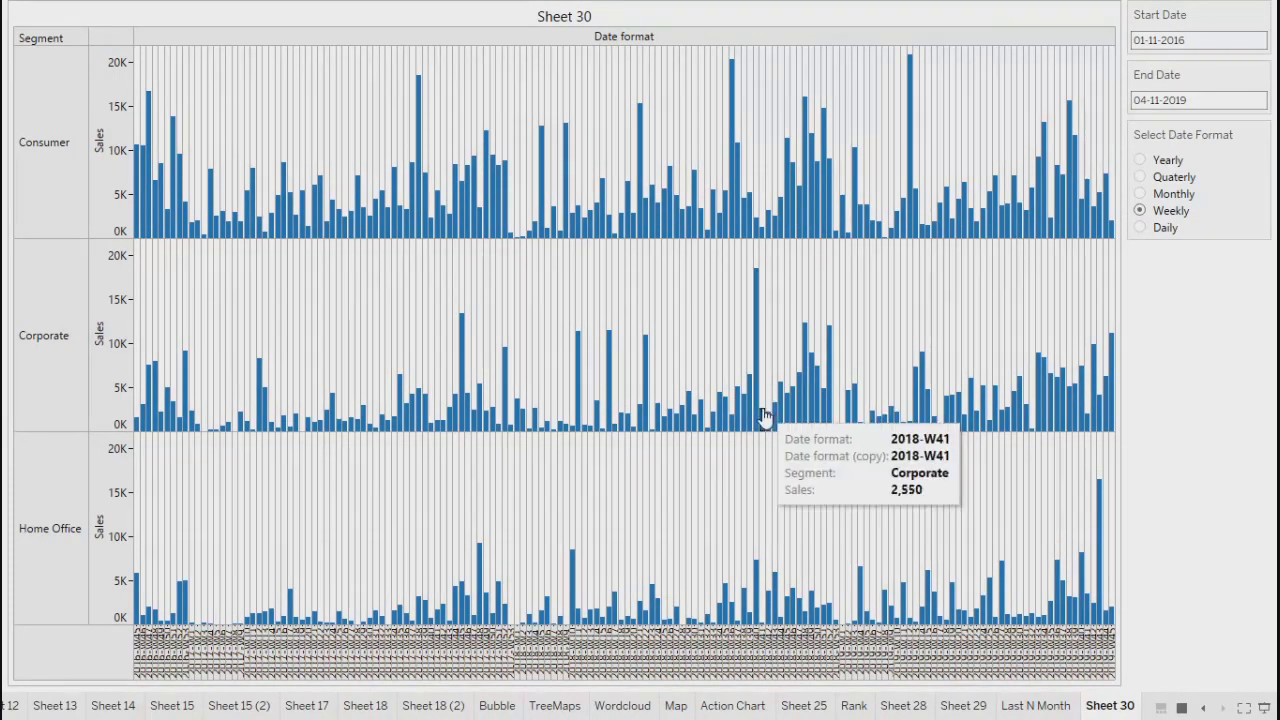
Step: Set the Start Date parameter to 26-04-2017
click(1224, 40)
click(1248, 61)
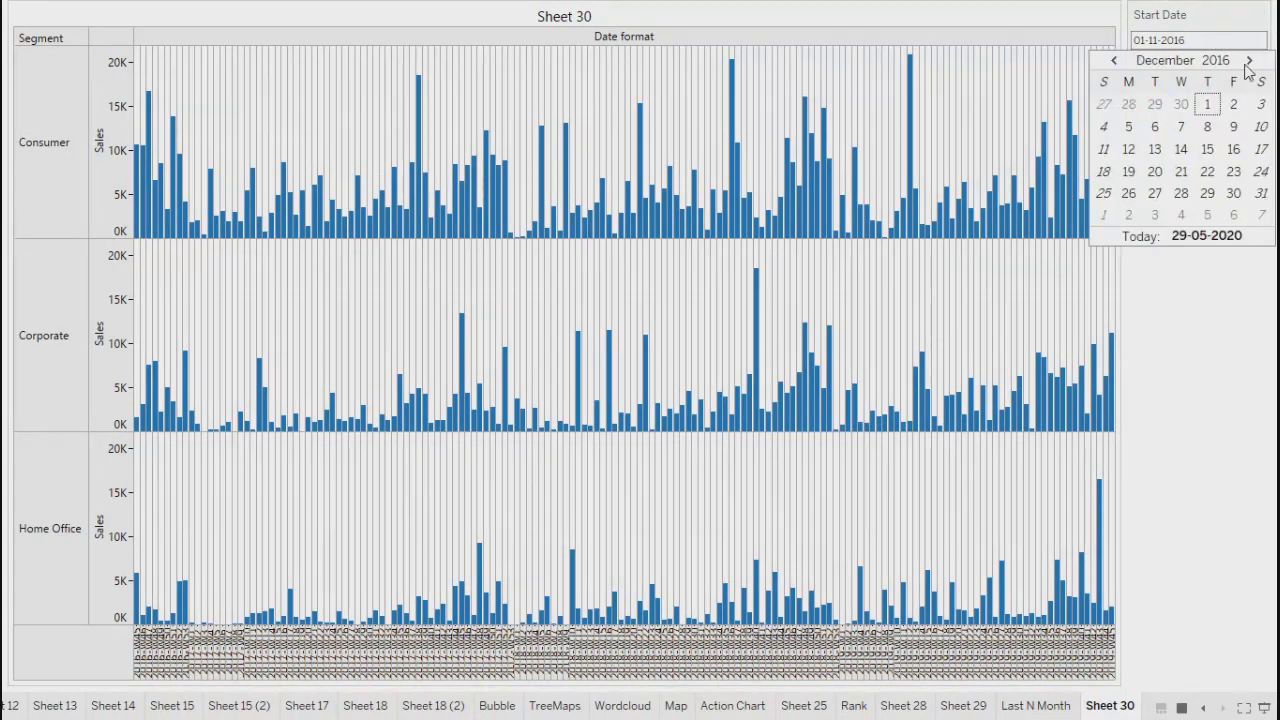
click(1248, 61)
click(1248, 61)
click(1248, 61)
click(1248, 61)
click(1181, 193)
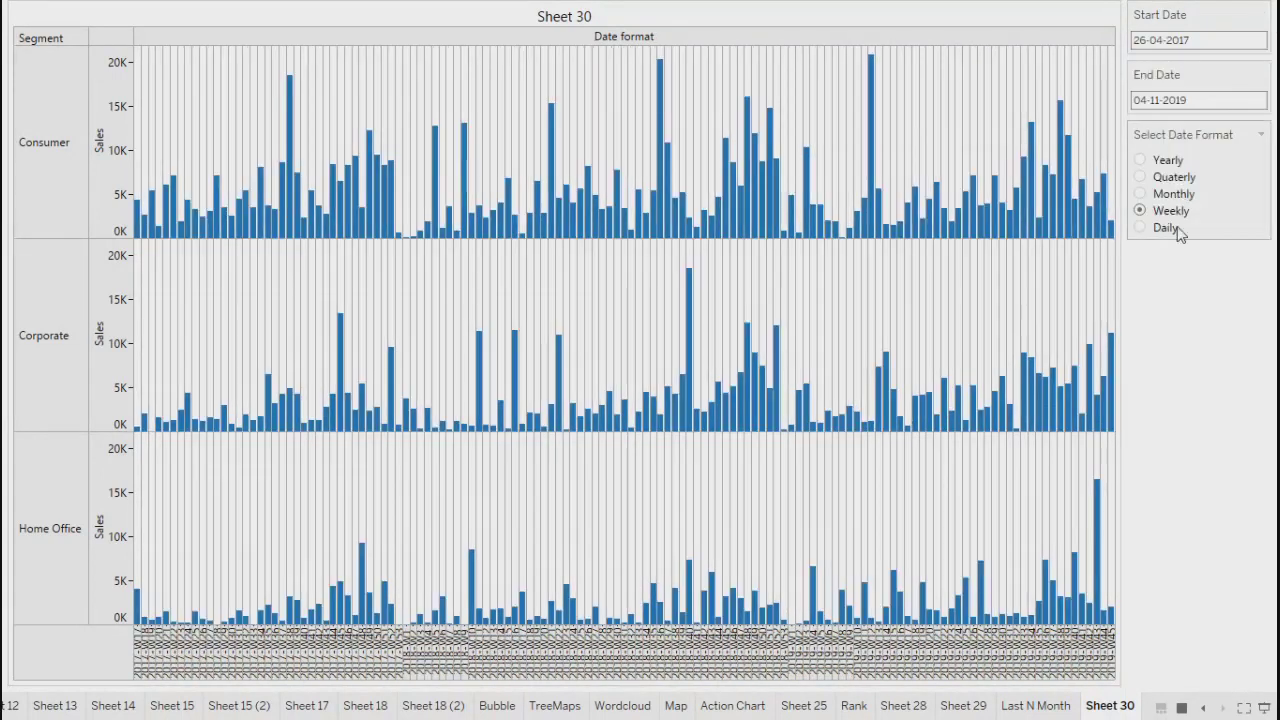
Step: Set the Start Date parameter to 27-12-2018
click(1240, 40)
click(1252, 62)
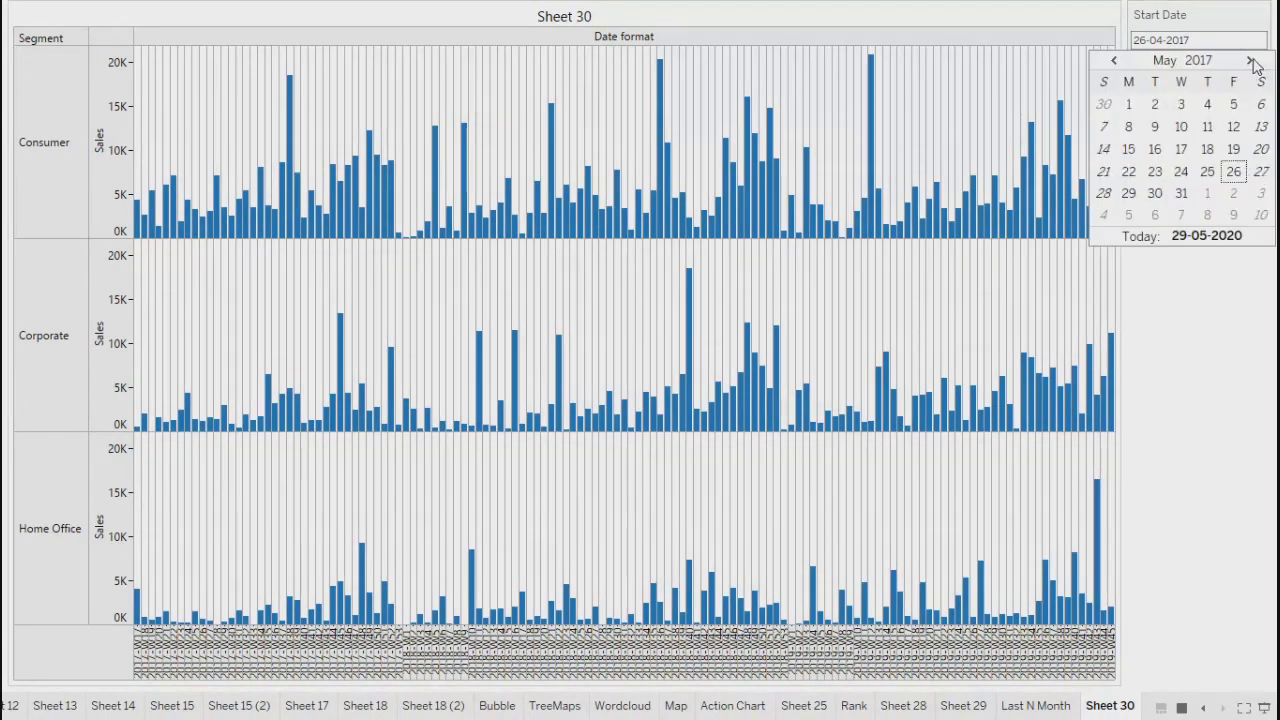
click(1252, 62)
click(1252, 62)
click(1252, 62)
click(1252, 62)
click(1252, 62)
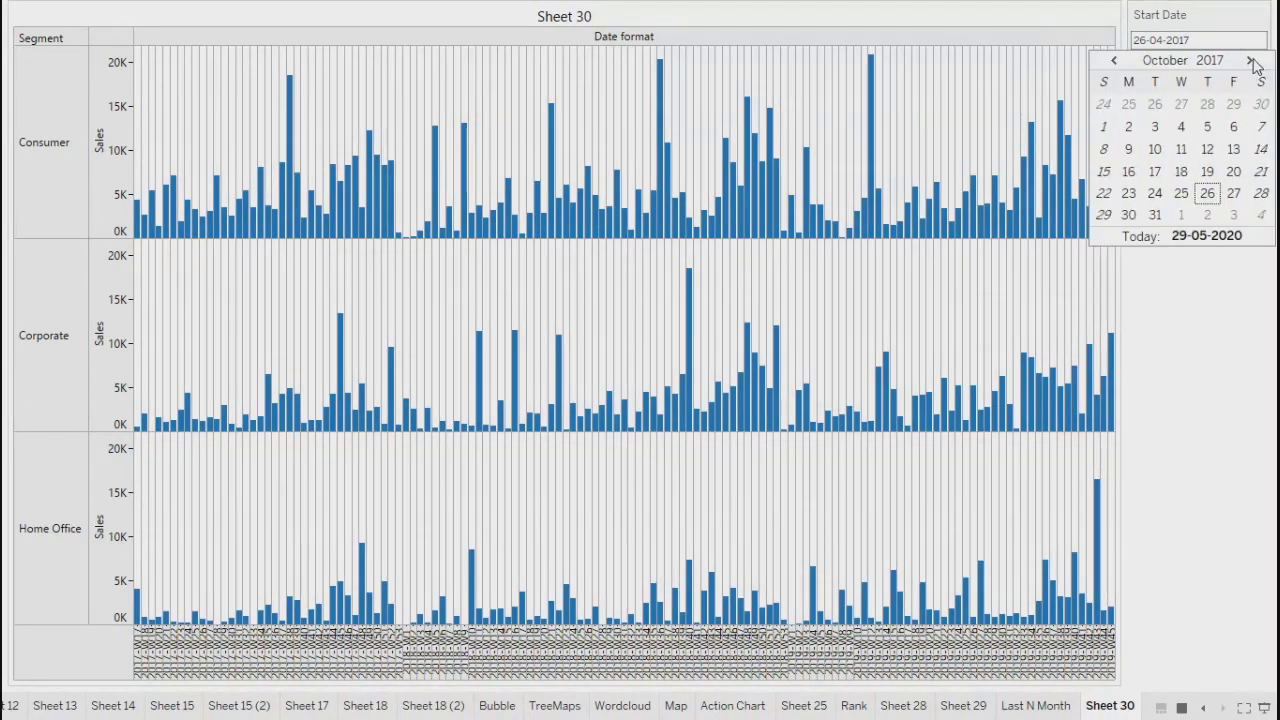
click(1252, 62)
click(1252, 62)
click(1222, 60)
key(BackSpace)
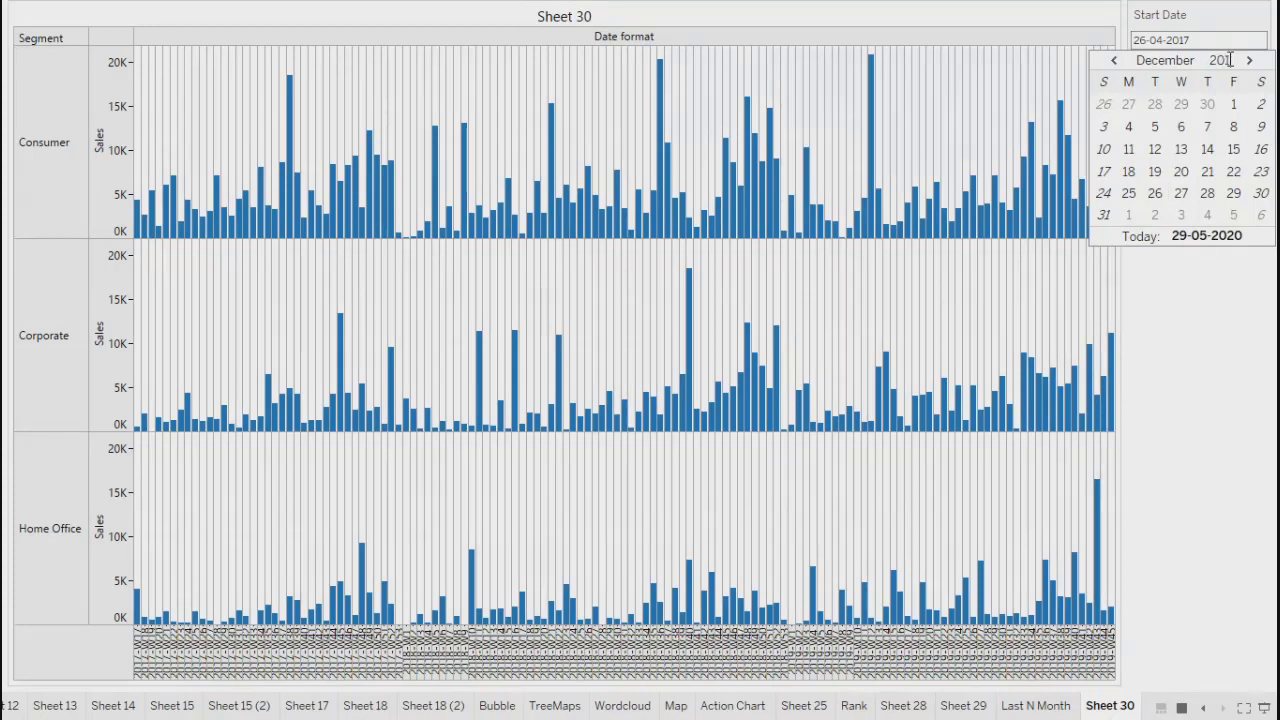
text(8)
double_click(1230, 60)
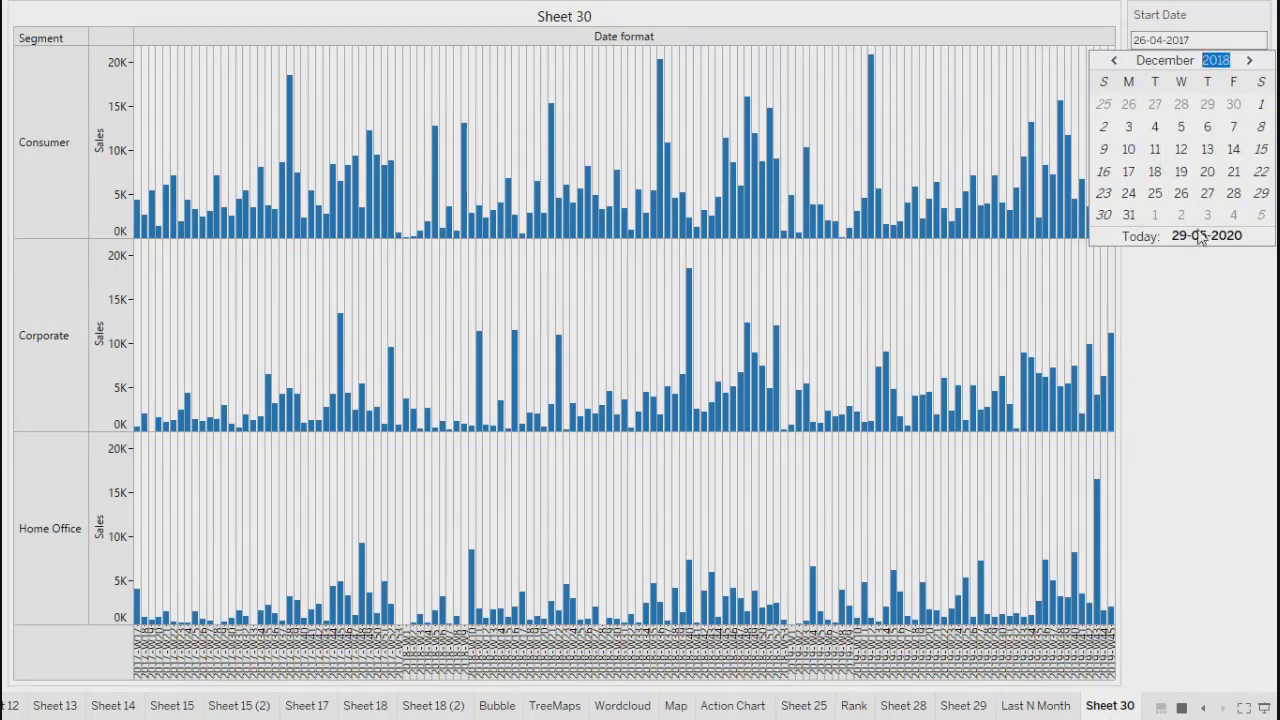
click(1206, 192)
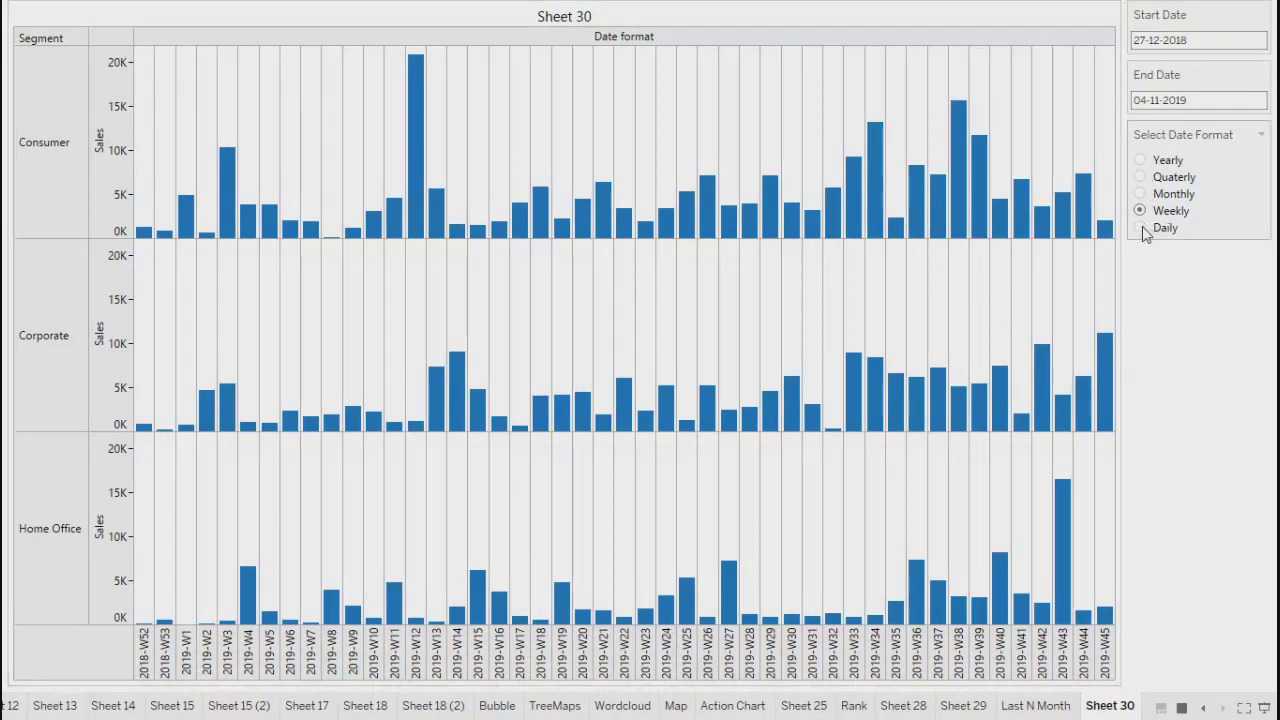
Step: Leave presentation mode and narrow the Data pane to give the chart more room
key(Escape)
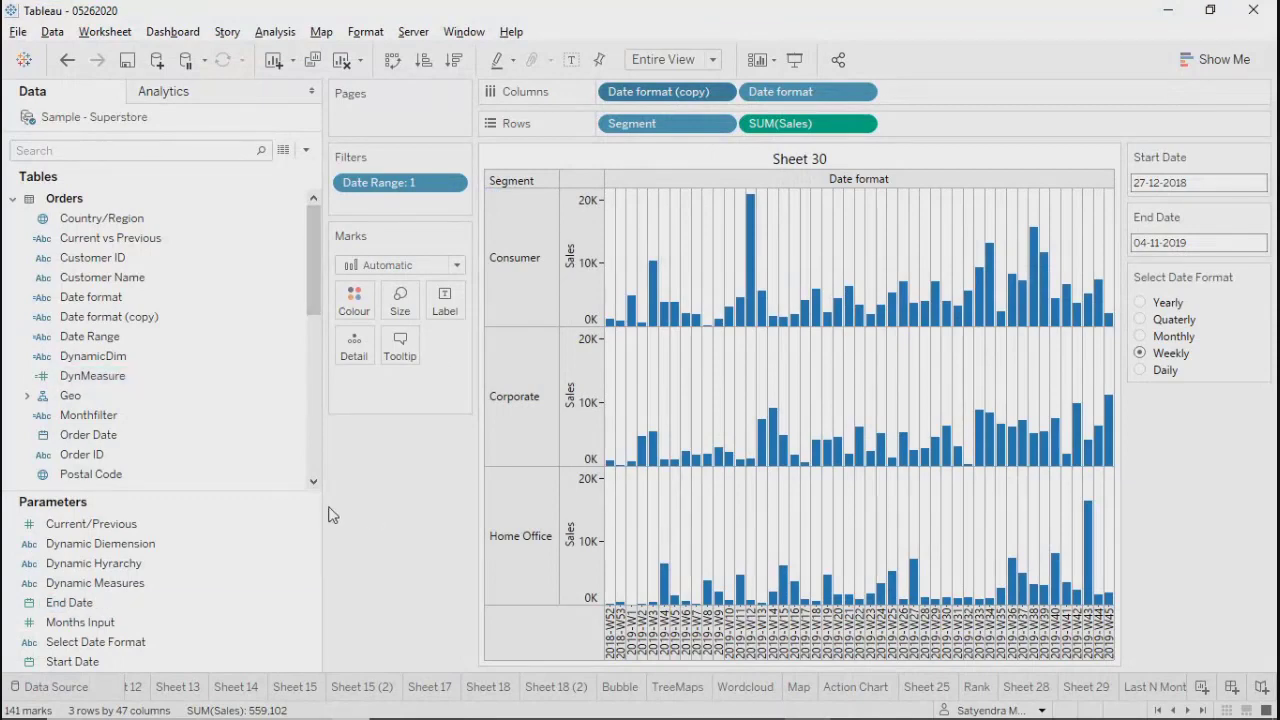
drag(322, 506, 118, 458)
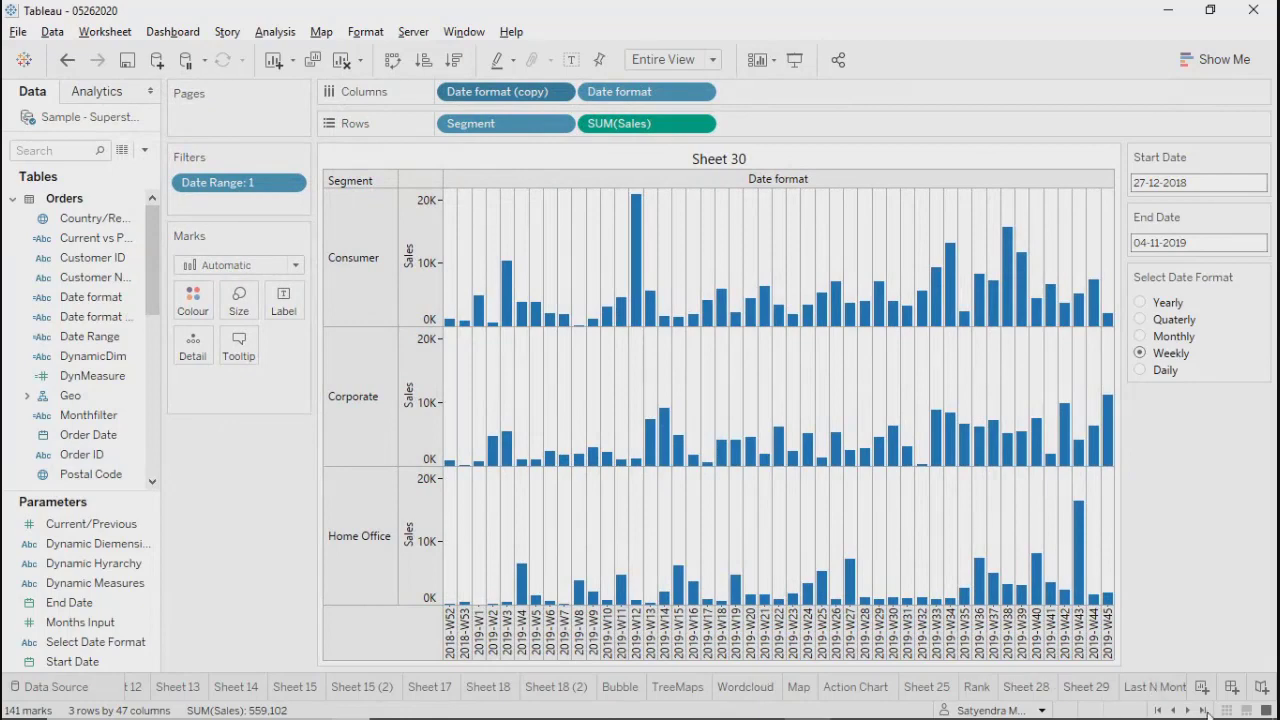
Step: On the Last N Month sheet, set the Months Input parameter to 10
click(1155, 688)
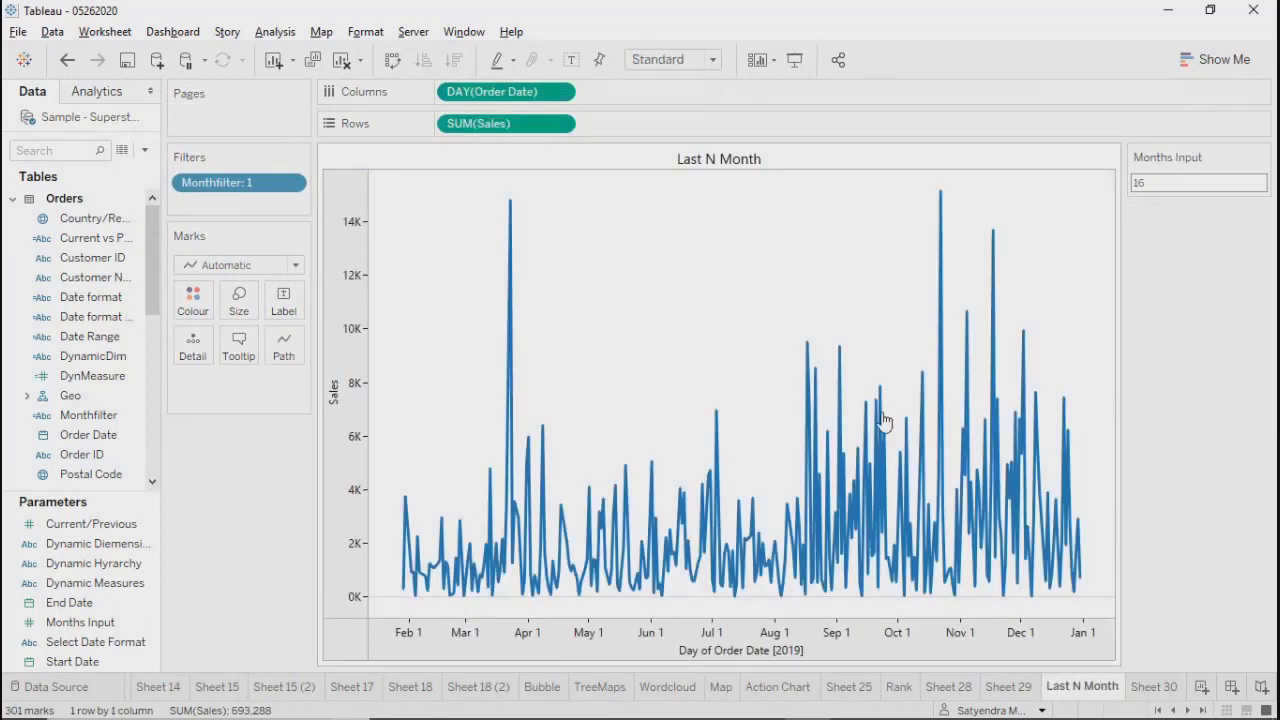
click(1165, 186)
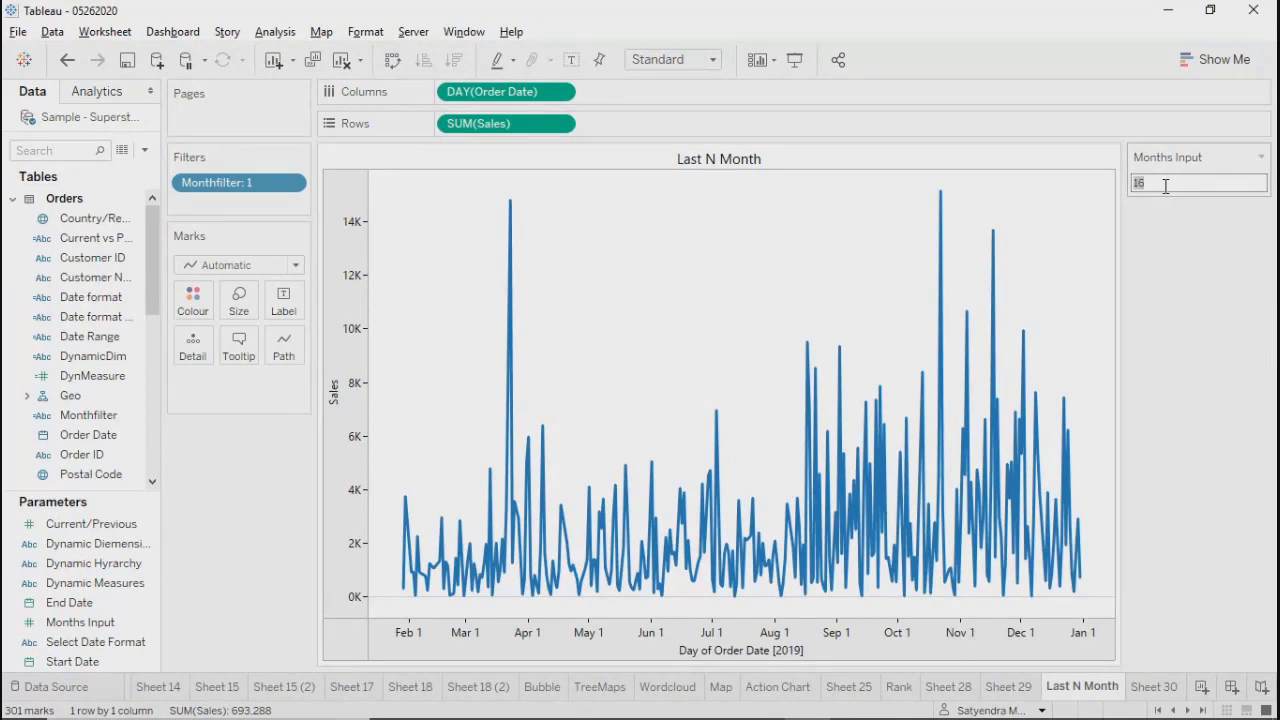
text(1)
key(Return)
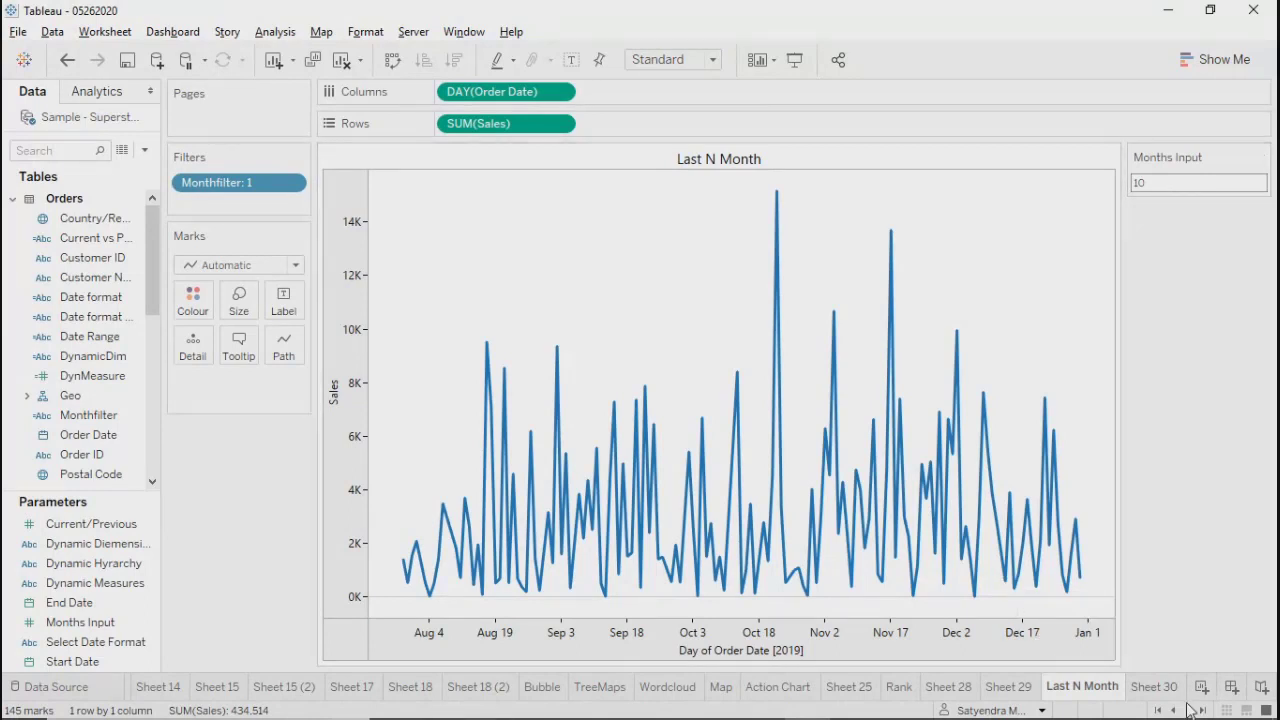
Step: Return to Sheet 30, look at the Start Date calendar, and compare the Yearly, Quaterly and Weekly date formats, ending on Weekly
click(1158, 687)
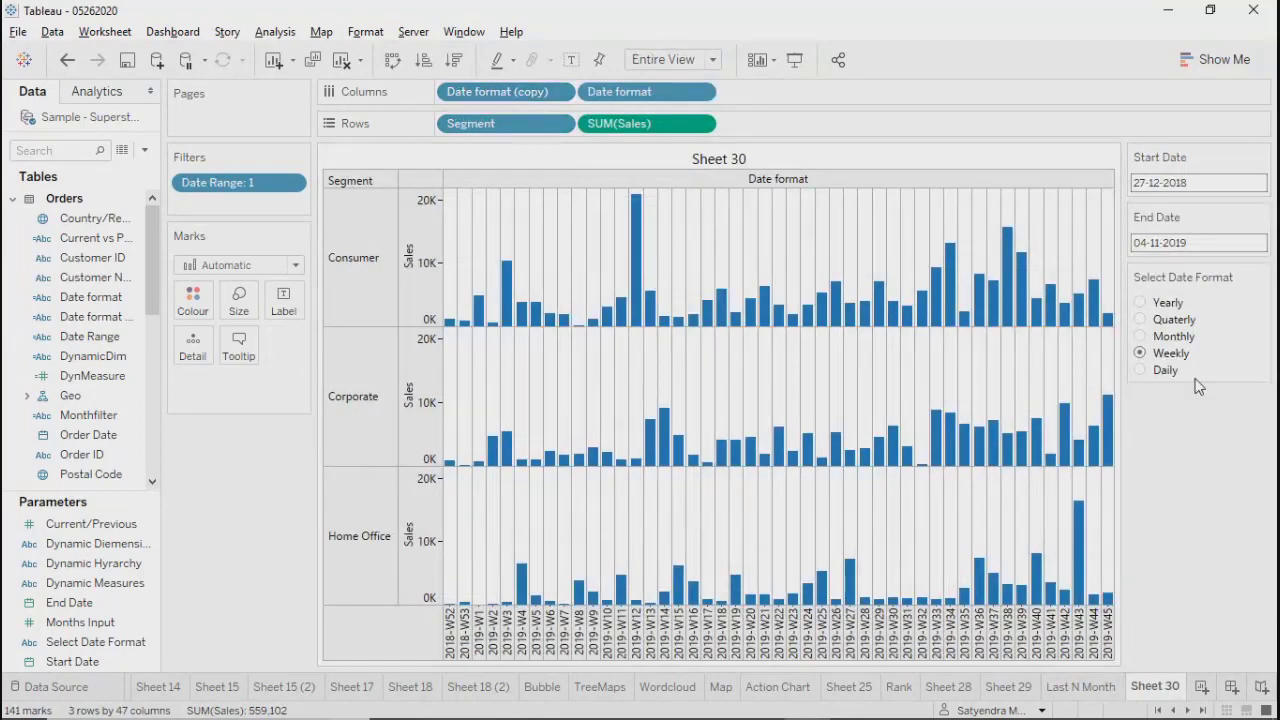
click(1205, 185)
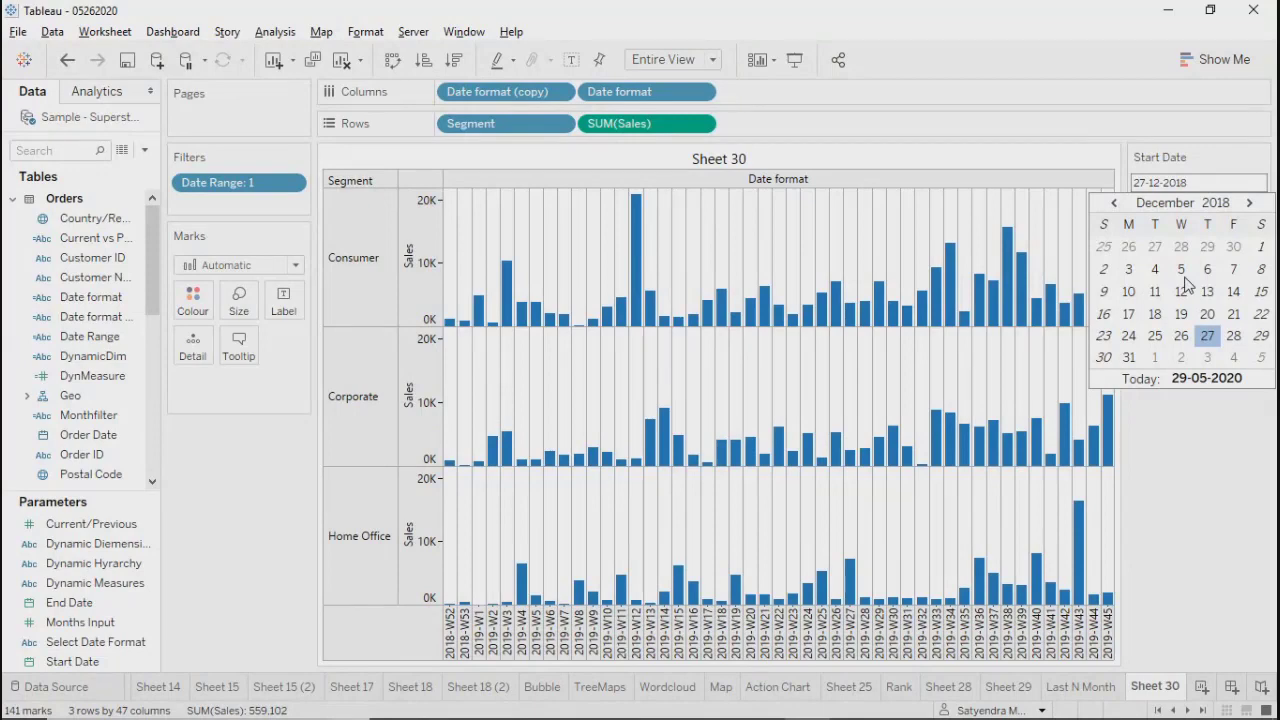
click(1182, 445)
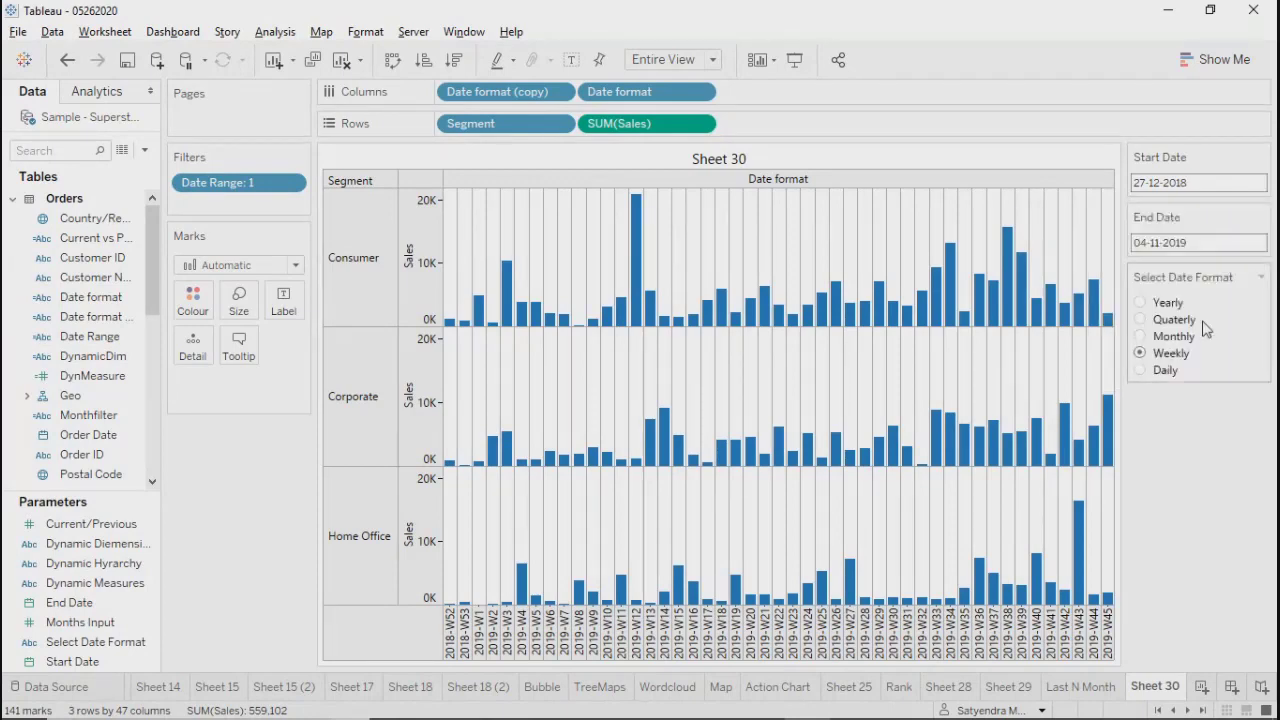
click(1140, 303)
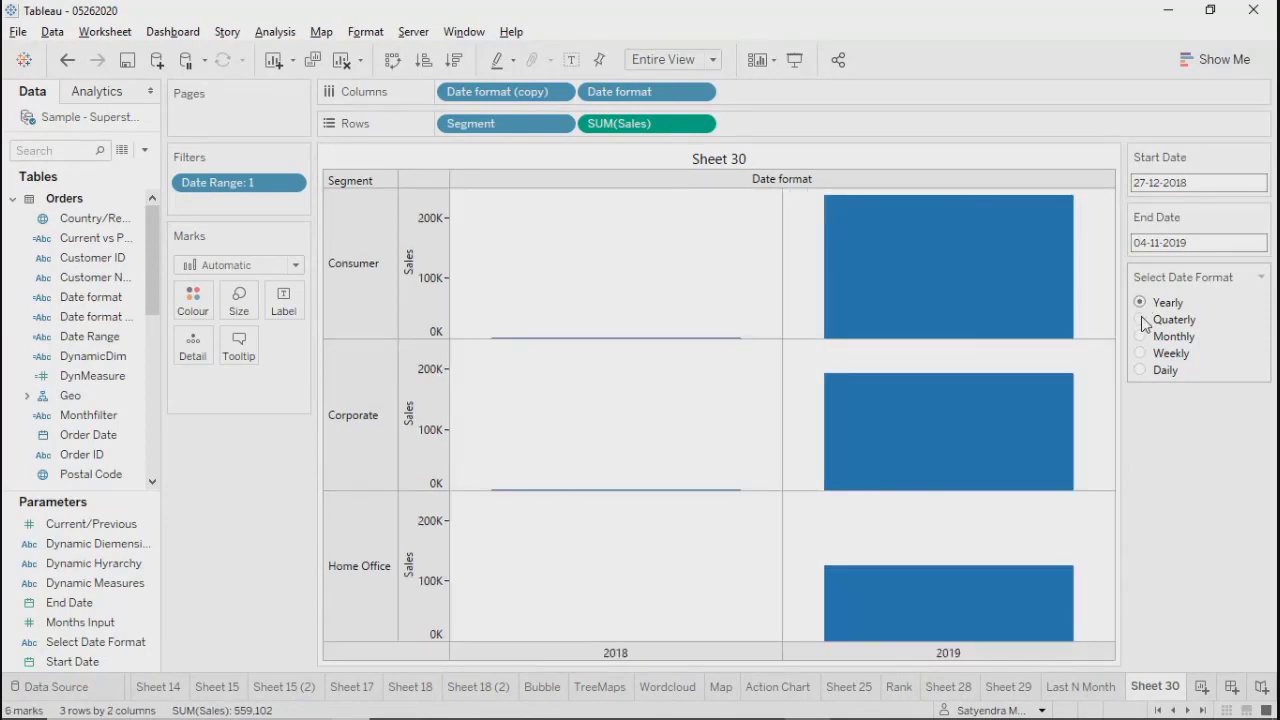
click(1143, 320)
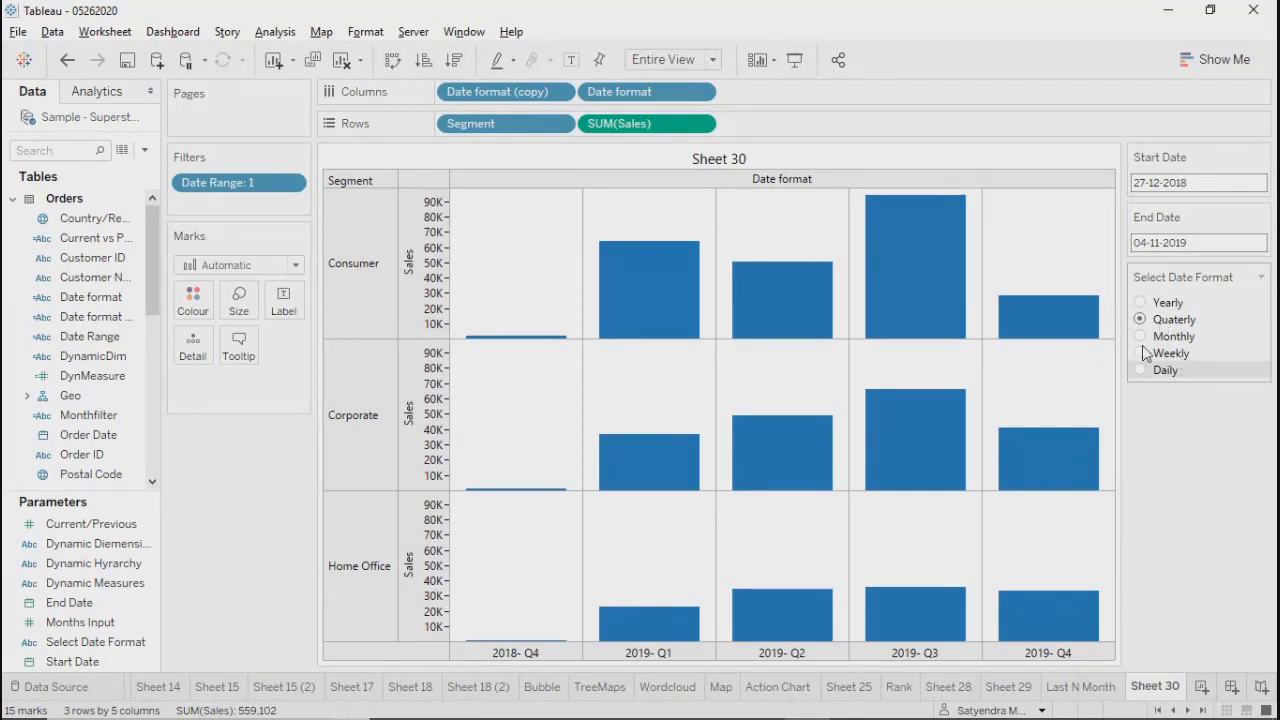
click(1142, 355)
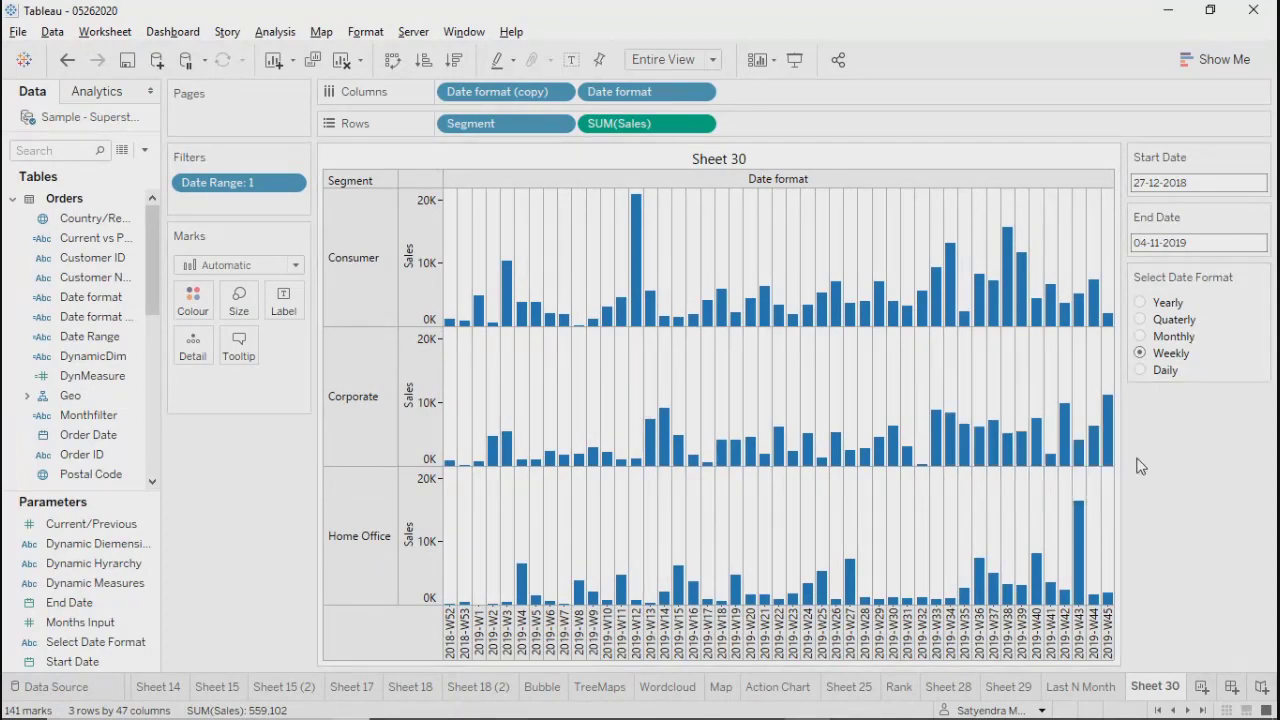
Step: Choose Single Value List for the Select Date Format control and narrow the area holding the Filters and Marks cards
click(1261, 279)
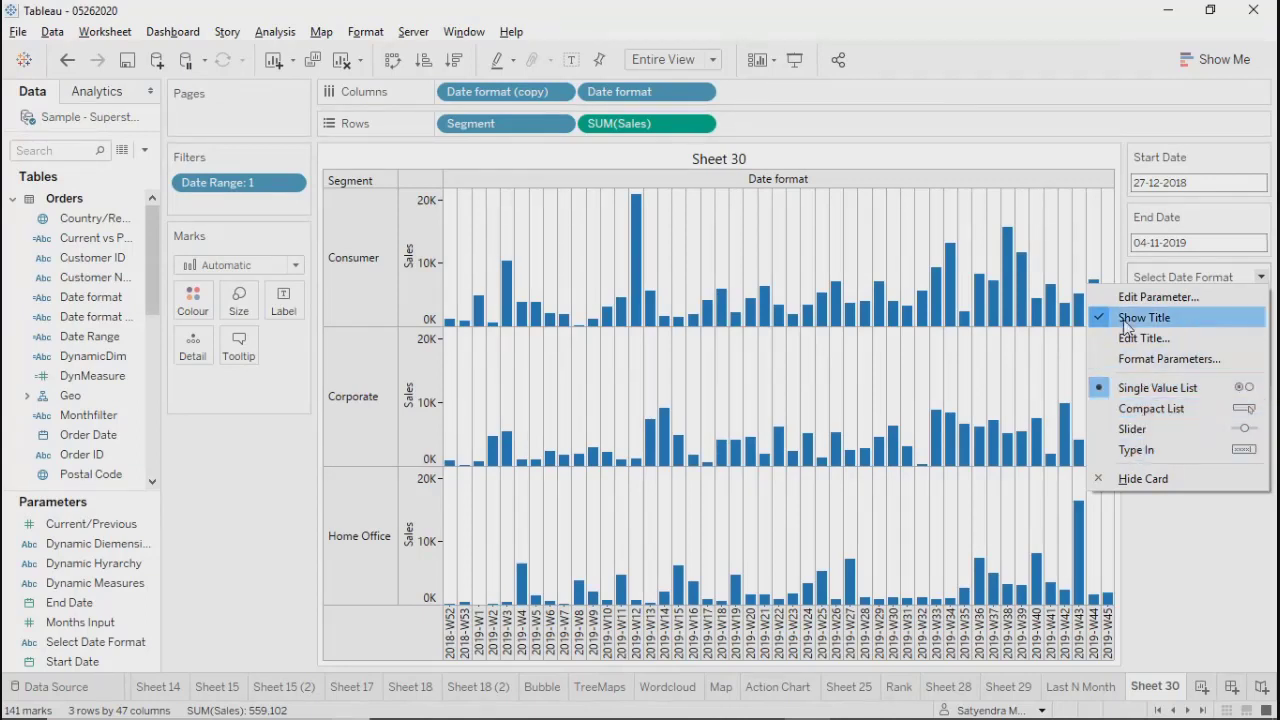
click(1122, 392)
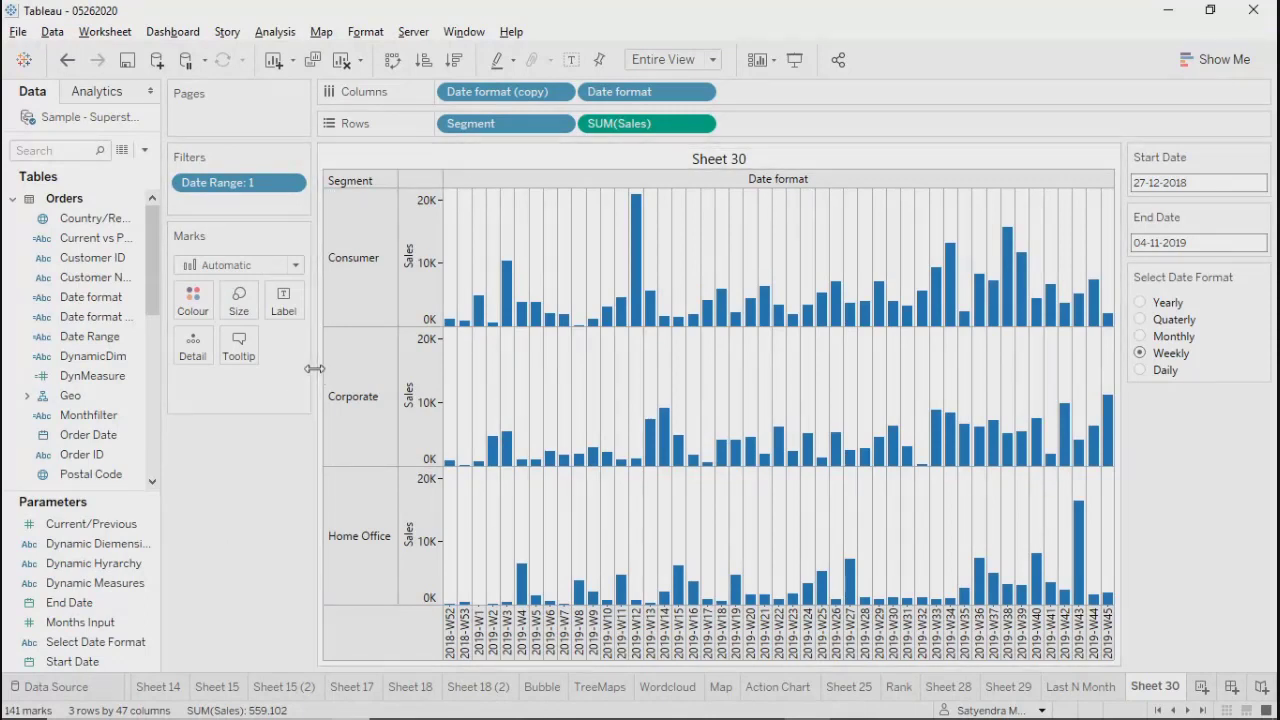
drag(314, 368, 262, 368)
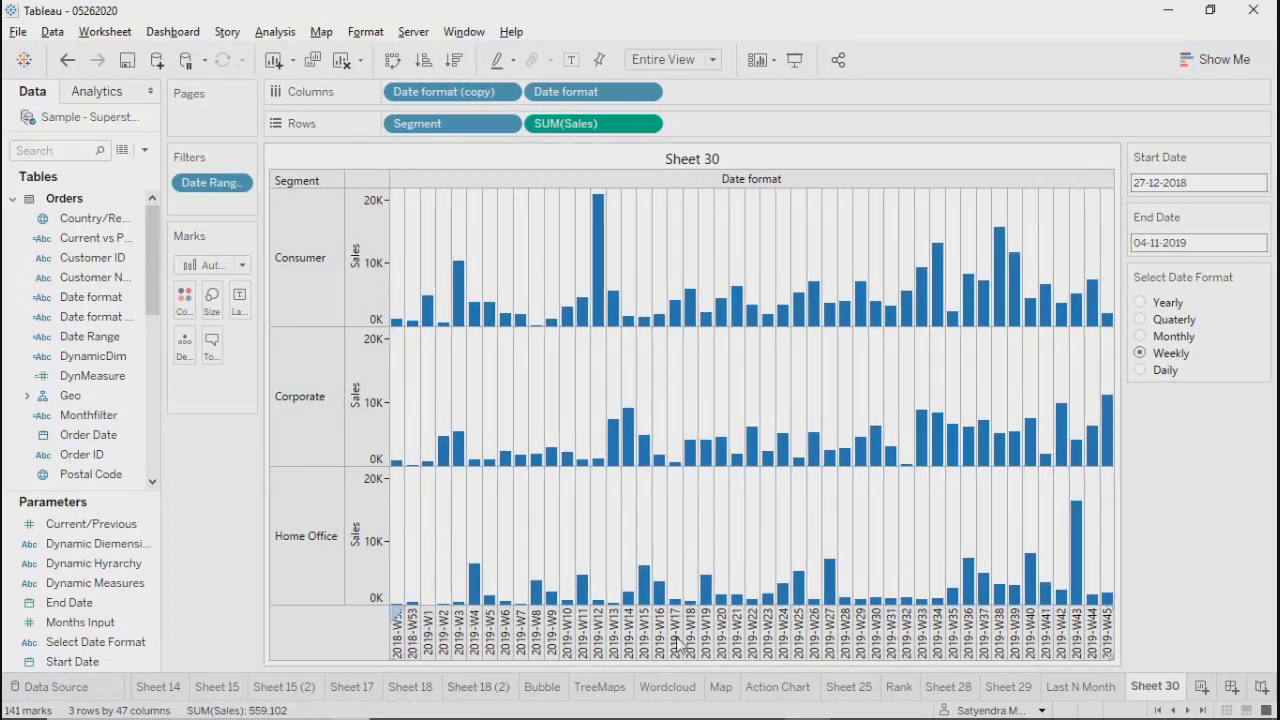
Step: Compare the Fit Width and Standard fit options for the weekly chart, ending on Standard
click(686, 62)
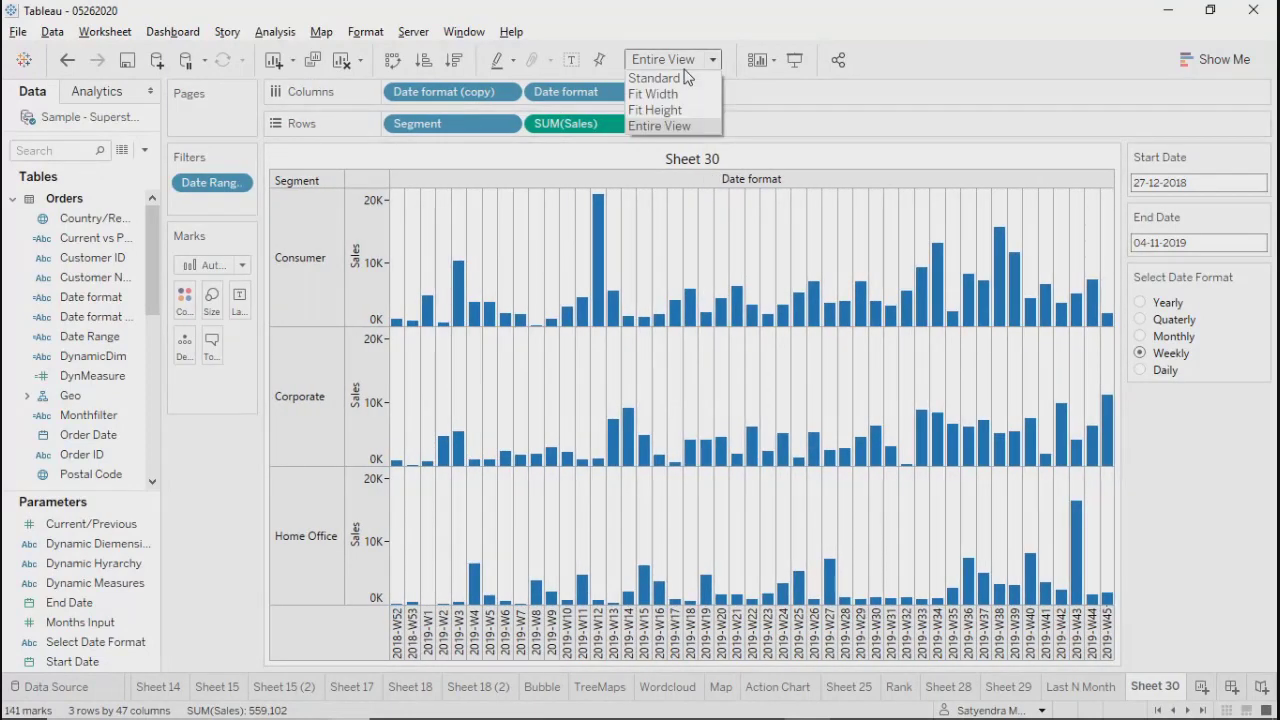
click(662, 94)
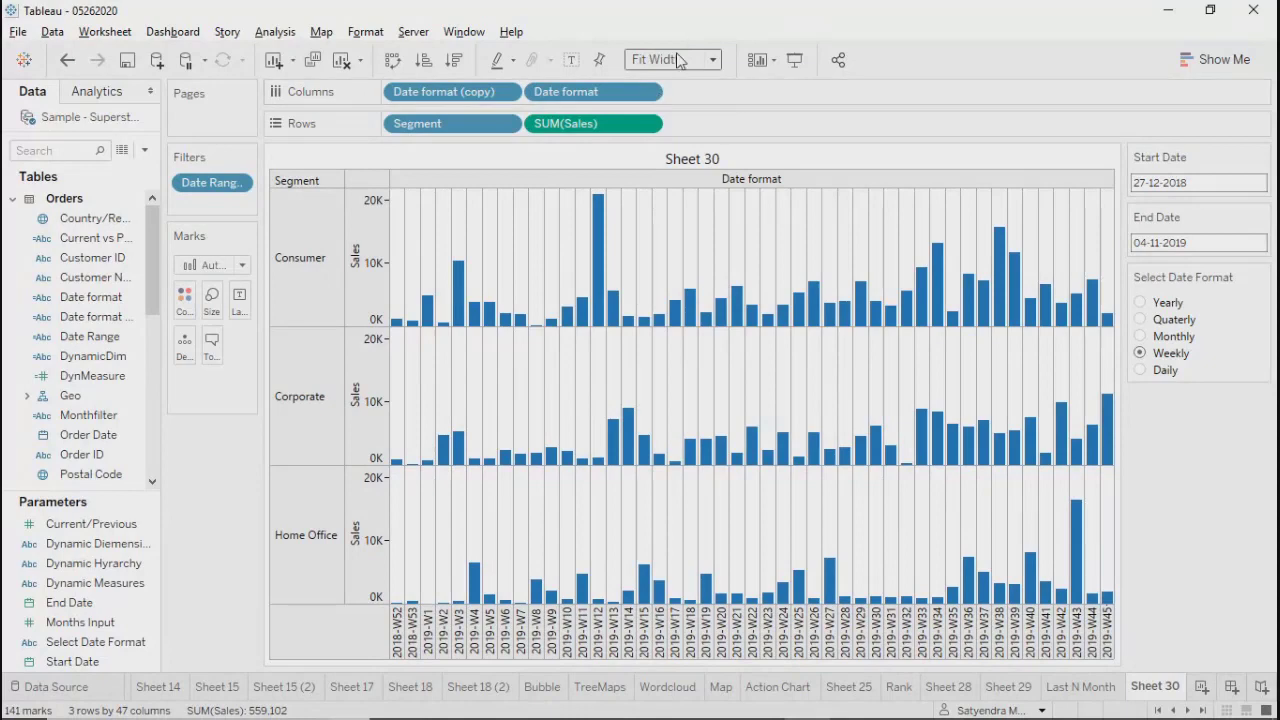
click(676, 57)
click(667, 77)
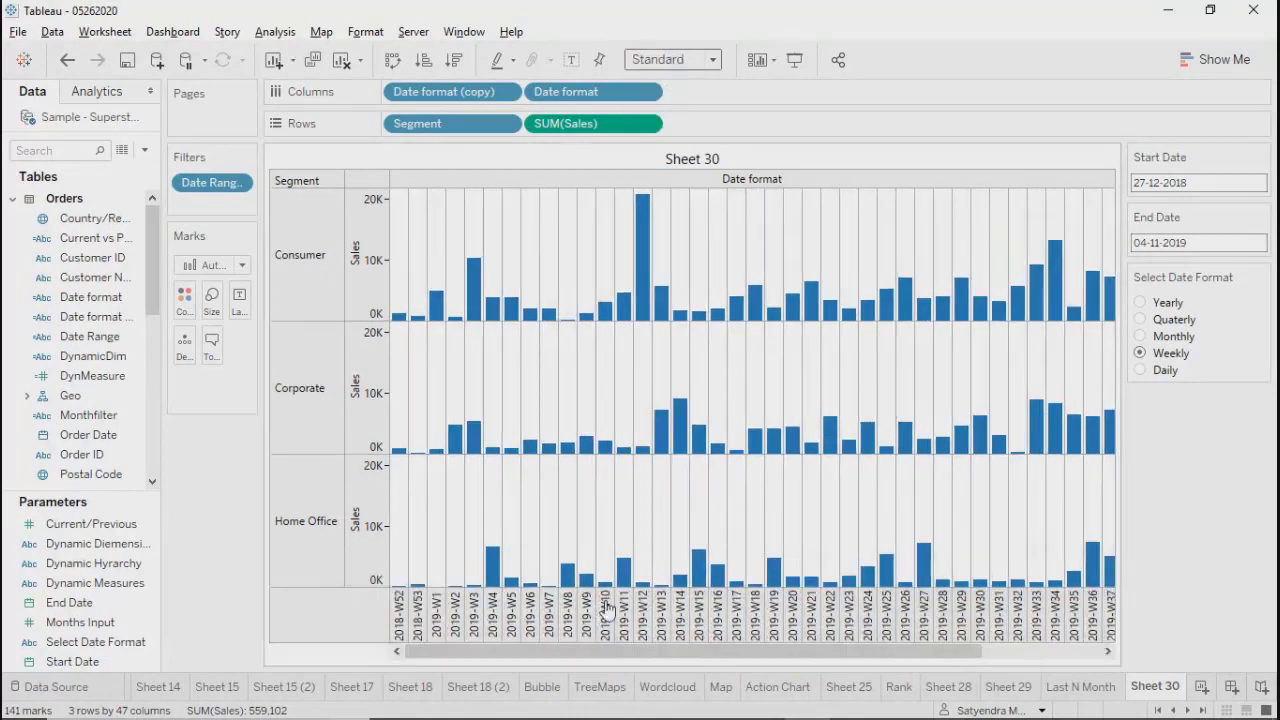
drag(573, 645, 455, 651)
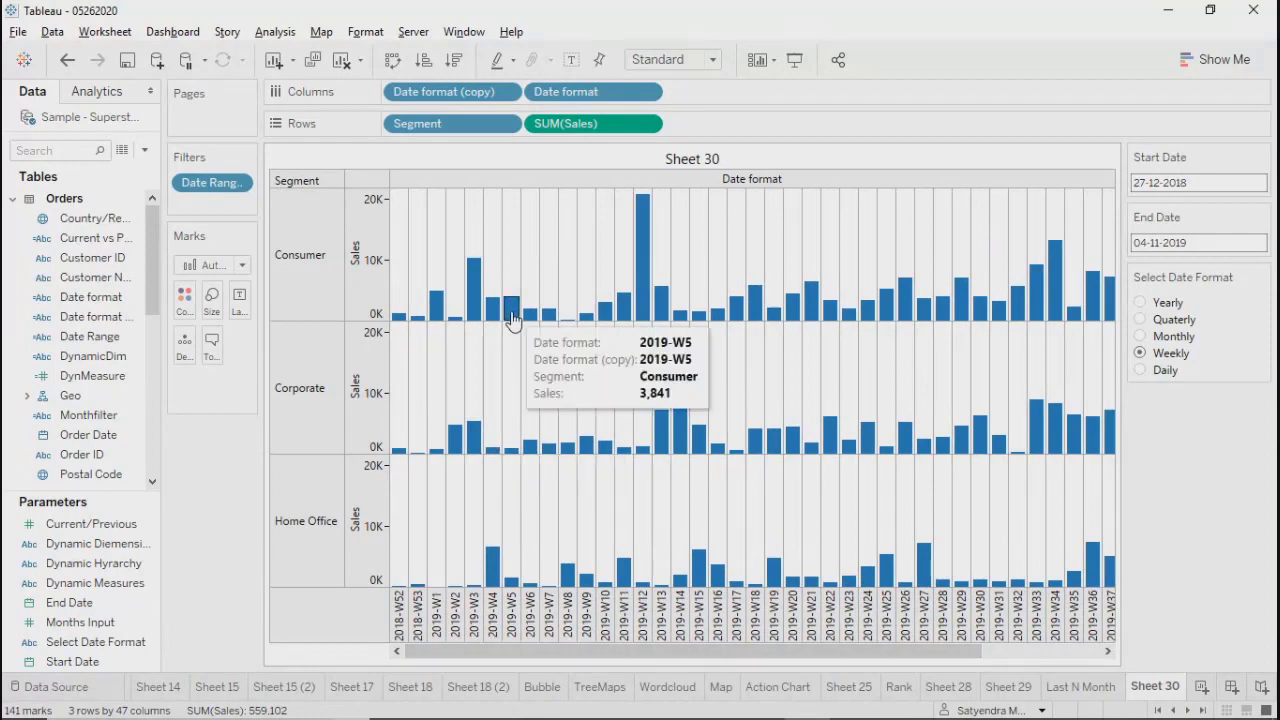
Step: Duplicate Sheet 30 and, in the copy, move Segment from Rows to Colour on the Marks card
right_click(1156, 687)
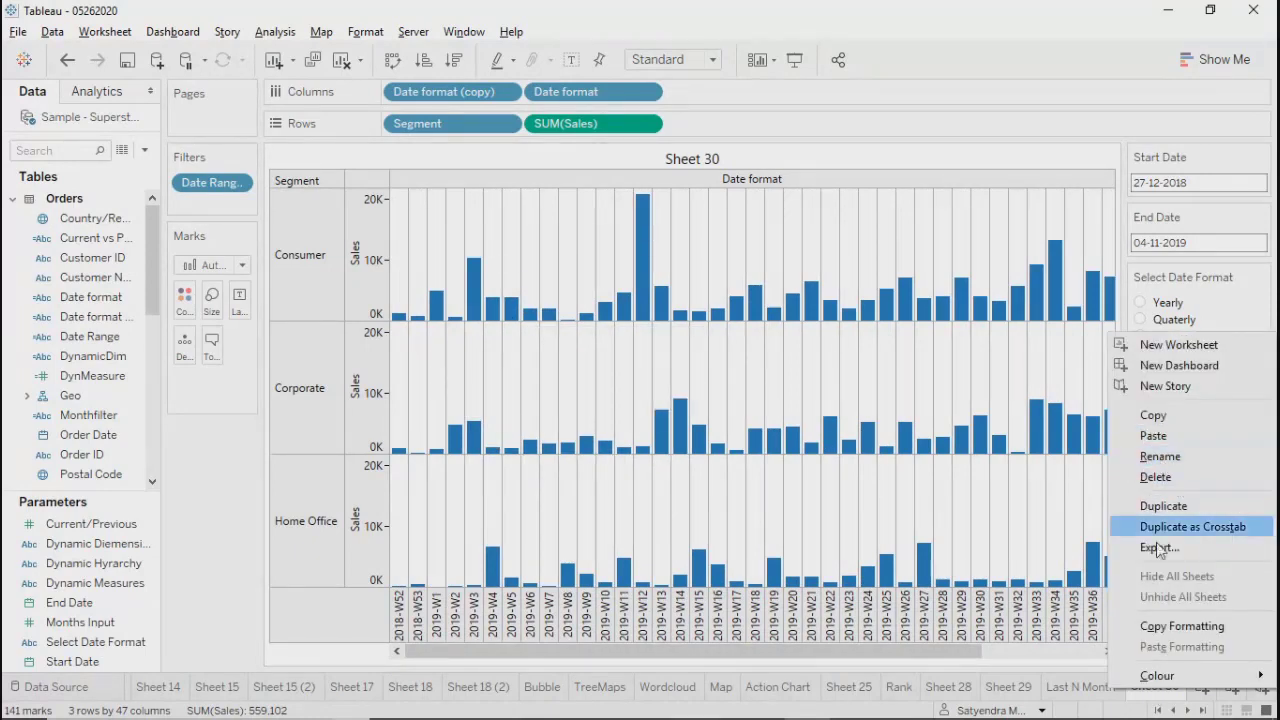
click(1163, 506)
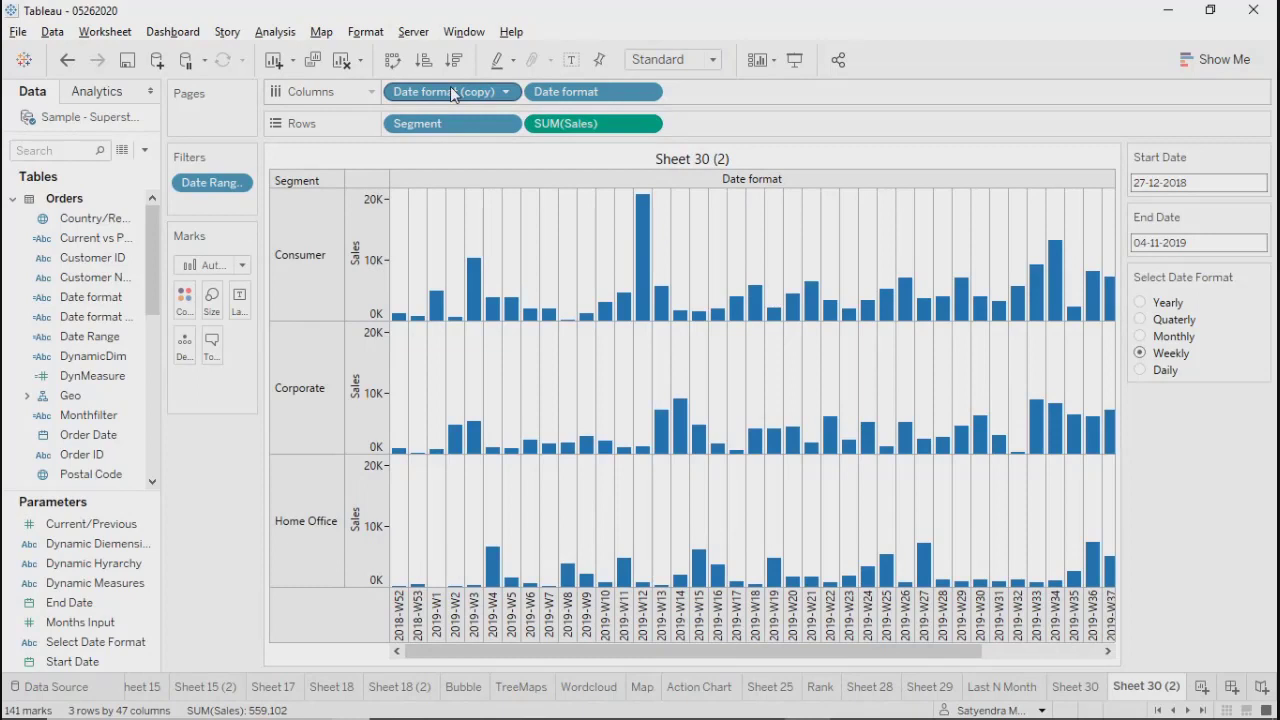
drag(430, 125, 183, 299)
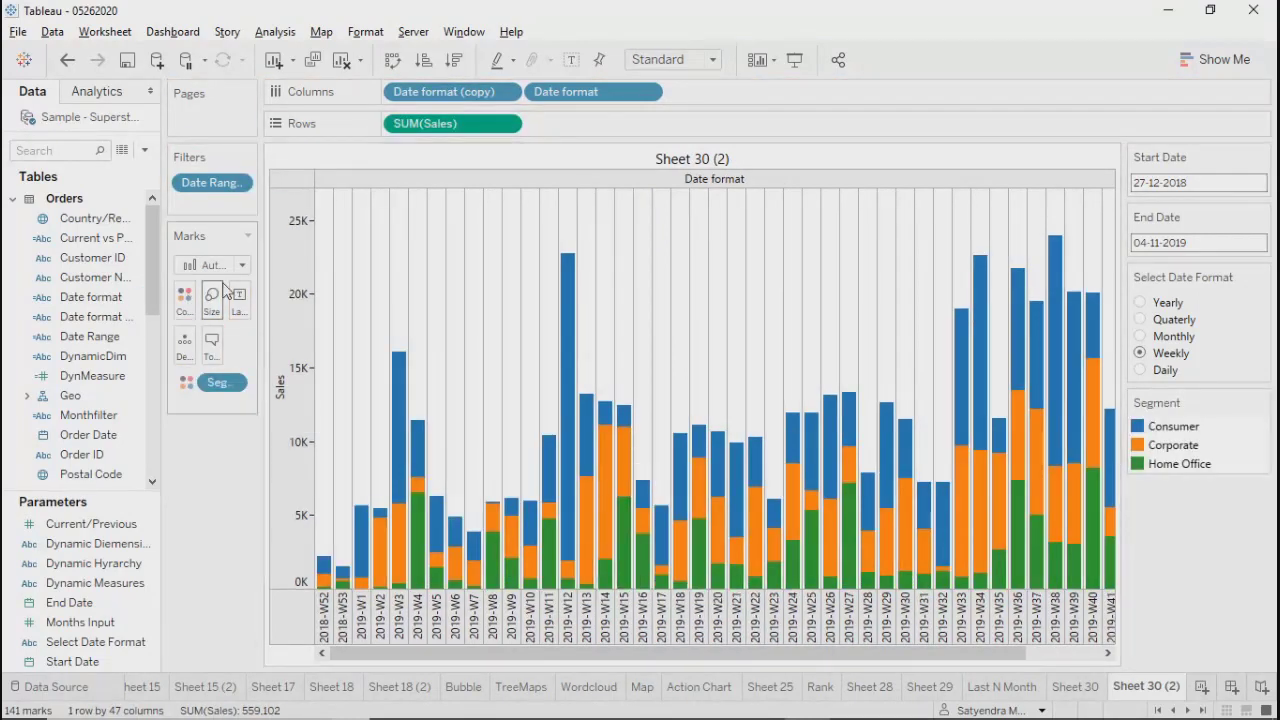
Step: Change the mark type to Line, then check the Show Me chart suggestions and the full range of weekly marks
click(212, 265)
click(212, 322)
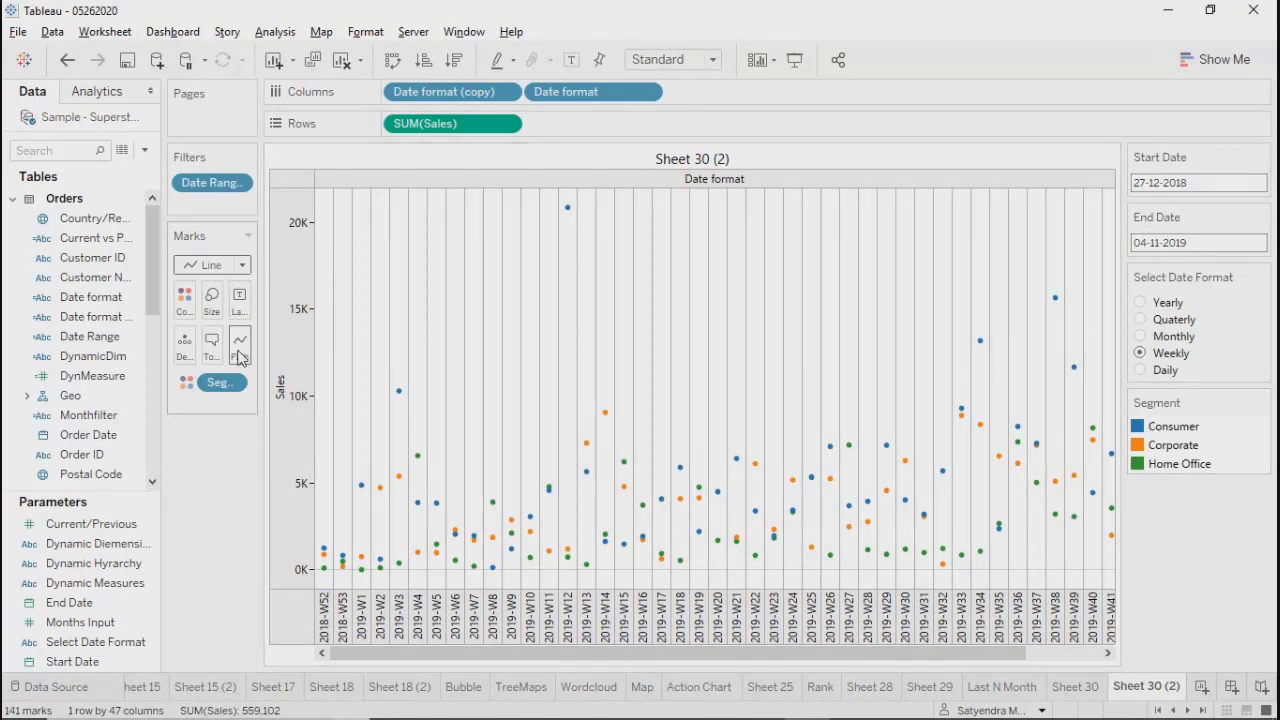
click(1217, 59)
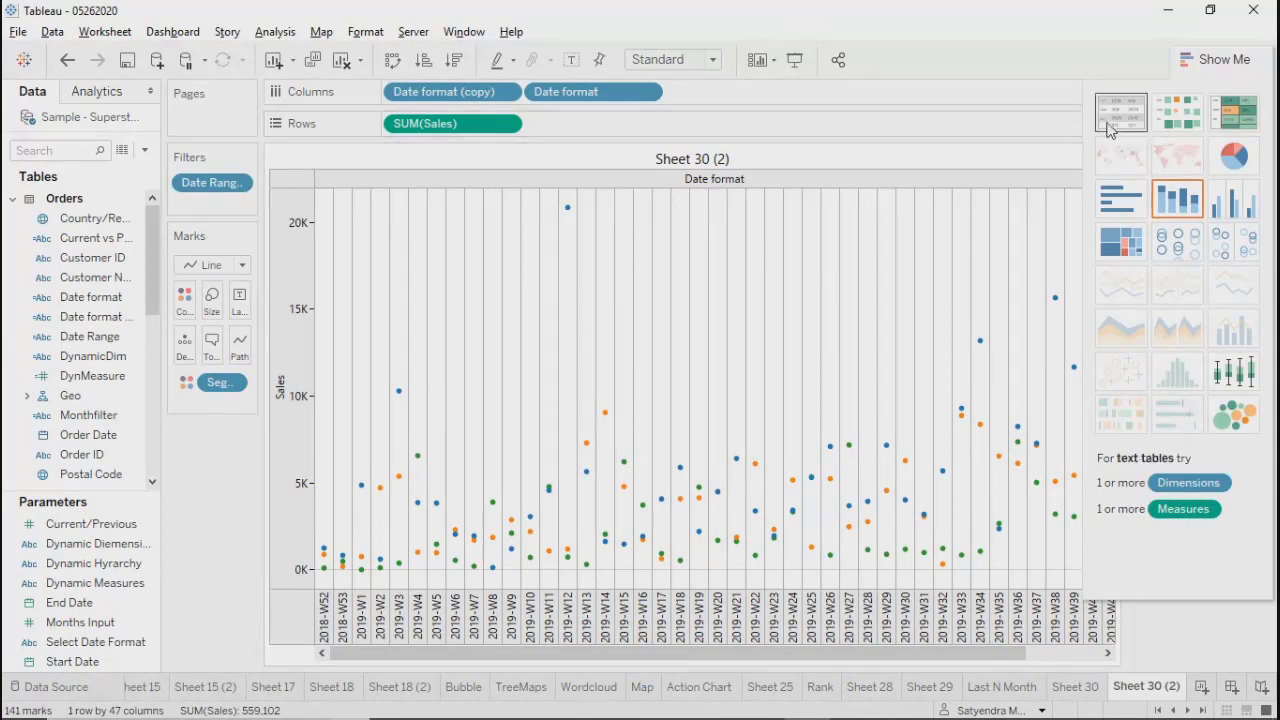
click(1229, 64)
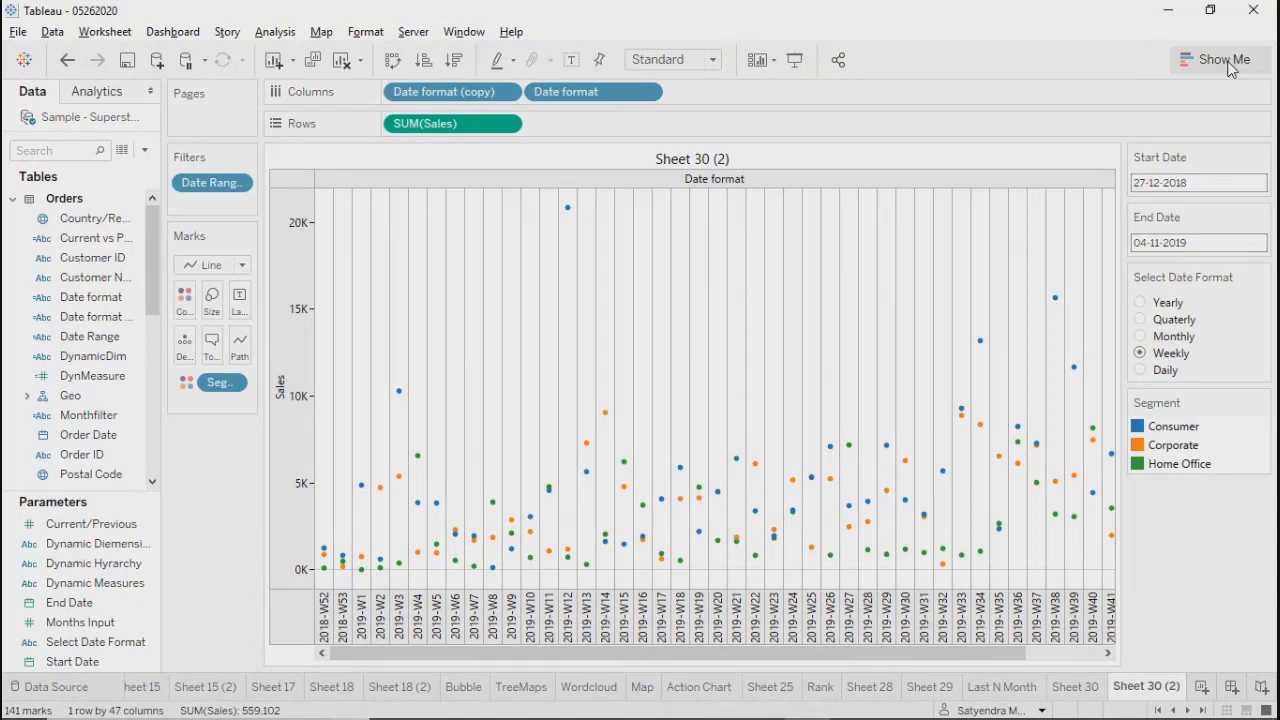
scroll(806, 625, right, 4)
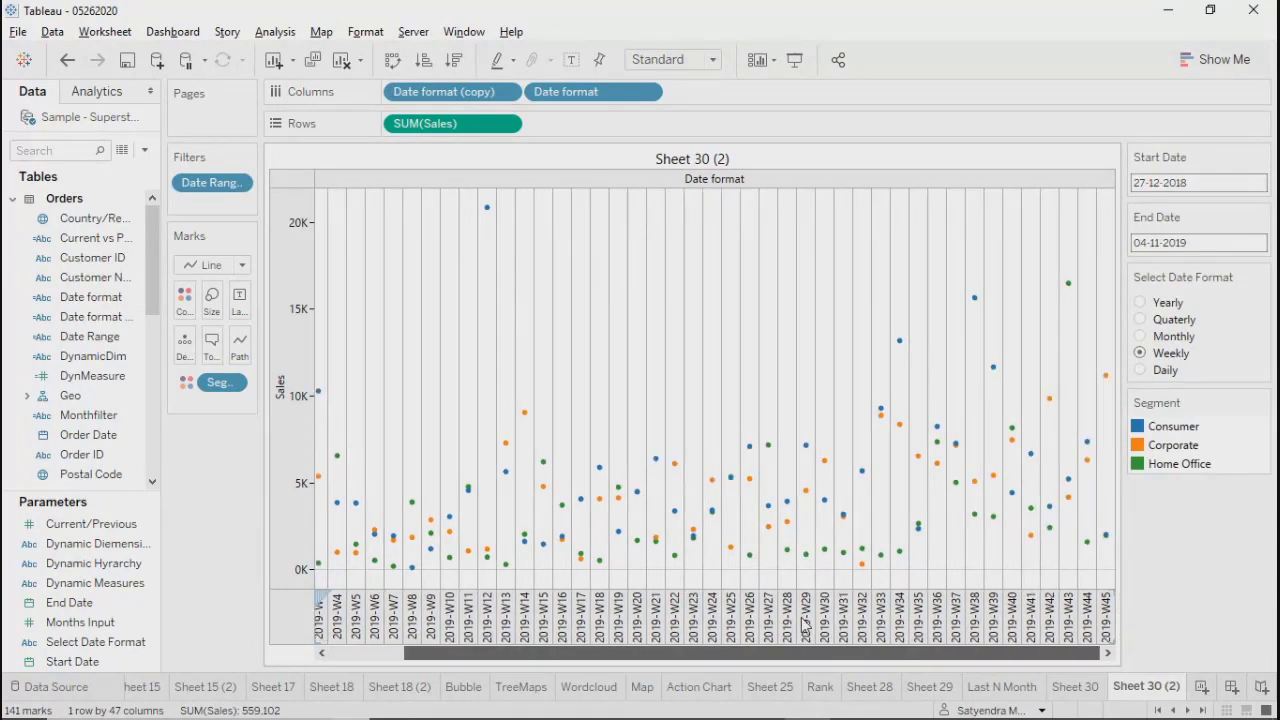
scroll(806, 625, left, 4)
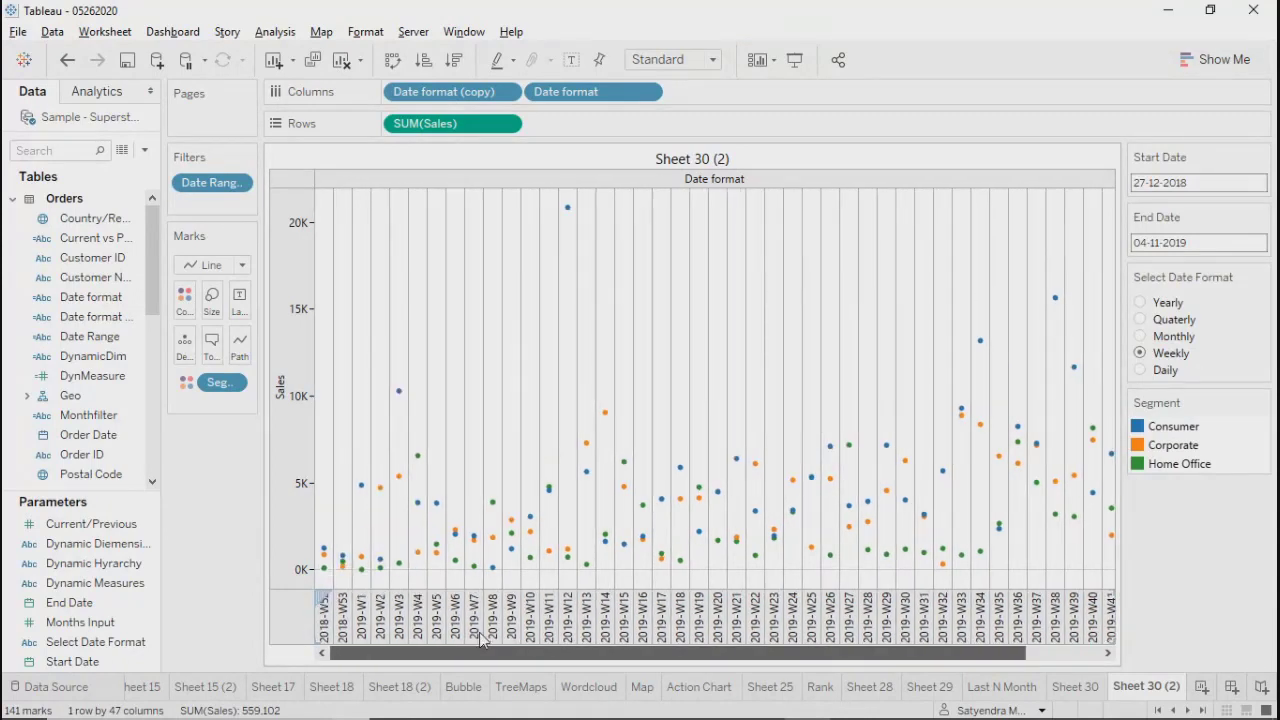
Step: Examine the line marks in the Monthly, Quaterly and Yearly date formats, ending on Yearly
click(1141, 337)
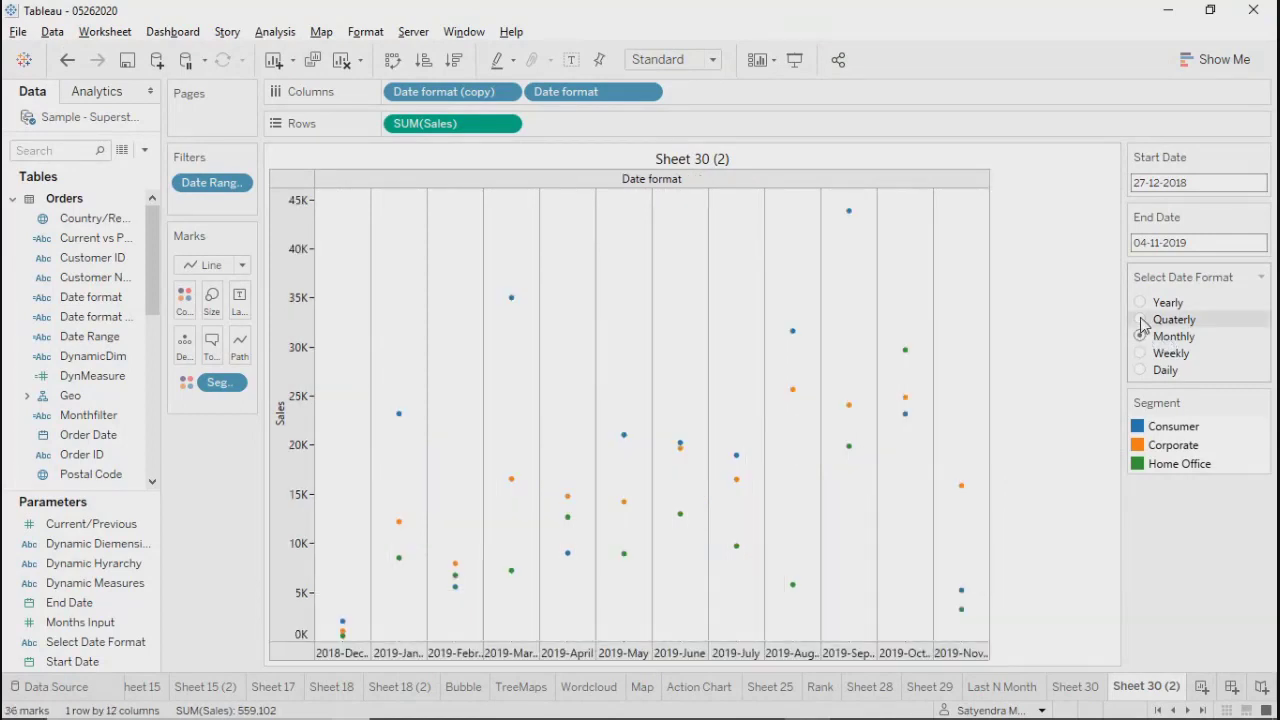
click(1141, 320)
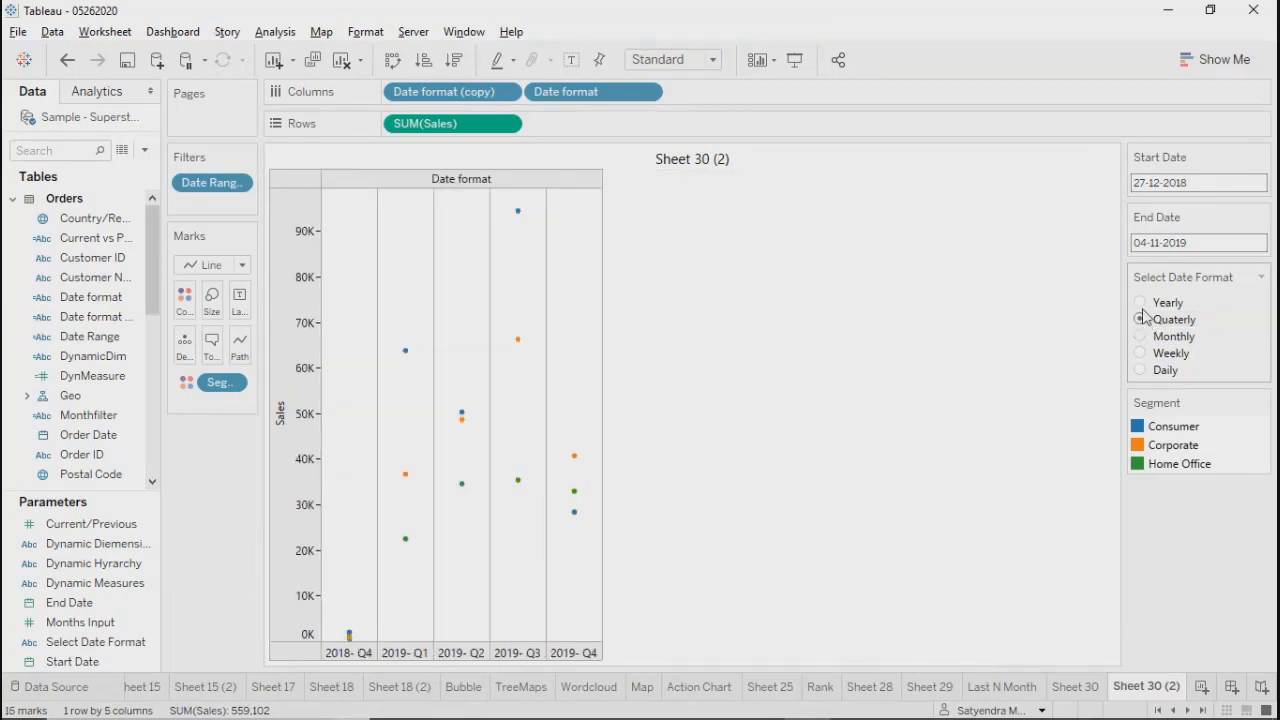
click(1141, 303)
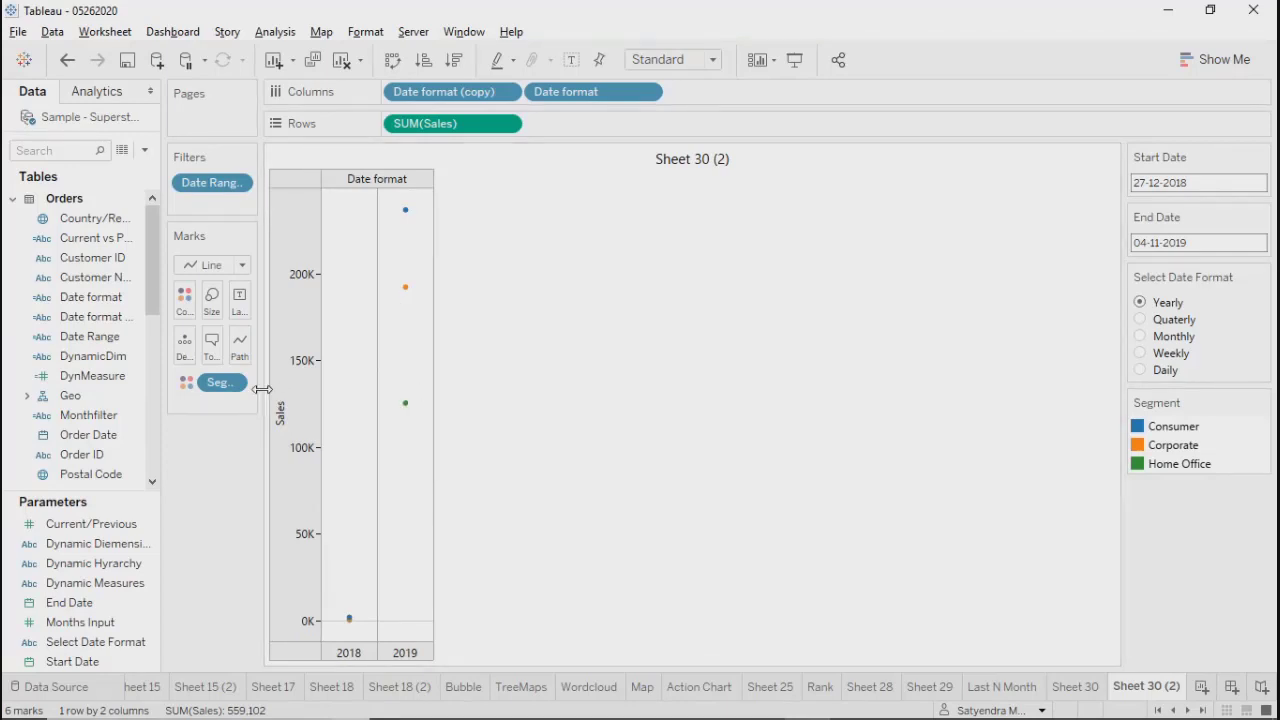
Step: Widen the area holding the Marks card and set the path's line type to the stepped line
drag(261, 382, 379, 380)
click(338, 345)
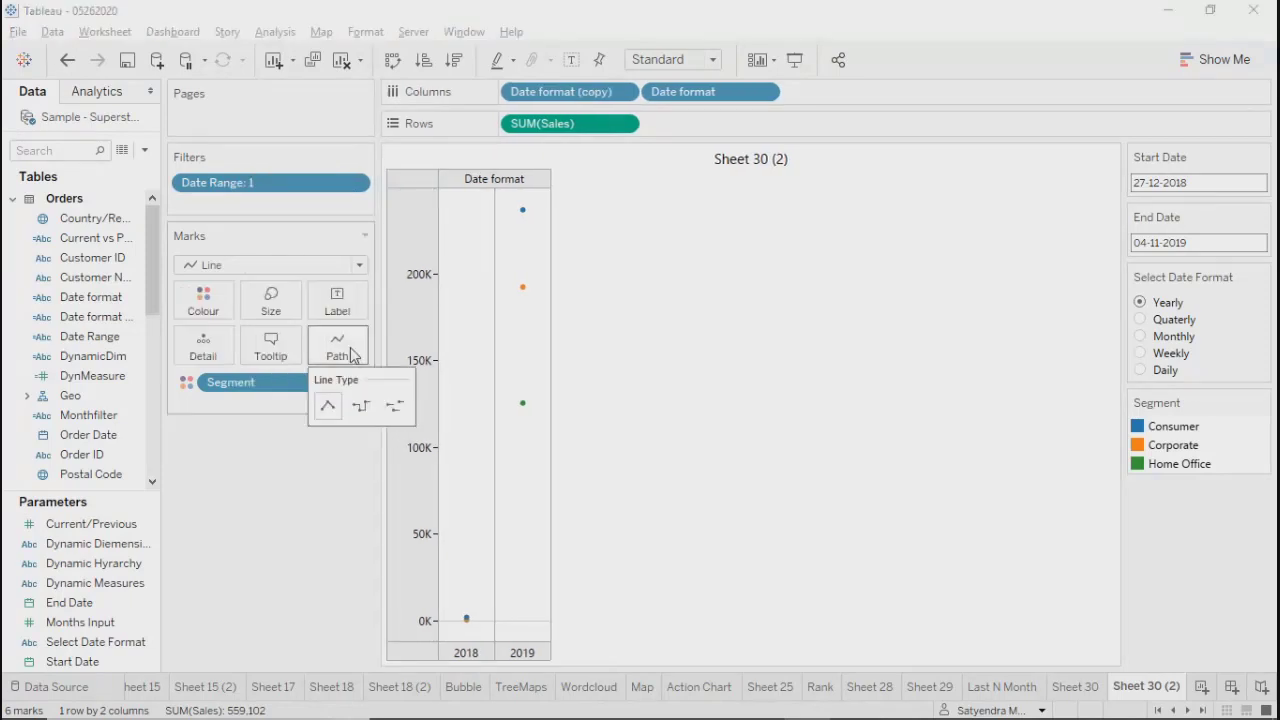
click(362, 407)
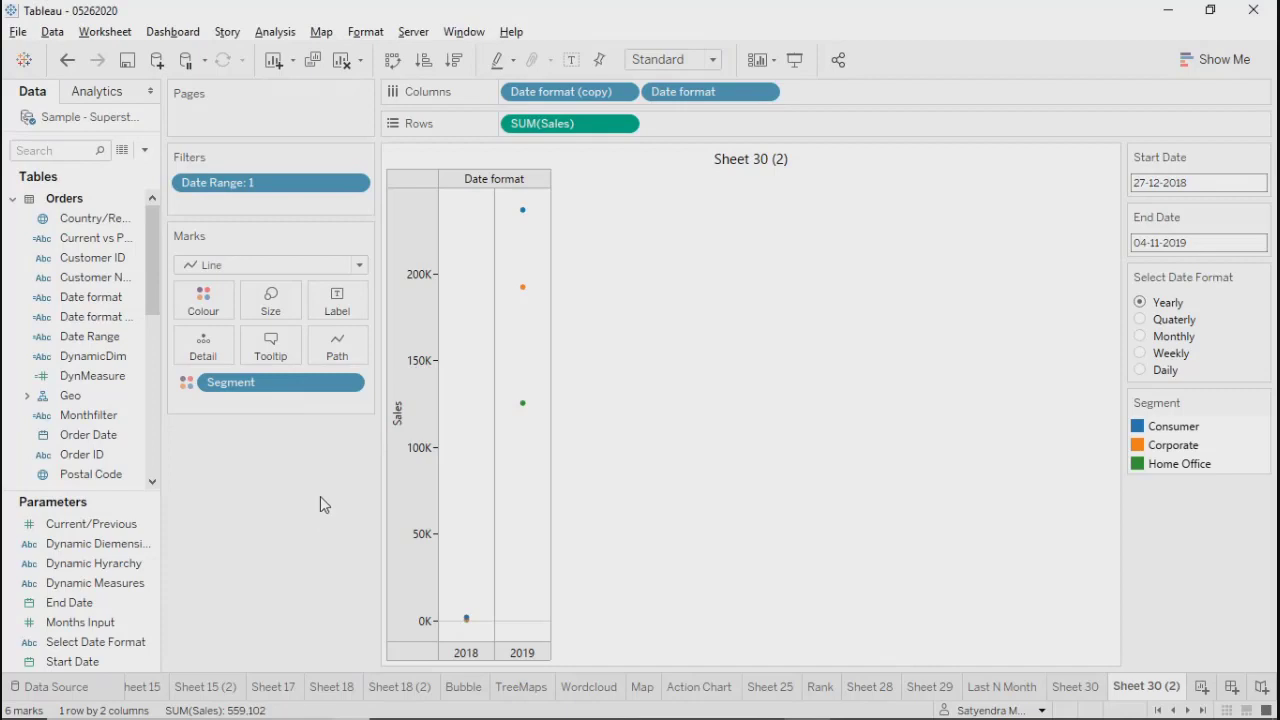
Step: Remove Date format from Columns, leaving only Date format (copy), and check the Show Me chart suggestions
click(1205, 62)
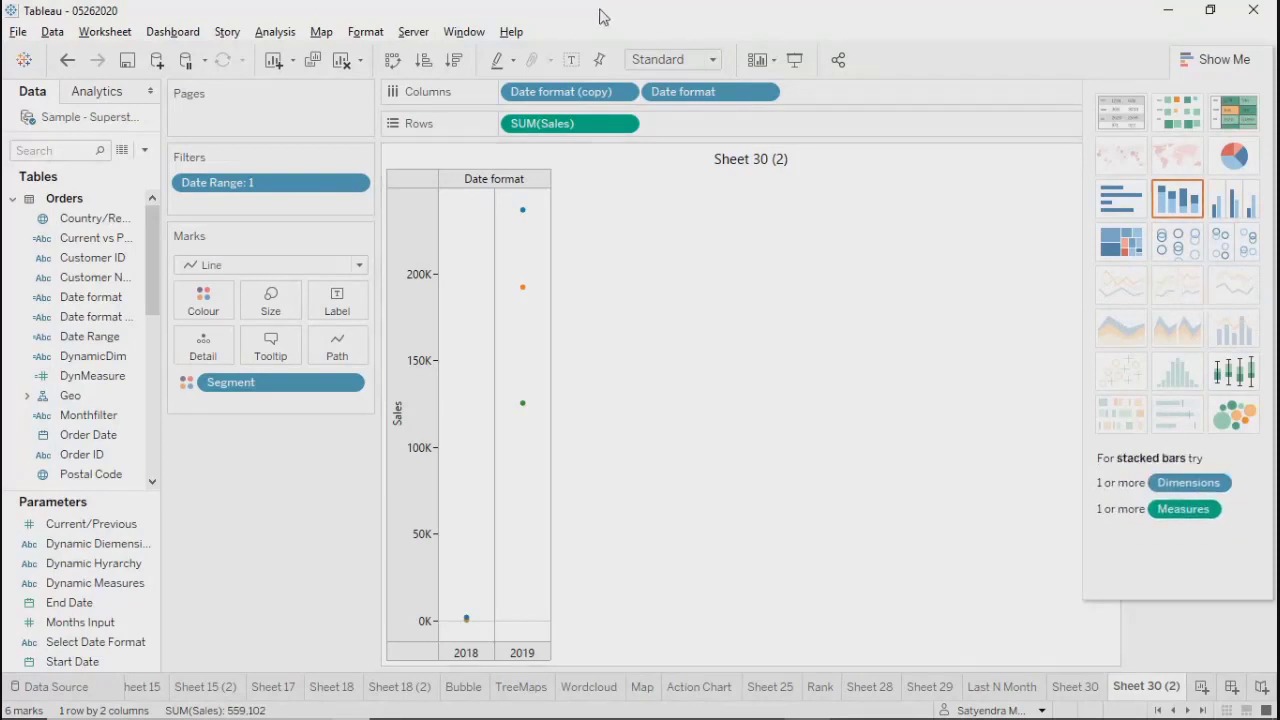
click(1200, 60)
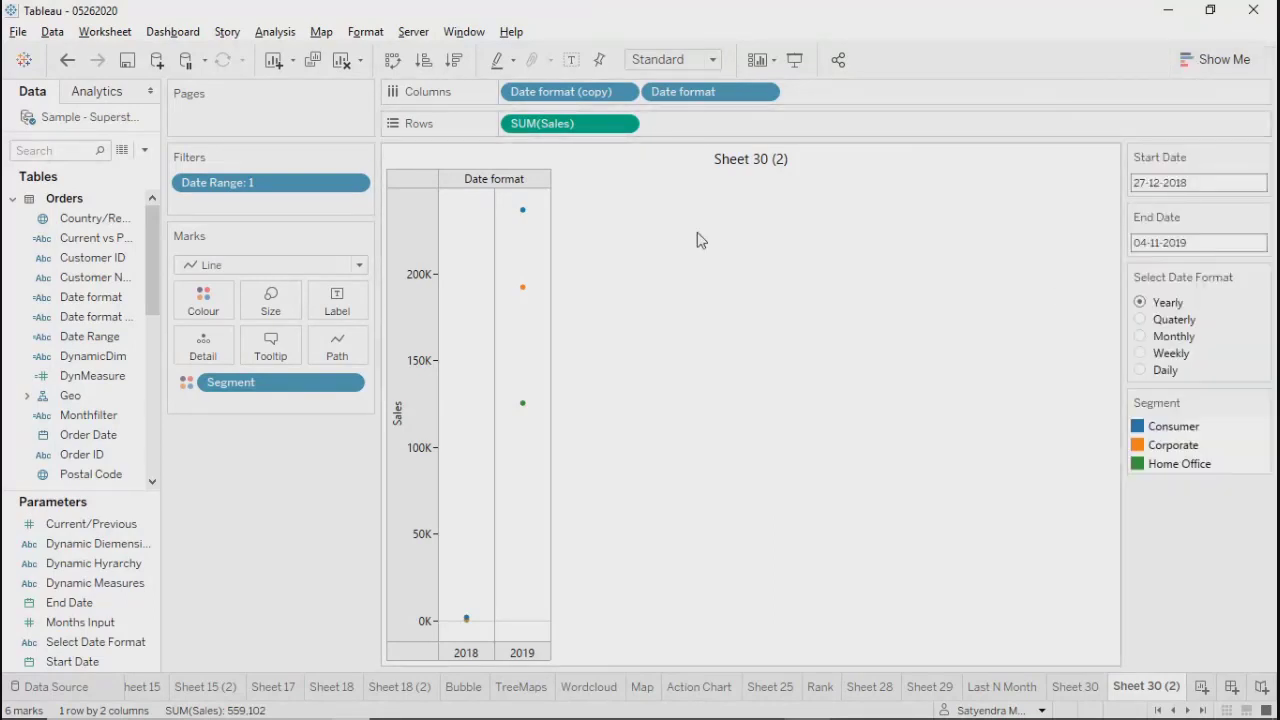
click(623, 93)
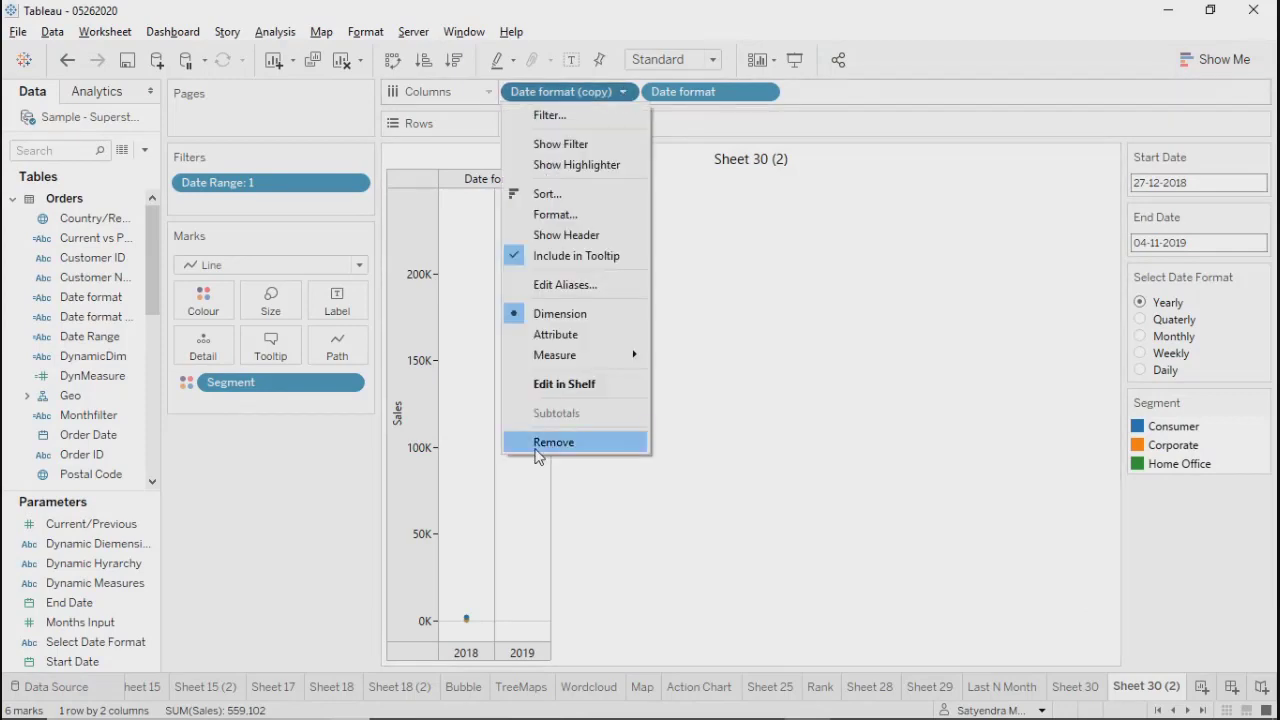
click(799, 350)
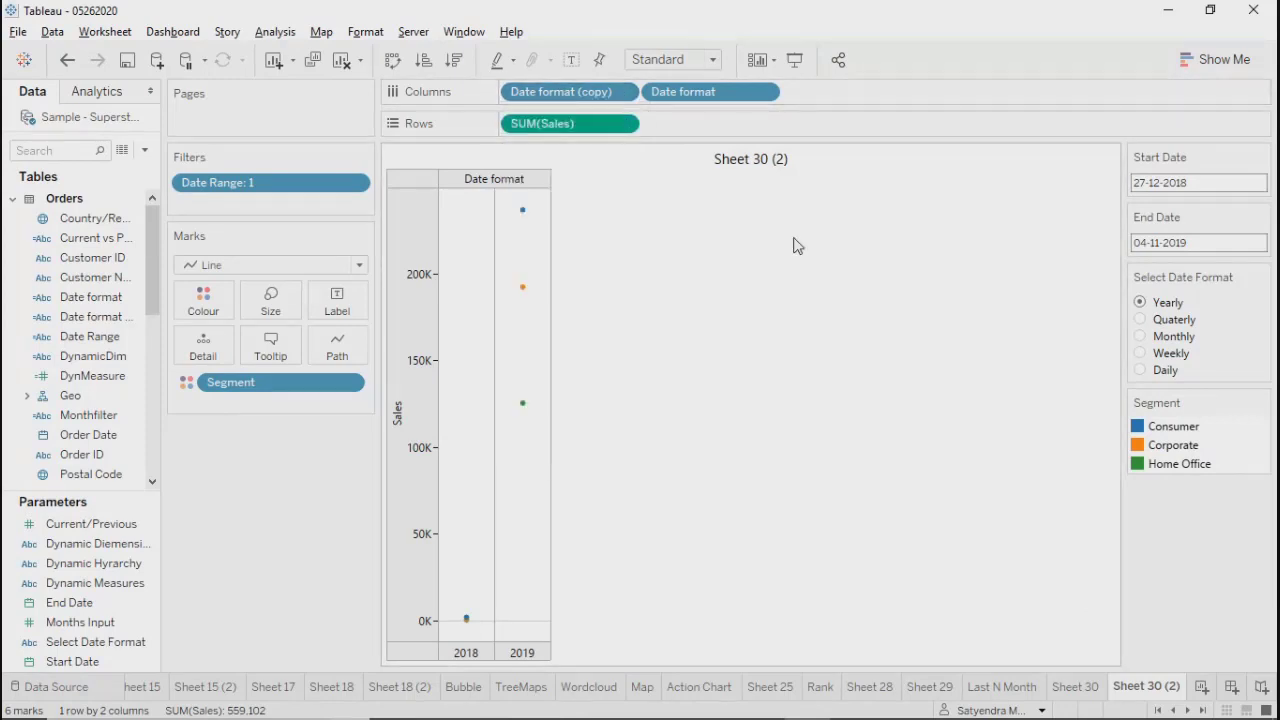
click(766, 93)
click(676, 412)
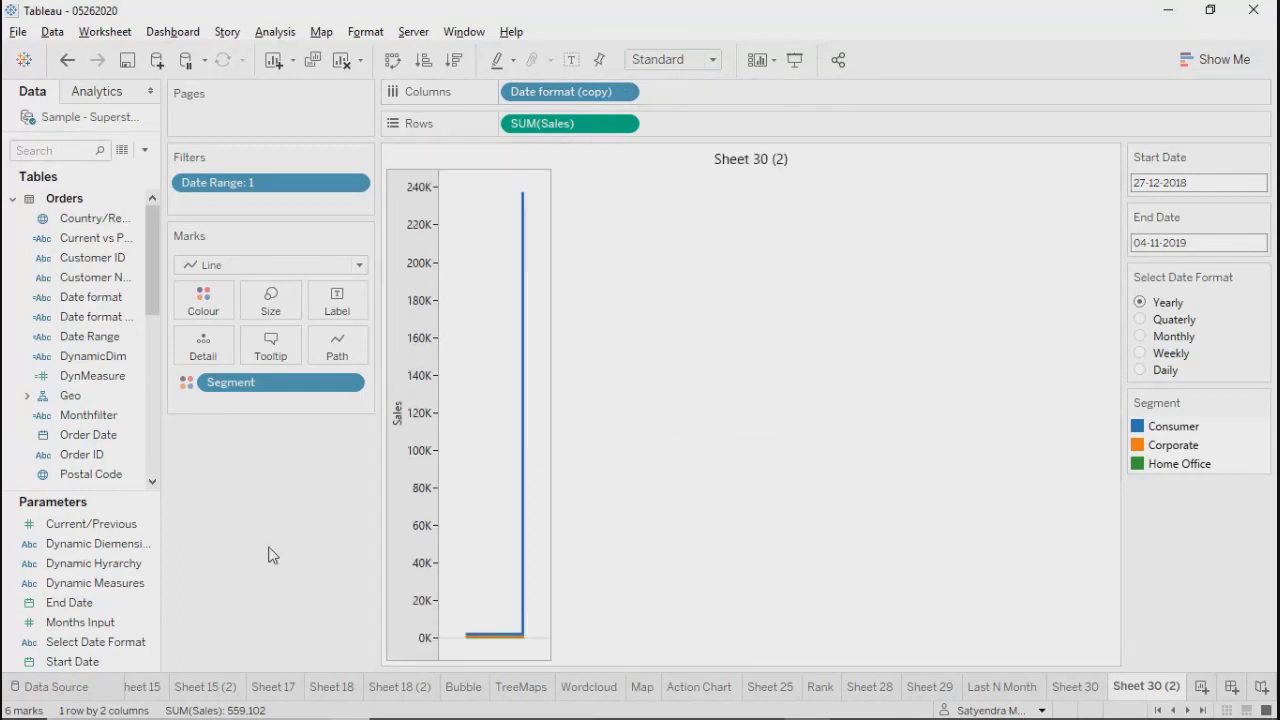
click(1218, 59)
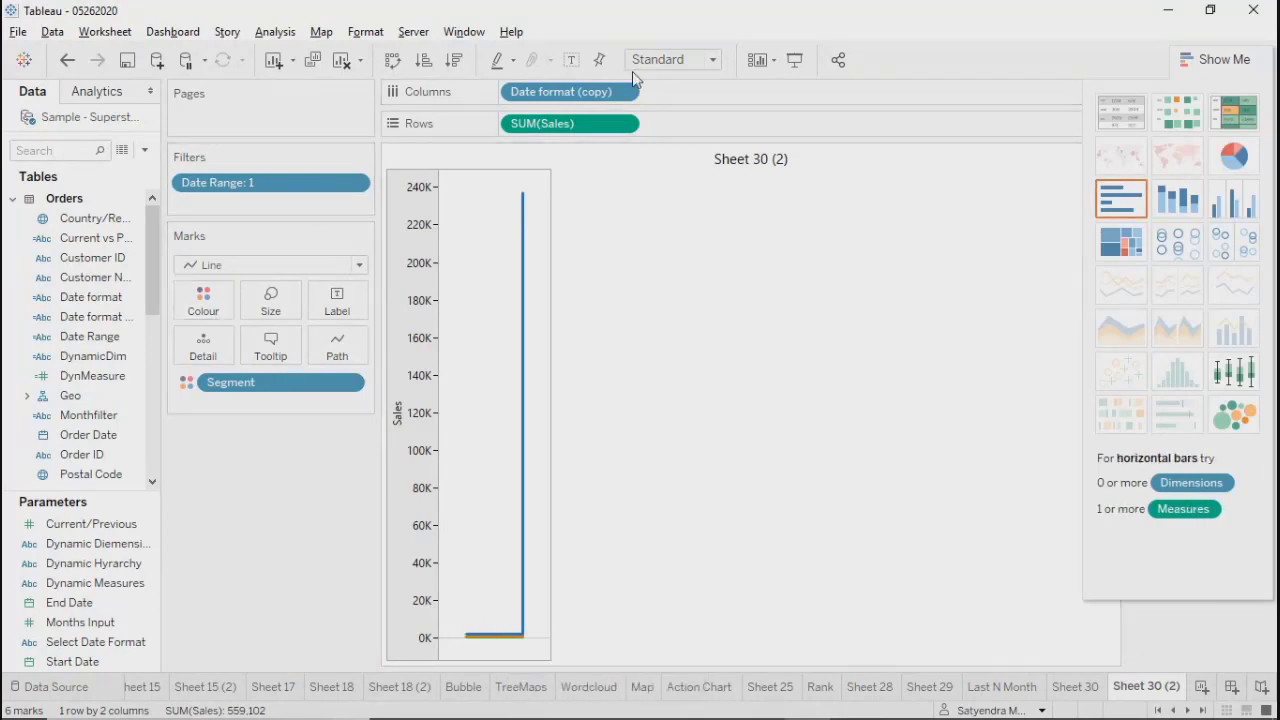
click(1218, 62)
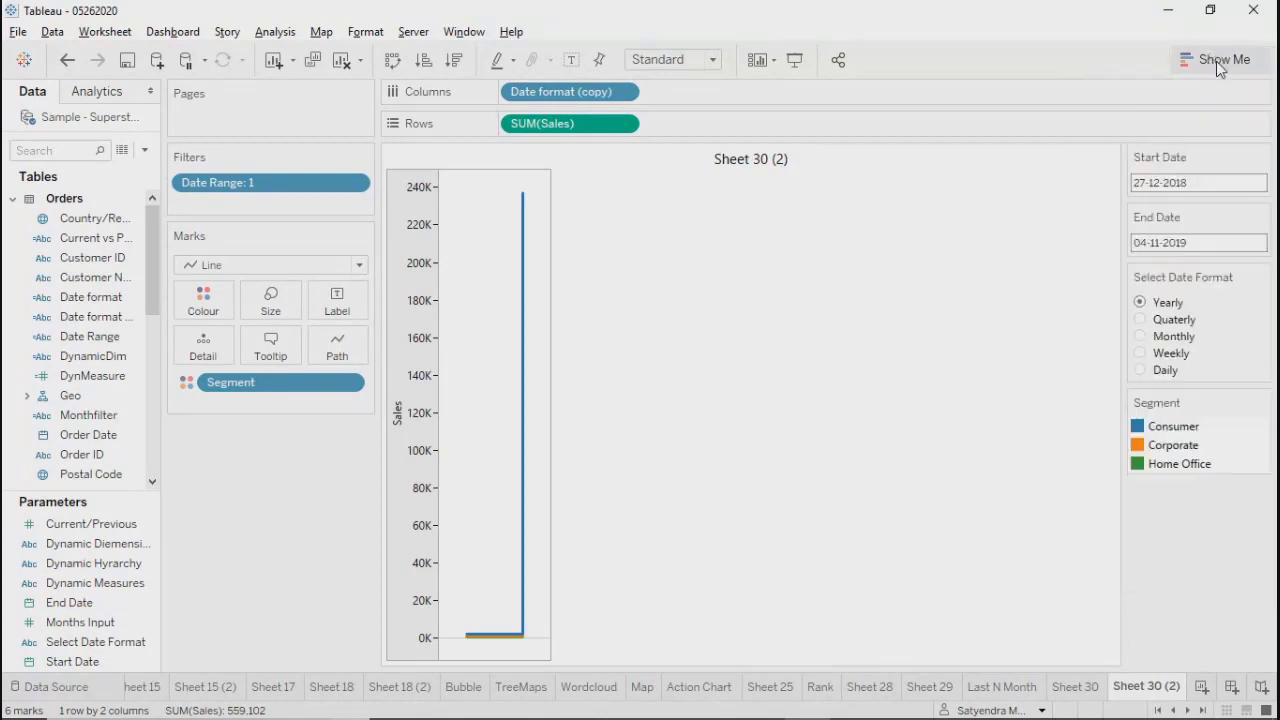
Step: Switch the date format to Quaterly and set the path's line type to the plain linear line
click(1141, 320)
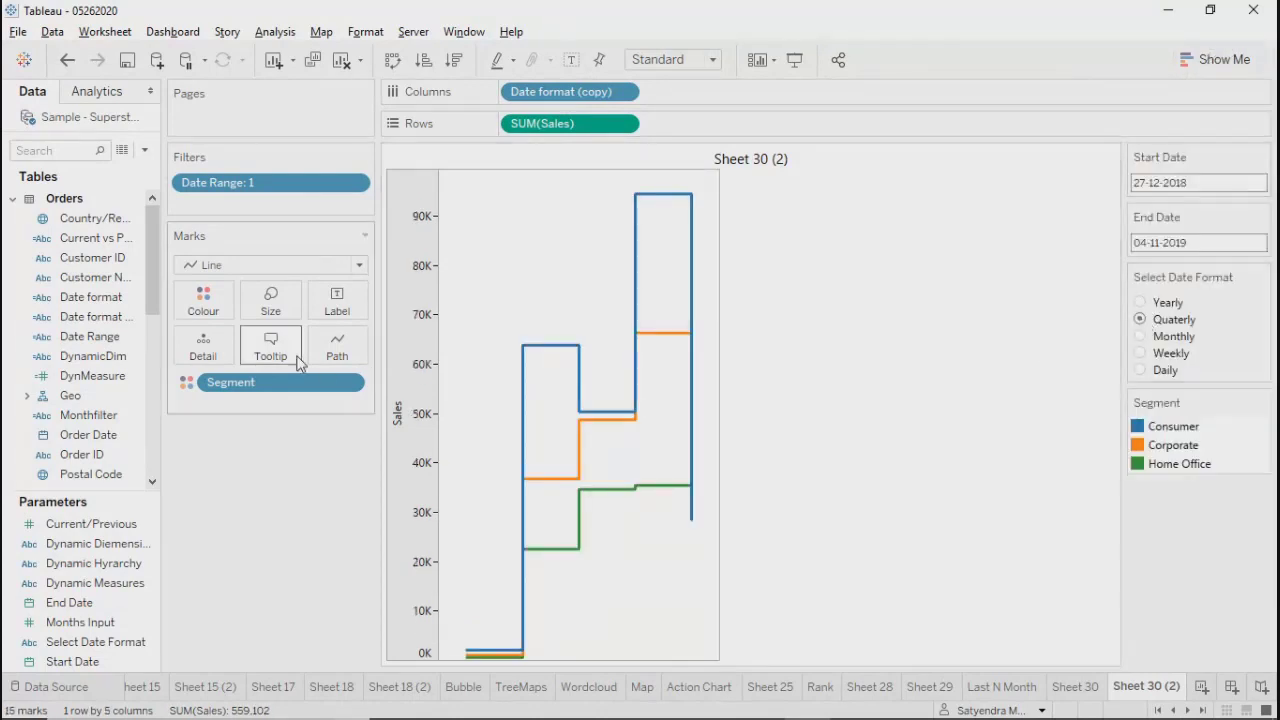
click(330, 360)
click(327, 405)
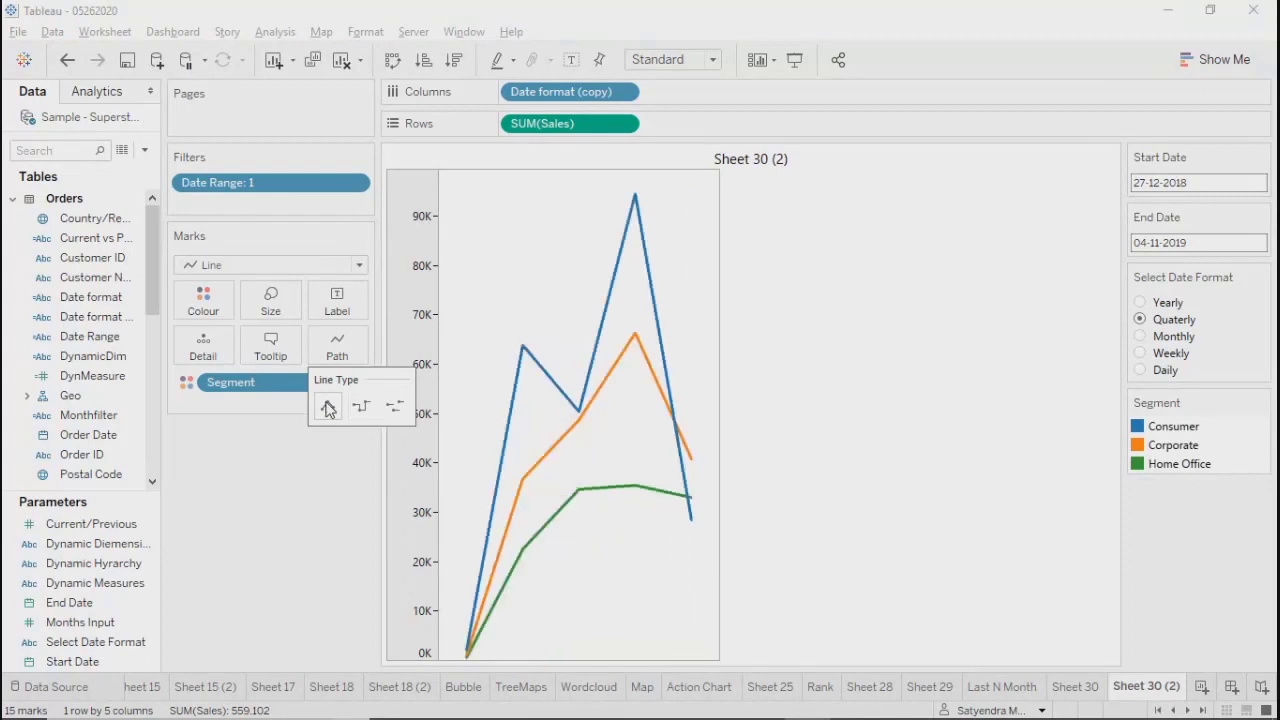
Step: Compare the segment lines across the Monthly, Weekly, Yearly and Quaterly date formats, ending on Monthly
click(1158, 340)
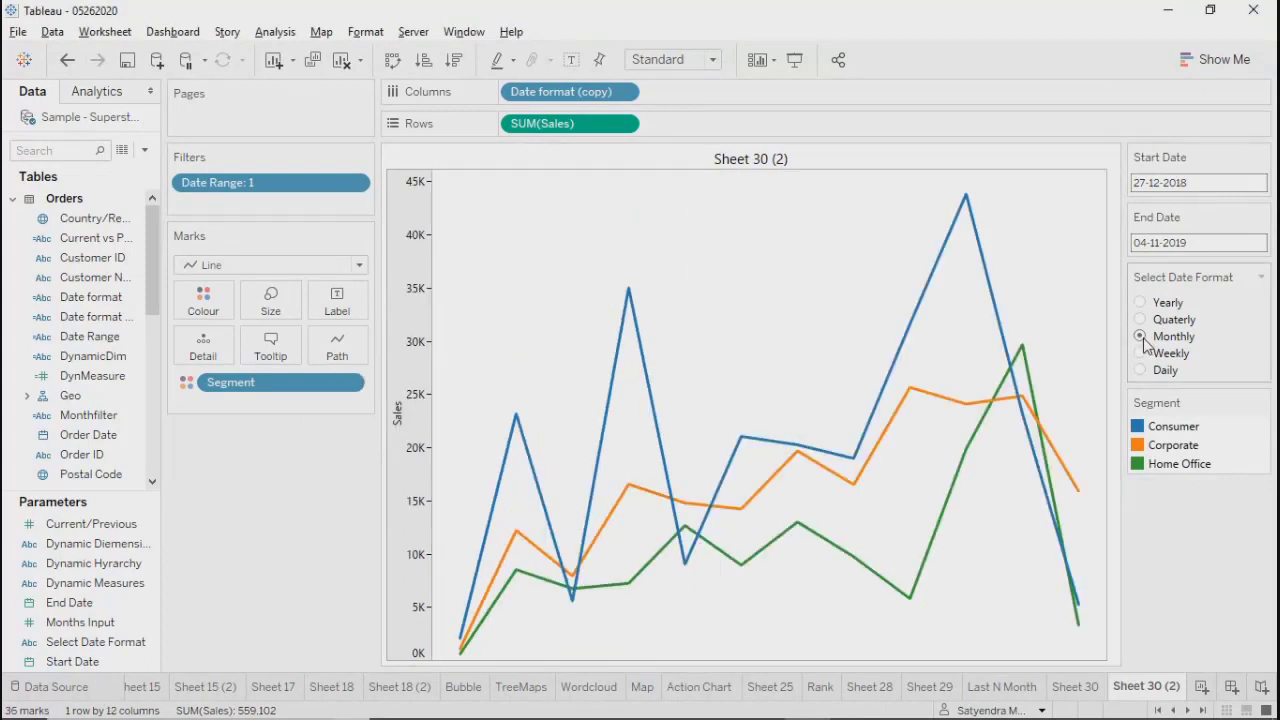
click(1145, 356)
click(1142, 372)
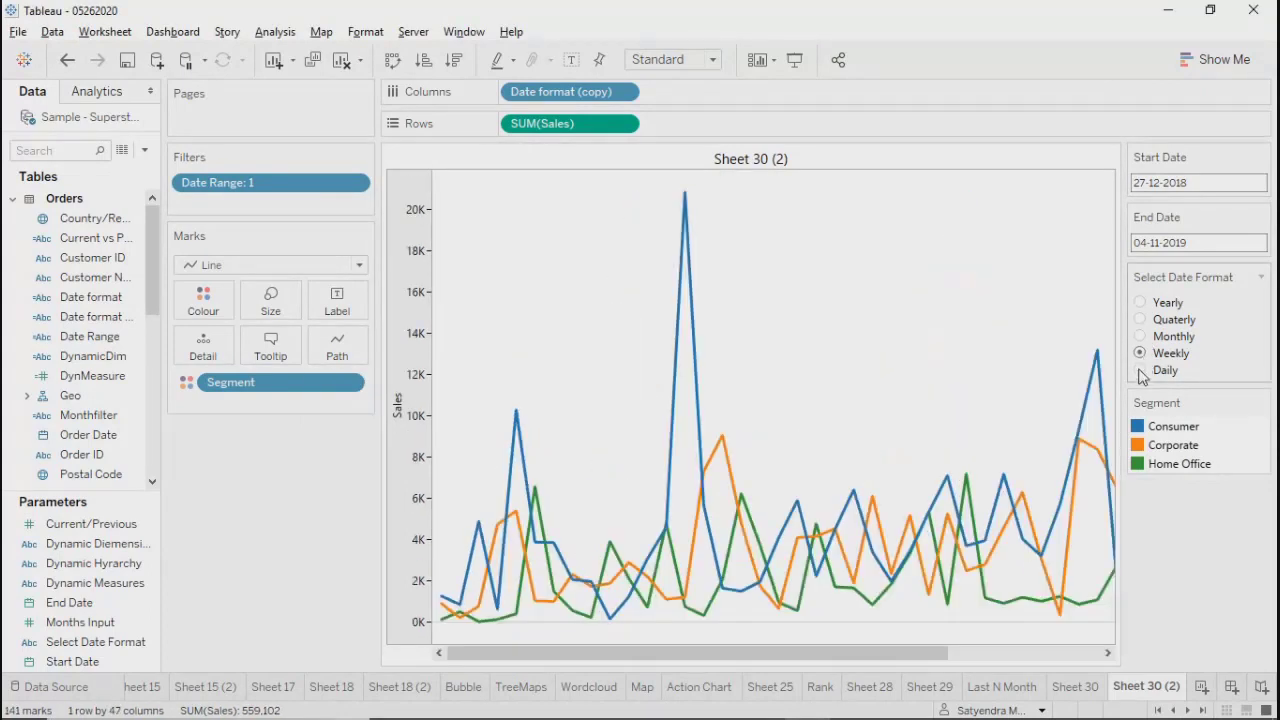
click(1140, 303)
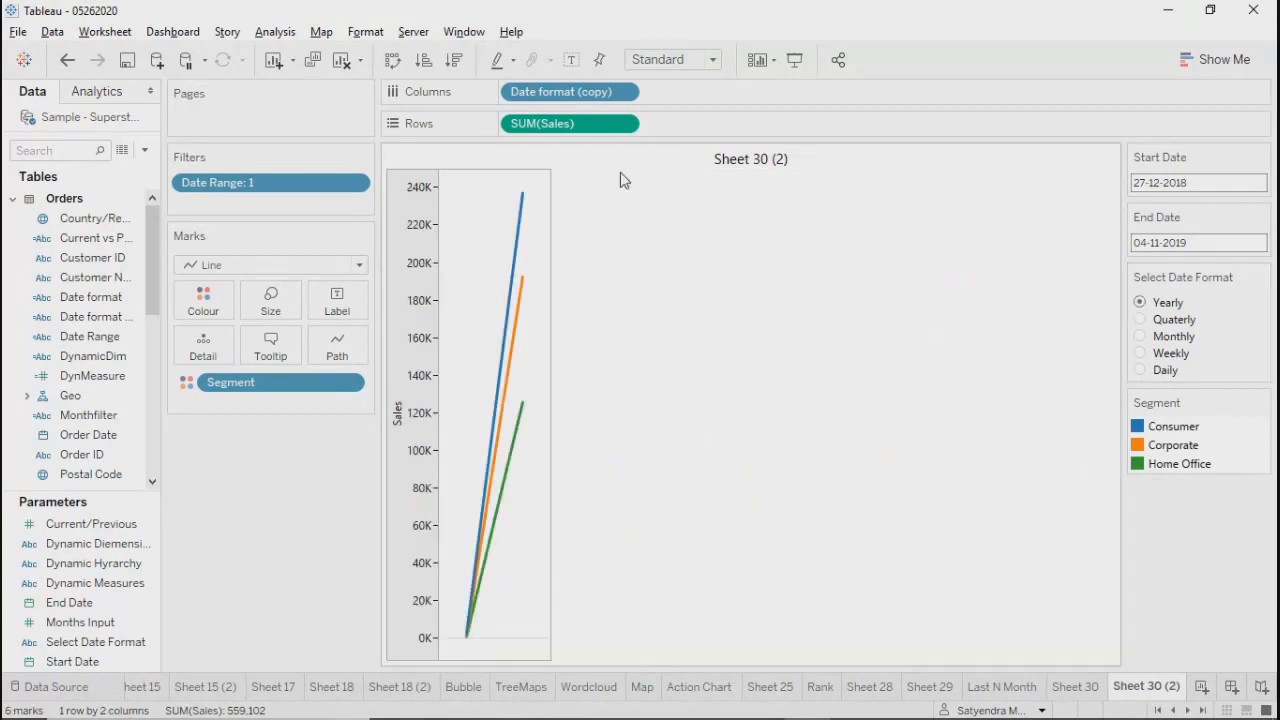
click(1142, 320)
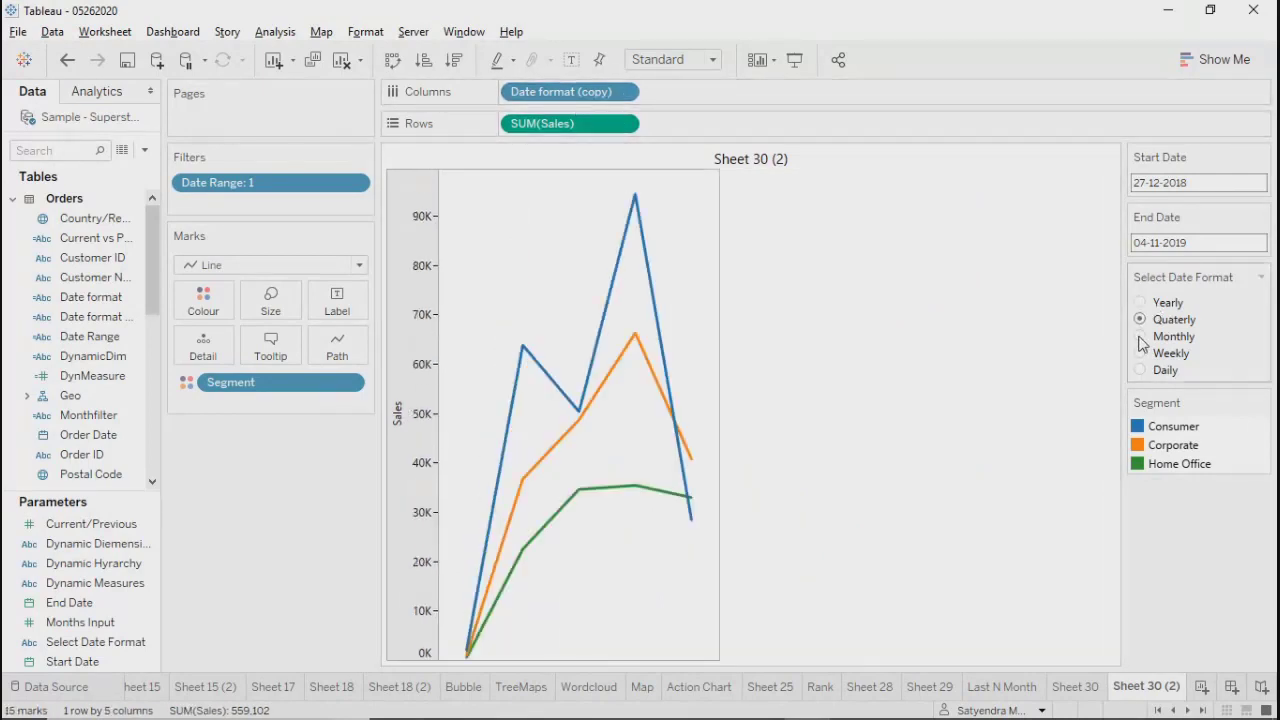
click(1141, 337)
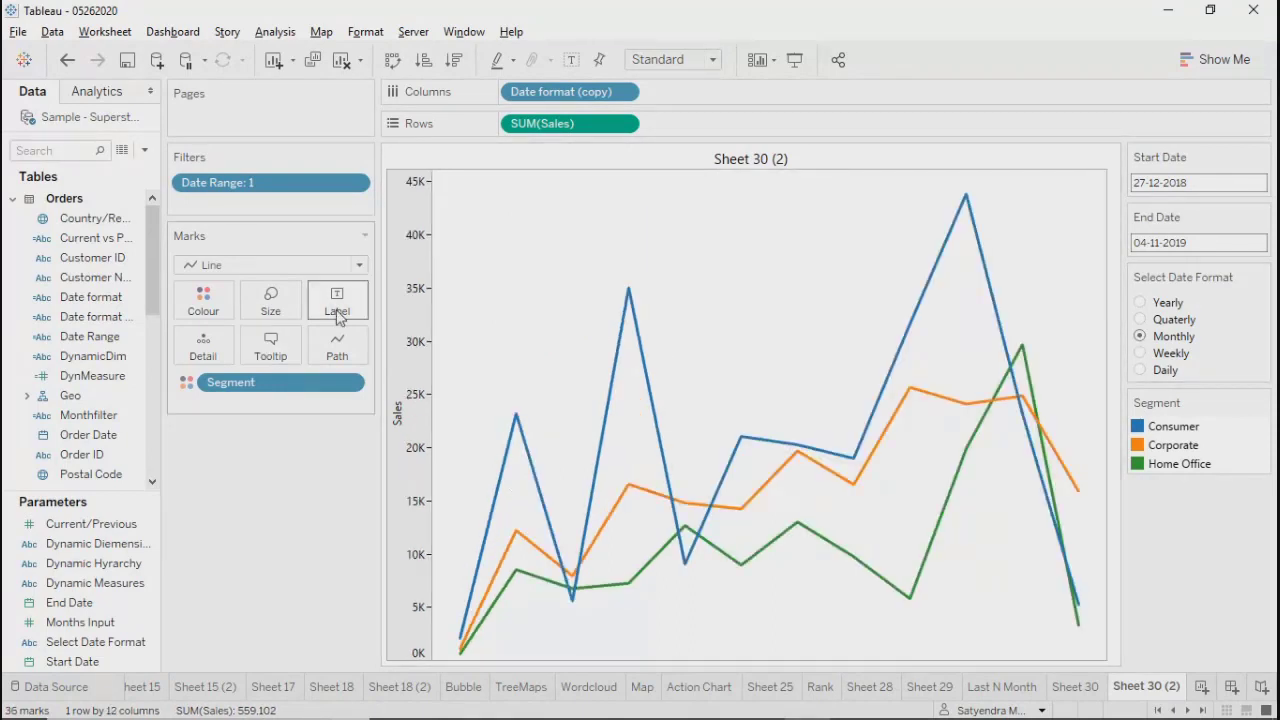
Step: Show mark labels with the sales values on the segment lines
click(337, 316)
click(368, 343)
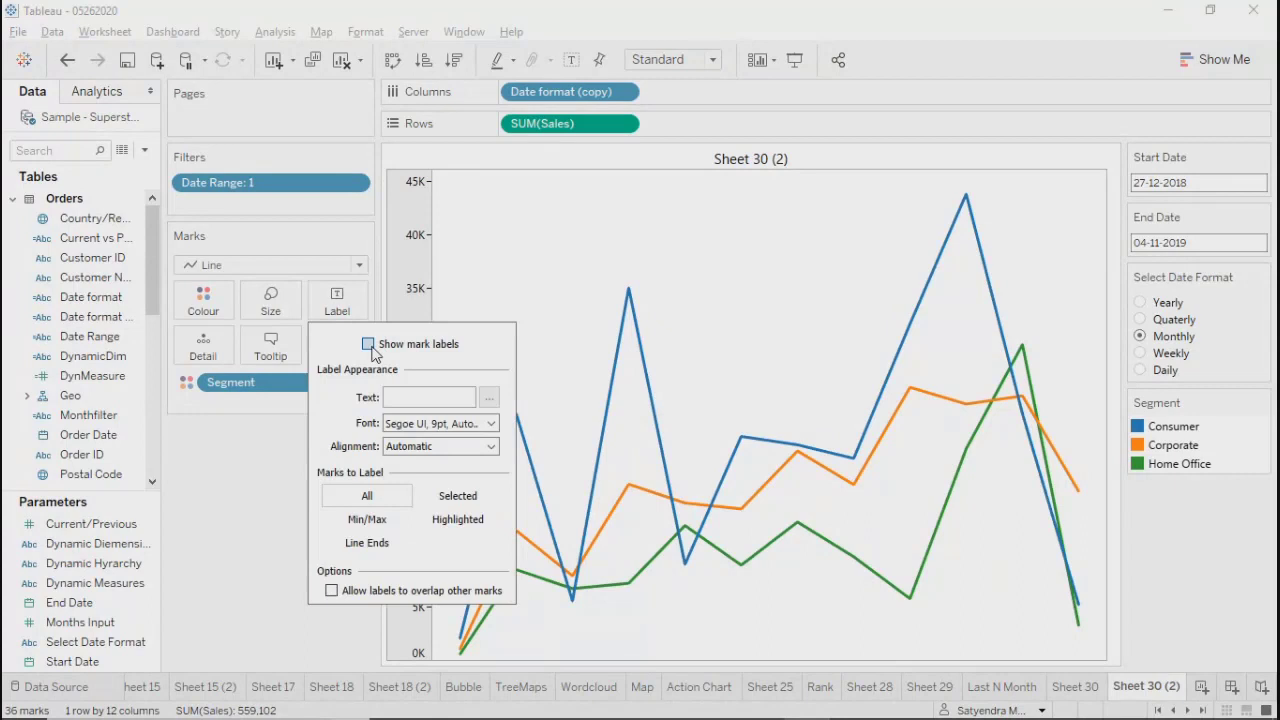
click(229, 510)
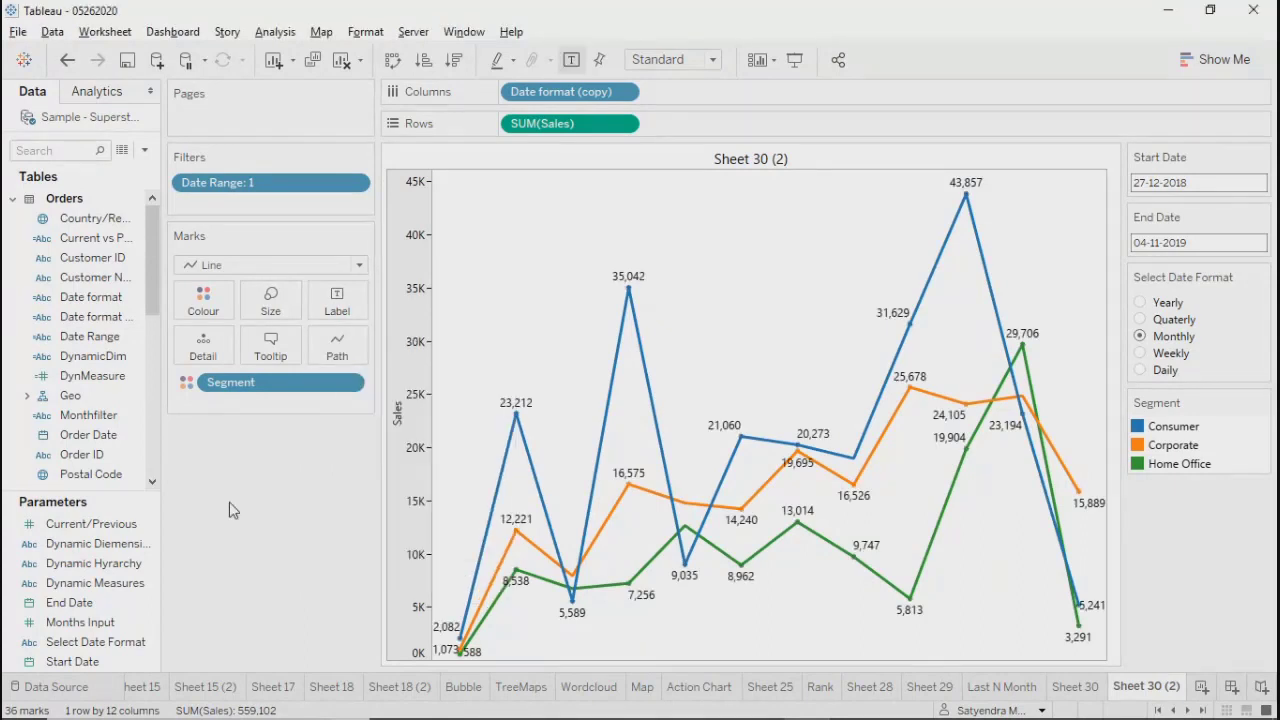
Step: Set the Start Date parameter to 05-12-2018
click(1199, 183)
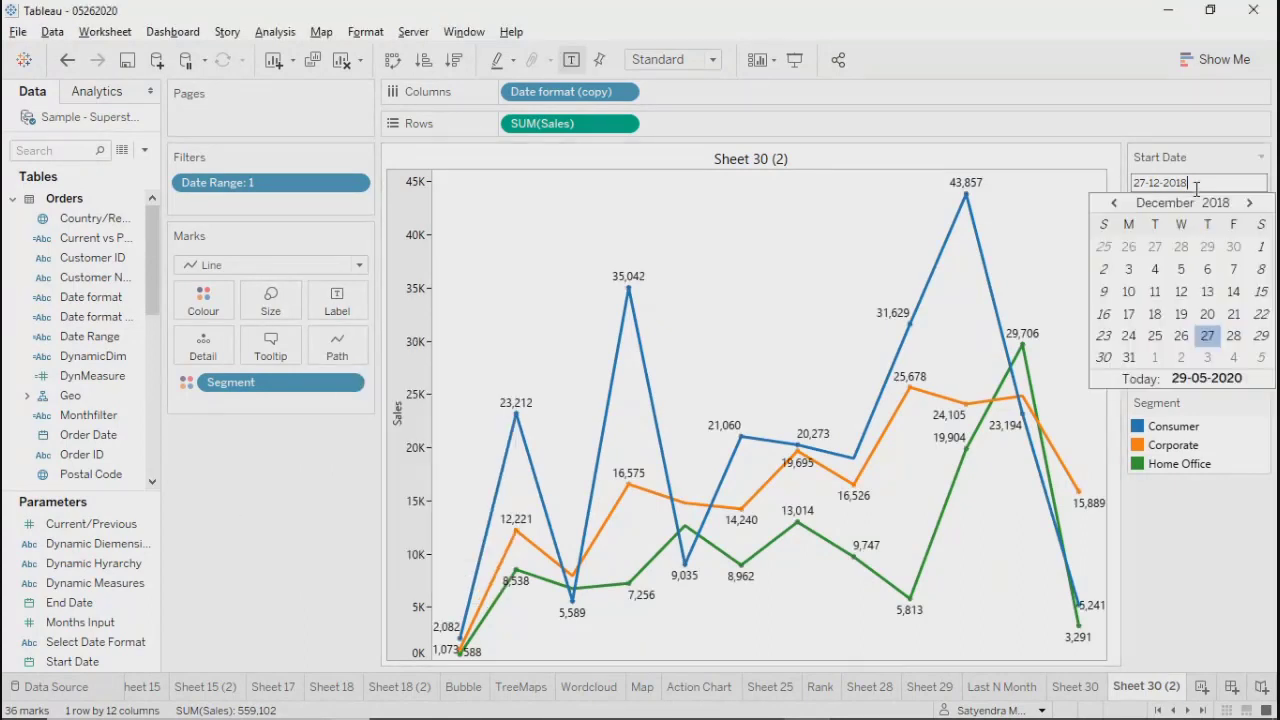
click(1181, 269)
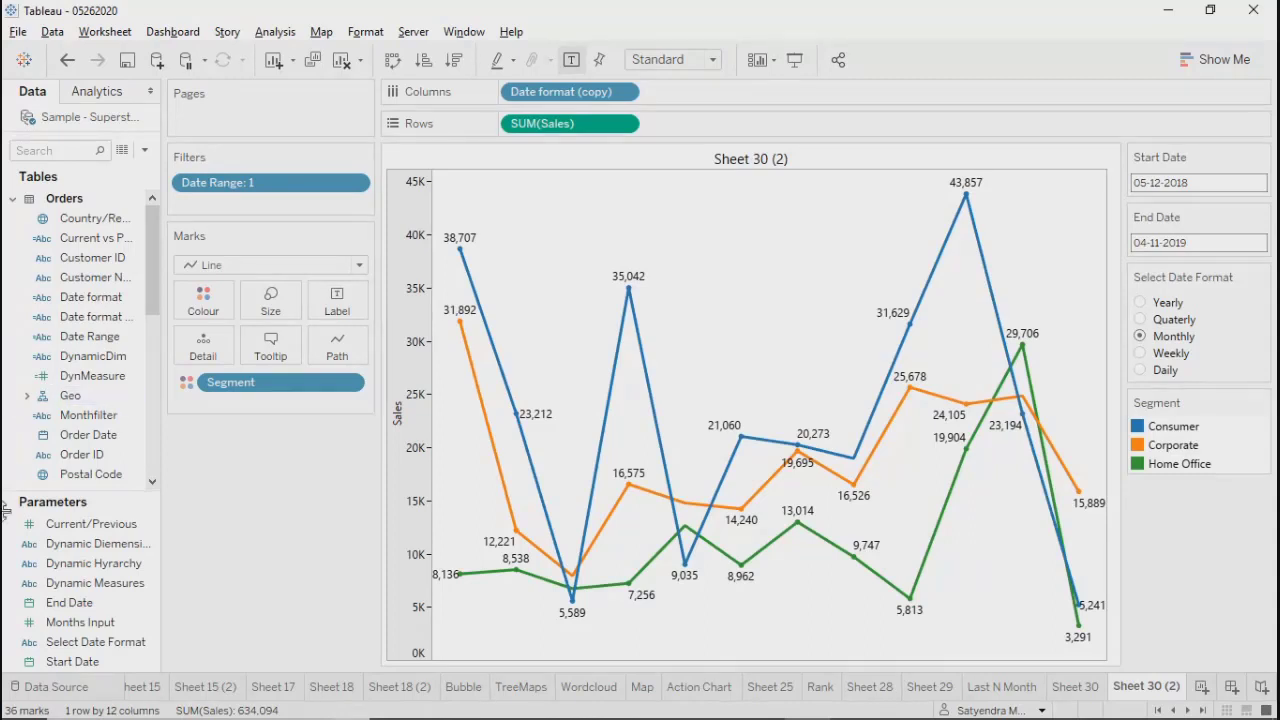
Step: Review the DATENAME month expression in the Date format calculation, leaving the formula as it is
drag(163, 398, 231, 393)
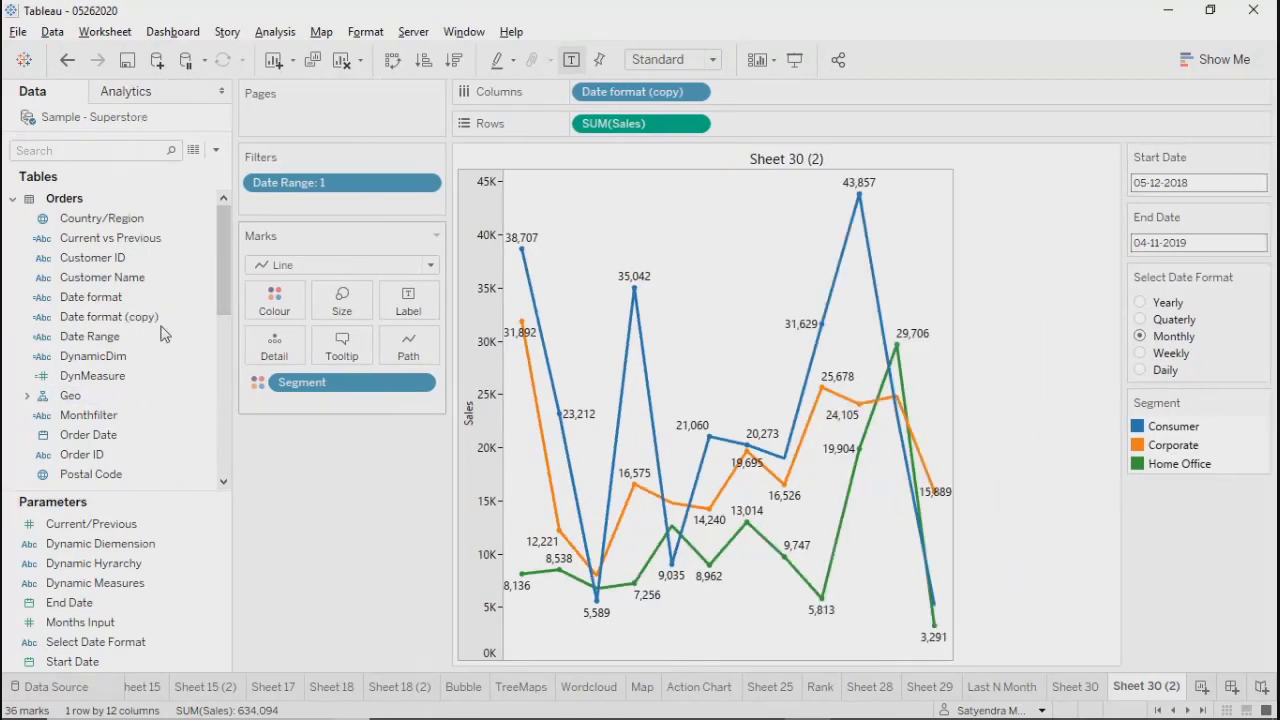
right_click(109, 297)
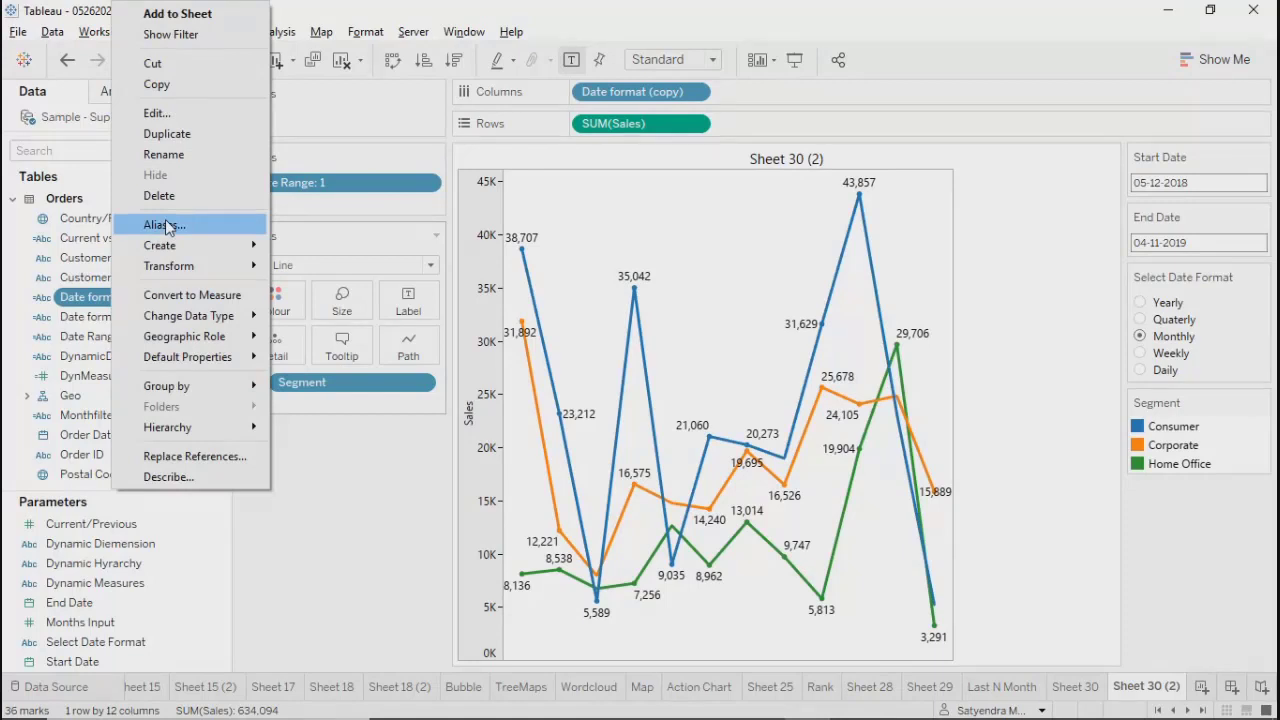
click(157, 113)
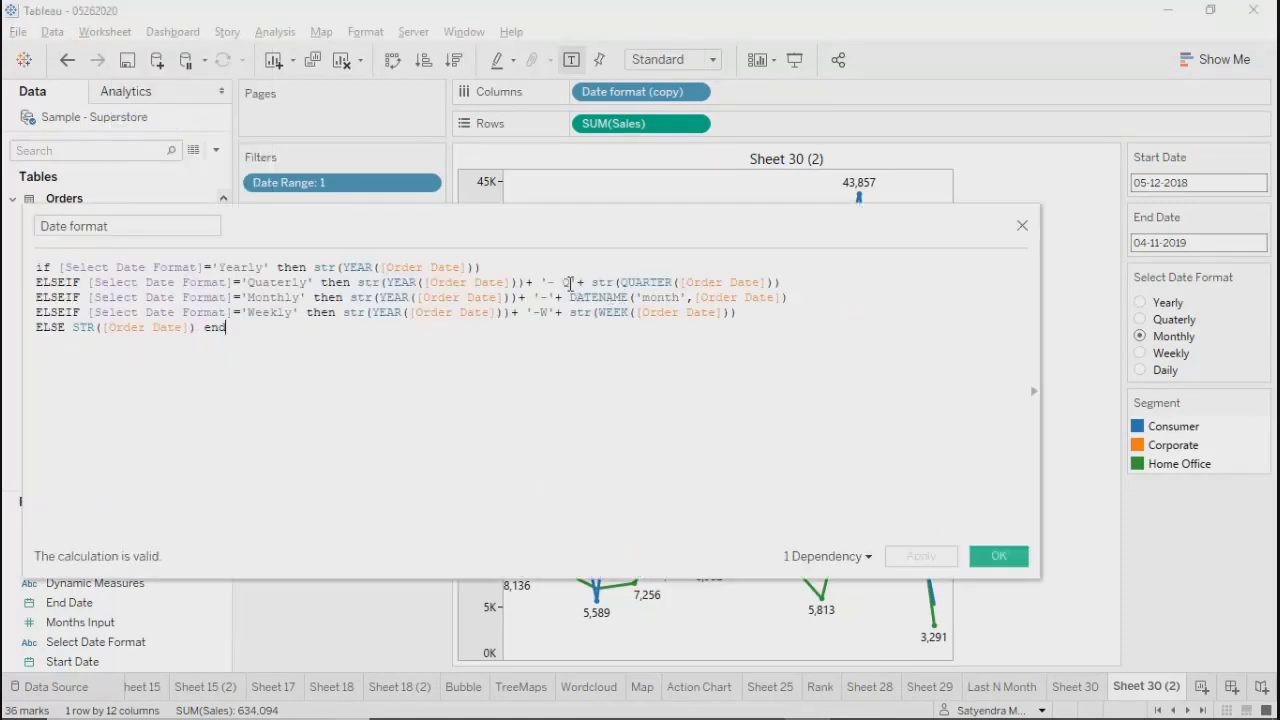
drag(575, 297, 797, 297)
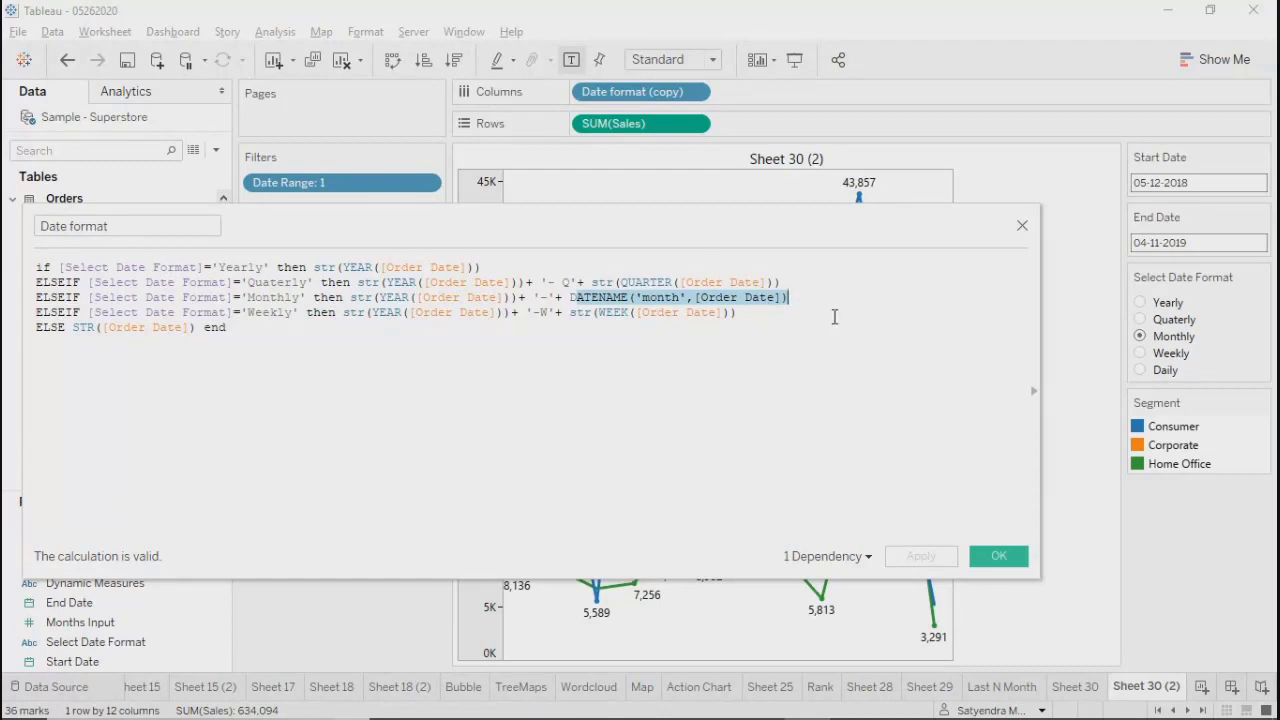
click(1022, 225)
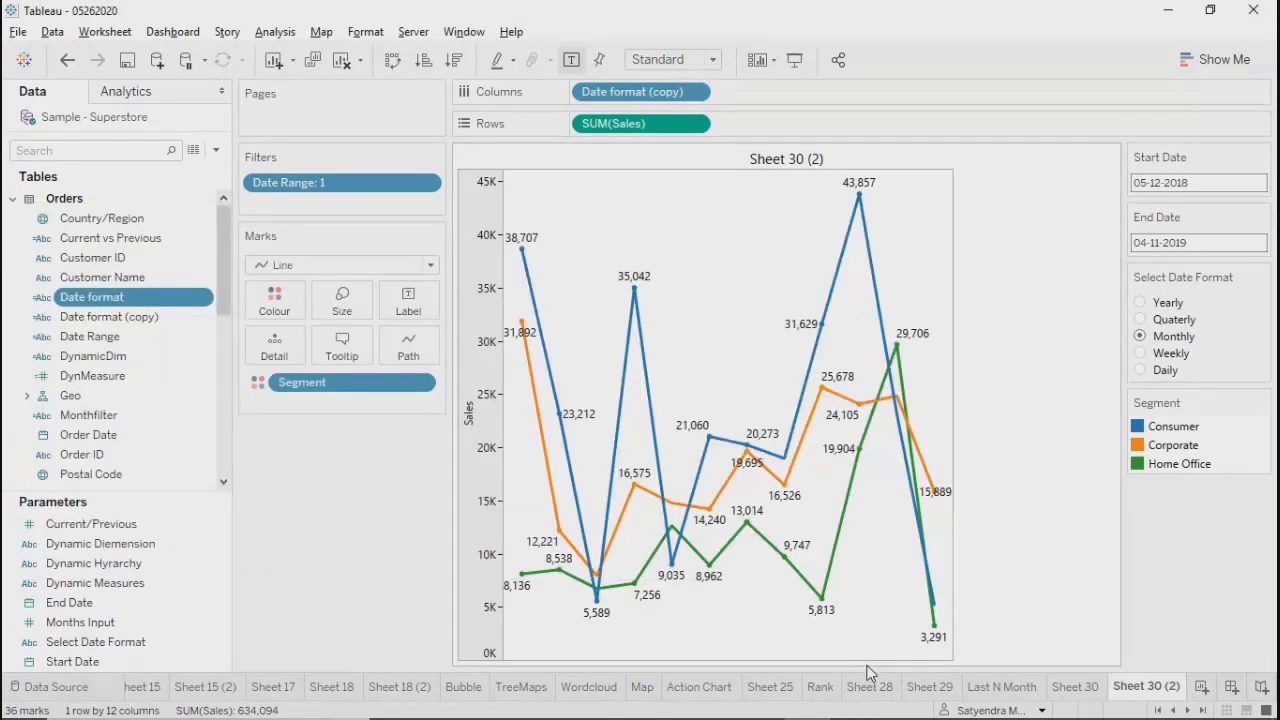
Step: Fit the segment line chart to the entire view and narrow the side panes to give it more width
click(700, 59)
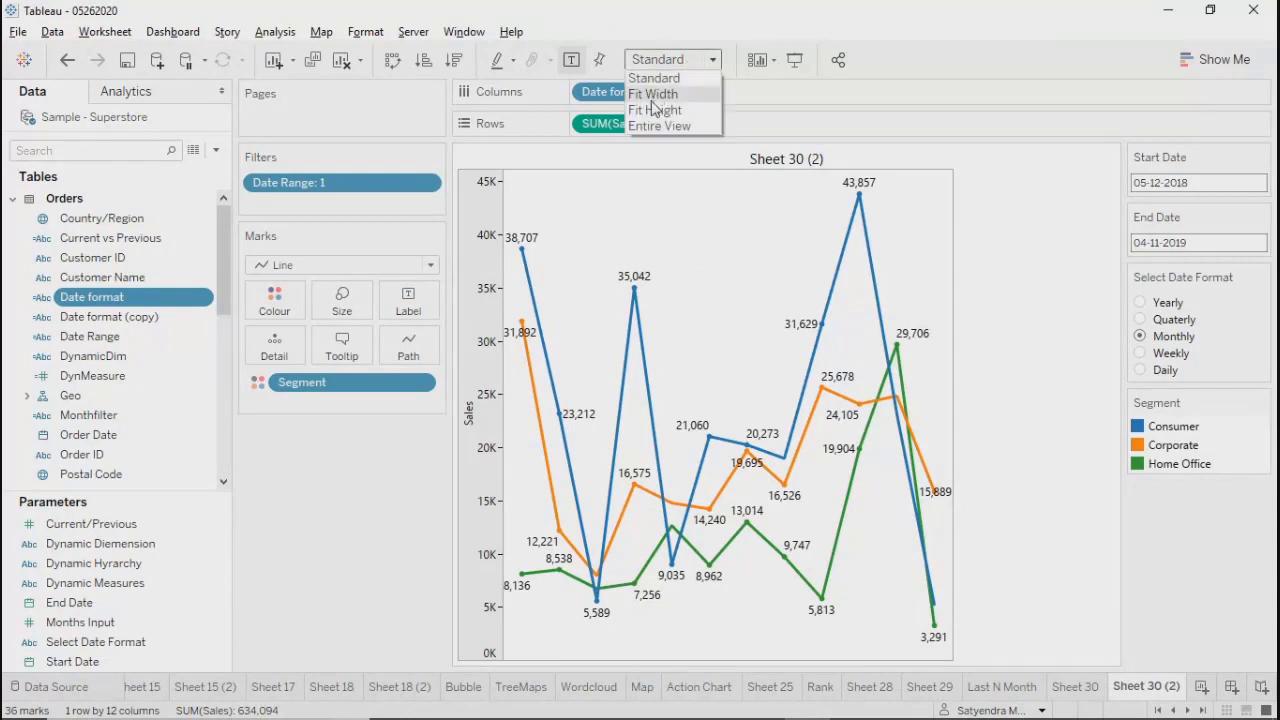
click(658, 126)
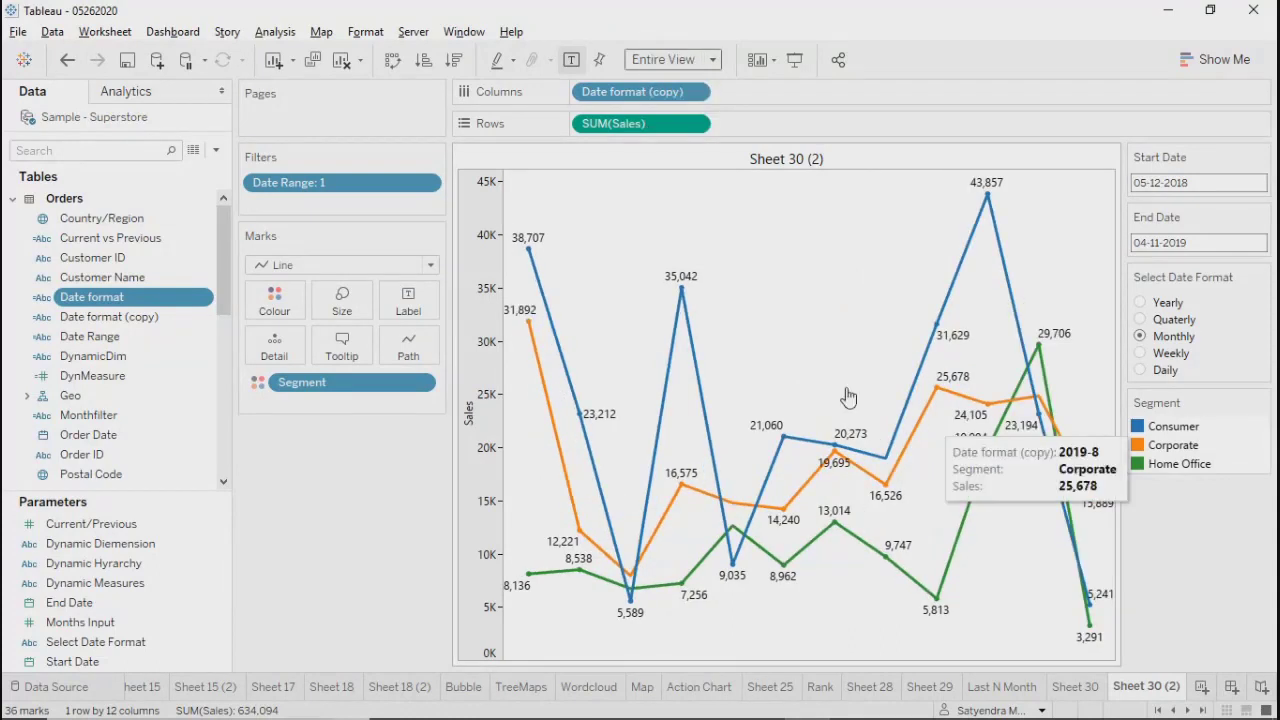
drag(233, 478, 179, 478)
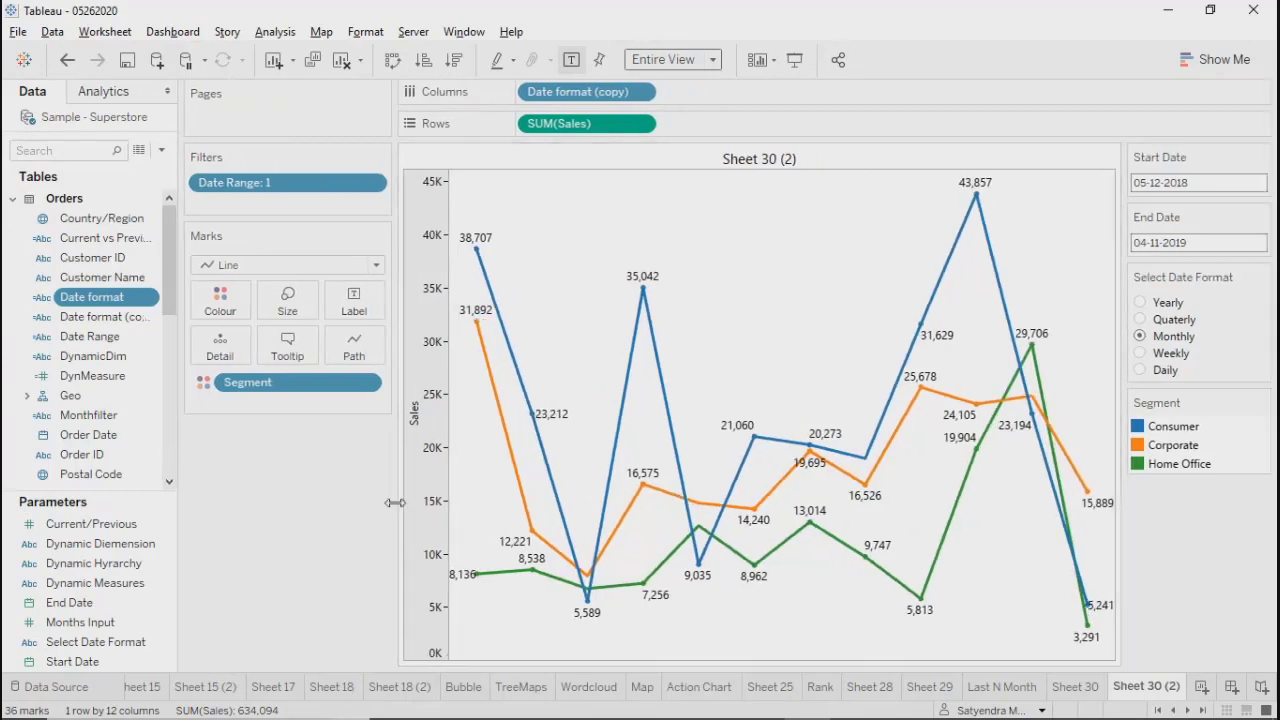
drag(398, 503, 273, 490)
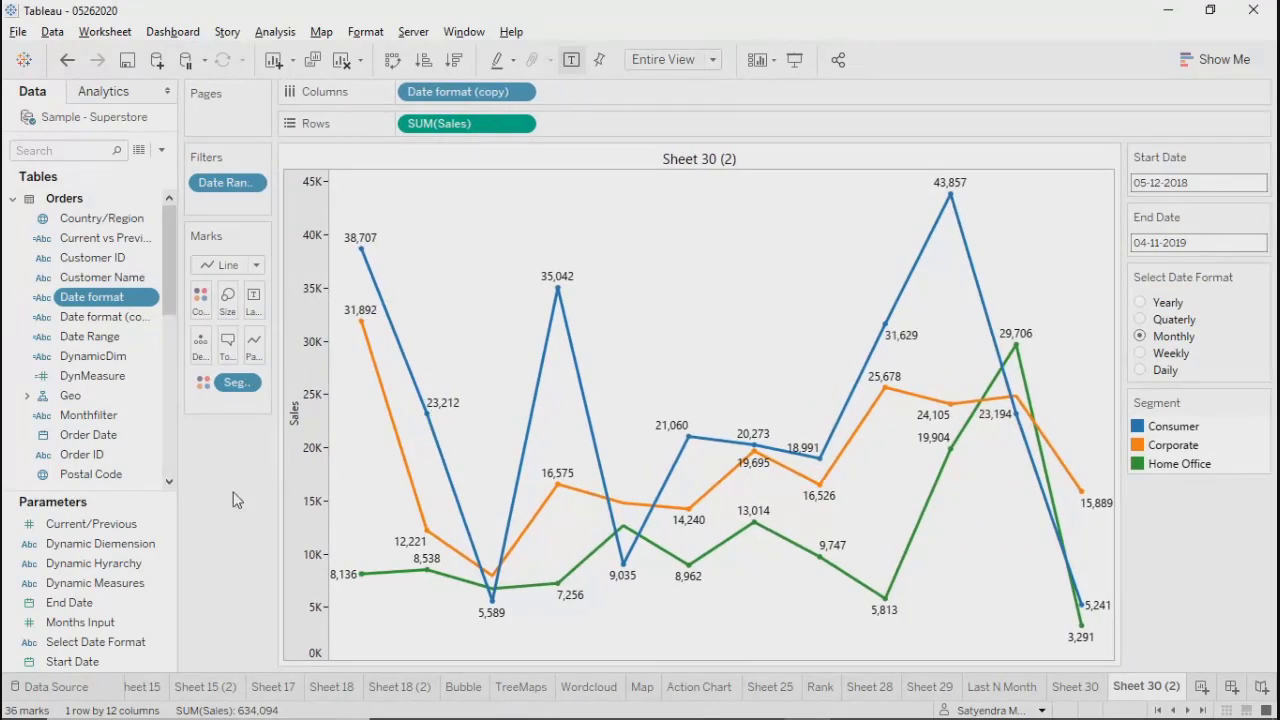
mouse_move(700, 497)
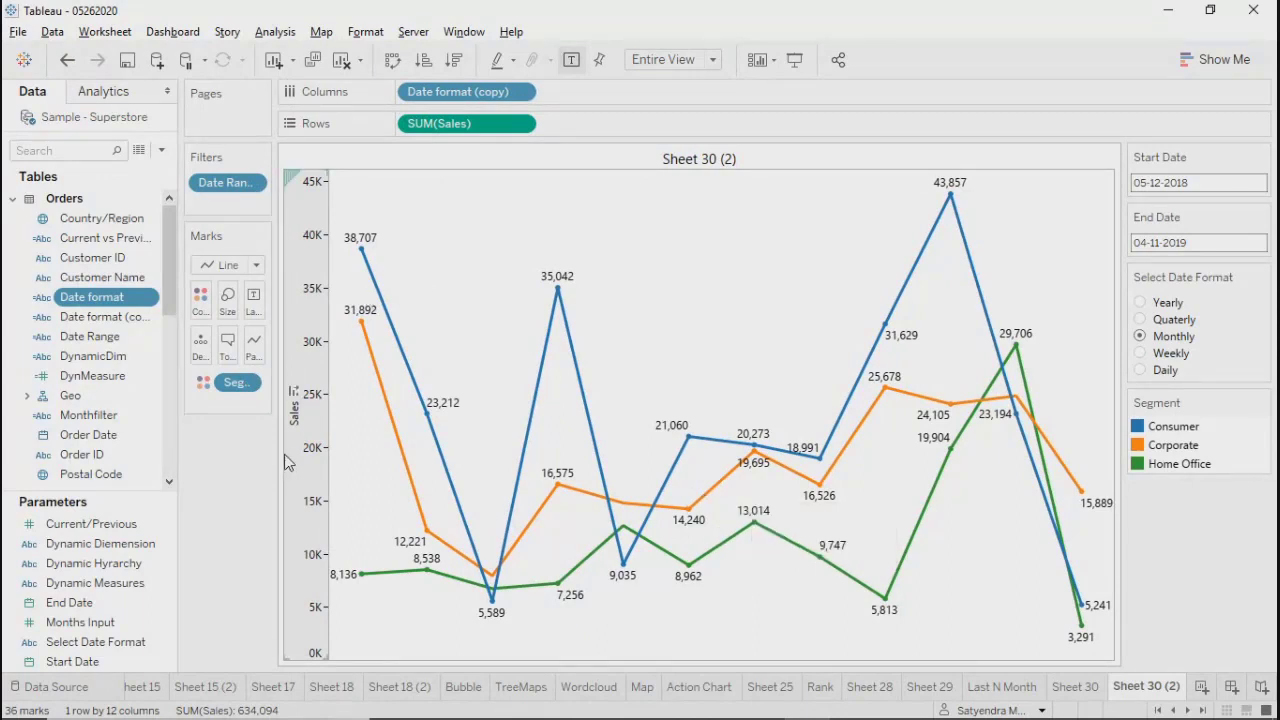
click(70, 318)
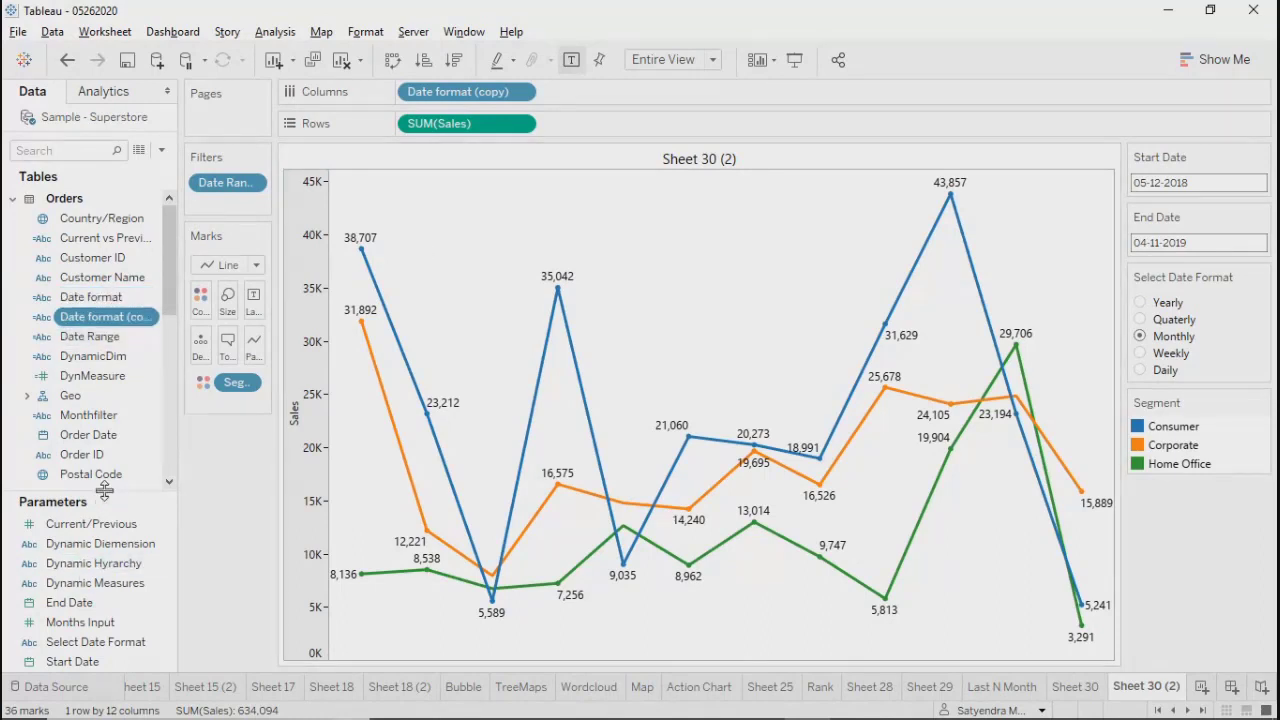
drag(100, 490, 100, 525)
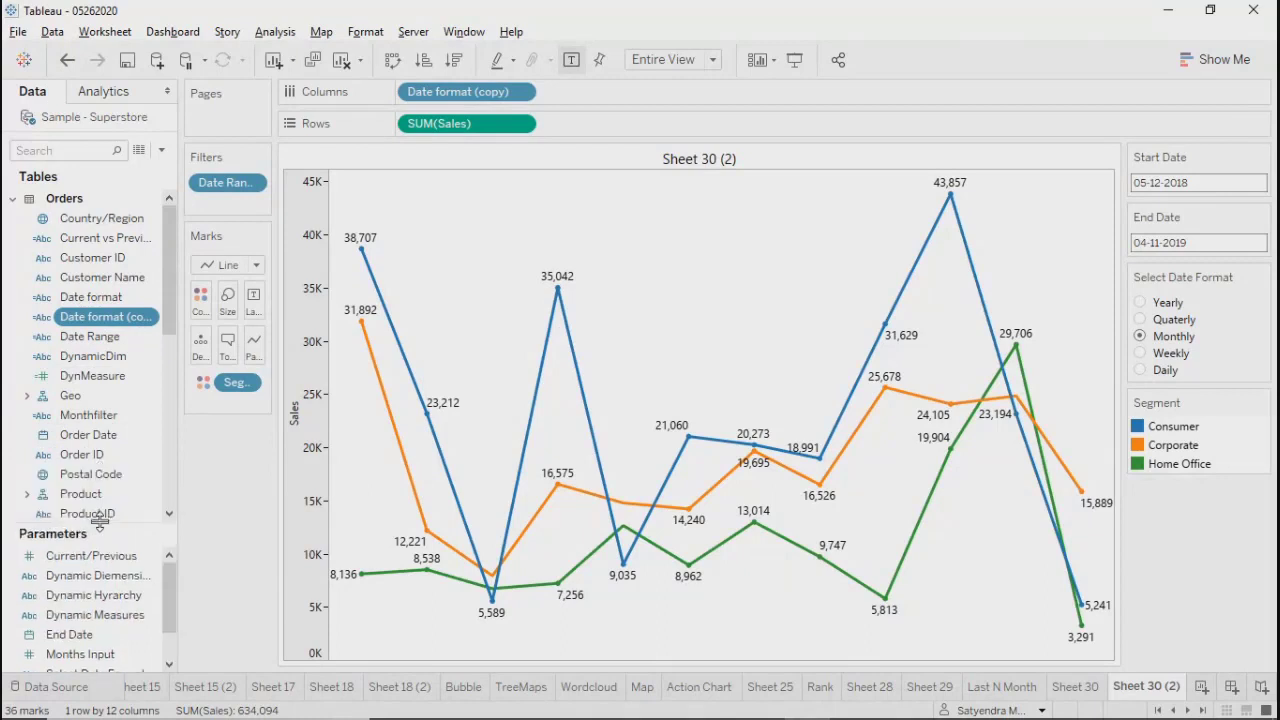
scroll(155, 460, down, 10)
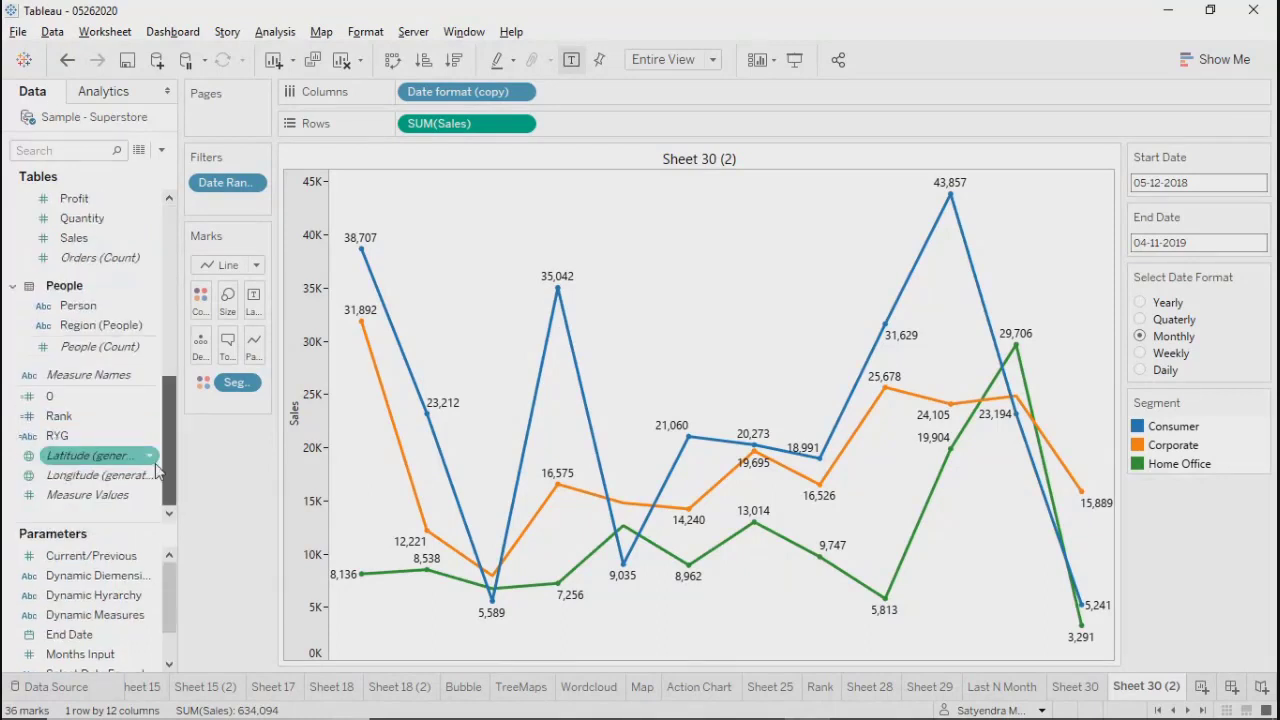
click(58, 416)
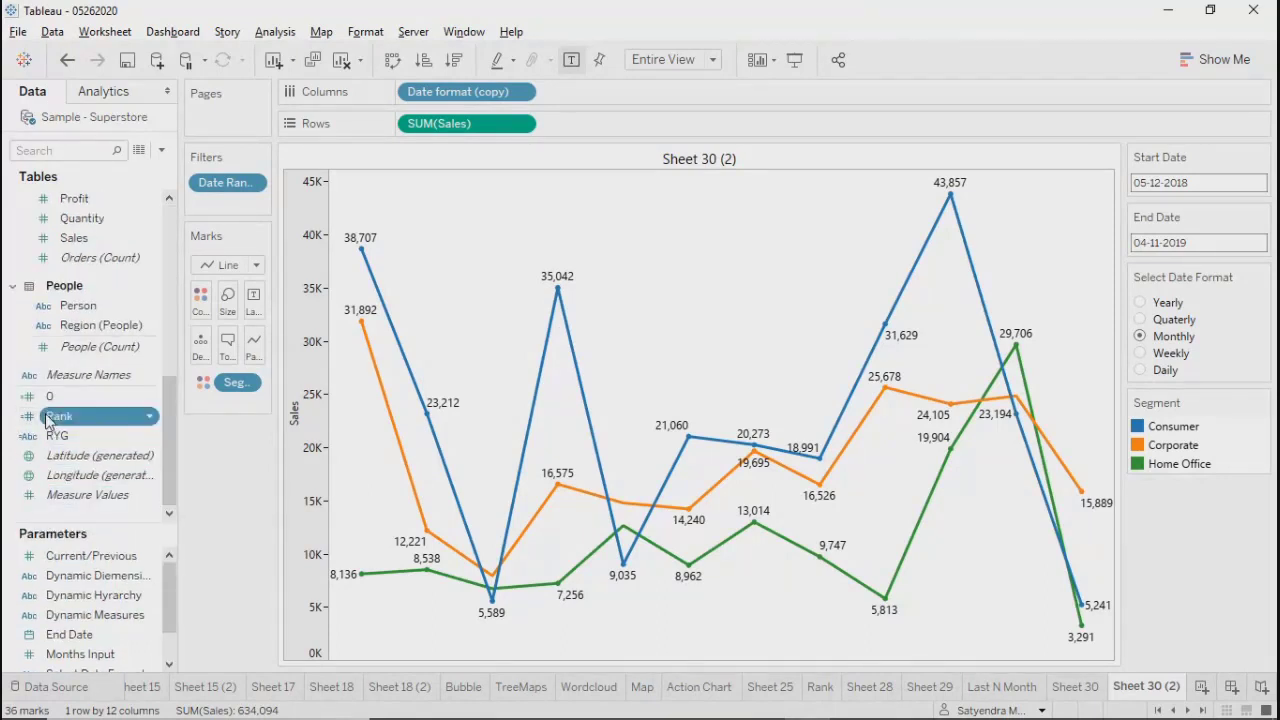
click(1214, 62)
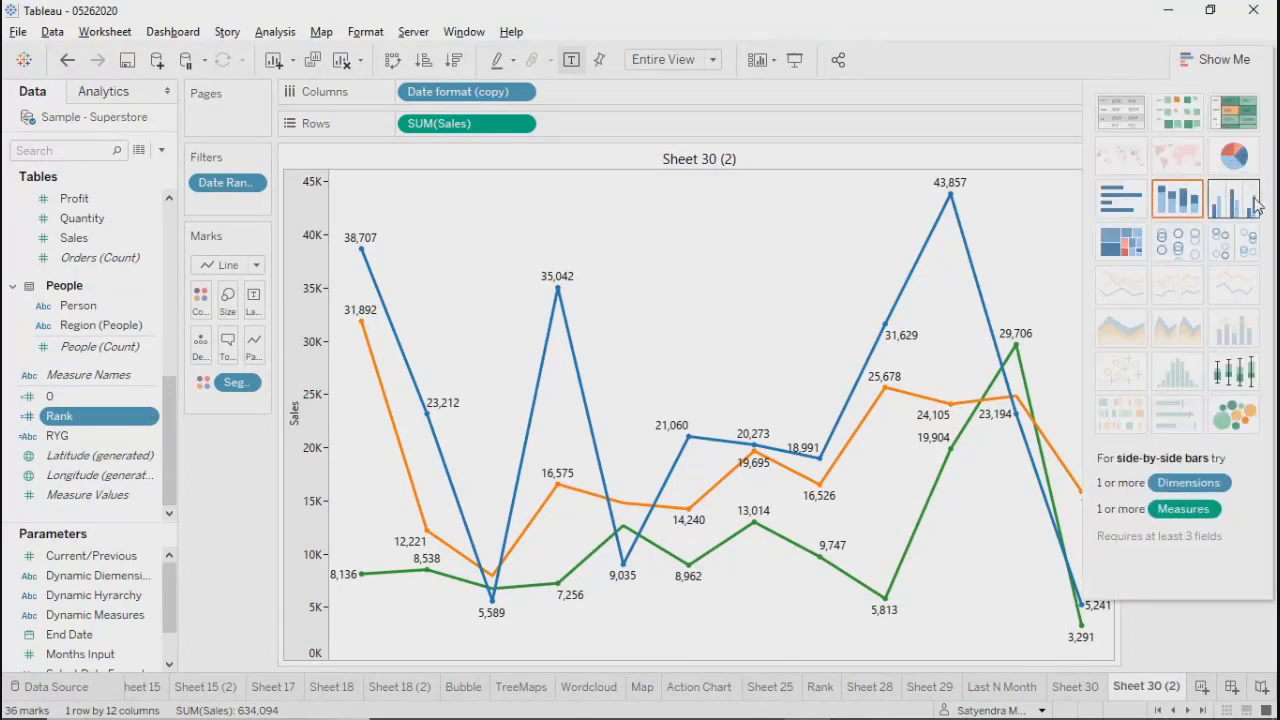
click(55, 436)
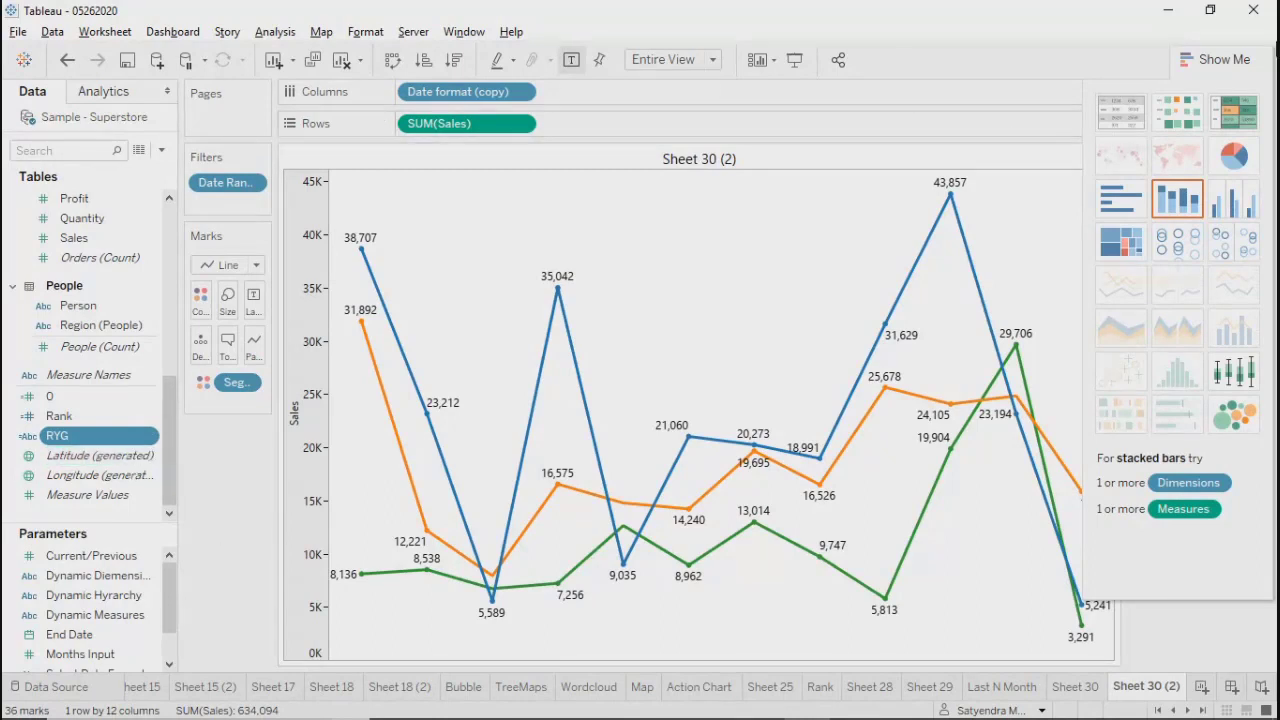
click(1212, 59)
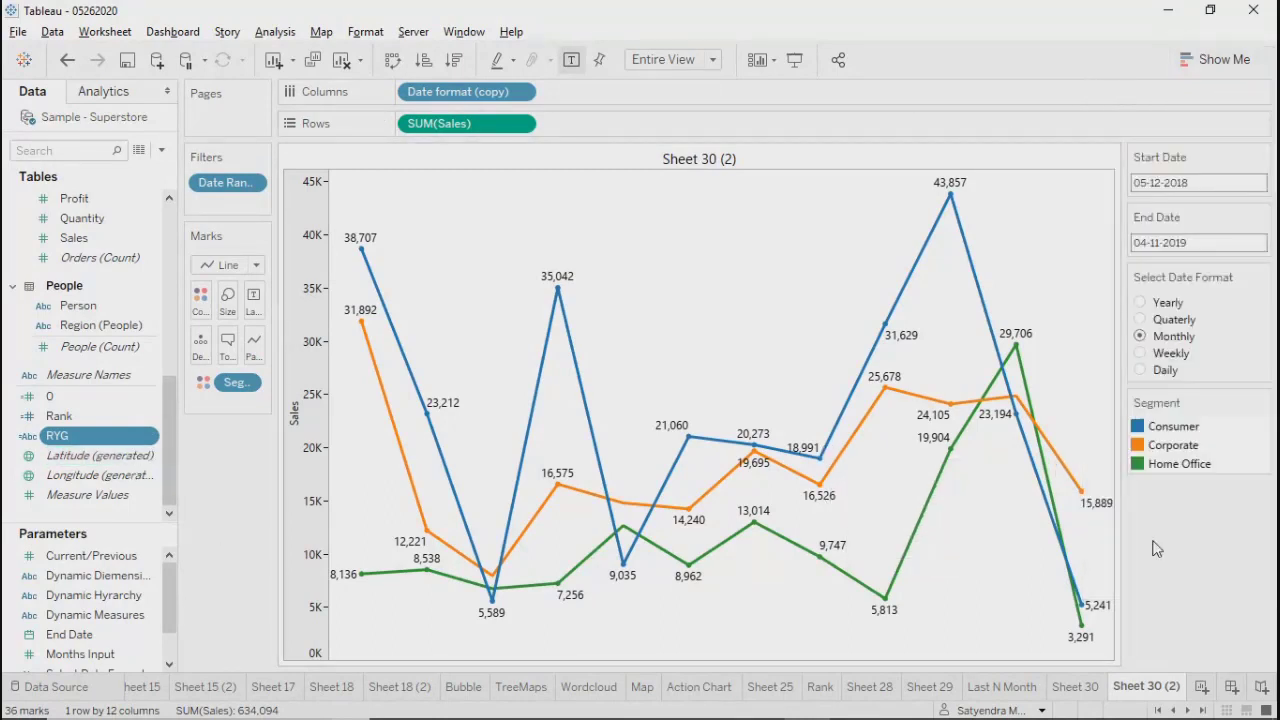
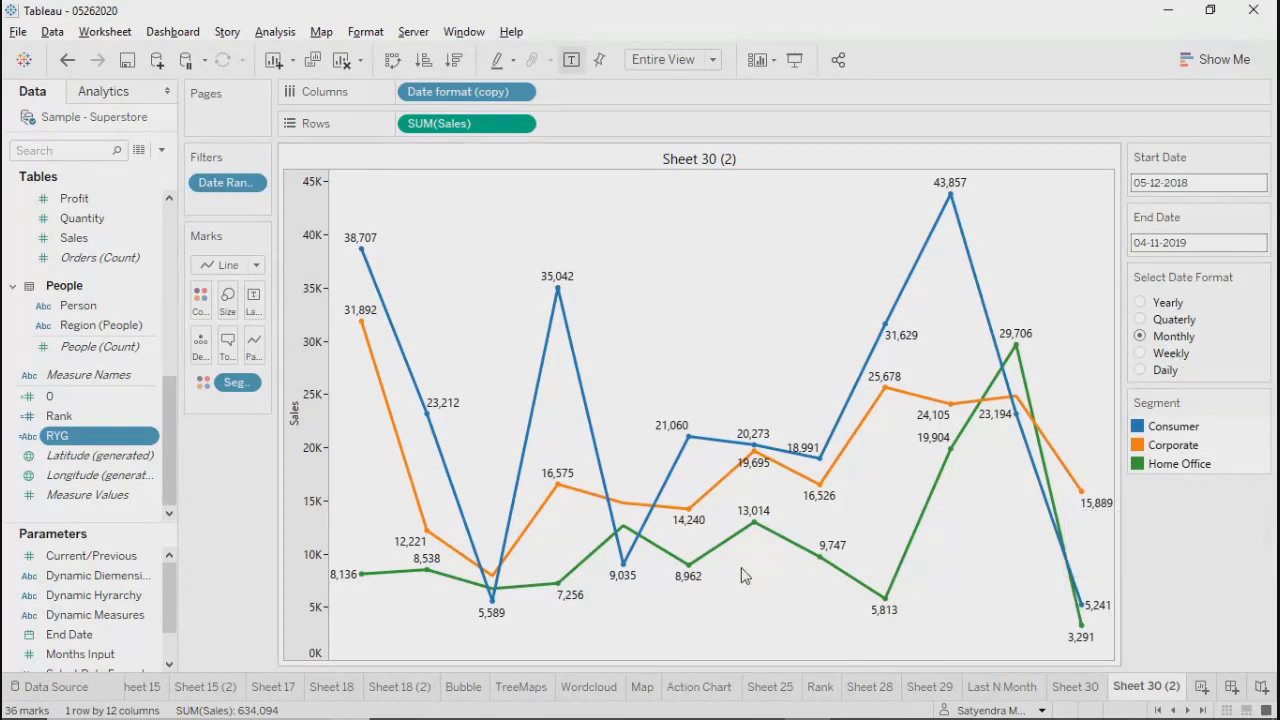
Step: Show the segment bar charts of Sheet 30 in presentation mode
click(1078, 688)
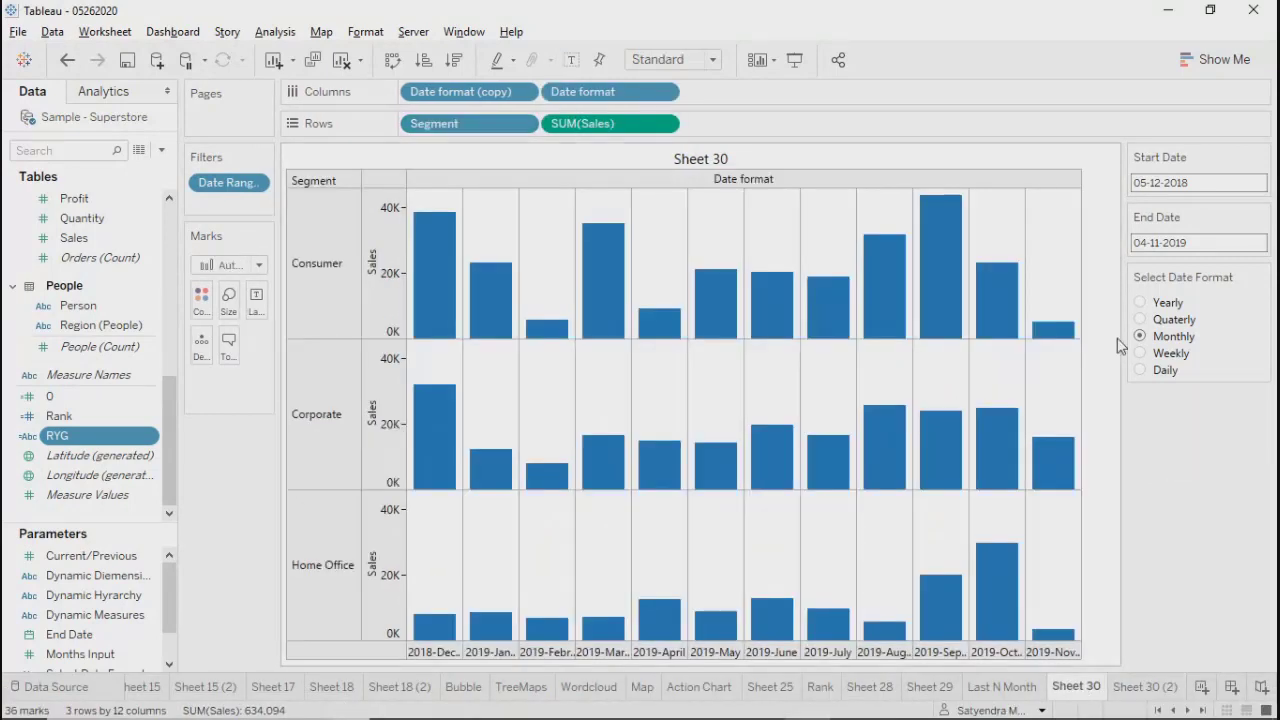
click(1202, 188)
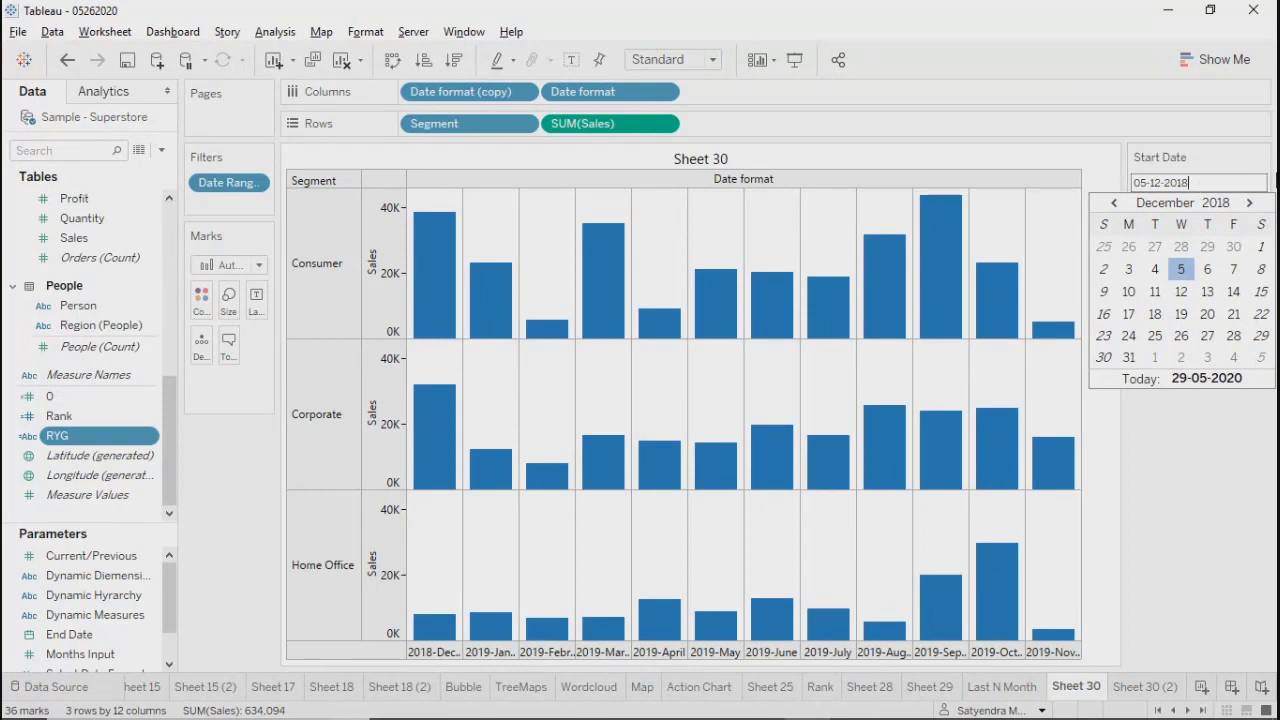
click(795, 59)
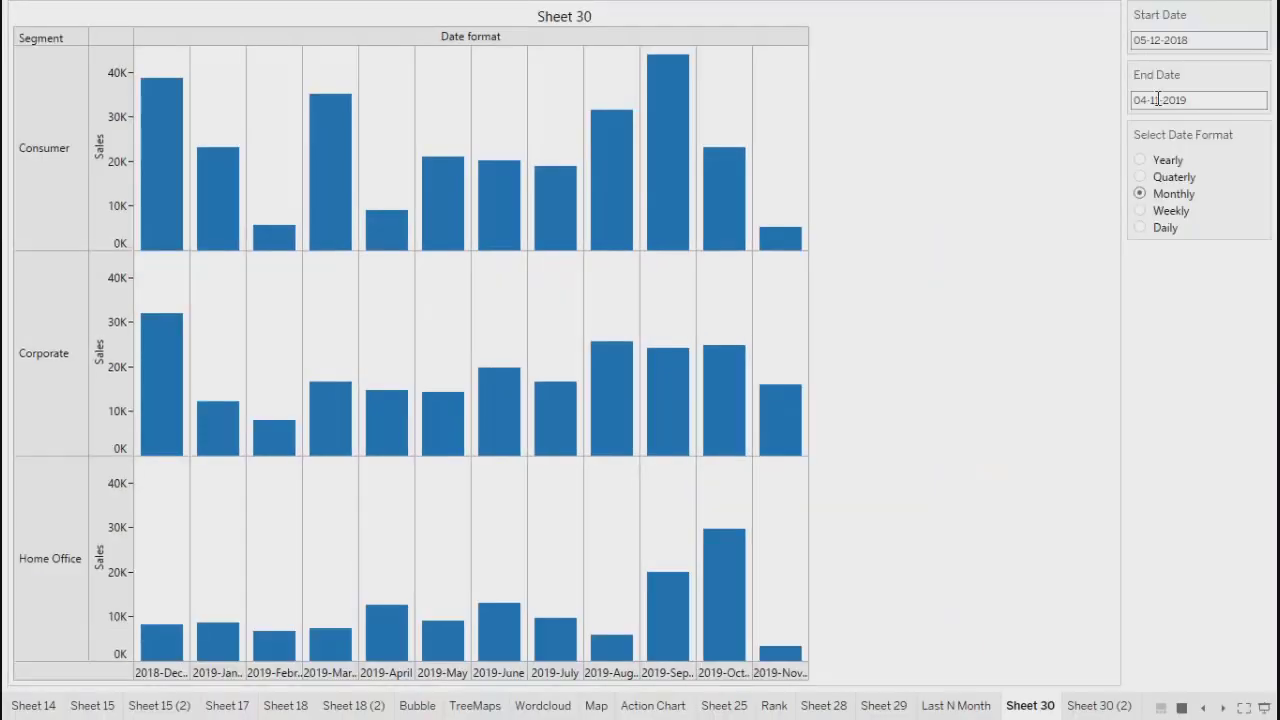
Step: Set the Start Date parameter to 29-12-2018 and the End Date parameter to 30-11-2019
click(1222, 39)
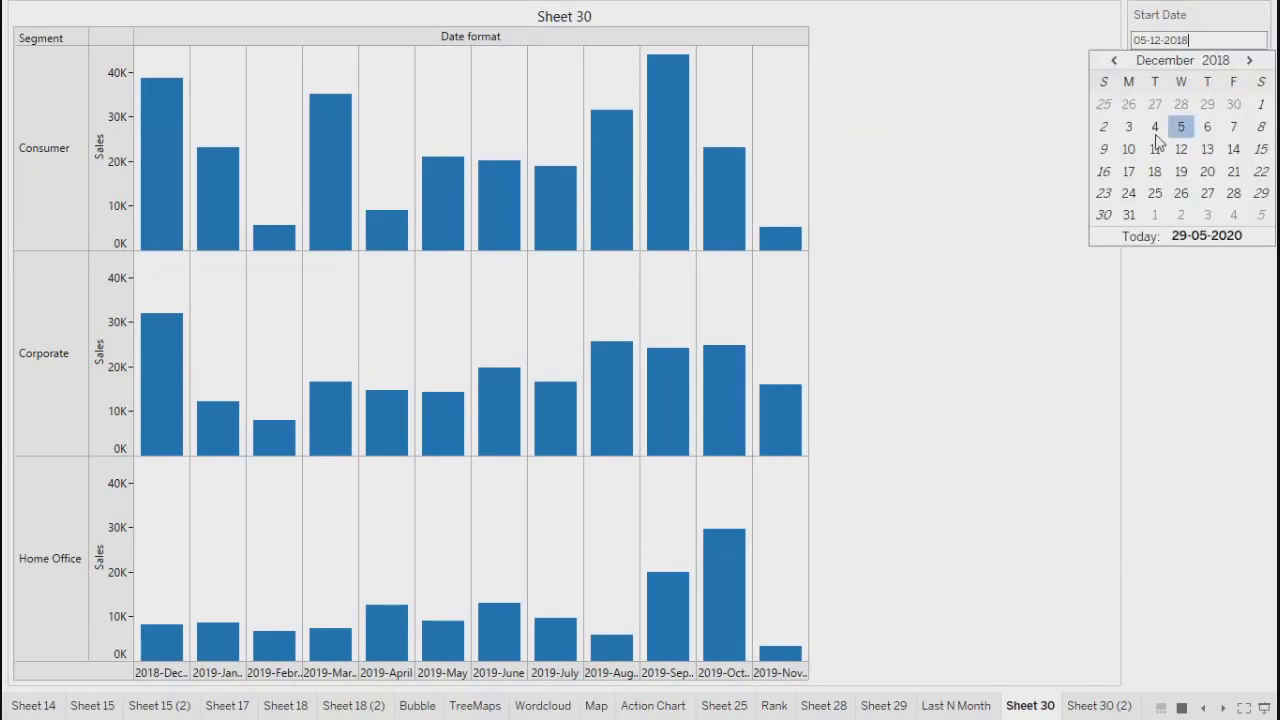
click(1259, 193)
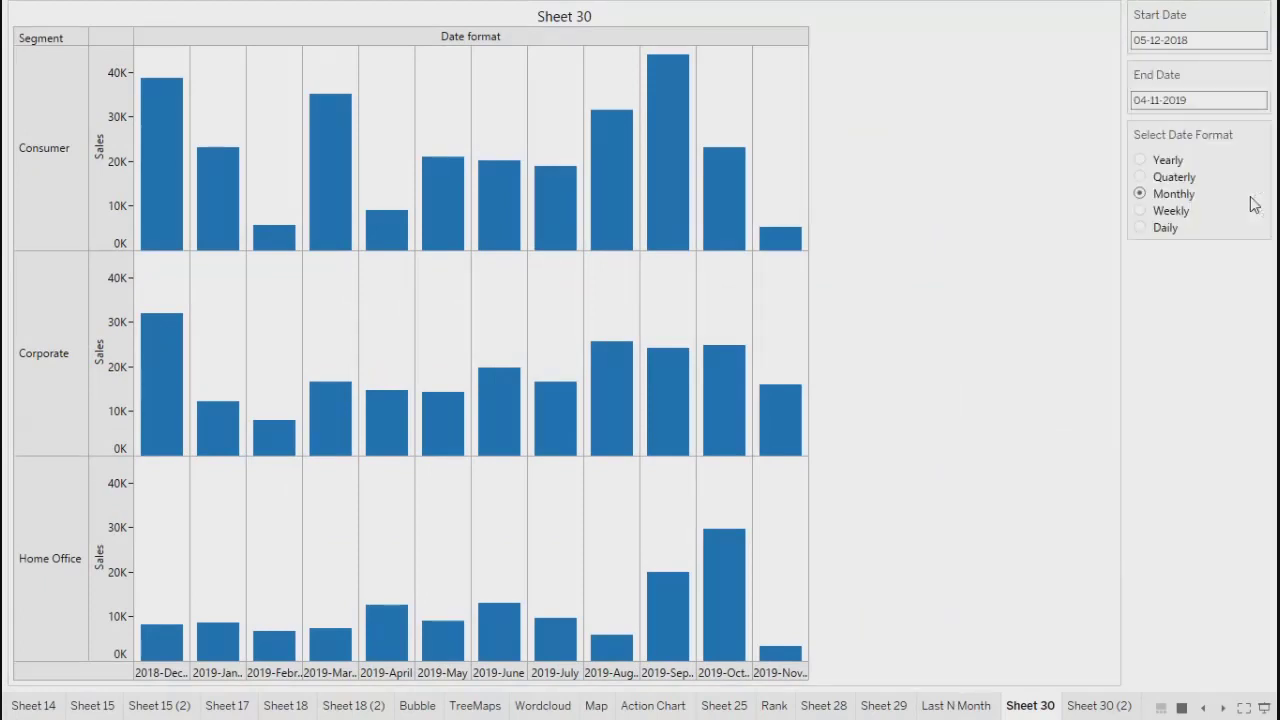
click(1221, 99)
click(1261, 253)
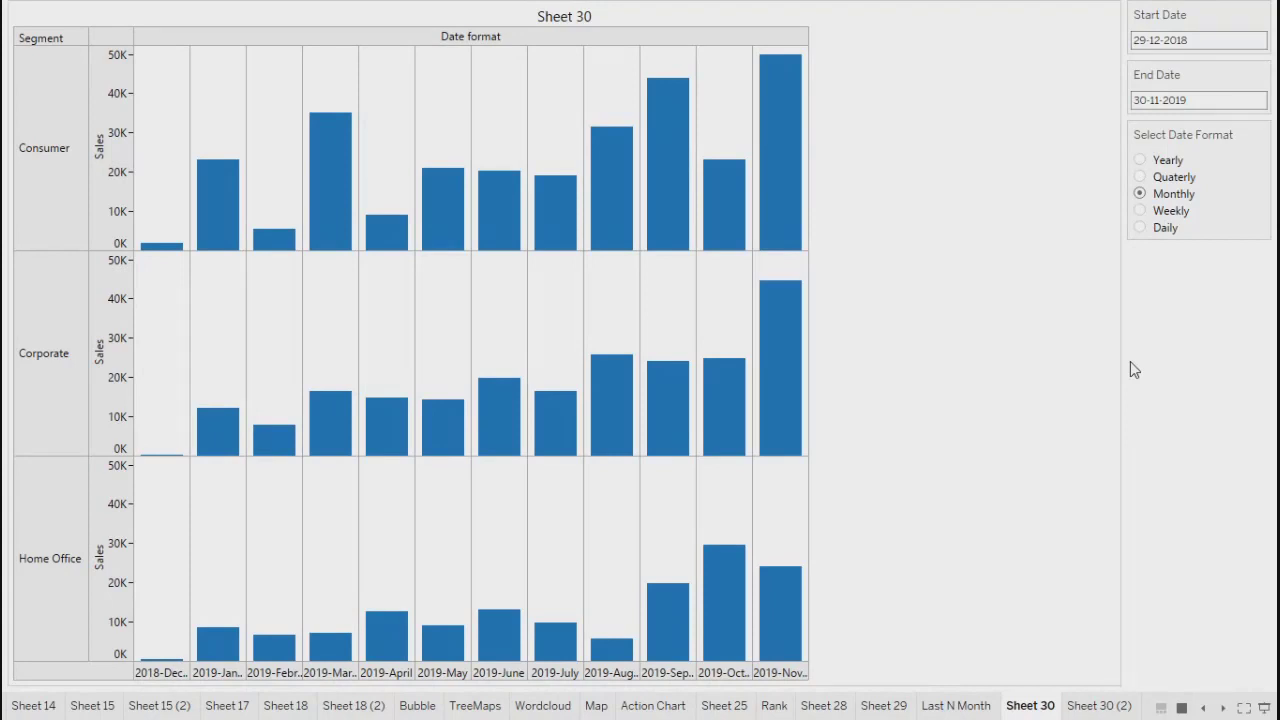
Step: Set the Start Date parameter to 28-12-2018 and the End Date parameter to 28-11-2019
click(1208, 41)
click(1232, 196)
click(1221, 101)
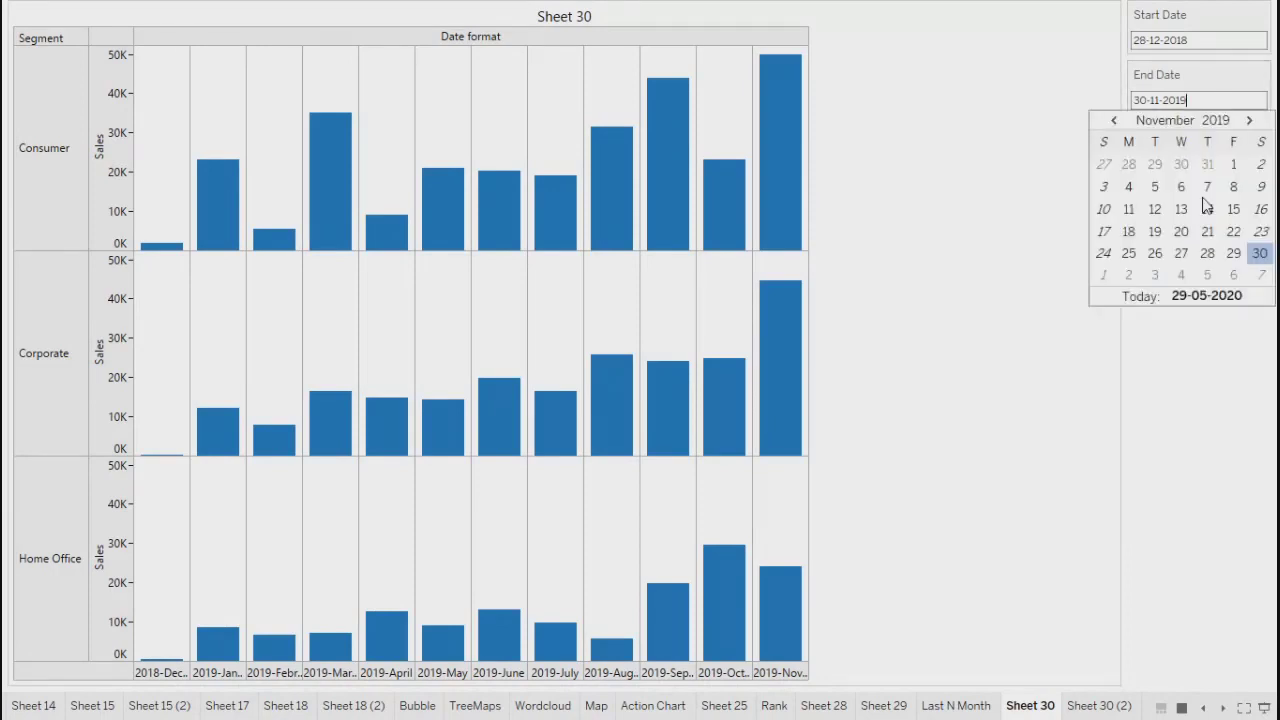
click(1207, 257)
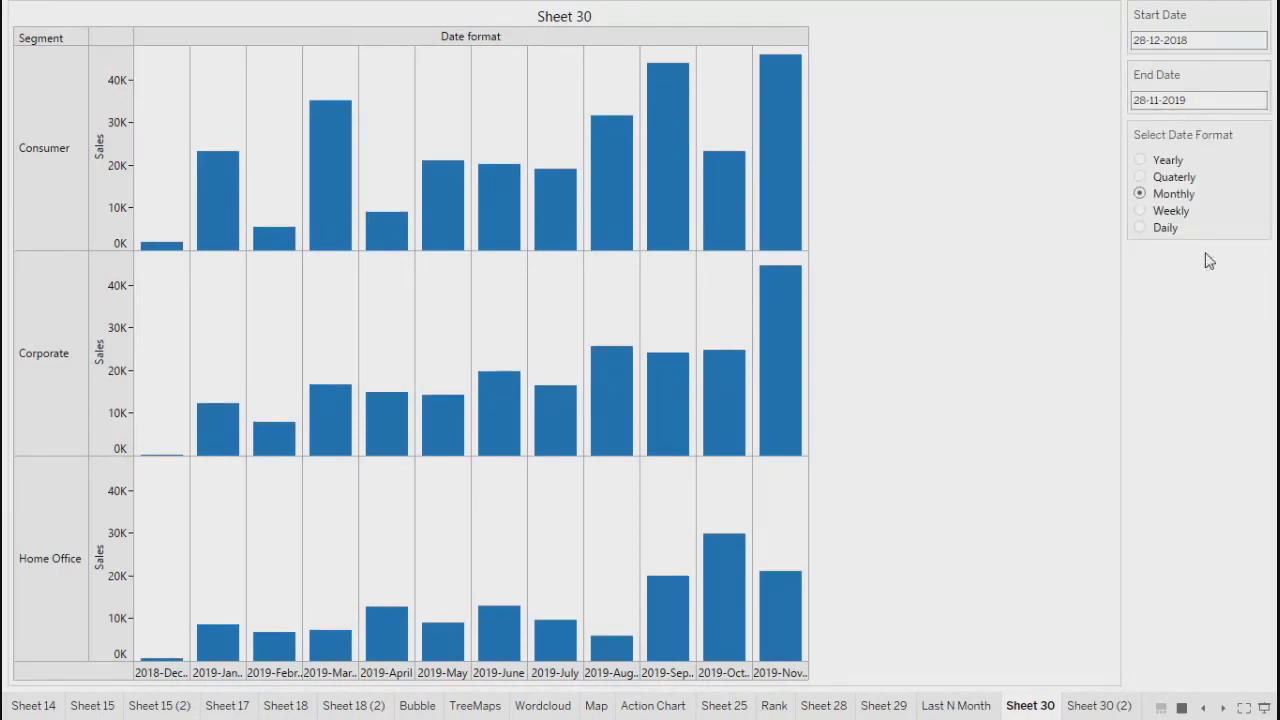
Step: Leave presentation mode and set the Start Date parameter to 20-12-2018
key(Escape)
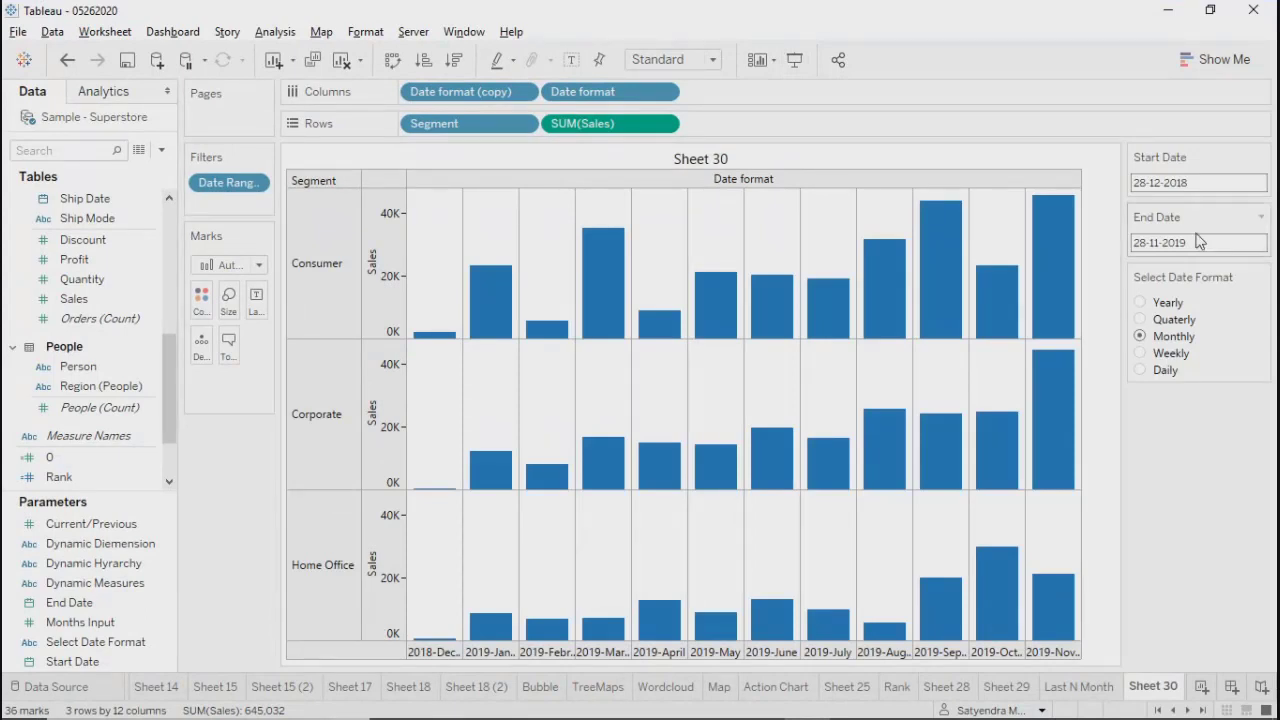
click(1203, 183)
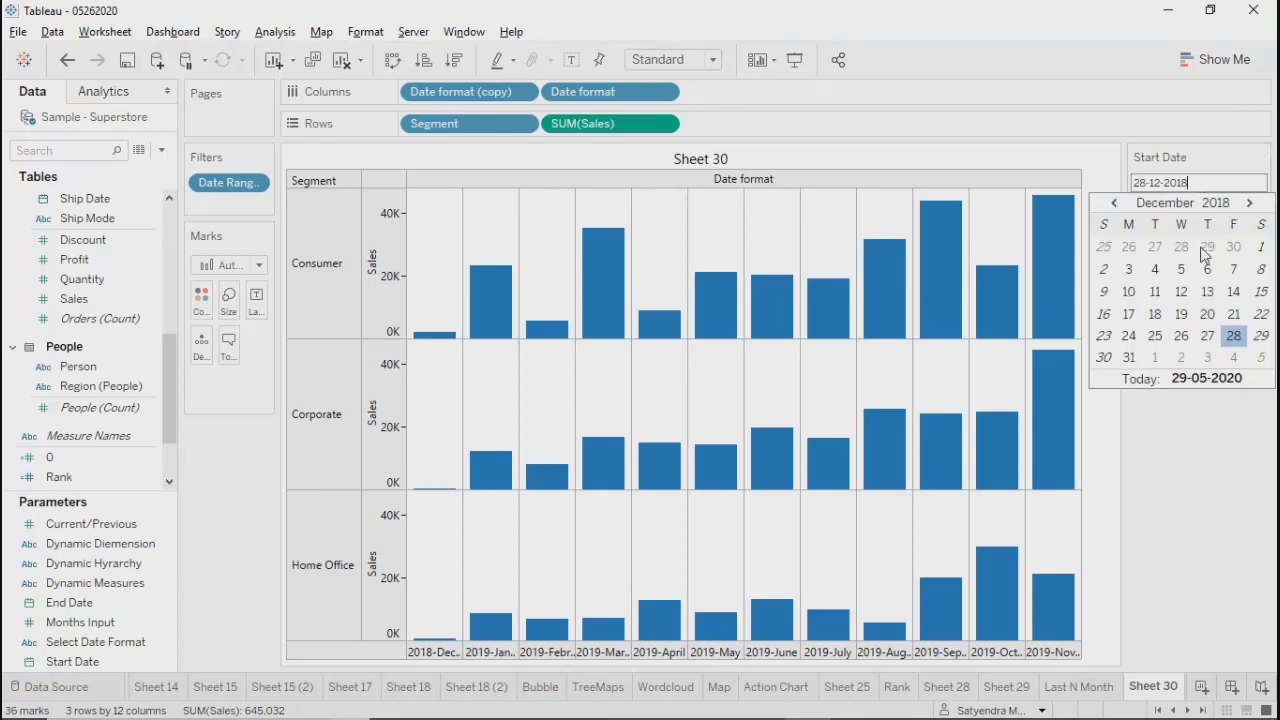
click(1210, 314)
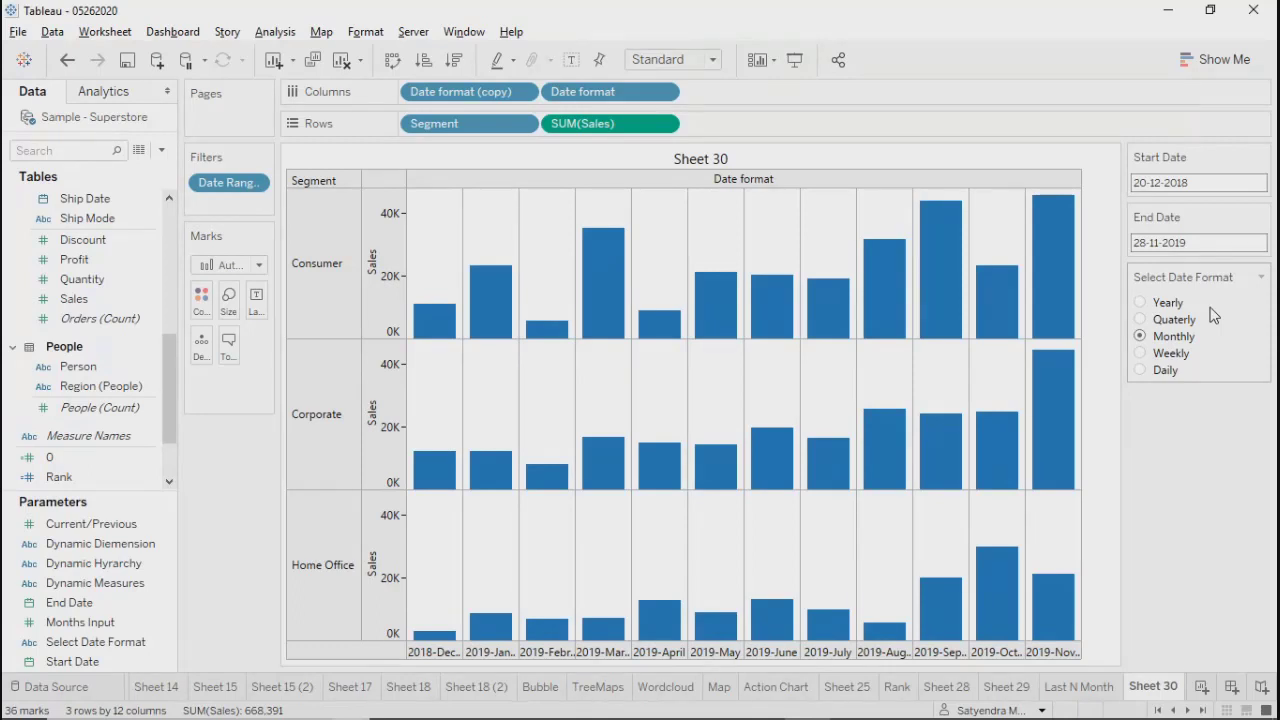
Step: Start a data source filter for Sample - Superstore on the years of Order Date
right_click(110, 121)
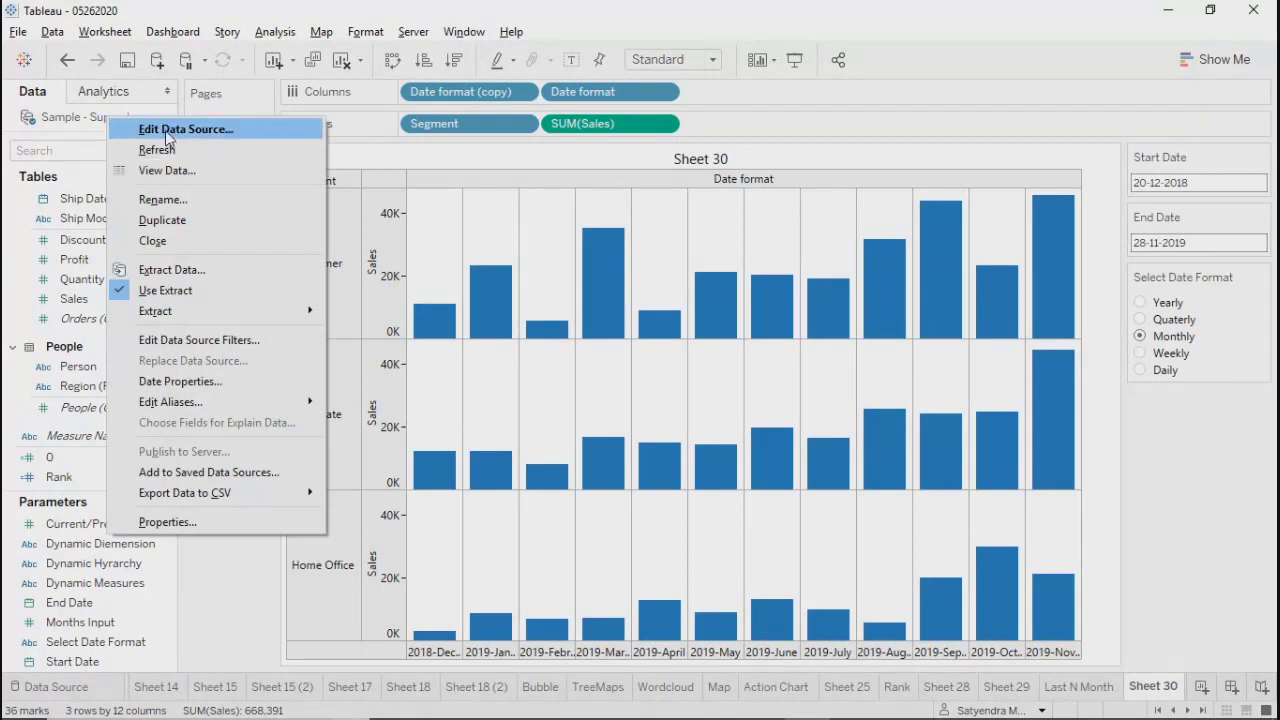
click(200, 341)
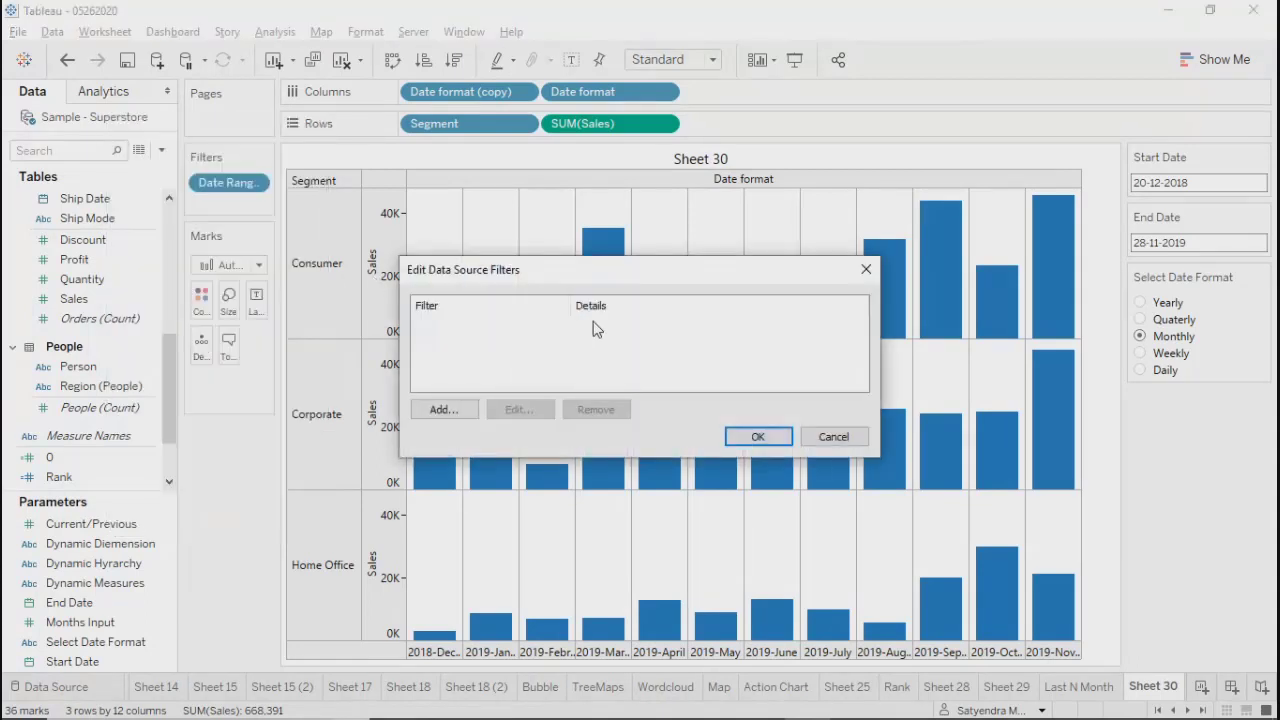
click(443, 410)
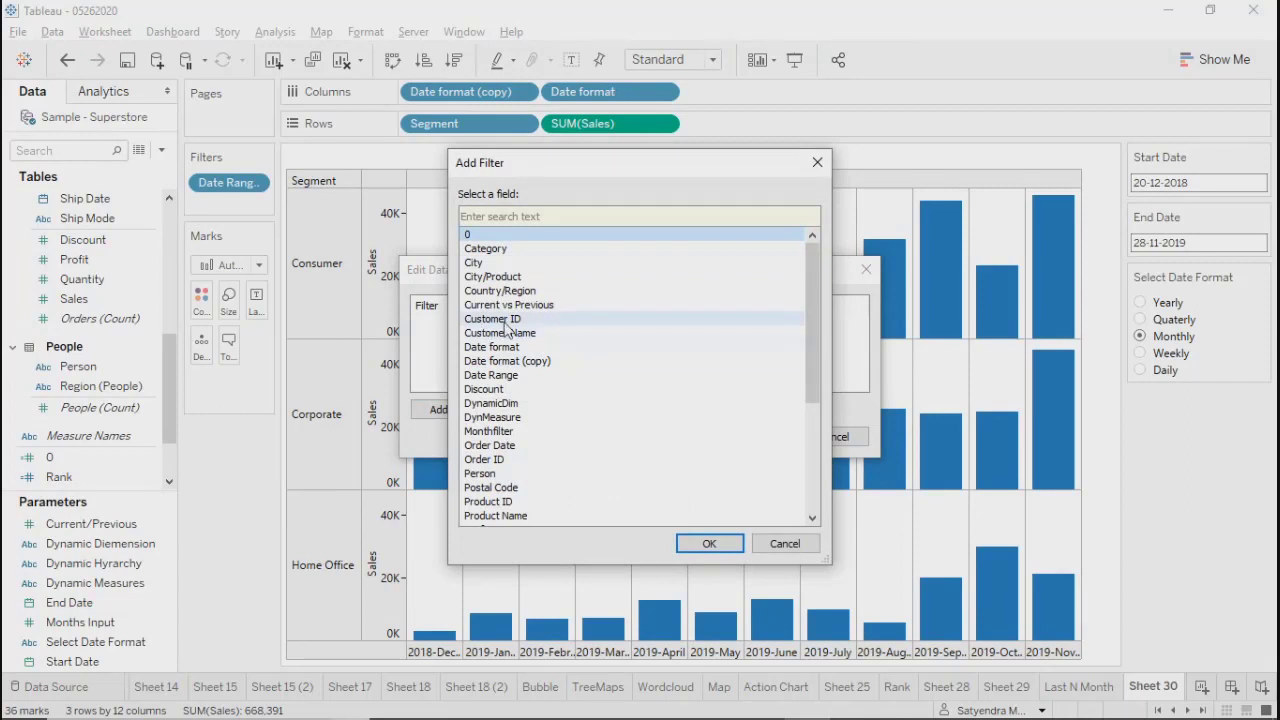
scroll(507, 327, down, 2)
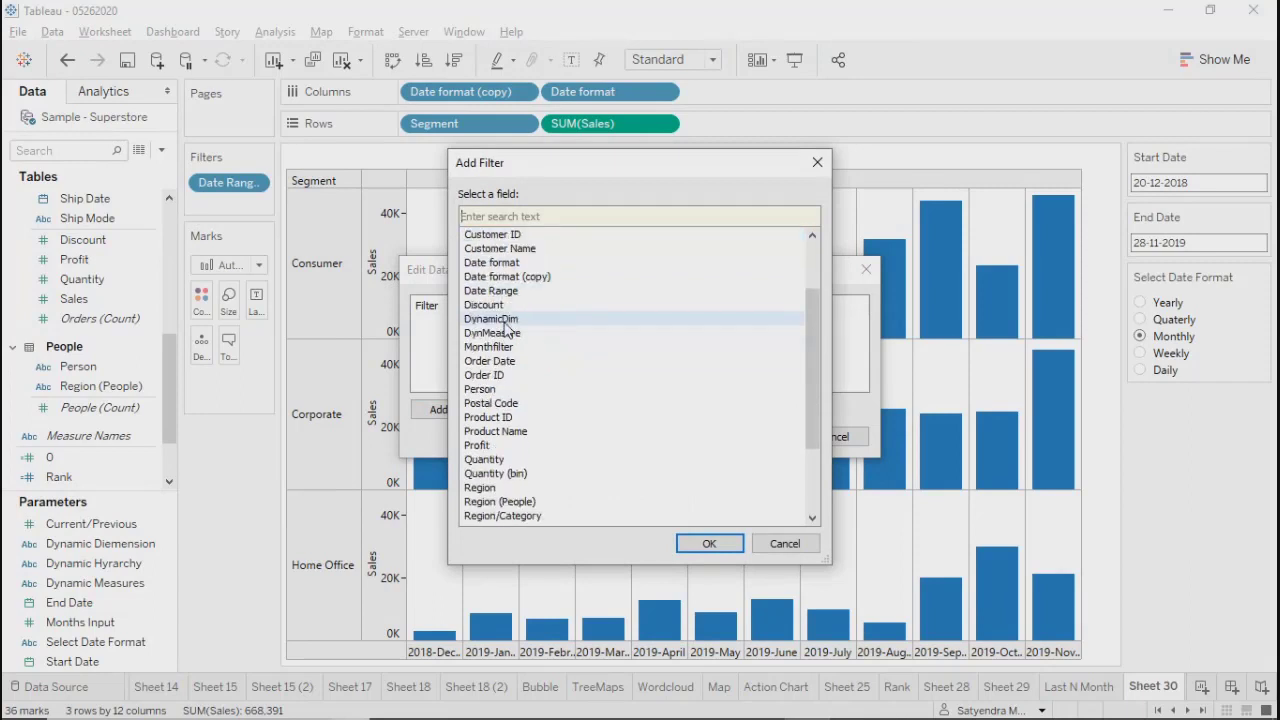
scroll(507, 327, up, 2)
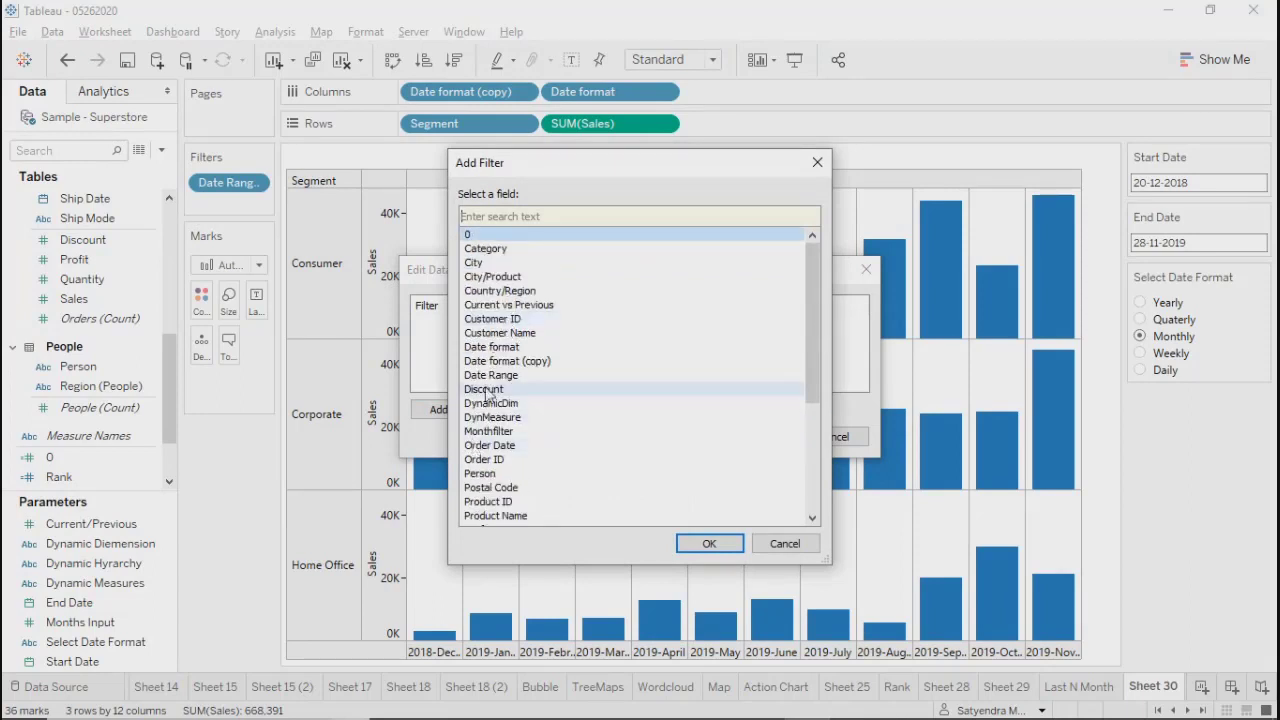
click(490, 446)
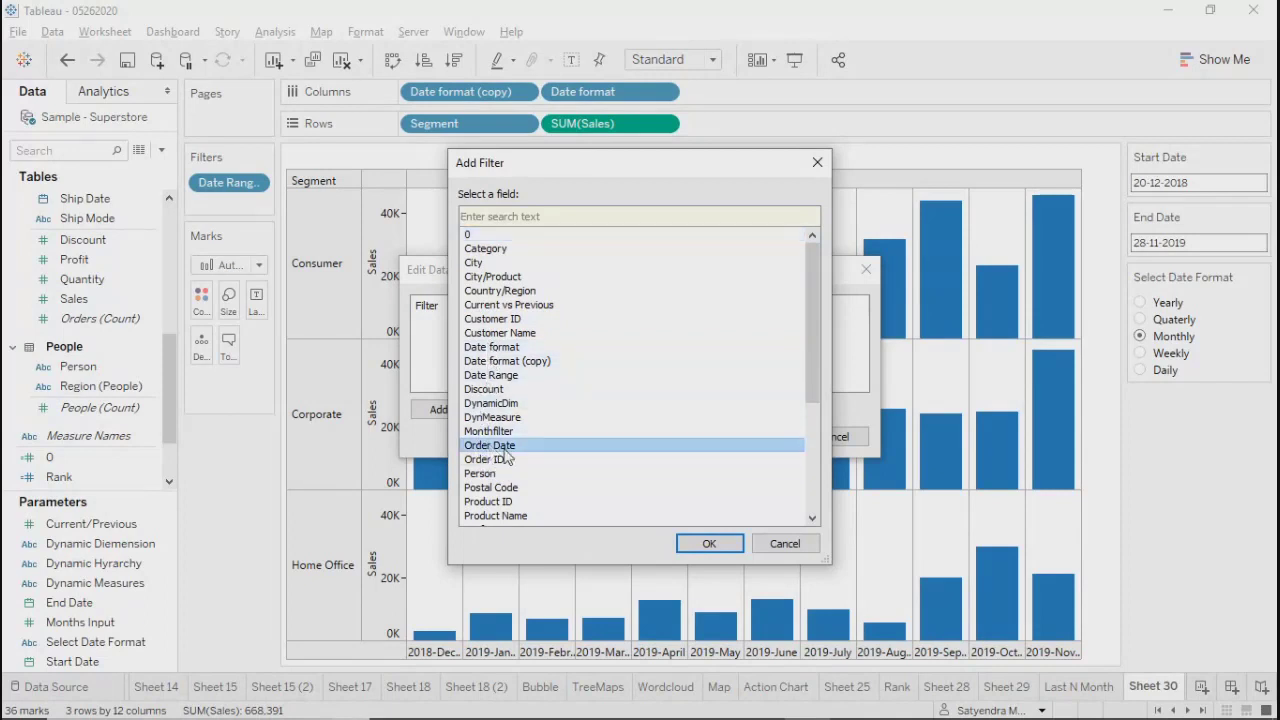
click(705, 544)
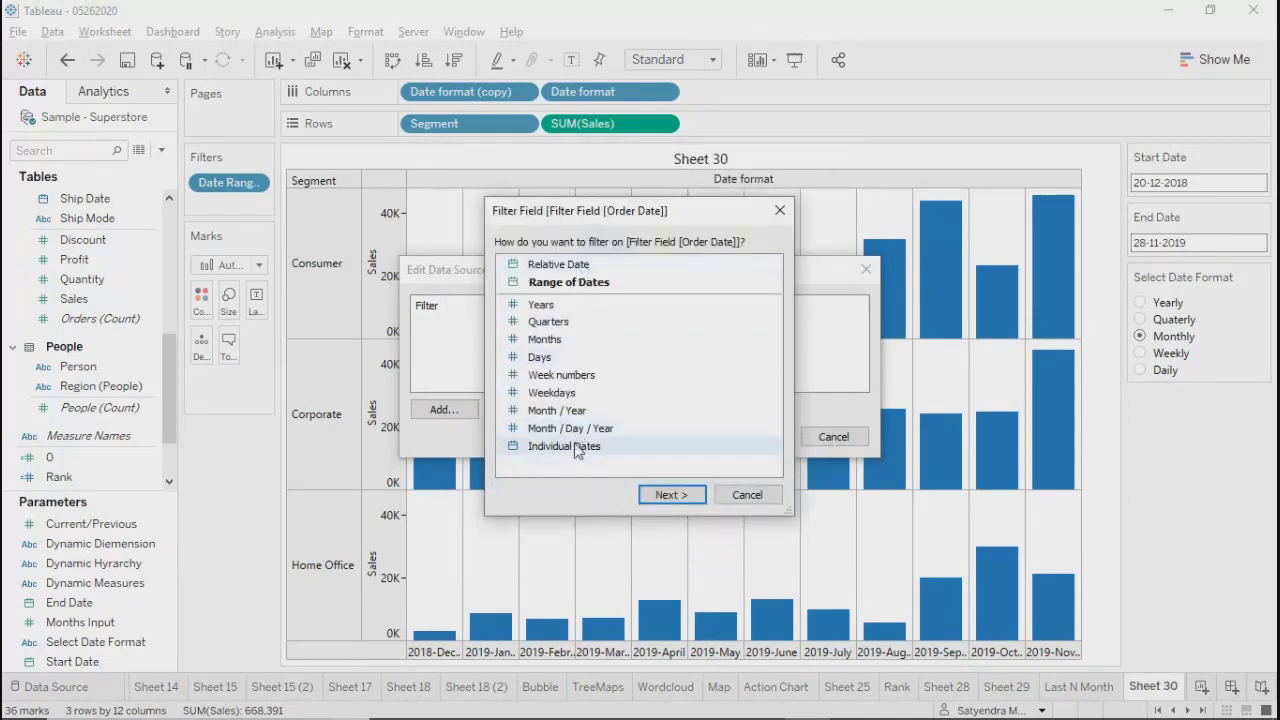
click(552, 305)
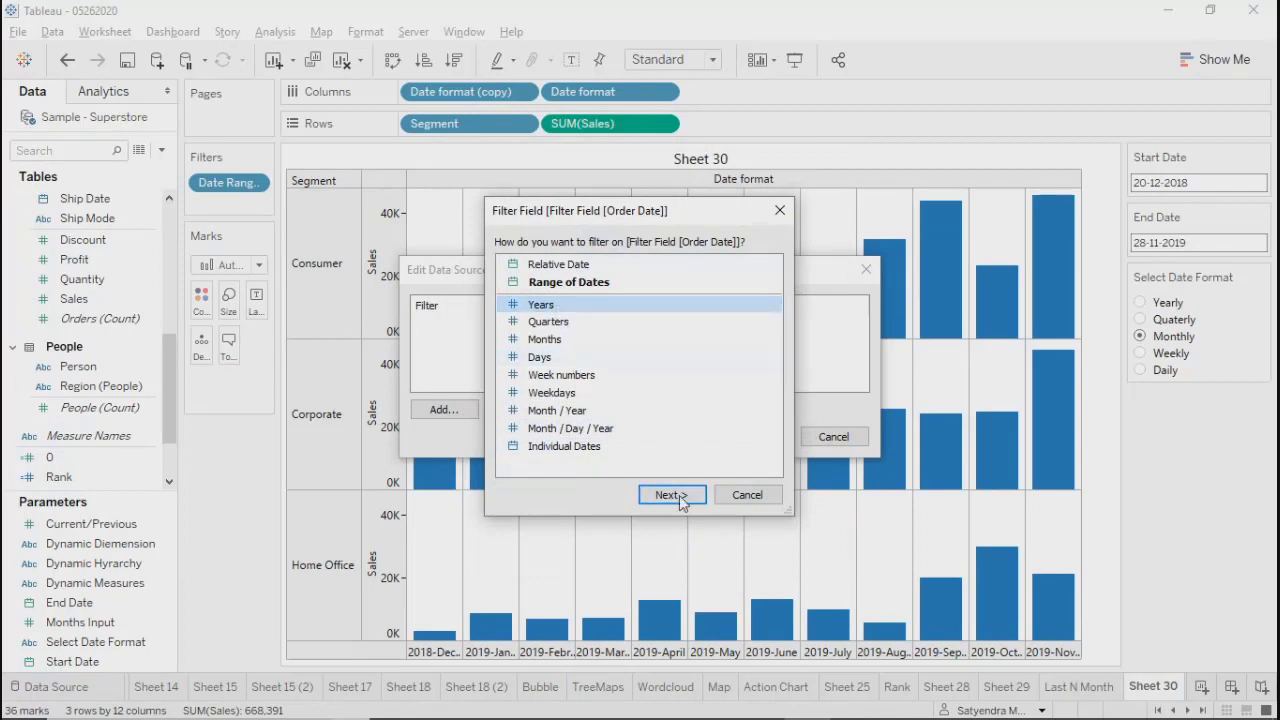
click(679, 499)
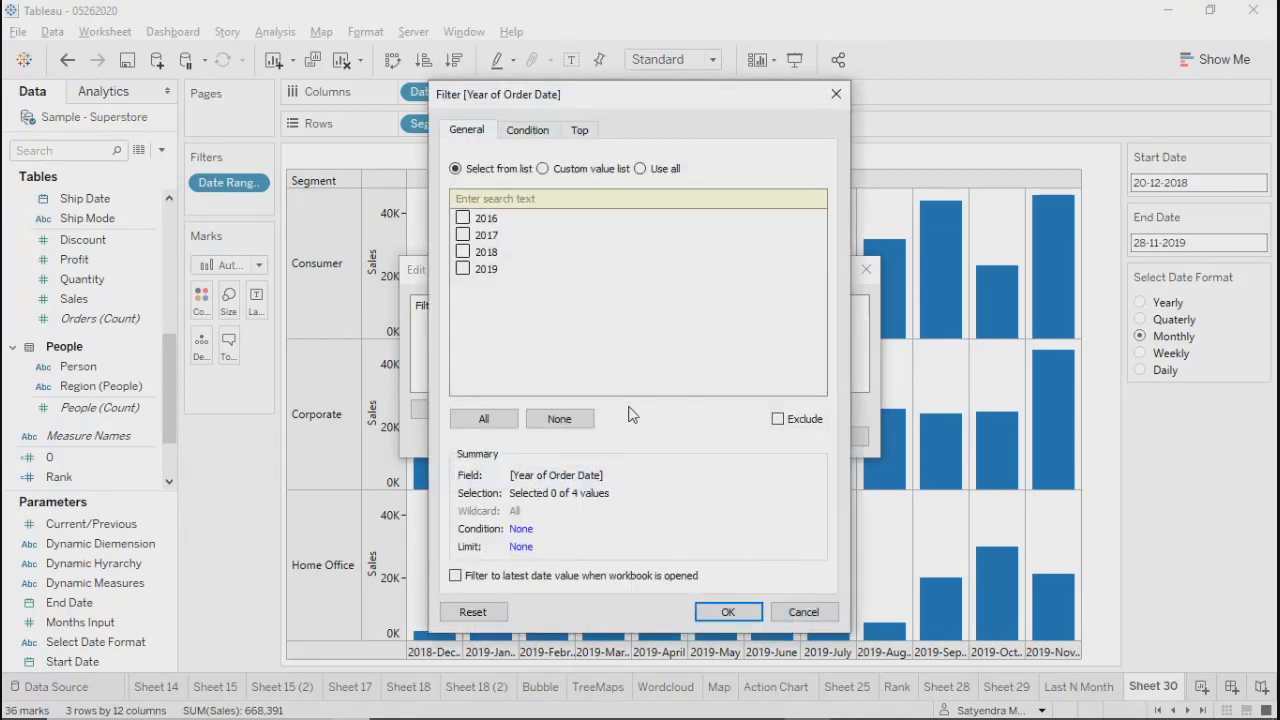
Step: Examine the Condition and Top options of the Year of Order Date filter, including the by-field settings, and discard the filter
click(533, 130)
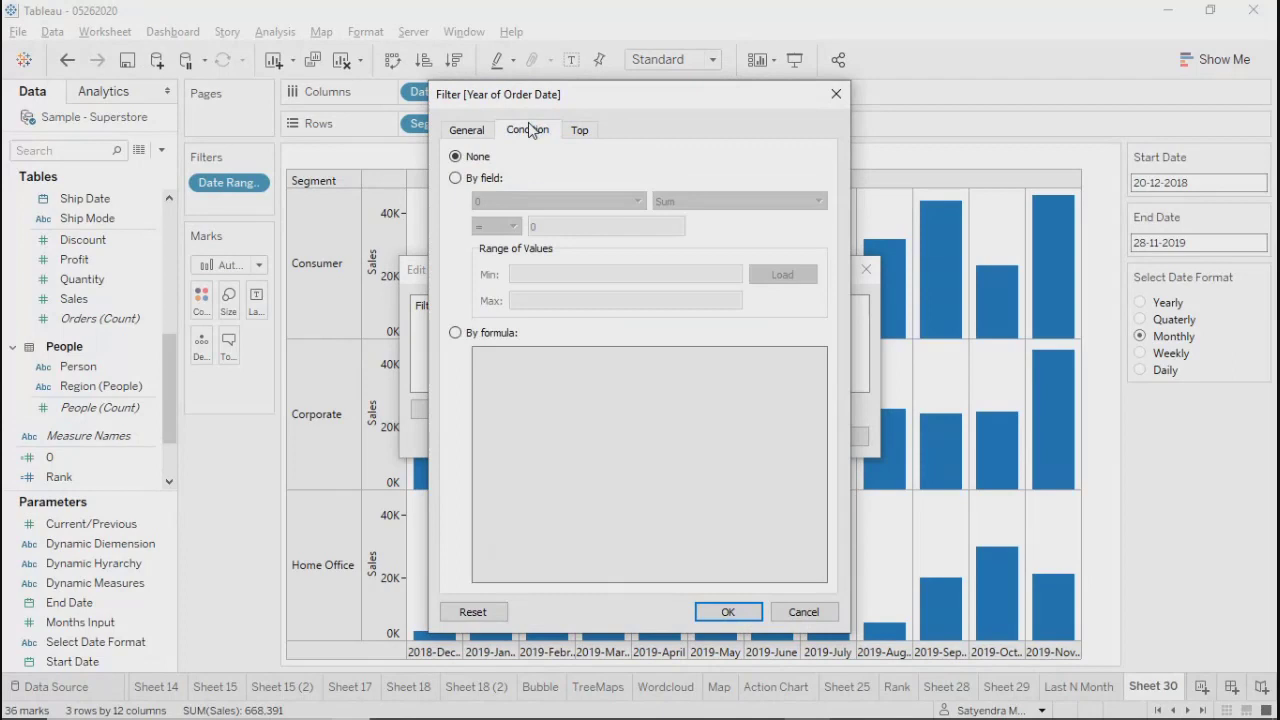
click(581, 131)
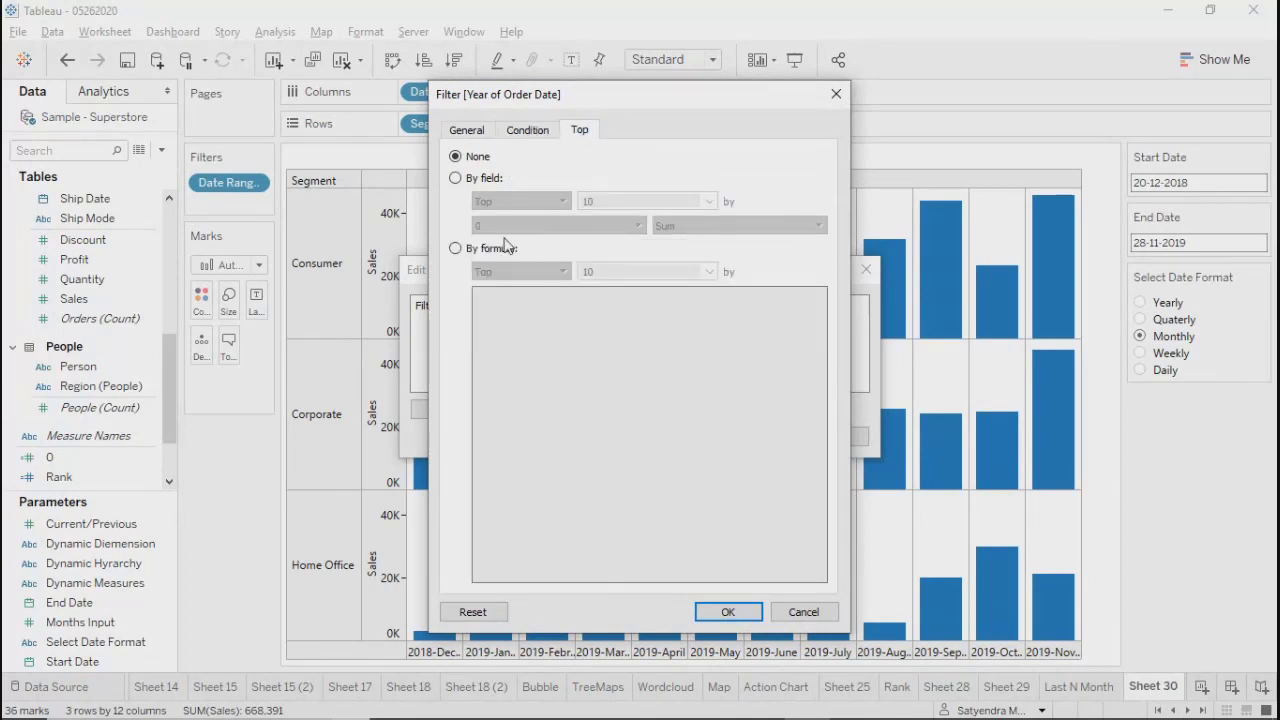
click(521, 136)
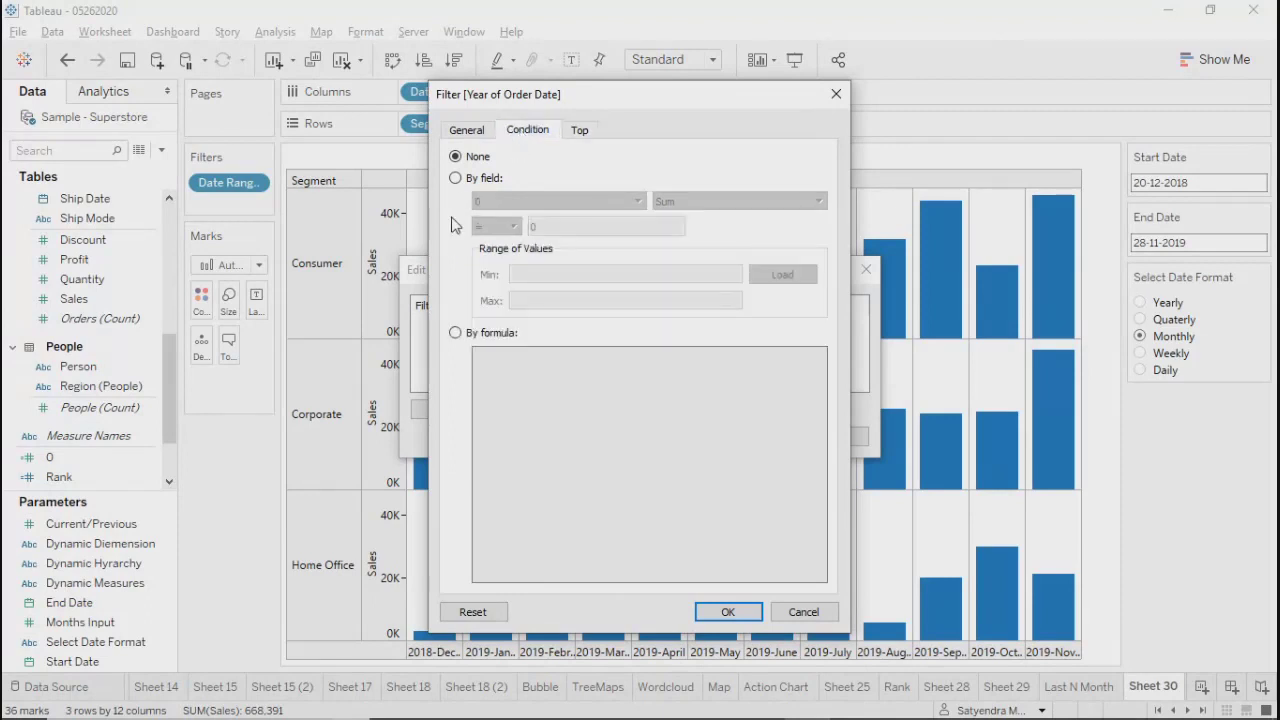
click(458, 179)
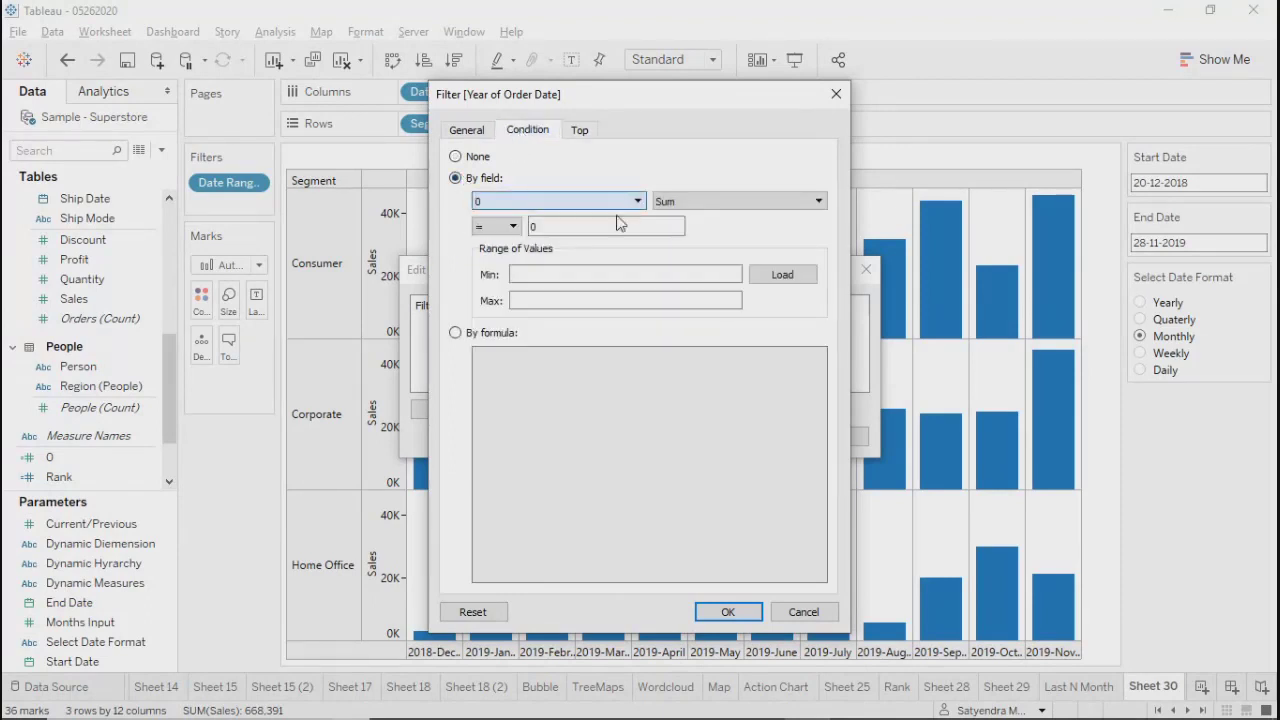
click(735, 202)
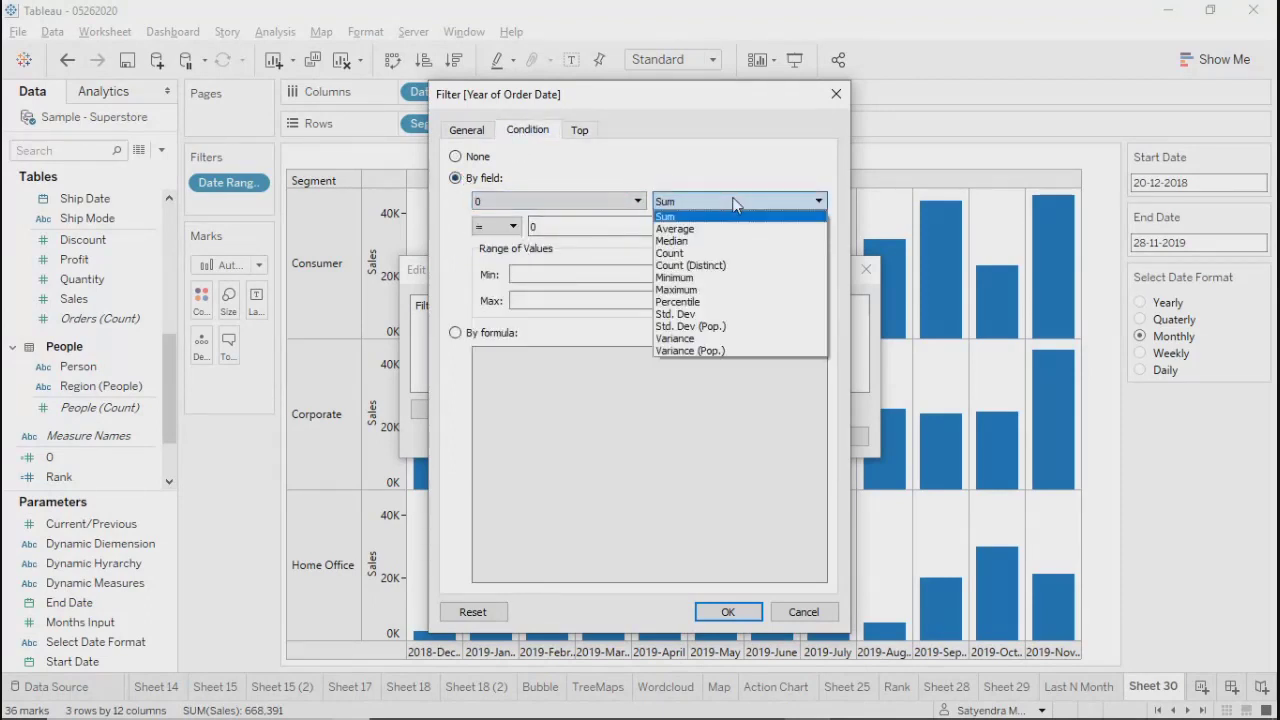
click(668, 140)
click(583, 206)
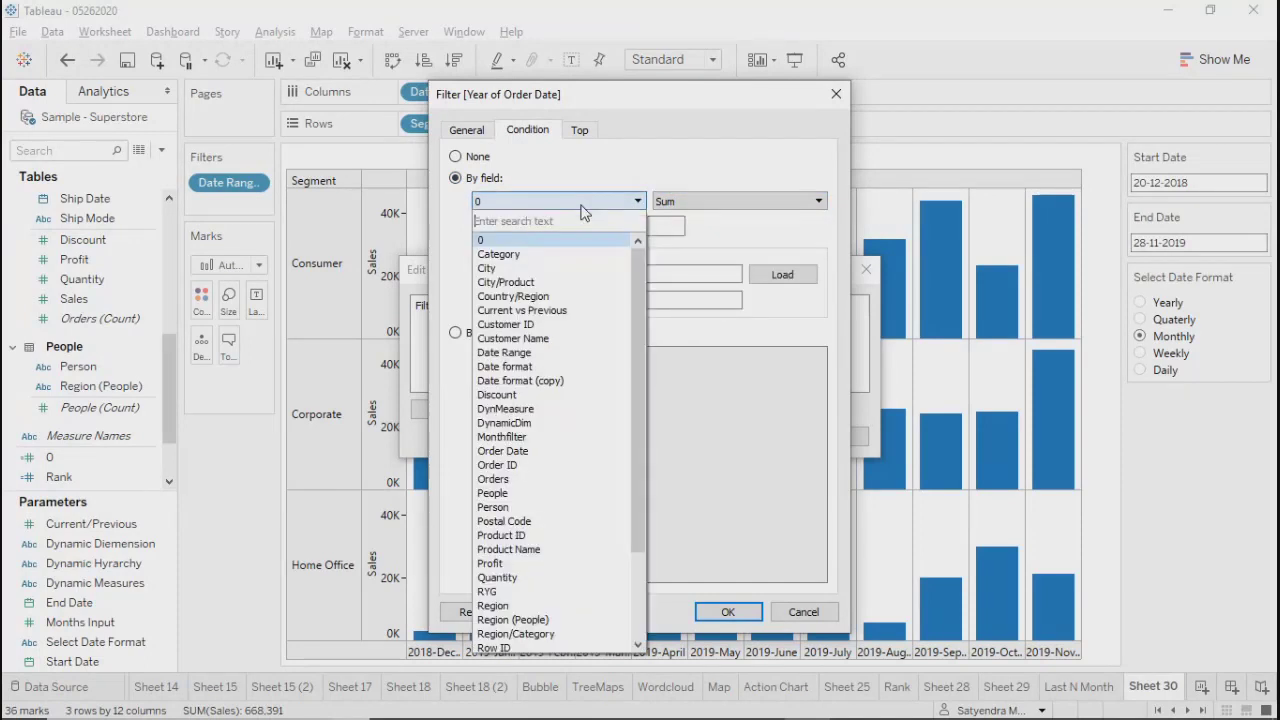
scroll(555, 418, down, 3)
scroll(555, 418, up, 3)
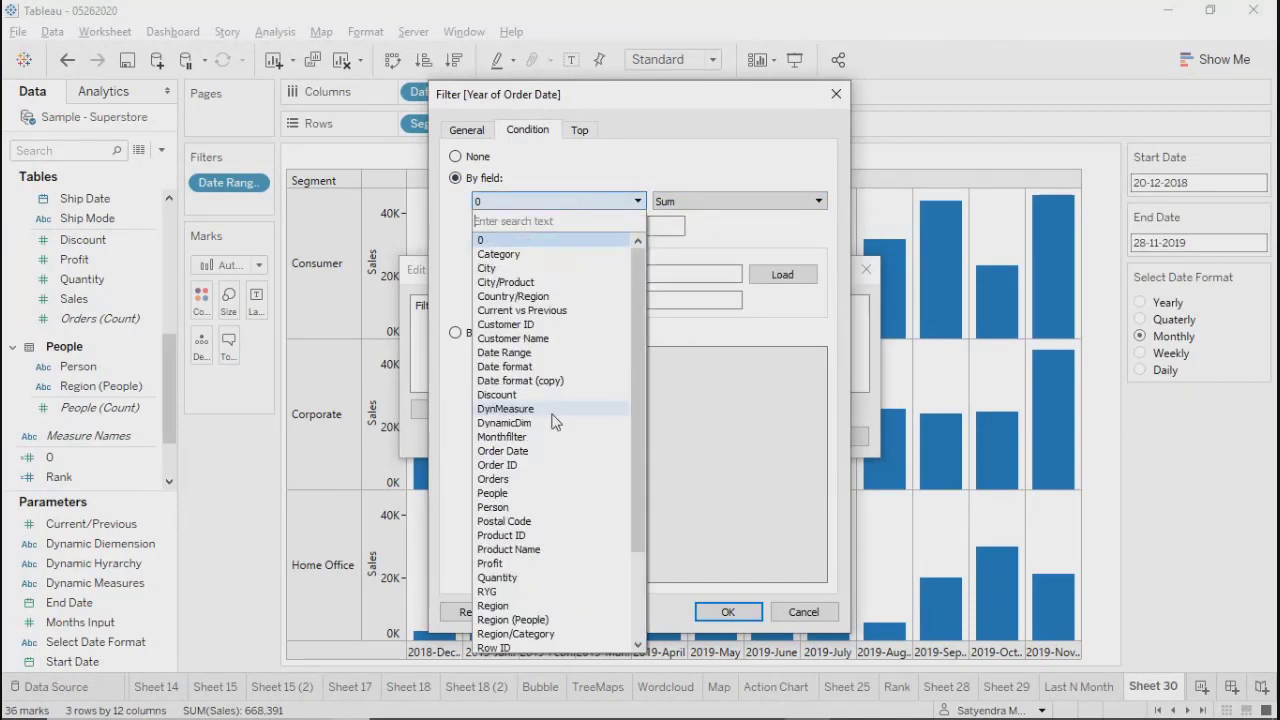
click(740, 157)
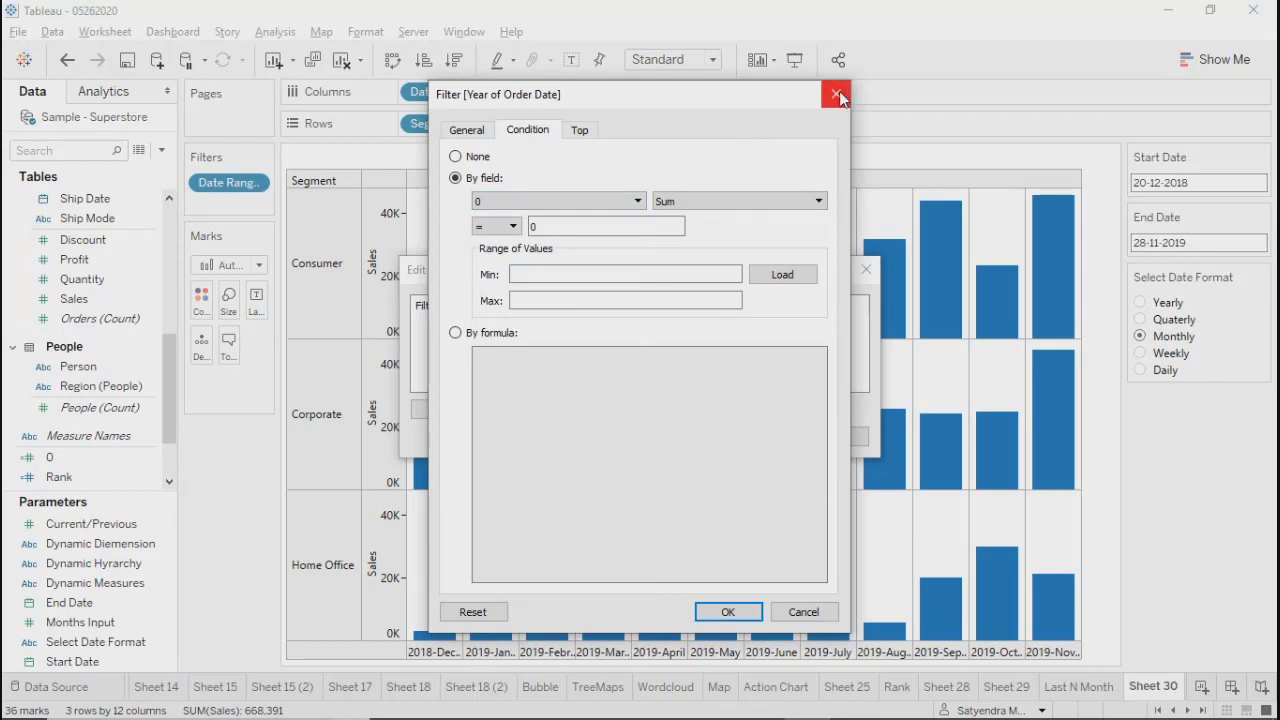
click(836, 94)
click(866, 269)
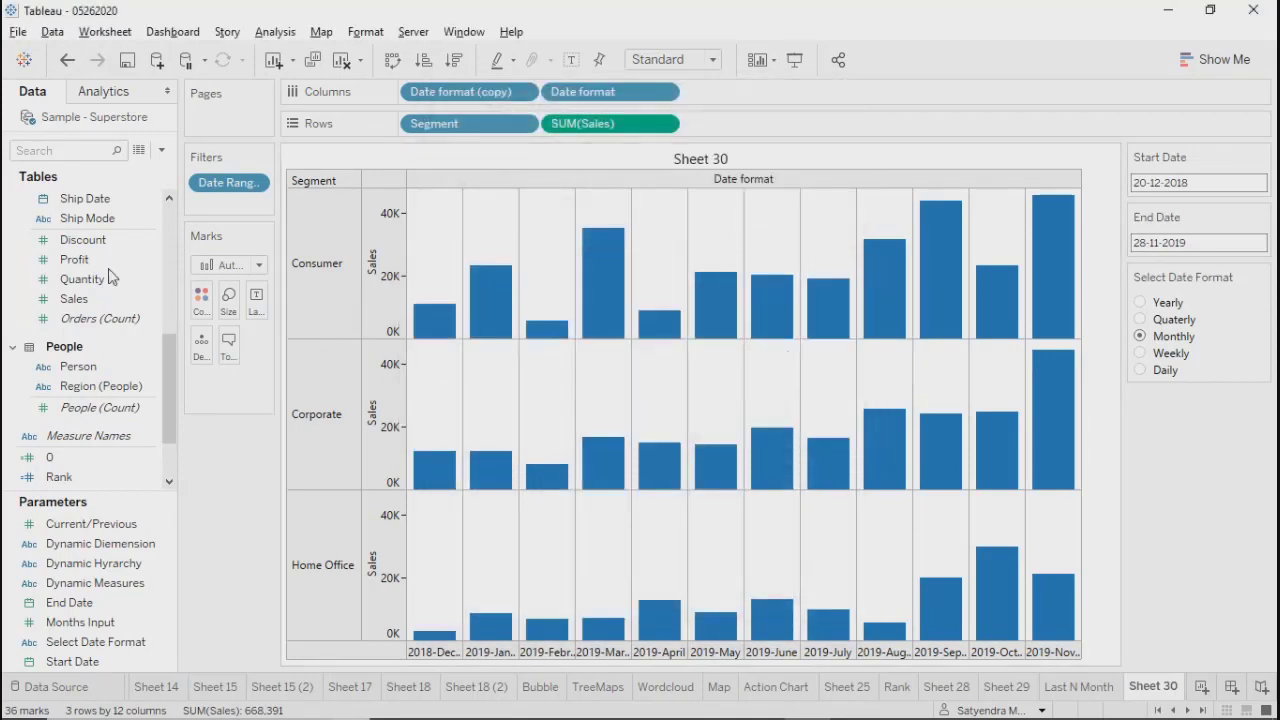
Step: Open the Sample - Superstore data source for editing and view the full data of the Orders sheet
right_click(79, 121)
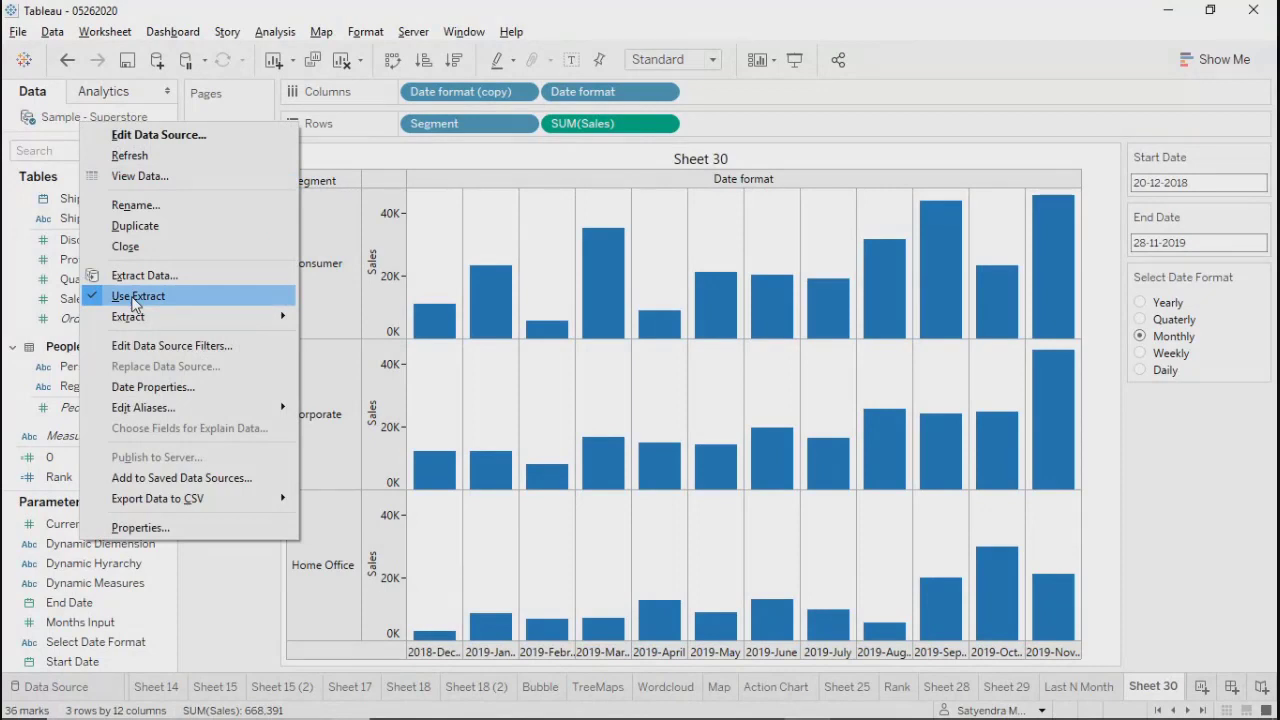
click(146, 136)
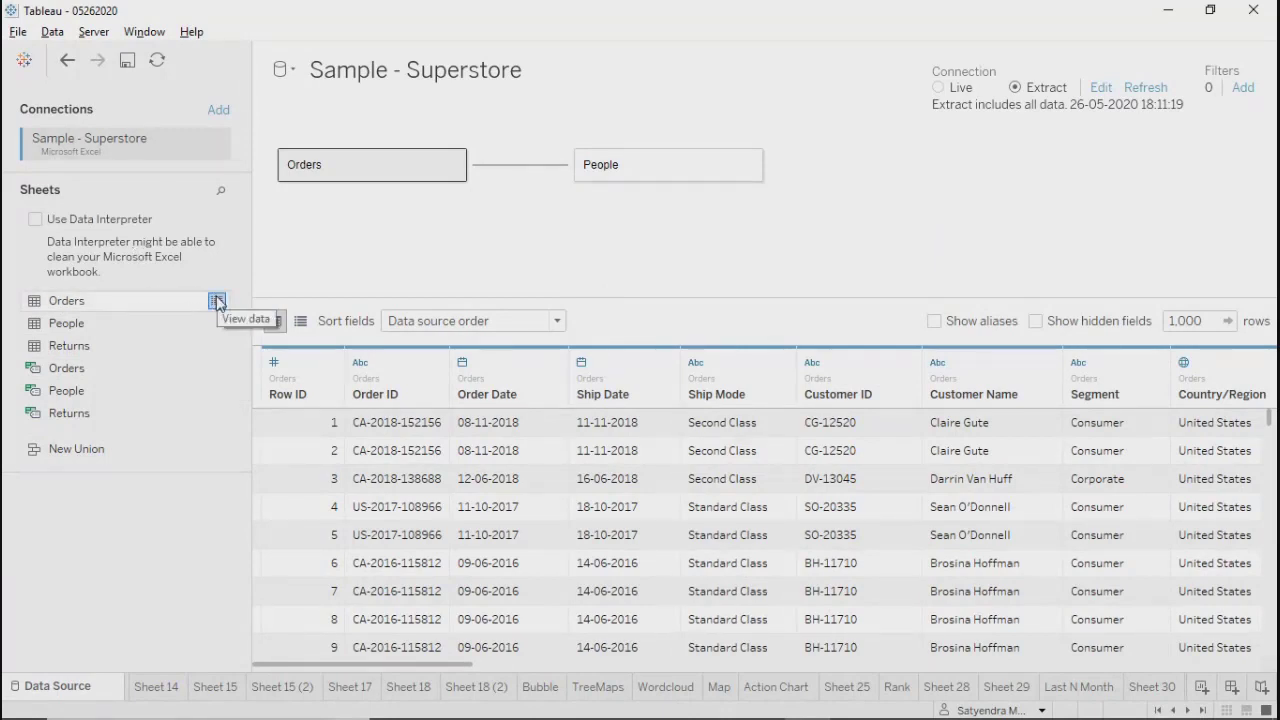
click(217, 302)
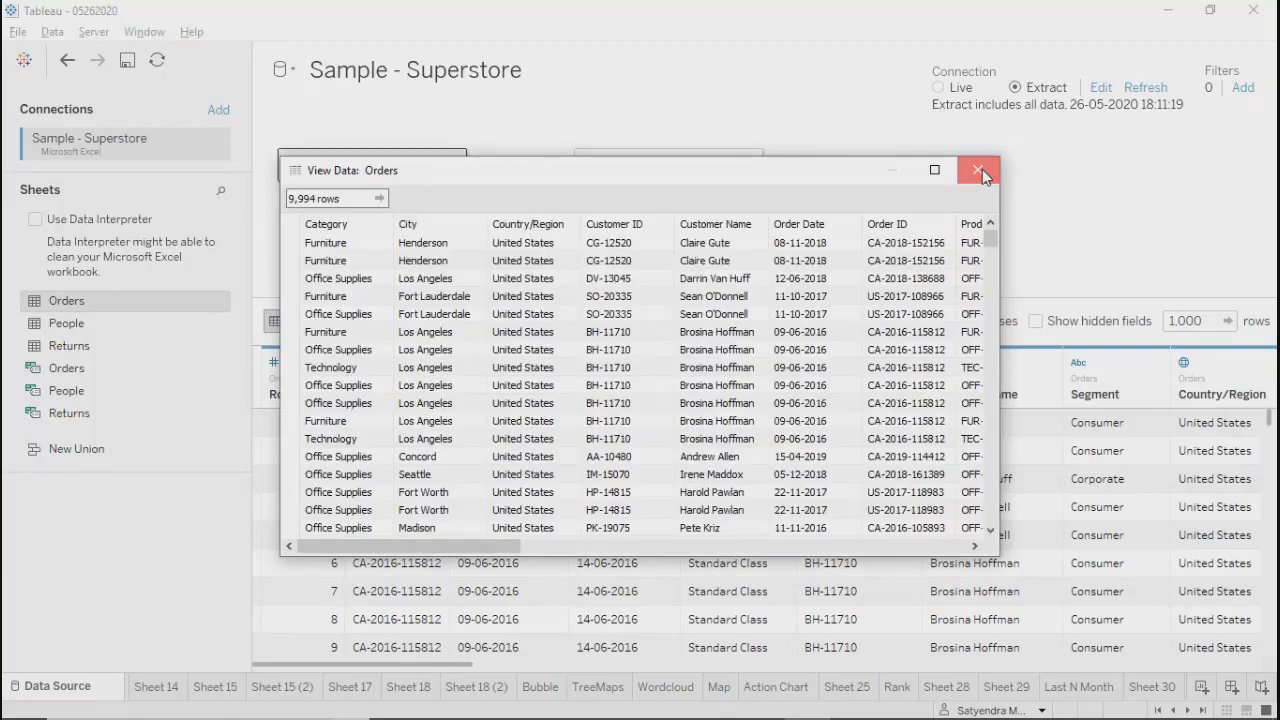
click(979, 169)
Step: Switch the Sample - Superstore connection from Extract to Live and check the options of the Orders table
click(453, 167)
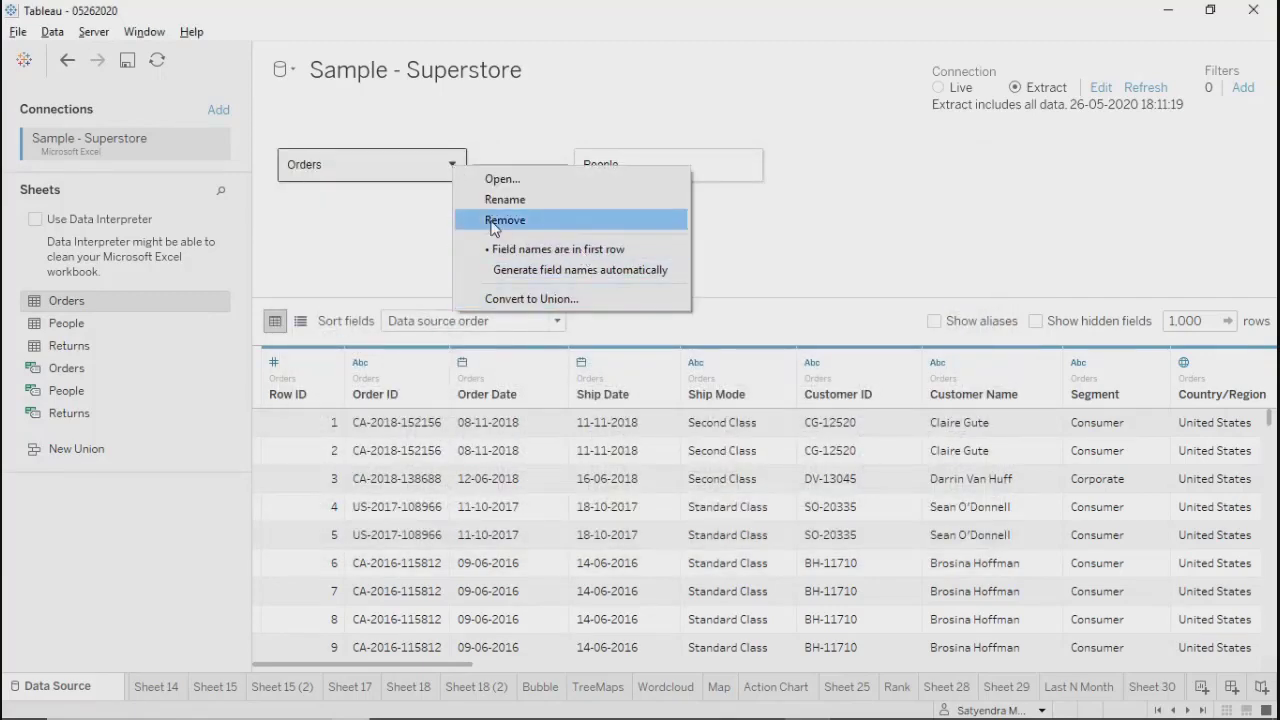
click(787, 232)
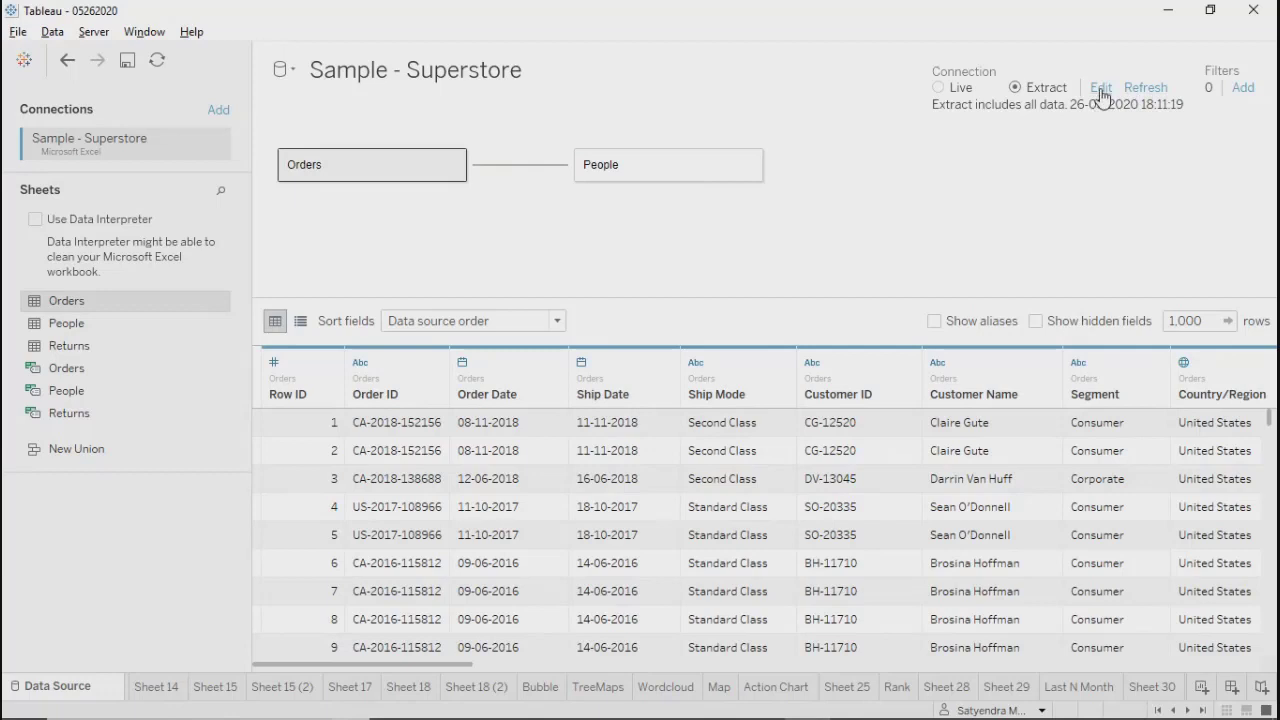
click(938, 88)
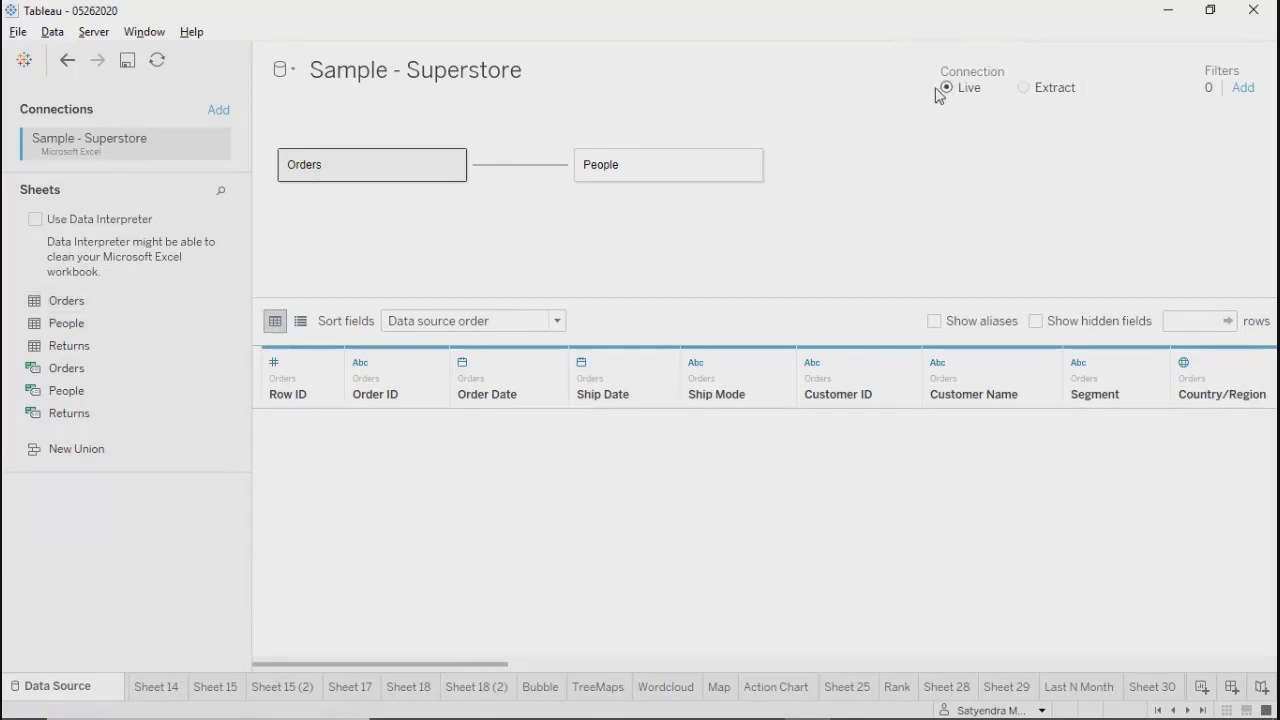
click(452, 166)
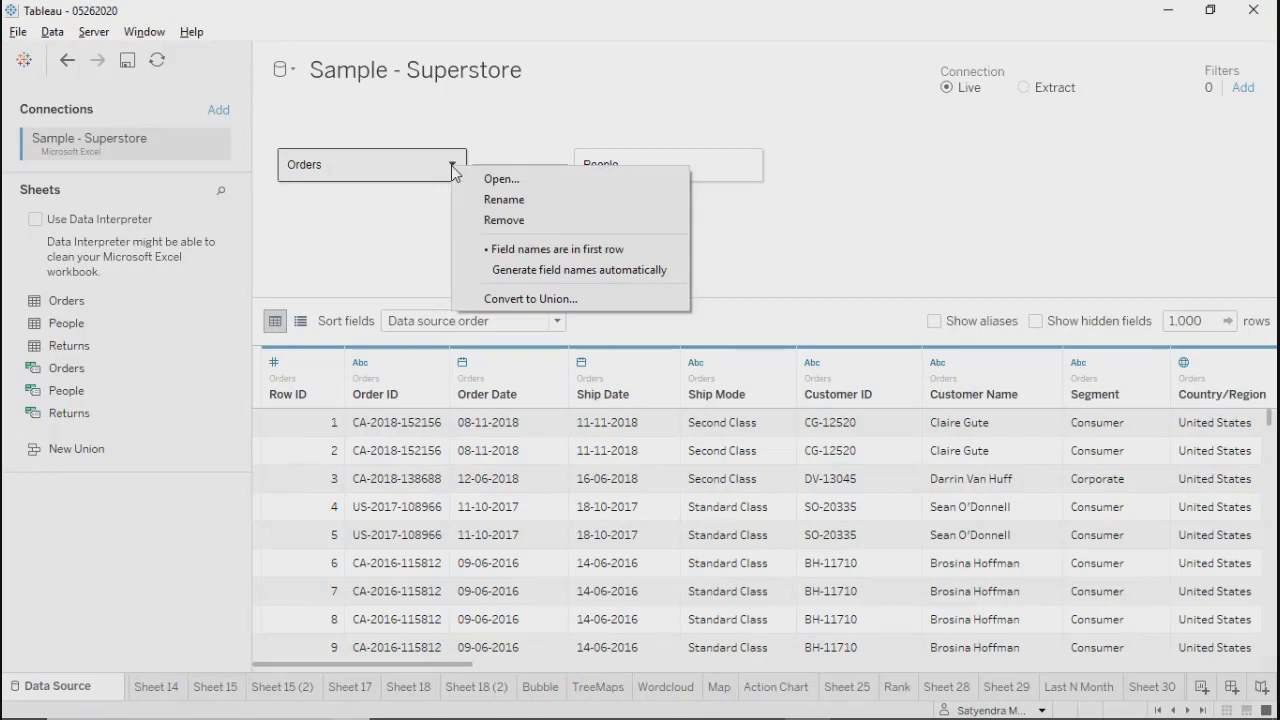
click(380, 246)
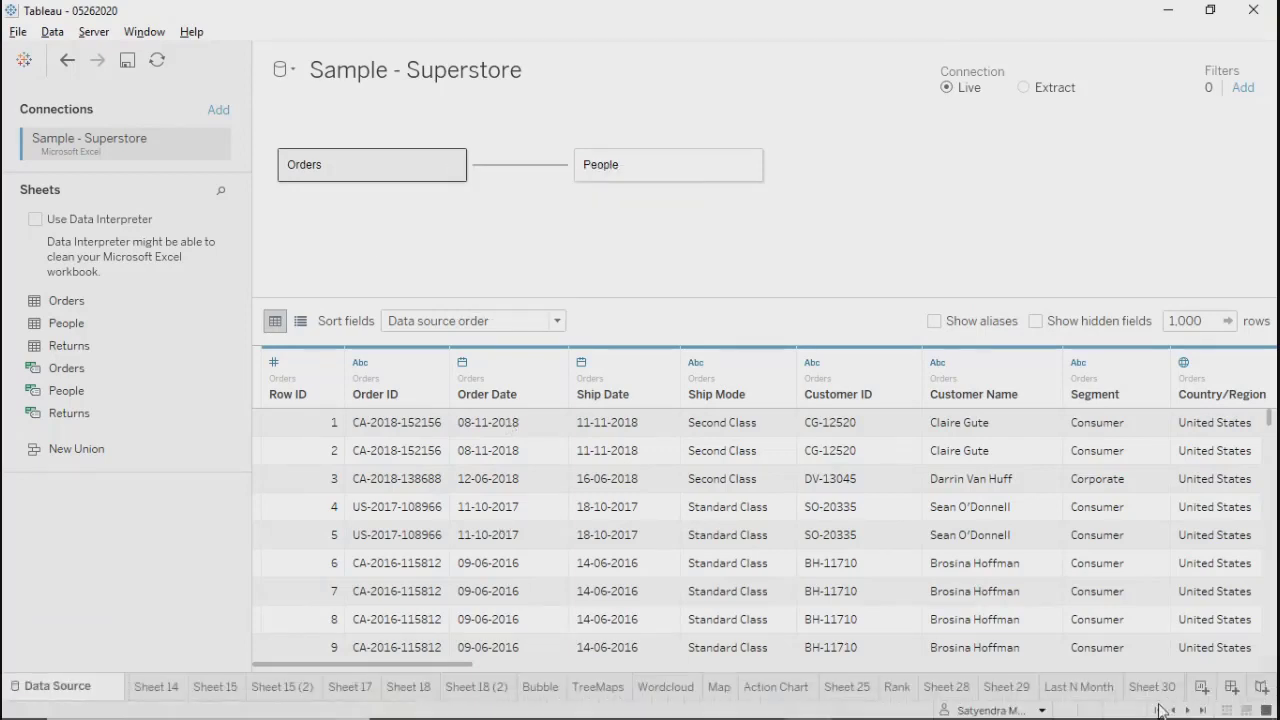
Step: Create a new dashboard and open the connection form for a Microsoft SQL Server data source
click(1231, 689)
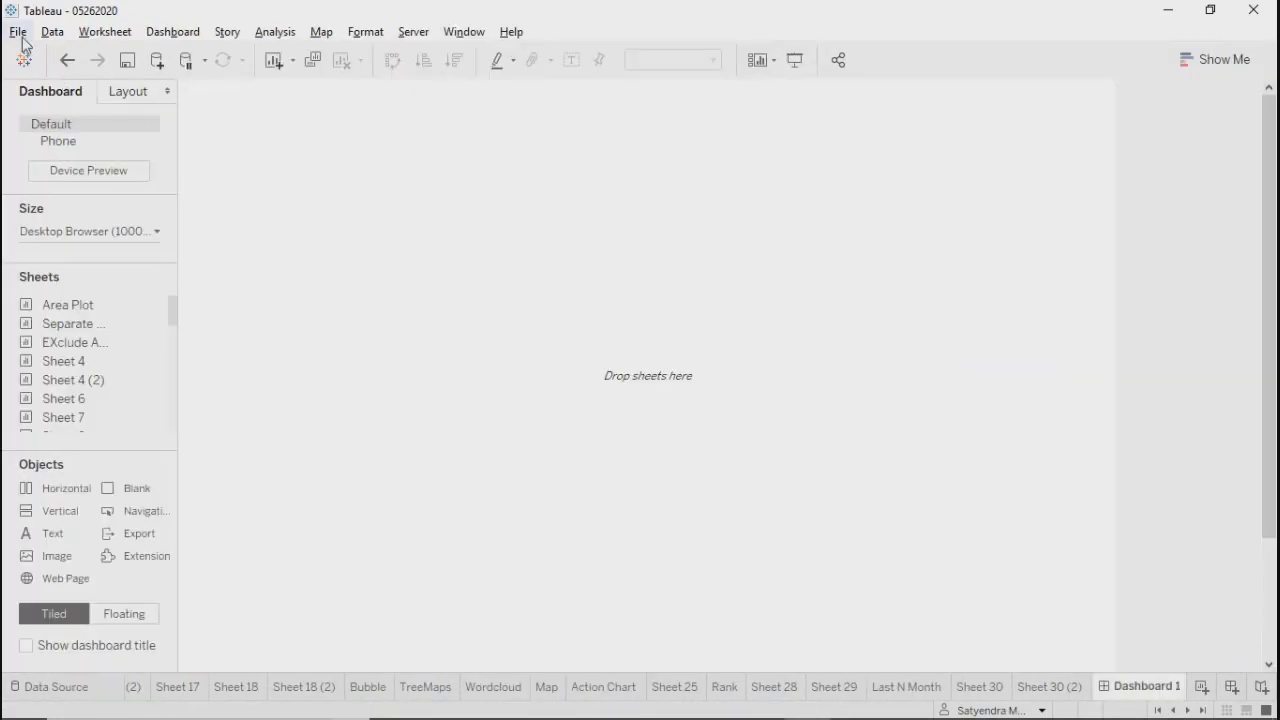
click(157, 60)
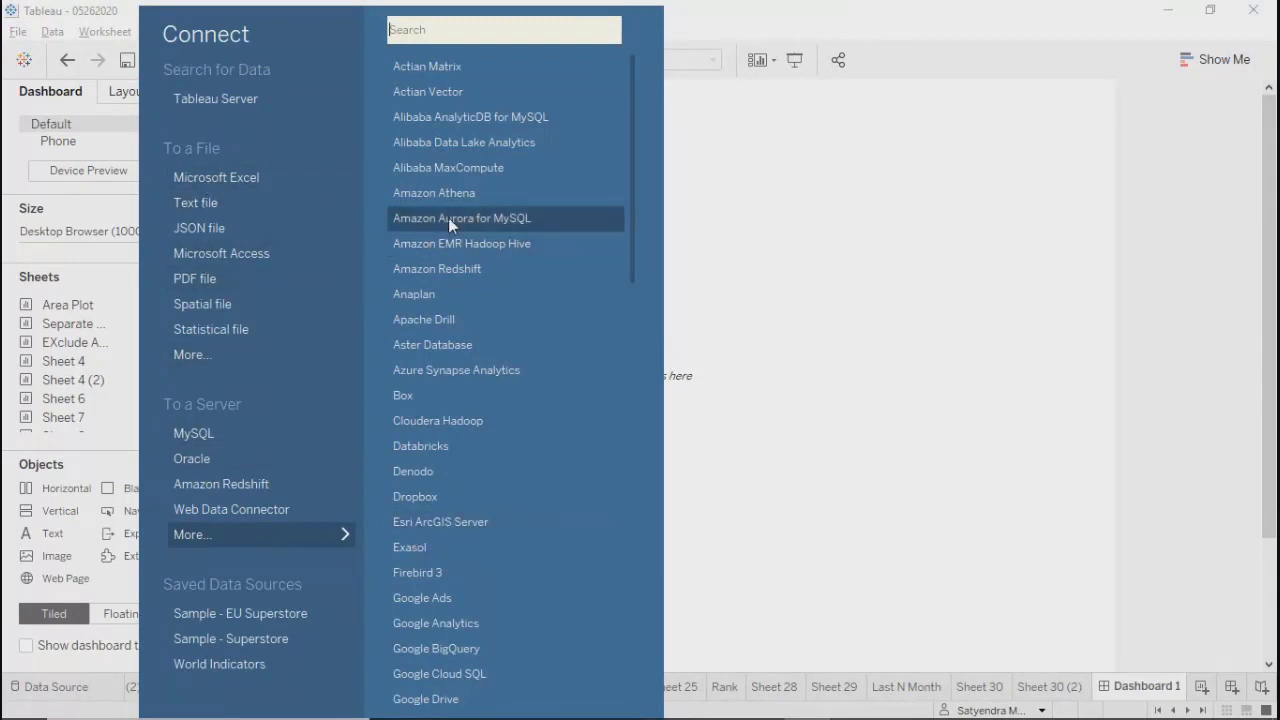
text(sql)
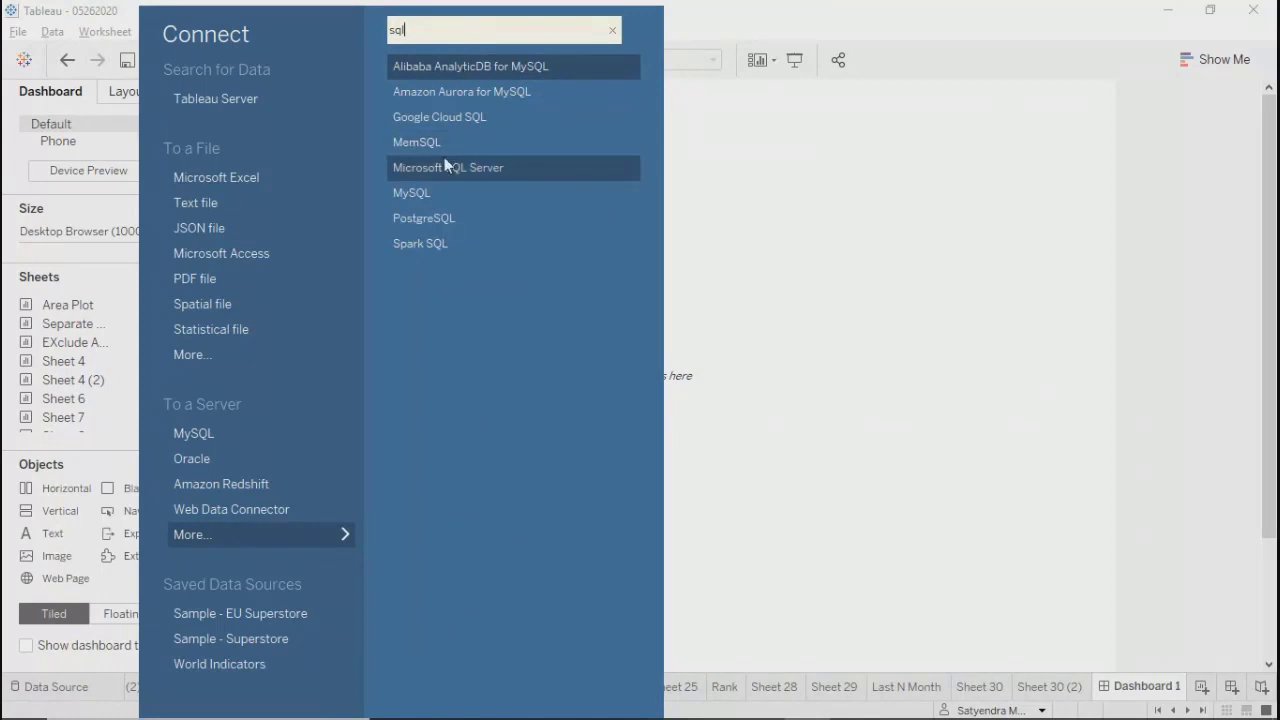
click(446, 166)
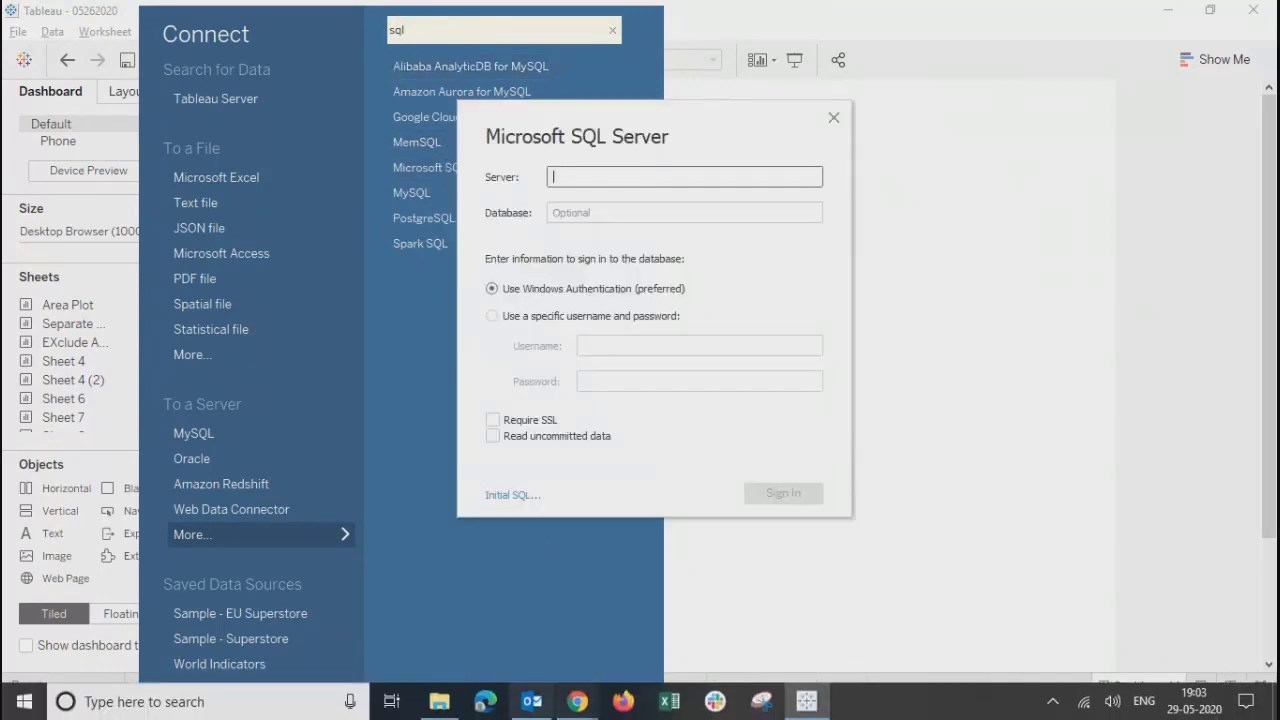
Step: Launch Microsoft SQL Server Management Studio 17 and dismiss its server connection dialog
click(252, 705)
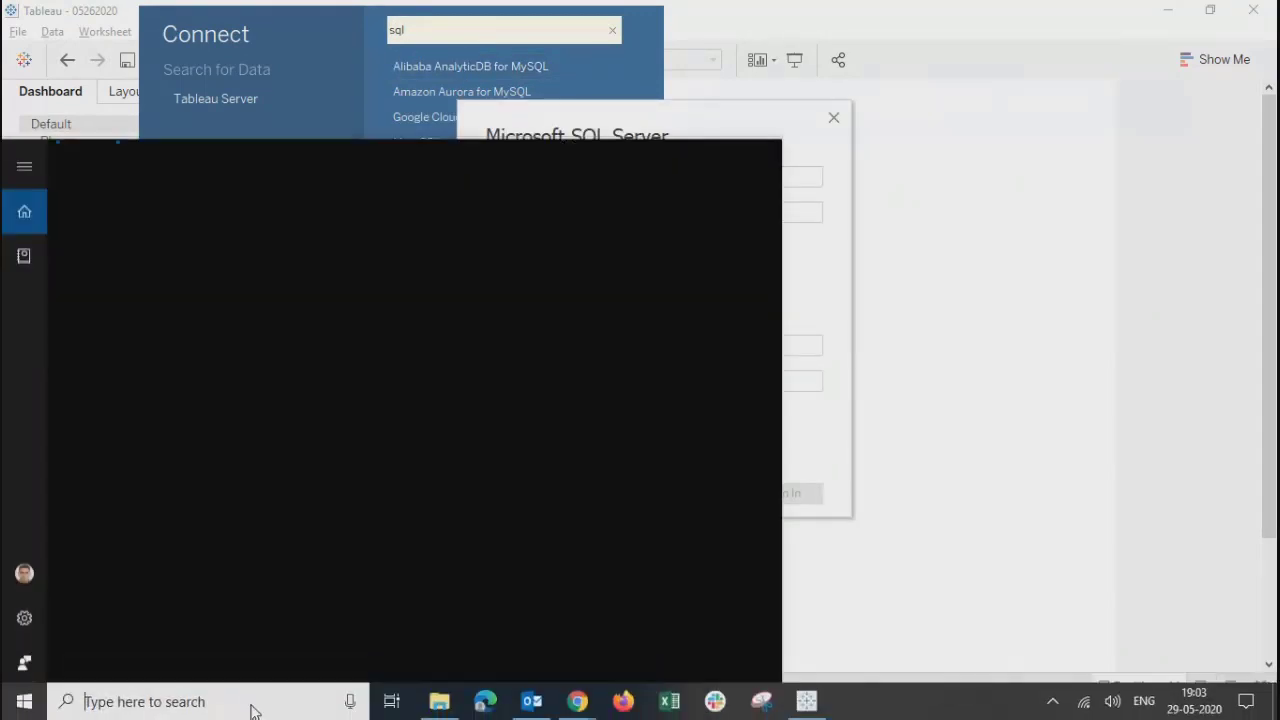
text(ssms)
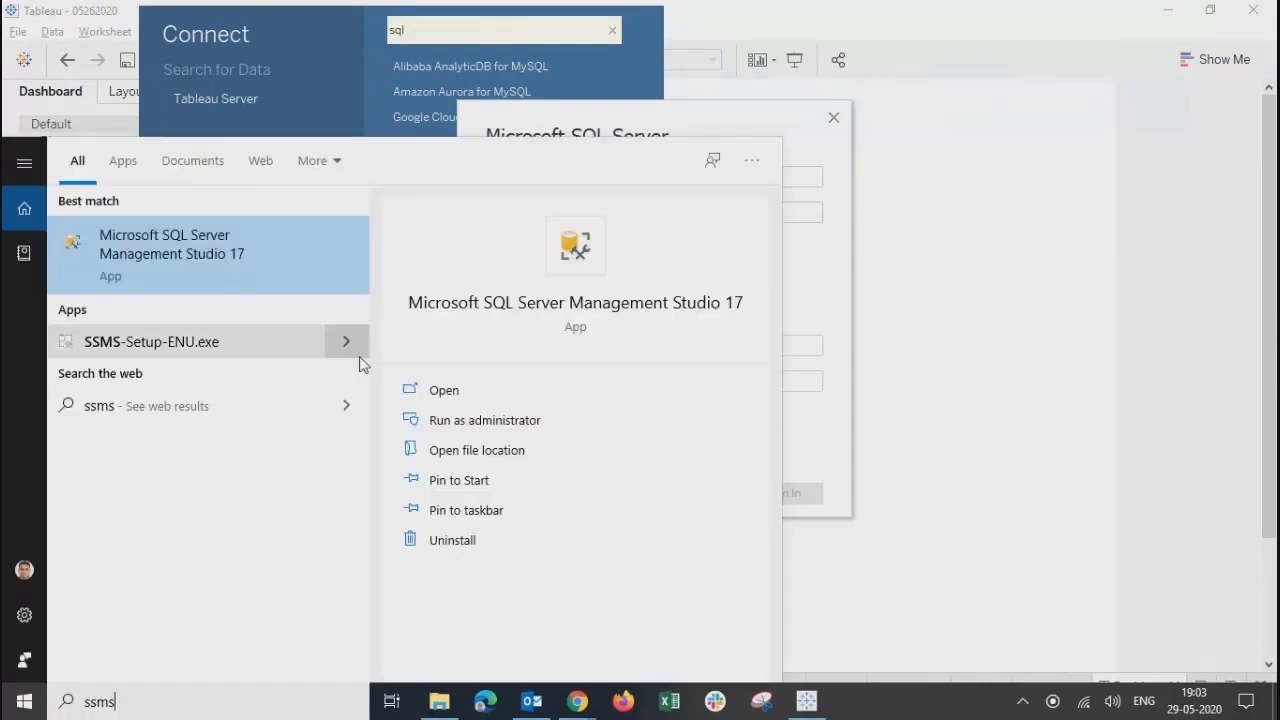
click(573, 255)
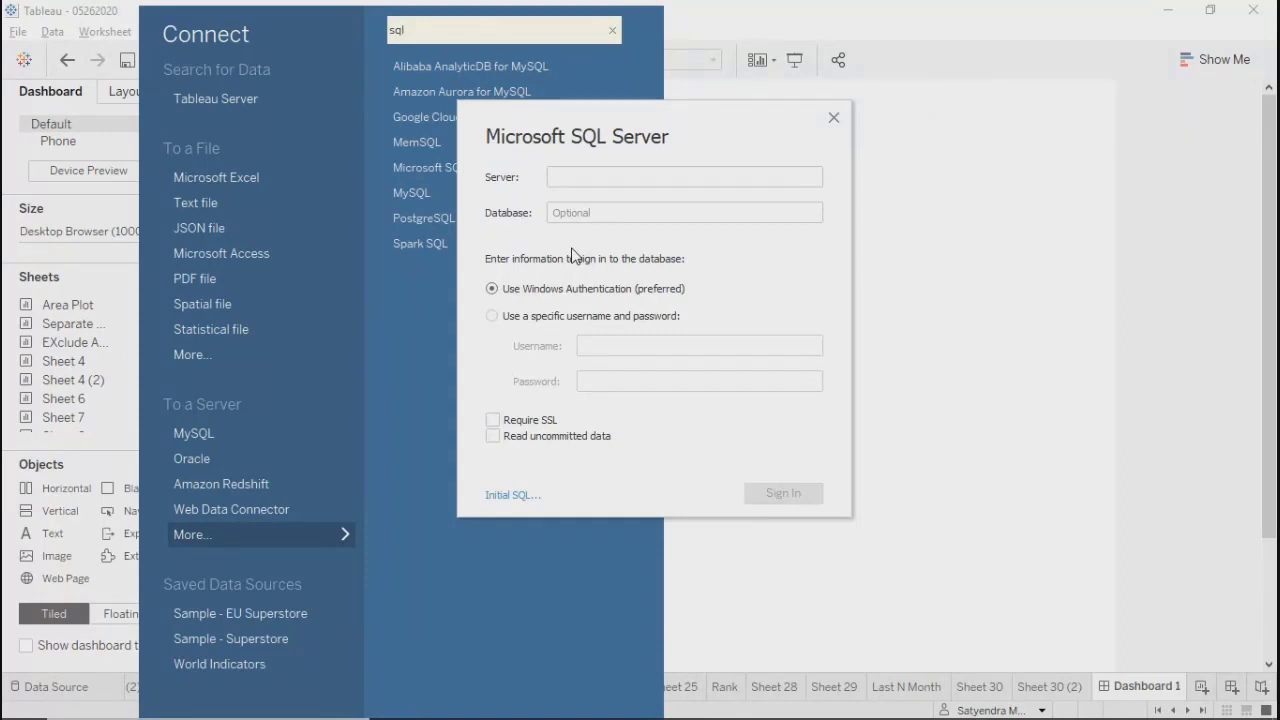
mouse_move(668, 718)
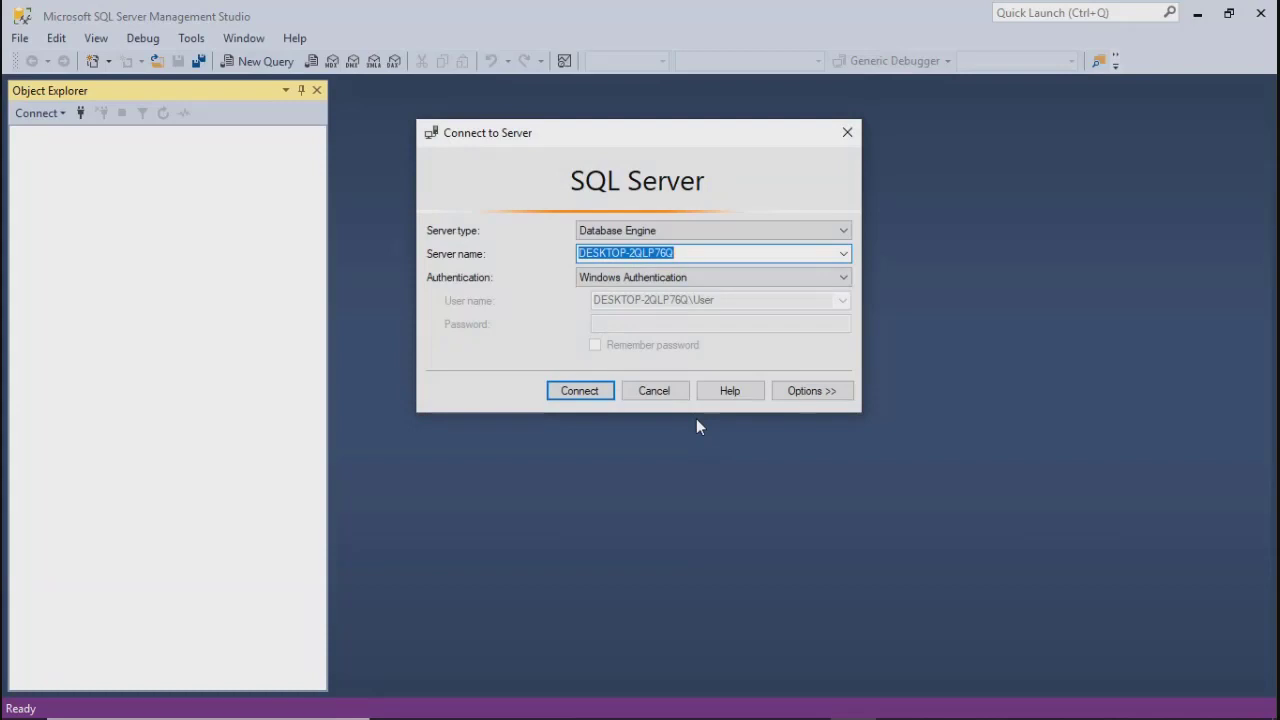
click(656, 393)
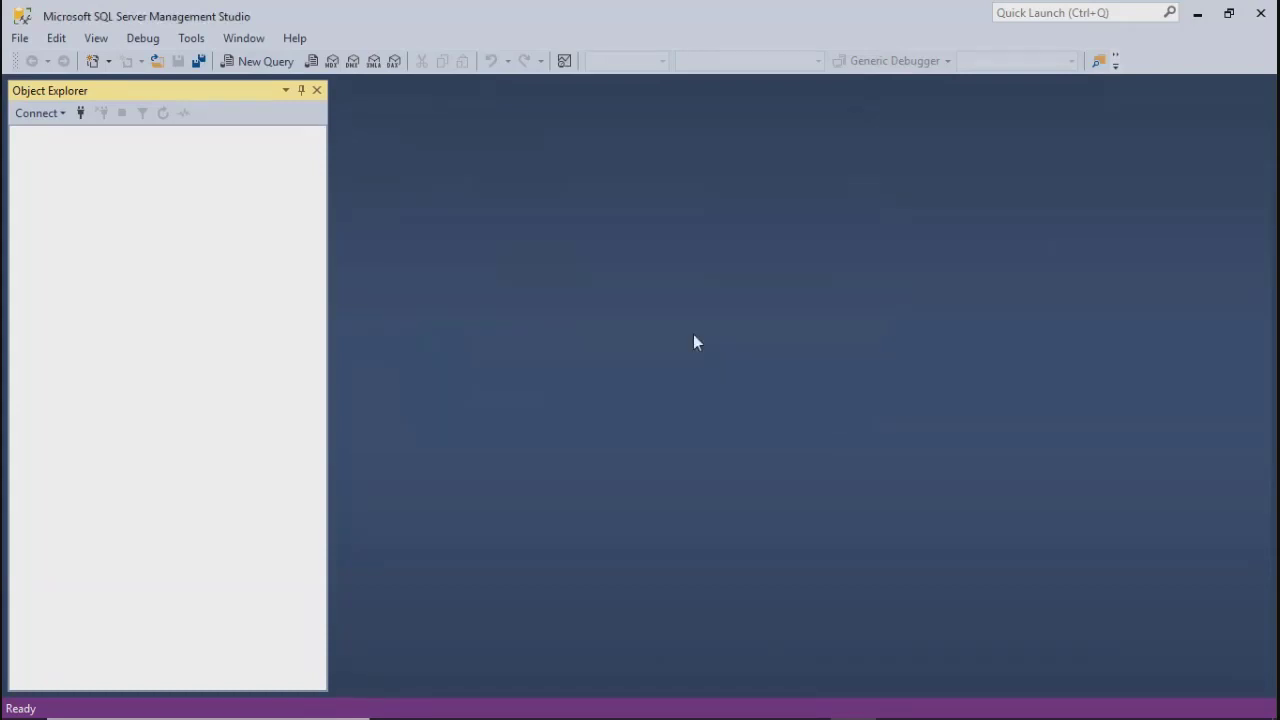
Step: Switch back to Tableau, sign in to the SQL Server DESKTOP-2QLP76Q with Windows Authentication, and select the AdventureWorks2017 database
click(1197, 13)
key(ctrl+v)
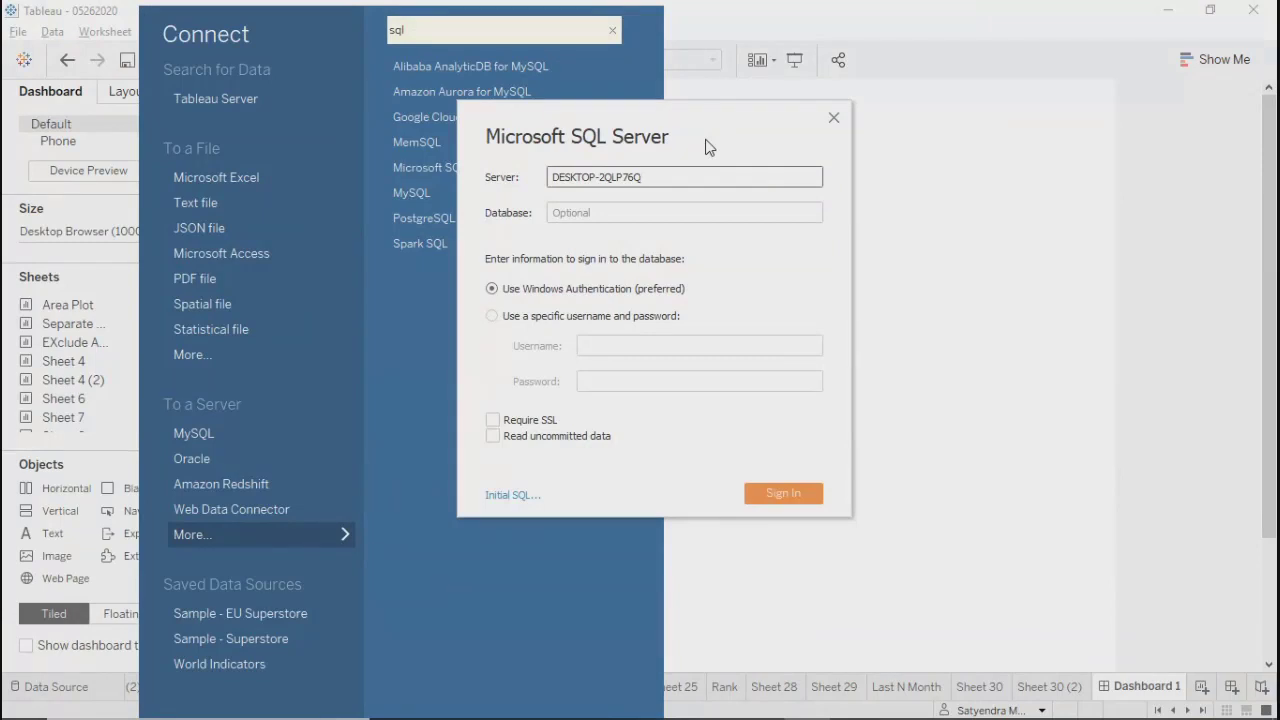
click(780, 494)
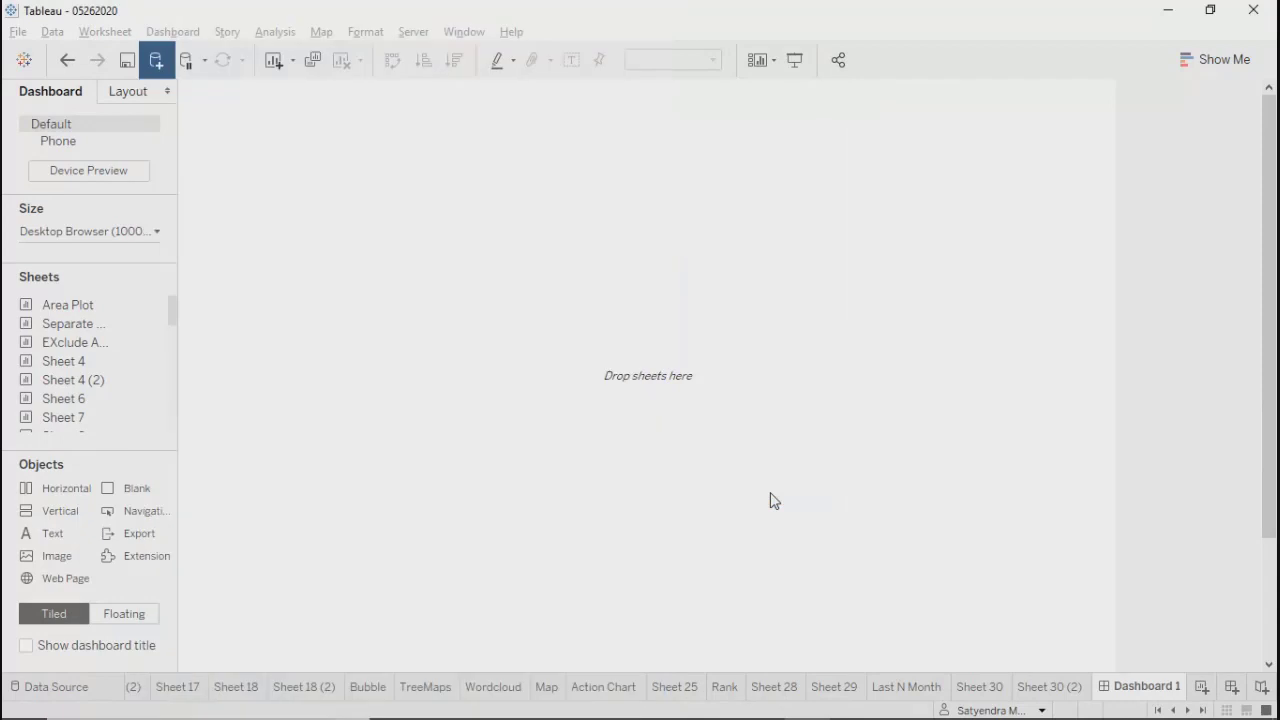
click(122, 217)
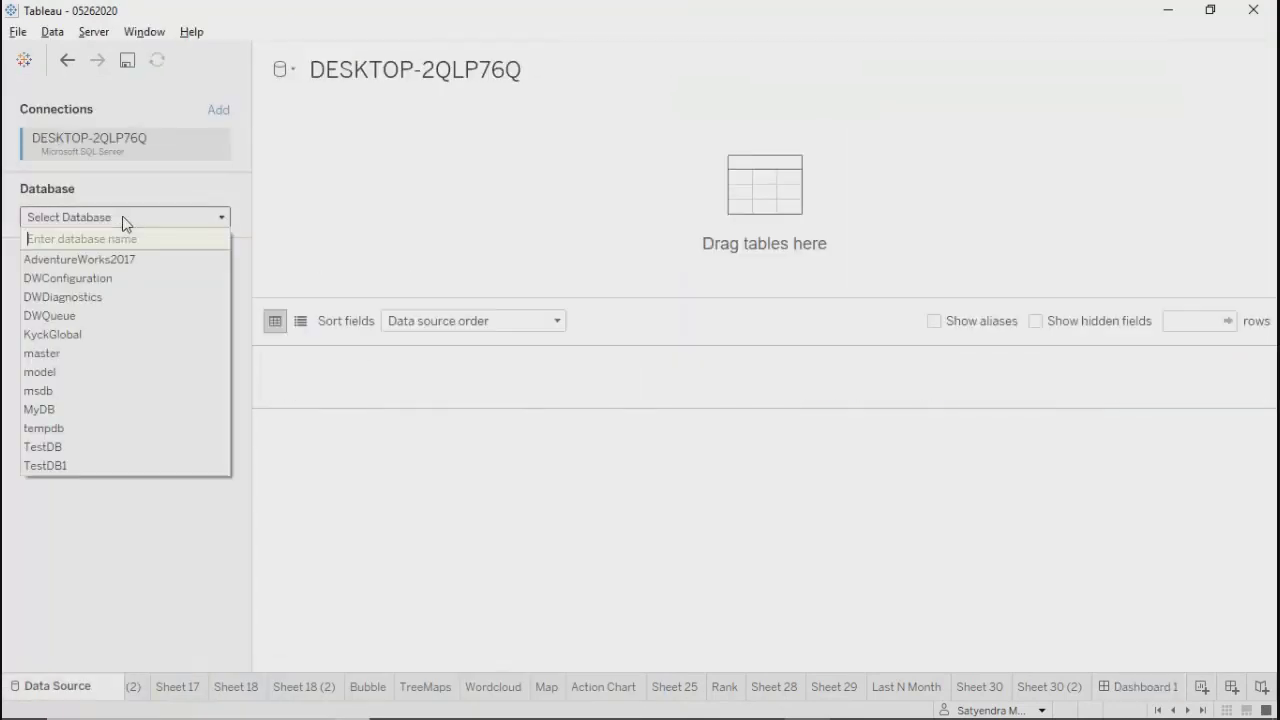
click(70, 262)
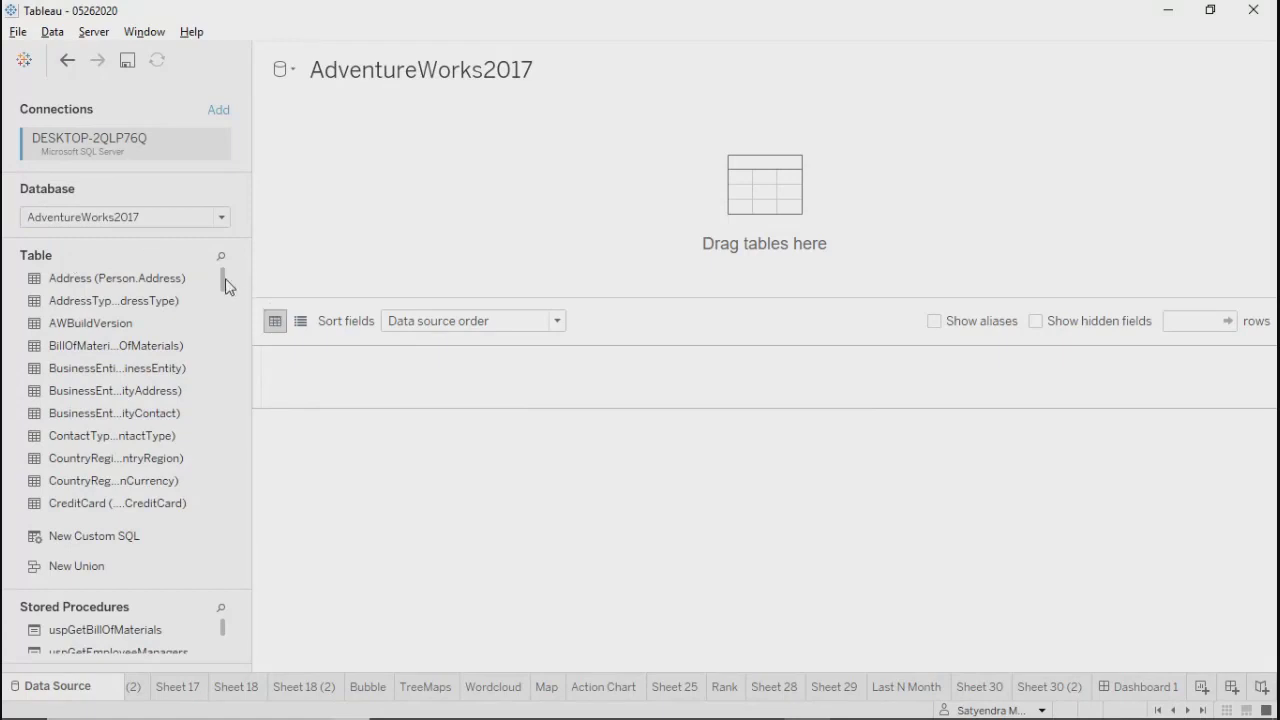
Step: Find the SampleSuperStore table in the widened AdventureWorks2017 table list and view its data
scroll(225, 283, down, 3)
scroll(225, 280, up, 3)
drag(252, 351, 466, 346)
scroll(278, 413, down, 6)
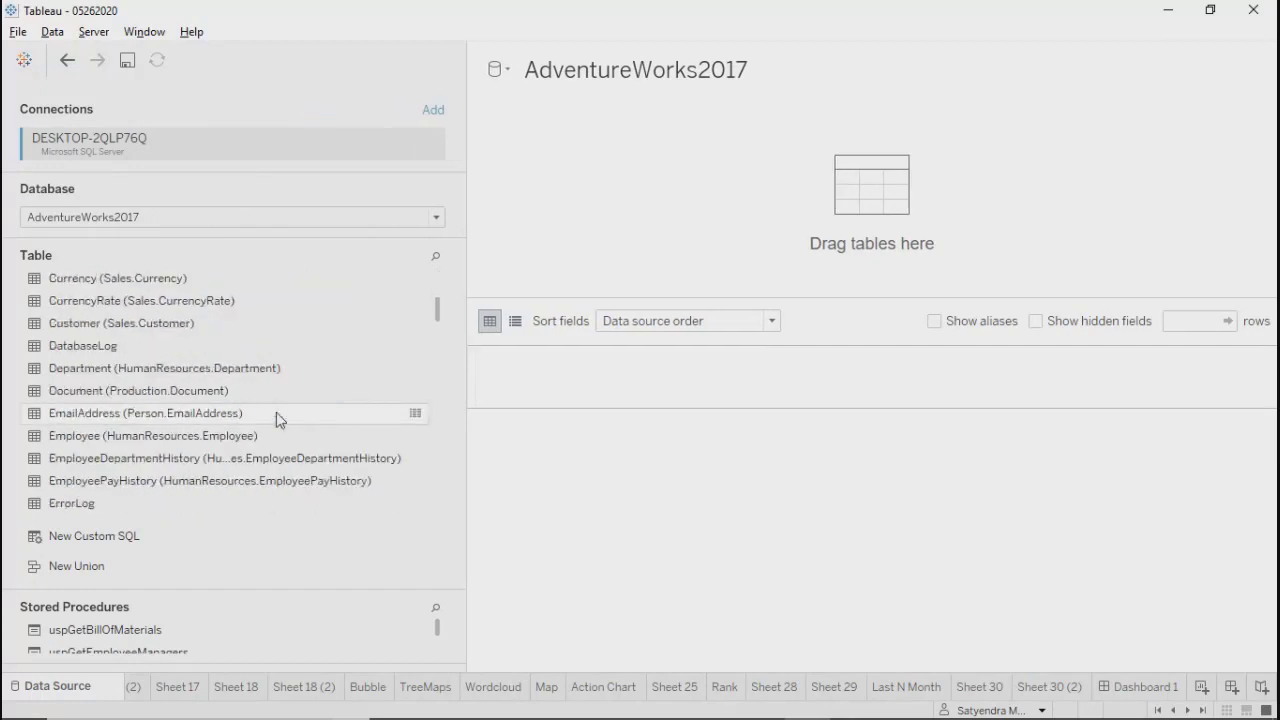
scroll(276, 412, down, 20)
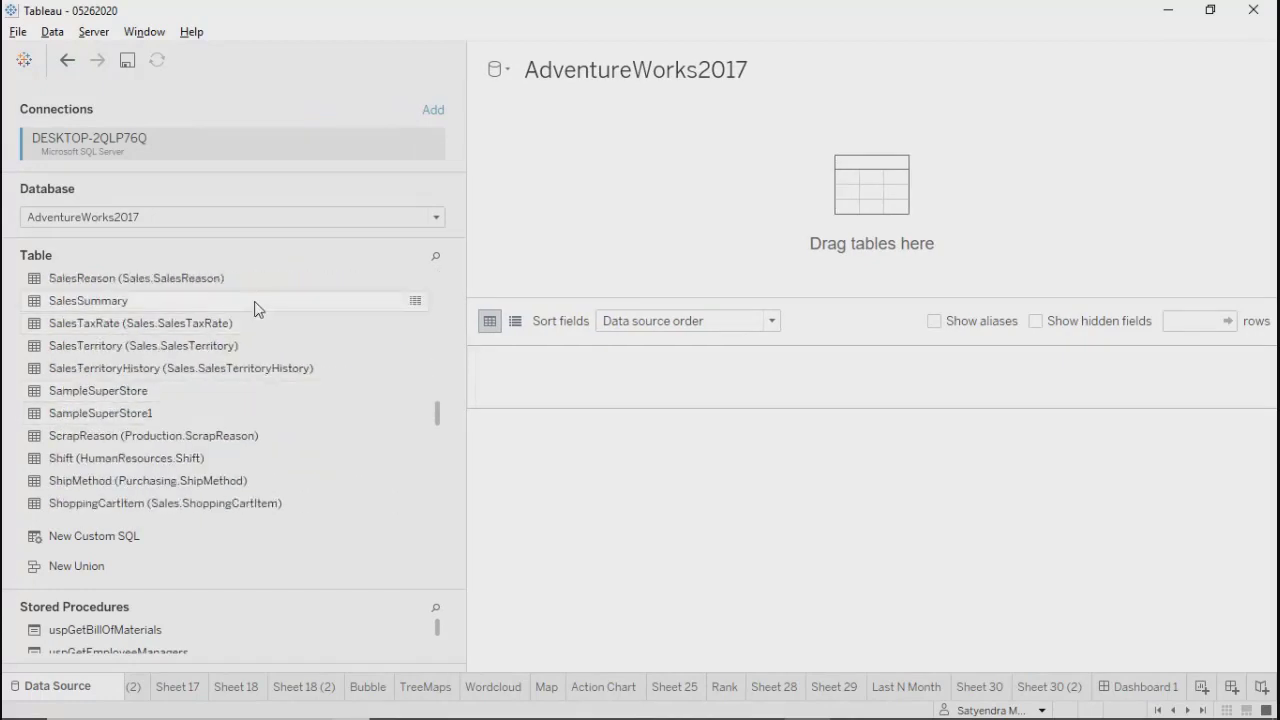
click(104, 393)
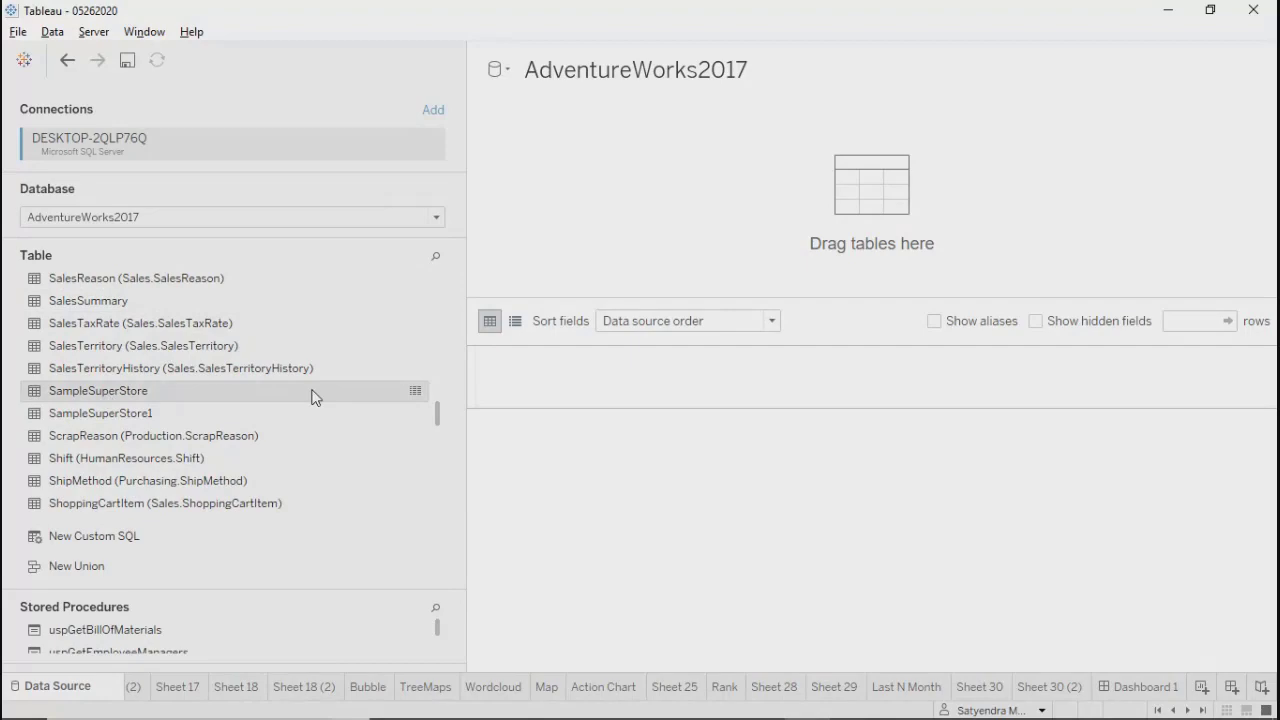
click(415, 392)
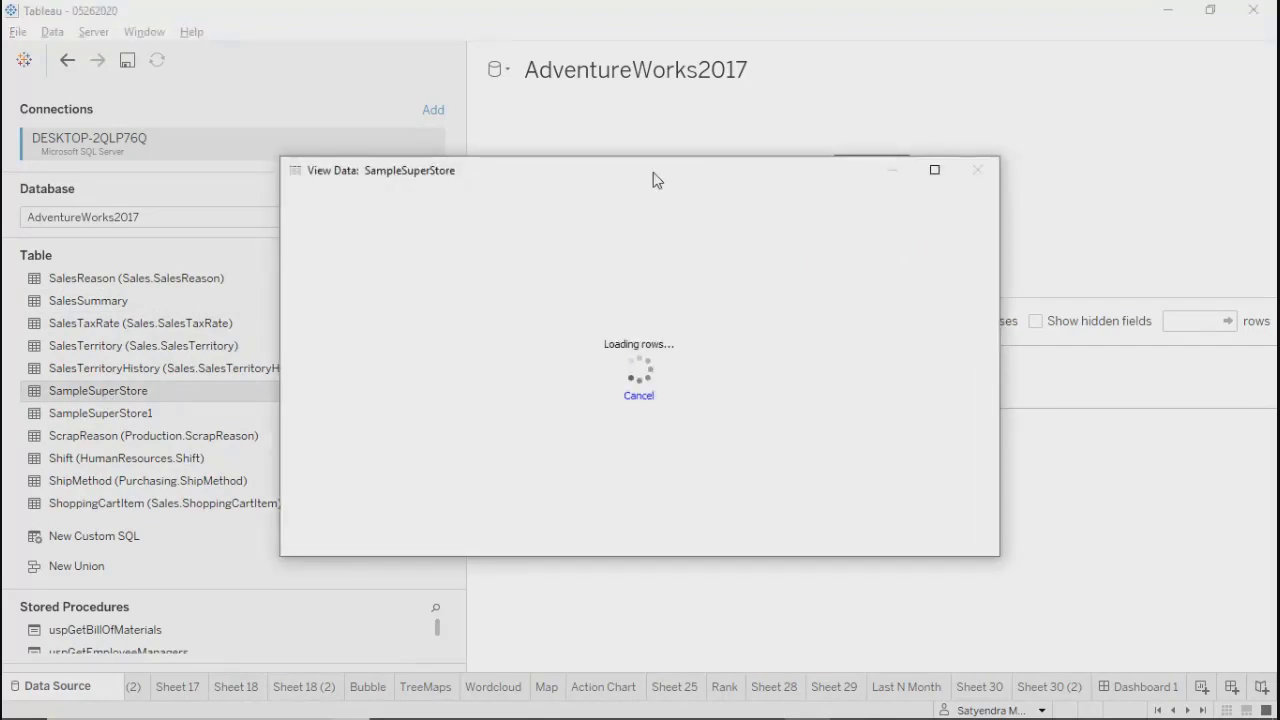
drag(653, 172, 643, 100)
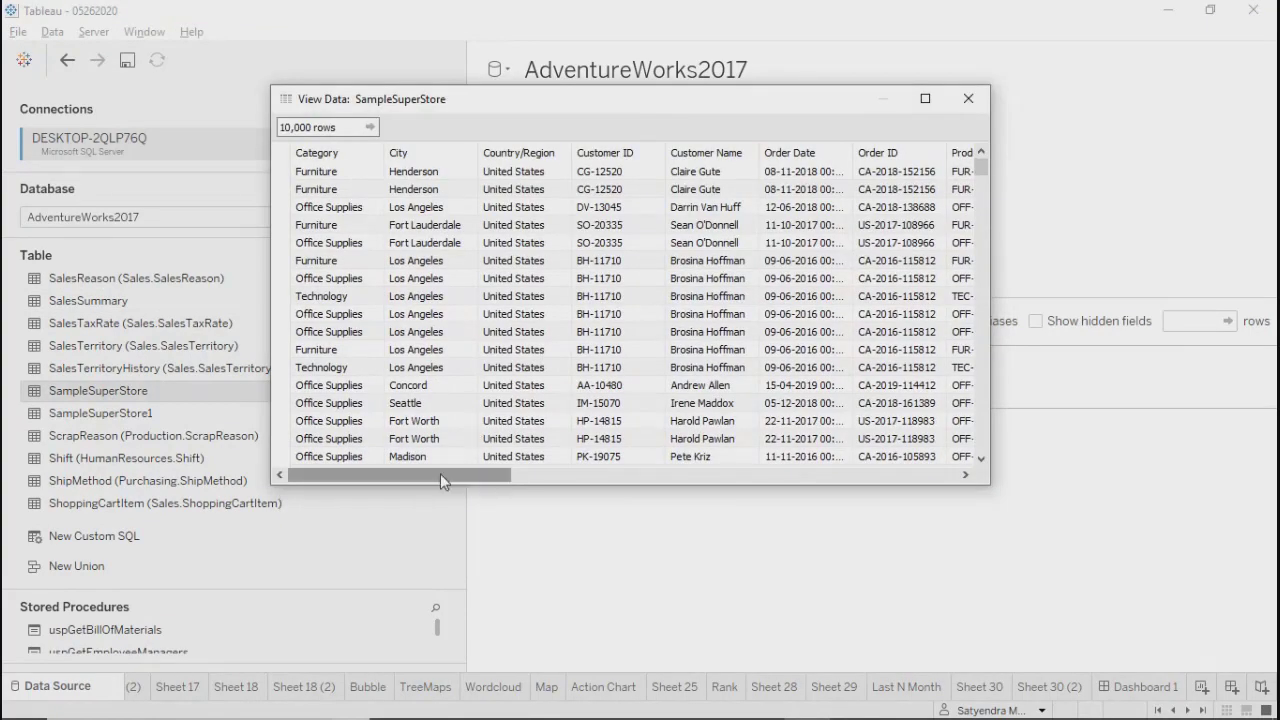
mouse_move(443, 477)
mouse_down()
mouse_move(898, 461)
mouse_move(460, 474)
mouse_up()
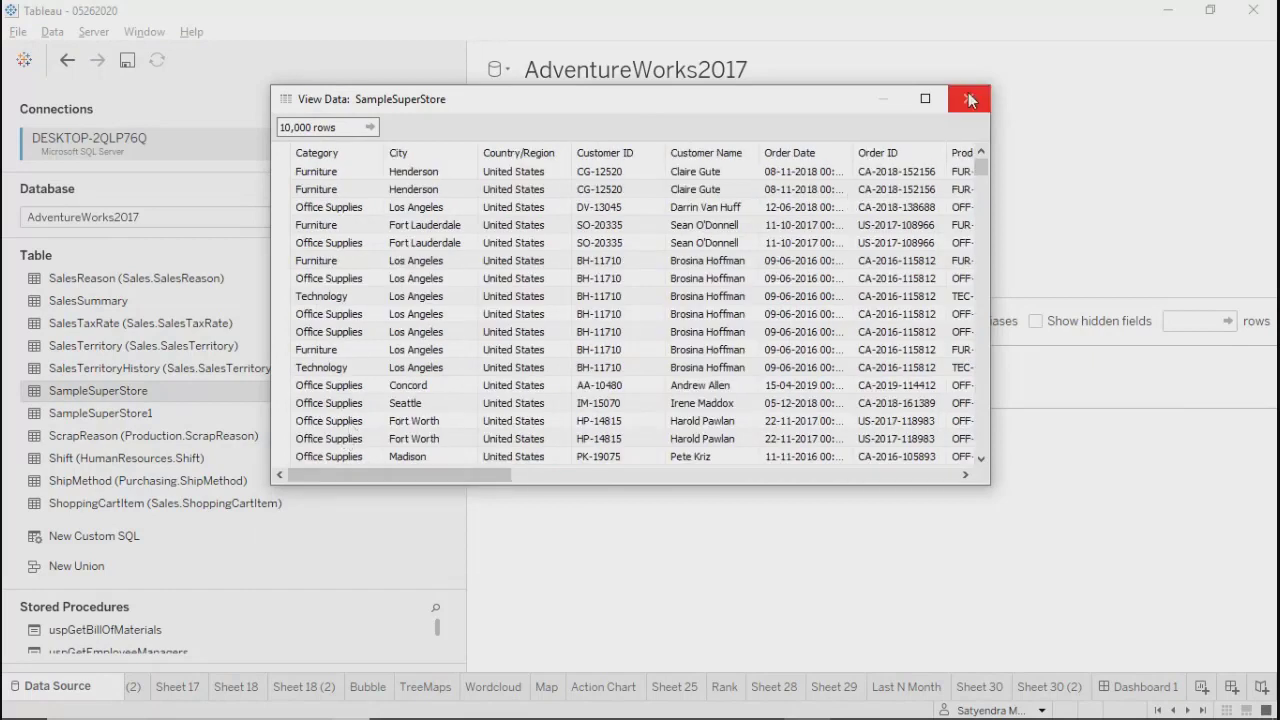
click(968, 98)
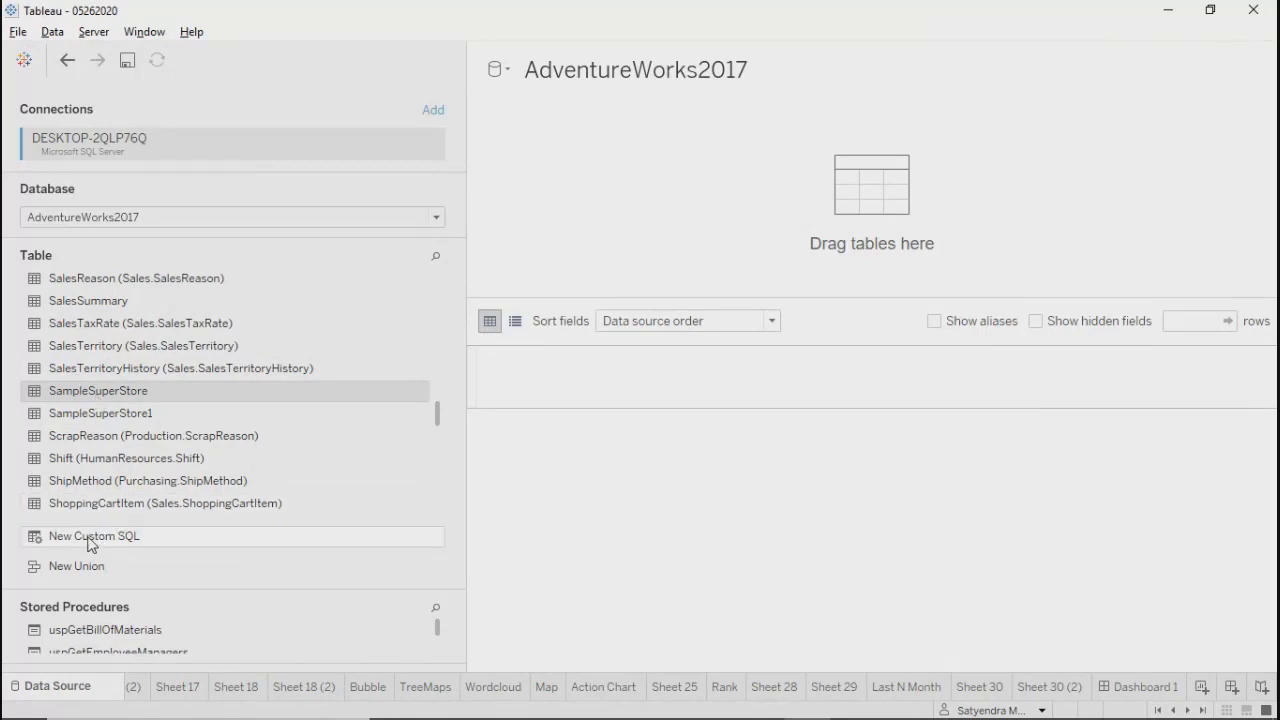
Step: Add a custom SQL query to the canvas reading "Select * from SamplesuperStore" and preview its results
drag(88, 543, 600, 210)
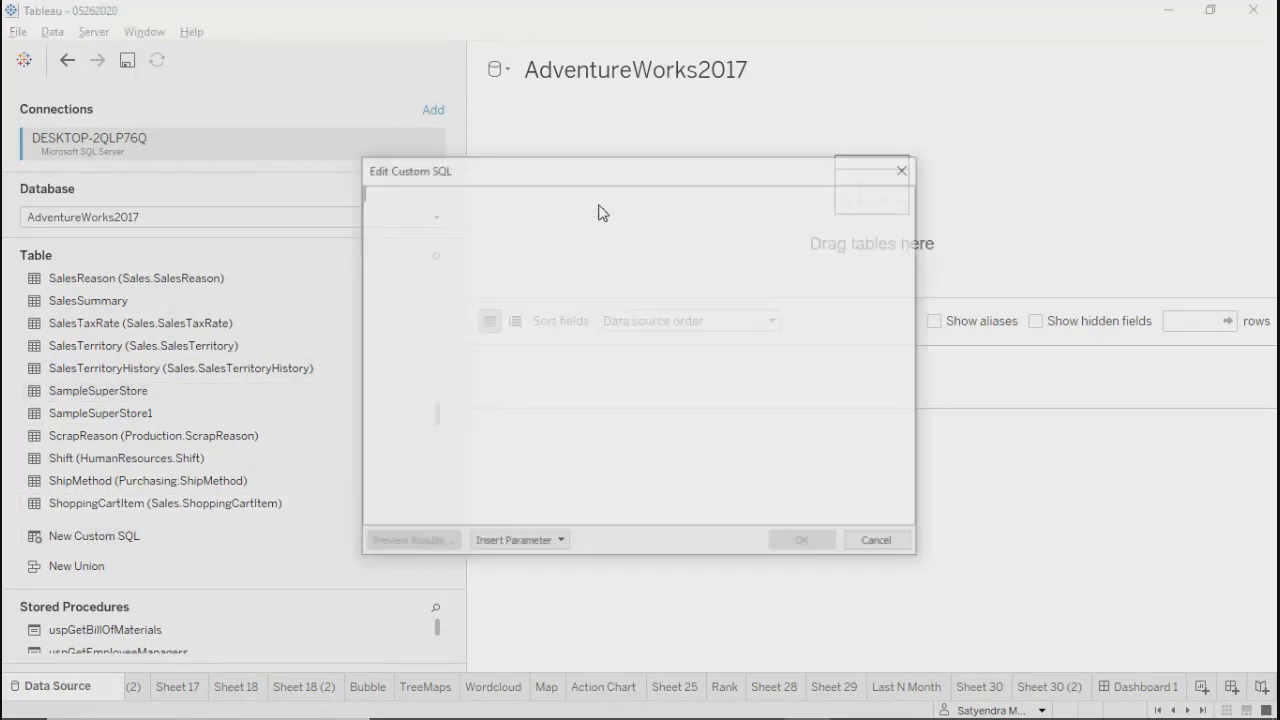
text(Se)
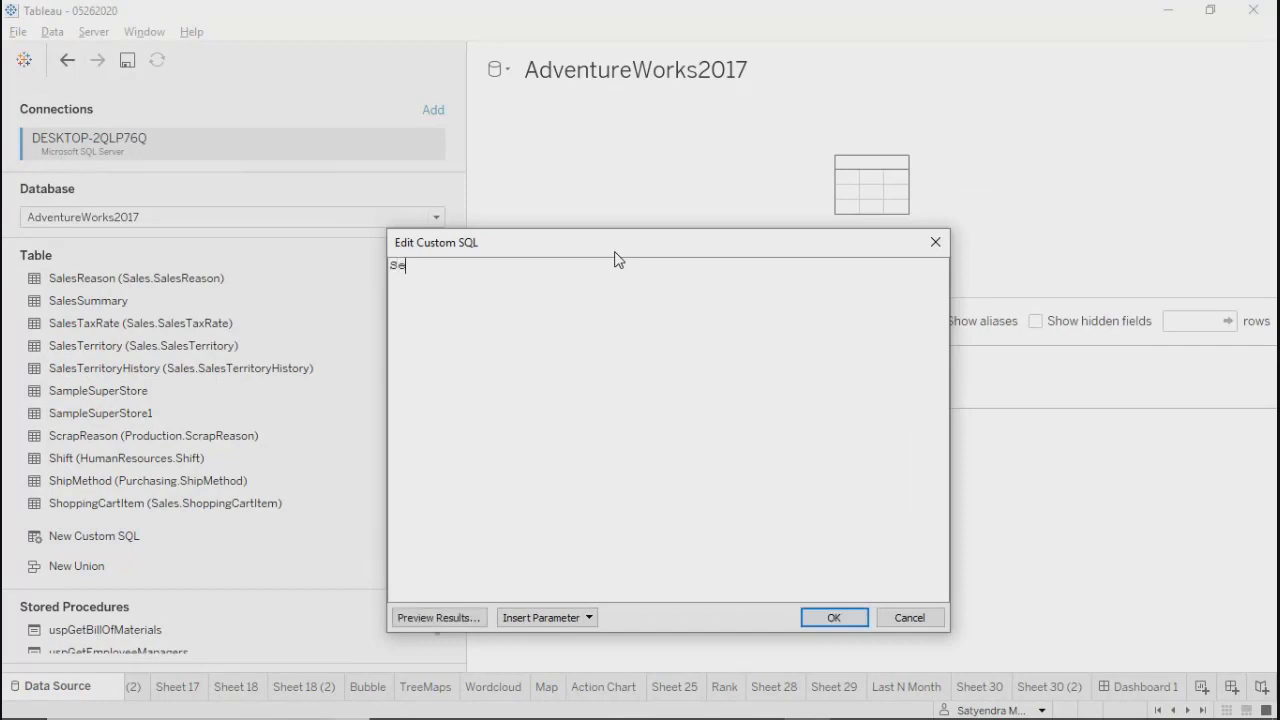
text(lect * from)
click(78, 393)
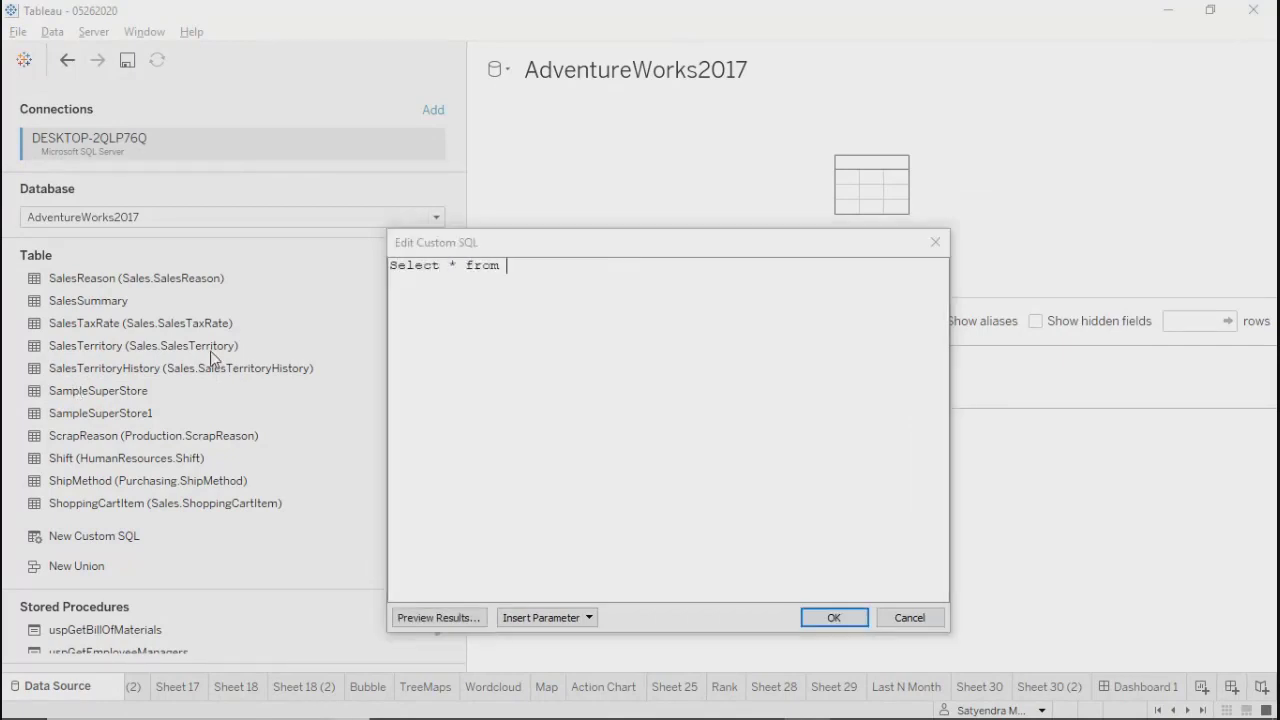
click(541, 262)
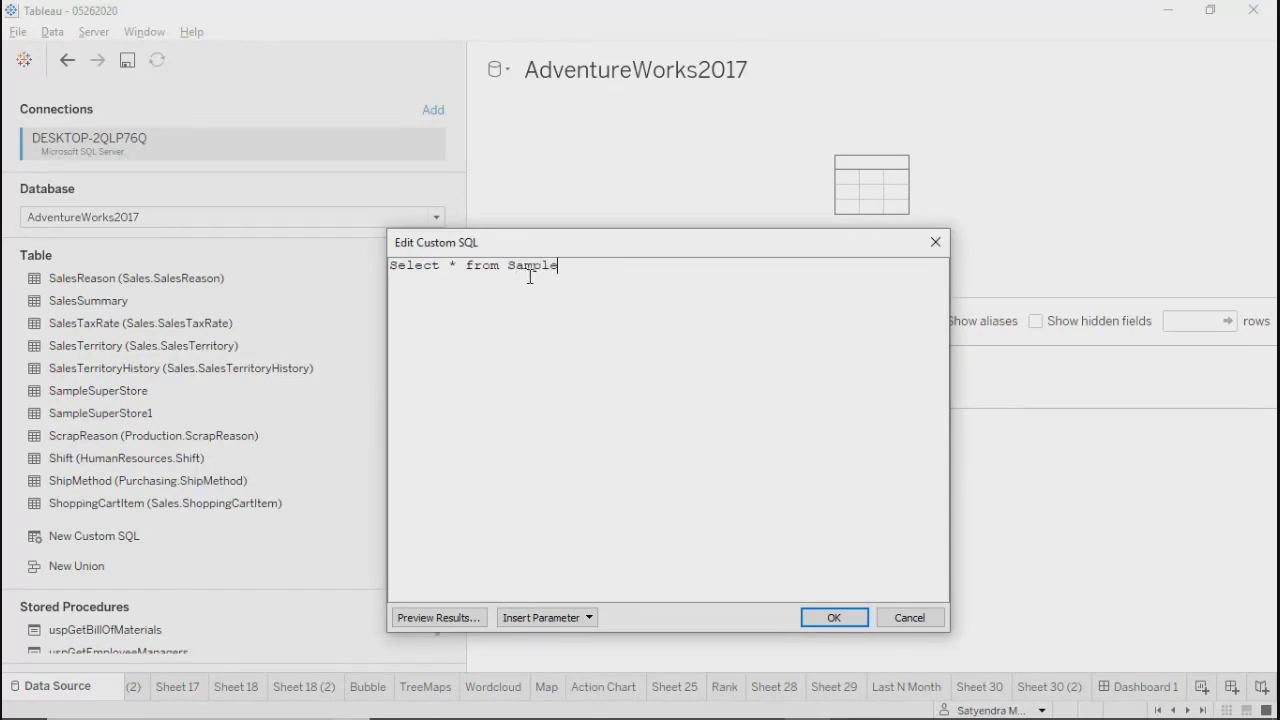
text(SamplesuperStore)
click(456, 620)
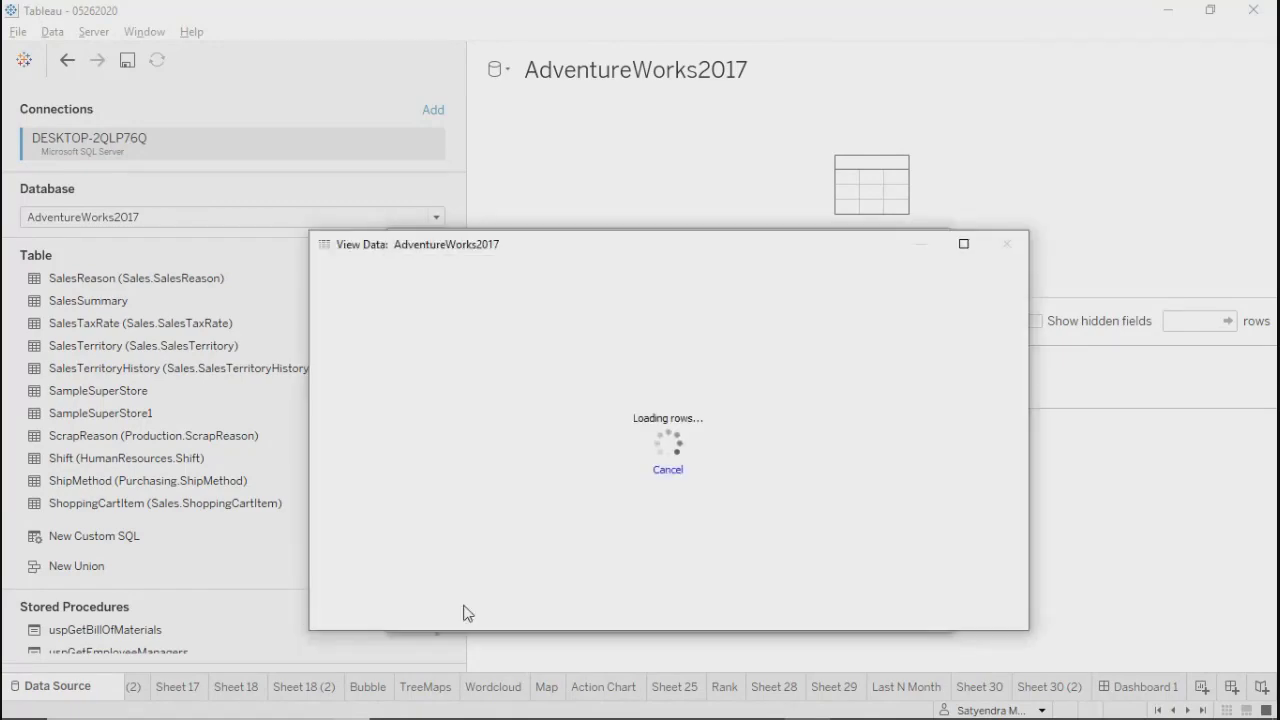
drag(704, 252, 604, 218)
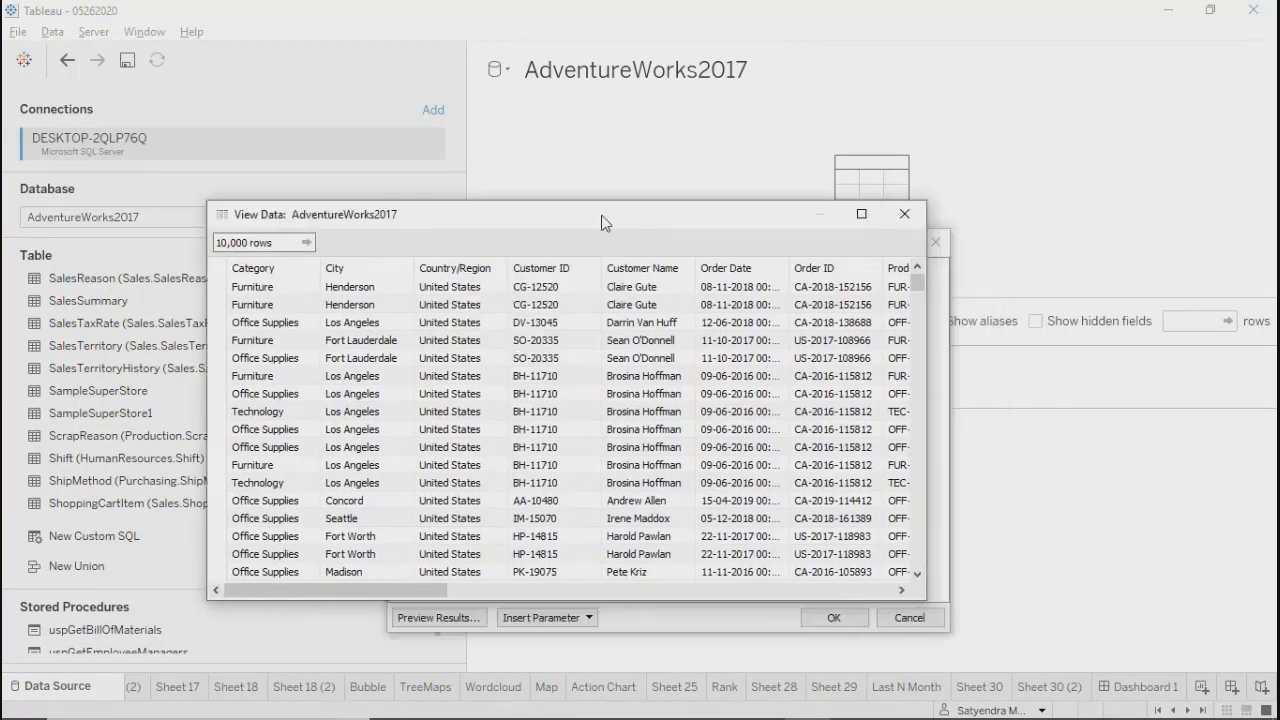
click(903, 214)
Step: Append "where [Order Date] between <Parameters.End Date> and <Parameters.End Date>" to the custom SQL, accept it, and load the data preview
click(666, 269)
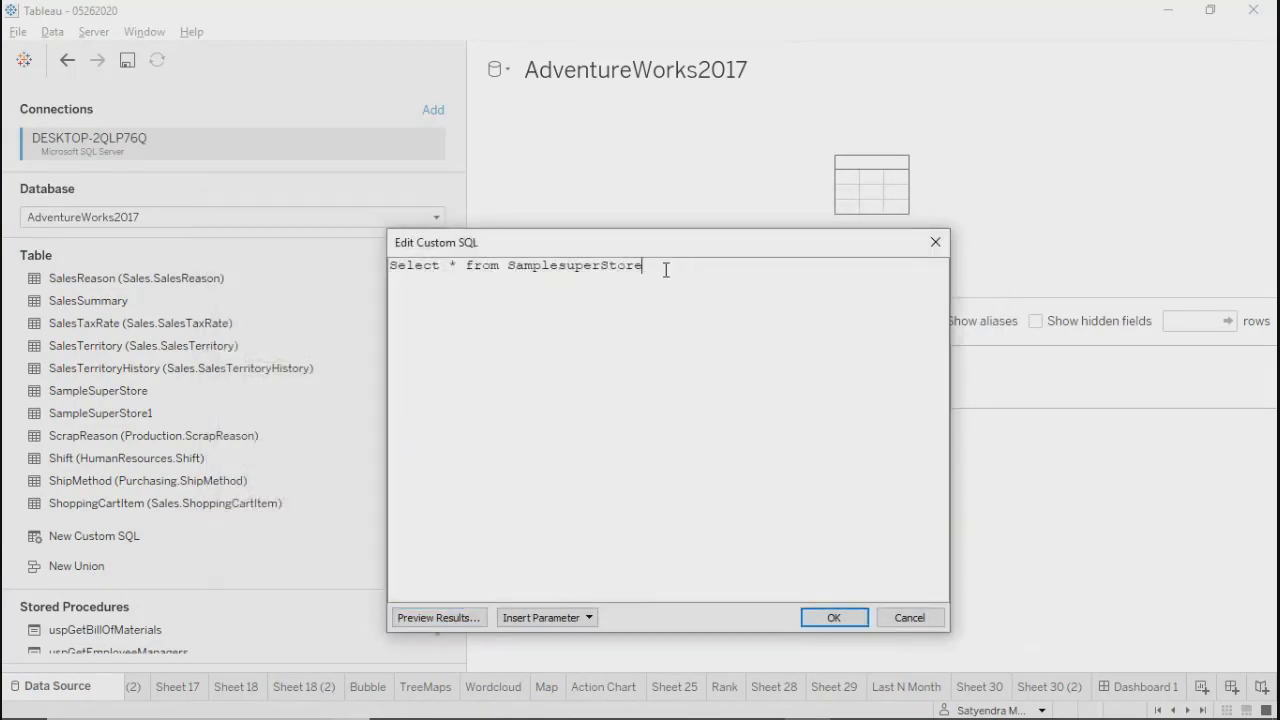
text(where [Or)
text(der Date] between)
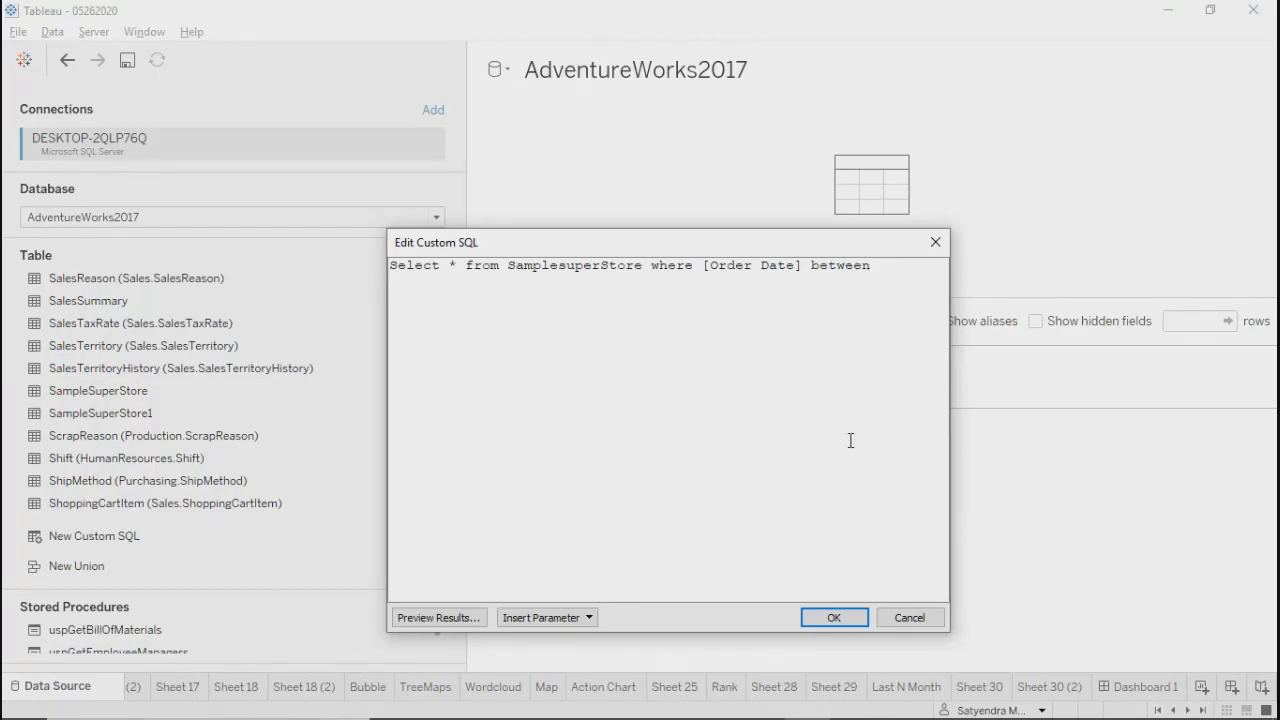
click(573, 618)
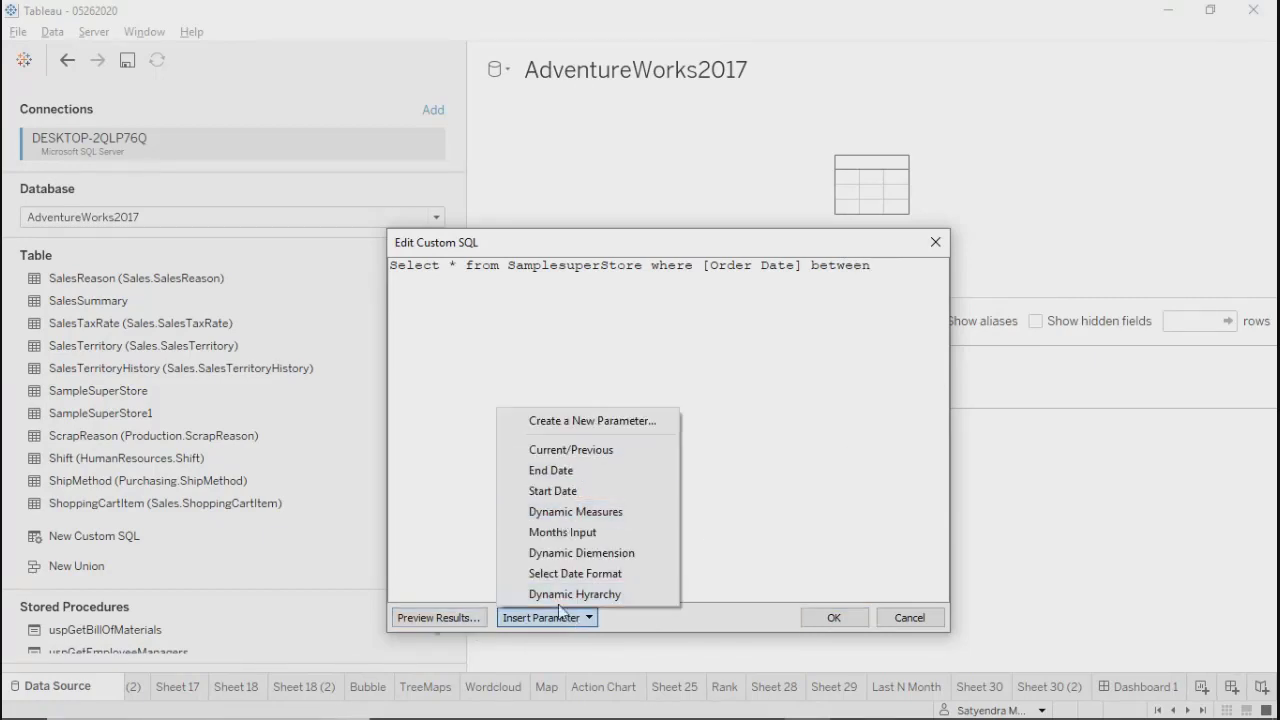
click(565, 470)
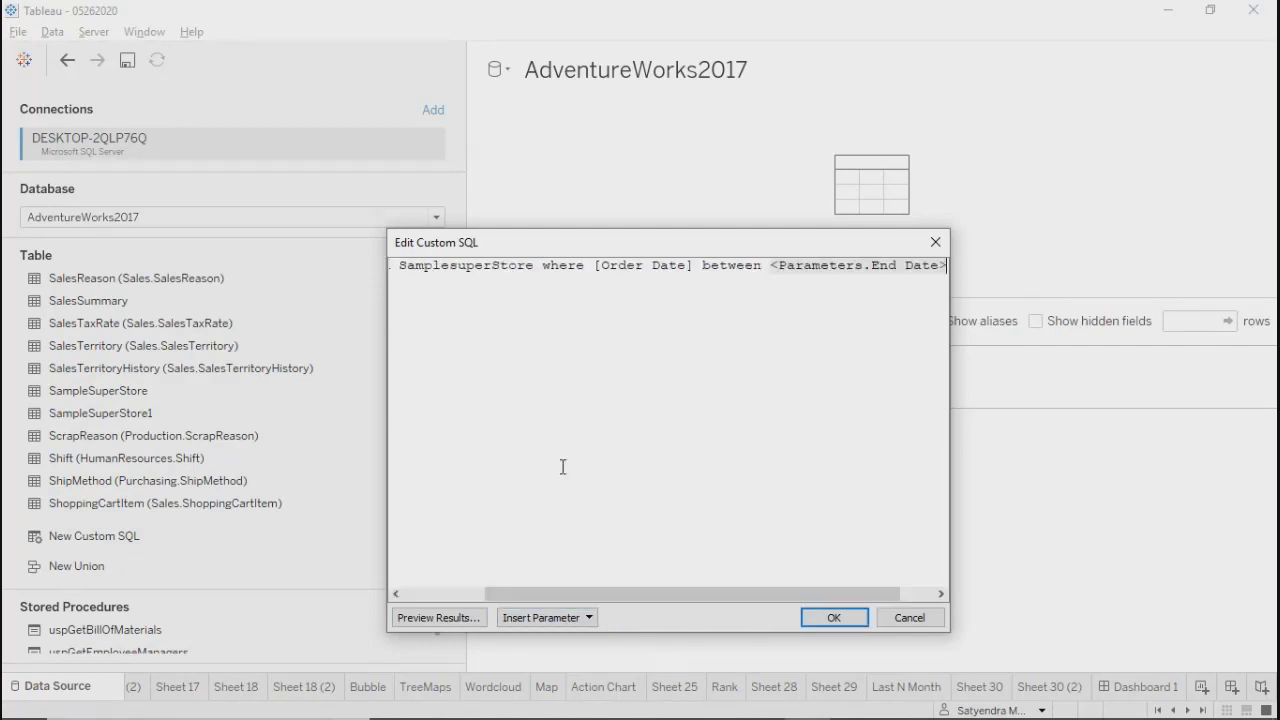
text(and)
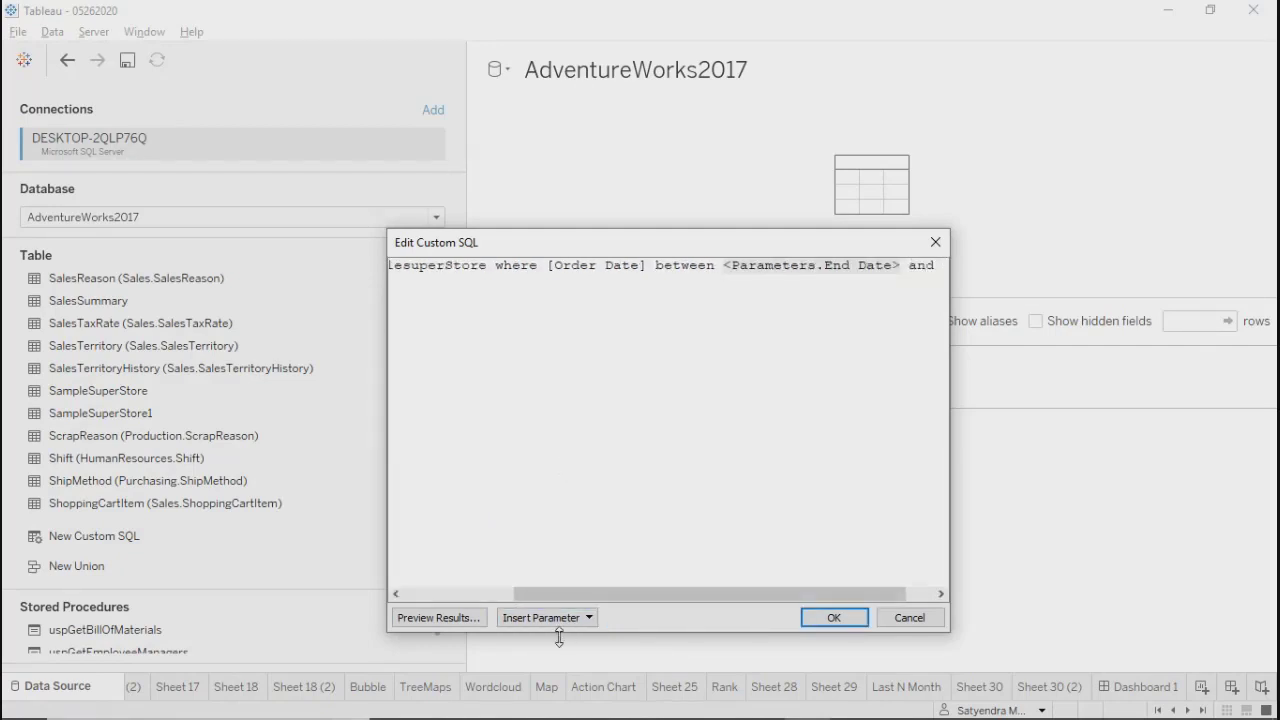
click(555, 618)
click(556, 469)
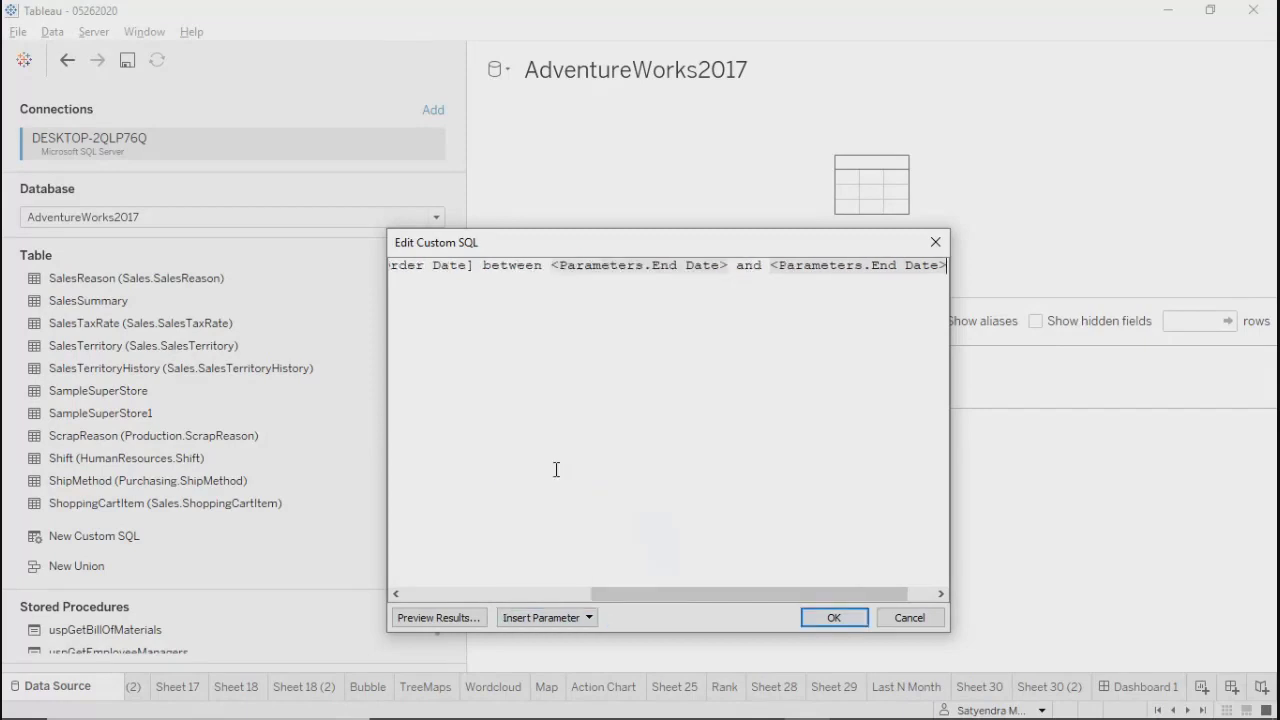
click(833, 617)
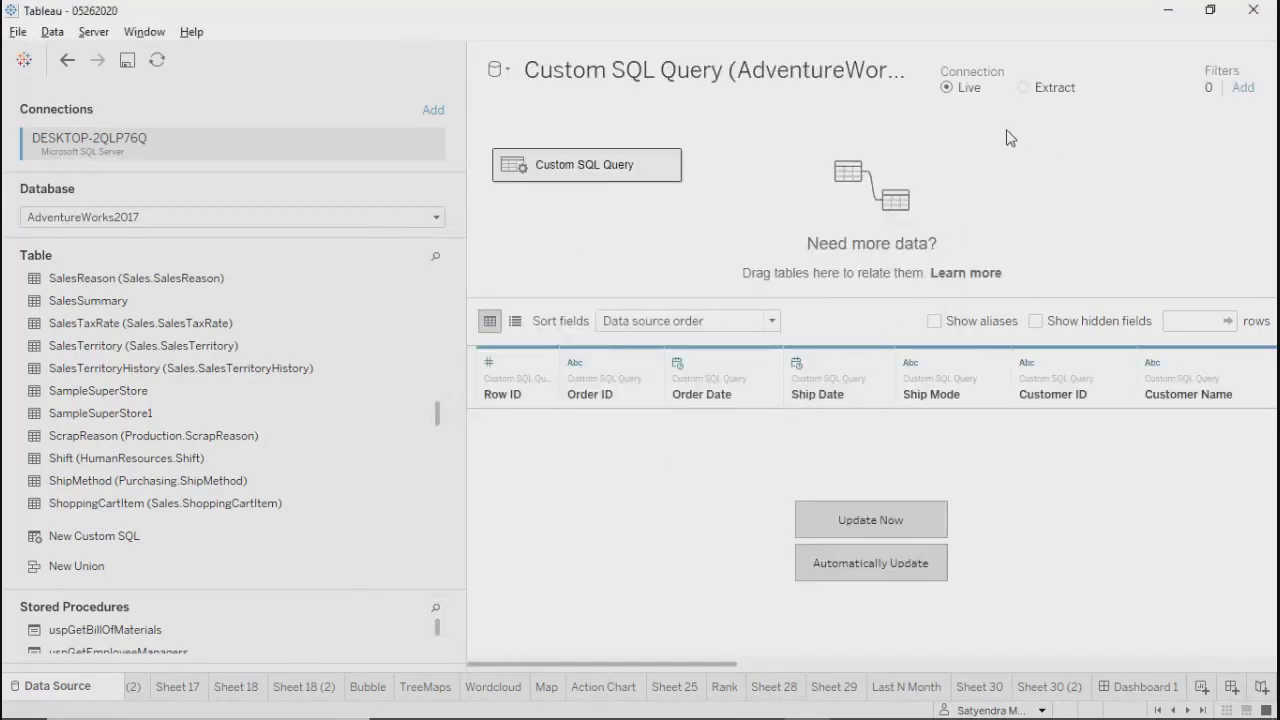
click(862, 521)
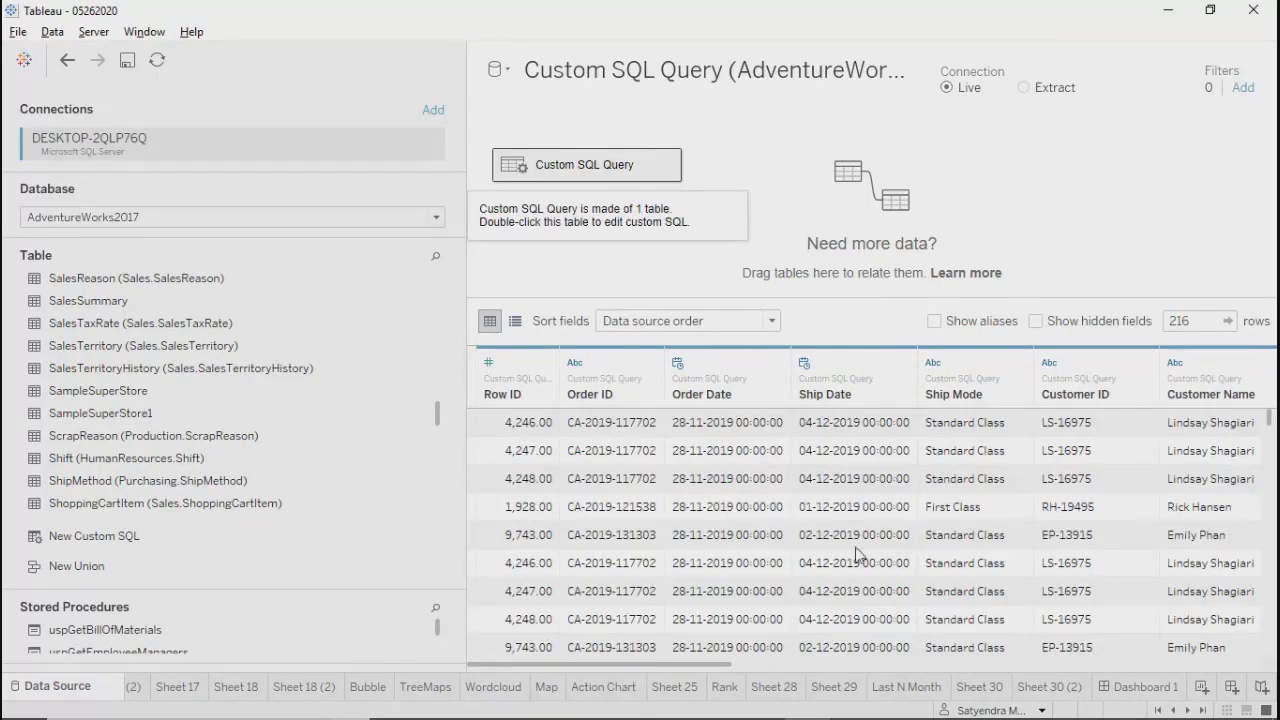
Step: Set the Start Date parameter on Sheet 30 (2) to 19-12-2018
click(1143, 688)
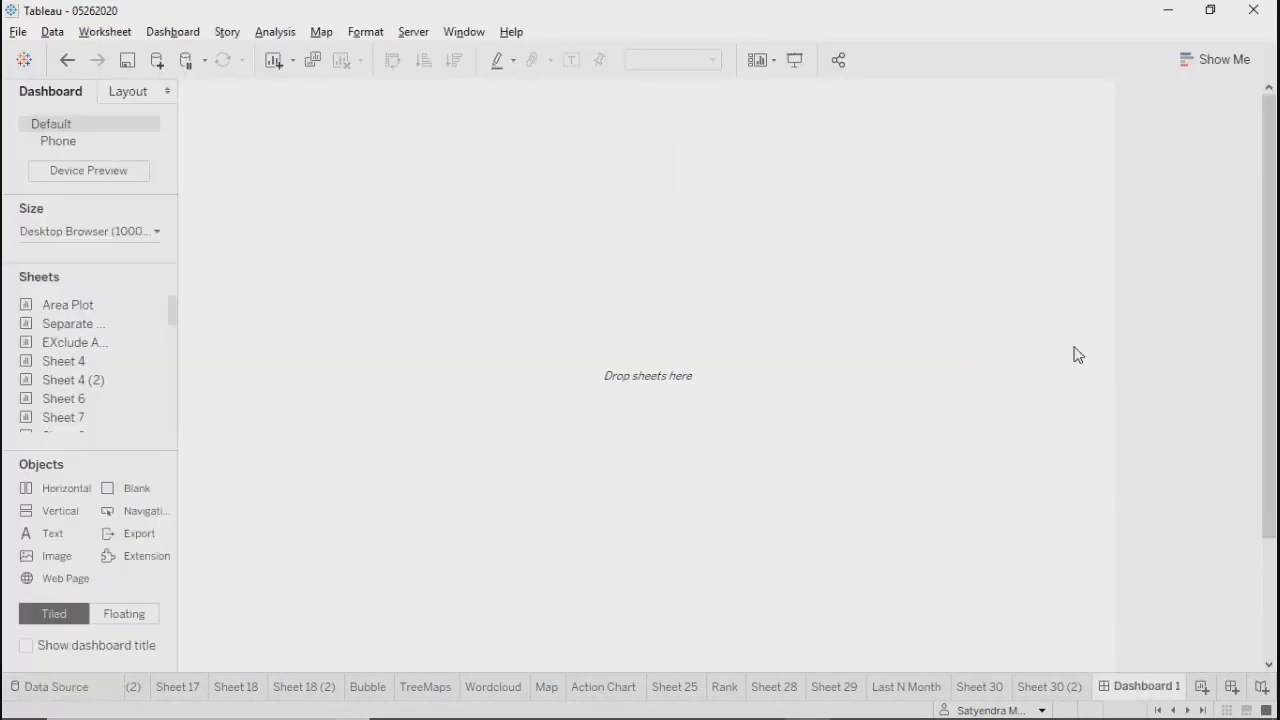
click(1047, 688)
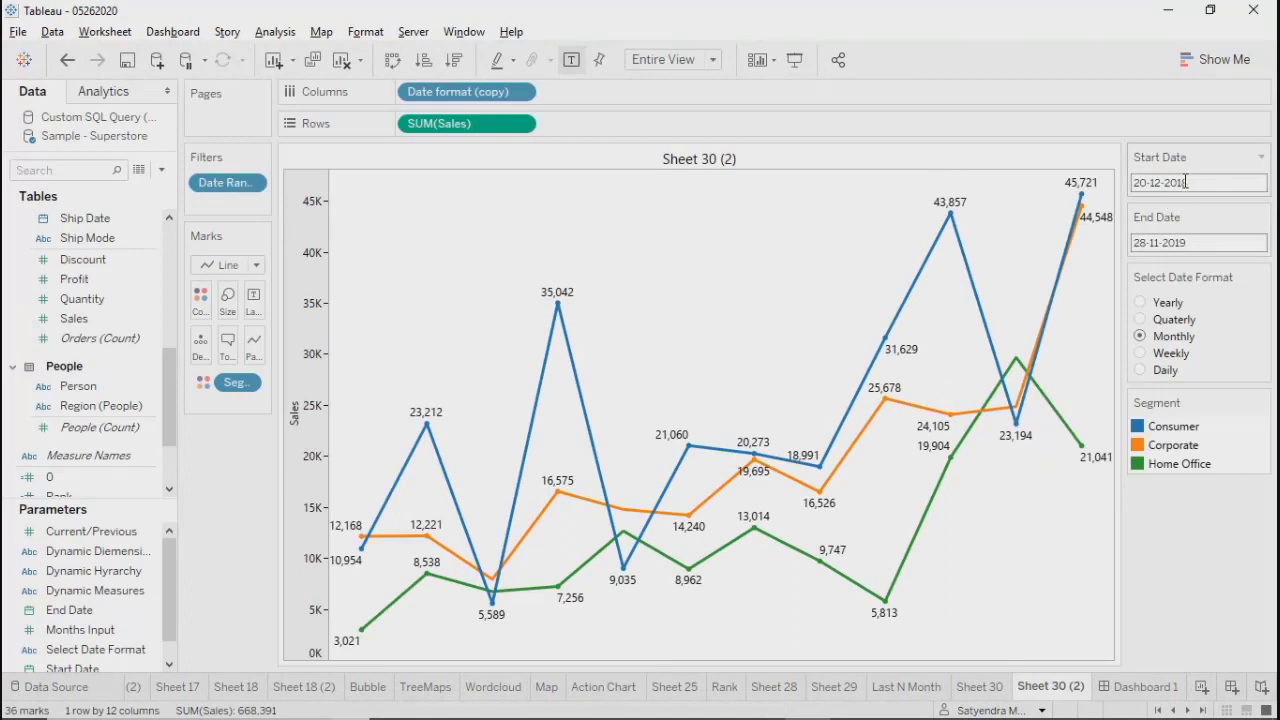
click(1195, 183)
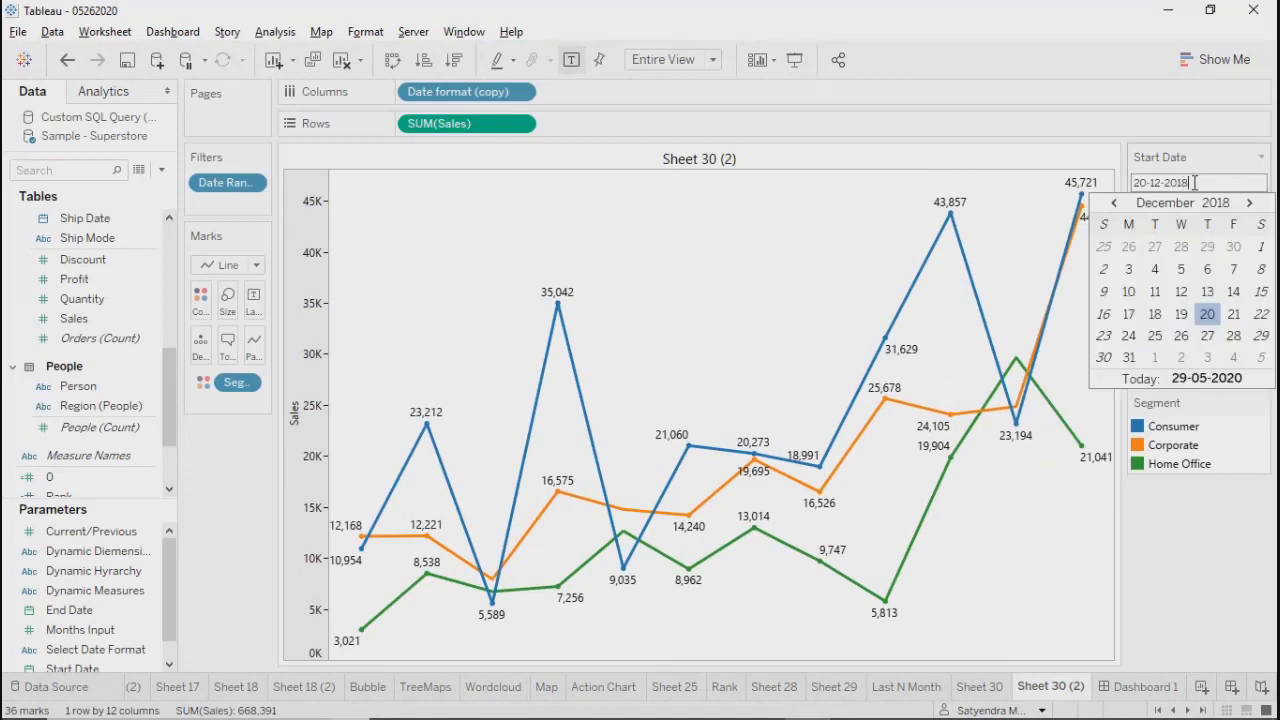
click(1182, 315)
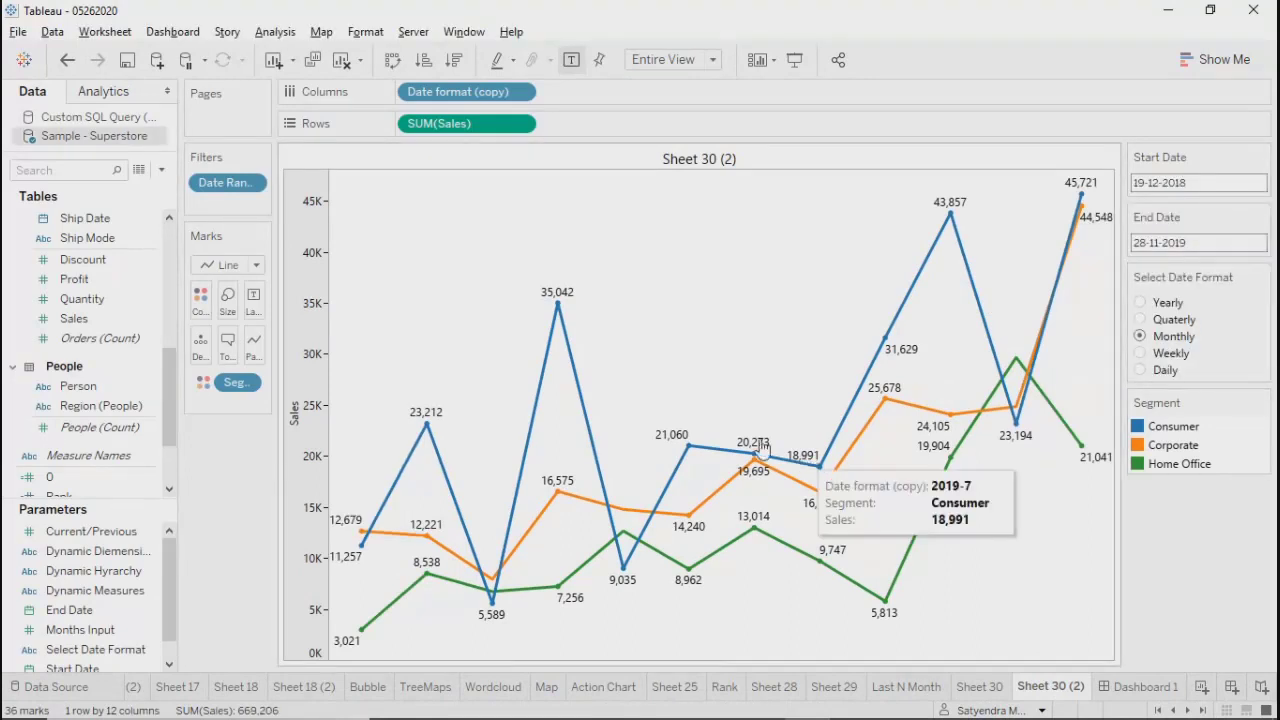
Step: Compare the fields of the Custom SQL Query (AdventureWorks2017) and Sample - Superstore data sources in the widened data pane
click(84, 120)
click(83, 140)
click(100, 118)
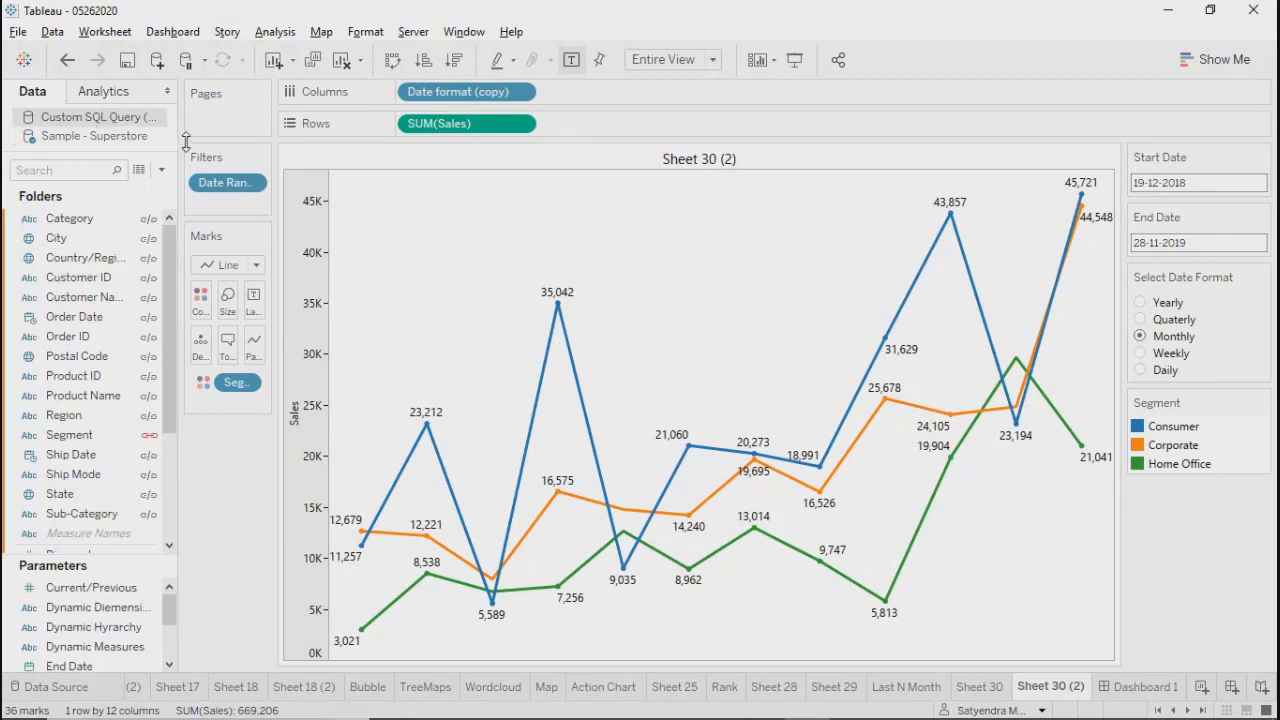
drag(177, 142, 313, 142)
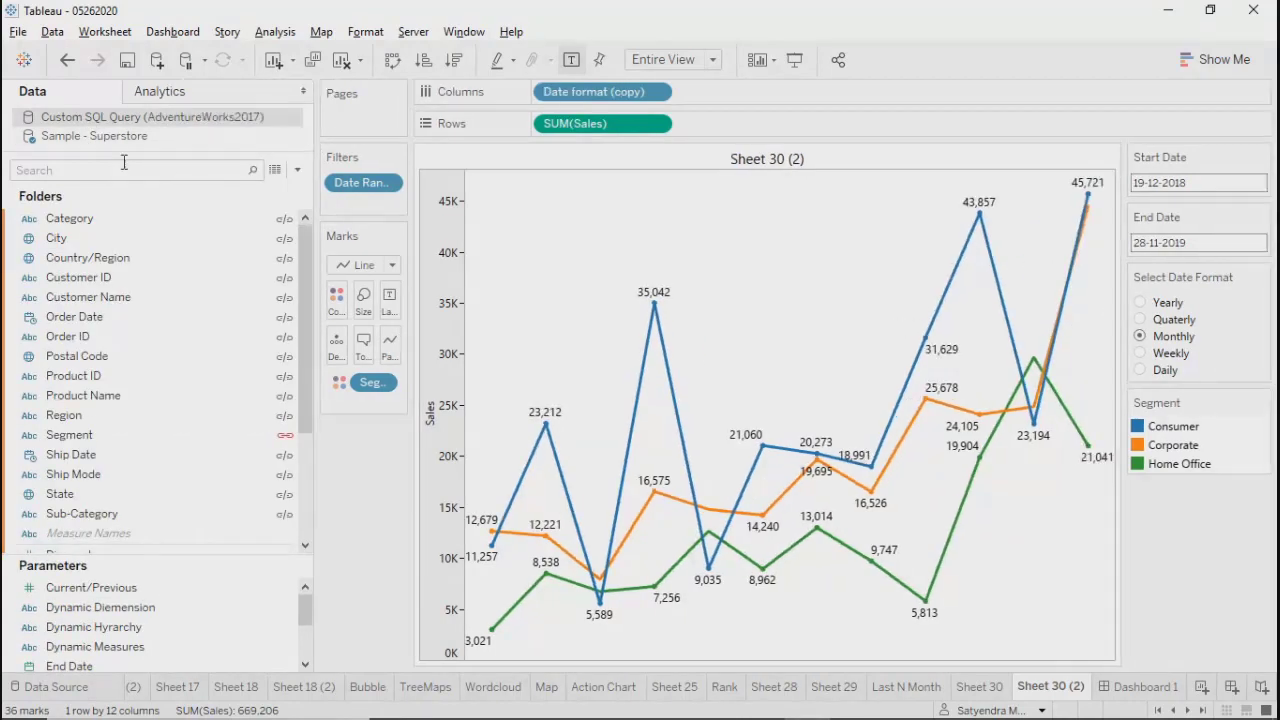
click(104, 140)
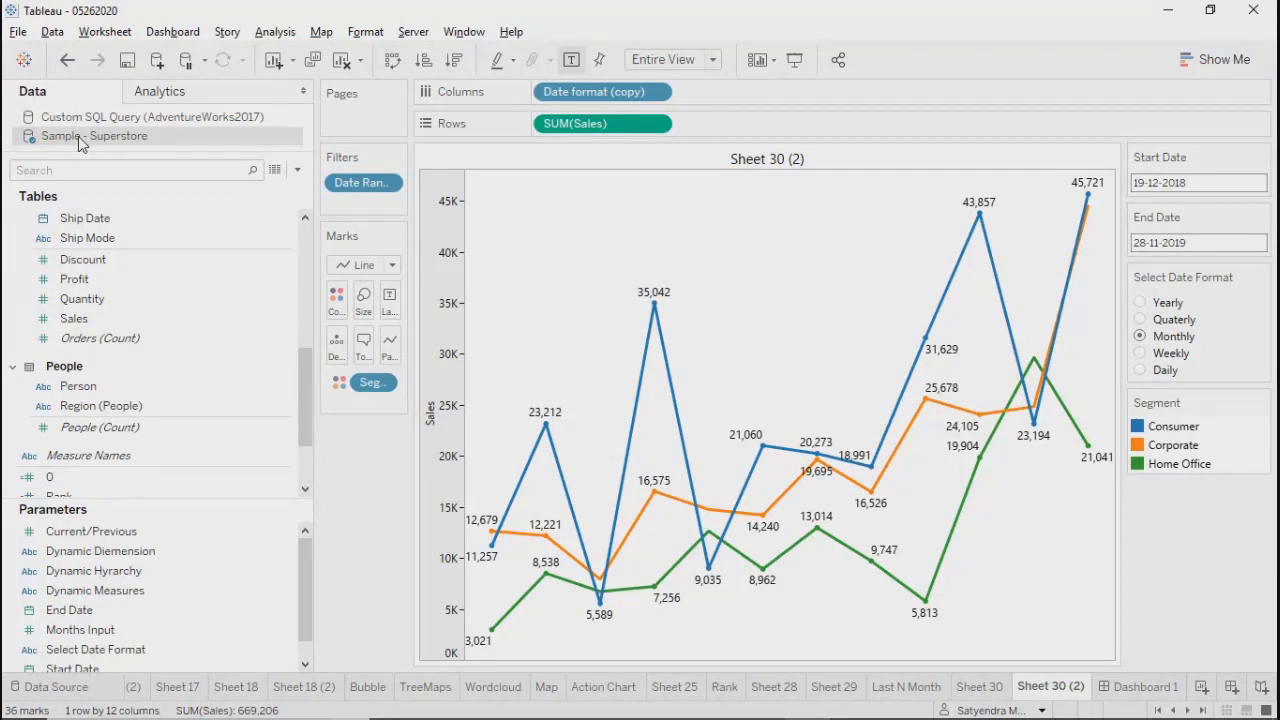
click(228, 316)
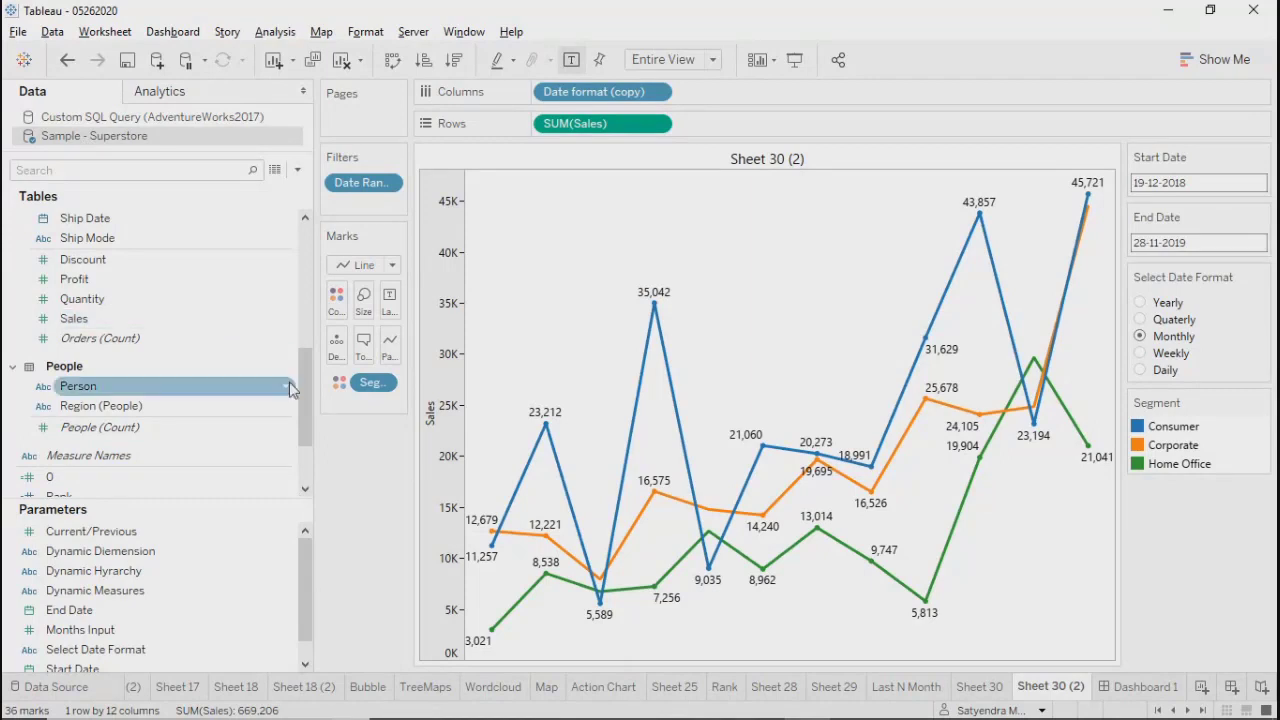
scroll(125, 300, down, 3)
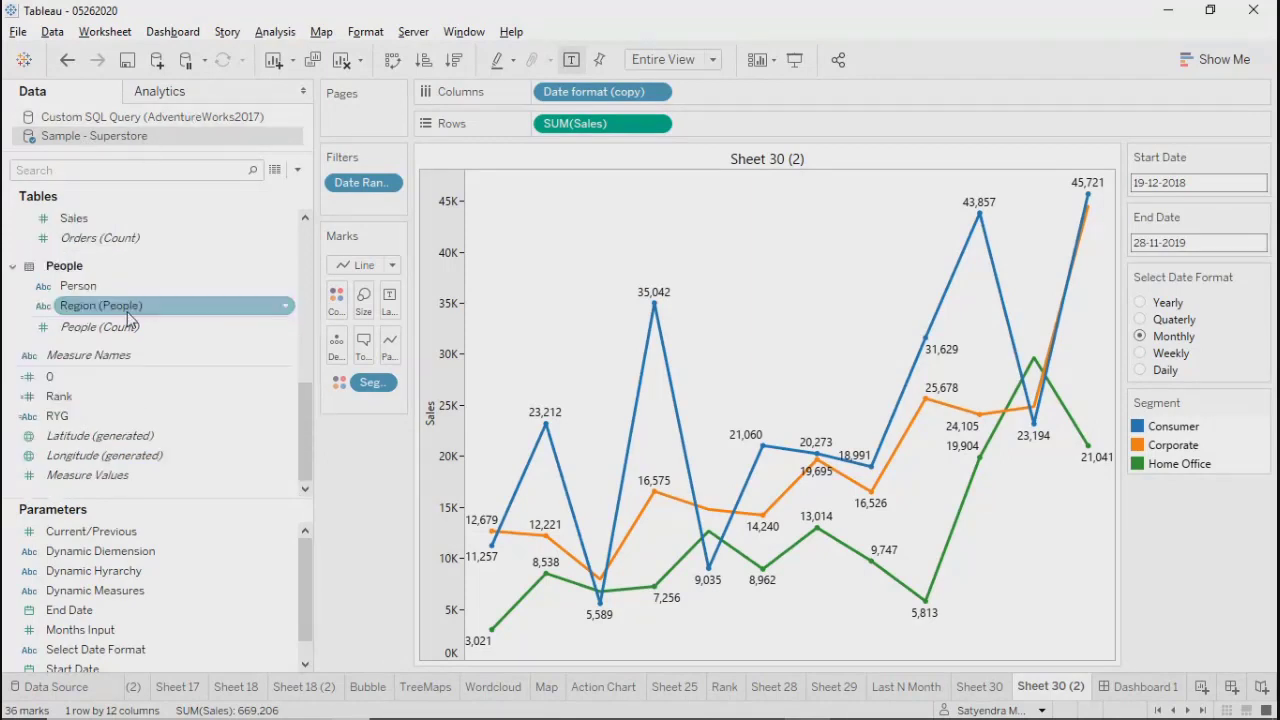
scroll(127, 318, up, 10)
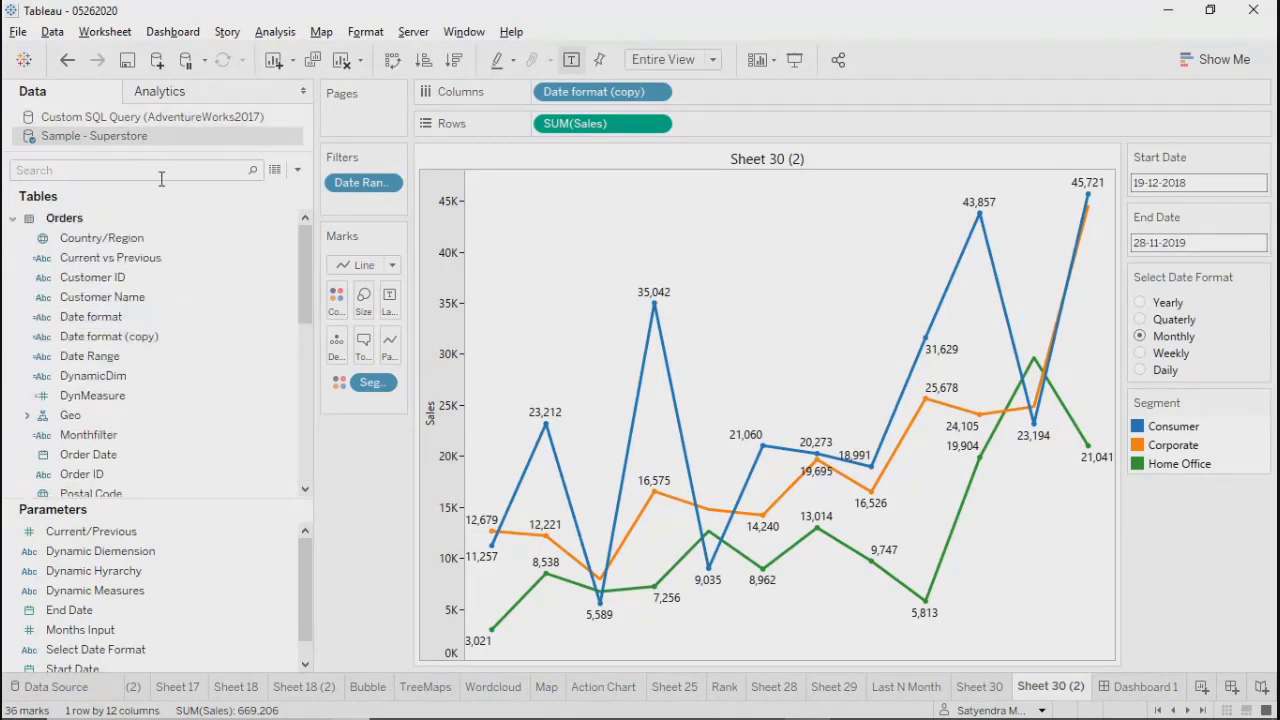
Step: Duplicate the Sheet 30 (2) worksheet after reviewing the Custom SQL Query fields and Sheet 30
click(155, 118)
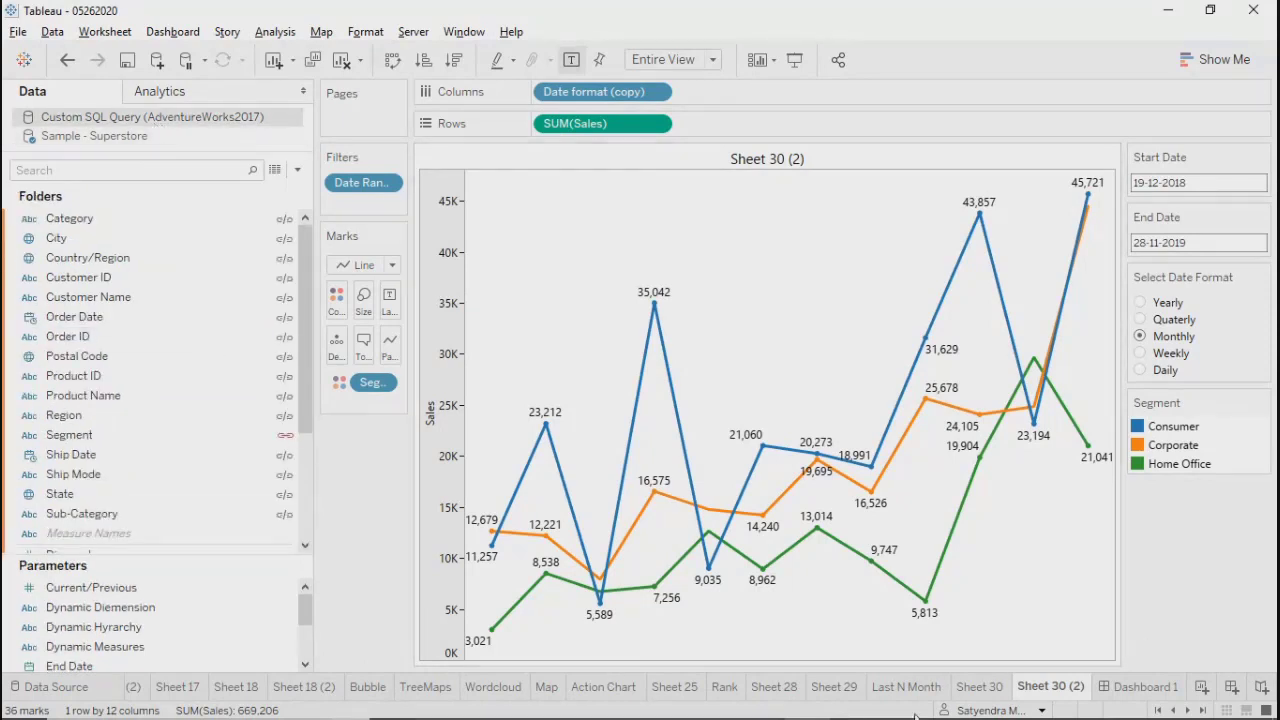
click(980, 687)
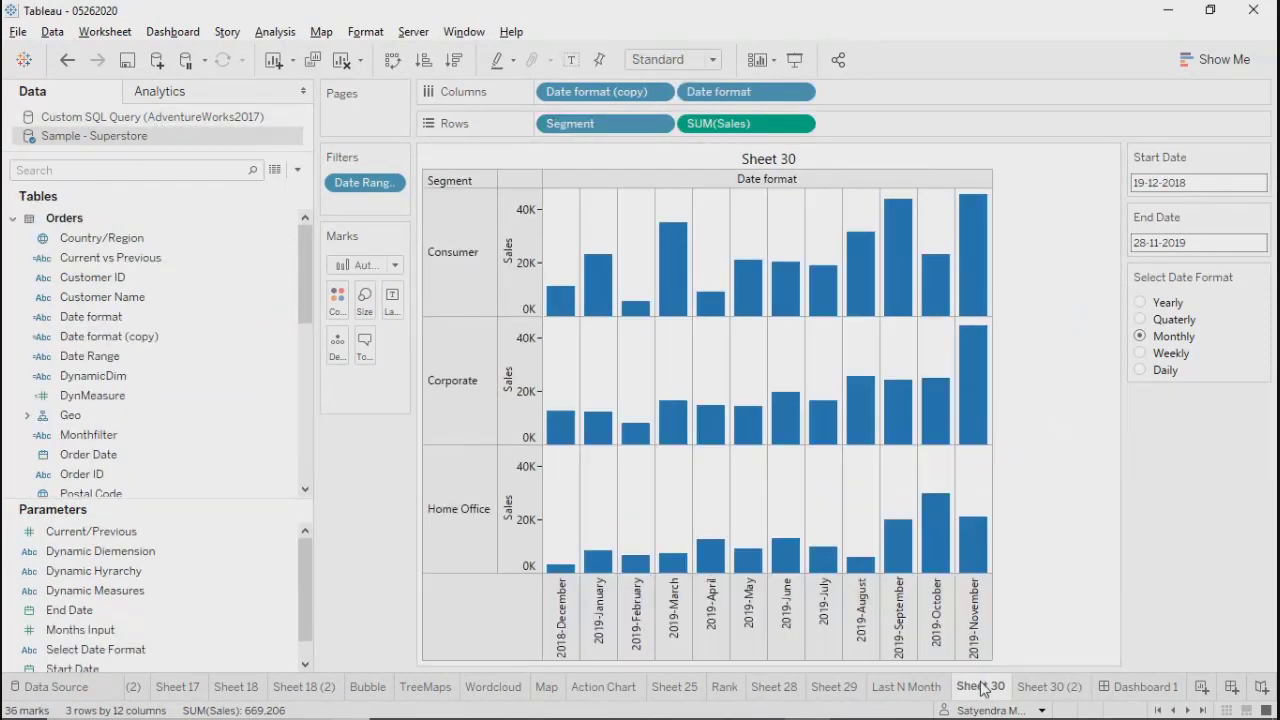
click(1075, 690)
right_click(1075, 695)
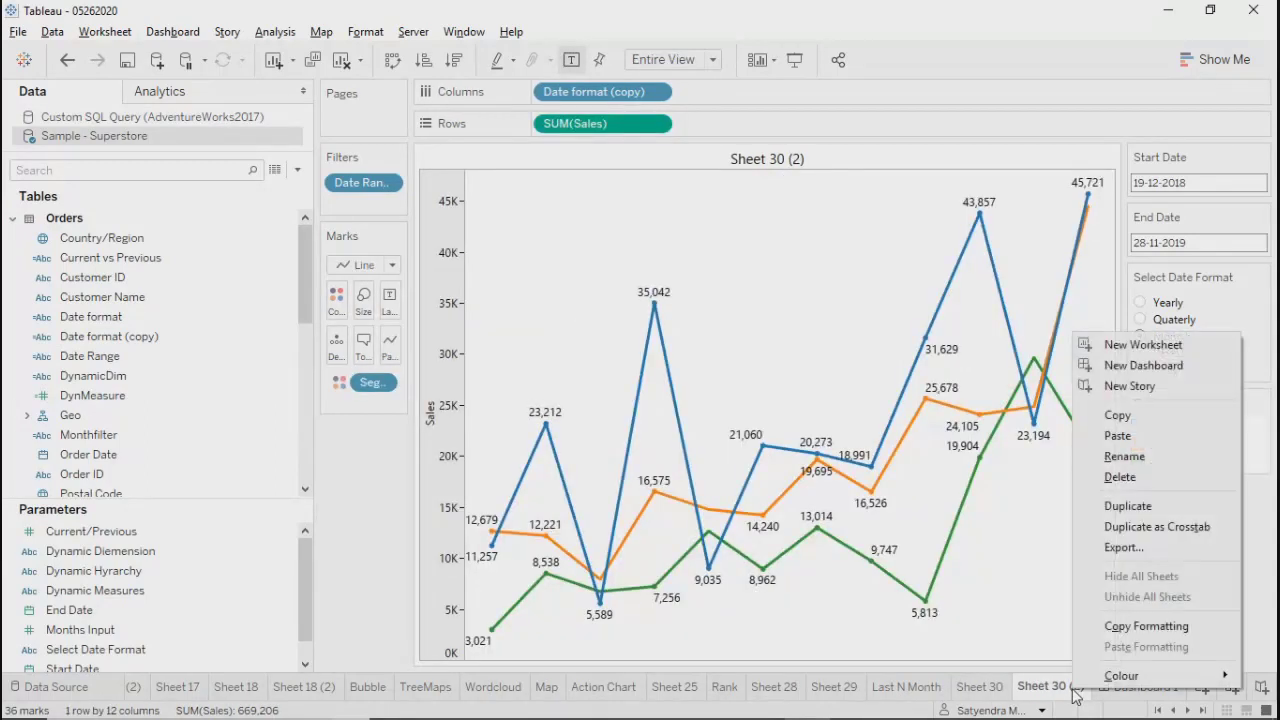
click(1117, 507)
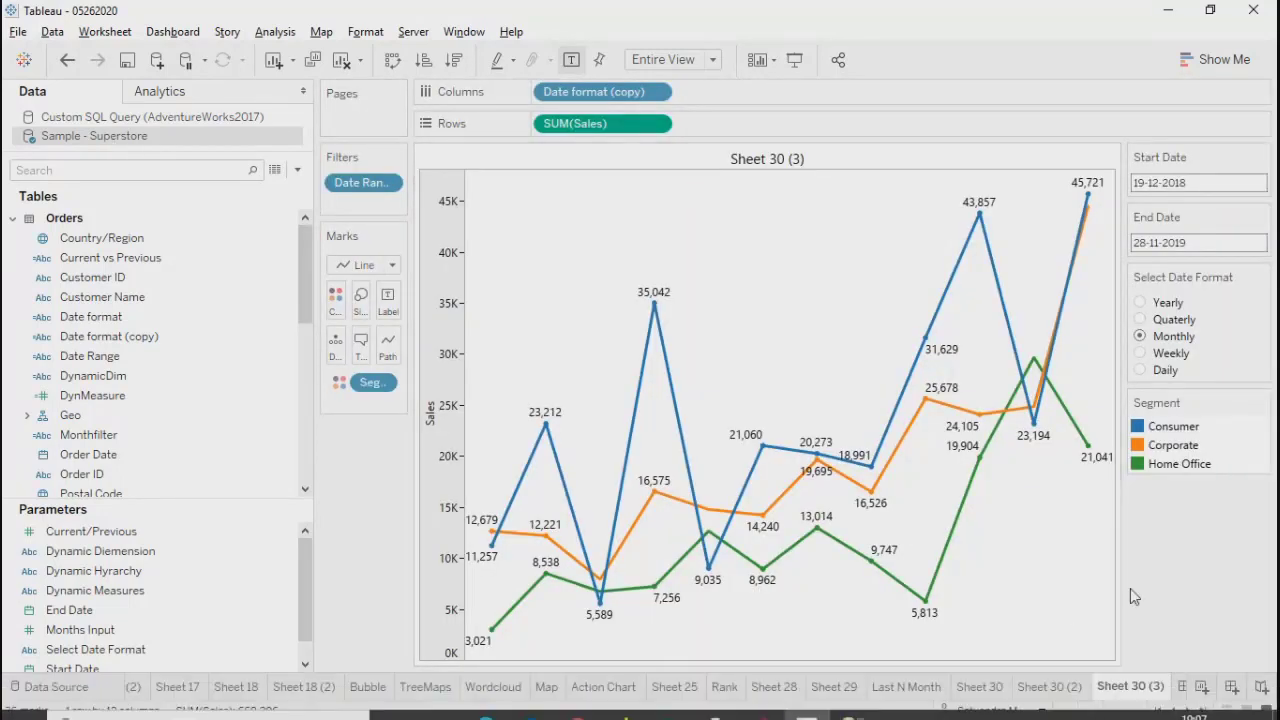
Step: Clear all fields, filters and formatting from the duplicated sheet, Sheet 30 (3)
click(75, 118)
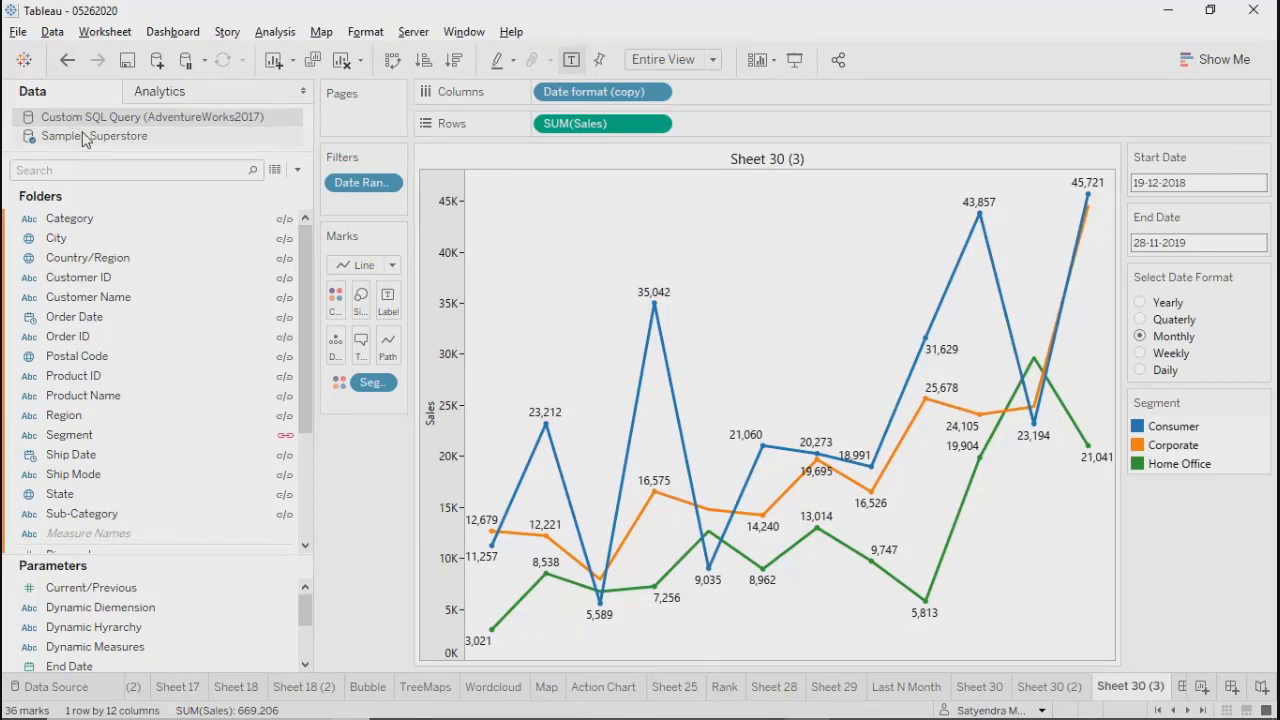
mouse_move(652, 500)
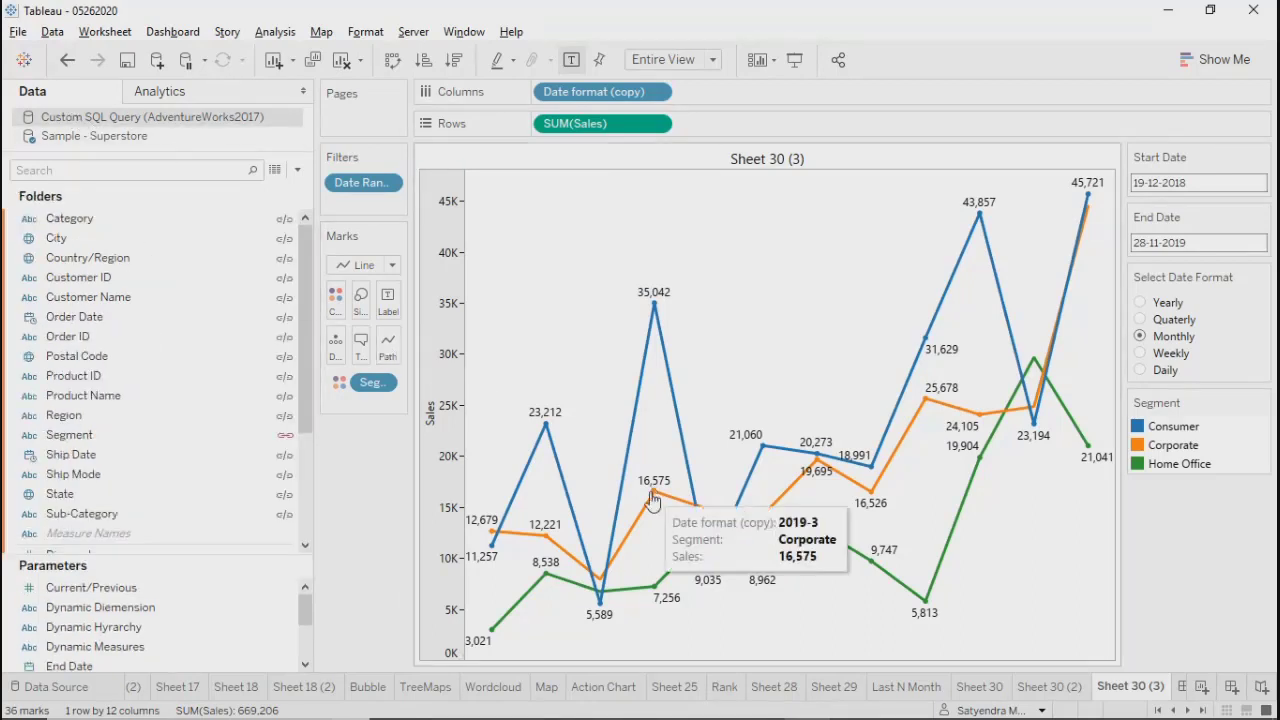
click(82, 139)
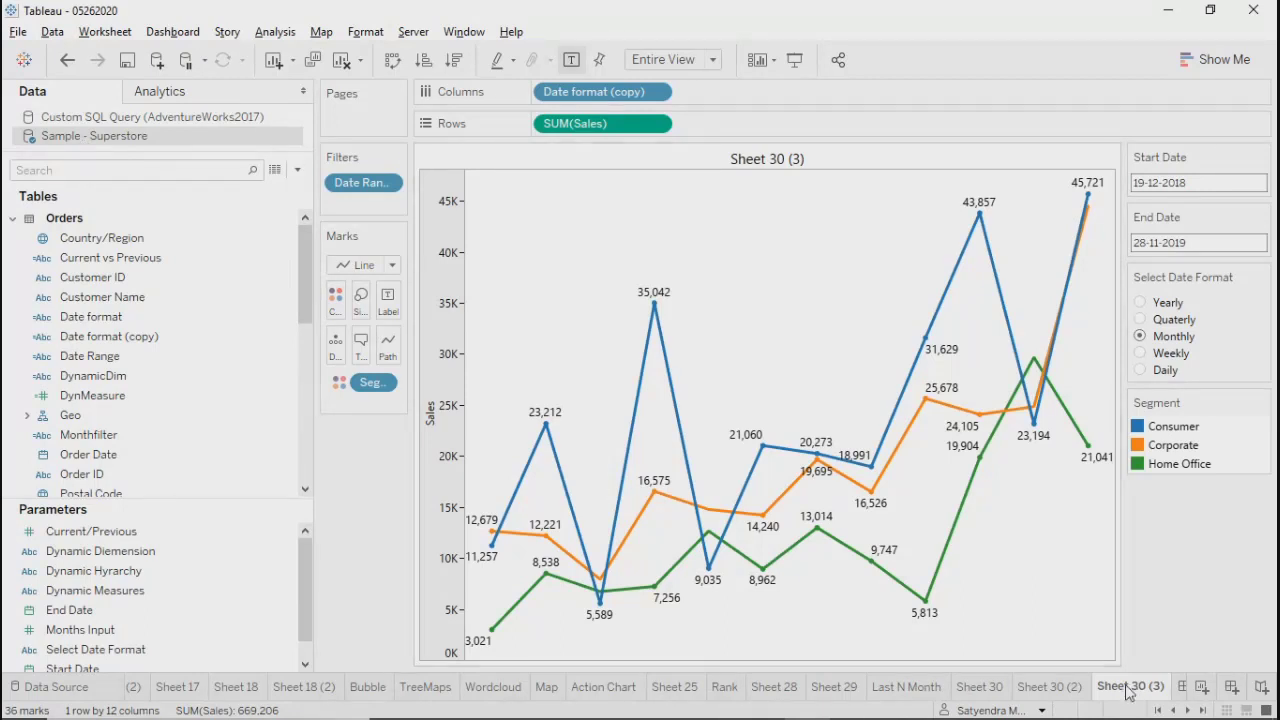
click(340, 60)
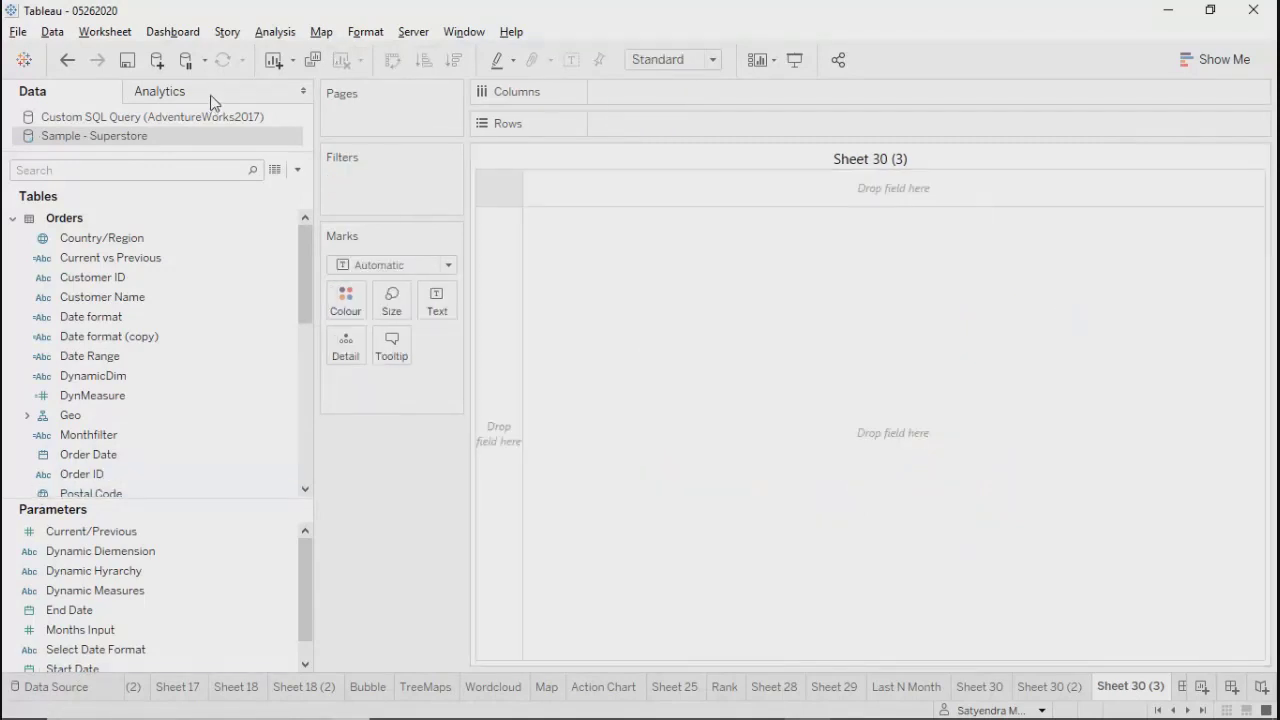
Step: Using the Custom SQL Query source, plot Sales on rows against Order Date on columns, and colour the marks by Segment
click(75, 120)
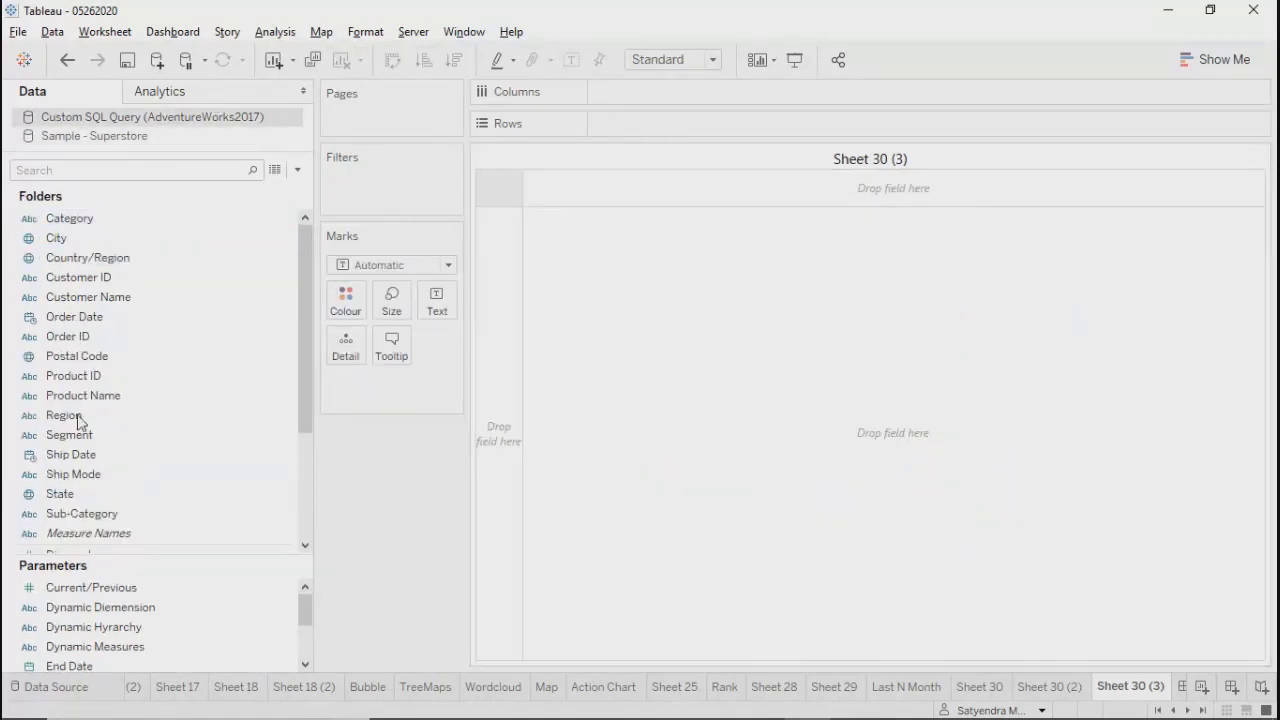
drag(82, 318, 636, 90)
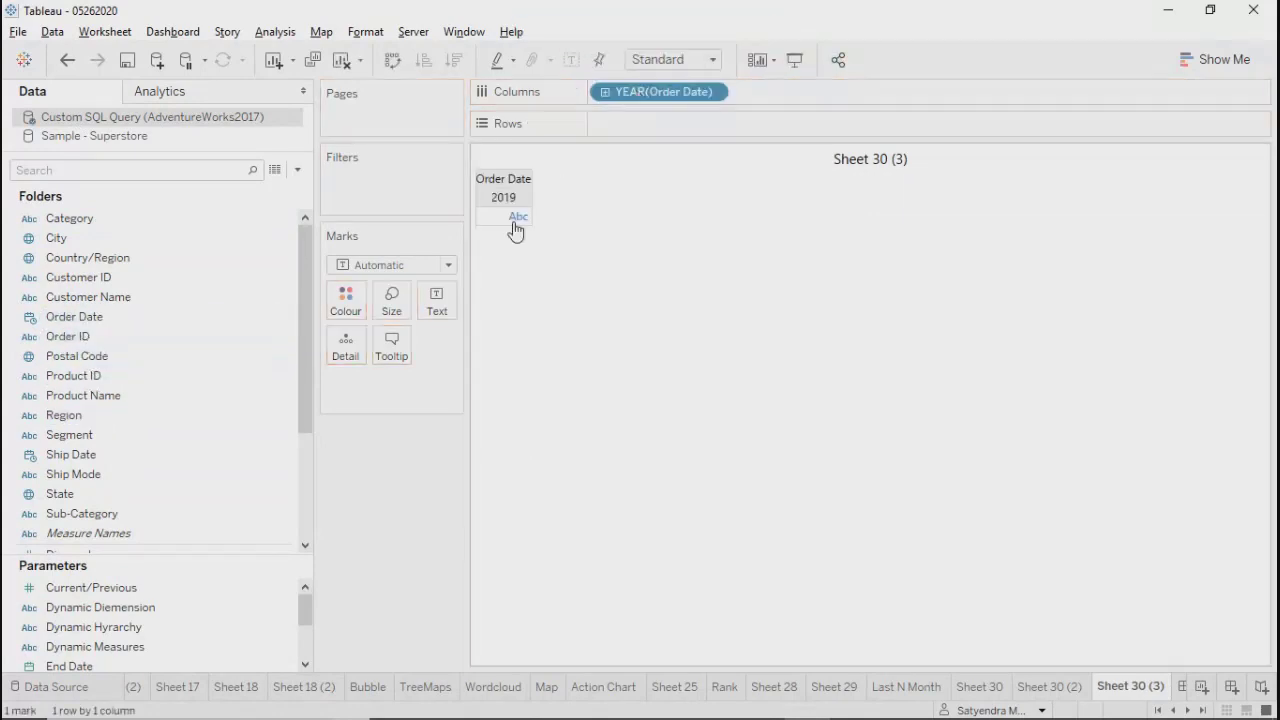
mouse_move(516, 228)
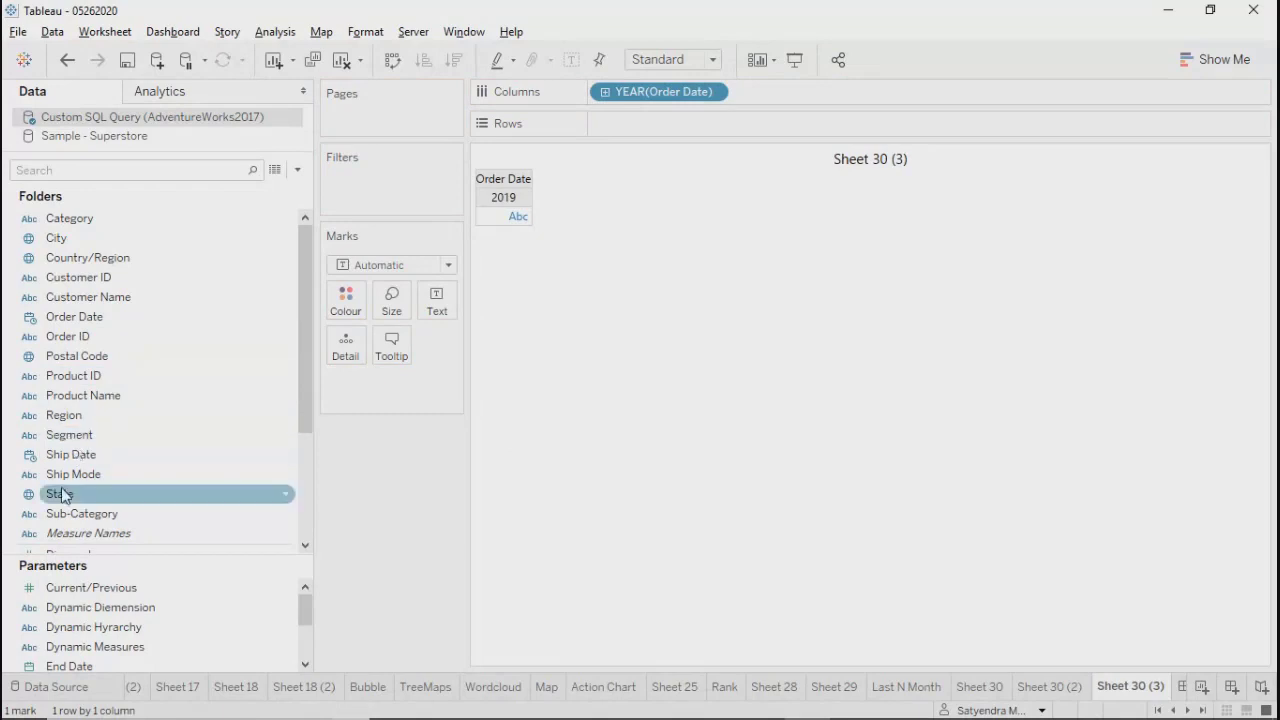
scroll(60, 494, down, 3)
mouse_move(60, 456)
mouse_down()
mouse_move(629, 168)
mouse_move(630, 128)
mouse_up()
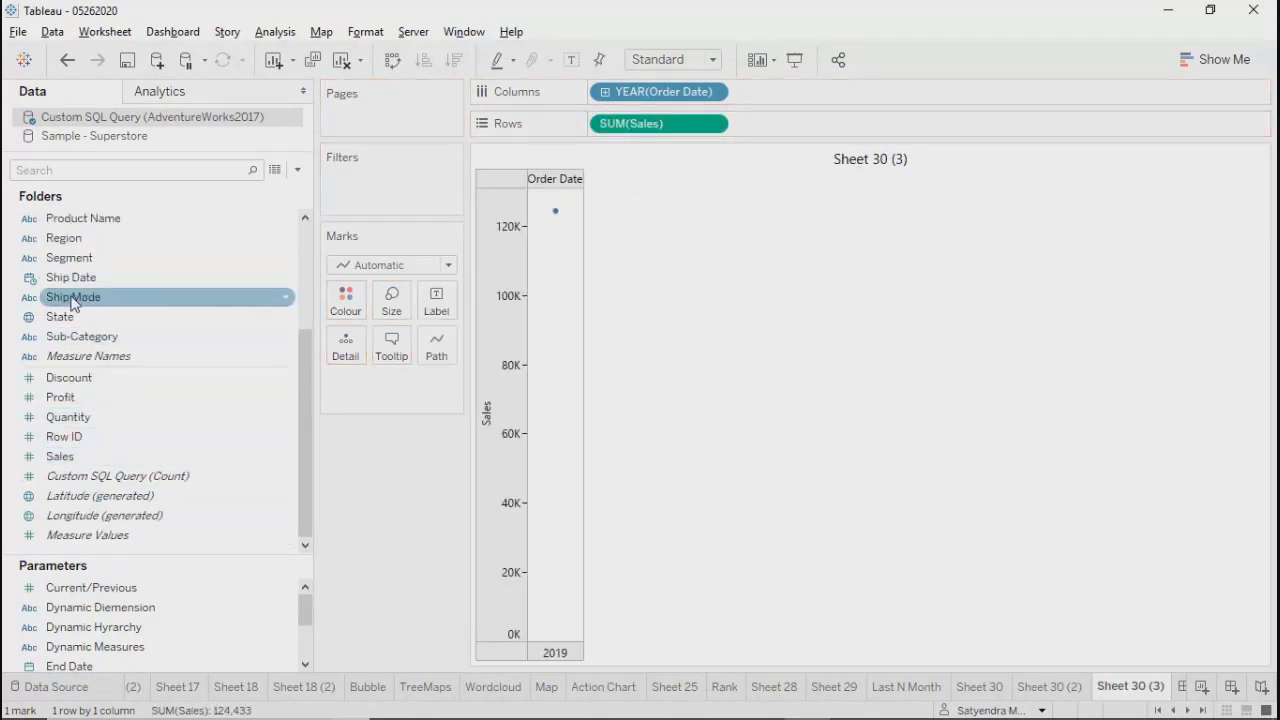
drag(66, 258, 346, 306)
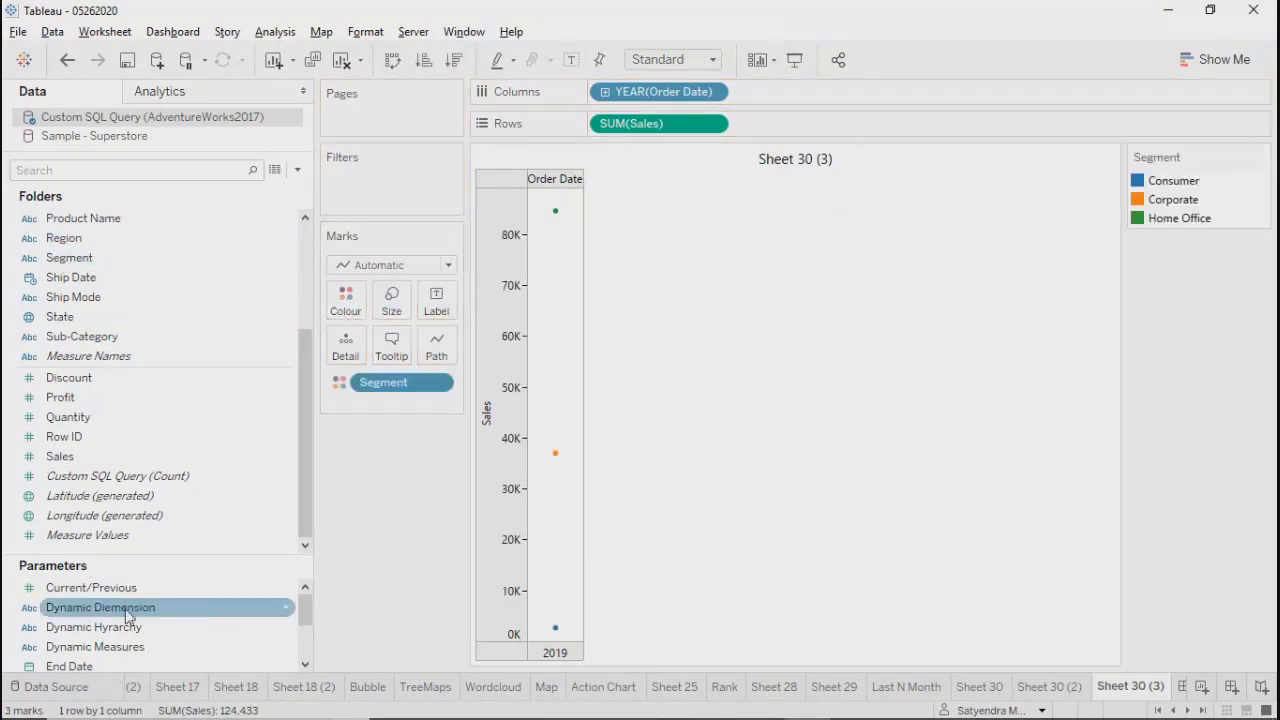
Step: Show the Start Date and End Date parameter controls on the sheet and hide the Segment legend
scroll(166, 620, down, 2)
click(88, 650)
right_click(88, 650)
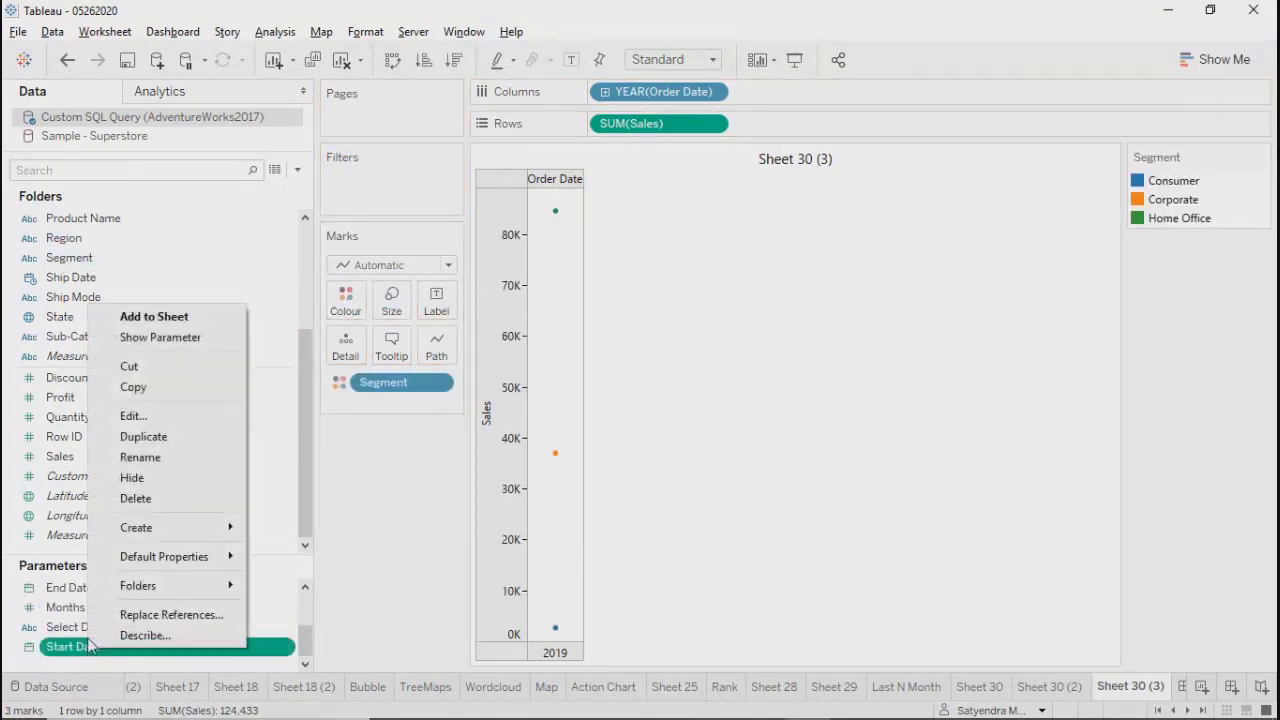
click(120, 337)
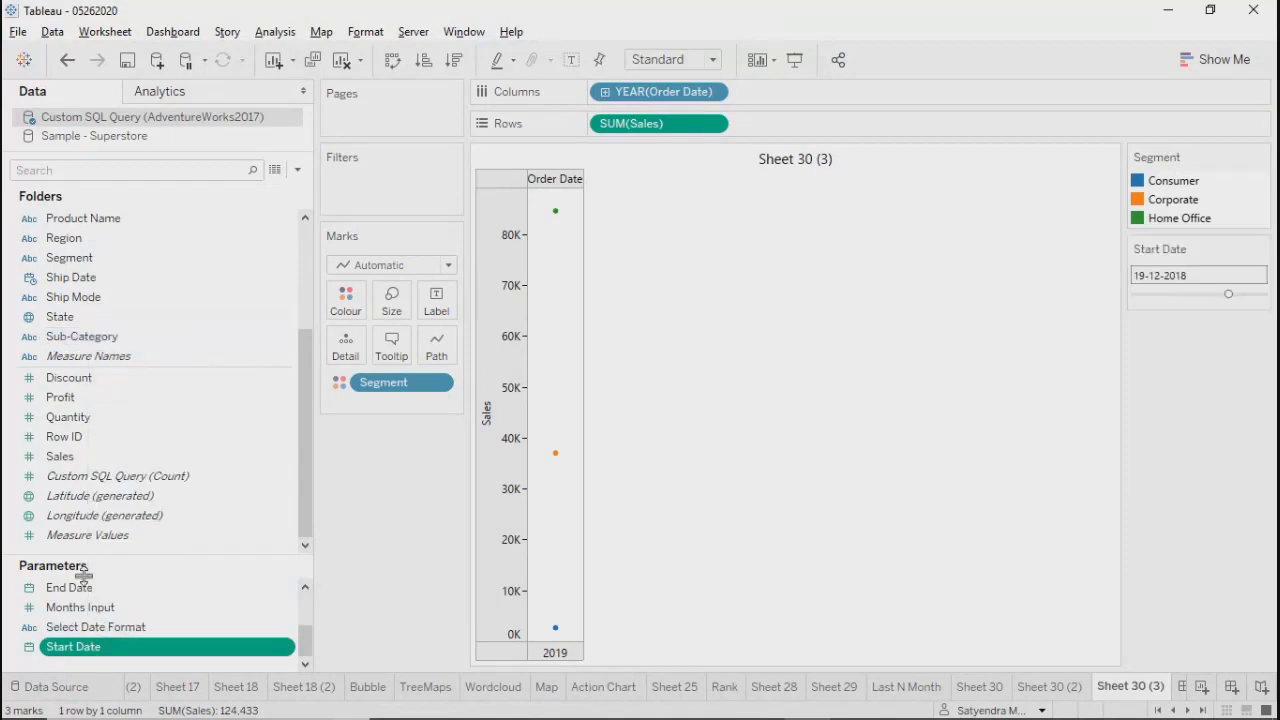
click(85, 588)
right_click(85, 588)
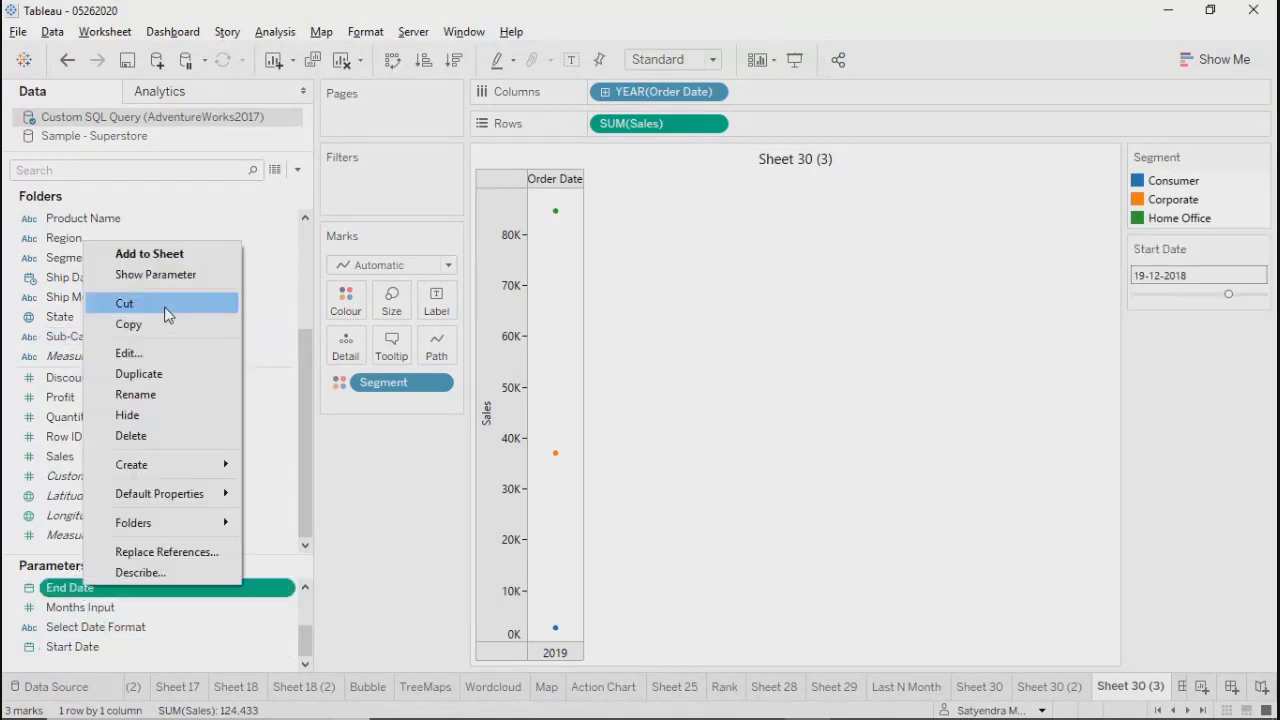
click(164, 277)
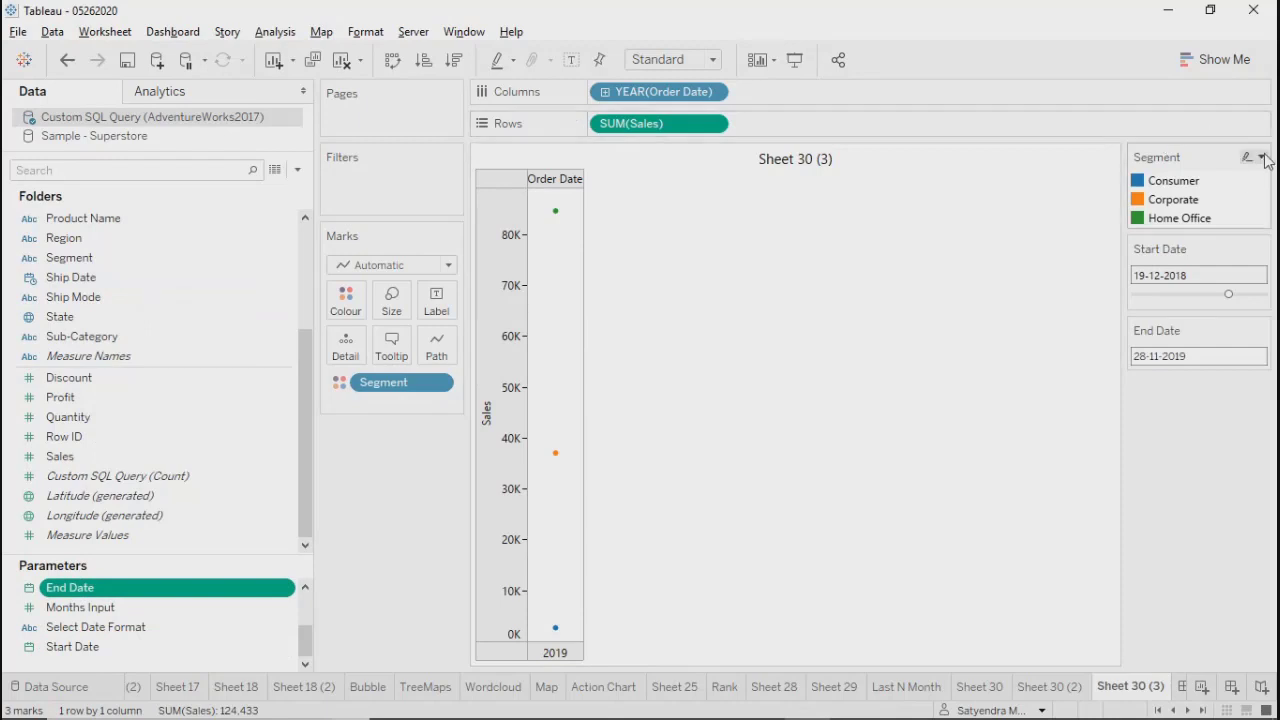
click(1263, 159)
click(1168, 316)
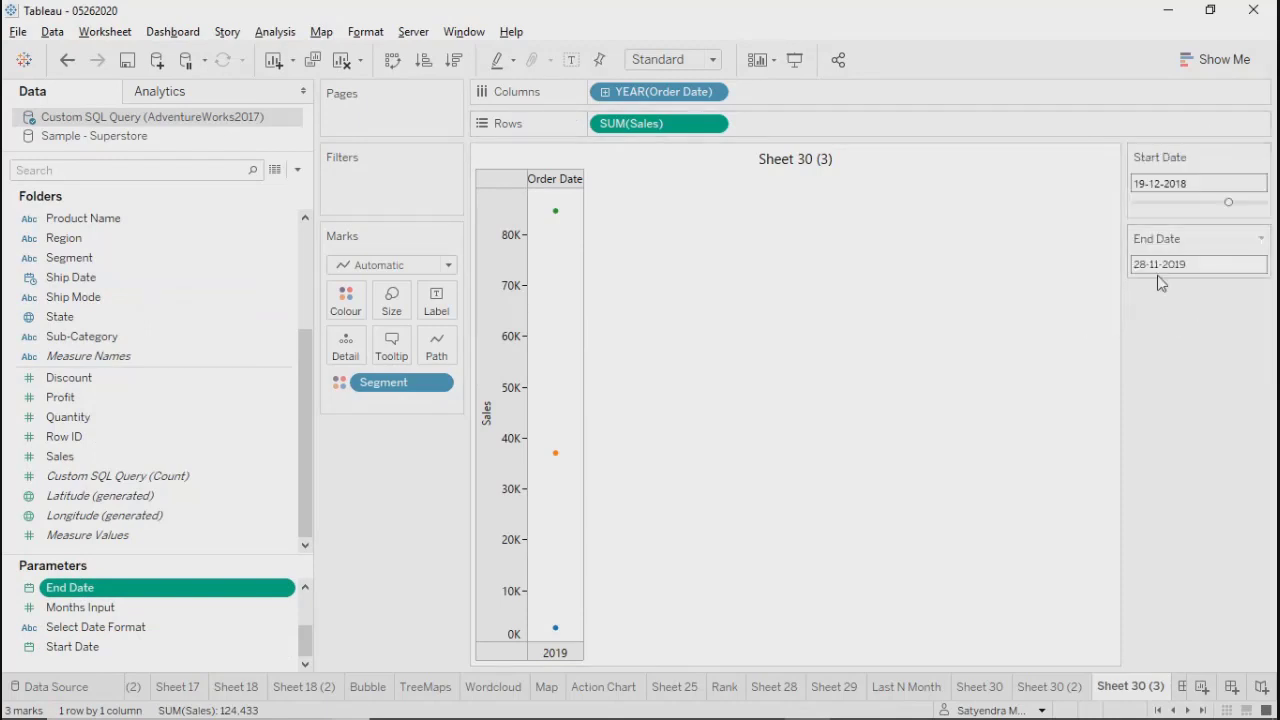
Step: Switch Order Date on columns to continuous Month without an Order Date filter, and narrow the data pane
click(716, 91)
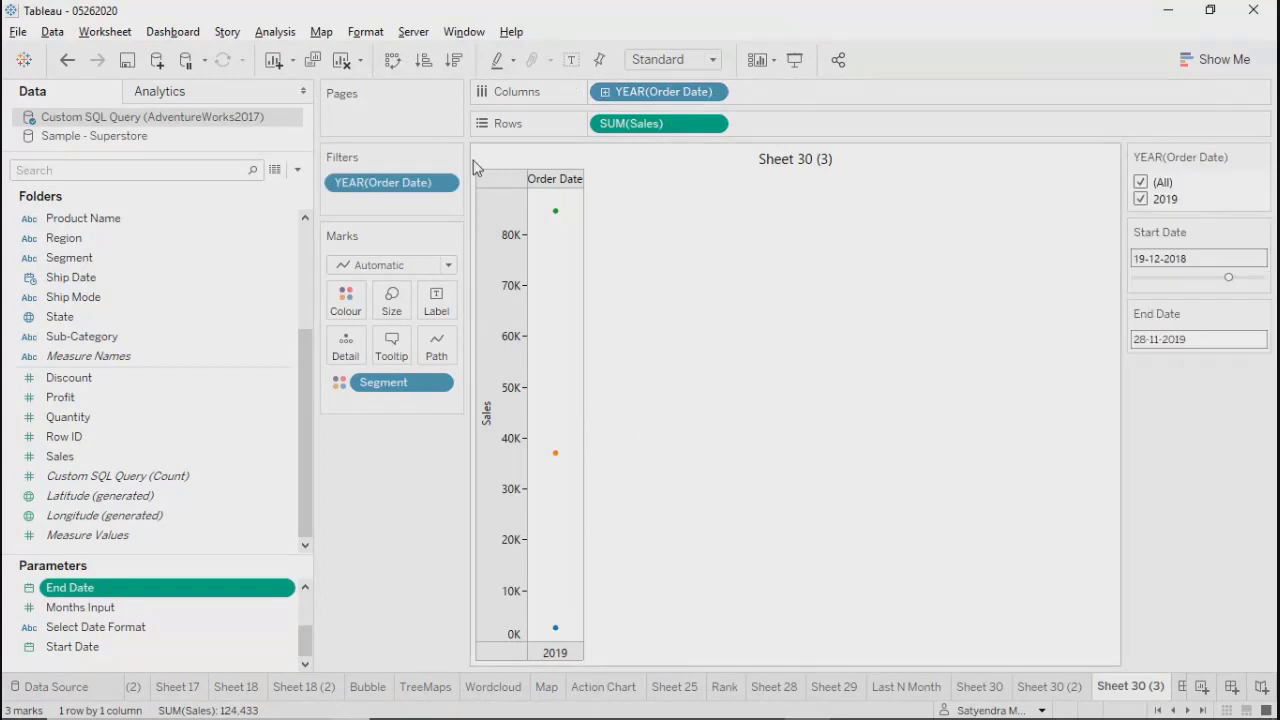
drag(409, 184, 167, 252)
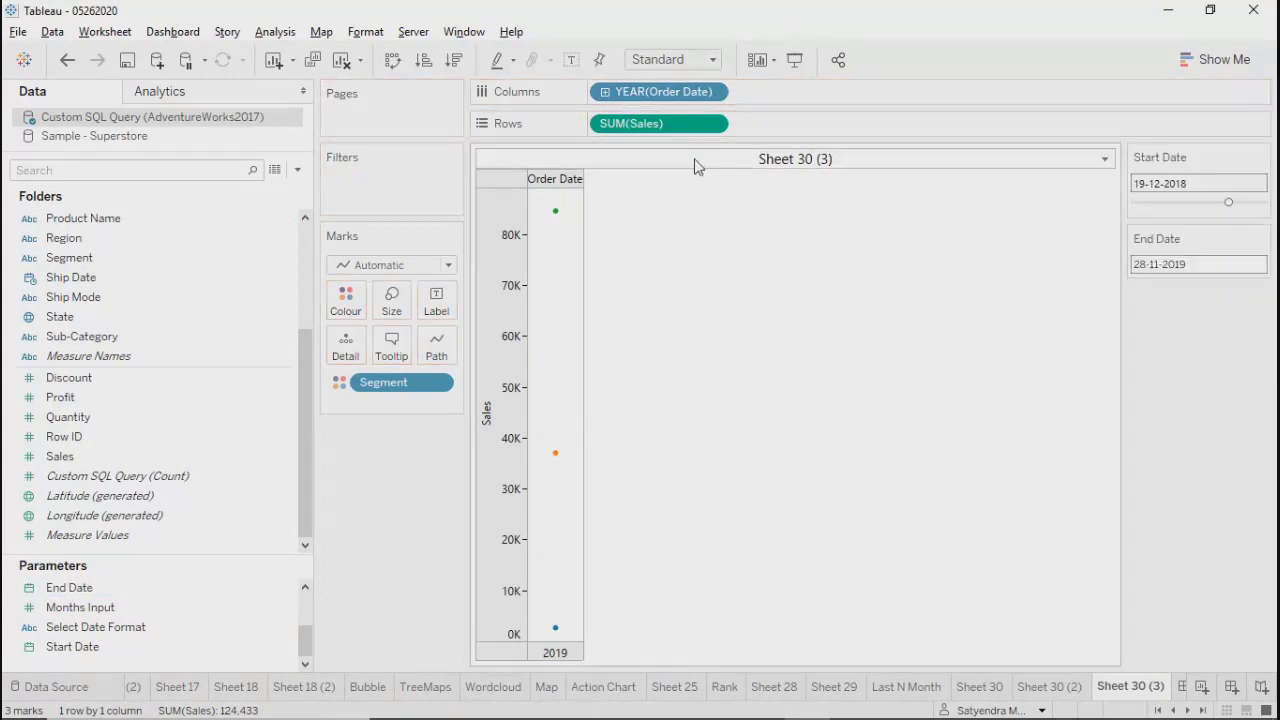
click(716, 91)
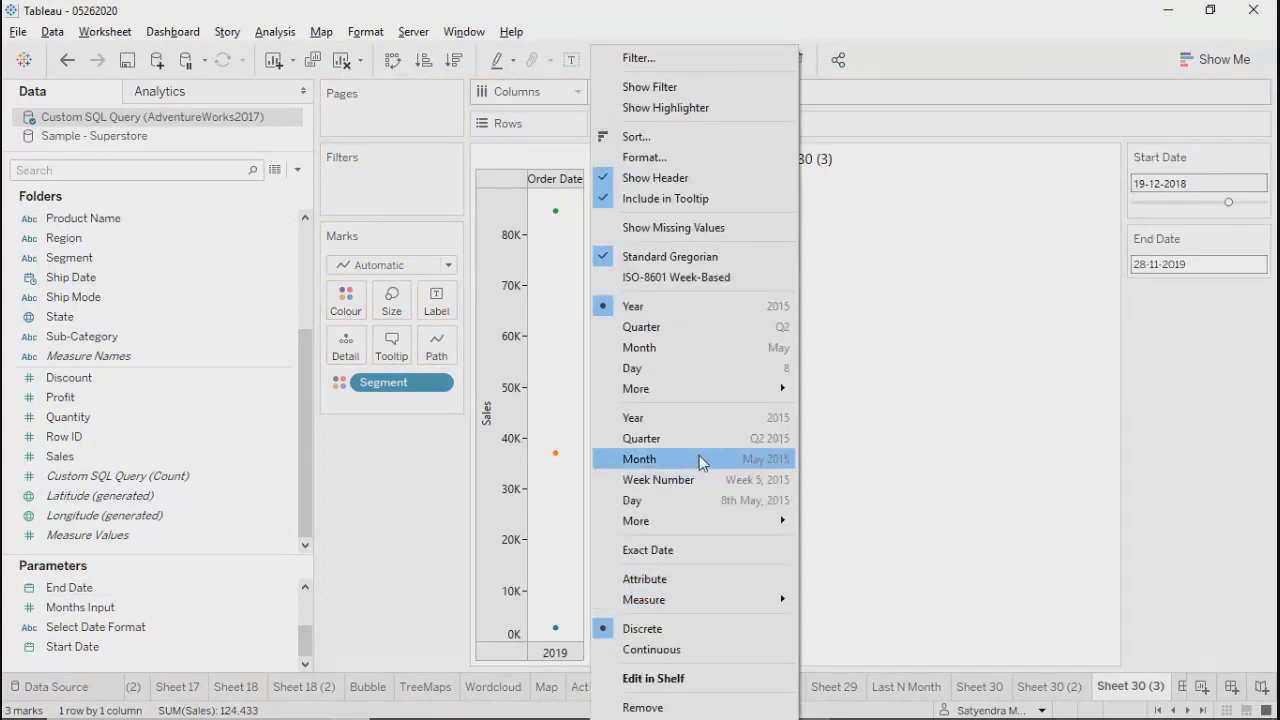
click(673, 459)
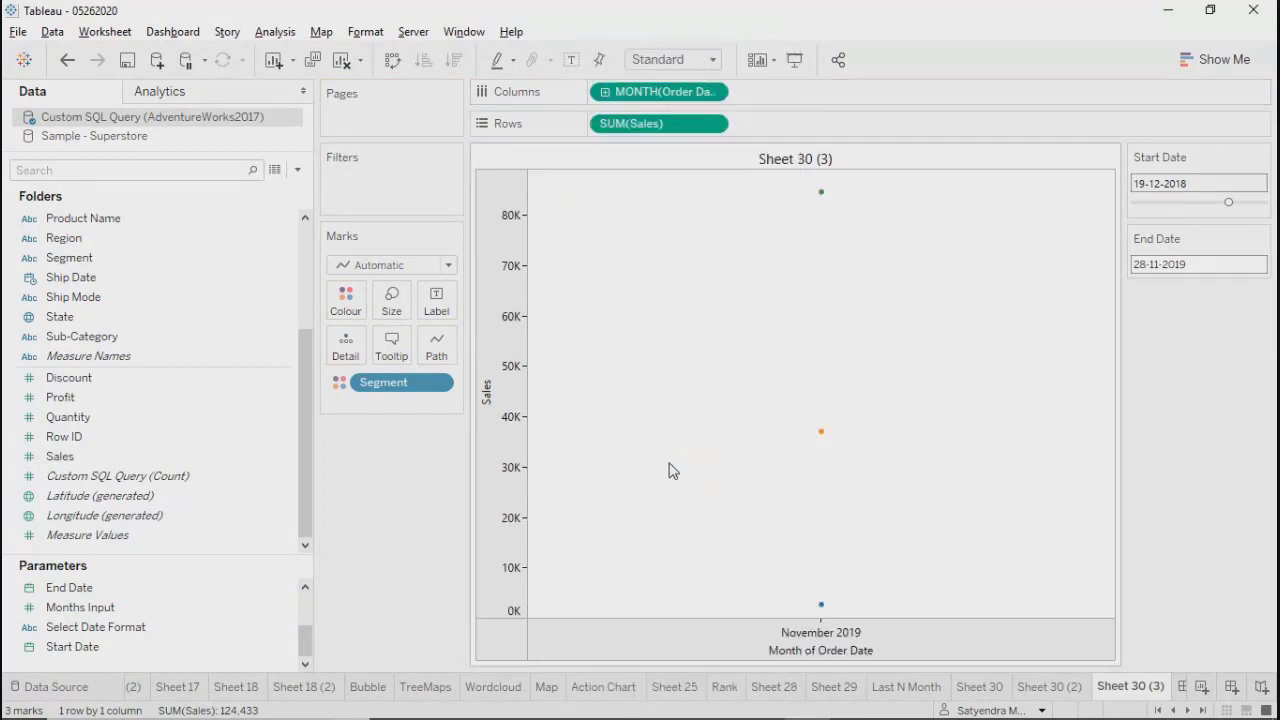
drag(314, 503, 163, 487)
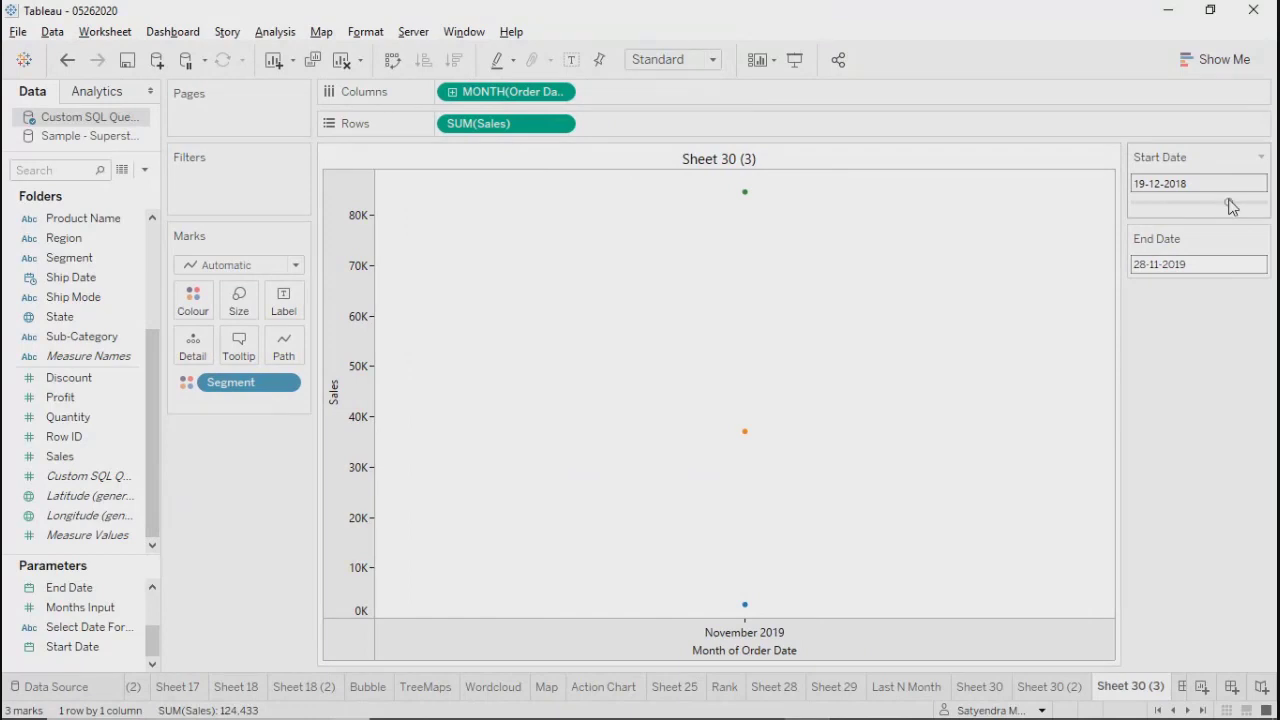
Step: Slide the Start Date parameter back to 01-01-2016 and try to change its control to Type In
drag(1229, 204, 1140, 204)
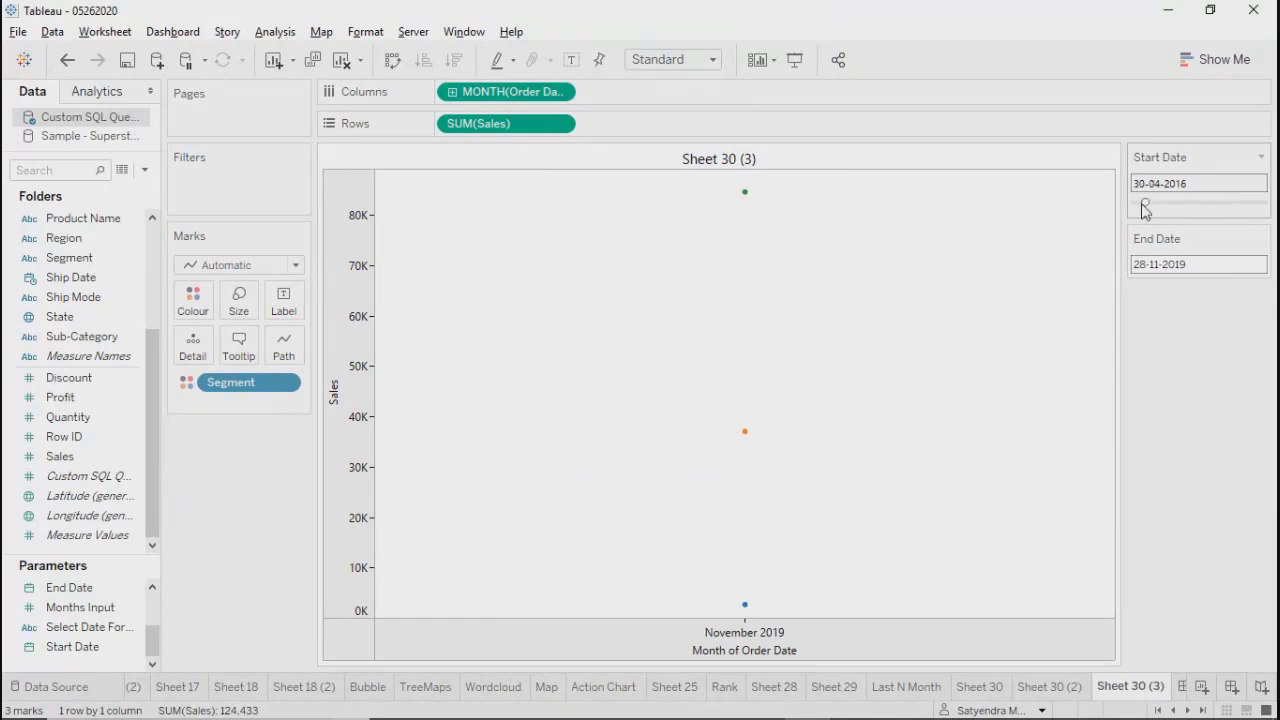
click(1261, 158)
click(1173, 397)
click(1261, 157)
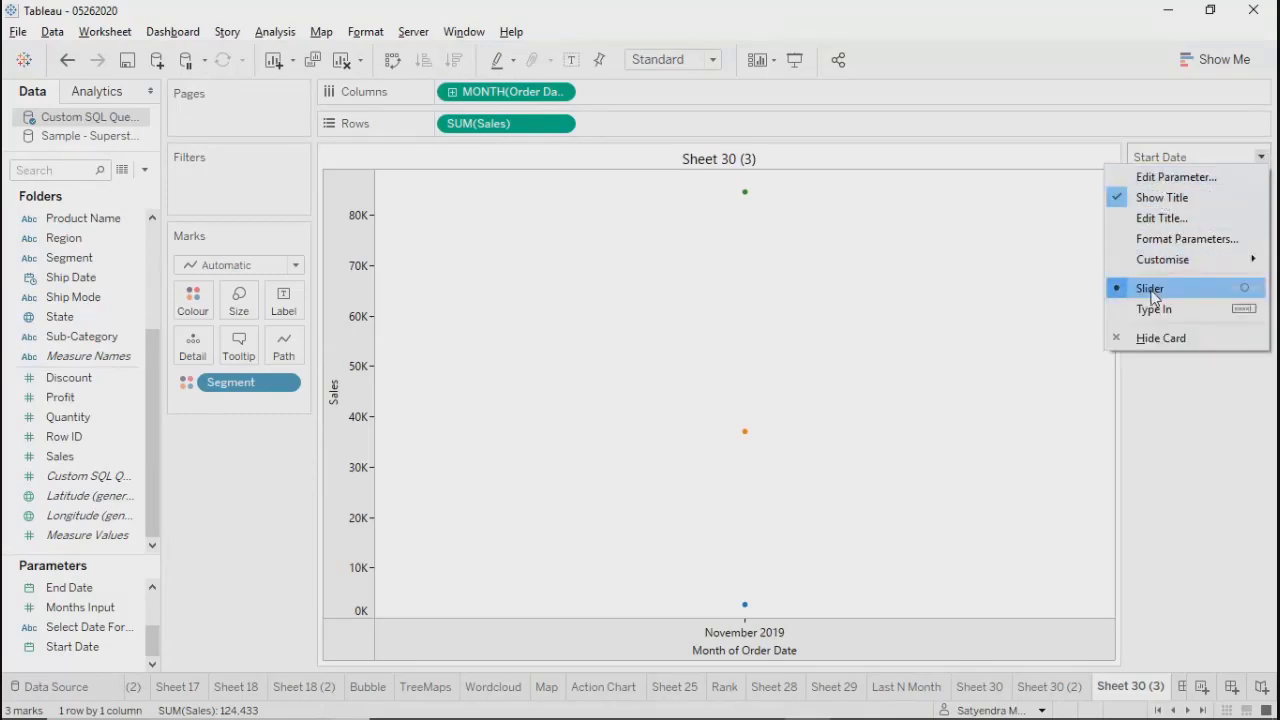
mouse_move(1166, 262)
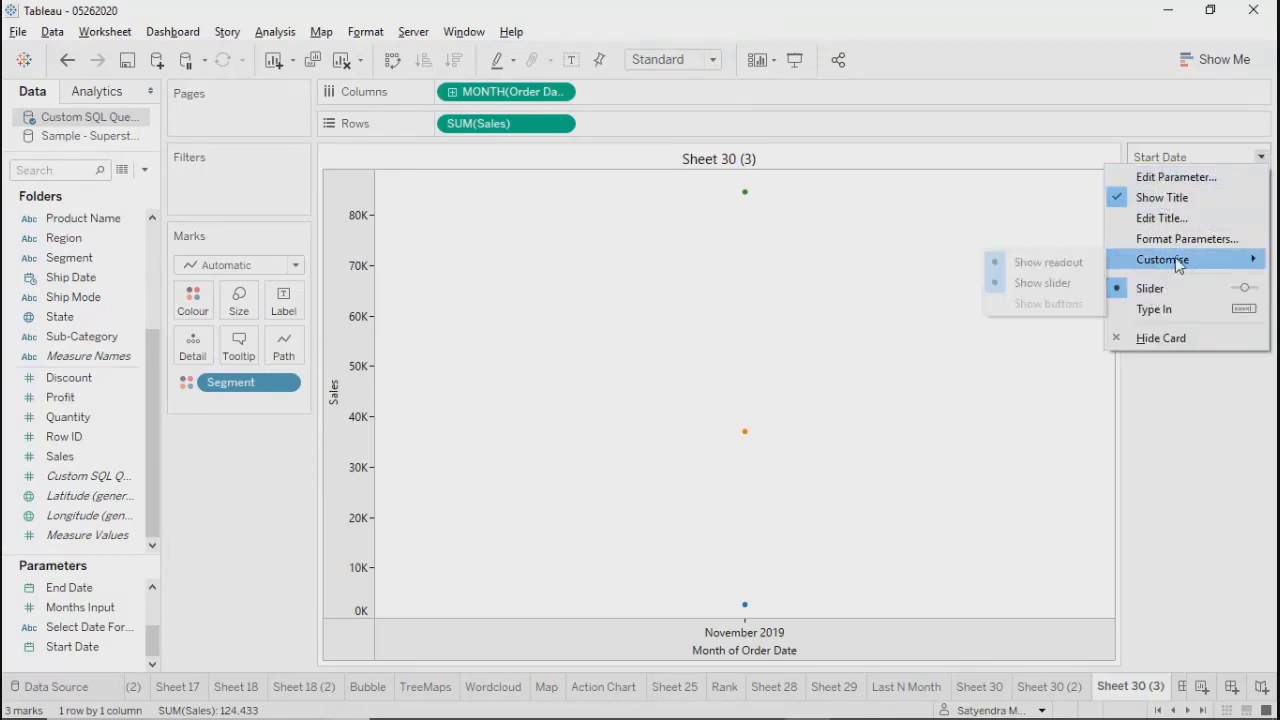
click(1154, 309)
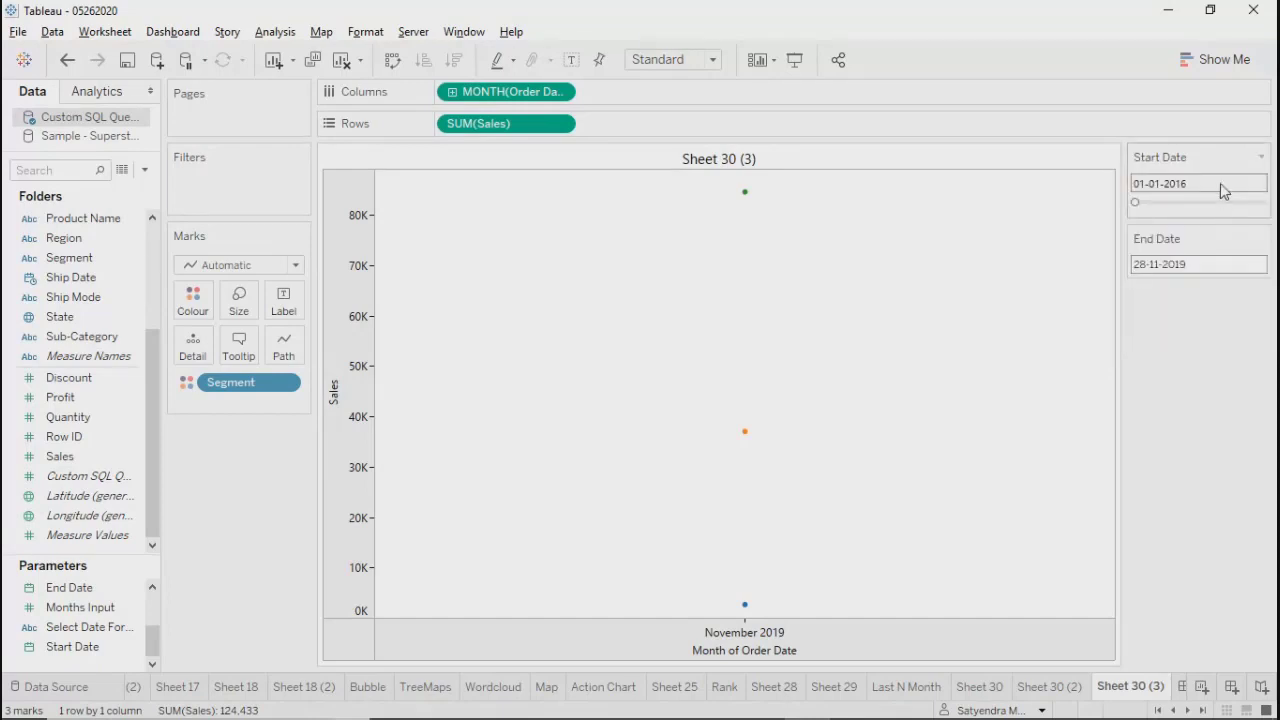
Step: Edit the Start Date parameter so that its allowable values are set to All
click(1261, 157)
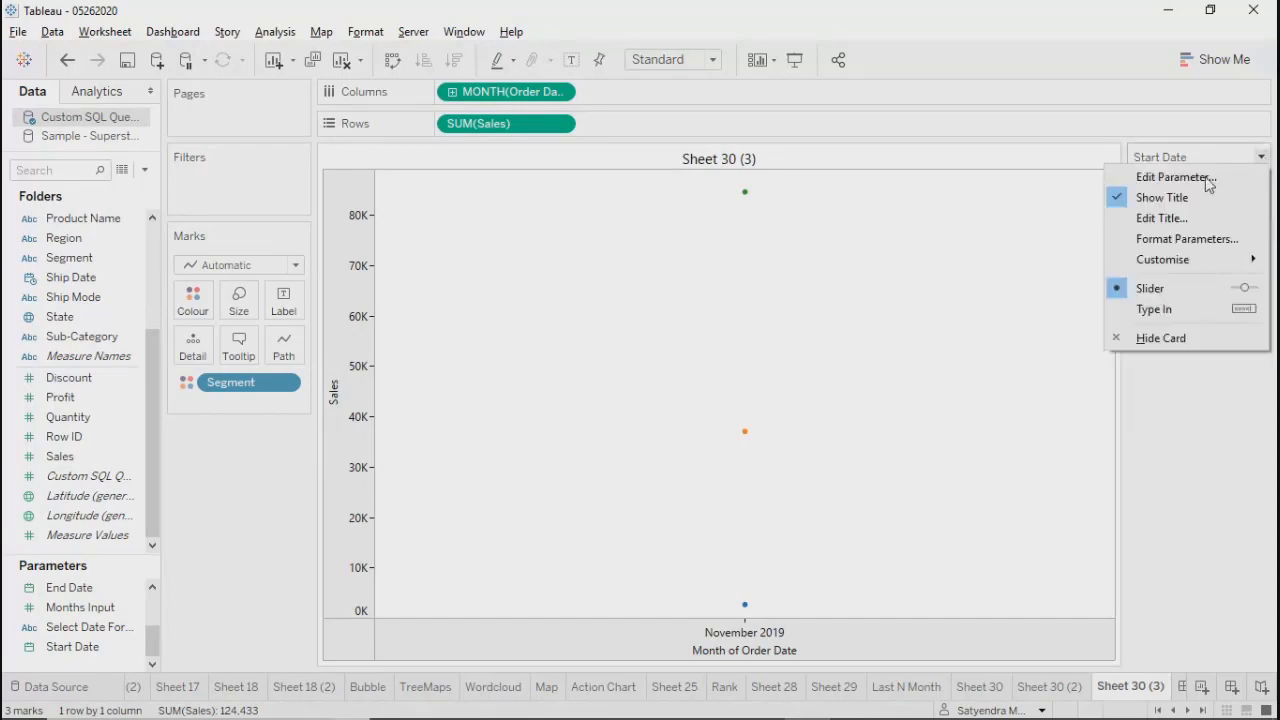
click(1183, 185)
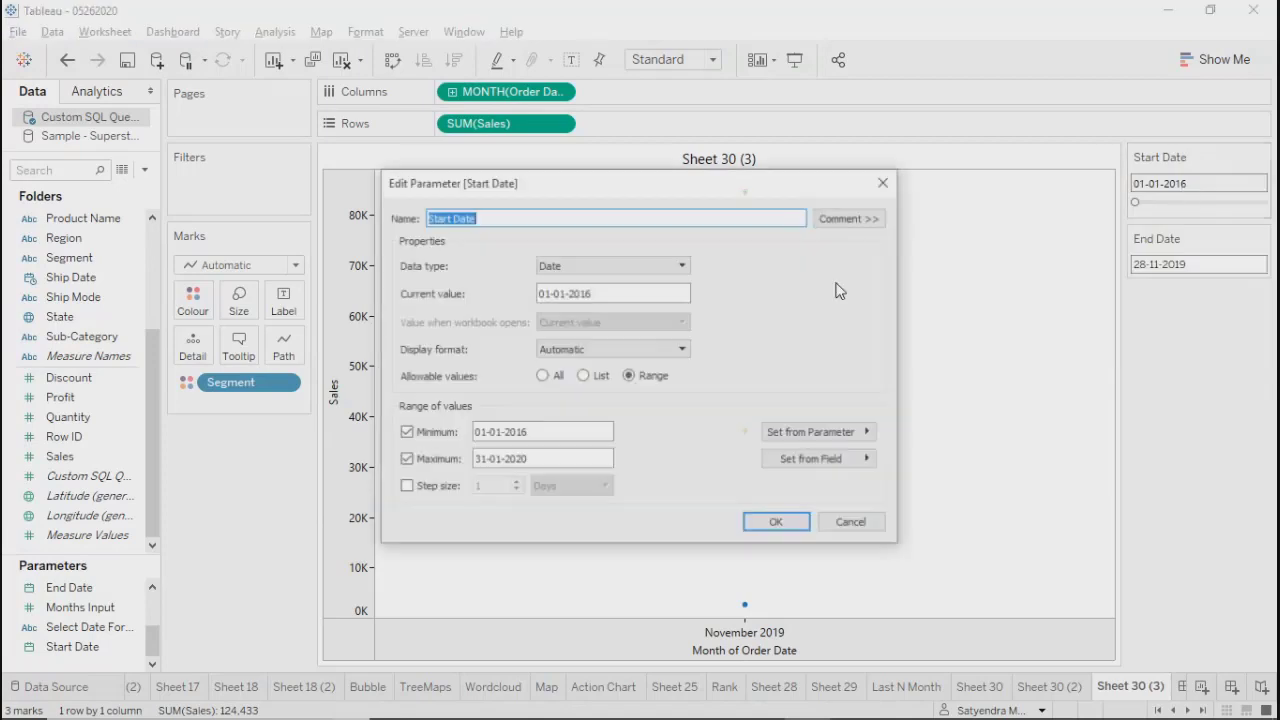
click(585, 376)
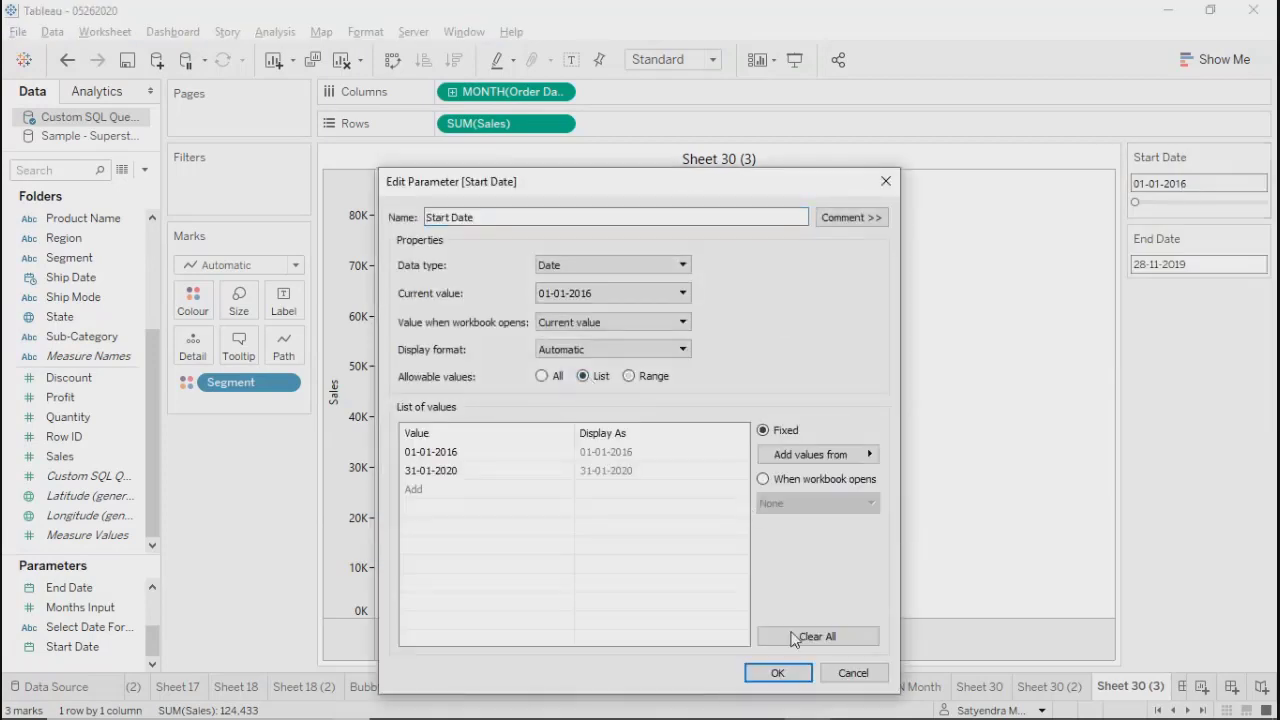
click(542, 376)
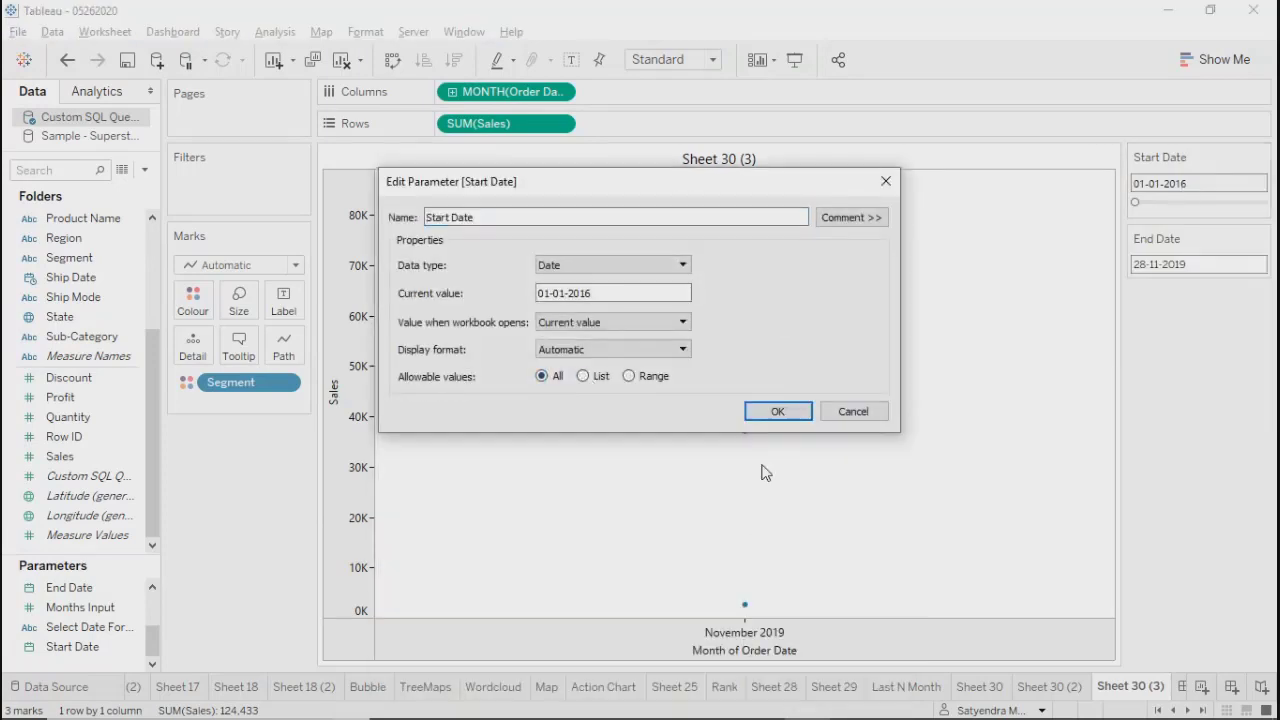
click(771, 411)
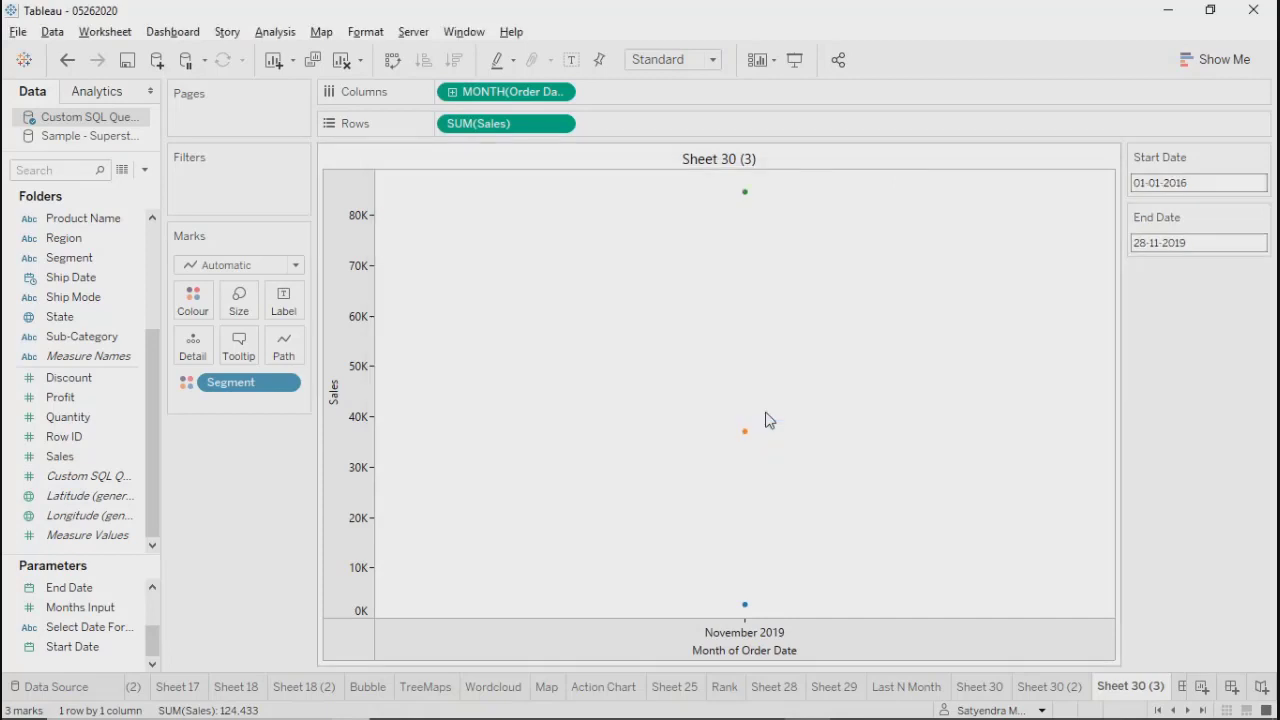
Step: Set the Start Date parameter to 08-01-2016 using its calendar
click(1199, 185)
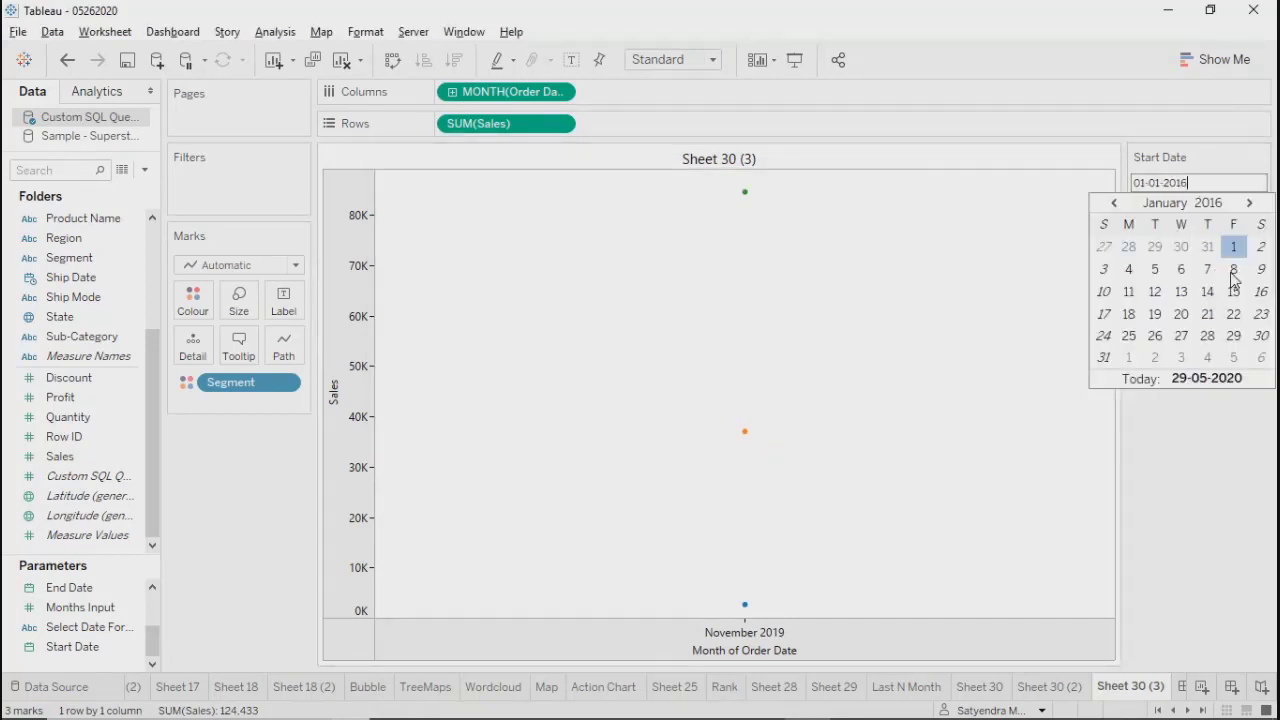
click(1233, 269)
click(1231, 244)
click(1207, 395)
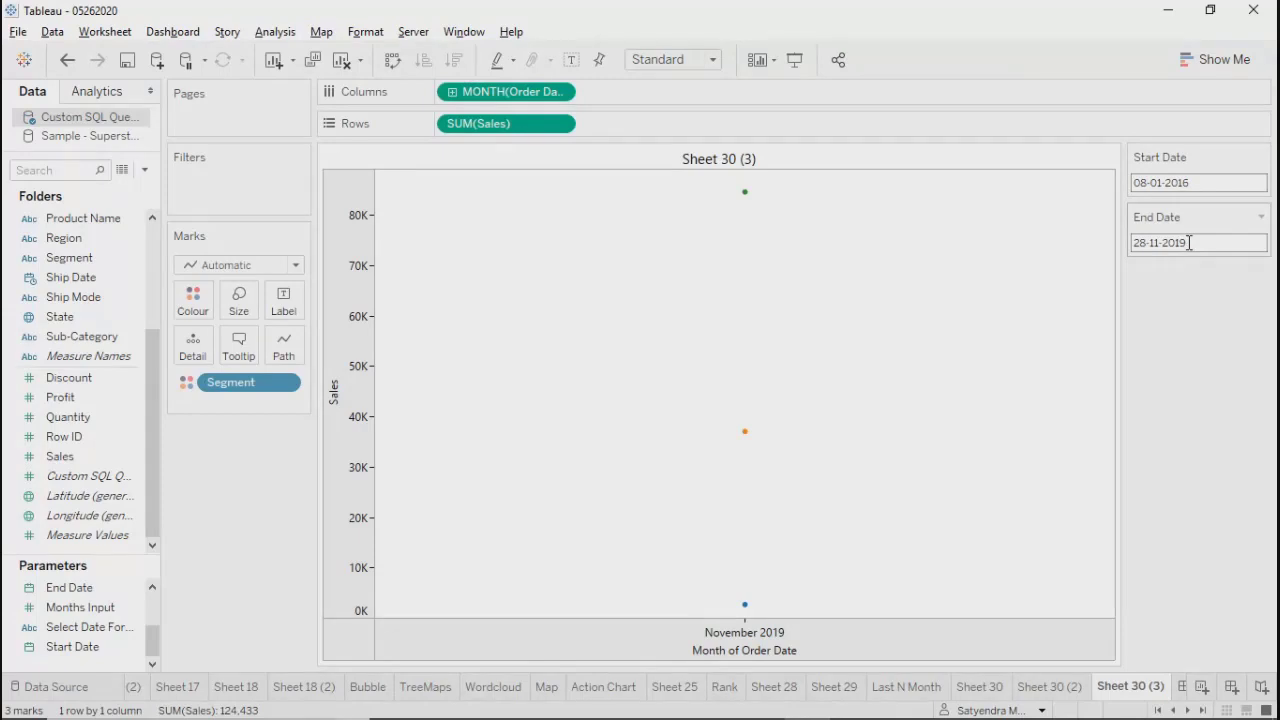
mouse_move(747, 203)
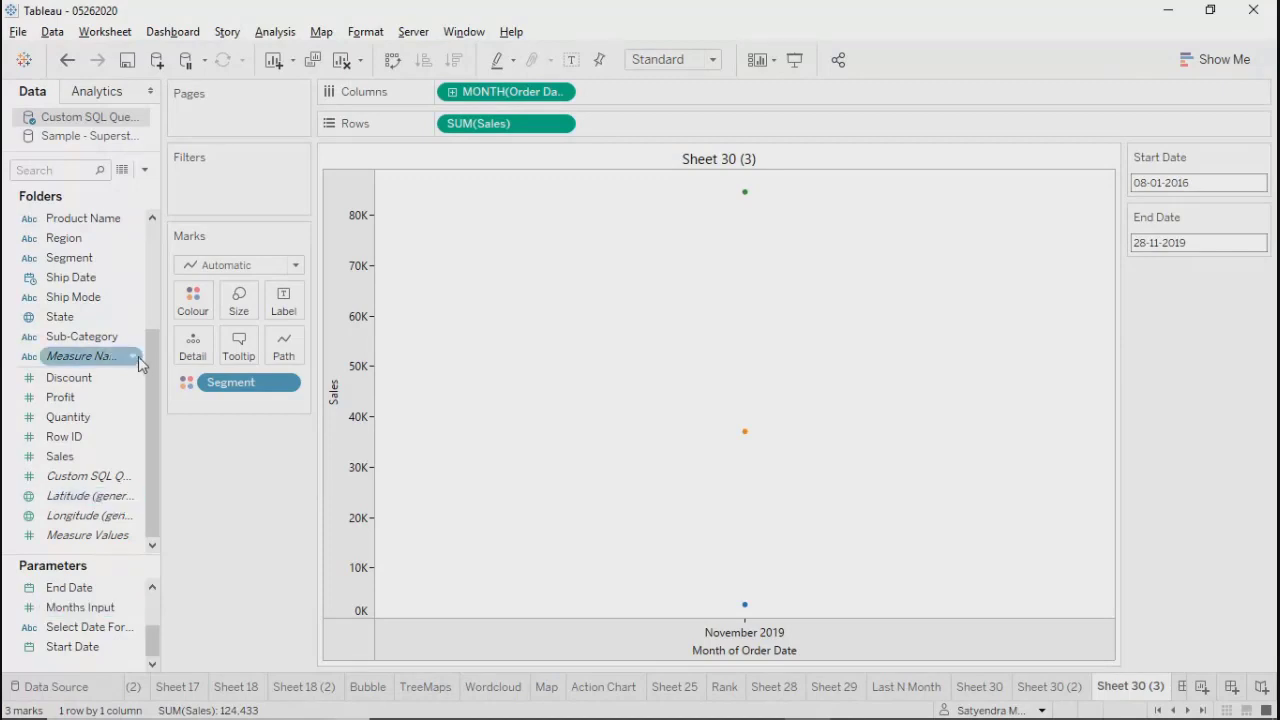
Step: Edit the data source's custom SQL query so the Order Date condition is between the Start Date parameter and the End Date parameter
right_click(82, 121)
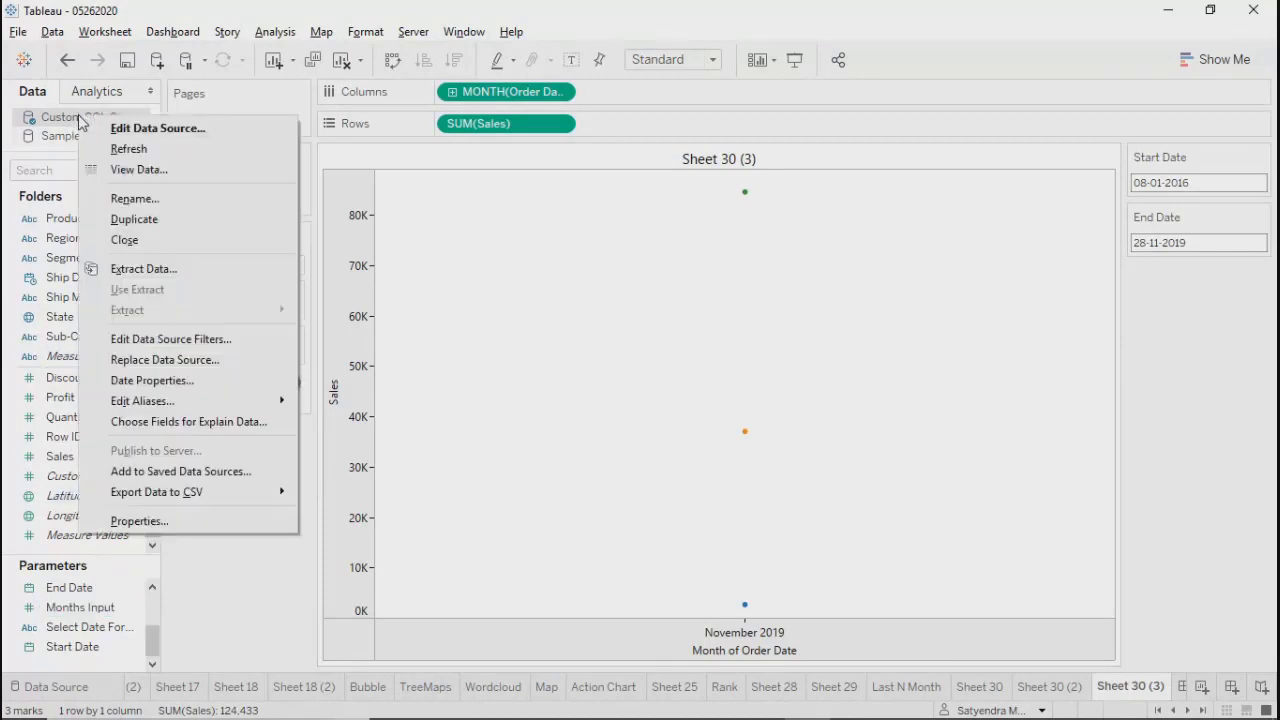
click(143, 128)
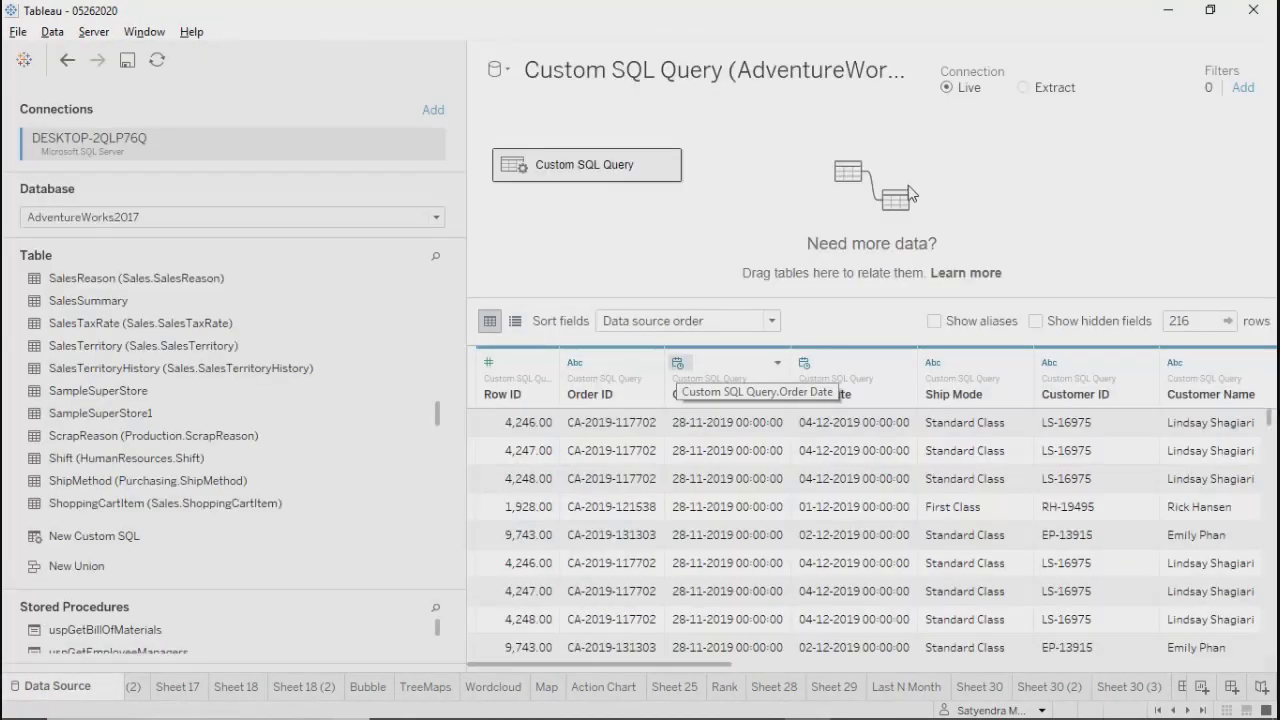
click(666, 166)
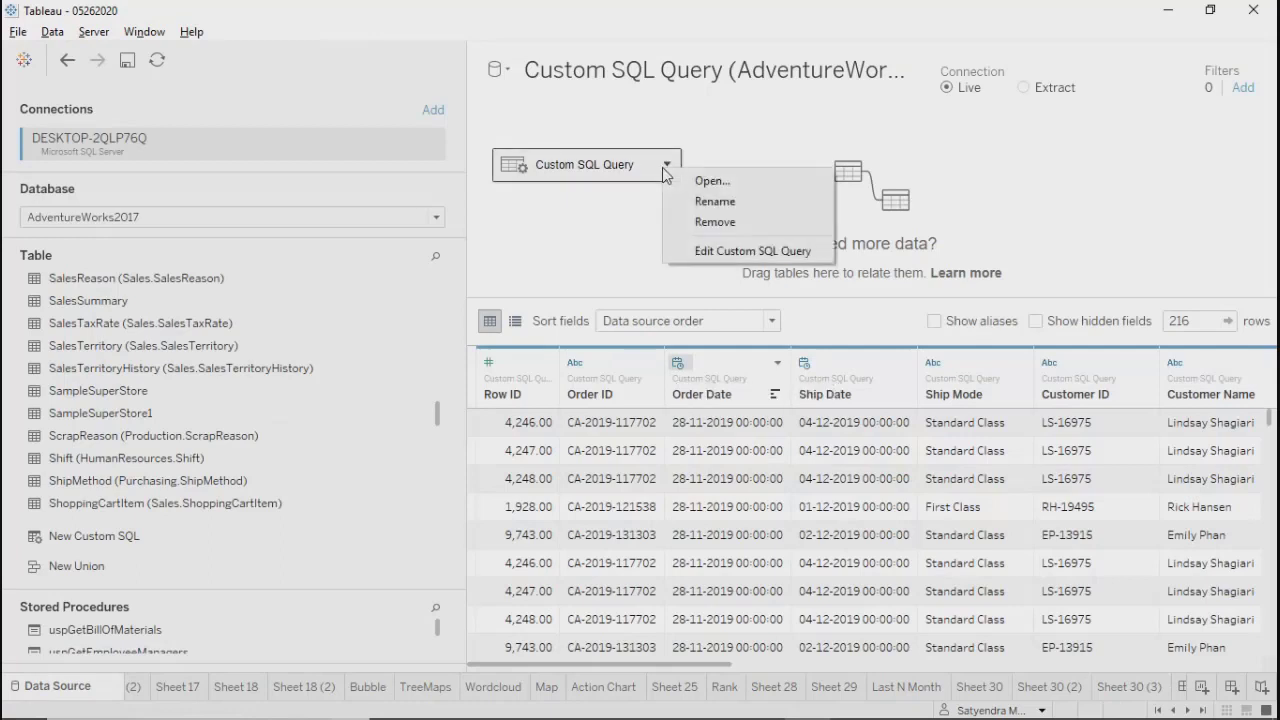
click(692, 248)
drag(570, 519, 781, 519)
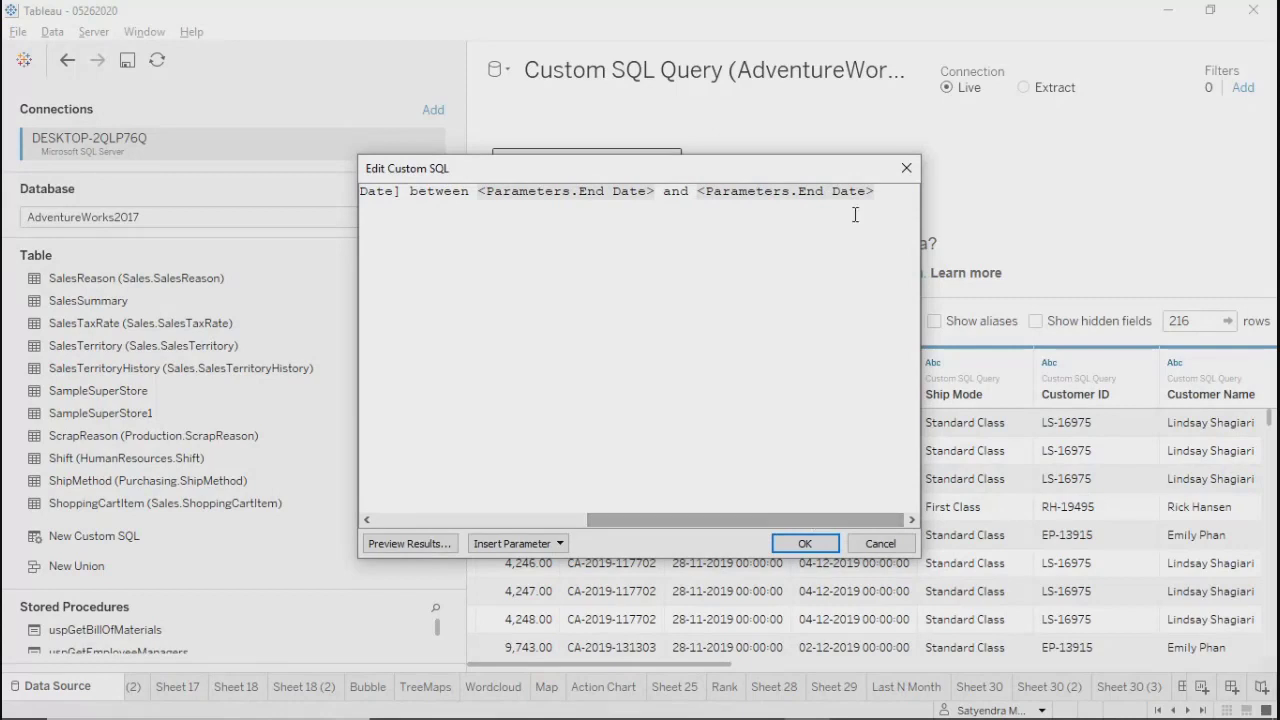
click(660, 191)
key(BackSpace)
key(BackSpace)
key(BackSpace)
key(BackSpace)
key(BackSpace)
key(BackSpace)
key(BackSpace)
key(BackSpace)
key(BackSpace)
key(BackSpace)
key(BackSpace)
key(BackSpace)
key(BackSpace)
key(BackSpace)
key(BackSpace)
key(BackSpace)
key(BackSpace)
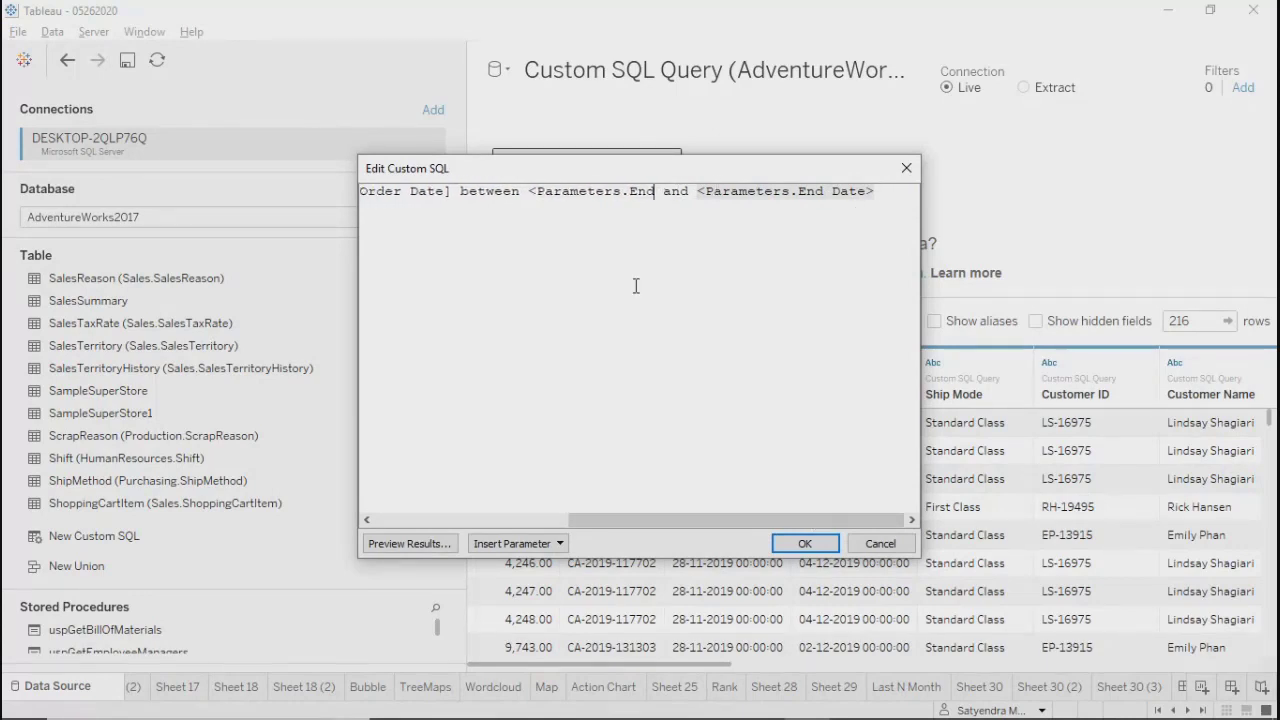
key(BackSpace)
key(BackSpace)
key(BackSpace)
key(BackSpace)
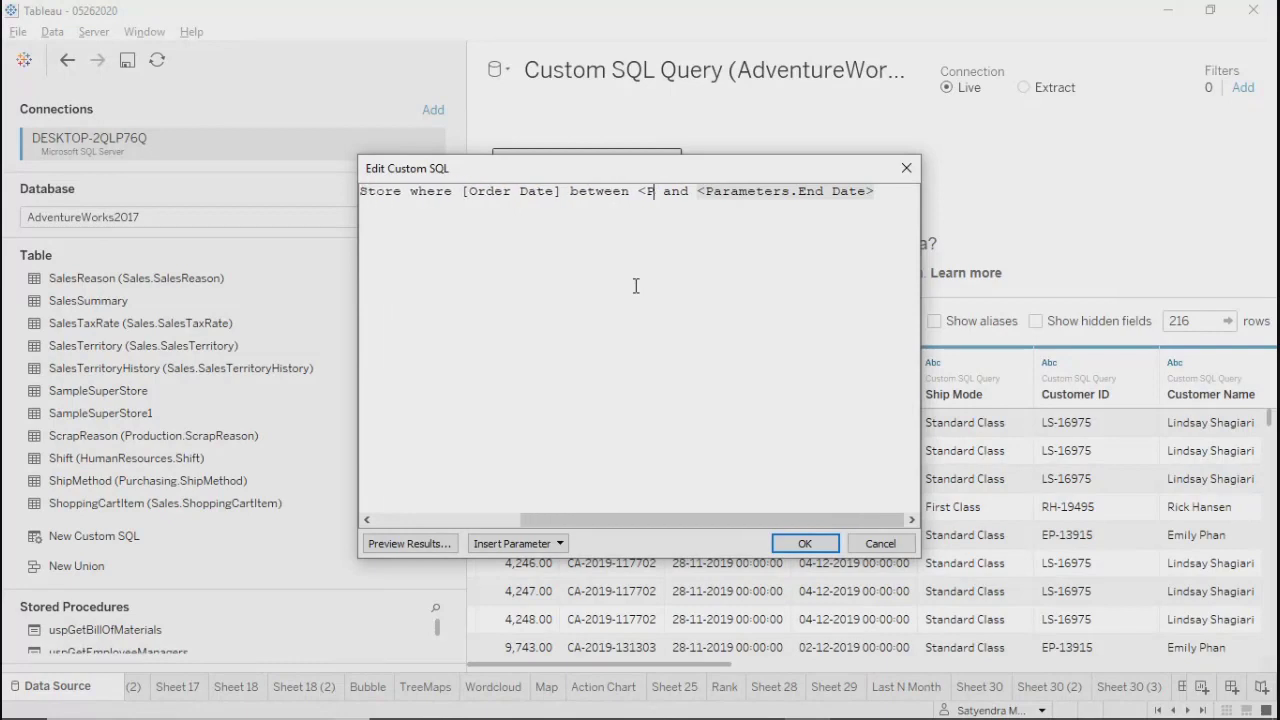
click(515, 548)
click(525, 520)
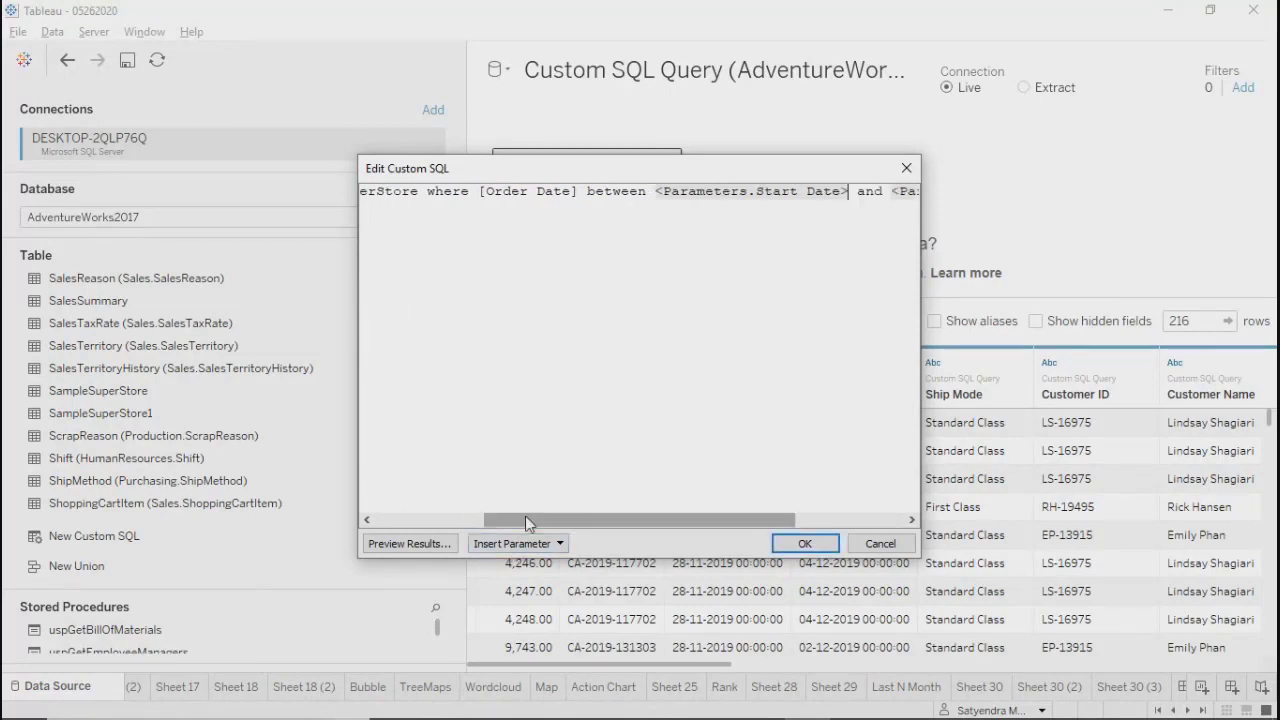
drag(591, 520, 845, 515)
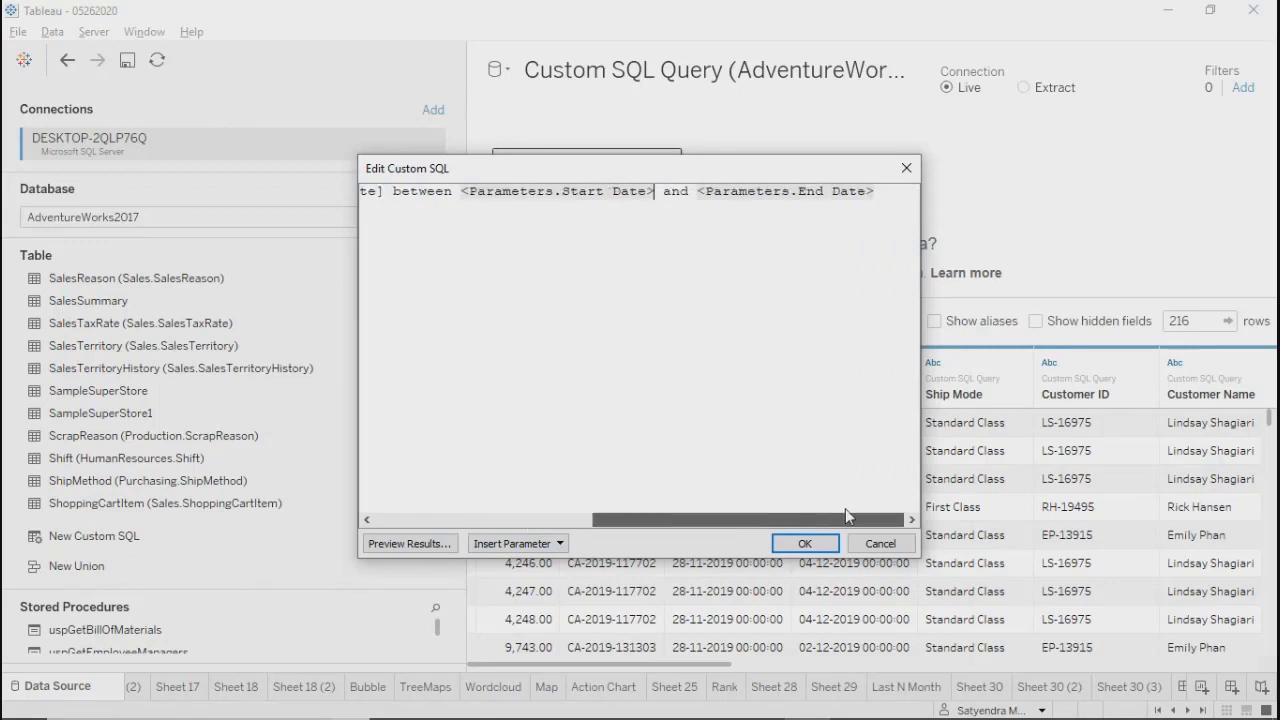
click(805, 543)
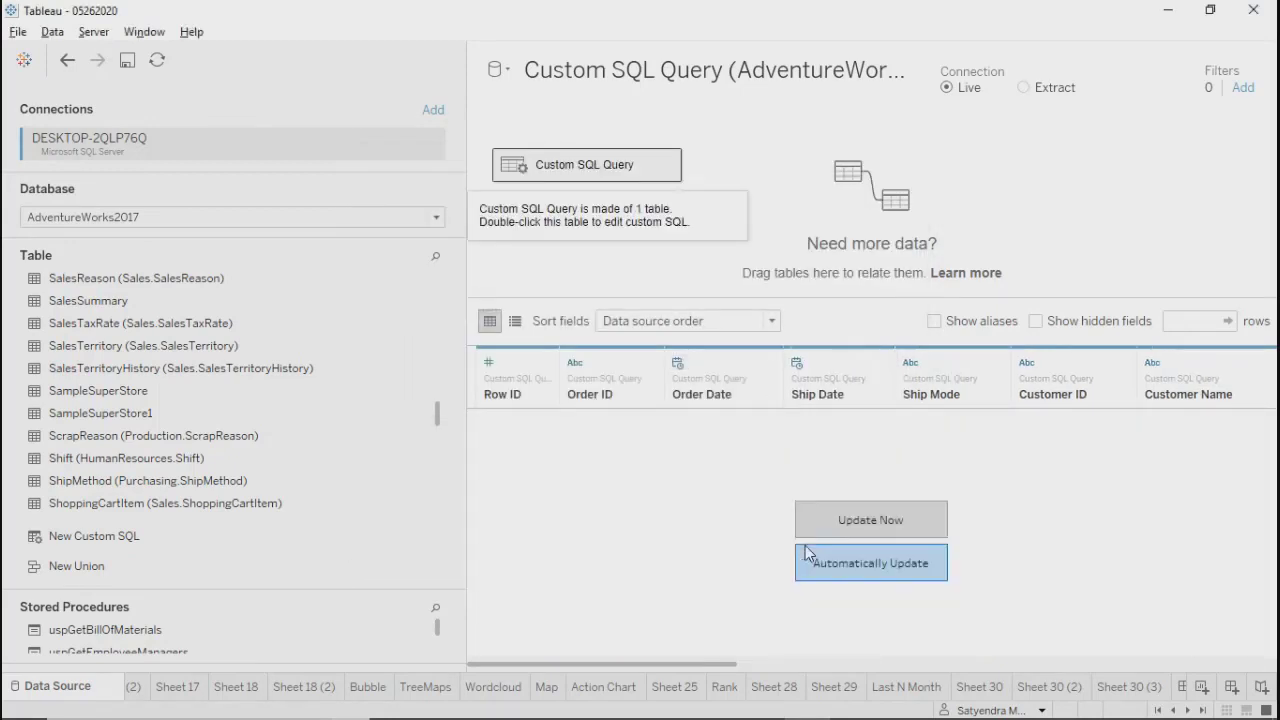
Step: Turn on automatic updating of the data source preview and return to Sheet 30 (3)
click(812, 550)
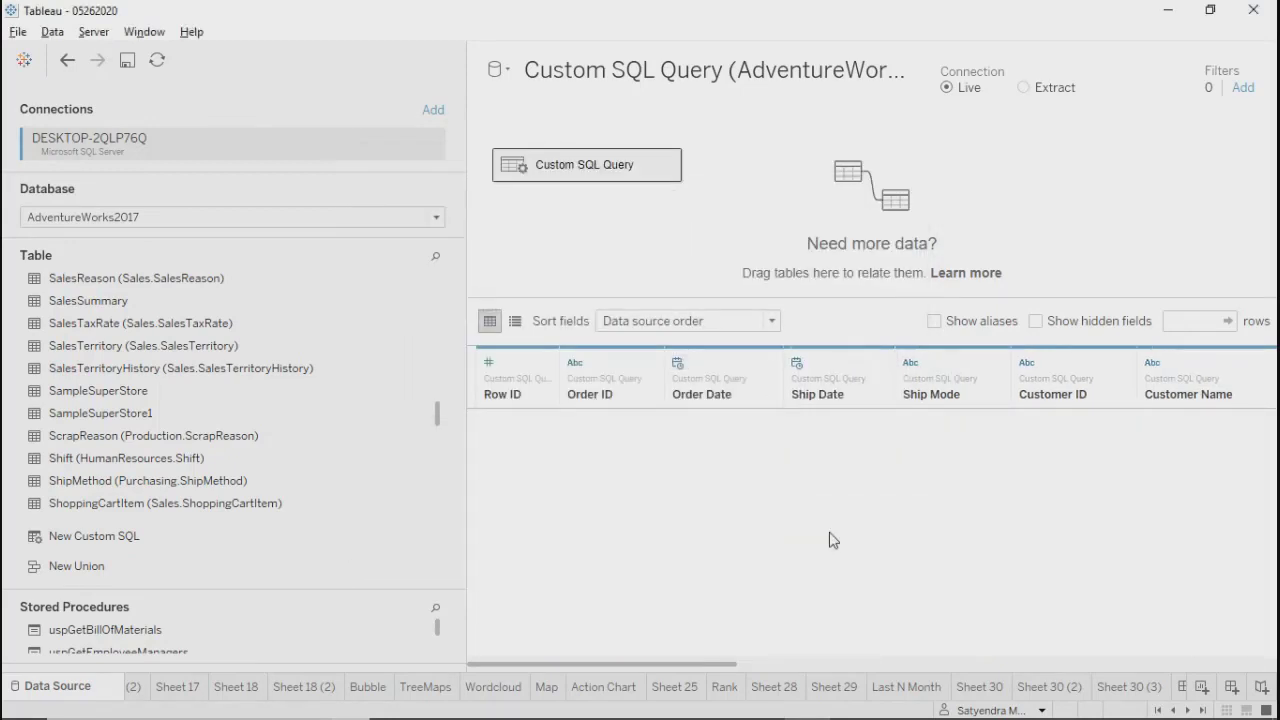
click(1203, 710)
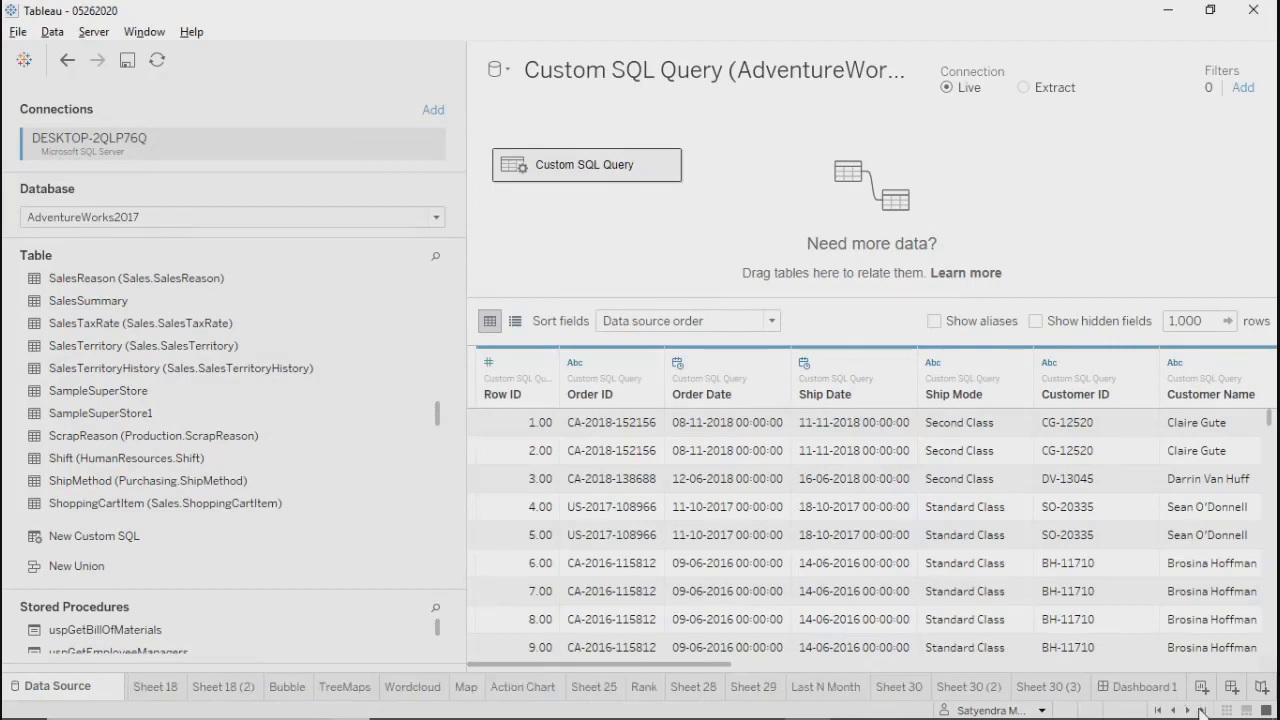
click(1077, 692)
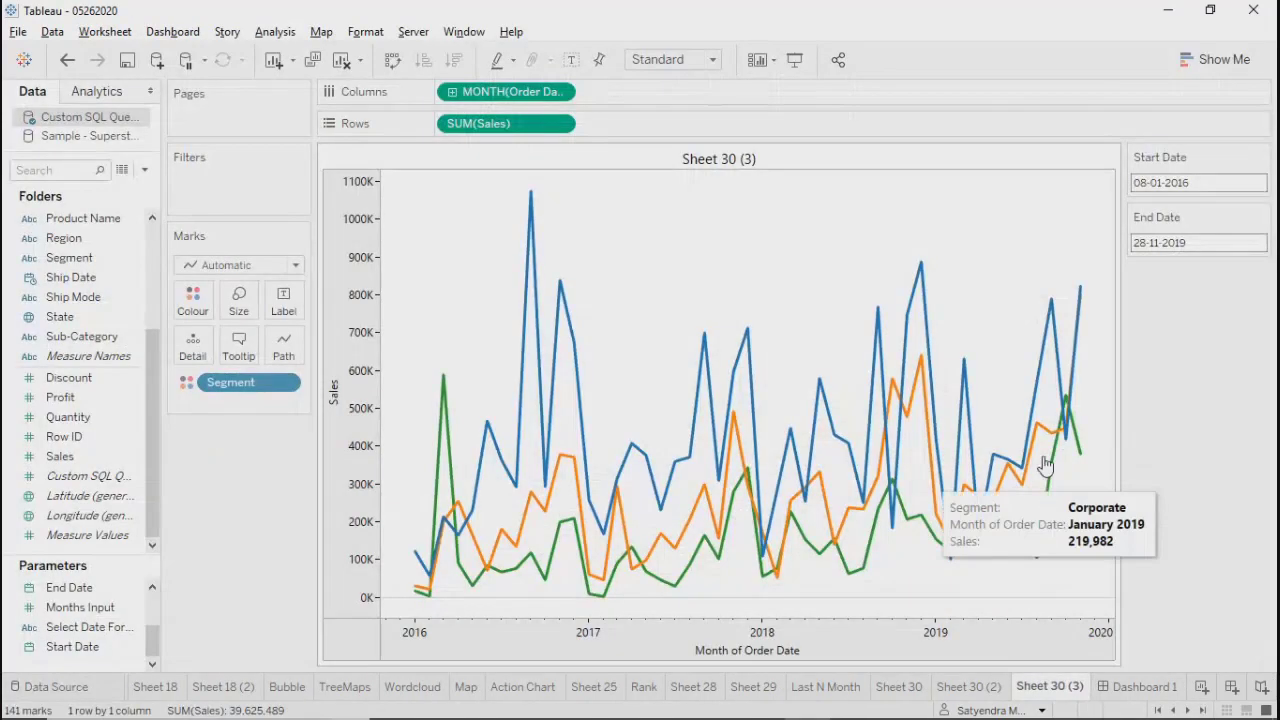
Step: Set the Start Date parameter to 26-01-2016 and the End Date parameter to 09-09-2019 using their calendars
click(1201, 176)
click(1158, 336)
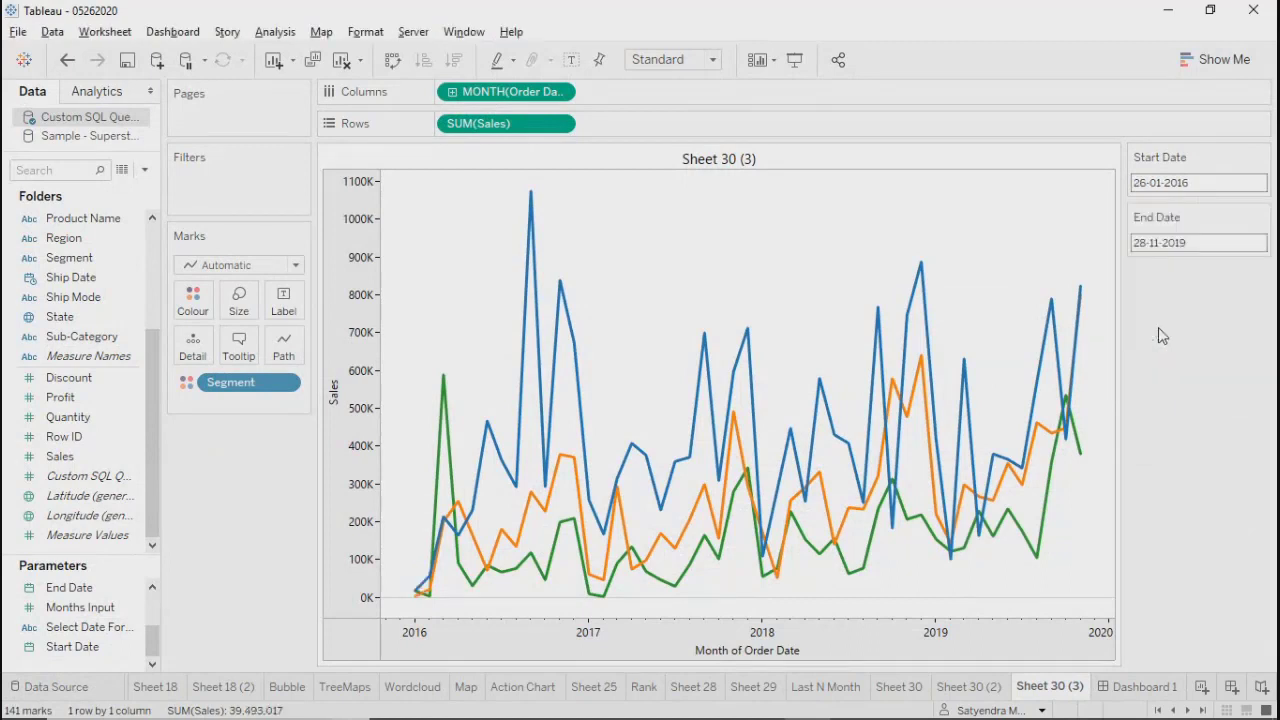
click(1205, 240)
click(1250, 263)
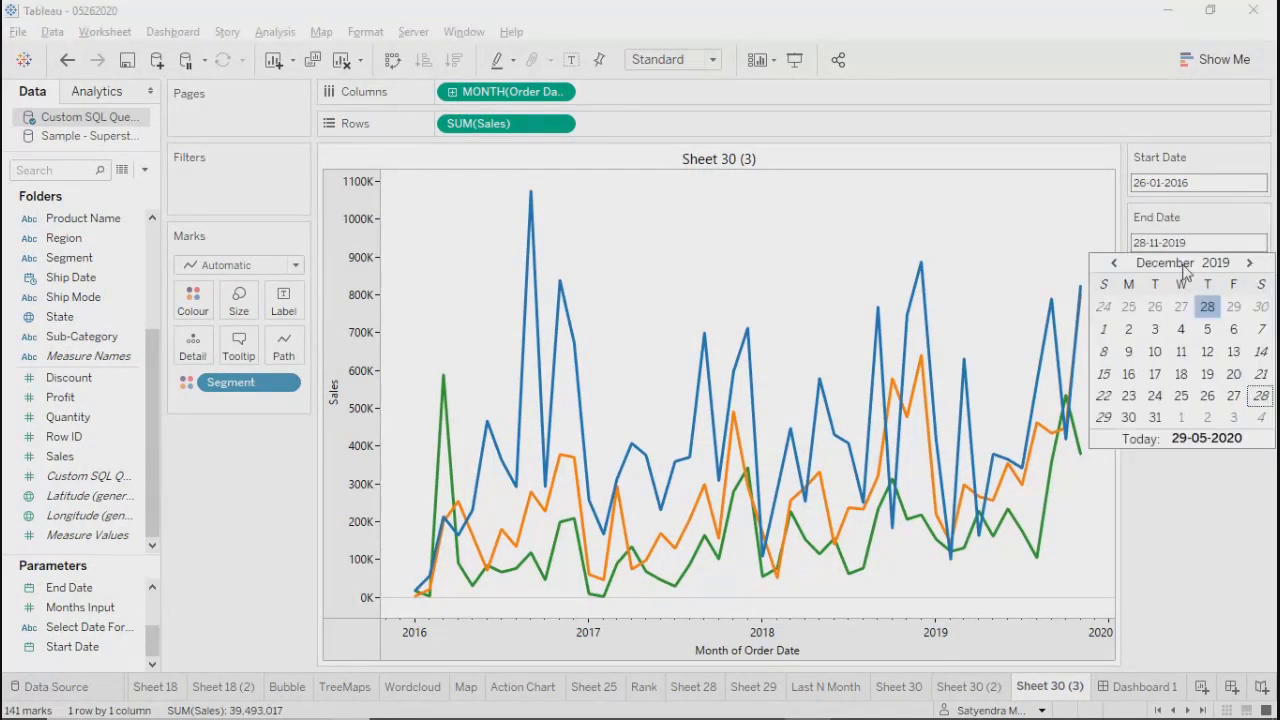
click(1115, 263)
click(1115, 263)
click(1115, 263)
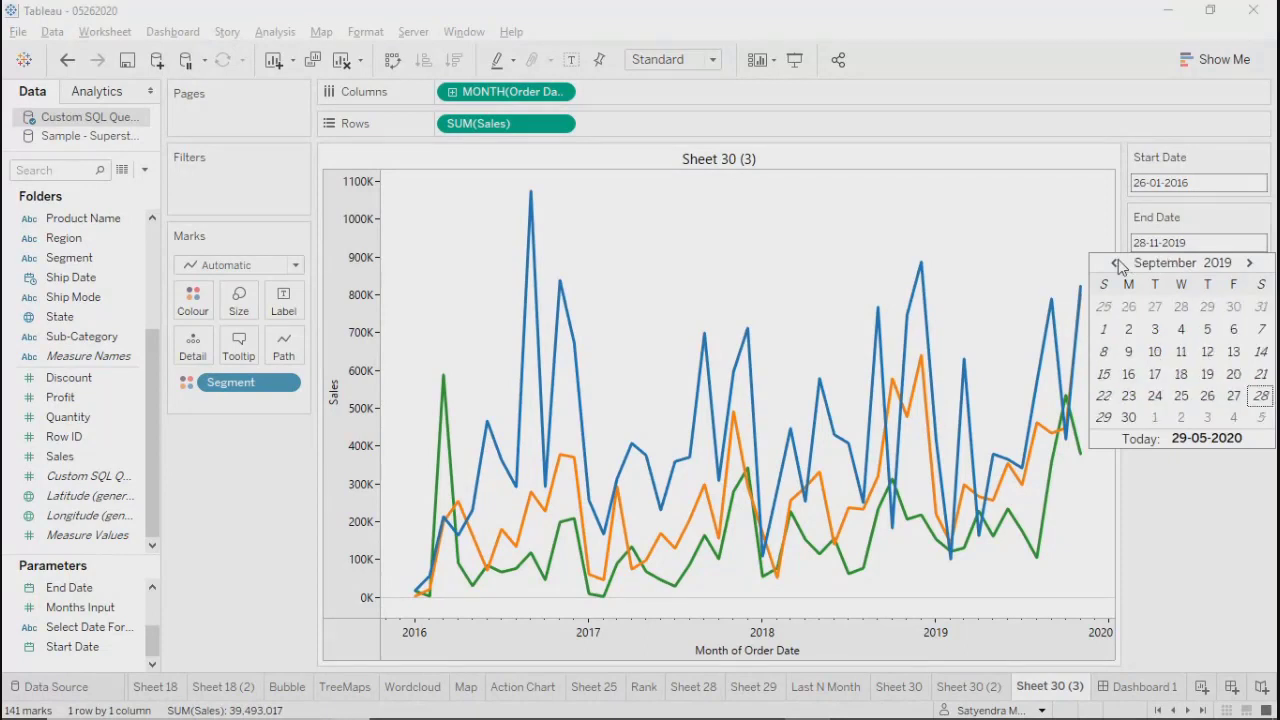
click(1128, 352)
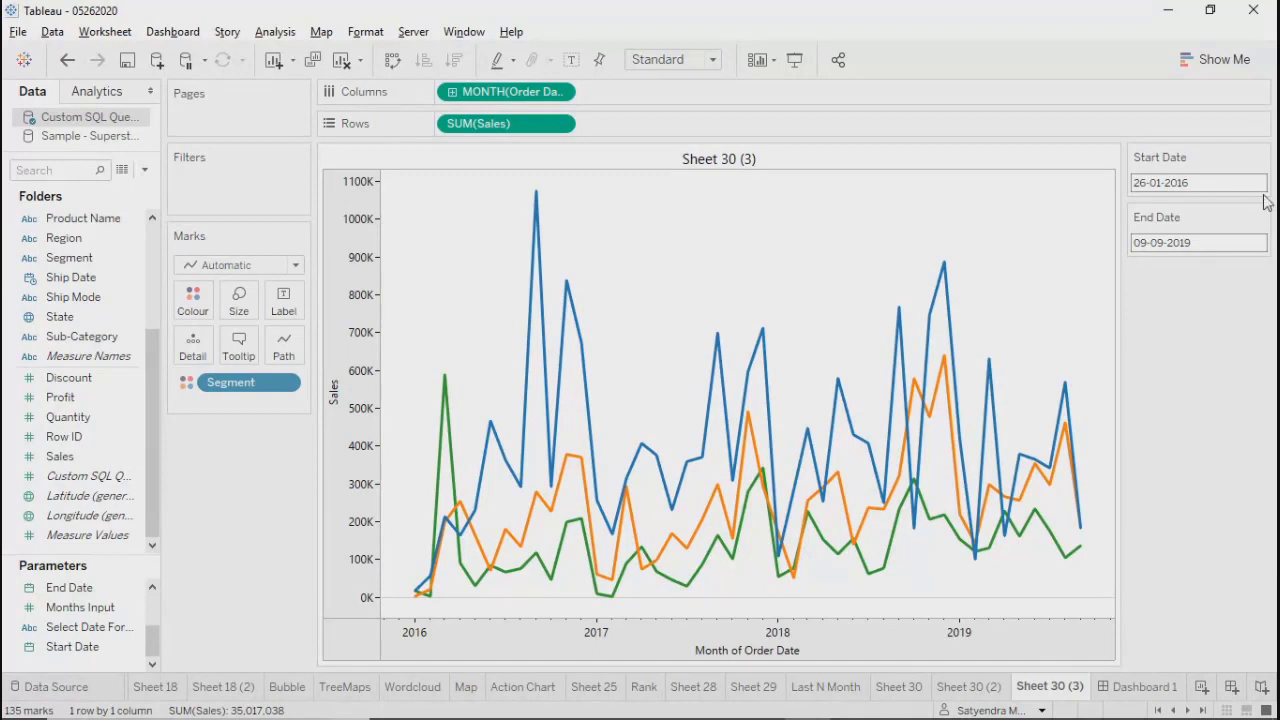
Step: Move the End Date parameter to 18-09-2019 and on to 22-11-2019 using its calendar
click(1217, 249)
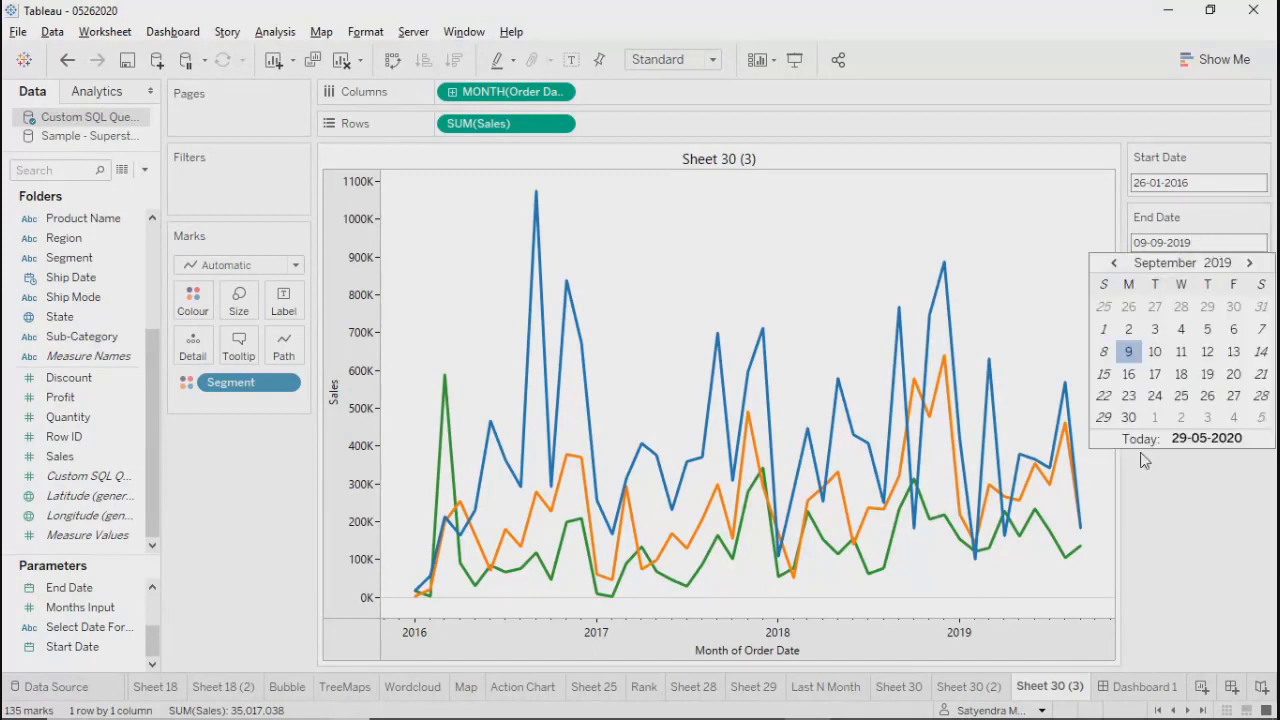
click(1162, 368)
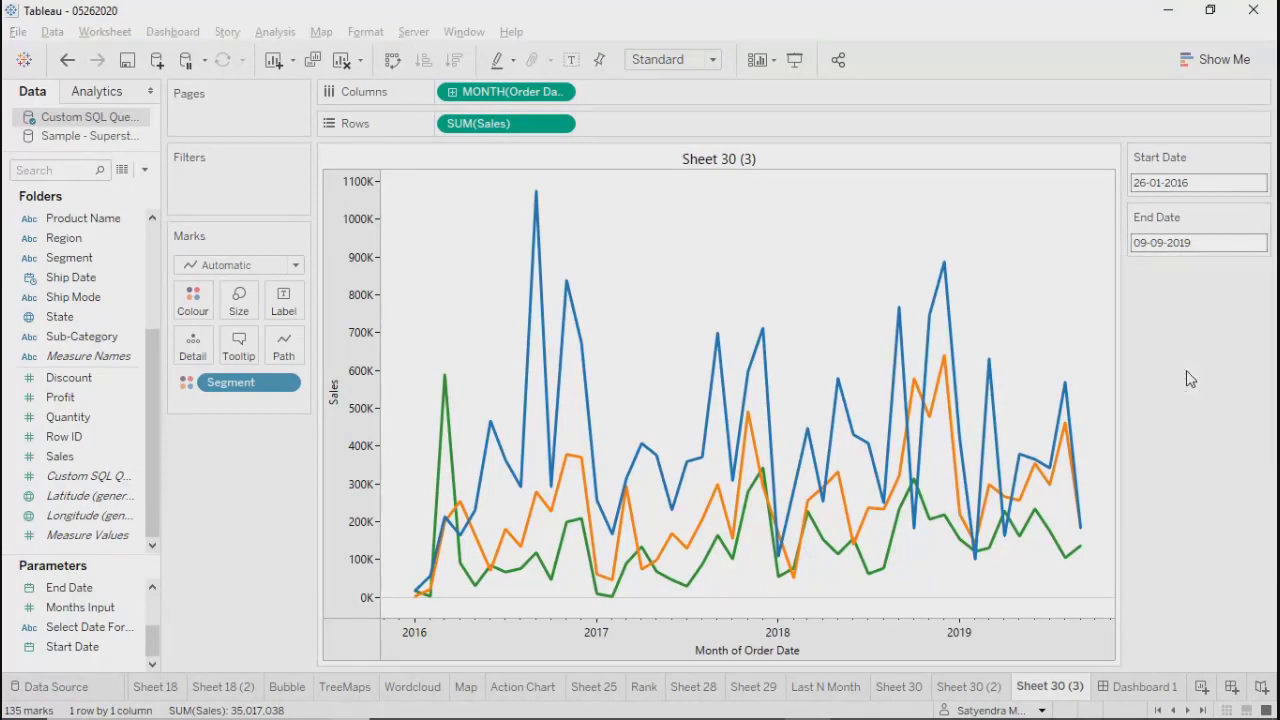
click(1212, 238)
click(1250, 263)
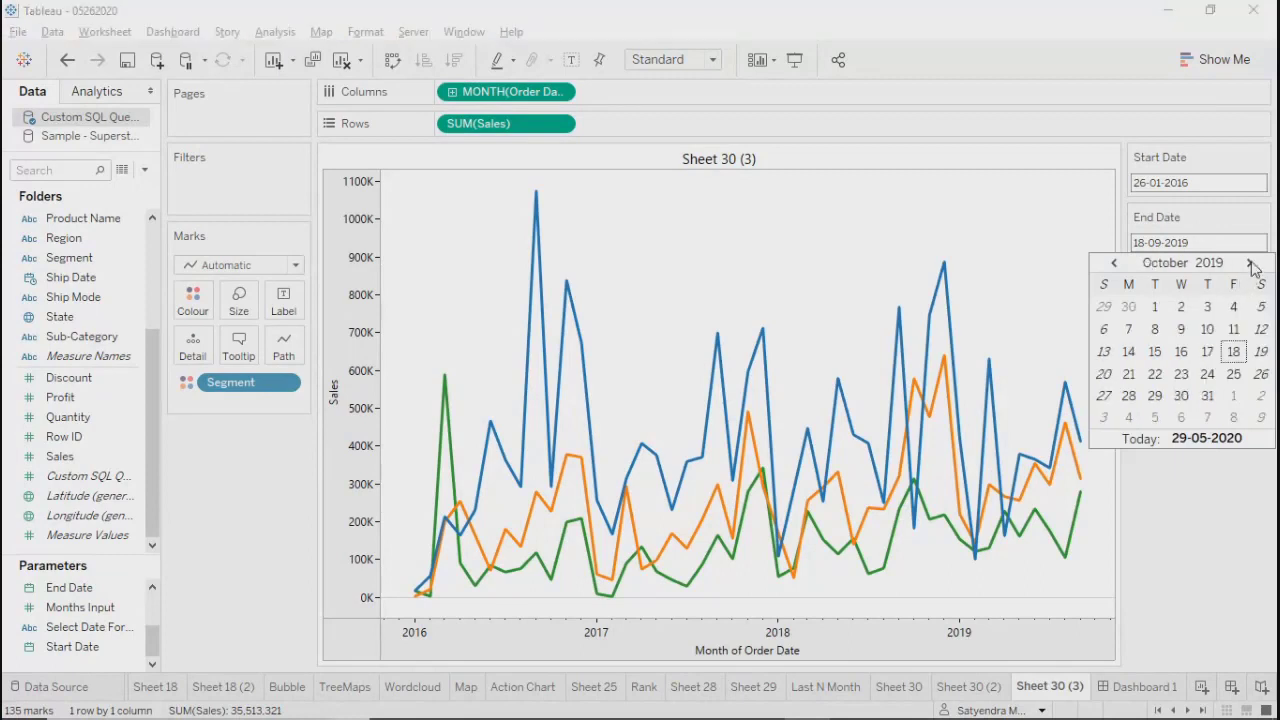
click(1251, 264)
click(1235, 378)
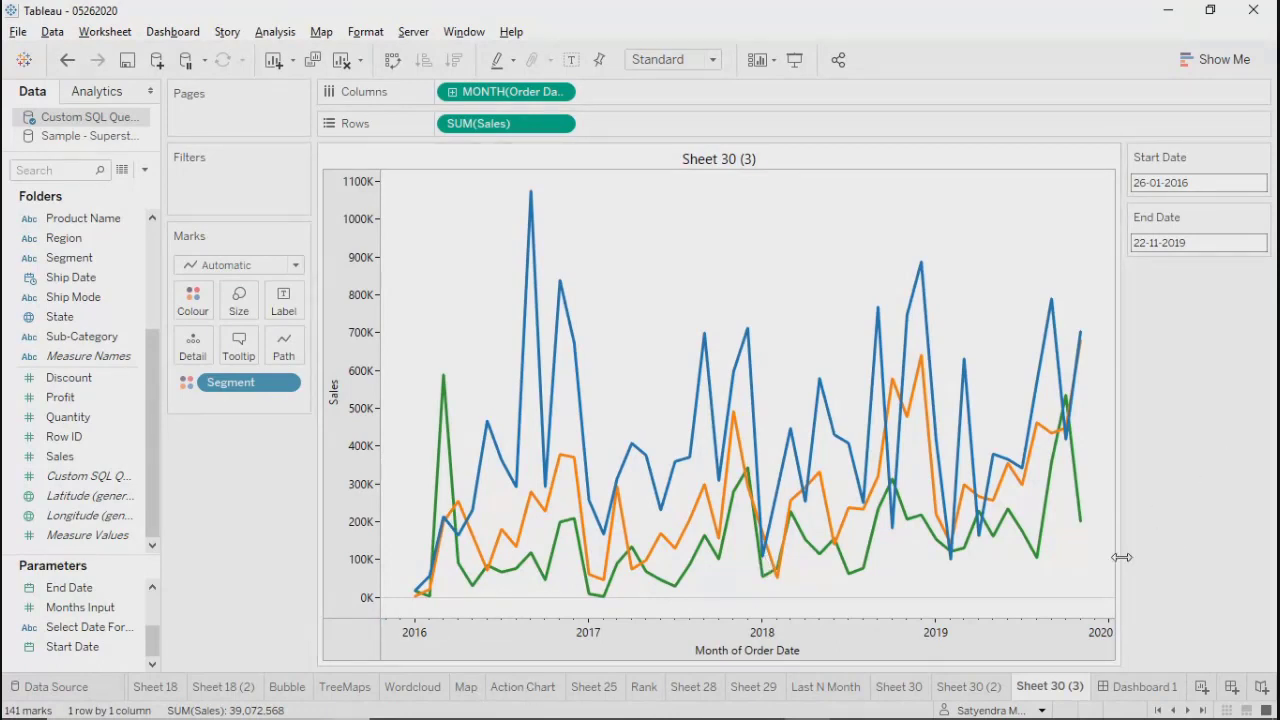
Step: Look through the charts on Sheet 30 (2) and Sheet 30, and return to Sheet 30 (3)
click(968, 690)
click(905, 690)
click(984, 691)
click(1033, 695)
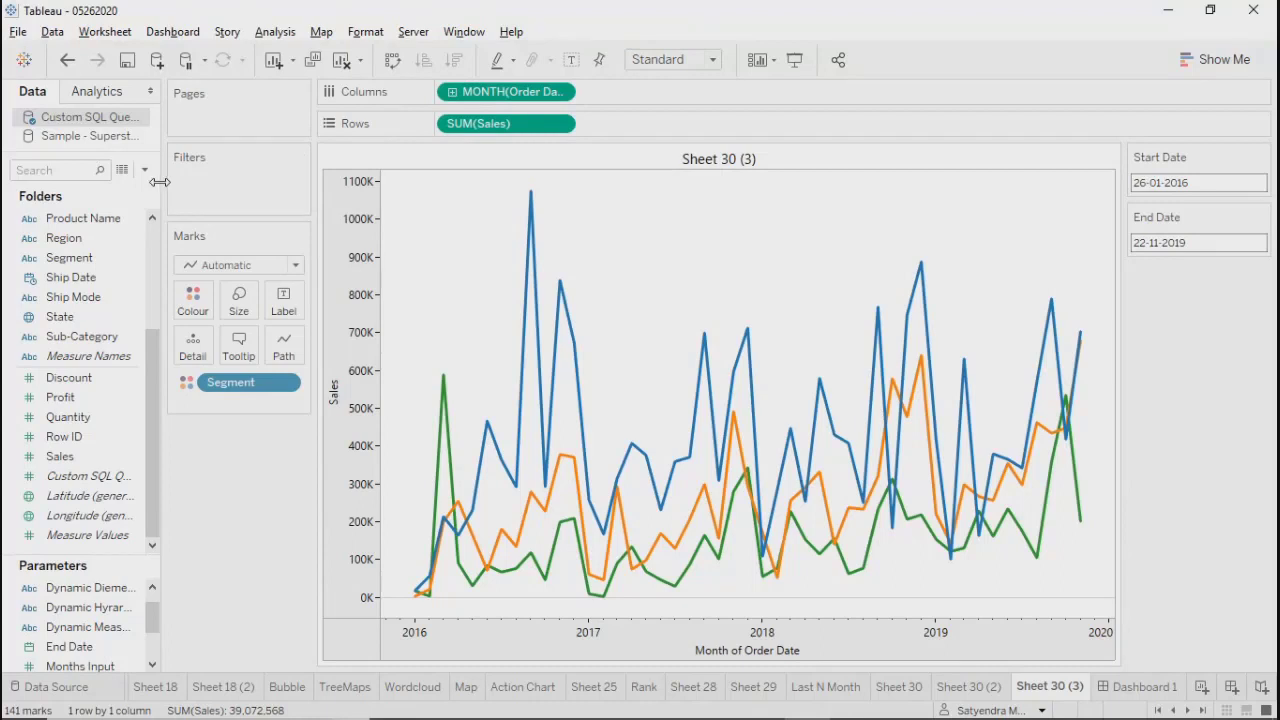
Step: Add a new worksheet after Dashboard 1 and widen the data pane so the full data source names are readable
click(128, 266)
drag(163, 269, 217, 268)
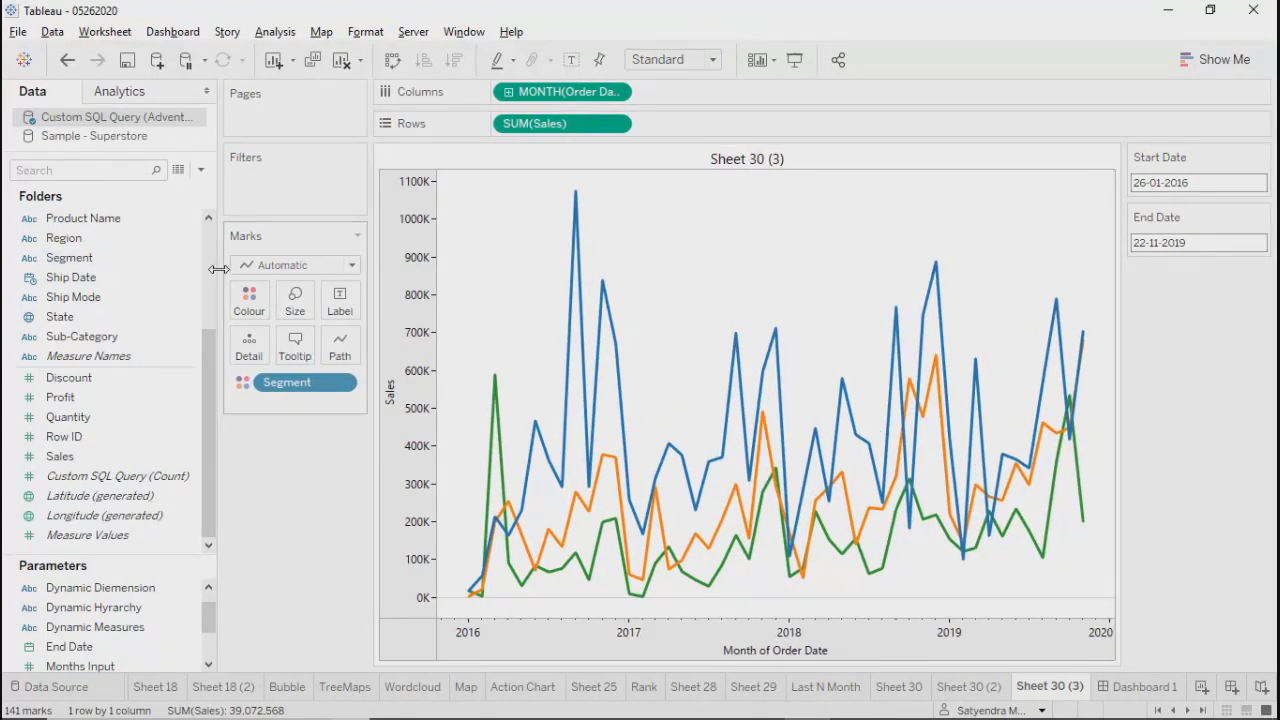
click(1157, 688)
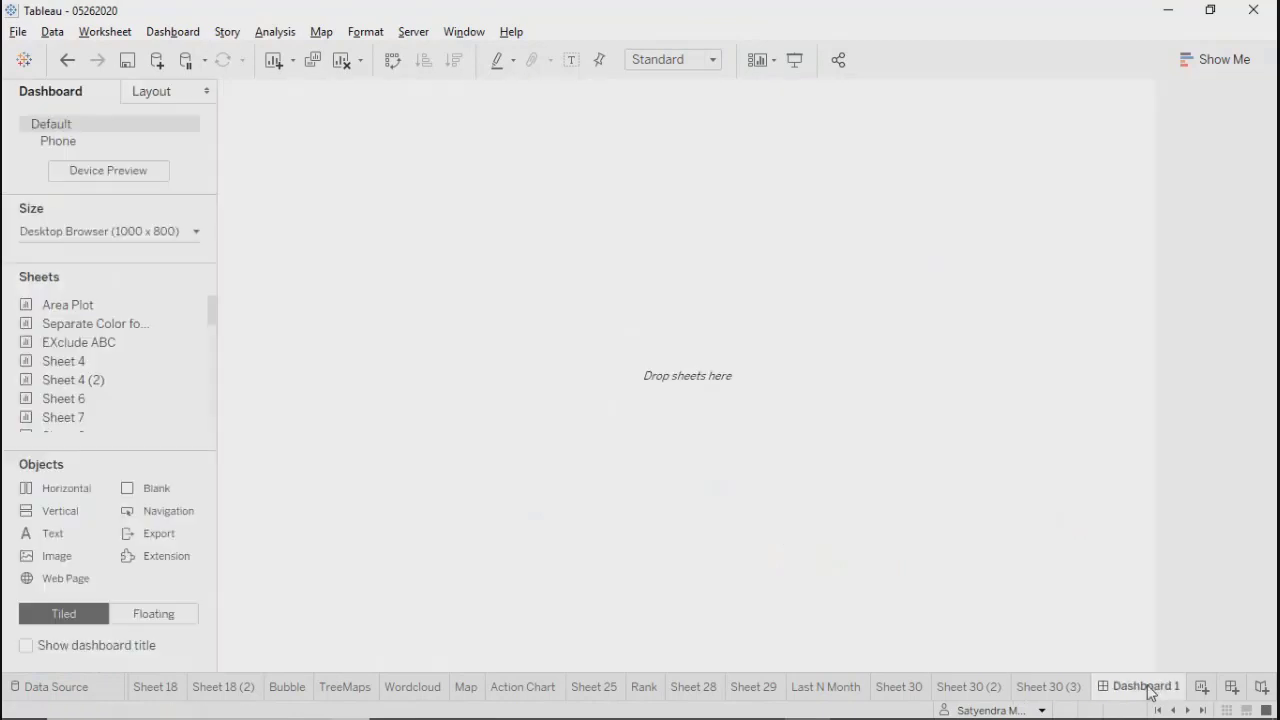
click(1201, 687)
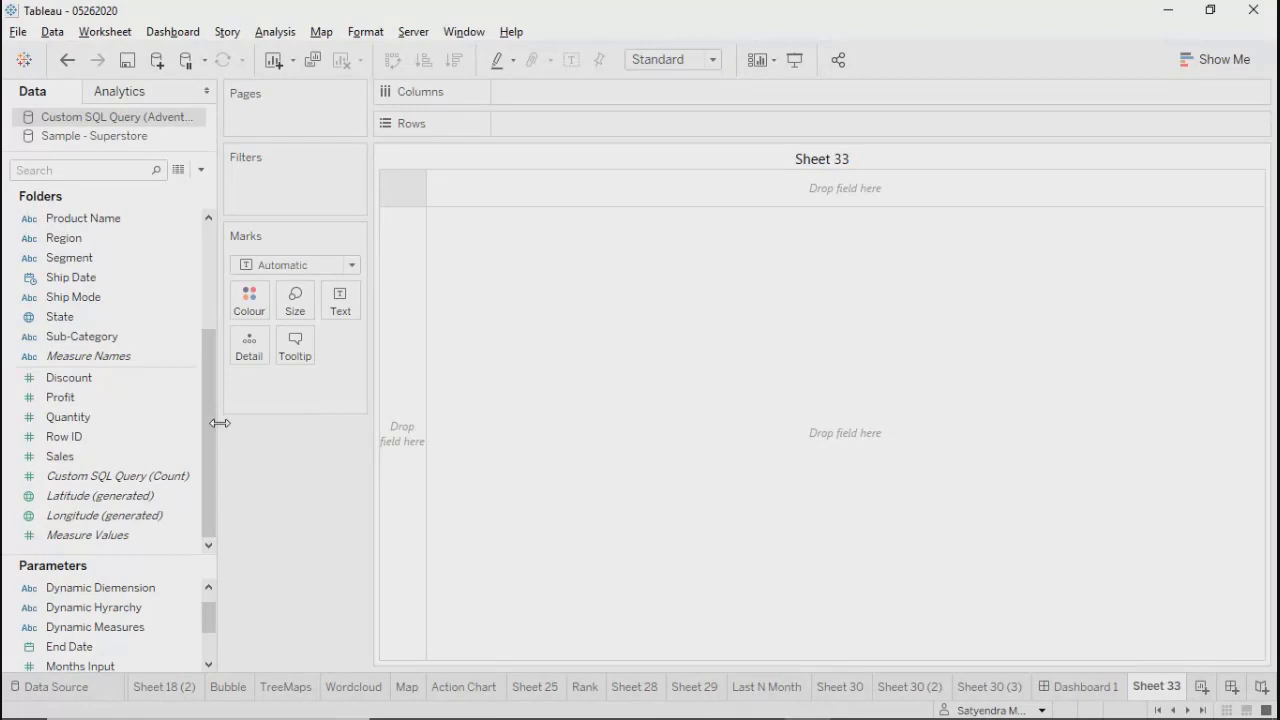
drag(218, 420, 285, 436)
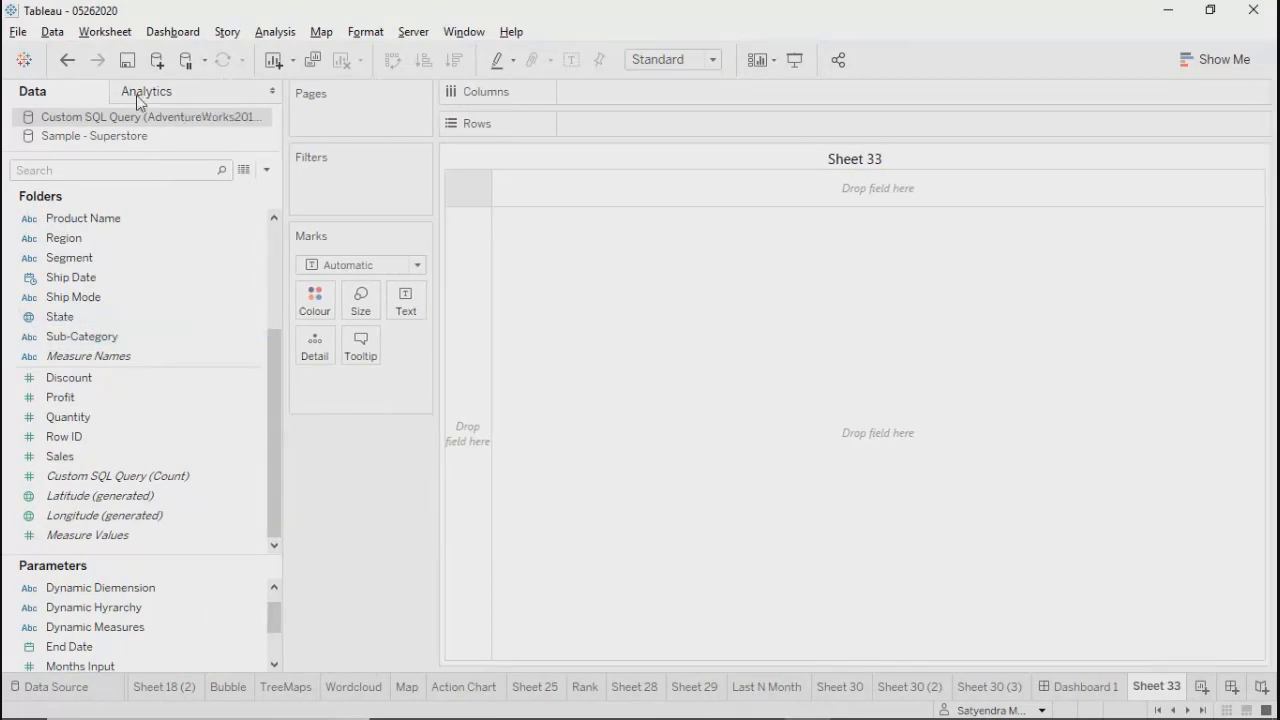
Step: Find Region in the Sample - Superstore source by searching for "region" and place it on Rows of the new sheet
click(100, 140)
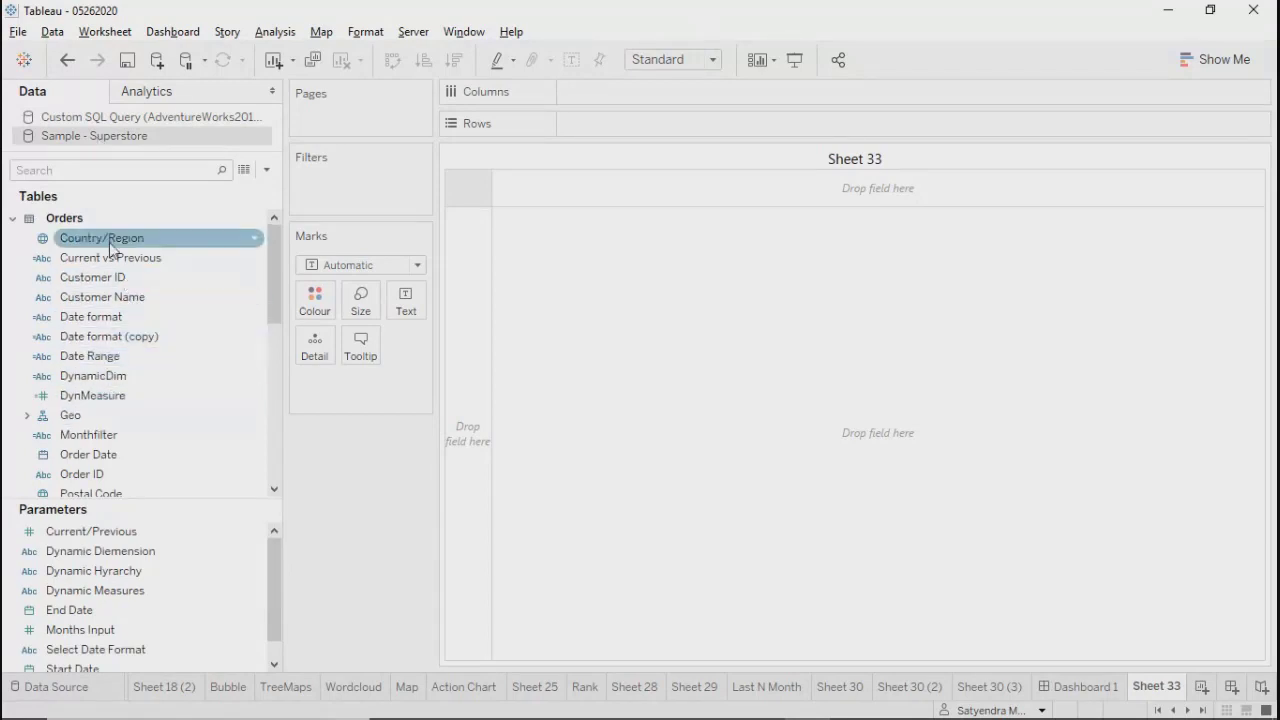
scroll(100, 356, down, 1)
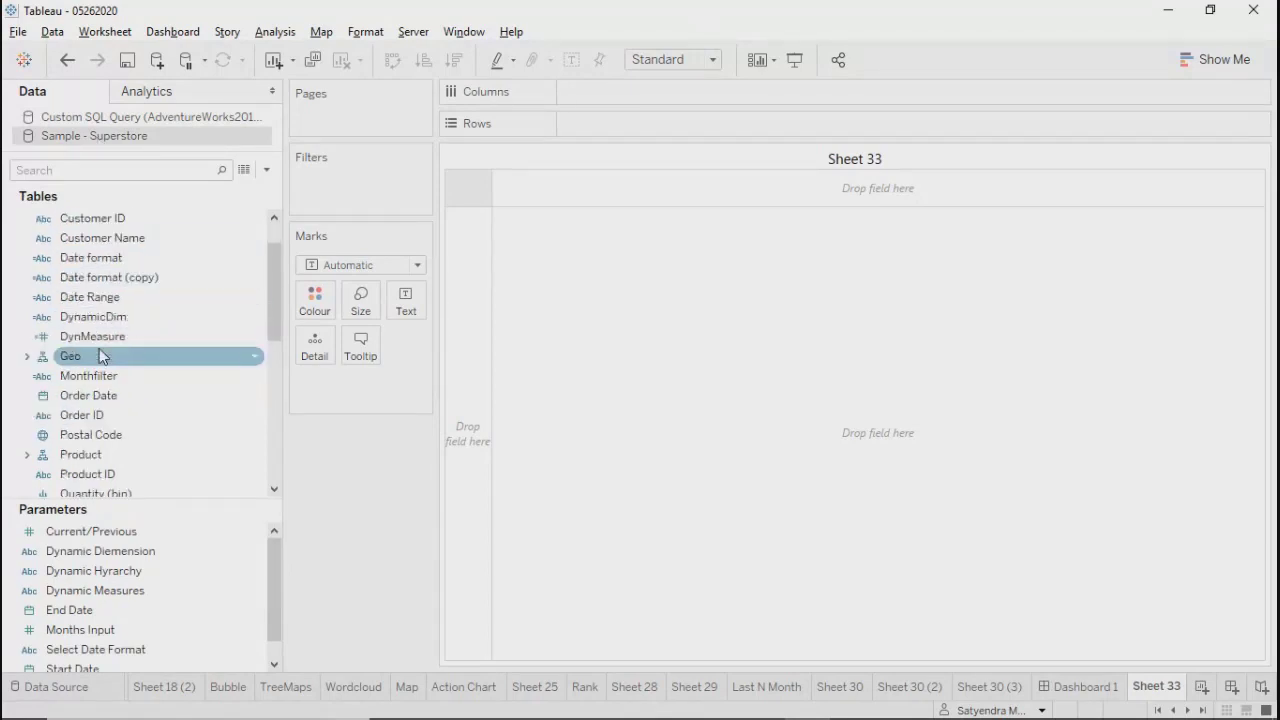
scroll(99, 348, down, 2)
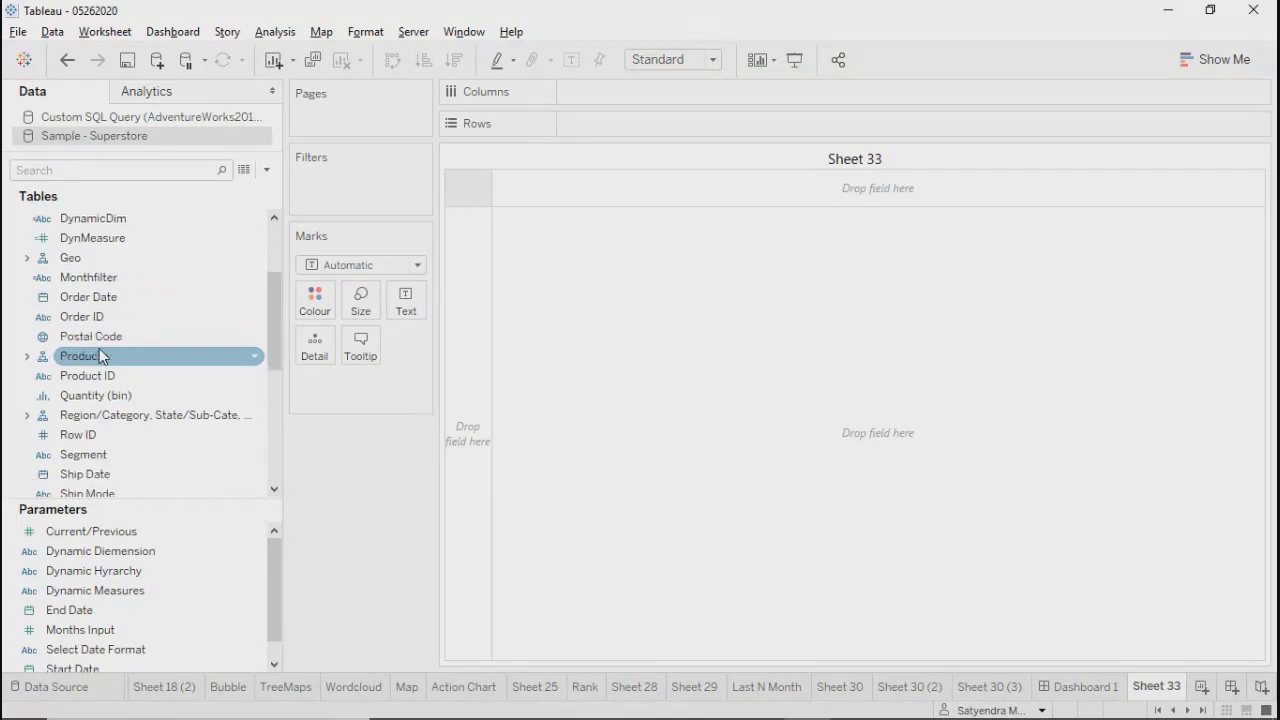
click(129, 169)
text(region)
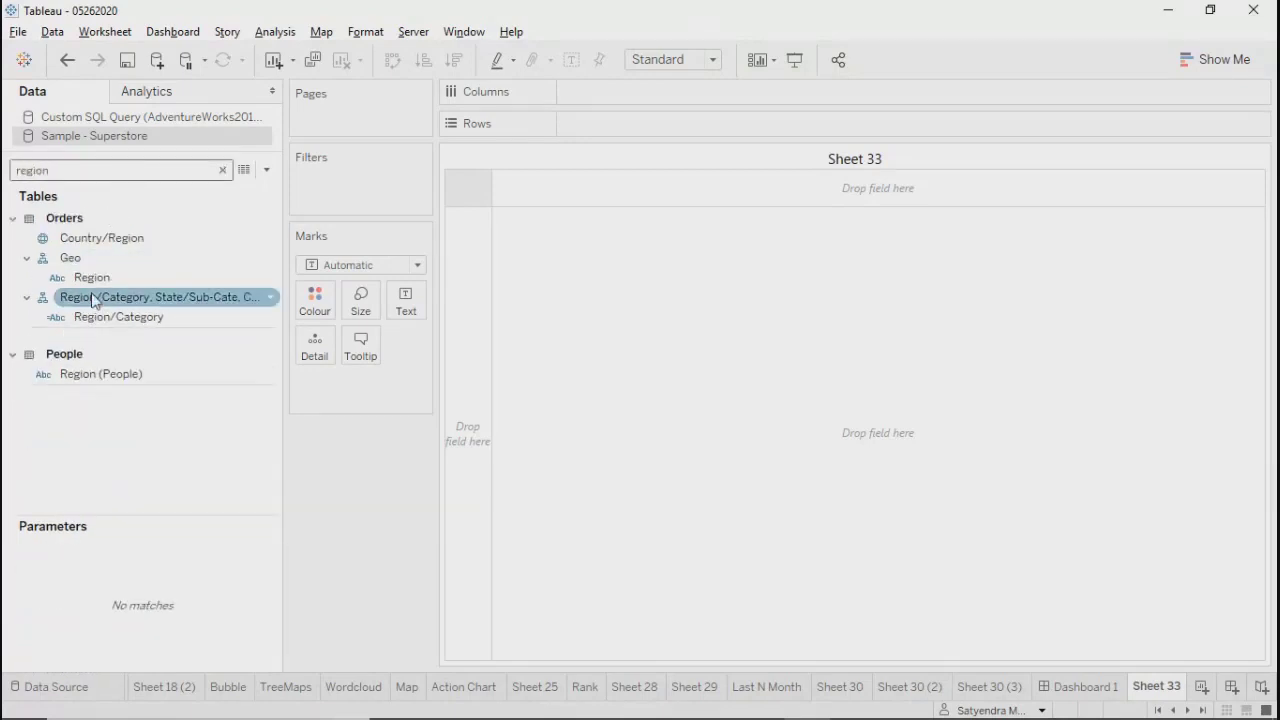
drag(93, 300, 606, 122)
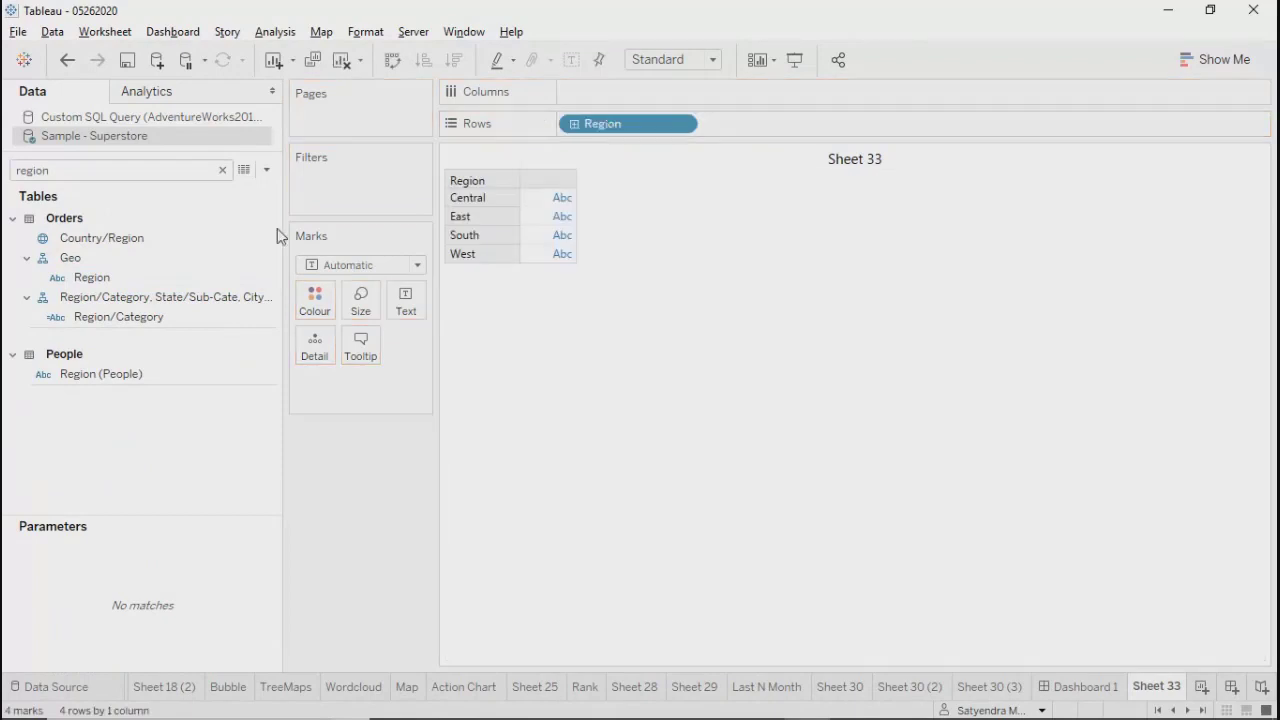
Step: Clear the field search and blend Sales from the Custom SQL Query source into the region table as text values
click(115, 120)
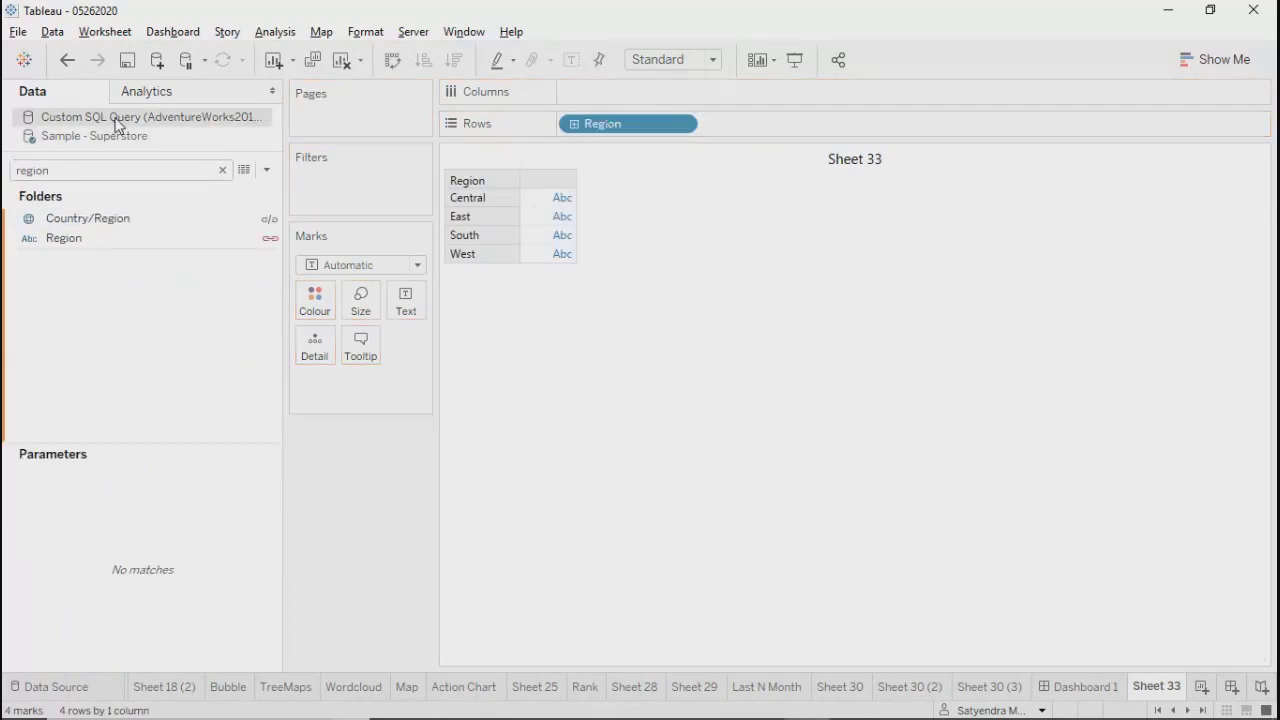
click(222, 170)
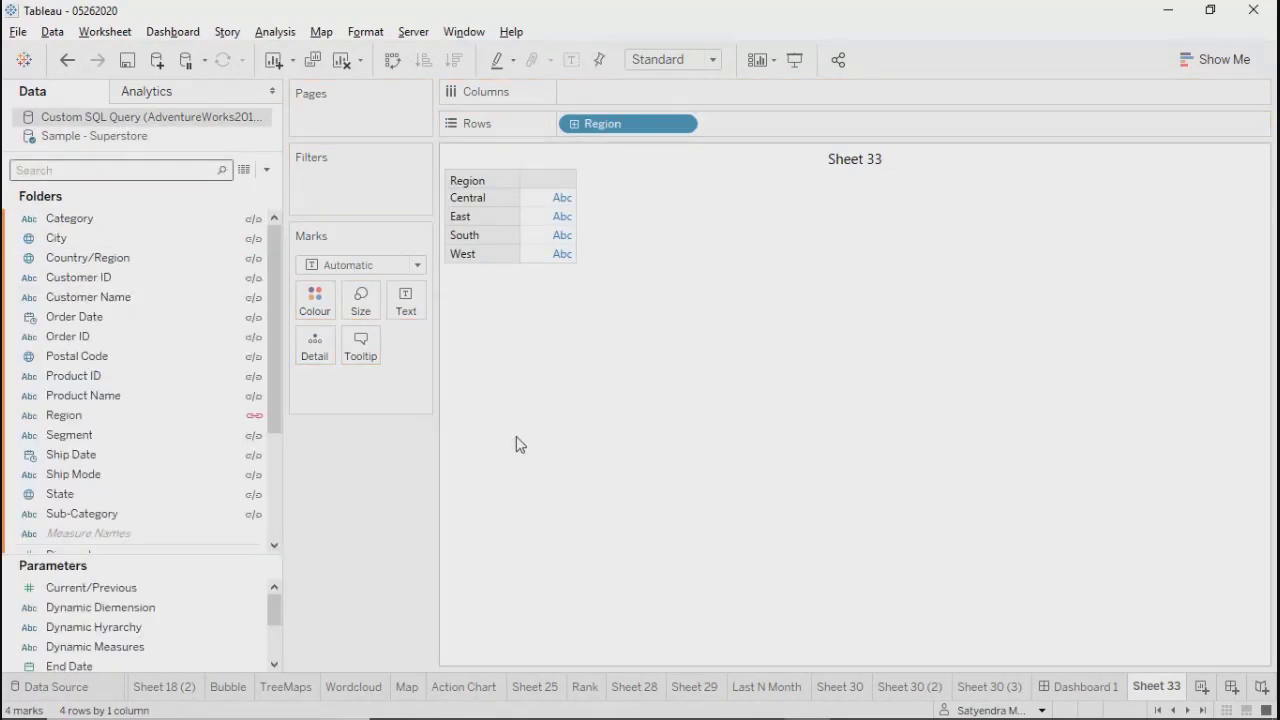
click(62, 137)
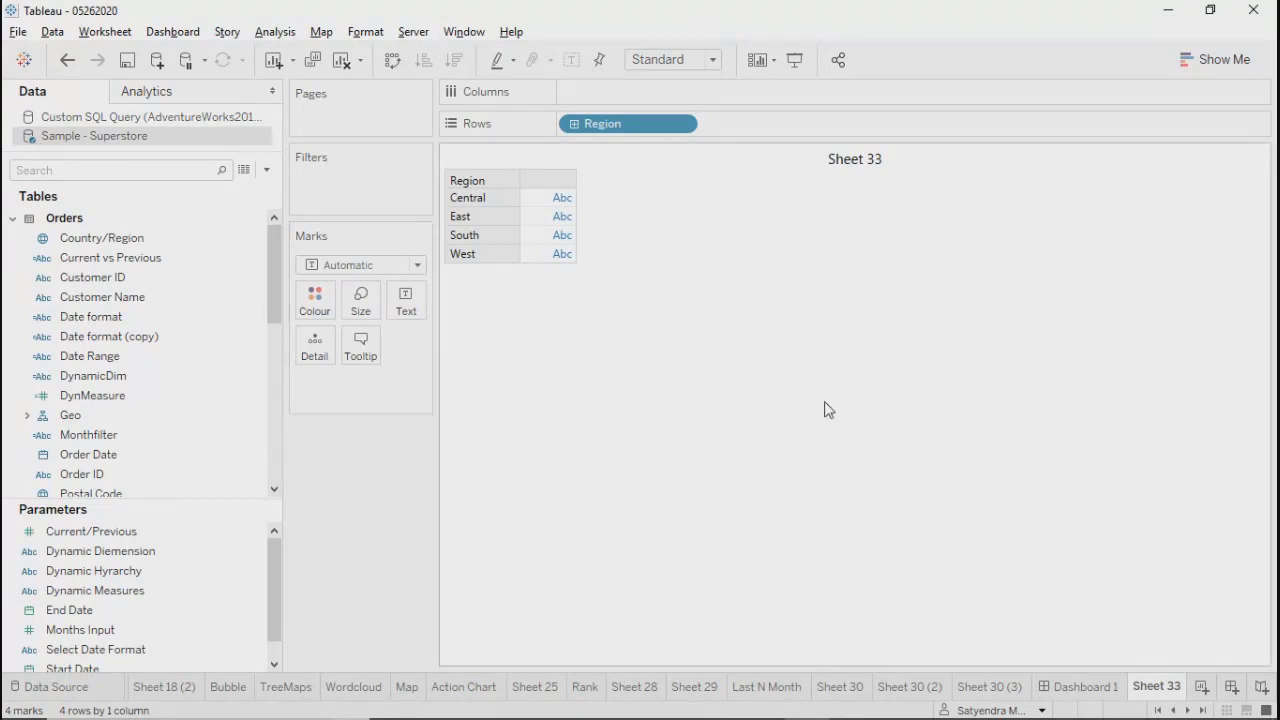
click(76, 118)
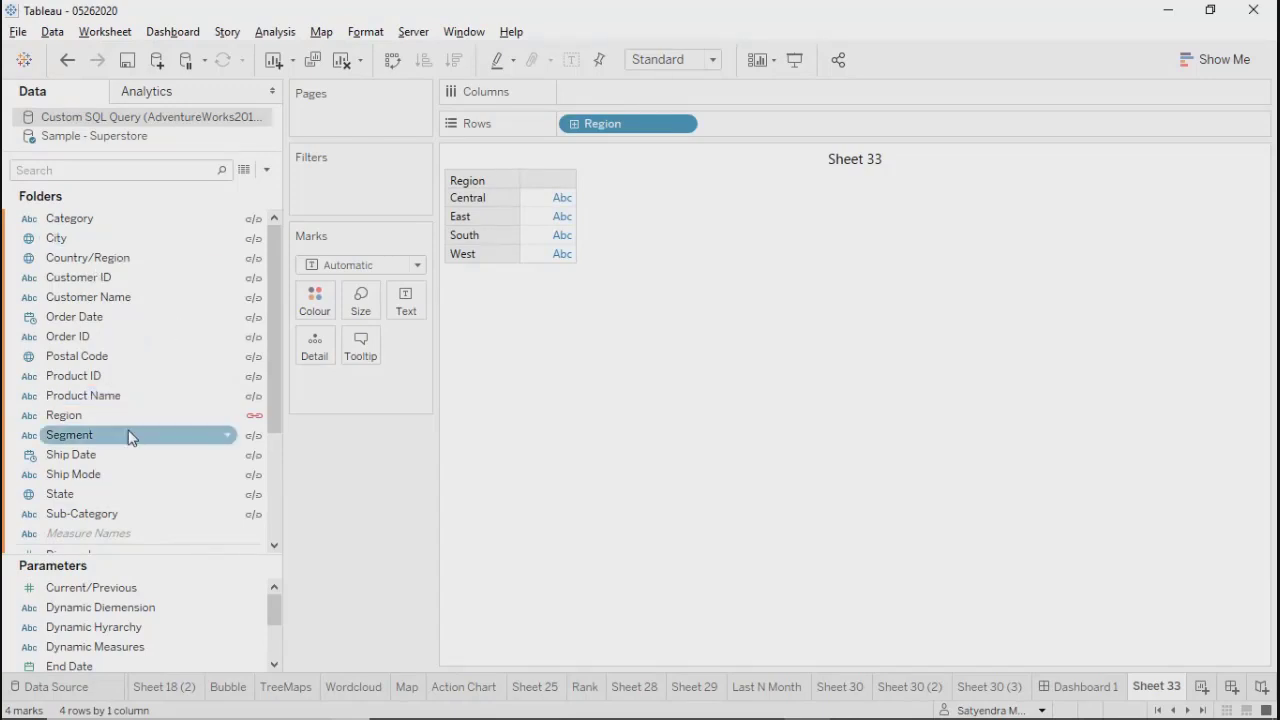
scroll(130, 436, down, 3)
drag(130, 456, 559, 240)
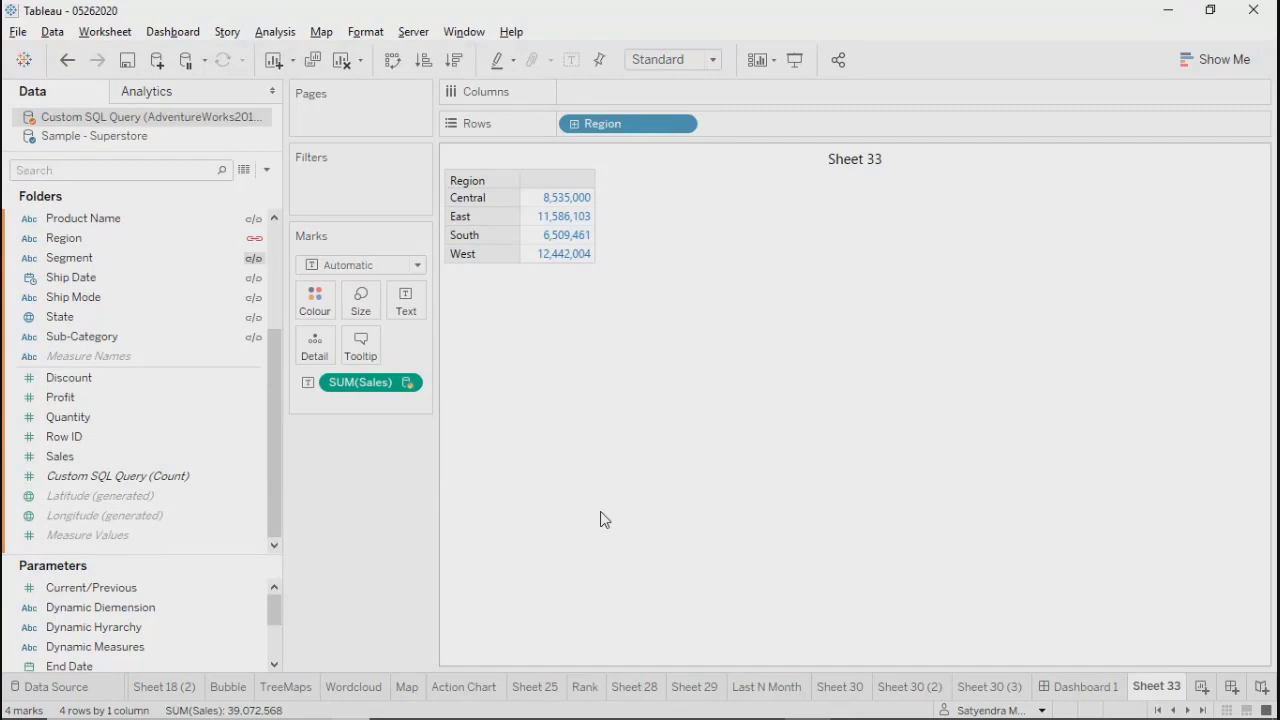
Step: Switch off the Region blend link, check the Central sales value without it, and switch the link back on
click(257, 245)
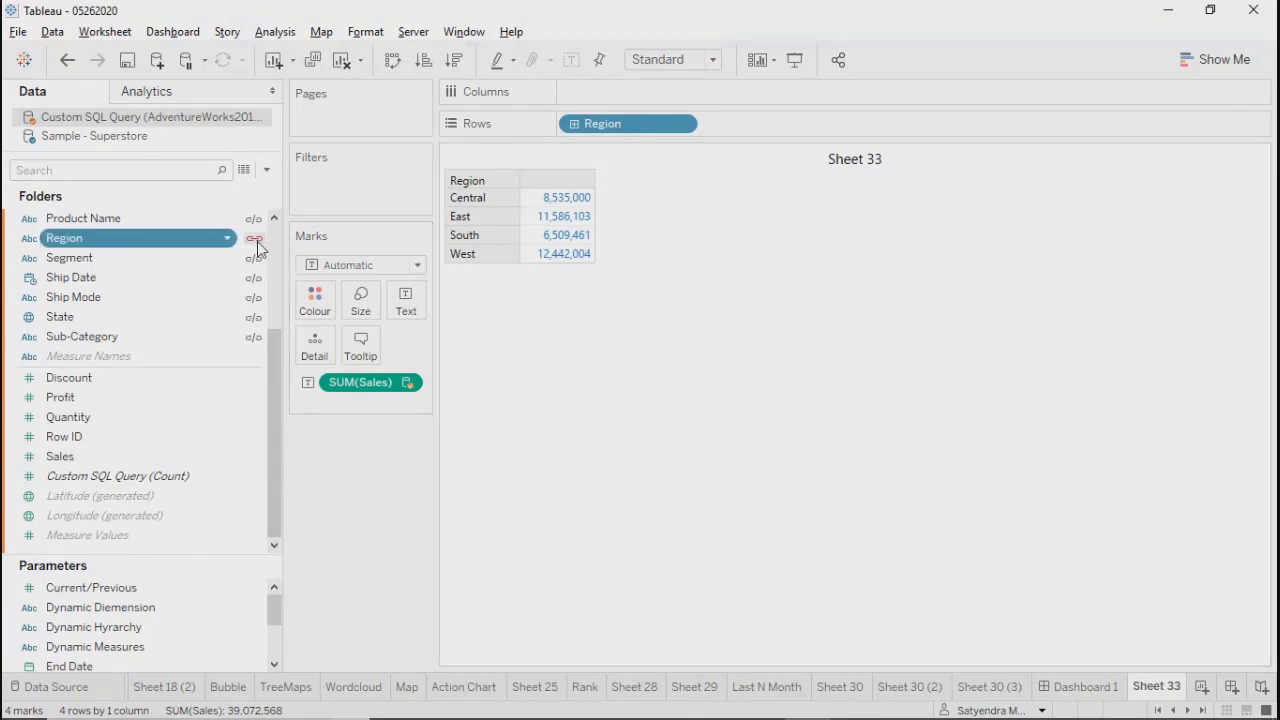
click(649, 387)
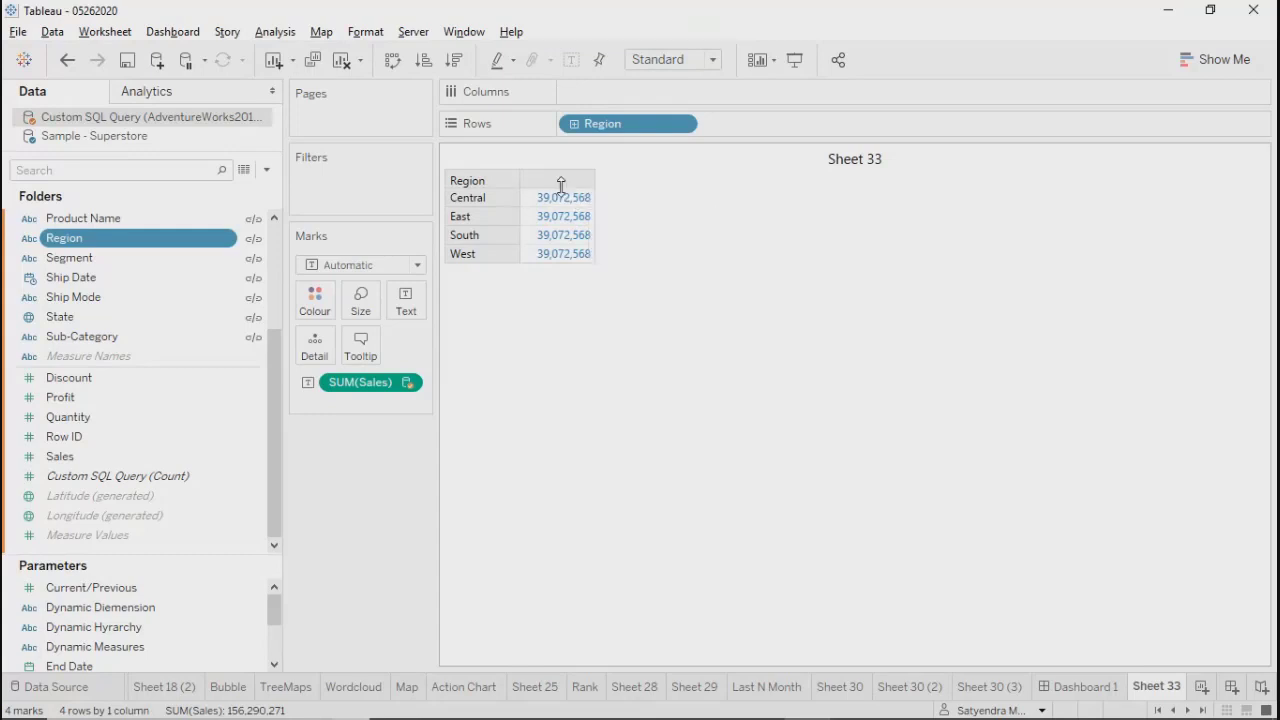
mouse_move(558, 207)
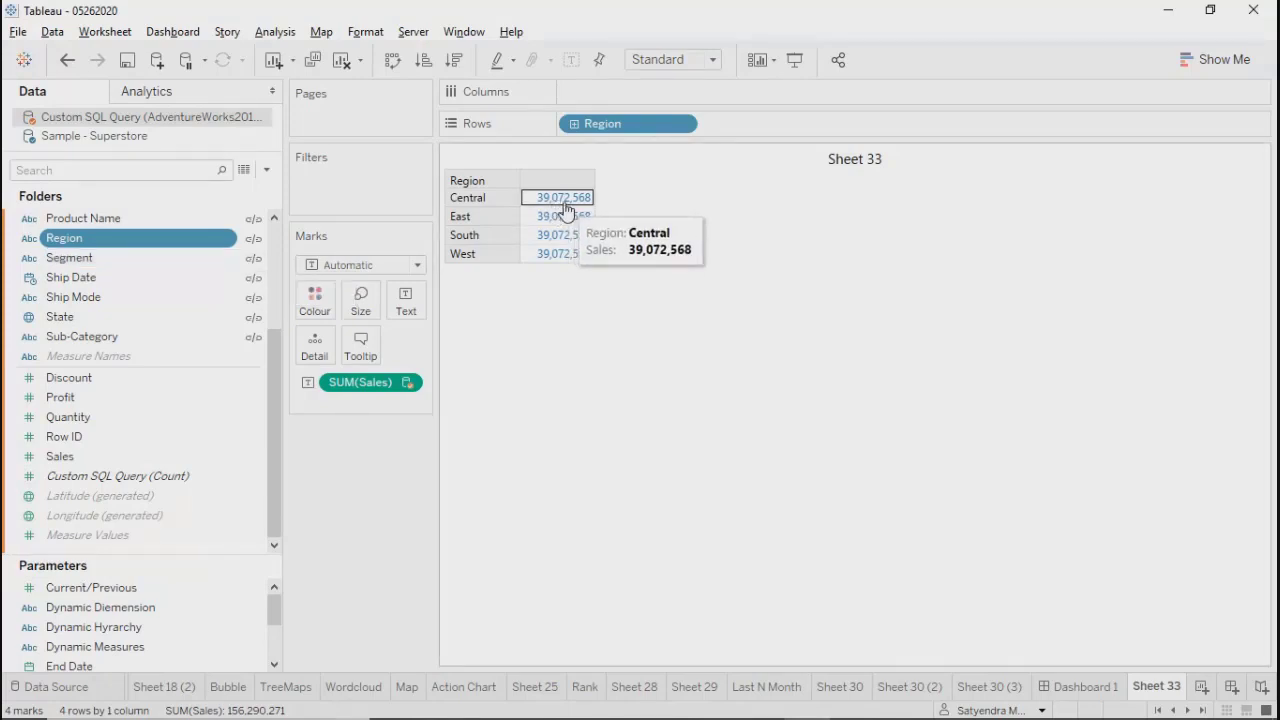
click(253, 241)
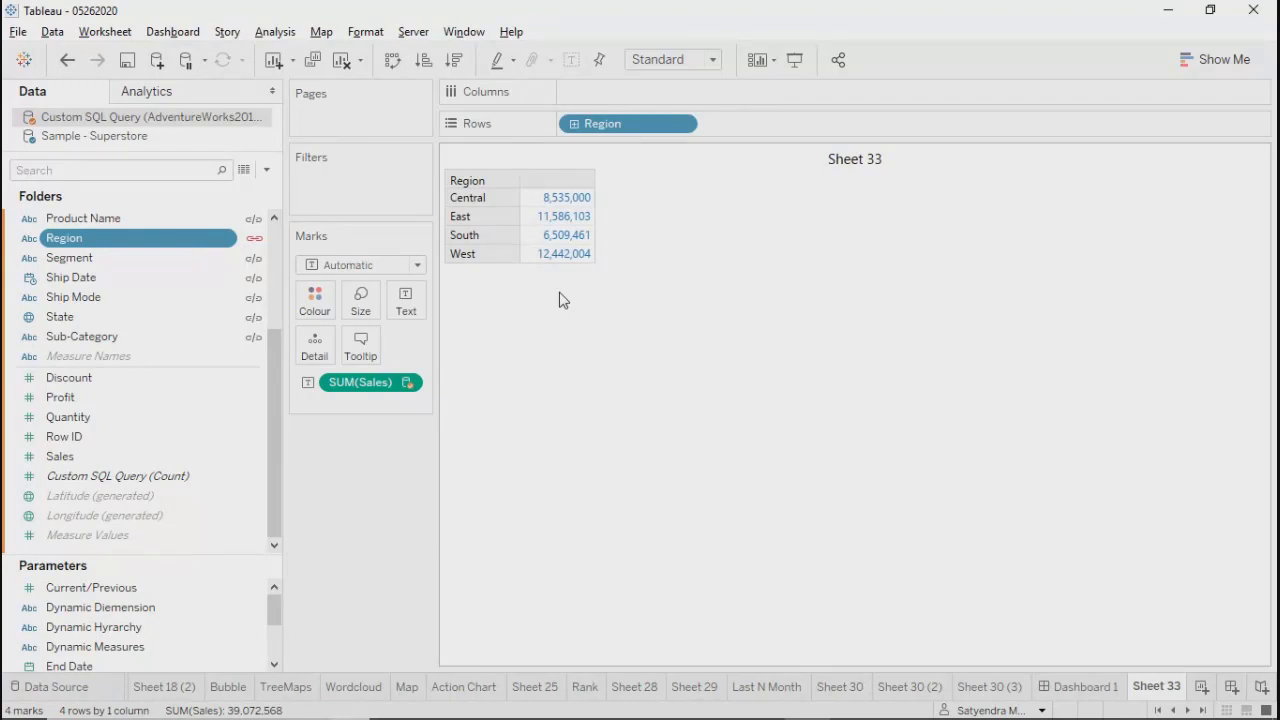
Step: Widen the data pane and open the blend relationships for editing
drag(285, 324, 426, 324)
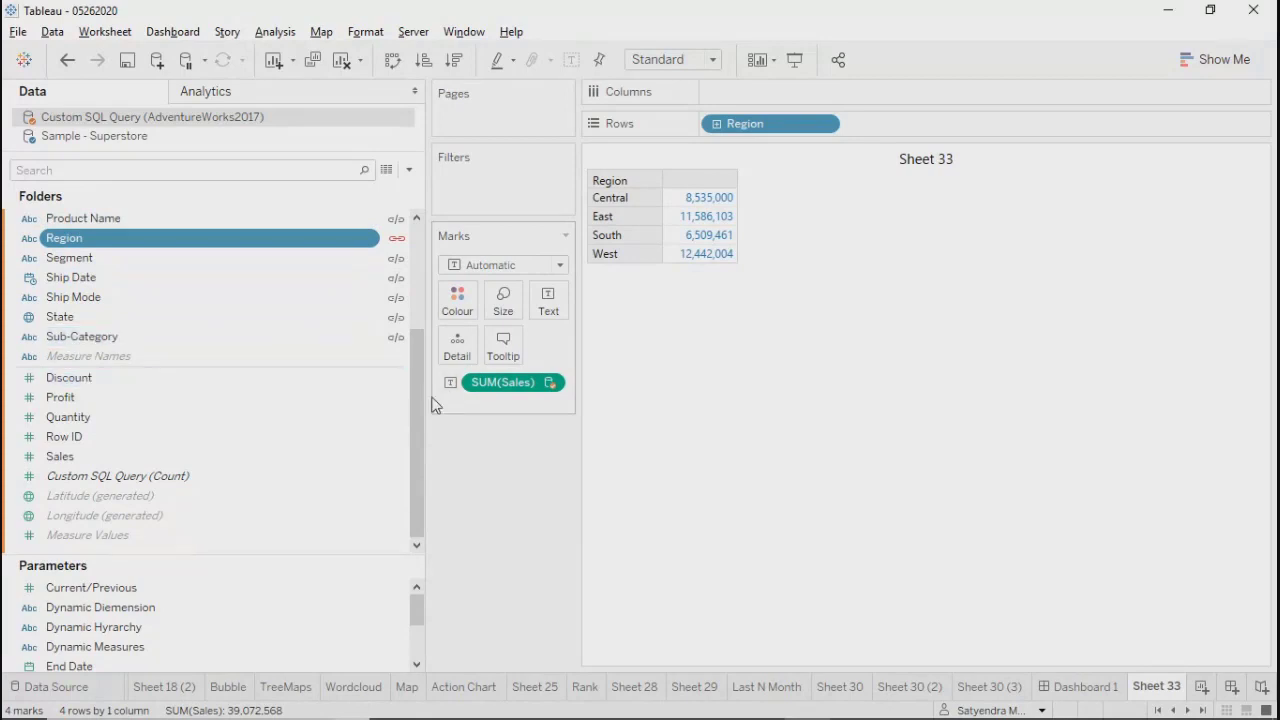
drag(420, 397, 420, 300)
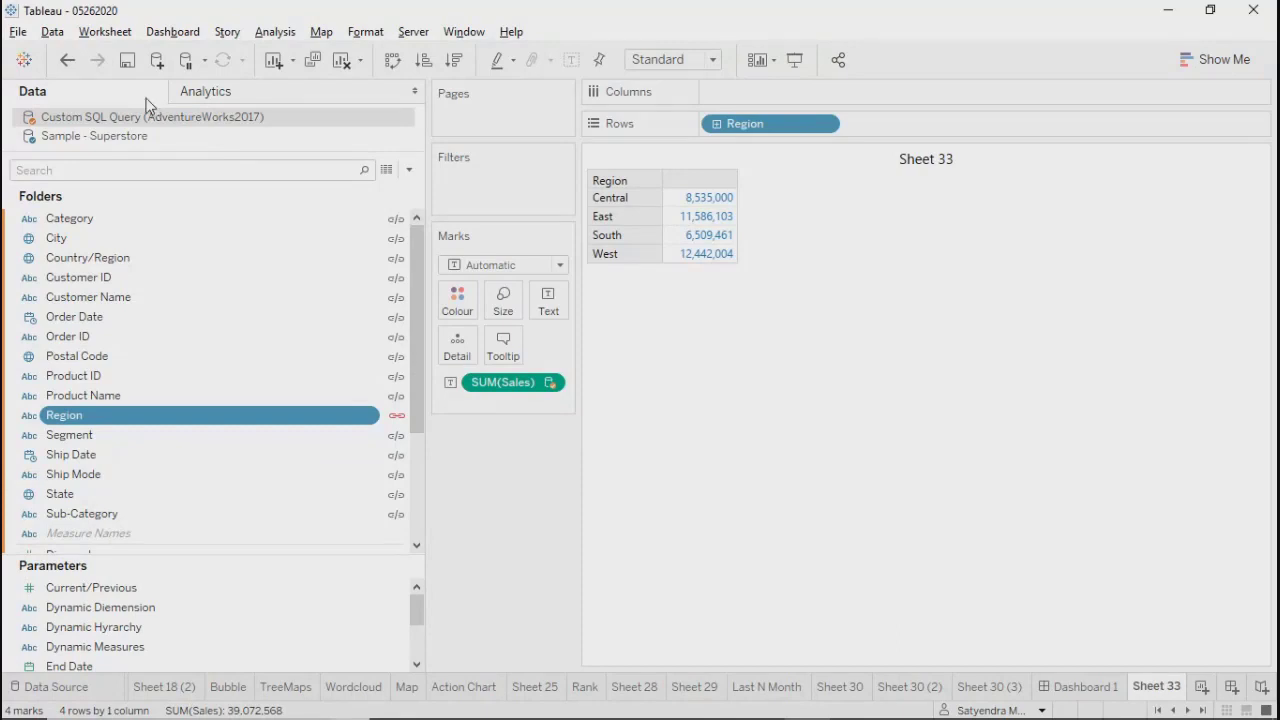
click(105, 33)
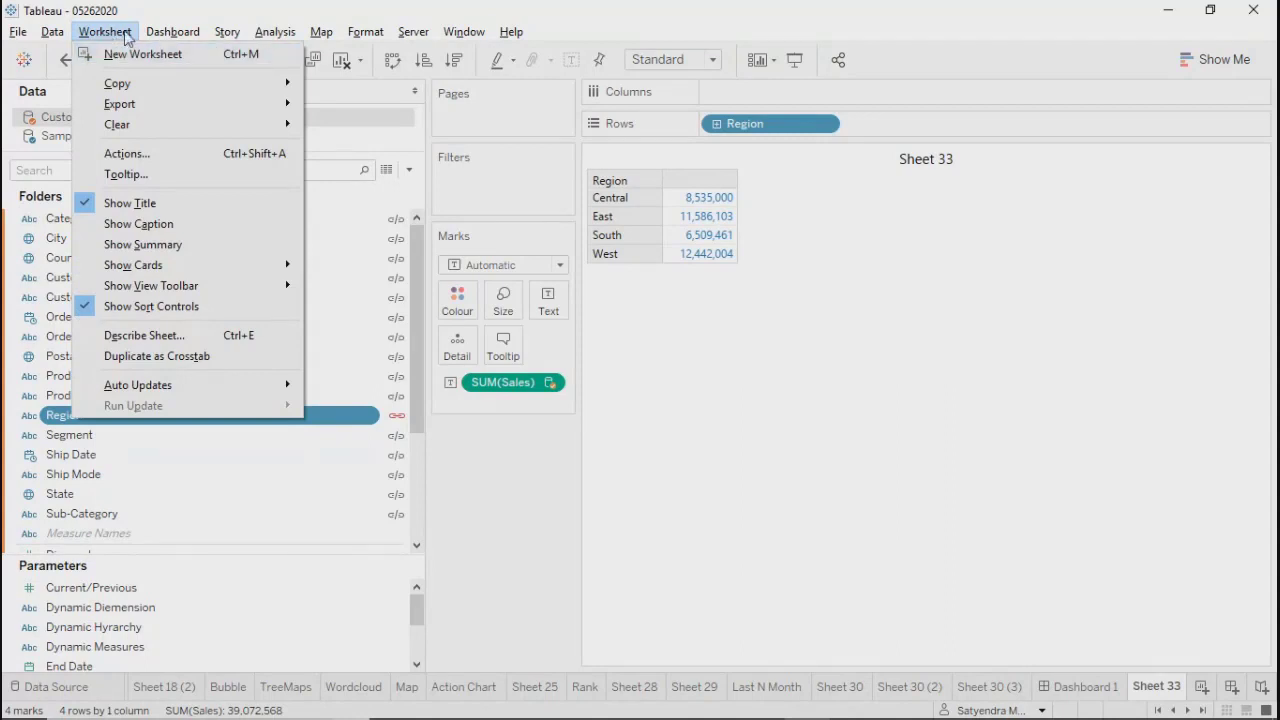
mouse_move(50, 36)
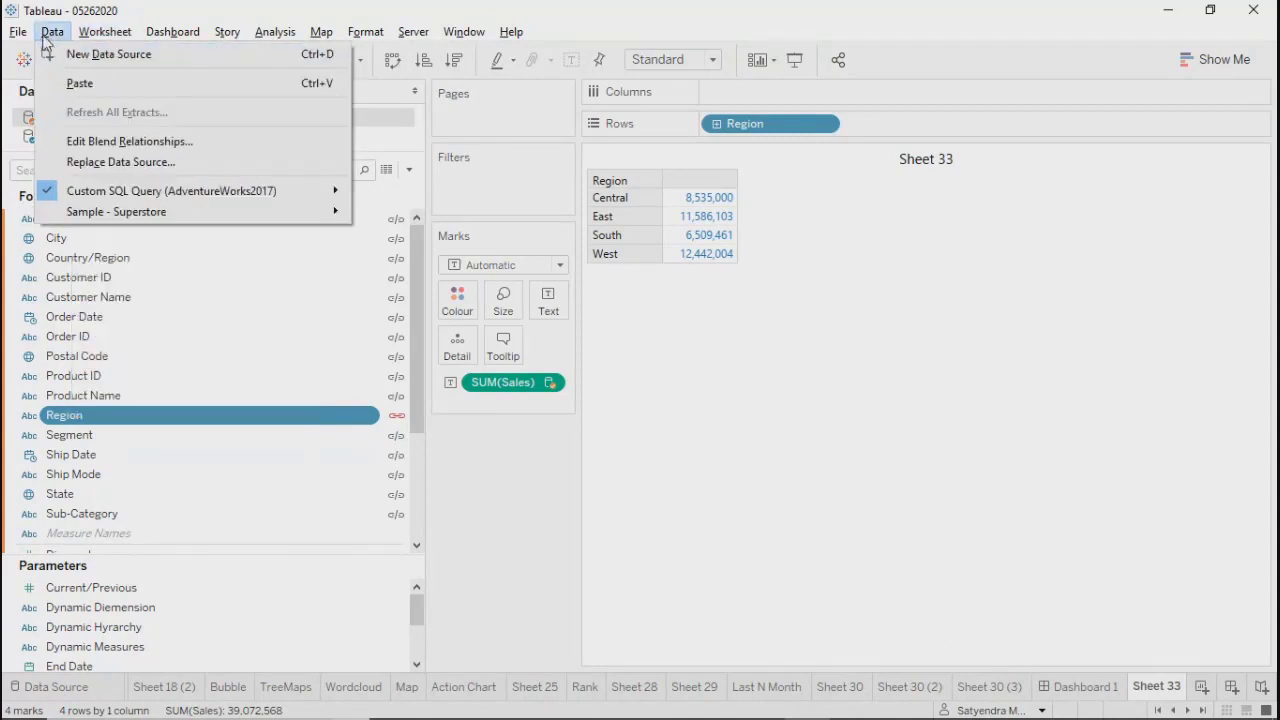
click(113, 142)
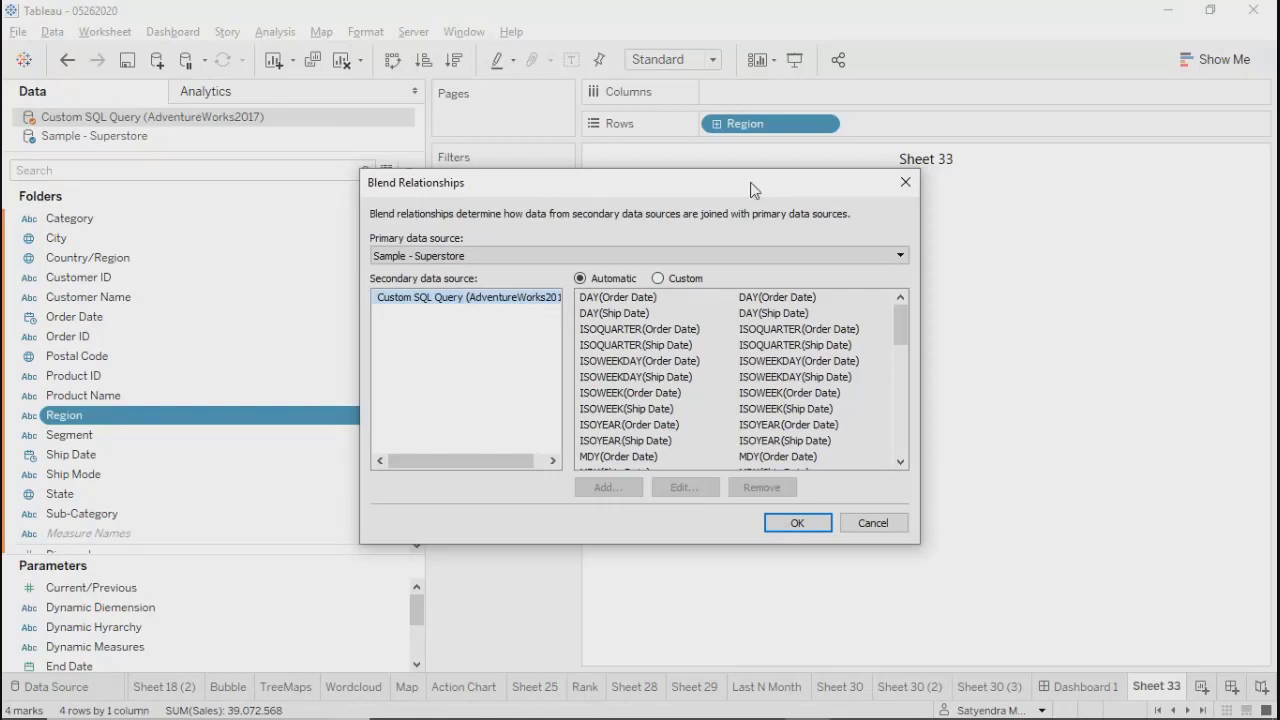
Step: Enlarge the Blend Relationships dialog and review the automatic field mappings between Sample - Superstore and Custom SQL Query
right_click(753, 188)
drag(651, 190, 796, 190)
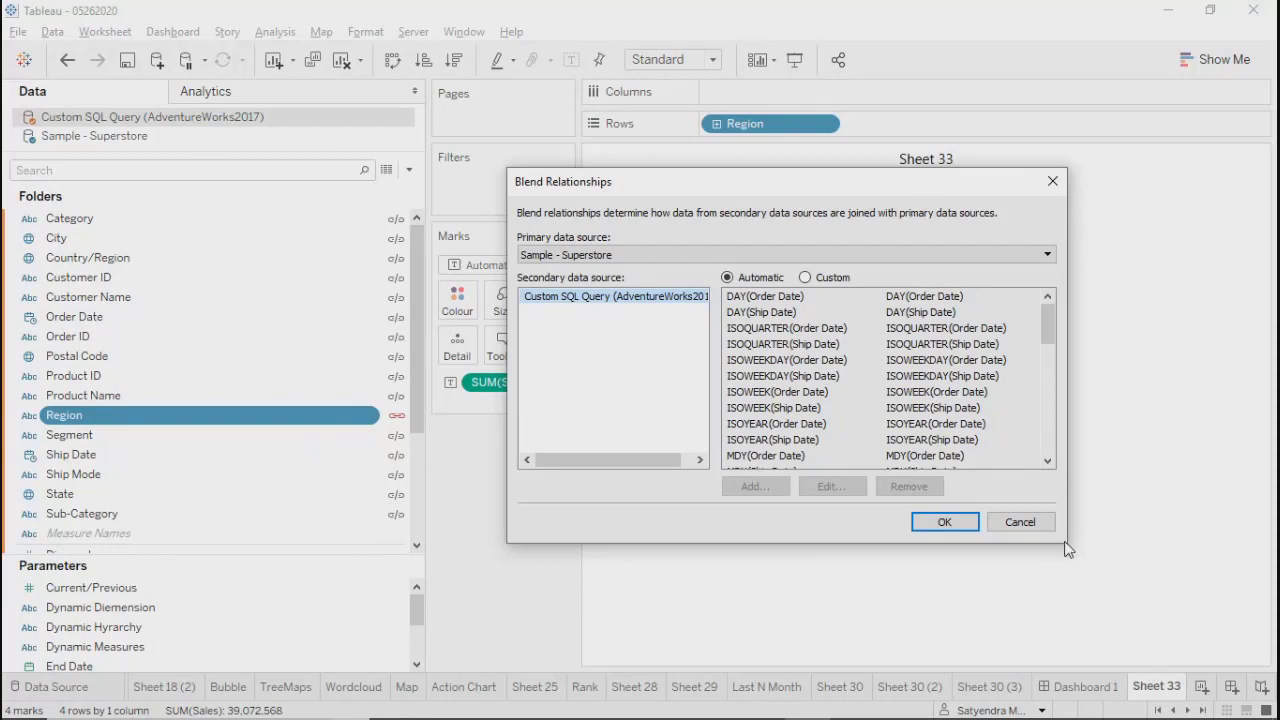
drag(1063, 545, 1129, 714)
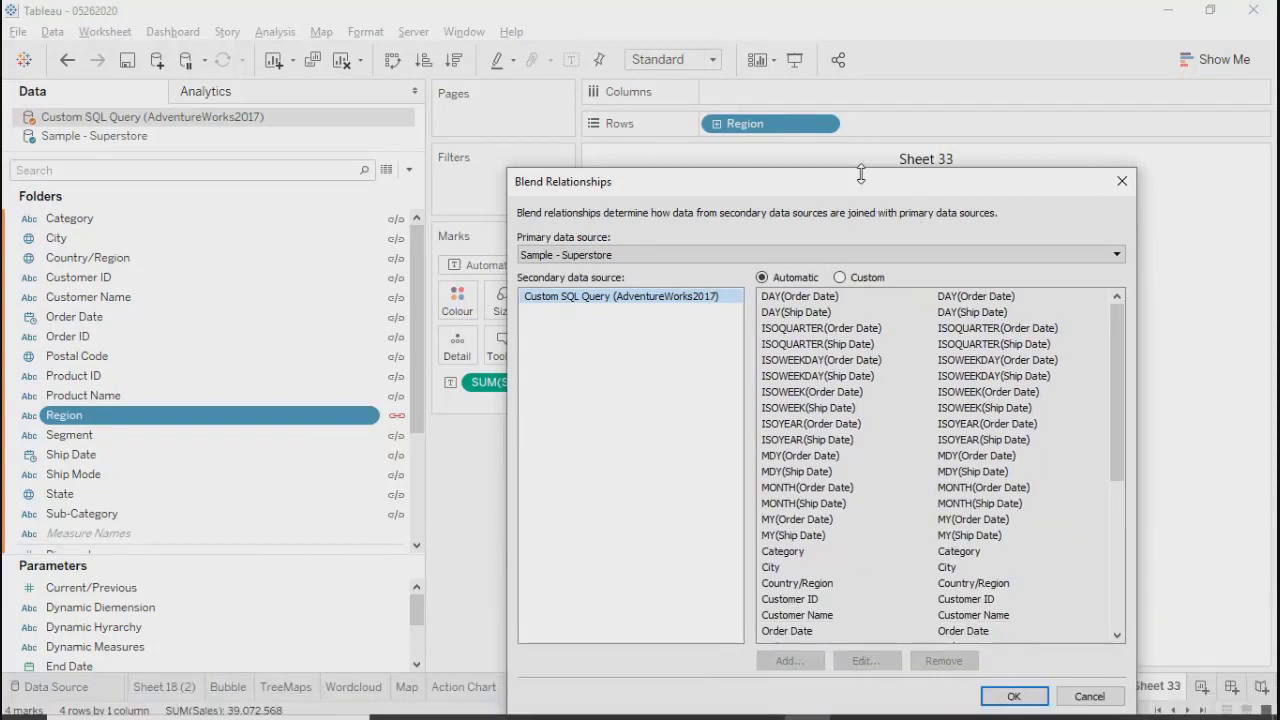
drag(864, 182, 848, 47)
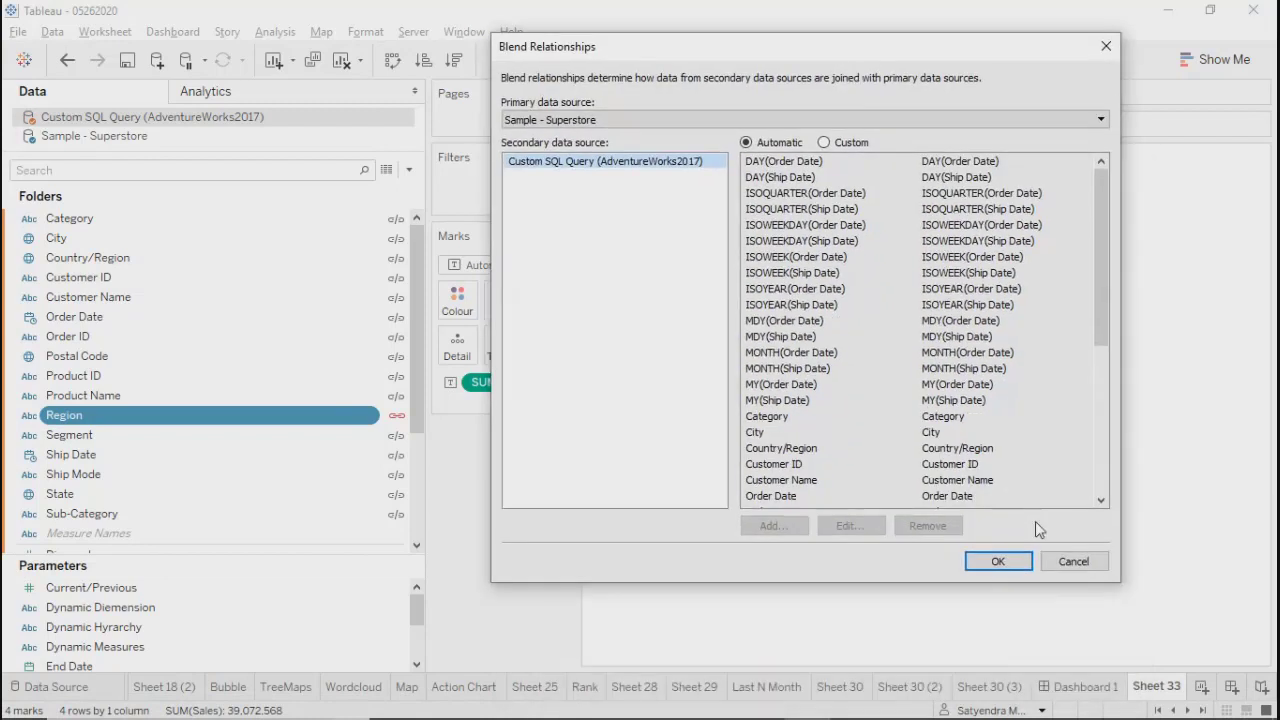
drag(1119, 582, 1158, 714)
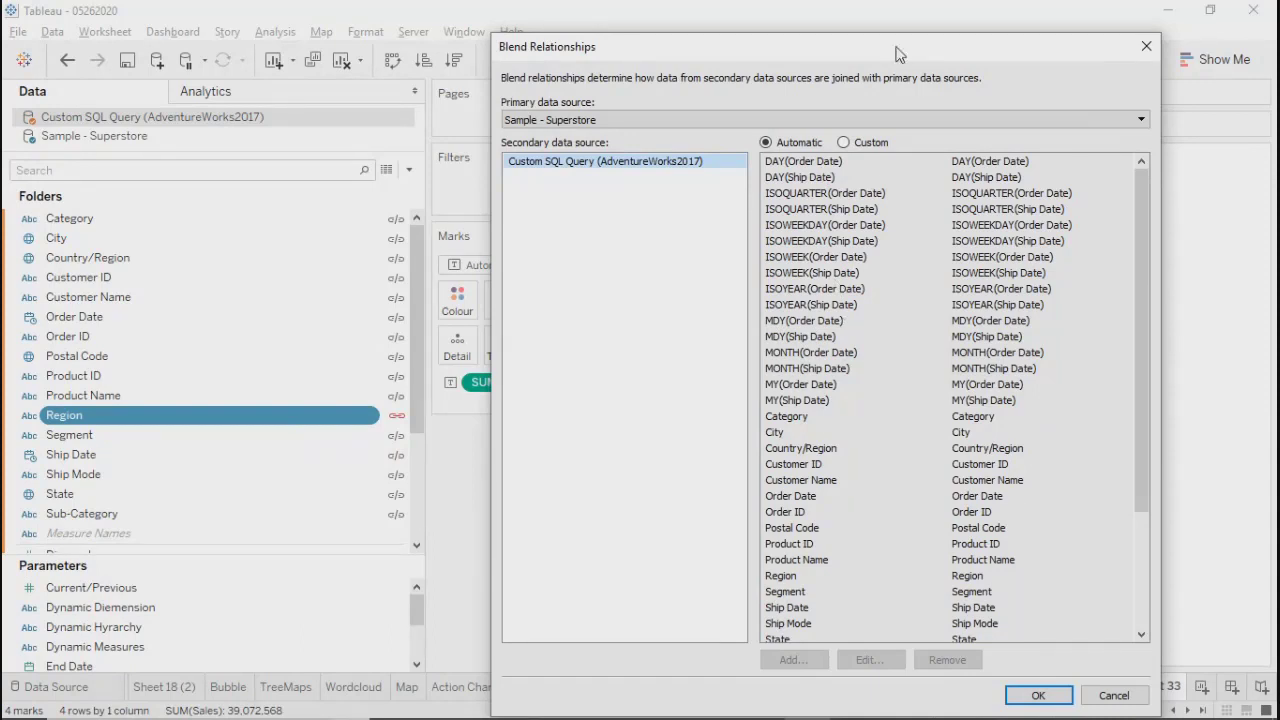
scroll(924, 430, down, 3)
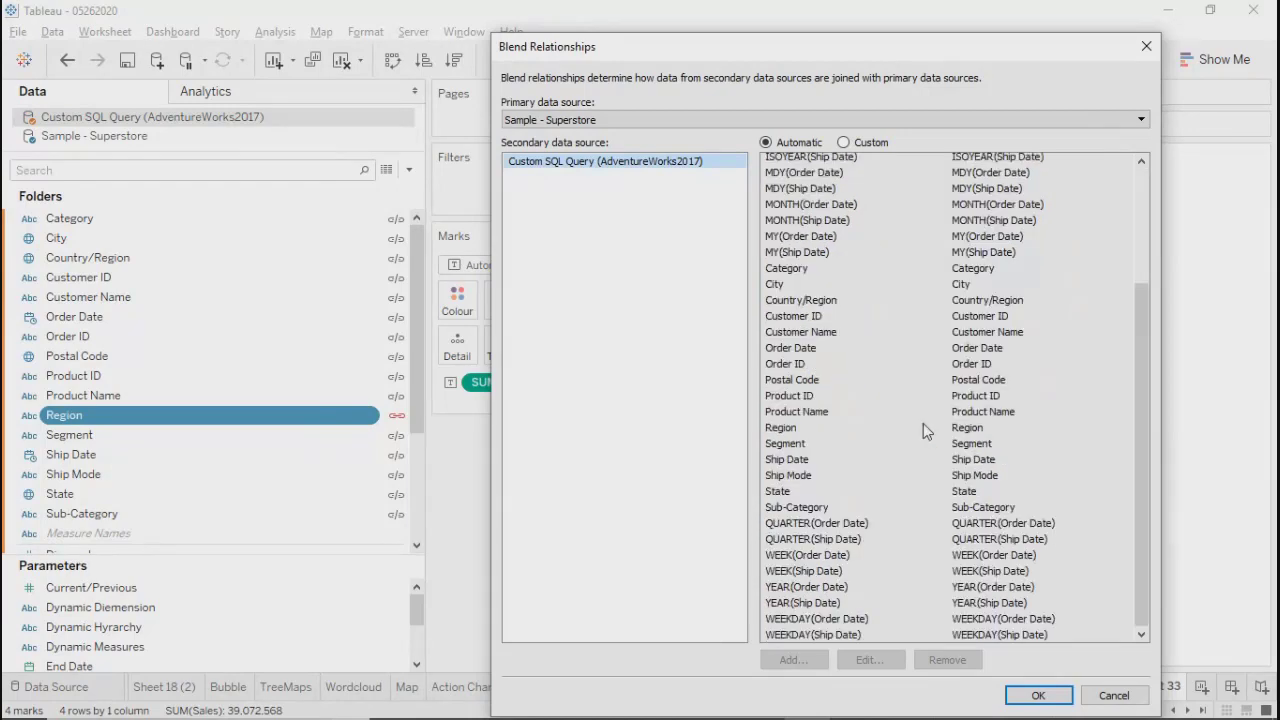
scroll(924, 425, up, 3)
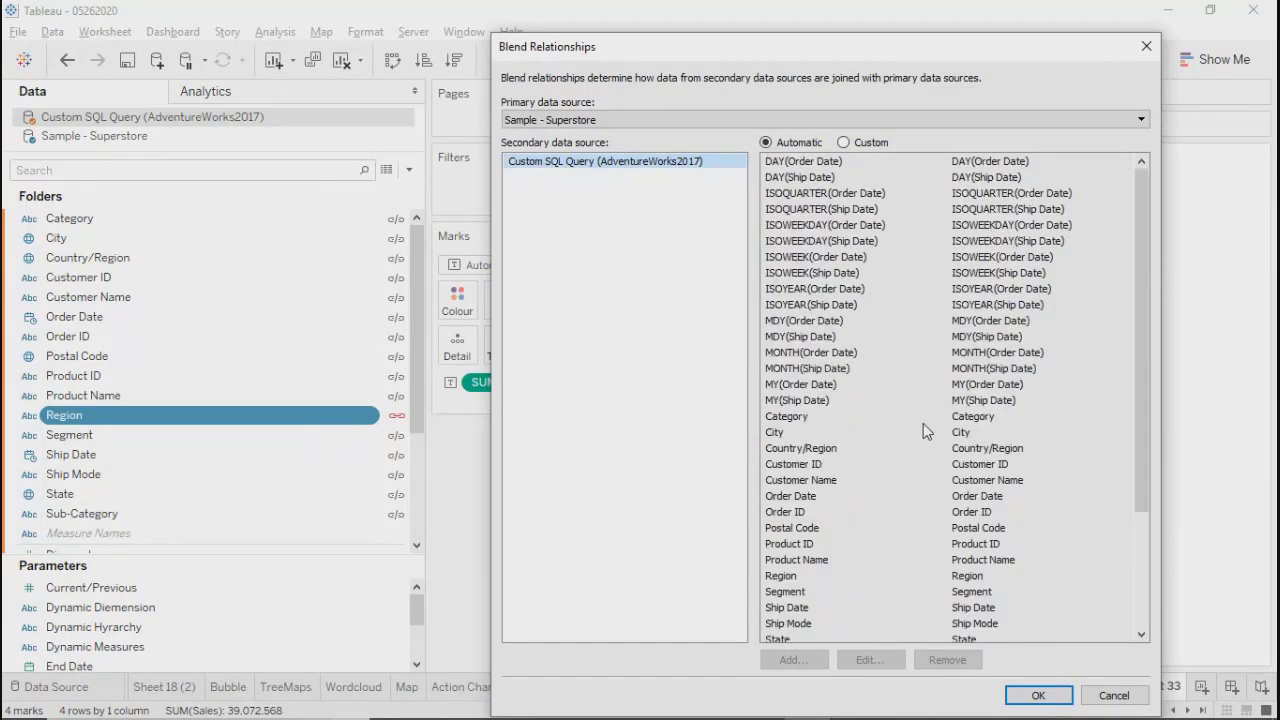
scroll(923, 423, down, 3)
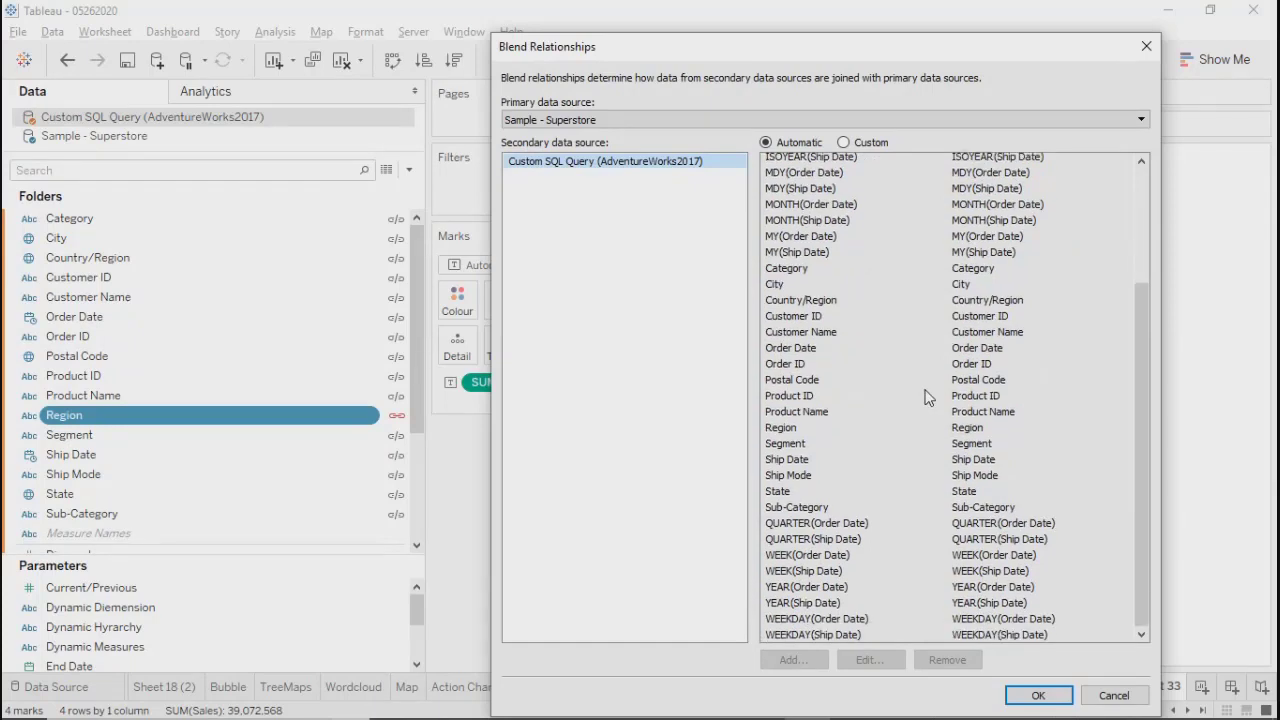
scroll(924, 398, up, 3)
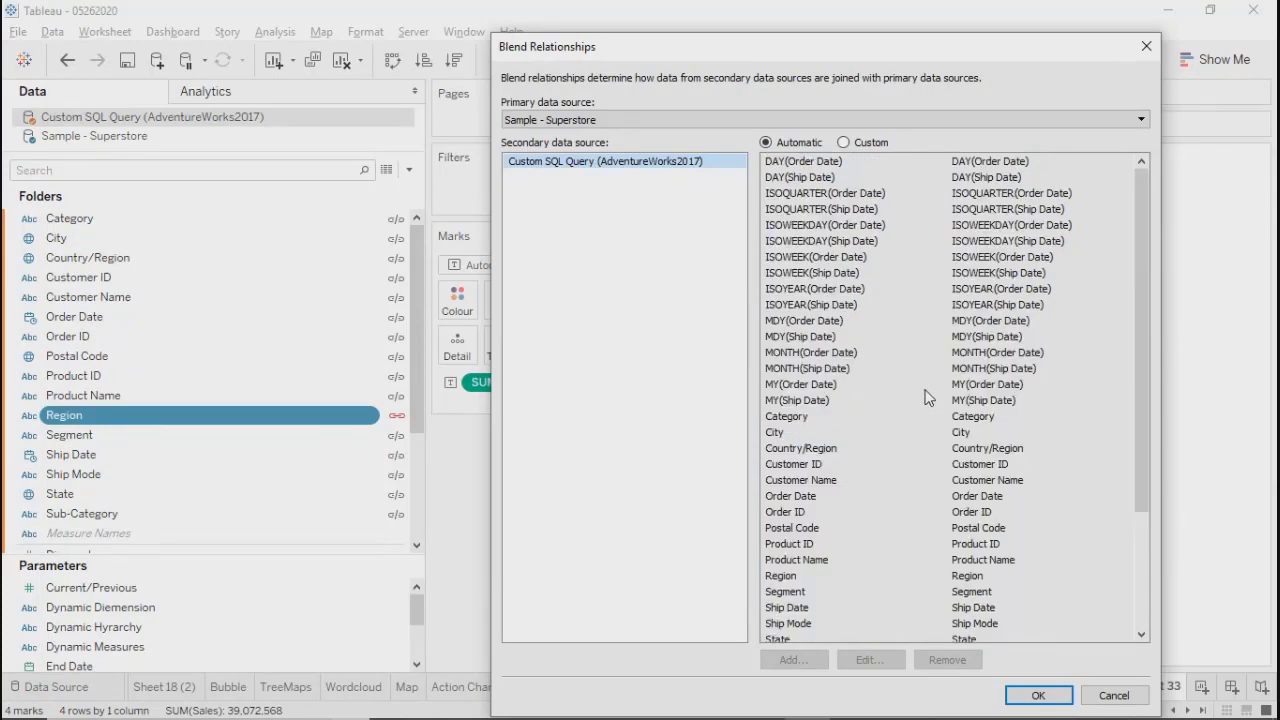
Step: Switch the blend relationships to Custom and remove the date-part mappings from DAY(Order Date) through MY(Ship Date)
click(844, 143)
click(1028, 307)
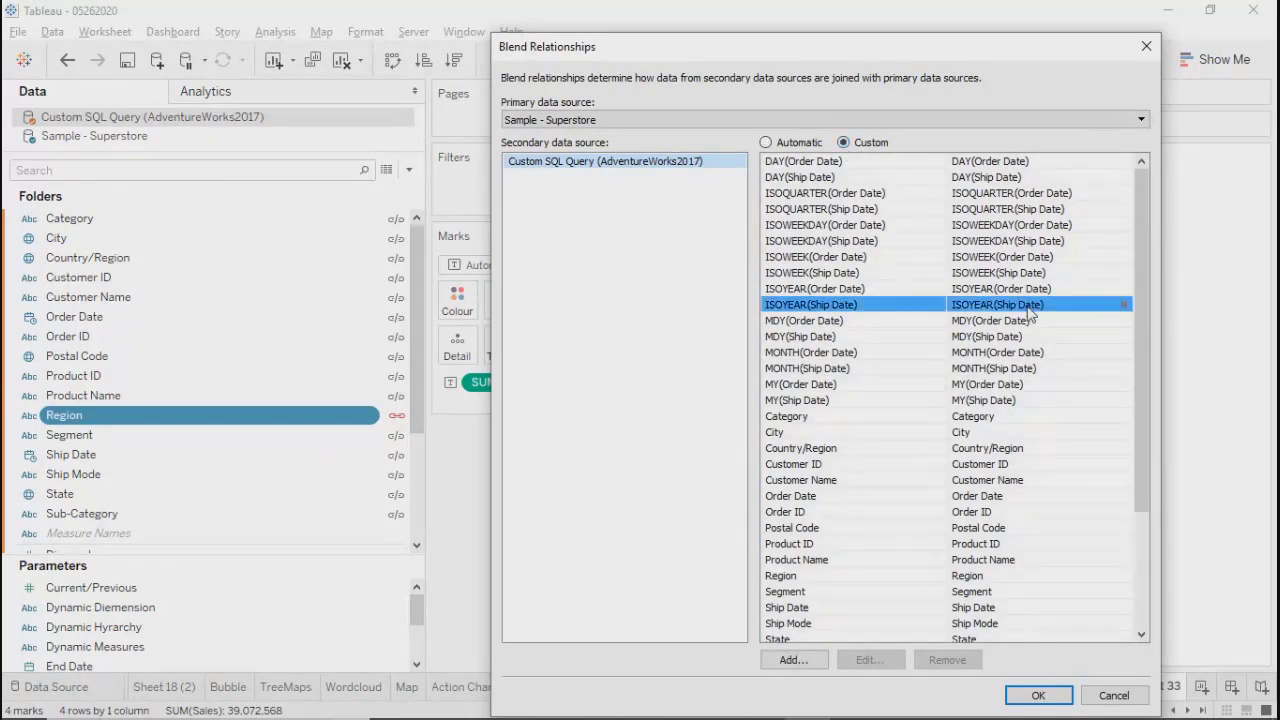
drag(1161, 259, 1184, 260)
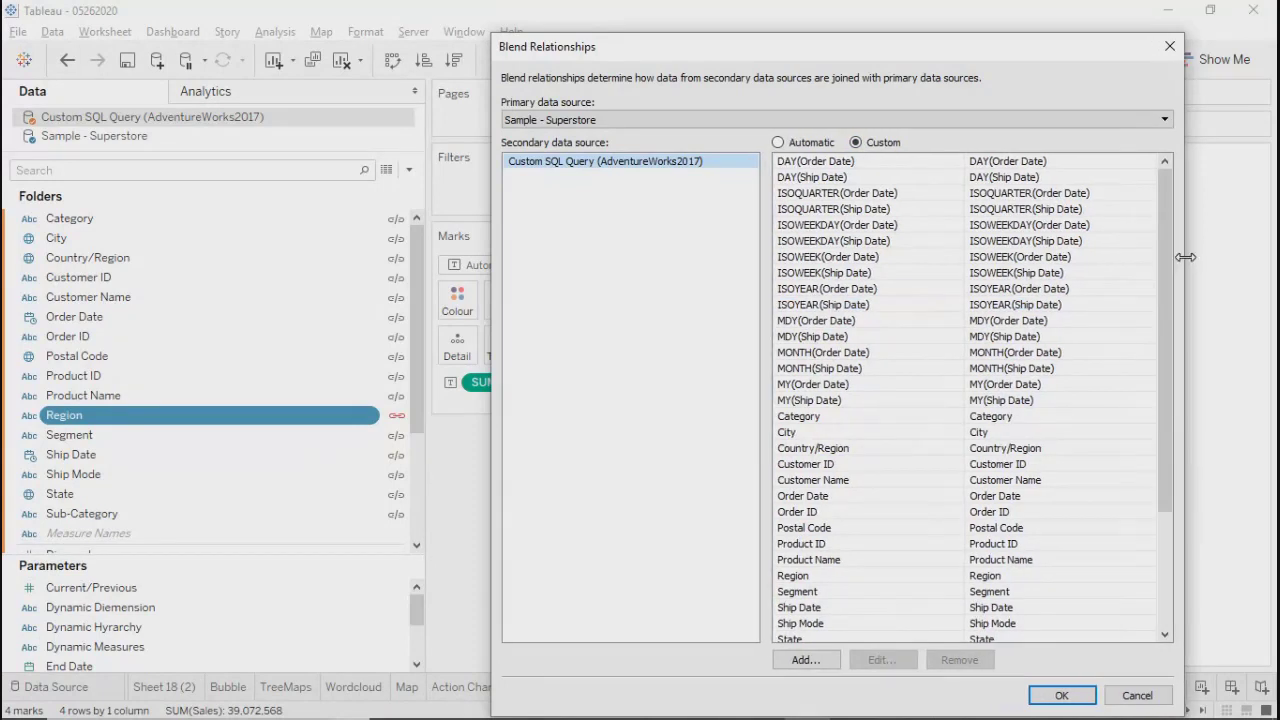
click(824, 166)
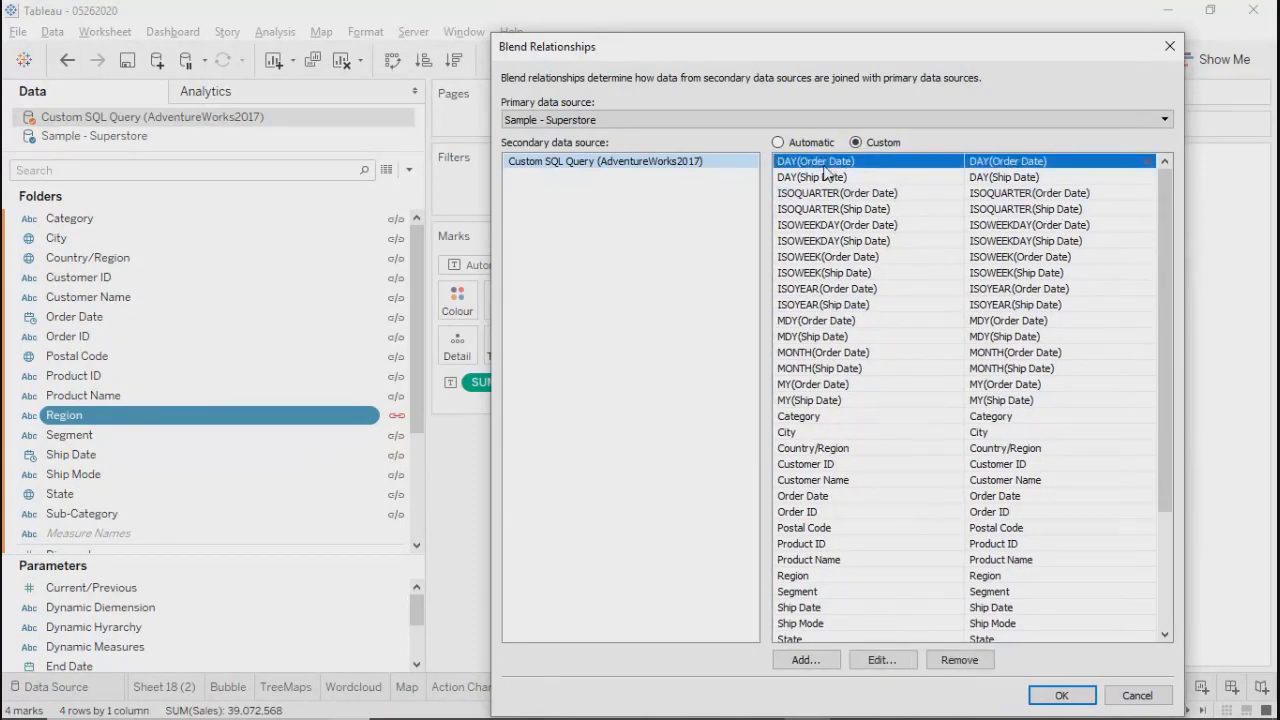
key(shift+Down)
key(shift+Down)
key(shift+Down)
key(shift+Down)
key(shift+Down)
key(shift+Down)
key(shift+Down)
key(shift+Down)
key(shift+Down)
key(shift+Down)
key(shift+Down)
key(shift+Down)
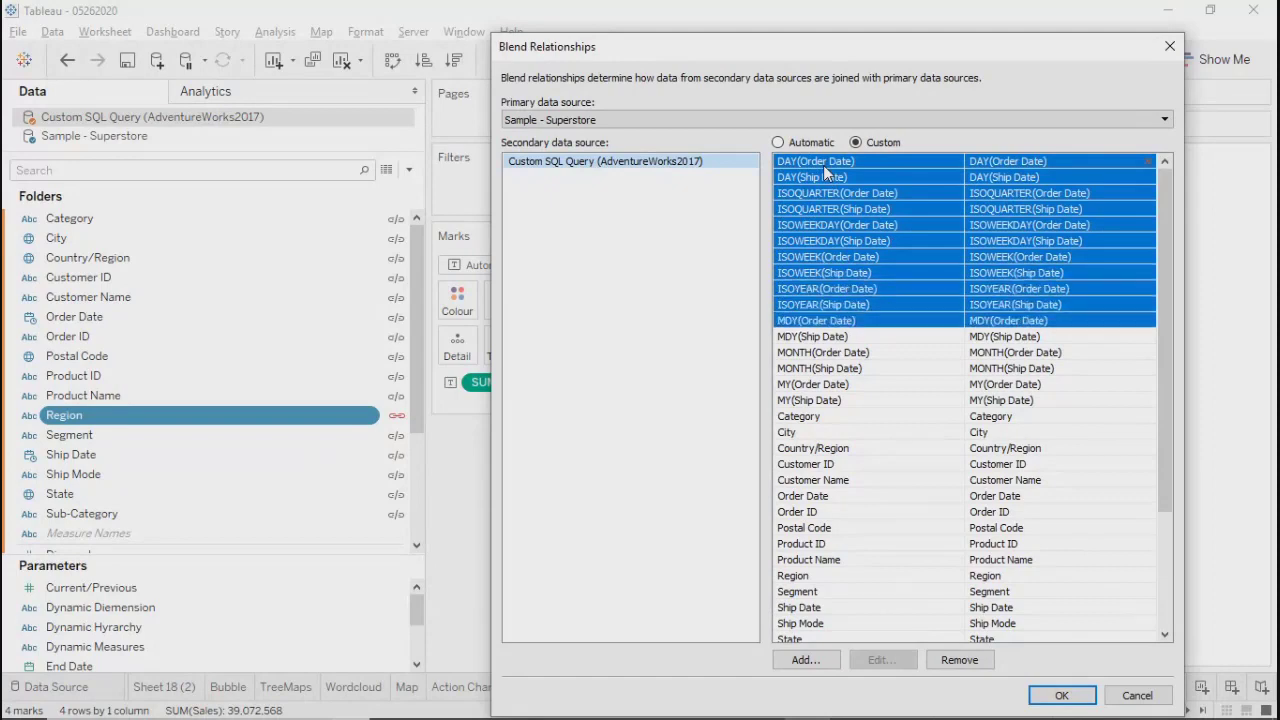
key(shift+Down)
key(shift+Down)
key(shift+Down)
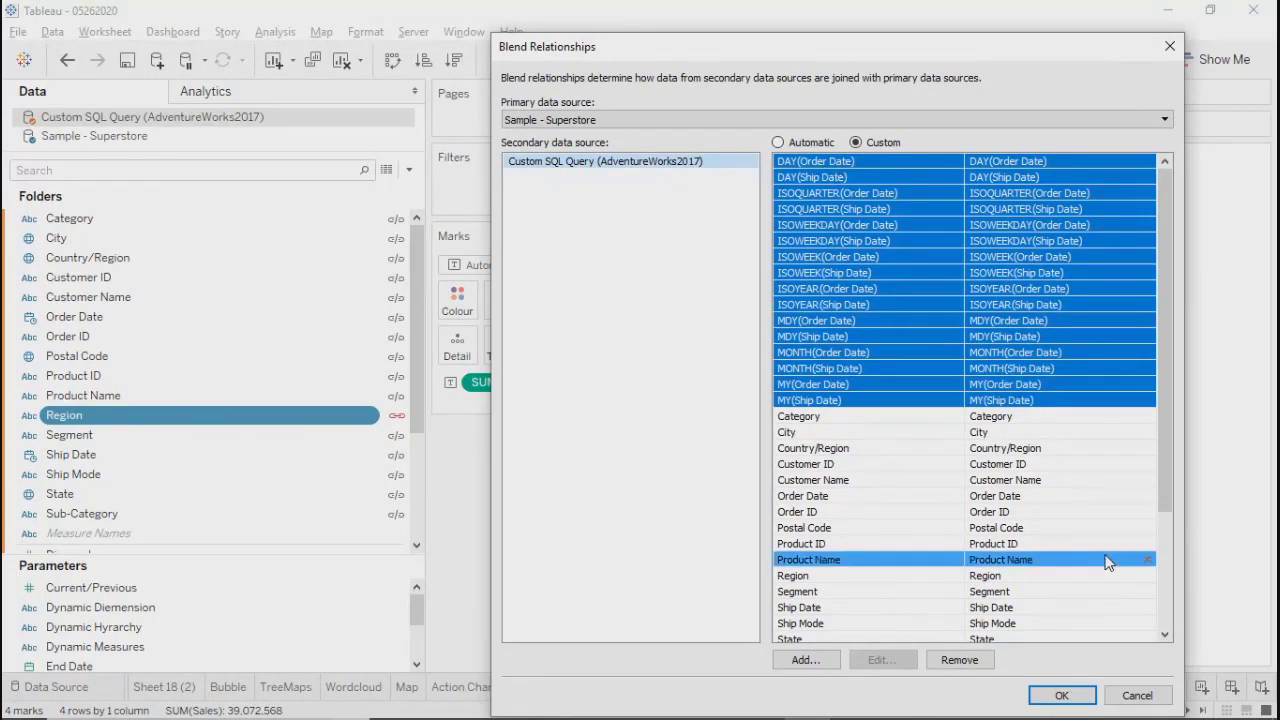
click(958, 662)
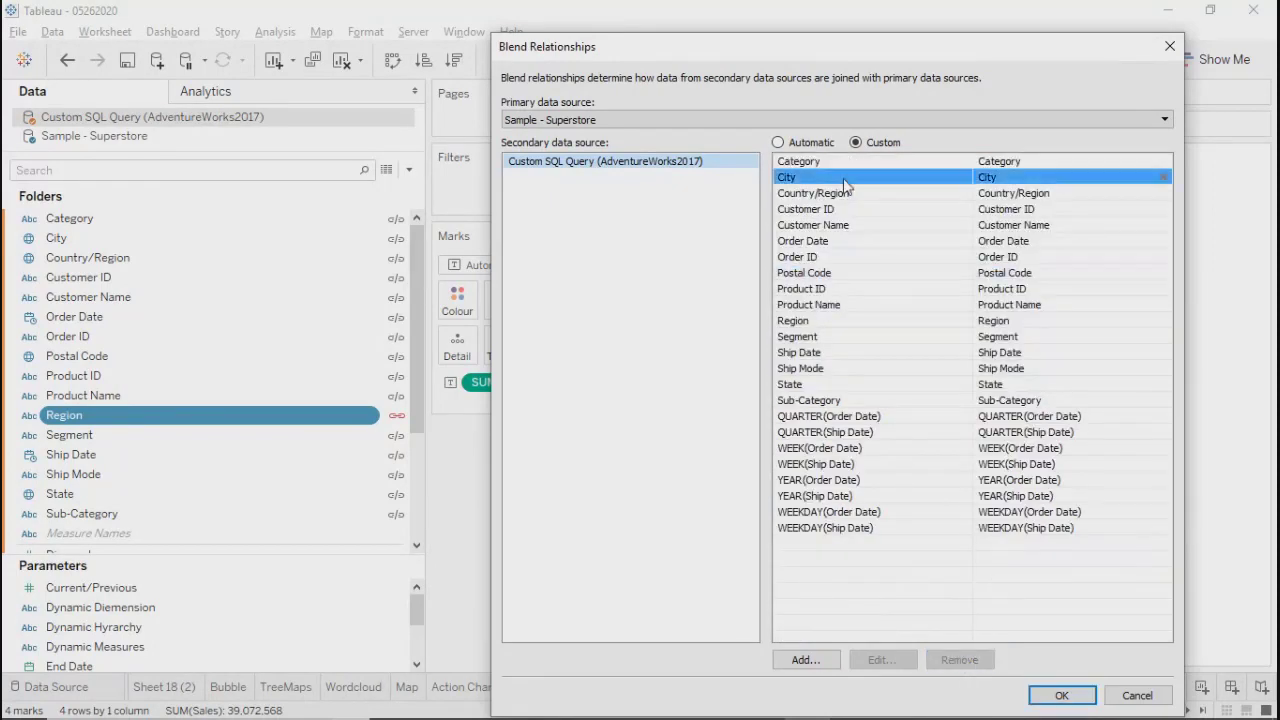
Step: Remove the date-part mappings from QUARTER(Order Date) through WEEKDAY(Ship Date) from the custom blend relationships
click(807, 420)
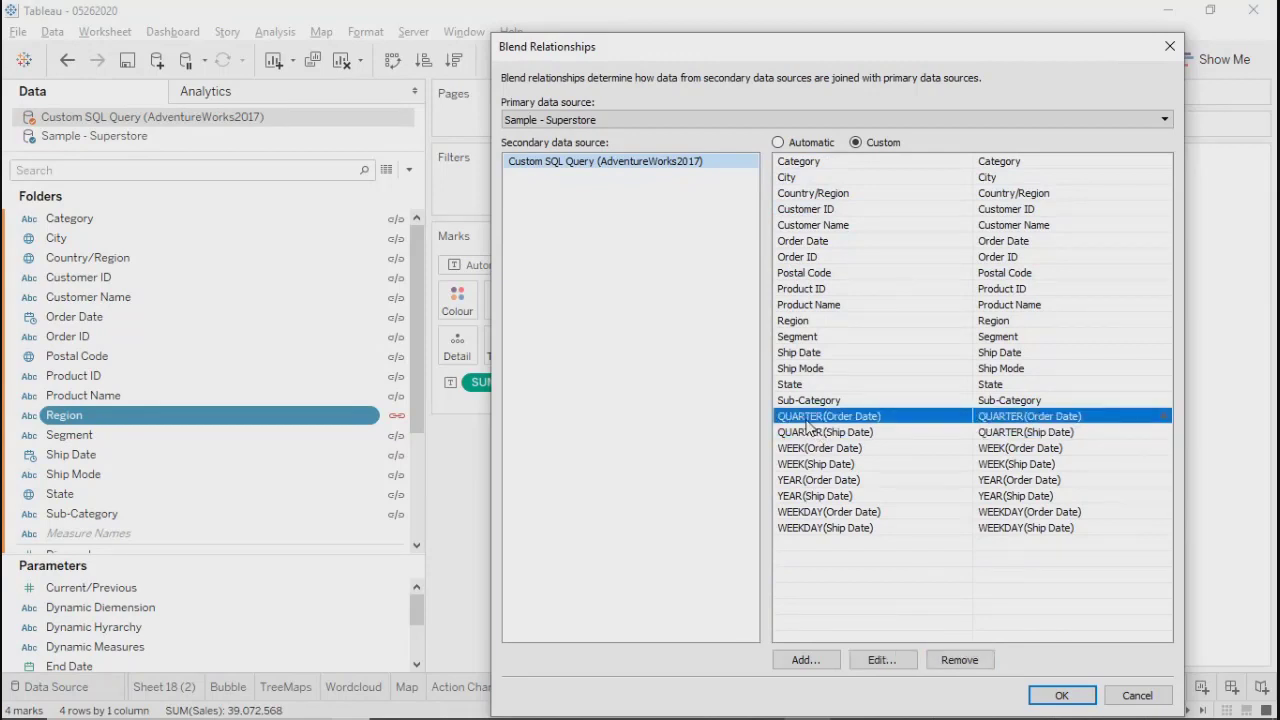
key(shift+Down)
key(shift+Down)
key(shift+Down)
key(shift+Down)
key(shift+Down)
key(shift+Down)
key(shift+Down)
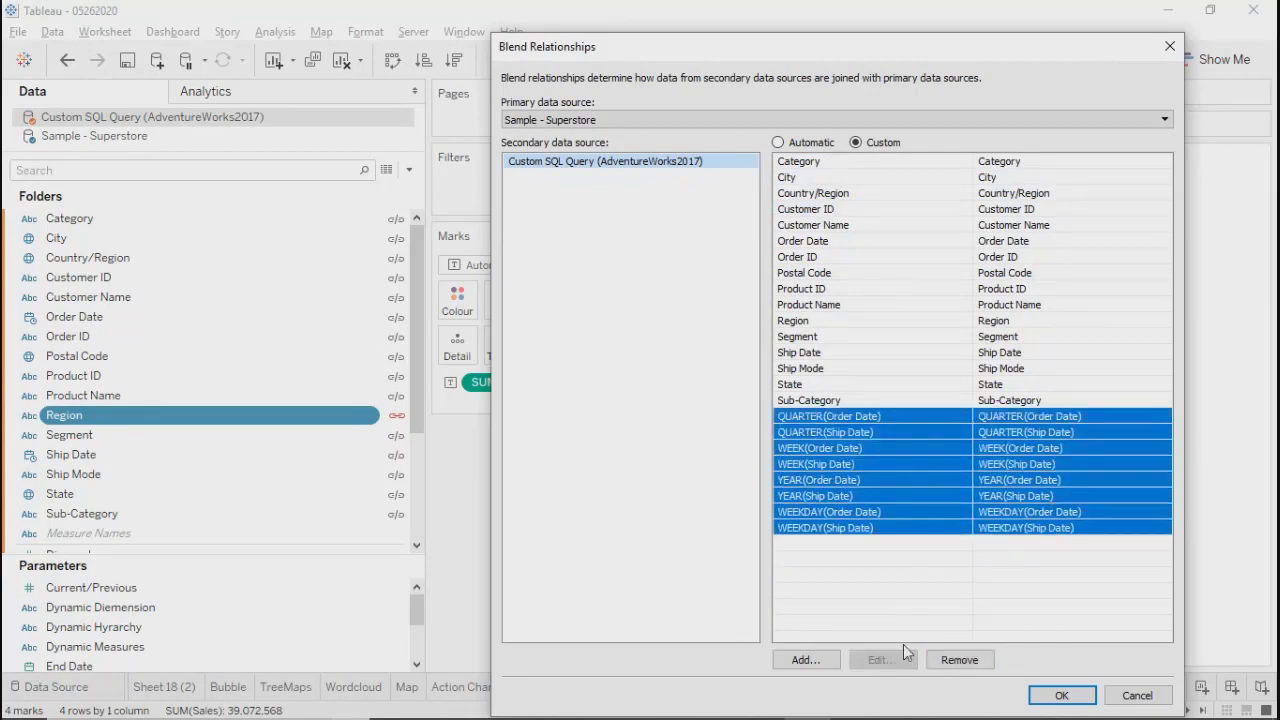
click(936, 663)
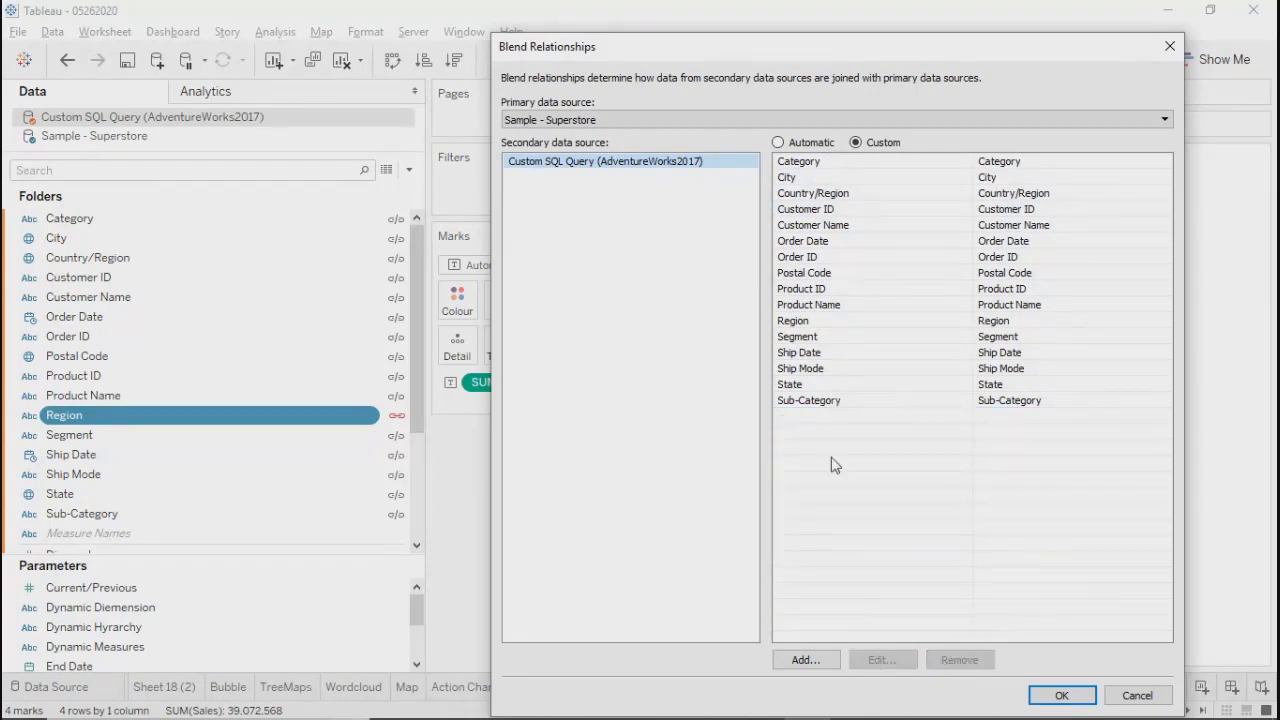
Step: Go through the remaining field mappings between Category and Sub-Category and accept the custom blend relationships
click(812, 404)
key(ctrl+Up)
key(ctrl+Up)
key(ctrl+Up)
key(ctrl+Up)
key(ctrl+Up)
key(ctrl+Up)
key(ctrl+Up)
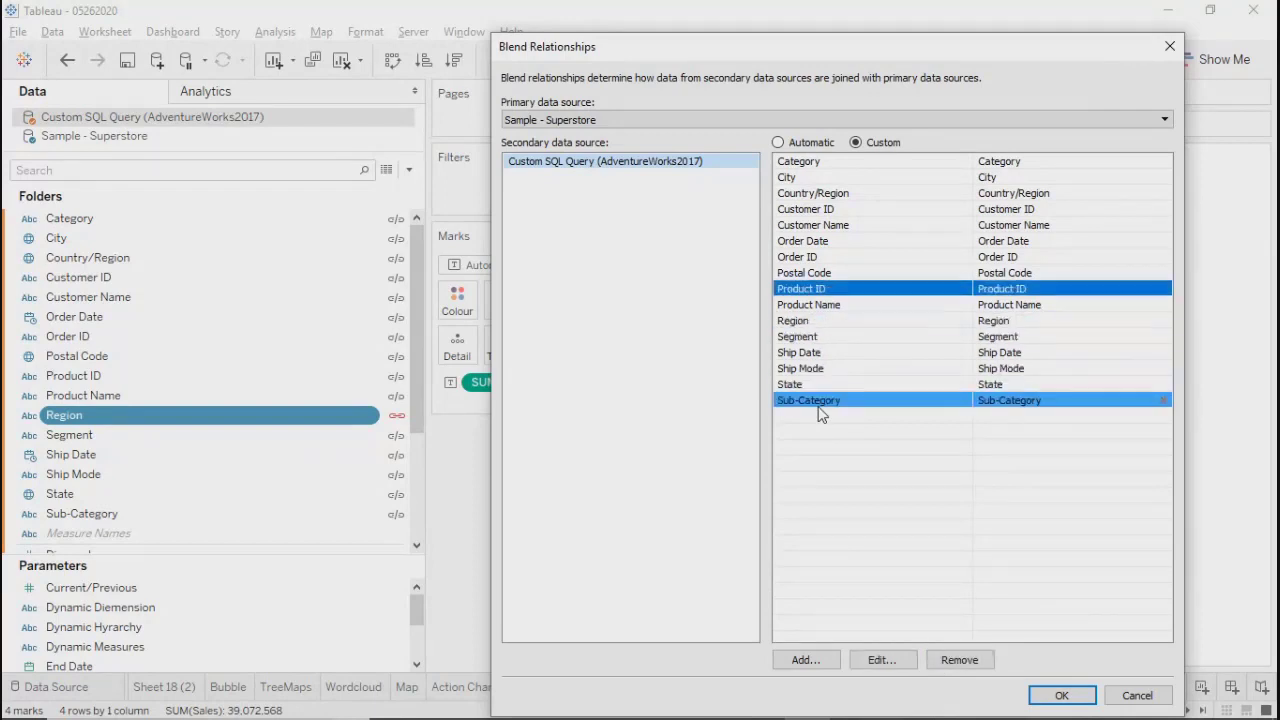
key(ctrl+Up)
key(ctrl+Up)
key(ctrl+Up)
key(ctrl+Up)
key(ctrl+Up)
key(ctrl+Up)
key(ctrl+Up)
key(ctrl+Up)
key(ctrl+Down)
key(ctrl+Down)
key(ctrl+Down)
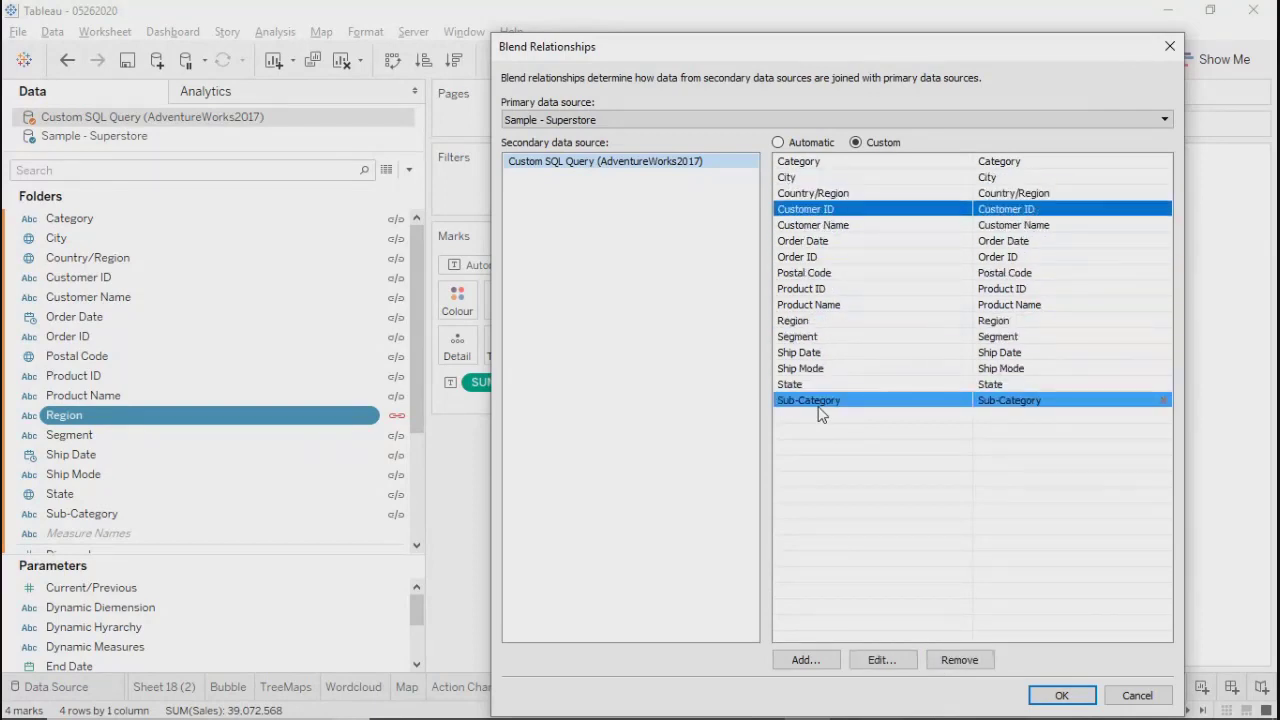
key(ctrl+Down)
key(ctrl+Down)
key(ctrl+Down)
key(ctrl+Down)
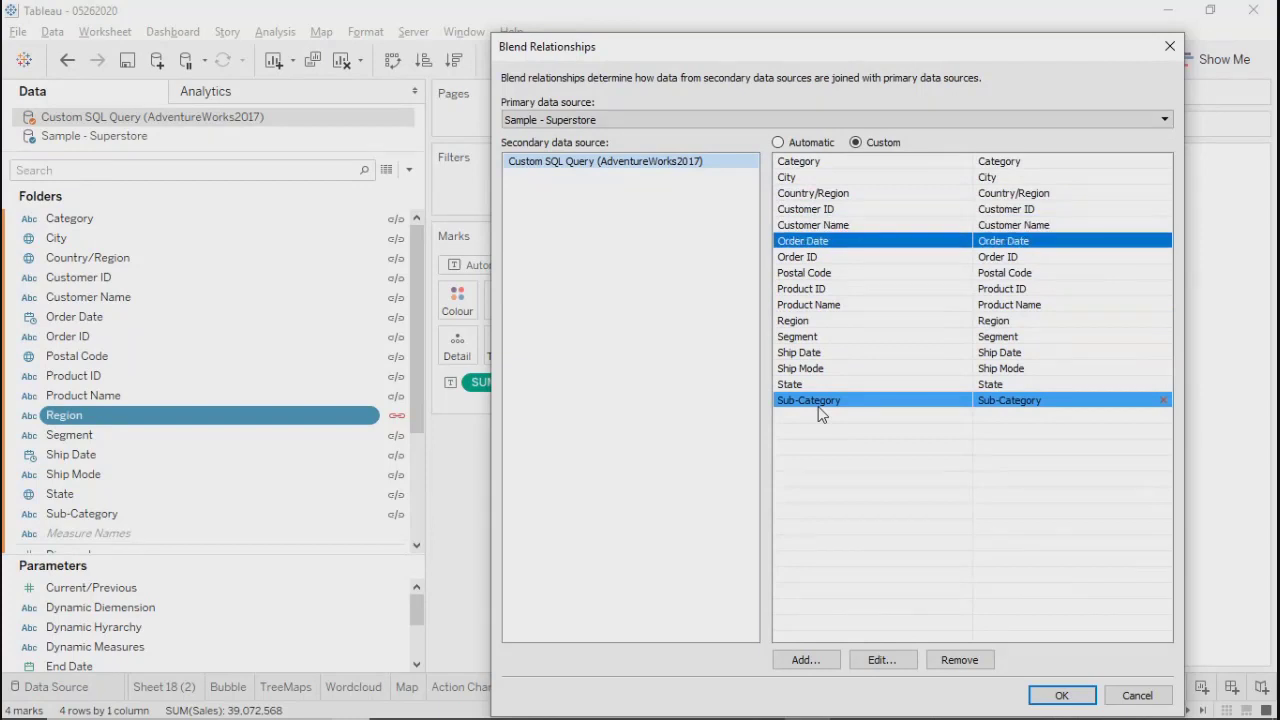
key(ctrl+Down)
key(ctrl+Down)
key(ctrl+Down)
key(ctrl+Down)
key(ctrl+Down)
key(ctrl+Down)
key(ctrl+Down)
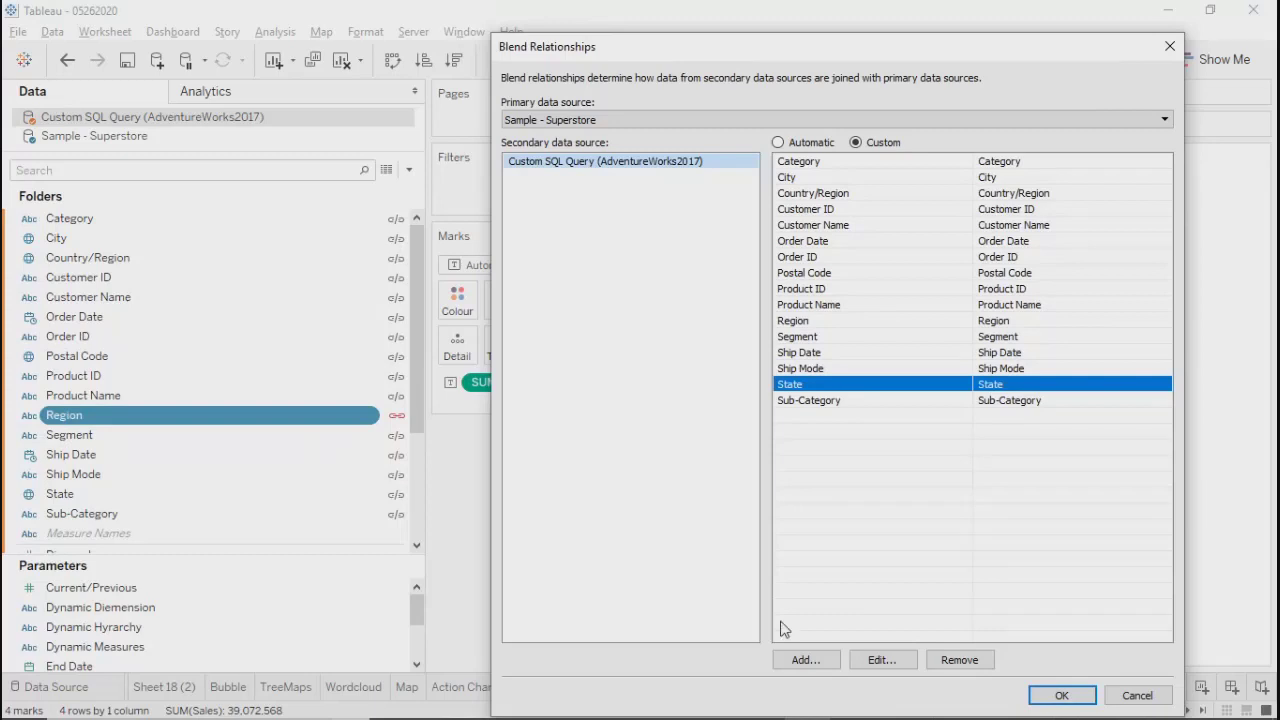
click(1062, 695)
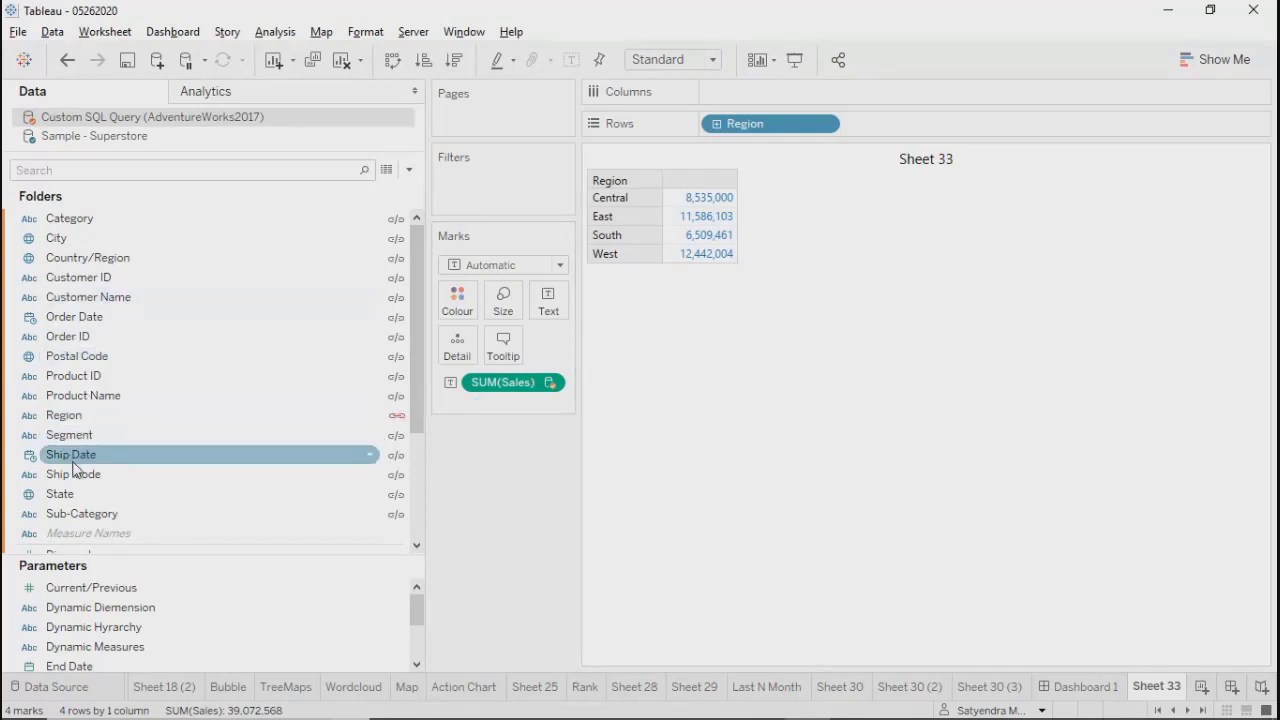
Step: Add Sub-Category from the Custom SQL Query source to Rows after Region, look through the table, and remove Region from Rows
mouse_move(82, 513)
mouse_down()
mouse_move(614, 215)
mouse_move(928, 129)
mouse_move(674, 177)
mouse_move(671, 195)
mouse_move(955, 66)
mouse_move(900, 140)
mouse_move(890, 128)
mouse_up()
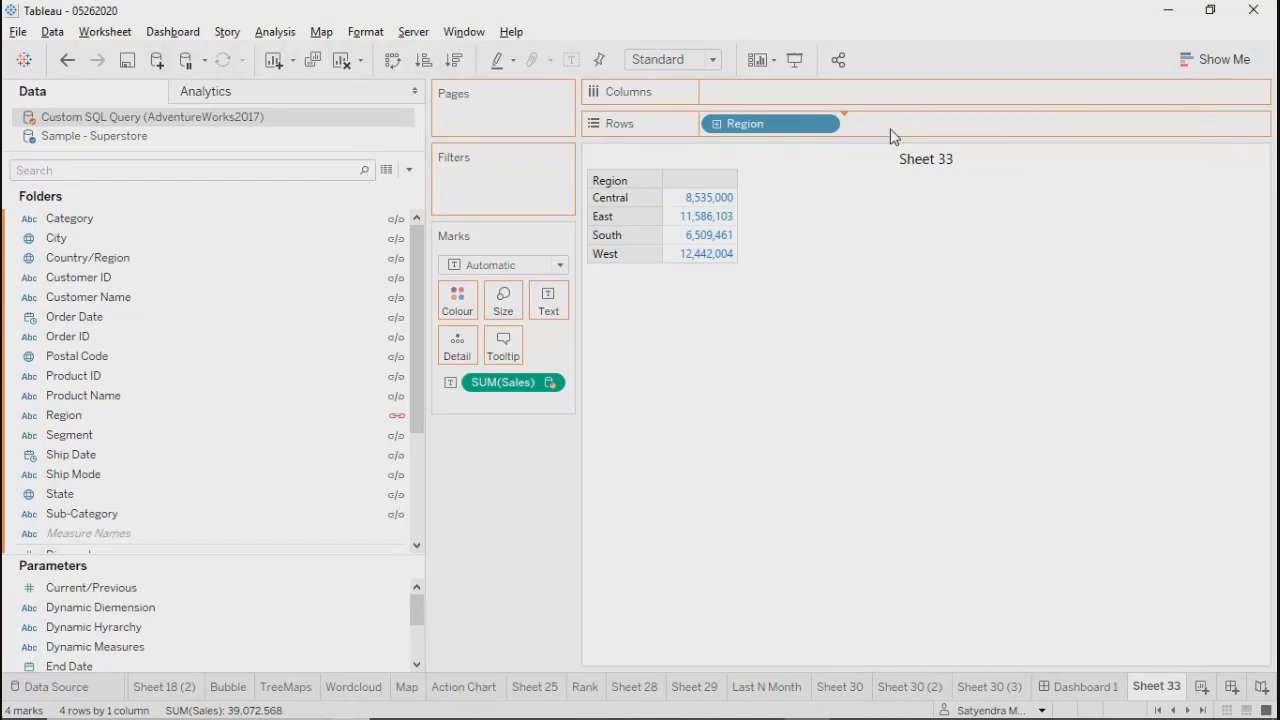
mouse_move(816, 257)
mouse_down()
mouse_move(817, 522)
mouse_move(819, 245)
mouse_up()
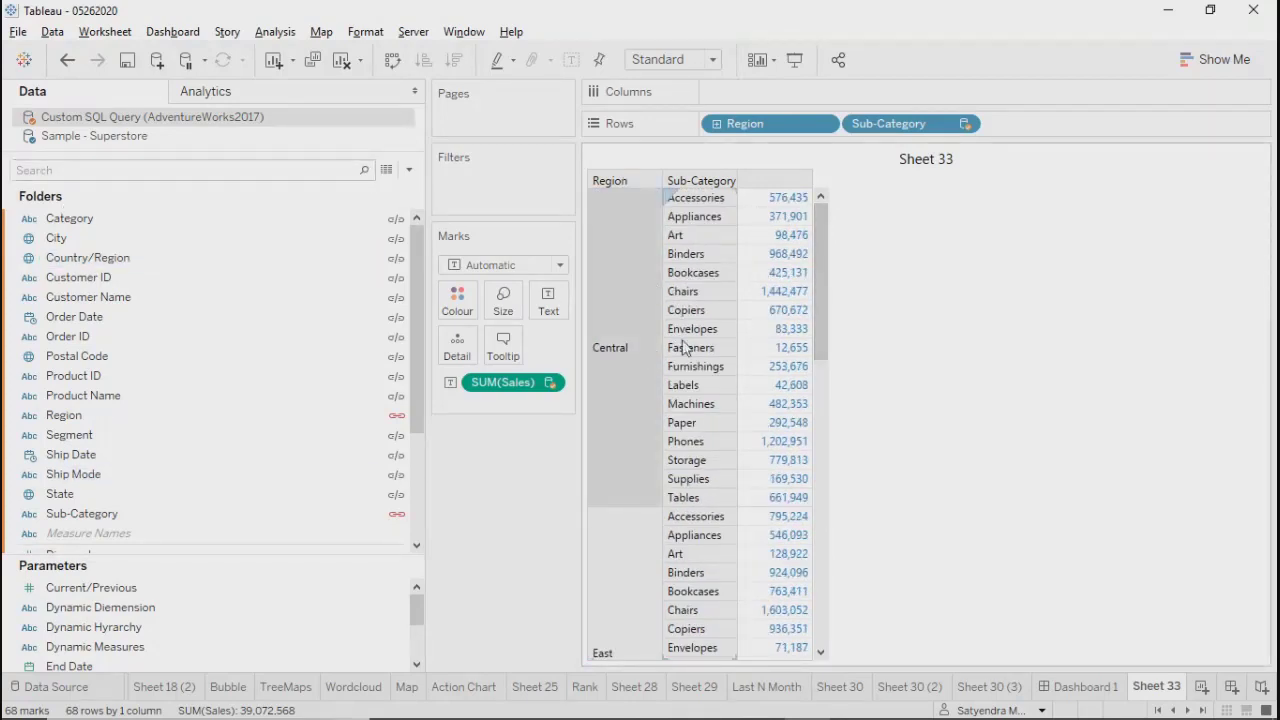
mouse_move(825, 286)
mouse_down()
mouse_move(822, 478)
mouse_move(822, 305)
mouse_up()
click(823, 123)
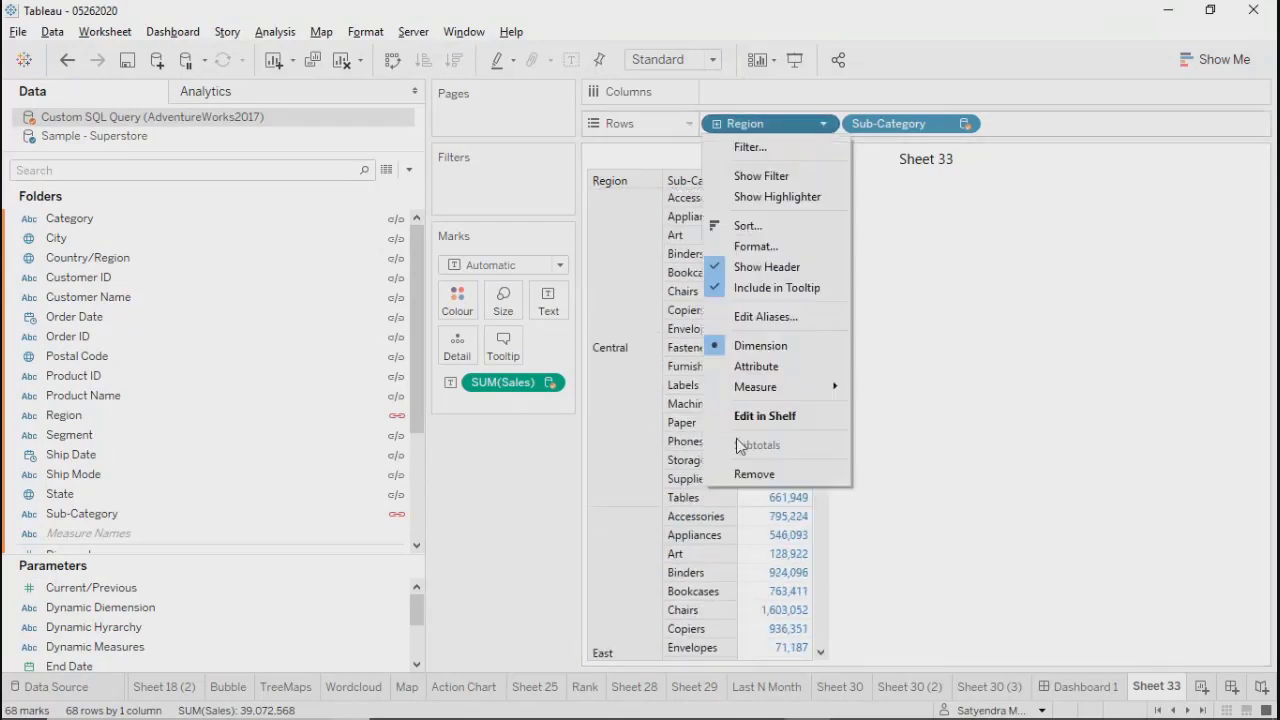
click(740, 476)
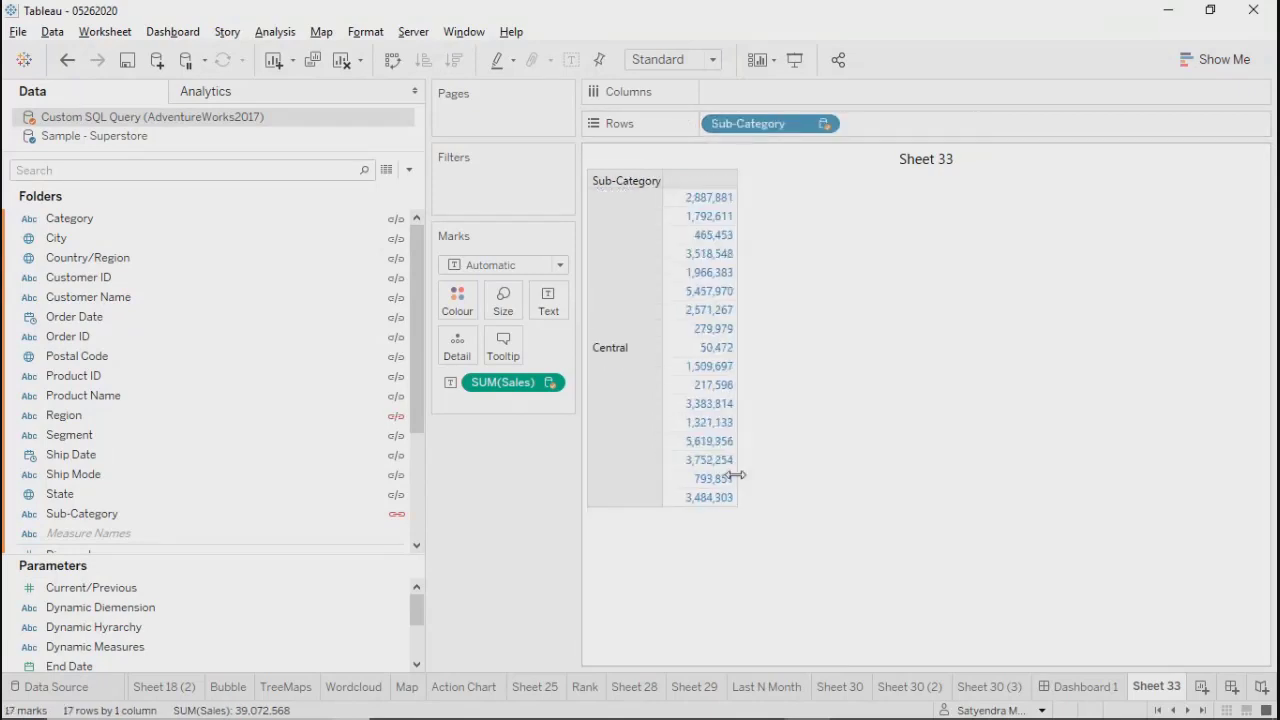
Step: Clear the sheet by removing Sub-Category from Rows and the Sales sum from the marks
click(825, 124)
click(778, 414)
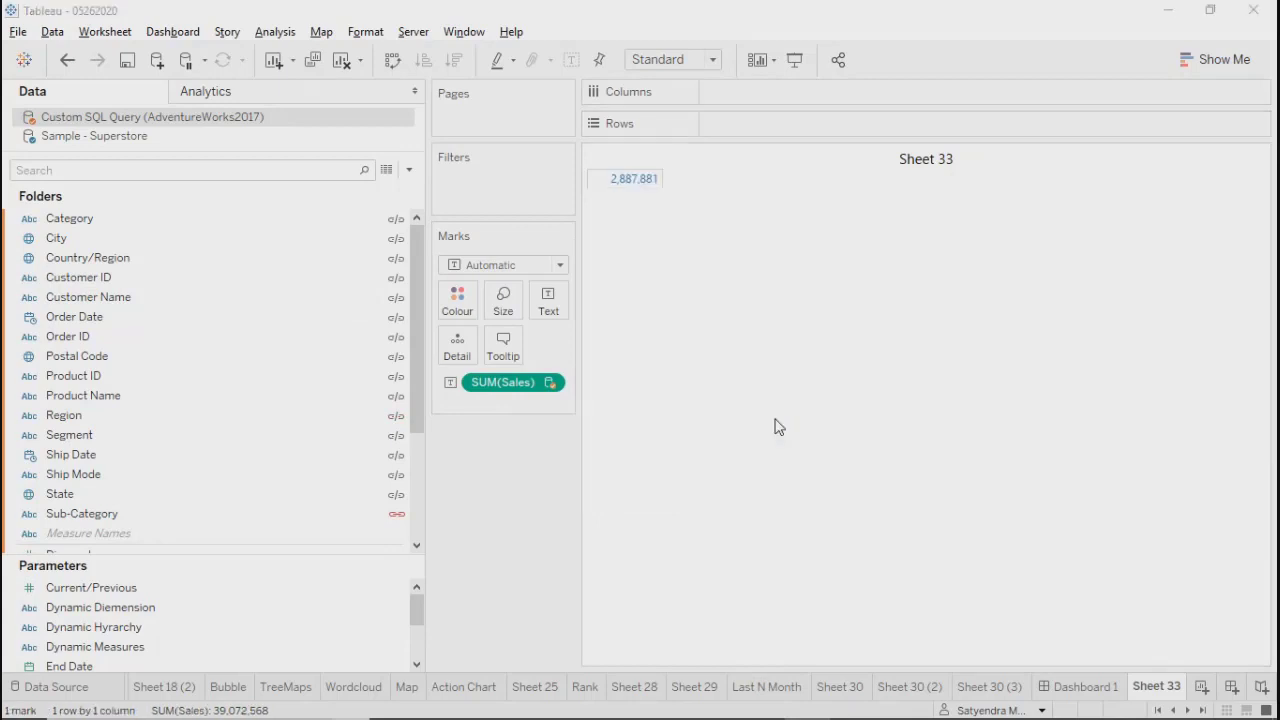
click(634, 391)
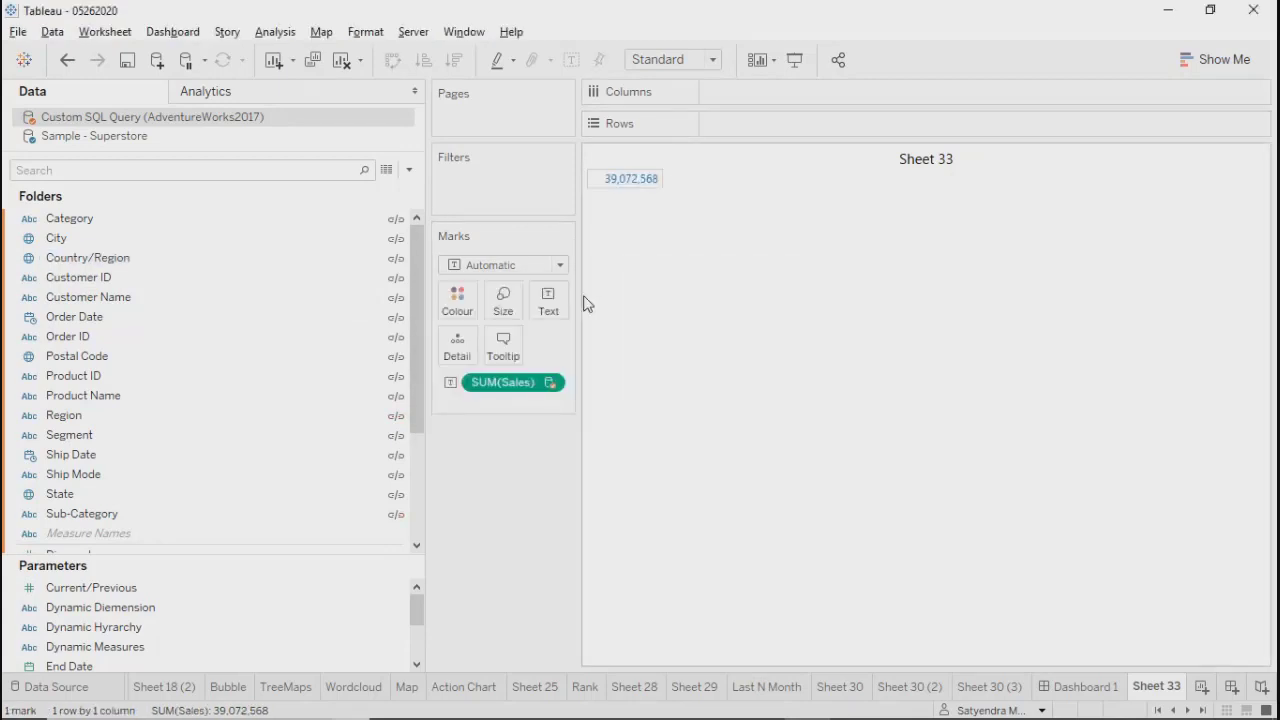
click(548, 383)
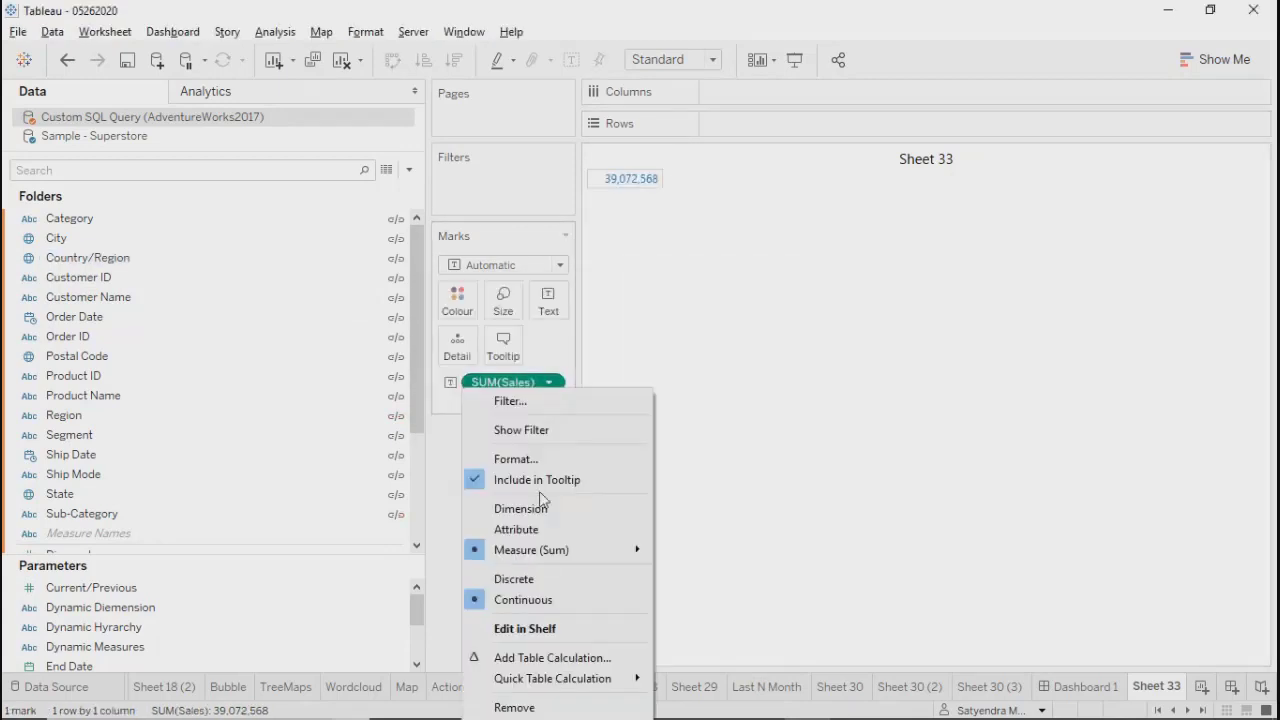
click(504, 708)
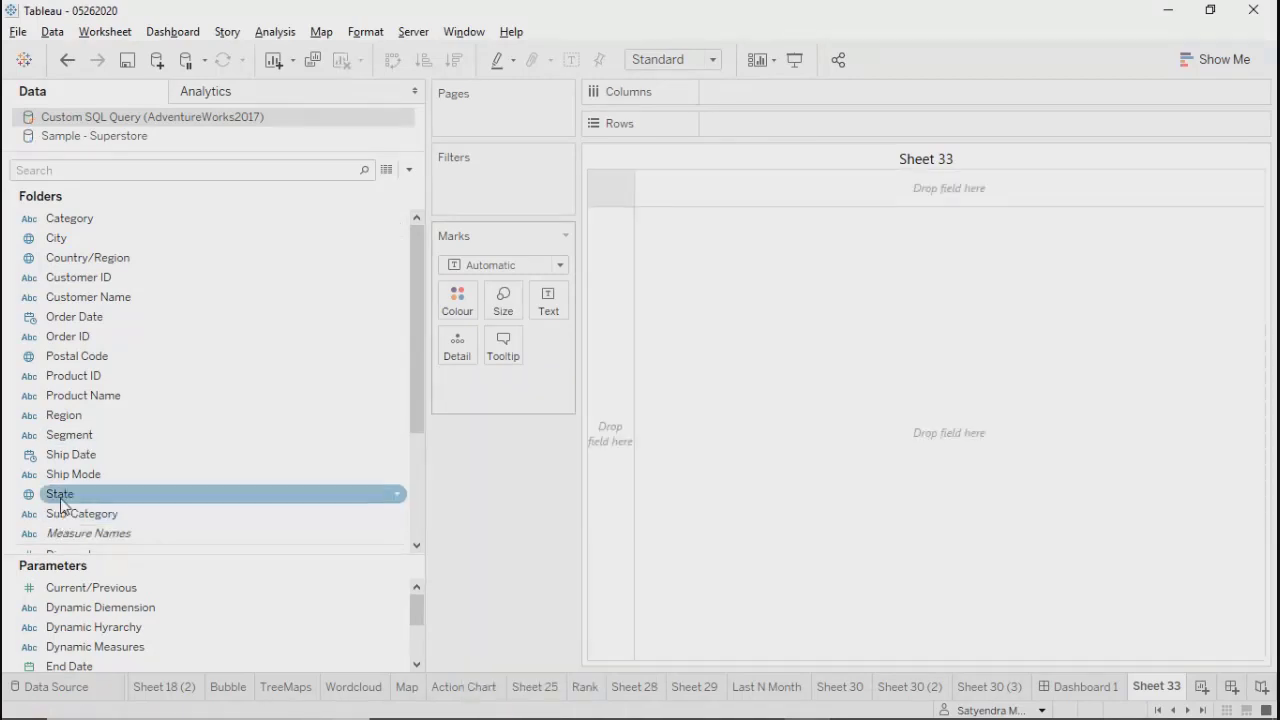
Step: Expand the Product hierarchy in the Sample - Superstore source and add its Category field to Rows
click(101, 140)
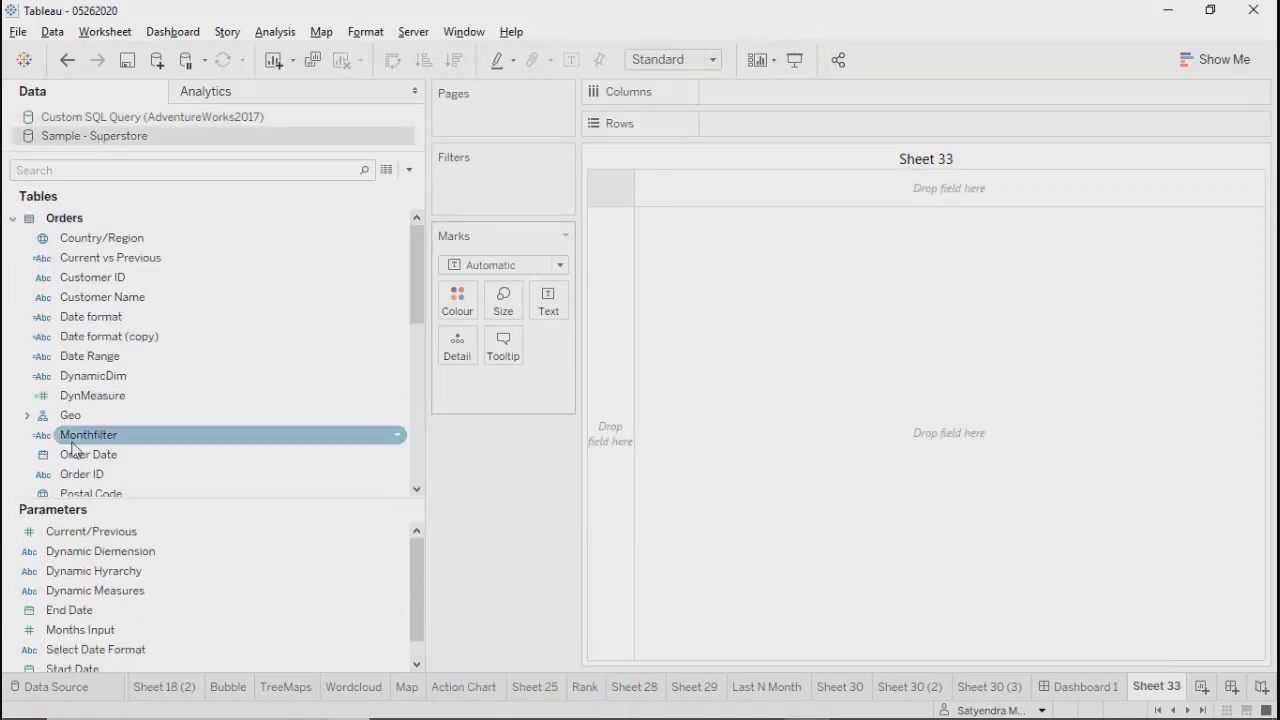
scroll(103, 320, down, 3)
scroll(103, 322, down, 5)
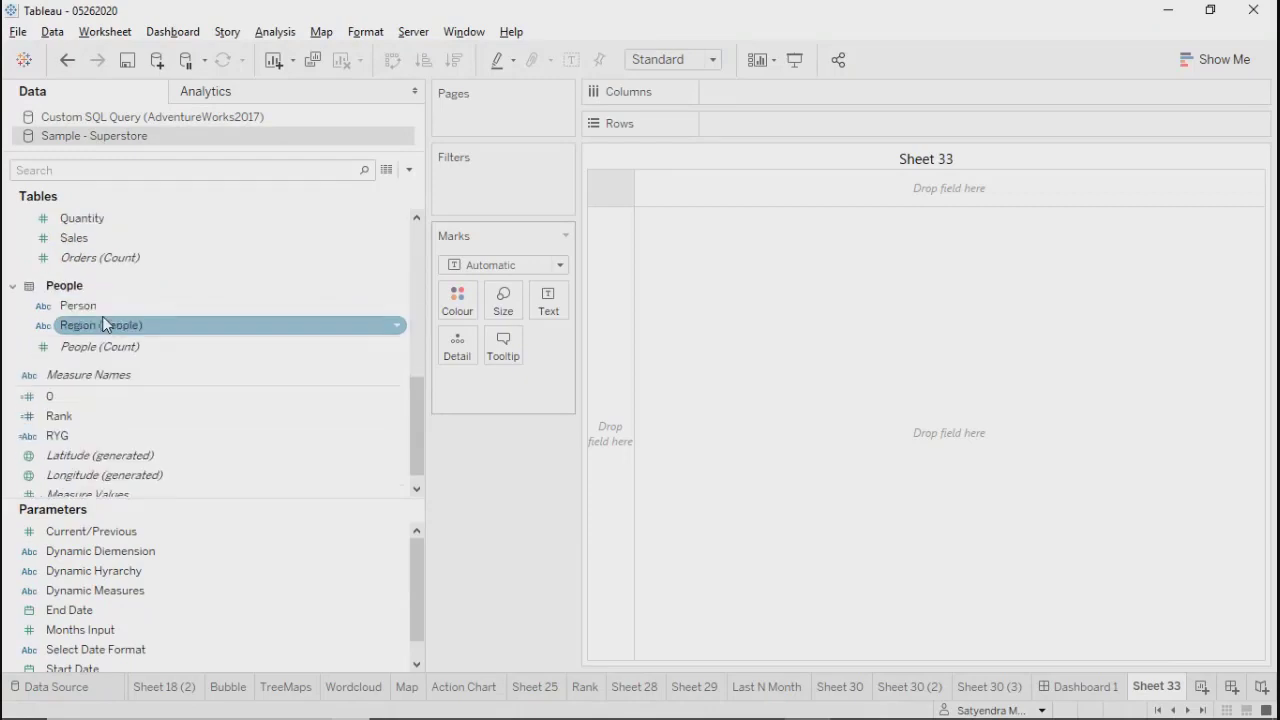
scroll(103, 322, up, 4)
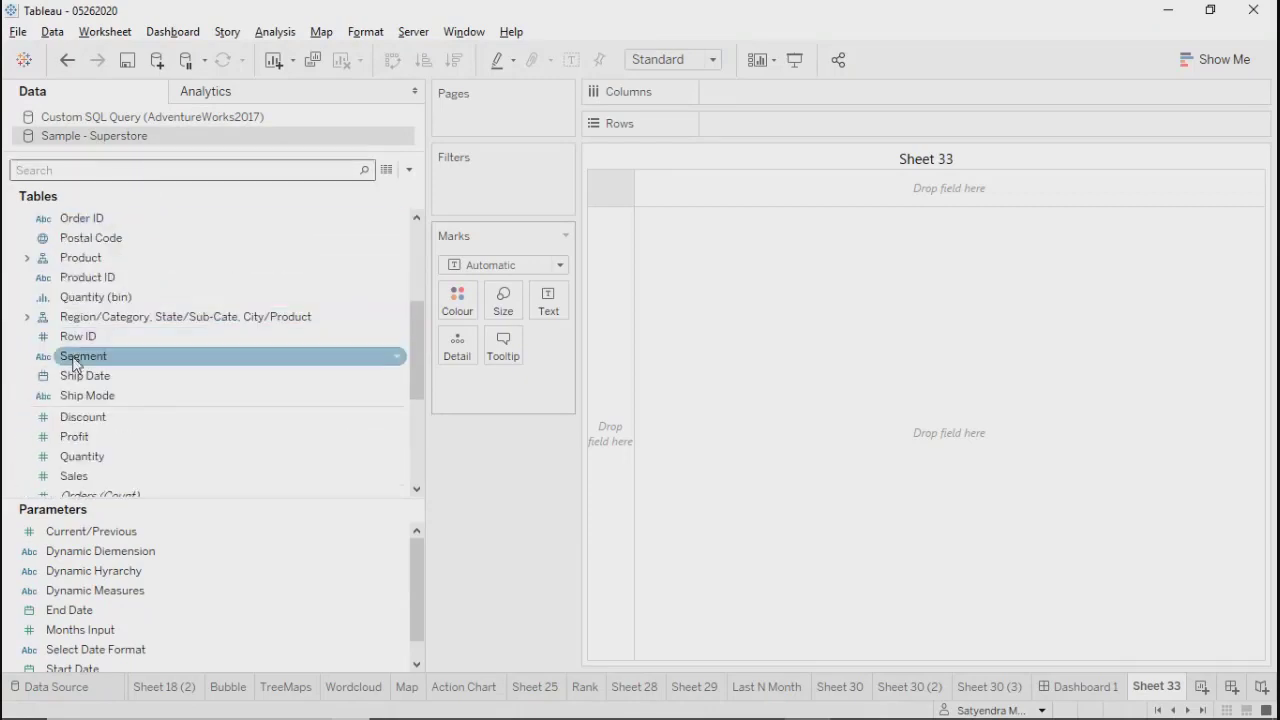
click(26, 316)
click(27, 258)
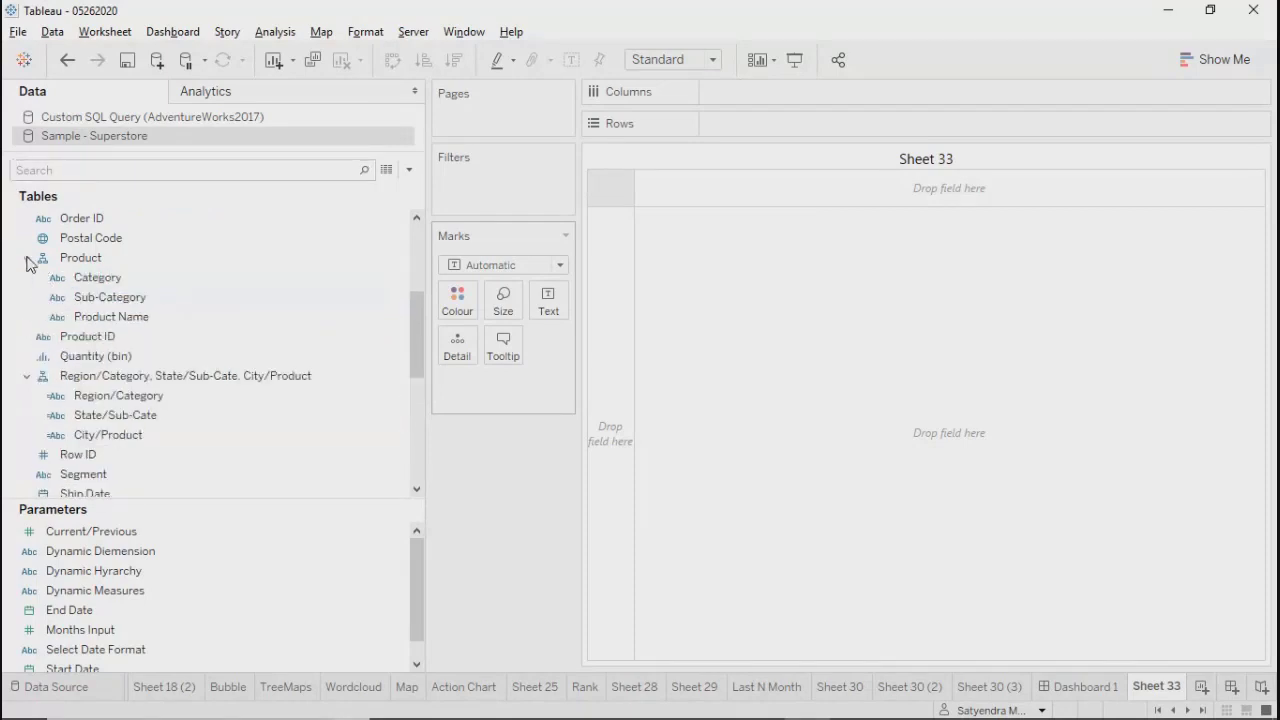
drag(88, 268, 765, 131)
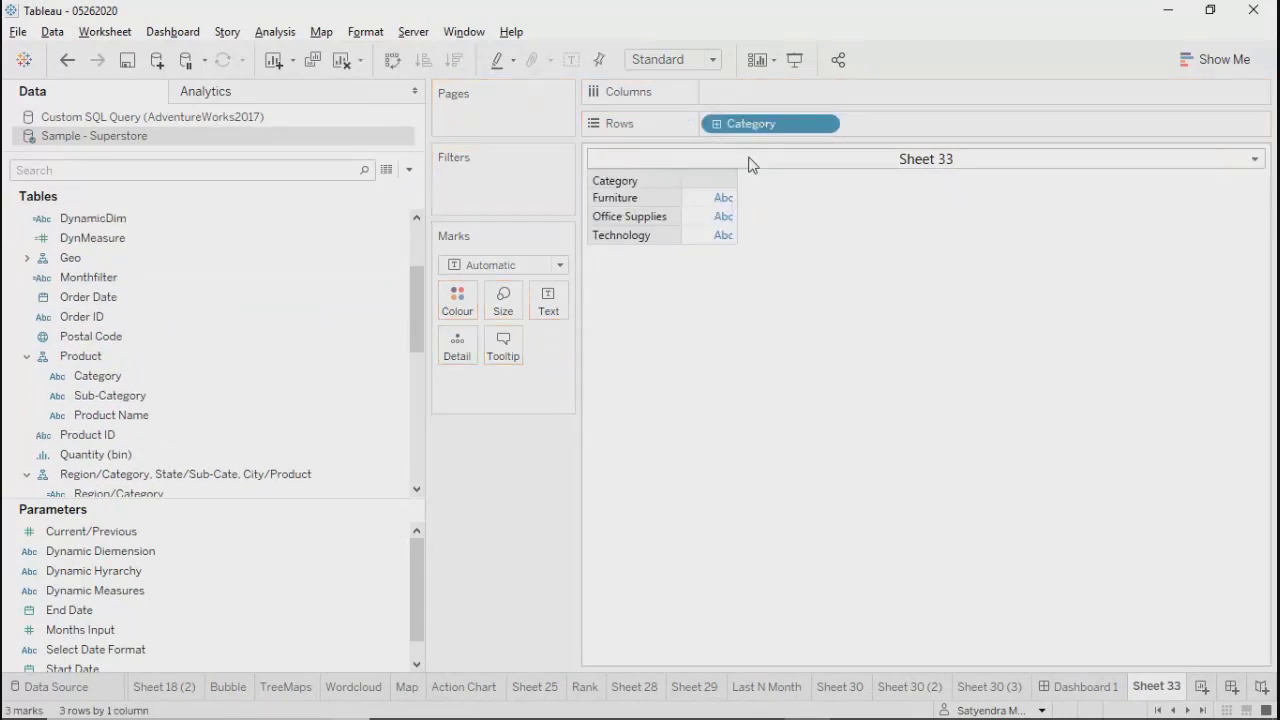
Step: Add Sales from the Custom SQL Query source as the table's values beside each category
click(118, 117)
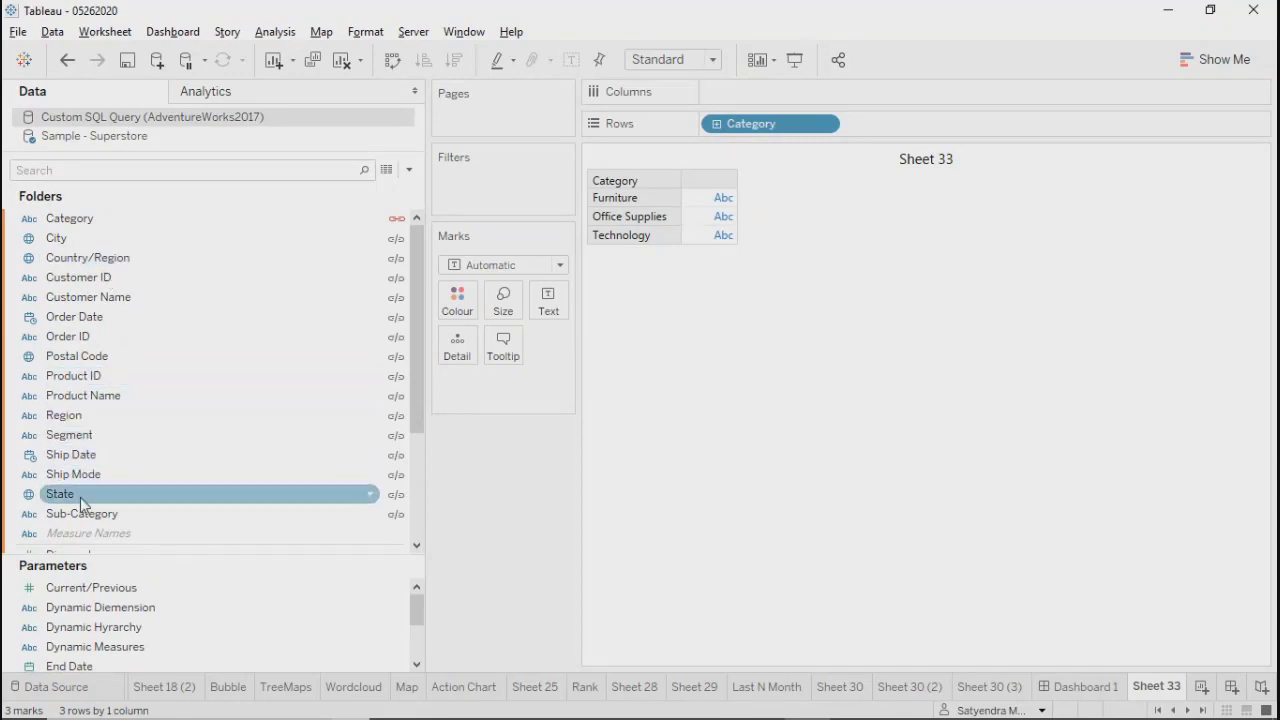
scroll(80, 497, down, 3)
click(68, 417)
drag(60, 456, 720, 234)
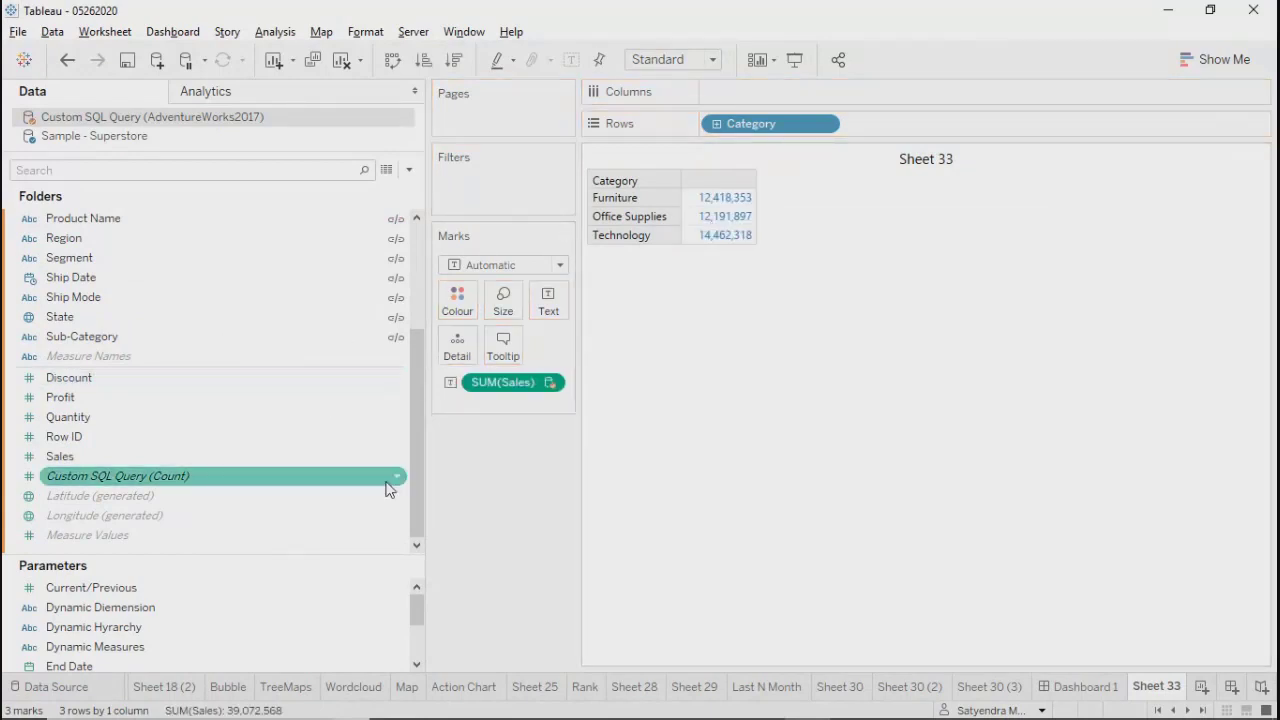
Step: Narrow the data pane and drill the Category rows down through Sub-Category to Product Name
drag(427, 480, 158, 405)
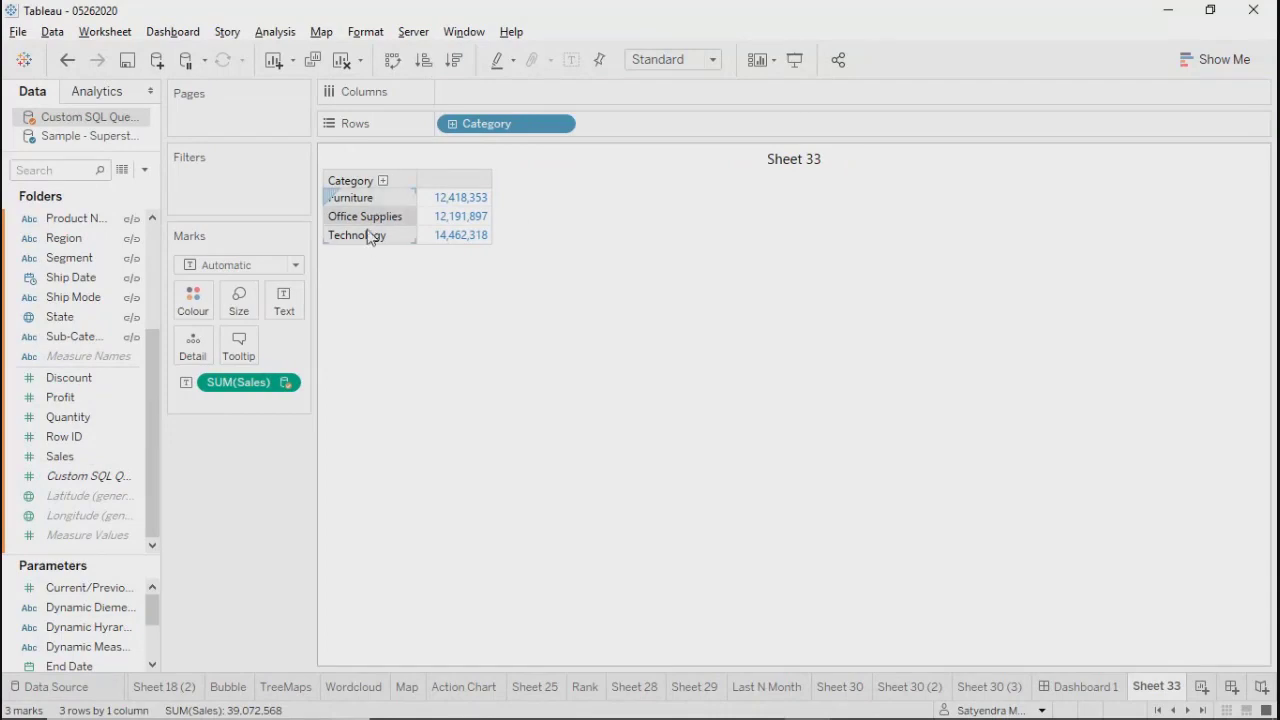
click(452, 125)
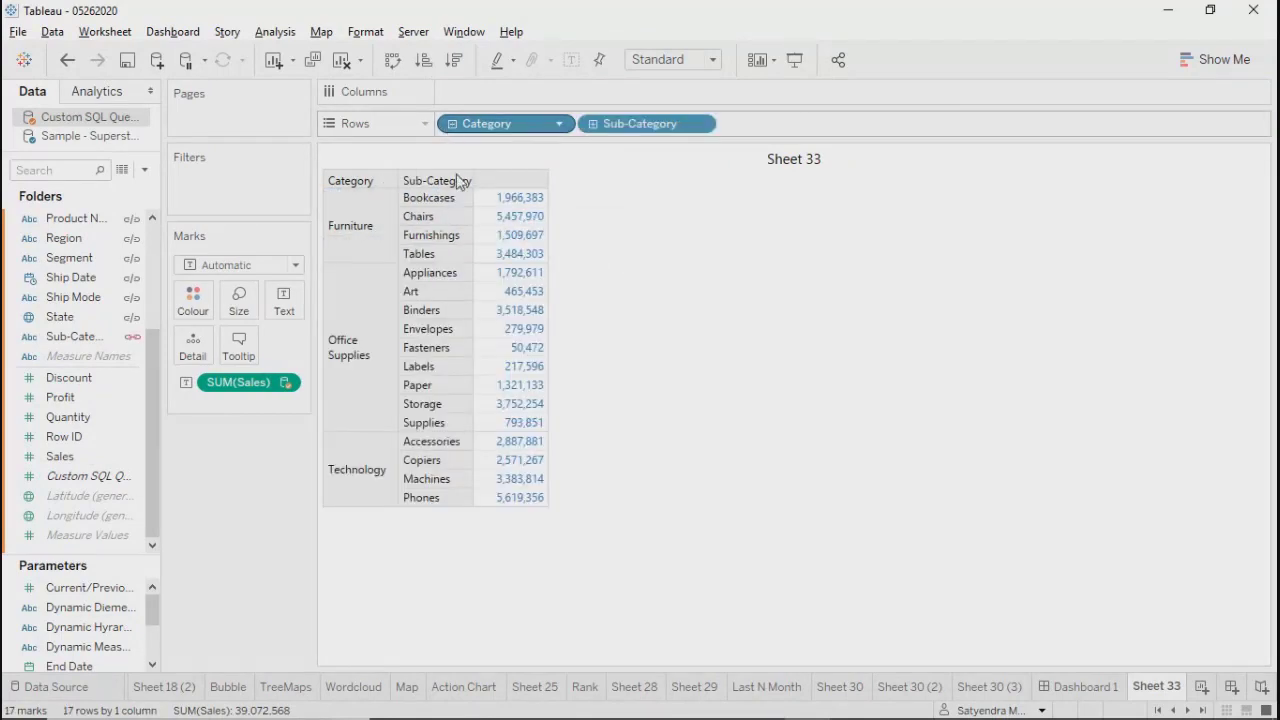
click(592, 125)
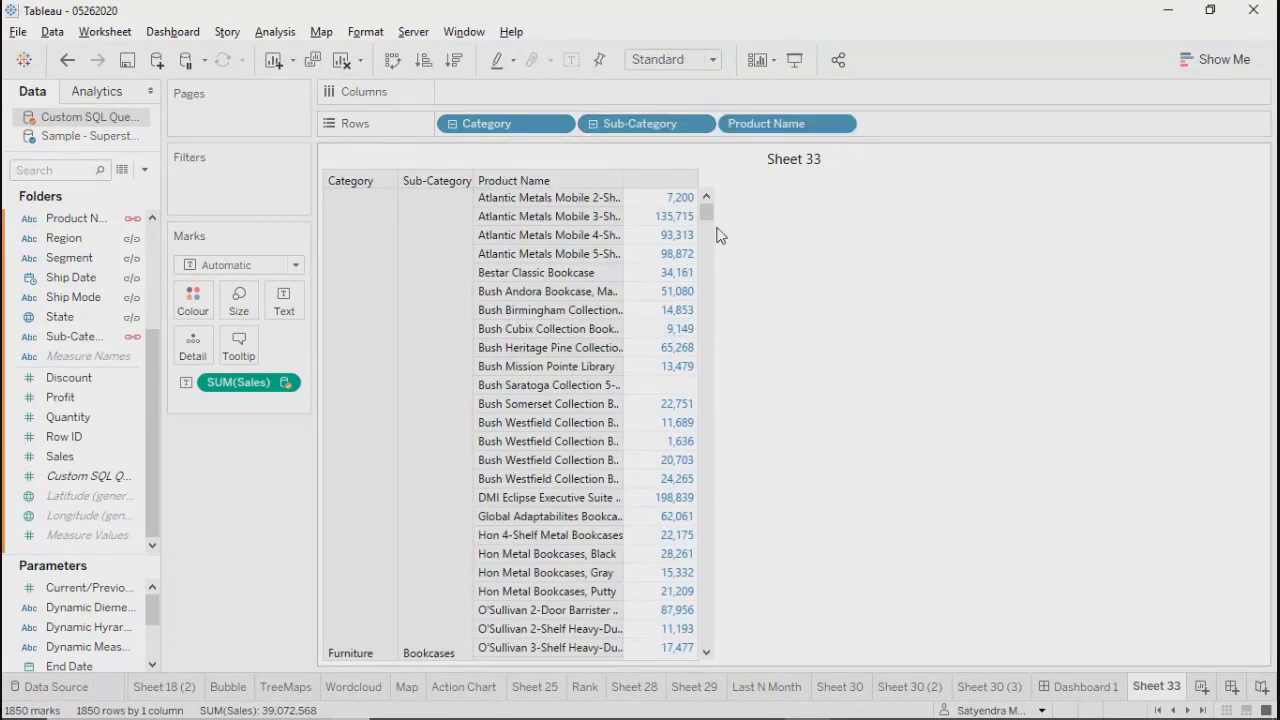
drag(706, 205, 708, 177)
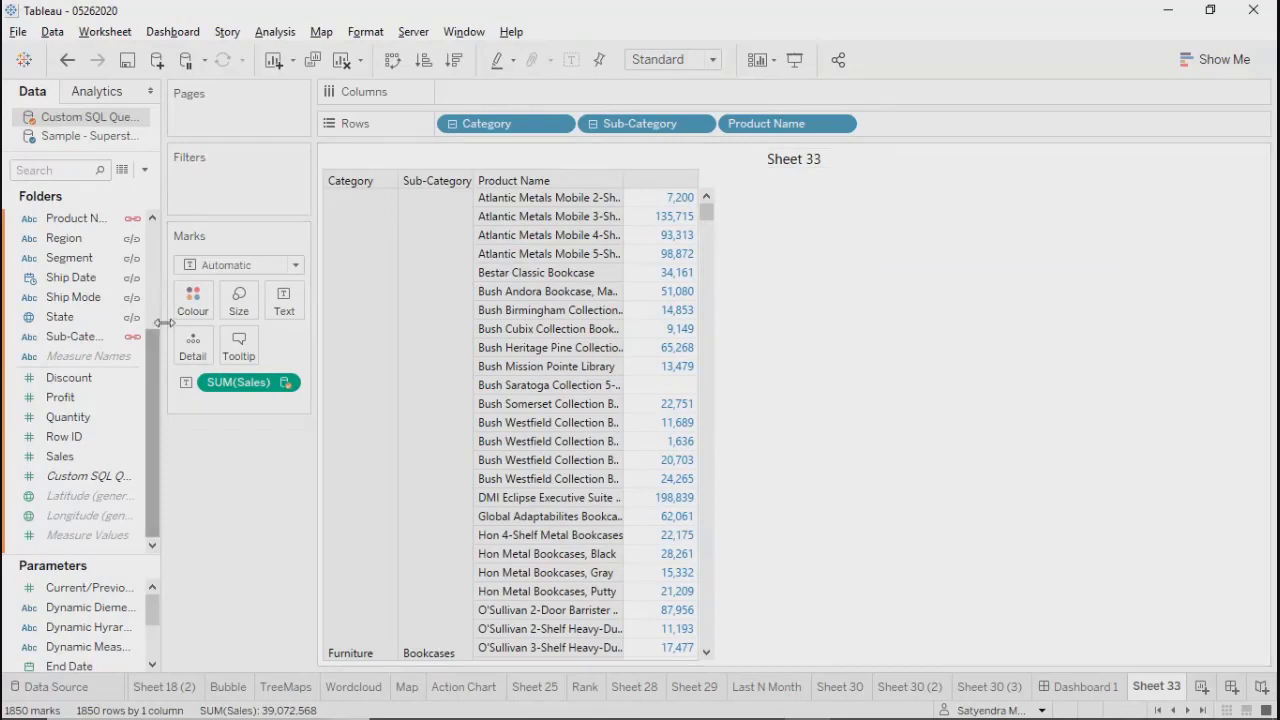
Step: Widen the data pane and activate City and Country/Region as blend linking fields in the Custom SQL Query source
drag(163, 400, 453, 398)
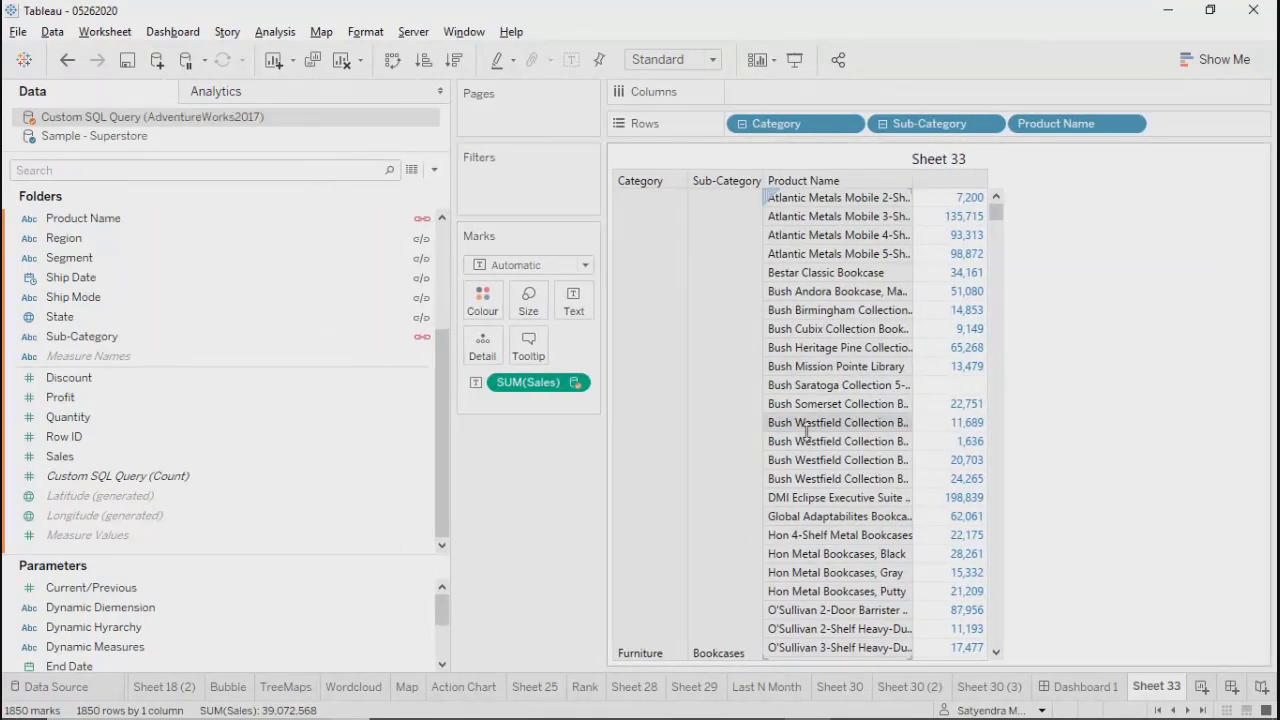
drag(448, 275, 438, 205)
click(422, 240)
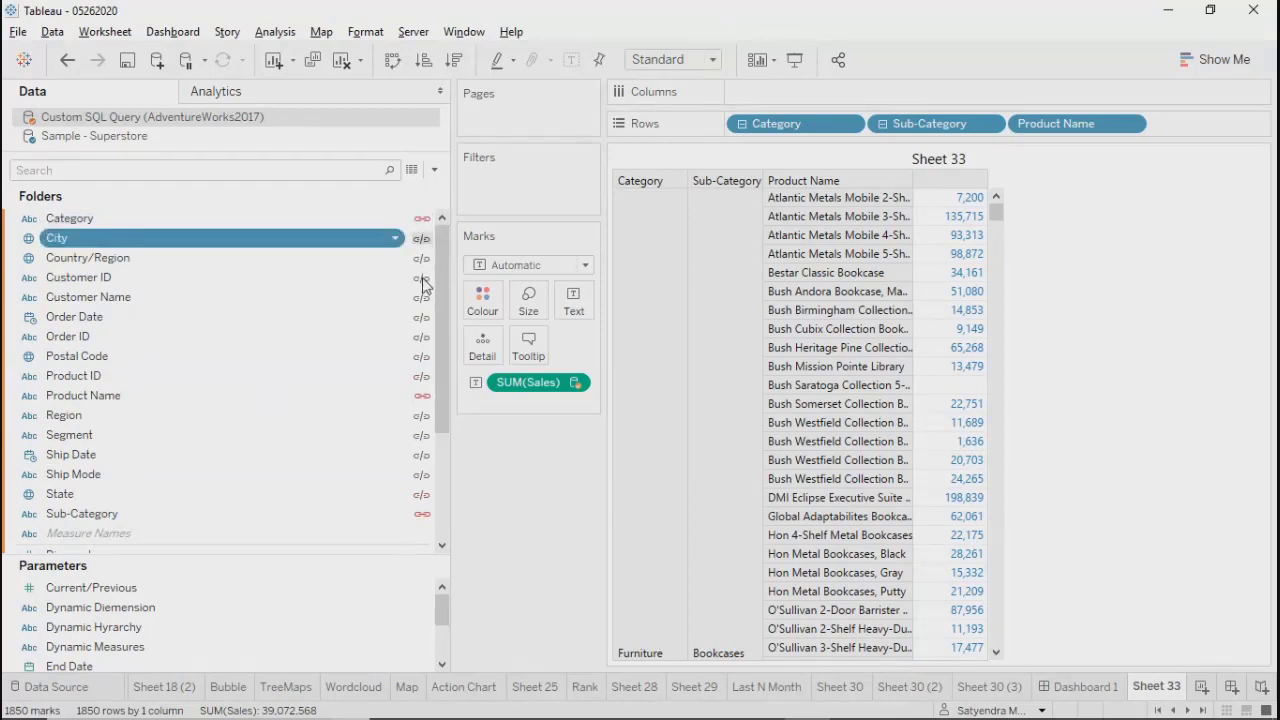
click(422, 238)
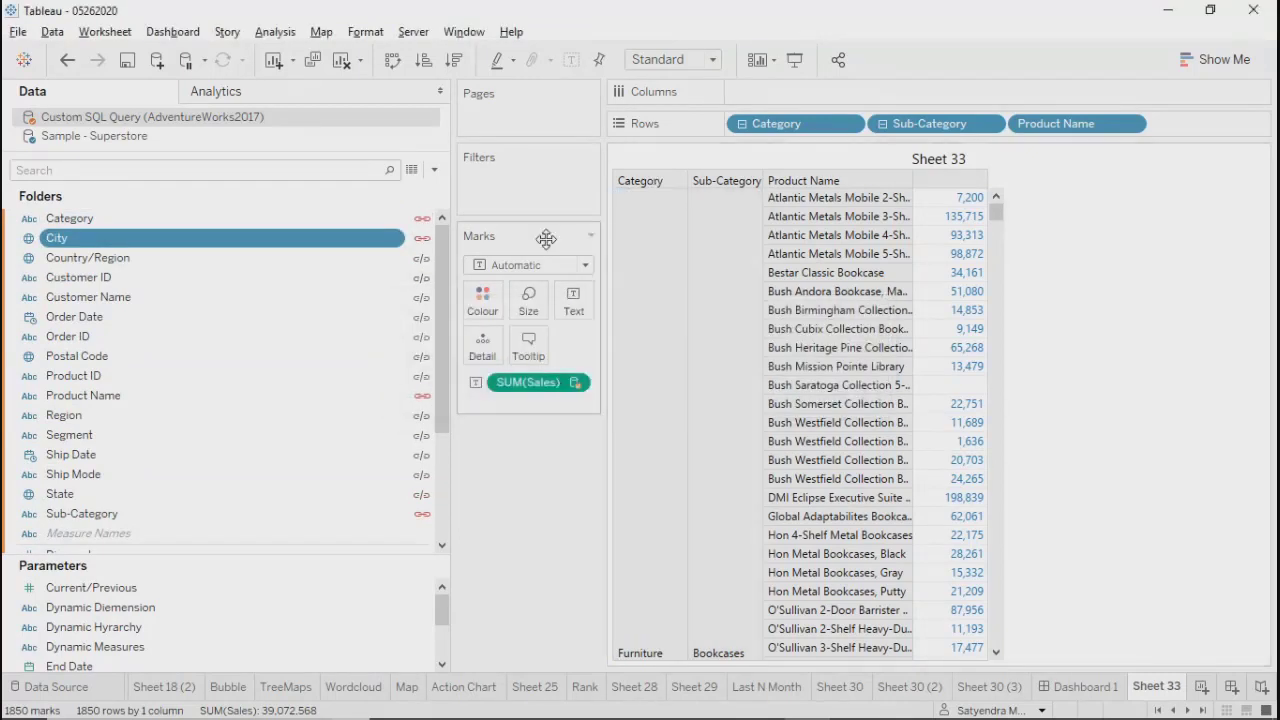
click(421, 260)
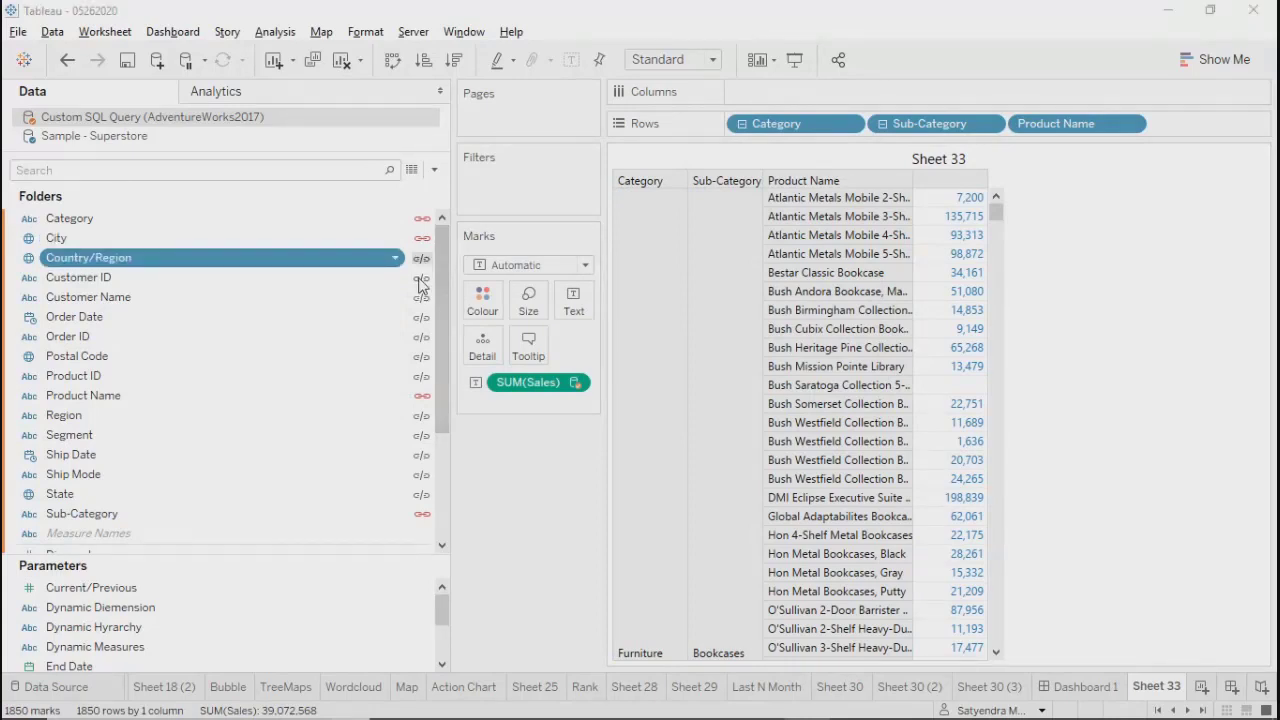
click(421, 280)
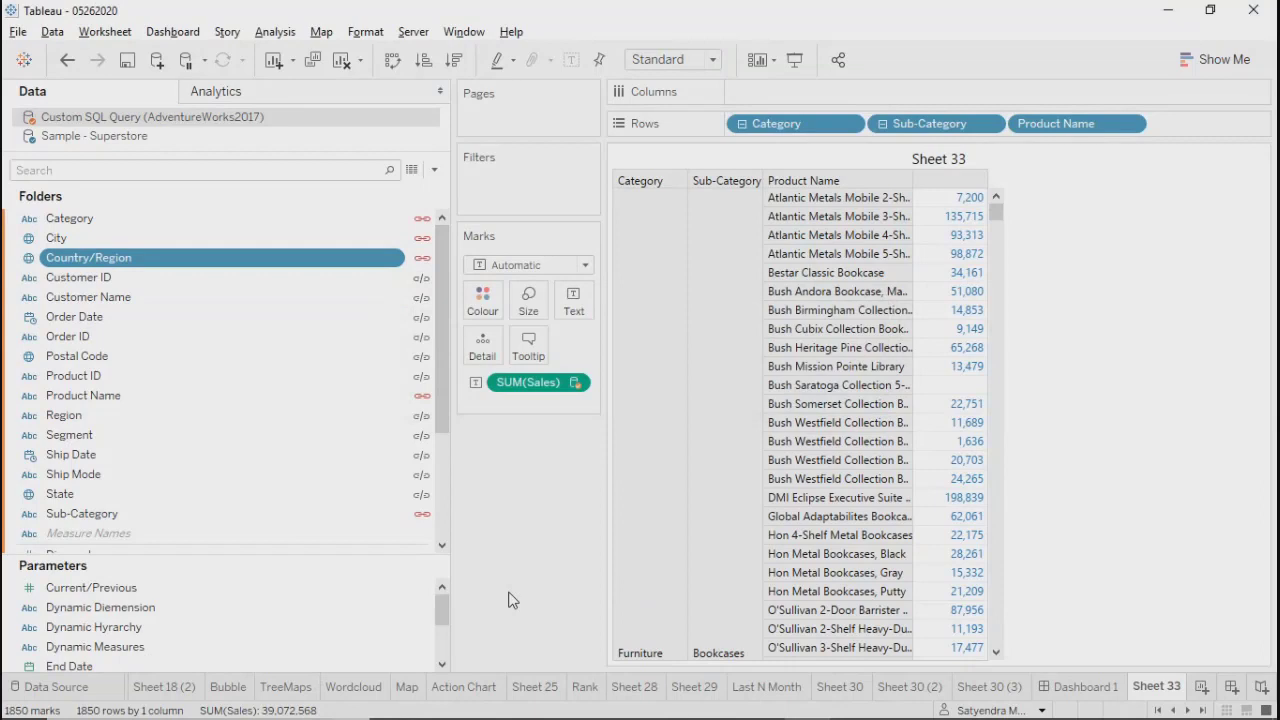